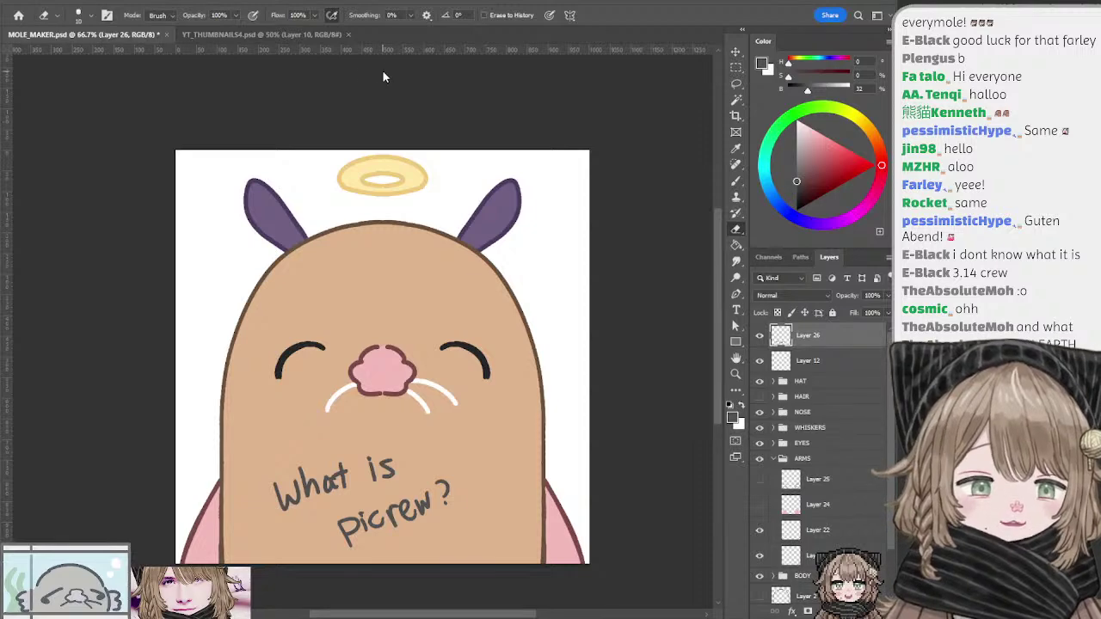
{"action": "left_click_drag", "start_coordinate": [385, 186], "coordinate": [434, 193]}
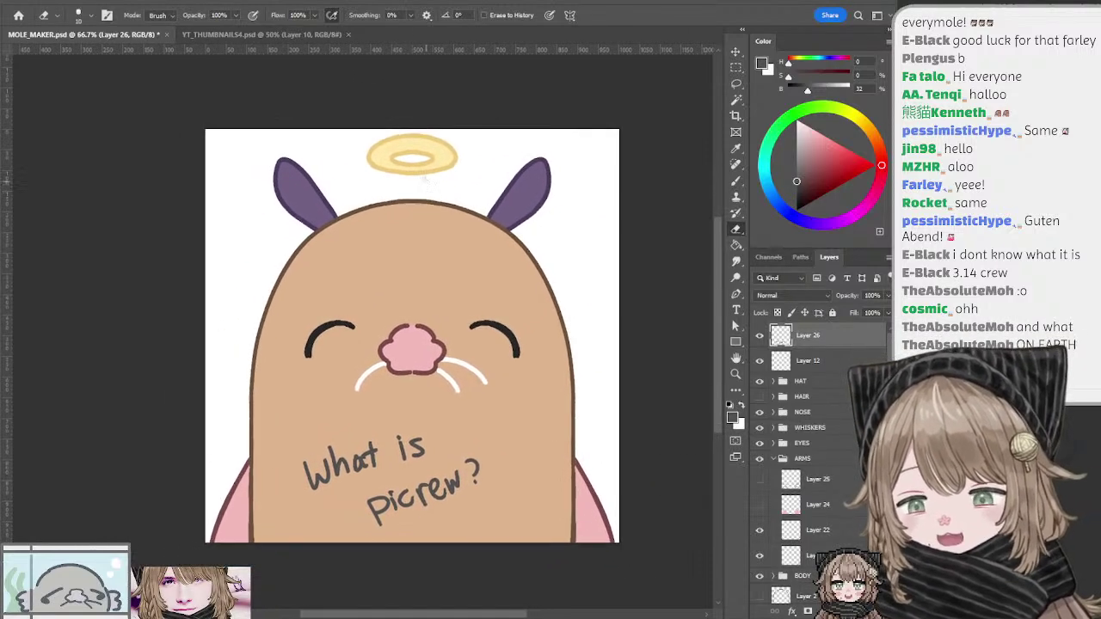
{"action": "key", "text": "l"}
{"action": "left_click_drag", "start_coordinate": [352, 101], "coordinate": [364, 112]}
{"action": "mouse_move", "coordinate": [377, 159]}
{"action": "left_mouse_down"}
{"action": "mouse_move", "coordinate": [346, 153]}
{"action": "mouse_move", "coordinate": [377, 163]}
{"action": "left_mouse_up"}
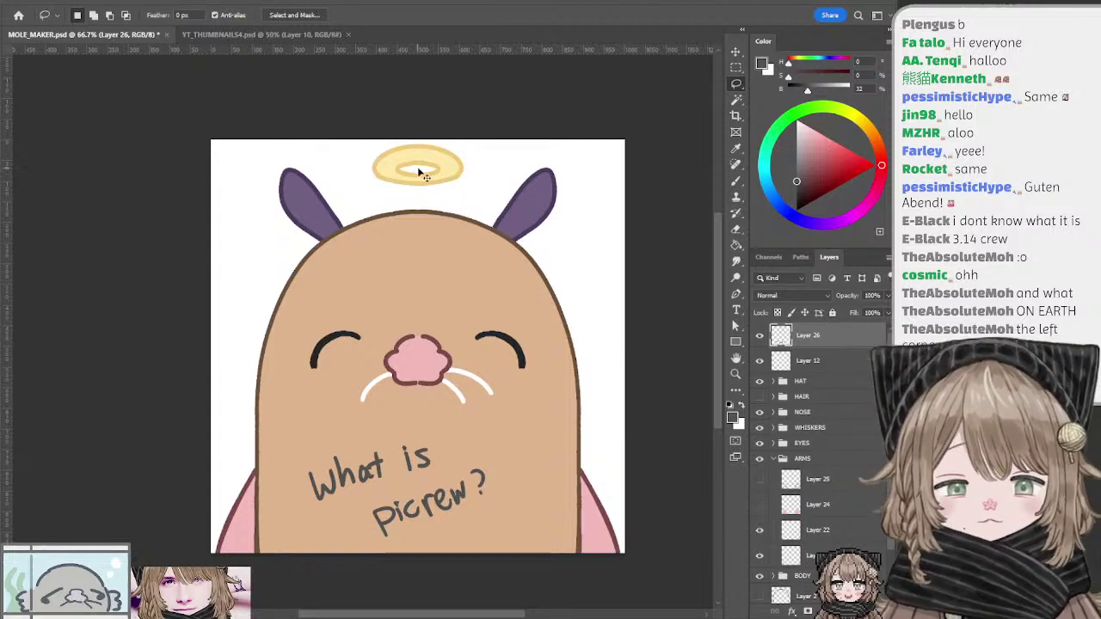
Step: Paste the copied chat screenshot of feature suggestions onto a new layer and enlarge it to roughly the canvas width
{"action": "key", "text": "ctrl+v"}
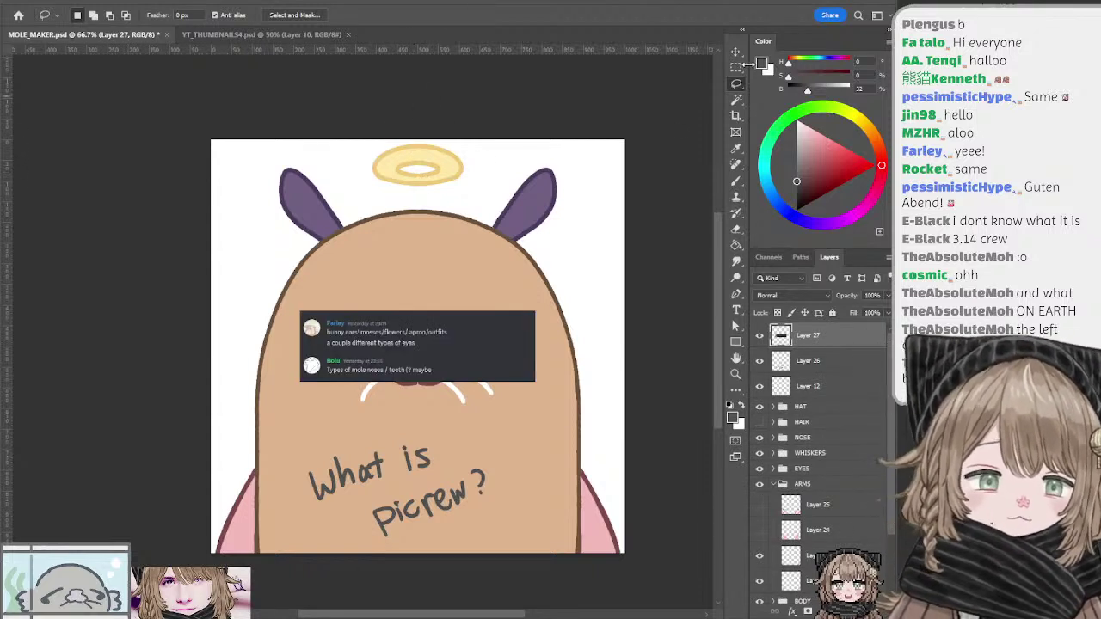
{"action": "key", "text": "v"}
{"action": "key", "text": "ctrl+t"}
{"action": "left_click_drag", "start_coordinate": [418, 311], "coordinate": [450, 284]}
{"action": "left_click_drag", "start_coordinate": [417, 333], "coordinate": [443, 307]}
{"action": "key", "text": "Return"}
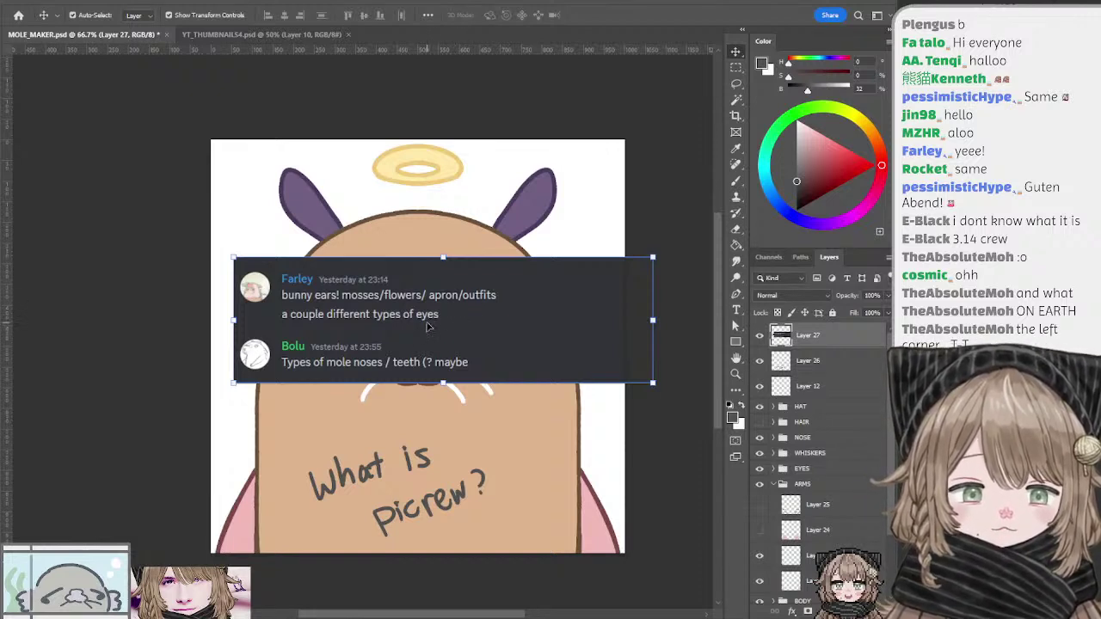
Step: Move the pasted chat screenshot up over the mole's forehead and hide its layer
{"action": "left_click_drag", "start_coordinate": [456, 334], "coordinate": [443, 309]}
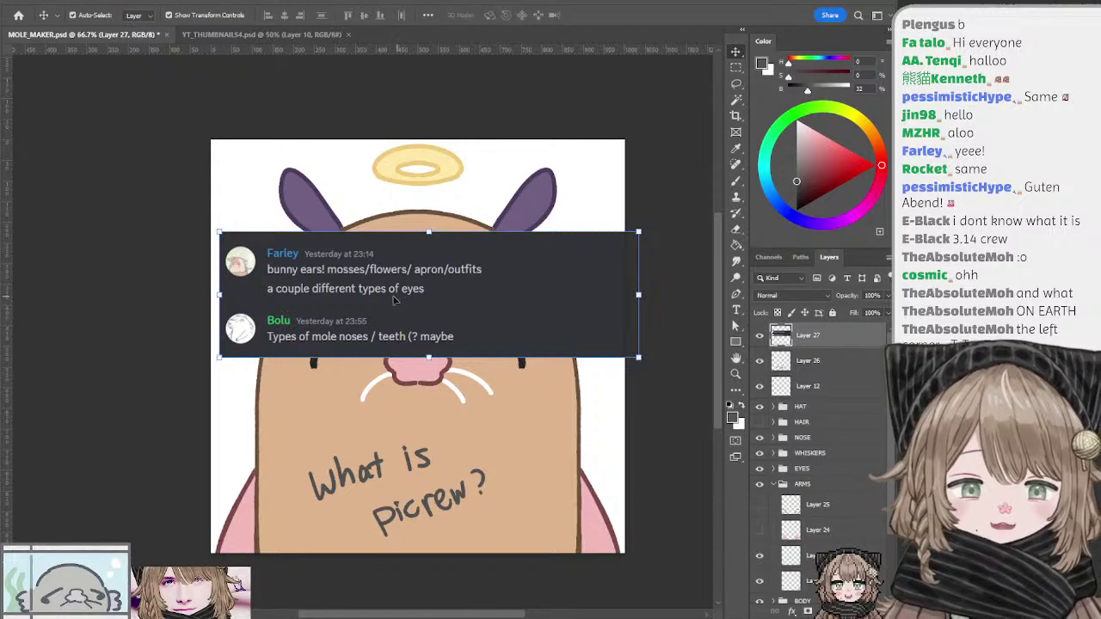
{"action": "left_click_drag", "start_coordinate": [369, 297], "coordinate": [365, 280]}
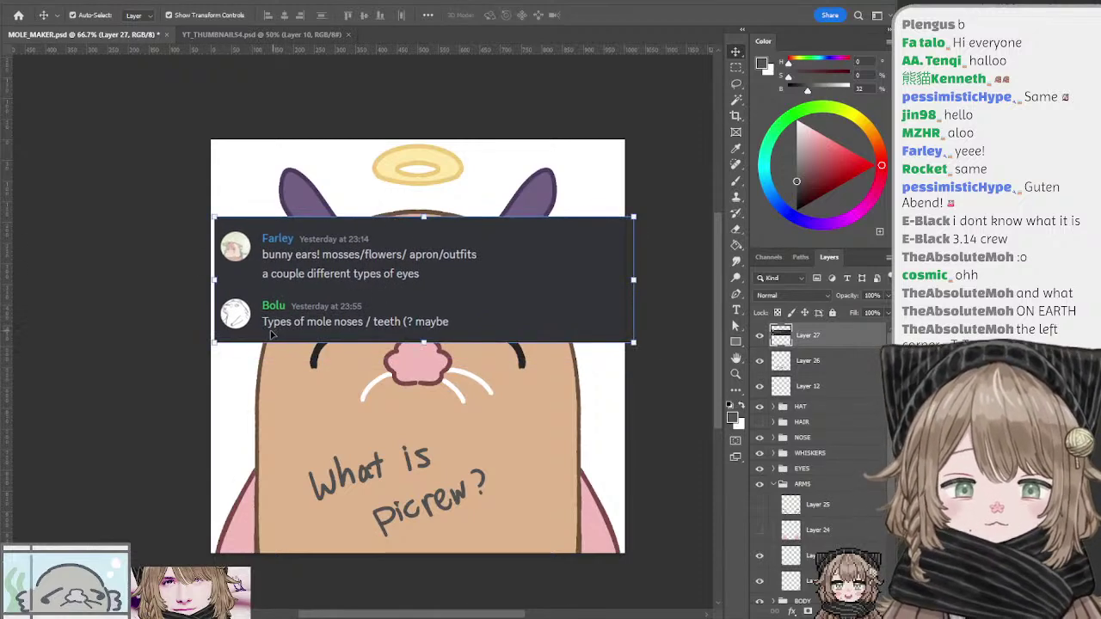
{"action": "left_click_drag", "start_coordinate": [394, 323], "coordinate": [395, 308]}
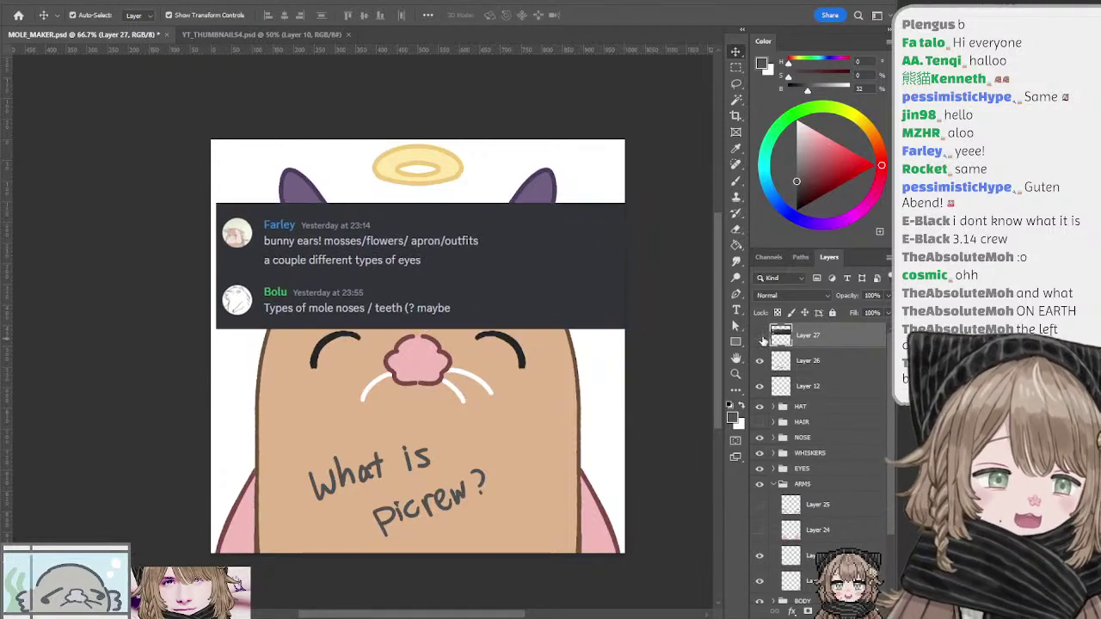
{"action": "left_click", "coordinate": [759, 336]}
{"action": "left_click", "coordinate": [759, 337]}
{"action": "left_click", "coordinate": [759, 337]}
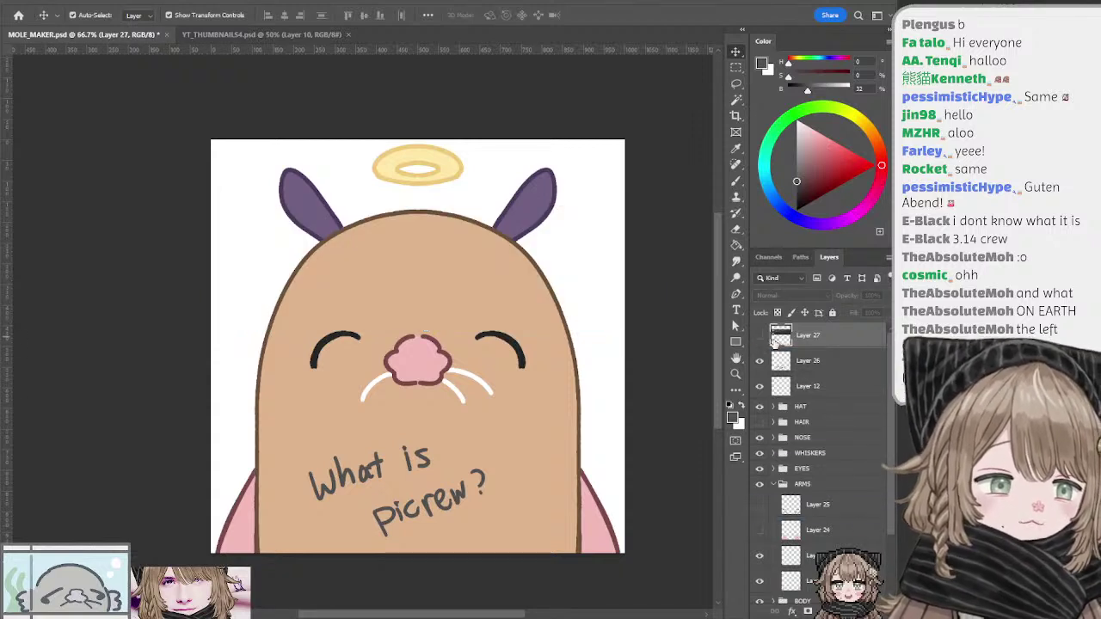
Step: Delete the layer with the handwritten "What is picrew?" lettering on the mole's belly
{"action": "key", "text": "ctrl"}
{"action": "left_click", "coordinate": [378, 467], "text": "ctrl"}
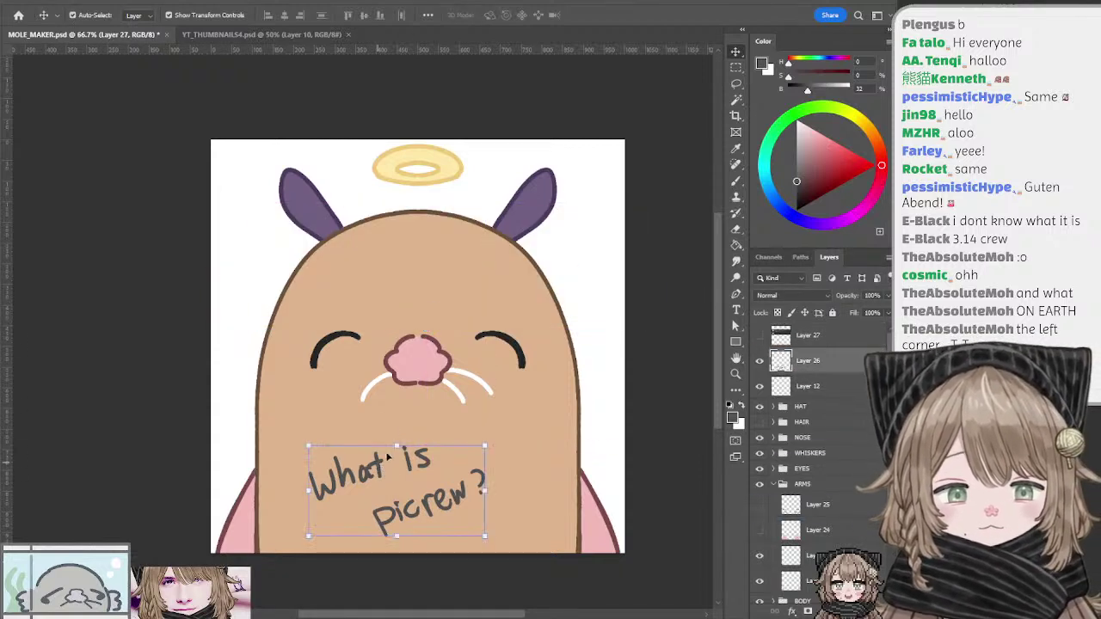
{"action": "left_click", "coordinate": [760, 361]}
{"action": "left_click", "coordinate": [759, 361]}
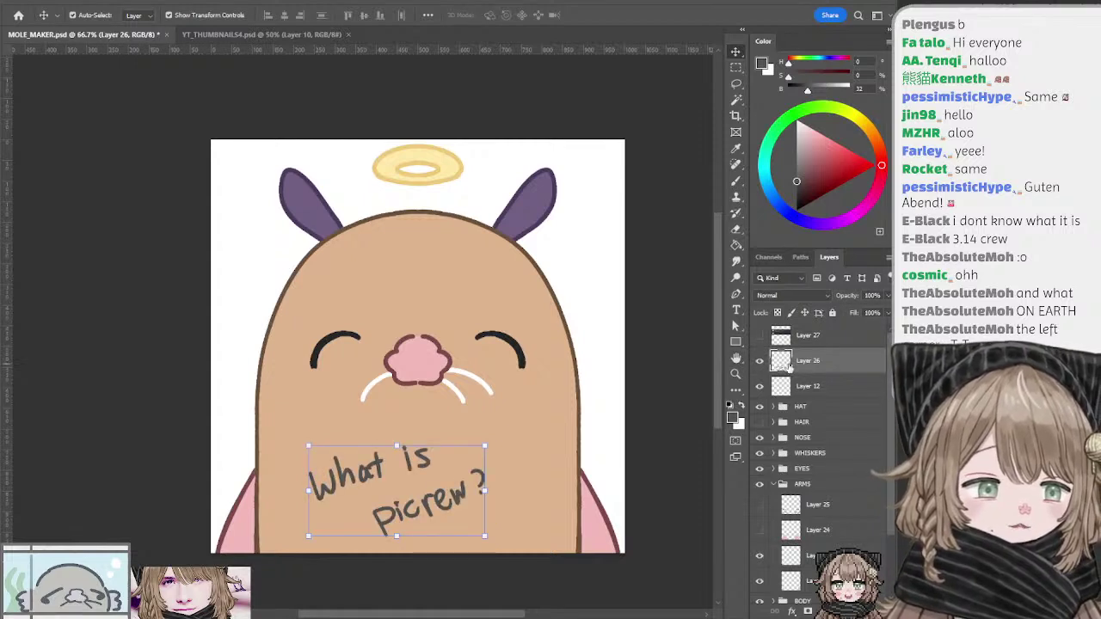
{"action": "key", "text": "Delete"}
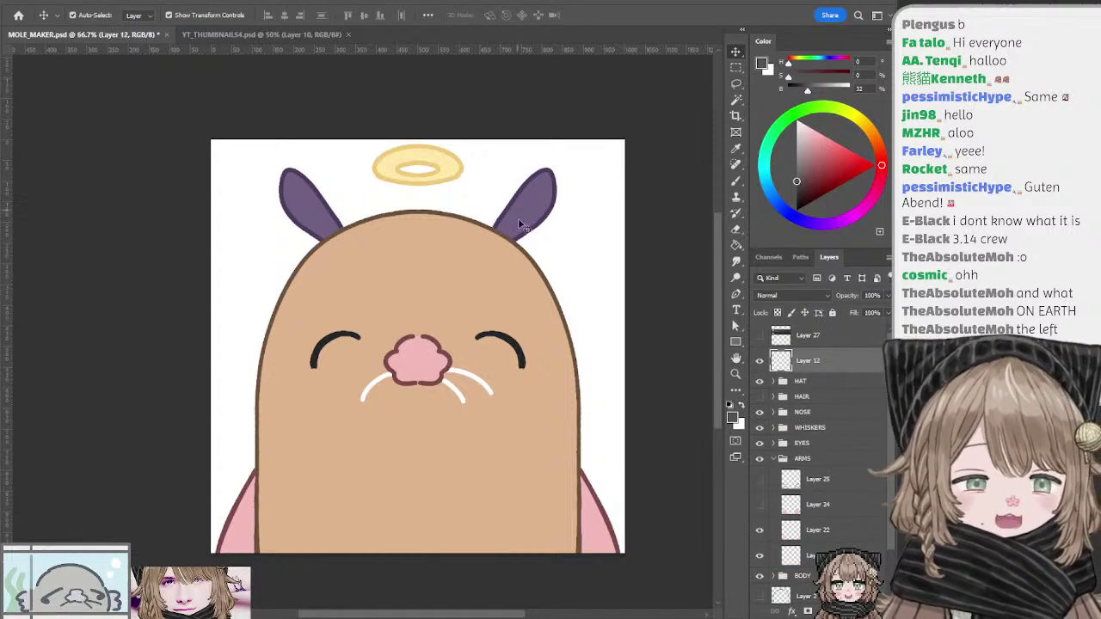
Step: Hide the HAT group and make the Brush tool active
{"action": "key", "text": "b"}
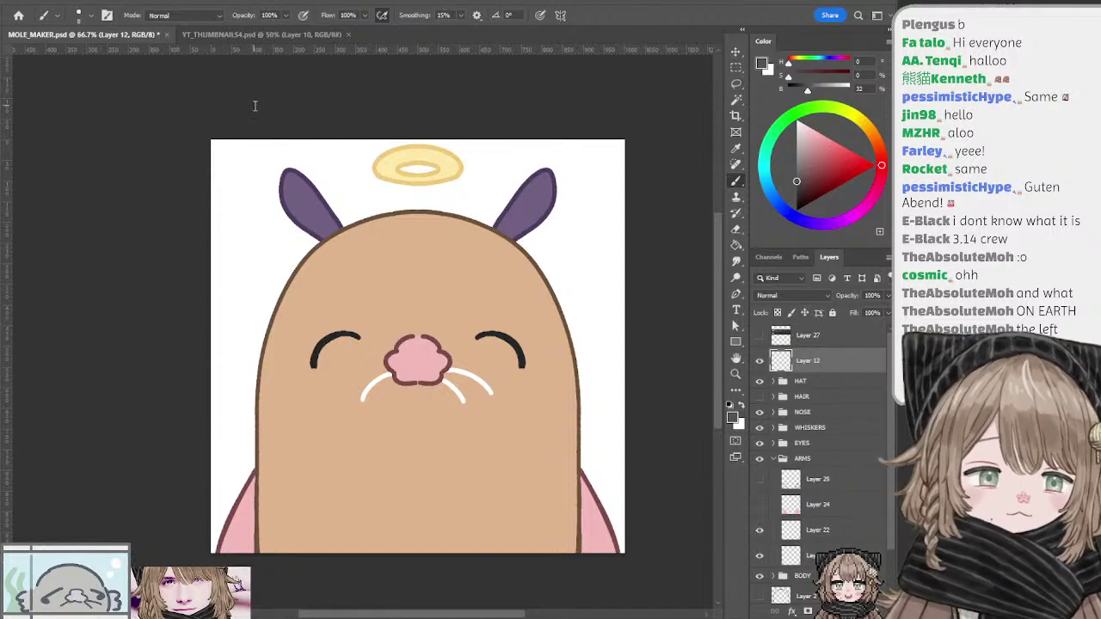
{"action": "left_click", "coordinate": [767, 381]}
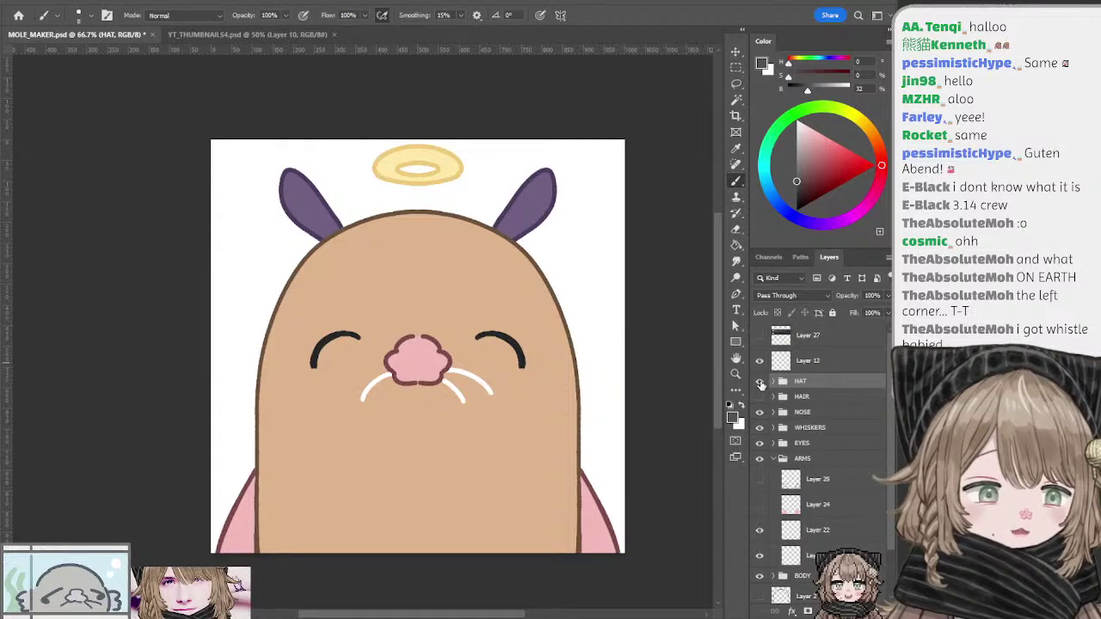
{"action": "left_click", "coordinate": [760, 381]}
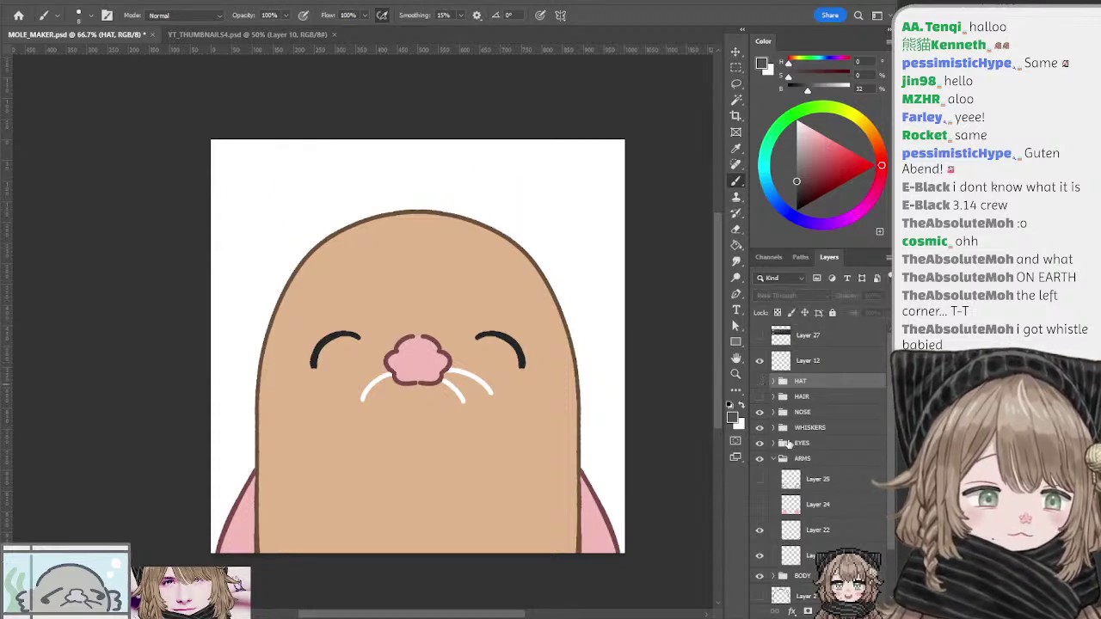
Step: Add a new layer above the HAT group, place it in a group named EARS, and select that layer
{"action": "scroll", "coordinate": [891, 407], "scroll_direction": "down", "scroll_amount": 2}
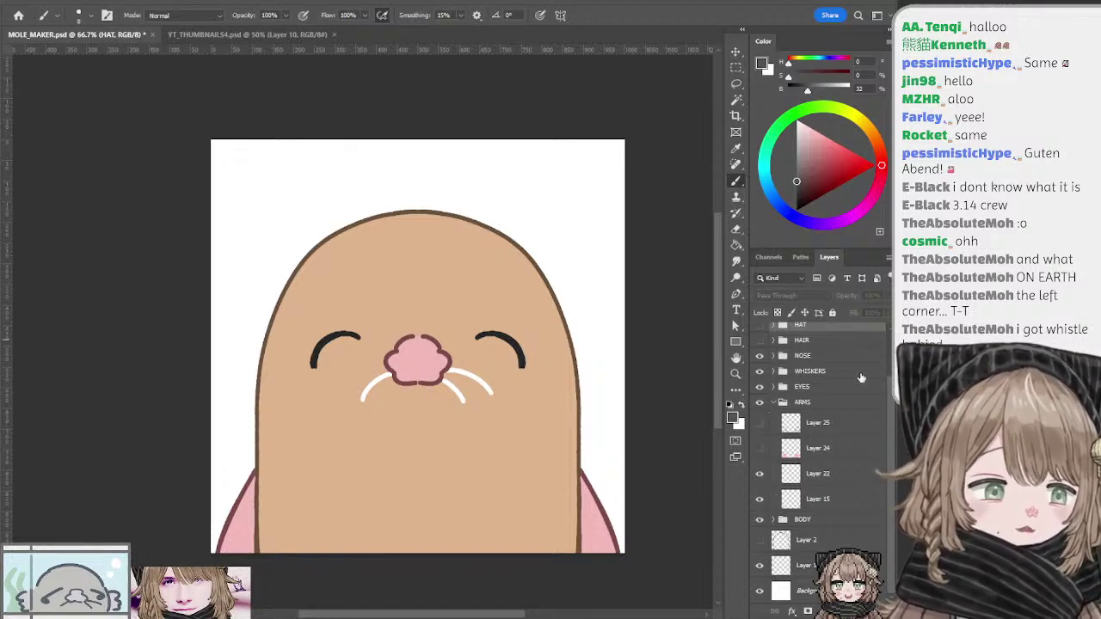
{"action": "scroll", "coordinate": [890, 327], "scroll_direction": "up", "scroll_amount": 2}
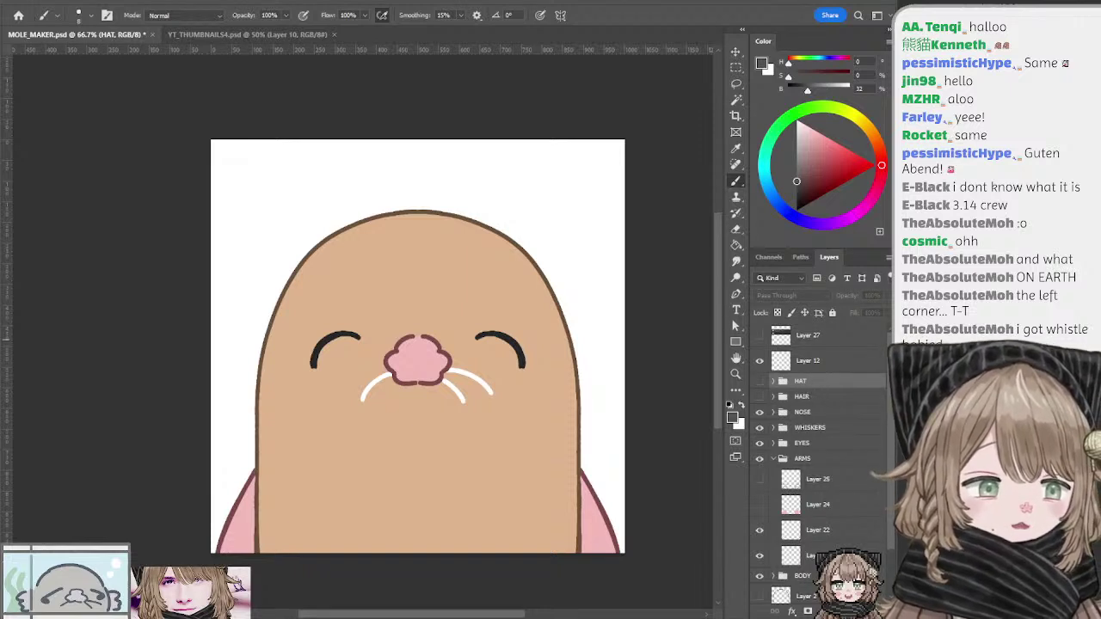
{"action": "left_click", "coordinate": [855, 611]}
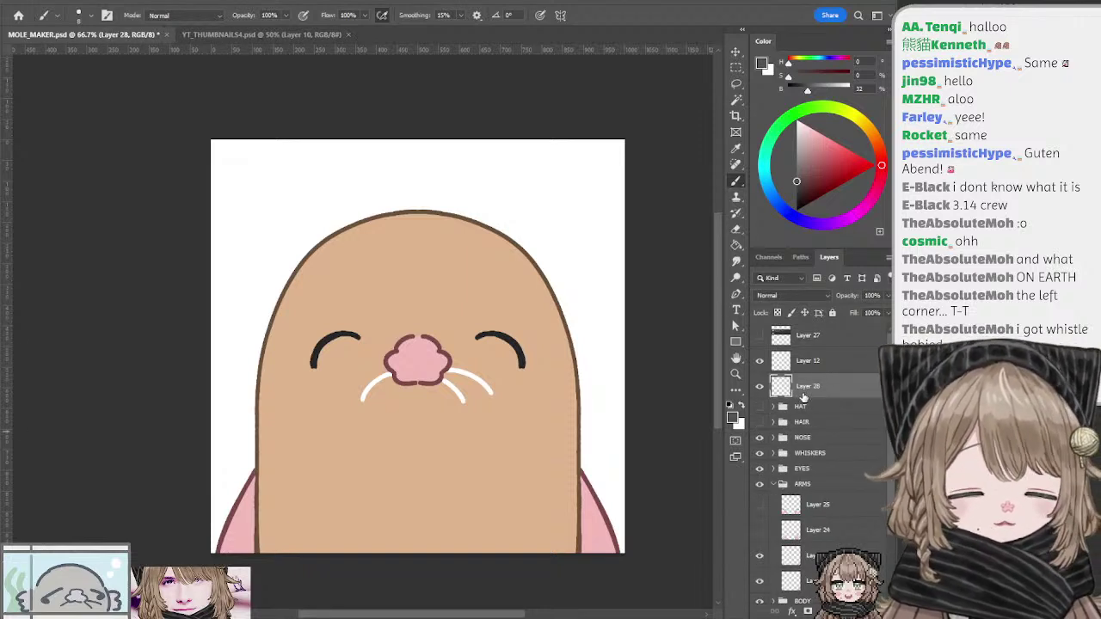
{"action": "key", "text": "ctrl+g"}
{"action": "double_click", "coordinate": [807, 380]}
{"action": "type", "text": "EARS"}
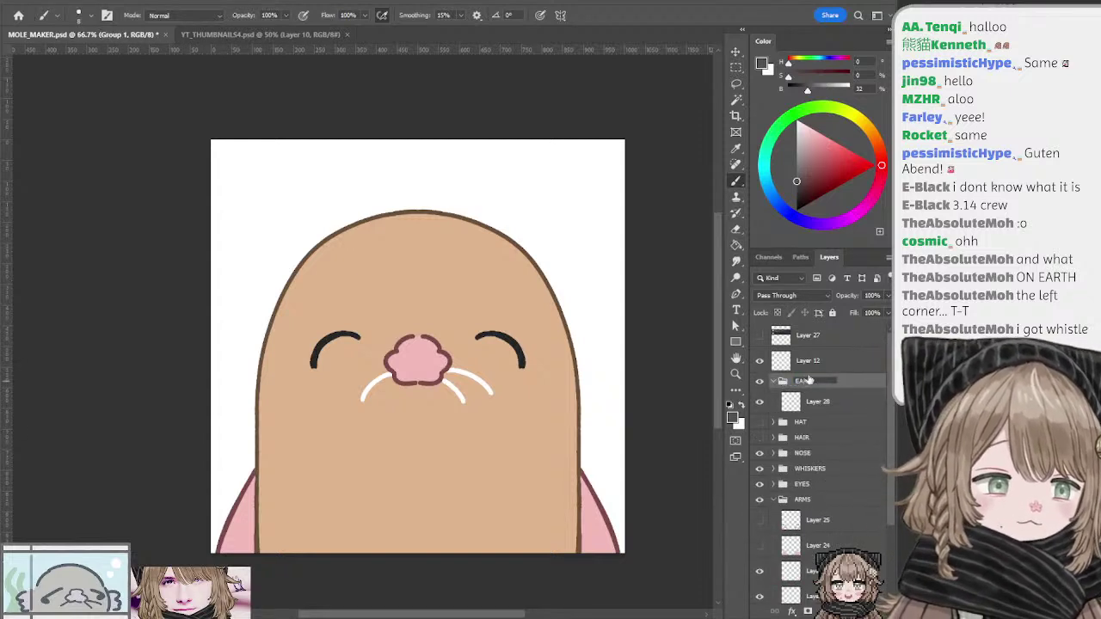
{"action": "key", "text": "Return"}
{"action": "left_click", "coordinate": [801, 404]}
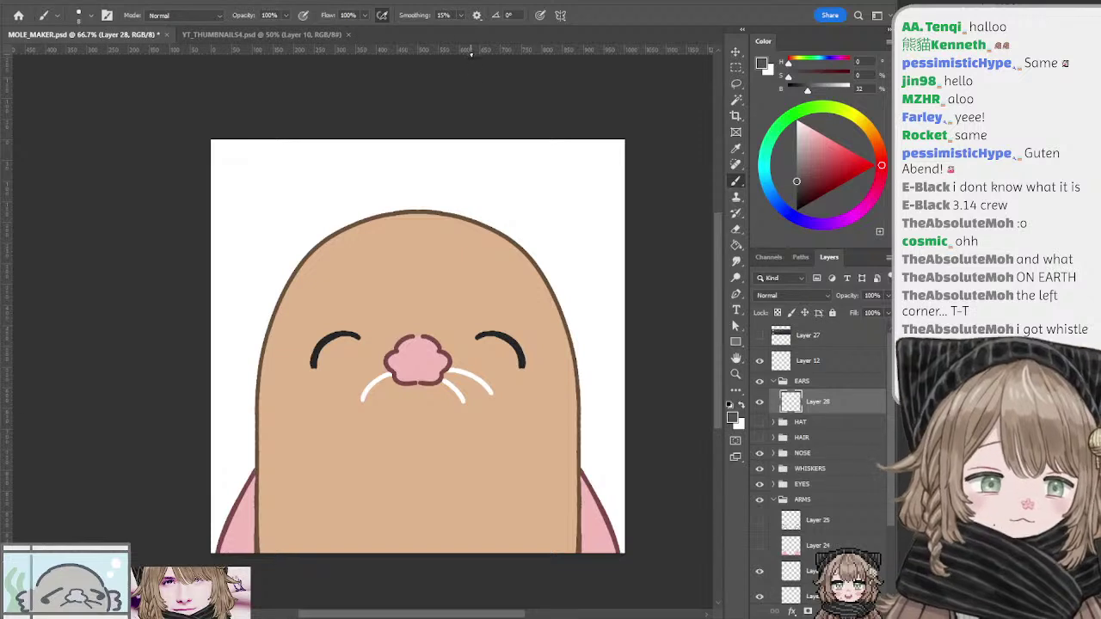
Step: Try to move the mole's body fill and outline, undoing each change
{"action": "left_click_drag", "start_coordinate": [473, 130], "coordinate": [478, 113]}
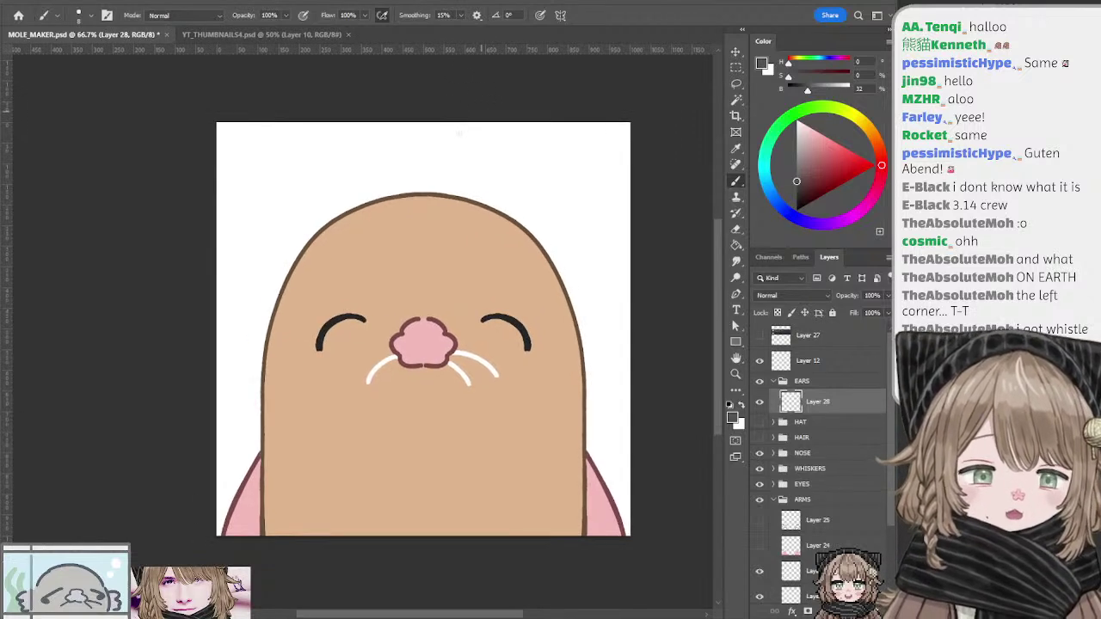
{"action": "left_click_drag", "start_coordinate": [403, 205], "coordinate": [415, 184]}
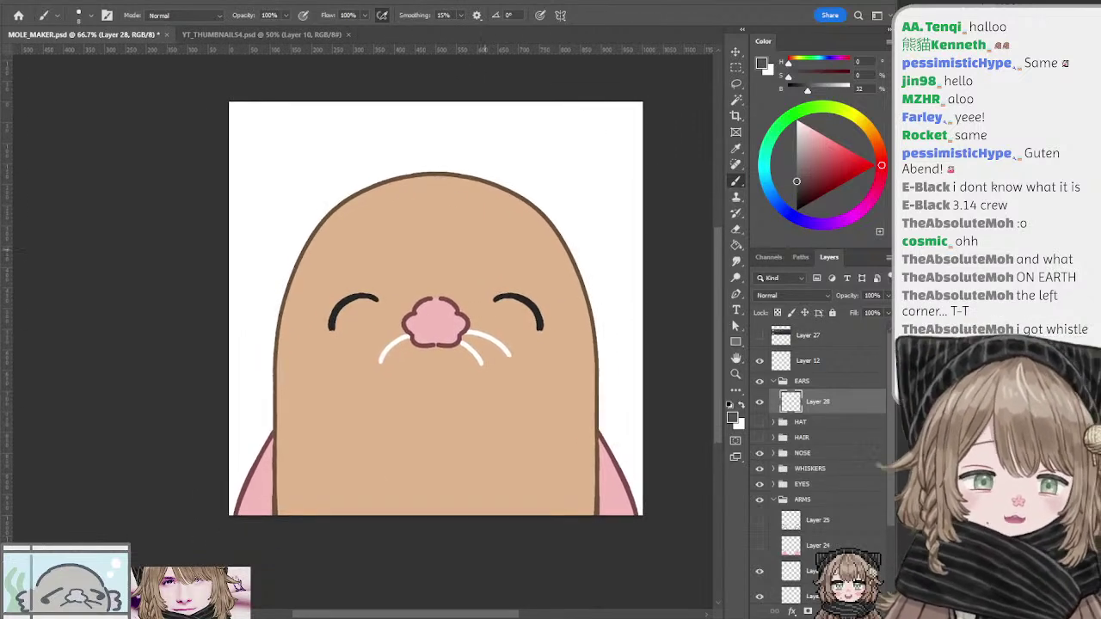
{"action": "mouse_move", "coordinate": [495, 220]}
{"action": "left_mouse_down"}
{"action": "mouse_move", "coordinate": [491, 264]}
{"action": "mouse_move", "coordinate": [505, 225]}
{"action": "left_mouse_up"}
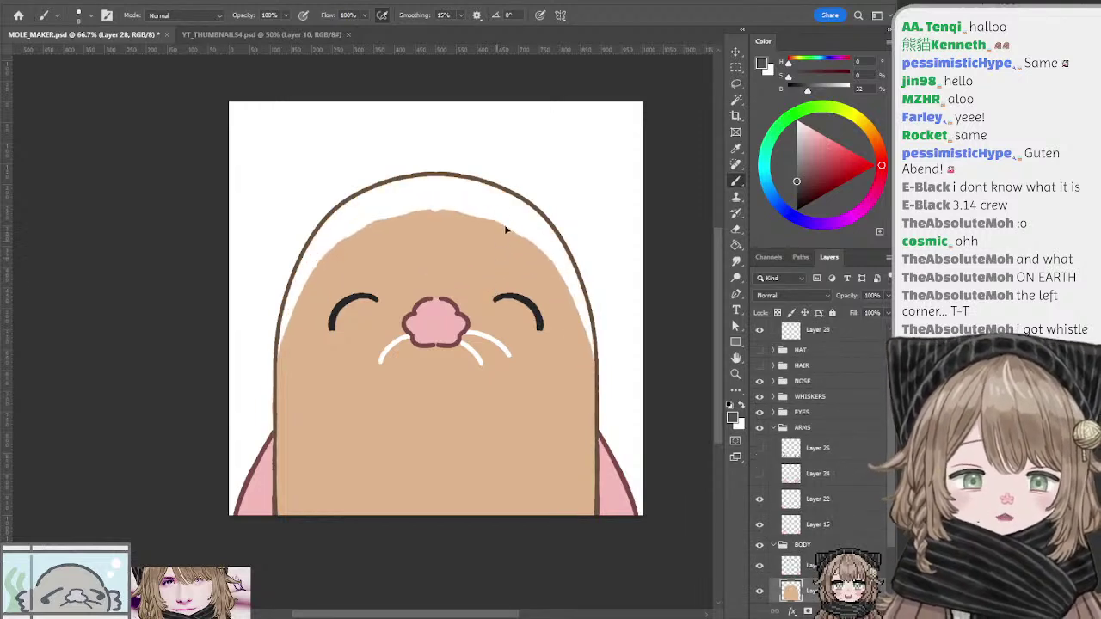
{"action": "key", "text": "ctrl+z"}
{"action": "key", "text": "ctrl+z"}
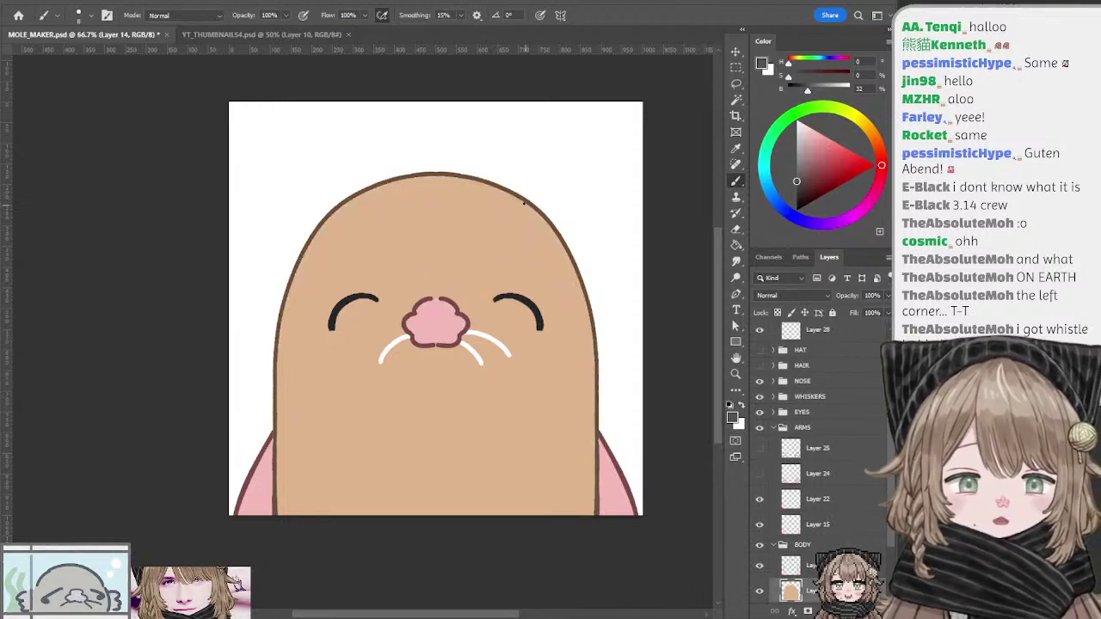
{"action": "left_click", "coordinate": [513, 209], "text": "ctrl+shift"}
{"action": "left_click_drag", "start_coordinate": [504, 207], "coordinate": [538, 170]}
{"action": "key", "text": "ctrl+z"}
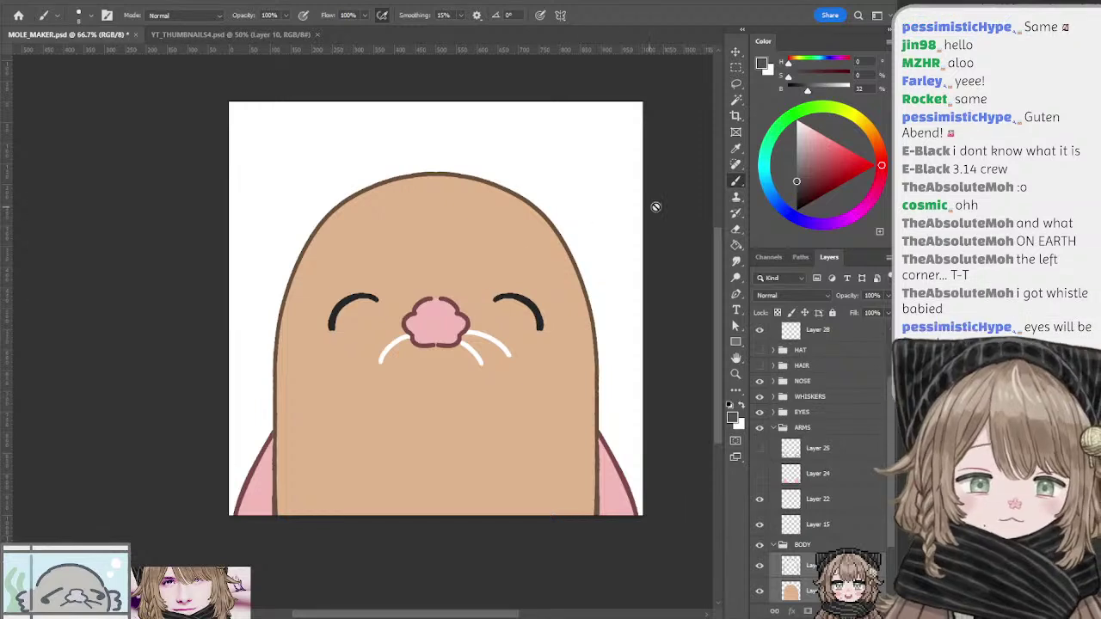
Step: Make the empty layer inside the EARS group active again
{"action": "left_click", "coordinate": [789, 354]}
{"action": "left_click_drag", "start_coordinate": [887, 380], "coordinate": [888, 336]}
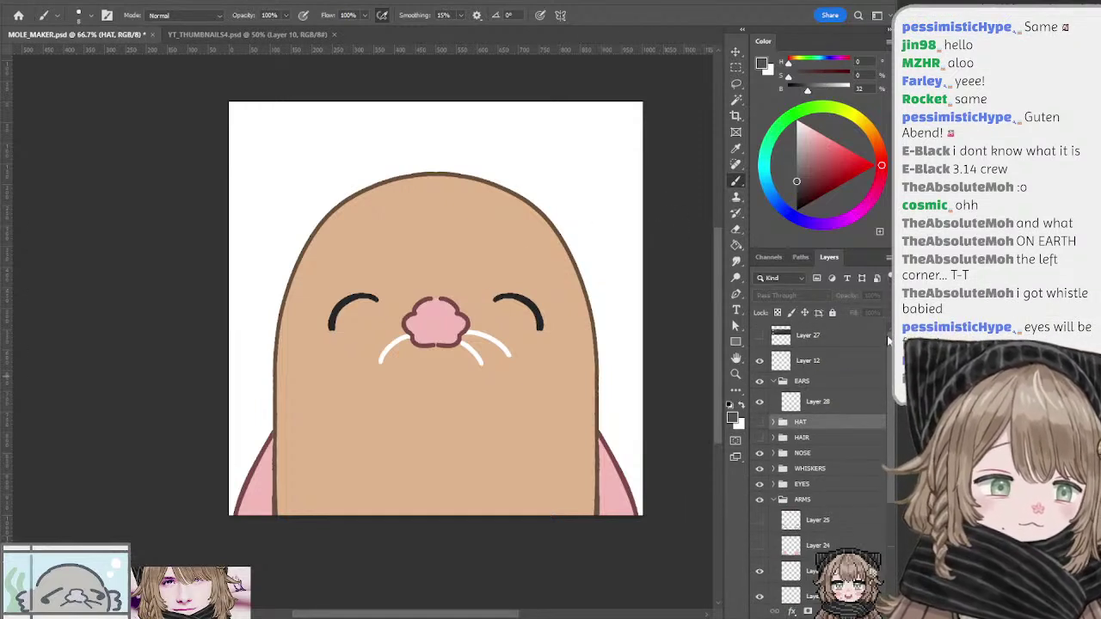
{"action": "left_click", "coordinate": [779, 403]}
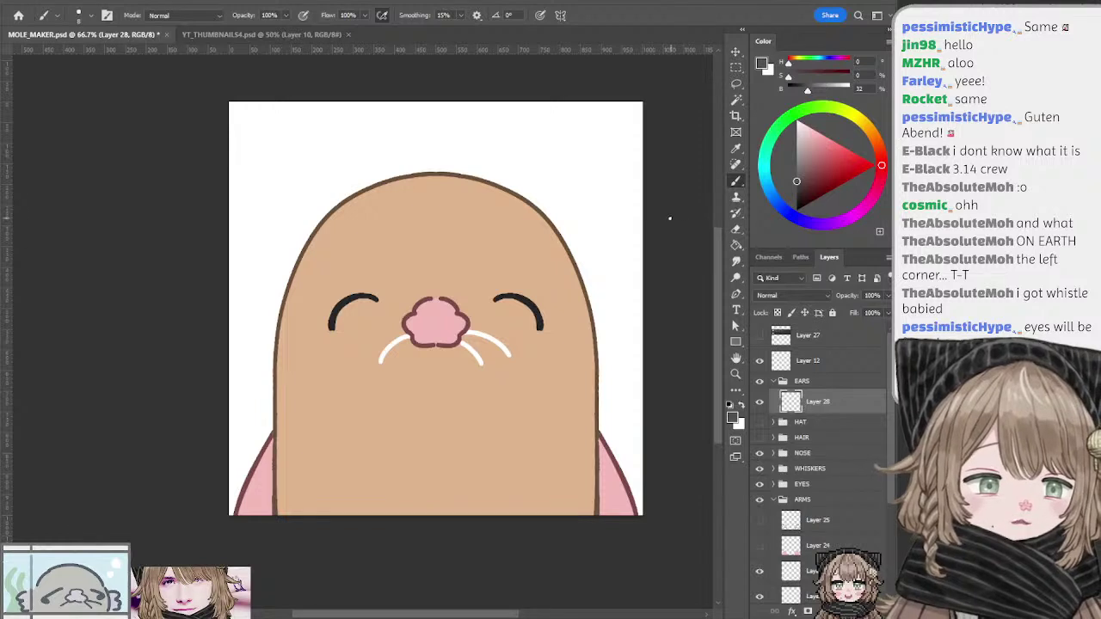
Step: Try sketching a single upright ear outline on top of the mole's head, undoing every attempt
{"action": "left_click_drag", "start_coordinate": [551, 249], "coordinate": [533, 254]}
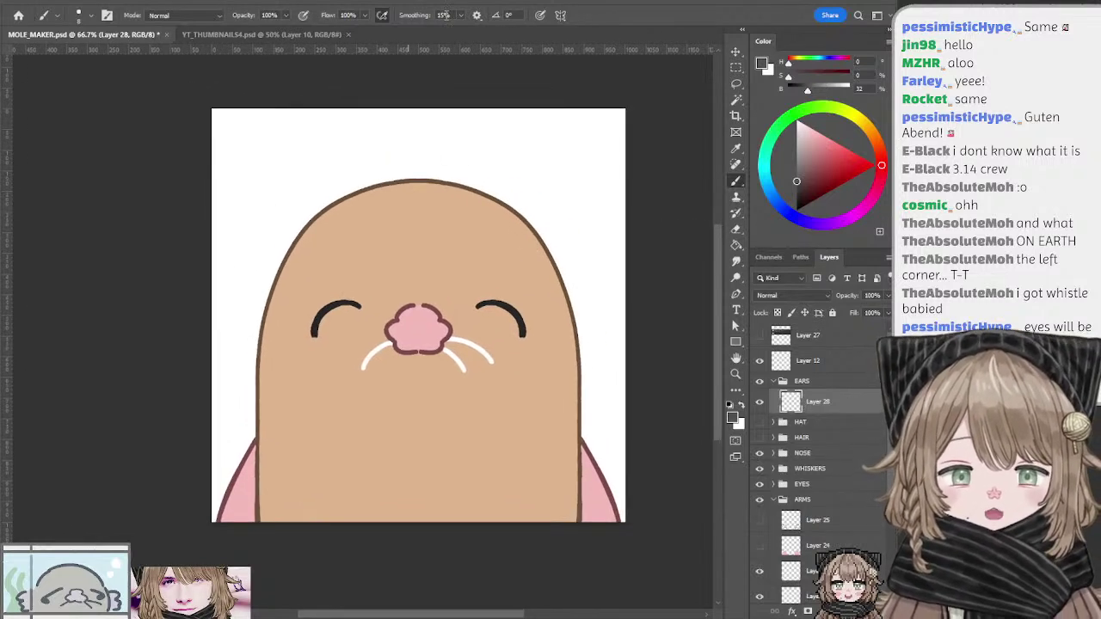
{"action": "left_click_drag", "start_coordinate": [454, 115], "coordinate": [441, 177]}
{"action": "key", "text": "ctrl+z"}
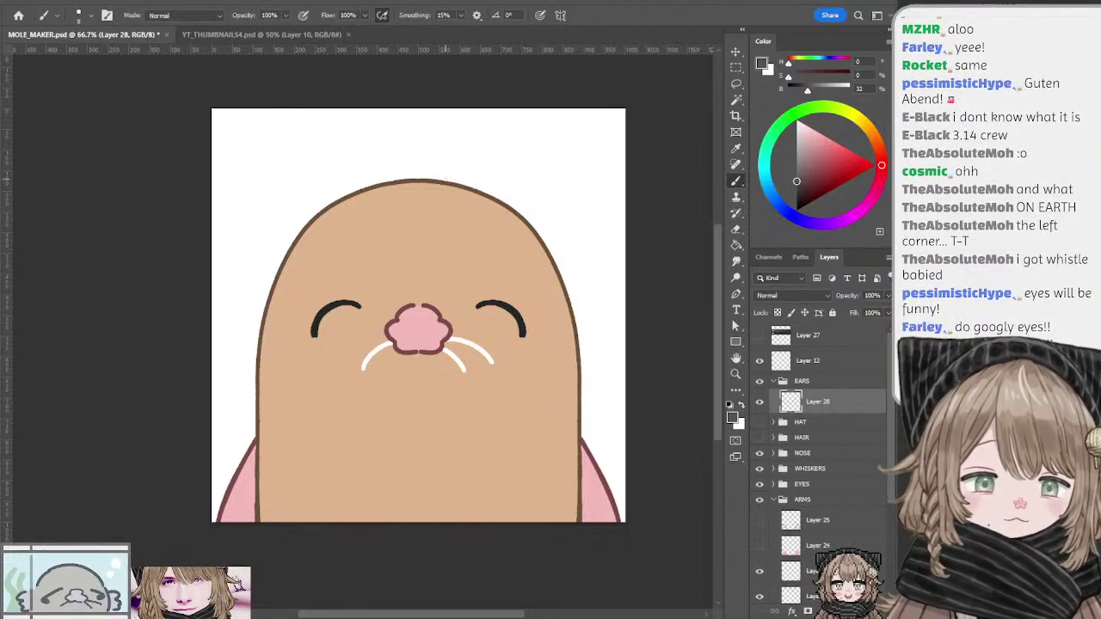
{"action": "mouse_move", "coordinate": [448, 182]}
{"action": "left_mouse_down"}
{"action": "mouse_move", "coordinate": [458, 124]}
{"action": "mouse_move", "coordinate": [478, 158]}
{"action": "mouse_move", "coordinate": [456, 126]}
{"action": "left_mouse_up"}
{"action": "key", "text": "ctrl+z"}
{"action": "key", "text": "ctrl+z"}
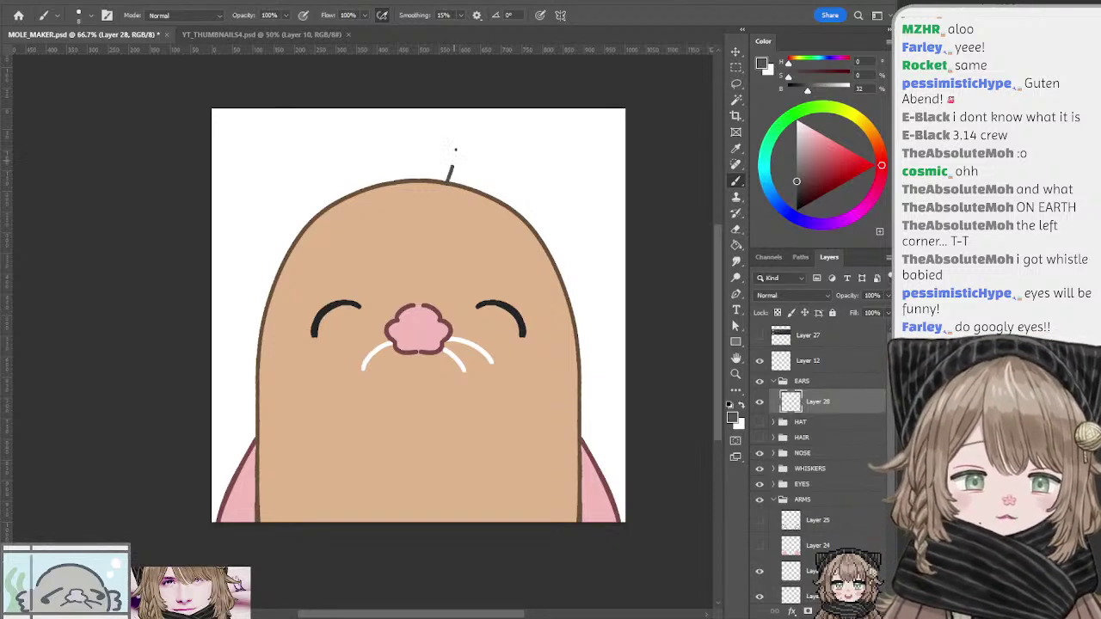
{"action": "left_click_drag", "start_coordinate": [448, 183], "coordinate": [470, 139]}
{"action": "key", "text": "ctrl+z"}
{"action": "mouse_move", "coordinate": [448, 181]}
{"action": "left_mouse_down"}
{"action": "mouse_move", "coordinate": [507, 194]}
{"action": "mouse_move", "coordinate": [481, 126]}
{"action": "mouse_move", "coordinate": [513, 204]}
{"action": "mouse_move", "coordinate": [462, 129]}
{"action": "mouse_move", "coordinate": [511, 202]}
{"action": "mouse_move", "coordinate": [484, 128]}
{"action": "mouse_move", "coordinate": [510, 202]}
{"action": "left_mouse_up"}
{"action": "key", "text": "ctrl+z"}
{"action": "key", "text": "ctrl+z"}
{"action": "key", "text": "ctrl+z"}
{"action": "key", "text": "ctrl+z"}
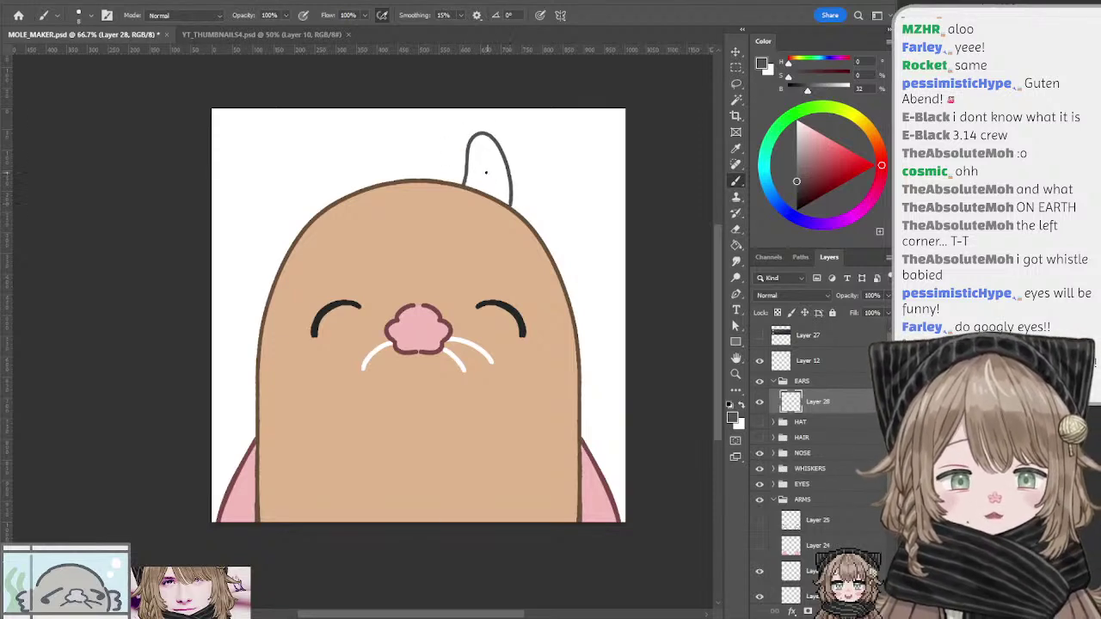
{"action": "key", "text": "ctrl+z"}
{"action": "mouse_move", "coordinate": [408, 182]}
{"action": "left_mouse_down"}
{"action": "mouse_move", "coordinate": [432, 93]}
{"action": "mouse_move", "coordinate": [486, 123]}
{"action": "mouse_move", "coordinate": [509, 201]}
{"action": "left_mouse_up"}
{"action": "key", "text": "ctrl+z"}
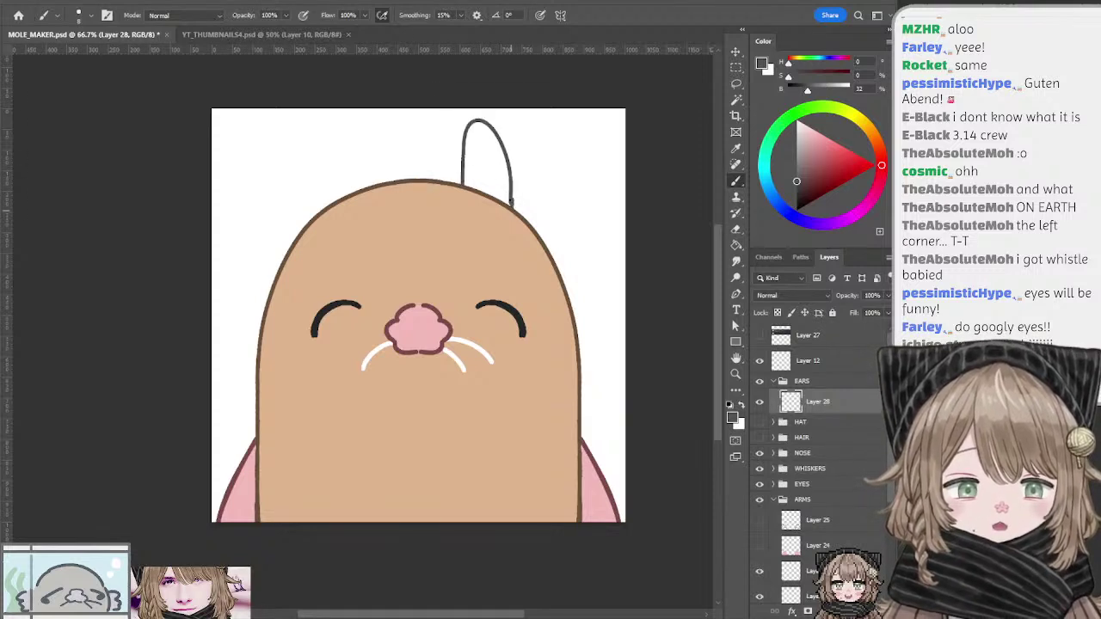
{"action": "key", "text": "ctrl+z"}
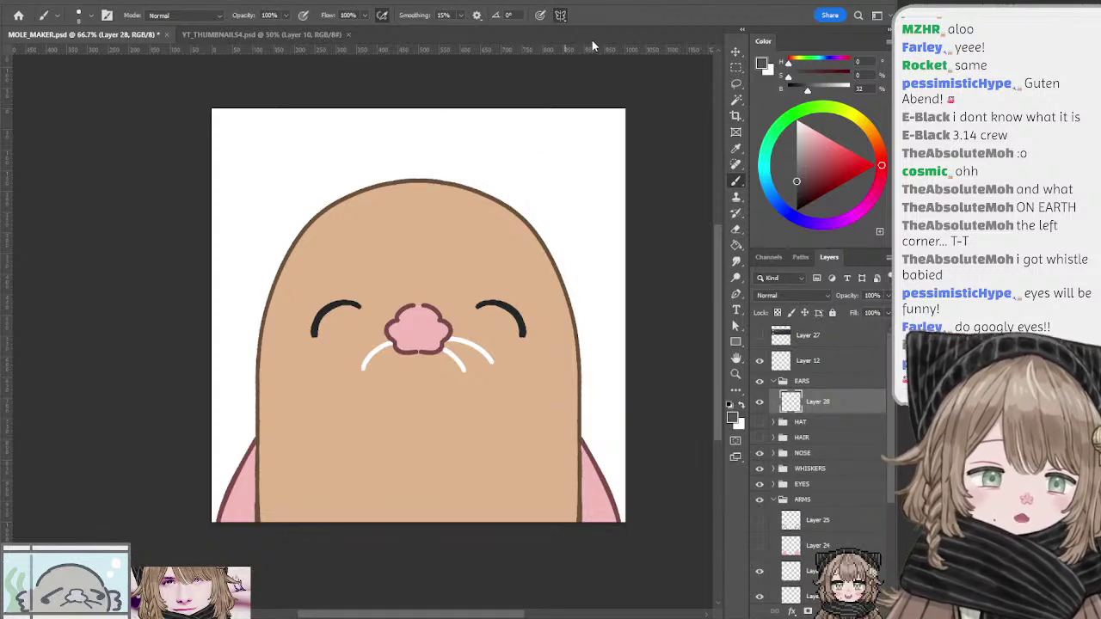
Step: Set up vertical paint symmetry with its axis through the centre of the canvas
{"action": "key", "text": "ctrl+t"}
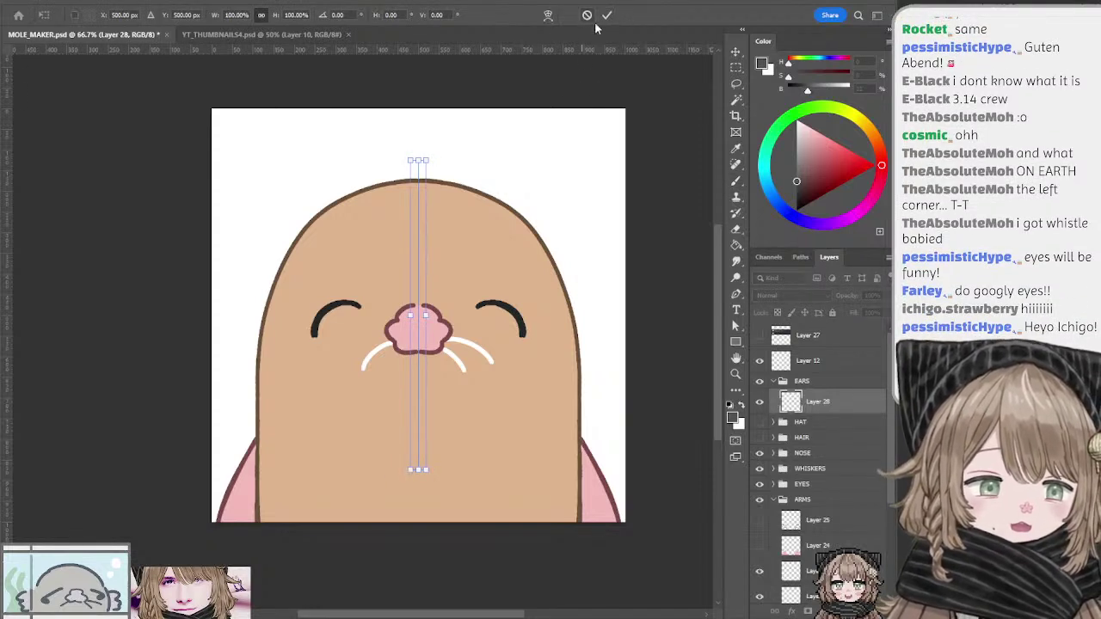
{"action": "left_click", "coordinate": [607, 14]}
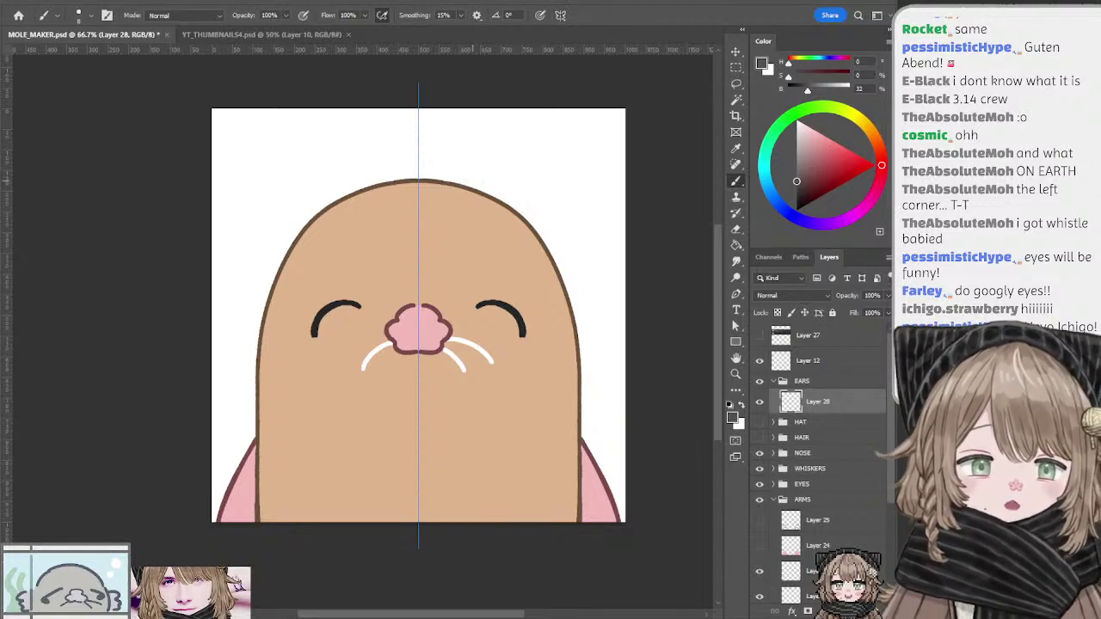
Step: Try several mirrored pairs of upright ear outlines spaced apart on top of the mole's head, undoing each one
{"action": "mouse_move", "coordinate": [466, 185]}
{"action": "left_mouse_down"}
{"action": "mouse_move", "coordinate": [482, 146]}
{"action": "mouse_move", "coordinate": [514, 177]}
{"action": "mouse_move", "coordinate": [511, 201]}
{"action": "left_mouse_up"}
{"action": "key", "text": "ctrl+z"}
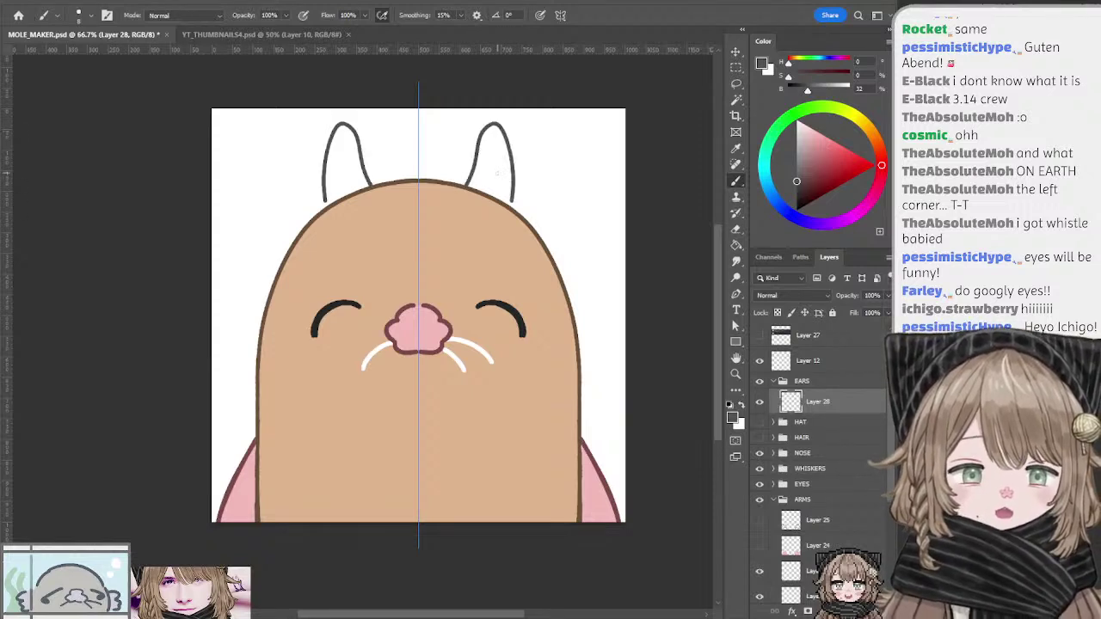
{"action": "key", "text": "ctrl+z"}
{"action": "key", "text": "ctrl+z"}
{"action": "key", "text": "ctrl+shift+z"}
{"action": "key", "text": "ctrl+shift+z"}
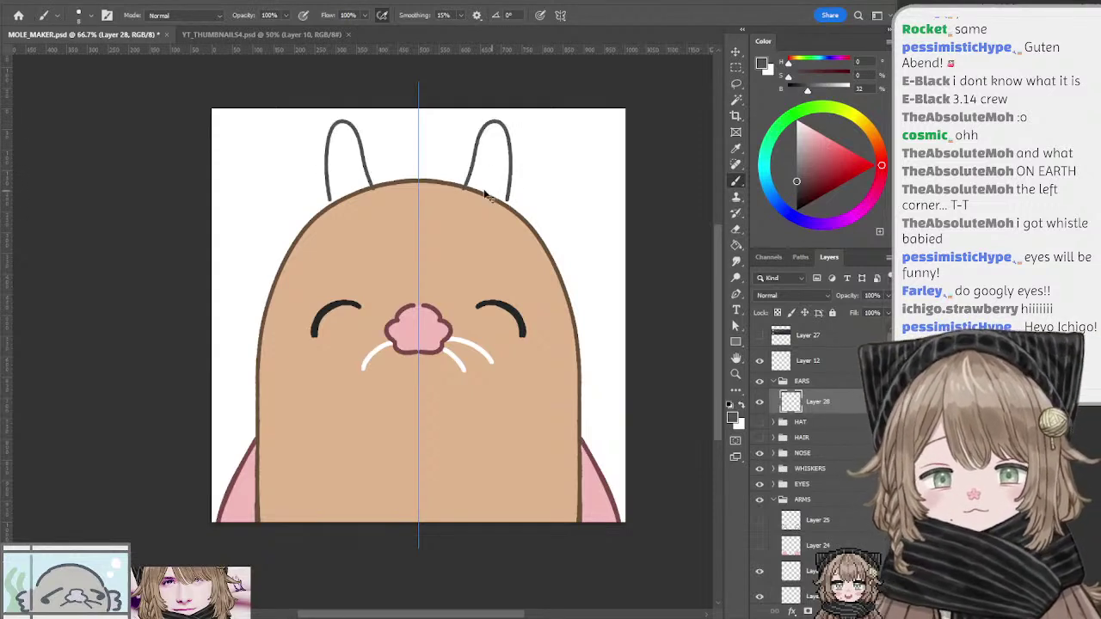
{"action": "key", "text": "ctrl+z"}
{"action": "mouse_move", "coordinate": [481, 136]}
{"action": "left_mouse_down"}
{"action": "mouse_move", "coordinate": [500, 184]}
{"action": "mouse_move", "coordinate": [516, 174]}
{"action": "mouse_move", "coordinate": [520, 210]}
{"action": "left_mouse_up"}
{"action": "key", "text": "ctrl+z"}
{"action": "key", "text": "ctrl+z"}
{"action": "key", "text": "ctrl+z"}
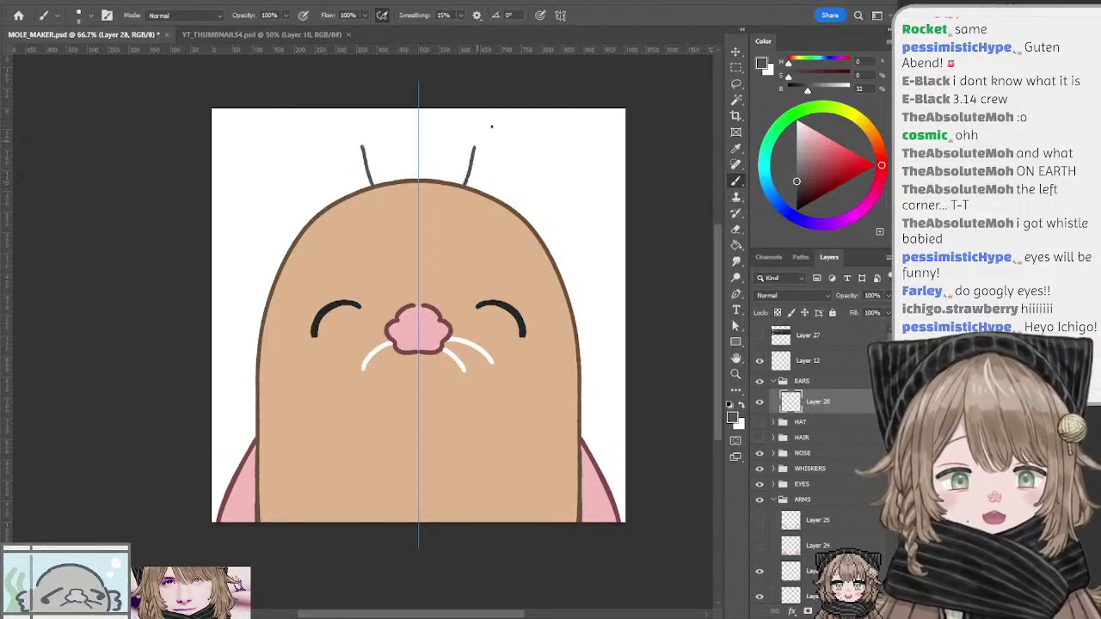
{"action": "left_click_drag", "start_coordinate": [471, 184], "coordinate": [521, 210]}
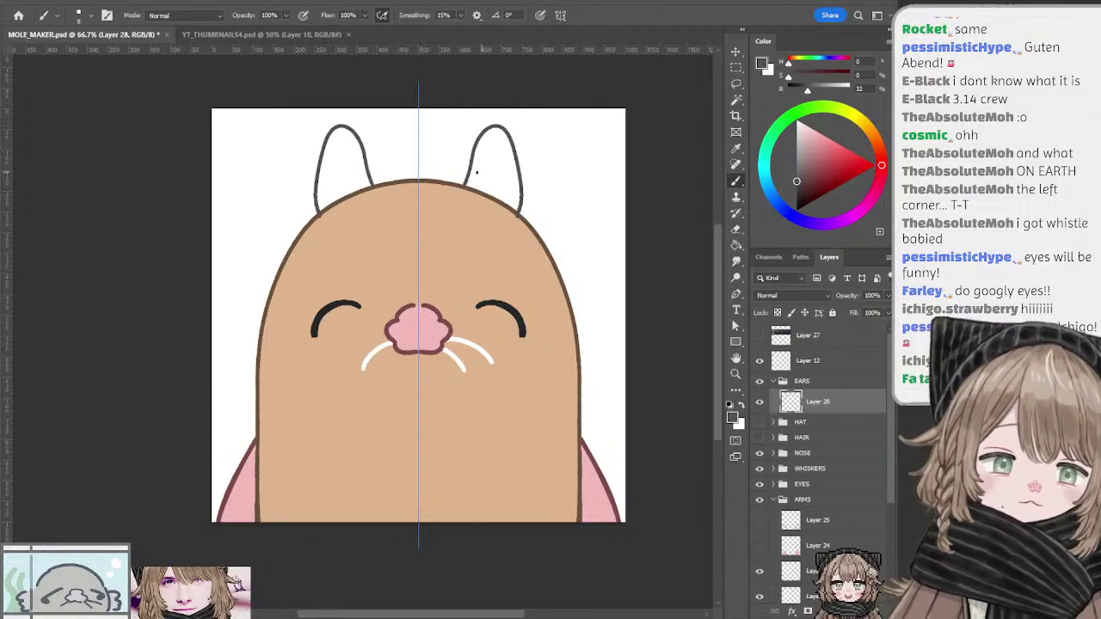
{"action": "key", "text": "ctrl+z"}
{"action": "left_click_drag", "start_coordinate": [460, 184], "coordinate": [510, 201]}
{"action": "key", "text": "ctrl+z"}
{"action": "mouse_move", "coordinate": [452, 182]}
{"action": "left_mouse_down"}
{"action": "mouse_move", "coordinate": [500, 169]}
{"action": "mouse_move", "coordinate": [504, 197]}
{"action": "left_mouse_up"}
{"action": "key", "text": "ctrl+z"}
Step: Draw a mirrored pair of tall, rounded ear outlines close to the symmetry axis on top of the head
{"action": "left_click_drag", "start_coordinate": [425, 179], "coordinate": [480, 188]}
{"action": "key", "text": "ctrl+z"}
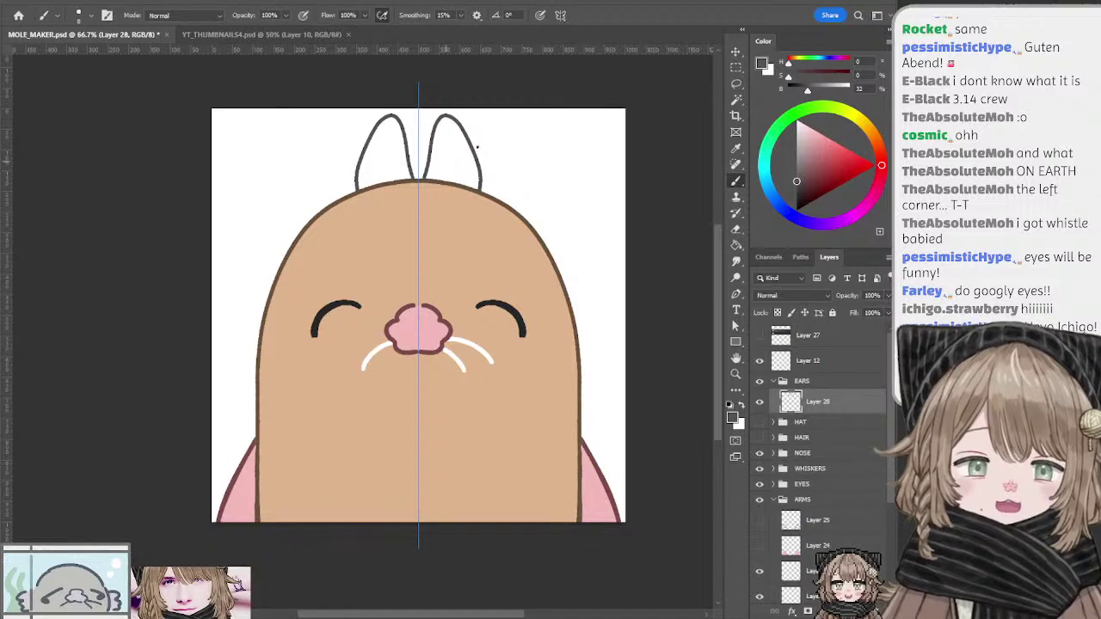
{"action": "left_click_drag", "start_coordinate": [478, 148], "coordinate": [480, 175]}
{"action": "key", "text": "ctrl+z"}
Step: Erase the lower part of each ear's outer edge down to the head
{"action": "key", "text": "e"}
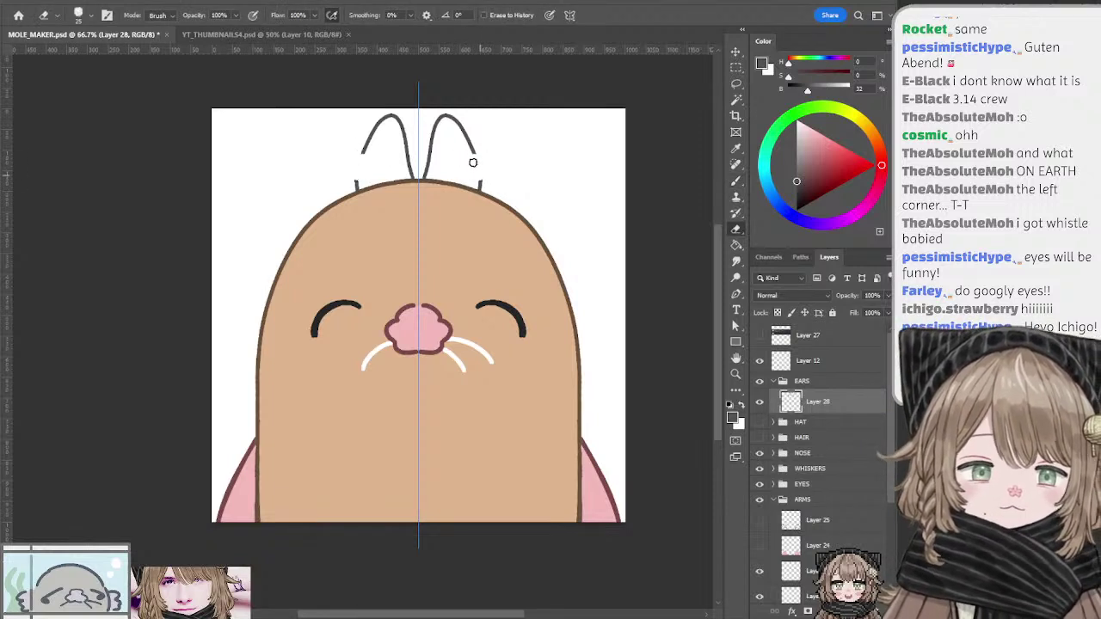
{"action": "key", "text": "b"}
{"action": "key", "text": "e"}
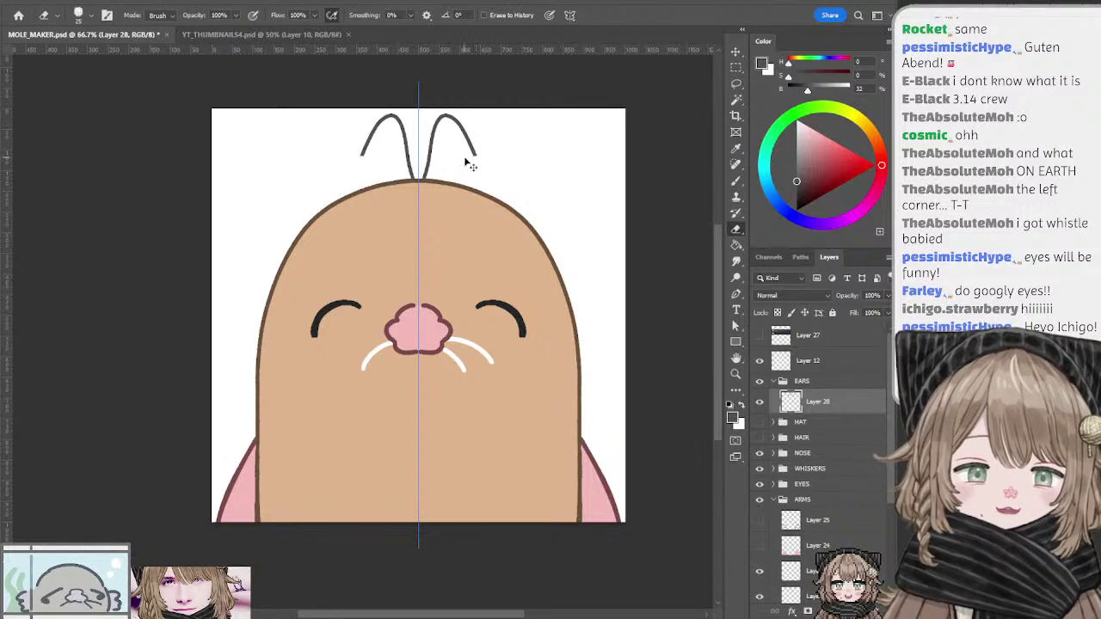
{"action": "key", "text": "ctrl+z"}
{"action": "key", "text": "ctrl+shift+z"}
{"action": "key", "text": "b"}
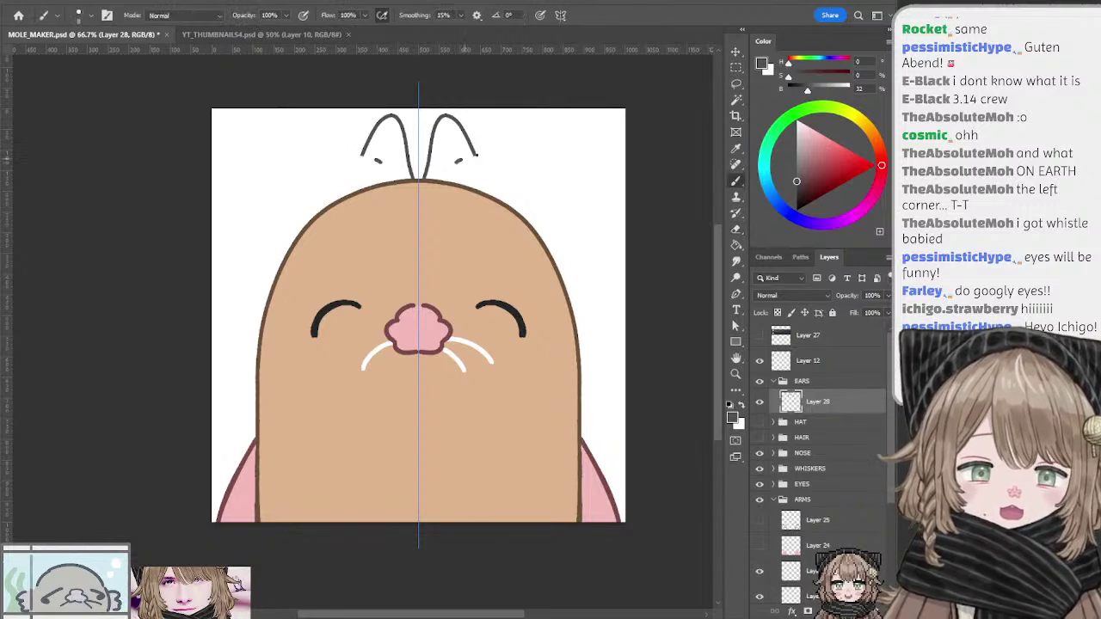
Step: Draw jagged fur tufts along the lower outer edge of both ears, joining them to the head
{"action": "key", "text": "ctrl+z"}
{"action": "mouse_move", "coordinate": [462, 161]}
{"action": "left_mouse_down"}
{"action": "mouse_move", "coordinate": [478, 156]}
{"action": "mouse_move", "coordinate": [485, 193]}
{"action": "left_mouse_up"}
{"action": "key", "text": "ctrl+z"}
{"action": "key", "text": "ctrl+z"}
{"action": "key", "text": "ctrl+z"}
{"action": "key", "text": "ctrl+z"}
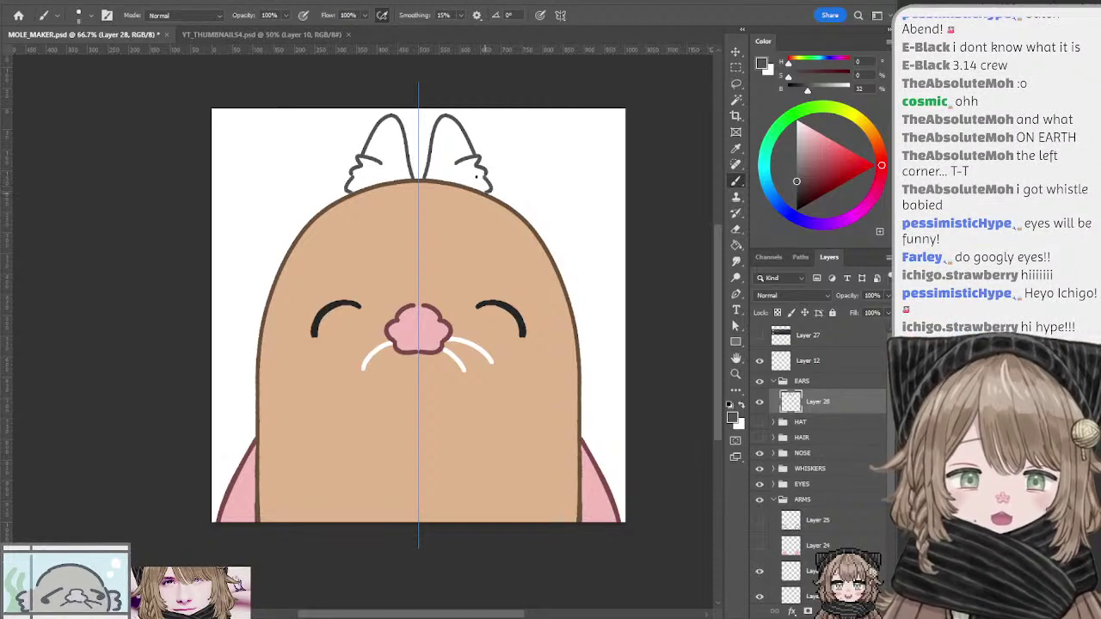
Step: Try an inner-ear line running from below each ear tip down to the head
{"action": "left_click_drag", "start_coordinate": [448, 132], "coordinate": [447, 180]}
{"action": "key", "text": "ctrl+z"}
{"action": "key", "text": "ctrl+z"}
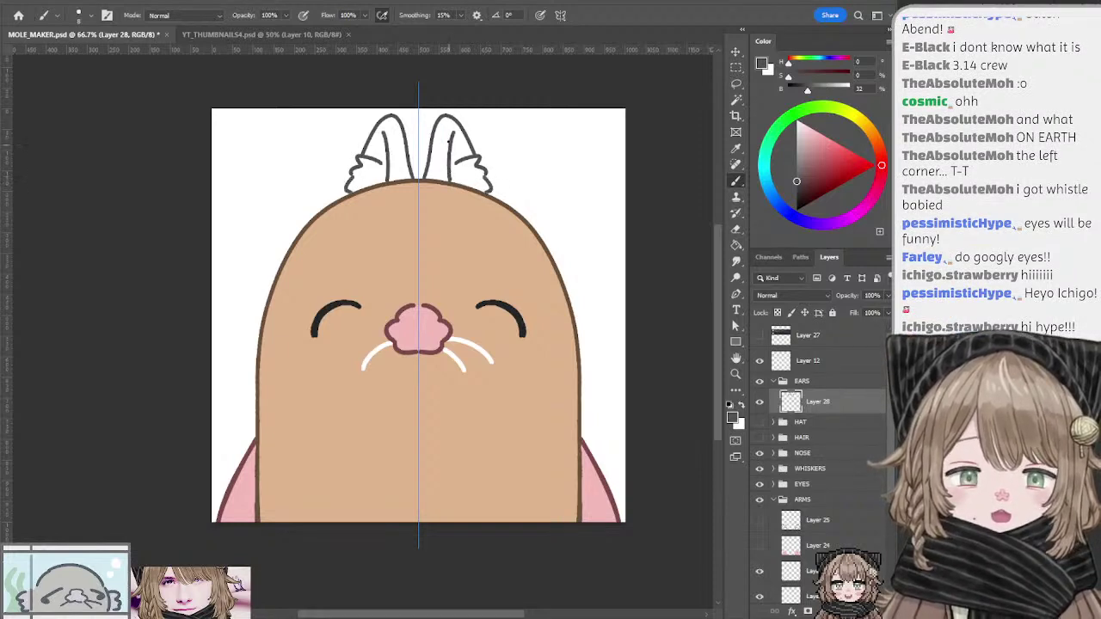
{"action": "key", "text": "ctrl+z"}
{"action": "key", "text": "ctrl+shift+z"}
{"action": "key", "text": "ctrl+z"}
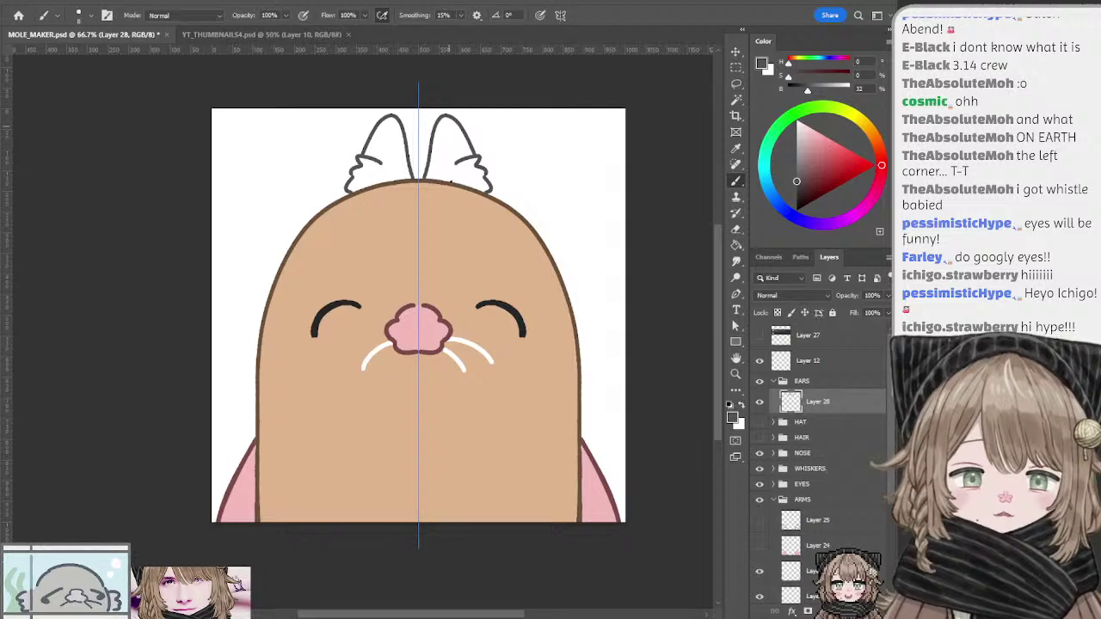
{"action": "left_click_drag", "start_coordinate": [451, 130], "coordinate": [447, 180]}
{"action": "key", "text": "ctrl+z"}
{"action": "key", "text": "ctrl+z"}
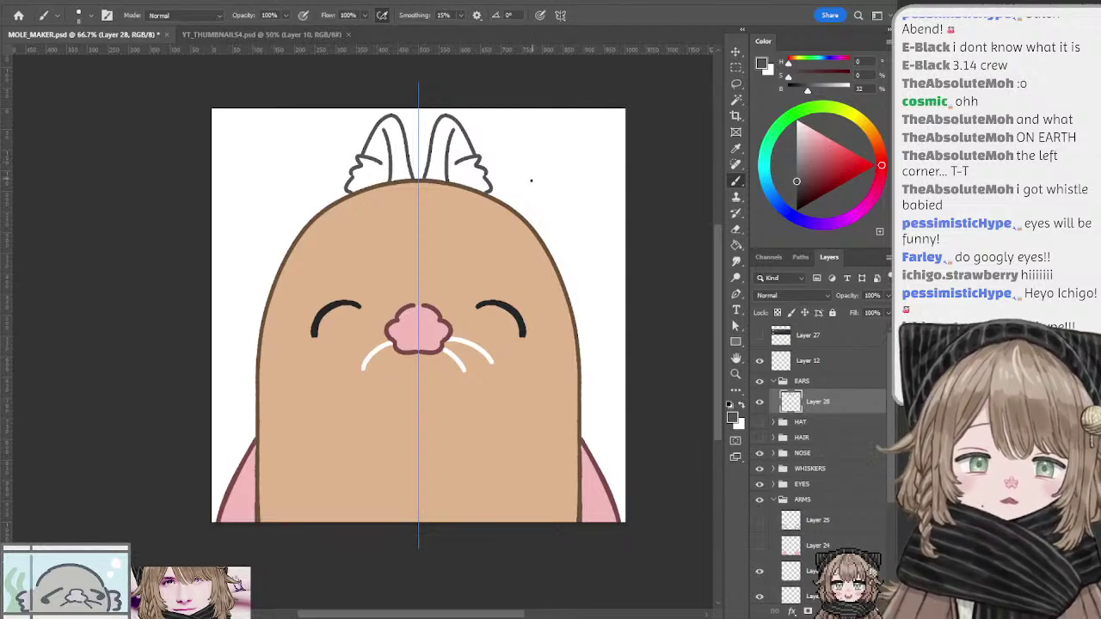
Step: Redraw the inner-ear line in both tufted ears as a gentle curve from above the fur tuft down to the head
{"action": "mouse_move", "coordinate": [479, 171]}
{"action": "left_mouse_down"}
{"action": "mouse_move", "coordinate": [474, 190]}
{"action": "mouse_move", "coordinate": [482, 182]}
{"action": "left_mouse_up"}
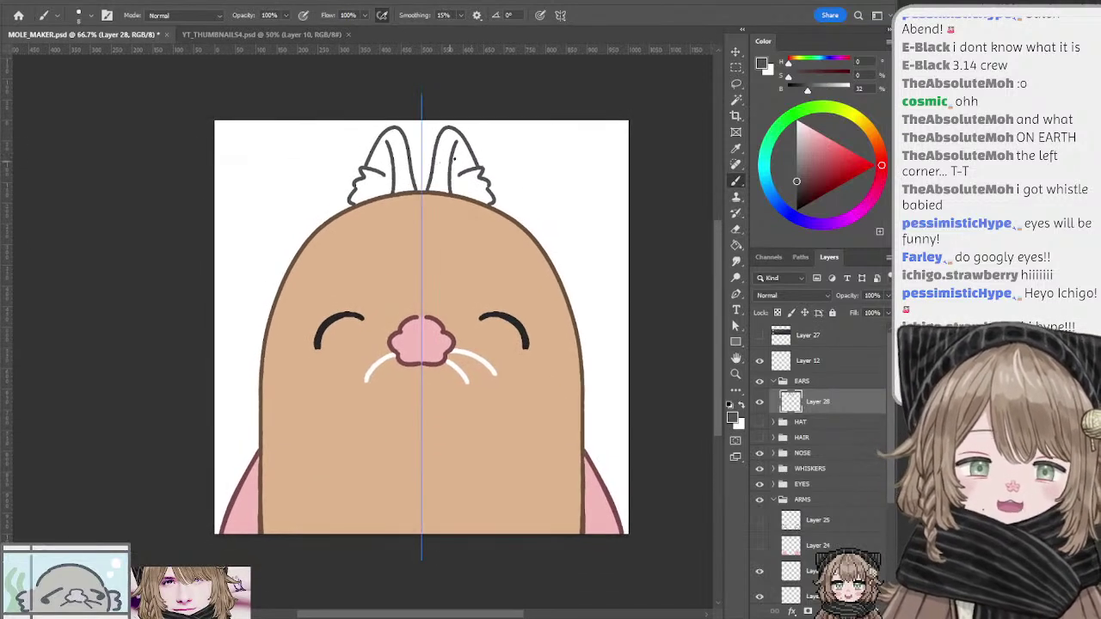
{"action": "key", "text": "ctrl+z"}
{"action": "key", "text": "ctrl+shift+z"}
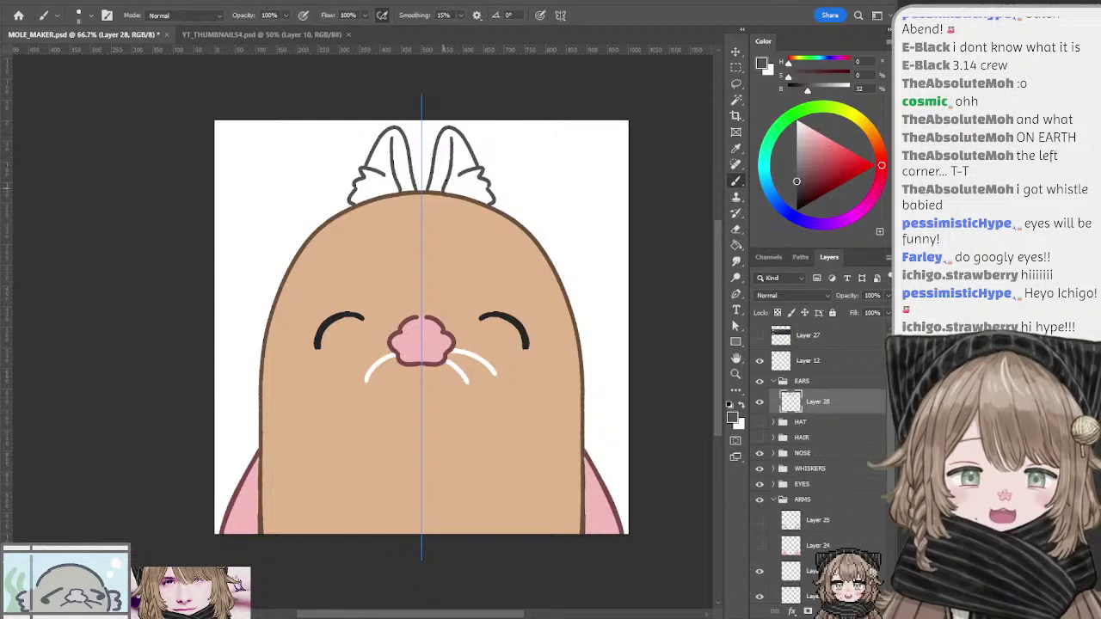
{"action": "key", "text": "ctrl+z"}
{"action": "left_click_drag", "start_coordinate": [457, 141], "coordinate": [455, 194]}
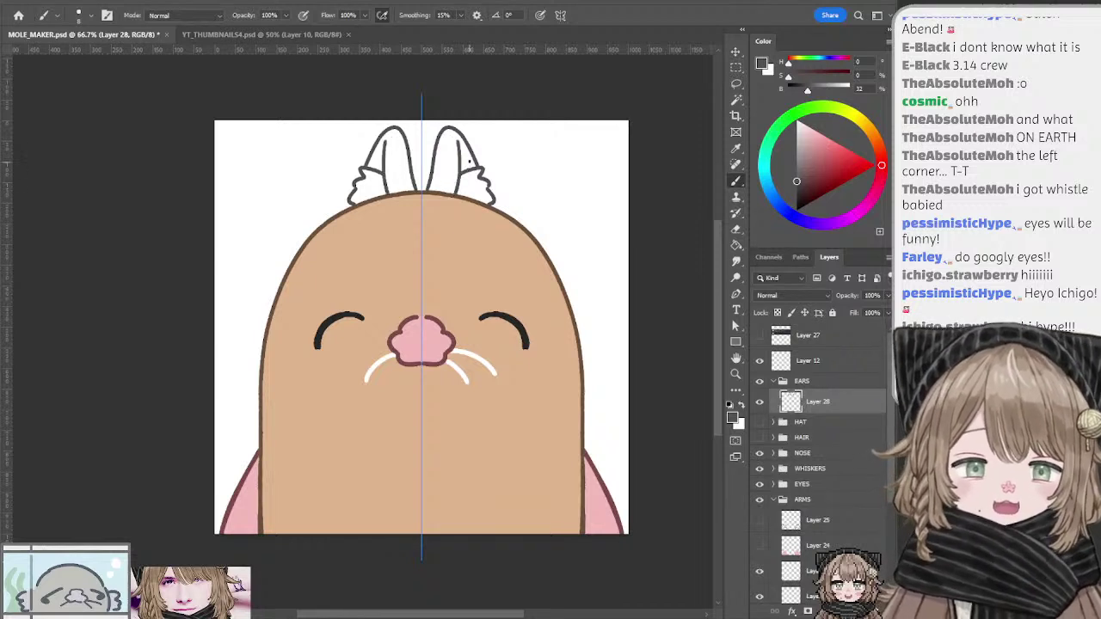
{"action": "key", "text": "ctrl+z"}
{"action": "left_click_drag", "start_coordinate": [449, 143], "coordinate": [457, 190]}
{"action": "key", "text": "ctrl+z"}
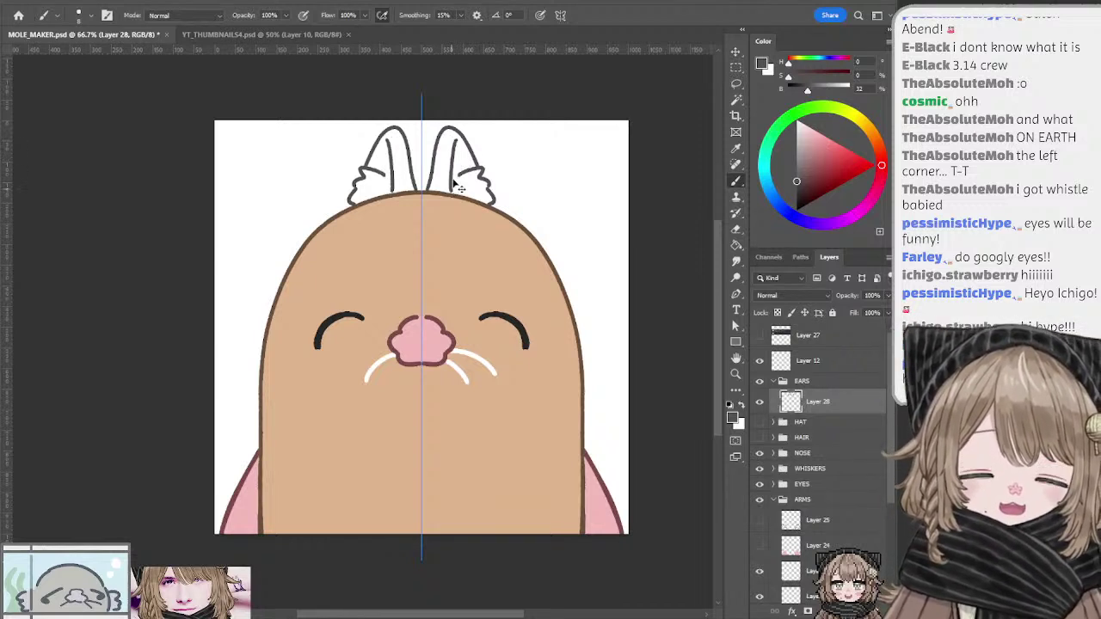
{"action": "key", "text": "ctrl+z"}
{"action": "left_click_drag", "start_coordinate": [459, 147], "coordinate": [452, 192]}
{"action": "key", "text": "ctrl+z"}
{"action": "left_click_drag", "start_coordinate": [466, 159], "coordinate": [447, 191]}
{"action": "key", "text": "ctrl+z"}
{"action": "left_click_drag", "start_coordinate": [465, 152], "coordinate": [449, 188]}
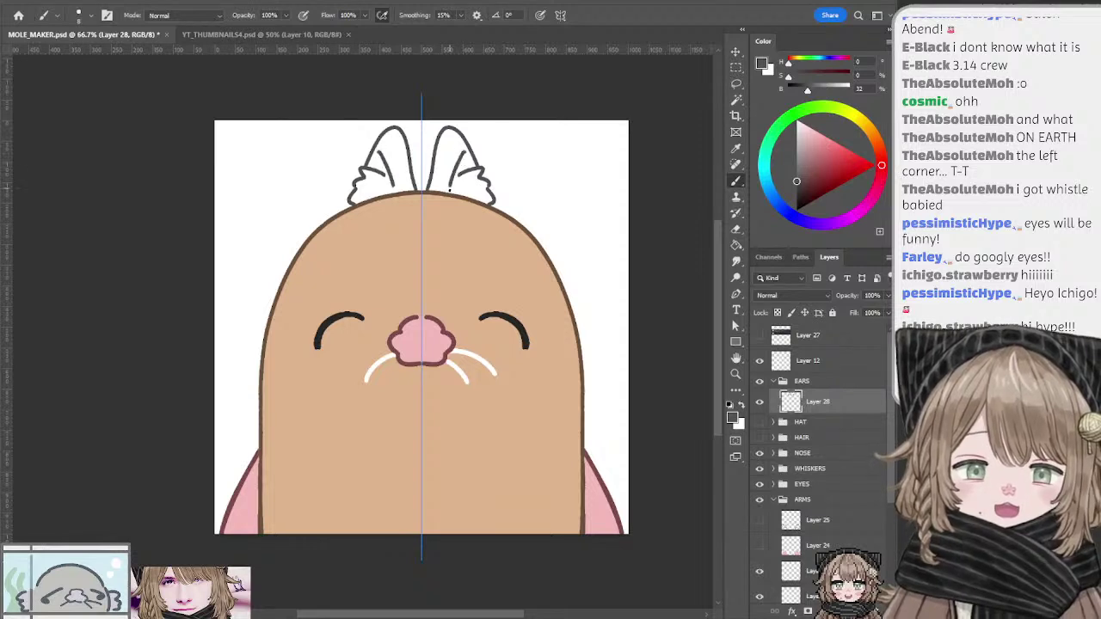
{"action": "key", "text": "ctrl+z"}
{"action": "left_click_drag", "start_coordinate": [461, 146], "coordinate": [451, 189]}
{"action": "key", "text": "ctrl+z"}
{"action": "left_click_drag", "start_coordinate": [461, 147], "coordinate": [451, 192]}
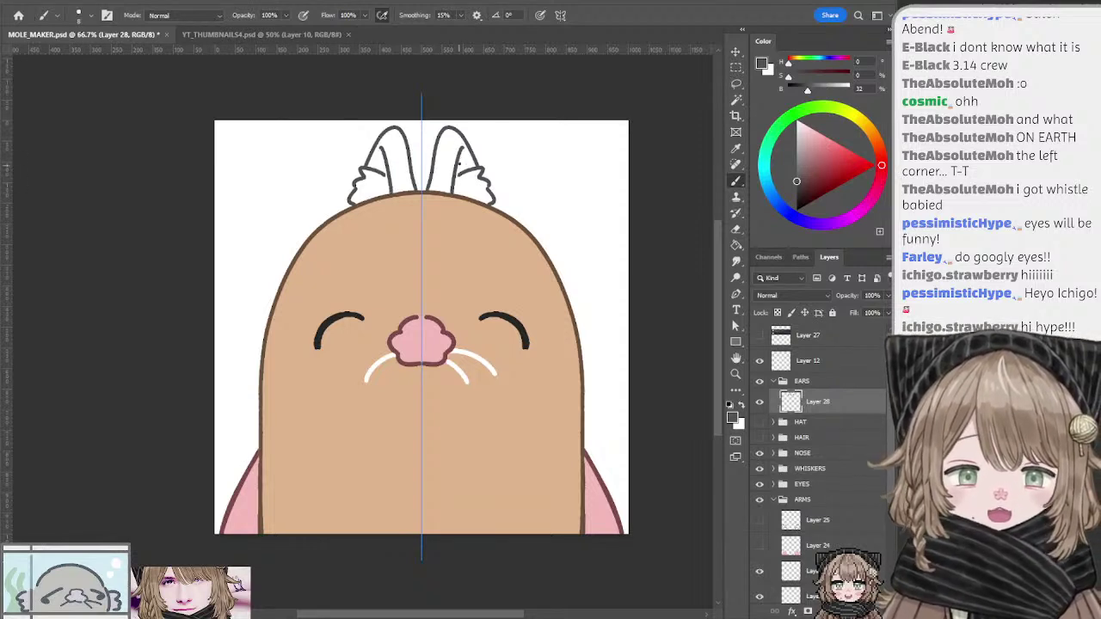
{"action": "key", "text": "ctrl+z"}
{"action": "key", "text": "ctrl+shift+z"}
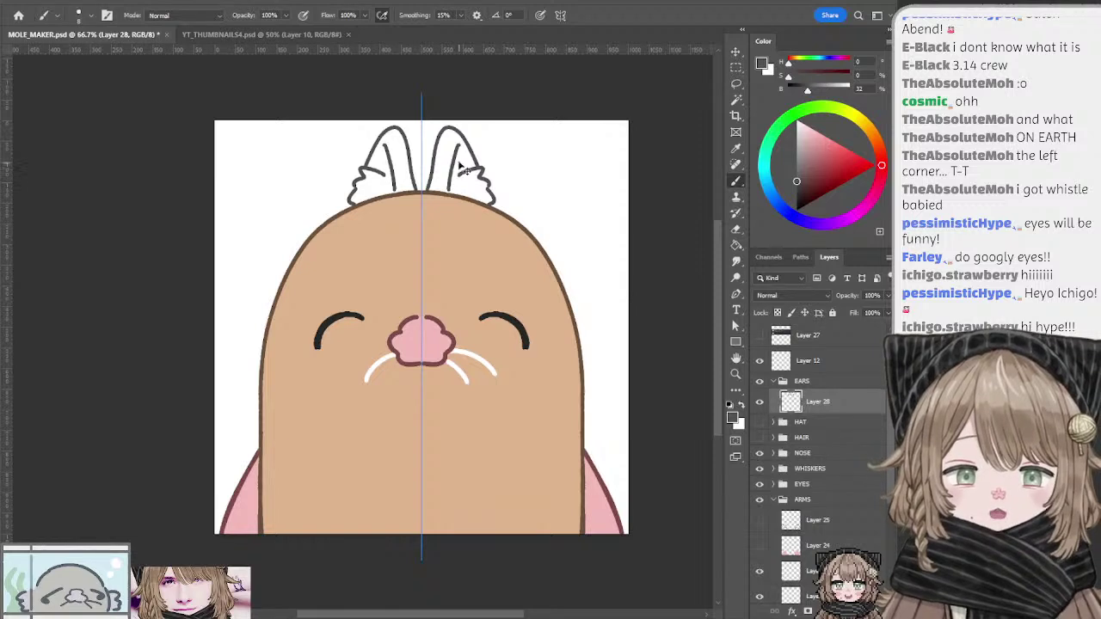
{"action": "key", "text": "ctrl+z"}
{"action": "left_click_drag", "start_coordinate": [462, 148], "coordinate": [451, 193]}
{"action": "key", "text": "ctrl+z"}
{"action": "left_click_drag", "start_coordinate": [459, 146], "coordinate": [448, 192]}
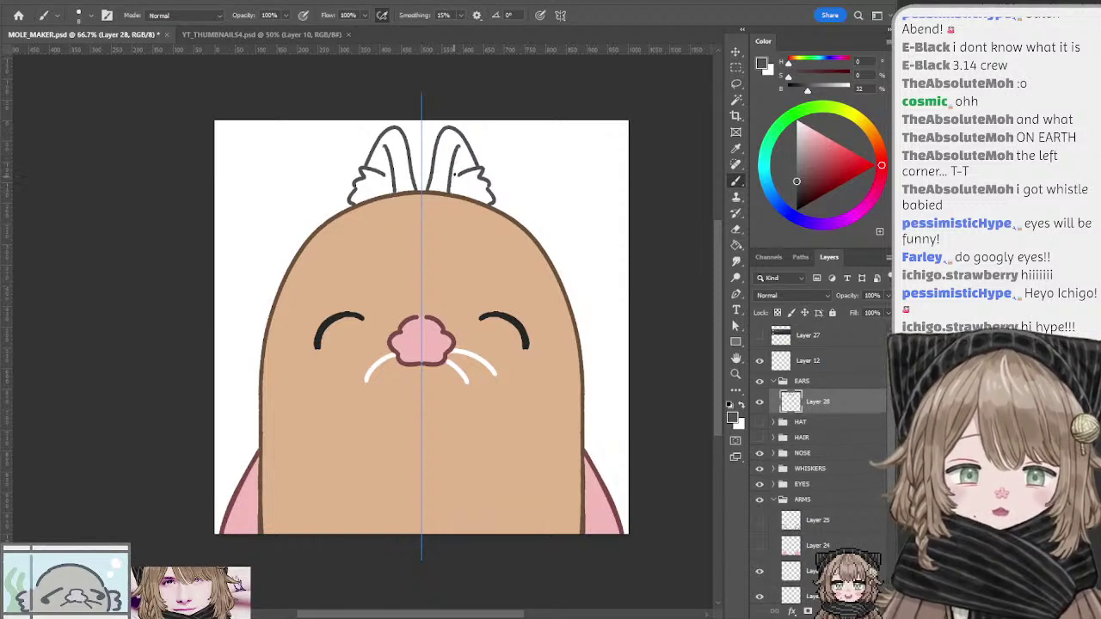
{"action": "key", "text": "ctrl+z"}
{"action": "left_click_drag", "start_coordinate": [458, 146], "coordinate": [448, 194]}
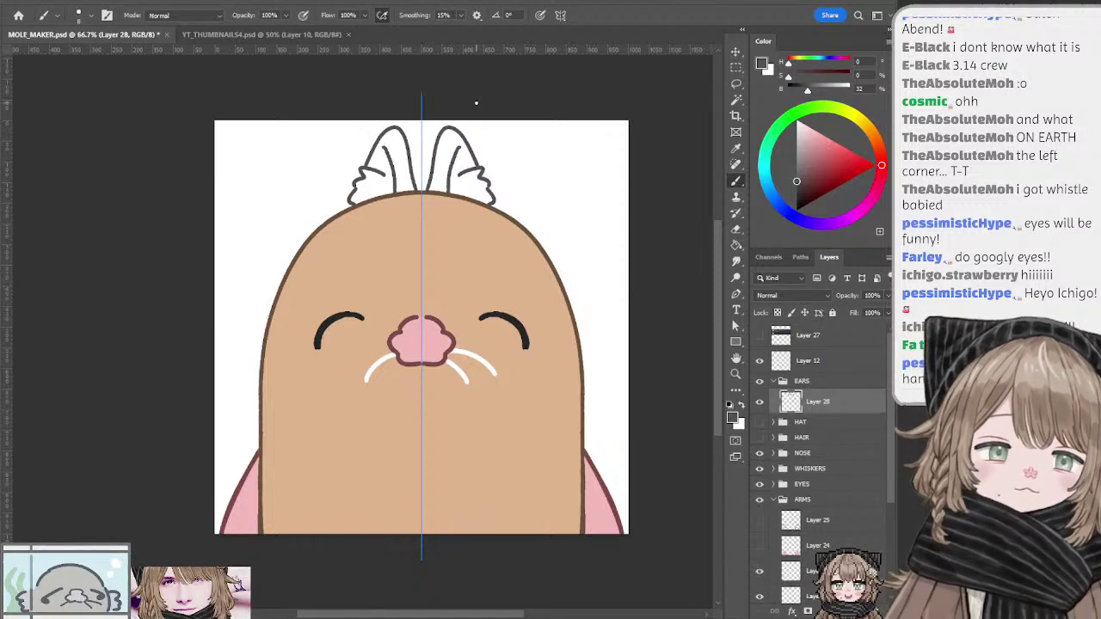
{"action": "key", "text": "ctrl+z"}
{"action": "left_click_drag", "start_coordinate": [460, 146], "coordinate": [445, 190]}
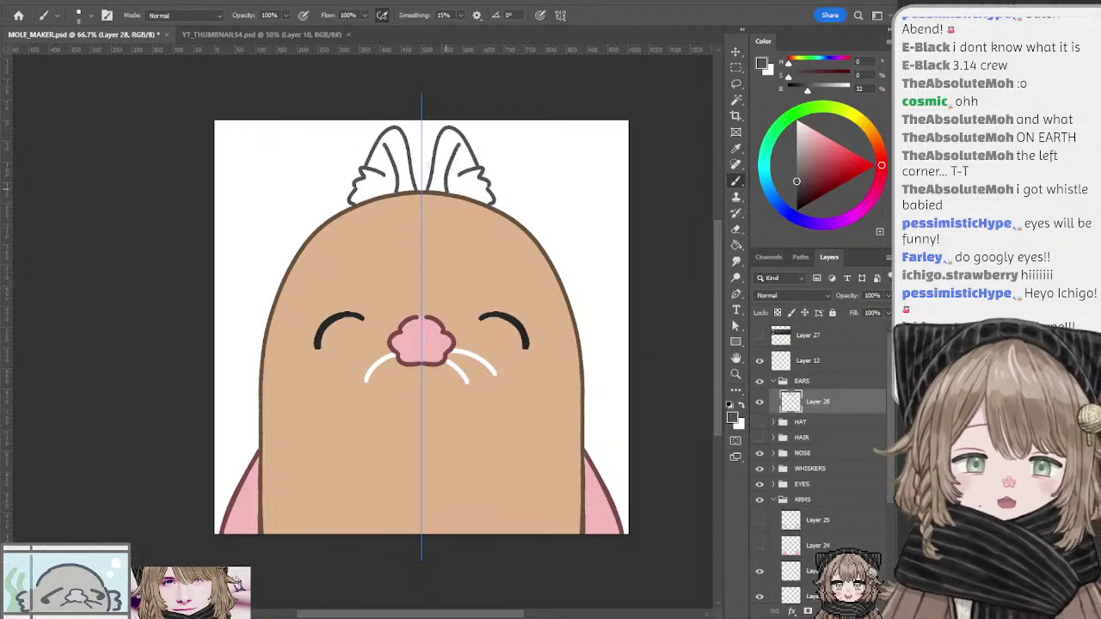
{"action": "key", "text": "ctrl+z"}
{"action": "key", "text": "ctrl+shift+z"}
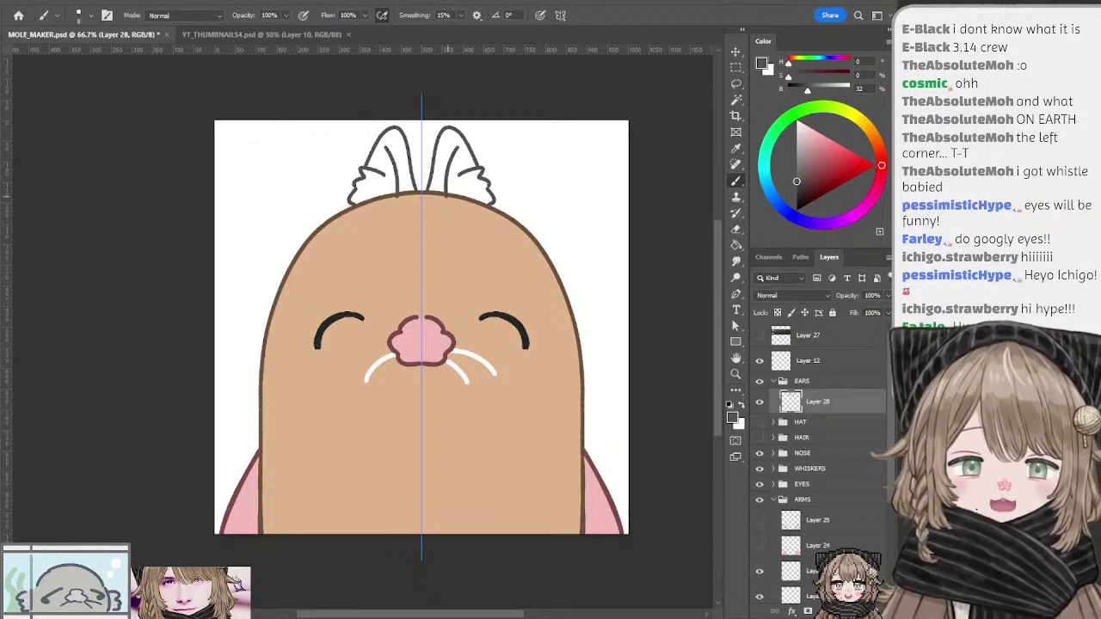
{"action": "key", "text": "ctrl+z"}
{"action": "key", "text": "ctrl+shift+z"}
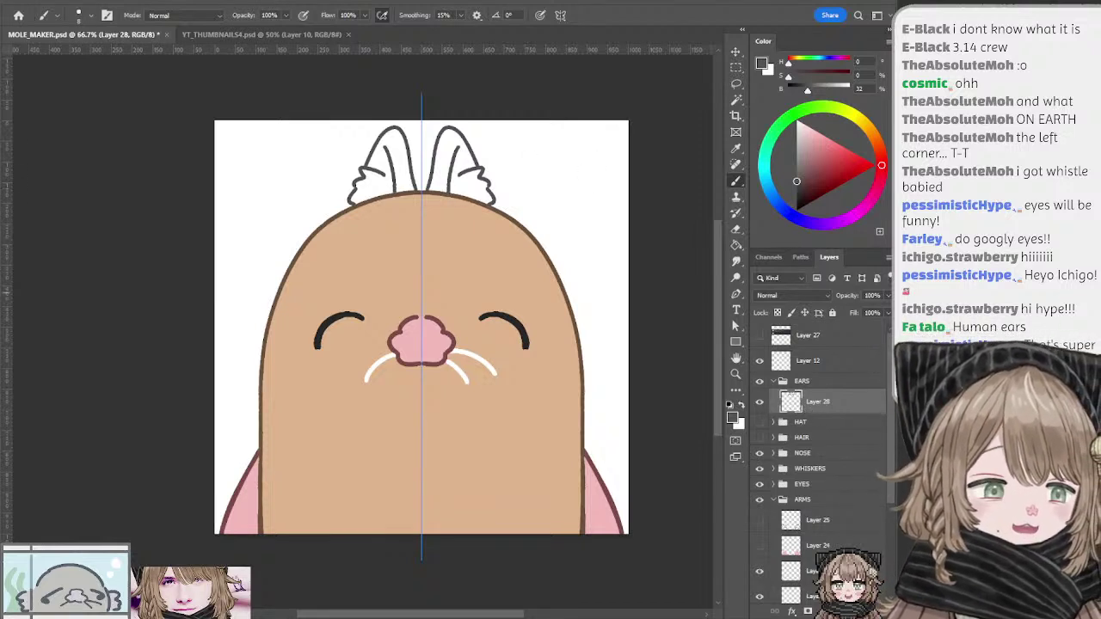
Step: Add a new layer in the EARS group, hide the tufted ears, and draw a mirrored pair of smooth, rounded upright ears
{"action": "left_click", "coordinate": [854, 610]}
{"action": "left_click", "coordinate": [759, 427]}
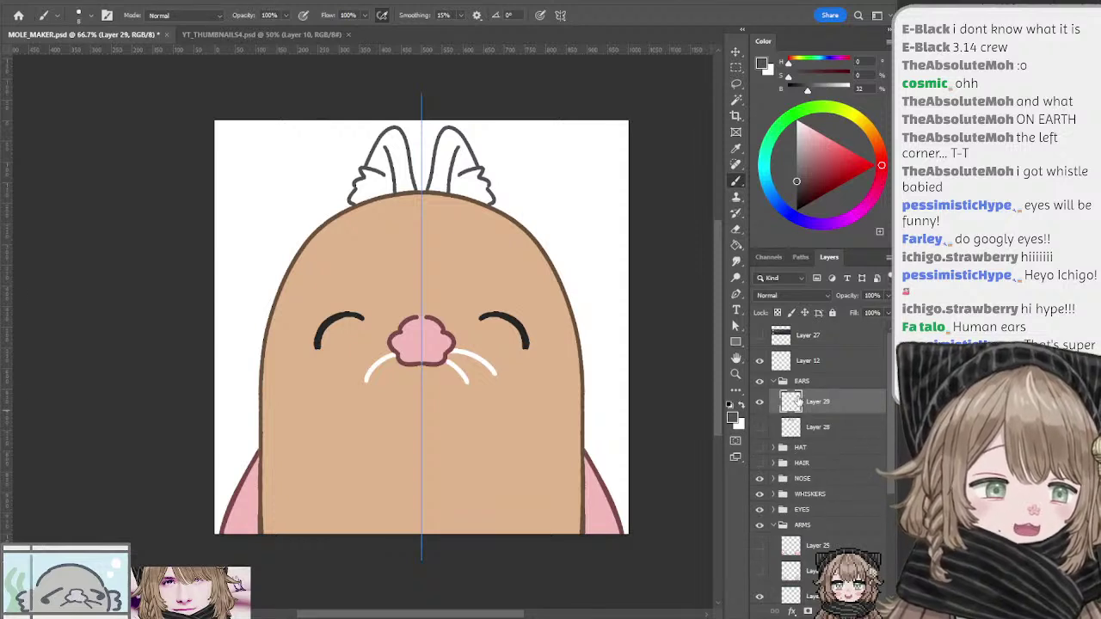
{"action": "mouse_move", "coordinate": [456, 197]}
{"action": "left_mouse_down"}
{"action": "mouse_move", "coordinate": [491, 148]}
{"action": "mouse_move", "coordinate": [490, 205]}
{"action": "left_mouse_up"}
{"action": "key", "text": "ctrl+z"}
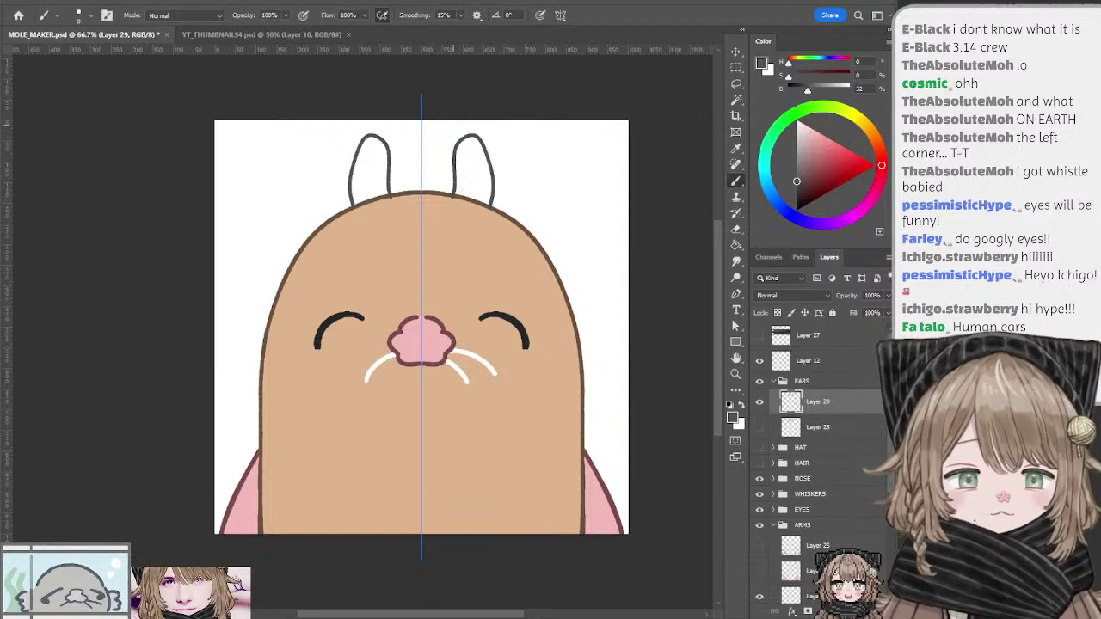
{"action": "key", "text": "ctrl+z"}
{"action": "key", "text": "ctrl+z"}
{"action": "left_click_drag", "start_coordinate": [387, 194], "coordinate": [346, 161]}
{"action": "left_click_drag", "start_coordinate": [346, 158], "coordinate": [342, 208]}
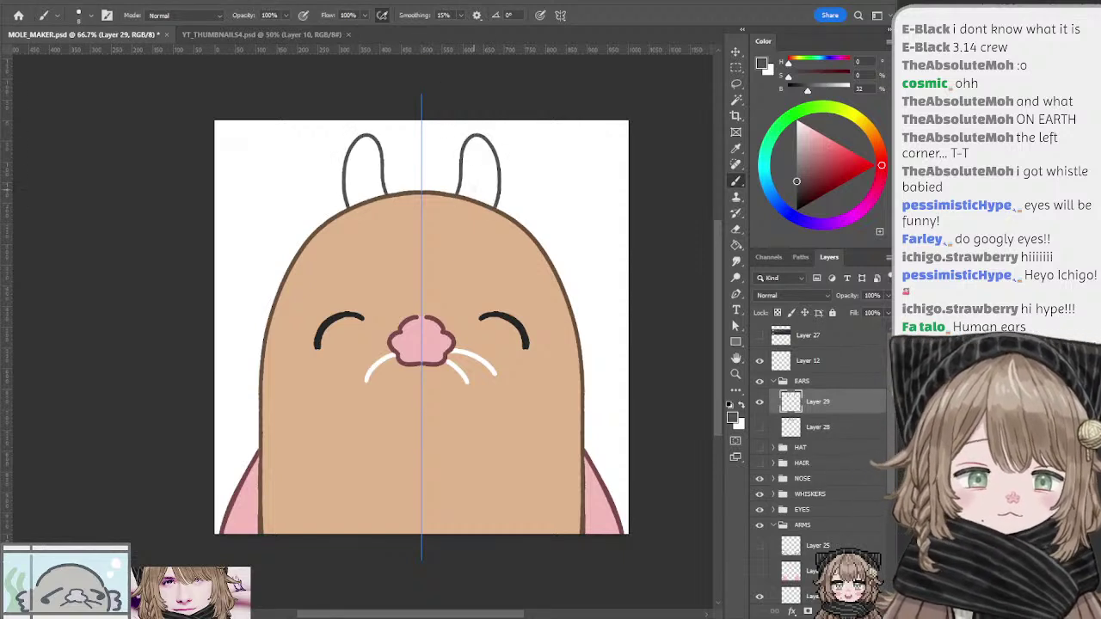
Step: Try drawing a narrow arched inner-ear shape inside both rounded ears
{"action": "mouse_move", "coordinate": [473, 197]}
{"action": "left_mouse_down"}
{"action": "mouse_move", "coordinate": [472, 171]}
{"action": "mouse_move", "coordinate": [488, 170]}
{"action": "mouse_move", "coordinate": [487, 203]}
{"action": "left_mouse_up"}
{"action": "key", "text": "ctrl+z"}
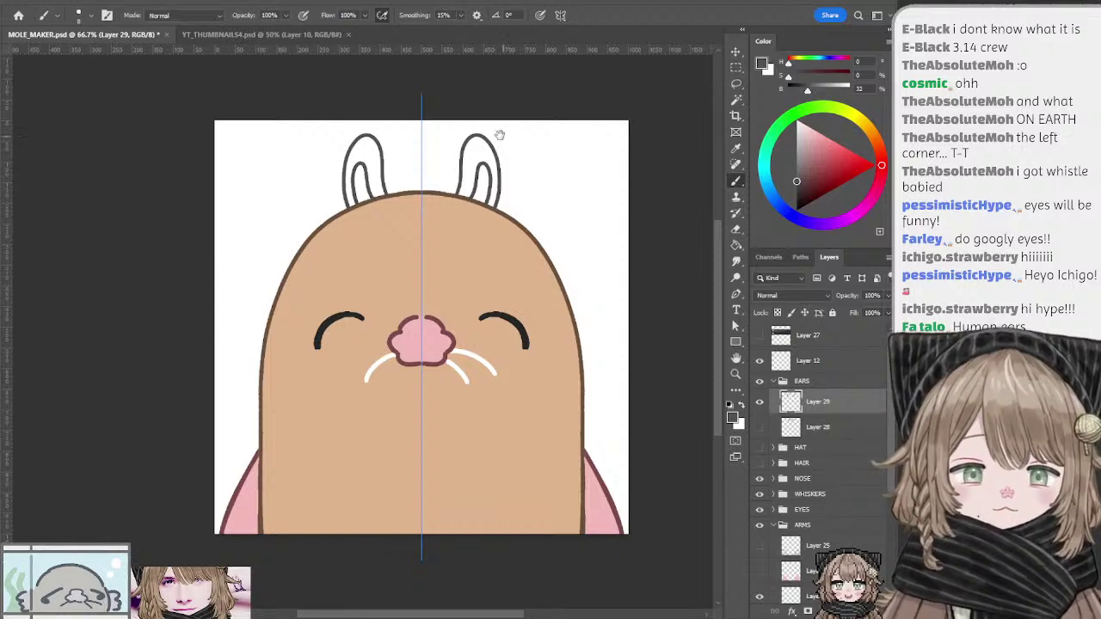
{"action": "left_click_drag", "start_coordinate": [499, 135], "coordinate": [504, 135]}
{"action": "key", "text": "ctrl+z"}
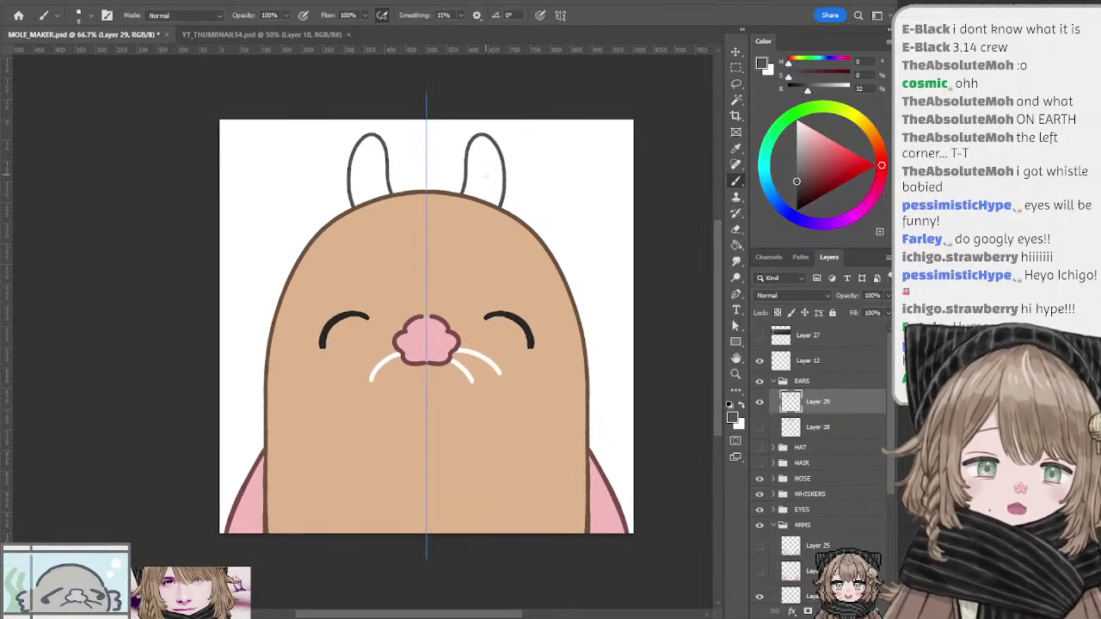
{"action": "key", "text": "ctrl+shift+z"}
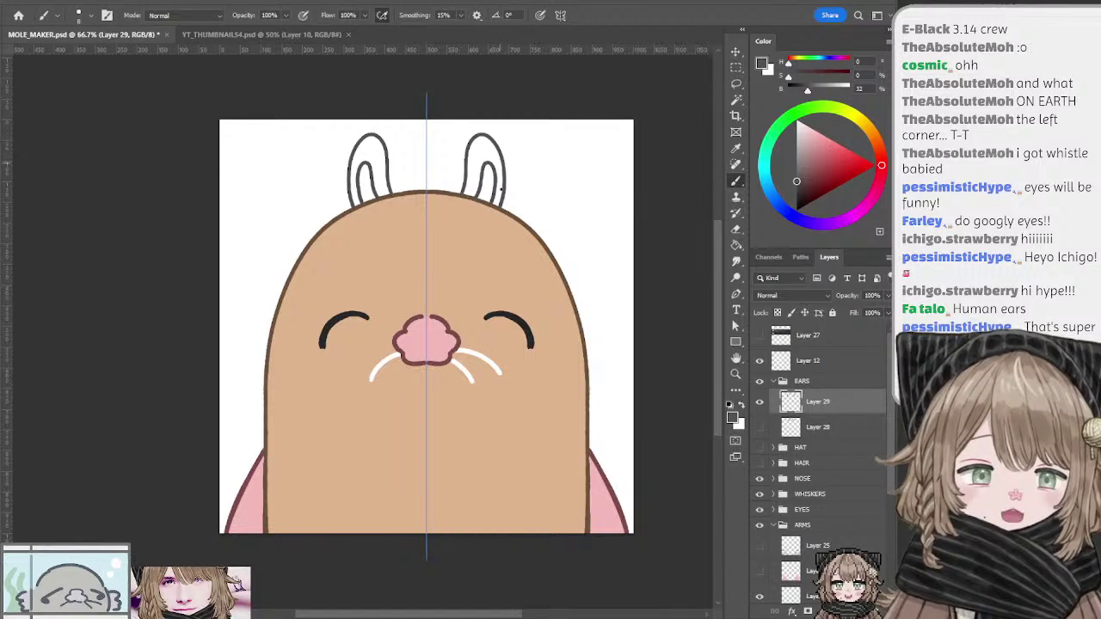
{"action": "left_click_drag", "start_coordinate": [506, 110], "coordinate": [512, 108]}
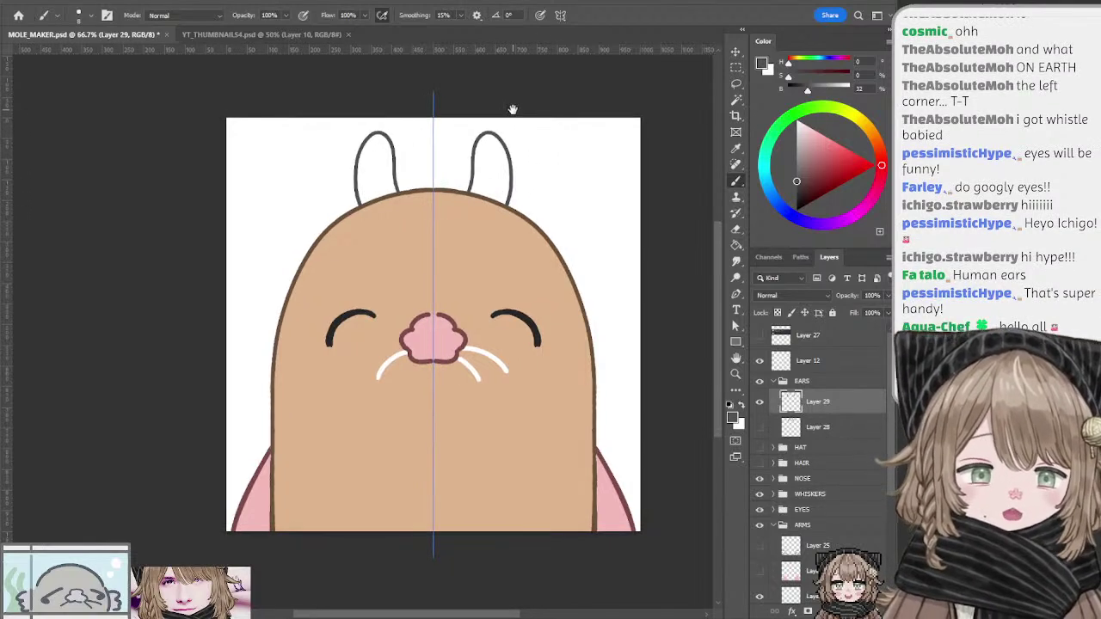
Step: Hide the rounded ears layer and add another new layer above it in the EARS group
{"action": "left_click", "coordinate": [758, 402]}
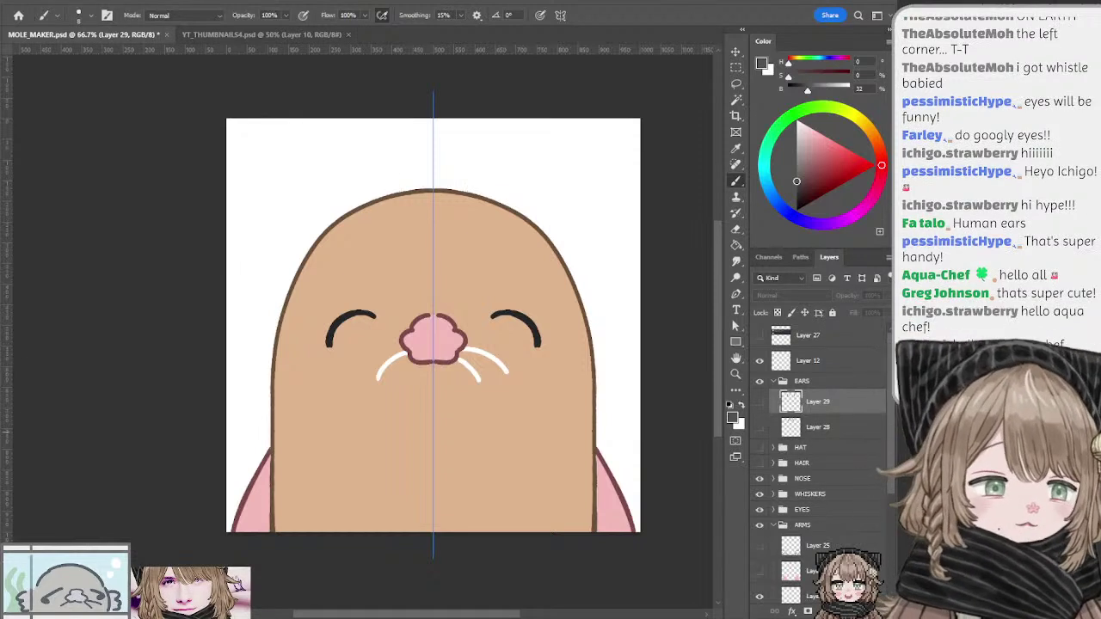
{"action": "key", "text": "ctrl+shift+alt+n"}
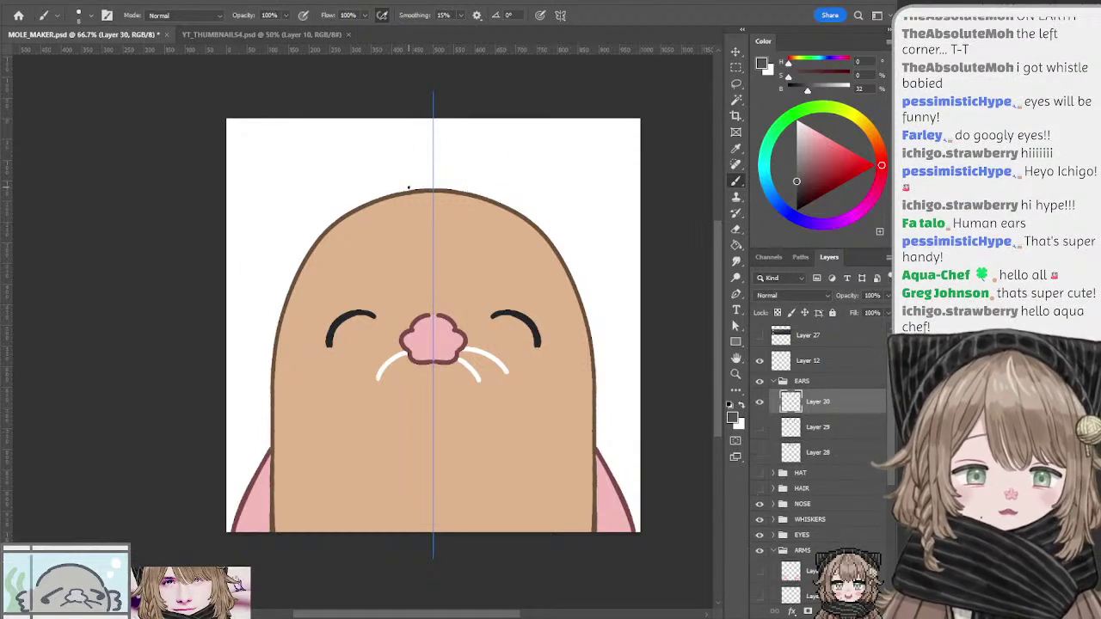
Step: Draw a mirrored pair of long, rounded ears leaning outward from the top of the mole's head
{"action": "mouse_move", "coordinate": [410, 188]}
{"action": "left_mouse_down"}
{"action": "mouse_move", "coordinate": [323, 169]}
{"action": "mouse_move", "coordinate": [366, 203]}
{"action": "left_mouse_up"}
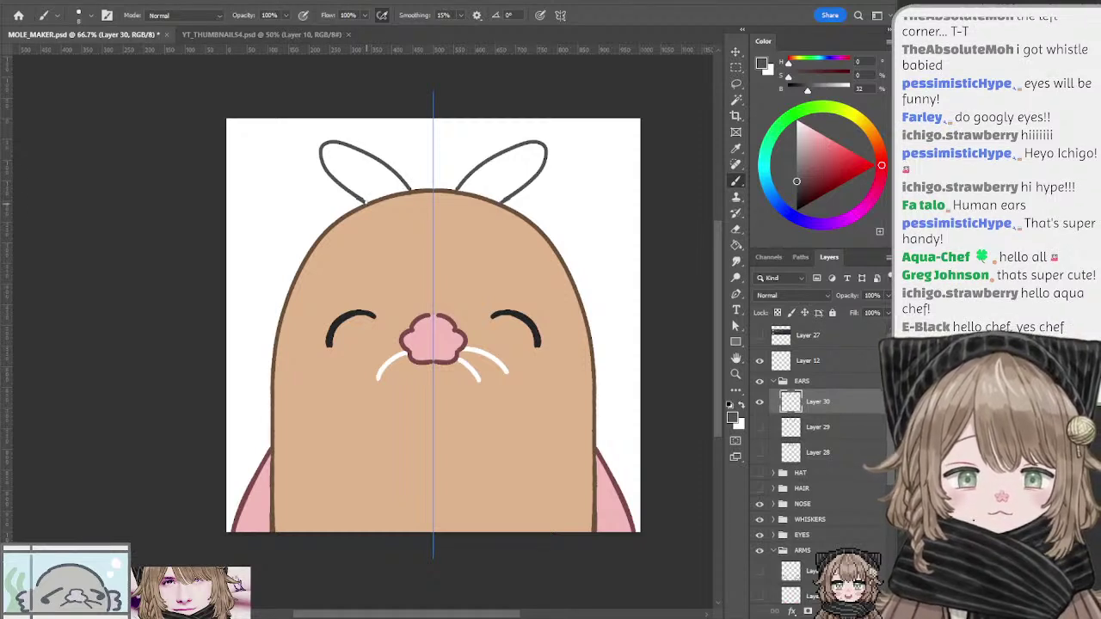
{"action": "key", "text": "ctrl+z"}
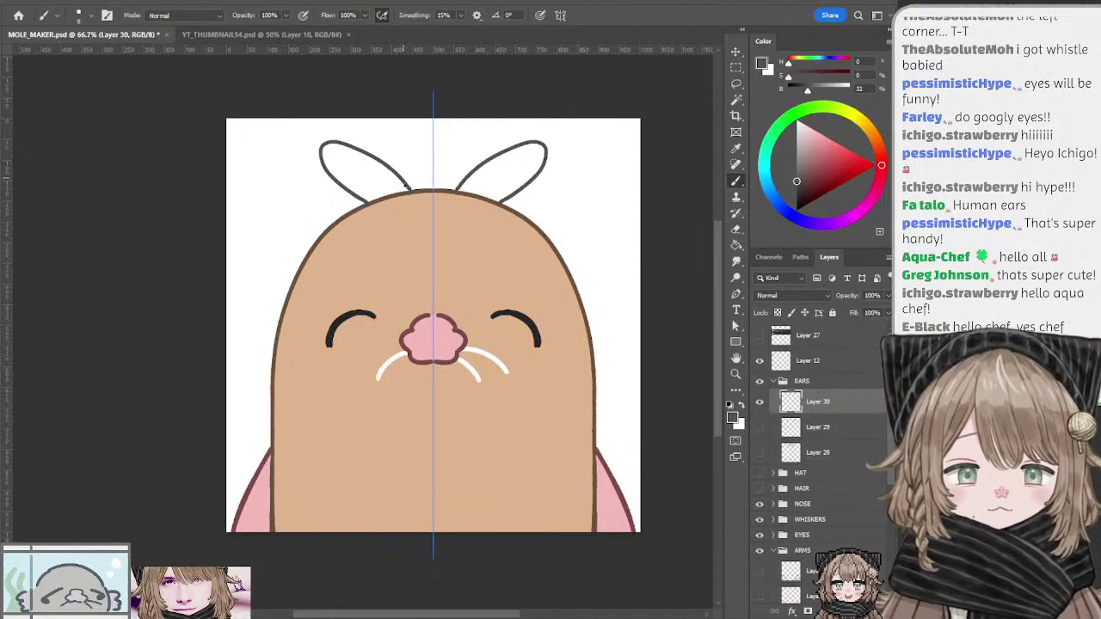
{"action": "key", "text": "ctrl+z"}
{"action": "key", "text": "ctrl+shift+z"}
{"action": "key", "text": "ctrl+z"}
{"action": "key", "text": "ctrl+shift+z"}
{"action": "key", "text": "ctrl+shift+z"}
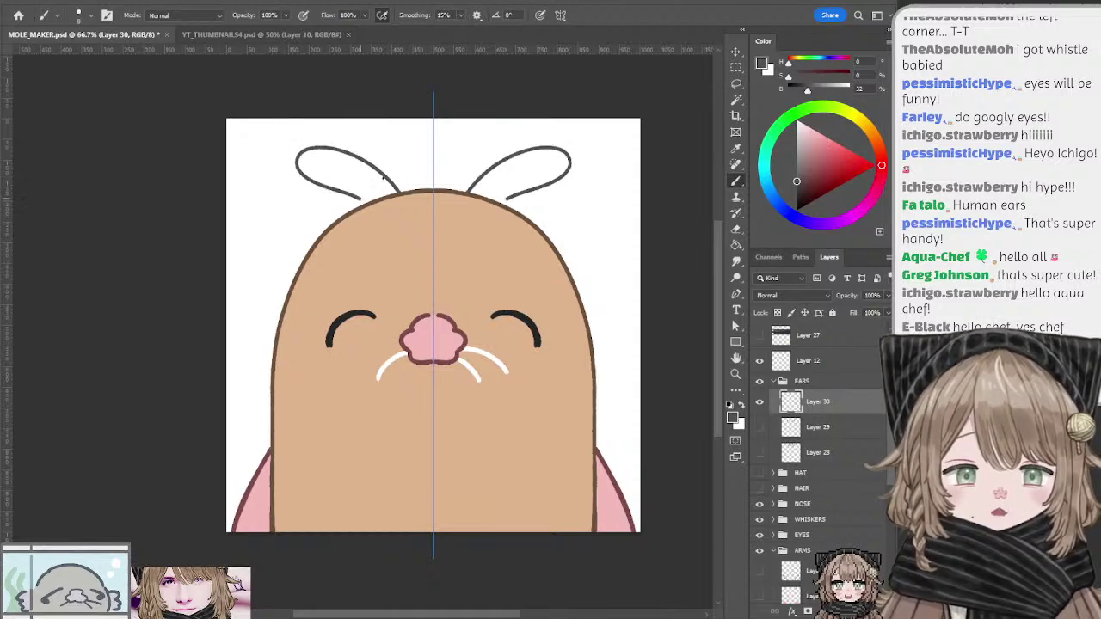
{"action": "left_click_drag", "start_coordinate": [361, 198], "coordinate": [365, 205]}
{"action": "key", "text": "ctrl+z"}
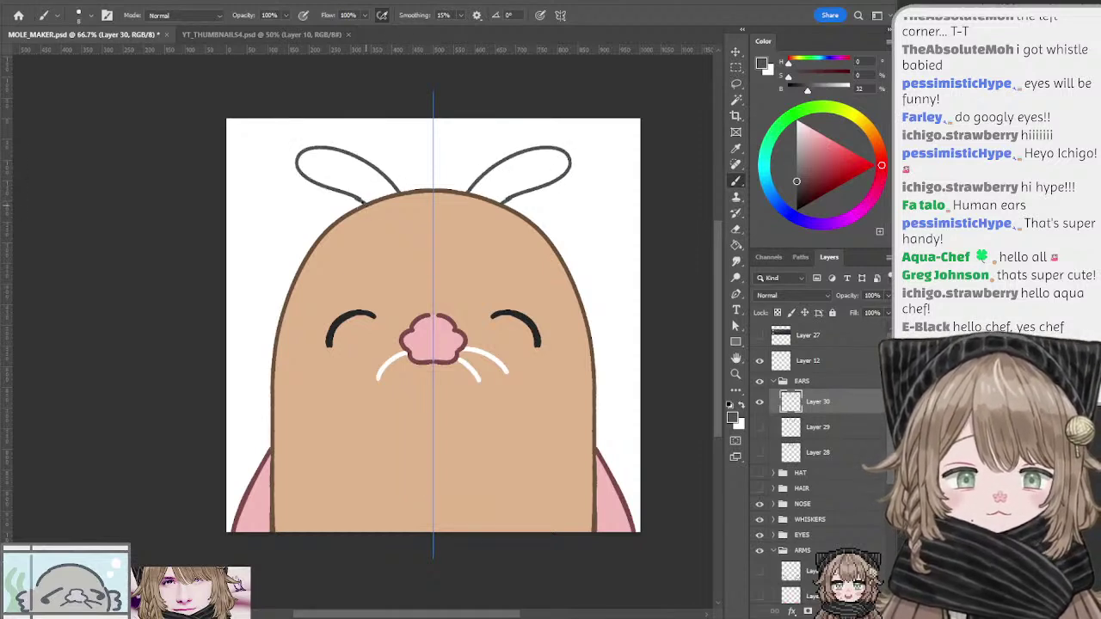
{"action": "key", "text": "ctrl+z"}
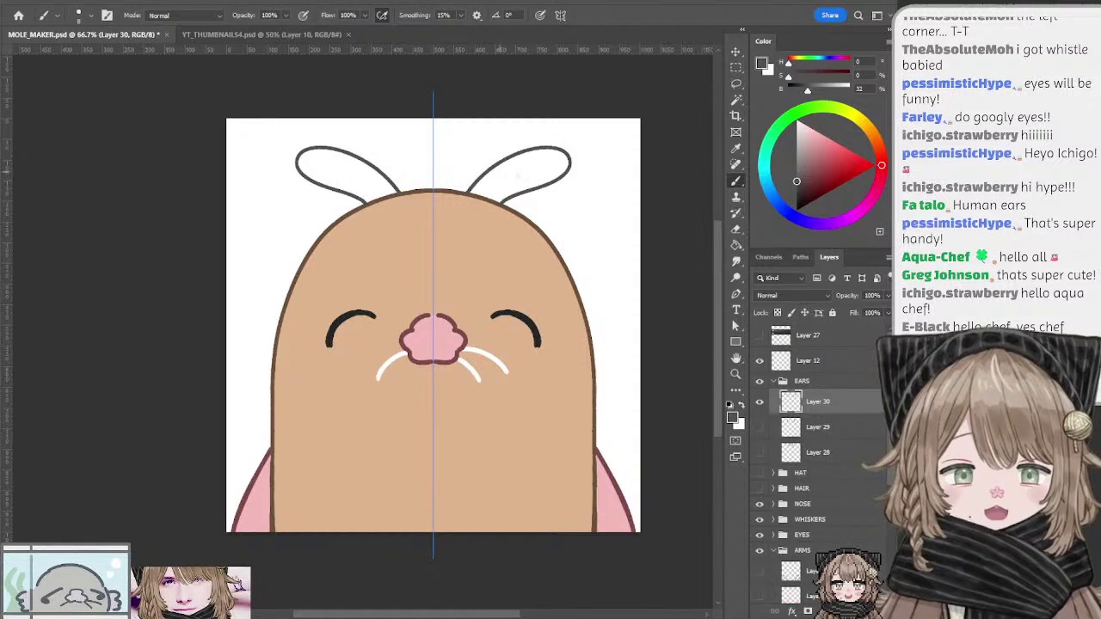
Step: Turn off the symmetry and erase the outer half of the right ear, keeping the two line stubs at its base
{"action": "key", "text": "e"}
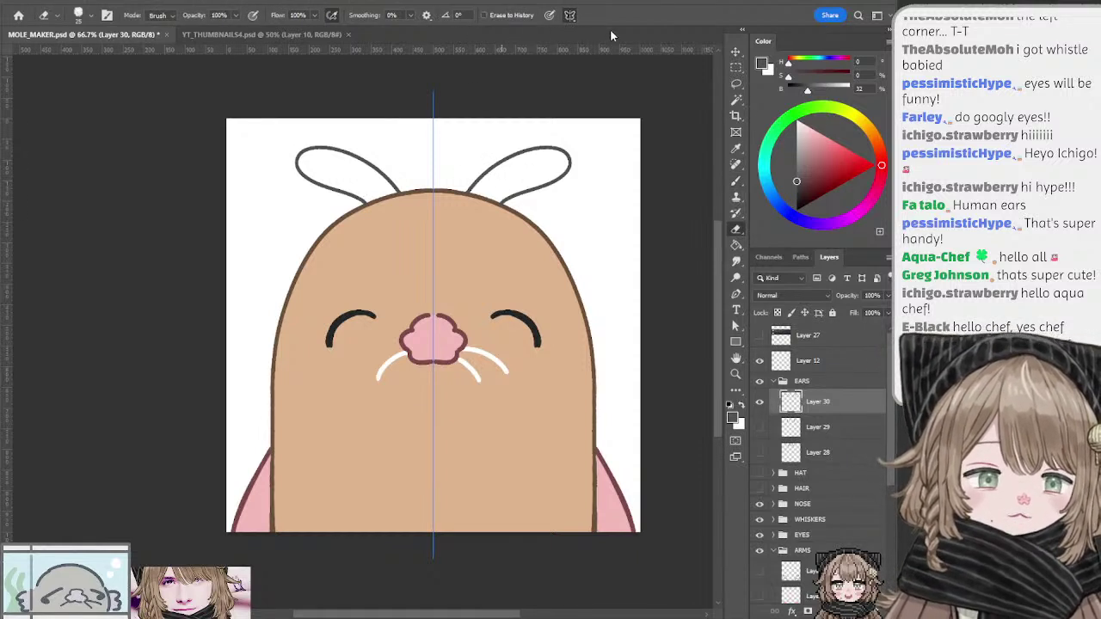
{"action": "key", "text": "ctrl+semicolon"}
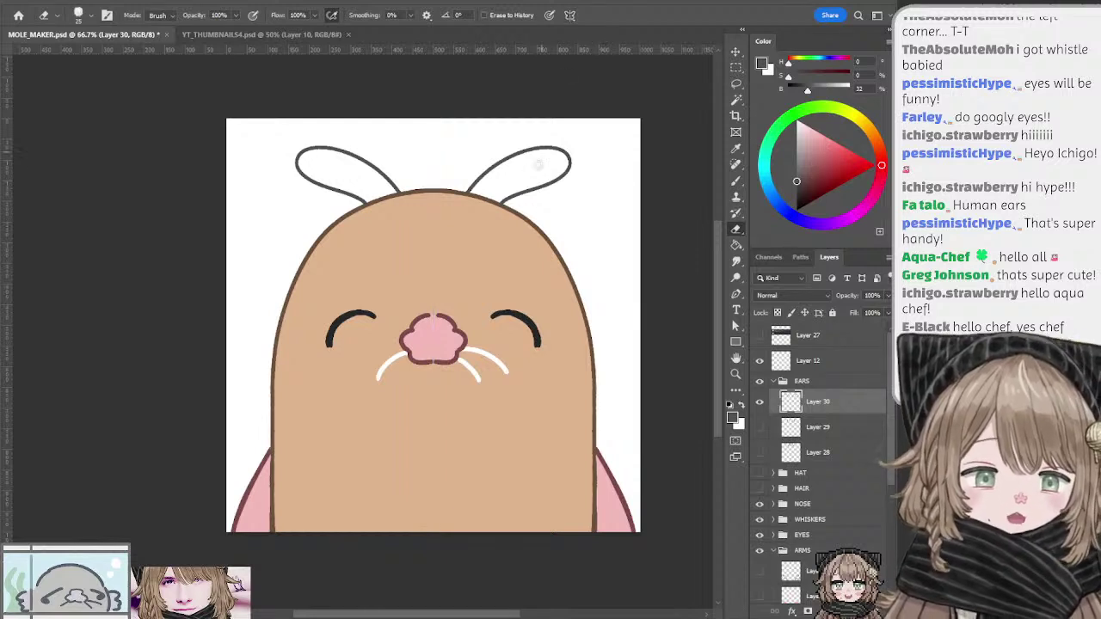
{"action": "mouse_move", "coordinate": [525, 187]}
{"action": "left_mouse_down"}
{"action": "mouse_move", "coordinate": [555, 191]}
{"action": "mouse_move", "coordinate": [567, 160]}
{"action": "mouse_move", "coordinate": [558, 171]}
{"action": "mouse_move", "coordinate": [515, 151]}
{"action": "mouse_move", "coordinate": [568, 209]}
{"action": "left_mouse_up"}
{"action": "key", "text": "b"}
{"action": "key", "text": "ctrl+z"}
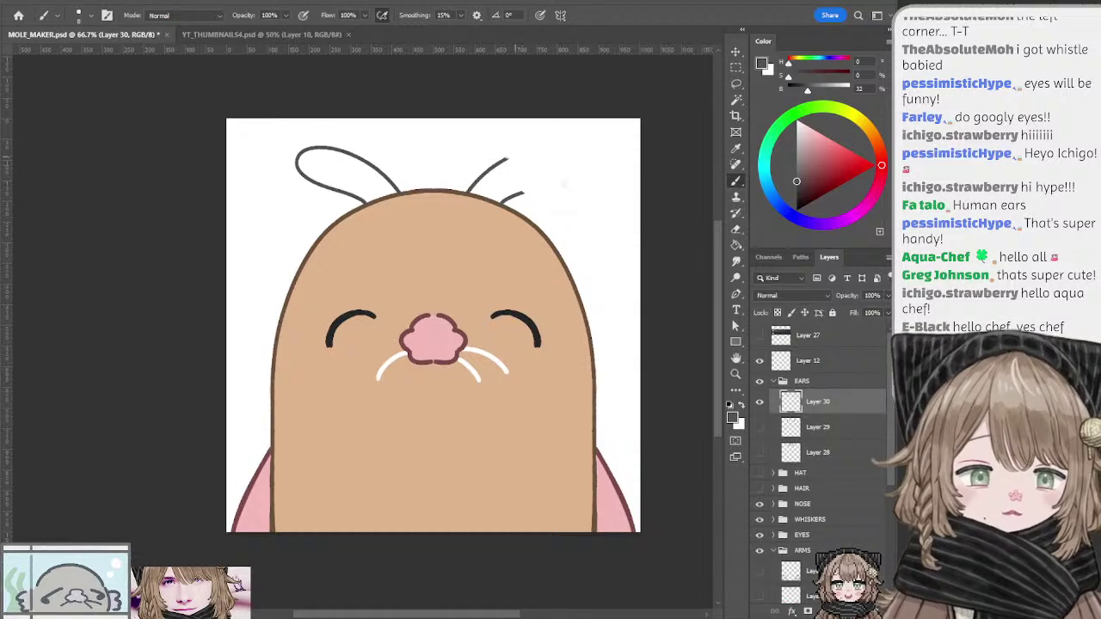
Step: Redraw the right ear's outer half as a rounded tip folding over and hanging down beside the head
{"action": "left_click_drag", "start_coordinate": [506, 158], "coordinate": [568, 209]}
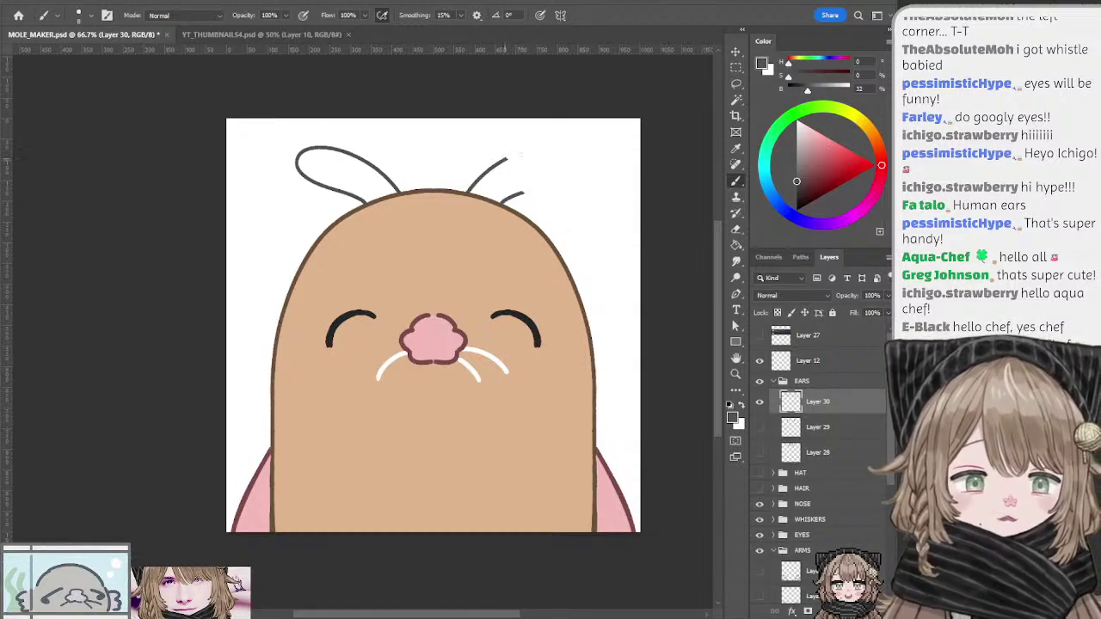
{"action": "left_click_drag", "start_coordinate": [513, 178], "coordinate": [564, 204]}
{"action": "key", "text": "ctrl+z"}
{"action": "key", "text": "ctrl+z"}
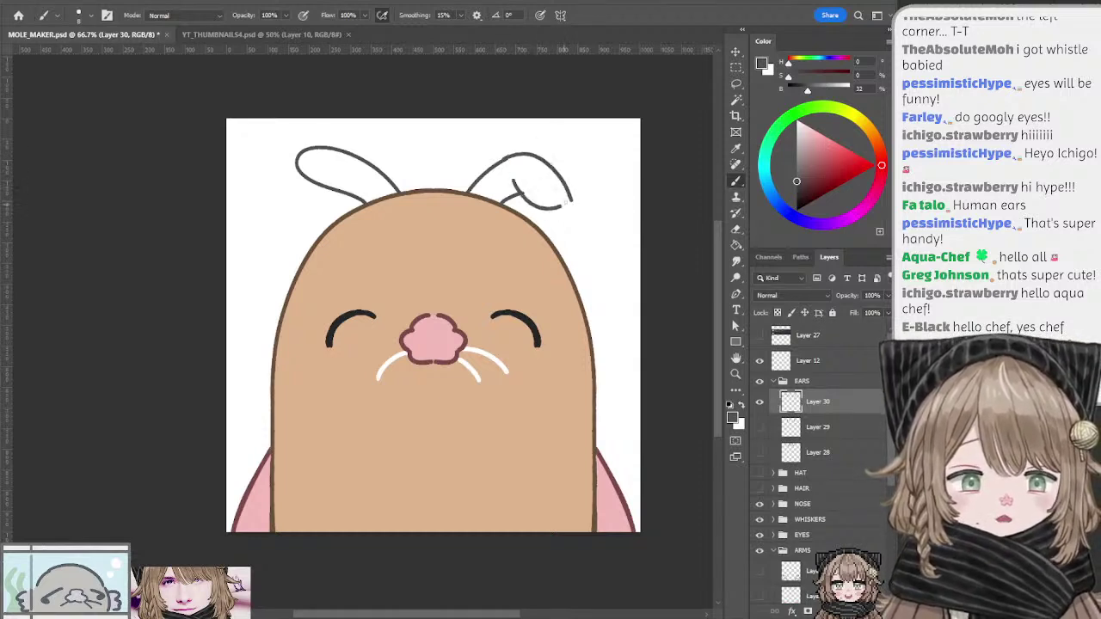
{"action": "key", "text": "ctrl+z"}
{"action": "mouse_move", "coordinate": [515, 180]}
{"action": "left_mouse_down"}
{"action": "mouse_move", "coordinate": [566, 197]}
{"action": "mouse_move", "coordinate": [550, 210]}
{"action": "mouse_move", "coordinate": [569, 199]}
{"action": "left_mouse_up"}
{"action": "key", "text": "ctrl+z"}
{"action": "key", "text": "ctrl+z"}
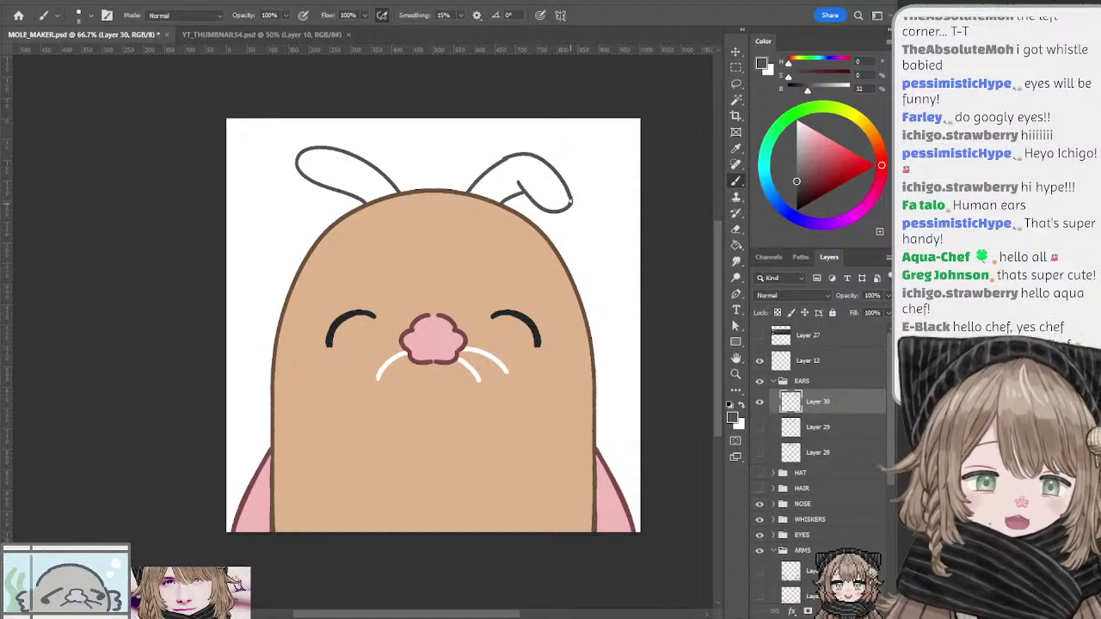
Step: Extend the right ear's fold line upward so it starts just below the ear's top edge
{"action": "key", "text": "e"}
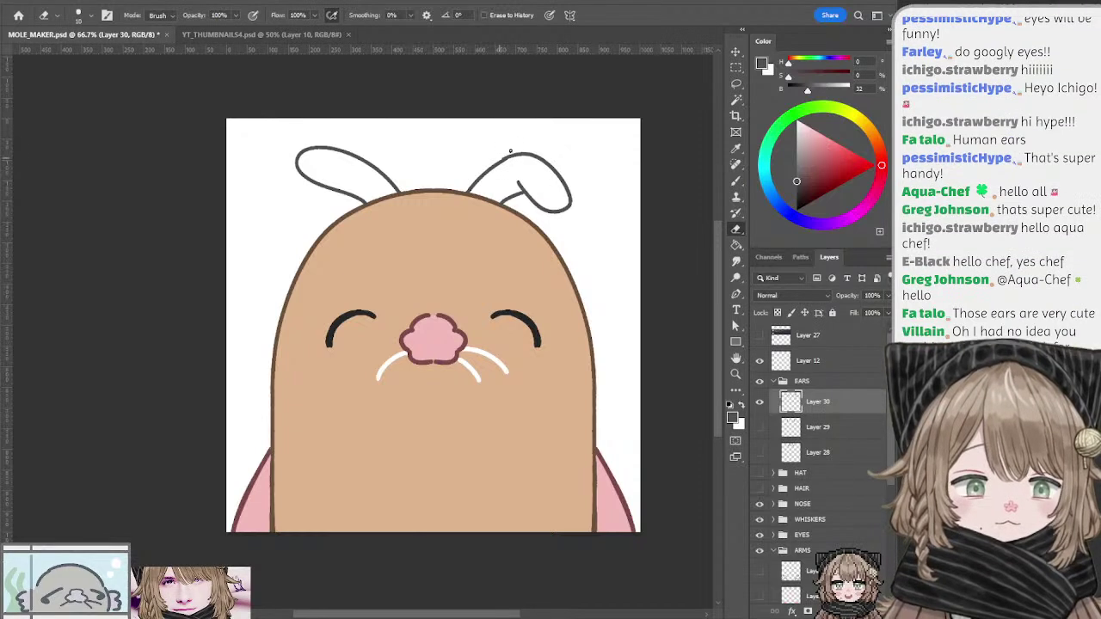
{"action": "key", "text": "b"}
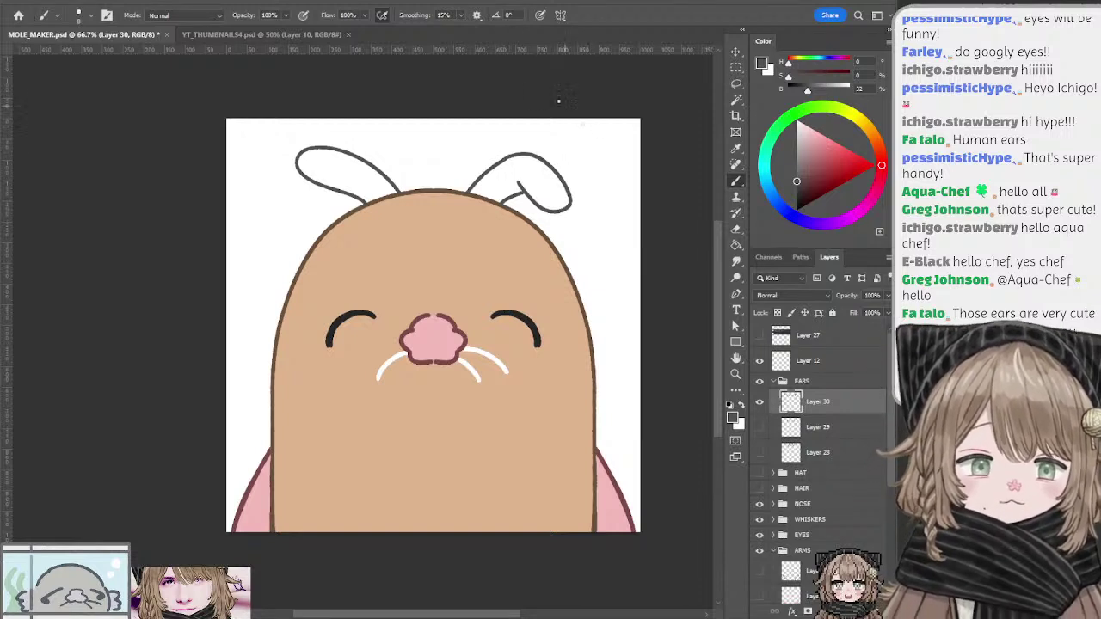
{"action": "key", "text": "l"}
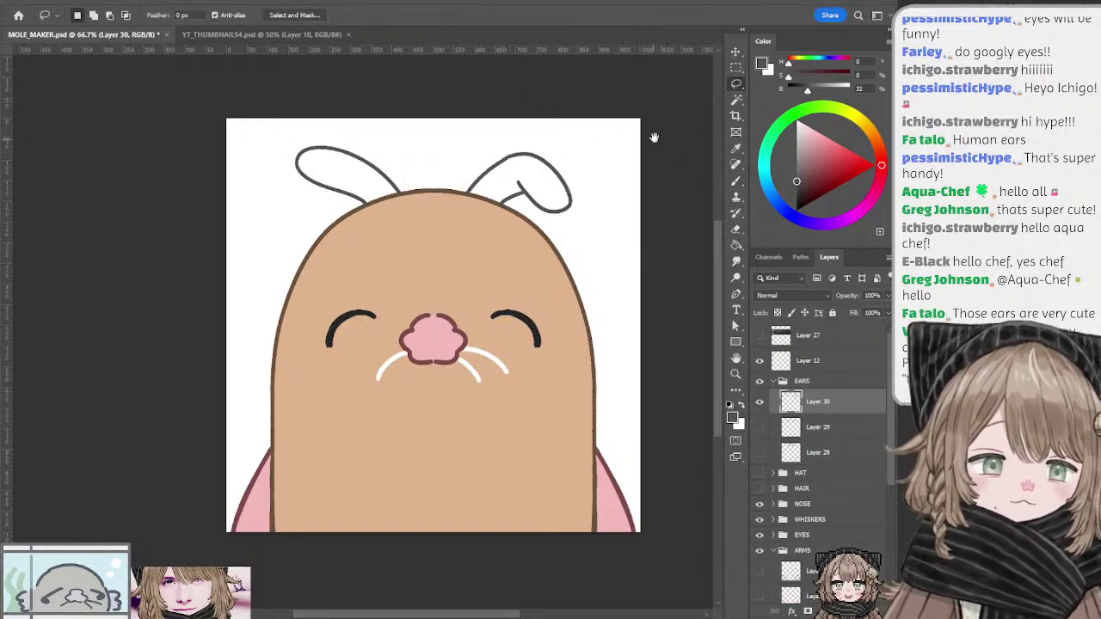
{"action": "scroll", "coordinate": [649, 137], "scroll_direction": "right", "scroll_amount": 1}
{"action": "key", "text": "b"}
{"action": "left_click_drag", "start_coordinate": [498, 165], "coordinate": [509, 189]}
{"action": "key", "text": "ctrl+z"}
{"action": "key", "text": "ctrl+z"}
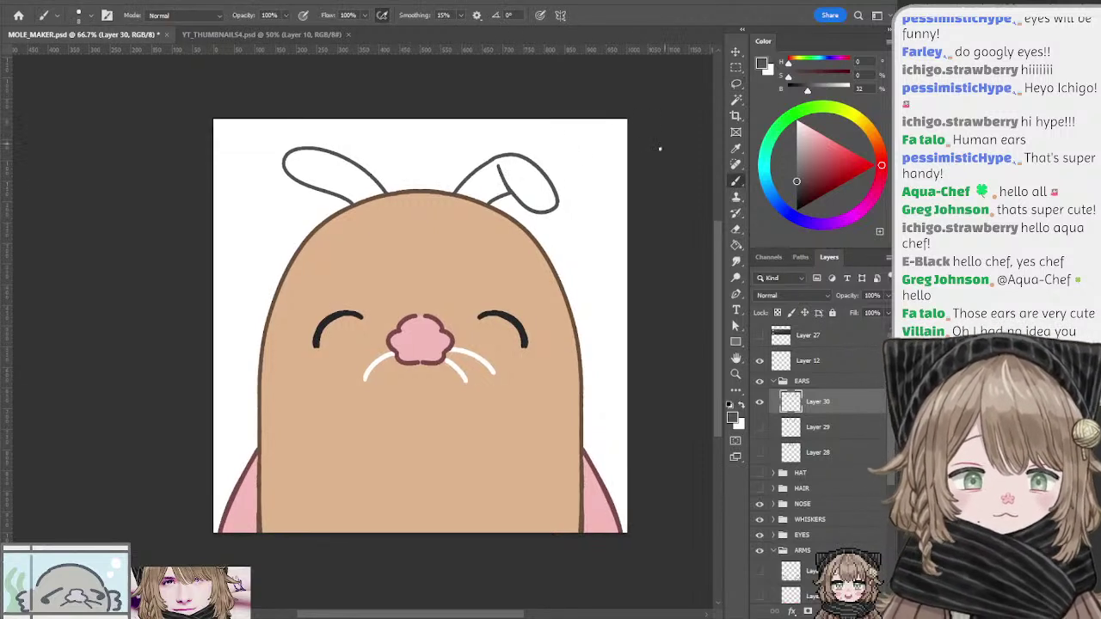
Step: Hide the floppy ears on Layer 30, then show and select the tufted ears on Layer 28
{"action": "left_click_drag", "start_coordinate": [638, 172], "coordinate": [636, 159]}
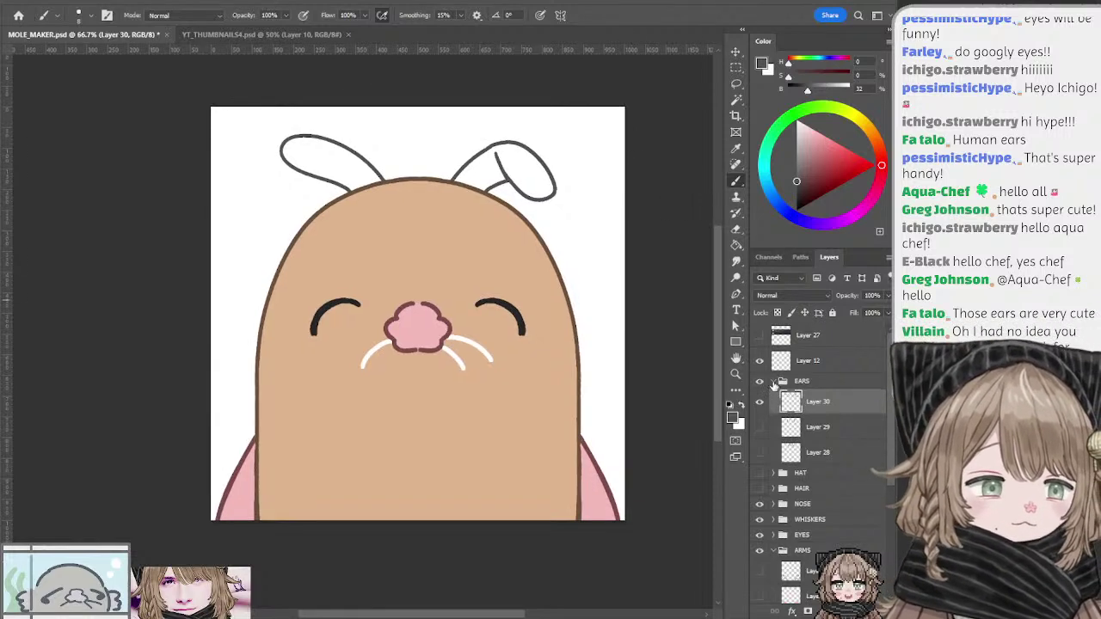
{"action": "left_click", "coordinate": [759, 401]}
{"action": "left_click", "coordinate": [759, 452]}
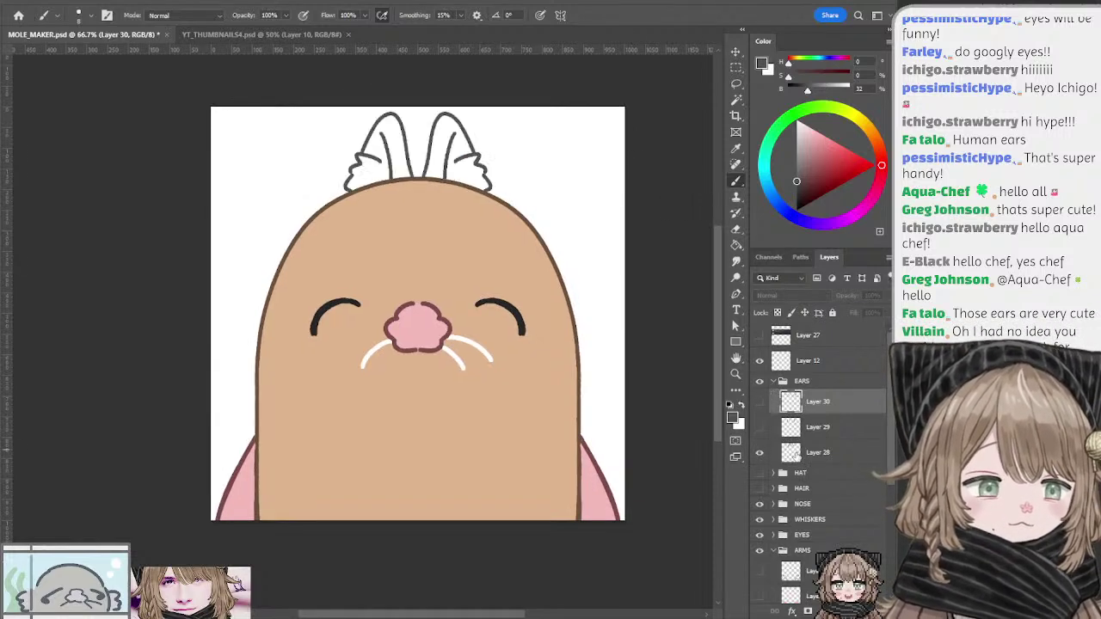
{"action": "left_click", "coordinate": [791, 452]}
{"action": "mouse_move", "coordinate": [631, 362]}
{"action": "left_mouse_down"}
{"action": "mouse_move", "coordinate": [644, 378]}
{"action": "mouse_move", "coordinate": [637, 366]}
{"action": "left_mouse_up"}
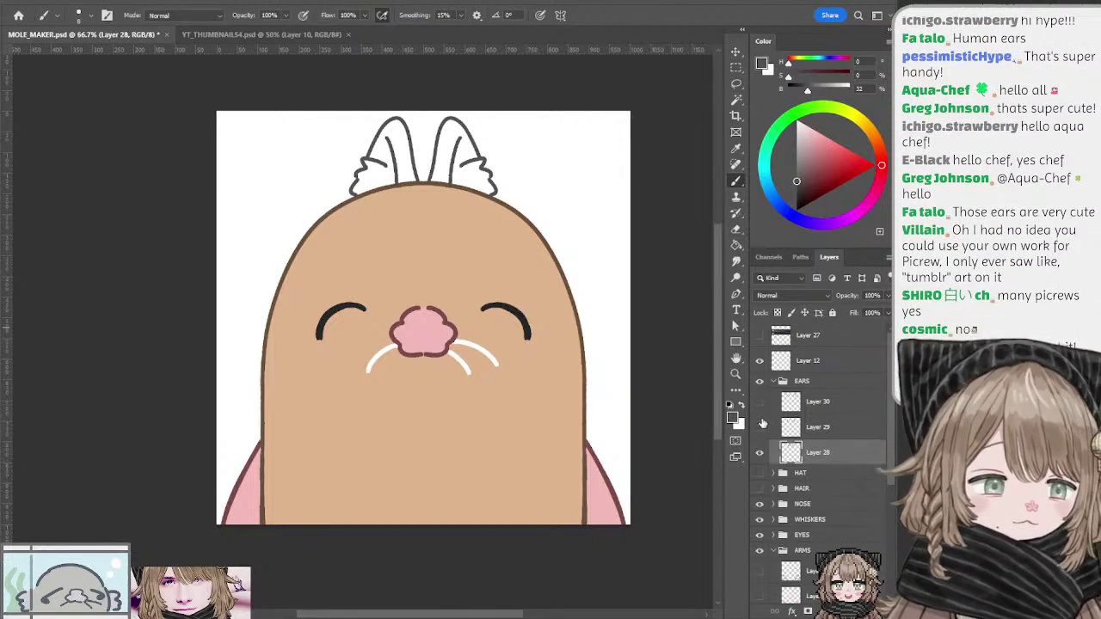
Step: Add a new layer and place it in the EARS group directly below the tufted ears' line art
{"action": "left_click", "coordinate": [799, 474]}
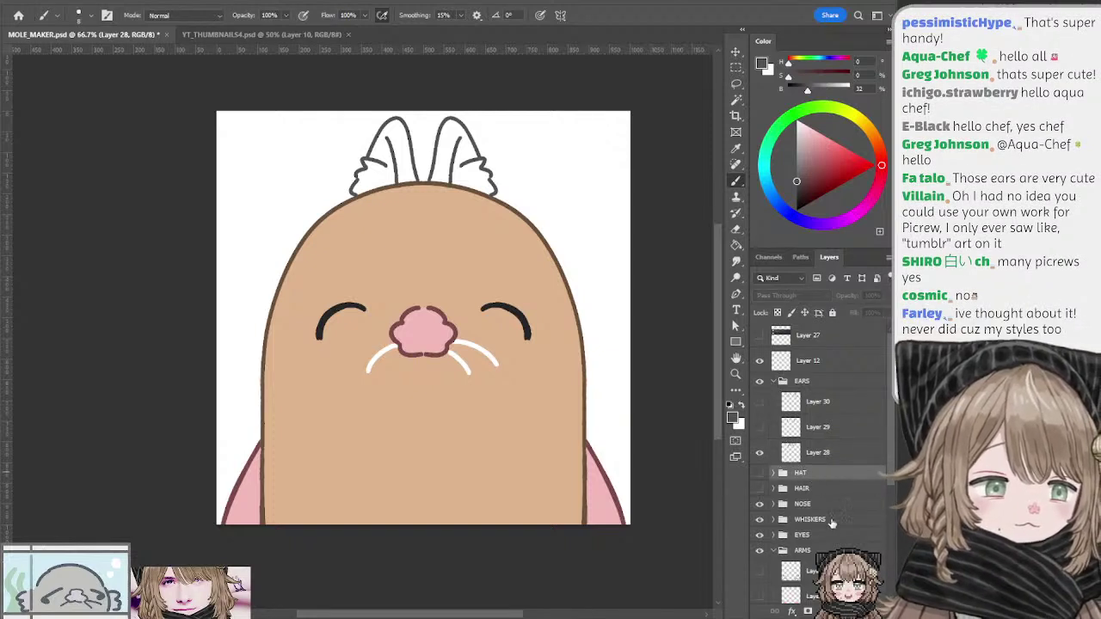
{"action": "key", "text": "ctrl+shift+alt+n"}
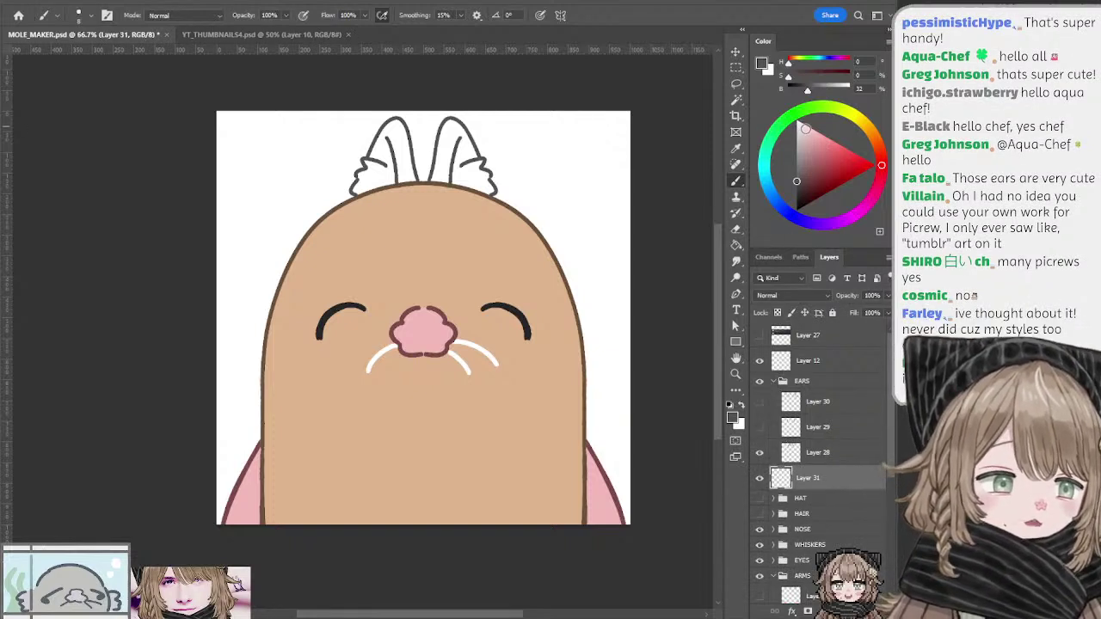
{"action": "left_click_drag", "start_coordinate": [787, 465], "coordinate": [789, 466]}
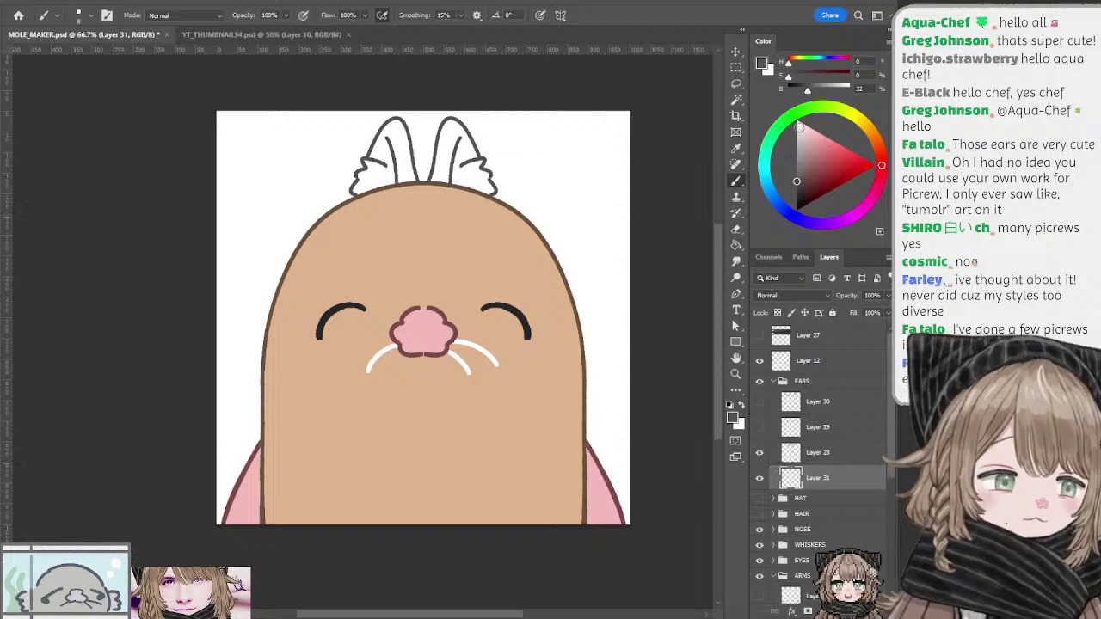
Step: Pick a pale cream colour (H 33, S 9, B 100) and start painting the right tufted ear on the new layer
{"action": "left_click", "coordinate": [806, 127]}
{"action": "left_click", "coordinate": [865, 124]}
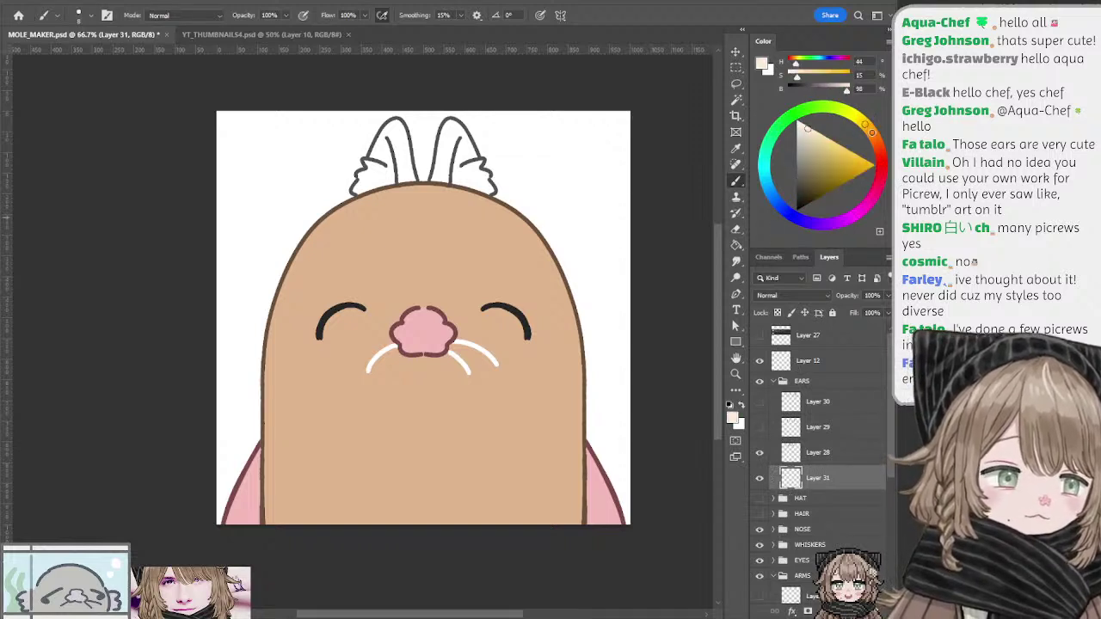
{"action": "left_click", "coordinate": [871, 133]}
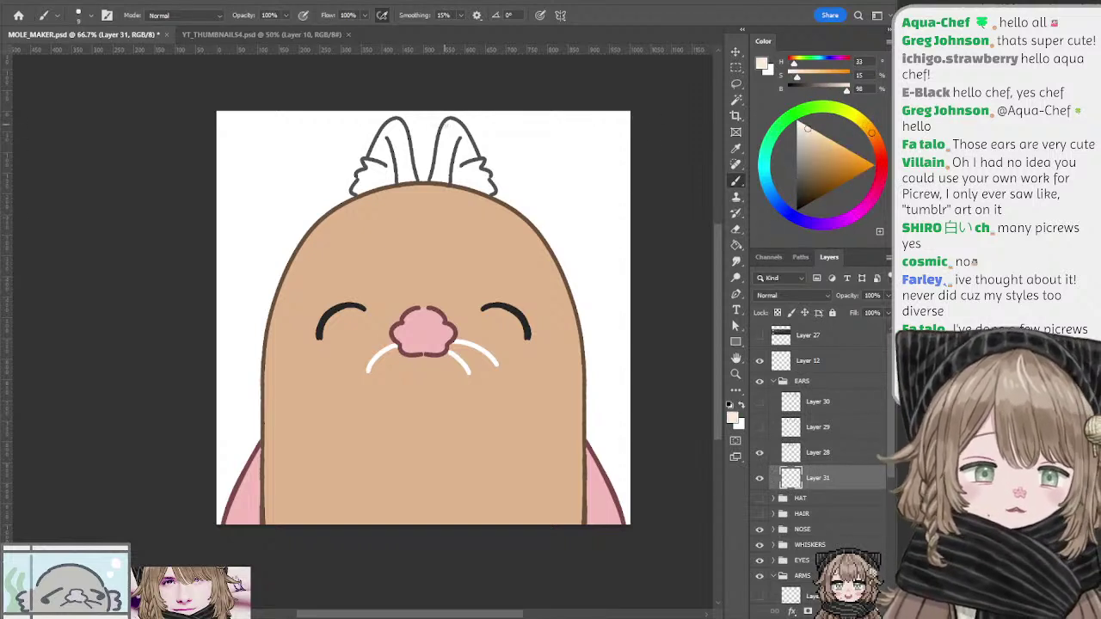
{"action": "left_click_drag", "start_coordinate": [448, 126], "coordinate": [439, 158]}
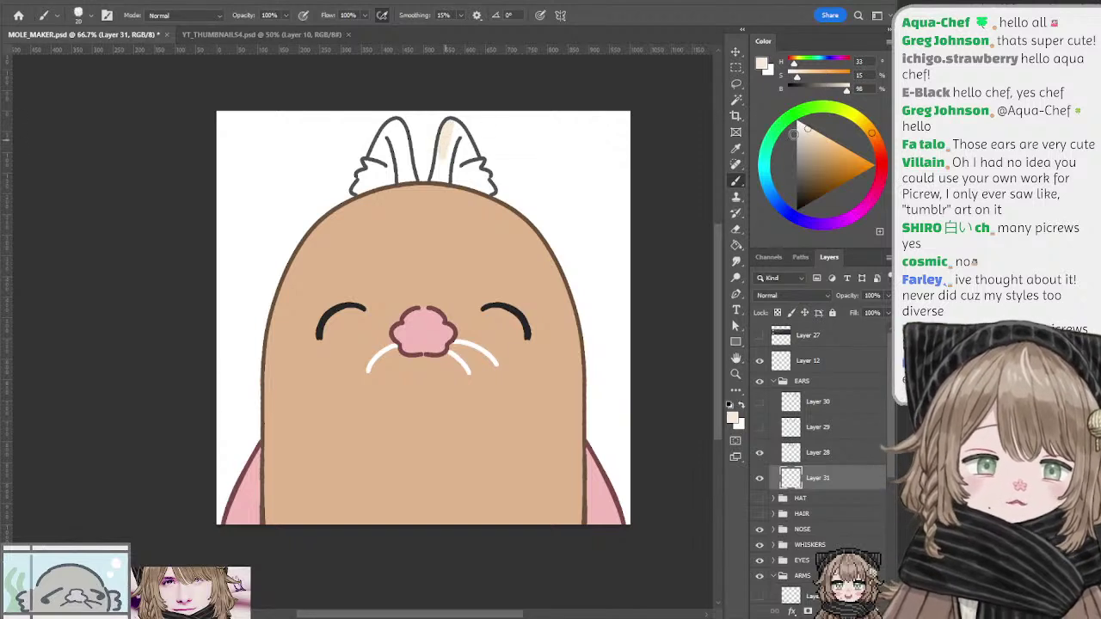
{"action": "key", "text": "ctrl+z"}
{"action": "left_click", "coordinate": [804, 124]}
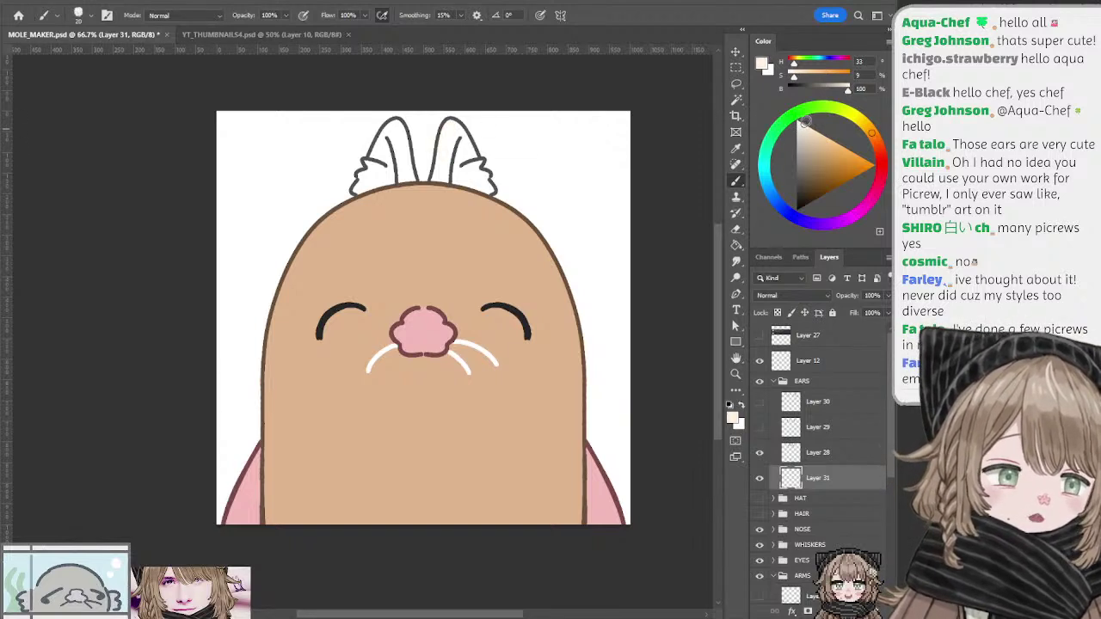
{"action": "mouse_move", "coordinate": [448, 133]}
{"action": "left_mouse_down"}
{"action": "mouse_move", "coordinate": [472, 168]}
{"action": "mouse_move", "coordinate": [441, 160]}
{"action": "mouse_move", "coordinate": [438, 178]}
{"action": "mouse_move", "coordinate": [438, 154]}
{"action": "mouse_move", "coordinate": [434, 182]}
{"action": "mouse_move", "coordinate": [461, 169]}
{"action": "left_mouse_up"}
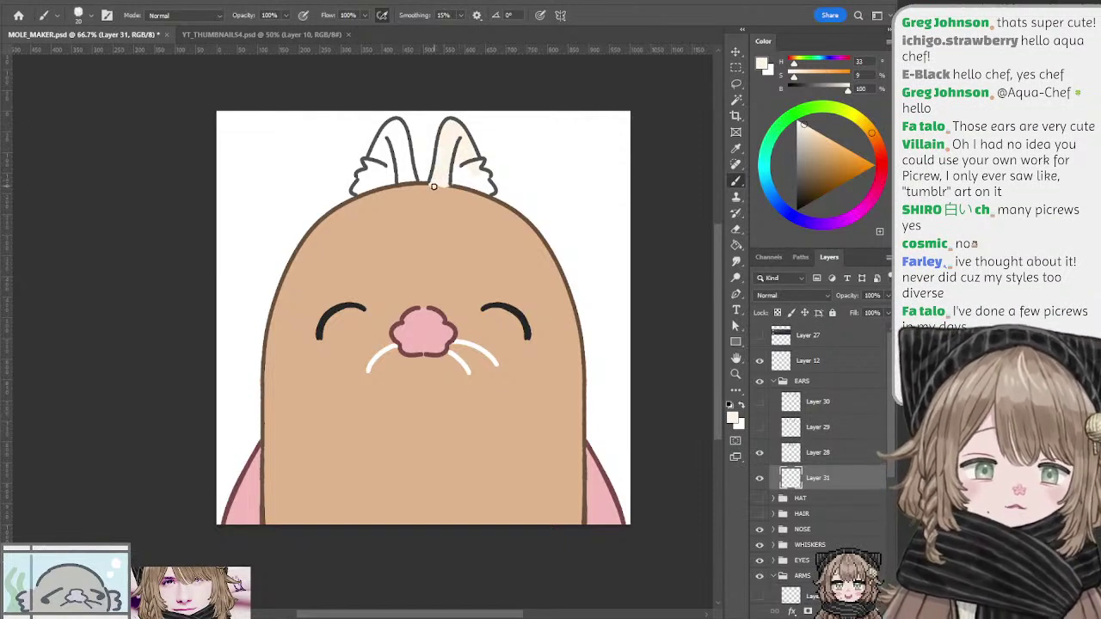
{"action": "key", "text": "e"}
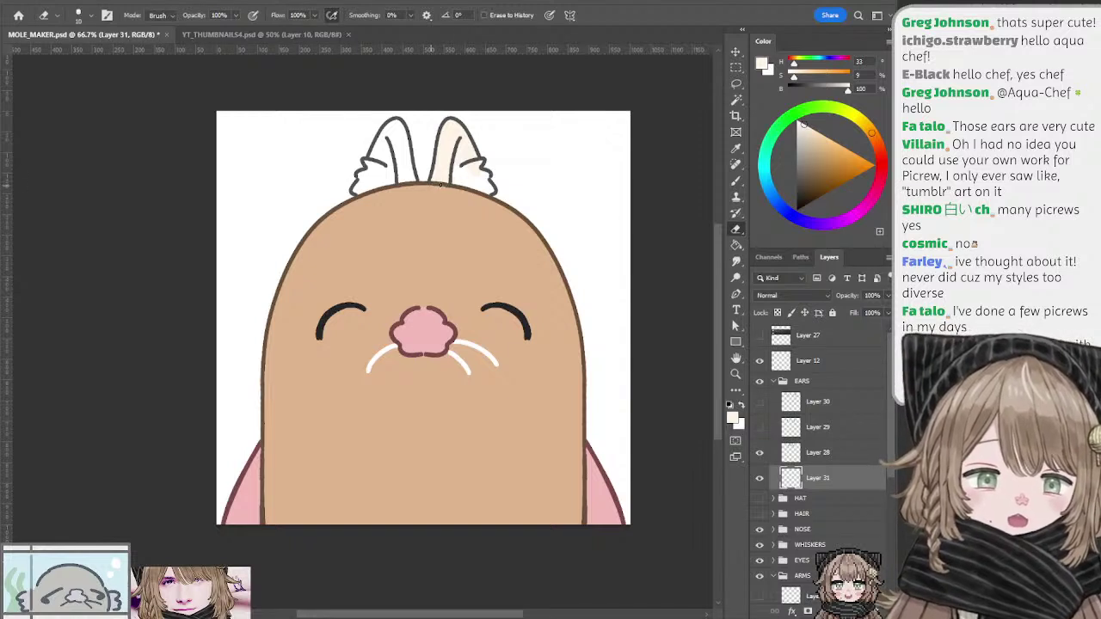
{"action": "key", "text": "b"}
Step: Select the uncoloured areas of both tufted ears with the Magic Wand and paint them cream, touching up the remaining gaps
{"action": "left_click", "coordinate": [735, 99]}
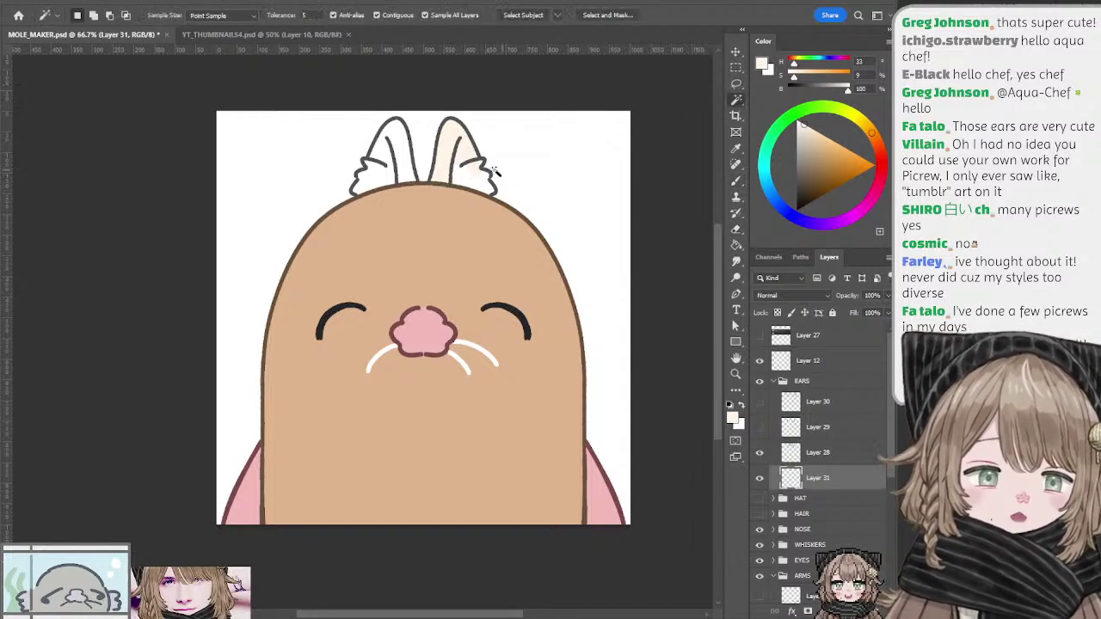
{"action": "left_click", "coordinate": [469, 184]}
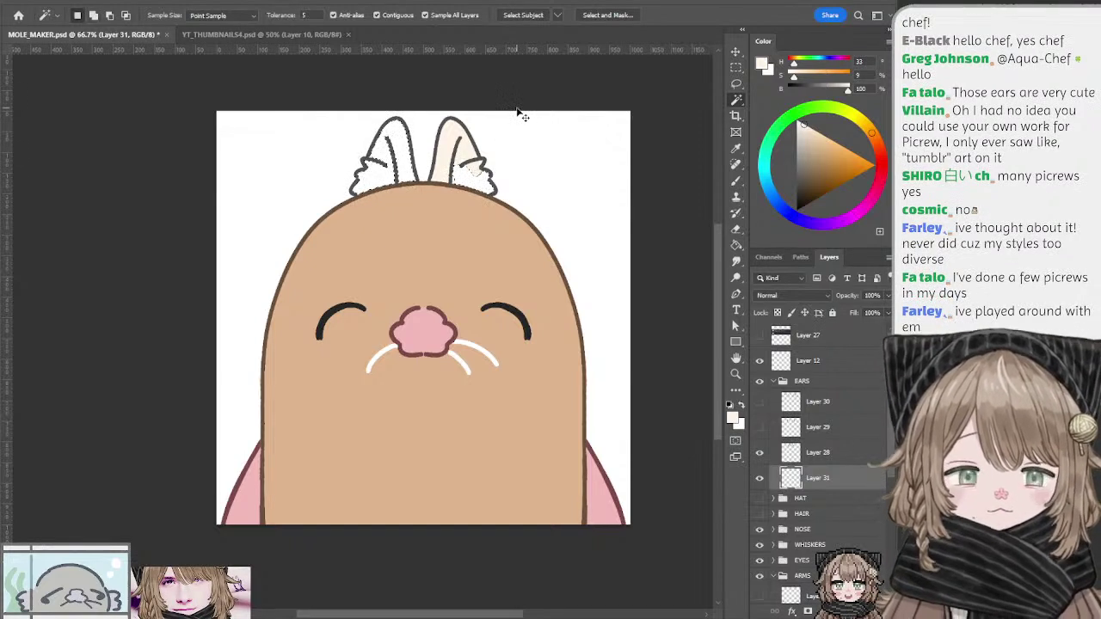
{"action": "key", "text": "b"}
{"action": "mouse_move", "coordinate": [389, 123]}
{"action": "left_mouse_down"}
{"action": "mouse_move", "coordinate": [438, 150]}
{"action": "mouse_move", "coordinate": [432, 185]}
{"action": "mouse_move", "coordinate": [398, 172]}
{"action": "mouse_move", "coordinate": [446, 172]}
{"action": "left_mouse_up"}
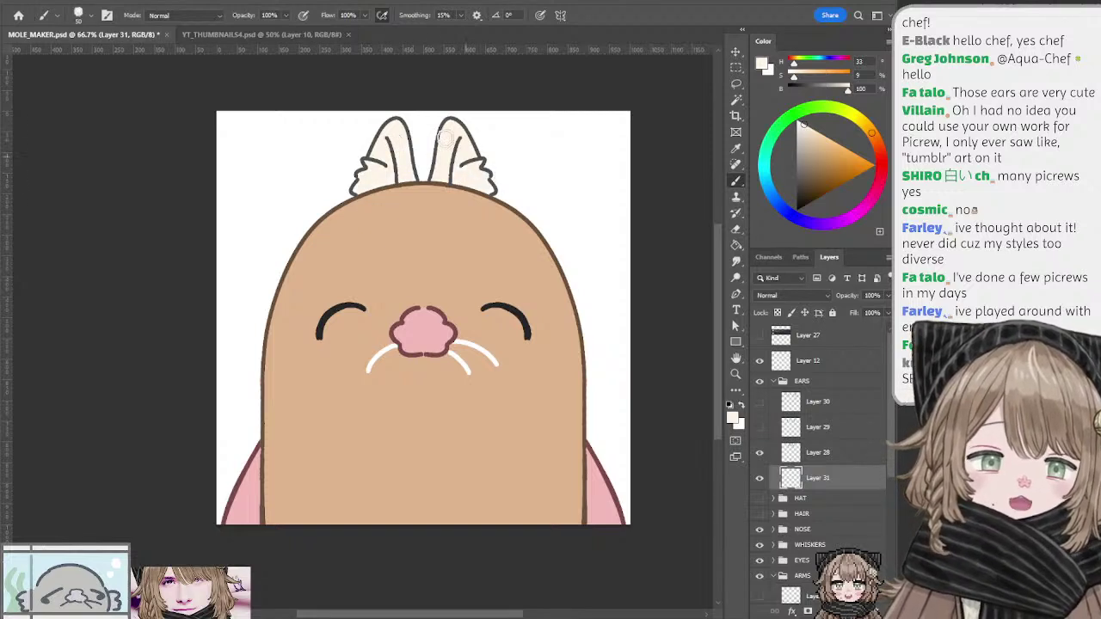
{"action": "left_click", "coordinate": [530, 153], "text": "alt"}
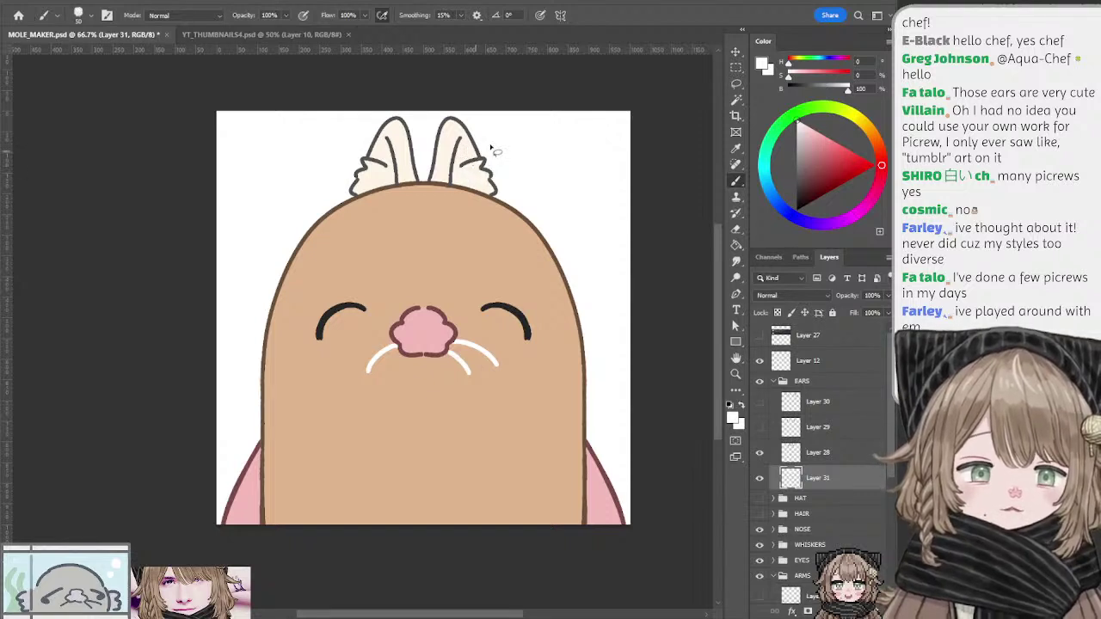
{"action": "left_click", "coordinate": [465, 153], "text": "alt"}
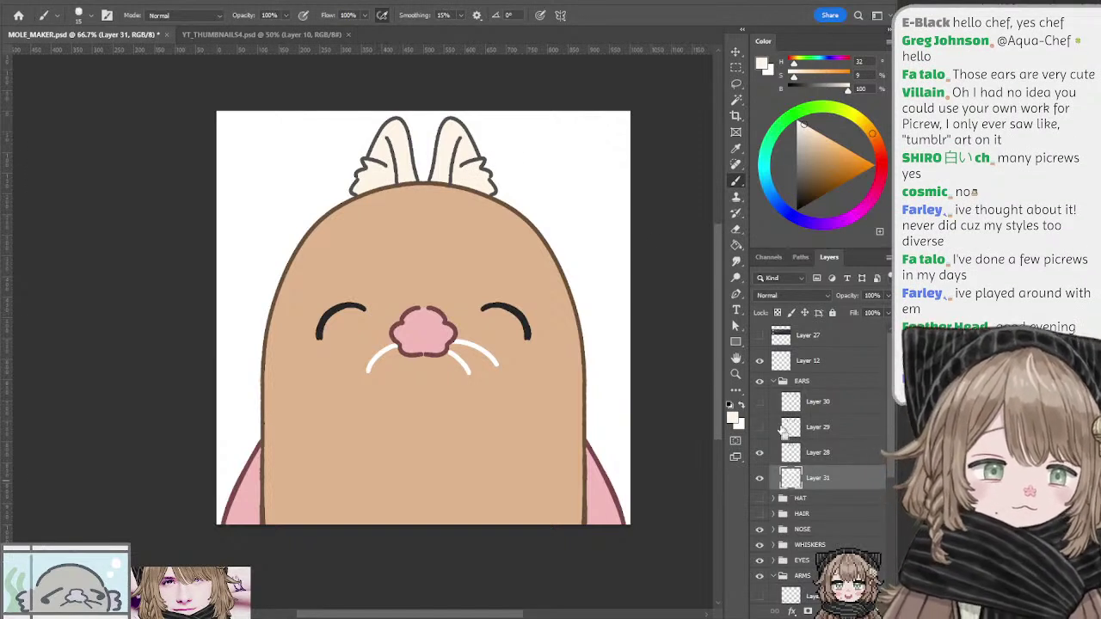
{"action": "left_click", "coordinate": [399, 148], "text": "alt"}
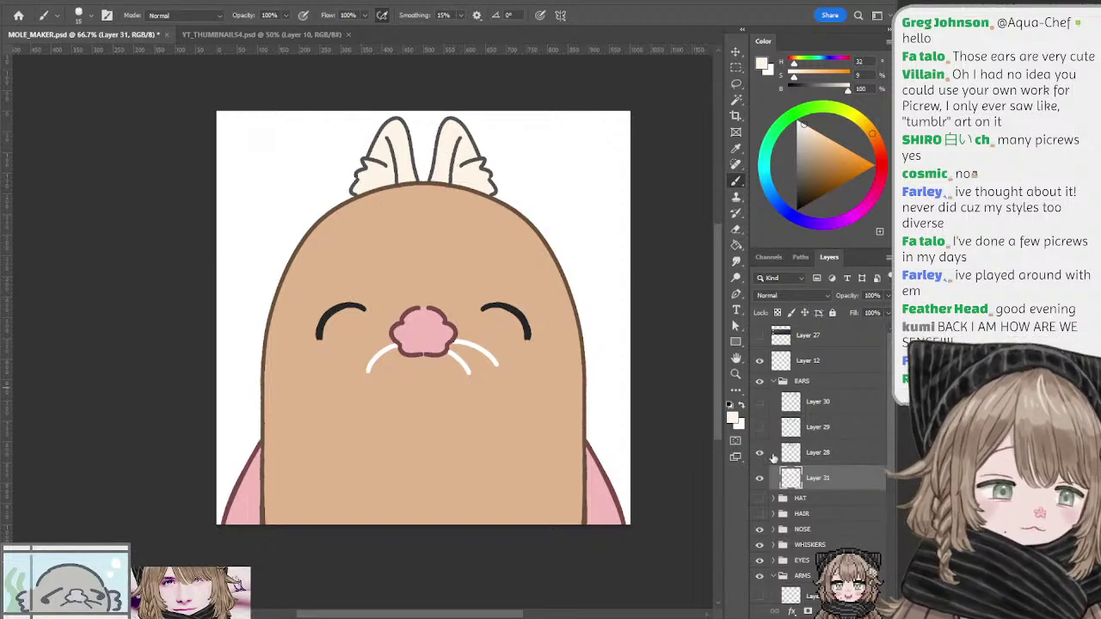
Step: Check the cream fill with the tufted ears' line art hidden and shown again, then add a new layer above the fill
{"action": "left_click", "coordinate": [759, 453]}
{"action": "left_click", "coordinate": [760, 453]}
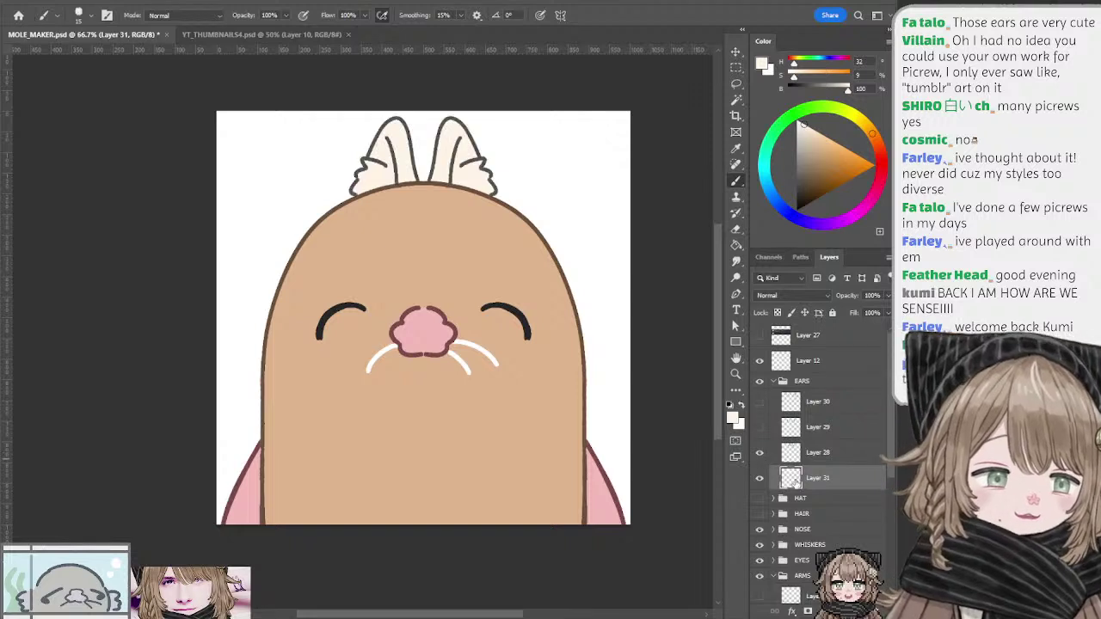
{"action": "left_click", "coordinate": [856, 611]}
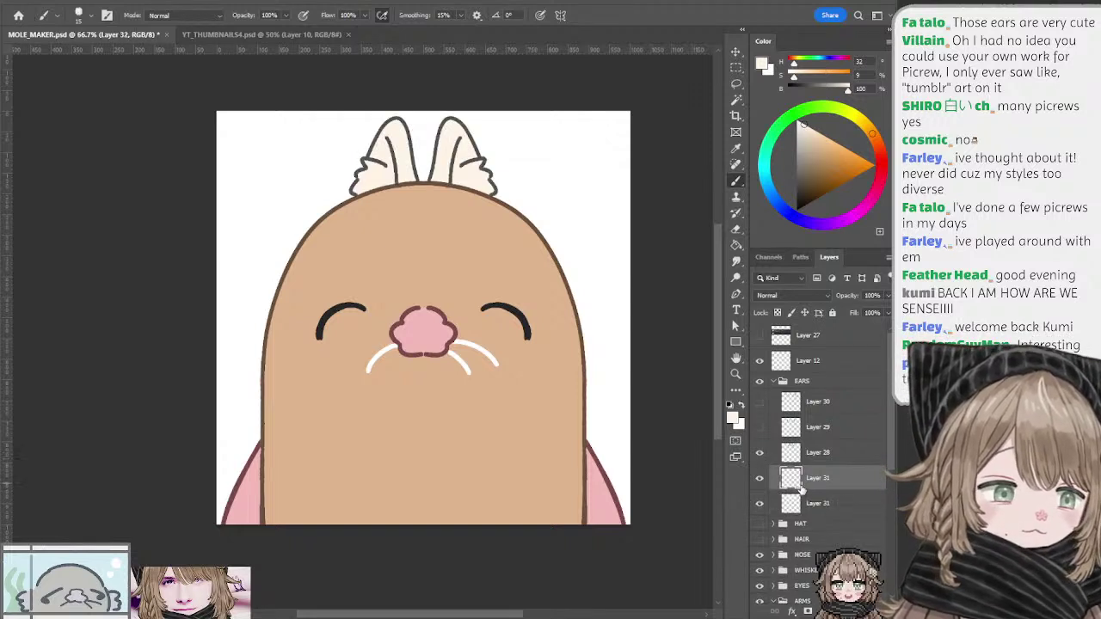
Step: Clip the new layer to the cream fill and paint the fluffy tufts of both ears white with a 25 px brush
{"action": "left_click", "coordinate": [805, 488], "text": "alt"}
{"action": "left_click", "coordinate": [486, 140], "text": "alt"}
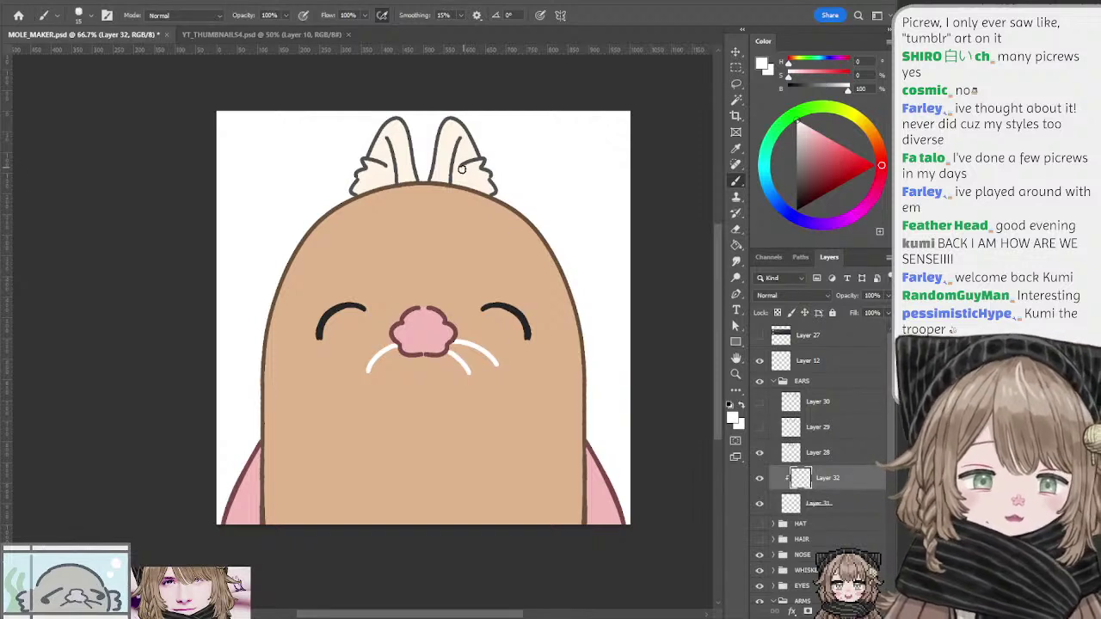
{"action": "key", "text": "bracketright"}
{"action": "key", "text": "bracketright"}
{"action": "mouse_move", "coordinate": [462, 169]}
{"action": "left_mouse_down"}
{"action": "mouse_move", "coordinate": [472, 179]}
{"action": "mouse_move", "coordinate": [464, 172]}
{"action": "left_mouse_up"}
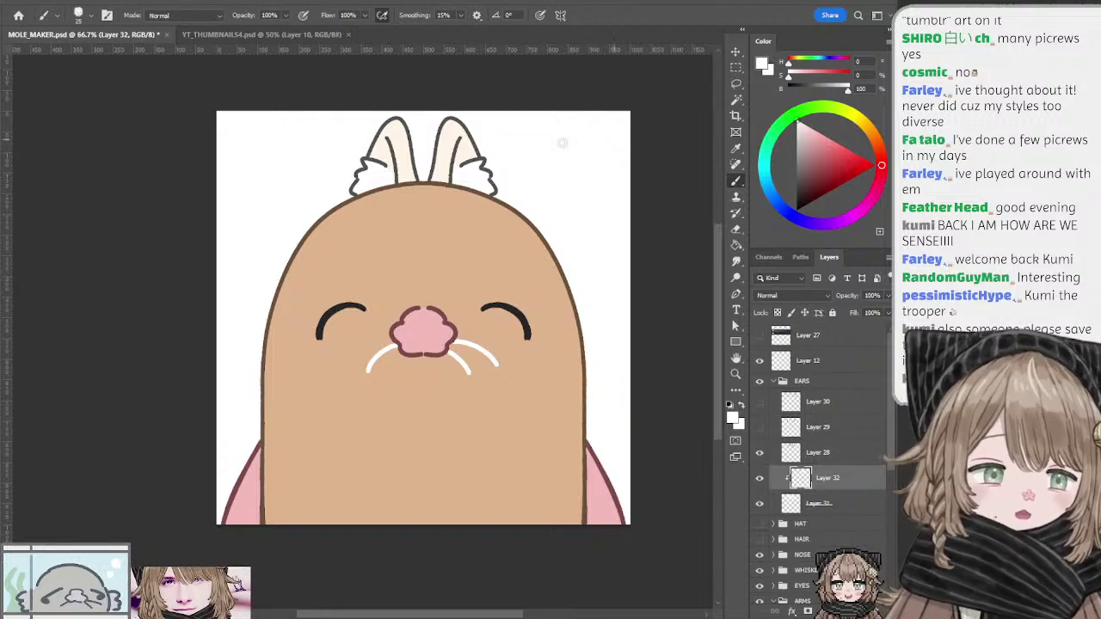
Step: Pick a soft pink (H 359, S 17, B 96) and paint the inner areas of both tufted ears
{"action": "left_click", "coordinate": [470, 145], "text": "alt"}
{"action": "left_click", "coordinate": [809, 132]}
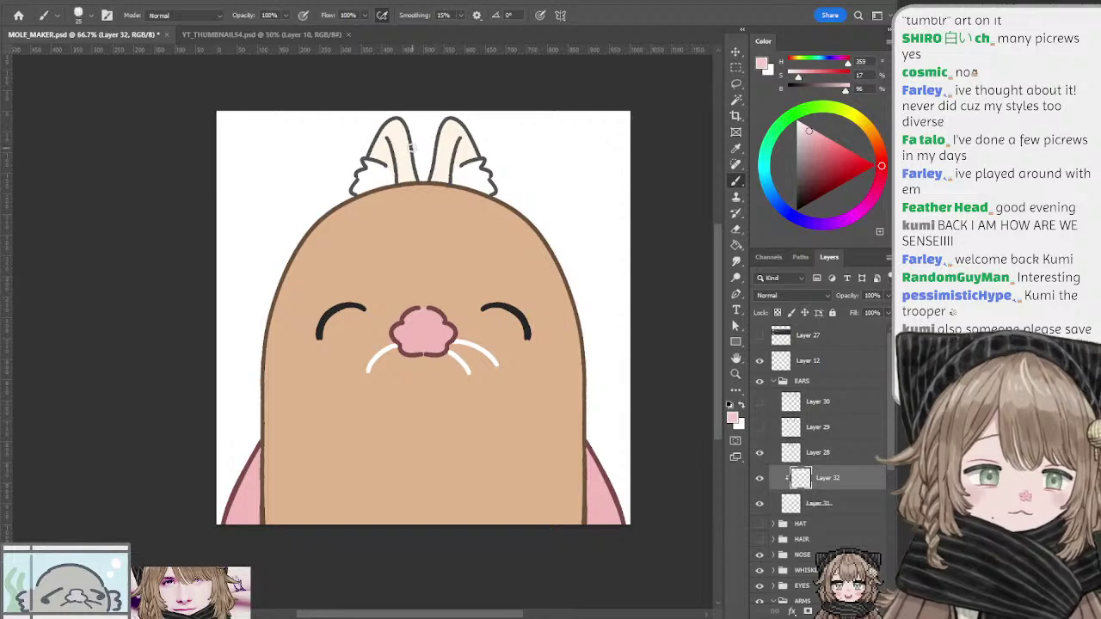
{"action": "left_click_drag", "start_coordinate": [456, 146], "coordinate": [462, 144]}
{"action": "key", "text": "ctrl+z"}
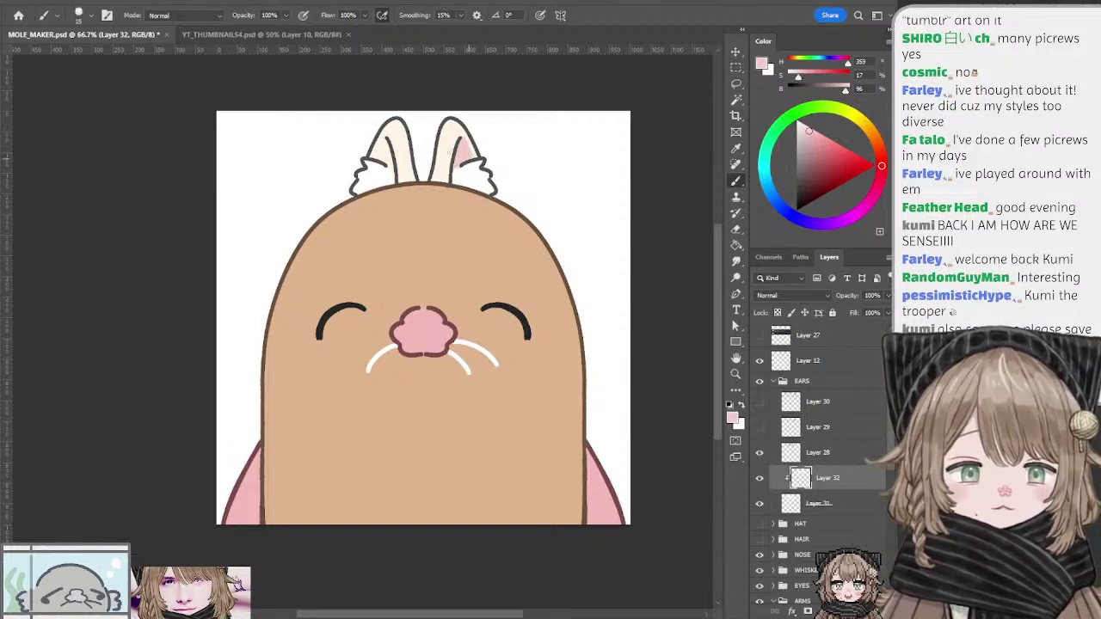
{"action": "left_click_drag", "start_coordinate": [386, 139], "coordinate": [389, 161]}
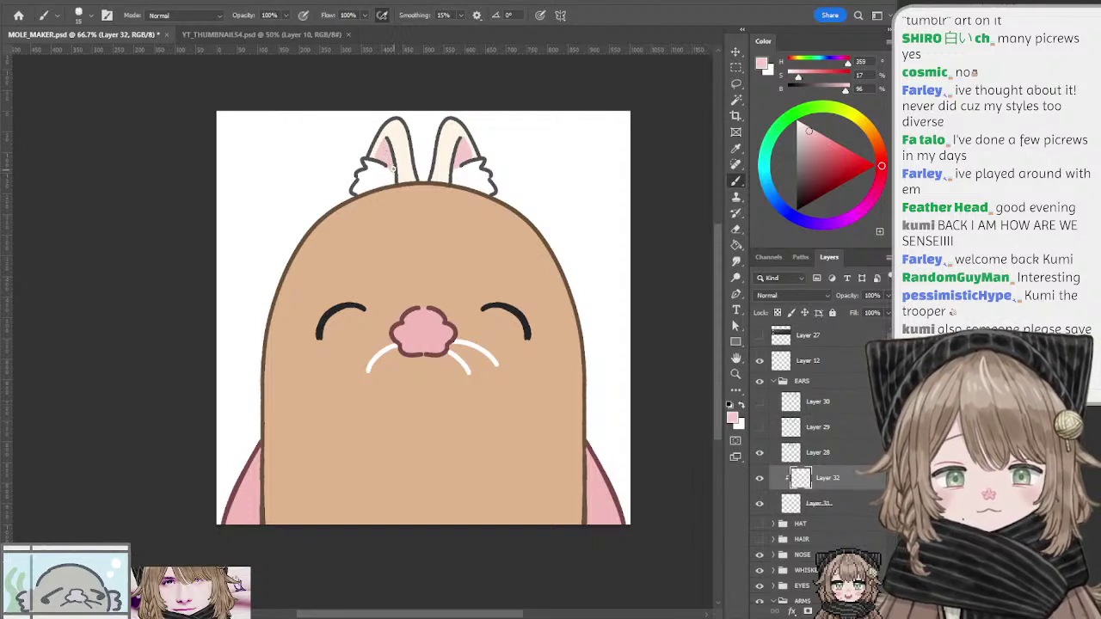
Step: Merge the clipped white and pink detail layer with the tufted ears' cream fill layer
{"action": "key", "text": "l"}
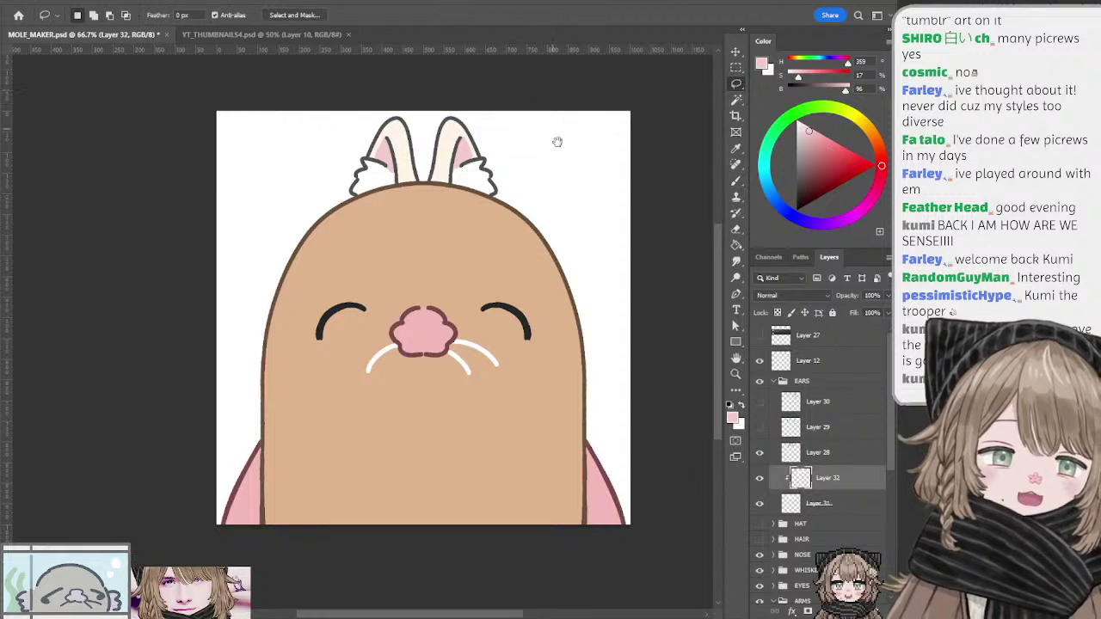
{"action": "left_click_drag", "start_coordinate": [566, 143], "coordinate": [548, 128]}
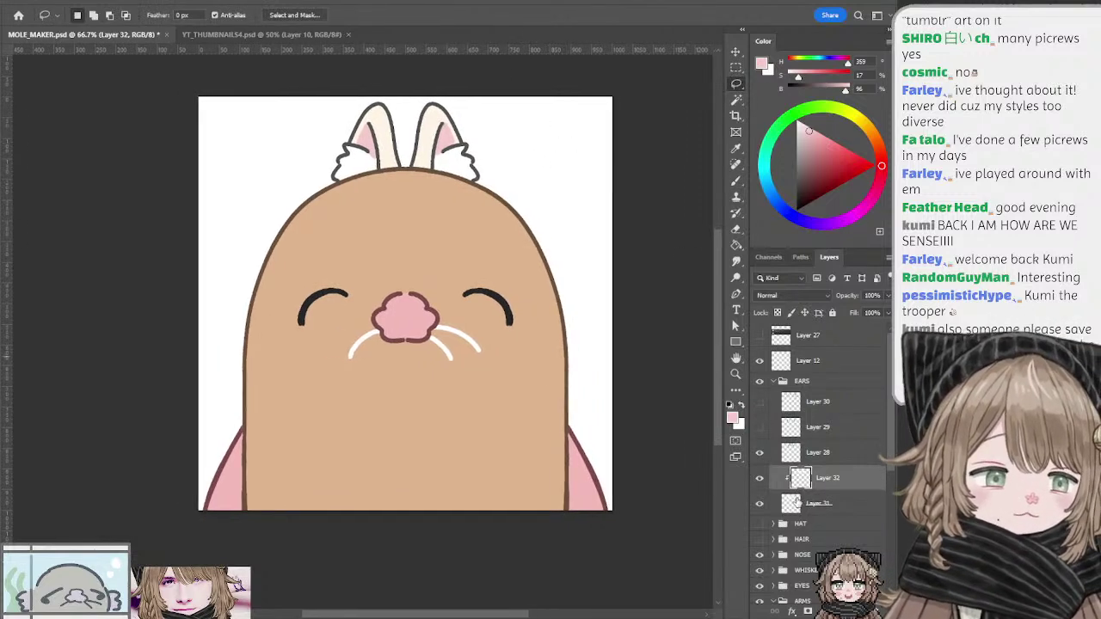
{"action": "left_click", "coordinate": [803, 507], "text": "shift"}
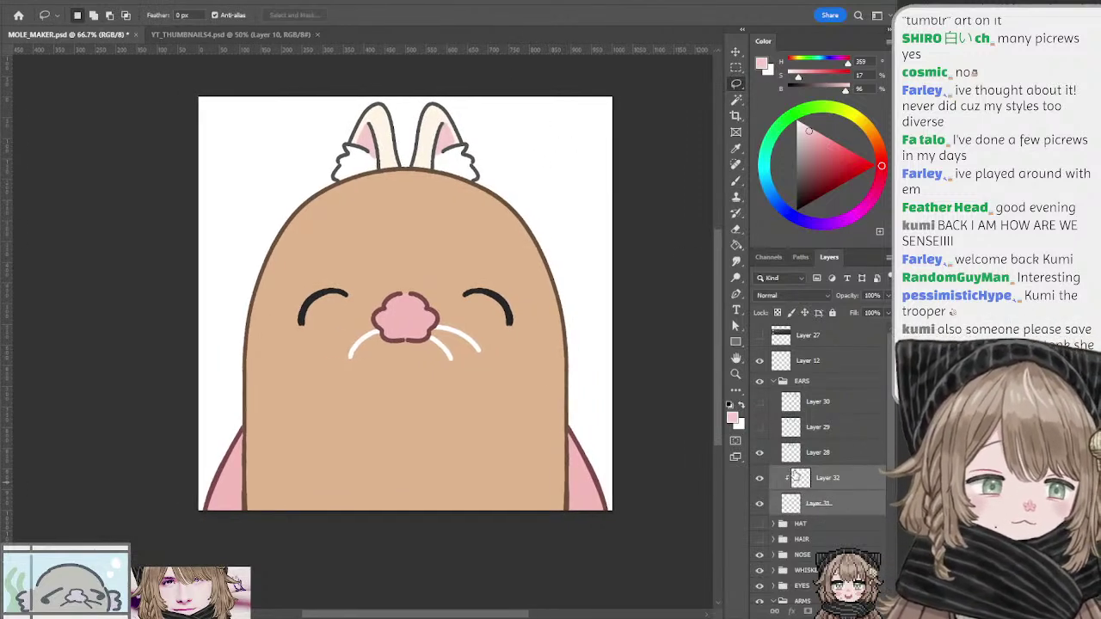
{"action": "left_click", "coordinate": [800, 489]}
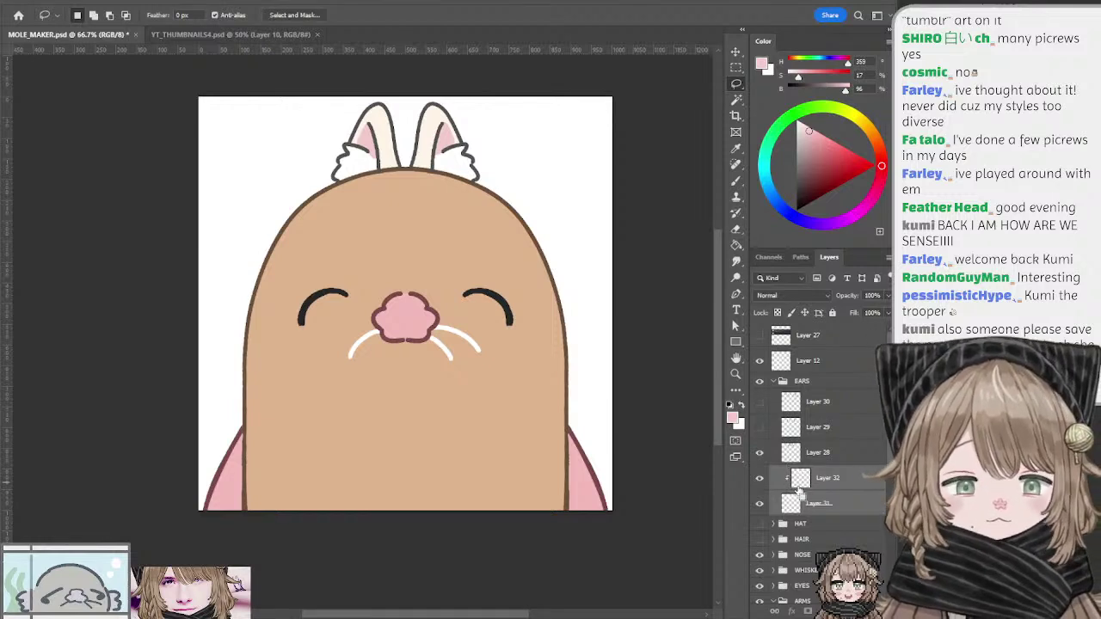
{"action": "key", "text": "ctrl+e"}
{"action": "left_click", "coordinate": [804, 455], "text": "ctrl"}
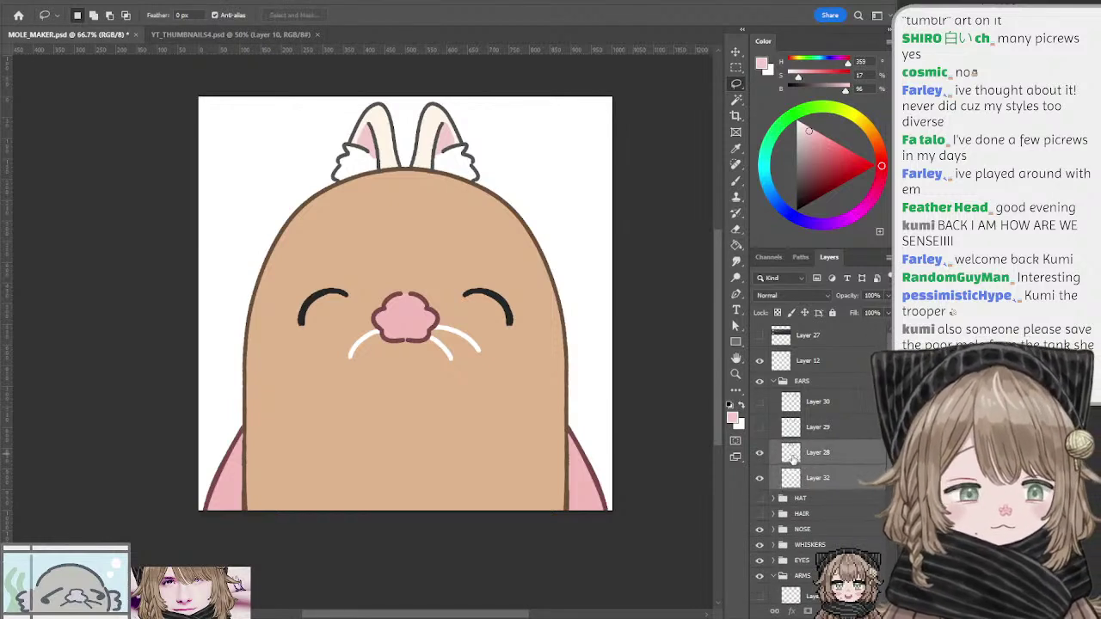
Step: Show the rounded ears' line art, hide both tufted-ear layers, and add a new layer directly below the rounded ears
{"action": "left_click", "coordinate": [794, 432]}
{"action": "left_click", "coordinate": [760, 427]}
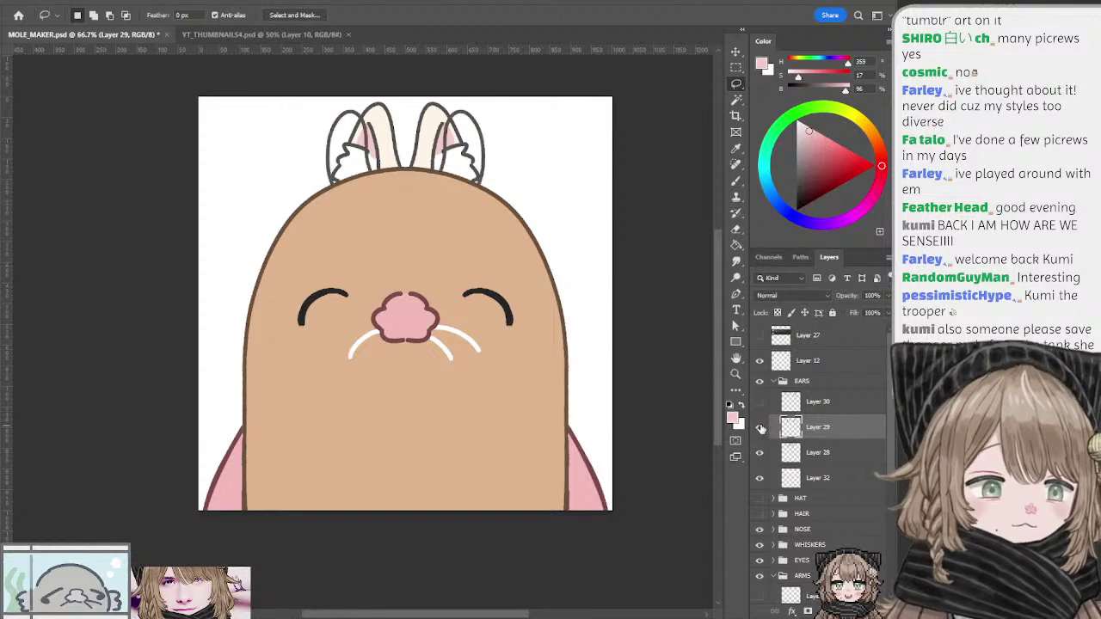
{"action": "left_click_drag", "start_coordinate": [758, 458], "coordinate": [758, 476]}
{"action": "left_click", "coordinate": [802, 455]}
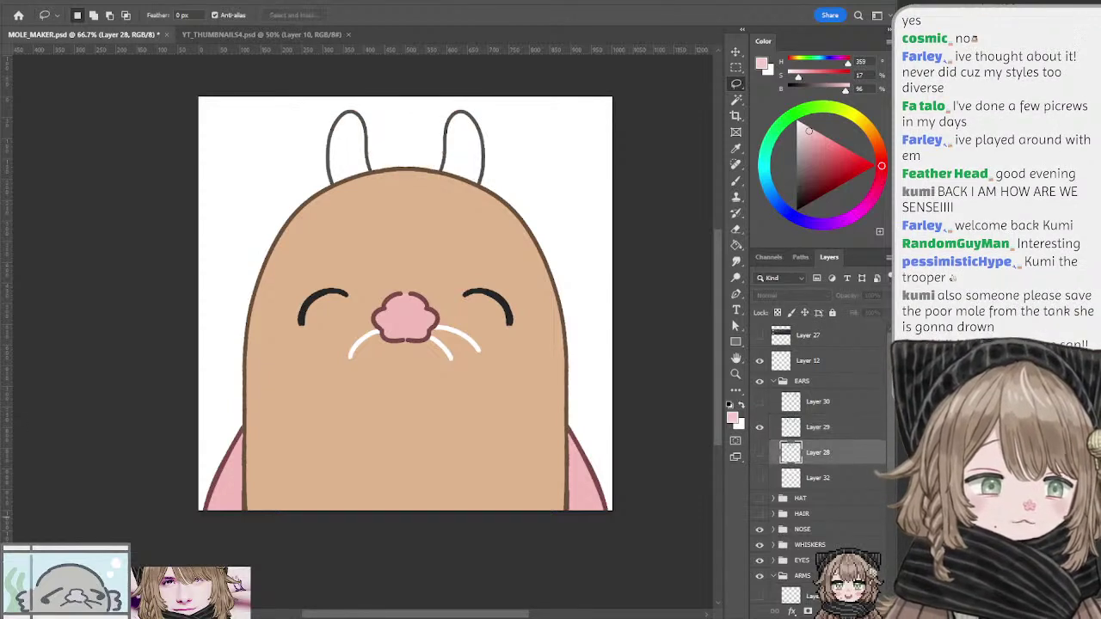
{"action": "key", "text": "ctrl+shift+alt+n"}
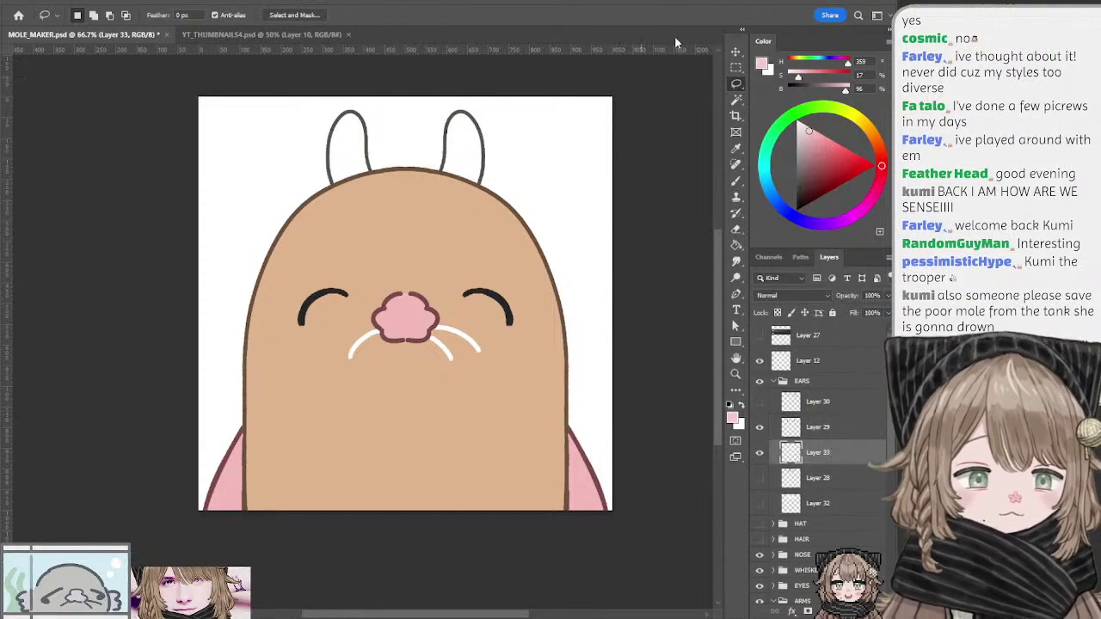
Step: Select the insides of both rounded ears with the Magic Wand and fill them light pink (H 0, S 17, B 100)
{"action": "key", "text": "b"}
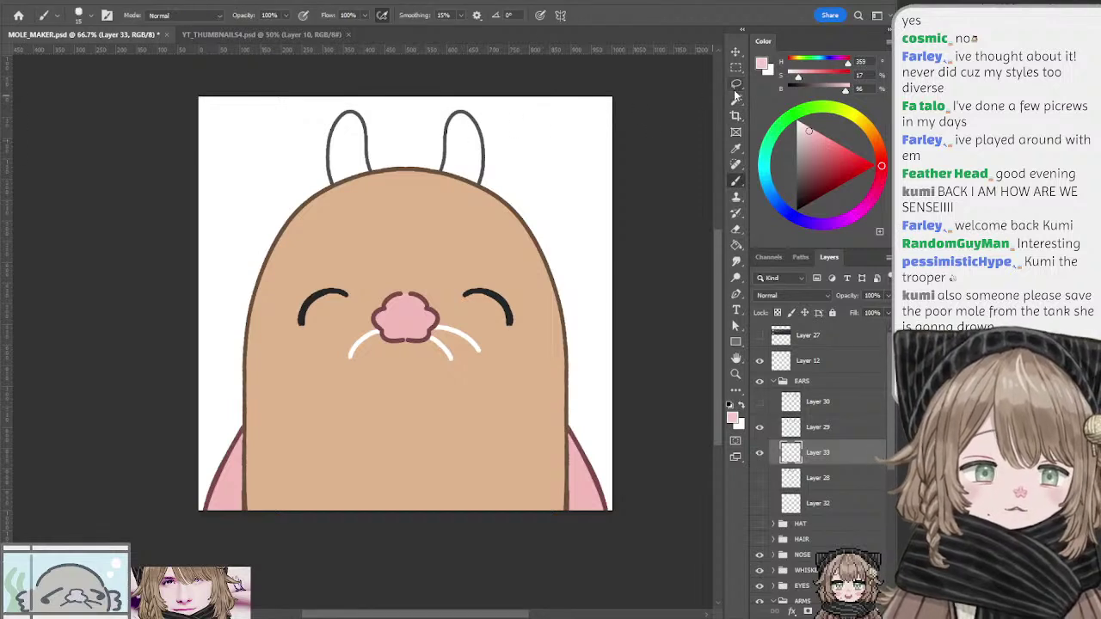
{"action": "key", "text": "w"}
{"action": "left_click", "coordinate": [465, 148]}
{"action": "left_click", "coordinate": [350, 158], "text": "shift"}
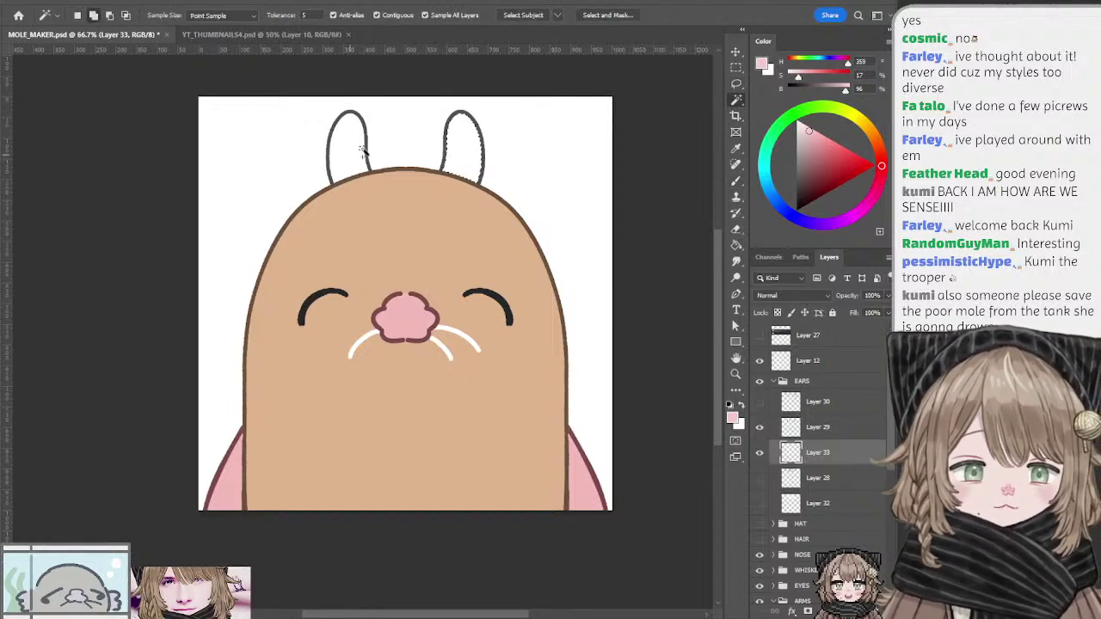
{"action": "key", "text": "ctrl+d"}
{"action": "key", "text": "b"}
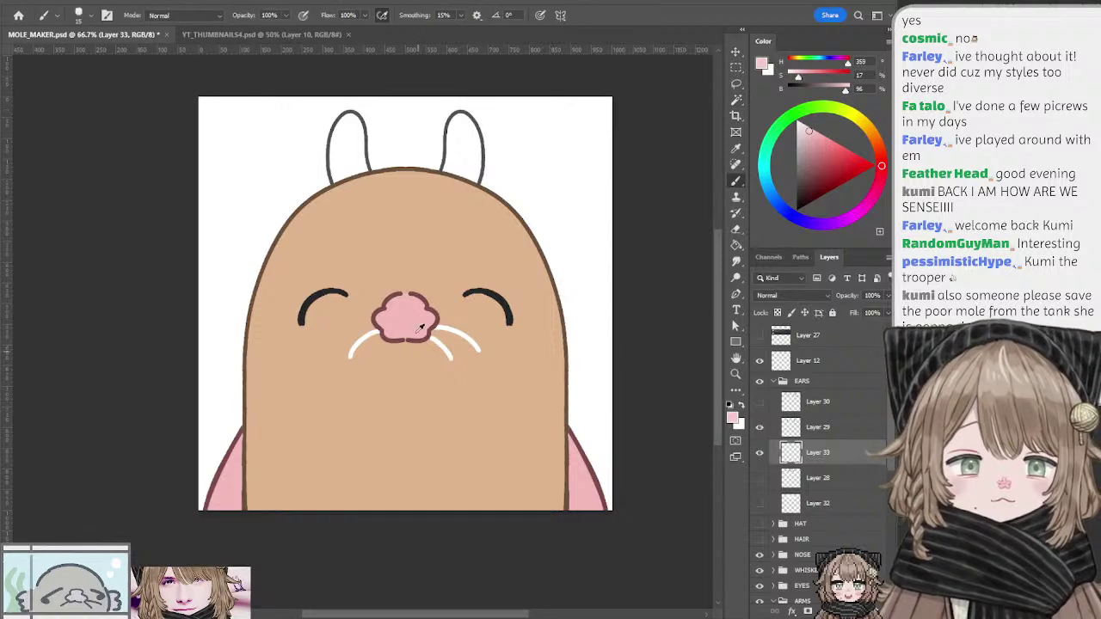
{"action": "left_click", "coordinate": [434, 296], "text": "alt"}
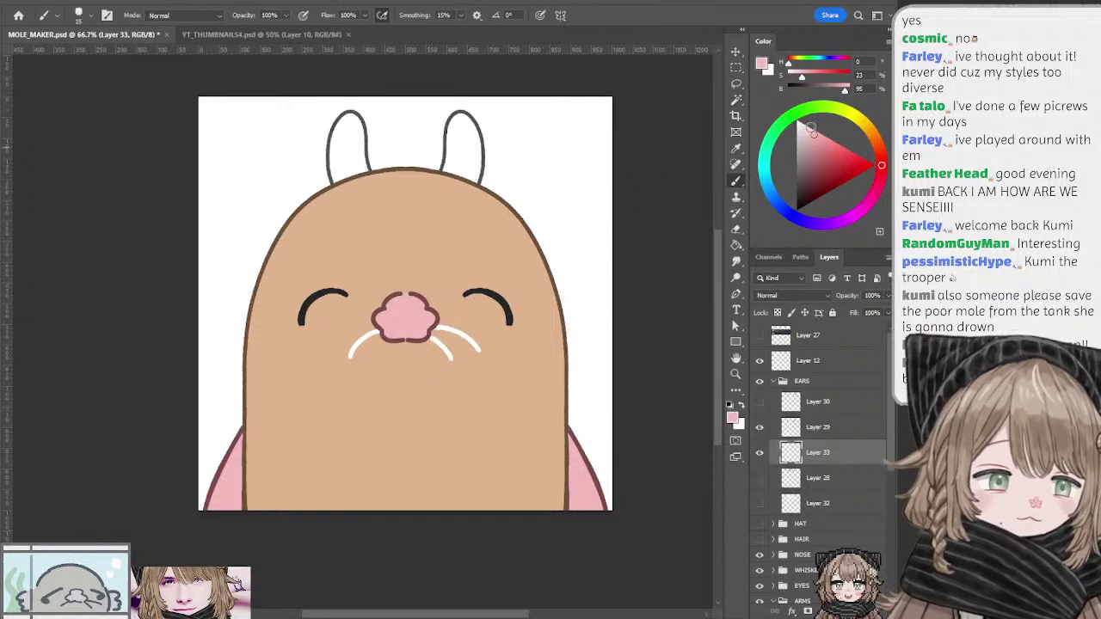
{"action": "left_click_drag", "start_coordinate": [811, 129], "coordinate": [820, 127]}
{"action": "key", "text": "shift+alt+BackSpace"}
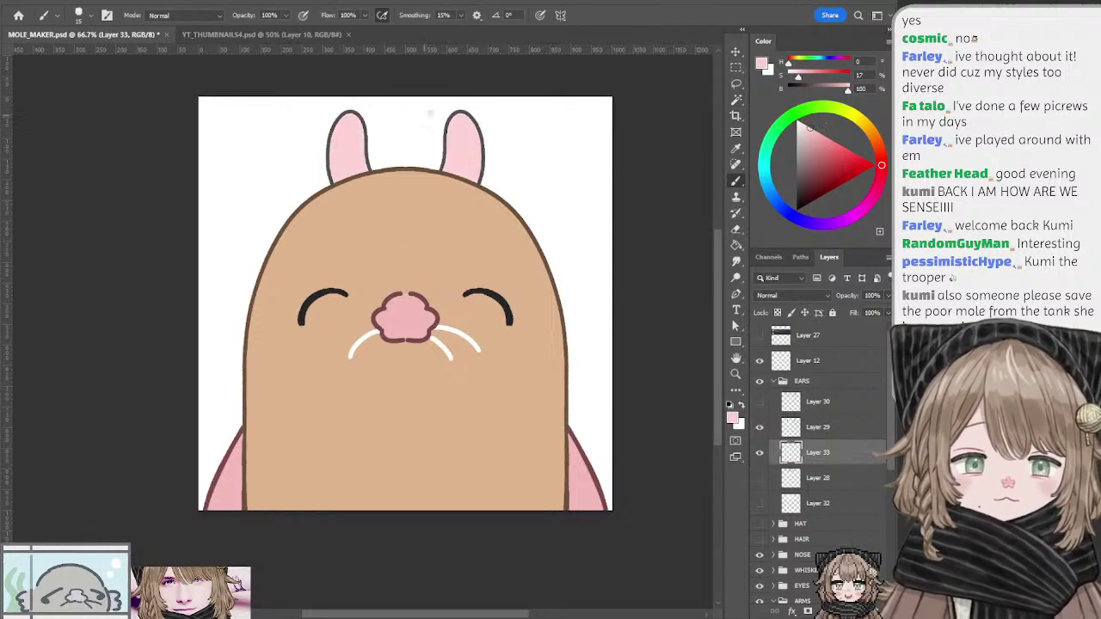
Step: Recolour the rounded ears' fill to a paler pink (H 352, S 9, B 100)
{"action": "left_click", "coordinate": [879, 173]}
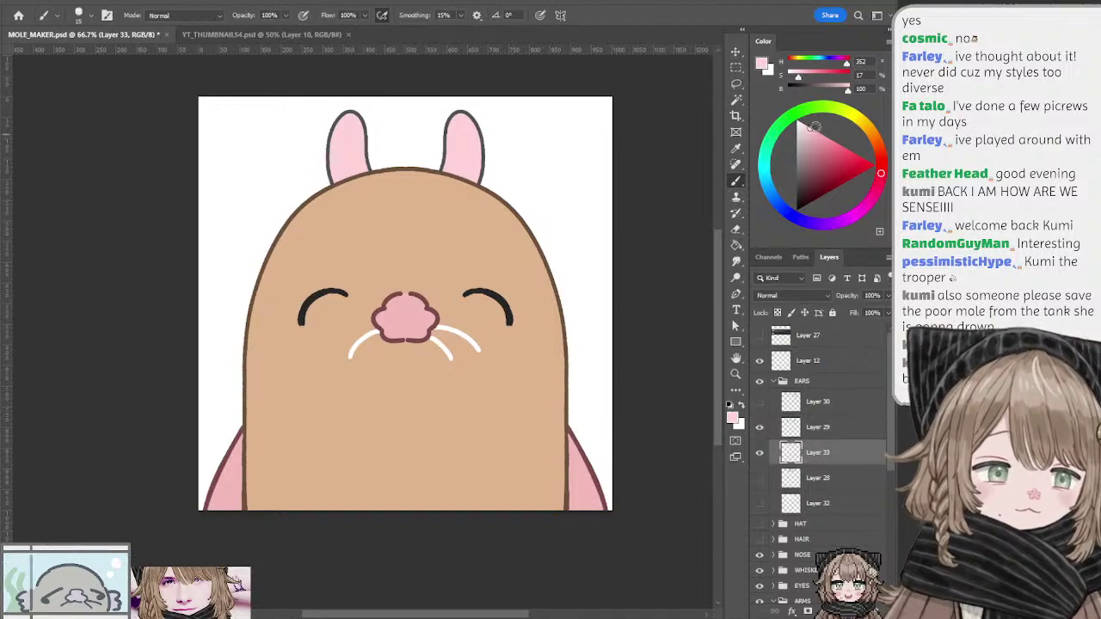
{"action": "left_click_drag", "start_coordinate": [812, 126], "coordinate": [804, 122]}
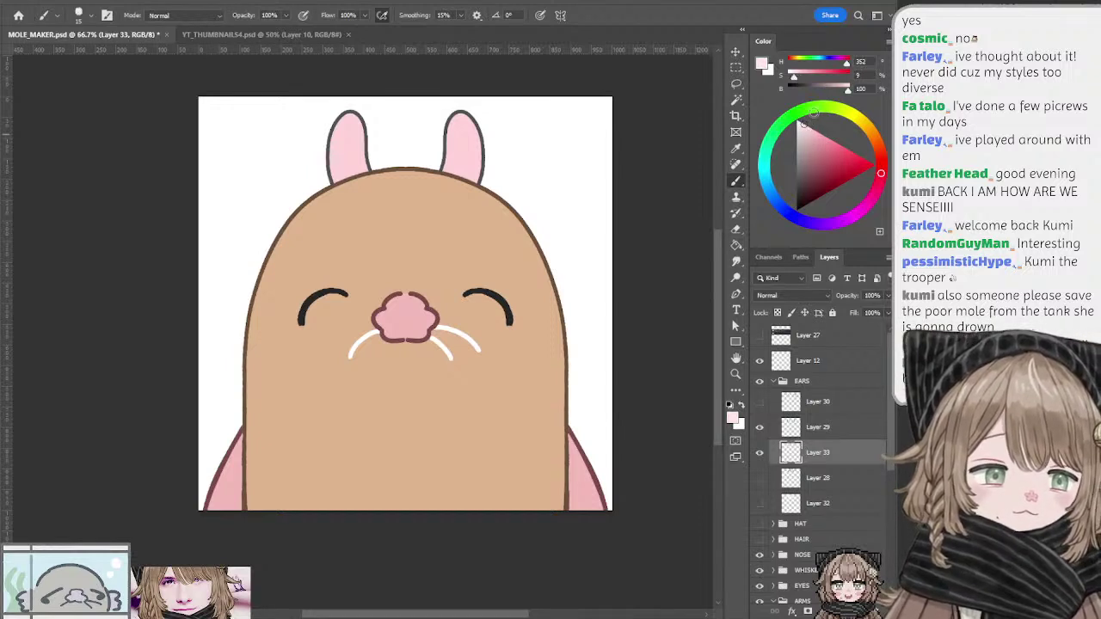
{"action": "key", "text": "alt+shift+BackSpace"}
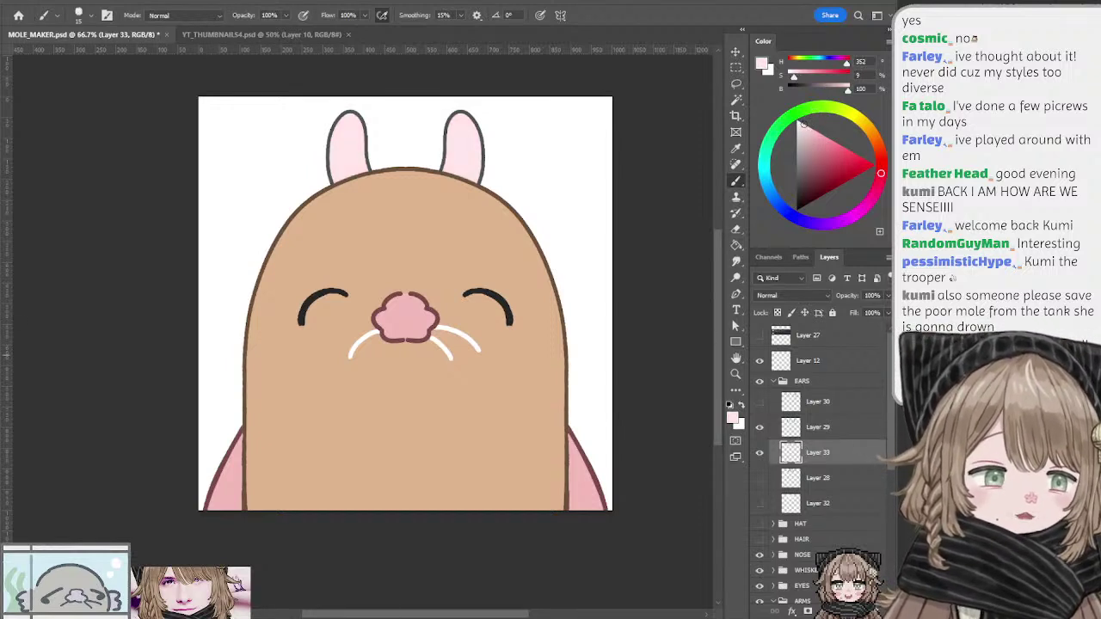
Step: Add a layer clipped to the rounded ears' pink fill and turn on vertical brush symmetry
{"action": "key", "text": "ctrl+shift+alt+n"}
{"action": "left_click", "coordinate": [795, 463], "text": "alt"}
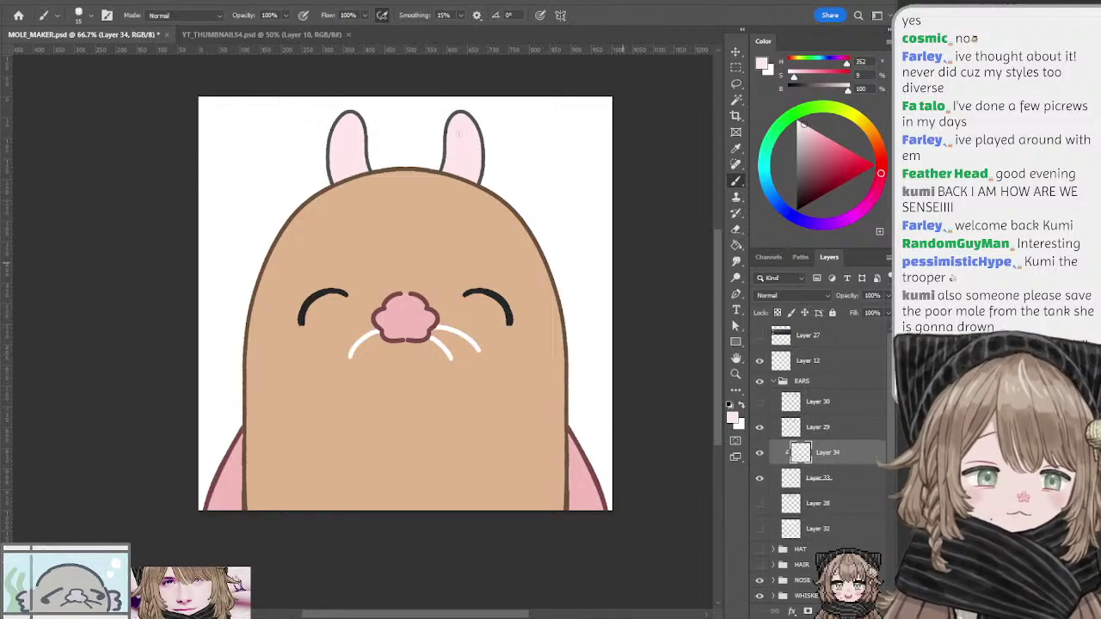
{"action": "key", "text": "w"}
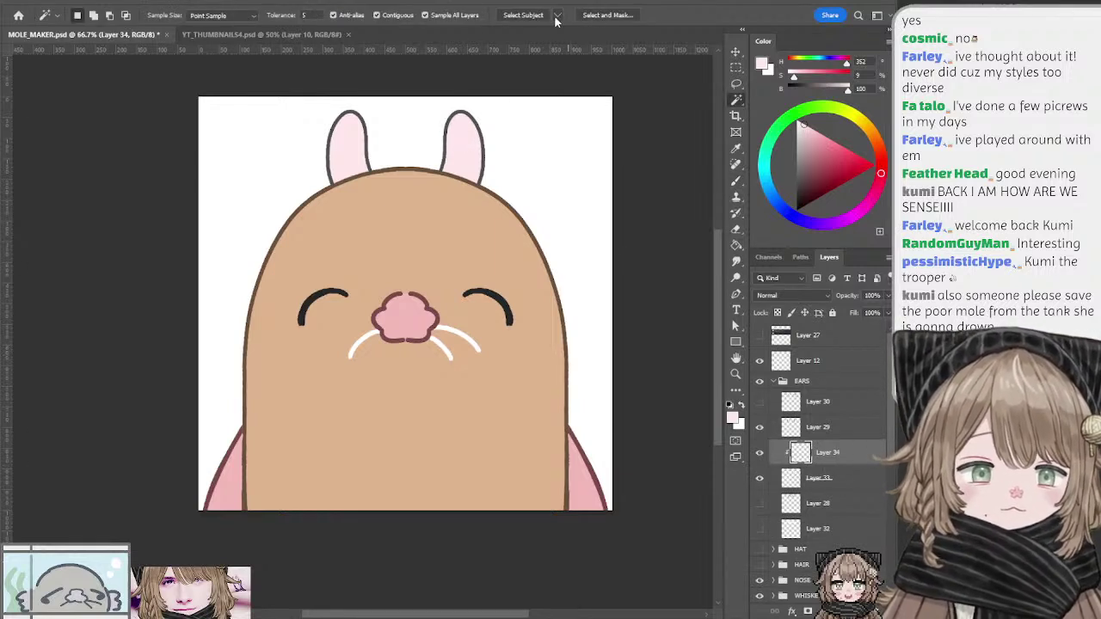
{"action": "key", "text": "b"}
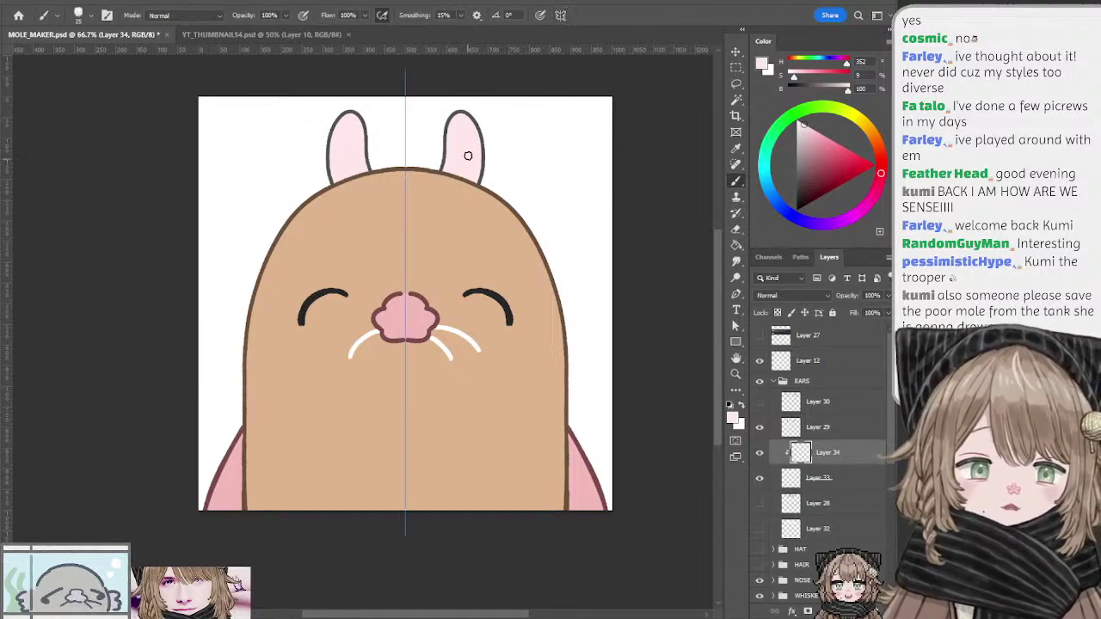
Step: Pick a stronger pink (H 352, S 25, B 100) and paint a mirrored vertical stripe inside both rounded ears
{"action": "left_click", "coordinate": [816, 132]}
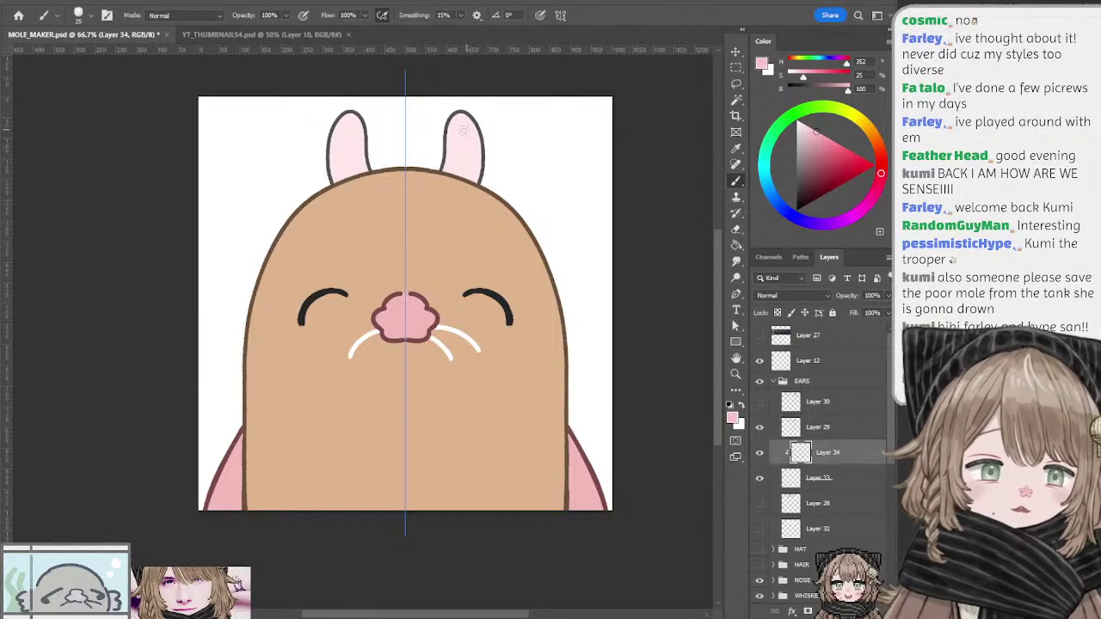
{"action": "left_click_drag", "start_coordinate": [464, 130], "coordinate": [462, 172]}
{"action": "key", "text": "ctrl+z"}
{"action": "left_click_drag", "start_coordinate": [461, 131], "coordinate": [460, 174]}
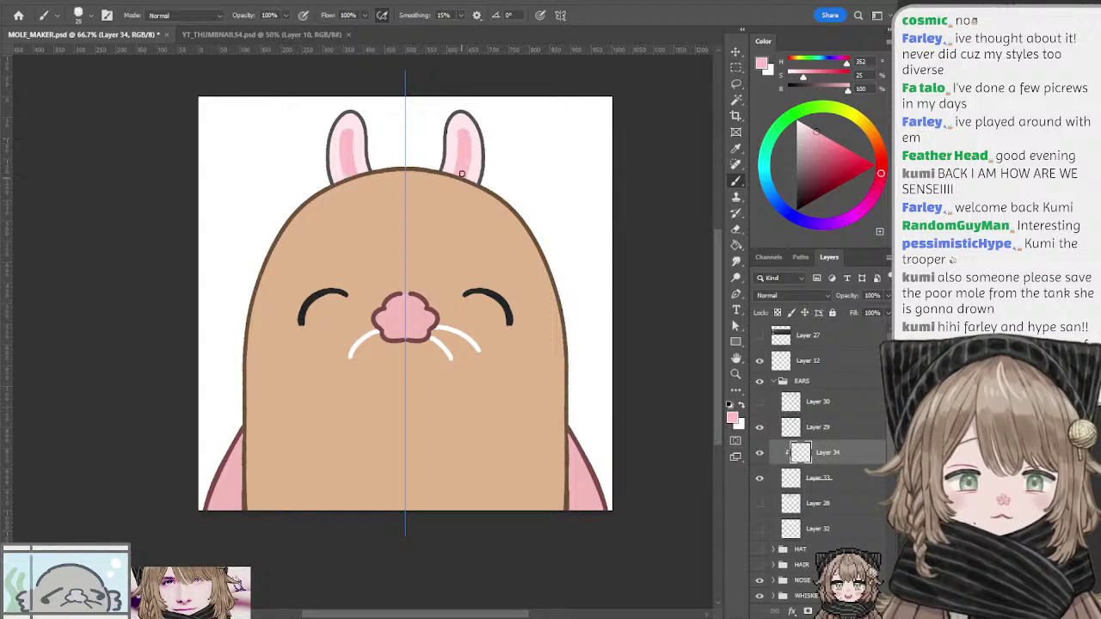
{"action": "left_click_drag", "start_coordinate": [464, 131], "coordinate": [465, 172]}
{"action": "key", "text": "ctrl+z"}
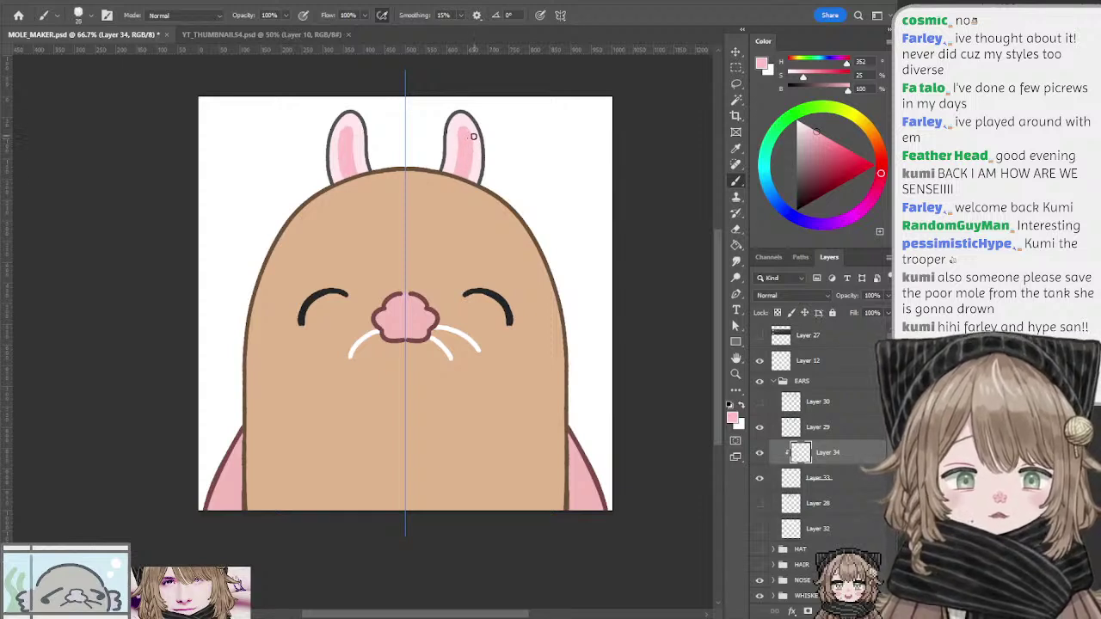
Step: Add a new layer above the rounded ears' line art and clip it to the line art
{"action": "key", "text": "l"}
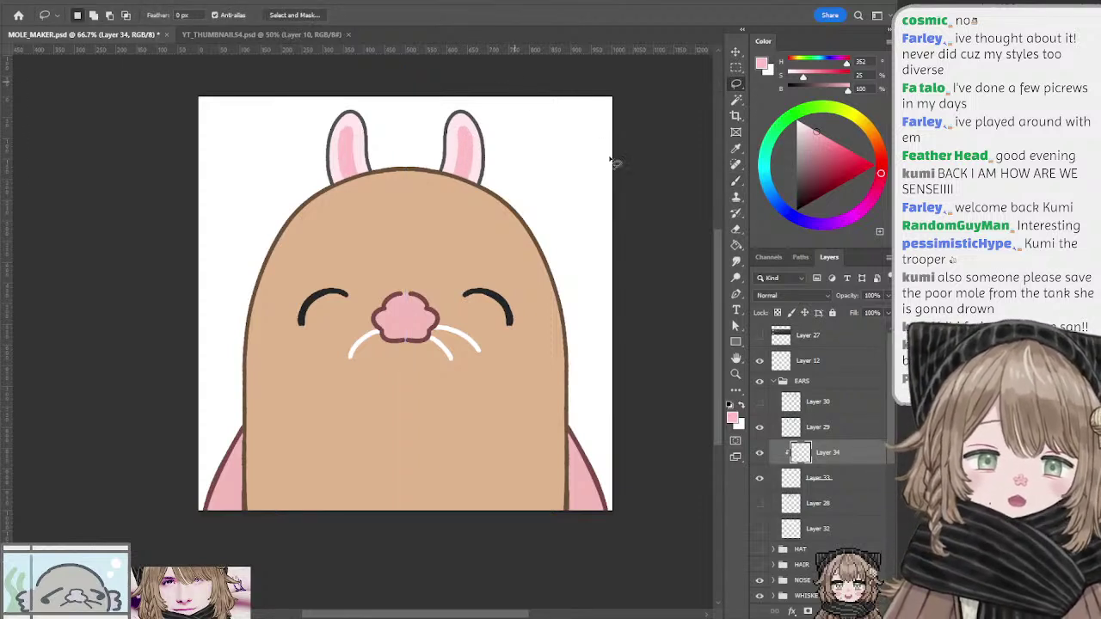
{"action": "mouse_move", "coordinate": [611, 163]}
{"action": "left_mouse_down"}
{"action": "mouse_move", "coordinate": [594, 152]}
{"action": "mouse_move", "coordinate": [609, 175]}
{"action": "mouse_move", "coordinate": [616, 161]}
{"action": "left_mouse_up"}
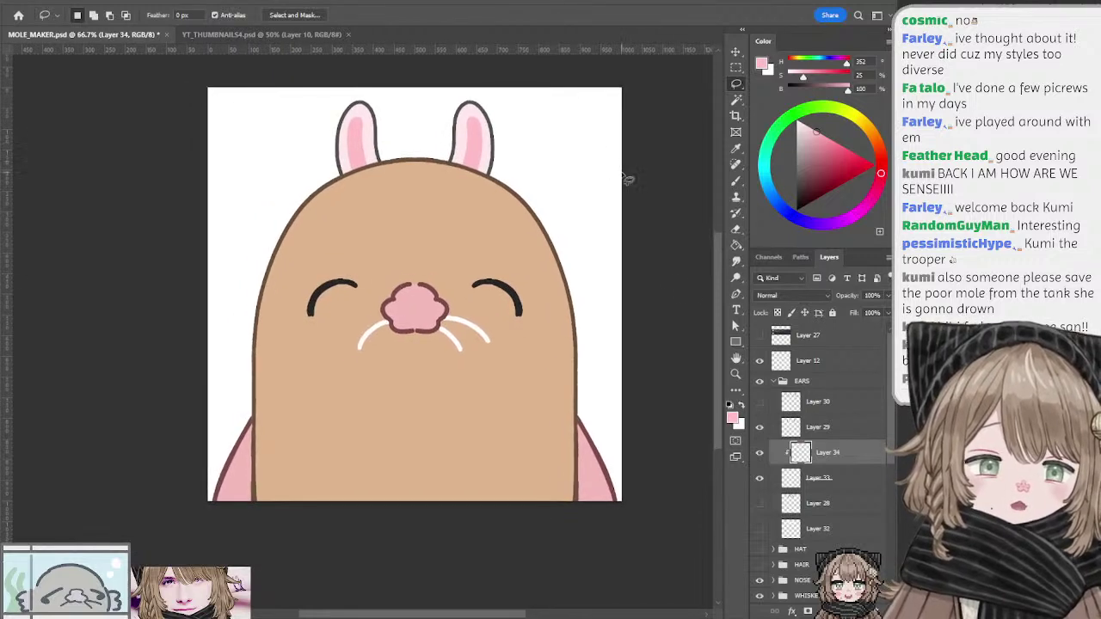
{"action": "left_click", "coordinate": [791, 428]}
{"action": "key", "text": "ctrl+shift+alt+n"}
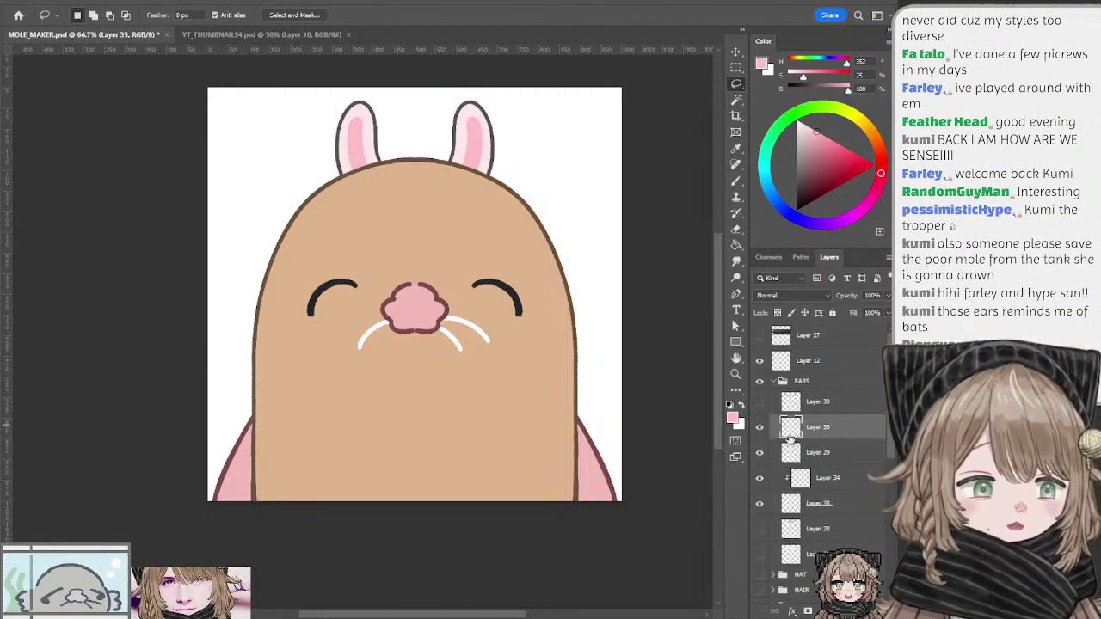
{"action": "left_click", "coordinate": [792, 439], "text": "alt"}
{"action": "key", "text": "b"}
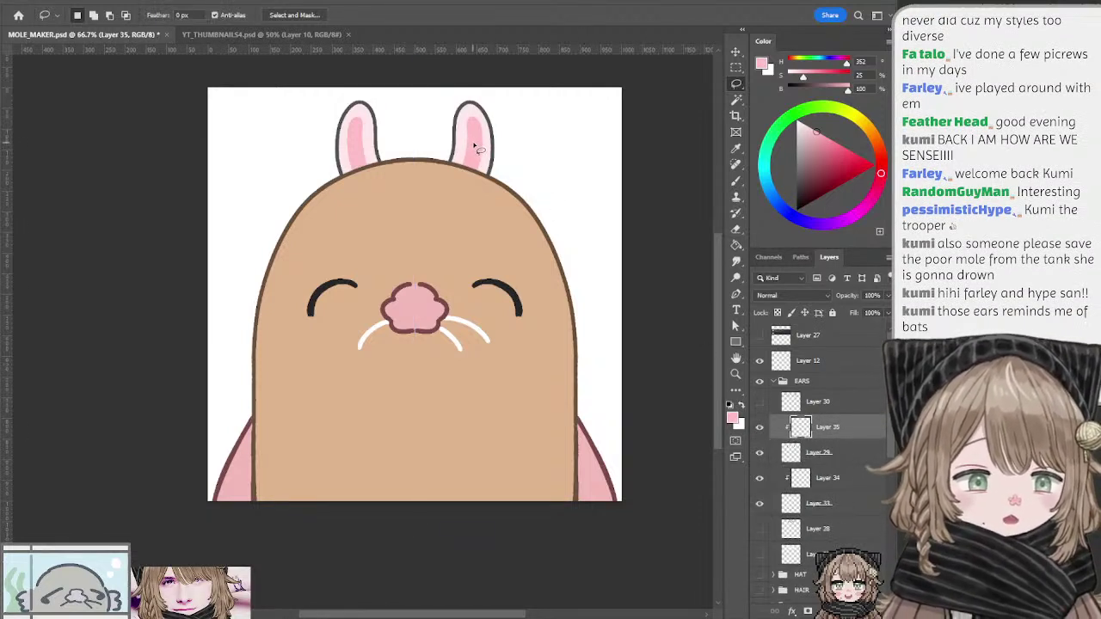
Step: Fill the clipped layer with a muted rose (H 352, S 42, B 62) to recolour the rounded ears' outlines
{"action": "key", "text": "l"}
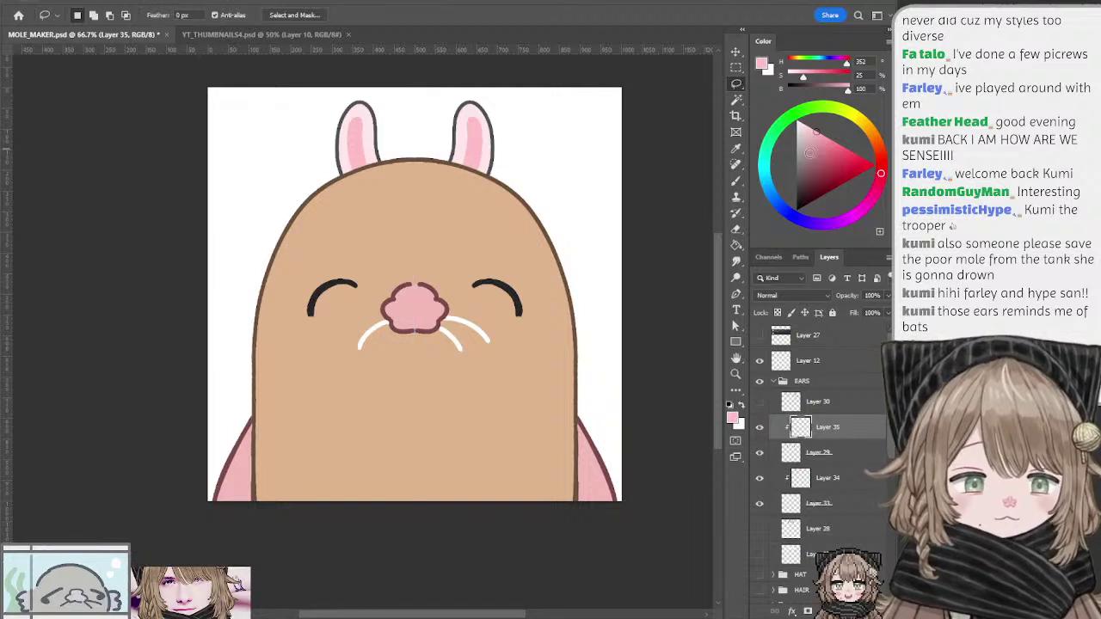
{"action": "left_click", "coordinate": [811, 175]}
{"action": "key", "text": "b"}
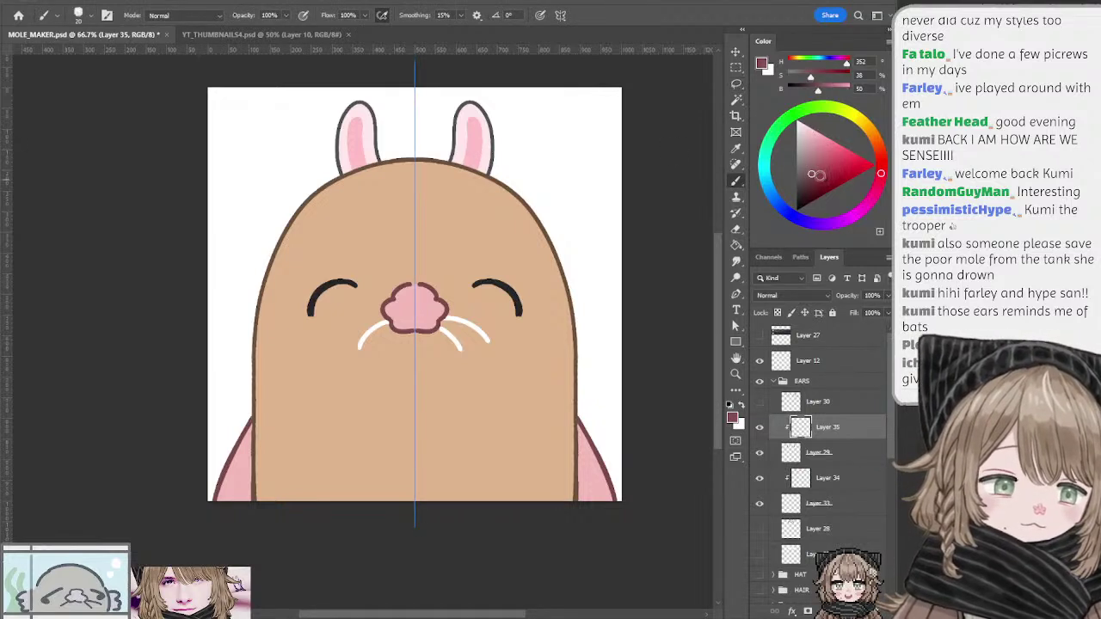
{"action": "left_click", "coordinate": [816, 164]}
{"action": "key", "text": "alt+BackSpace"}
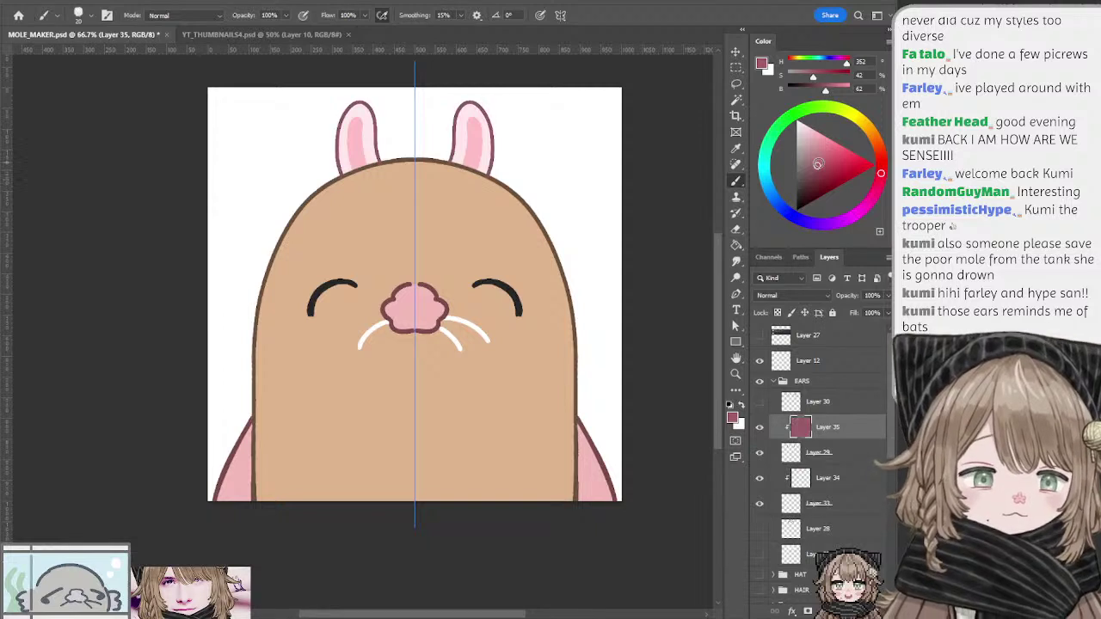
{"action": "key", "text": "l"}
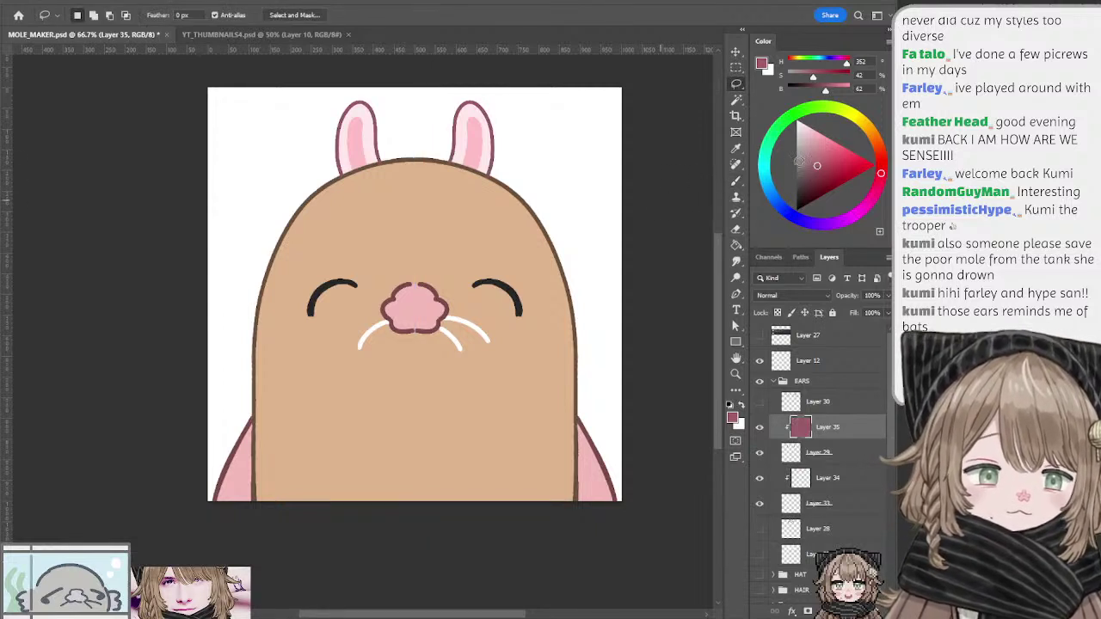
Step: Try a brighter rose (H 352, S 52, B 78) as the fill of the rounded ears' outline colour layer
{"action": "left_click", "coordinate": [824, 156]}
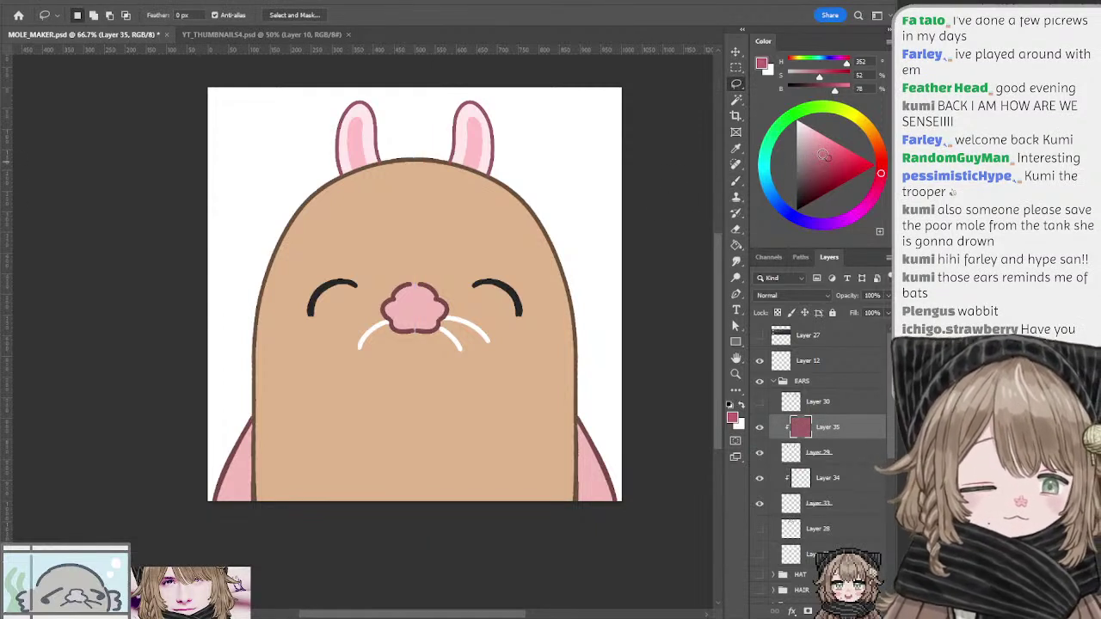
{"action": "key", "text": "alt+BackSpace"}
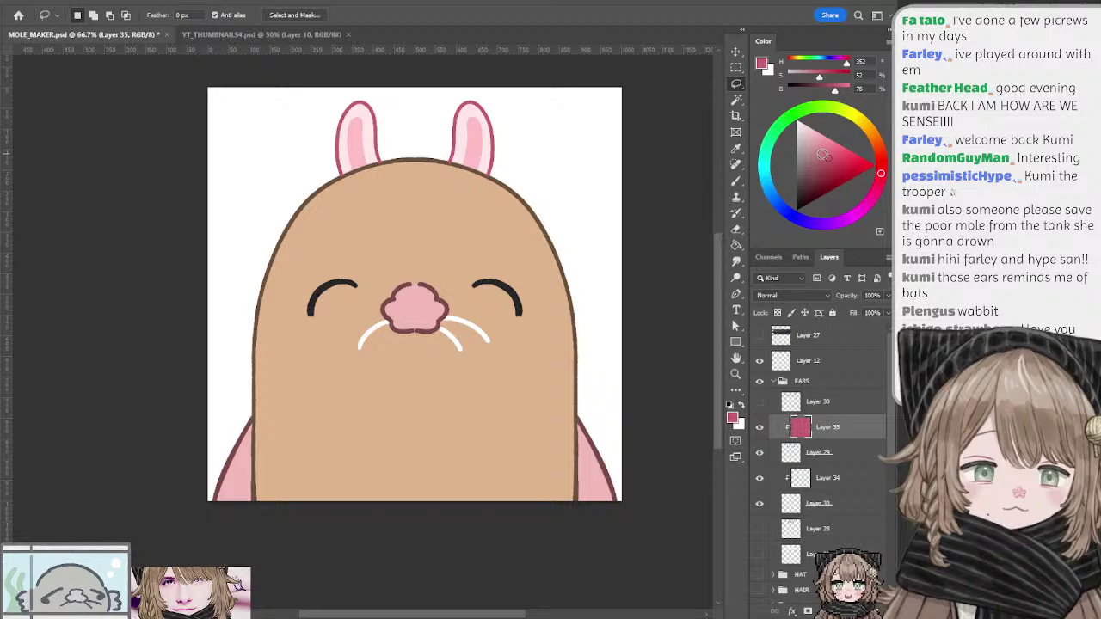
Step: Merge the clipped outline colour layer with the rounded ears' line art
{"action": "left_click", "coordinate": [791, 453]}
{"action": "key", "text": "e"}
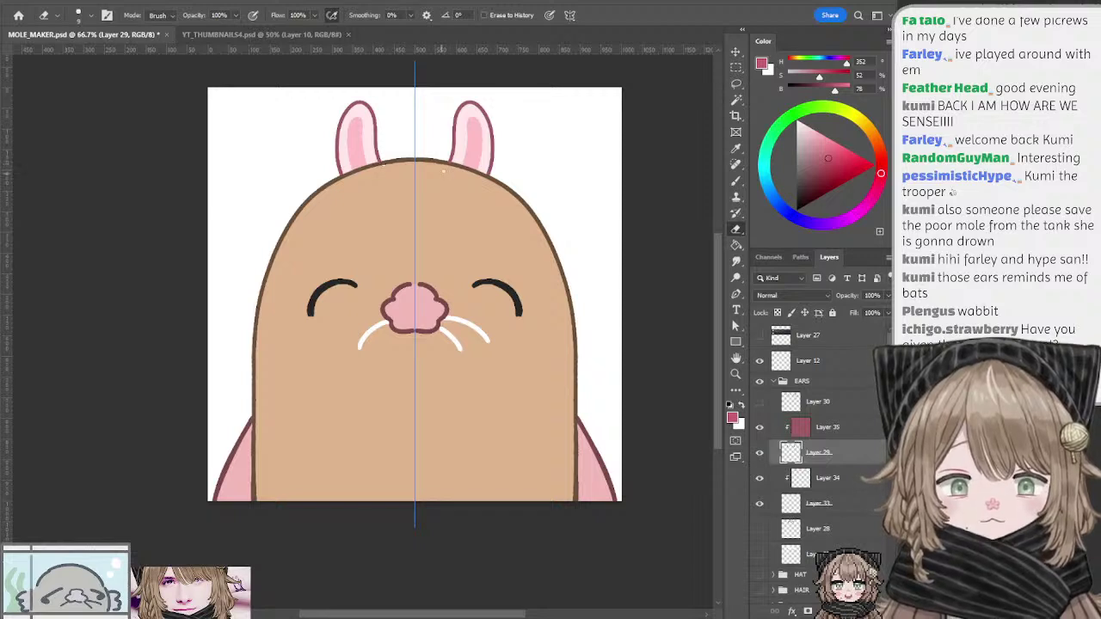
{"action": "key", "text": "l"}
{"action": "left_click_drag", "start_coordinate": [629, 219], "coordinate": [626, 233]}
{"action": "left_click", "coordinate": [812, 429], "text": "shift"}
{"action": "key", "text": "ctrl+e"}
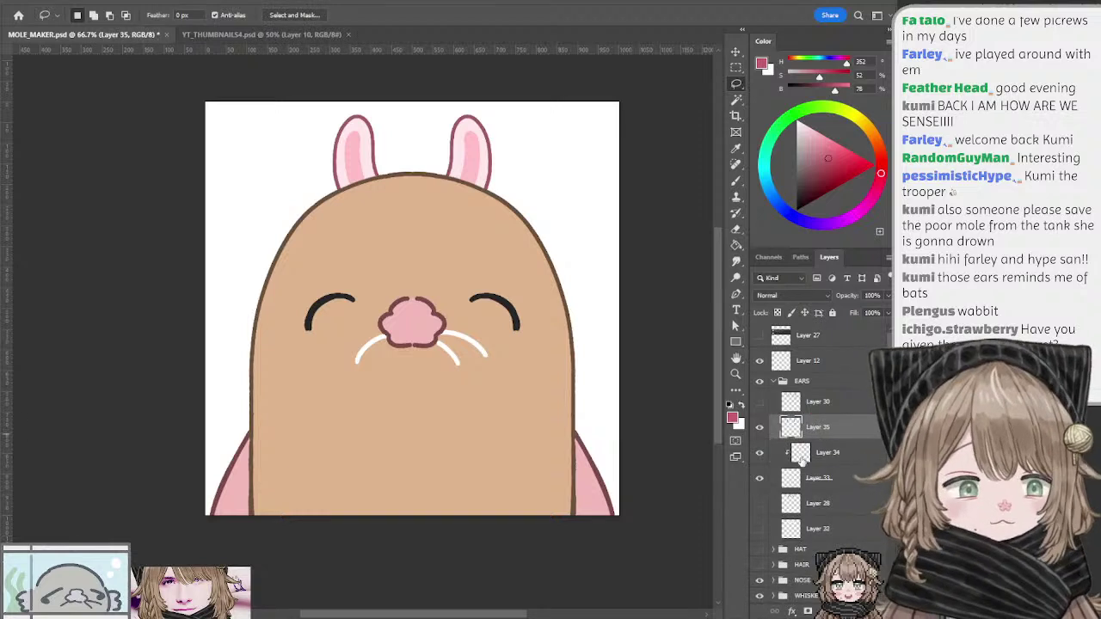
Step: Merge the clipped inner-ear stripe layer with the rounded ears' pink fill
{"action": "left_click", "coordinate": [803, 456]}
{"action": "left_click", "coordinate": [798, 479], "text": "shift"}
{"action": "key", "text": "ctrl+e"}
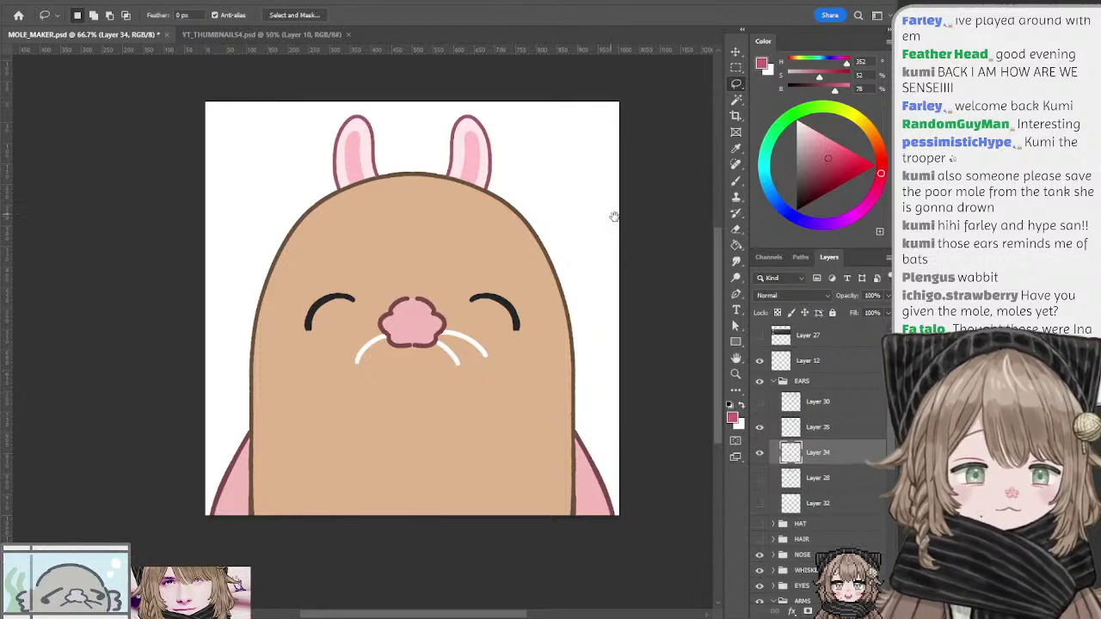
{"action": "left_click_drag", "start_coordinate": [613, 216], "coordinate": [646, 223]}
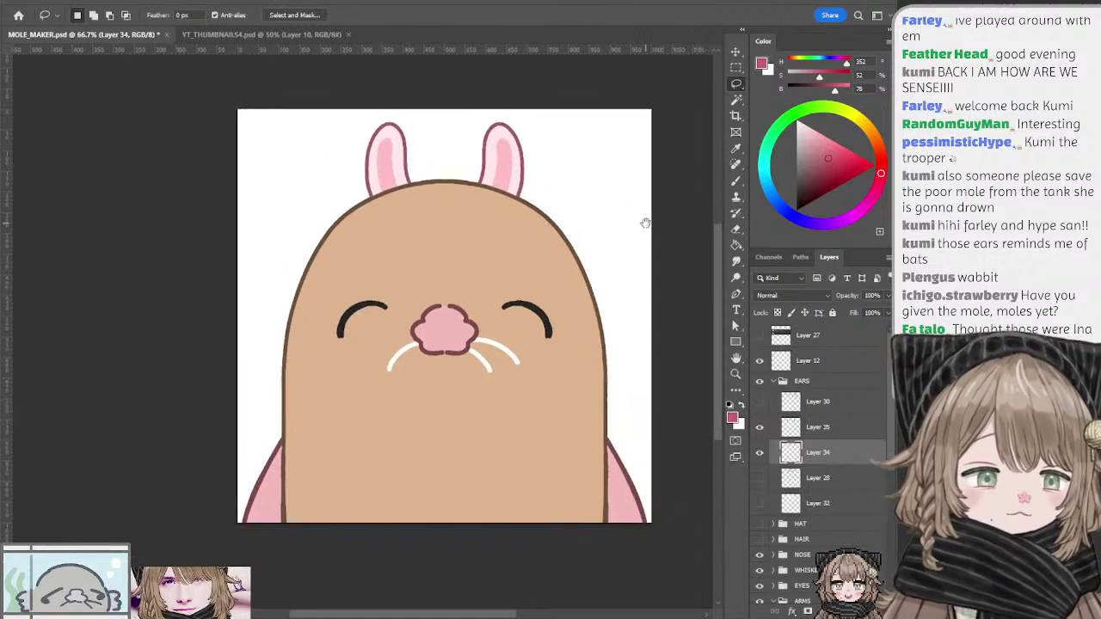
Step: Check the two merged rounded-ear layers by toggling them, hide both, and show the floppy bunny ears' line art
{"action": "left_click", "coordinate": [760, 454]}
{"action": "left_click", "coordinate": [759, 454]}
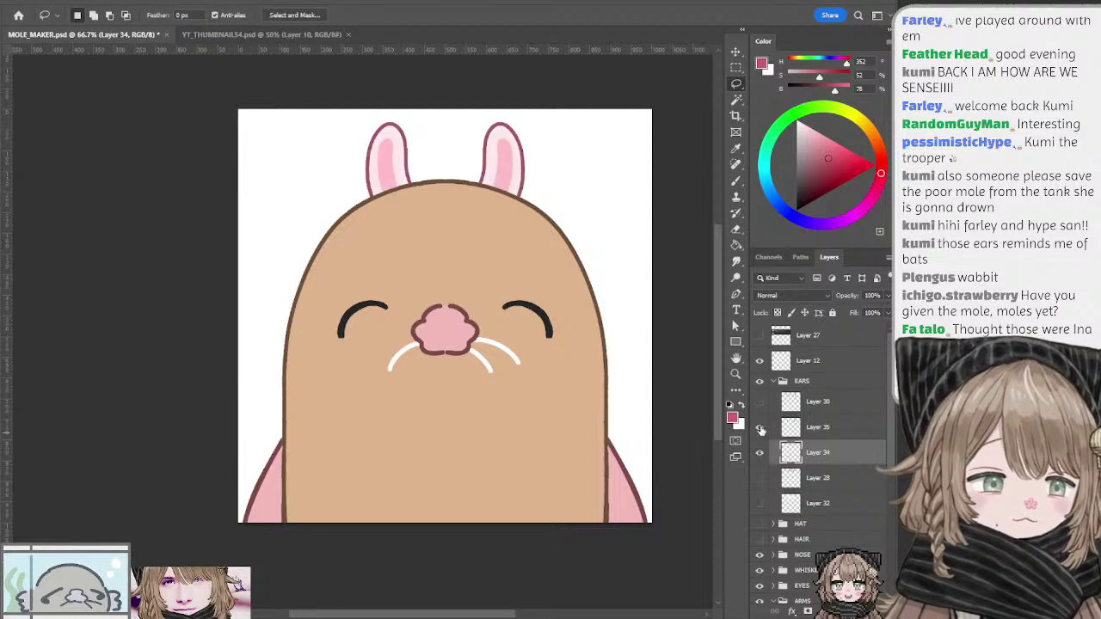
{"action": "left_click", "coordinate": [759, 454]}
{"action": "left_click", "coordinate": [759, 454]}
{"action": "left_click", "coordinate": [759, 427]}
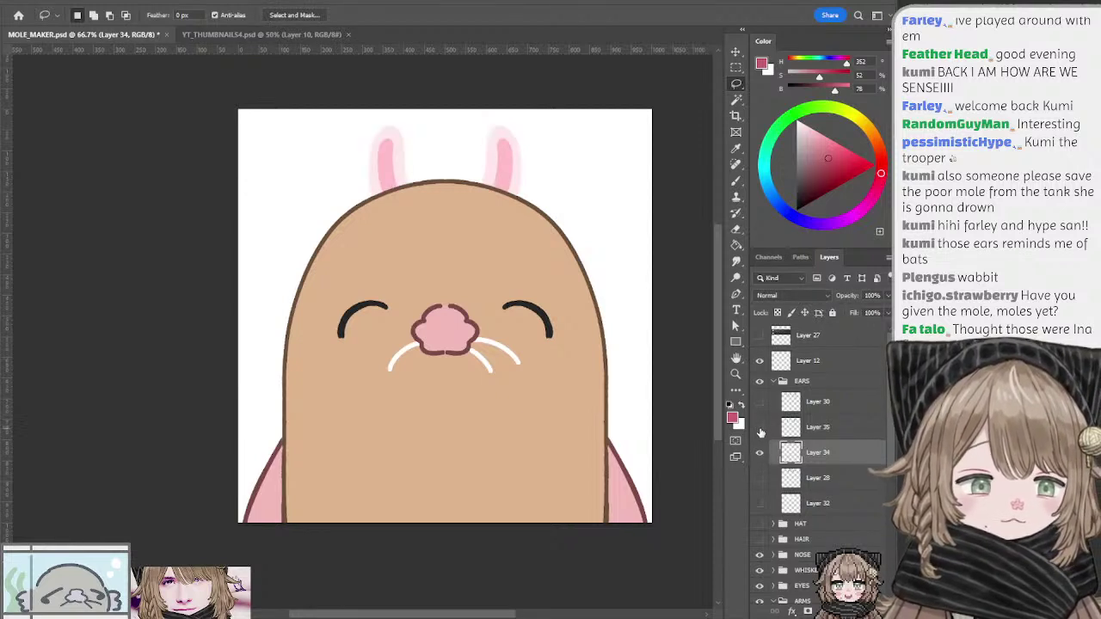
{"action": "left_click", "coordinate": [759, 427]}
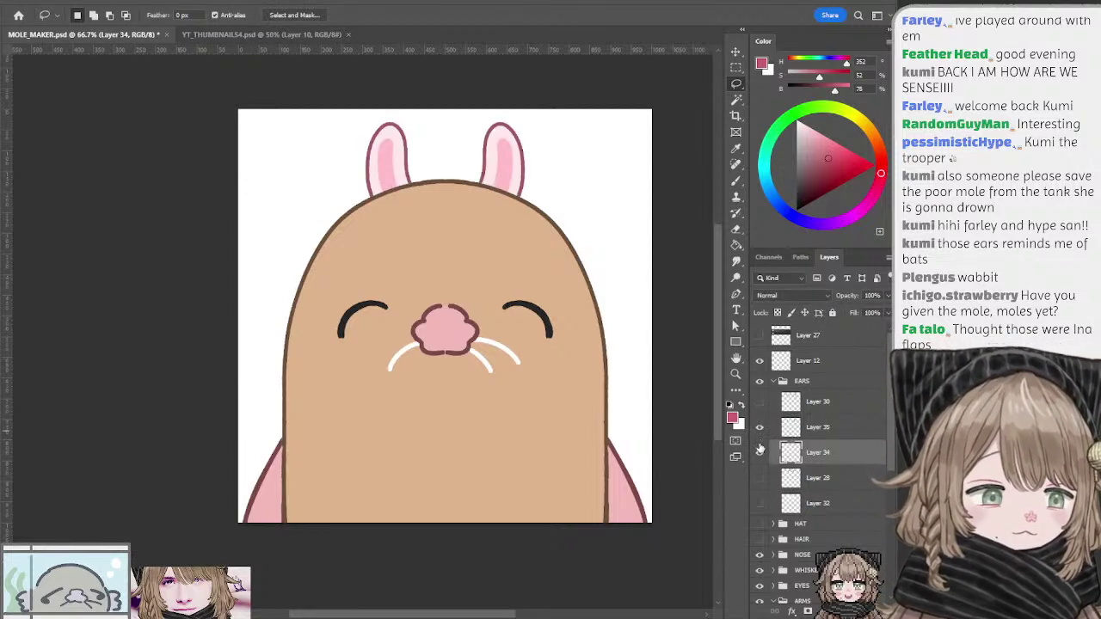
{"action": "left_click", "coordinate": [759, 440]}
{"action": "left_click", "coordinate": [759, 401]}
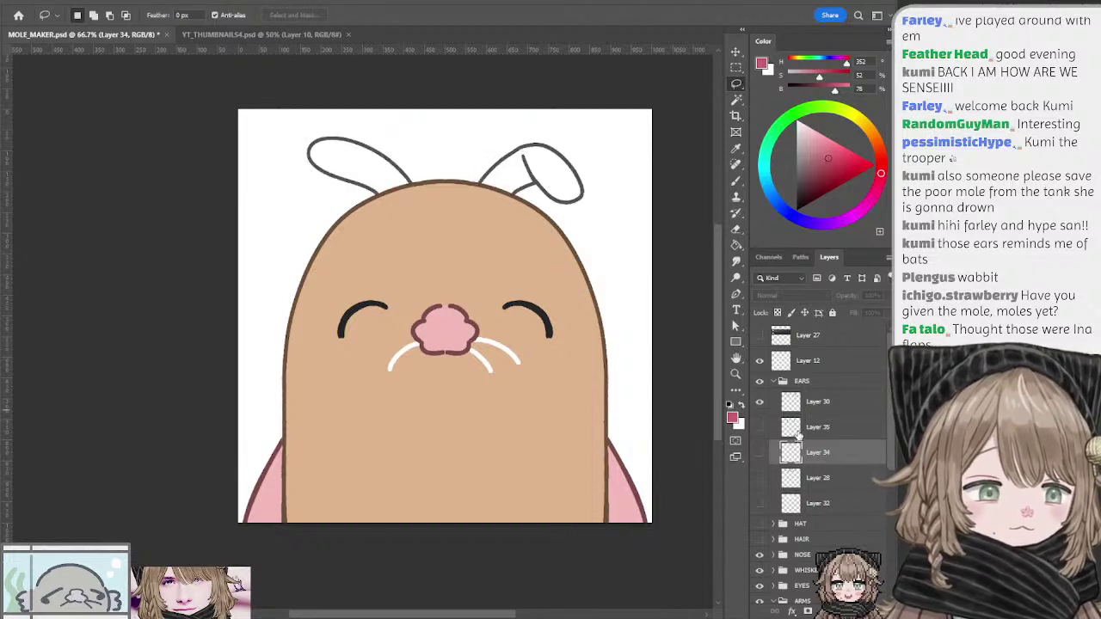
Step: Add a new layer below the bunny ears' line art and select the insides of both ears with the Magic Wand
{"action": "left_click", "coordinate": [798, 430]}
{"action": "key", "text": "ctrl+shift+alt+n"}
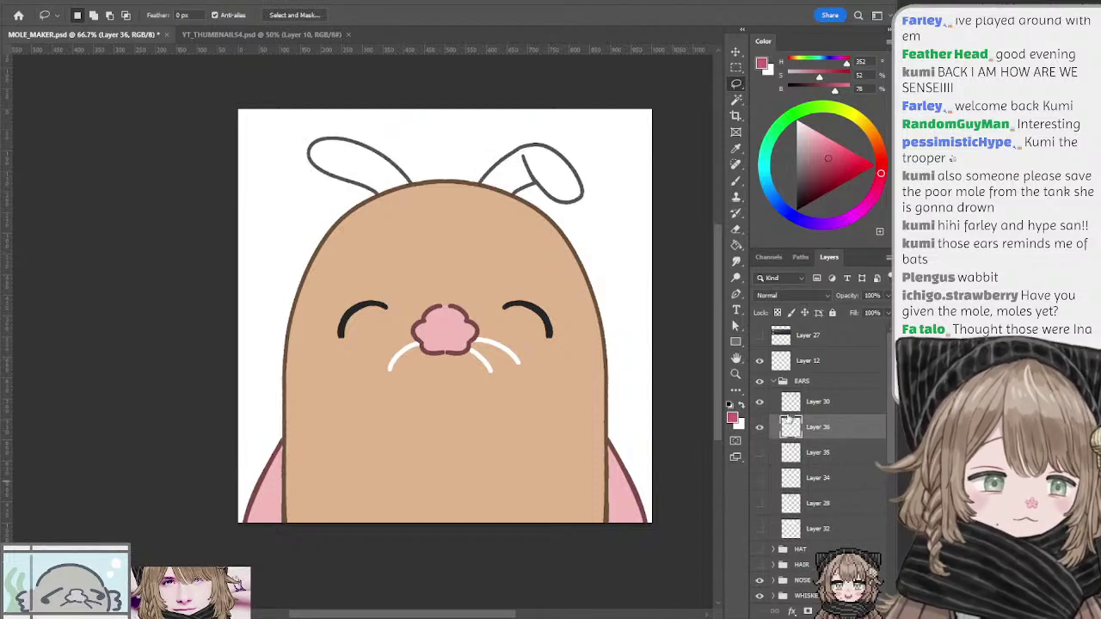
{"action": "left_click", "coordinate": [736, 100]}
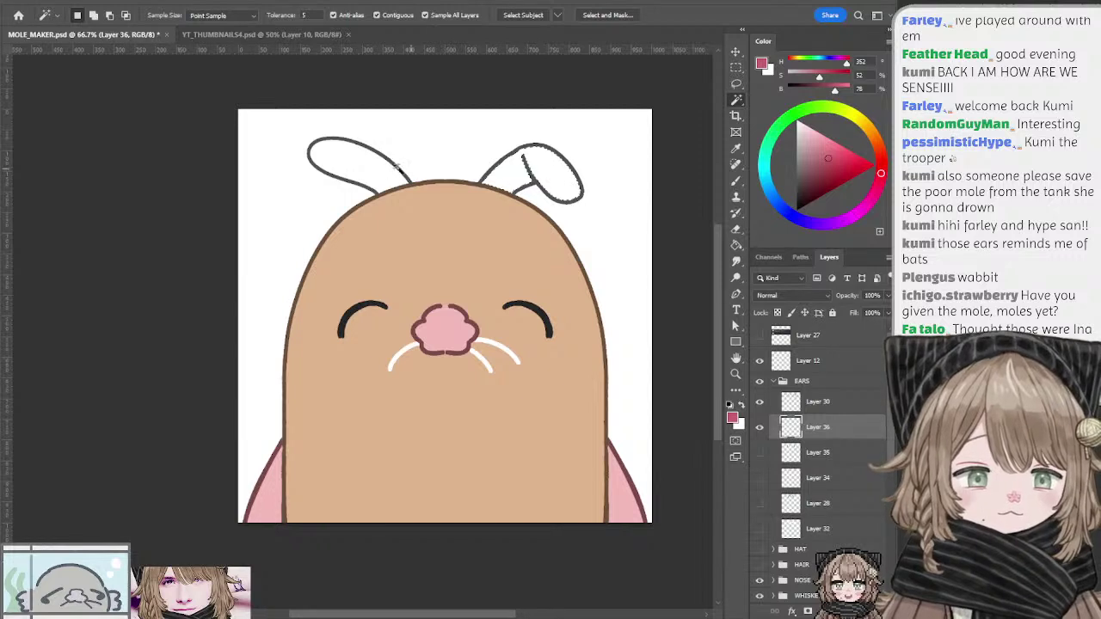
{"action": "left_click", "coordinate": [376, 172]}
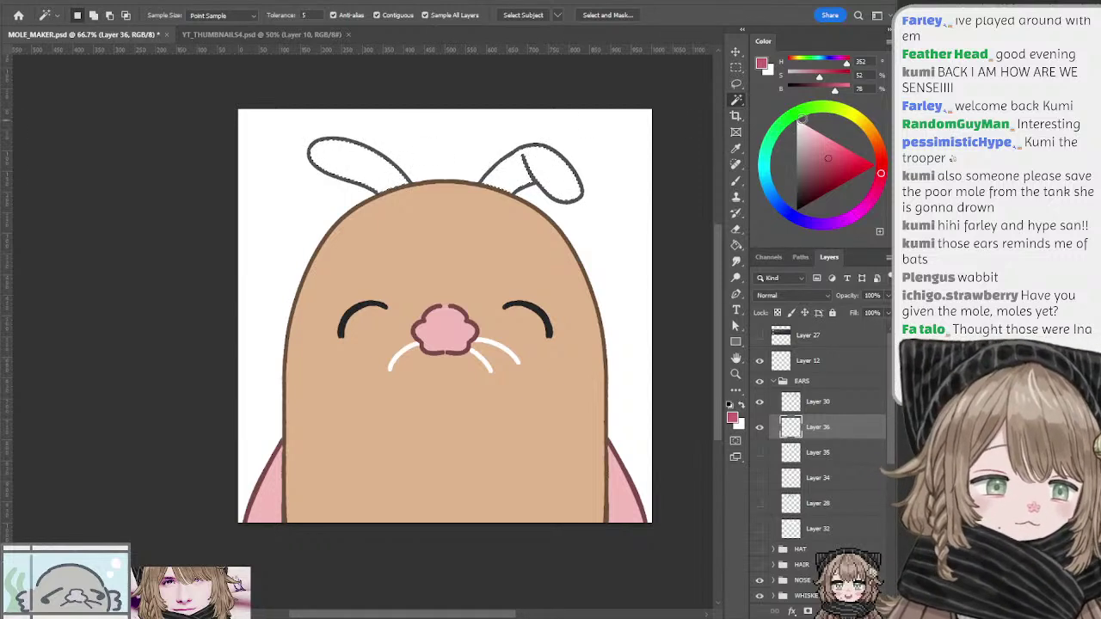
Step: Fill the selected bunny ears with a warm cream (H 36, S 6, B 100) and deselect
{"action": "left_click", "coordinate": [802, 120]}
{"action": "left_click", "coordinate": [871, 136]}
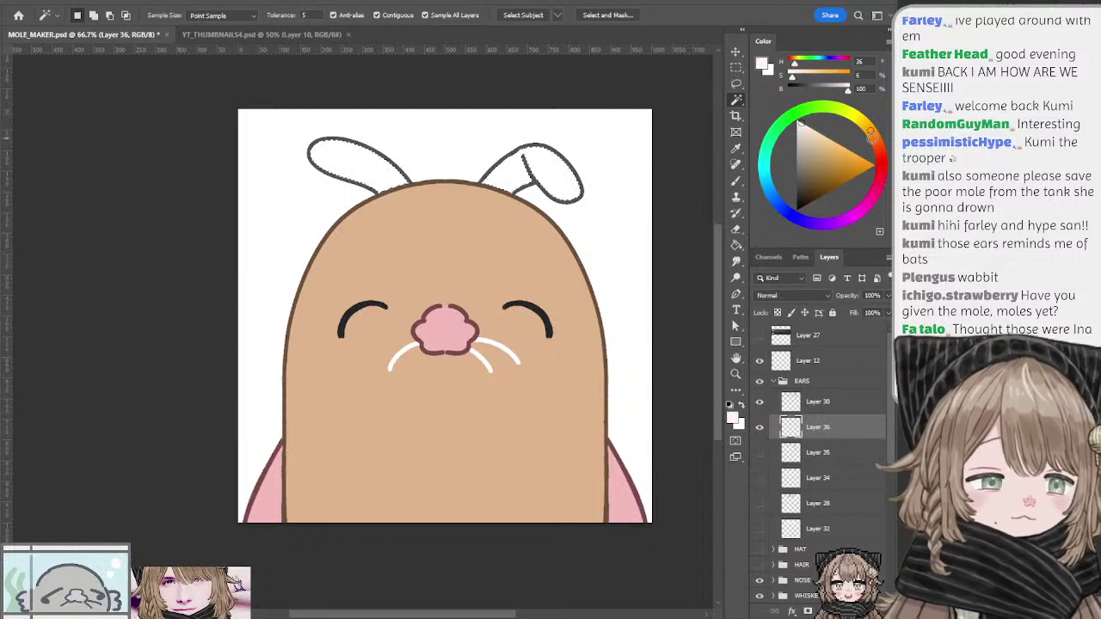
{"action": "key", "text": "alt+BackSpace"}
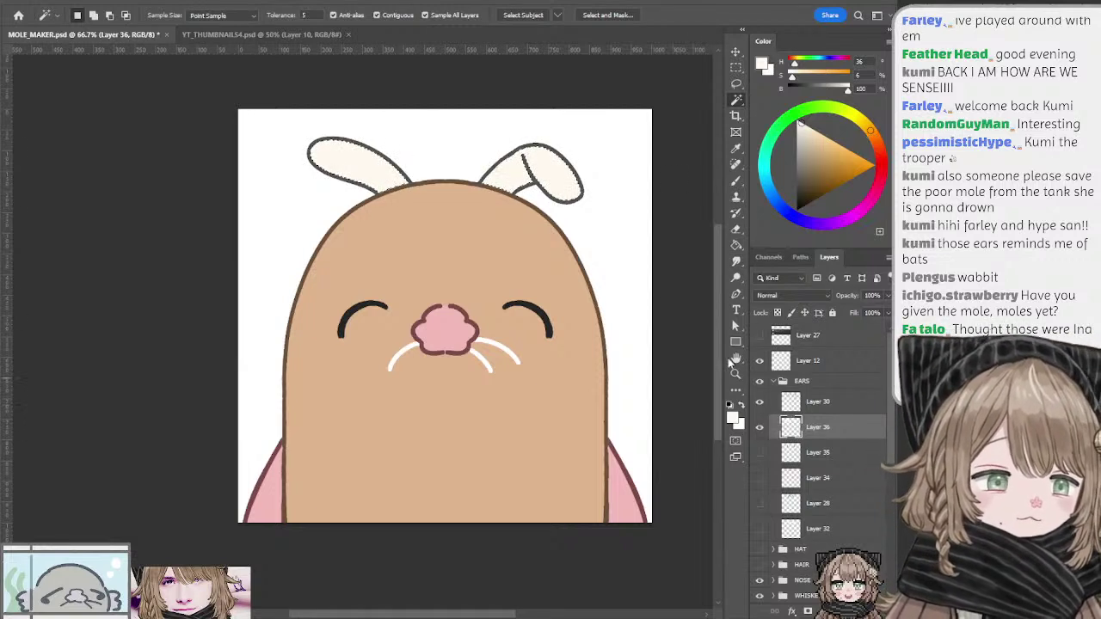
{"action": "key", "text": "l"}
{"action": "key", "text": "ctrl+d"}
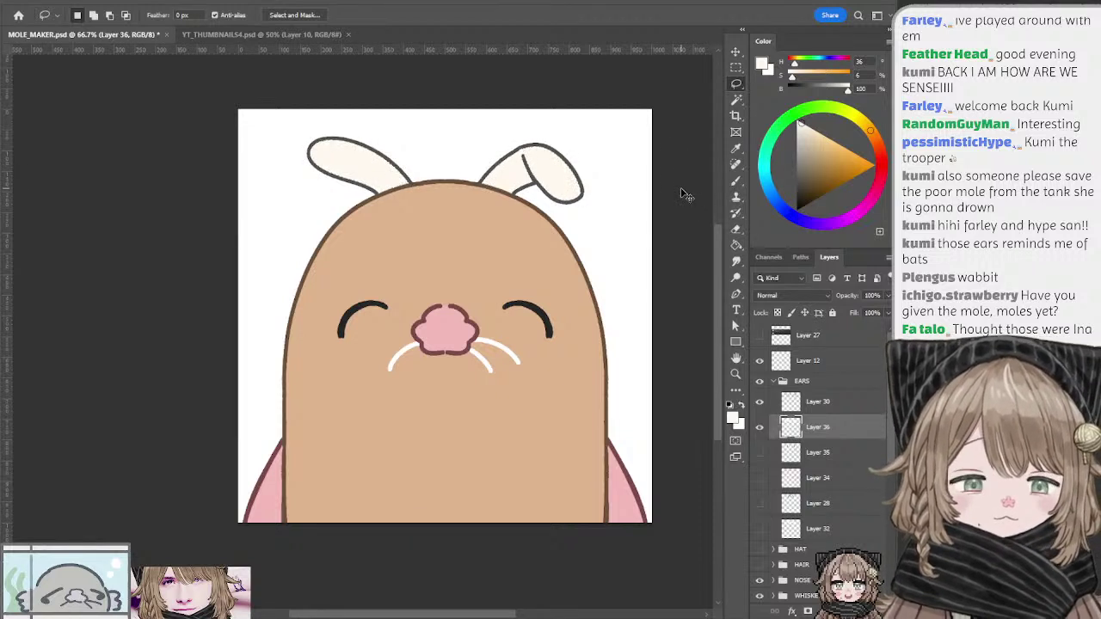
Step: Pick a peachy pink (H 13, S 27, B 100) and paint mirrored inner-ear stripes at the base of the bunny ears
{"action": "key", "text": "b"}
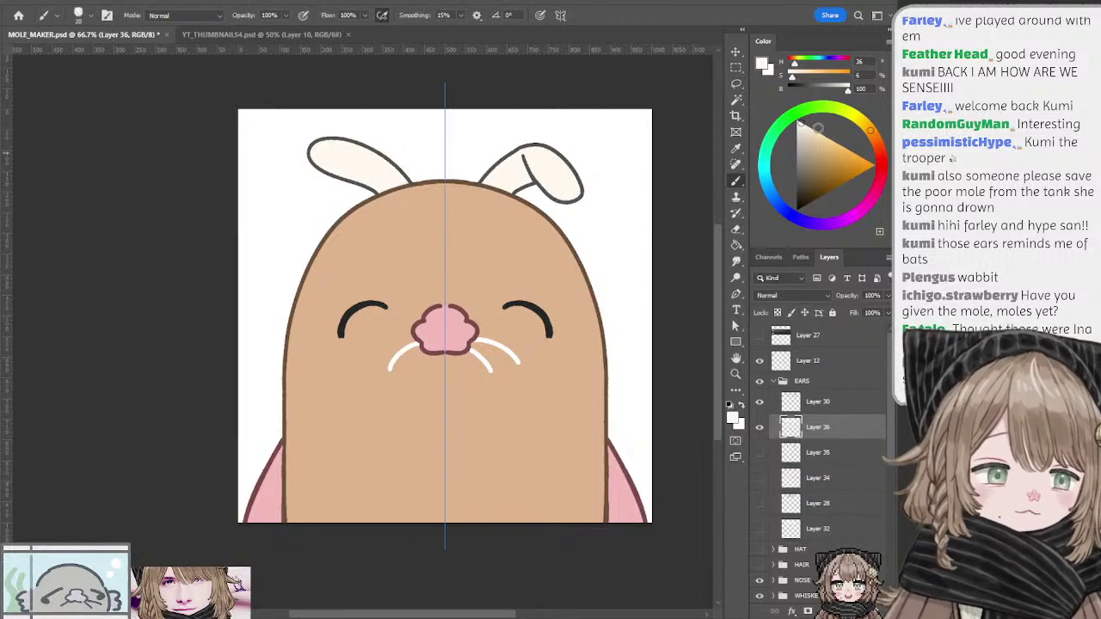
{"action": "left_click_drag", "start_coordinate": [818, 129], "coordinate": [879, 151]}
{"action": "left_click", "coordinate": [874, 137]}
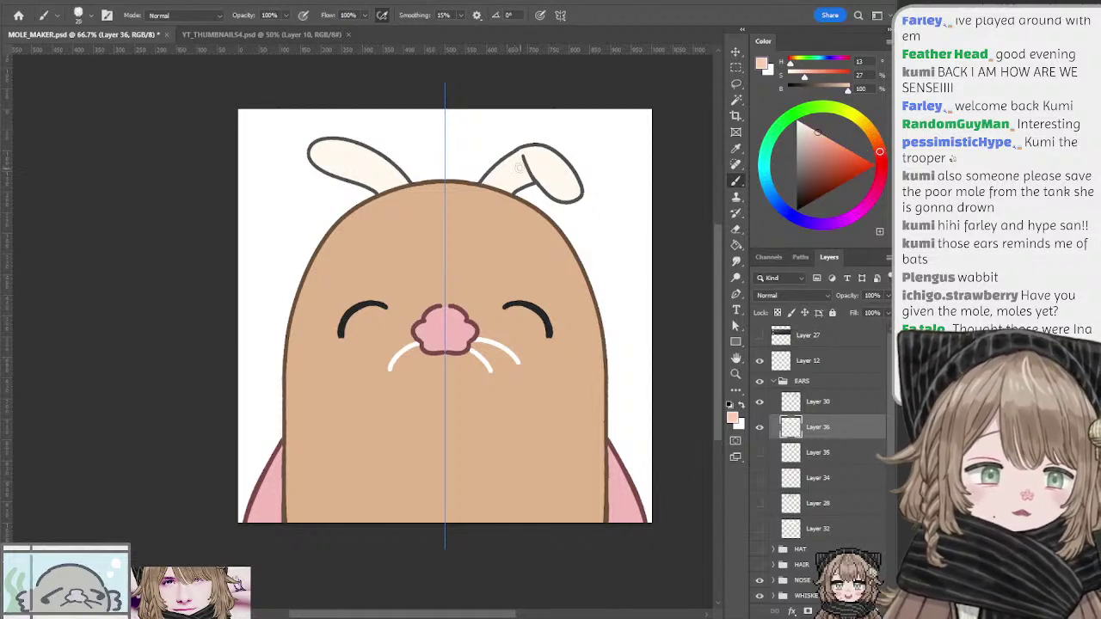
{"action": "mouse_move", "coordinate": [521, 163]}
{"action": "left_mouse_down"}
{"action": "mouse_move", "coordinate": [490, 196]}
{"action": "mouse_move", "coordinate": [521, 173]}
{"action": "left_mouse_up"}
{"action": "key", "text": "ctrl+z"}
{"action": "key", "text": "bracketleft"}
{"action": "key", "text": "ctrl+z"}
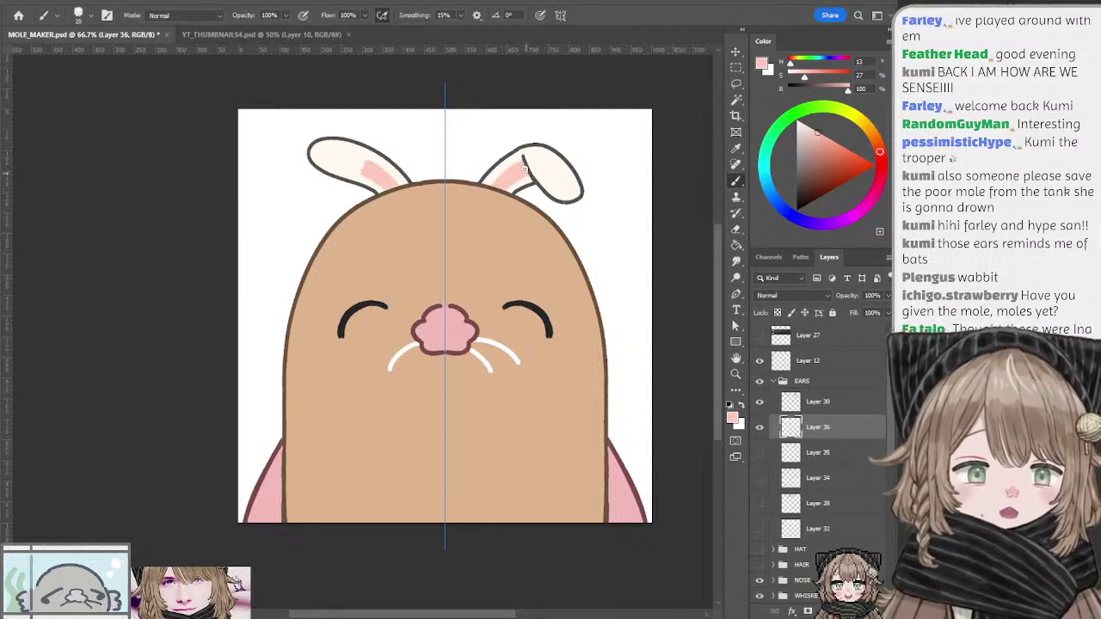
Step: Turn off brush symmetry and extend the pink stripe along the unfolded bunny ear, undoing unwanted strokes
{"action": "left_click", "coordinate": [560, 14]}
{"action": "mouse_move", "coordinate": [344, 154]}
{"action": "left_mouse_down"}
{"action": "mouse_move", "coordinate": [373, 177]}
{"action": "mouse_move", "coordinate": [337, 153]}
{"action": "mouse_move", "coordinate": [348, 154]}
{"action": "mouse_move", "coordinate": [367, 166]}
{"action": "mouse_move", "coordinate": [339, 162]}
{"action": "left_mouse_up"}
{"action": "key", "text": "ctrl+z"}
{"action": "key", "text": "ctrl+z"}
{"action": "key", "text": "ctrl+z"}
{"action": "key", "text": "ctrl+z"}
{"action": "key", "text": "ctrl+z"}
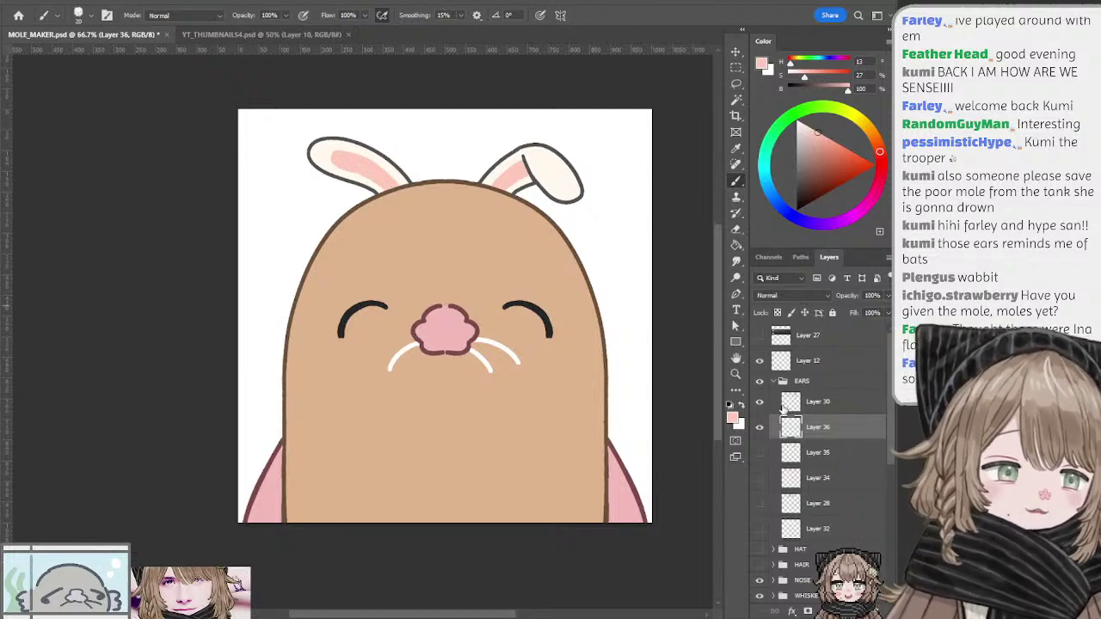
Step: Collapse the EARS group and, in the NOSE group, merge the clipped colour layer with the pink nose's line art
{"action": "key", "text": "i"}
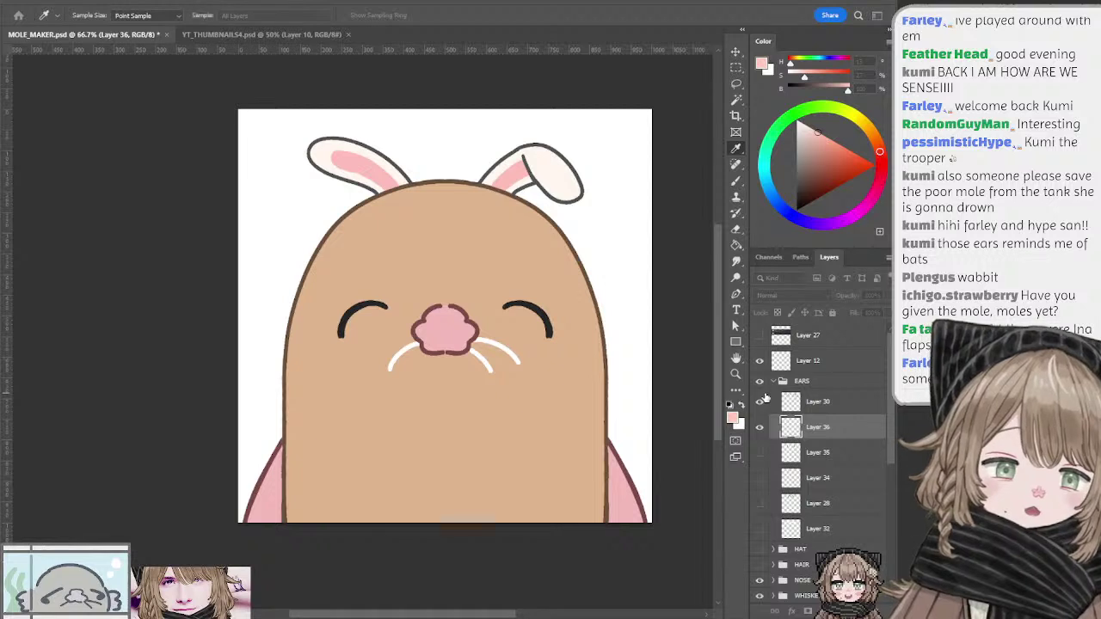
{"action": "key", "text": "l"}
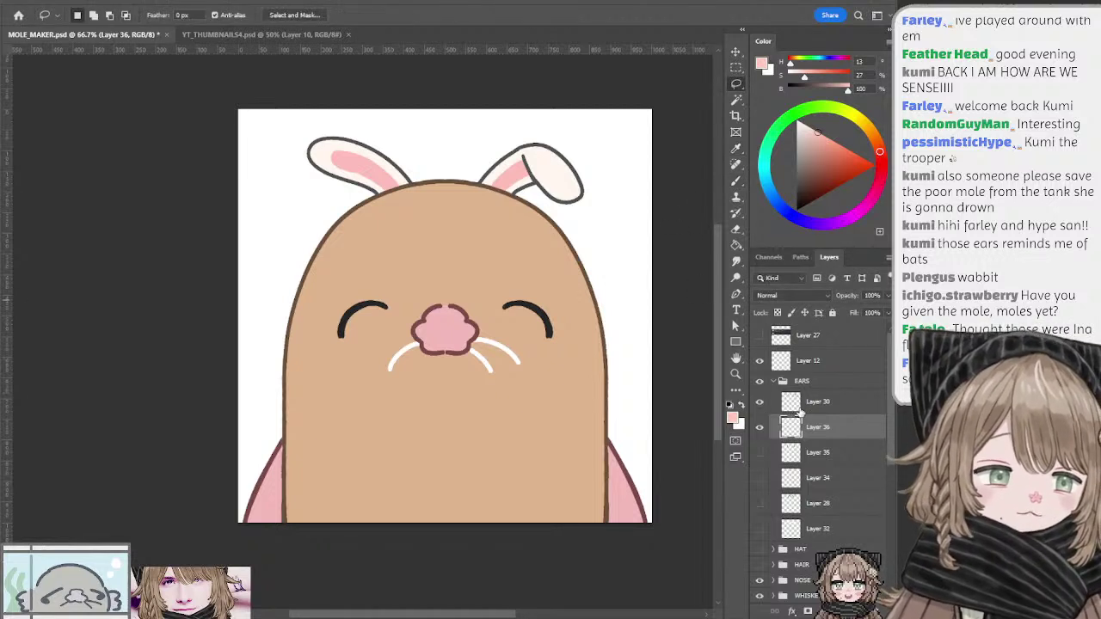
{"action": "left_click", "coordinate": [787, 383]}
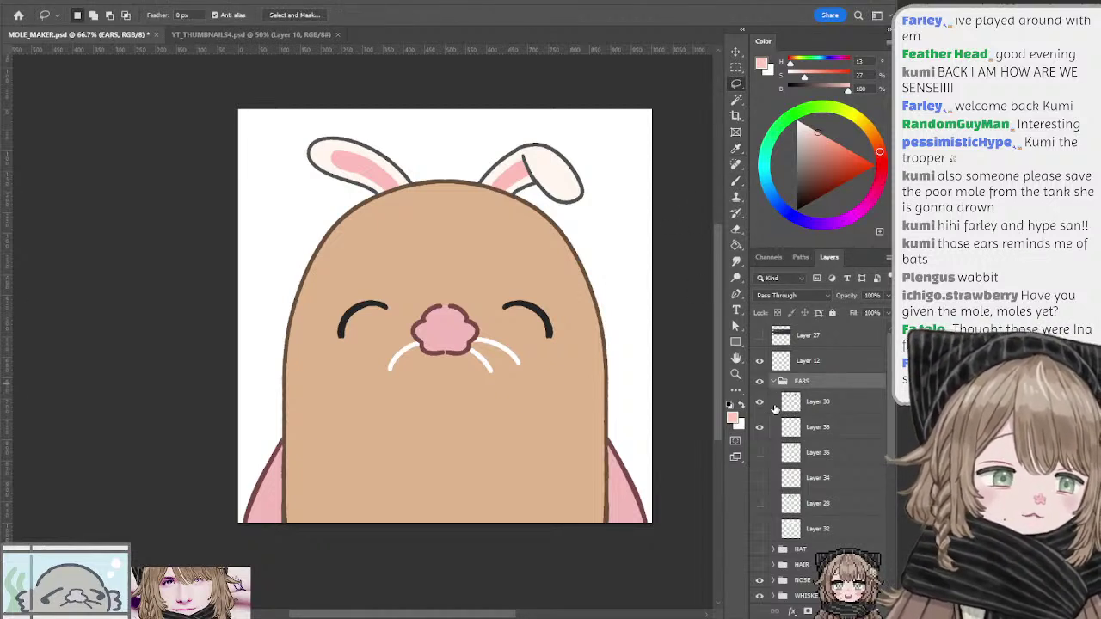
{"action": "left_click", "coordinate": [773, 380]}
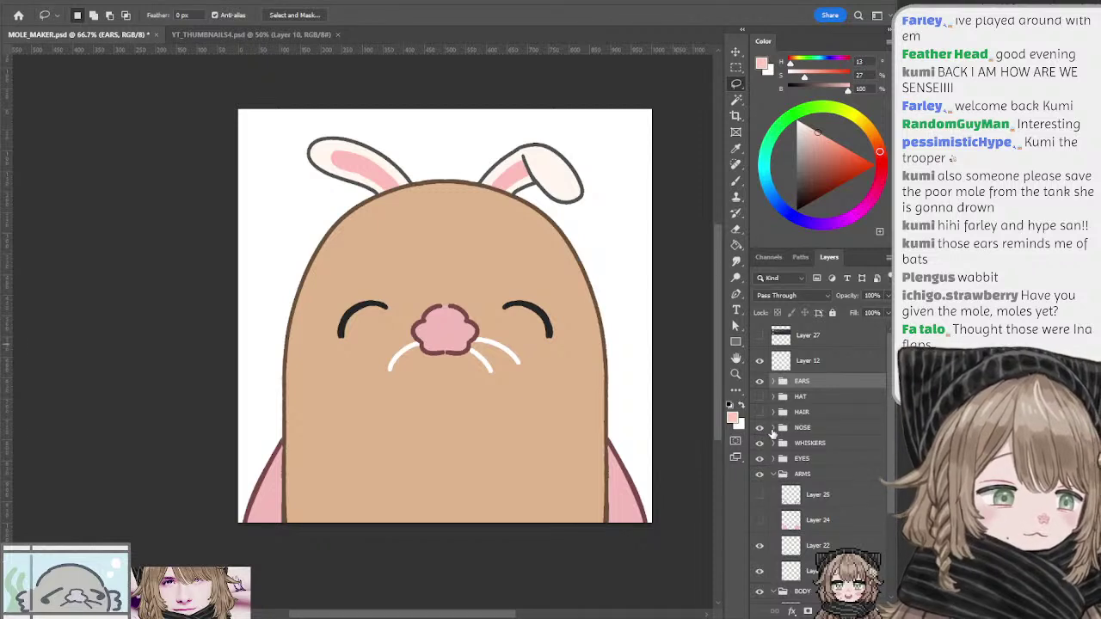
{"action": "left_click", "coordinate": [773, 427]}
{"action": "scroll", "coordinate": [817, 435], "scroll_direction": "down", "scroll_amount": 1}
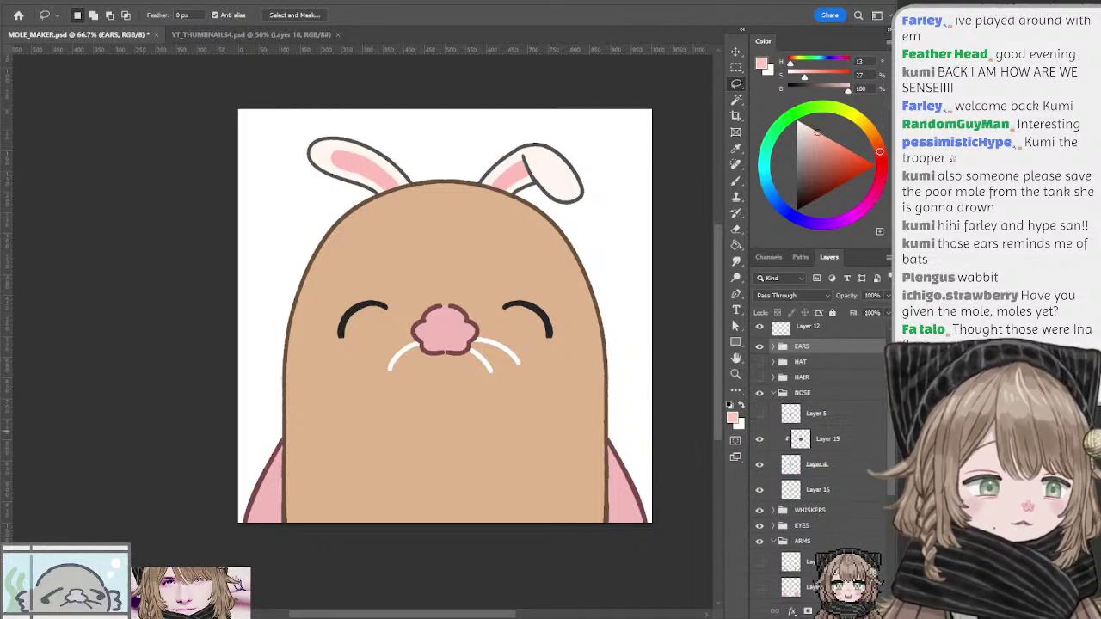
{"action": "left_click", "coordinate": [814, 447]}
{"action": "left_click", "coordinate": [813, 466], "text": "shift"}
{"action": "key", "text": "ctrl+e"}
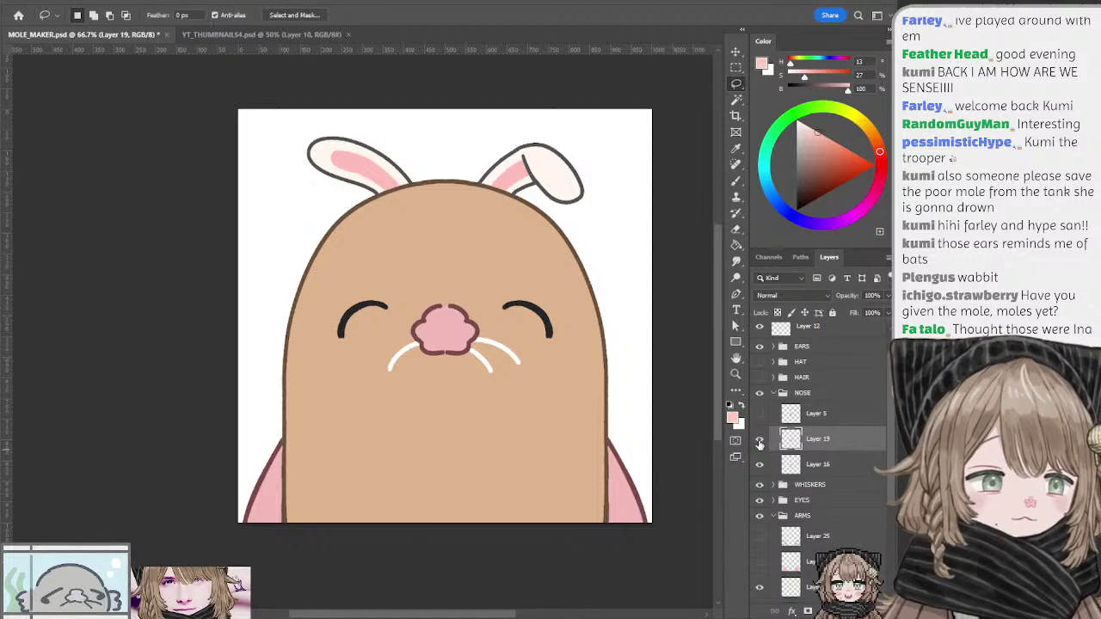
Step: Compare the nose layers, hide the rounded pink nose's outline and fill, and show the star-shaped nose outline
{"action": "left_click", "coordinate": [759, 440]}
{"action": "left_click", "coordinate": [760, 442]}
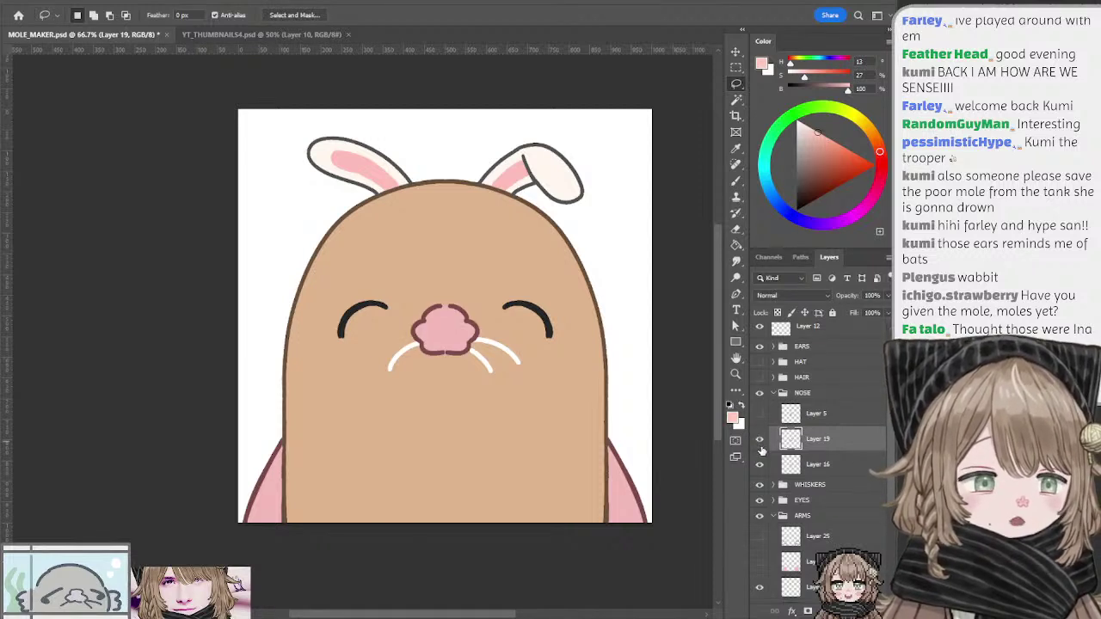
{"action": "left_click", "coordinate": [759, 416]}
{"action": "left_click", "coordinate": [760, 442]}
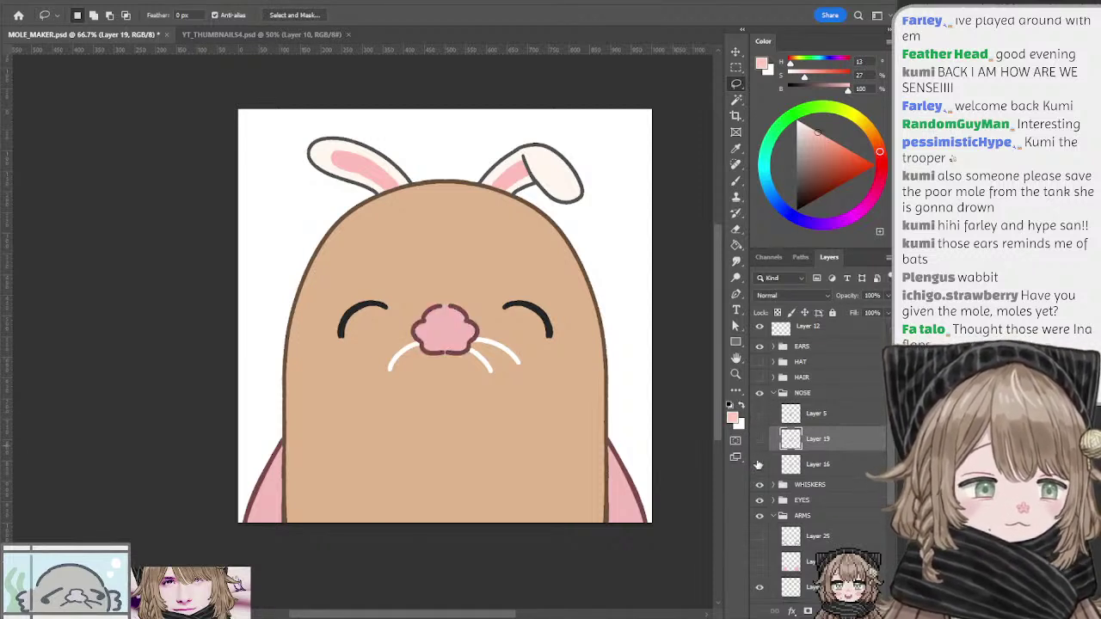
{"action": "left_click", "coordinate": [759, 464]}
{"action": "left_click", "coordinate": [759, 416]}
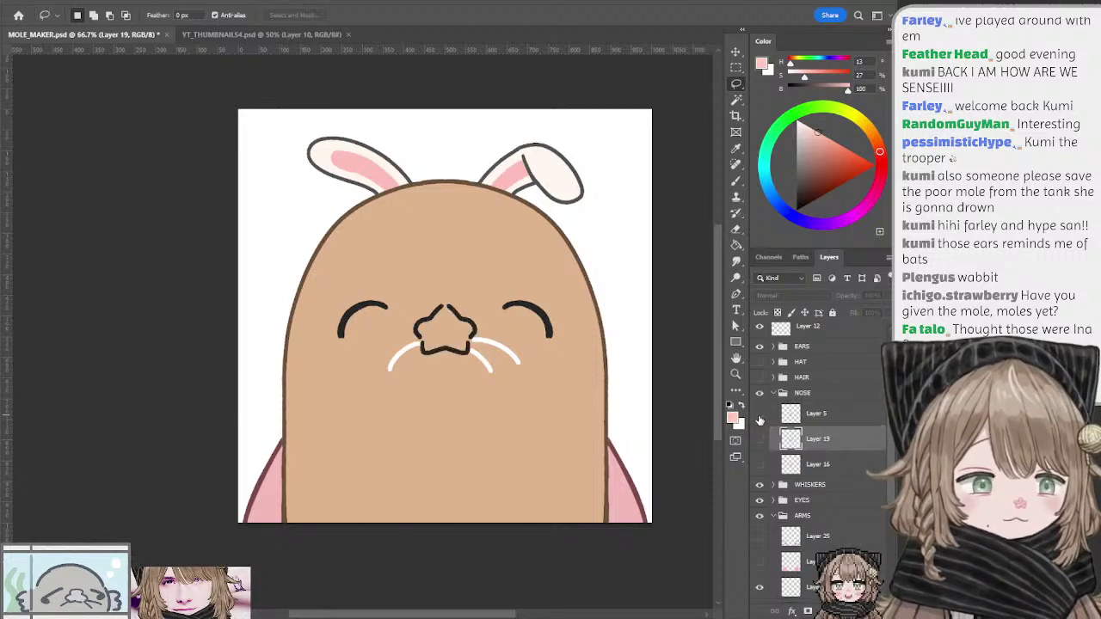
{"action": "left_click", "coordinate": [759, 417]}
{"action": "left_click", "coordinate": [759, 439]}
{"action": "left_click", "coordinate": [759, 465]}
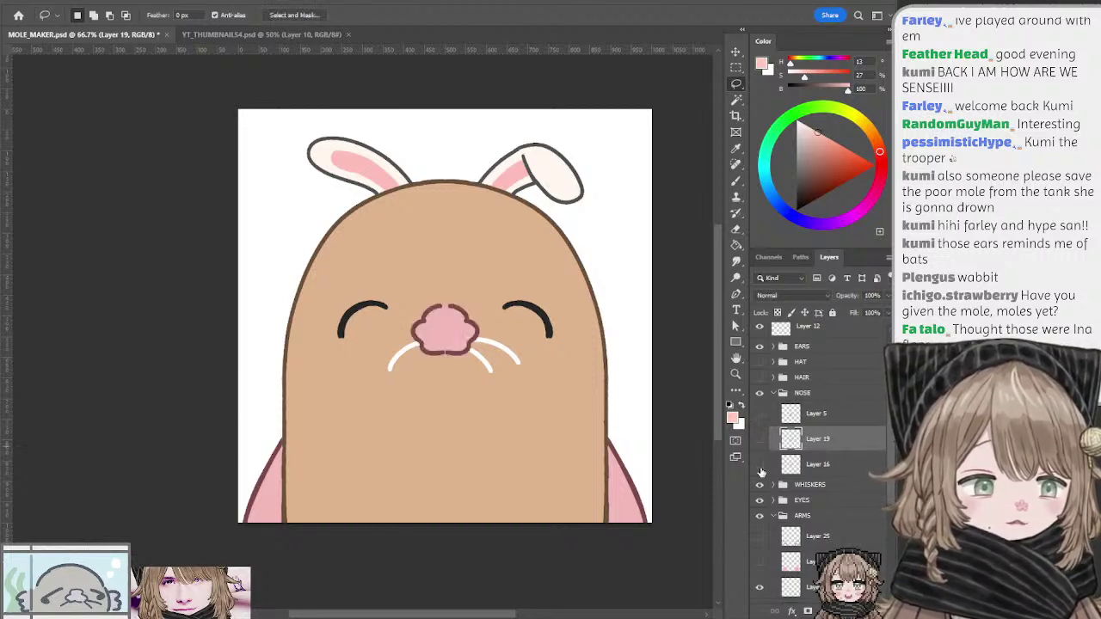
{"action": "left_click", "coordinate": [759, 464]}
{"action": "left_click", "coordinate": [759, 439]}
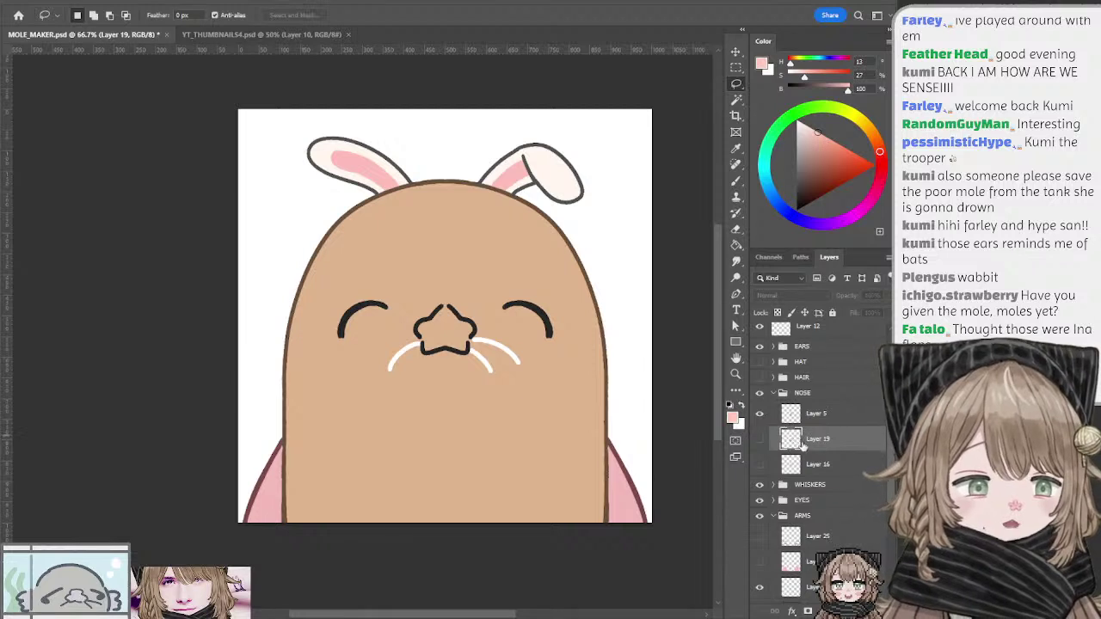
Step: Add a layer below the star nose's outline and sample the rounded nose's pink fill (H 0, S 23, B 95), leaving that fill hidden
{"action": "key", "text": "ctrl+shift+alt+n"}
{"action": "key", "text": "b"}
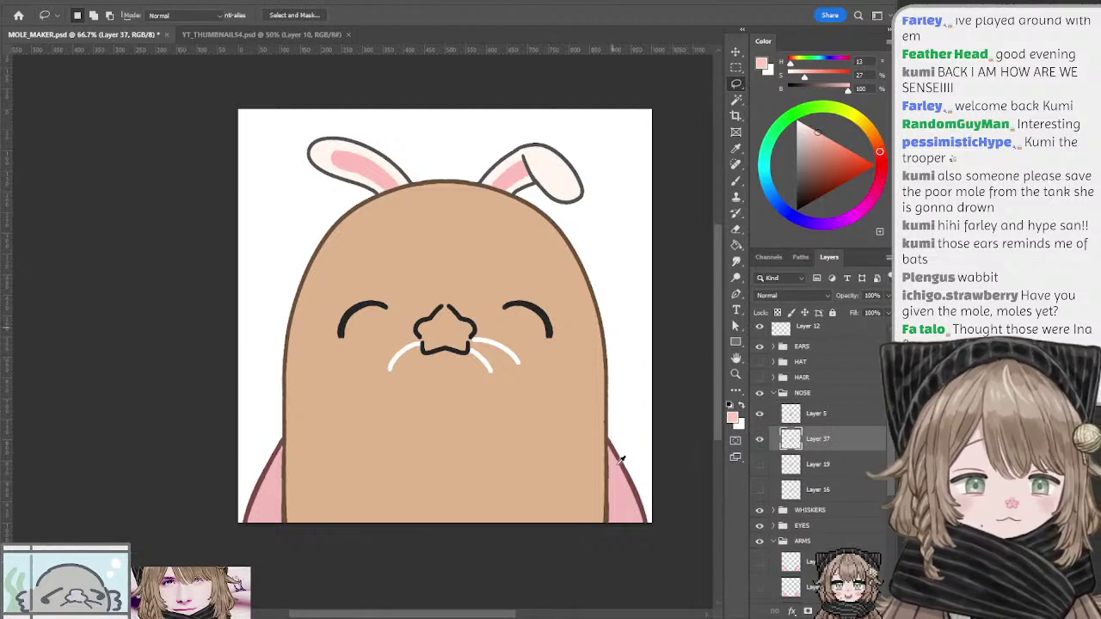
{"action": "left_click", "coordinate": [758, 465]}
{"action": "left_click", "coordinate": [758, 465]}
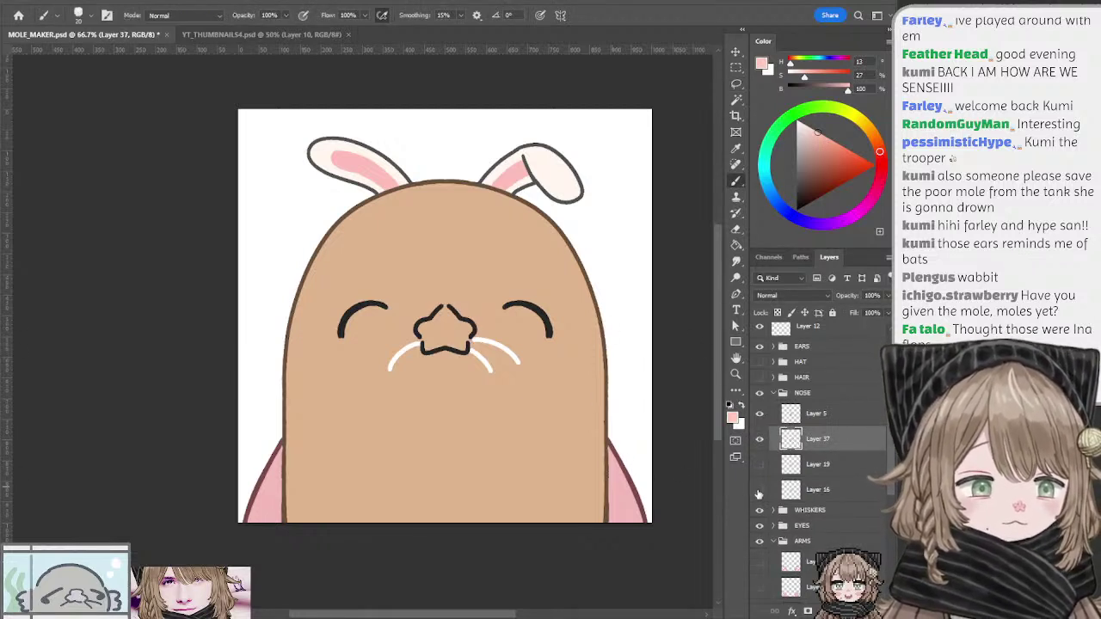
{"action": "left_click", "coordinate": [759, 490]}
{"action": "left_click", "coordinate": [783, 494]}
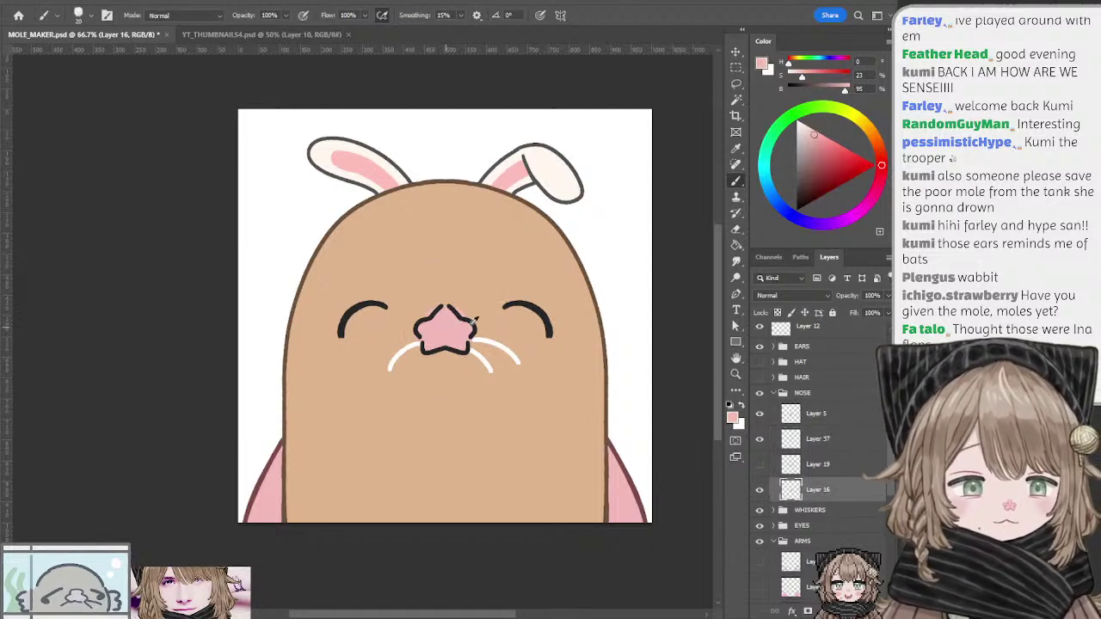
{"action": "left_click", "coordinate": [760, 489]}
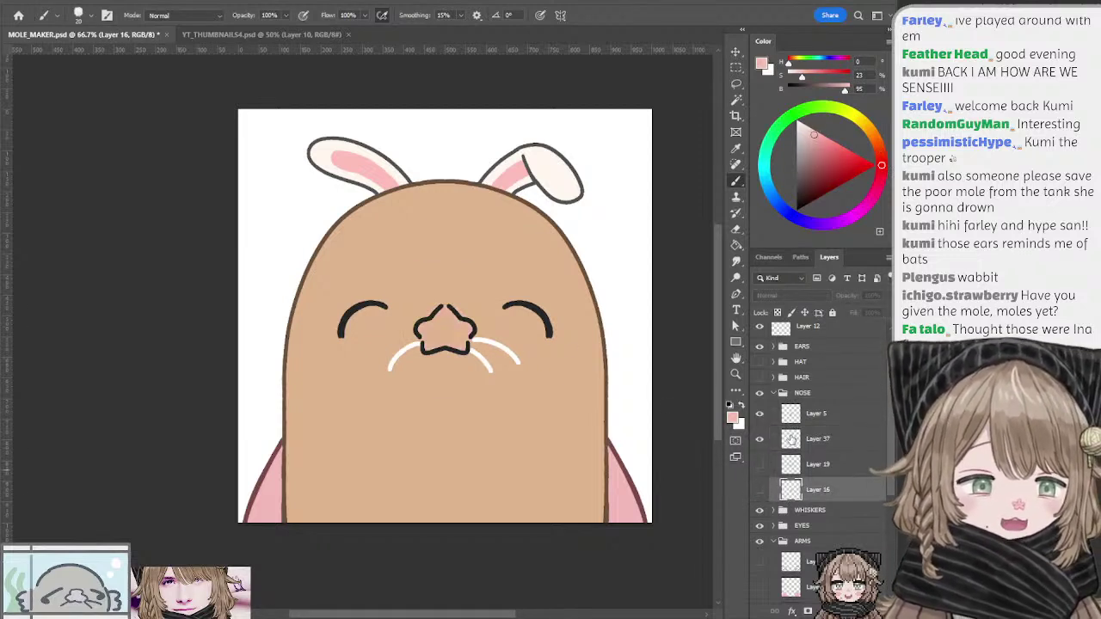
Step: Paint the star nose's interior pink on the layer below its outline
{"action": "left_click", "coordinate": [780, 438]}
{"action": "left_click", "coordinate": [759, 440]}
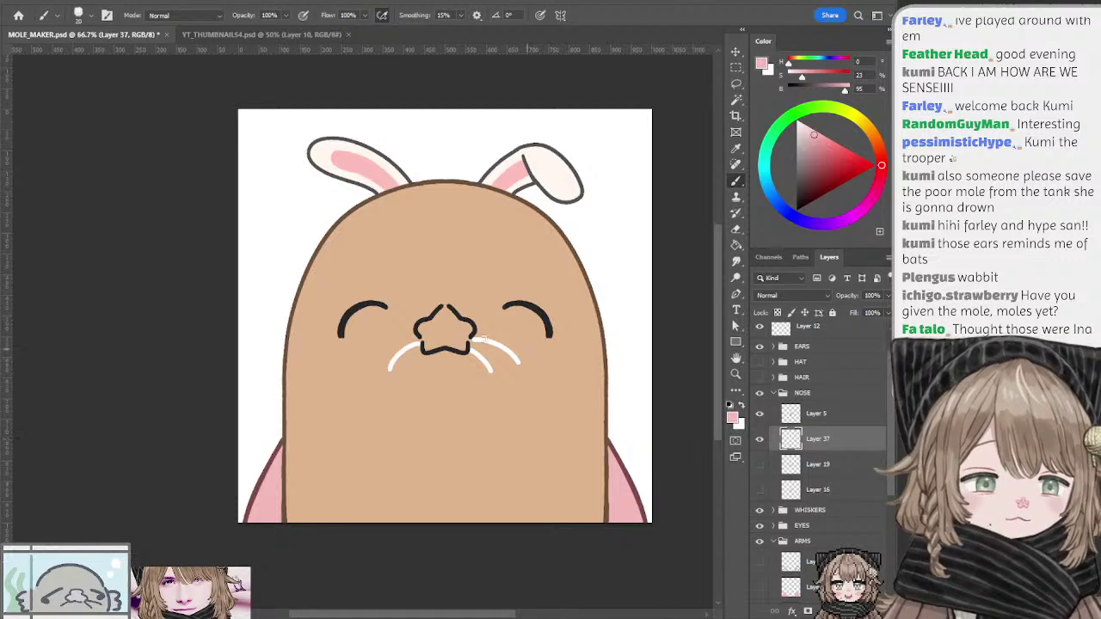
{"action": "mouse_move", "coordinate": [442, 325]}
{"action": "left_mouse_down"}
{"action": "mouse_move", "coordinate": [443, 314]}
{"action": "mouse_move", "coordinate": [422, 326]}
{"action": "mouse_move", "coordinate": [426, 343]}
{"action": "mouse_move", "coordinate": [460, 348]}
{"action": "mouse_move", "coordinate": [449, 315]}
{"action": "mouse_move", "coordinate": [452, 336]}
{"action": "mouse_move", "coordinate": [431, 334]}
{"action": "left_mouse_up"}
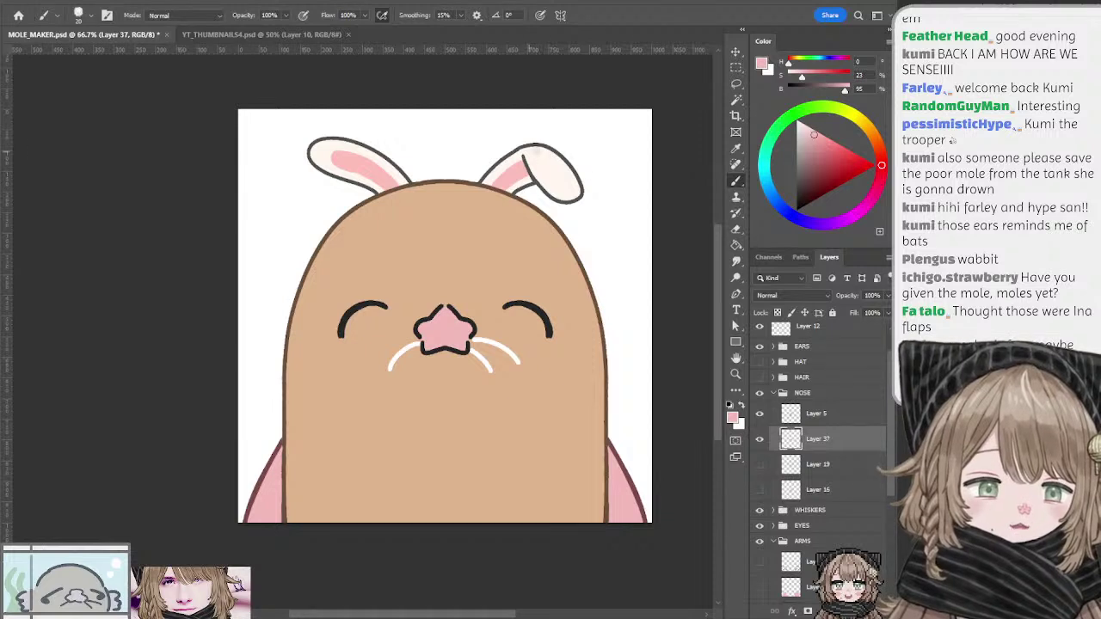
Step: Clip a new layer to the star nose's outline and sample the rounded nose's dark outline colour (H 0, S 39, B 48), leaving that outline hidden
{"action": "left_click", "coordinate": [773, 393]}
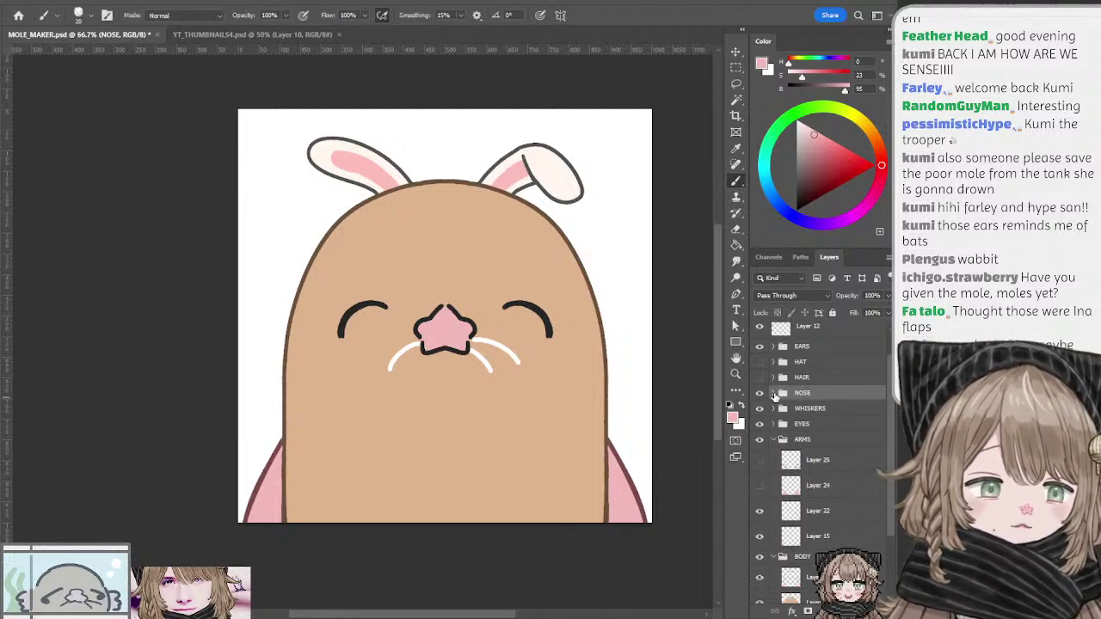
{"action": "left_click", "coordinate": [773, 393]}
{"action": "left_click", "coordinate": [792, 418]}
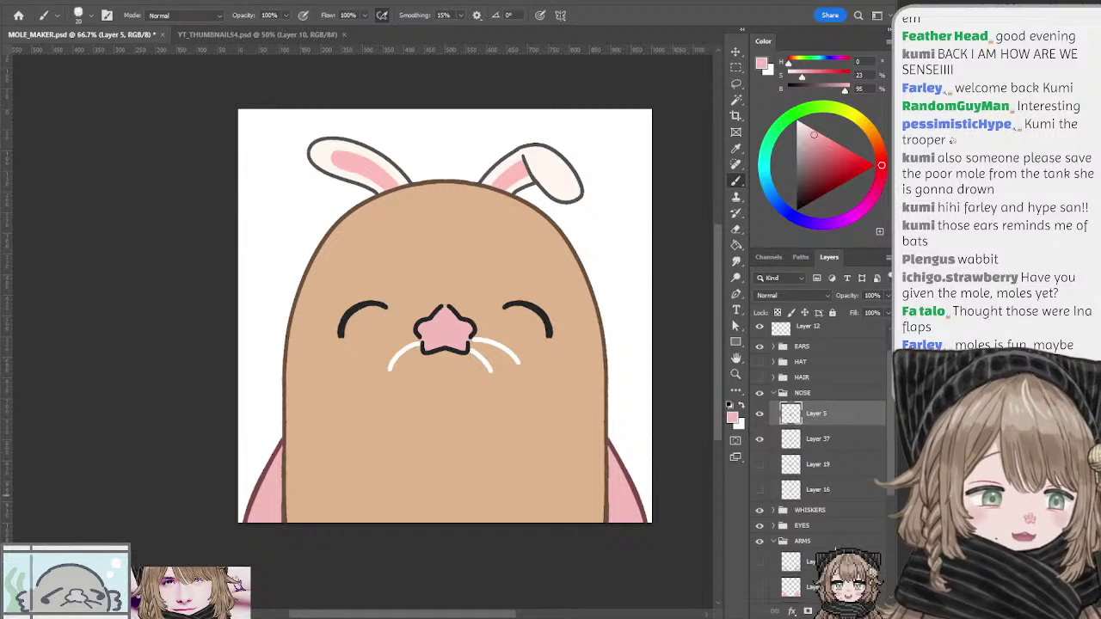
{"action": "key", "text": "ctrl+shift+alt+n"}
{"action": "left_click", "coordinate": [799, 425], "text": "alt"}
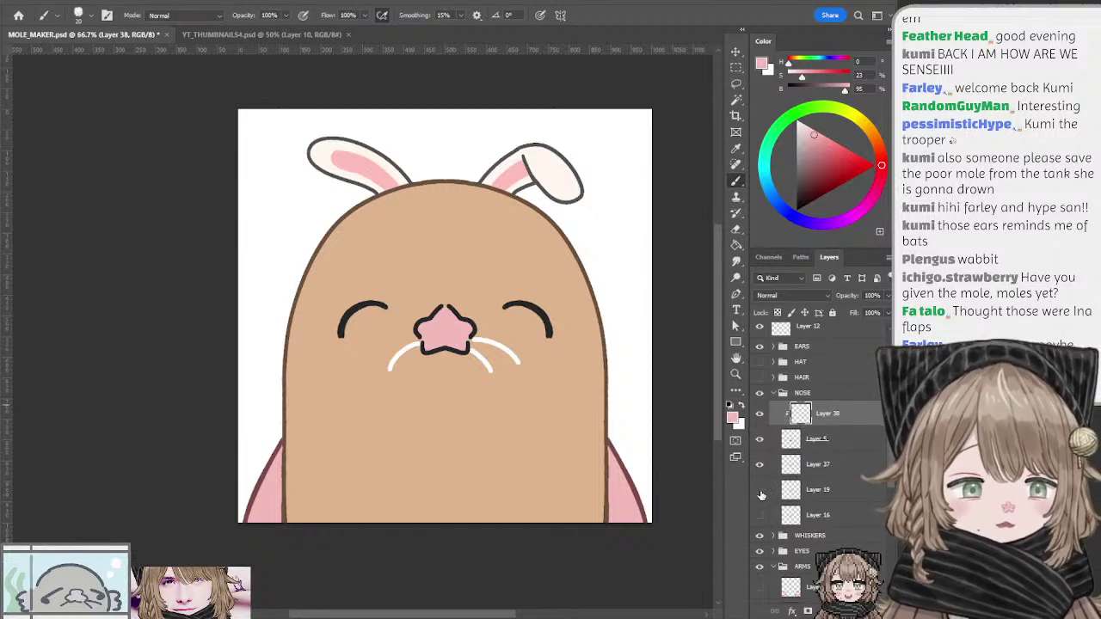
{"action": "left_click", "coordinate": [759, 490]}
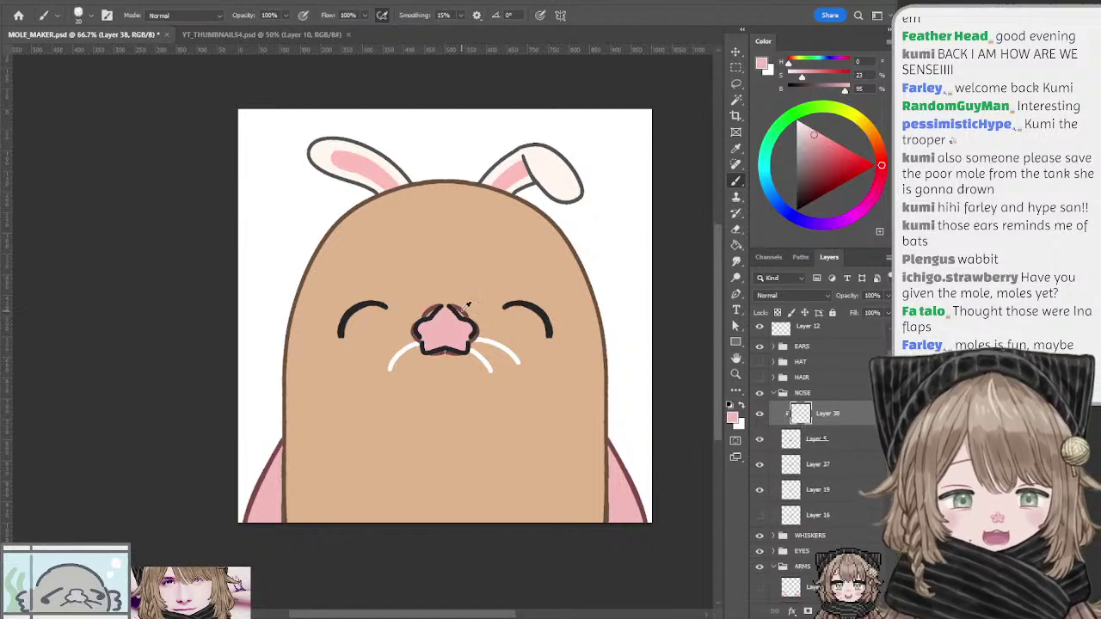
{"action": "left_click", "coordinate": [467, 304], "text": "alt"}
{"action": "left_click", "coordinate": [759, 490]}
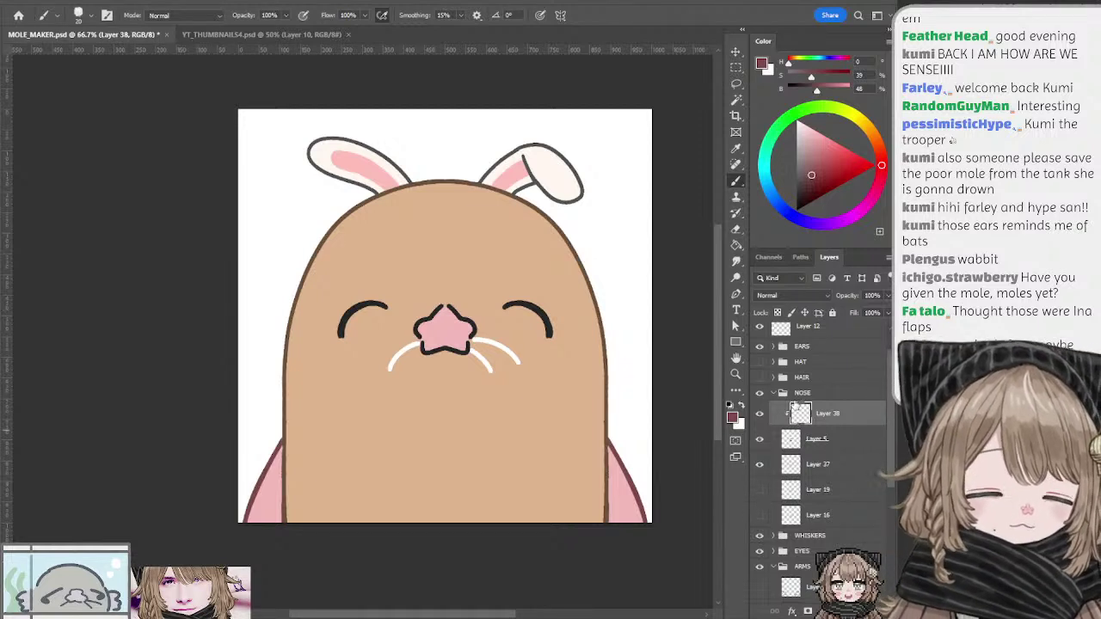
Step: Fill the clipped layer with the sampled dark red and merge it with the star nose's outline
{"action": "key", "text": "alt+BackSpace"}
{"action": "key", "text": "l"}
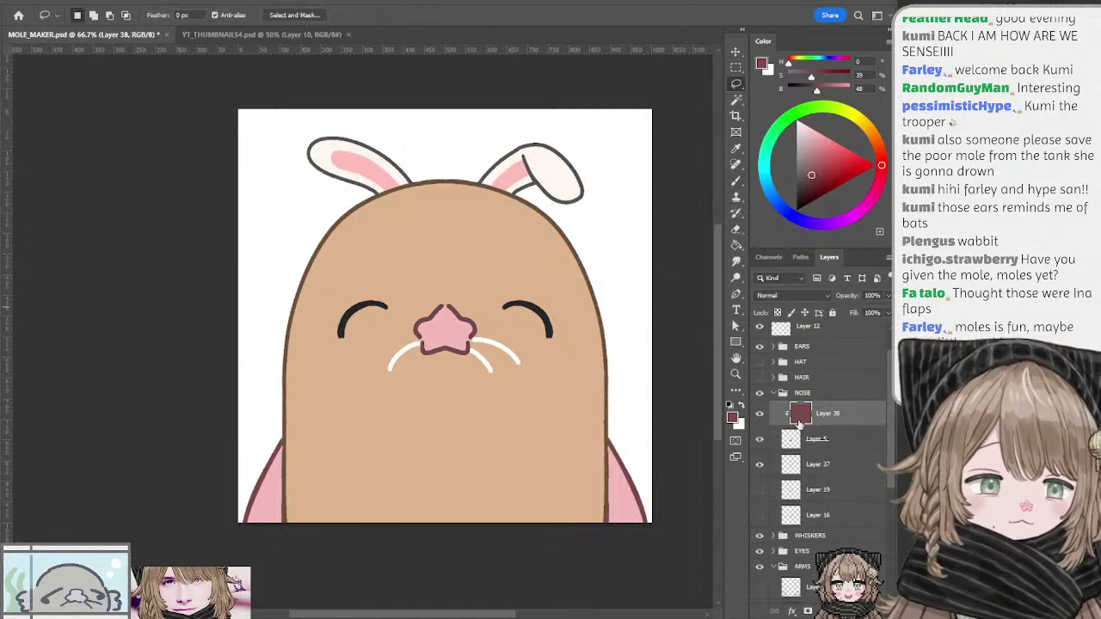
{"action": "left_click", "coordinate": [805, 445], "text": "shift"}
{"action": "key", "text": "ctrl+e"}
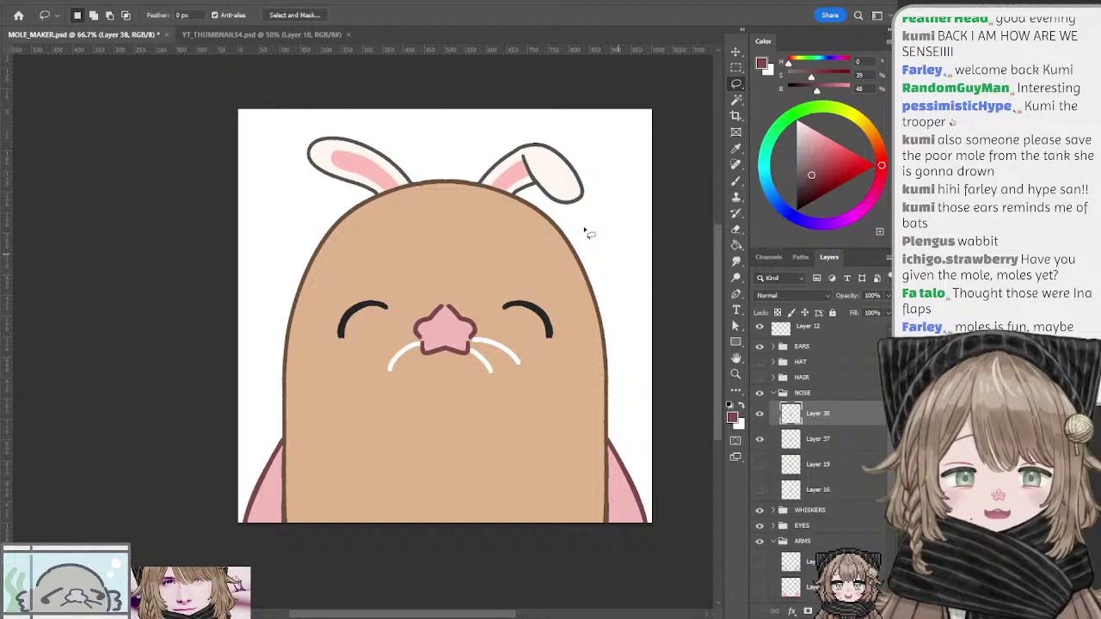
Step: Switch to YT_THUMBNAILS4.psd and examine the horse sketch close up
{"action": "left_click", "coordinate": [251, 35]}
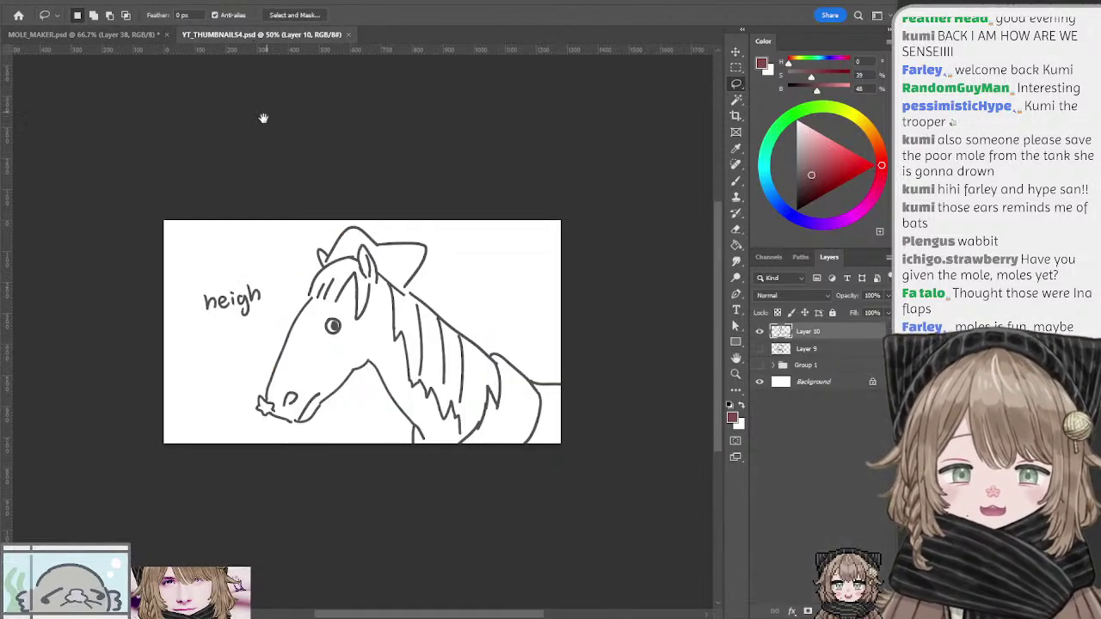
{"action": "left_click_drag", "start_coordinate": [263, 118], "coordinate": [341, 115]}
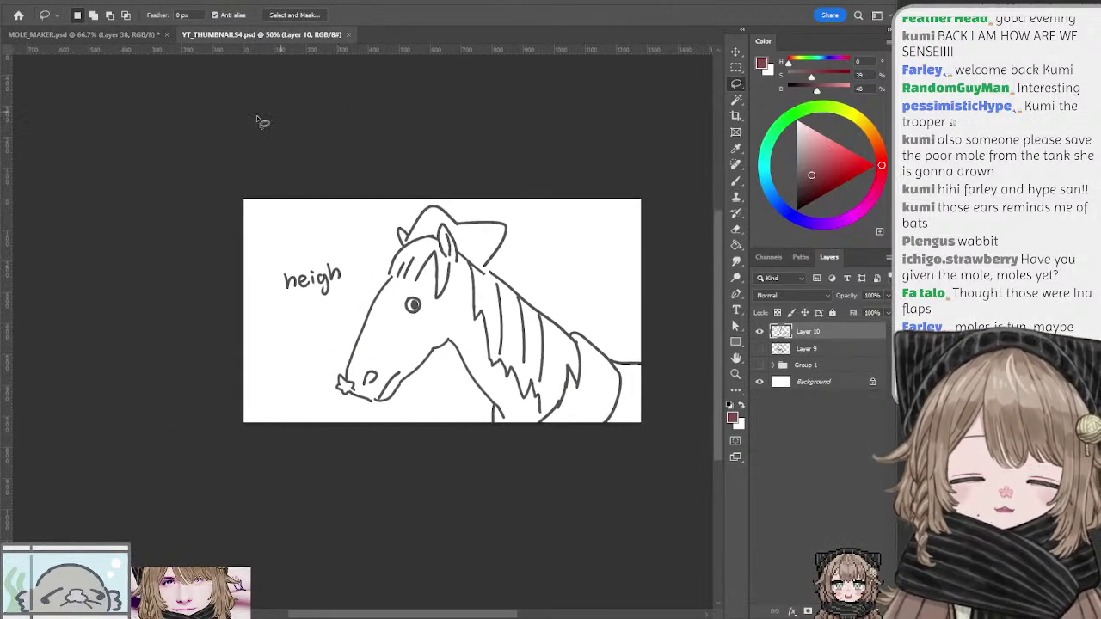
{"action": "key", "text": "ctrl+plus"}
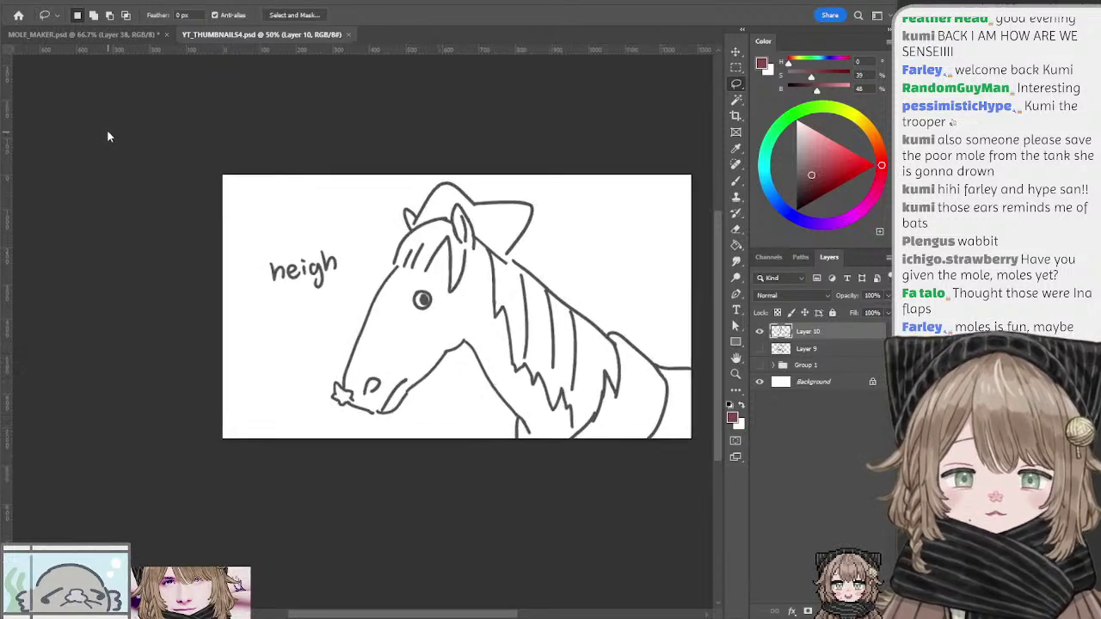
{"action": "mouse_move", "coordinate": [248, 177]}
{"action": "left_mouse_down"}
{"action": "mouse_move", "coordinate": [160, 184]}
{"action": "mouse_move", "coordinate": [190, 172]}
{"action": "mouse_move", "coordinate": [223, 184]}
{"action": "mouse_move", "coordinate": [212, 153]}
{"action": "mouse_move", "coordinate": [258, 157]}
{"action": "mouse_move", "coordinate": [251, 144]}
{"action": "left_mouse_up"}
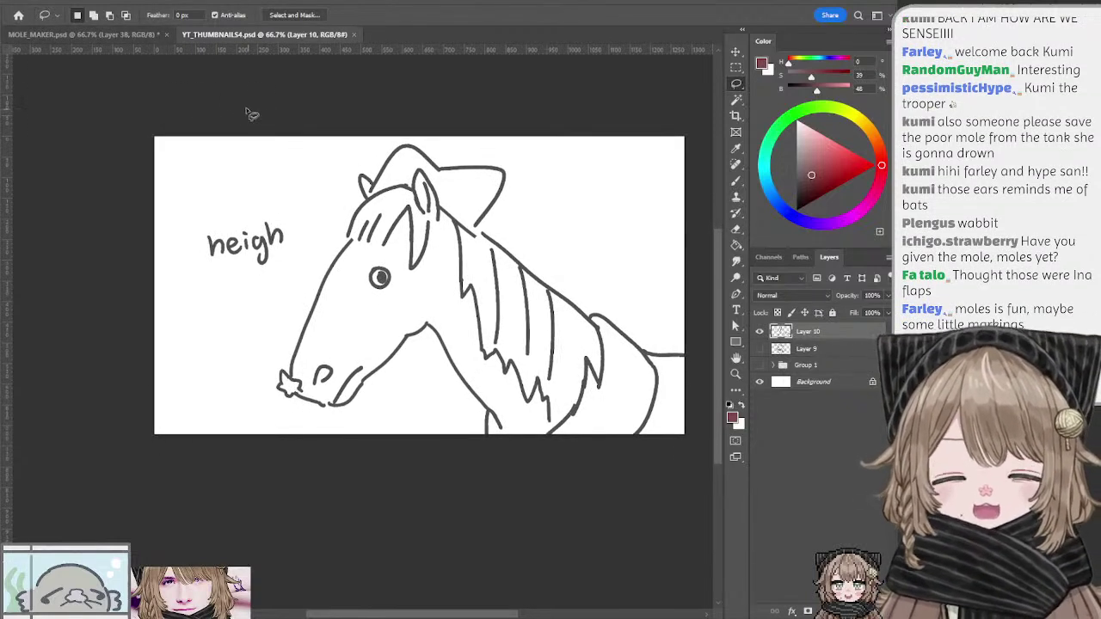
{"action": "left_click_drag", "start_coordinate": [241, 117], "coordinate": [255, 130]}
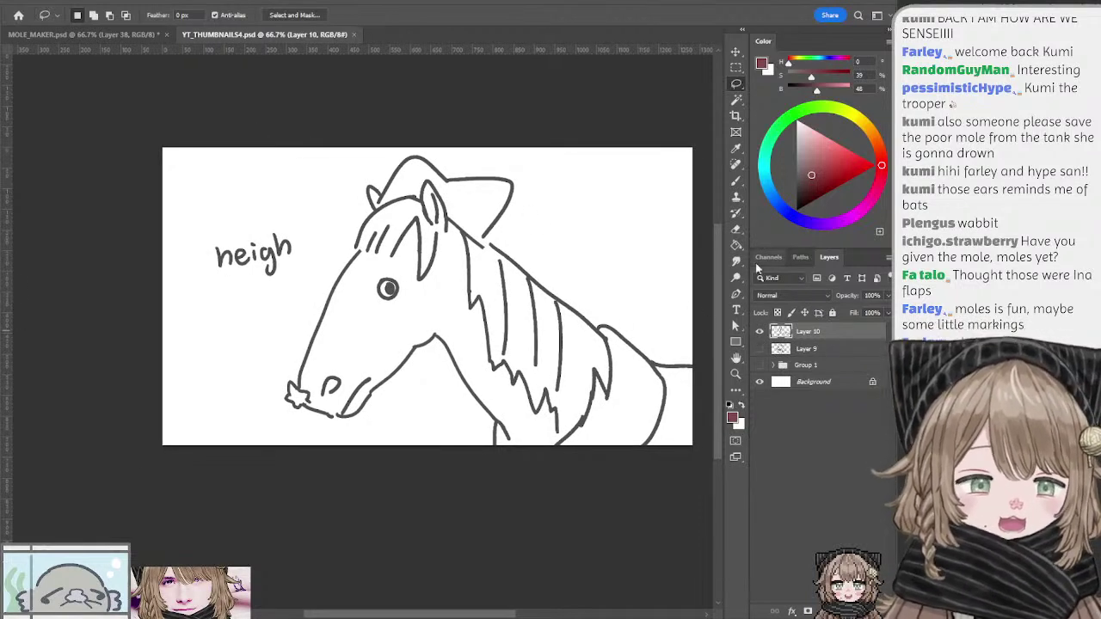
{"action": "key", "text": "b"}
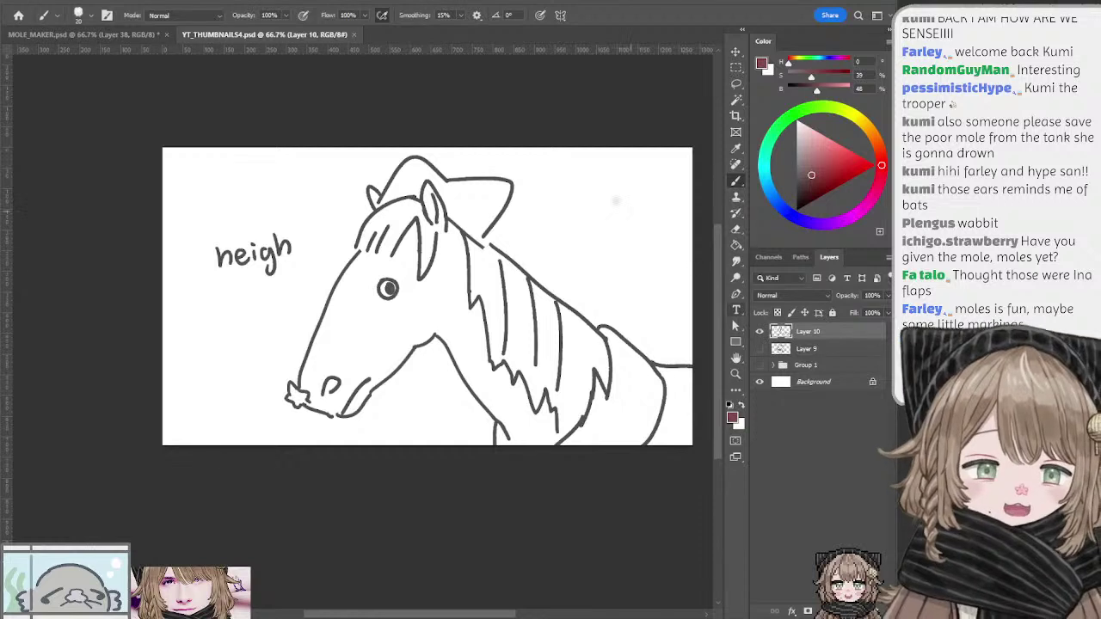
{"action": "left_click_drag", "start_coordinate": [580, 181], "coordinate": [585, 202]}
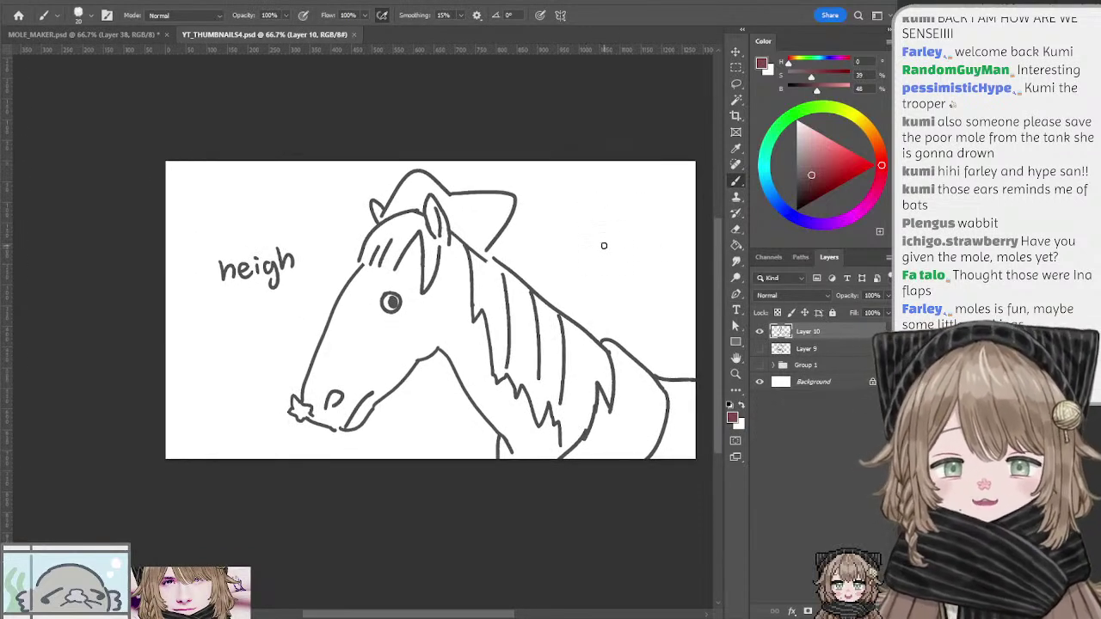
{"action": "left_click_drag", "start_coordinate": [597, 226], "coordinate": [601, 241]}
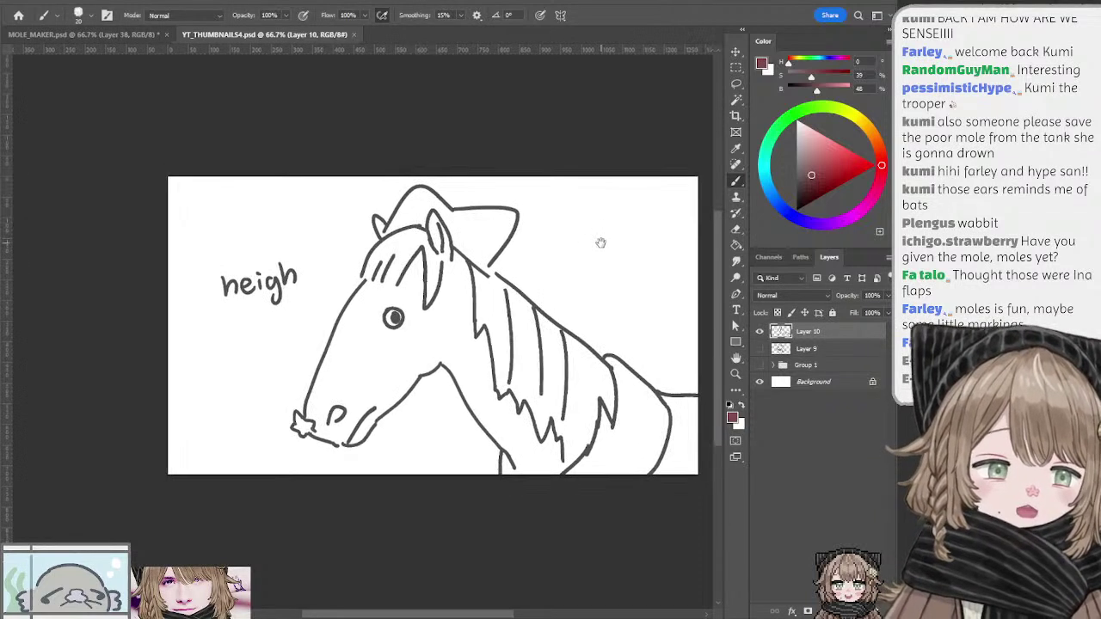
Step: View the pony sketch on Layer 9 in place of the horse sketch, restore the horse, save, and return to MOLE_MAKER.psd
{"action": "left_click", "coordinate": [760, 331]}
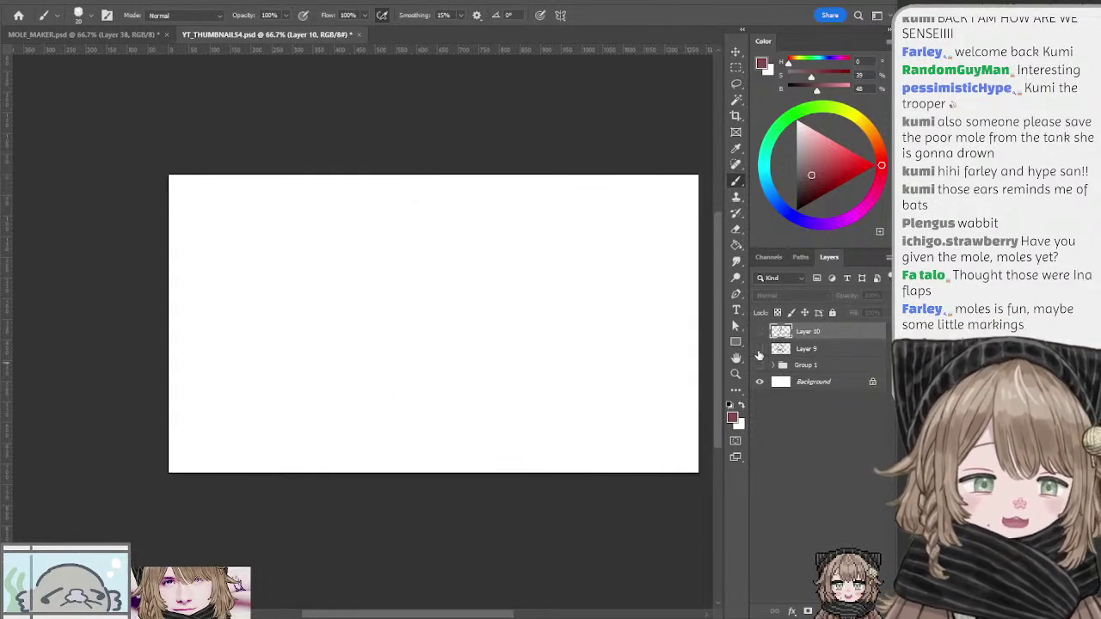
{"action": "left_click", "coordinate": [760, 348]}
{"action": "left_click_drag", "start_coordinate": [602, 302], "coordinate": [599, 295]}
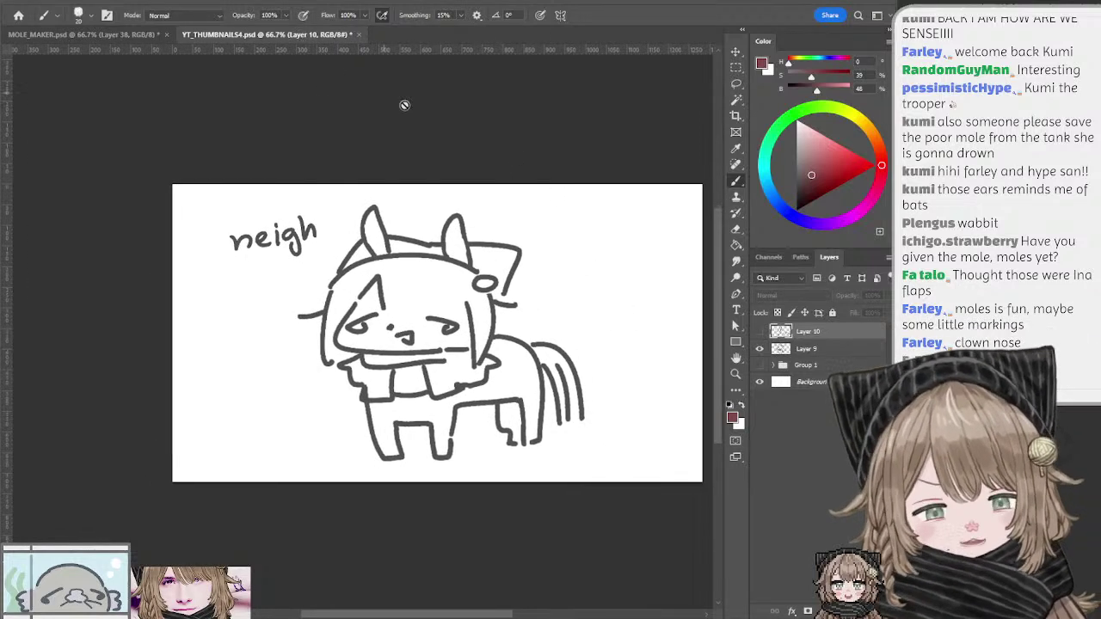
{"action": "left_click", "coordinate": [760, 348]}
{"action": "left_click", "coordinate": [759, 332]}
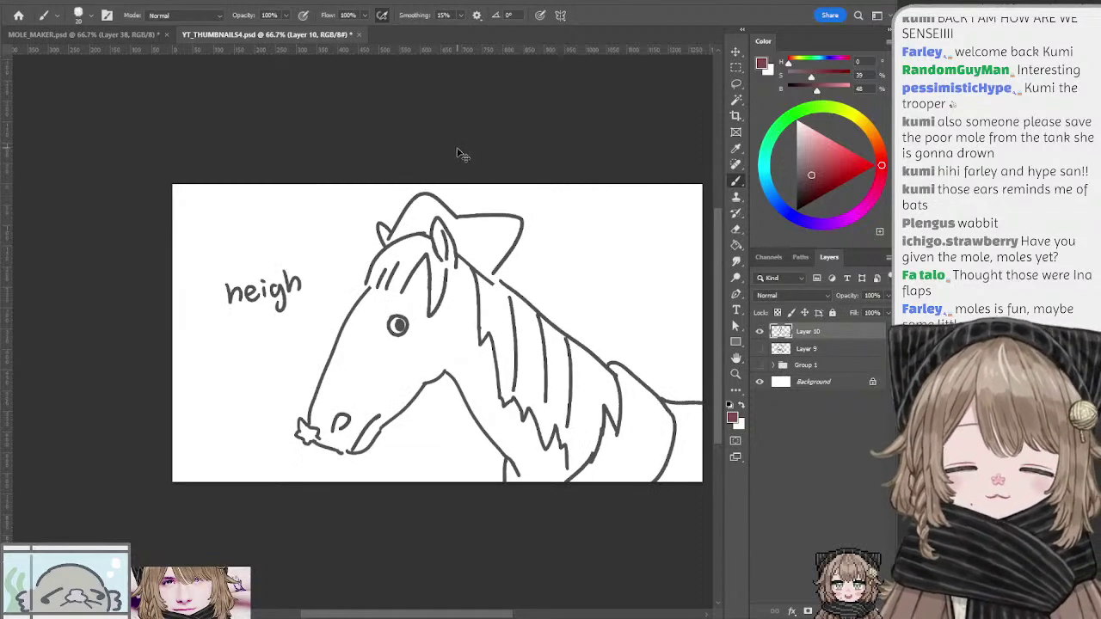
{"action": "key", "text": "ctrl+s"}
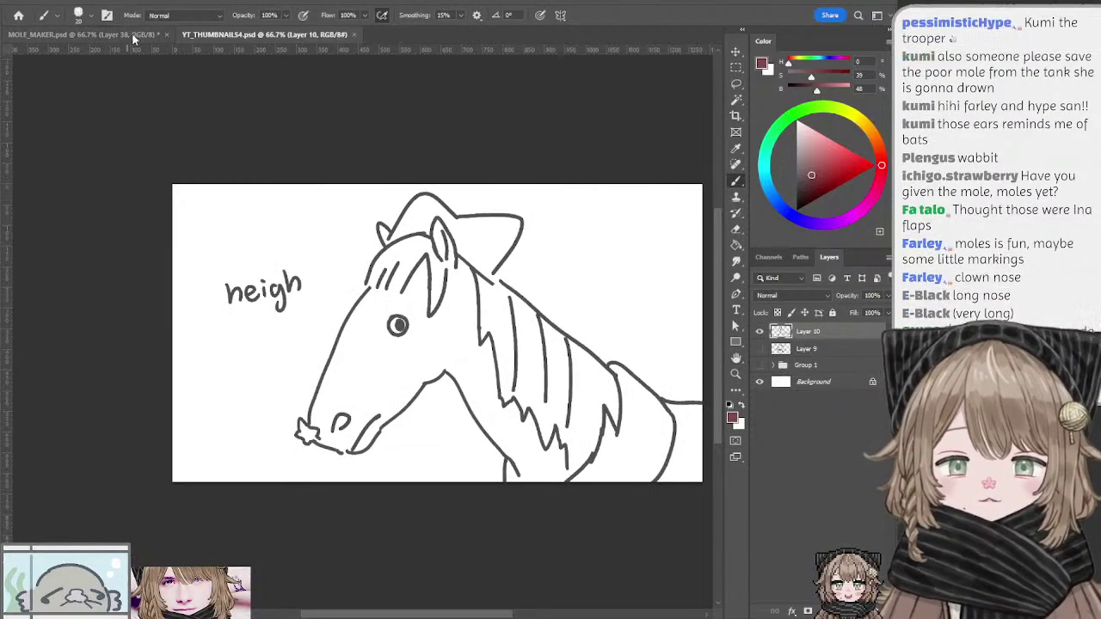
{"action": "left_click", "coordinate": [132, 34]}
Step: Lower the star nose's outline and fill layers to 22% opacity and add a new layer above them in the NOSE group
{"action": "key", "text": "l"}
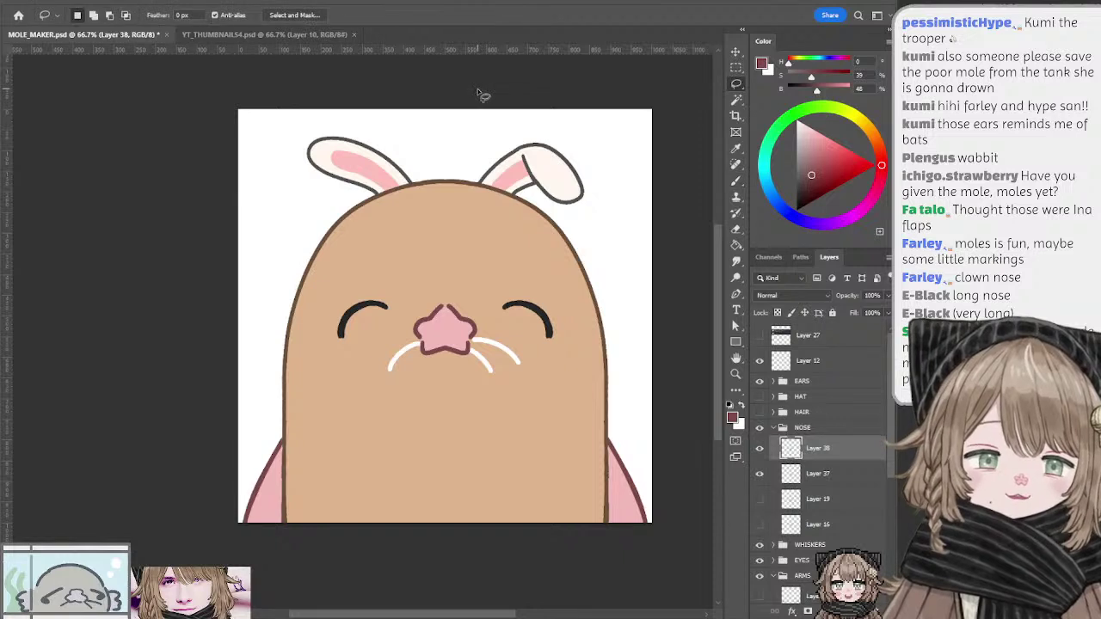
{"action": "mouse_move", "coordinate": [476, 92]}
{"action": "left_mouse_down"}
{"action": "mouse_move", "coordinate": [479, 123]}
{"action": "mouse_move", "coordinate": [473, 109]}
{"action": "left_mouse_up"}
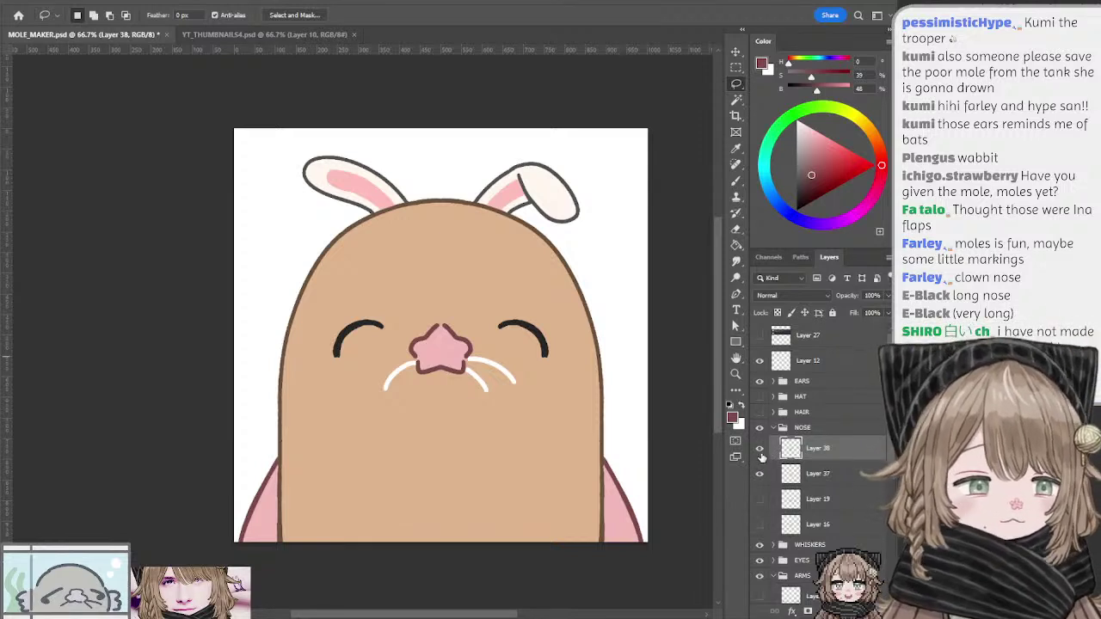
{"action": "left_click_drag", "start_coordinate": [760, 454], "coordinate": [760, 472]}
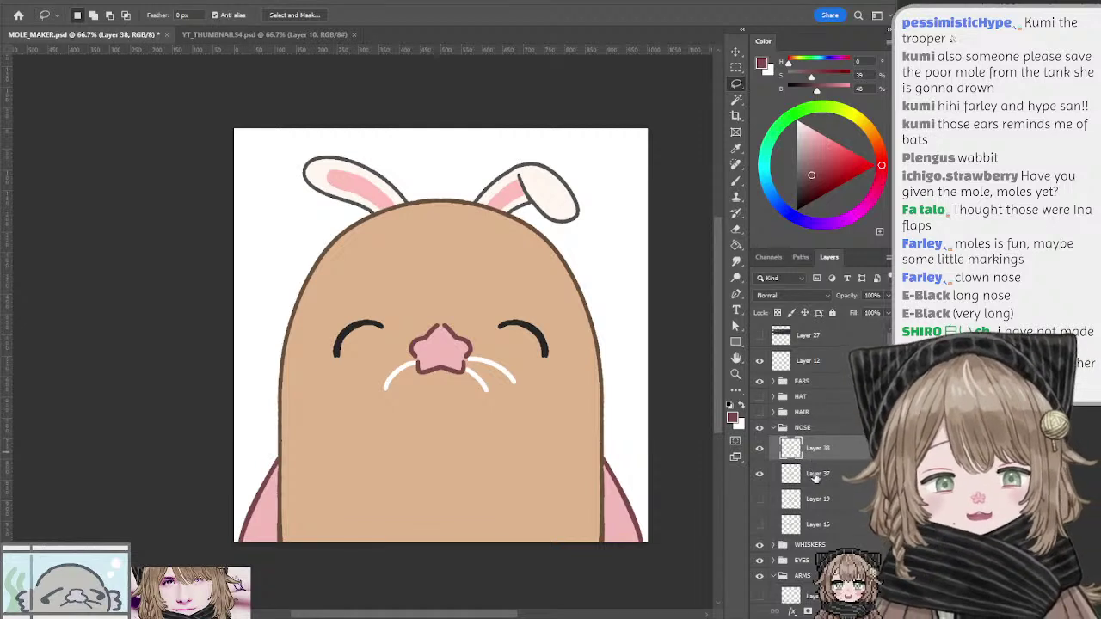
{"action": "left_click", "coordinate": [817, 474], "text": "shift"}
{"action": "left_click", "coordinate": [887, 295]}
{"action": "left_click", "coordinate": [845, 314]}
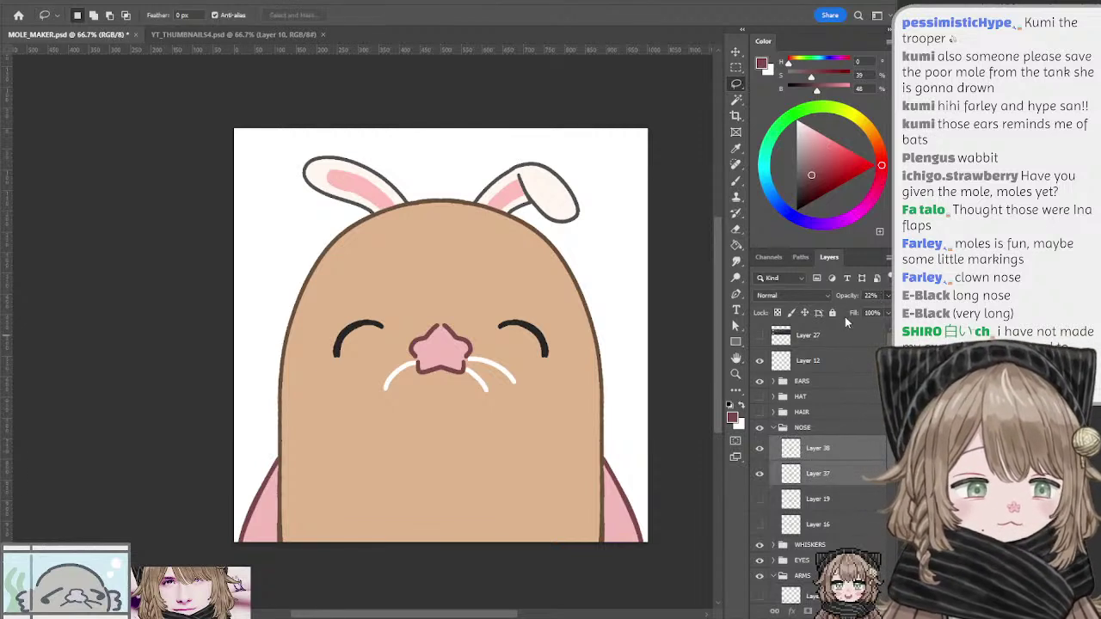
{"action": "left_click", "coordinate": [833, 477], "text": "ctrl"}
{"action": "key", "text": "ctrl+shift+alt+n"}
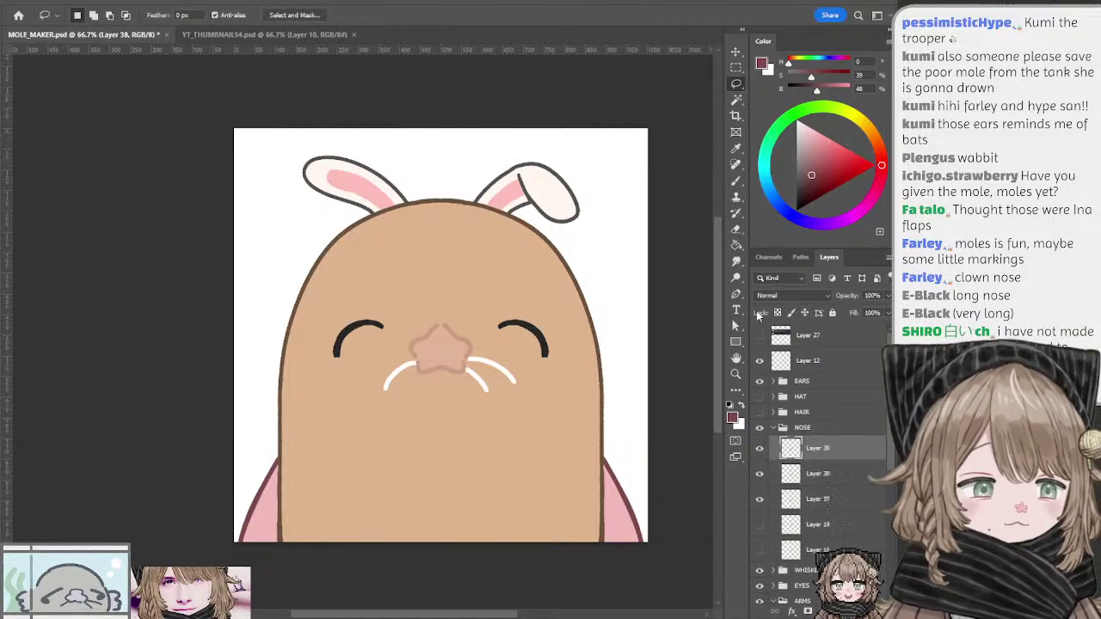
Step: Restore the star nose's outline and fill to 100% opacity, hide both, and select the empty layer above with a 9 px brush
{"action": "key", "text": "b"}
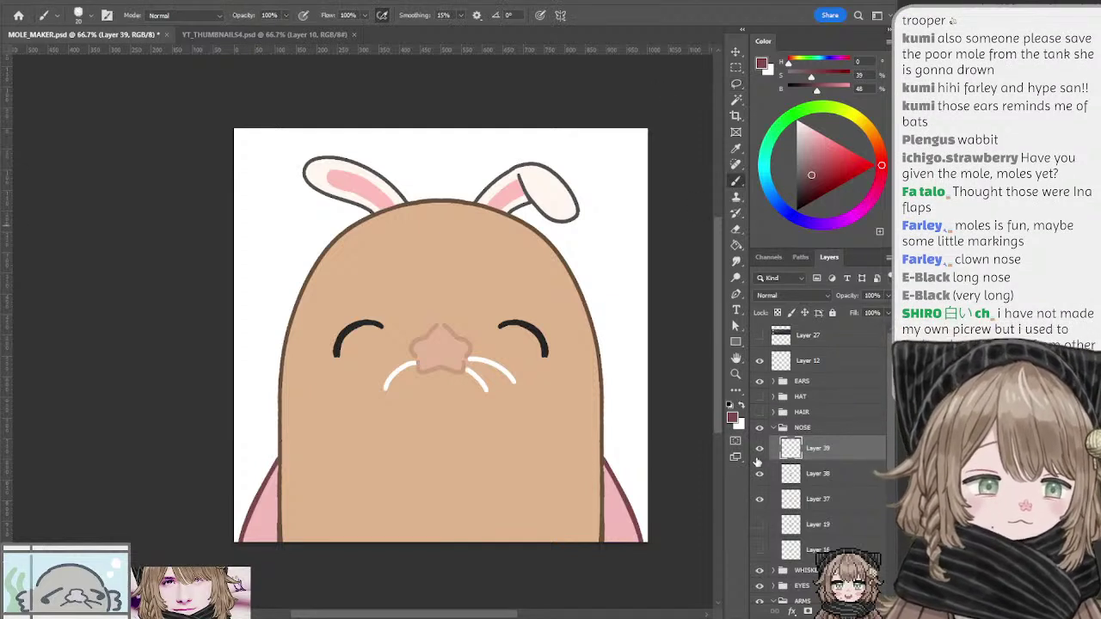
{"action": "left_click", "coordinate": [791, 476]}
{"action": "left_click", "coordinate": [798, 499], "text": "shift"}
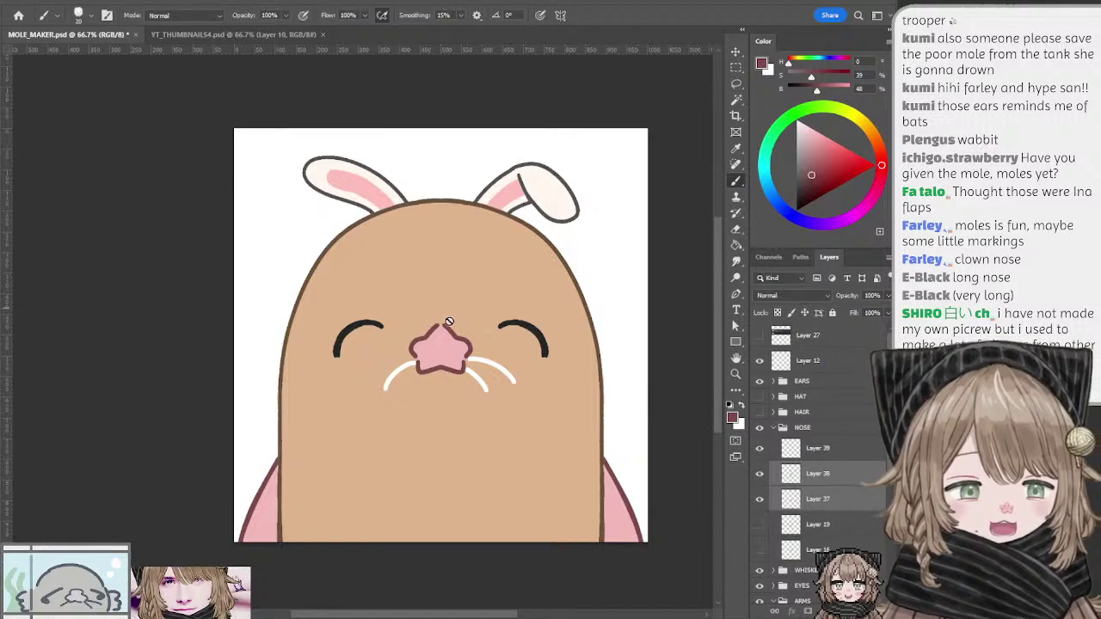
{"action": "left_click", "coordinate": [447, 325], "text": "alt"}
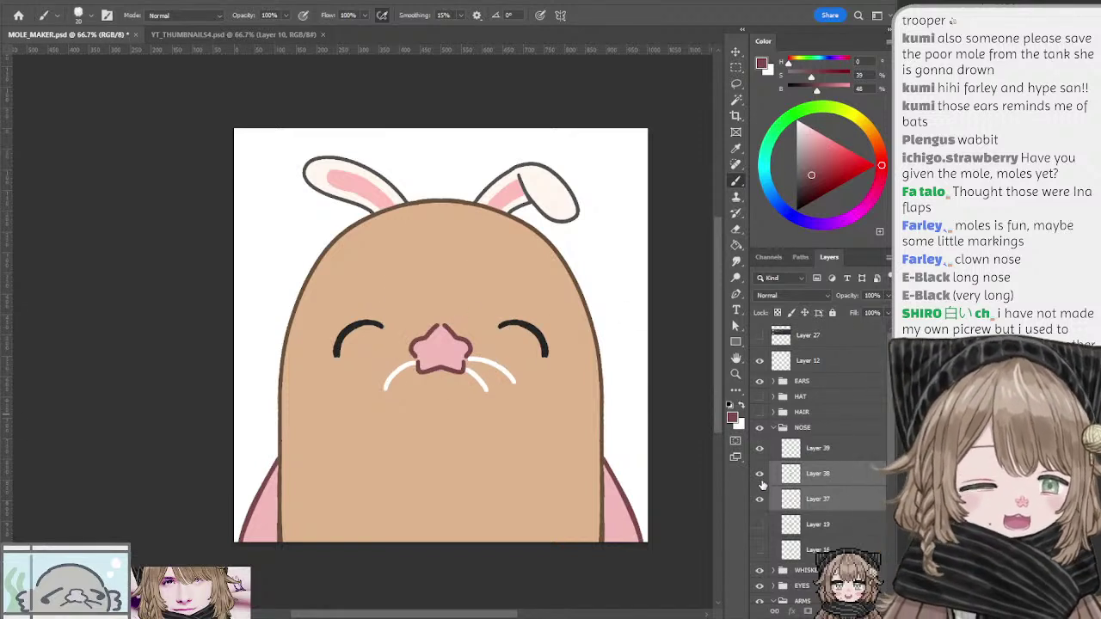
{"action": "left_click_drag", "start_coordinate": [759, 499], "coordinate": [760, 473]}
{"action": "left_click", "coordinate": [808, 448]}
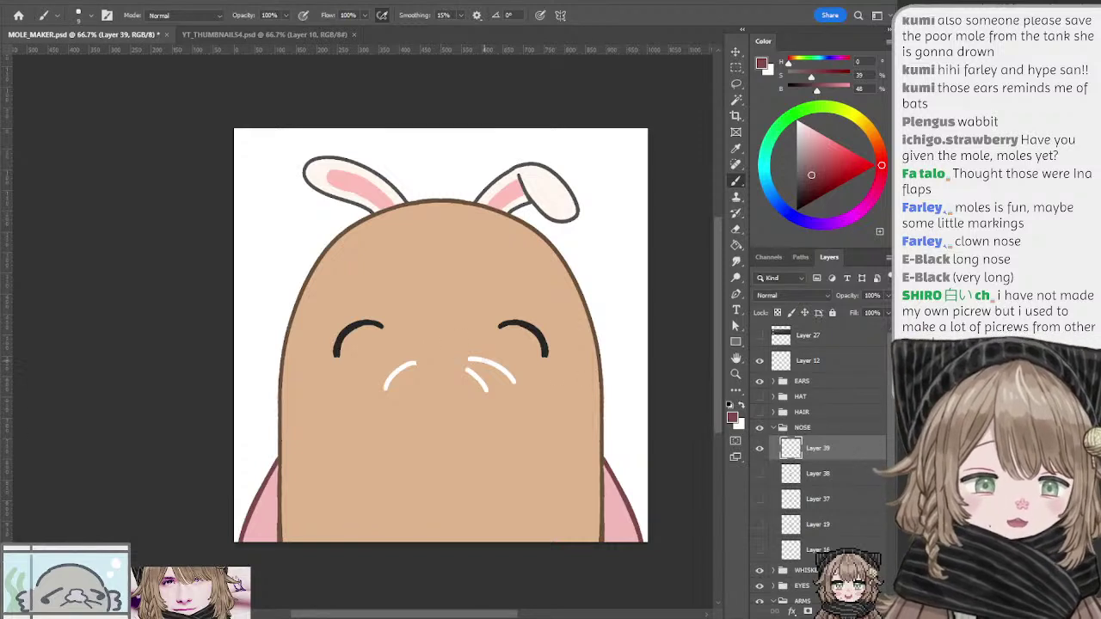
Step: Hide the WHISKERS group and make the empty top layer of the NOSE group active
{"action": "left_click", "coordinate": [490, 365], "text": "ctrl"}
{"action": "left_click", "coordinate": [773, 545]}
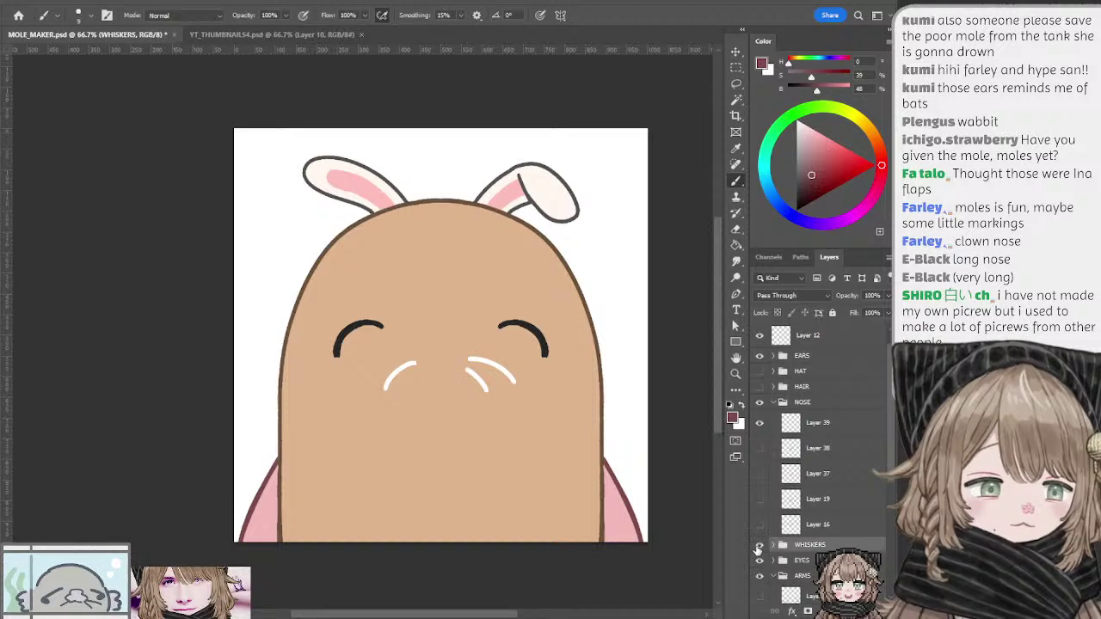
{"action": "left_click", "coordinate": [759, 545]}
{"action": "left_click", "coordinate": [792, 422]}
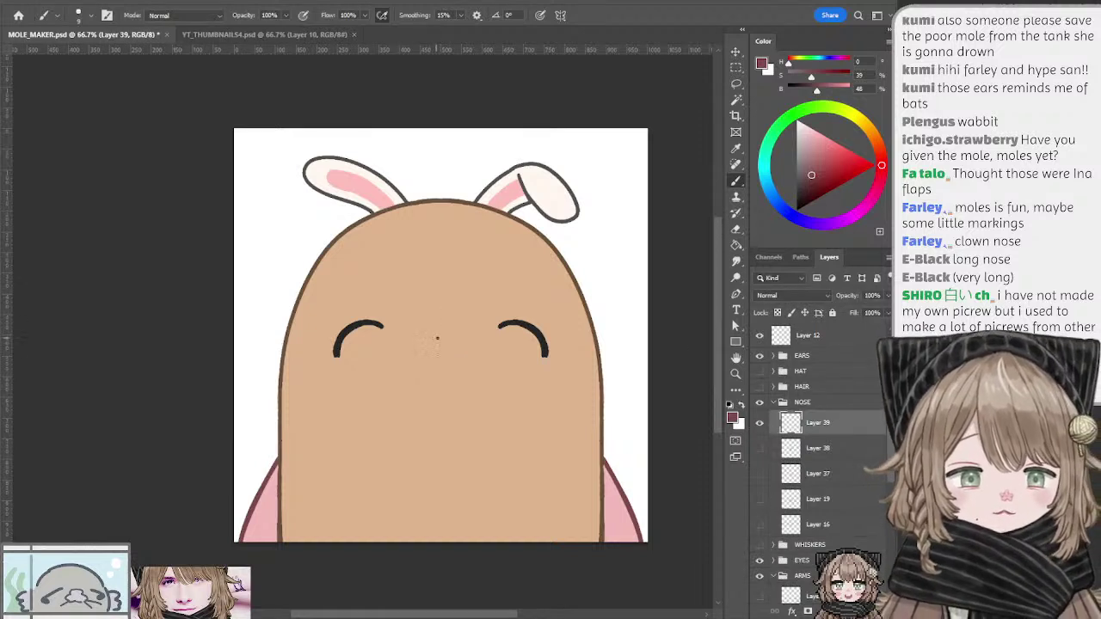
Step: Set up vertical symmetry painting with the axis through the centre of the mole's face
{"action": "left_click_drag", "start_coordinate": [438, 343], "coordinate": [432, 378]}
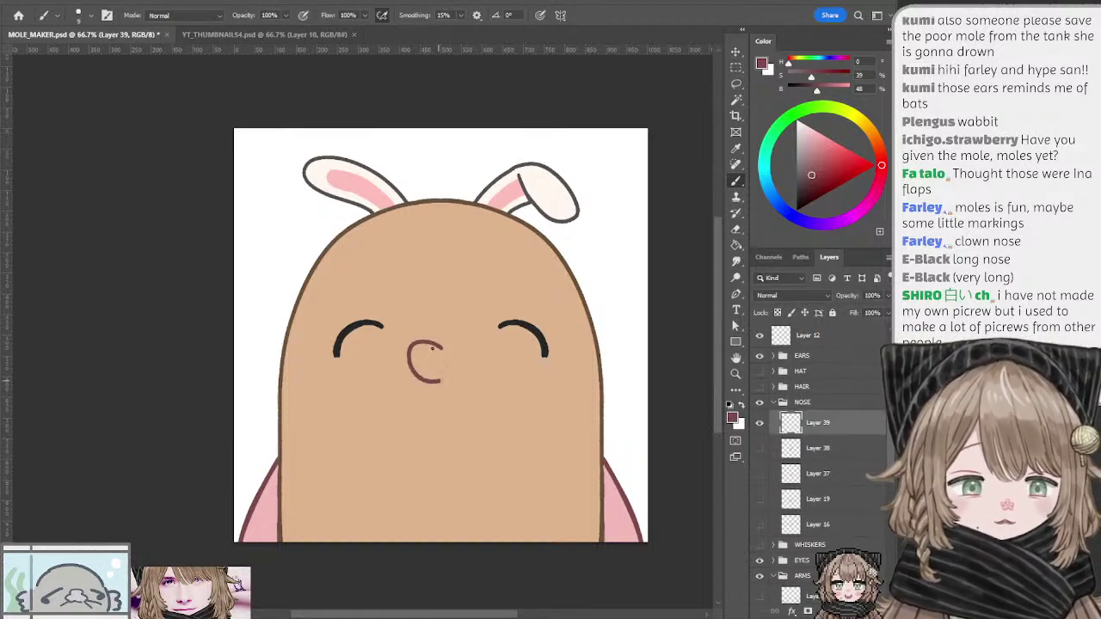
{"action": "key", "text": "ctrl+z"}
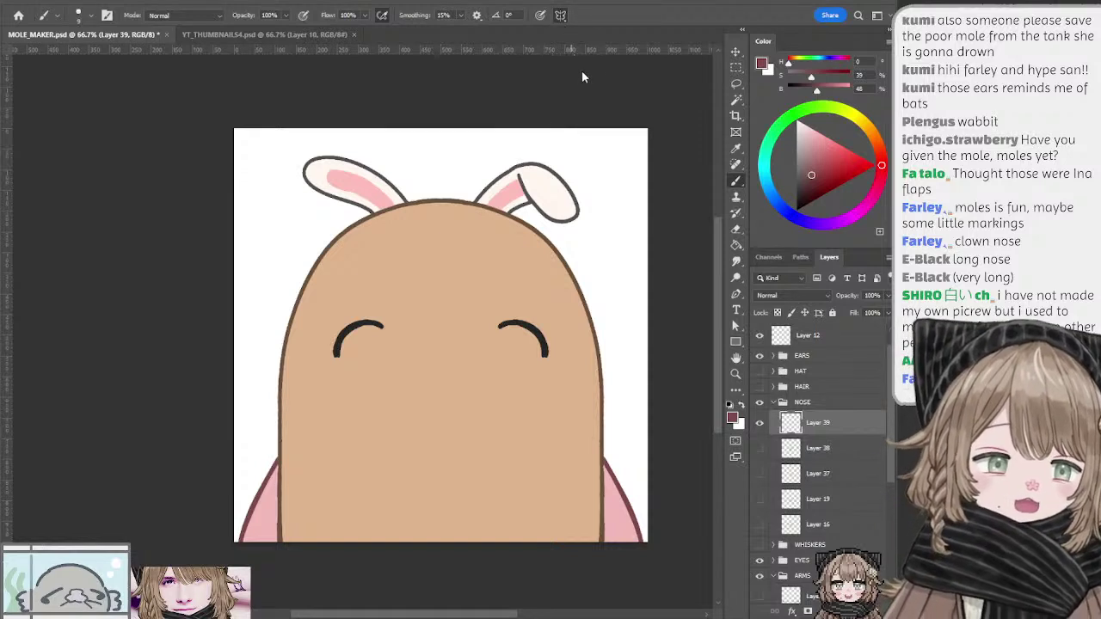
{"action": "key", "text": "ctrl+t"}
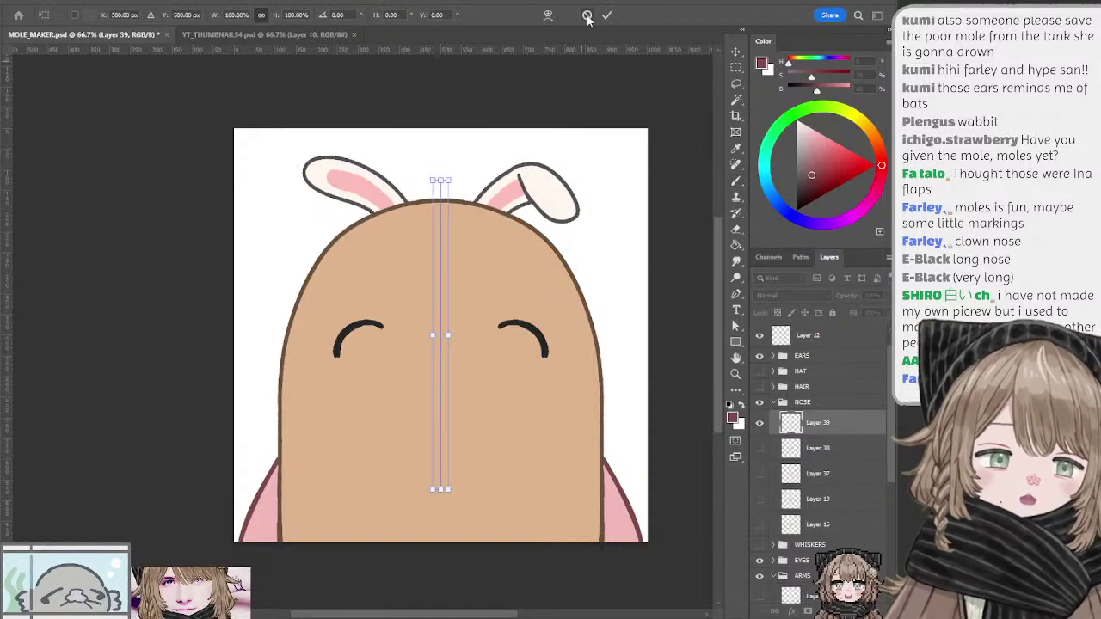
{"action": "left_click", "coordinate": [601, 14]}
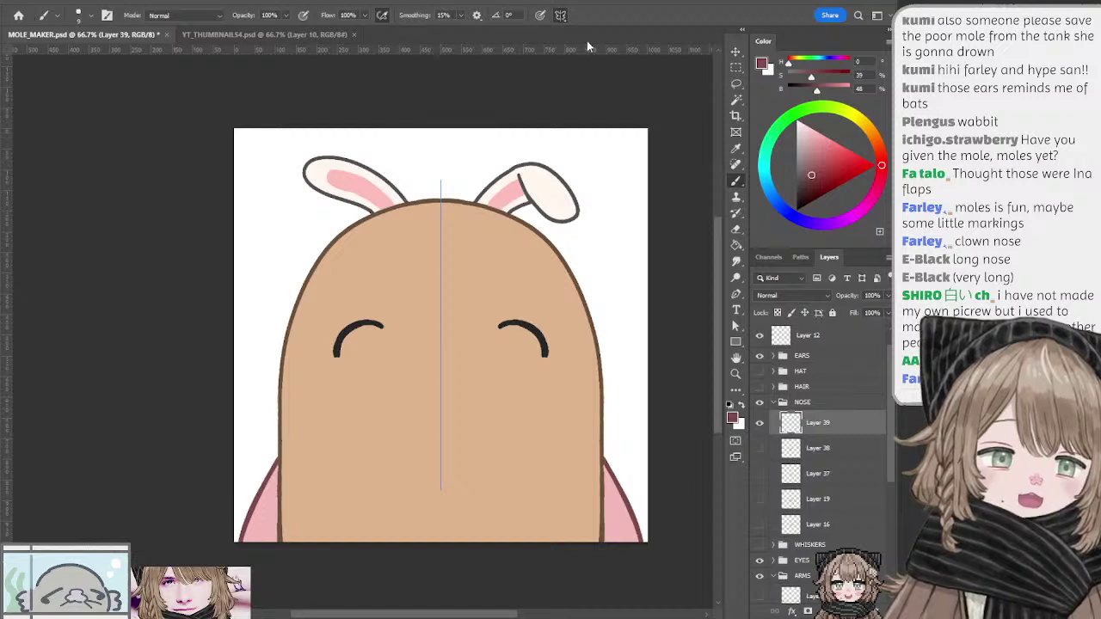
{"action": "key", "text": "ctrl+z"}
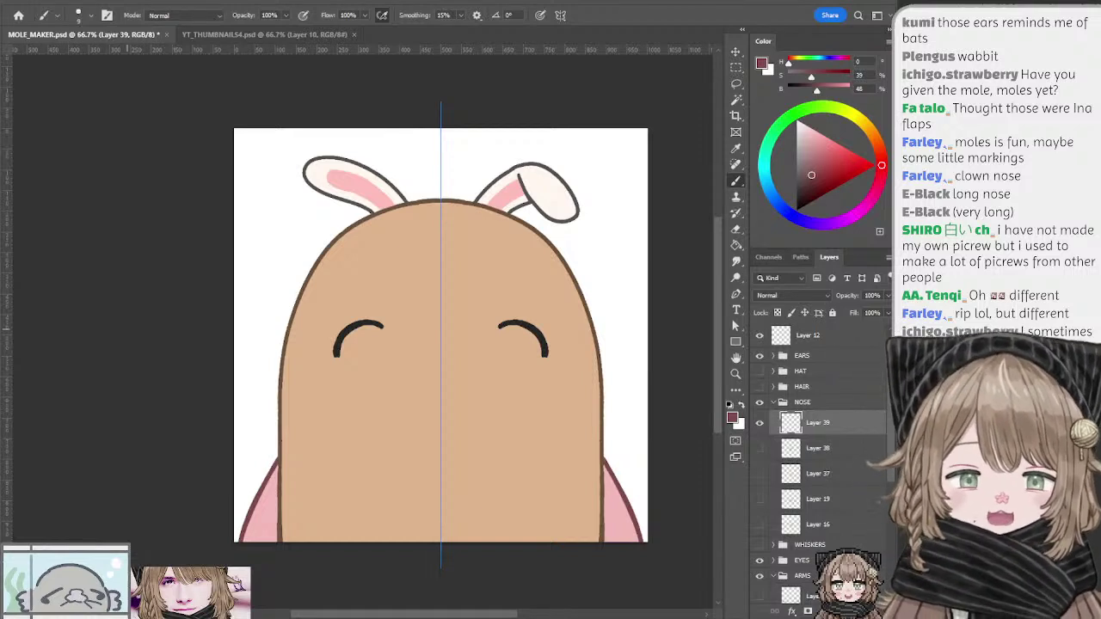
Step: Add a new layer directly above the EARS group and rename it MOLE
{"action": "left_click", "coordinate": [803, 355]}
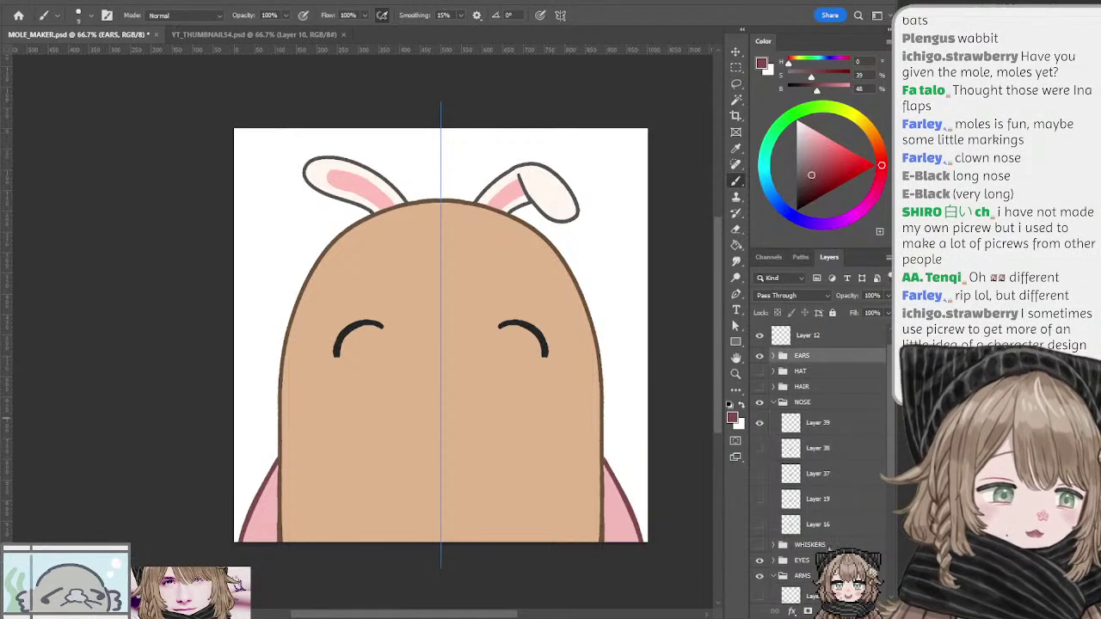
{"action": "key", "text": "ctrl+shift+alt+n"}
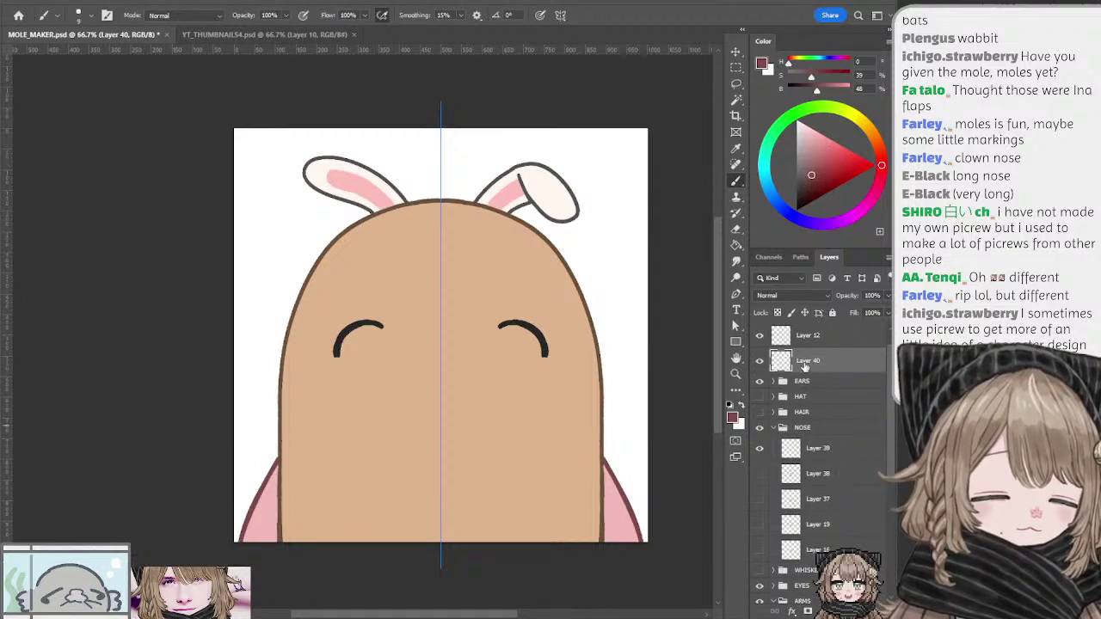
{"action": "double_click", "coordinate": [806, 362]}
{"action": "type", "text": "MOLE"}
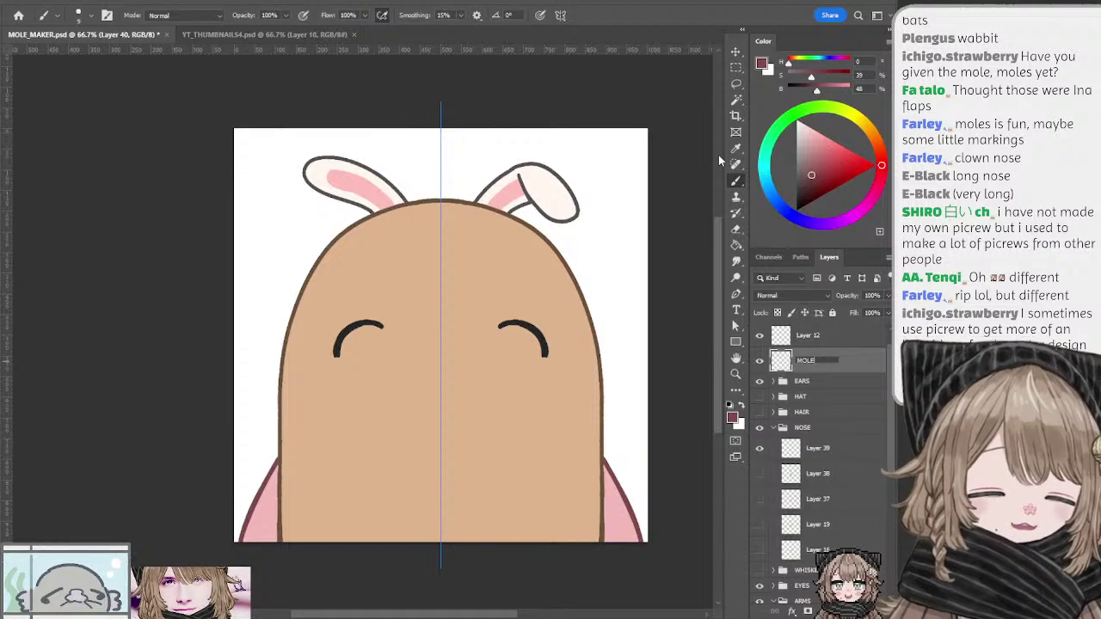
{"action": "key", "text": "Return"}
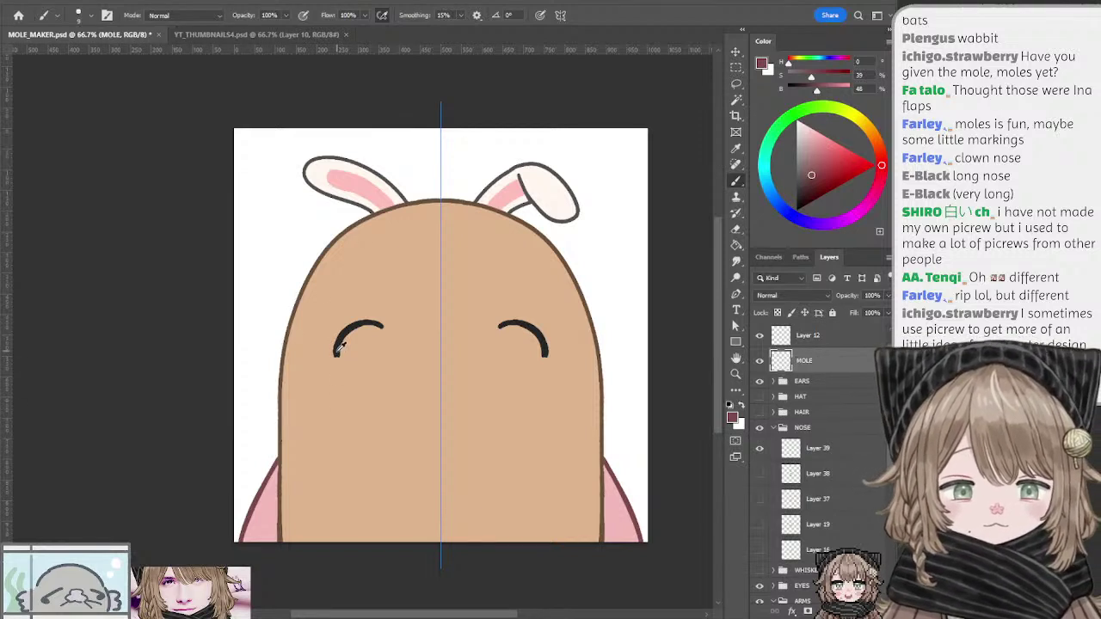
Step: Sample the dark eye colour and paint a 15 px mole dot below the left eye, mirrored to the right cheek
{"action": "left_click", "coordinate": [337, 347], "text": "alt"}
{"action": "left_click", "coordinate": [347, 409]}
{"action": "left_click", "coordinate": [532, 410]}
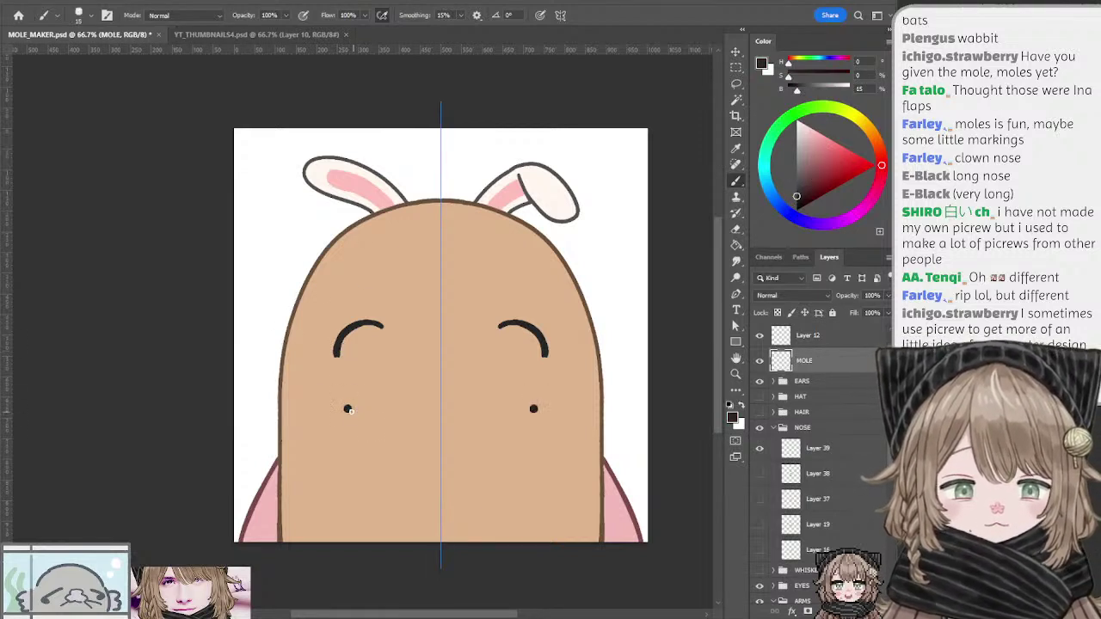
{"action": "key", "text": "ctrl+z"}
{"action": "key", "text": "ctrl+z"}
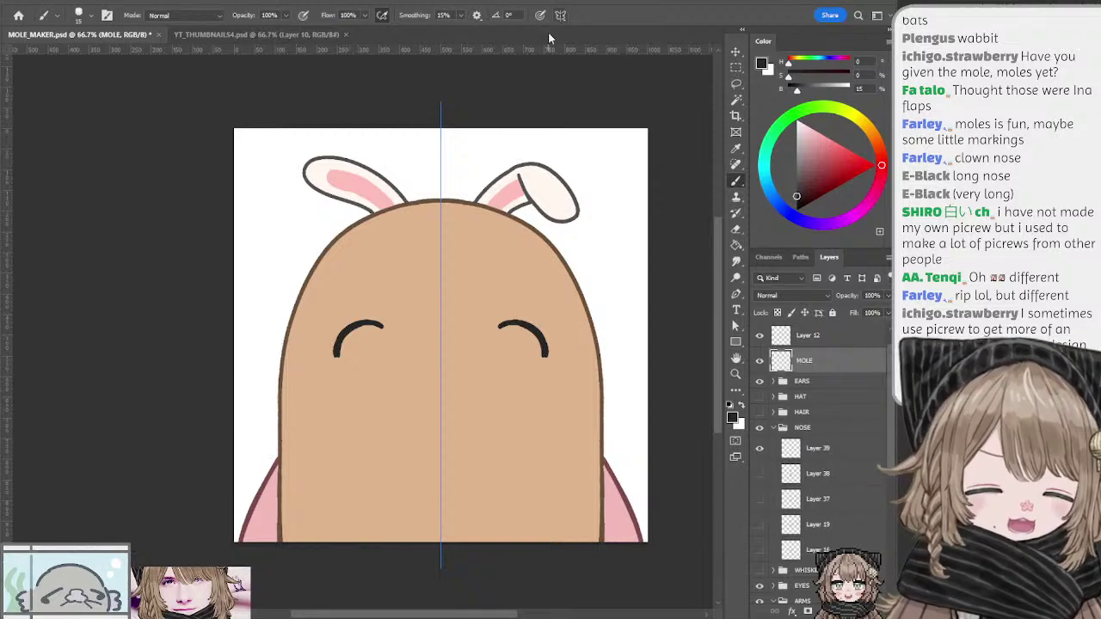
{"action": "left_click", "coordinate": [353, 413]}
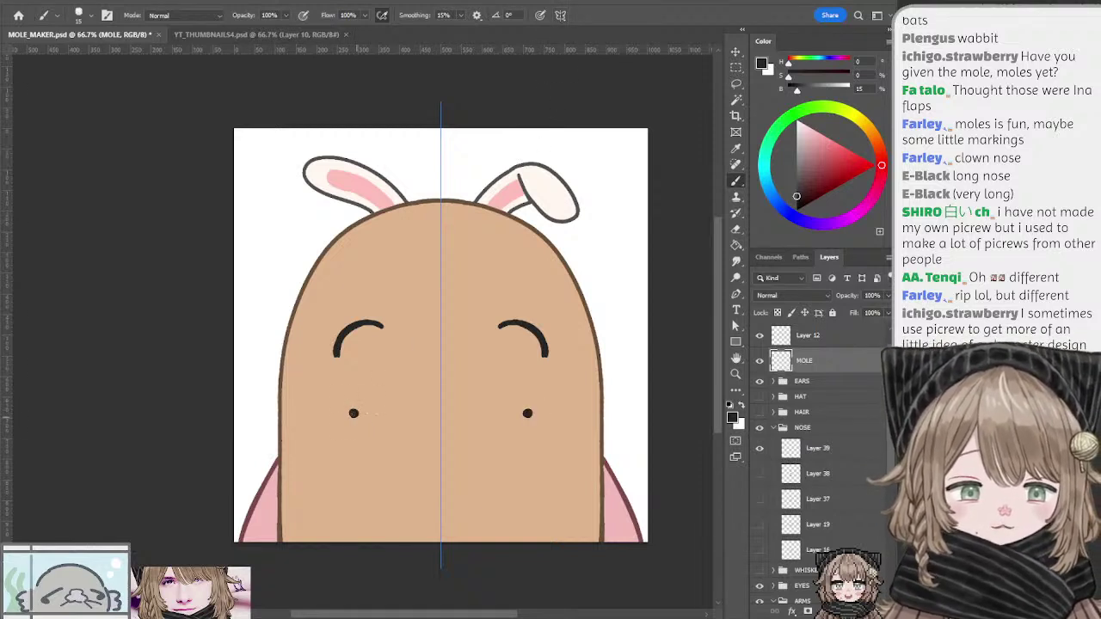
{"action": "key", "text": "ctrl+z"}
{"action": "left_click", "coordinate": [352, 415]}
{"action": "left_click", "coordinate": [352, 414]}
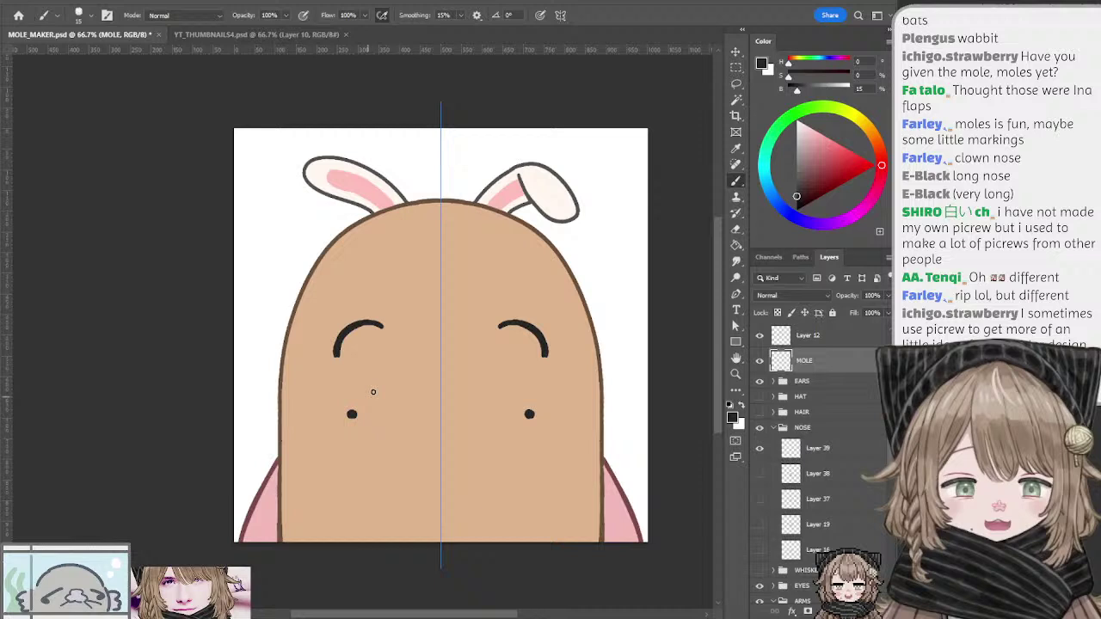
Step: Lasso the mirrored dot on the right cheek, delete it, and return to the Brush tool
{"action": "left_click", "coordinate": [736, 83]}
{"action": "mouse_move", "coordinate": [509, 397]}
{"action": "left_mouse_down"}
{"action": "mouse_move", "coordinate": [563, 392]}
{"action": "mouse_move", "coordinate": [565, 382]}
{"action": "left_mouse_up"}
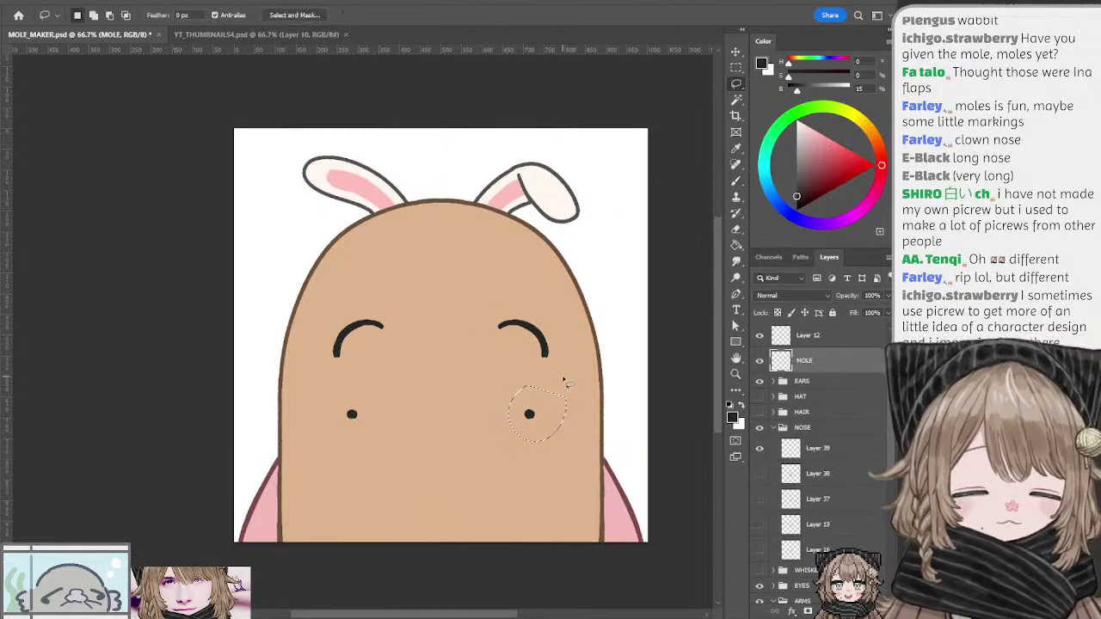
{"action": "key", "text": "Delete"}
{"action": "key", "text": "ctrl+d"}
{"action": "key", "text": "b"}
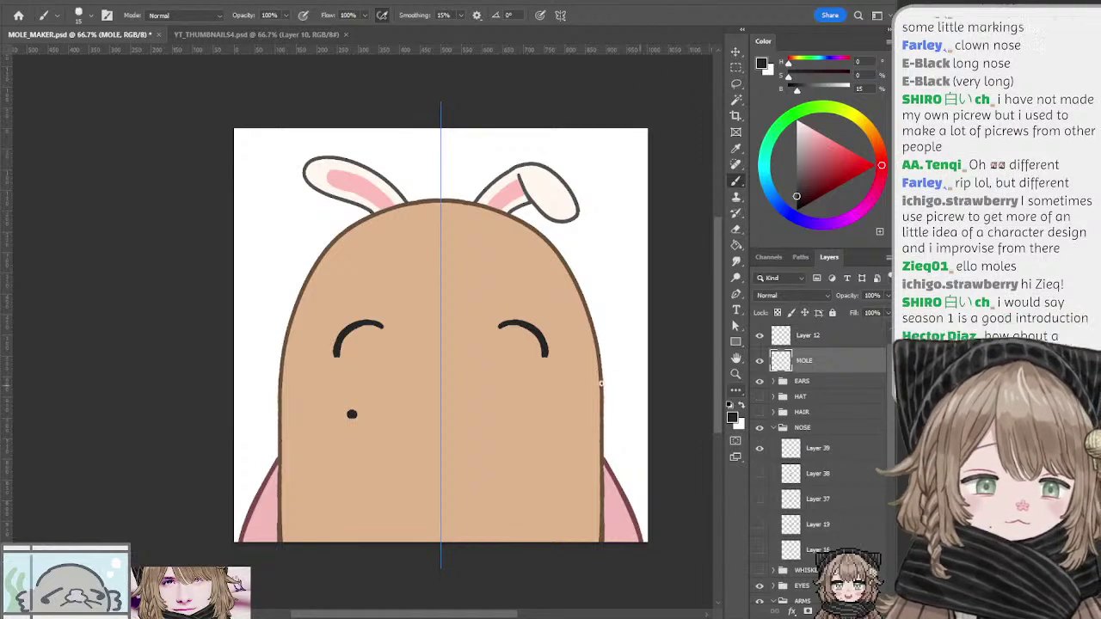
Step: Try the mole dot at different spots on the face and place it low on the left cheek
{"action": "left_click_drag", "start_coordinate": [354, 417], "coordinate": [429, 348], "text": "ctrl"}
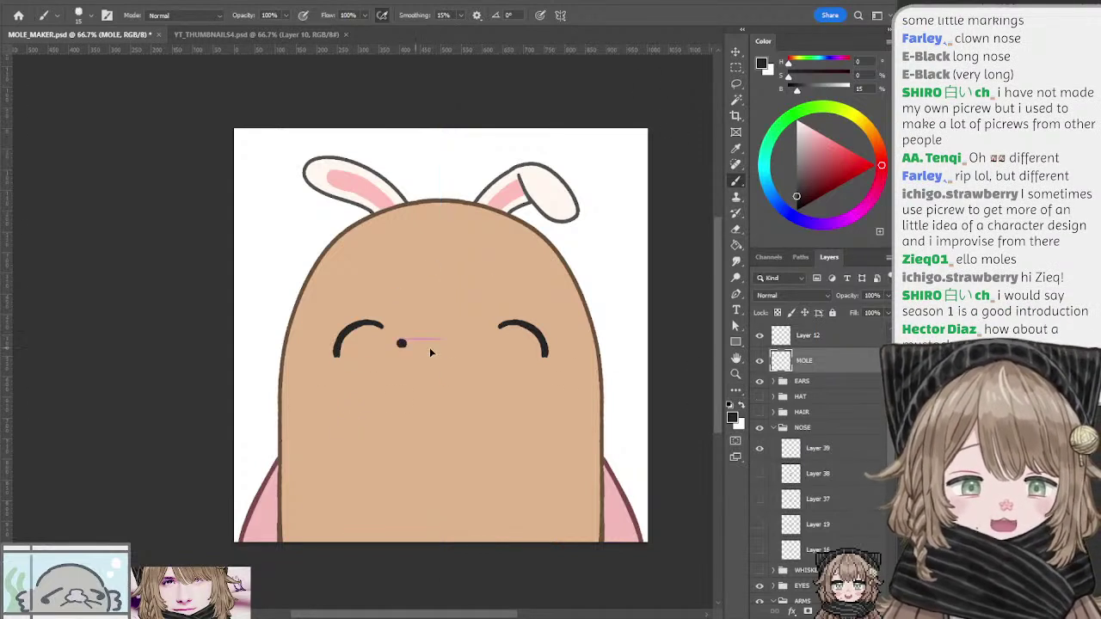
{"action": "left_click_drag", "start_coordinate": [441, 294], "coordinate": [537, 404], "text": "ctrl"}
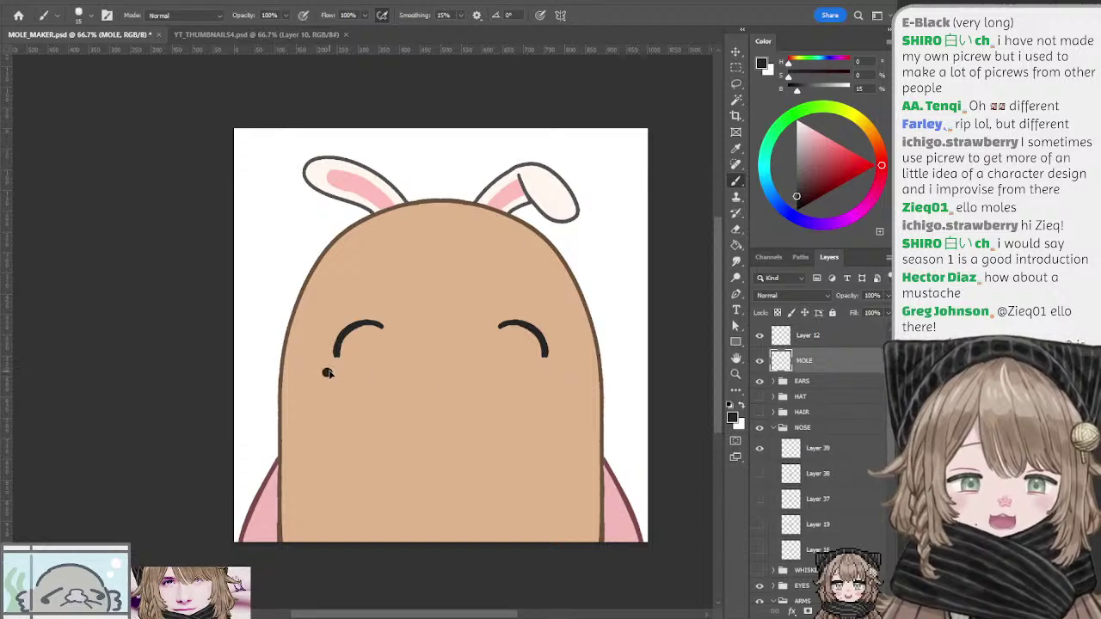
{"action": "left_click", "coordinate": [357, 444]}
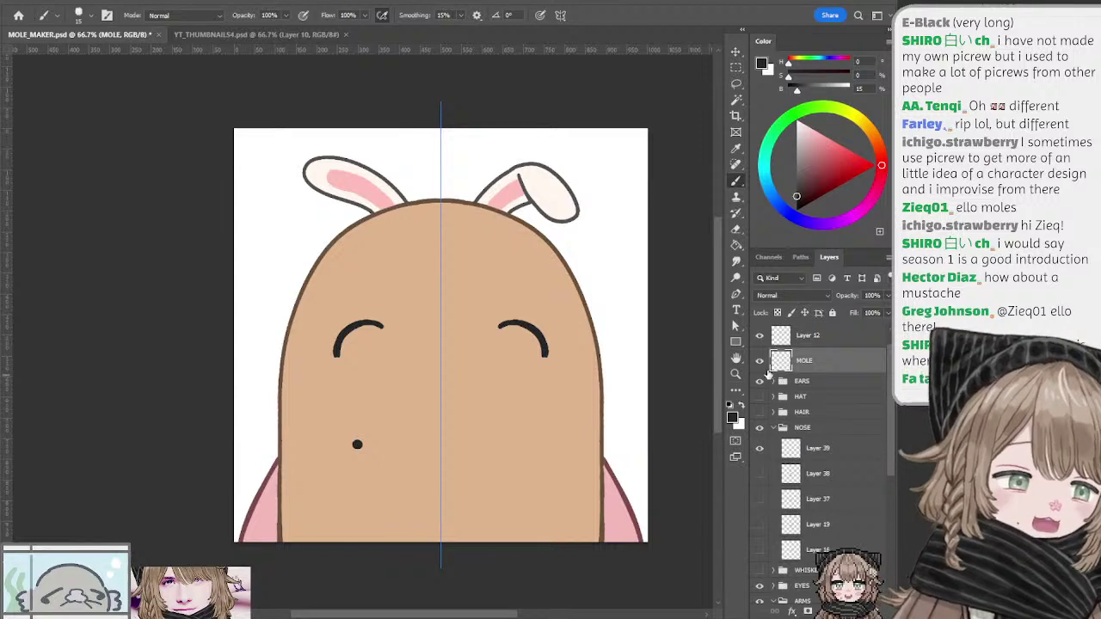
Step: Put the MOLE layer into a new group named ACCESSORIES, then collapse and hide the group
{"action": "key", "text": "ctrl+g"}
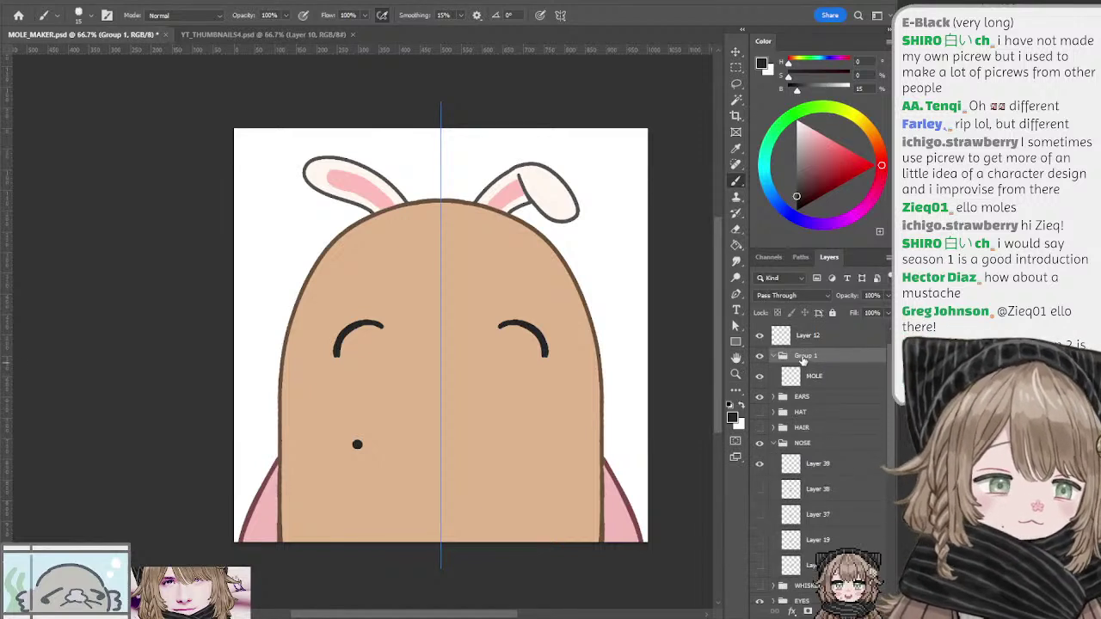
{"action": "double_click", "coordinate": [806, 355]}
{"action": "type", "text": "ACCESSORIE"}
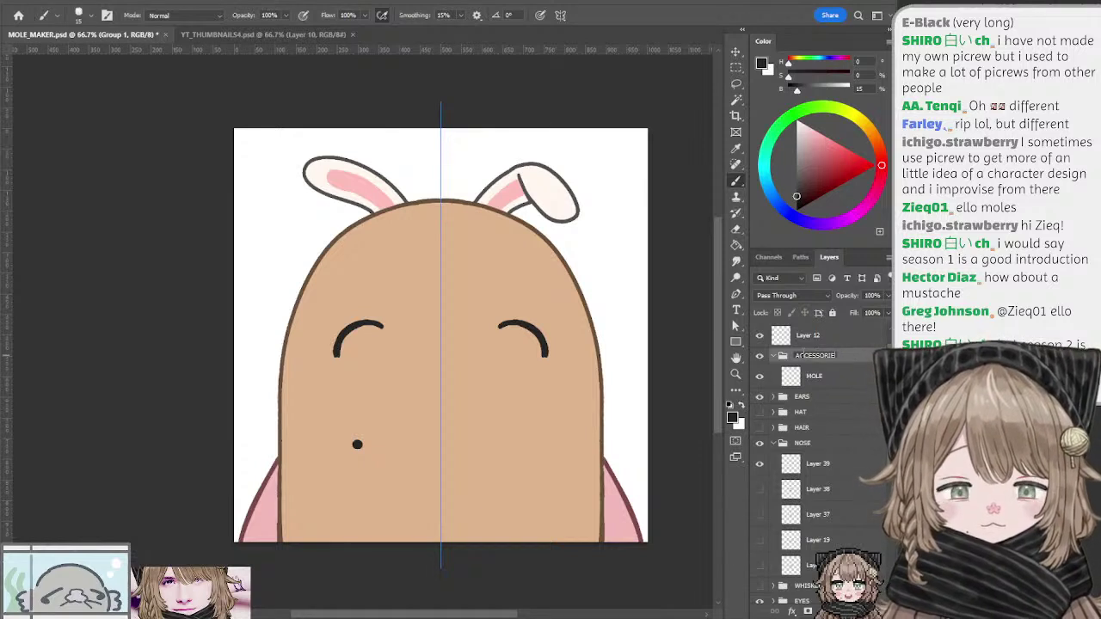
{"action": "type", "text": "S"}
{"action": "key", "text": "Return"}
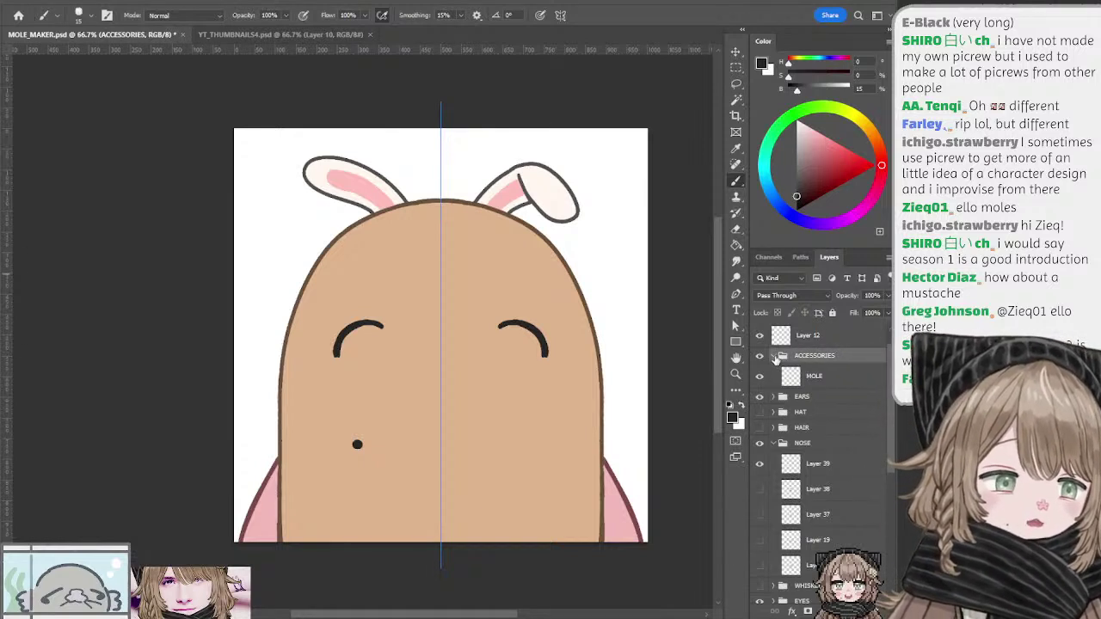
{"action": "left_click", "coordinate": [771, 356]}
{"action": "left_click", "coordinate": [759, 355]}
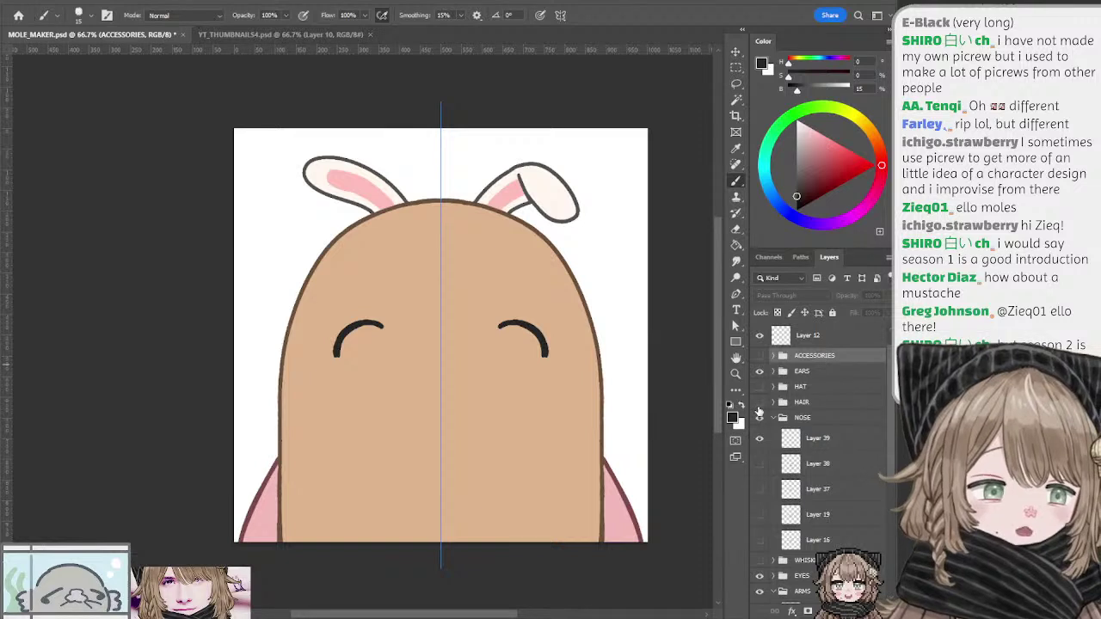
Step: Preview the HAIR and HAT groups and look through the layer stack for the NOSE group's variants
{"action": "left_click", "coordinate": [760, 402]}
{"action": "left_click", "coordinate": [759, 403]}
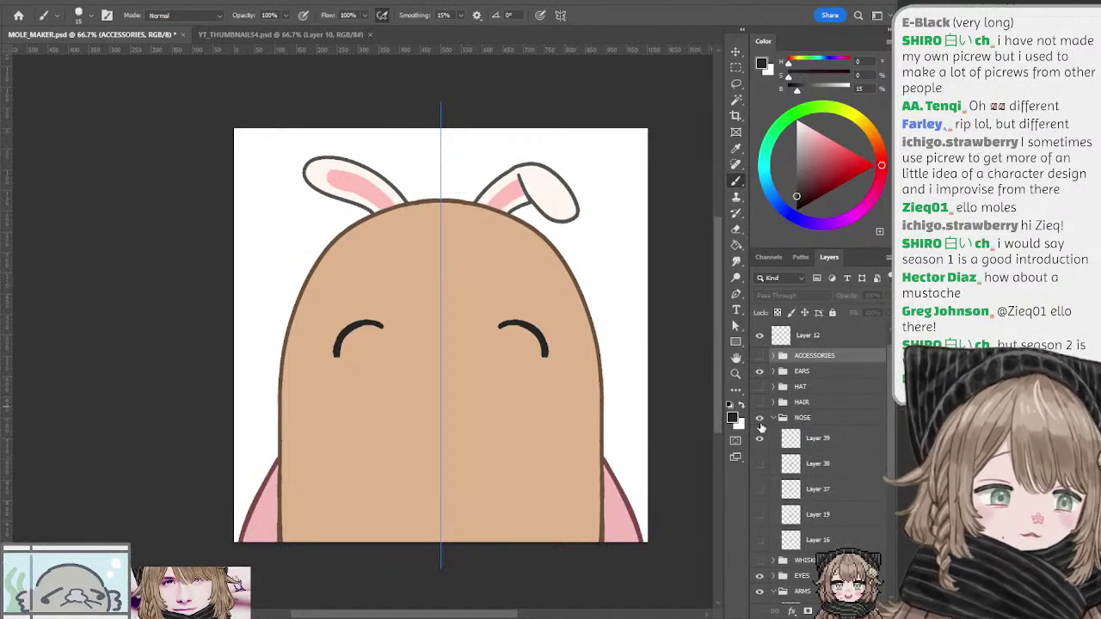
{"action": "left_click", "coordinate": [545, 344], "text": "ctrl"}
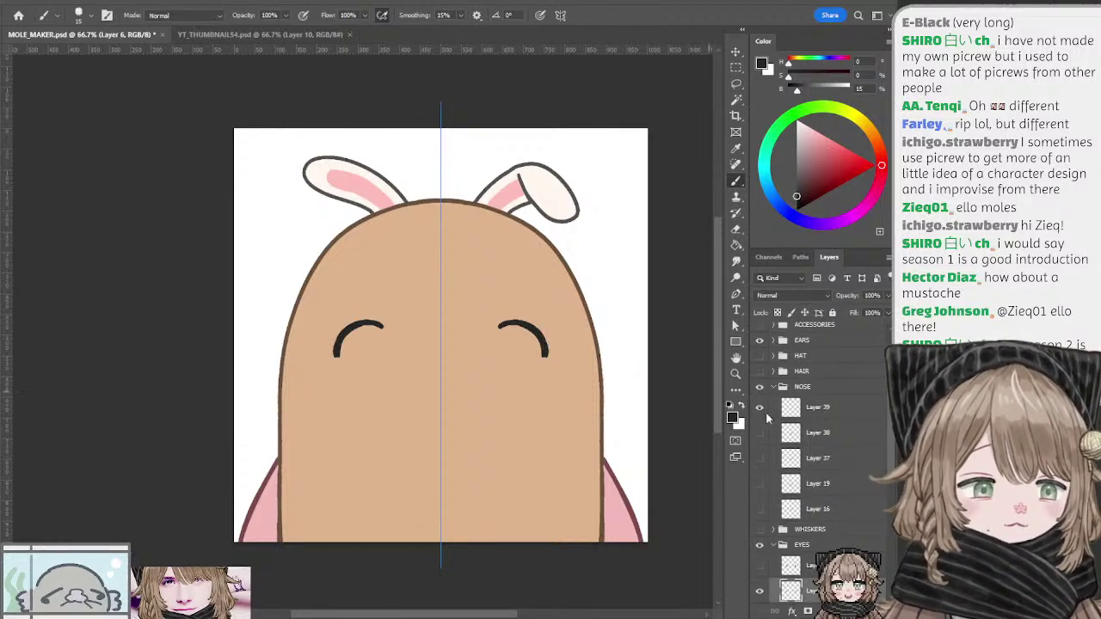
{"action": "scroll", "coordinate": [772, 390], "scroll_direction": "up", "scroll_amount": 1}
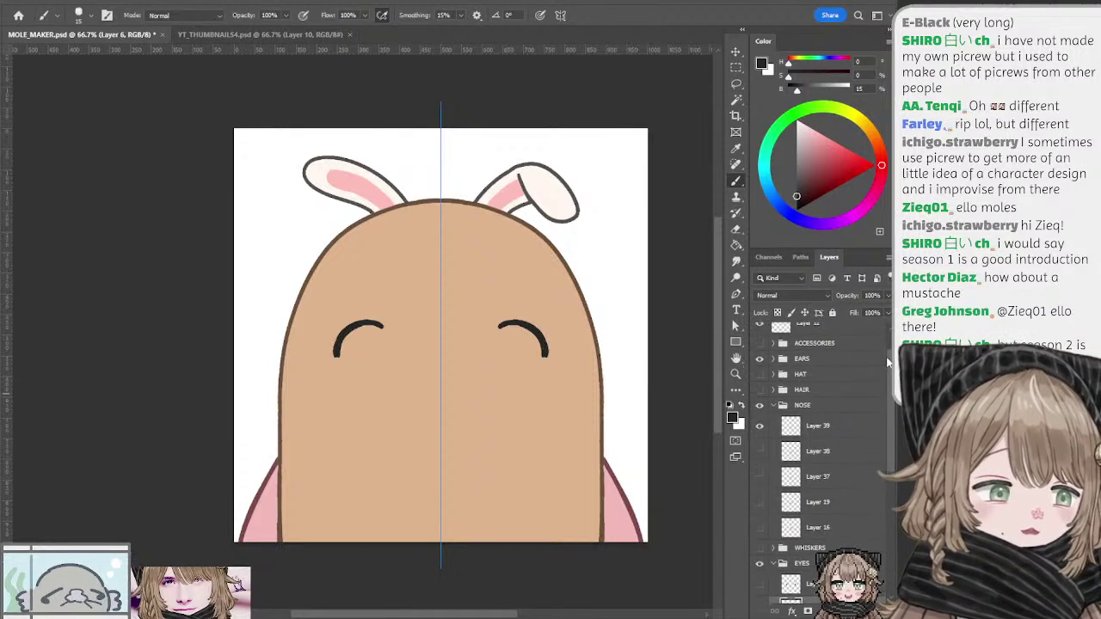
{"action": "scroll", "coordinate": [765, 405], "scroll_direction": "up", "scroll_amount": 2}
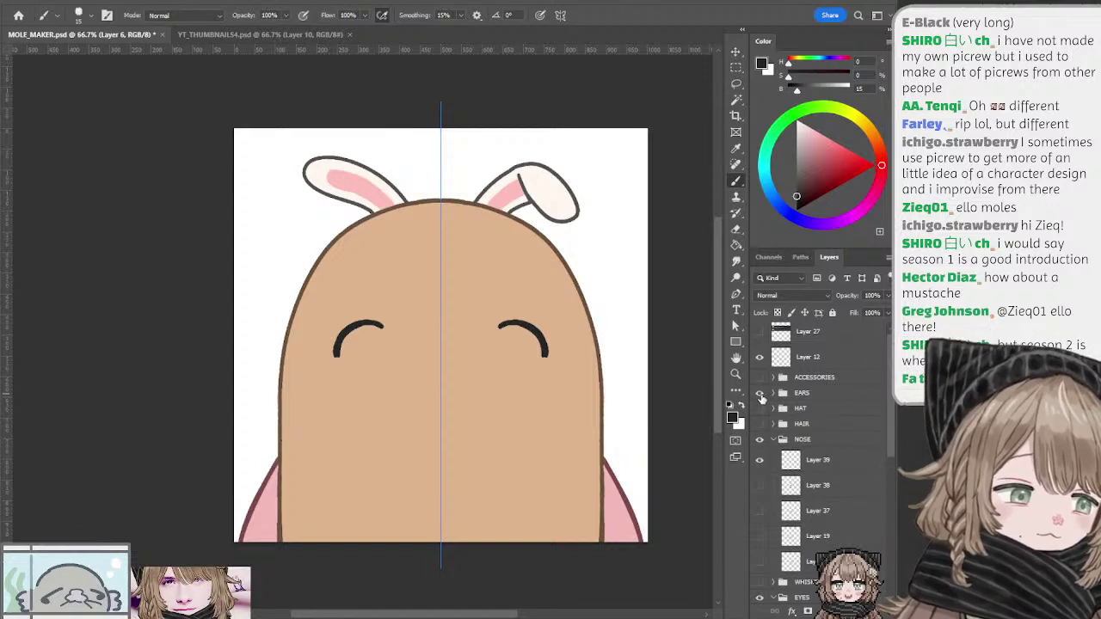
{"action": "left_click_drag", "start_coordinate": [760, 392], "coordinate": [759, 409]}
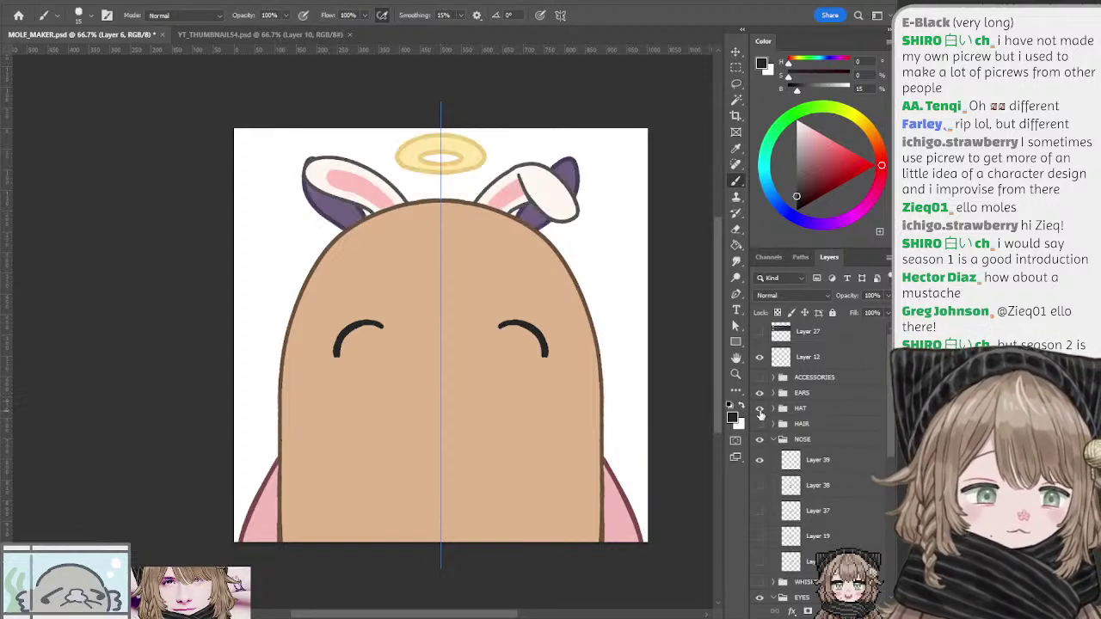
{"action": "left_click", "coordinate": [759, 410]}
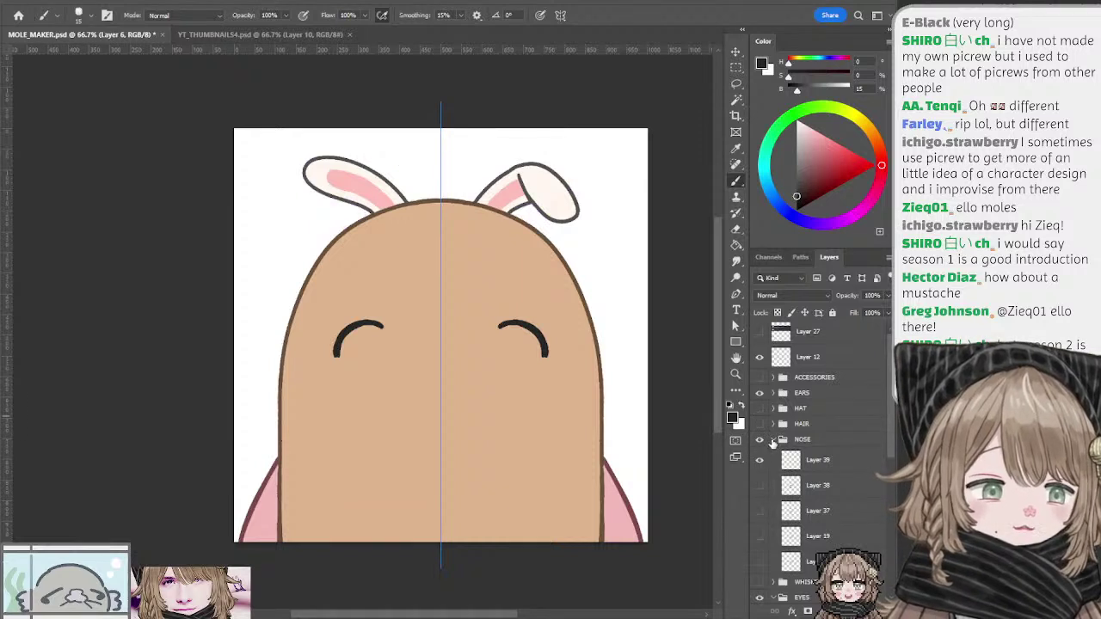
{"action": "left_click", "coordinate": [773, 439]}
{"action": "left_click", "coordinate": [773, 439]}
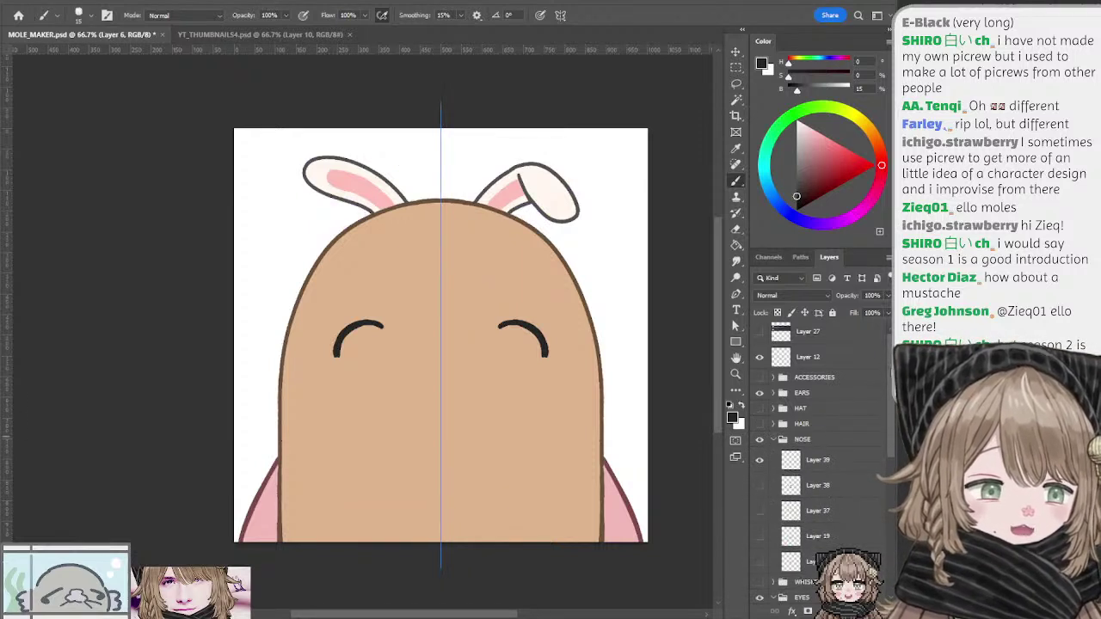
{"action": "left_click_drag", "start_coordinate": [887, 361], "coordinate": [883, 419]}
{"action": "scroll", "coordinate": [883, 421], "scroll_direction": "up", "scroll_amount": 2}
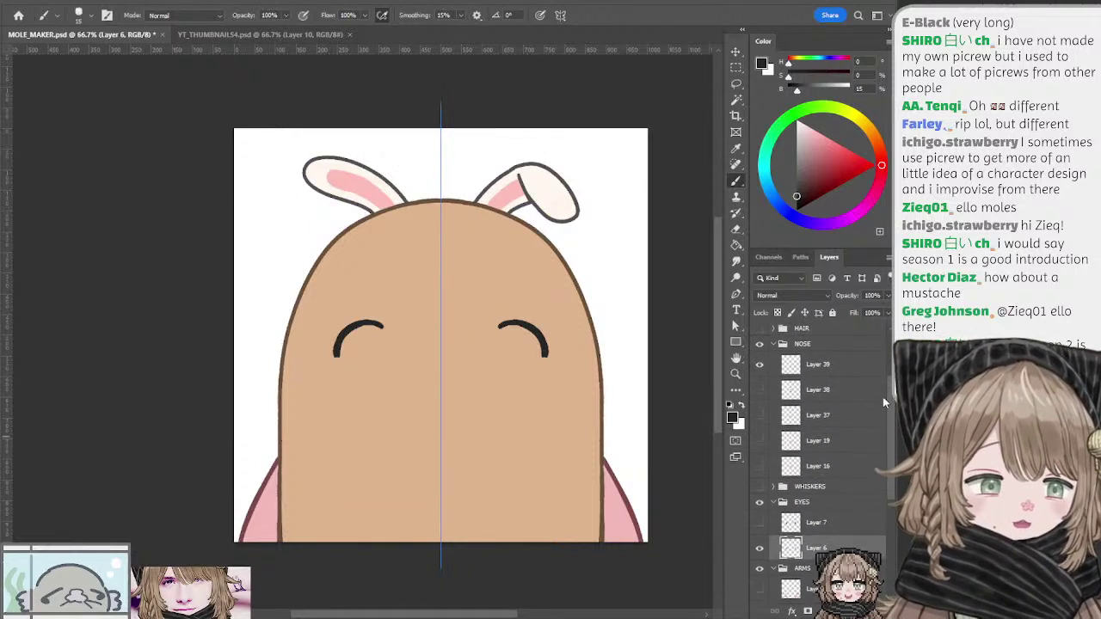
Step: Draw a rounded heart-shaped nose outline between the eyes on Layer 39 with a dark 10 px brush, mirrored across the centre
{"action": "left_click", "coordinate": [760, 363]}
{"action": "left_click", "coordinate": [759, 386]}
{"action": "left_click", "coordinate": [759, 387]}
{"action": "left_click", "coordinate": [792, 365]}
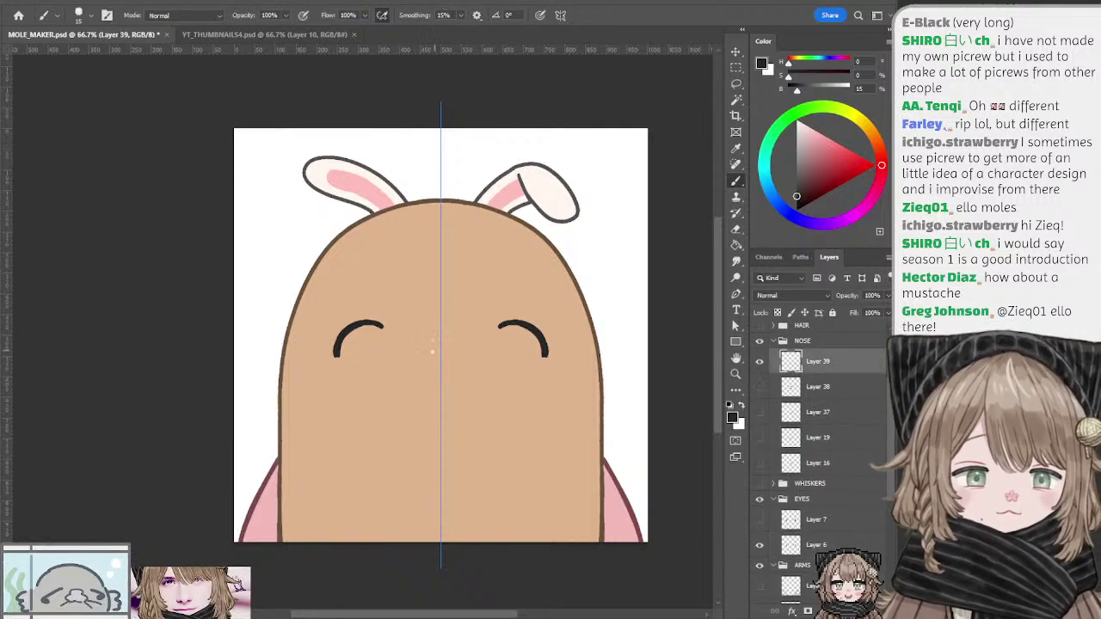
{"action": "left_click_drag", "start_coordinate": [435, 348], "coordinate": [430, 375]}
{"action": "key", "text": "ctrl+z"}
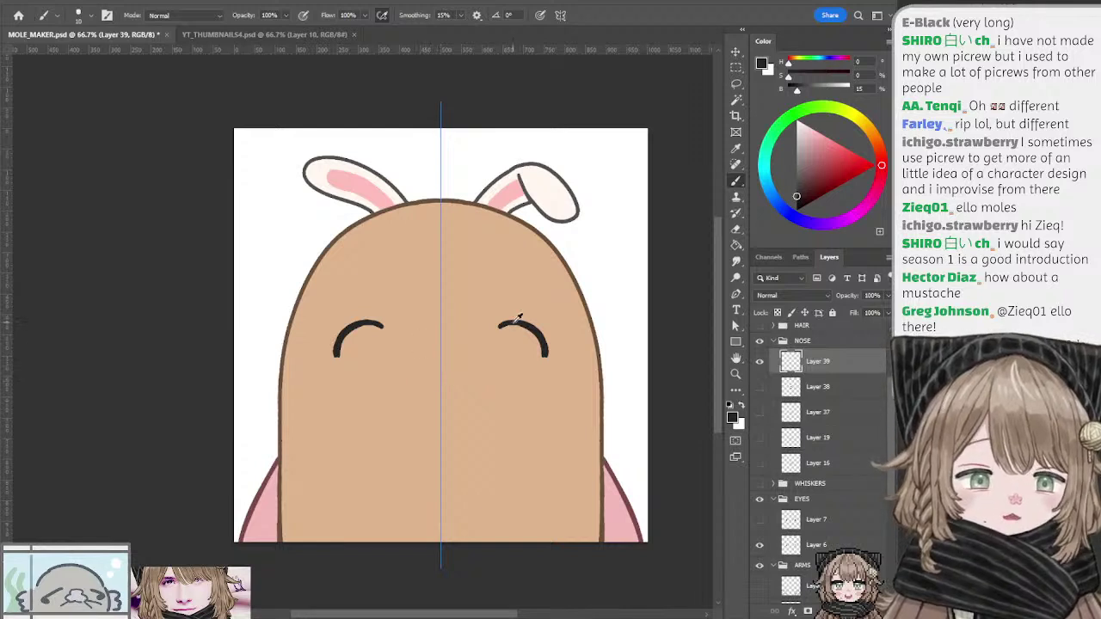
{"action": "mouse_move", "coordinate": [439, 364]}
{"action": "left_mouse_down"}
{"action": "mouse_move", "coordinate": [410, 380]}
{"action": "mouse_move", "coordinate": [434, 387]}
{"action": "mouse_move", "coordinate": [435, 362]}
{"action": "mouse_move", "coordinate": [411, 369]}
{"action": "mouse_move", "coordinate": [433, 386]}
{"action": "mouse_move", "coordinate": [434, 354]}
{"action": "mouse_move", "coordinate": [437, 392]}
{"action": "left_mouse_up"}
{"action": "key", "text": "ctrl+z"}
{"action": "key", "text": "ctrl+z"}
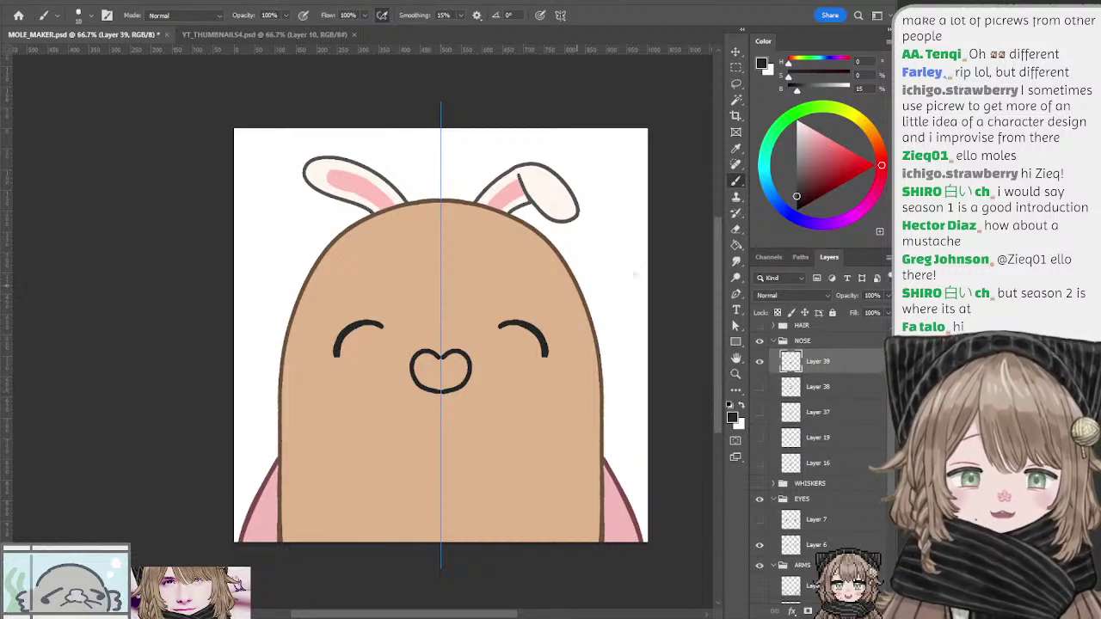
Step: Add a new layer directly below the heart-shaped nose outline in the NOSE group
{"action": "left_click", "coordinate": [794, 392]}
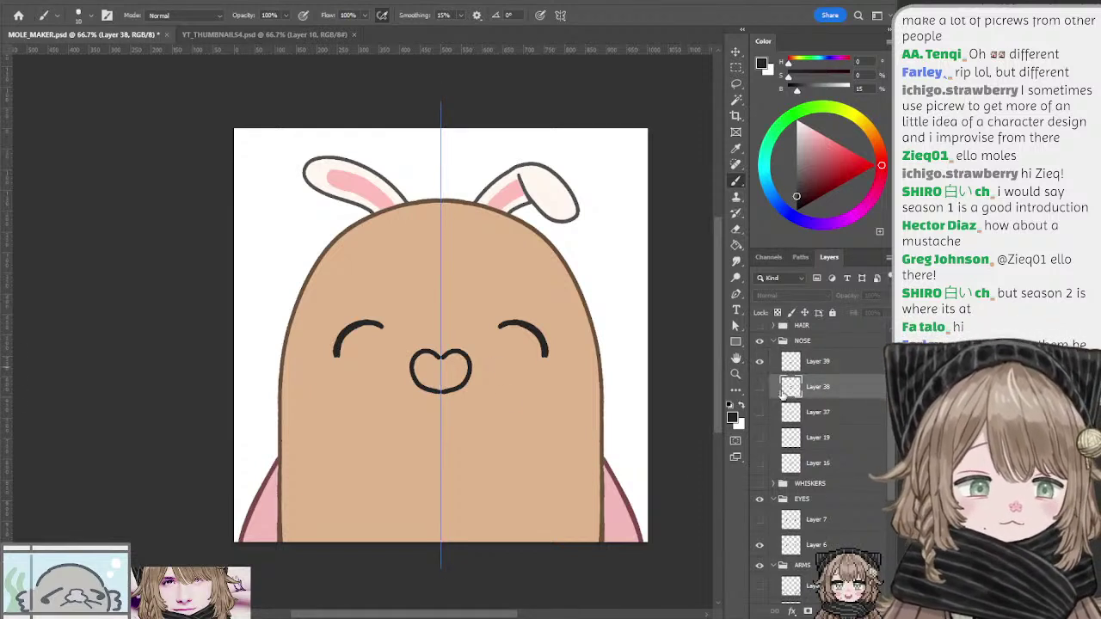
{"action": "key", "text": "ctrl+shift+alt+n"}
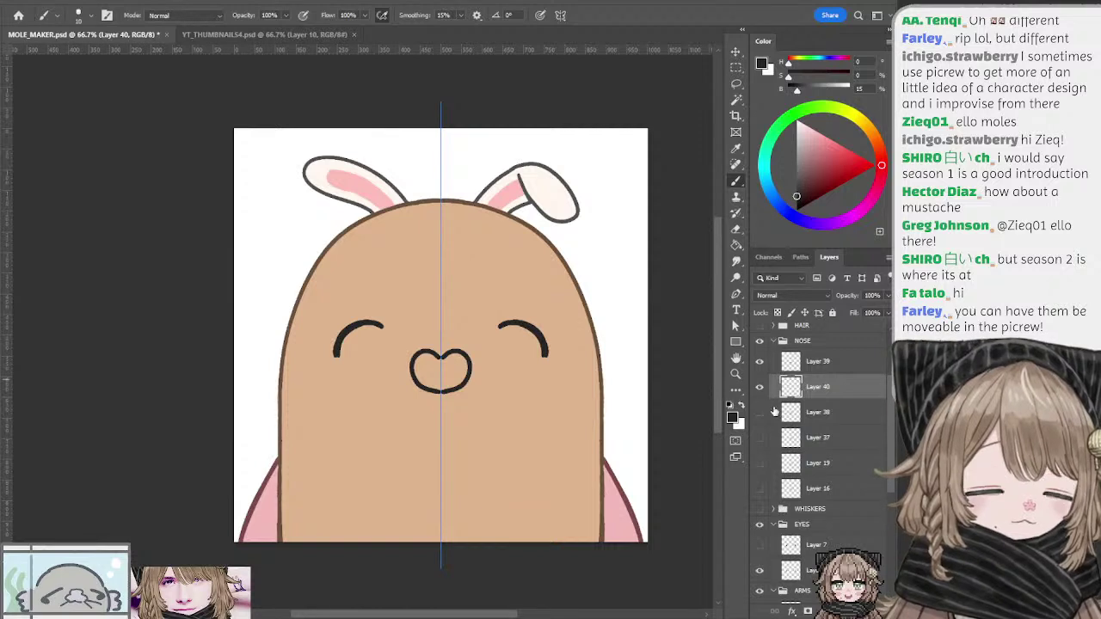
Step: Sample the light pink from the earlier nose variant and paint the inside of the heart-shaped nose on Layer 40
{"action": "key", "text": "ctrl+v"}
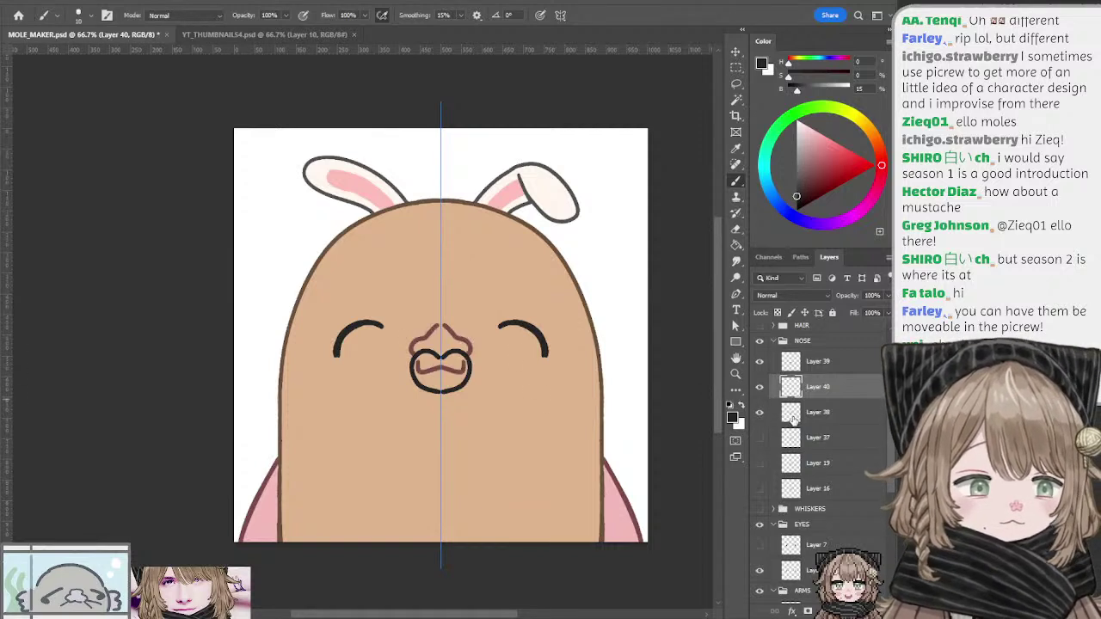
{"action": "left_click", "coordinate": [759, 437]}
{"action": "left_click", "coordinate": [443, 366], "text": "alt"}
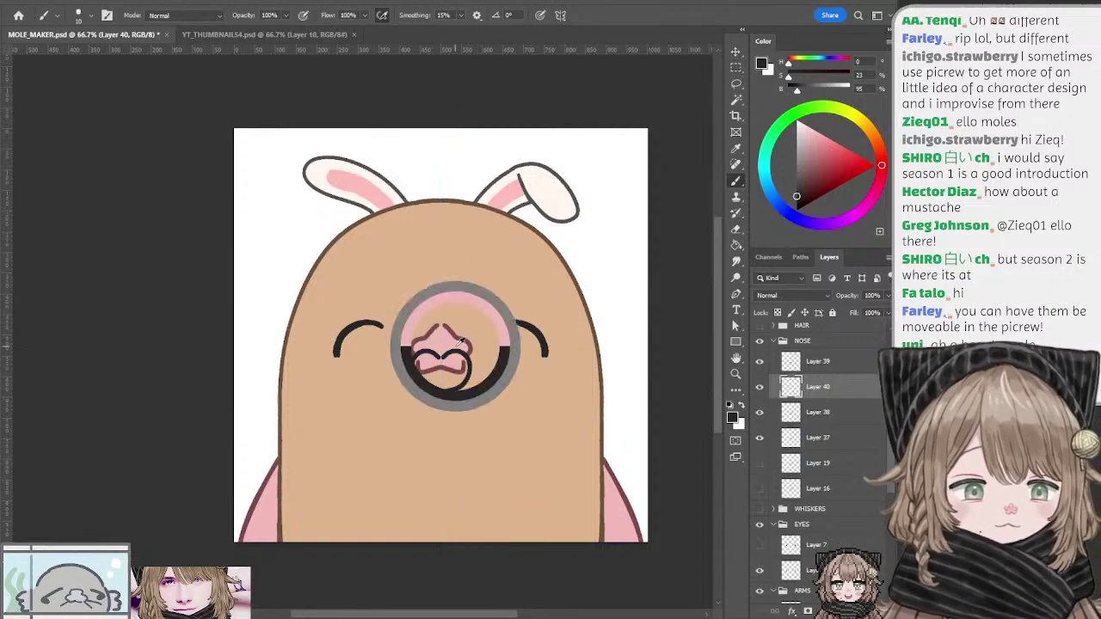
{"action": "left_click_drag", "start_coordinate": [762, 438], "coordinate": [760, 415]}
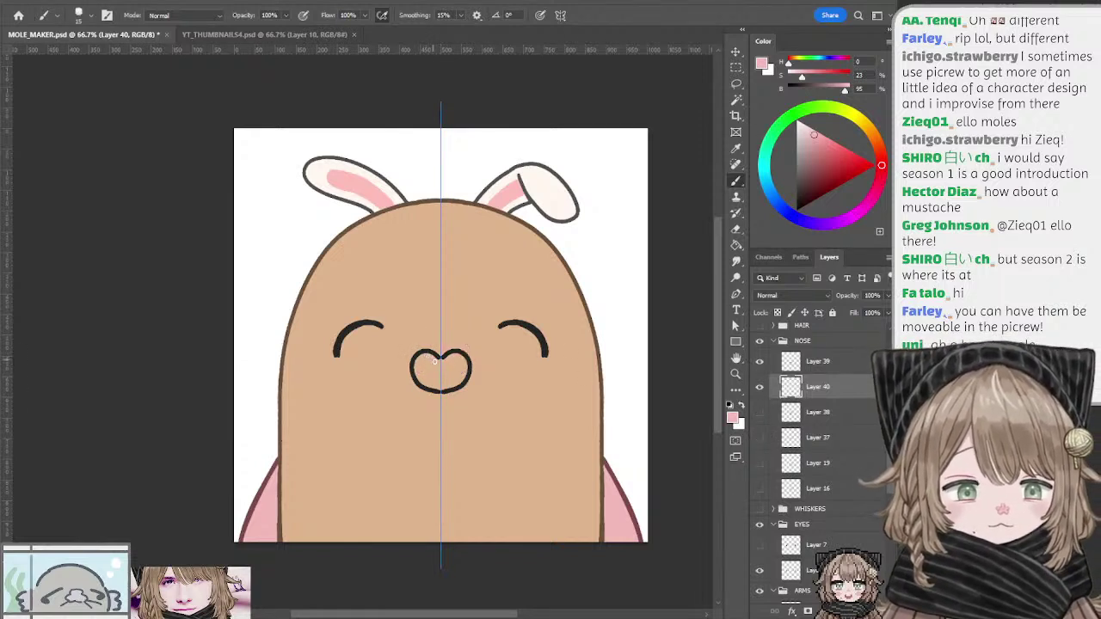
{"action": "mouse_move", "coordinate": [421, 360]}
{"action": "left_mouse_down"}
{"action": "mouse_move", "coordinate": [419, 371]}
{"action": "mouse_move", "coordinate": [439, 379]}
{"action": "left_mouse_up"}
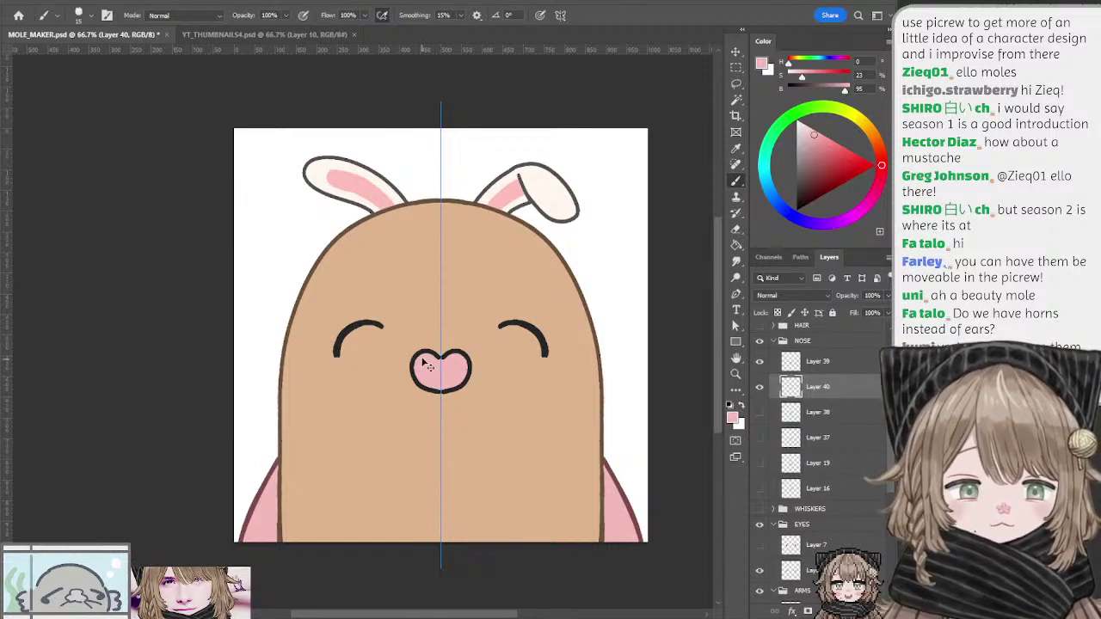
Step: Clip a new layer to the heart nose outline and fill it with the dark maroon sampled from the Layer 38 nose
{"action": "left_click", "coordinate": [796, 365]}
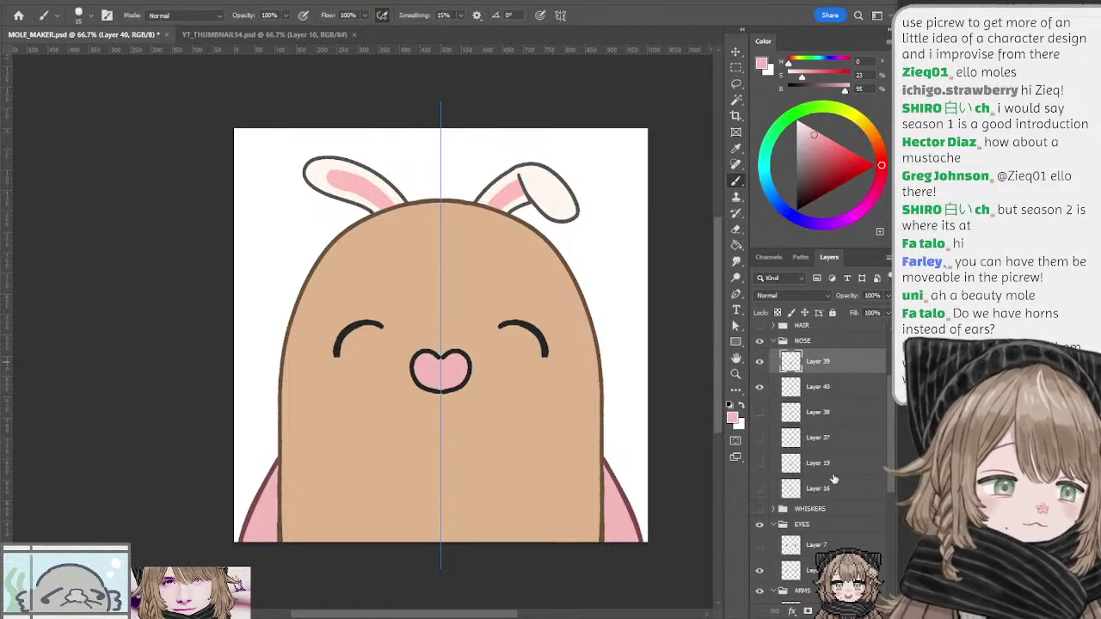
{"action": "left_click", "coordinate": [857, 610]}
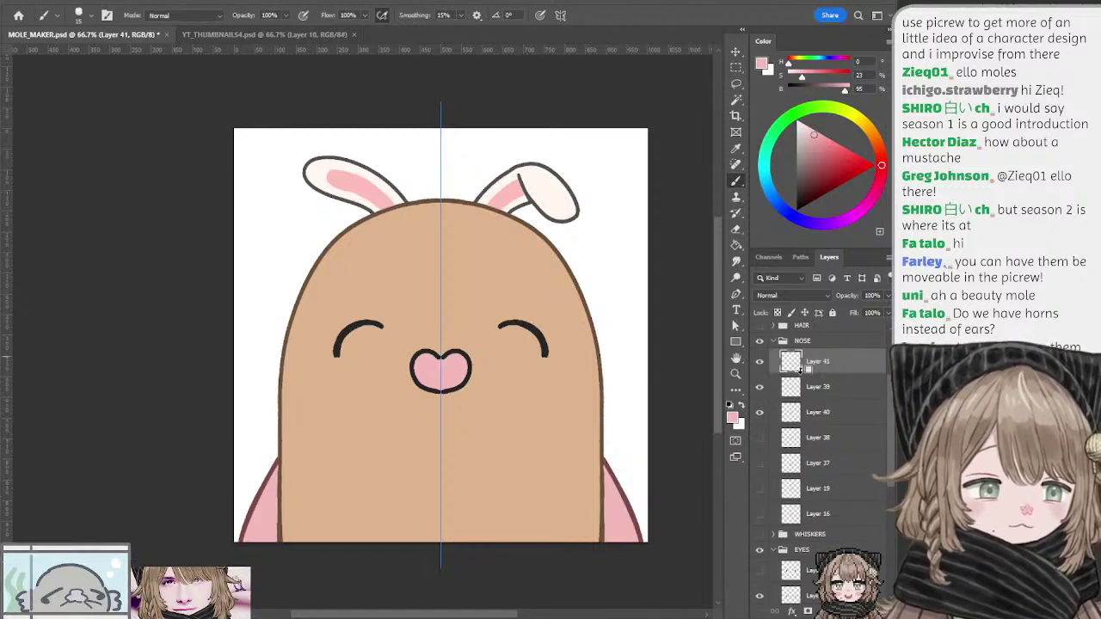
{"action": "left_click", "coordinate": [804, 374], "text": "alt"}
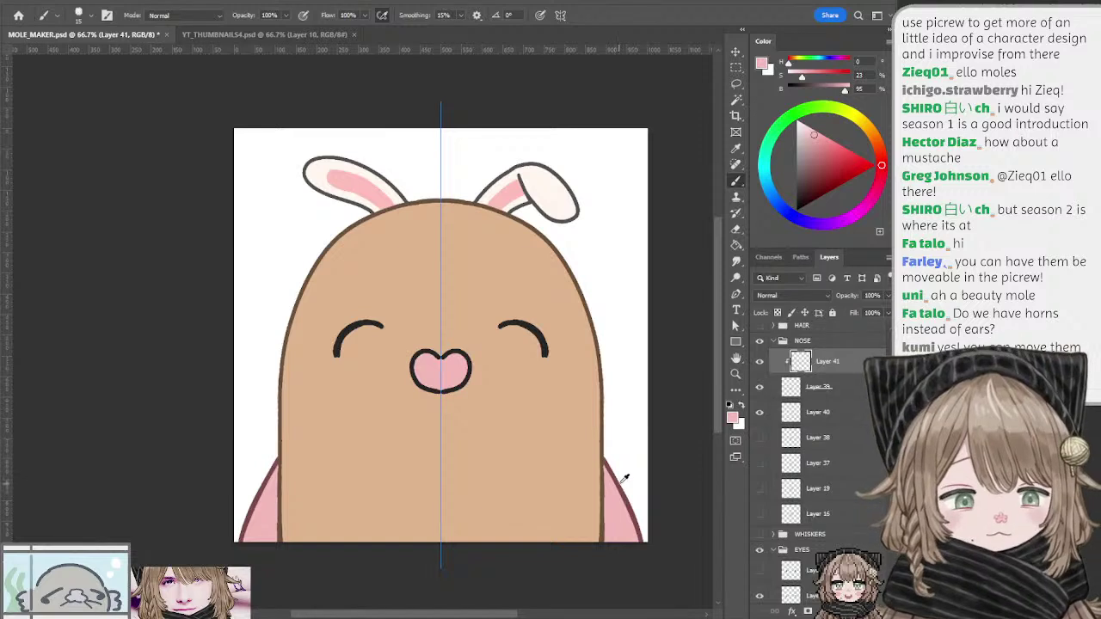
{"action": "left_click", "coordinate": [760, 441]}
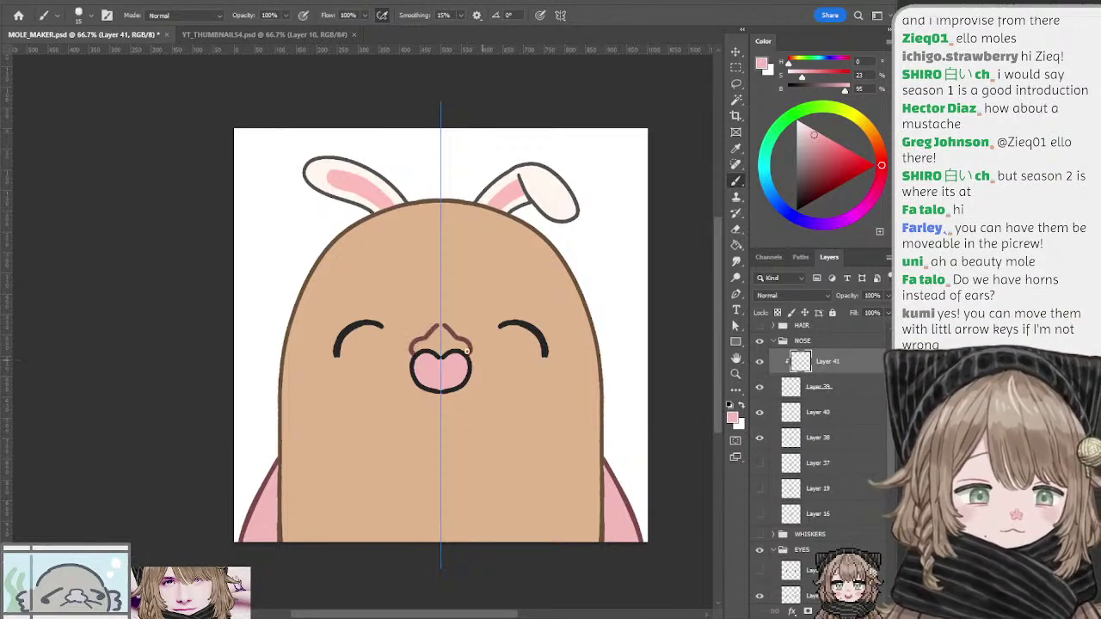
{"action": "left_click", "coordinate": [465, 341], "text": "alt"}
{"action": "left_click", "coordinate": [760, 437]}
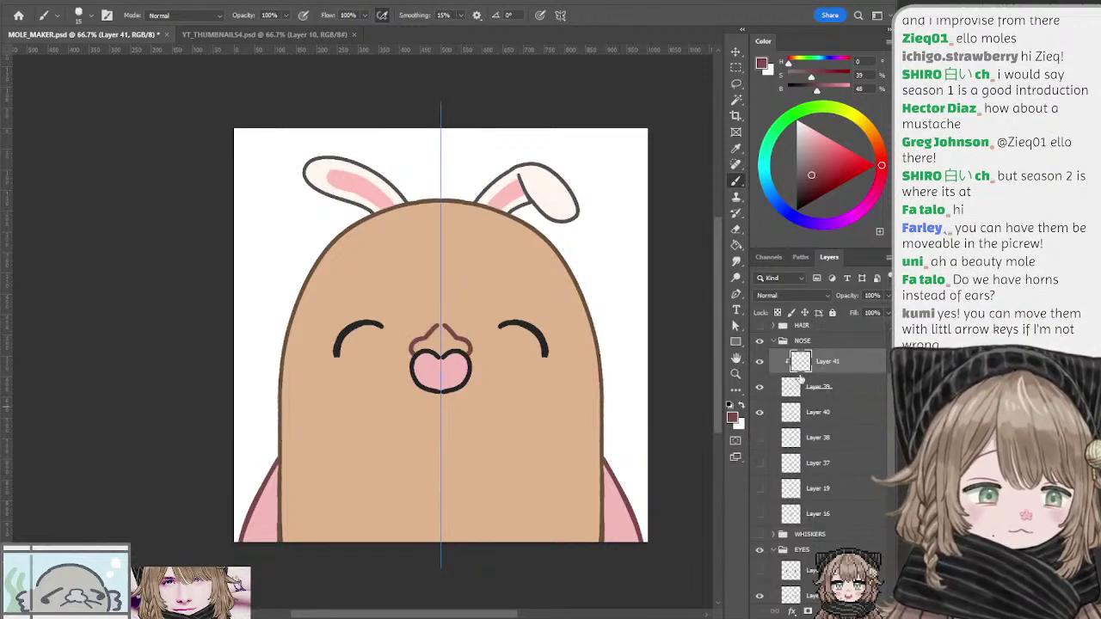
{"action": "key", "text": "alt+BackSpace"}
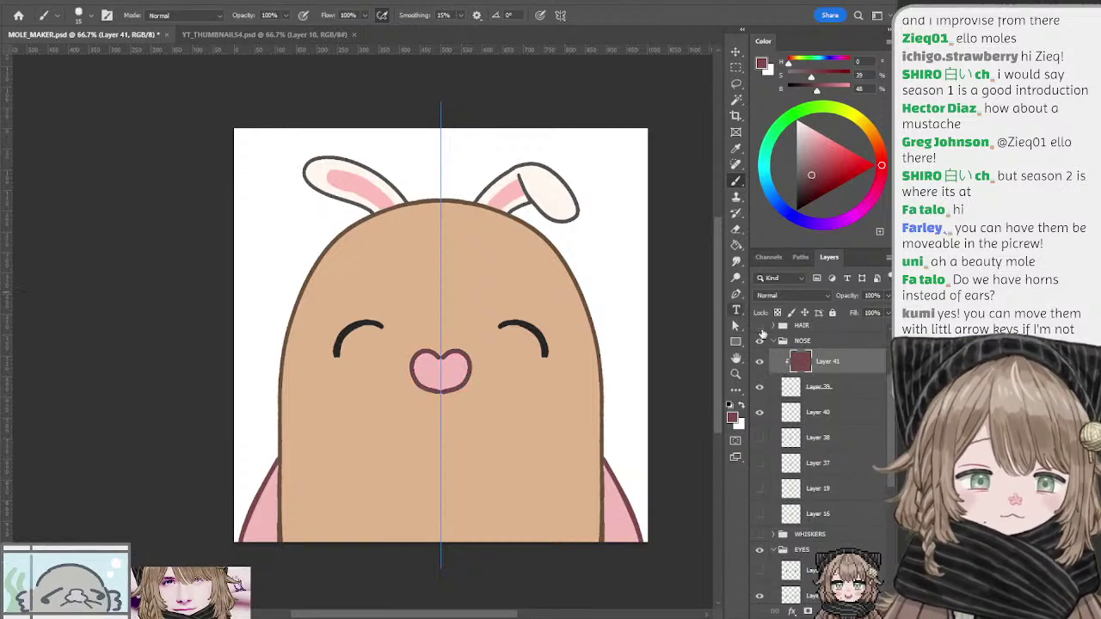
Step: Select the outline, its clipped colour layer and the pink fill layer together and shift the heart nose upward
{"action": "left_click", "coordinate": [801, 385], "text": "shift"}
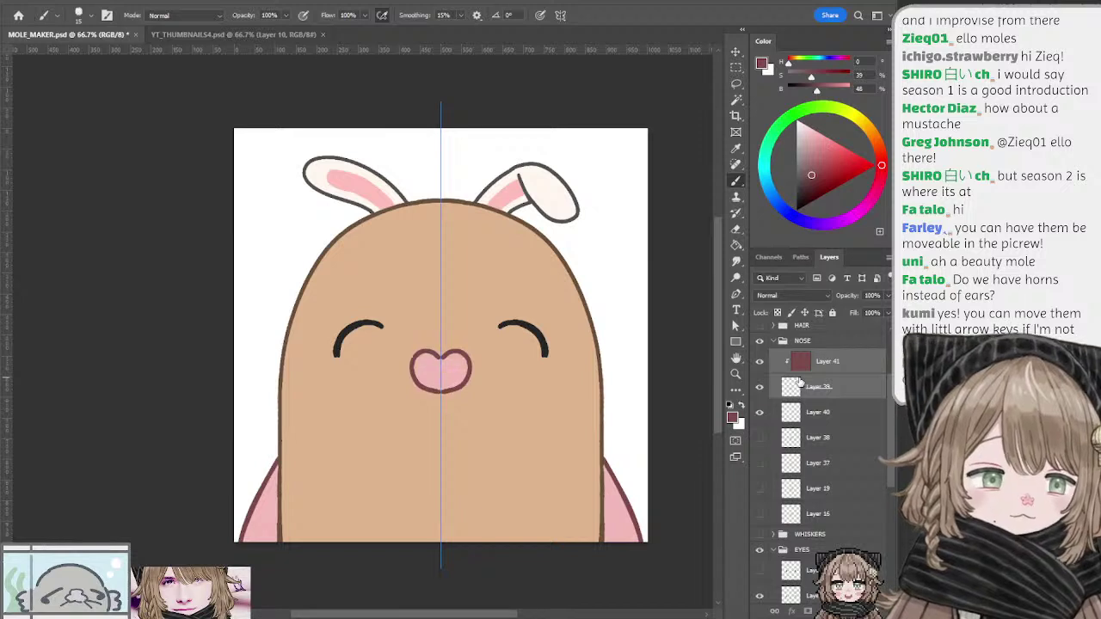
{"action": "left_click", "coordinate": [806, 365]}
{"action": "left_click", "coordinate": [804, 413], "text": "shift"}
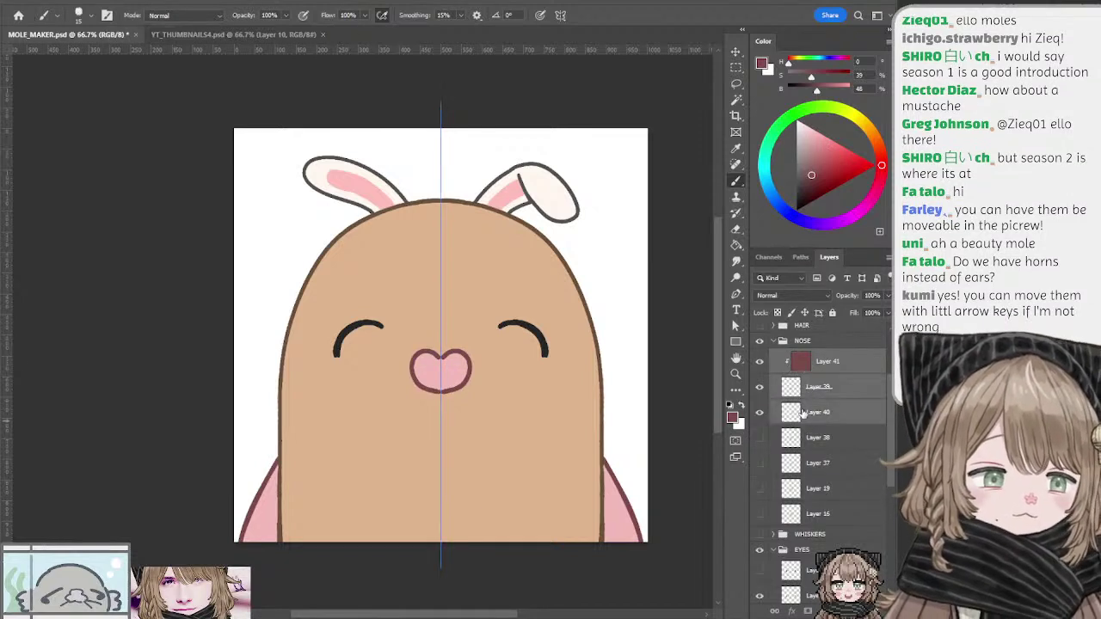
{"action": "key", "text": "shift+Up"}
{"action": "key", "text": "shift+Up"}
{"action": "key", "text": "shift+Up"}
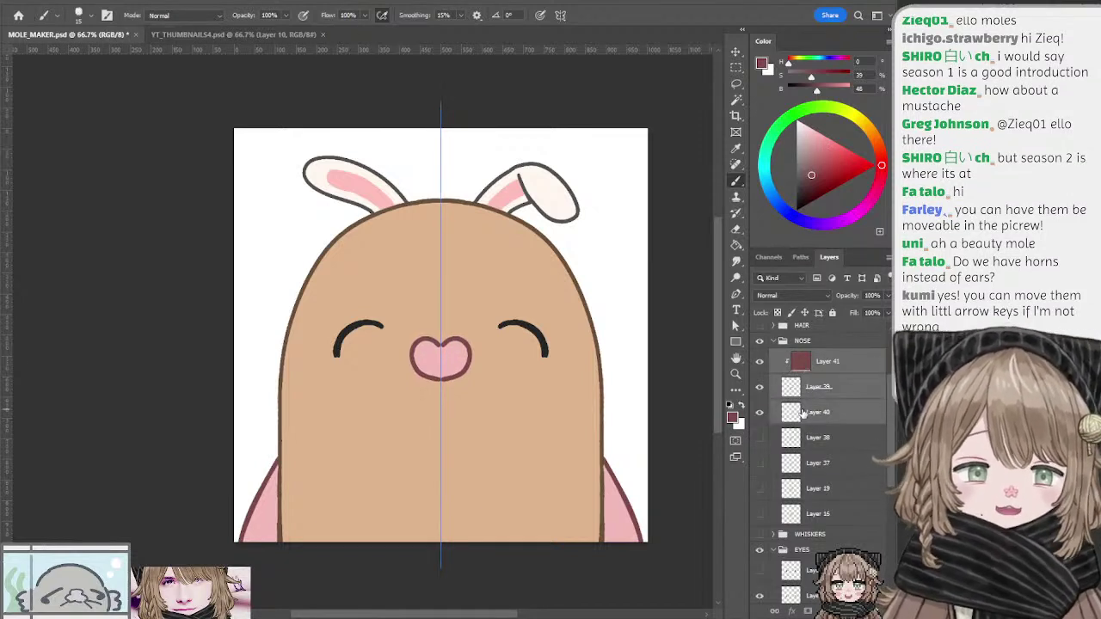
Step: Move the heart nose further up to align with the Layer 38 nose, showing that variant only as a temporary reference
{"action": "left_click", "coordinate": [760, 438]}
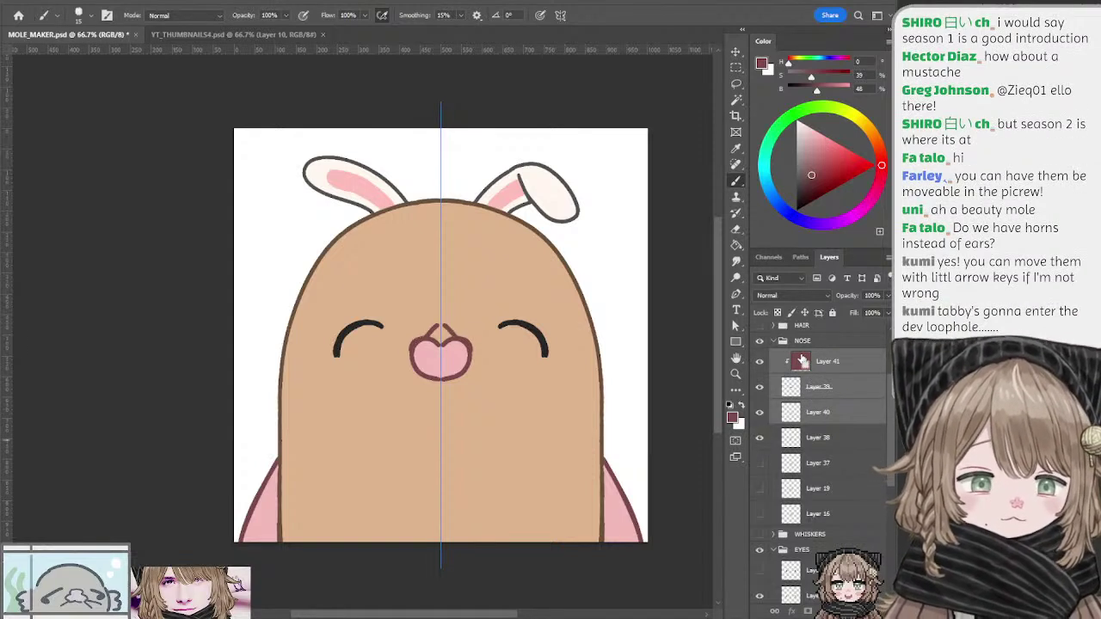
{"action": "key", "text": "ctrl+shift+Up"}
{"action": "key", "text": "ctrl+shift+Up"}
{"action": "key", "text": "ctrl+Down"}
{"action": "key", "text": "ctrl+Down"}
{"action": "key", "text": "ctrl+Down"}
{"action": "key", "text": "ctrl+Down"}
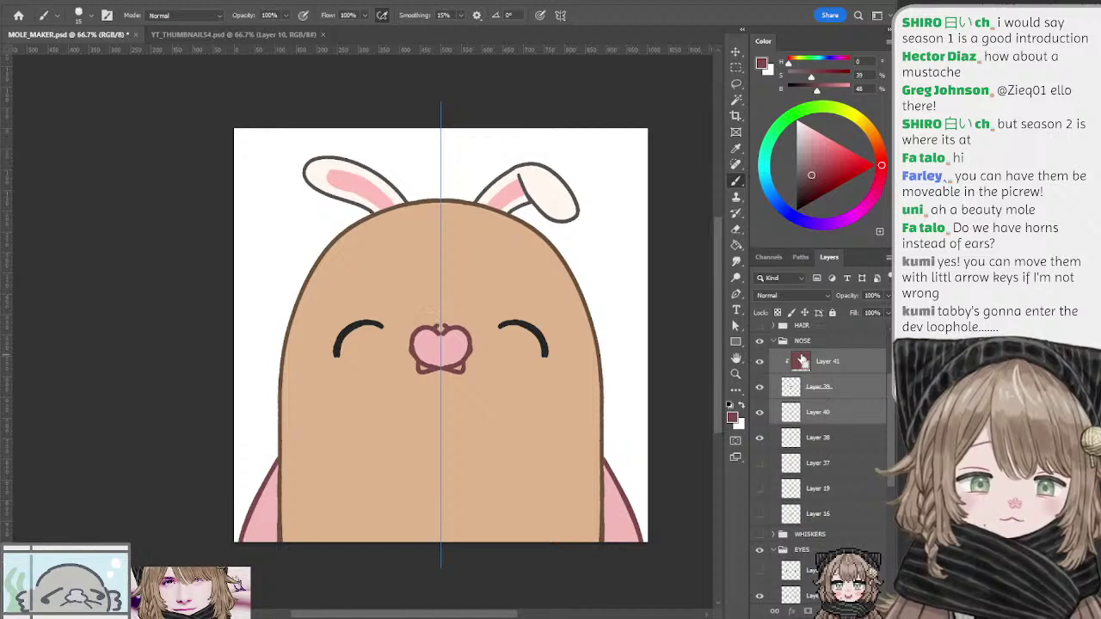
{"action": "key", "text": "ctrl+shift+Up"}
{"action": "key", "text": "ctrl+Down"}
{"action": "key", "text": "ctrl+Down"}
{"action": "key", "text": "ctrl+Down"}
{"action": "key", "text": "ctrl+Down"}
{"action": "key", "text": "ctrl+Down"}
{"action": "key", "text": "ctrl+Down"}
{"action": "key", "text": "ctrl+shift+Up"}
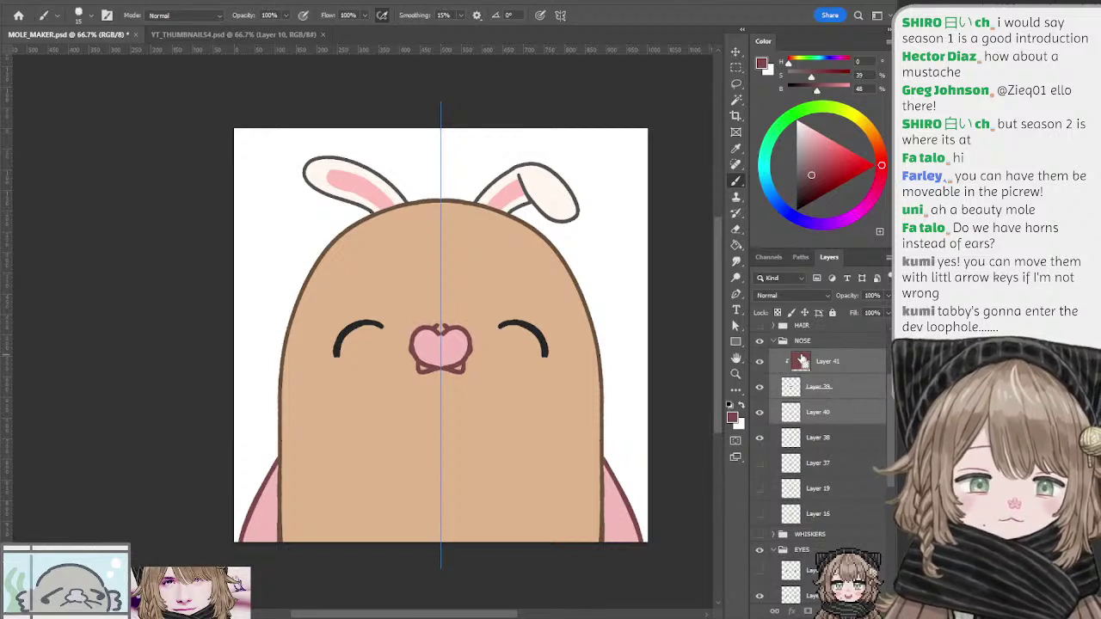
{"action": "key", "text": "ctrl+Down"}
{"action": "key", "text": "ctrl+Down"}
{"action": "key", "text": "ctrl+Down"}
{"action": "key", "text": "ctrl+Down"}
{"action": "key", "text": "Down"}
{"action": "key", "text": "Up"}
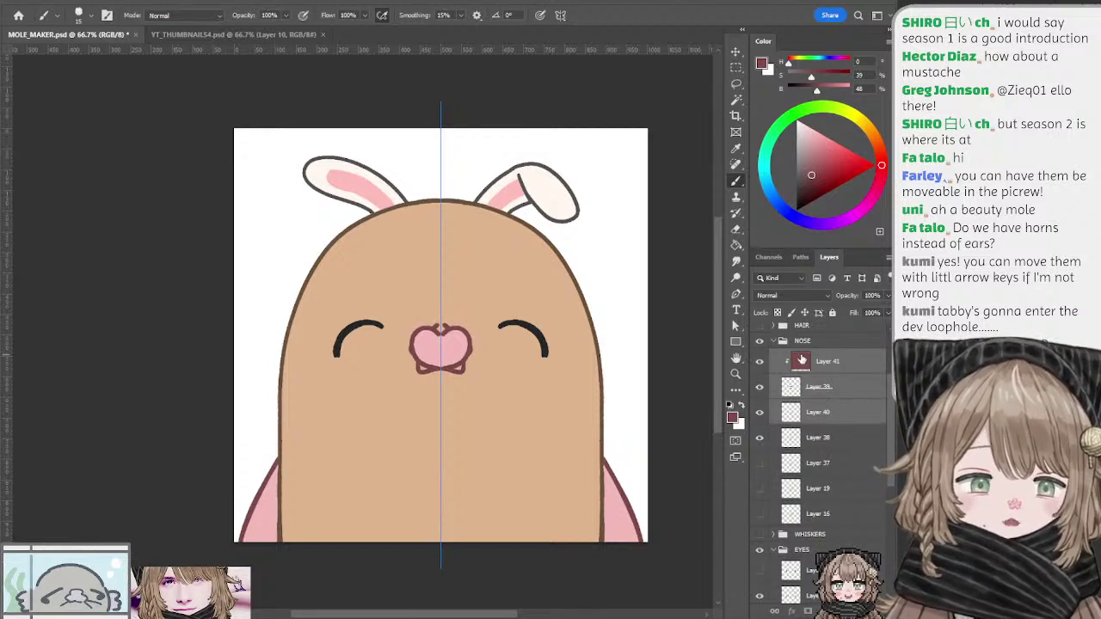
{"action": "left_click", "coordinate": [759, 438]}
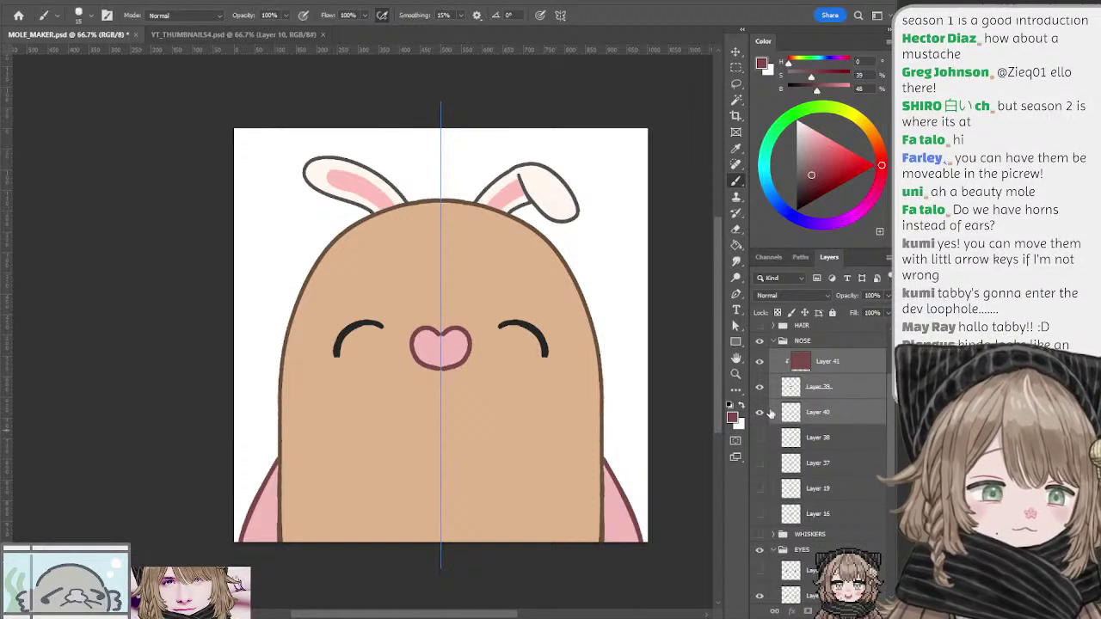
Step: Merge the clipped maroon Layer 41 with the heart outline on Layer 39, keeping the pink fill on its own layer
{"action": "left_click", "coordinate": [792, 389]}
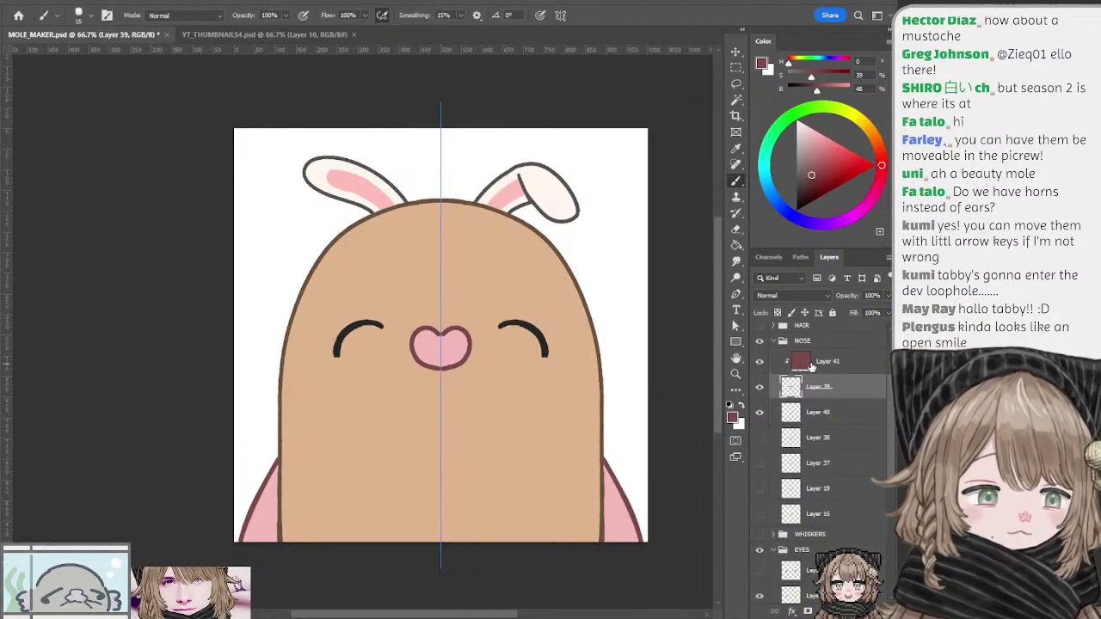
{"action": "left_click", "coordinate": [810, 367], "text": "shift"}
{"action": "key", "text": "ctrl+e"}
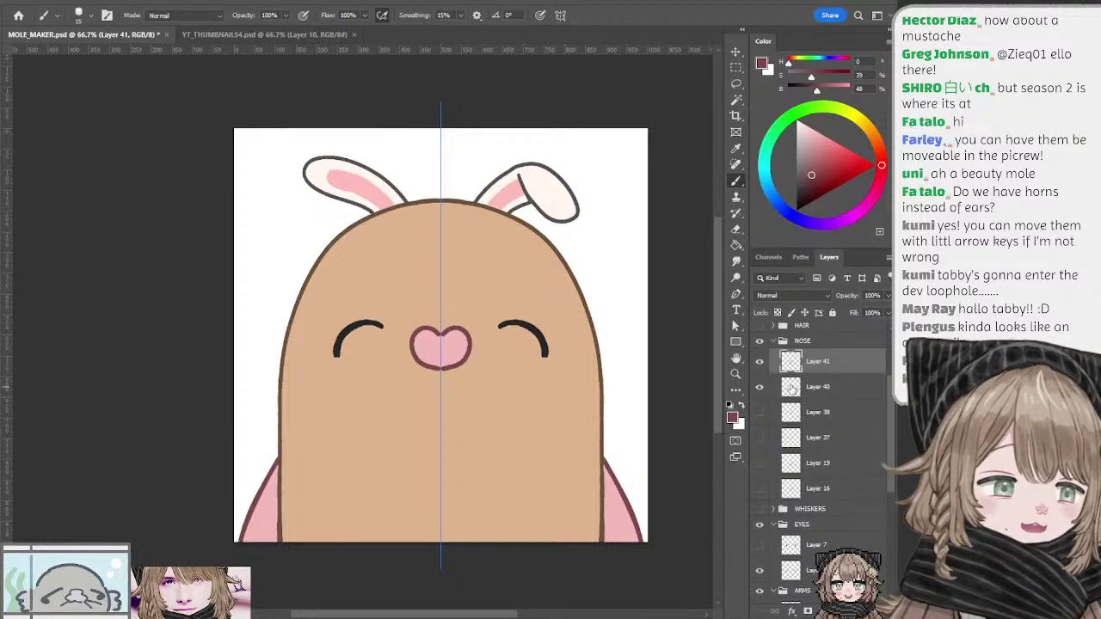
{"action": "left_click", "coordinate": [792, 387]}
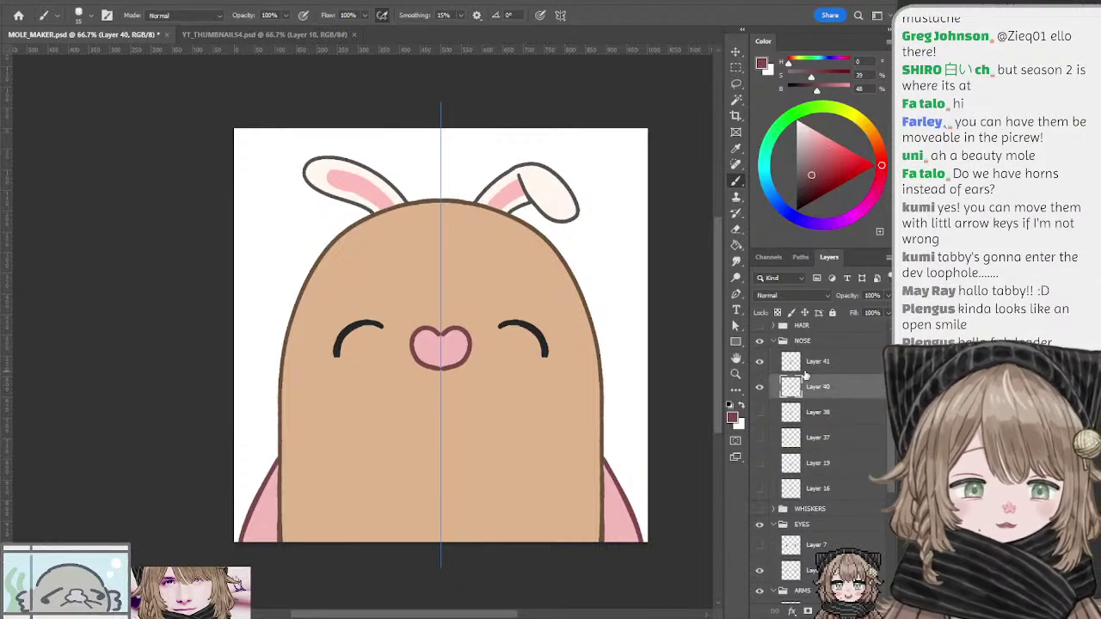
{"action": "left_click", "coordinate": [773, 362]}
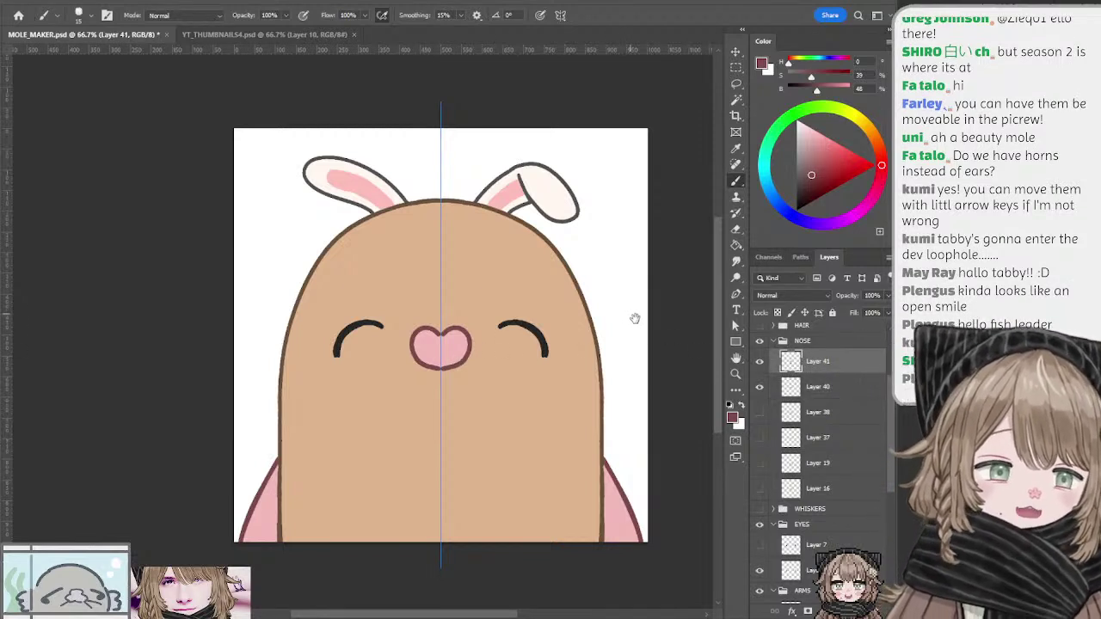
Step: Hide both heart nose layers and add a new layer at the top of the NOSE group
{"action": "mouse_move", "coordinate": [633, 315]}
{"action": "left_mouse_down"}
{"action": "mouse_move", "coordinate": [617, 327]}
{"action": "mouse_move", "coordinate": [633, 324]}
{"action": "mouse_move", "coordinate": [631, 313]}
{"action": "left_mouse_up"}
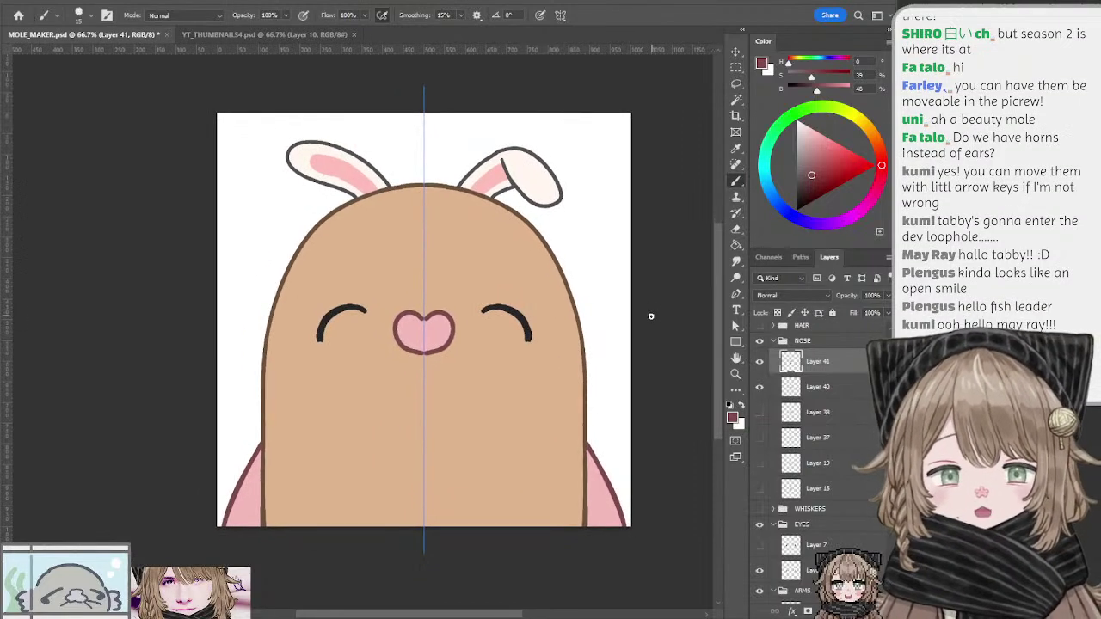
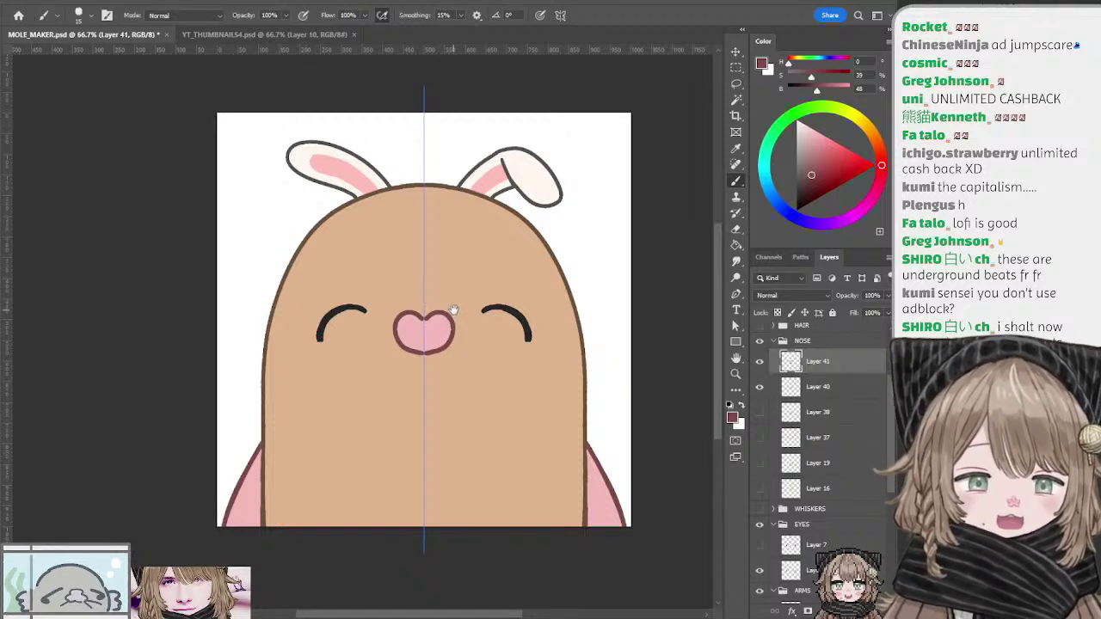
{"action": "left_click_drag", "start_coordinate": [460, 330], "coordinate": [464, 314]}
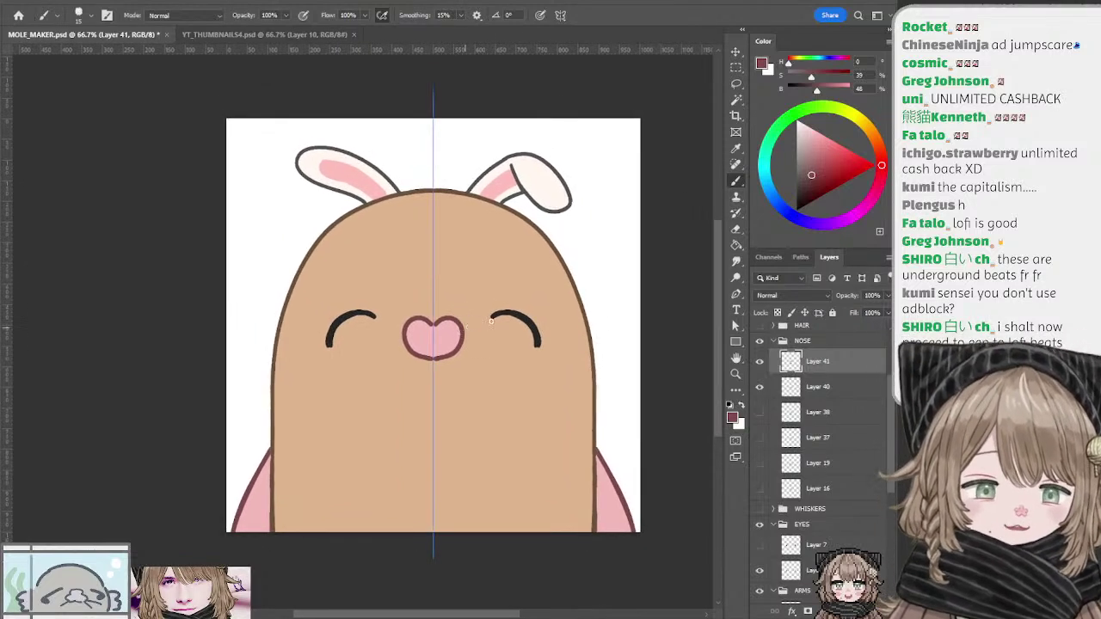
{"action": "left_click_drag", "start_coordinate": [613, 349], "coordinate": [588, 351]}
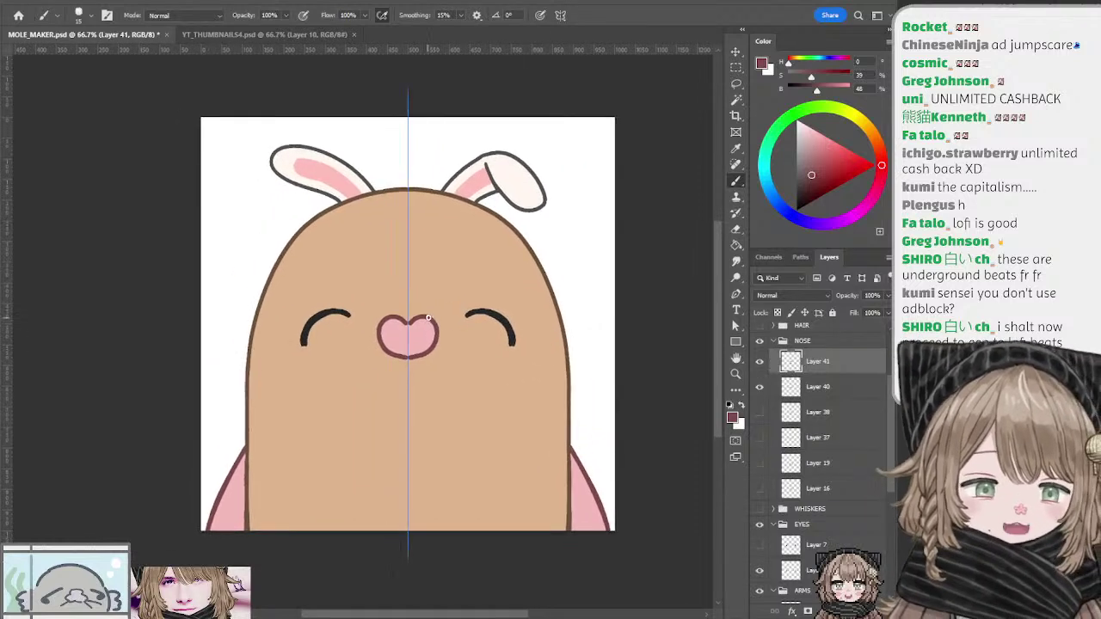
{"action": "left_click_drag", "start_coordinate": [761, 370], "coordinate": [760, 388]}
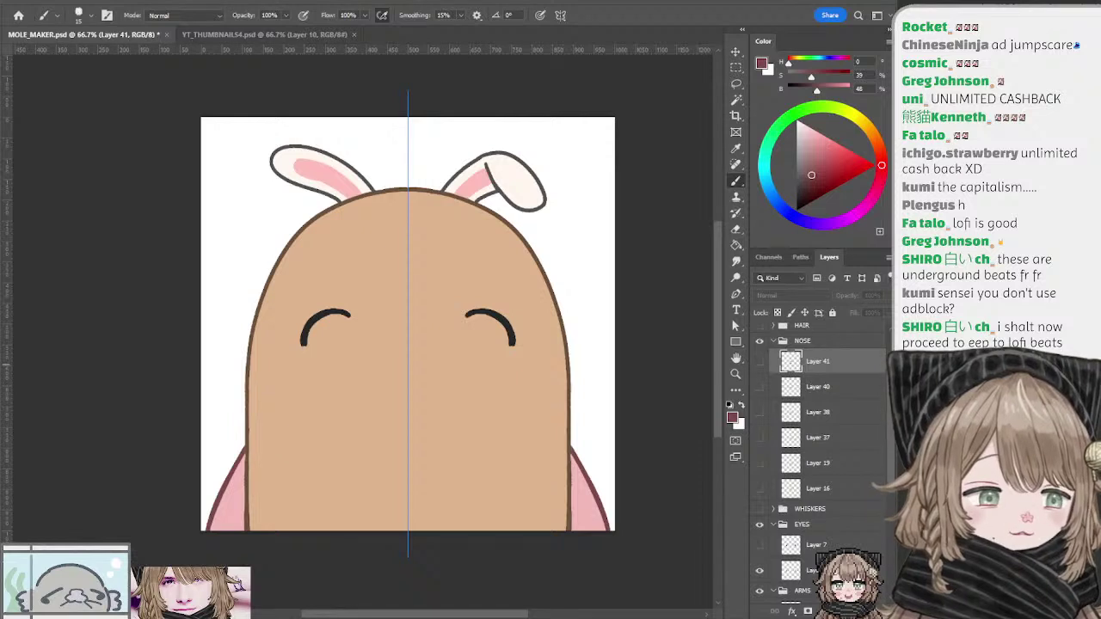
{"action": "key", "text": "ctrl+shift+alt+n"}
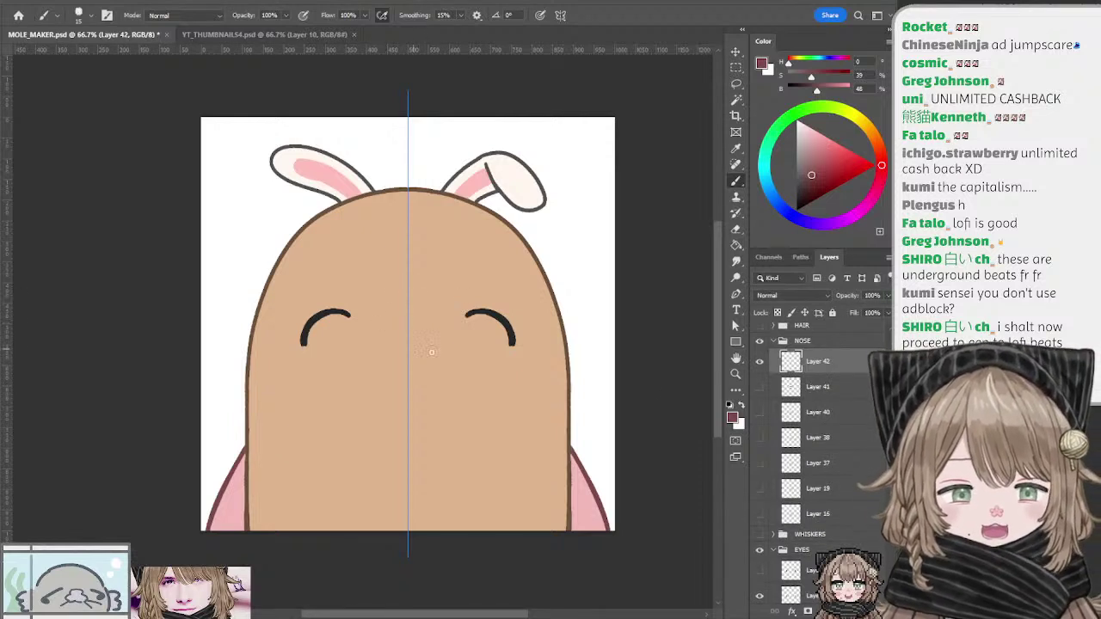
Step: Draw a mirrored maroon oval snout outline between the eyes on Layer 42 with a smaller brush, redoing unsatisfactory strokes
{"action": "left_click_drag", "start_coordinate": [430, 351], "coordinate": [415, 374]}
{"action": "key", "text": "ctrl+z"}
{"action": "key", "text": "bracketleft"}
{"action": "key", "text": "bracketleft"}
{"action": "left_click_drag", "start_coordinate": [407, 337], "coordinate": [411, 376]}
{"action": "key", "text": "ctrl+z"}
{"action": "key", "text": "ctrl+z"}
{"action": "mouse_move", "coordinate": [409, 337]}
{"action": "left_mouse_down"}
{"action": "mouse_move", "coordinate": [417, 373]}
{"action": "mouse_move", "coordinate": [434, 353]}
{"action": "mouse_move", "coordinate": [421, 362]}
{"action": "left_mouse_up"}
{"action": "key", "text": "ctrl+z"}
{"action": "key", "text": "ctrl+z"}
{"action": "key", "text": "ctrl+z"}
{"action": "key", "text": "ctrl+z"}
{"action": "key", "text": "ctrl+z"}
{"action": "key", "text": "ctrl+z"}
{"action": "key", "text": "ctrl+z"}
{"action": "key", "text": "ctrl+z"}
{"action": "key", "text": "ctrl+z"}
{"action": "key", "text": "ctrl+z"}
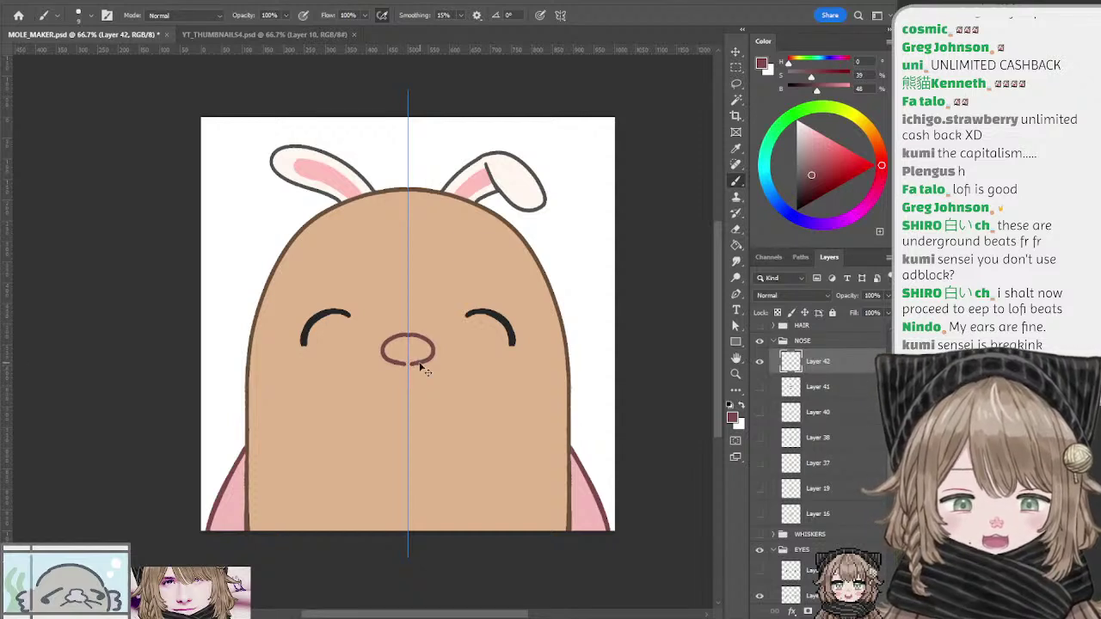
Step: Close the bottom of the snout outline and add two short vertical nostrils mirrored across the centre
{"action": "key", "text": "ctrl+z"}
{"action": "mouse_move", "coordinate": [408, 362]}
{"action": "left_mouse_down"}
{"action": "mouse_move", "coordinate": [421, 362]}
{"action": "mouse_move", "coordinate": [417, 354]}
{"action": "left_mouse_up"}
{"action": "key", "text": "ctrl+z"}
{"action": "key", "text": "ctrl+z"}
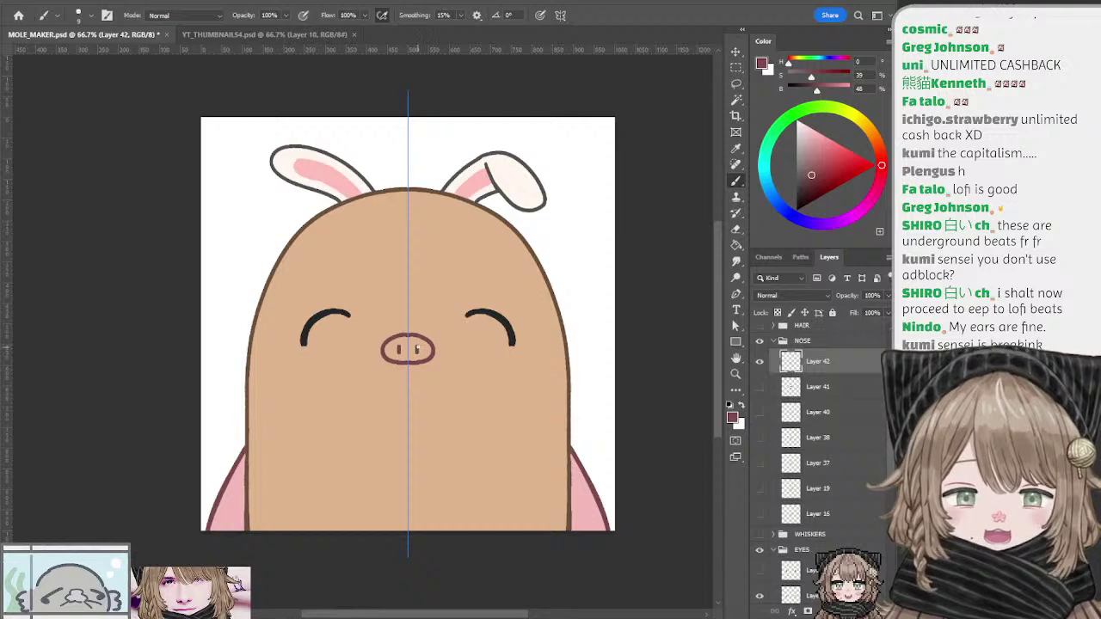
Step: Try to enlarge the selected pig snout outline on Layer 42 to about 116% wide and 125% high
{"action": "key", "text": "l"}
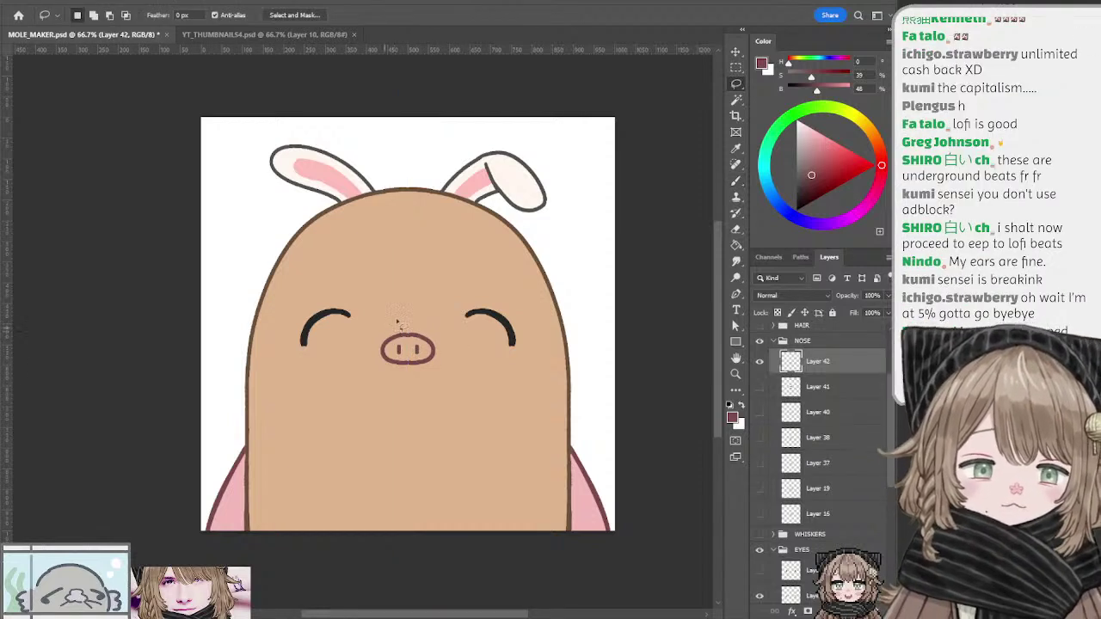
{"action": "mouse_move", "coordinate": [402, 327]}
{"action": "left_mouse_down"}
{"action": "mouse_move", "coordinate": [402, 387]}
{"action": "mouse_move", "coordinate": [448, 351]}
{"action": "left_mouse_up"}
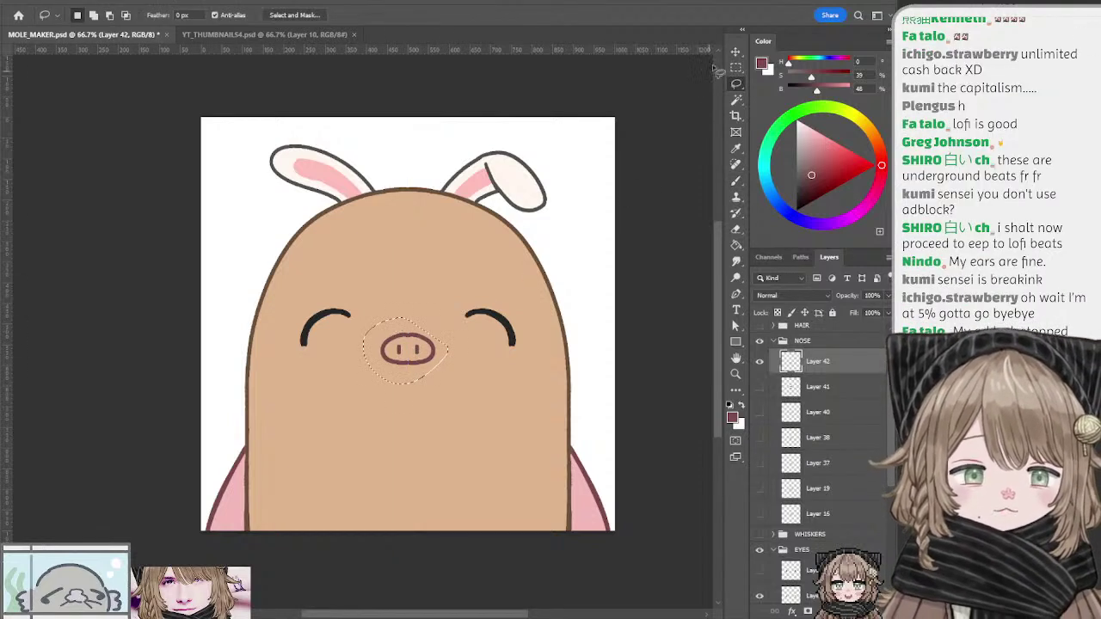
{"action": "left_click", "coordinate": [735, 53]}
{"action": "left_click_drag", "start_coordinate": [463, 350], "coordinate": [455, 347]}
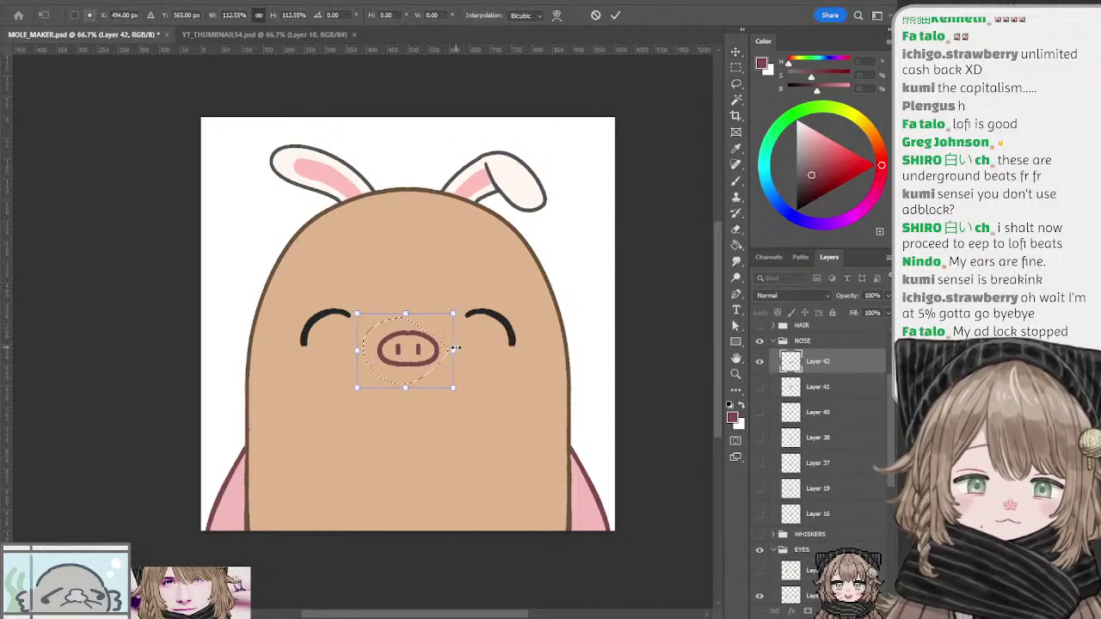
{"action": "key", "text": "ctrl+z"}
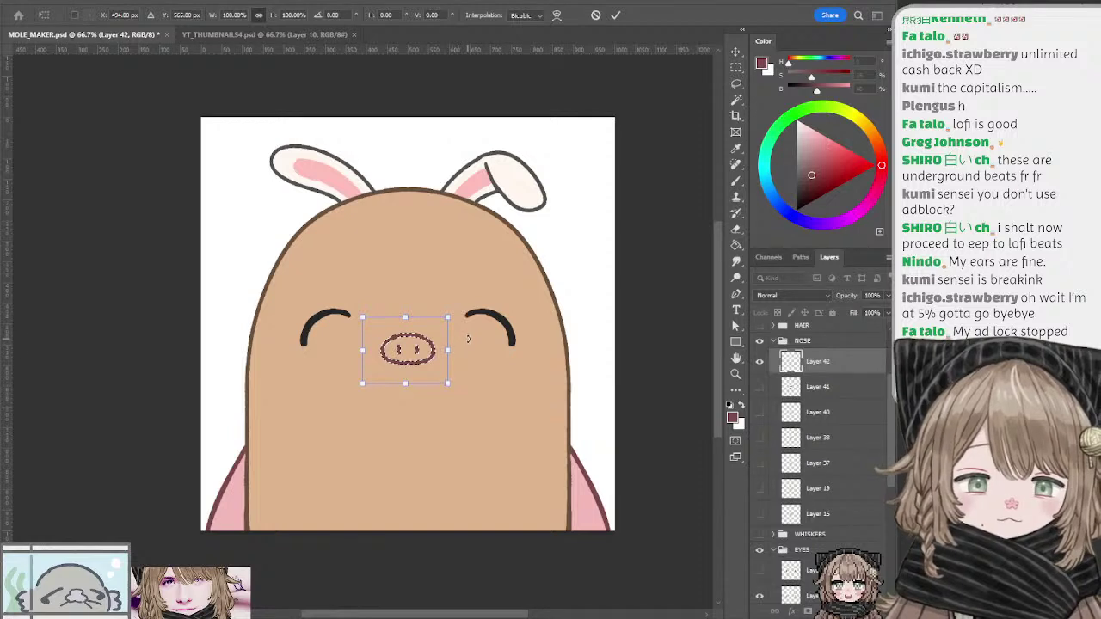
{"action": "left_click_drag", "start_coordinate": [448, 351], "coordinate": [456, 350]}
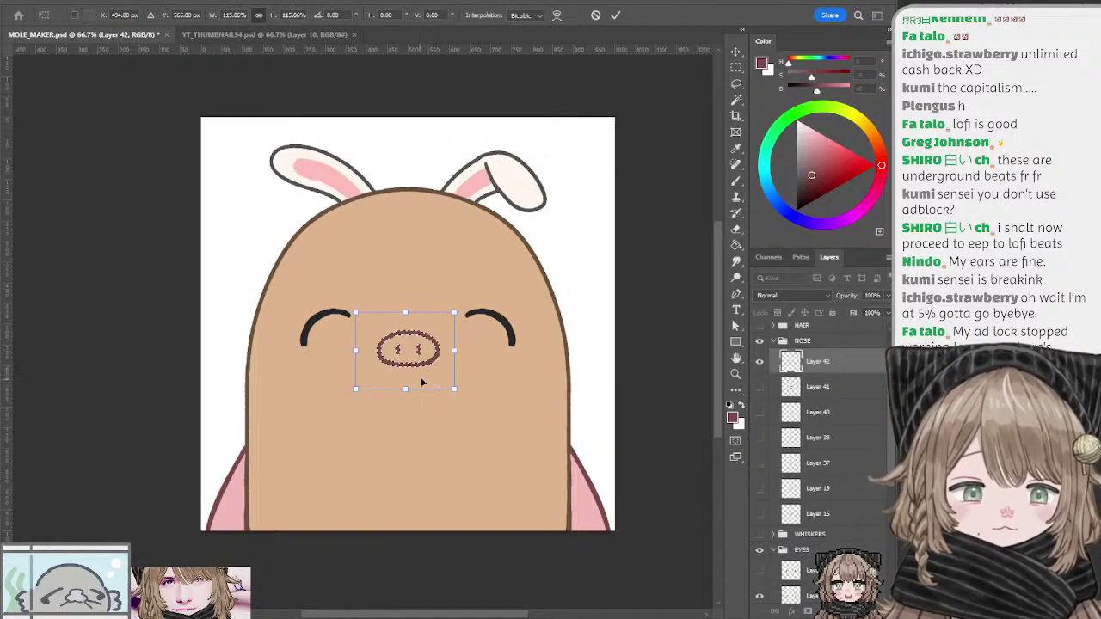
{"action": "left_click_drag", "start_coordinate": [405, 388], "coordinate": [405, 395]}
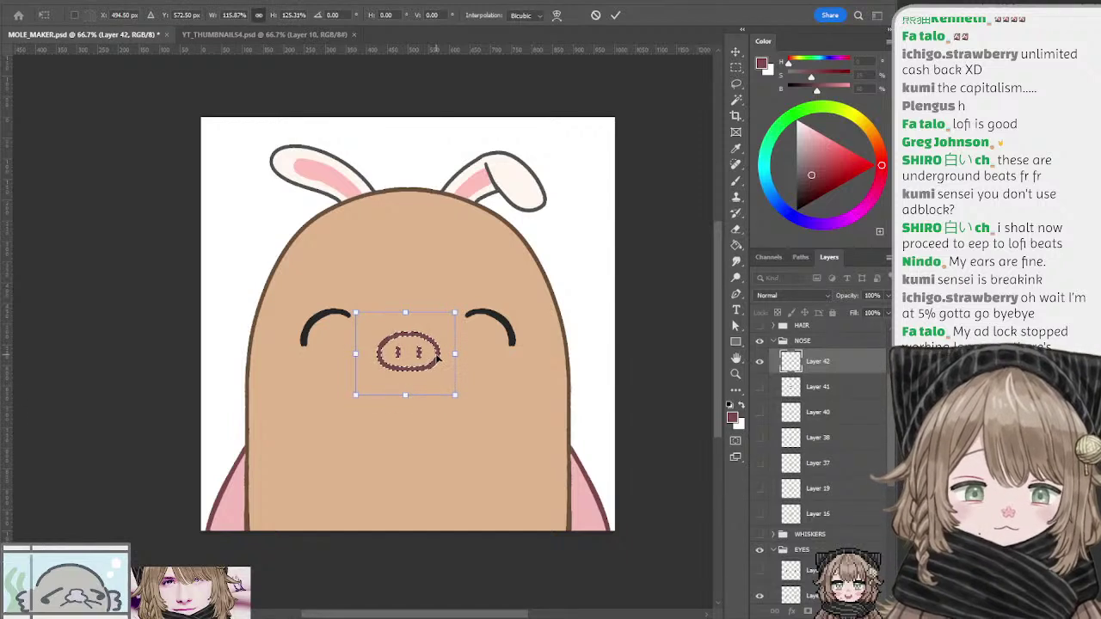
{"action": "key", "text": "Return"}
{"action": "key", "text": "ctrl+d"}
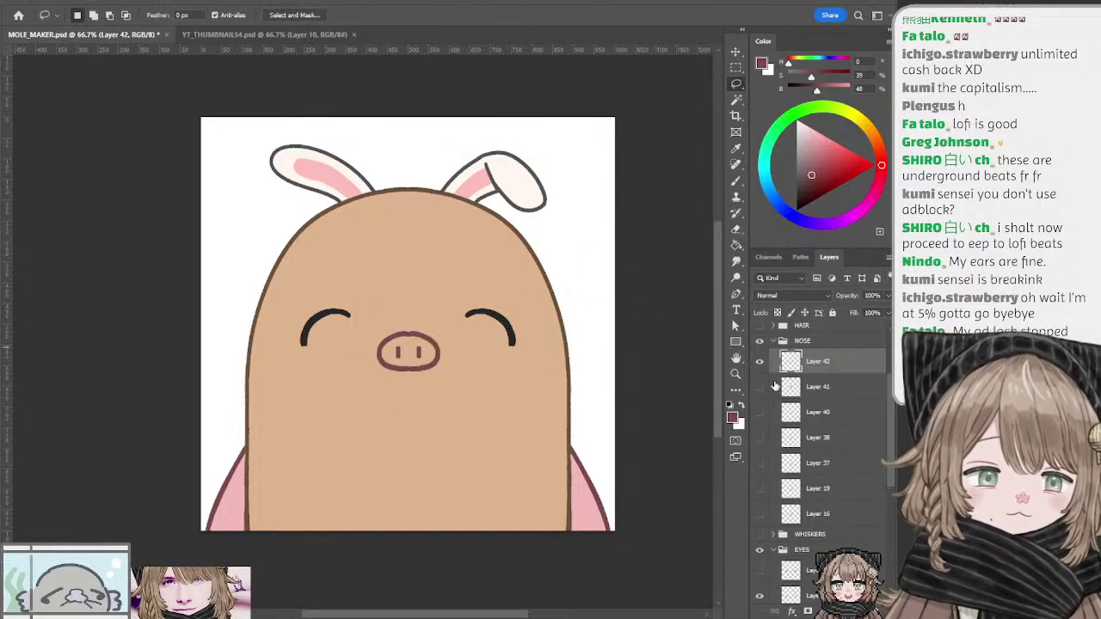
Step: Undo the snout's resizing and remove the drawn snout and nostrils from Layer 42
{"action": "key", "text": "ctrl+shift+d"}
{"action": "key", "text": "ctrl+d"}
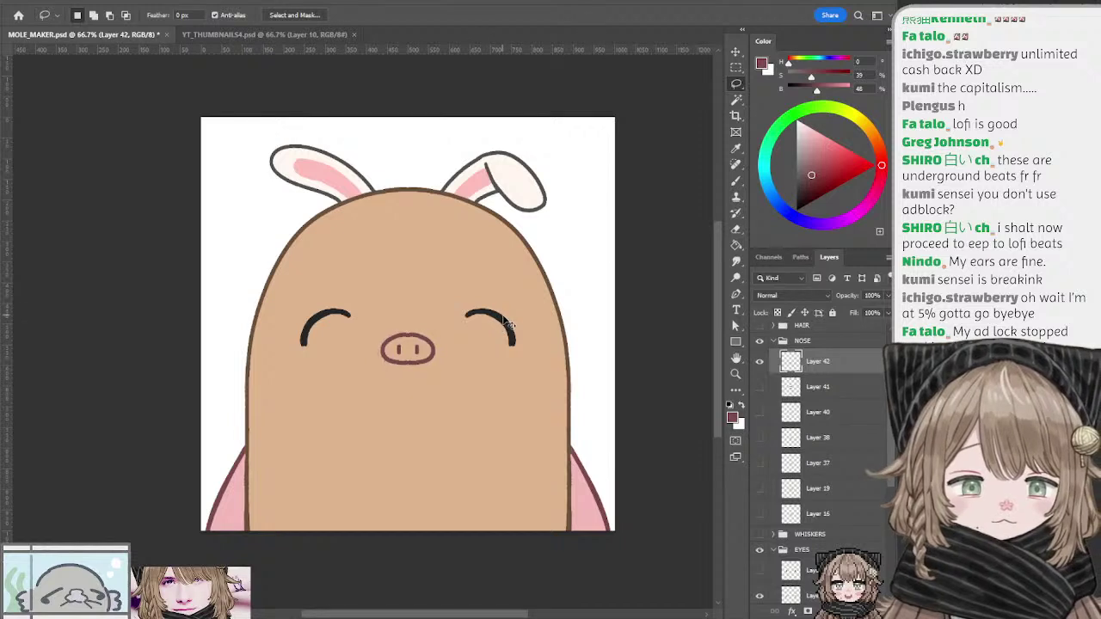
{"action": "key", "text": "ctrl+z"}
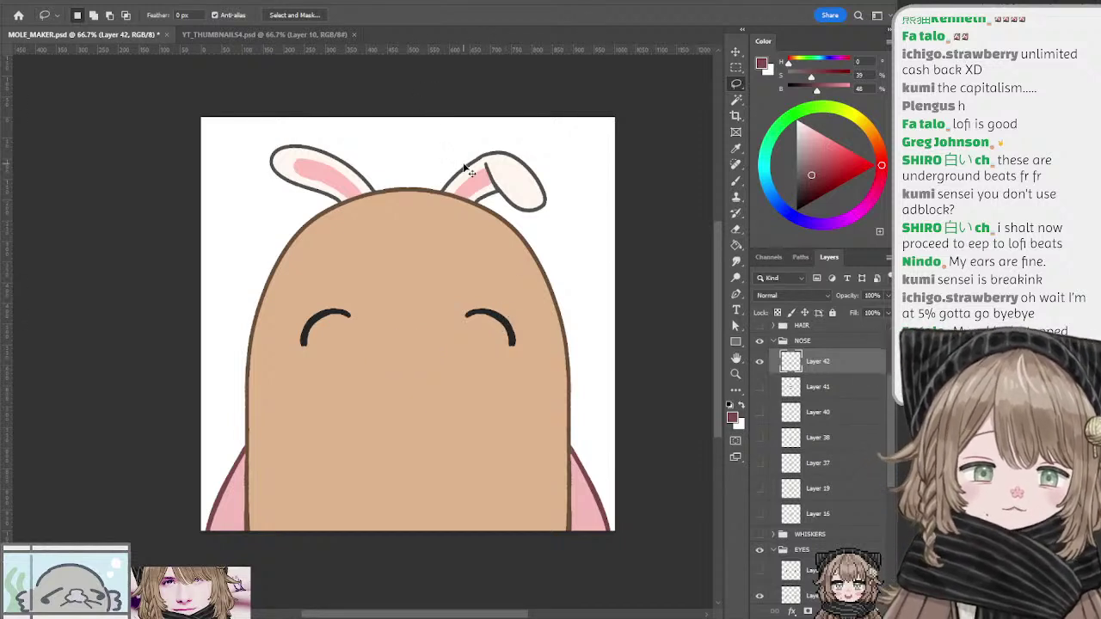
Step: Draw a larger mirrored maroon oval without nostrils on Layer 42 and move it up between the eyes
{"action": "key", "text": "b"}
{"action": "mouse_move", "coordinate": [407, 348]}
{"action": "left_mouse_down"}
{"action": "mouse_move", "coordinate": [382, 360]}
{"action": "mouse_move", "coordinate": [408, 385]}
{"action": "mouse_move", "coordinate": [408, 346]}
{"action": "mouse_move", "coordinate": [407, 384]}
{"action": "left_mouse_up"}
{"action": "key", "text": "ctrl+z"}
{"action": "key", "text": "ctrl+z"}
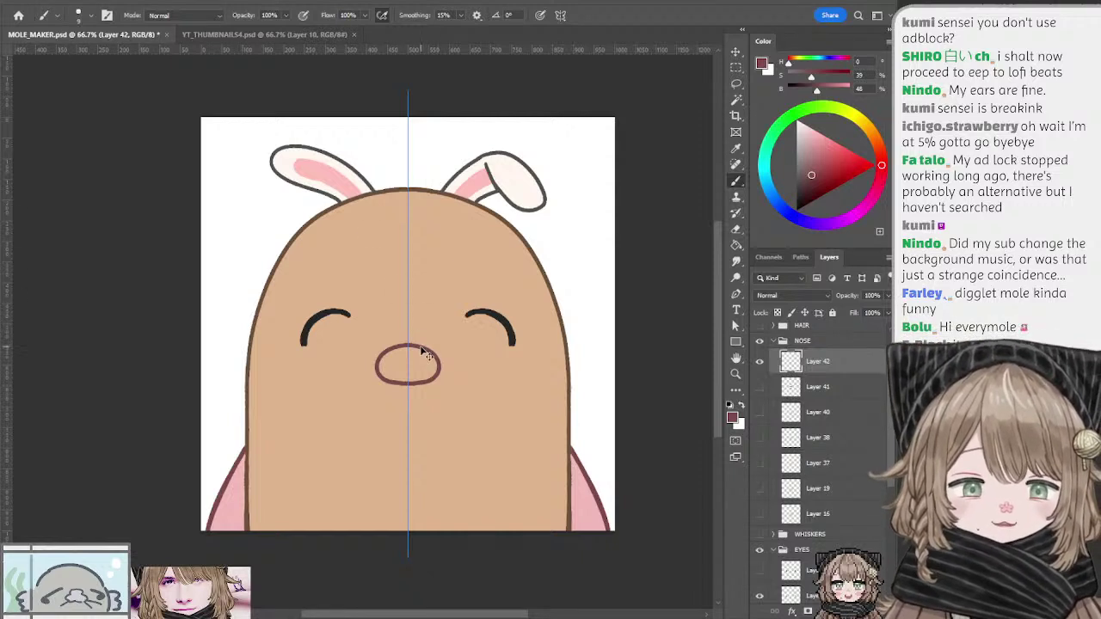
{"action": "left_click_drag", "start_coordinate": [430, 356], "coordinate": [426, 333]}
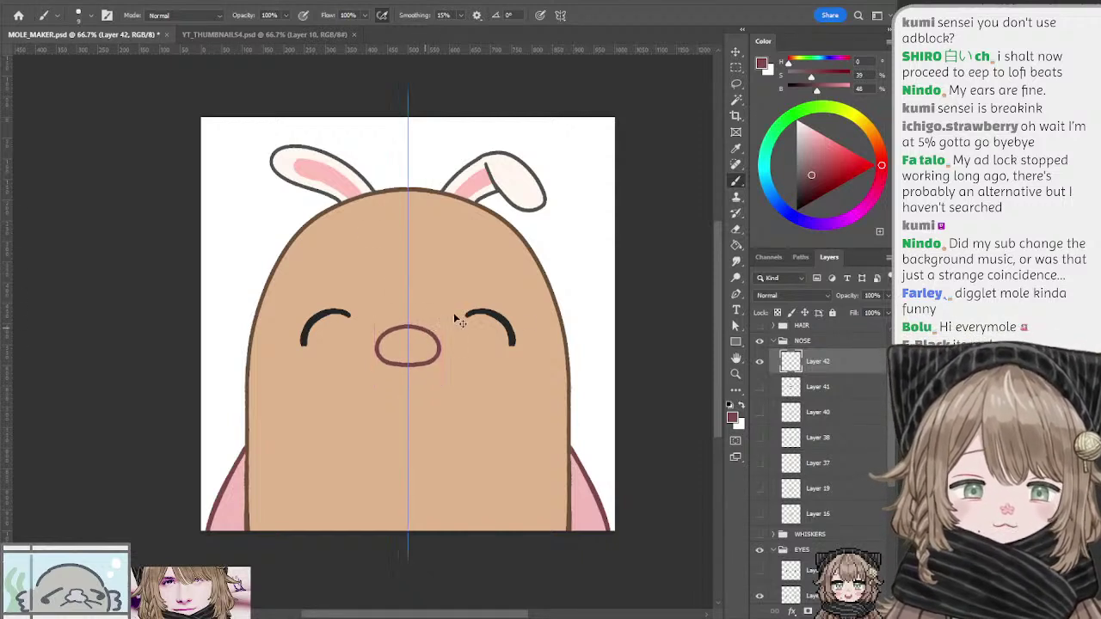
Step: Fill the inside of the oval on a new layer beneath Layer 42, using the pink sampled from the heart nose's fill on Layer 40
{"action": "left_click", "coordinate": [800, 388]}
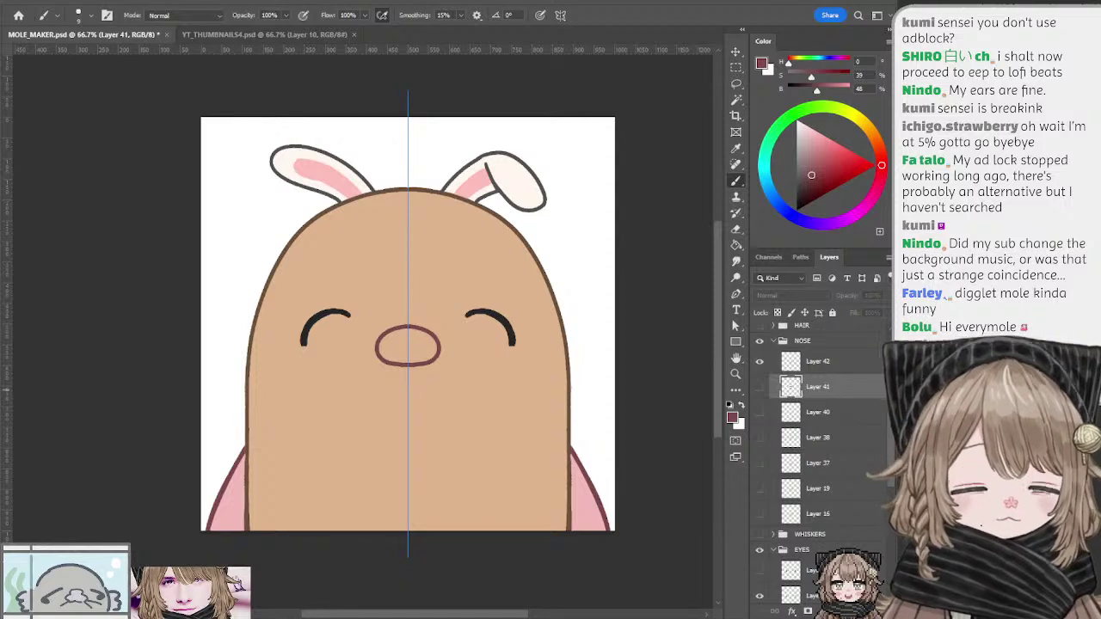
{"action": "left_click", "coordinate": [856, 610]}
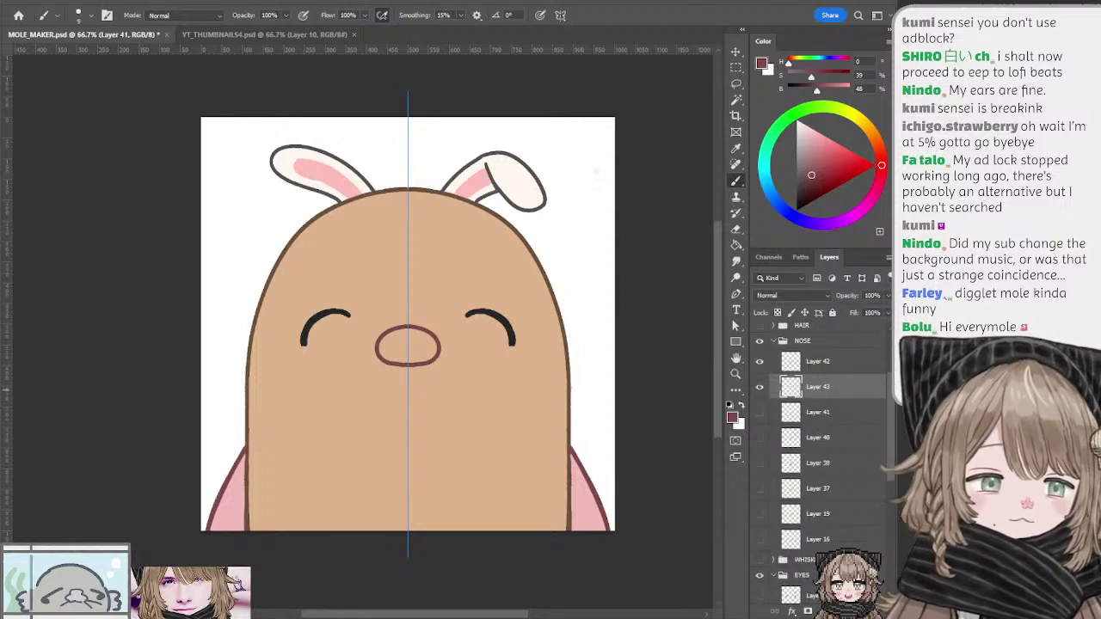
{"action": "left_click", "coordinate": [760, 414]}
{"action": "left_click", "coordinate": [759, 413]}
{"action": "left_click", "coordinate": [759, 439]}
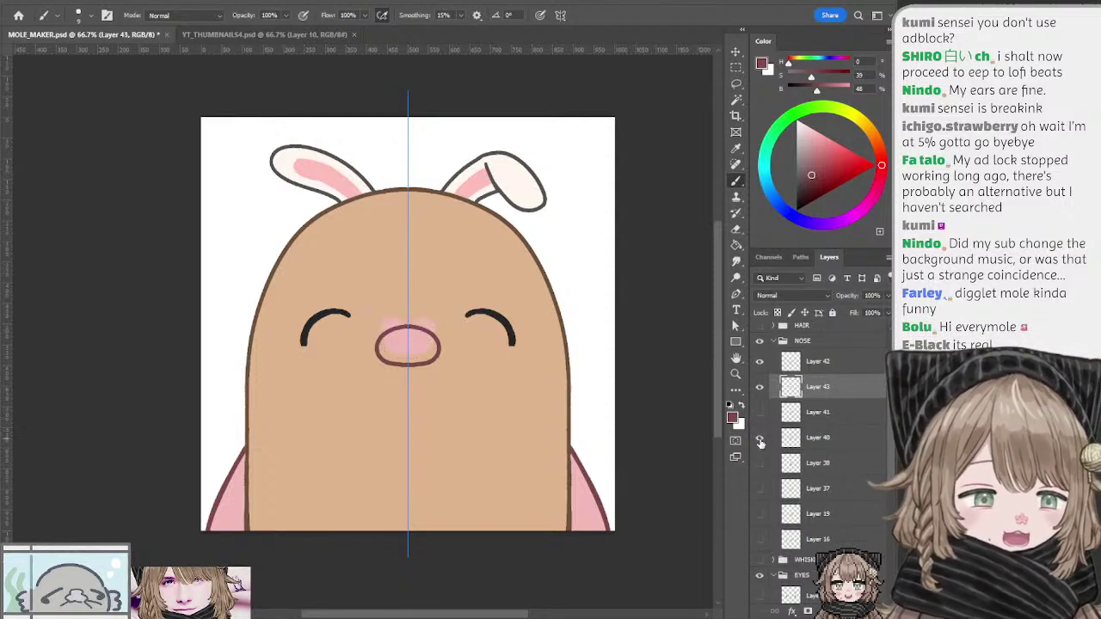
{"action": "left_click", "coordinate": [760, 438]}
{"action": "left_click", "coordinate": [759, 439]}
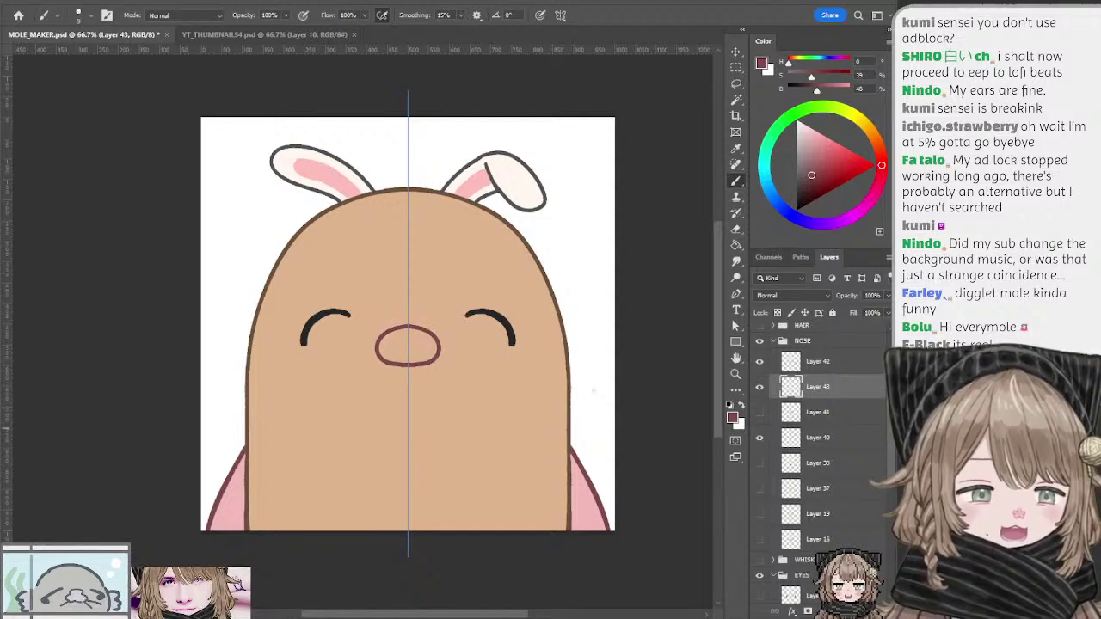
{"action": "left_click", "coordinate": [421, 340], "text": "alt"}
{"action": "left_click", "coordinate": [759, 437]}
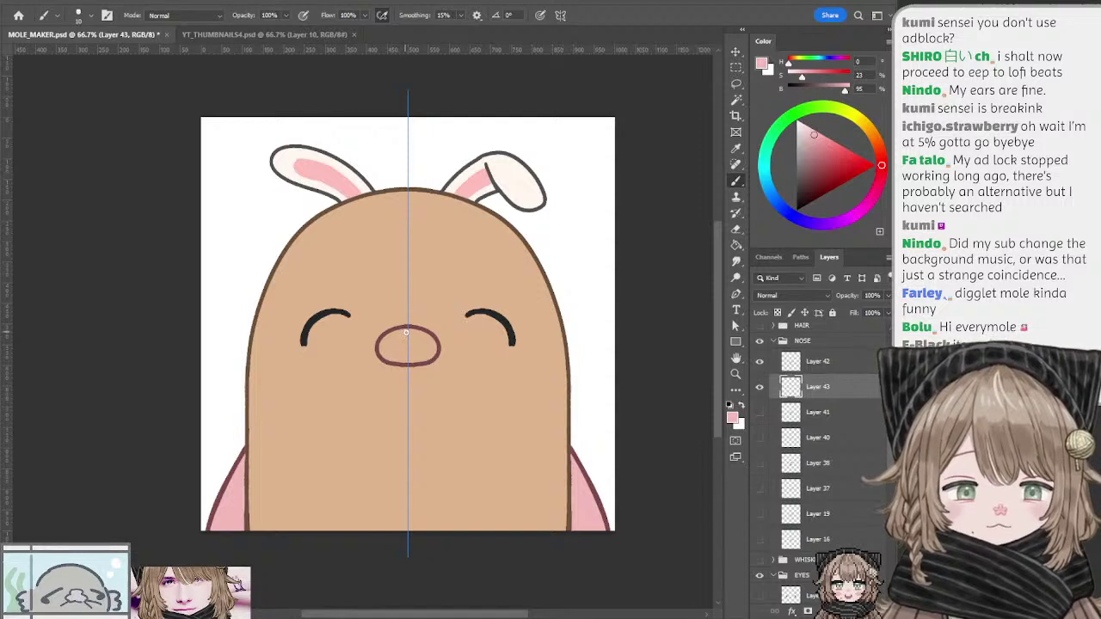
{"action": "mouse_move", "coordinate": [389, 337]}
{"action": "left_mouse_down"}
{"action": "mouse_move", "coordinate": [388, 356]}
{"action": "mouse_move", "coordinate": [407, 358]}
{"action": "mouse_move", "coordinate": [395, 351]}
{"action": "left_mouse_up"}
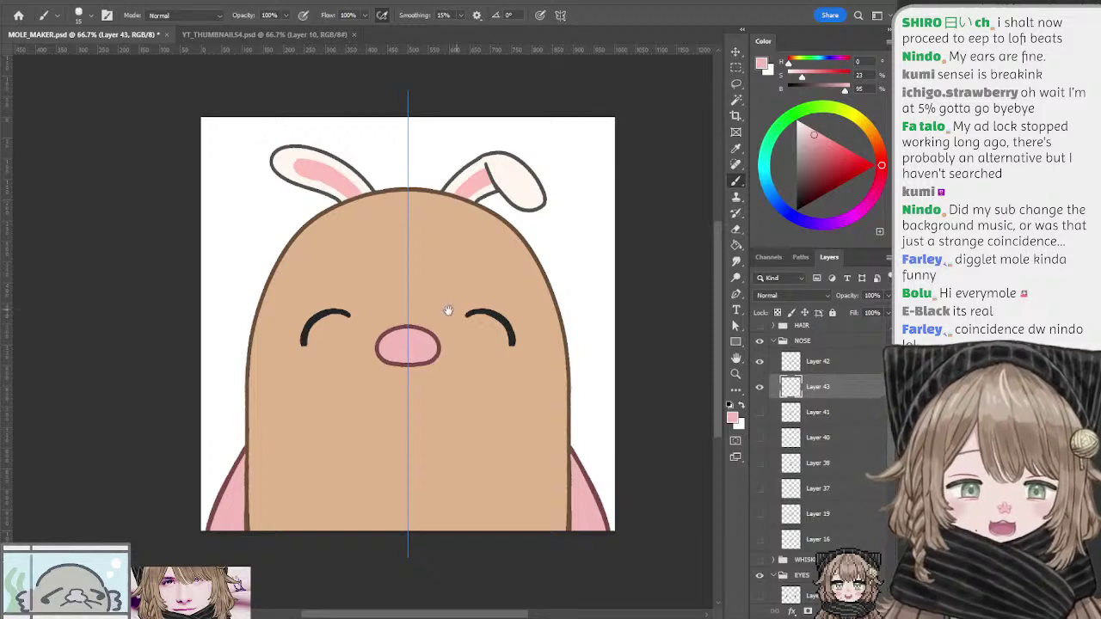
Step: Paint a lighter pink highlight (saturation 14%, brightness 99%) on the oval nose's upper right with symmetry turned off
{"action": "left_click_drag", "start_coordinate": [449, 311], "coordinate": [463, 320]}
{"action": "left_click_drag", "start_coordinate": [811, 131], "coordinate": [808, 127]}
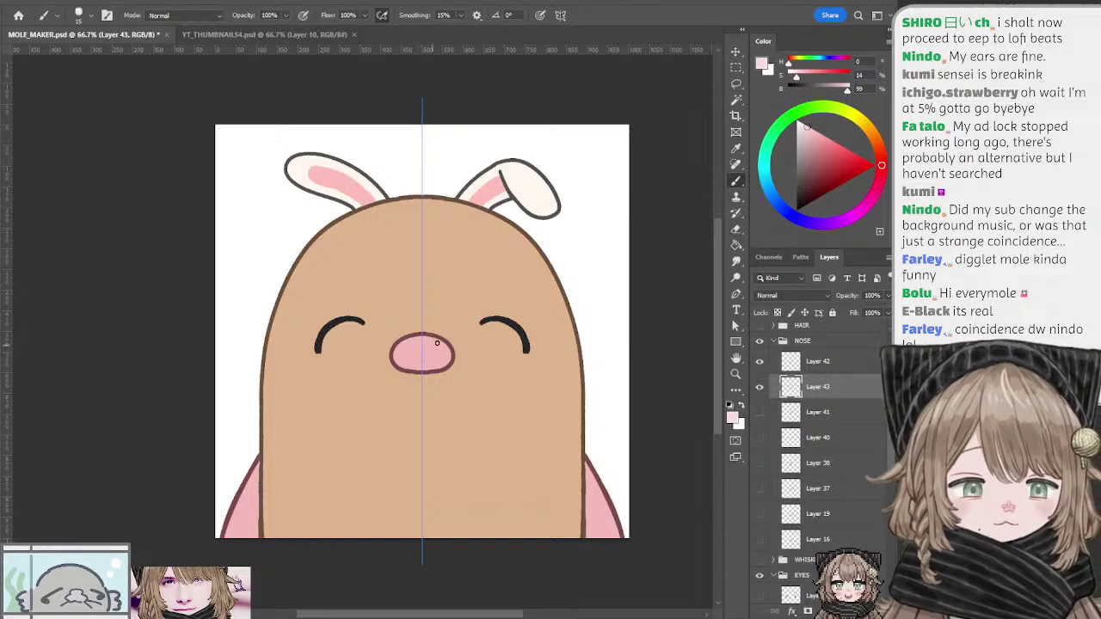
{"action": "left_click", "coordinate": [560, 15]}
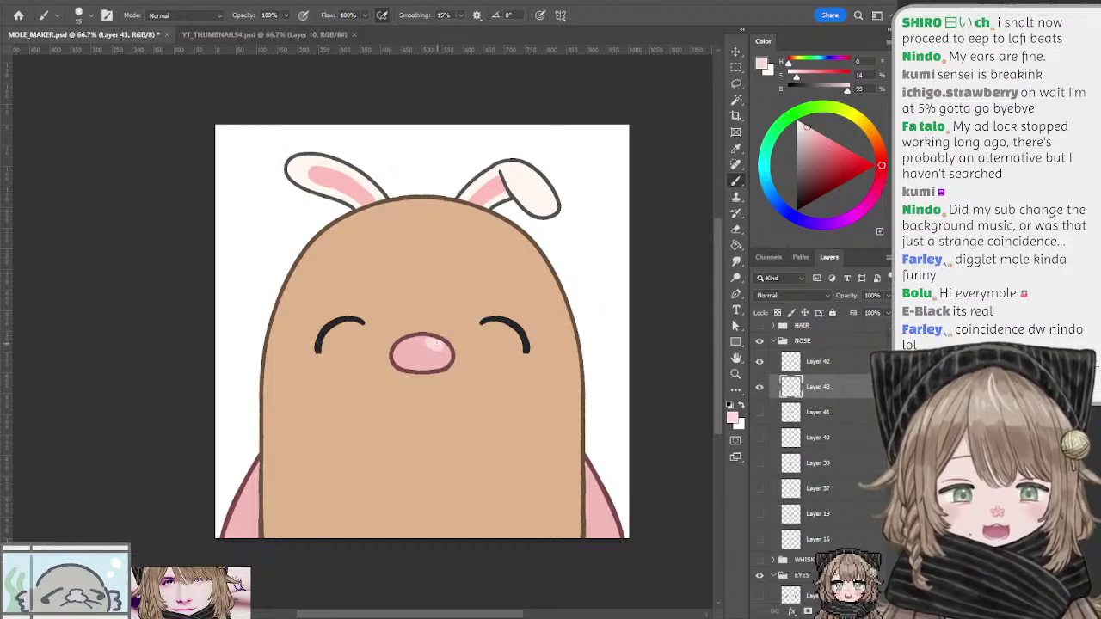
Step: Duplicate the outline on Layer 42 and the pink fill on Layer 43, placing both copies above the originals
{"action": "left_click", "coordinate": [443, 371], "text": "ctrl"}
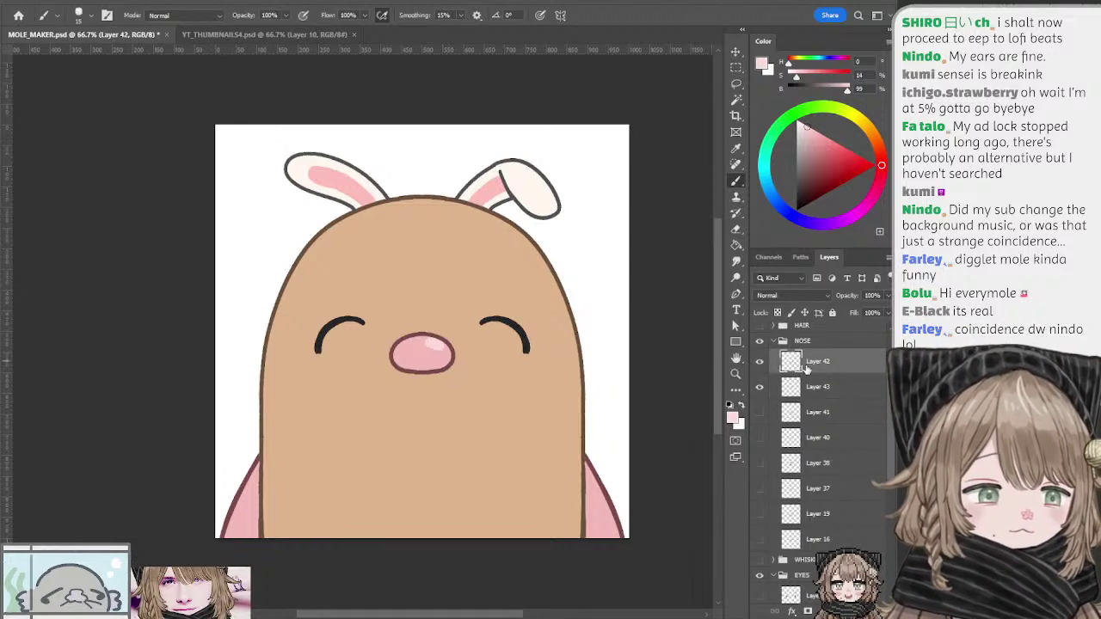
{"action": "key", "text": "ctrl+j"}
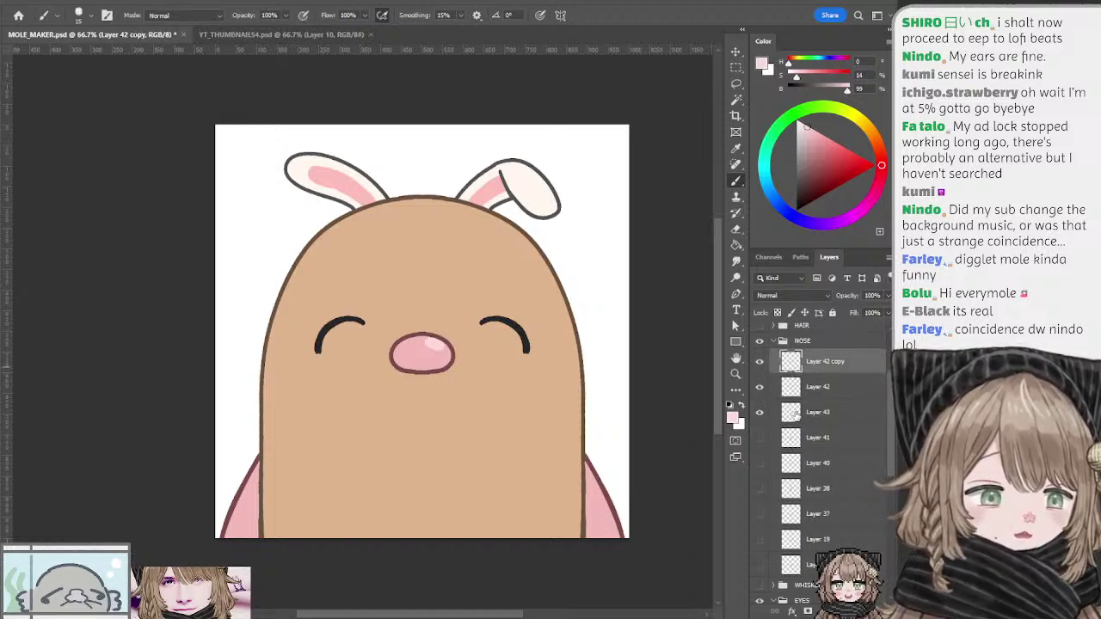
{"action": "left_click_drag", "start_coordinate": [796, 415], "coordinate": [797, 380]}
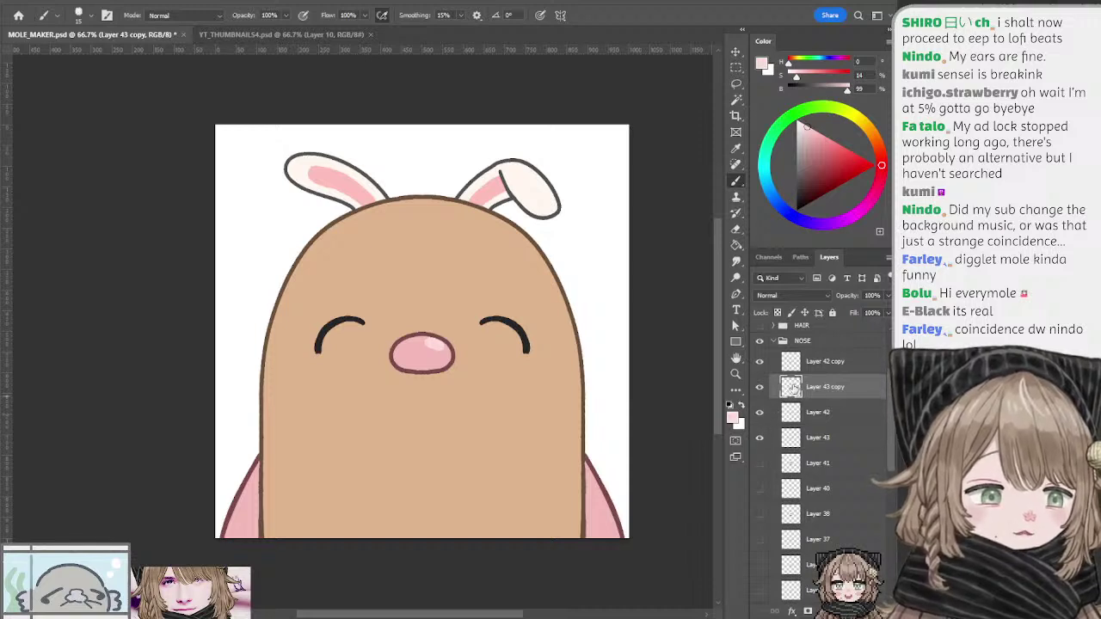
Step: Cover the highlight on Layer 43 copy by filling its painted area with the nose's base pink
{"action": "left_click", "coordinate": [790, 388], "text": "ctrl"}
{"action": "left_click", "coordinate": [433, 342], "text": "alt"}
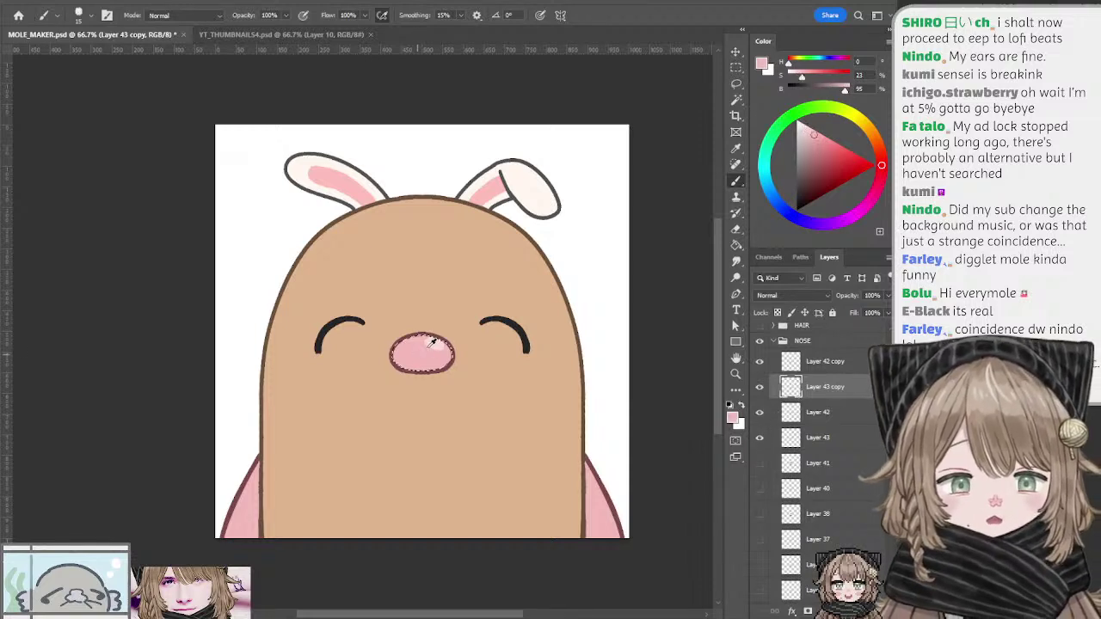
{"action": "key", "text": "alt+BackSpace"}
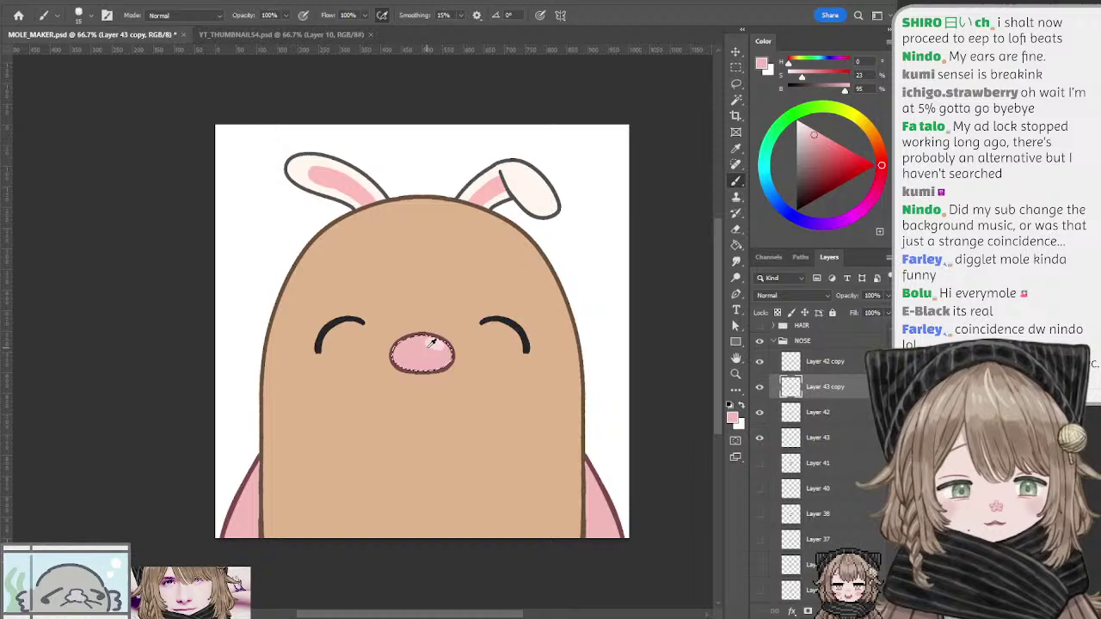
{"action": "left_click", "coordinate": [789, 367]}
{"action": "key", "text": "ctrl+d"}
Step: Draw two short vertical maroon nostrils on Layer 42 copy, mirrored across the snout's centre with symmetry on
{"action": "key", "text": "l"}
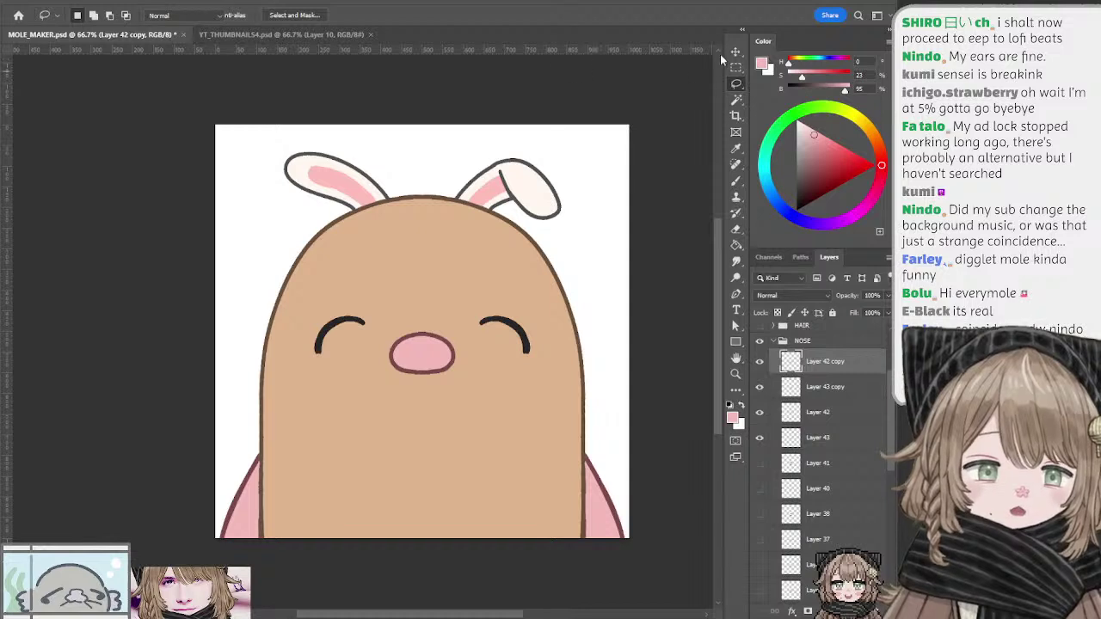
{"action": "key", "text": "b"}
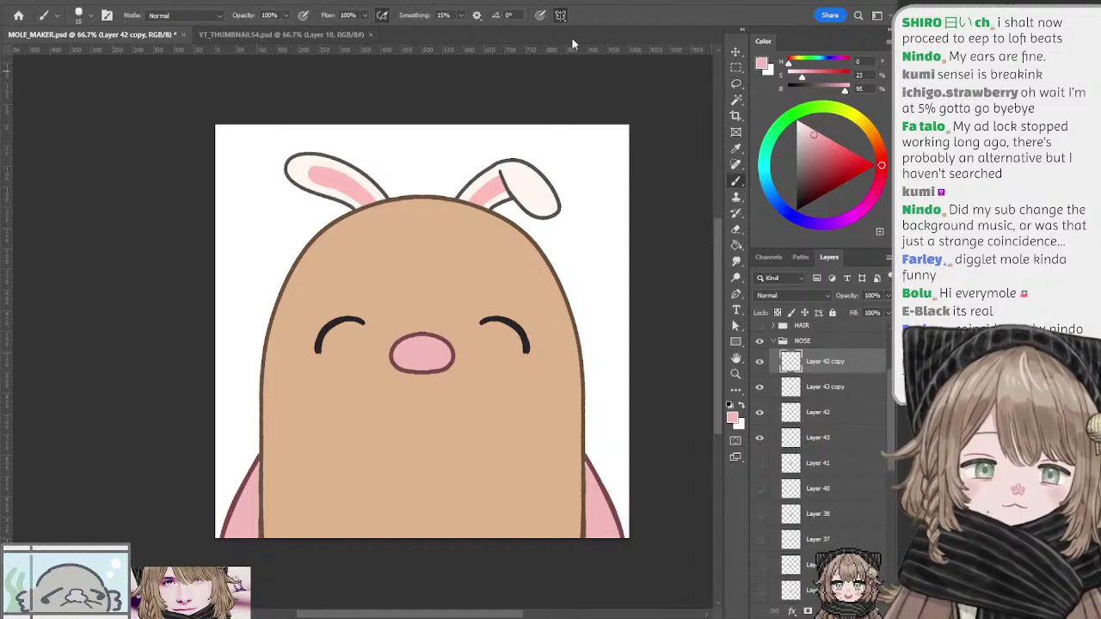
{"action": "left_click_drag", "start_coordinate": [569, 49], "coordinate": [436, 351]}
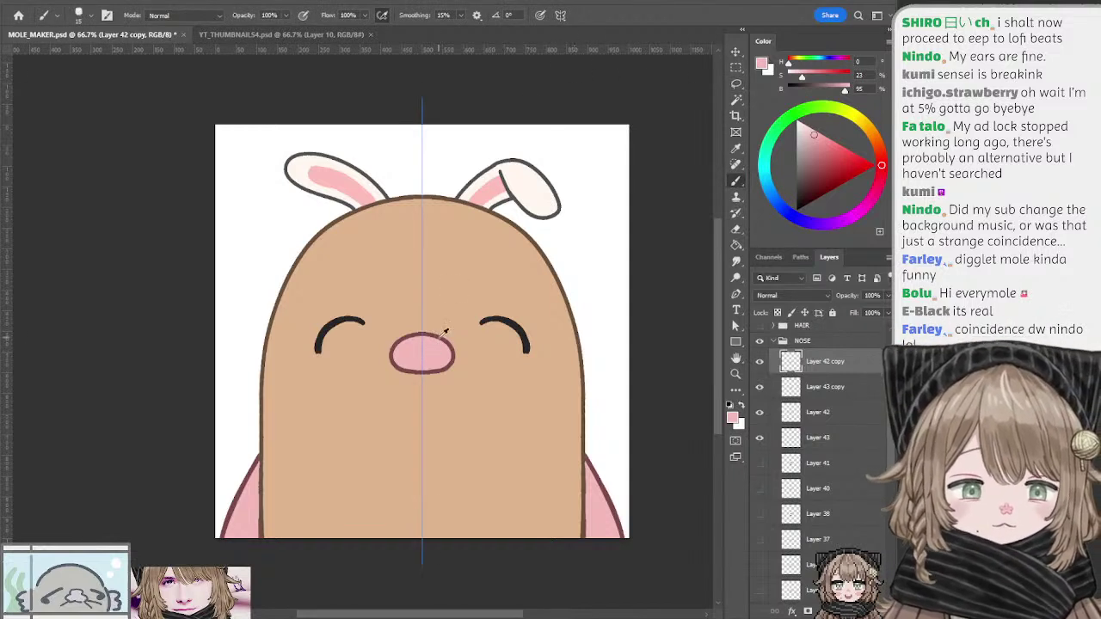
{"action": "left_click", "coordinate": [439, 335], "text": "alt"}
{"action": "left_click_drag", "start_coordinate": [411, 348], "coordinate": [411, 359]}
{"action": "left_click_drag", "start_coordinate": [434, 348], "coordinate": [433, 358]}
{"action": "key", "text": "ctrl+z"}
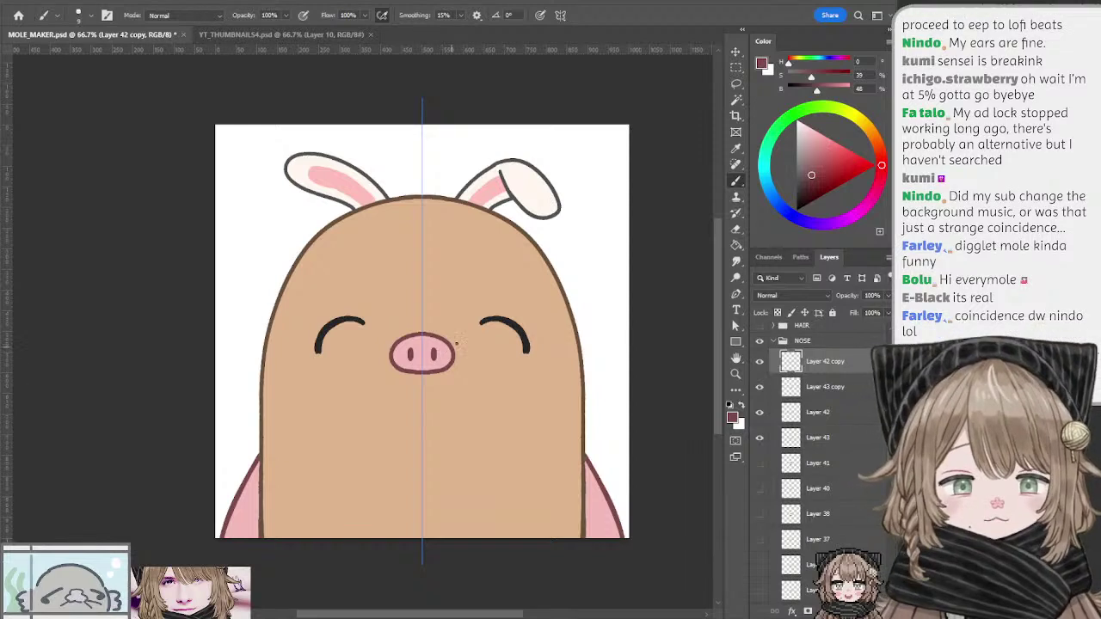
{"action": "key", "text": "l"}
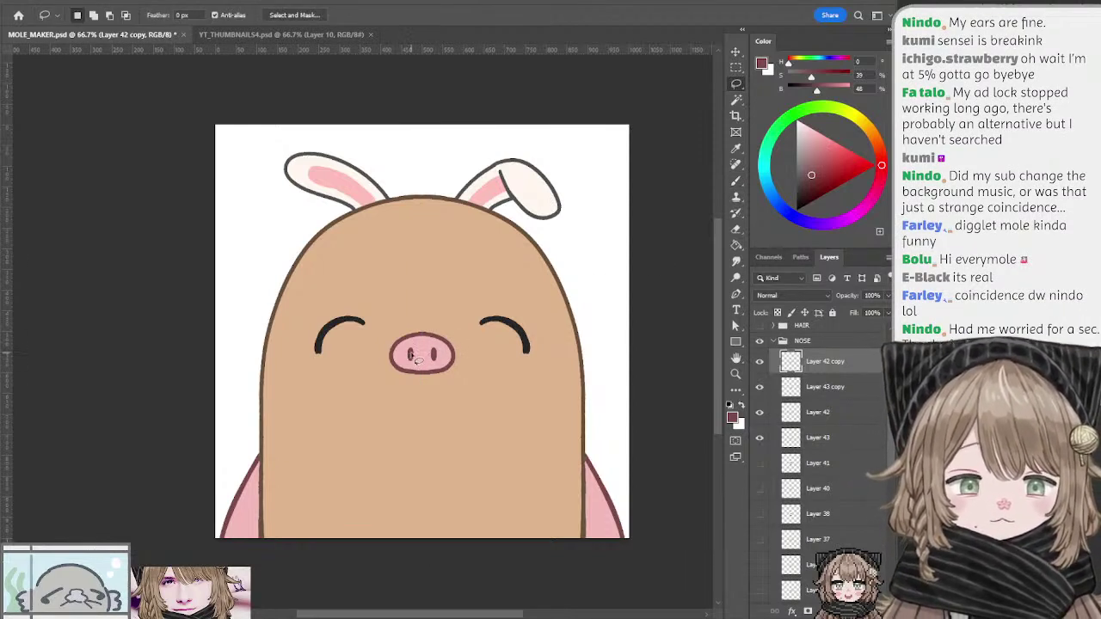
{"action": "key", "text": "b"}
{"action": "key", "text": "l"}
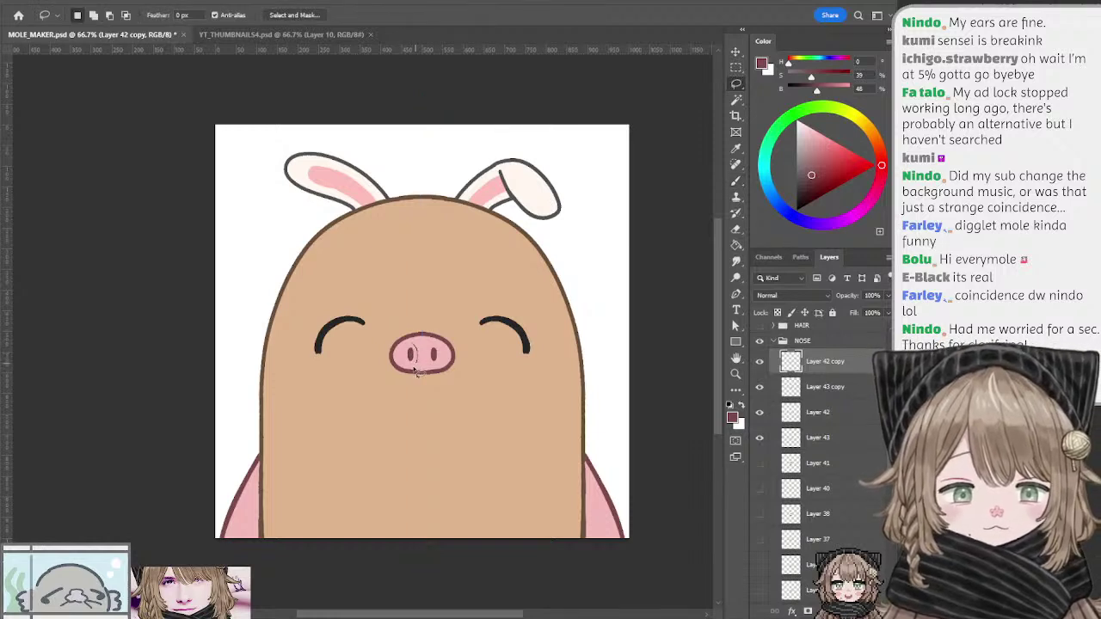
{"action": "mouse_move", "coordinate": [417, 369]}
{"action": "left_mouse_down"}
{"action": "mouse_move", "coordinate": [414, 346]}
{"action": "mouse_move", "coordinate": [416, 366]}
{"action": "left_mouse_up"}
{"action": "key", "text": "End"}
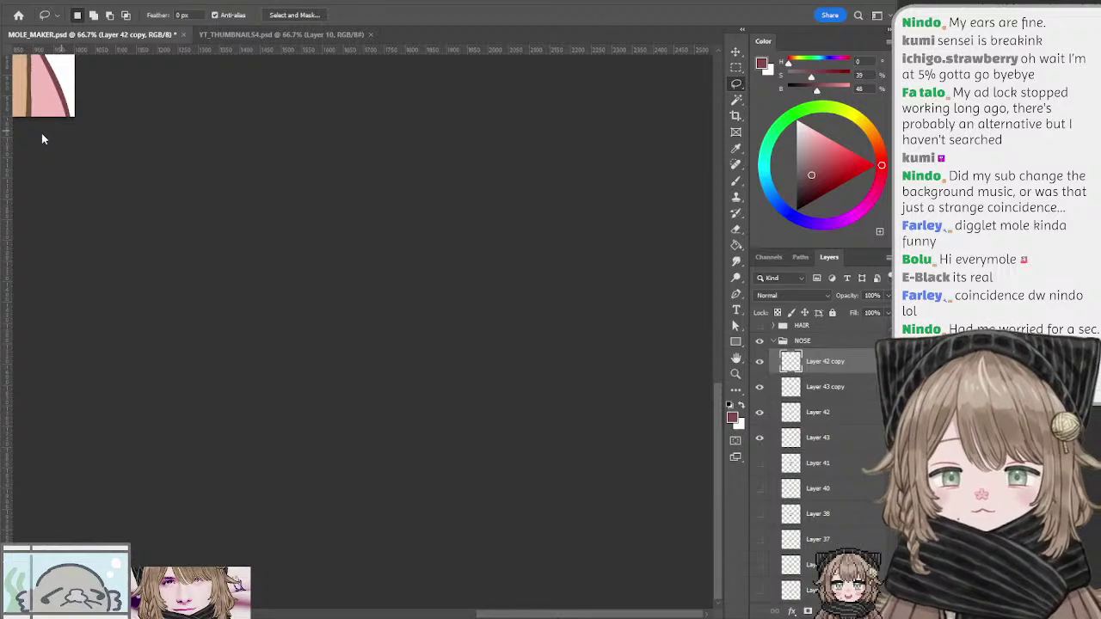
{"action": "scroll", "coordinate": [31, 134], "scroll_direction": "down", "scroll_amount": 5}
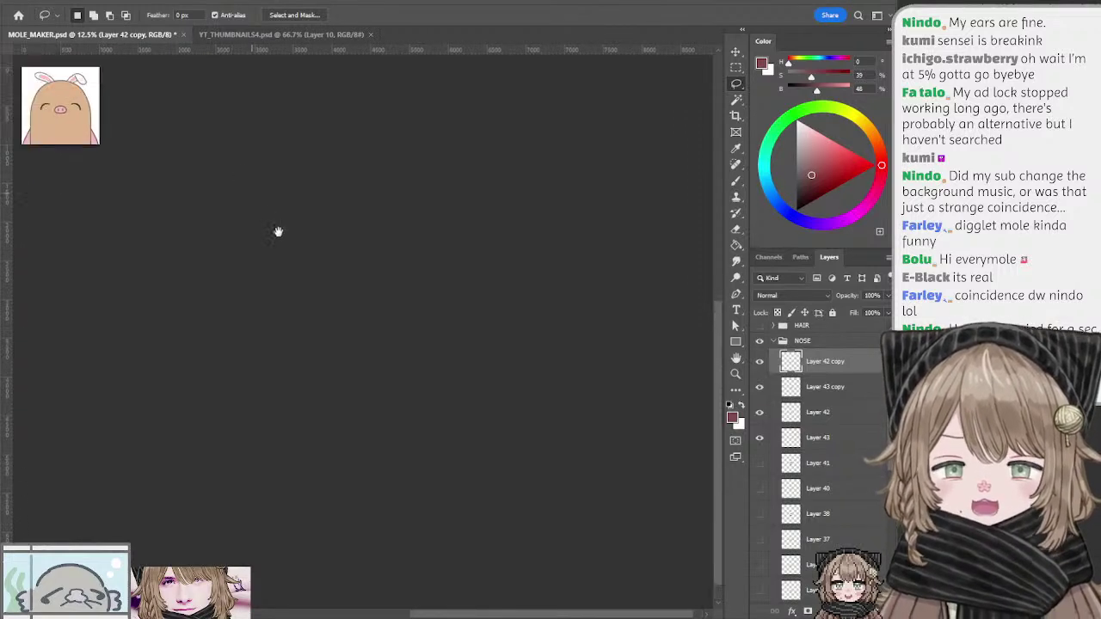
{"action": "left_click_drag", "start_coordinate": [278, 232], "coordinate": [421, 383]}
{"action": "left_click_drag", "start_coordinate": [373, 263], "coordinate": [494, 249]}
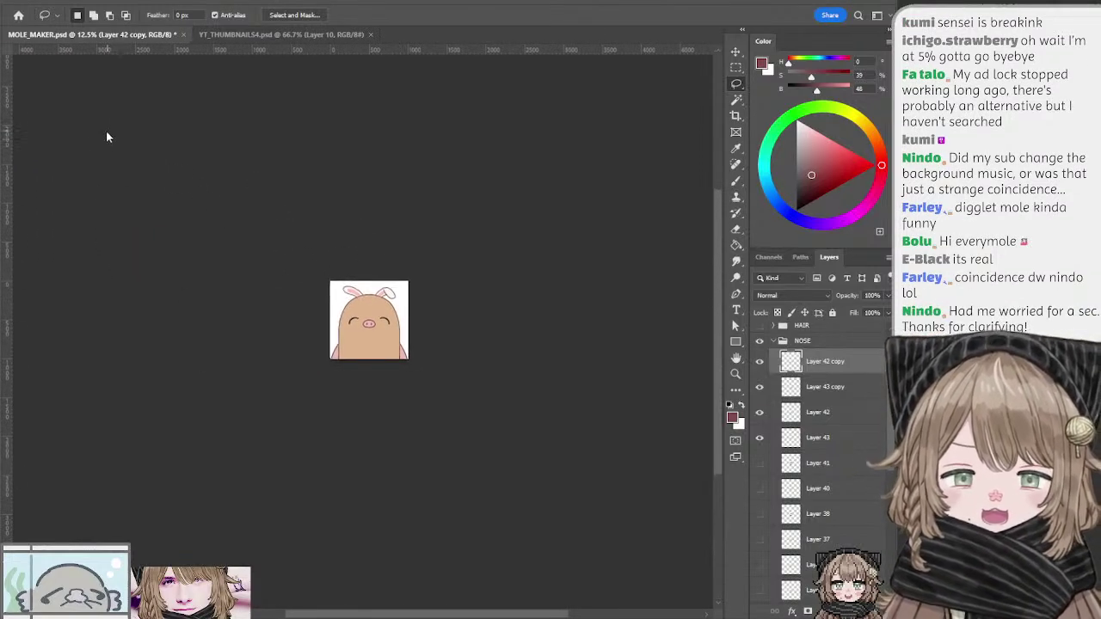
{"action": "key", "text": "ctrl+plus"}
{"action": "key", "text": "ctrl+plus"}
{"action": "key", "text": "ctrl+plus"}
{"action": "key", "text": "ctrl+plus"}
{"action": "key", "text": "ctrl+plus"}
{"action": "left_click_drag", "start_coordinate": [327, 143], "coordinate": [342, 187]}
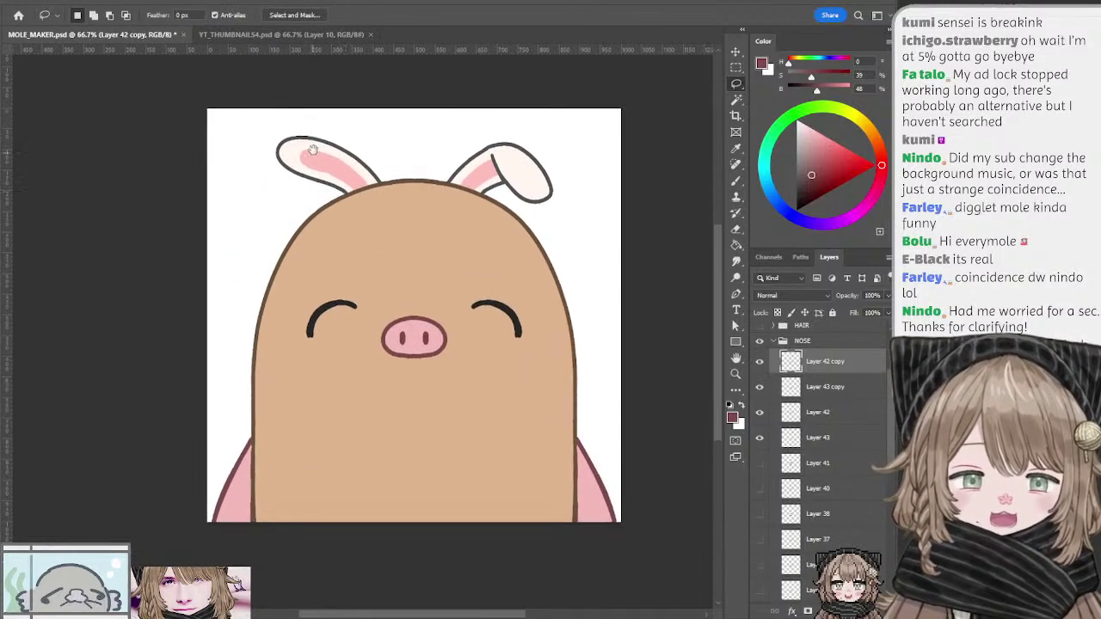
{"action": "key", "text": "b"}
{"action": "key", "text": "l"}
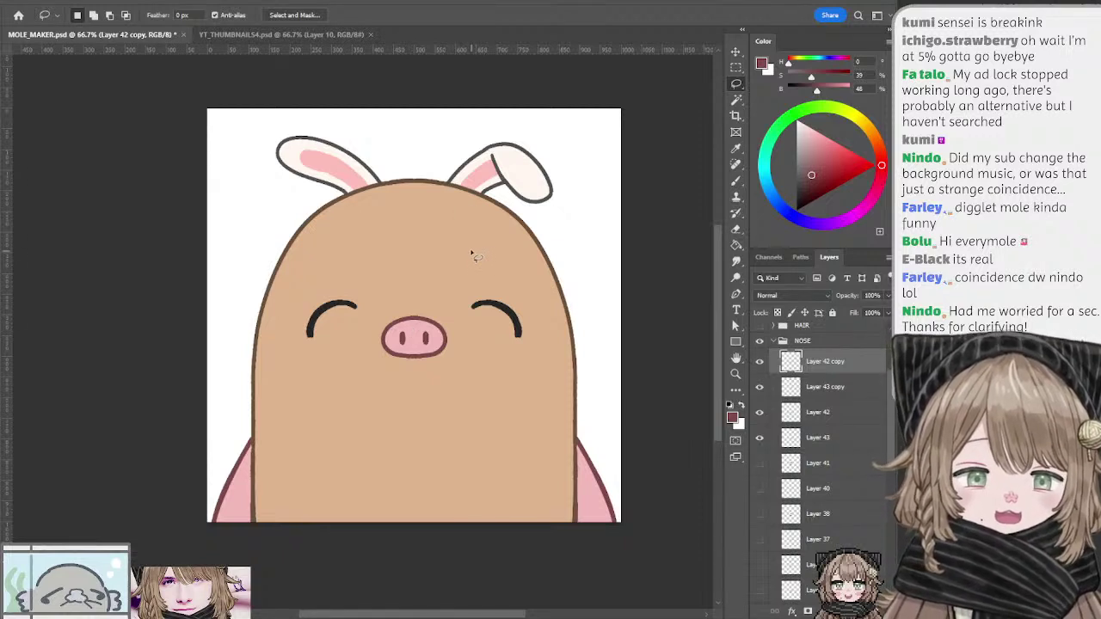
Step: Collapse the EARS and NOSE layer groups and make the WHISKERS group visible
{"action": "left_click_drag", "start_coordinate": [489, 236], "coordinate": [514, 257]}
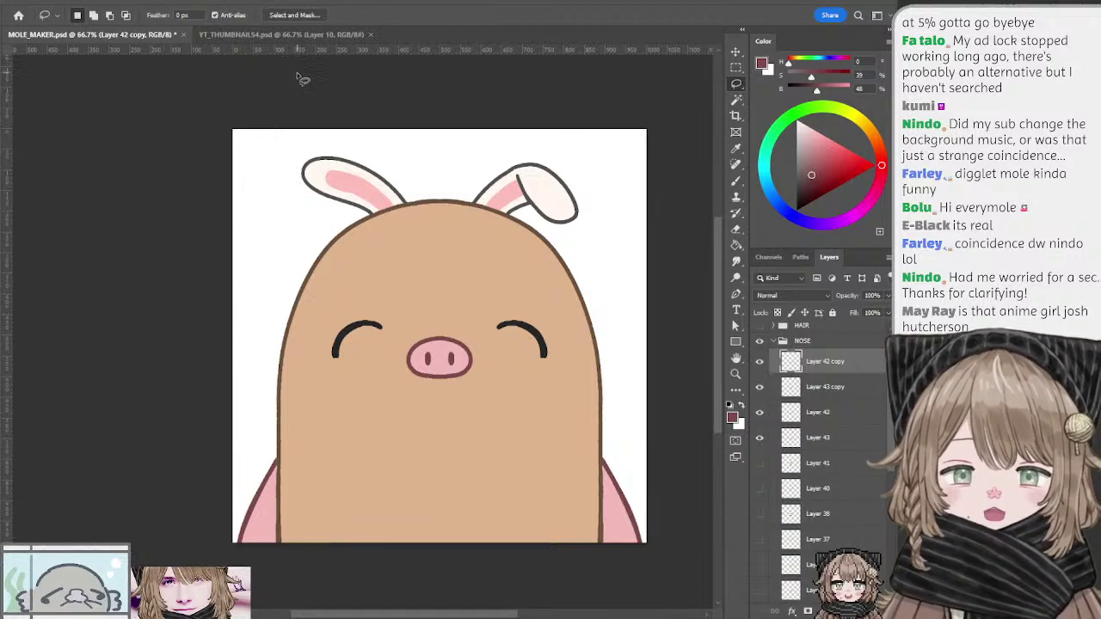
{"action": "mouse_move", "coordinate": [306, 102]}
{"action": "left_mouse_down"}
{"action": "mouse_move", "coordinate": [286, 110]}
{"action": "mouse_move", "coordinate": [305, 101]}
{"action": "mouse_move", "coordinate": [349, 149]}
{"action": "mouse_move", "coordinate": [339, 135]}
{"action": "left_mouse_up"}
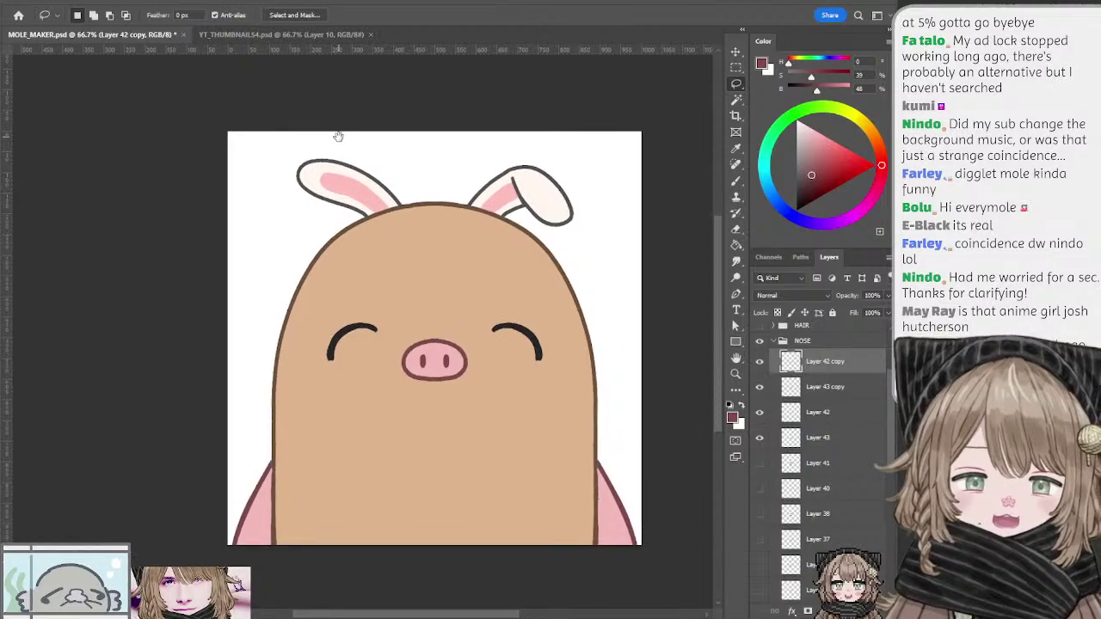
{"action": "left_click", "coordinate": [523, 203], "text": "ctrl"}
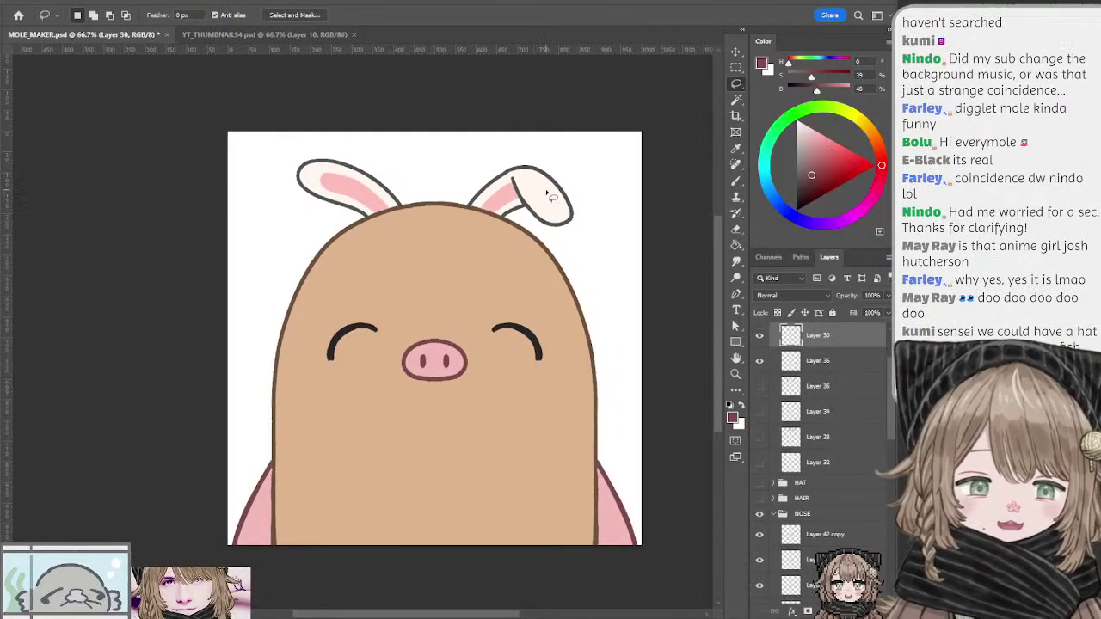
{"action": "mouse_move", "coordinate": [548, 195]}
{"action": "left_mouse_down"}
{"action": "mouse_move", "coordinate": [526, 220]}
{"action": "mouse_move", "coordinate": [535, 206]}
{"action": "left_mouse_up"}
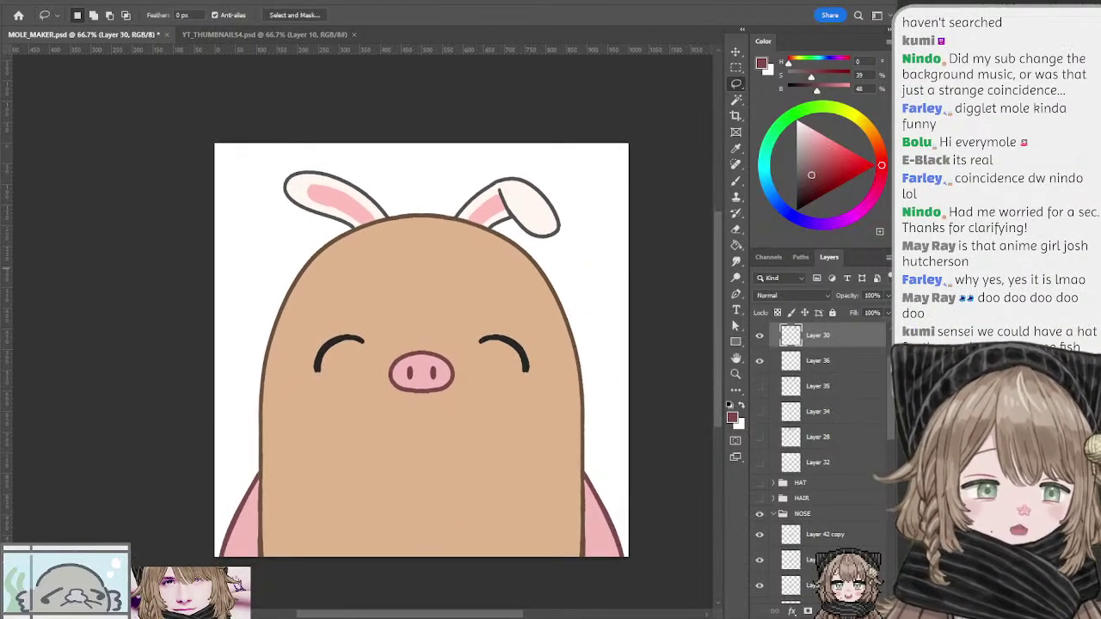
{"action": "scroll", "coordinate": [791, 413], "scroll_direction": "up", "scroll_amount": 3}
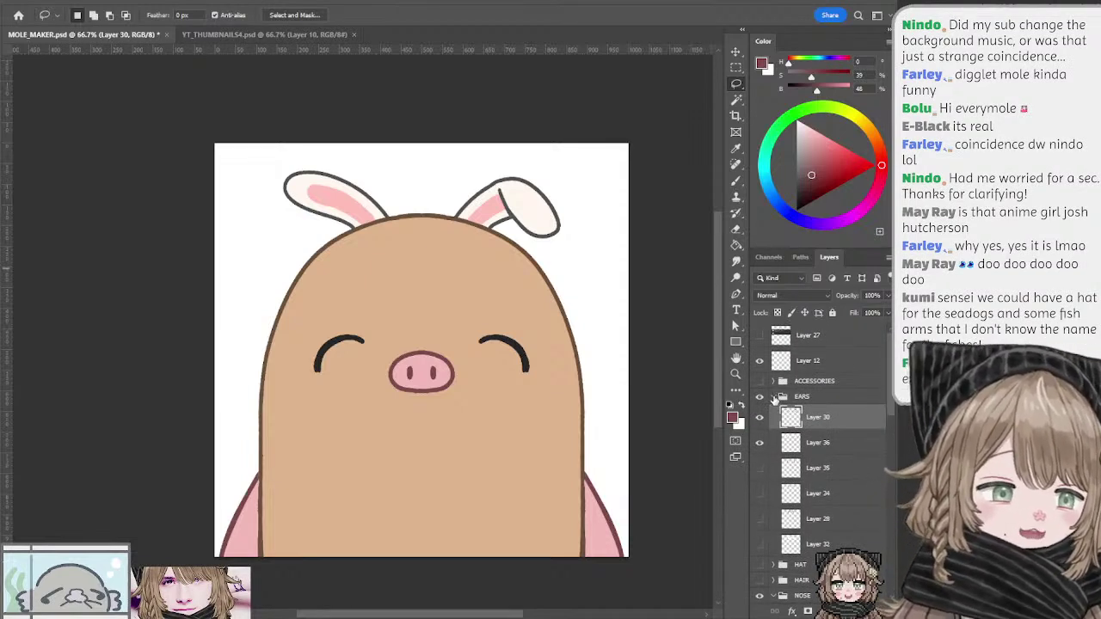
{"action": "left_click", "coordinate": [773, 397]}
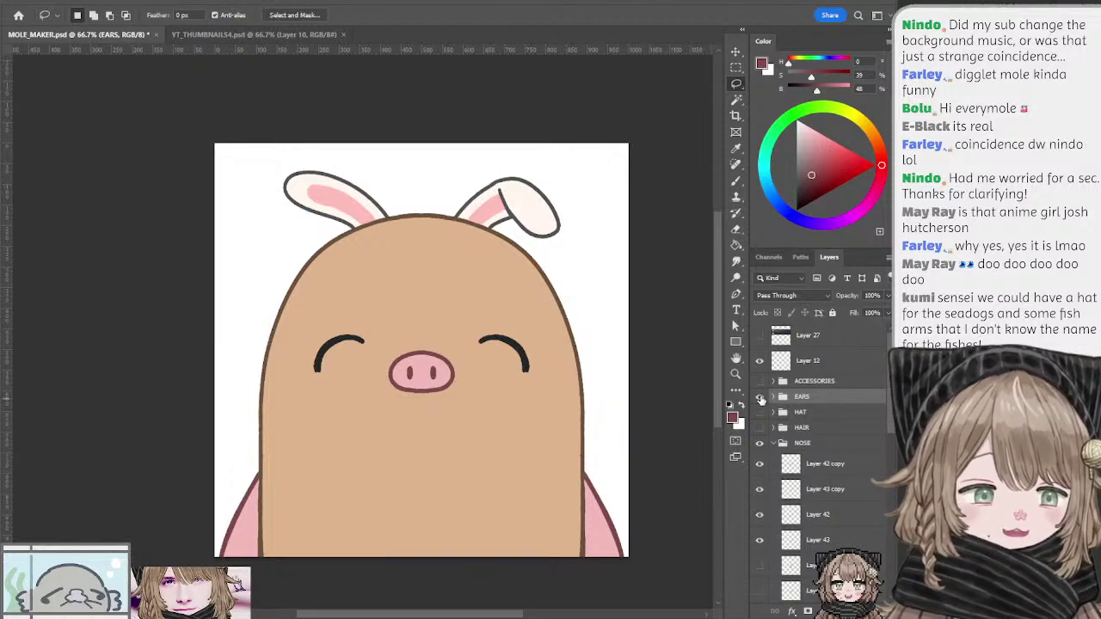
{"action": "left_click", "coordinate": [773, 397]}
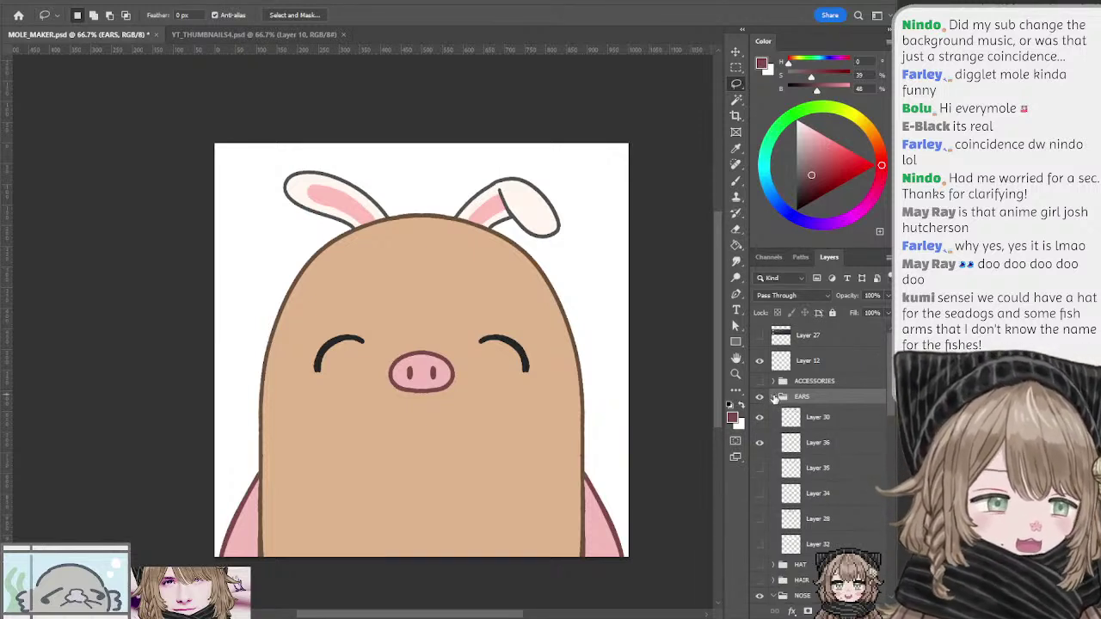
{"action": "left_click", "coordinate": [773, 398]}
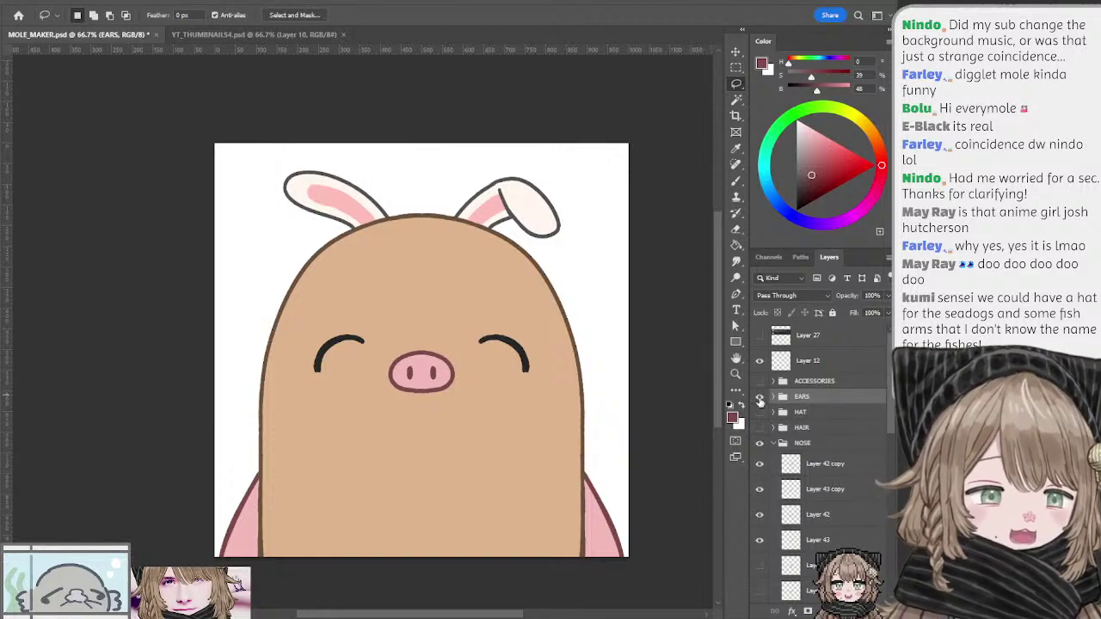
{"action": "left_click", "coordinate": [773, 444]}
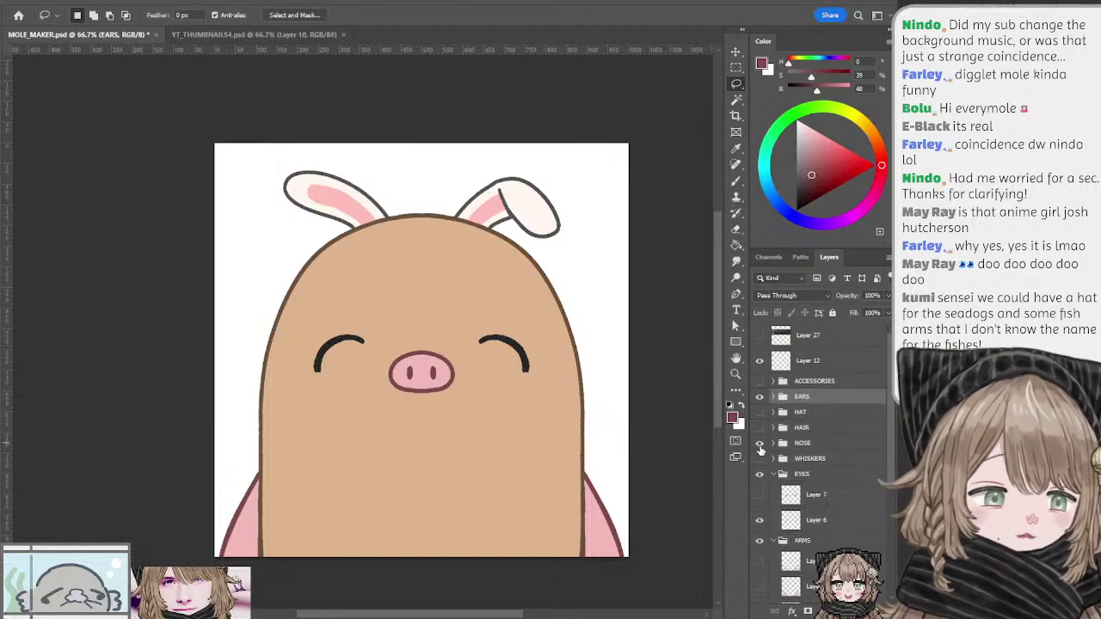
{"action": "left_click", "coordinate": [759, 458]}
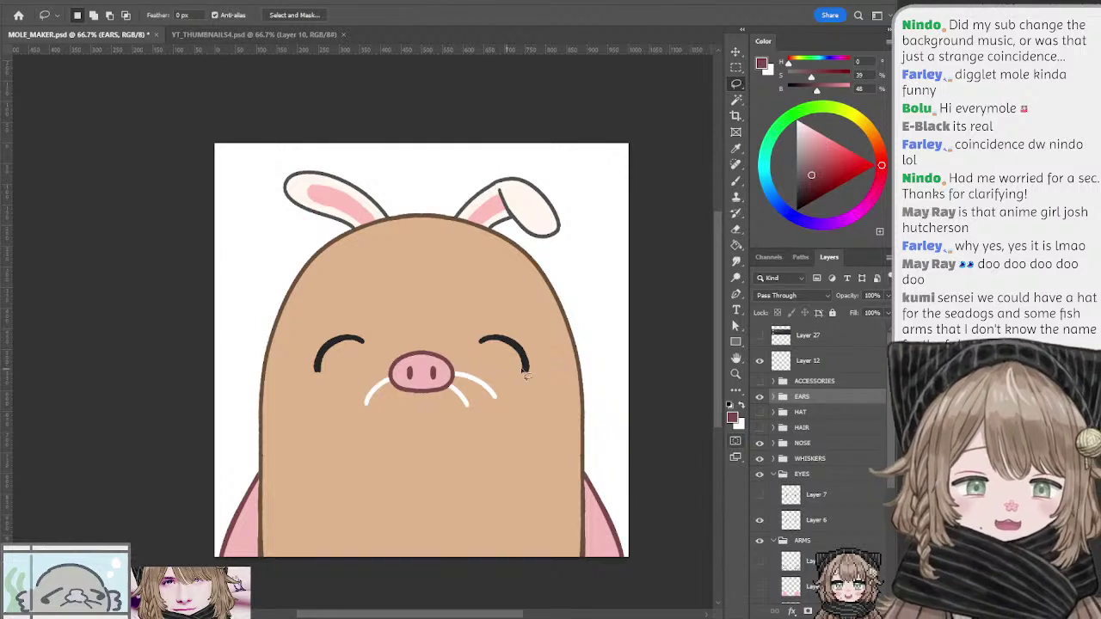
{"action": "left_click_drag", "start_coordinate": [580, 312], "coordinate": [616, 315]}
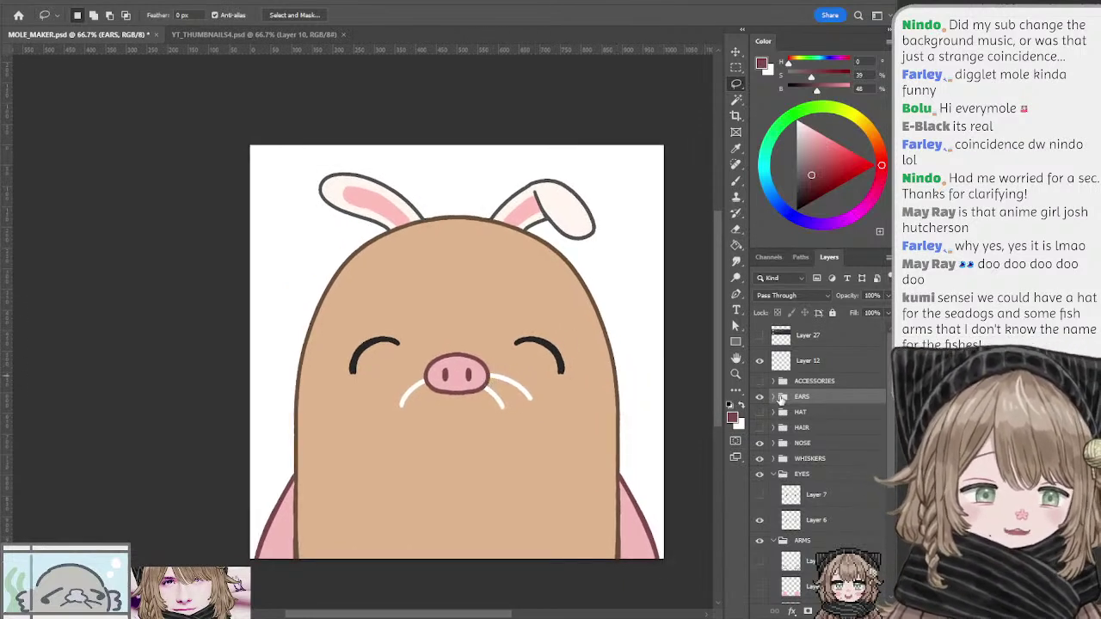
Step: Hide the EARS group and consult the suggestions reference on Layer 27, leaving the reference hidden
{"action": "left_click", "coordinate": [773, 397]}
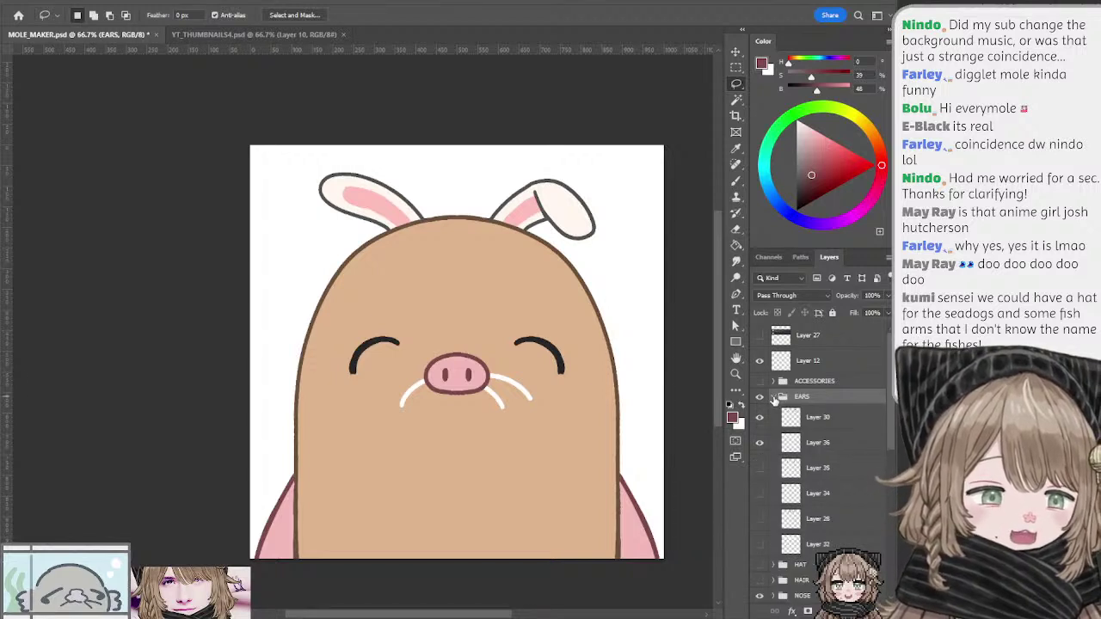
{"action": "left_click", "coordinate": [773, 399]}
{"action": "left_click", "coordinate": [774, 399]}
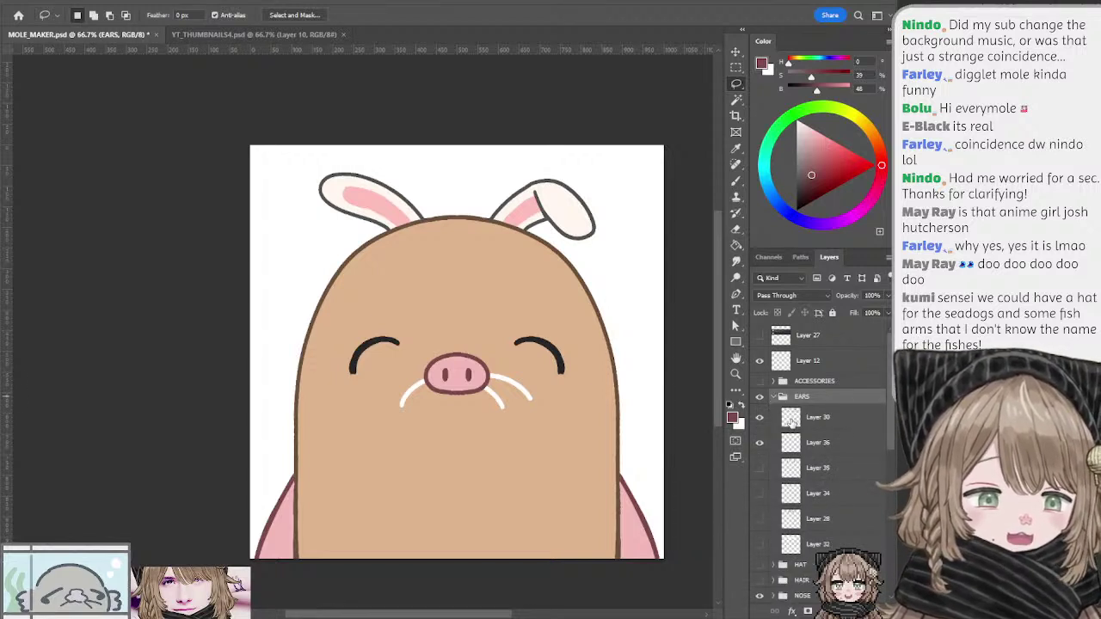
{"action": "left_click", "coordinate": [773, 398]}
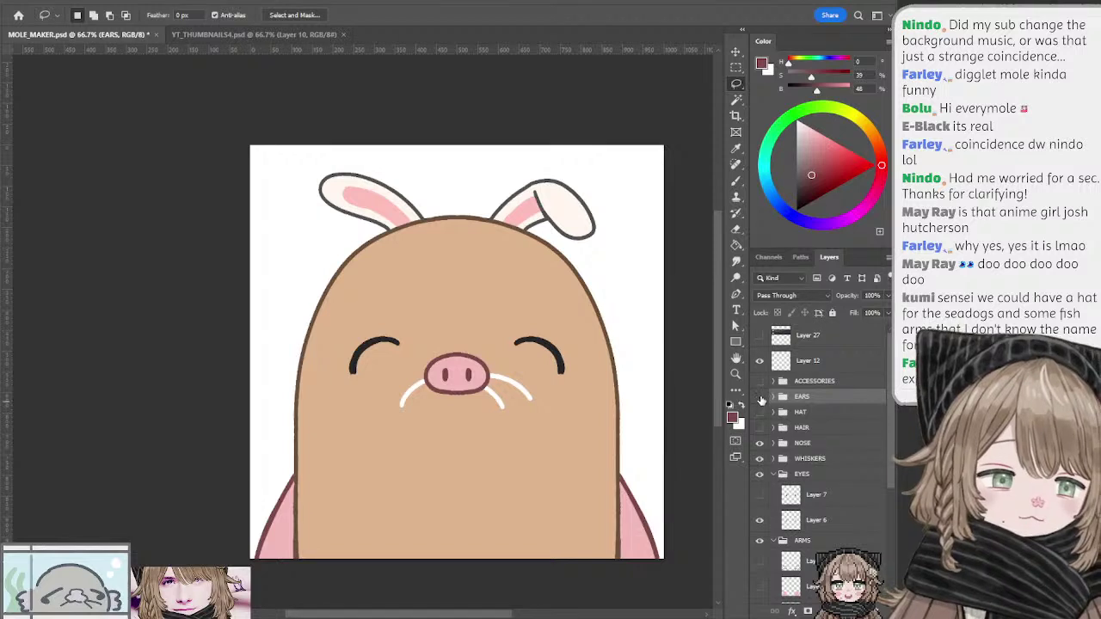
{"action": "left_click", "coordinate": [759, 397]}
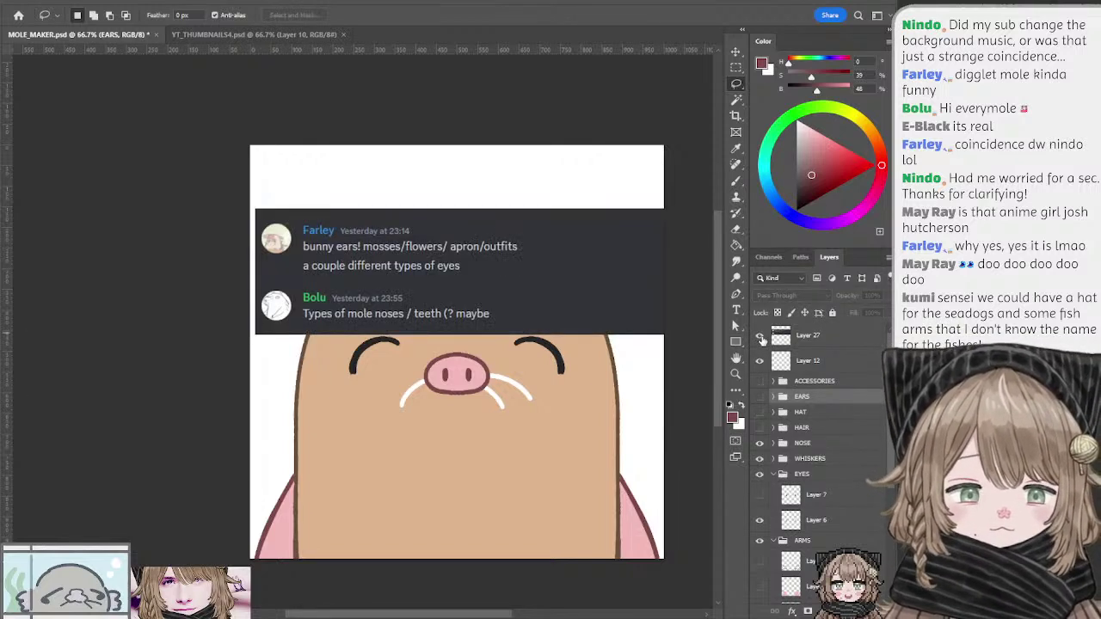
{"action": "left_click", "coordinate": [759, 335]}
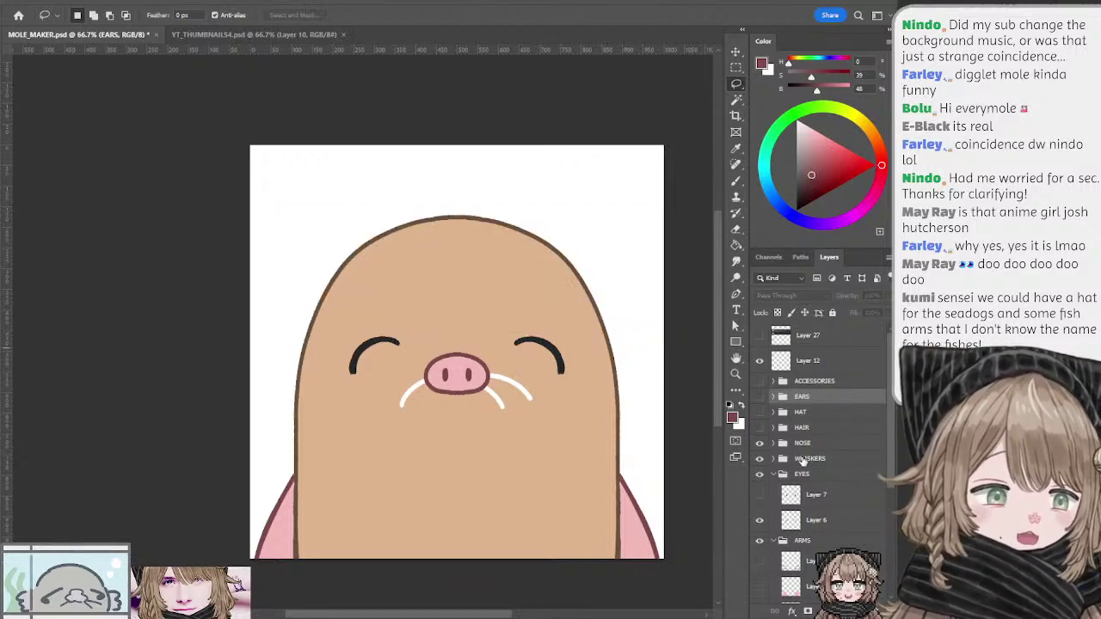
{"action": "left_click", "coordinate": [805, 460]}
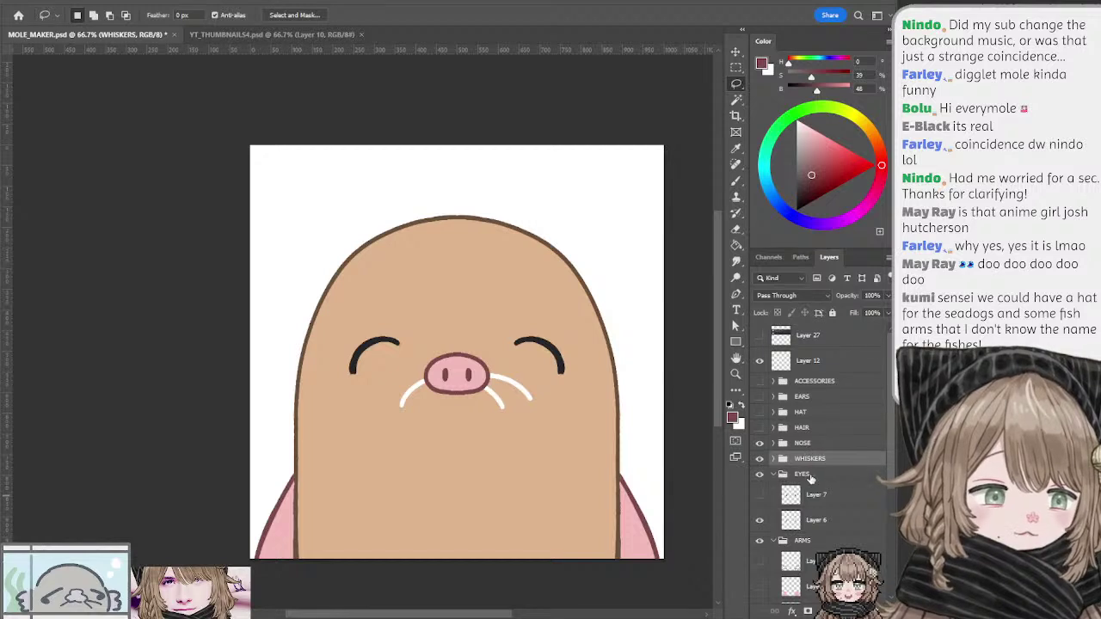
{"action": "left_click", "coordinate": [856, 610]}
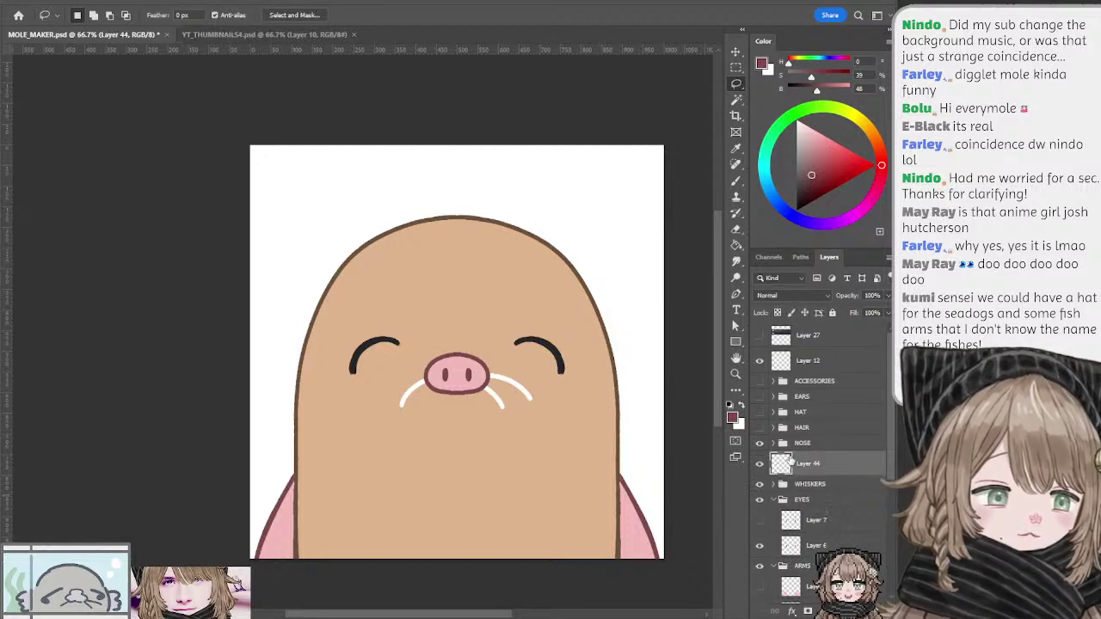
{"action": "left_click_drag", "start_coordinate": [788, 458], "coordinate": [794, 480]}
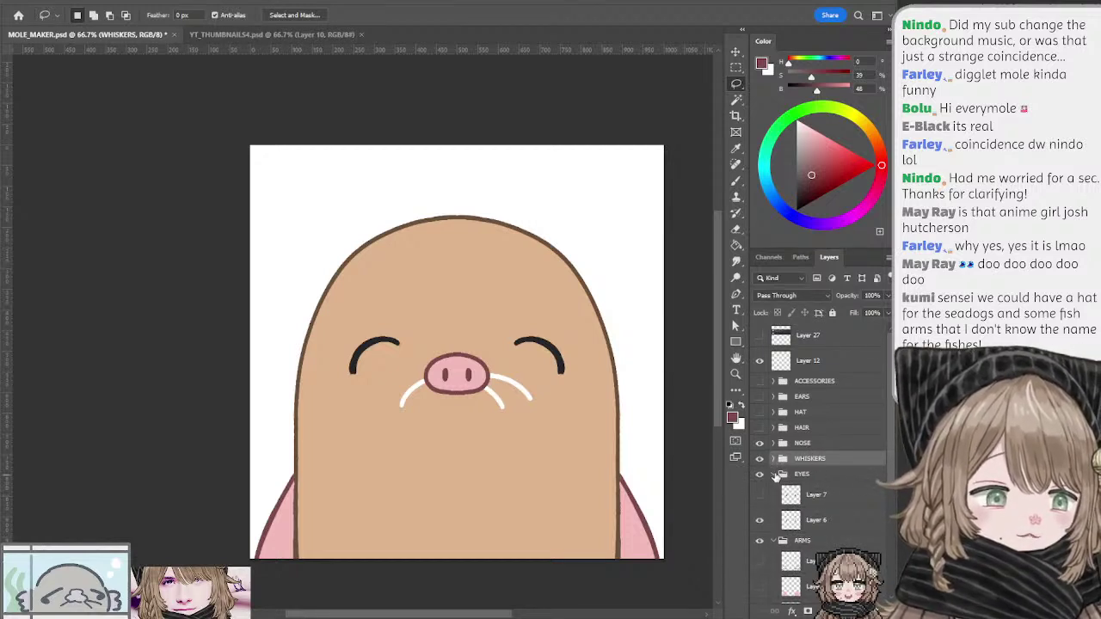
Step: Collapse EYES and create a group named TEEF directly above it, containing one new empty layer
{"action": "left_click", "coordinate": [773, 474]}
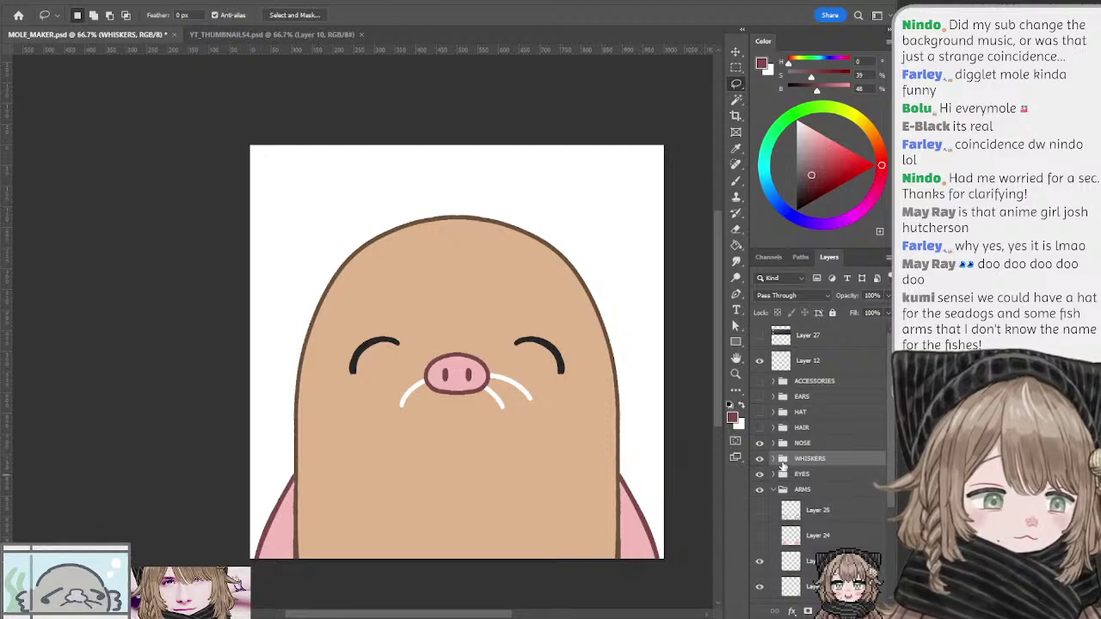
{"action": "left_click", "coordinate": [801, 474]}
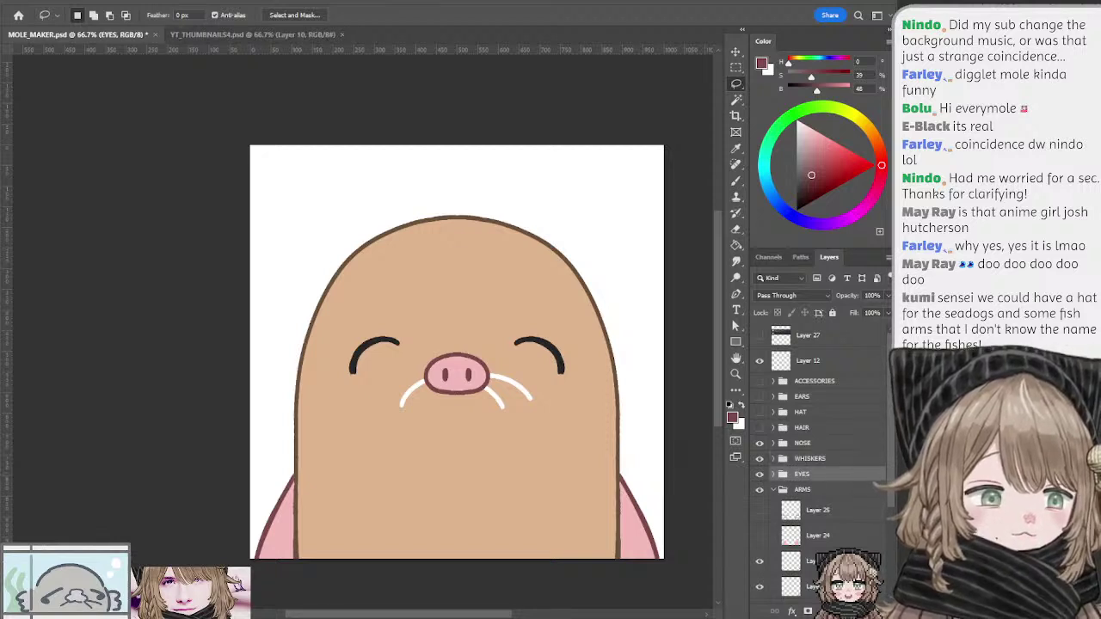
{"action": "key", "text": "ctrl+shift+alt+n"}
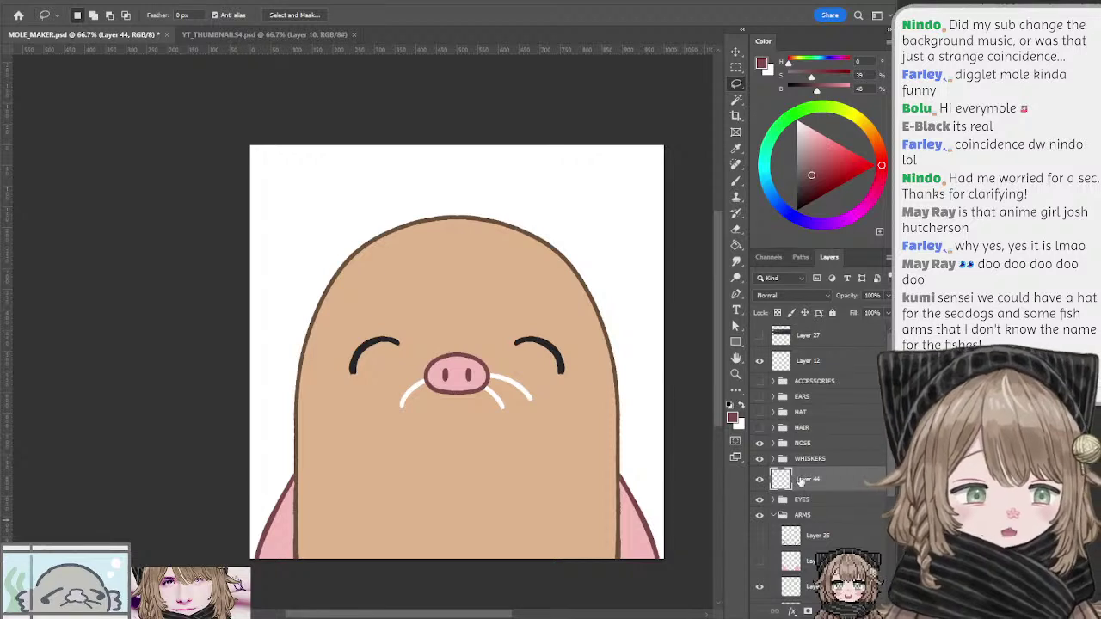
{"action": "key", "text": "ctrl+g"}
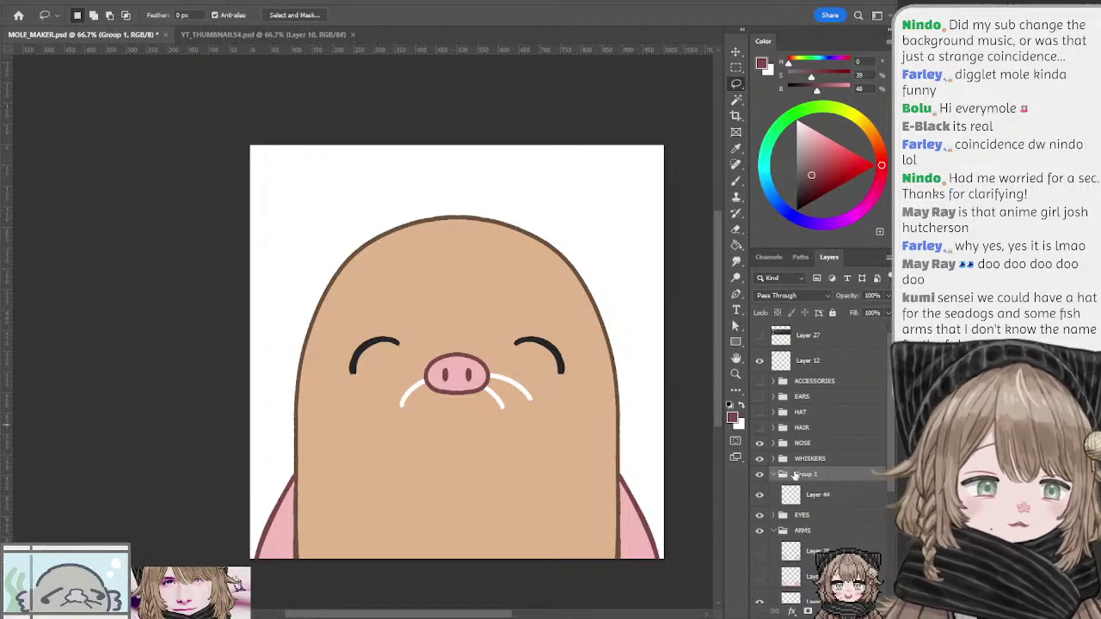
{"action": "double_click", "coordinate": [799, 474]}
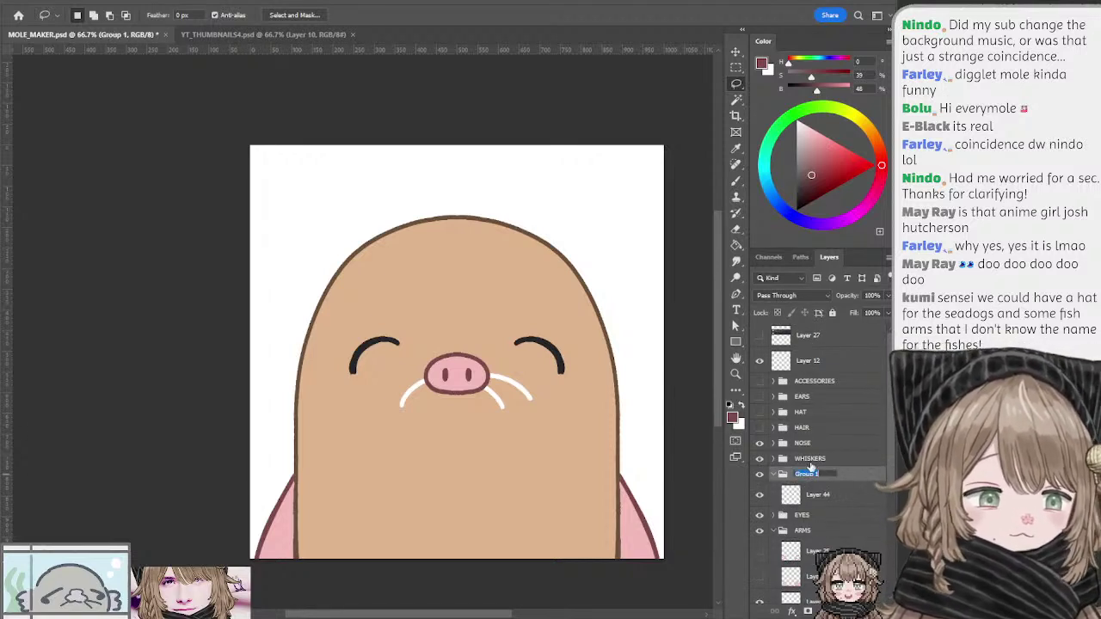
{"action": "type", "text": "TEEF"}
{"action": "key", "text": "Return"}
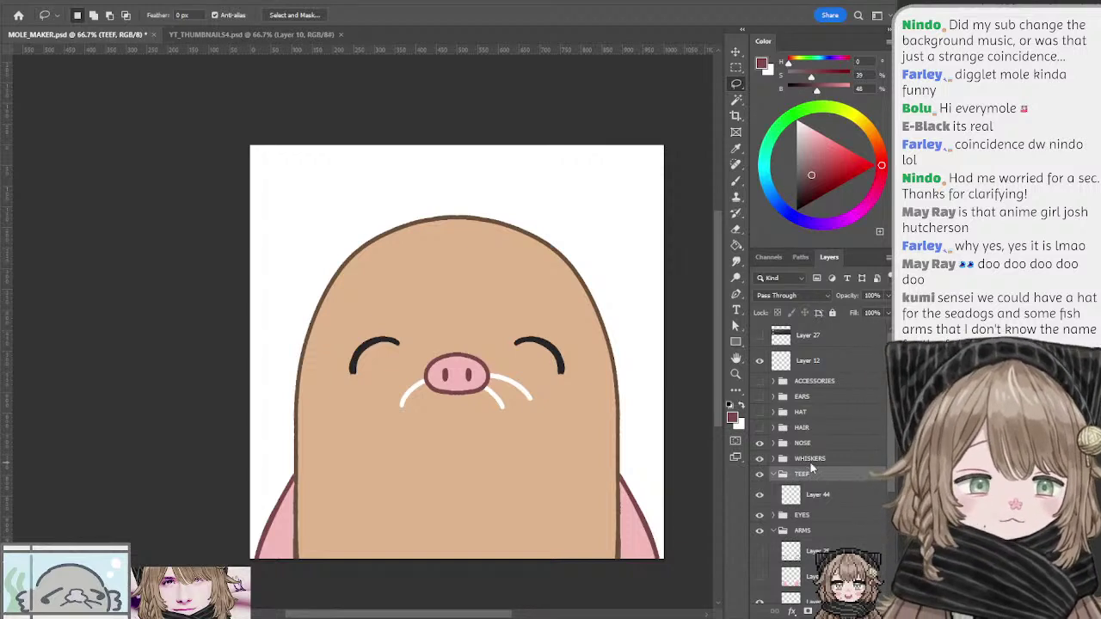
Step: Draw small grey fang outlines (saturation 0%, brightness 67%) beneath the snout on Layer 44, mirrored across the centre
{"action": "left_click", "coordinate": [791, 495]}
{"action": "key", "text": "b"}
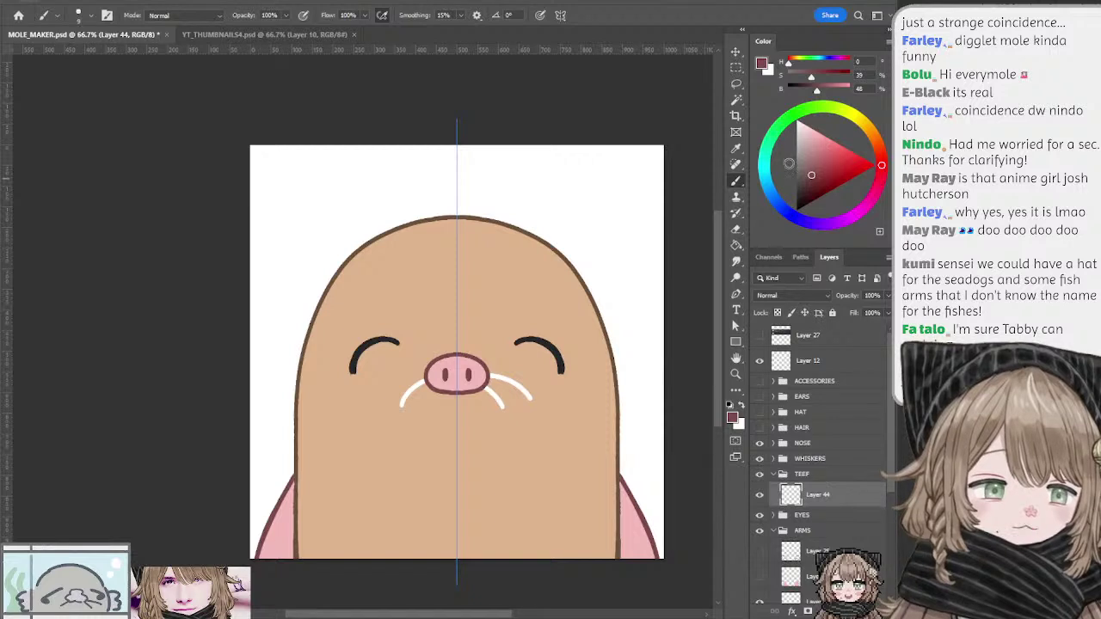
{"action": "mouse_move", "coordinate": [791, 166]}
{"action": "left_mouse_down"}
{"action": "mouse_move", "coordinate": [790, 138]}
{"action": "mouse_move", "coordinate": [796, 149]}
{"action": "left_mouse_up"}
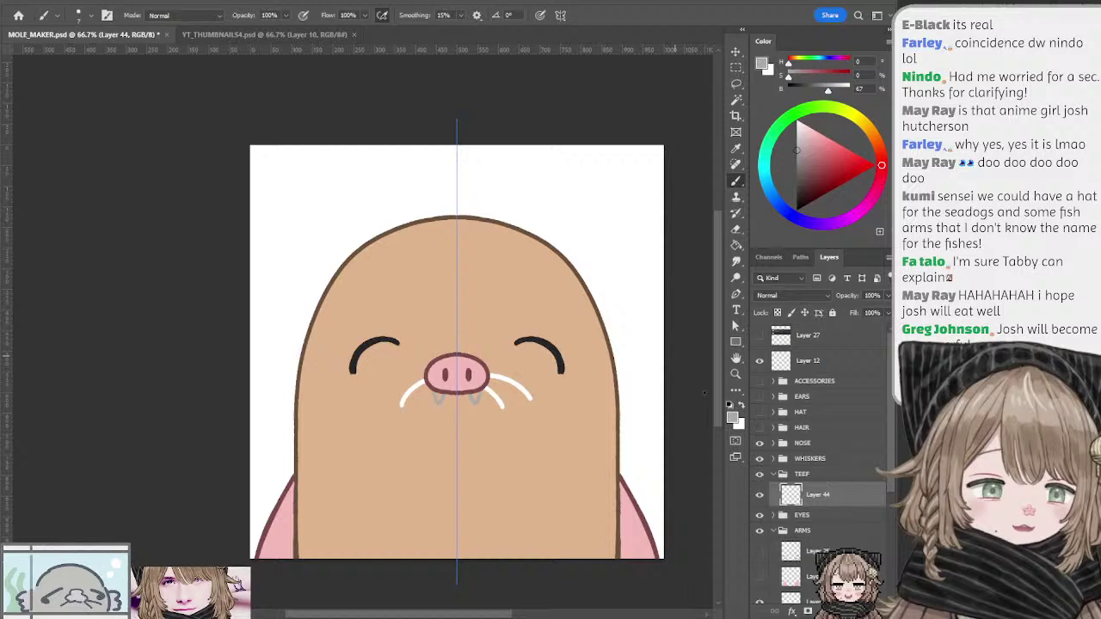
Step: Add a layer beneath the fang outlines in TEEF and fill both fangs with off-white (saturation 0%, brightness 96%)
{"action": "left_click", "coordinate": [792, 517]}
{"action": "left_click", "coordinate": [854, 611]}
{"action": "left_click_drag", "start_coordinate": [805, 522], "coordinate": [802, 503]}
{"action": "left_click", "coordinate": [801, 125]}
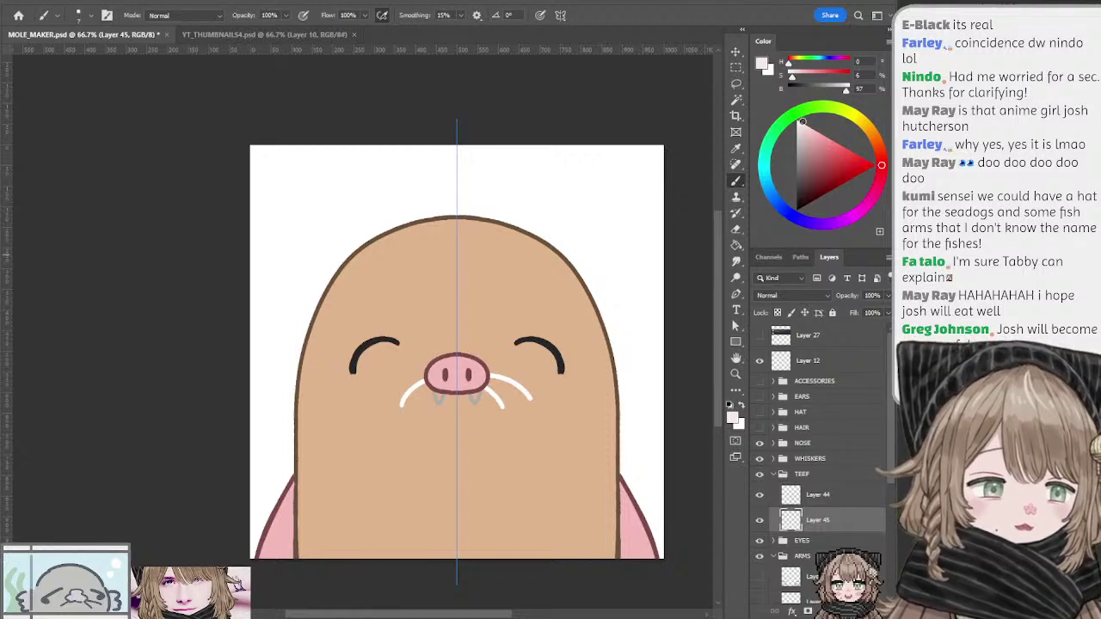
{"action": "left_click", "coordinate": [863, 120]}
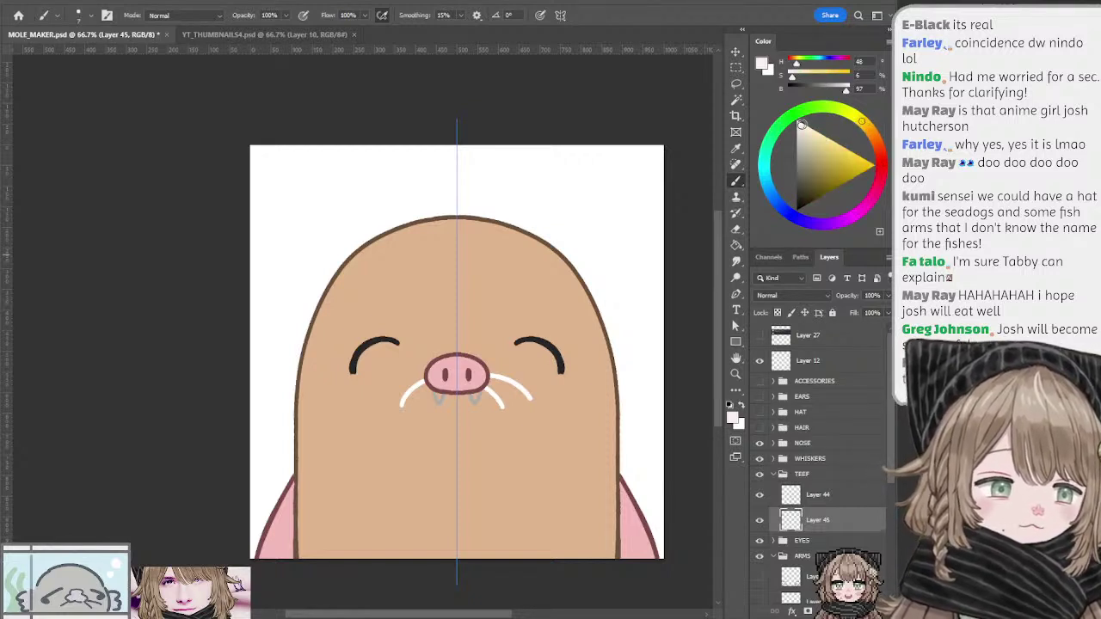
{"action": "left_click", "coordinate": [800, 123]}
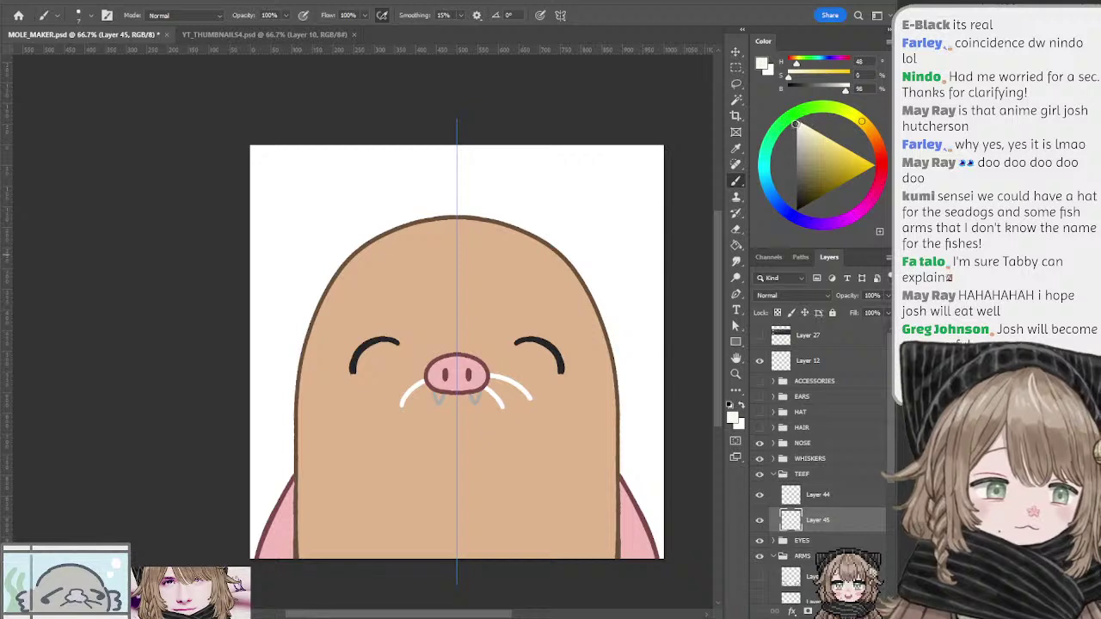
{"action": "left_click", "coordinate": [795, 122]}
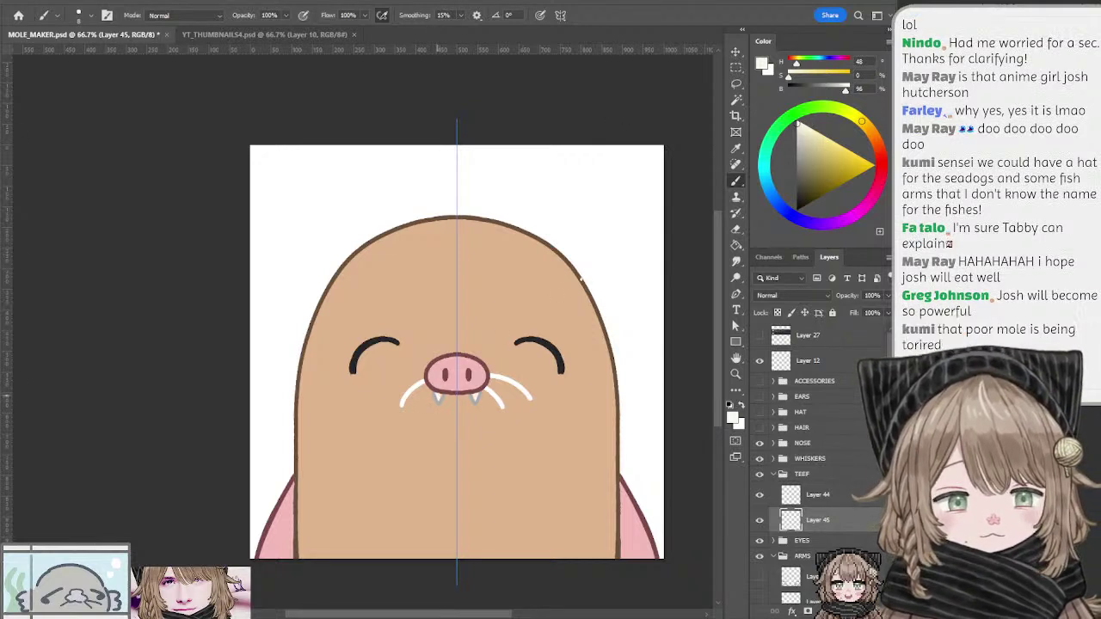
{"action": "key", "text": "l"}
{"action": "key", "text": "space"}
{"action": "mouse_move", "coordinate": [550, 126]}
{"action": "left_mouse_down"}
{"action": "mouse_move", "coordinate": [570, 140]}
{"action": "mouse_move", "coordinate": [538, 120]}
{"action": "mouse_move", "coordinate": [558, 132]}
{"action": "left_mouse_up"}
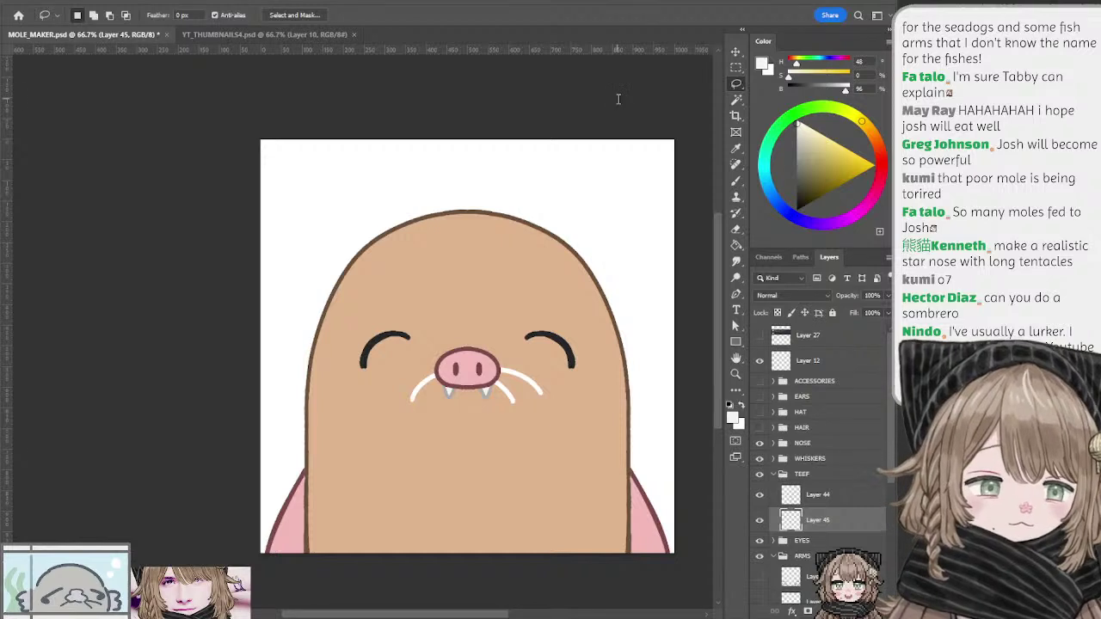
Step: Collapse TEEF and swap the arm variant in ARMS, hiding Layers 22 and 15 and showing Layers 24 and 25
{"action": "left_click", "coordinate": [772, 474]}
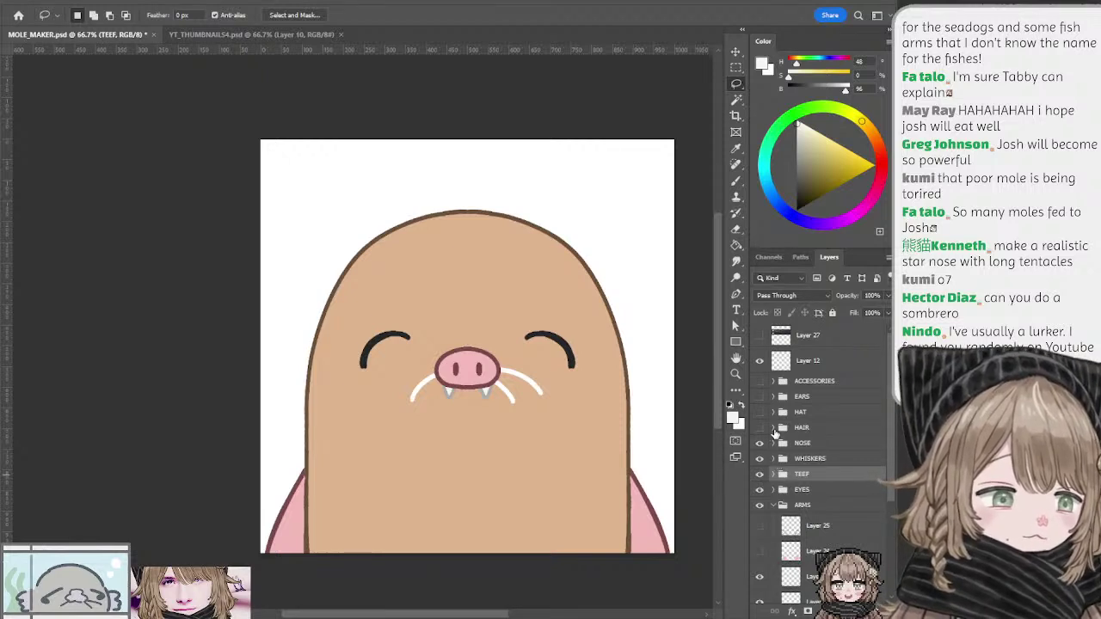
{"action": "left_click", "coordinate": [773, 505]}
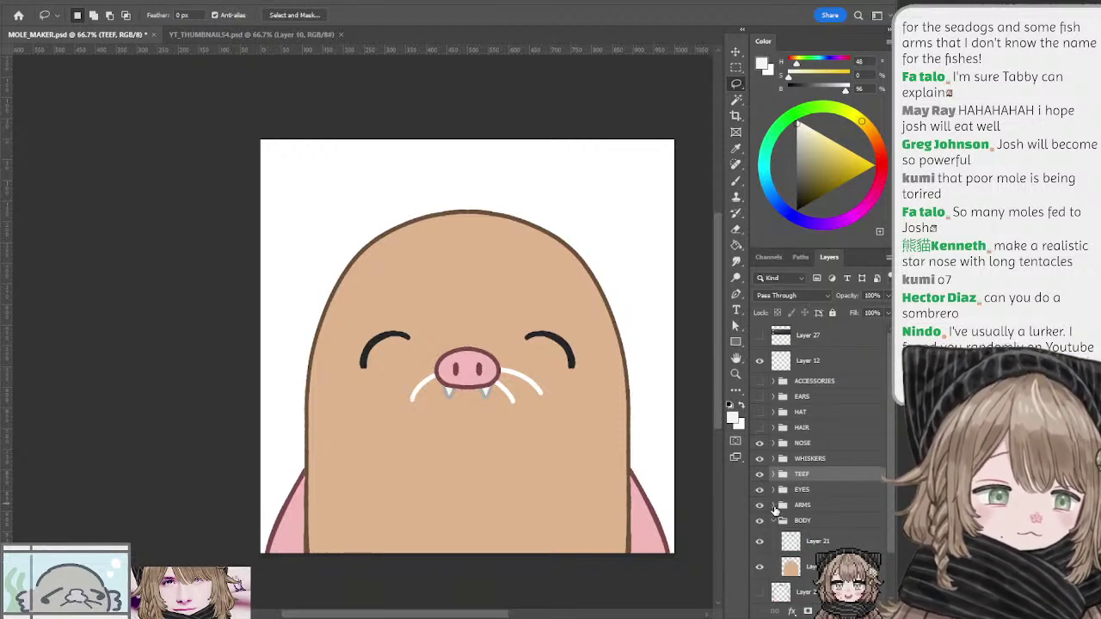
{"action": "left_click", "coordinate": [773, 505]}
{"action": "left_click_drag", "start_coordinate": [887, 403], "coordinate": [886, 490]}
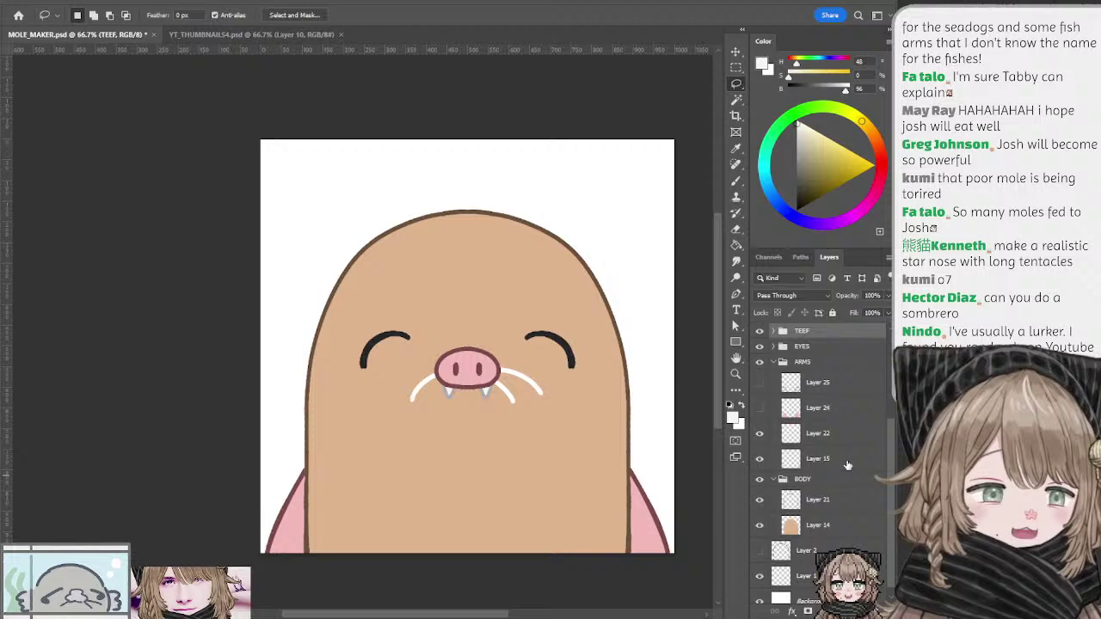
{"action": "left_click", "coordinate": [758, 433]}
{"action": "left_click", "coordinate": [759, 458]}
{"action": "left_click", "coordinate": [759, 408]}
{"action": "left_click", "coordinate": [760, 384]}
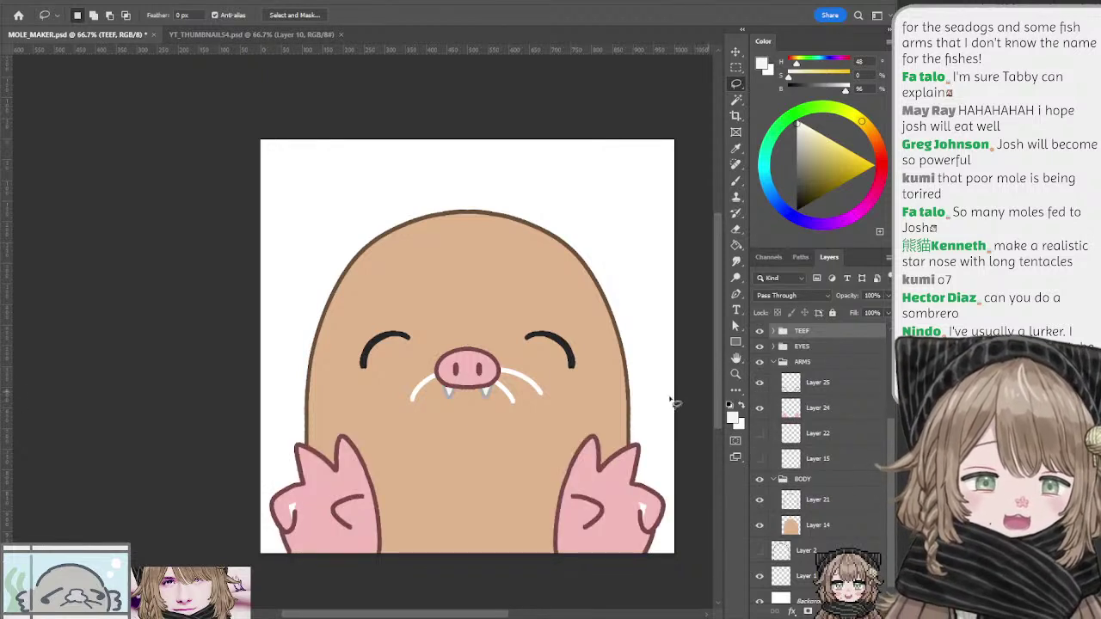
Step: Paint over the white gaps in the thumbs on Layer 24 with the hands' sampled pink, using a larger mirrored brush
{"action": "left_click", "coordinate": [323, 497], "text": "ctrl"}
{"action": "key", "text": "b"}
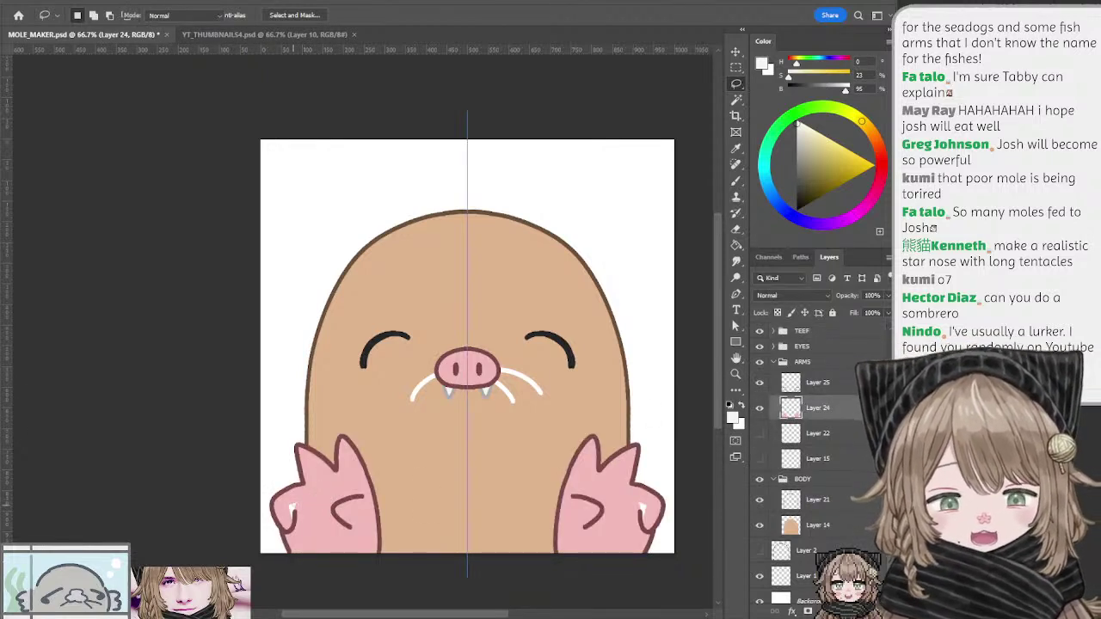
{"action": "left_click", "coordinate": [318, 492], "text": "alt"}
{"action": "key", "text": "]"}
{"action": "key", "text": "]"}
{"action": "key", "text": "]"}
{"action": "key", "text": "]"}
{"action": "key", "text": "]"}
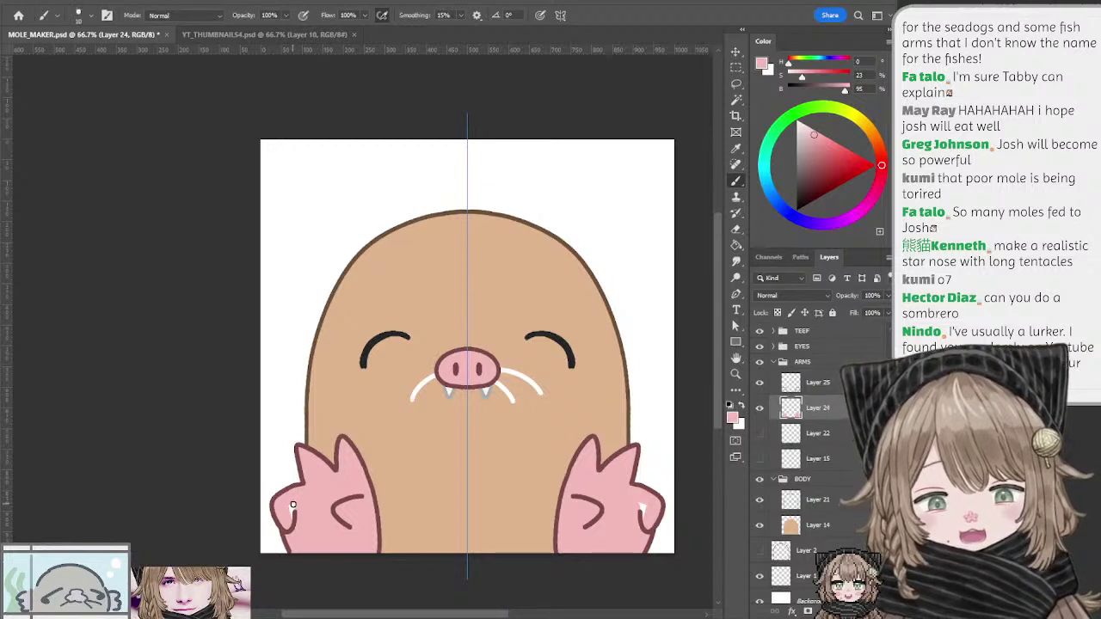
{"action": "left_click_drag", "start_coordinate": [291, 505], "coordinate": [295, 532]}
{"action": "mouse_move", "coordinate": [400, 378]}
{"action": "left_mouse_down"}
{"action": "mouse_move", "coordinate": [405, 425]}
{"action": "mouse_move", "coordinate": [392, 382]}
{"action": "left_mouse_up"}
{"action": "left_click_drag", "start_coordinate": [444, 356], "coordinate": [448, 358]}
{"action": "mouse_move", "coordinate": [669, 376]}
{"action": "left_mouse_down"}
{"action": "mouse_move", "coordinate": [663, 398]}
{"action": "mouse_move", "coordinate": [662, 385]}
{"action": "left_mouse_up"}
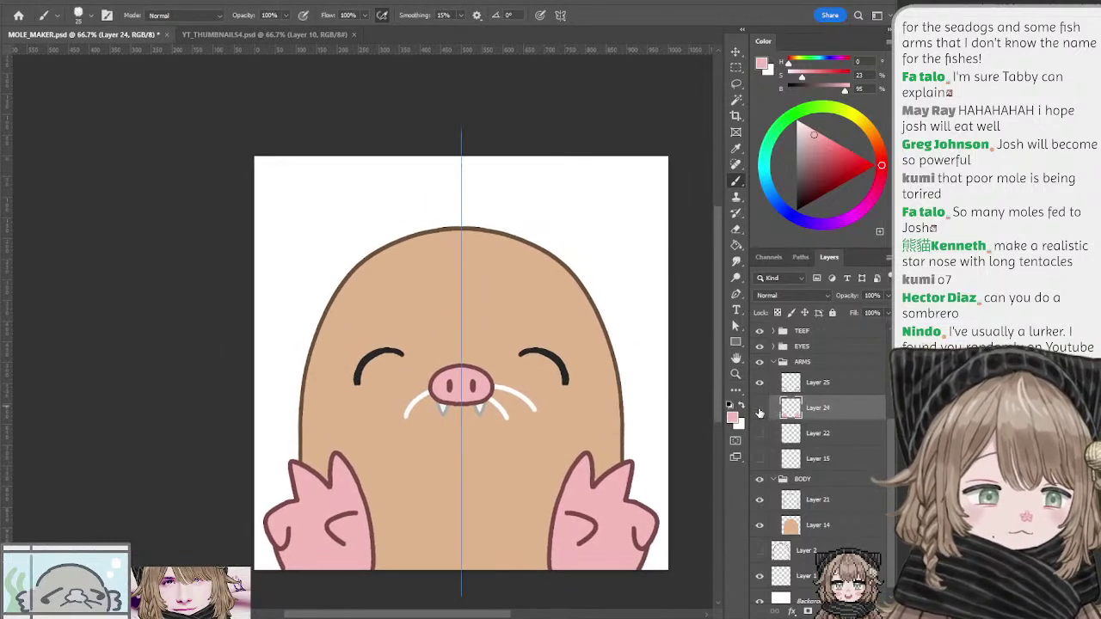
Step: Hide the existing hand layers, Layer 25 and Layer 24, and add an empty layer above them in the ARMS group
{"action": "left_click", "coordinate": [760, 408]}
{"action": "left_click", "coordinate": [762, 407]}
{"action": "left_click", "coordinate": [806, 385]}
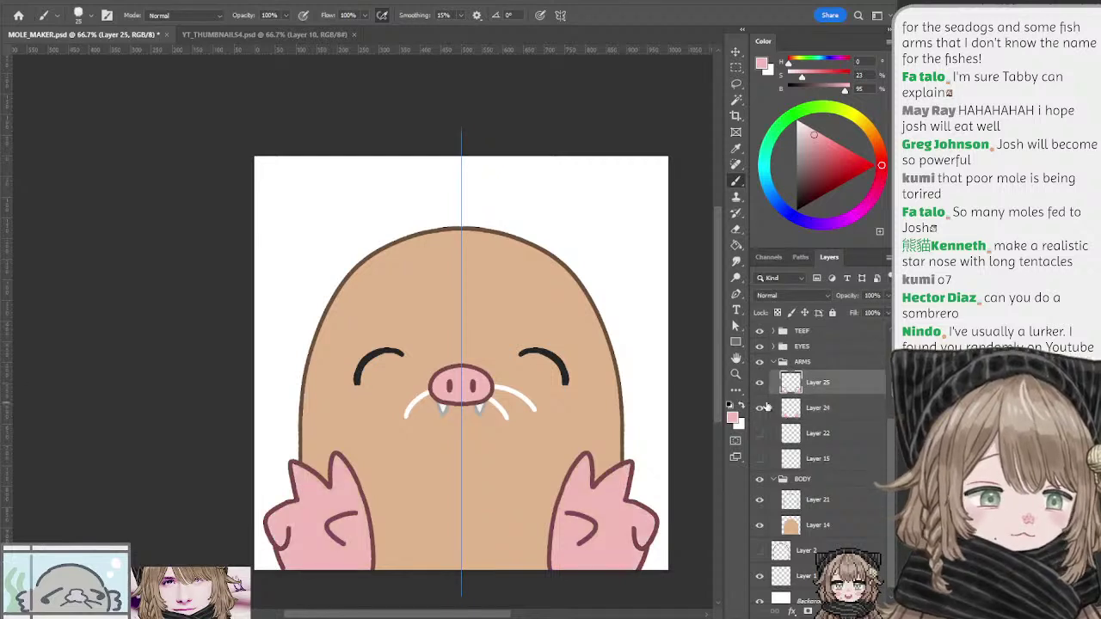
{"action": "mouse_move", "coordinate": [762, 408]}
{"action": "left_mouse_down"}
{"action": "mouse_move", "coordinate": [757, 387]}
{"action": "mouse_move", "coordinate": [772, 389]}
{"action": "left_mouse_up"}
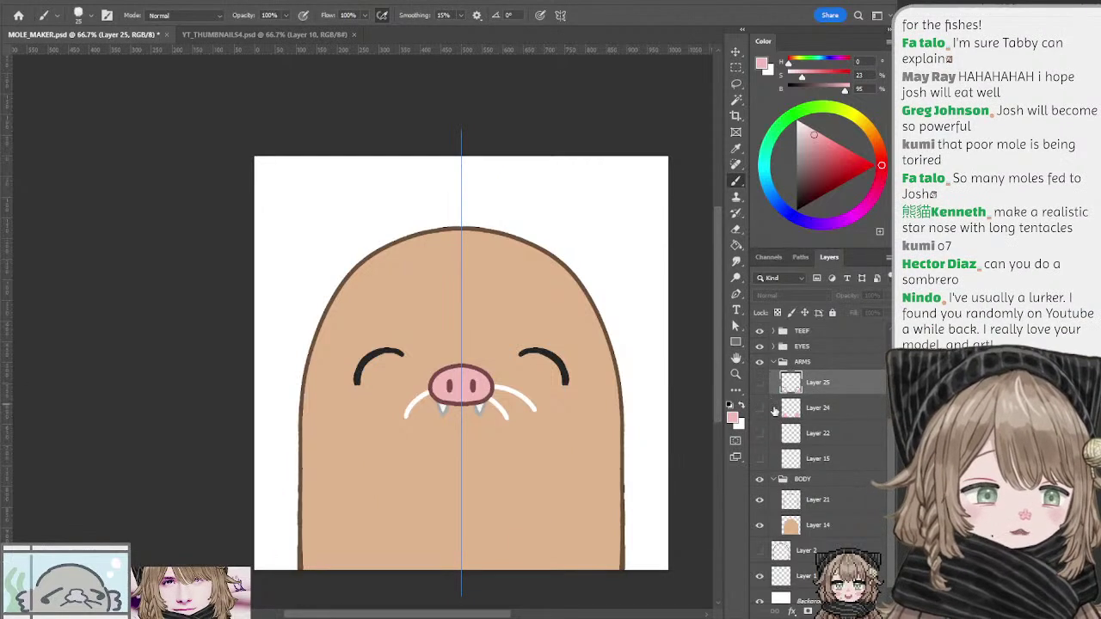
{"action": "key", "text": "ctrl+shift+alt+n"}
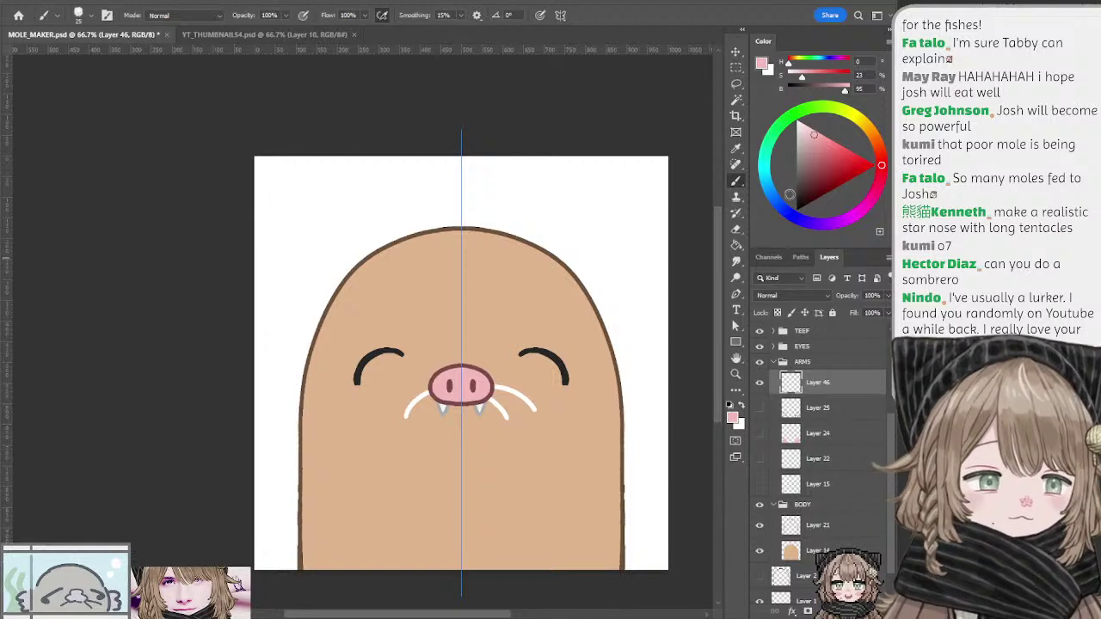
Step: Sample the dark maroon outline color from Layer 25, hide that layer again, and set the brush size to 10
{"action": "left_click", "coordinate": [759, 408]}
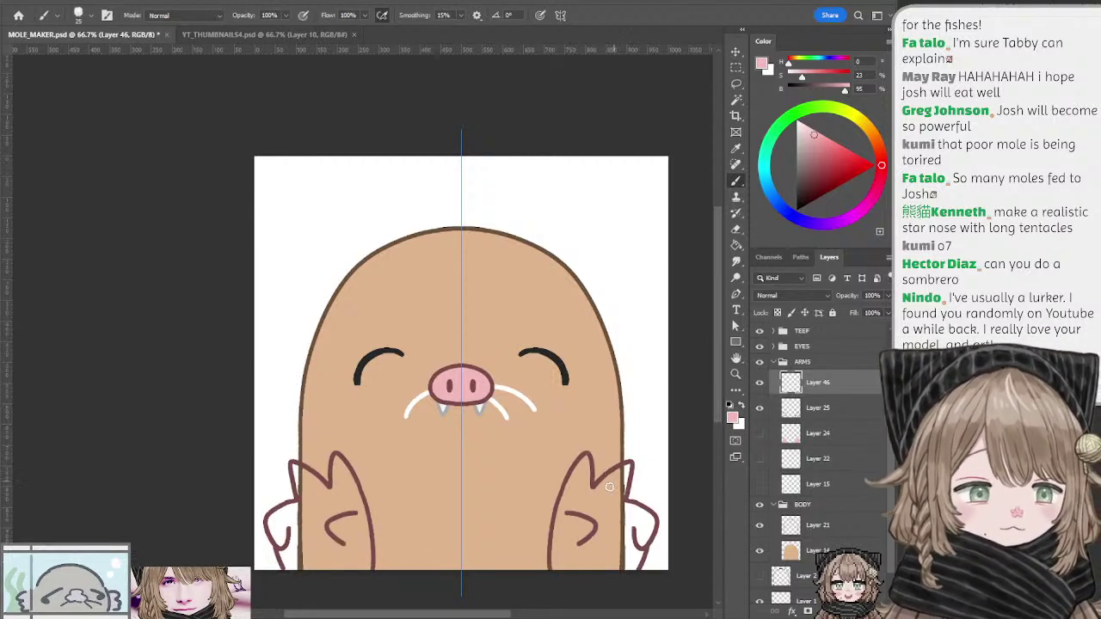
{"action": "left_click", "coordinate": [594, 465], "text": "alt"}
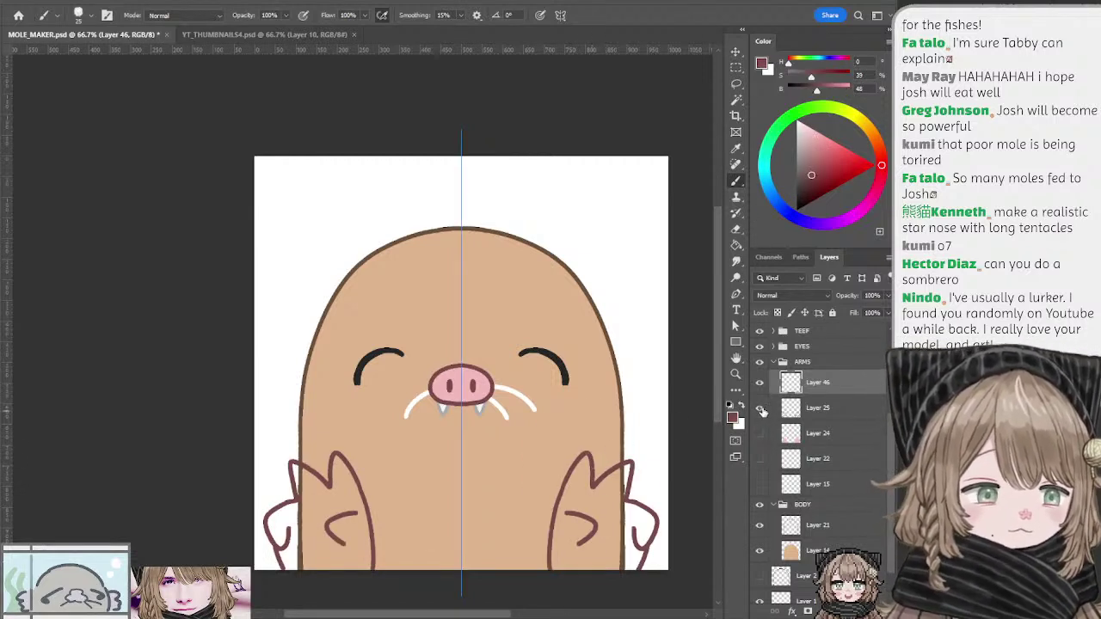
{"action": "left_click", "coordinate": [759, 408]}
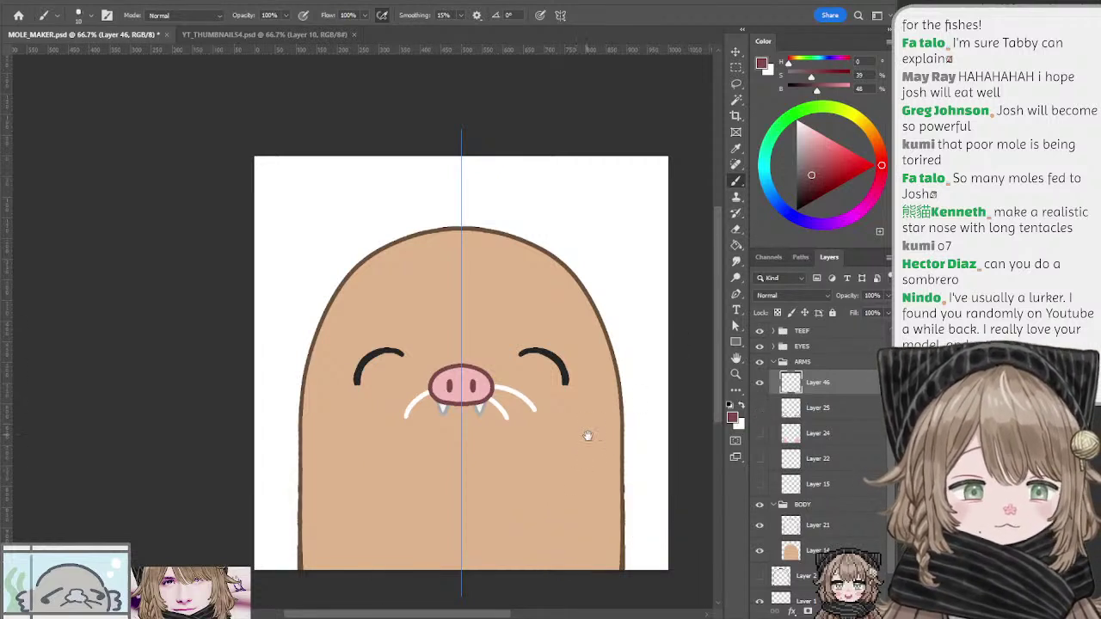
{"action": "mouse_move", "coordinate": [585, 435]}
{"action": "left_mouse_down"}
{"action": "mouse_move", "coordinate": [542, 386]}
{"action": "mouse_move", "coordinate": [557, 376]}
{"action": "left_mouse_up"}
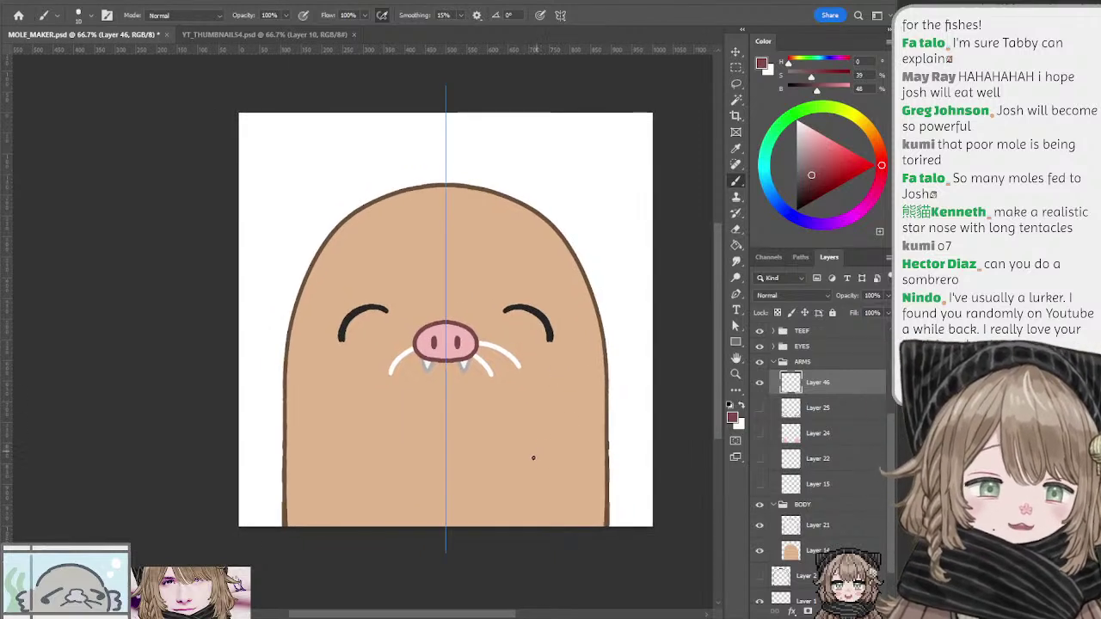
Step: Draw mirrored hand outlines on the lower body with a raised pointed finger, two curled fingers and a raised pinky
{"action": "mouse_move", "coordinate": [530, 460]}
{"action": "left_mouse_down"}
{"action": "mouse_move", "coordinate": [547, 424]}
{"action": "mouse_move", "coordinate": [548, 462]}
{"action": "mouse_move", "coordinate": [574, 474]}
{"action": "mouse_move", "coordinate": [560, 485]}
{"action": "mouse_move", "coordinate": [554, 469]}
{"action": "mouse_move", "coordinate": [564, 493]}
{"action": "mouse_move", "coordinate": [556, 467]}
{"action": "mouse_move", "coordinate": [615, 473]}
{"action": "mouse_move", "coordinate": [614, 492]}
{"action": "left_mouse_up"}
{"action": "key", "text": "ctrl+z"}
{"action": "key", "text": "ctrl+z"}
{"action": "key", "text": "ctrl+z"}
{"action": "key", "text": "ctrl+z"}
{"action": "key", "text": "ctrl+z"}
{"action": "key", "text": "ctrl+z"}
{"action": "key", "text": "ctrl+z"}
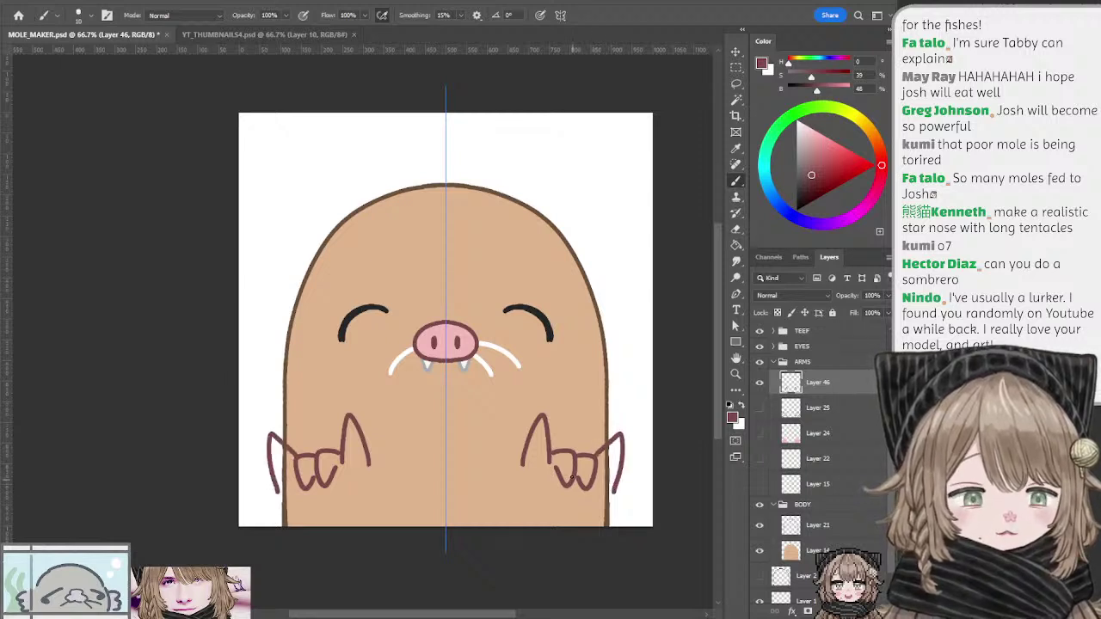
Step: Remove the pinky and outer curled finger, and redraw the raised pinky right beside the remaining curled finger
{"action": "left_click_drag", "start_coordinate": [519, 472], "coordinate": [504, 498]}
{"action": "key", "text": "ctrl+z"}
{"action": "key", "text": "ctrl+z"}
{"action": "key", "text": "ctrl+z"}
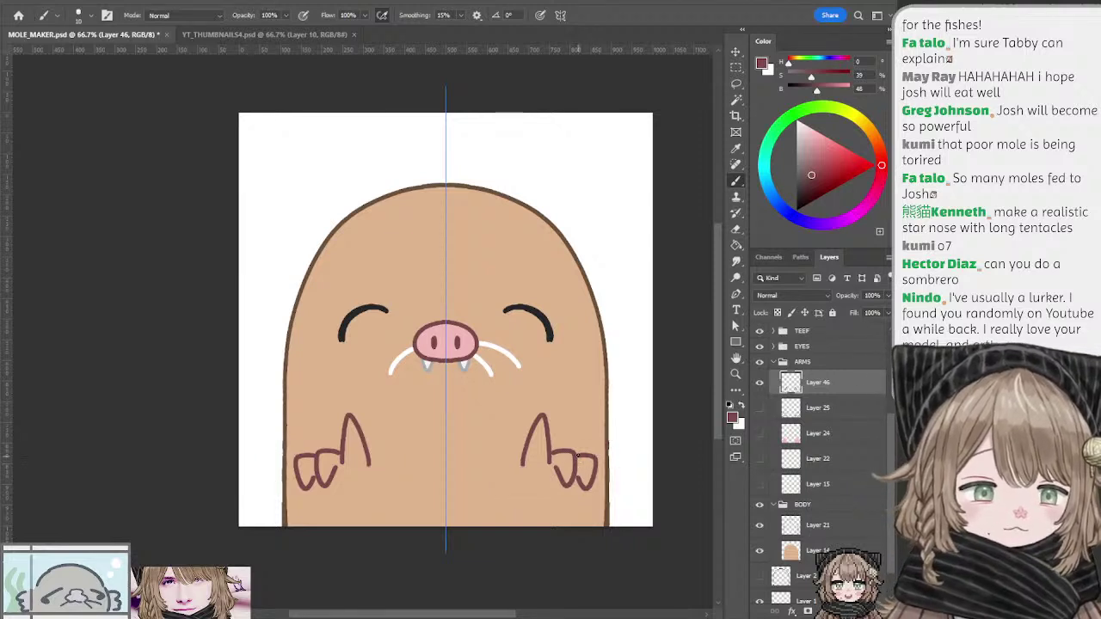
{"action": "key", "text": "ctrl+z"}
{"action": "mouse_move", "coordinate": [577, 457]}
{"action": "left_mouse_down"}
{"action": "mouse_move", "coordinate": [603, 439]}
{"action": "mouse_move", "coordinate": [598, 472]}
{"action": "mouse_move", "coordinate": [583, 460]}
{"action": "mouse_move", "coordinate": [601, 448]}
{"action": "mouse_move", "coordinate": [593, 466]}
{"action": "mouse_move", "coordinate": [575, 457]}
{"action": "mouse_move", "coordinate": [595, 477]}
{"action": "left_mouse_up"}
{"action": "key", "text": "ctrl+z"}
{"action": "key", "text": "ctrl+z"}
{"action": "key", "text": "ctrl+z"}
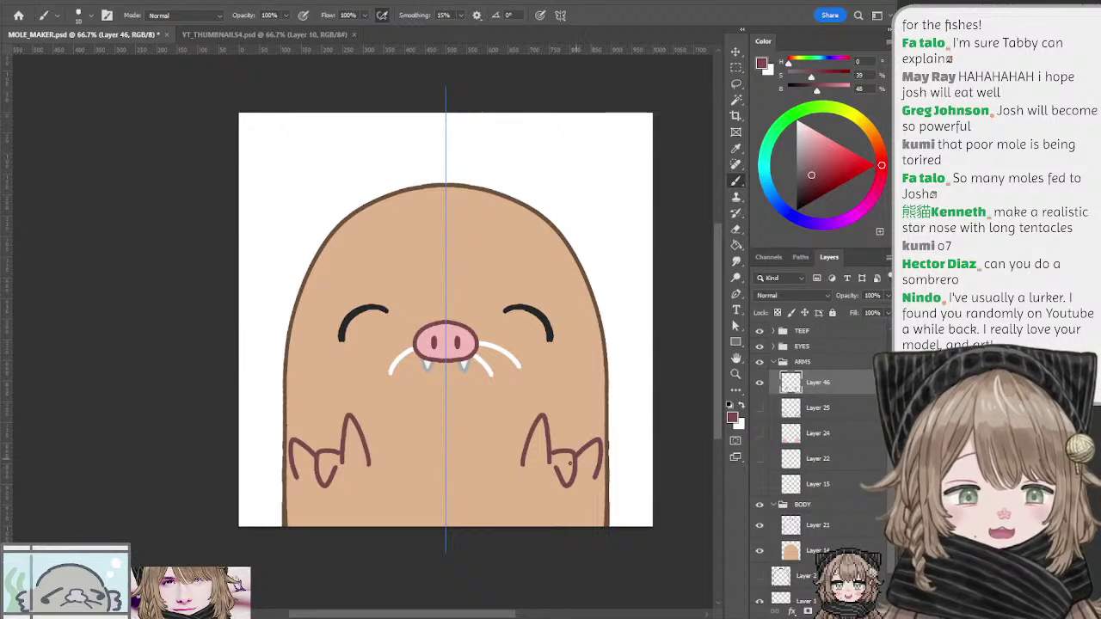
Step: Draw the inner side of both hands from the raised finger down to the canvas bottom, and try an outer side line
{"action": "mouse_move", "coordinate": [522, 470]}
{"action": "left_mouse_down"}
{"action": "mouse_move", "coordinate": [503, 479]}
{"action": "mouse_move", "coordinate": [514, 523]}
{"action": "left_mouse_up"}
{"action": "key", "text": "ctrl+z"}
{"action": "key", "text": "ctrl+z"}
{"action": "key", "text": "ctrl+z"}
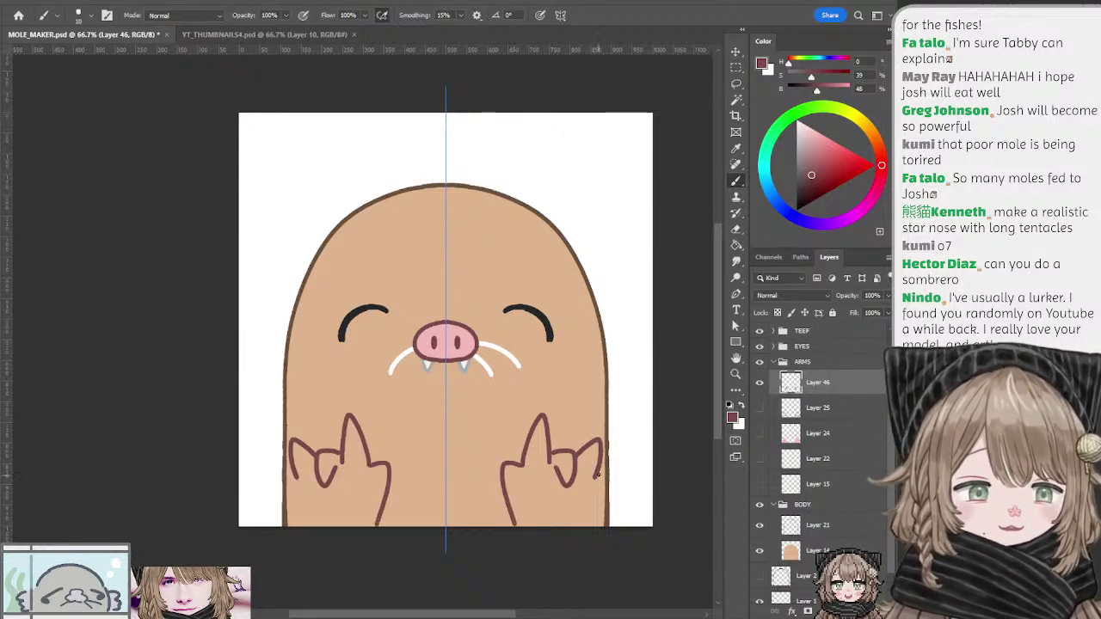
{"action": "left_click_drag", "start_coordinate": [599, 473], "coordinate": [597, 526]}
{"action": "key", "text": "ctrl+z"}
Step: Erase the short outer line of the pinky on both hands with an enlarged eraser, keeping its upper line
{"action": "key", "text": "e"}
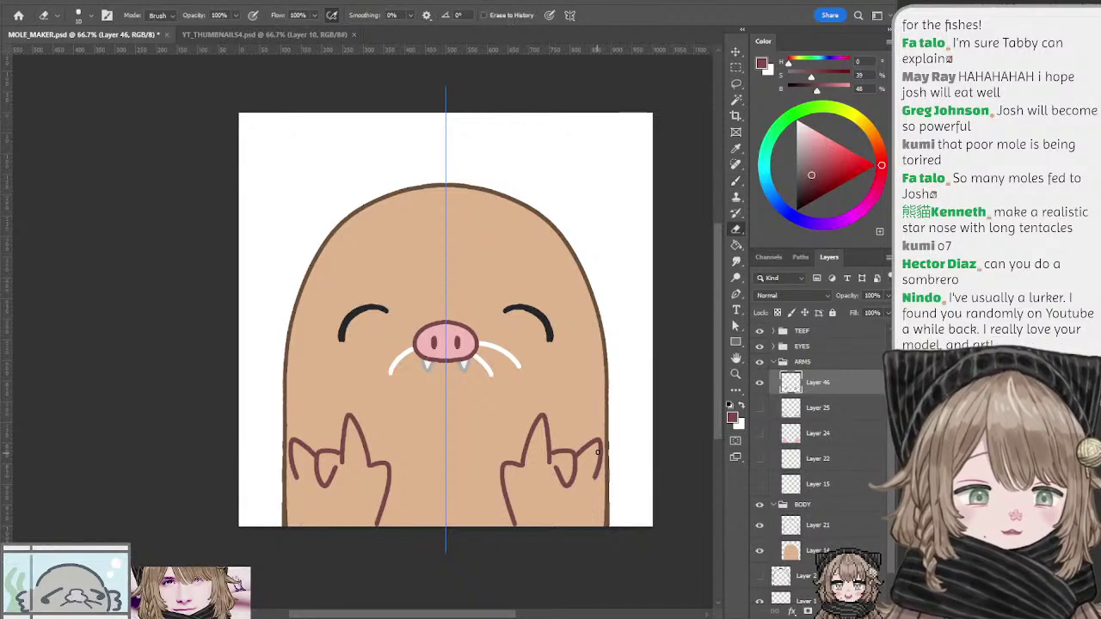
{"action": "key", "text": "bracketright"}
{"action": "key", "text": "bracketright"}
{"action": "key", "text": "bracketright"}
{"action": "mouse_move", "coordinate": [597, 477]}
{"action": "left_mouse_down"}
{"action": "mouse_move", "coordinate": [603, 443]}
{"action": "mouse_move", "coordinate": [605, 523]}
{"action": "left_mouse_up"}
{"action": "key", "text": "b"}
{"action": "key", "text": "ctrl+z"}
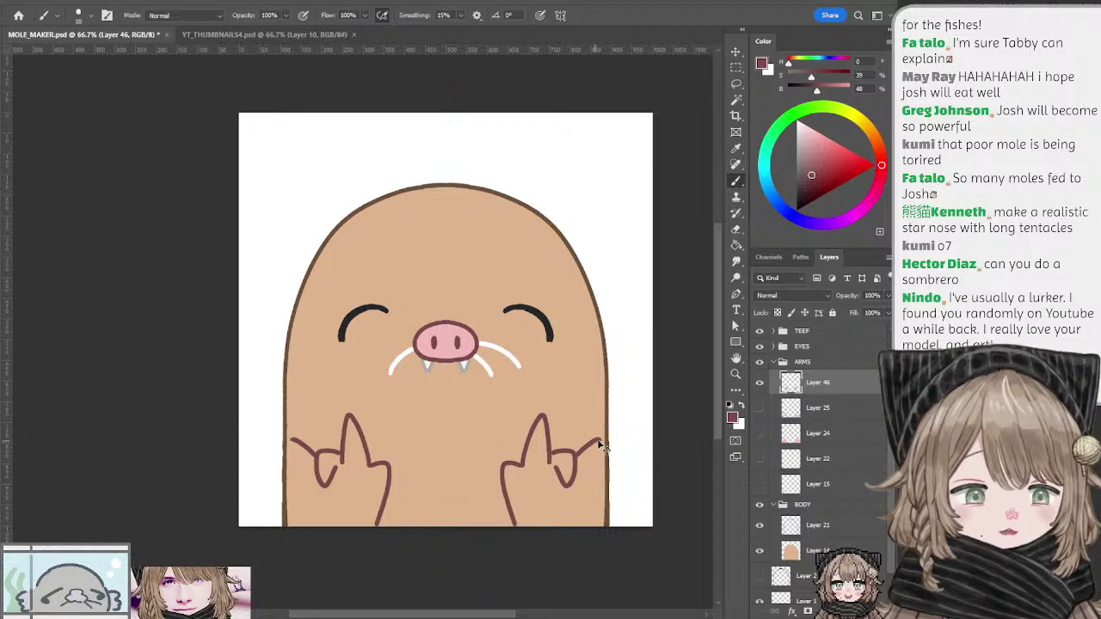
Step: Redraw the outer side of both hands as one line from the pinky tip to the canvas bottom, undoing unsatisfactory strokes
{"action": "mouse_move", "coordinate": [598, 442]}
{"action": "left_mouse_down"}
{"action": "mouse_move", "coordinate": [616, 440]}
{"action": "mouse_move", "coordinate": [593, 525]}
{"action": "left_mouse_up"}
{"action": "key", "text": "ctrl+z"}
{"action": "key", "text": "ctrl+z"}
{"action": "key", "text": "ctrl+z"}
{"action": "left_click_drag", "start_coordinate": [600, 442], "coordinate": [595, 524]}
{"action": "key", "text": "ctrl+z"}
{"action": "key", "text": "ctrl+z"}
{"action": "left_click_drag", "start_coordinate": [601, 442], "coordinate": [592, 533]}
{"action": "key", "text": "ctrl+z"}
{"action": "key", "text": "ctrl+z"}
{"action": "left_click_drag", "start_coordinate": [601, 442], "coordinate": [592, 528]}
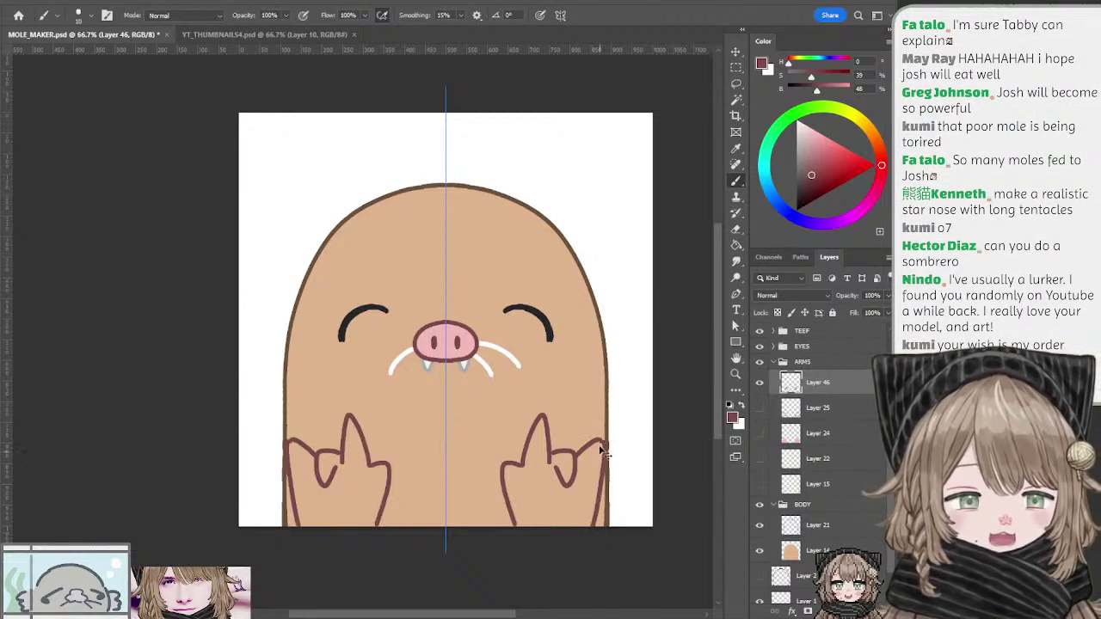
{"action": "key", "text": "ctrl+z"}
{"action": "mouse_move", "coordinate": [601, 442]}
{"action": "left_mouse_down"}
{"action": "mouse_move", "coordinate": [590, 525]}
{"action": "mouse_move", "coordinate": [604, 452]}
{"action": "left_mouse_up"}
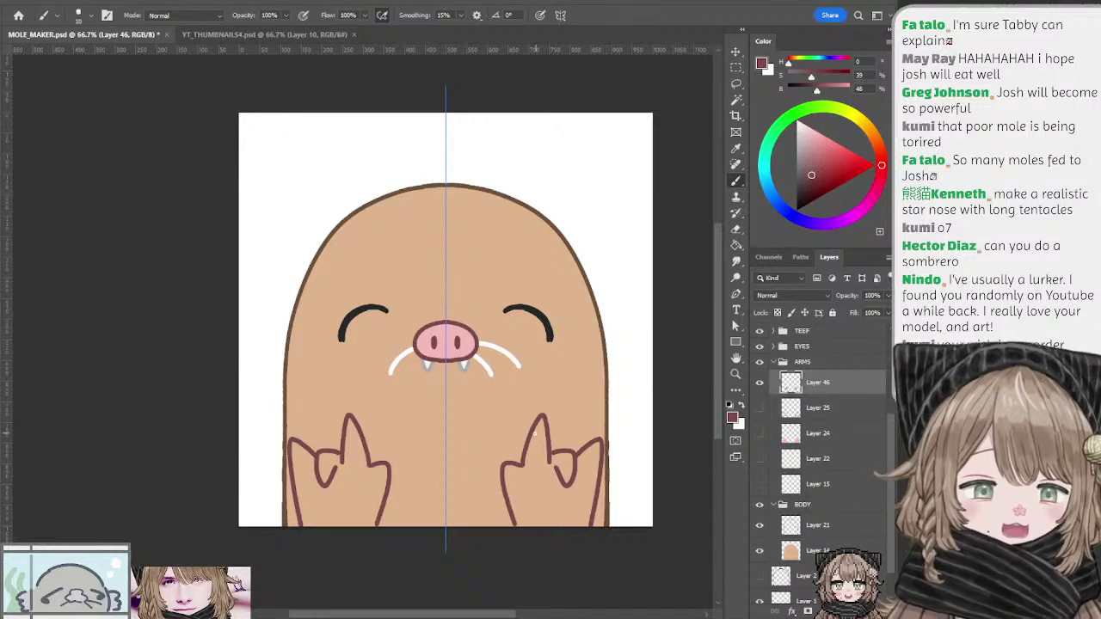
Step: Lasso each hand outline and move it outward so that it overlaps the body's side edge, and clear the selection
{"action": "key", "text": "l"}
{"action": "mouse_move", "coordinate": [540, 393]}
{"action": "left_mouse_down"}
{"action": "mouse_move", "coordinate": [501, 548]}
{"action": "mouse_move", "coordinate": [636, 501]}
{"action": "mouse_move", "coordinate": [623, 457]}
{"action": "left_mouse_up"}
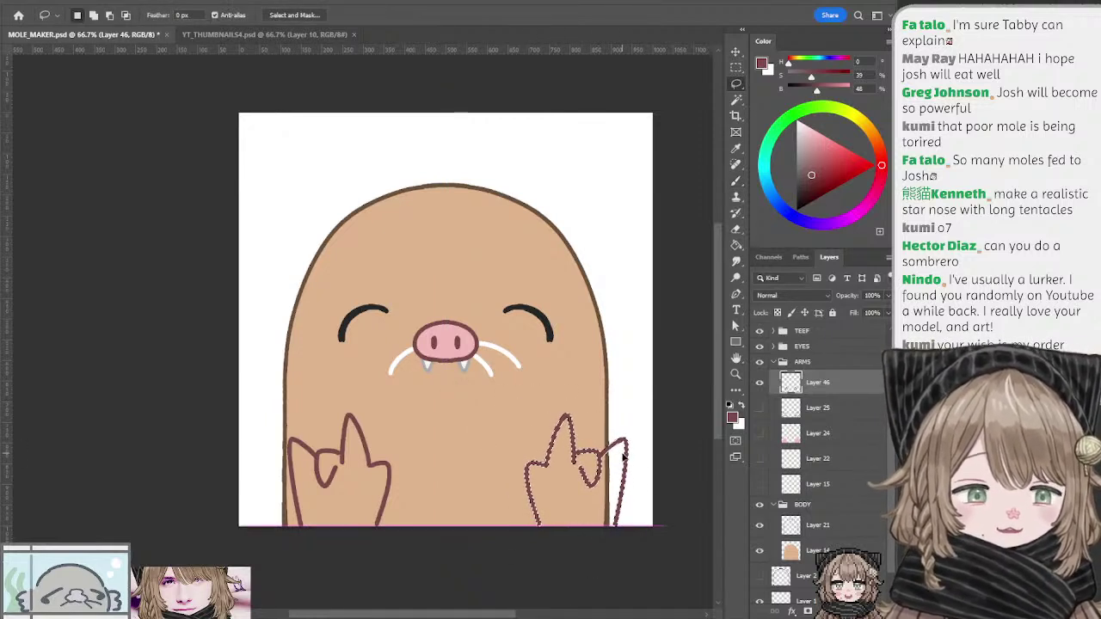
{"action": "mouse_move", "coordinate": [348, 396]}
{"action": "left_mouse_down"}
{"action": "mouse_move", "coordinate": [418, 565]}
{"action": "mouse_move", "coordinate": [292, 387]}
{"action": "left_mouse_up"}
{"action": "left_click_drag", "start_coordinate": [344, 425], "coordinate": [324, 421]}
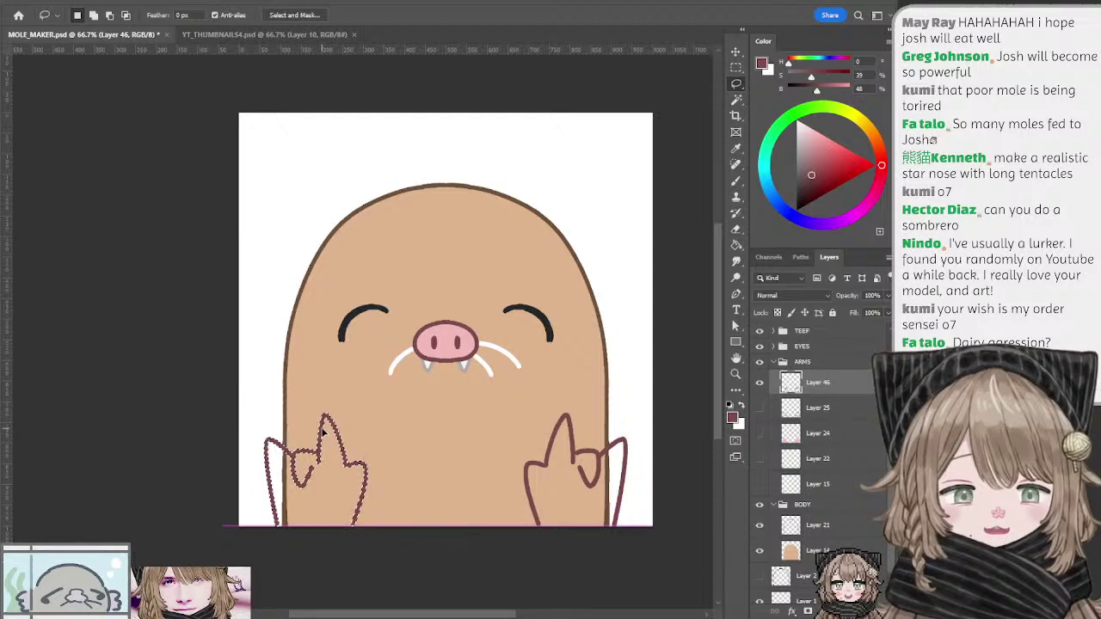
{"action": "key", "text": "ctrl+d"}
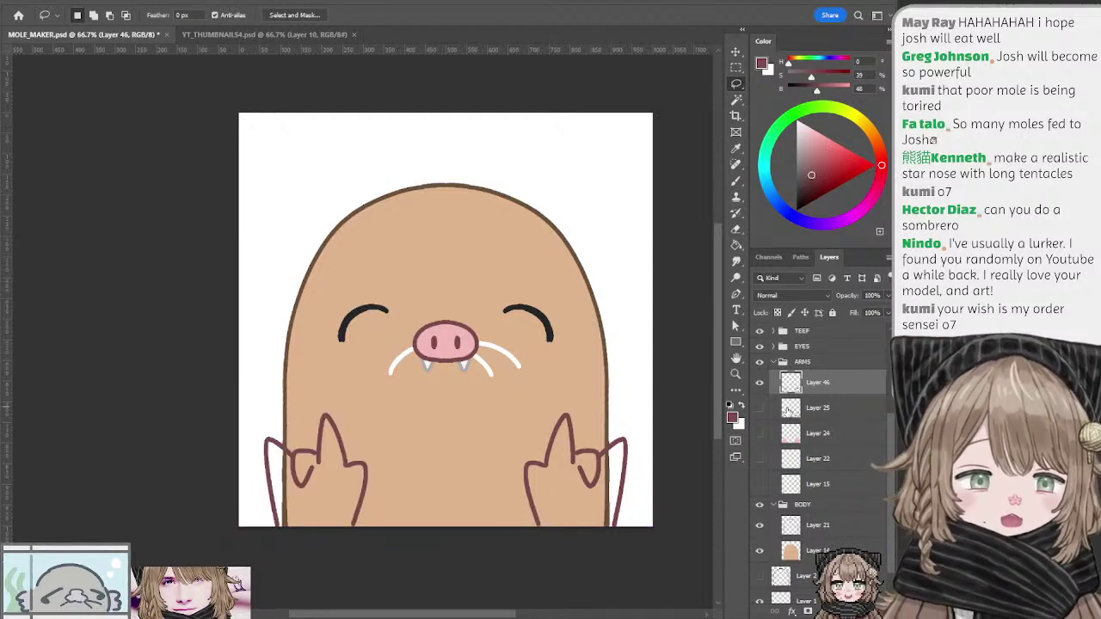
Step: Add a layer beneath the hand outlines and sample the pink from Layer 24, leaving Layer 24 hidden
{"action": "left_click", "coordinate": [789, 410]}
{"action": "key", "text": "ctrl+shift+alt+n"}
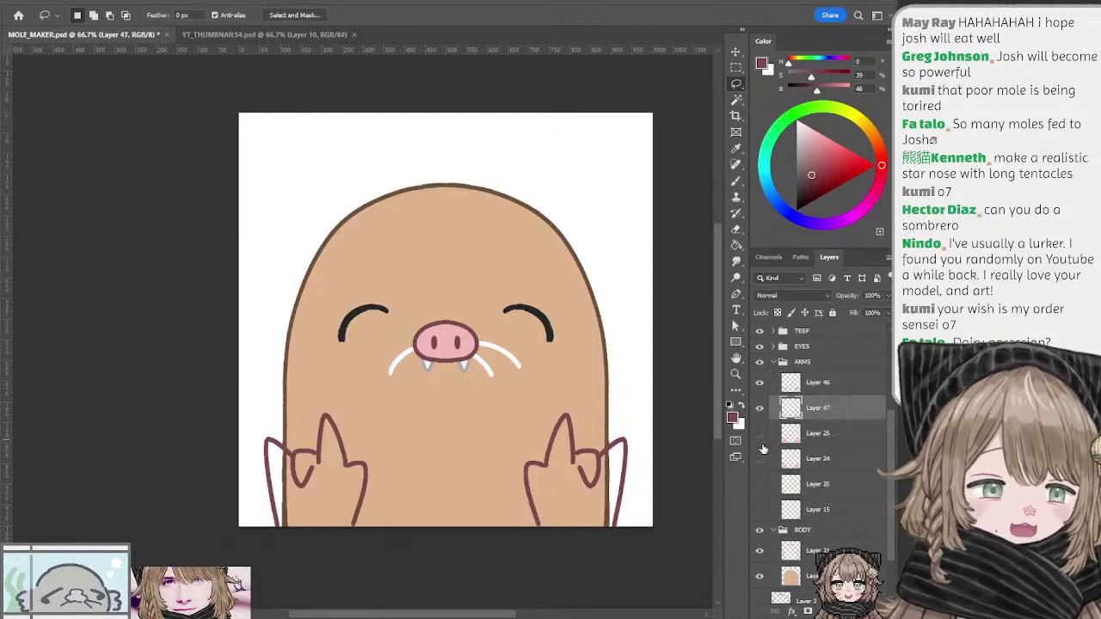
{"action": "left_click", "coordinate": [760, 458]}
{"action": "left_click", "coordinate": [786, 458]}
{"action": "key", "text": "b"}
{"action": "left_click", "coordinate": [337, 476], "text": "alt"}
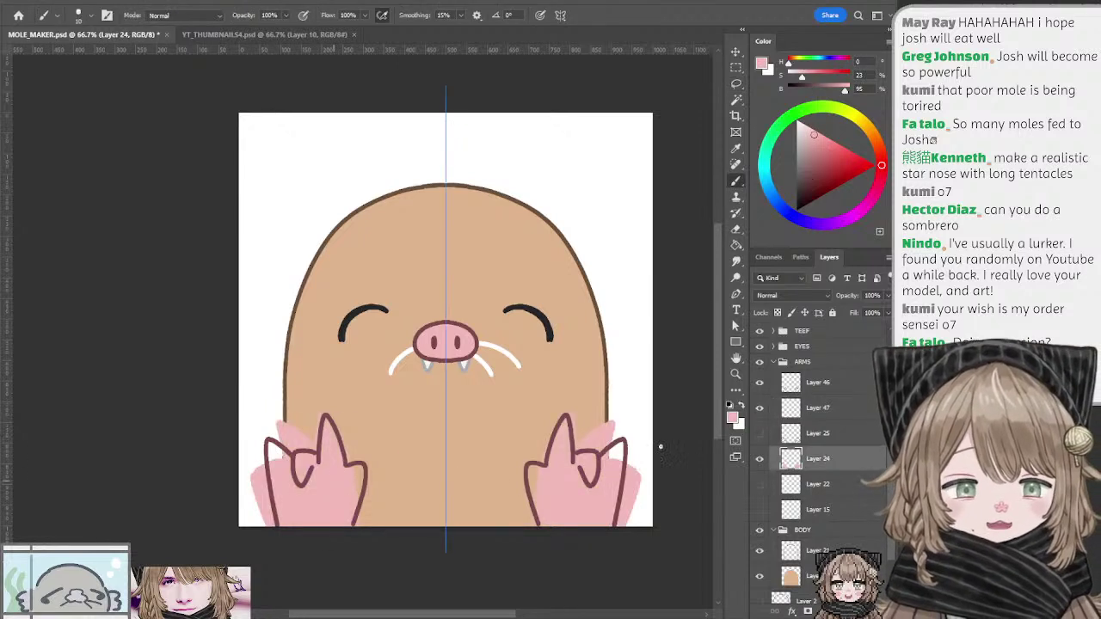
{"action": "left_click", "coordinate": [759, 458]}
{"action": "left_click", "coordinate": [795, 409]}
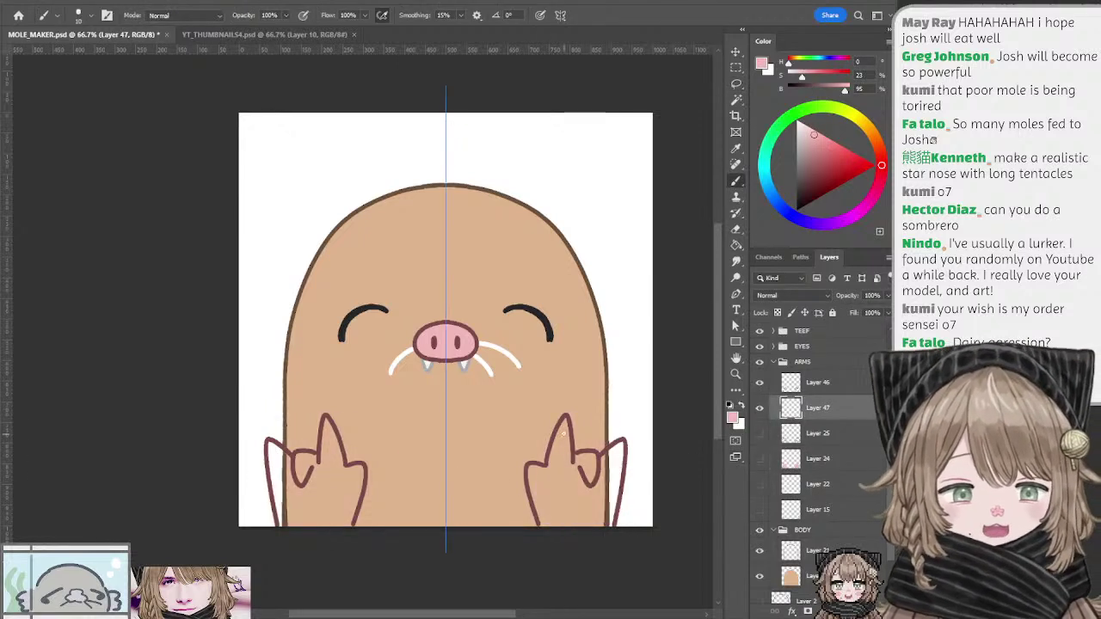
Step: Paint both hands and their fingers solid pink inside the outlines, adjusting the brush size for the narrow areas
{"action": "key", "text": "]"}
{"action": "mouse_move", "coordinate": [565, 421]}
{"action": "left_mouse_down"}
{"action": "mouse_move", "coordinate": [567, 472]}
{"action": "mouse_move", "coordinate": [553, 457]}
{"action": "mouse_move", "coordinate": [556, 443]}
{"action": "mouse_move", "coordinate": [562, 470]}
{"action": "mouse_move", "coordinate": [626, 457]}
{"action": "mouse_move", "coordinate": [602, 458]}
{"action": "mouse_move", "coordinate": [621, 447]}
{"action": "mouse_move", "coordinate": [608, 494]}
{"action": "mouse_move", "coordinate": [602, 473]}
{"action": "mouse_move", "coordinate": [607, 516]}
{"action": "mouse_move", "coordinate": [601, 508]}
{"action": "left_mouse_up"}
{"action": "mouse_move", "coordinate": [558, 472]}
{"action": "left_mouse_down"}
{"action": "mouse_move", "coordinate": [571, 476]}
{"action": "mouse_move", "coordinate": [583, 518]}
{"action": "left_mouse_up"}
{"action": "key", "text": "bracketleft"}
{"action": "key", "text": "bracketleft"}
{"action": "mouse_move", "coordinate": [552, 476]}
{"action": "left_mouse_down"}
{"action": "mouse_move", "coordinate": [550, 528]}
{"action": "mouse_move", "coordinate": [534, 477]}
{"action": "mouse_move", "coordinate": [552, 524]}
{"action": "mouse_move", "coordinate": [572, 525]}
{"action": "mouse_move", "coordinate": [566, 487]}
{"action": "left_mouse_up"}
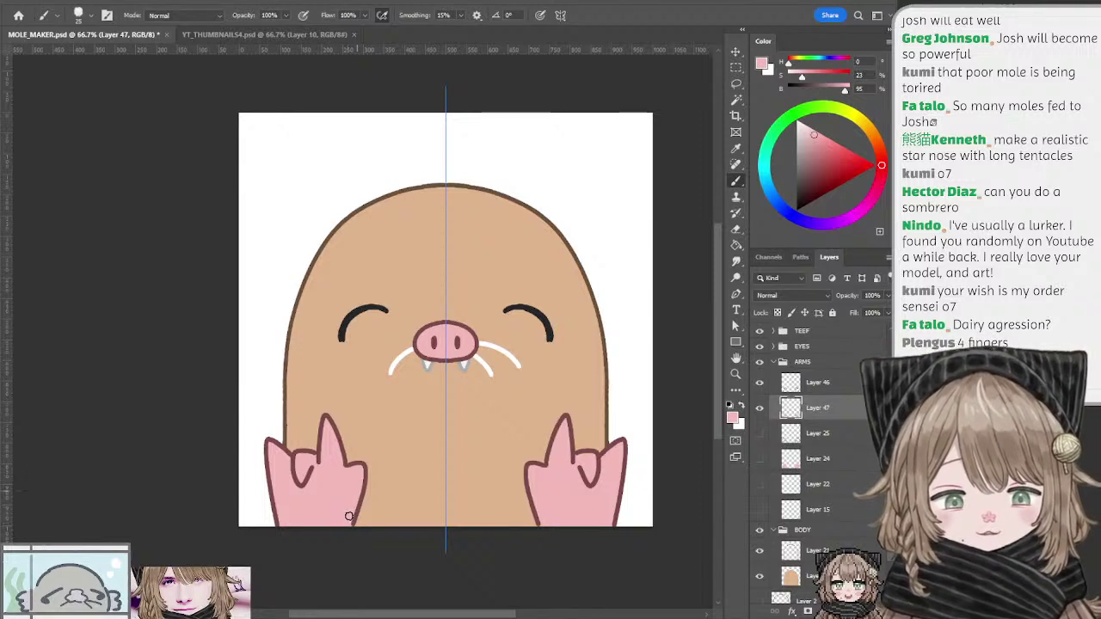
{"action": "mouse_move", "coordinate": [456, 397]}
{"action": "left_mouse_down"}
{"action": "mouse_move", "coordinate": [484, 422]}
{"action": "mouse_move", "coordinate": [449, 392]}
{"action": "left_mouse_up"}
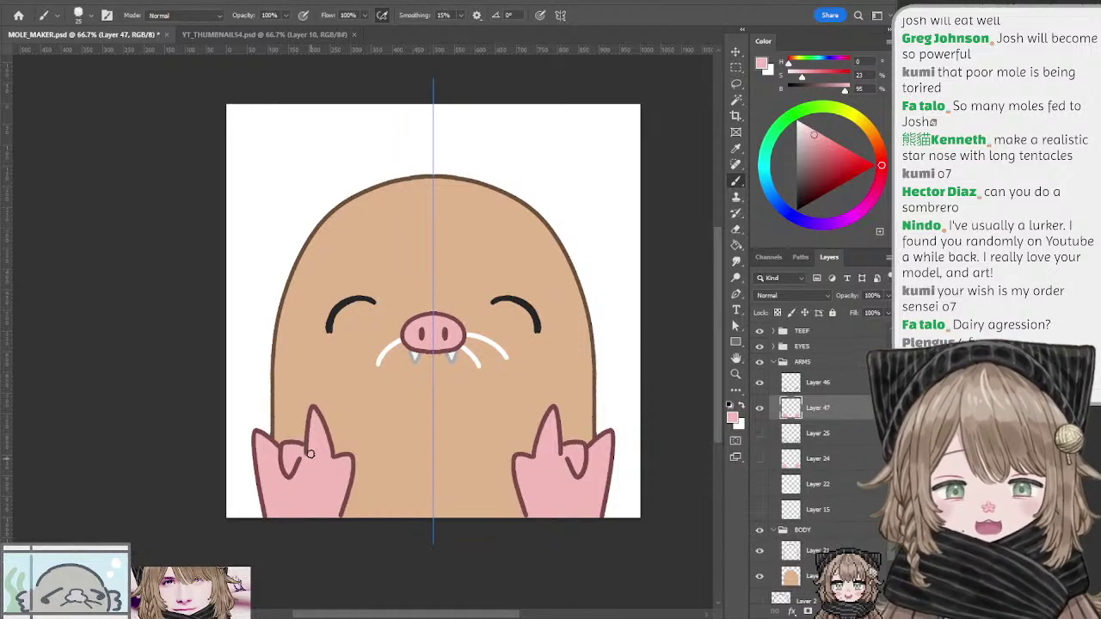
{"action": "left_click_drag", "start_coordinate": [558, 388], "coordinate": [565, 401]}
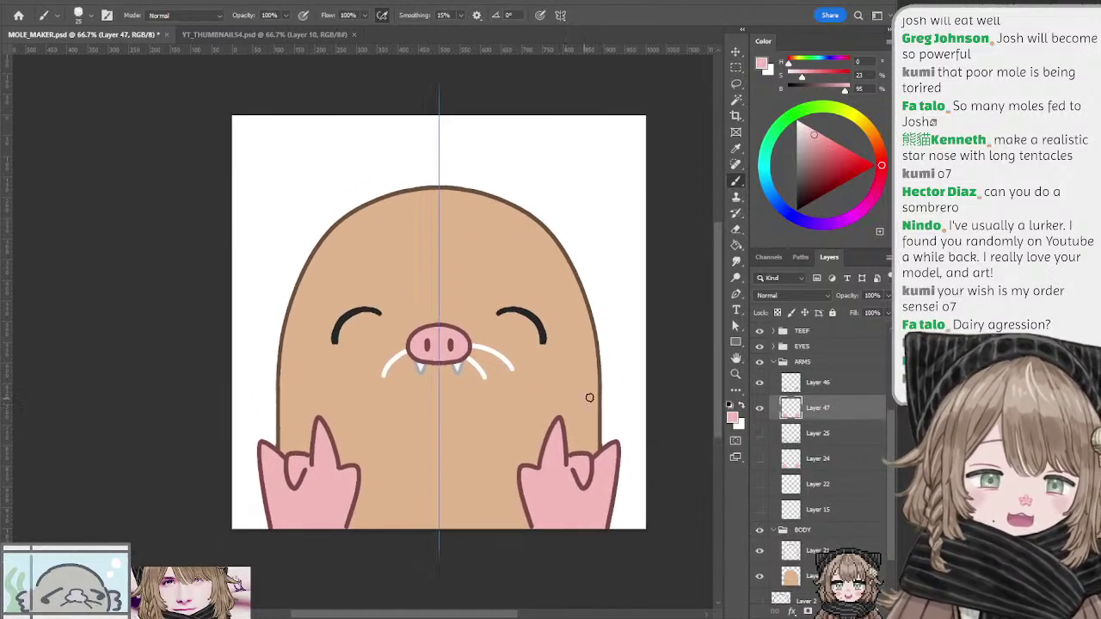
{"action": "mouse_move", "coordinate": [608, 358]}
{"action": "left_mouse_down"}
{"action": "mouse_move", "coordinate": [617, 373]}
{"action": "mouse_move", "coordinate": [602, 359]}
{"action": "left_mouse_up"}
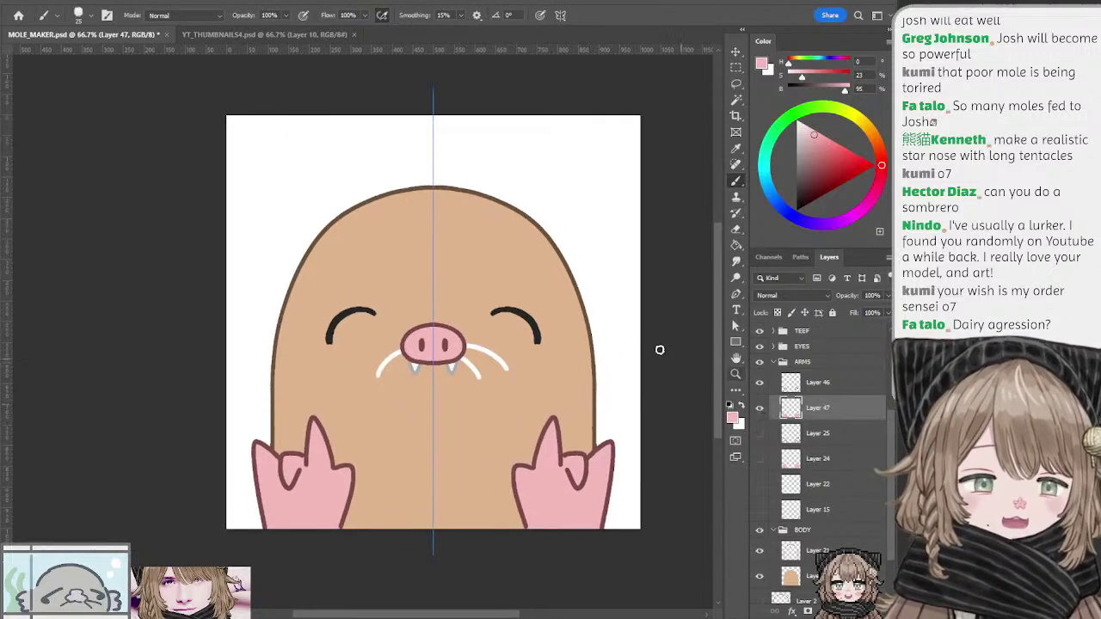
{"action": "left_click_drag", "start_coordinate": [627, 337], "coordinate": [667, 358]}
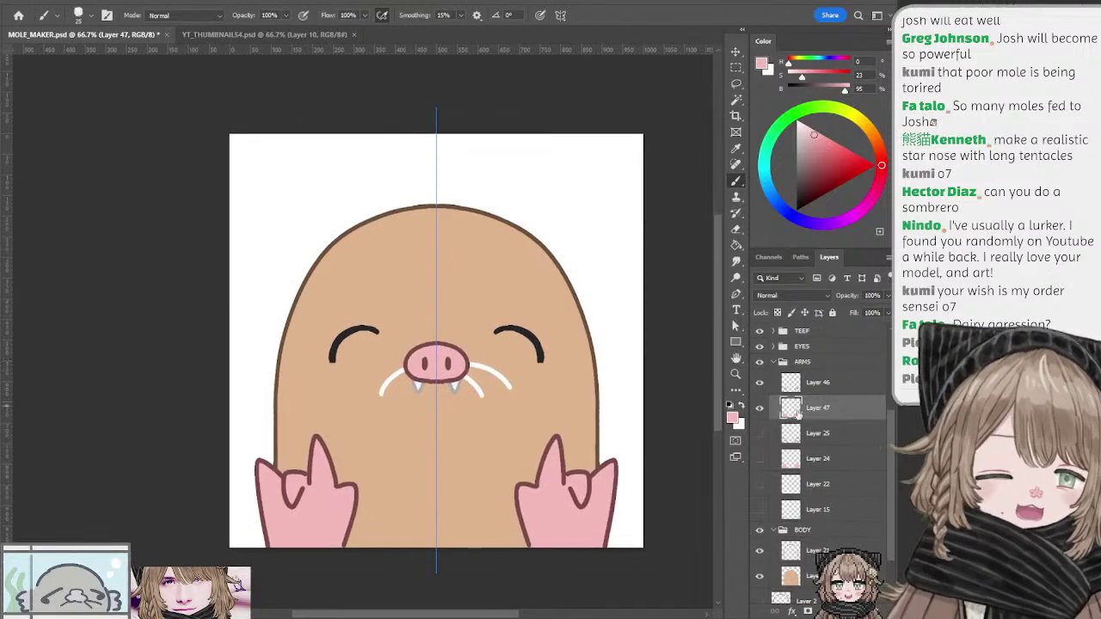
Step: Hide the new hand outline and fill layers, Layer 46 and Layer 47, and add an empty layer above them
{"action": "left_click_drag", "start_coordinate": [761, 400], "coordinate": [759, 382]}
{"action": "left_click", "coordinate": [790, 382]}
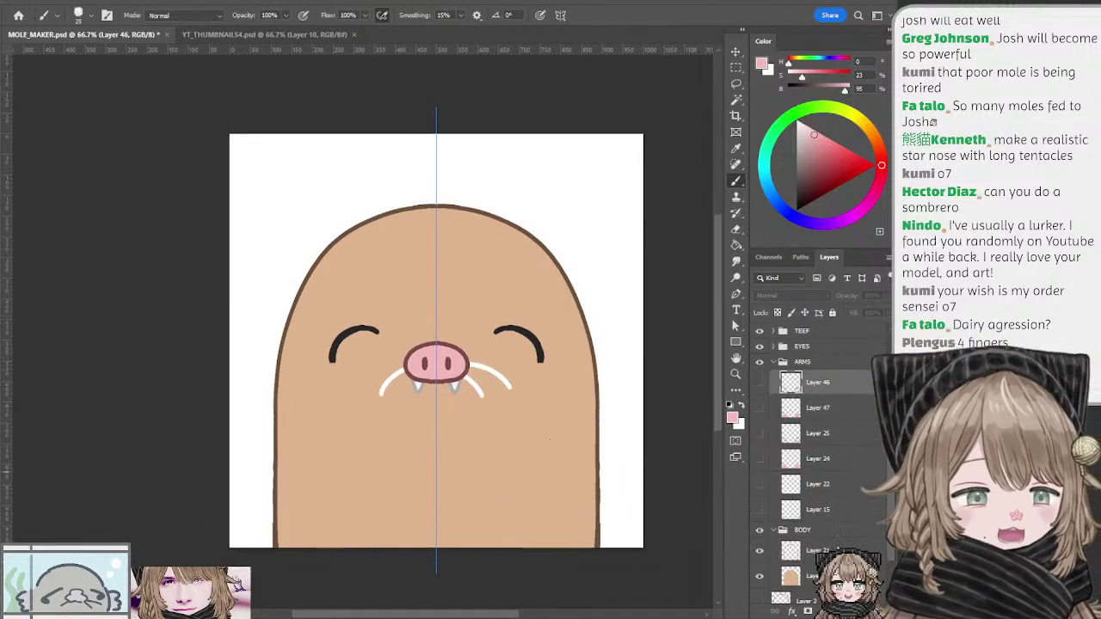
{"action": "key", "text": "ctrl+shift+alt+n"}
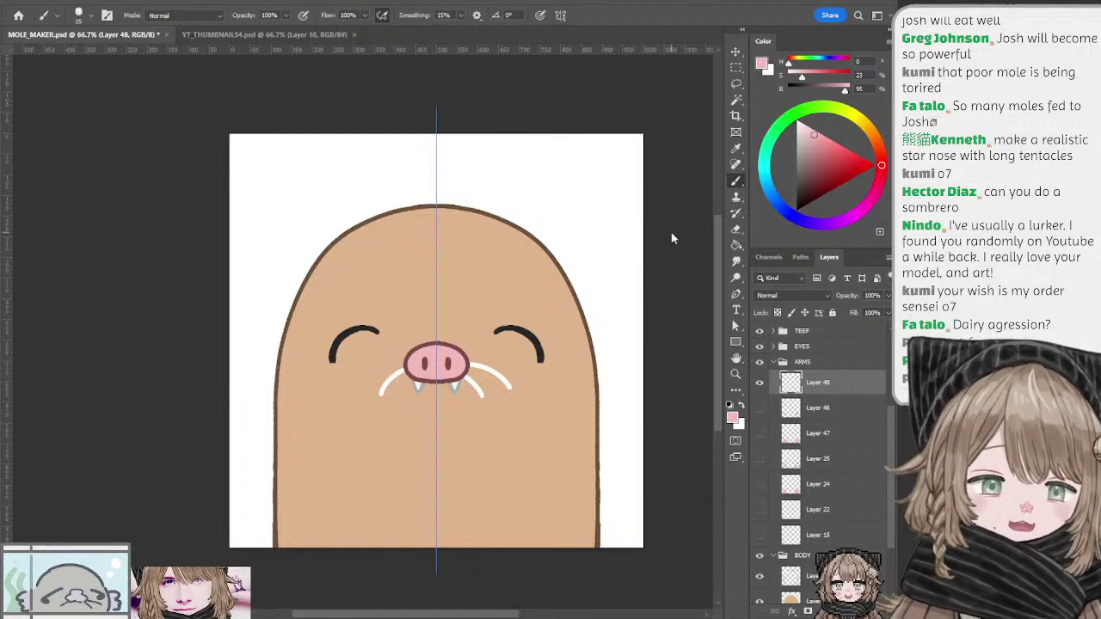
Step: Hide the pig nose by turning off Layer 42 copy, Layer 43 copy, Layer 42 and Layer 43 in the NOSE group
{"action": "left_click", "coordinate": [449, 352], "text": "ctrl"}
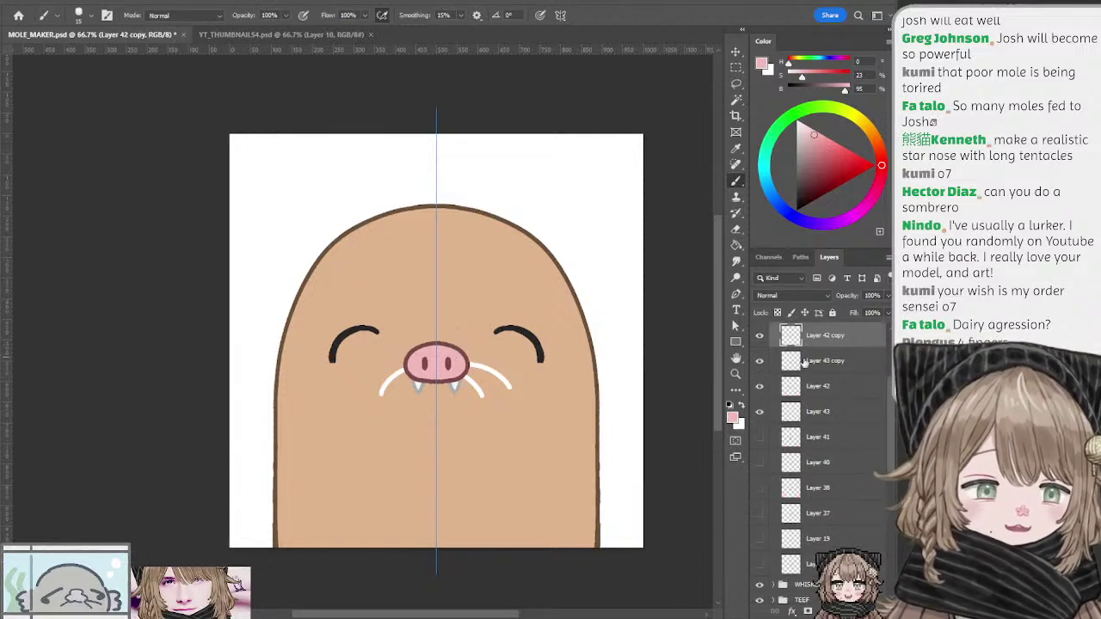
{"action": "scroll", "coordinate": [759, 442], "scroll_direction": "up", "scroll_amount": 3}
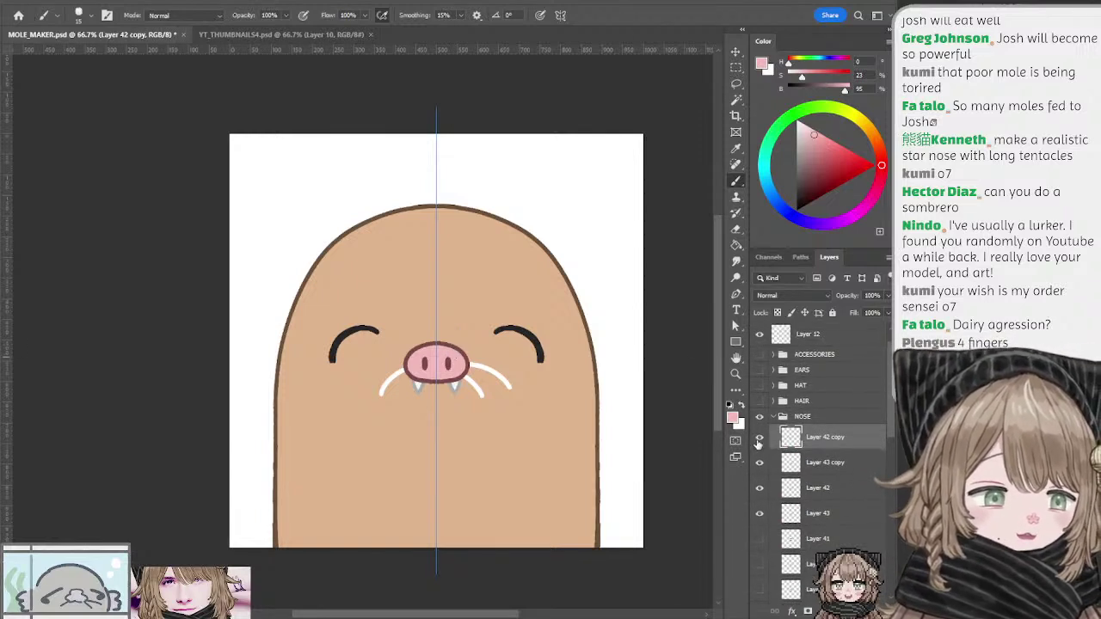
{"action": "left_click_drag", "start_coordinate": [759, 442], "coordinate": [760, 516]}
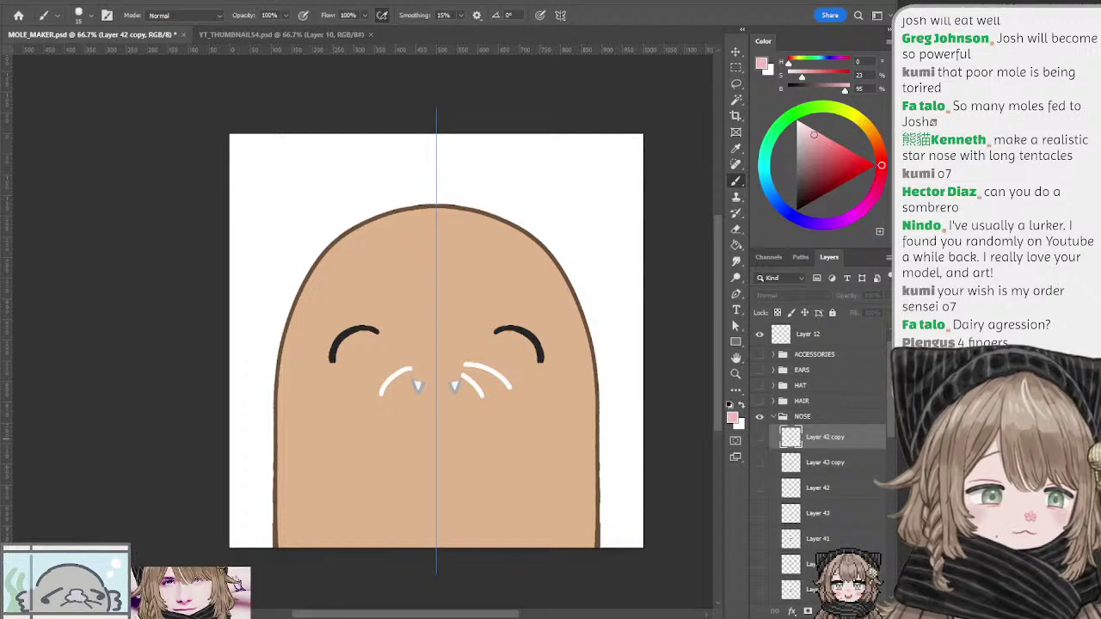
Step: Paste the star-nosed mole reference photo on a new layer in the NOSE group and place it at the canvas's upper left
{"action": "key", "text": "ctrl+shift+alt+n"}
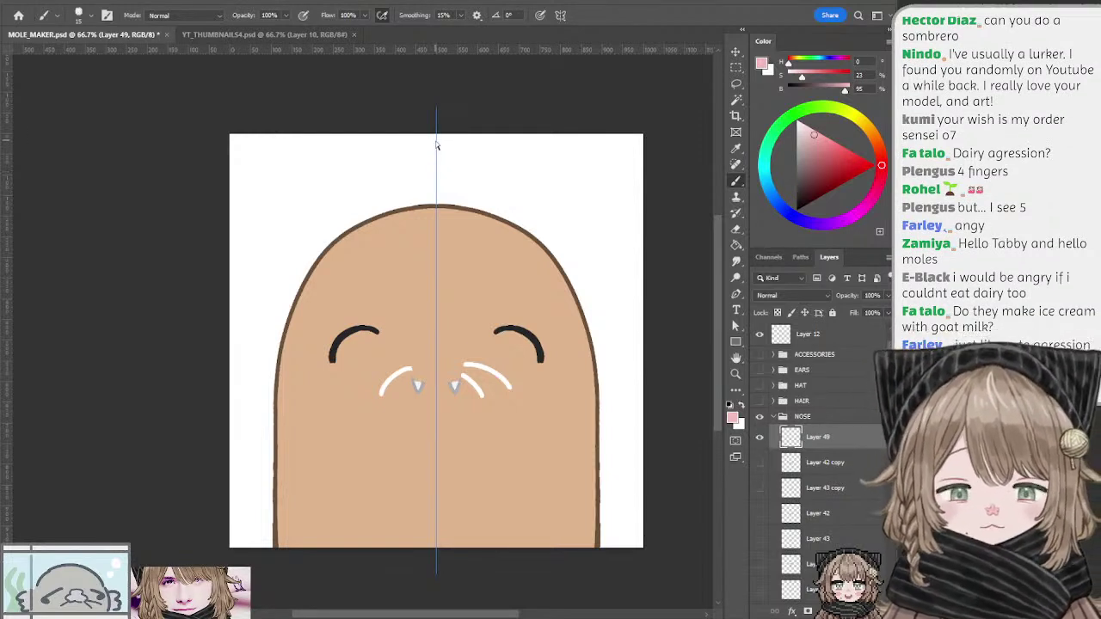
{"action": "key", "text": "ctrl+v"}
{"action": "left_click_drag", "start_coordinate": [501, 335], "coordinate": [359, 194]}
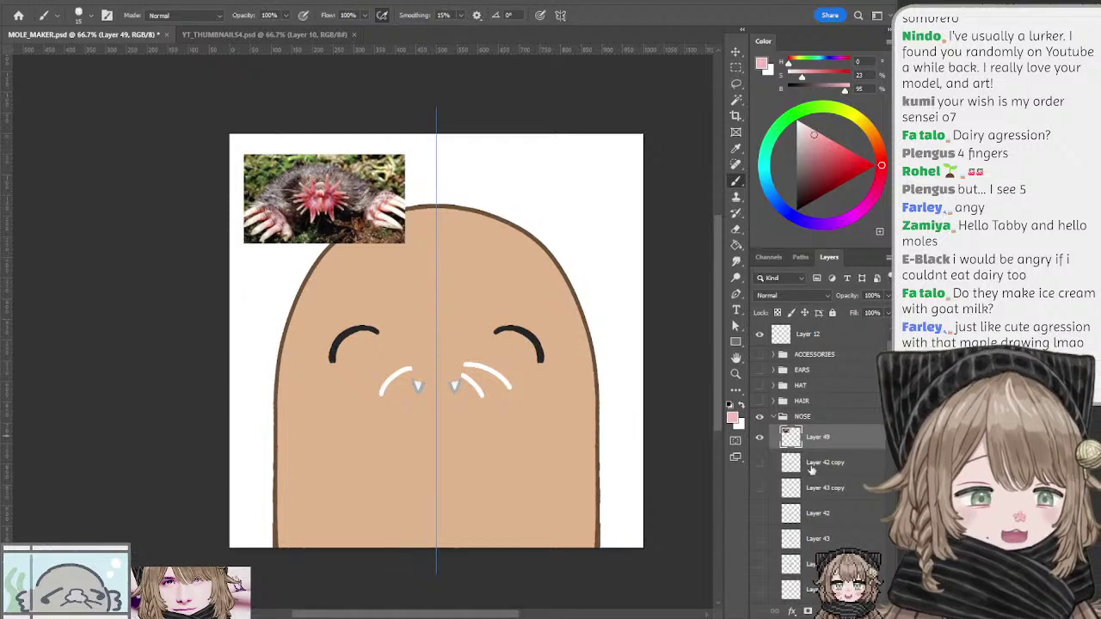
Step: Add an empty layer below the reference photo in the NOSE group and show the nose outline of Layer 42 copy
{"action": "key", "text": "ctrl+shift+alt+n"}
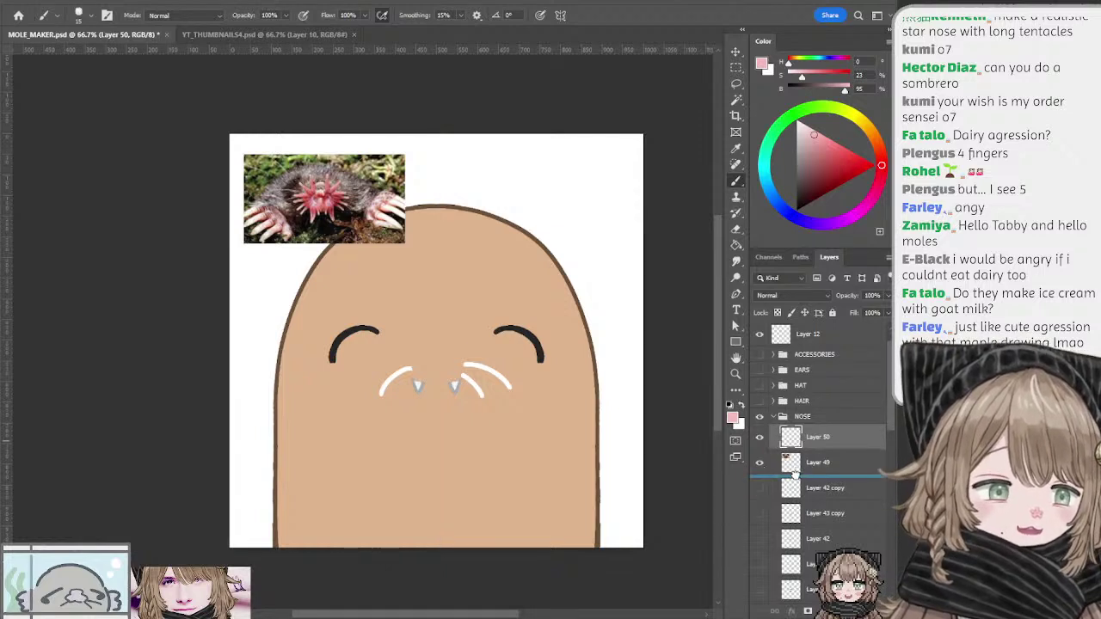
{"action": "key", "text": "ctrl+["}
{"action": "left_click", "coordinate": [760, 489]}
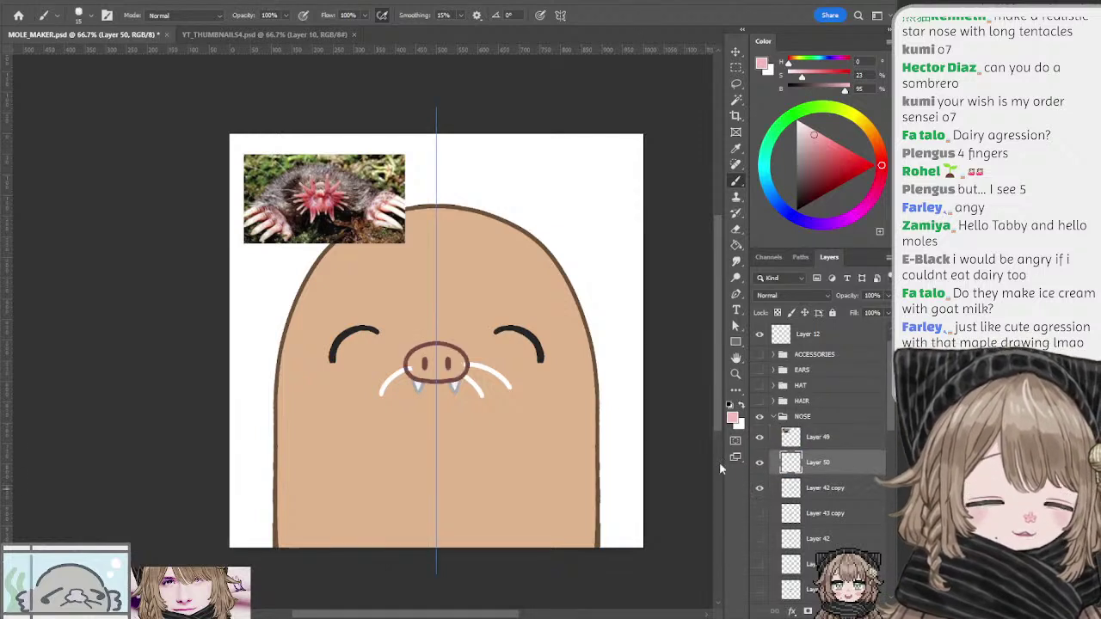
Step: Sample the dark mauve from the nose outline, hide Layer 42 copy, and draw the star nose's two mirrored upper tentacles on Layer 50
{"action": "left_click", "coordinate": [467, 356], "text": "alt"}
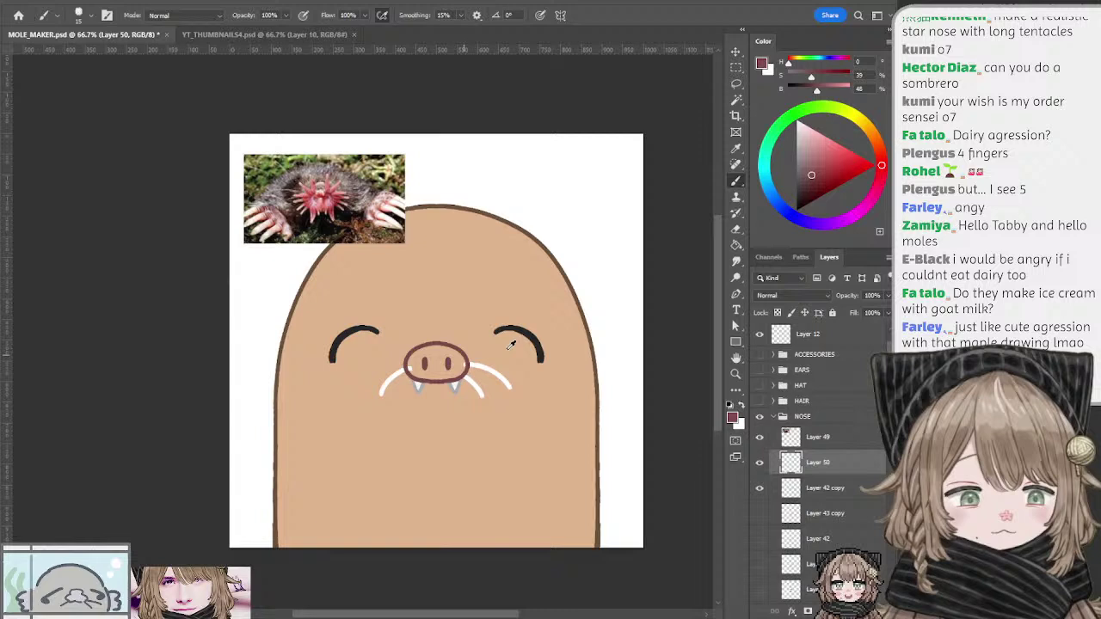
{"action": "left_click", "coordinate": [760, 488]}
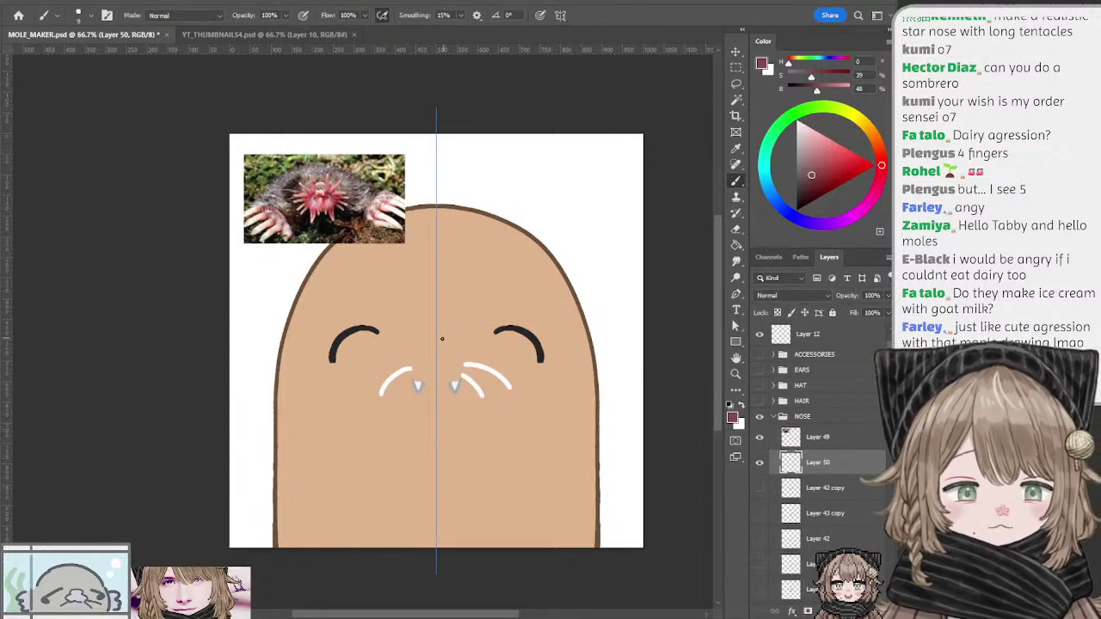
{"action": "mouse_move", "coordinate": [412, 348]}
{"action": "left_mouse_down"}
{"action": "mouse_move", "coordinate": [458, 353]}
{"action": "mouse_move", "coordinate": [456, 318]}
{"action": "mouse_move", "coordinate": [457, 350]}
{"action": "mouse_move", "coordinate": [453, 318]}
{"action": "mouse_move", "coordinate": [470, 359]}
{"action": "left_mouse_up"}
{"action": "key", "text": "ctrl+z"}
{"action": "key", "text": "ctrl+z"}
{"action": "key", "text": "ctrl+z"}
{"action": "key", "text": "ctrl+z"}
{"action": "key", "text": "ctrl+z"}
{"action": "key", "text": "ctrl+z"}
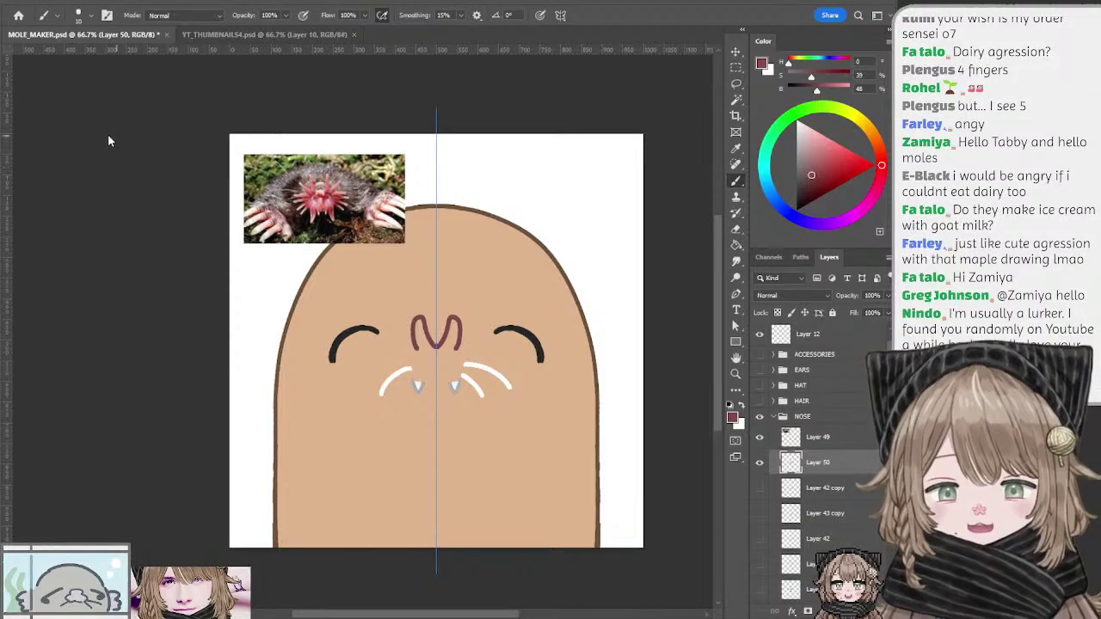
Step: Outline the remaining side and lower tentacles of the star nose, mirrored across the centre line, with a 10 px mauve brush
{"action": "key", "text": "ctrl+plus"}
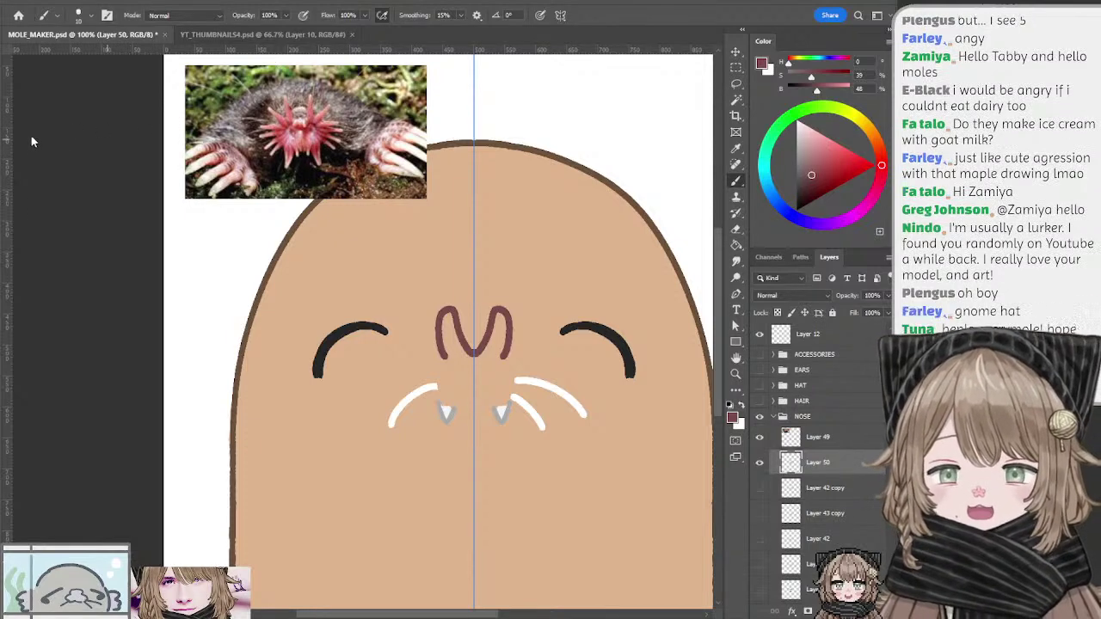
{"action": "key", "text": "ctrl+minus"}
{"action": "mouse_move", "coordinate": [461, 344]}
{"action": "left_mouse_down"}
{"action": "mouse_move", "coordinate": [476, 346]}
{"action": "mouse_move", "coordinate": [464, 357]}
{"action": "mouse_move", "coordinate": [473, 385]}
{"action": "mouse_move", "coordinate": [457, 375]}
{"action": "mouse_move", "coordinate": [464, 394]}
{"action": "mouse_move", "coordinate": [437, 377]}
{"action": "mouse_move", "coordinate": [433, 389]}
{"action": "mouse_move", "coordinate": [448, 375]}
{"action": "mouse_move", "coordinate": [435, 379]}
{"action": "left_mouse_up"}
{"action": "key", "text": "ctrl+z"}
{"action": "key", "text": "ctrl+z"}
{"action": "key", "text": "ctrl+z"}
{"action": "key", "text": "ctrl+z"}
{"action": "key", "text": "ctrl+z"}
{"action": "key", "text": "ctrl+z"}
{"action": "key", "text": "ctrl+z"}
{"action": "key", "text": "ctrl+z"}
{"action": "key", "text": "ctrl+z"}
{"action": "key", "text": "ctrl+z"}
{"action": "key", "text": "ctrl+z"}
{"action": "key", "text": "ctrl+z"}
{"action": "key", "text": "ctrl+z"}
{"action": "key", "text": "ctrl+z"}
{"action": "key", "text": "ctrl+z"}
{"action": "key", "text": "ctrl+z"}
{"action": "key", "text": "ctrl+z"}
{"action": "key", "text": "ctrl+z"}
{"action": "key", "text": "ctrl+z"}
{"action": "key", "text": "ctrl+z"}
{"action": "key", "text": "ctrl+z"}
{"action": "key", "text": "ctrl+z"}
{"action": "key", "text": "ctrl+z"}
{"action": "key", "text": "ctrl+z"}
{"action": "key", "text": "ctrl+z"}
{"action": "key", "text": "ctrl+z"}
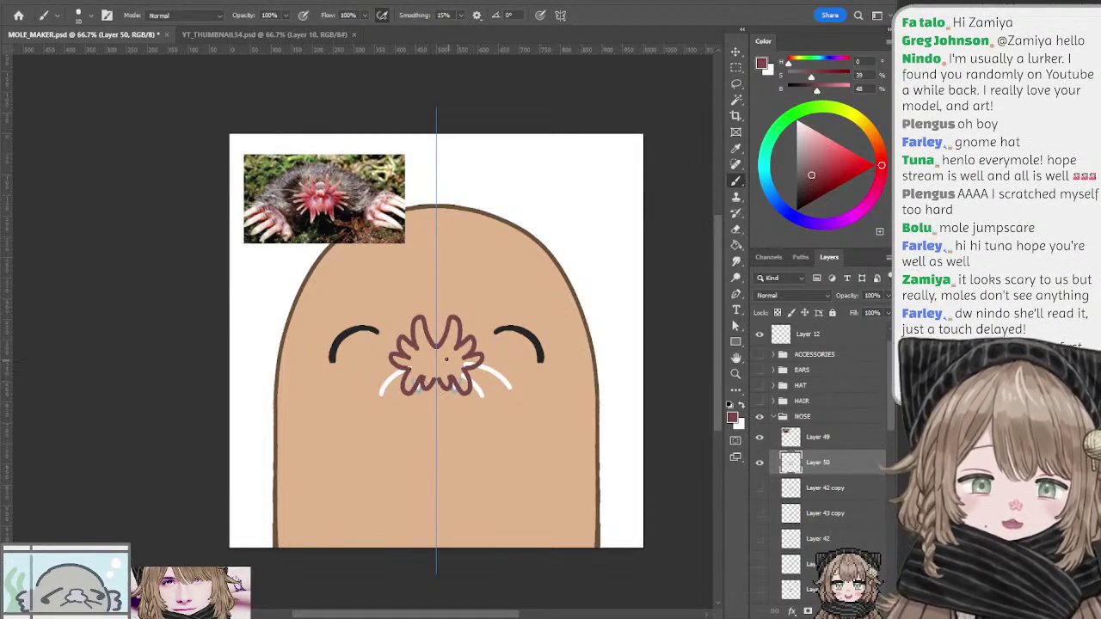
Step: Draw two small mirrored oval nostrils in the middle of the star nose outline on Layer 50
{"action": "left_click_drag", "start_coordinate": [427, 353], "coordinate": [430, 367]}
{"action": "key", "text": "ctrl+z"}
{"action": "key", "text": "ctrl+z"}
{"action": "key", "text": "ctrl+z"}
{"action": "key", "text": "ctrl+z"}
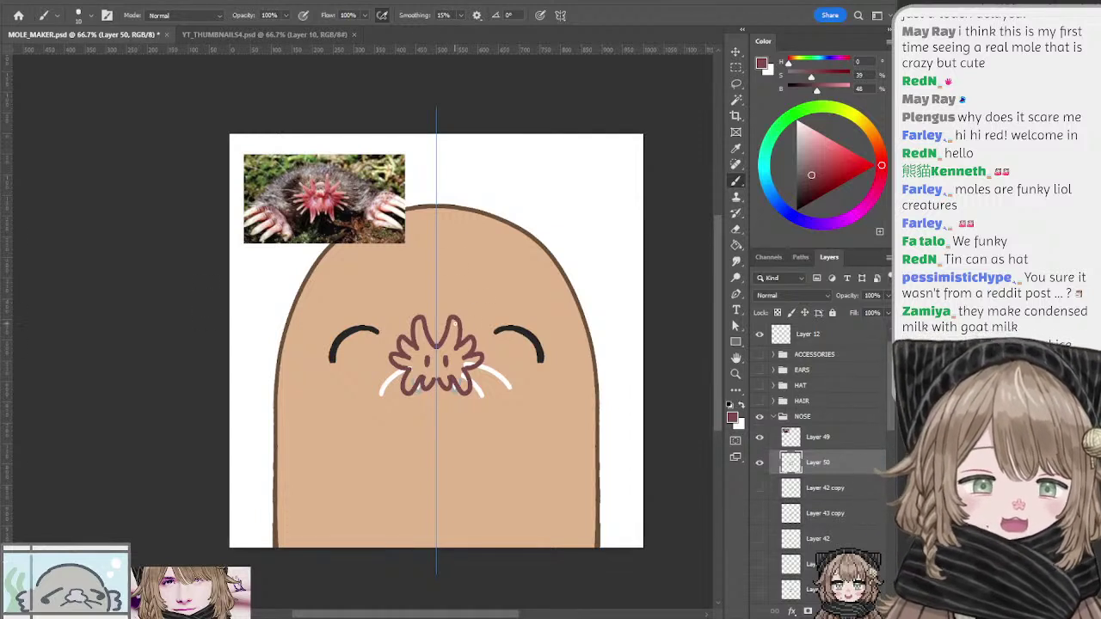
{"action": "left_click", "coordinate": [759, 465]}
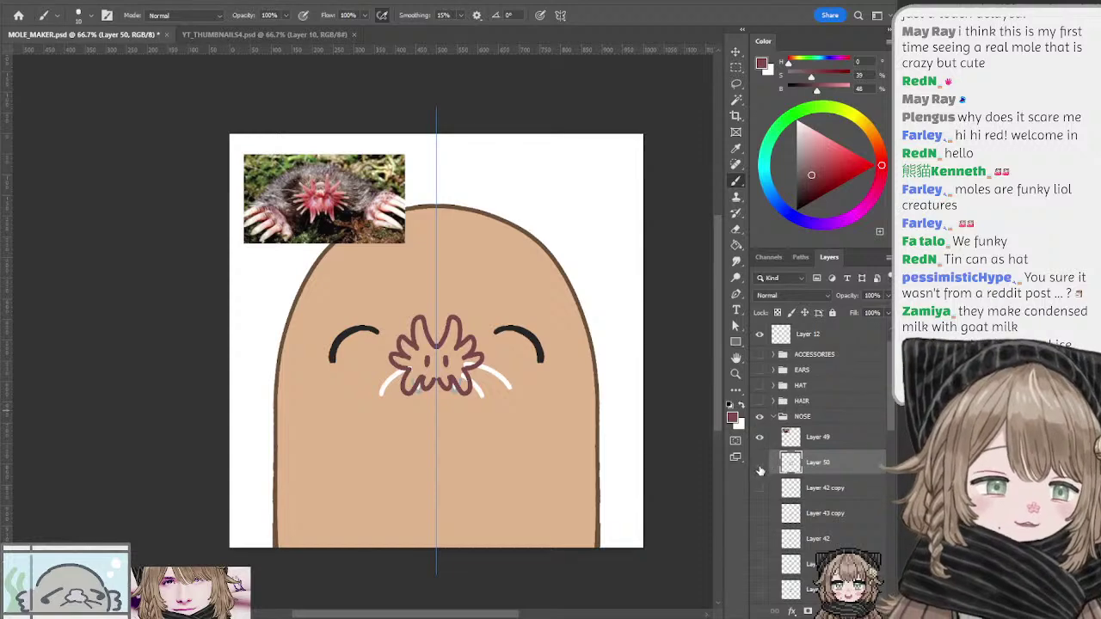
{"action": "left_click", "coordinate": [759, 462]}
Step: Add an empty layer below the star nose outline and sample the pig nose pink from Layer 43 copy, leaving that layer hidden
{"action": "left_click", "coordinate": [791, 488]}
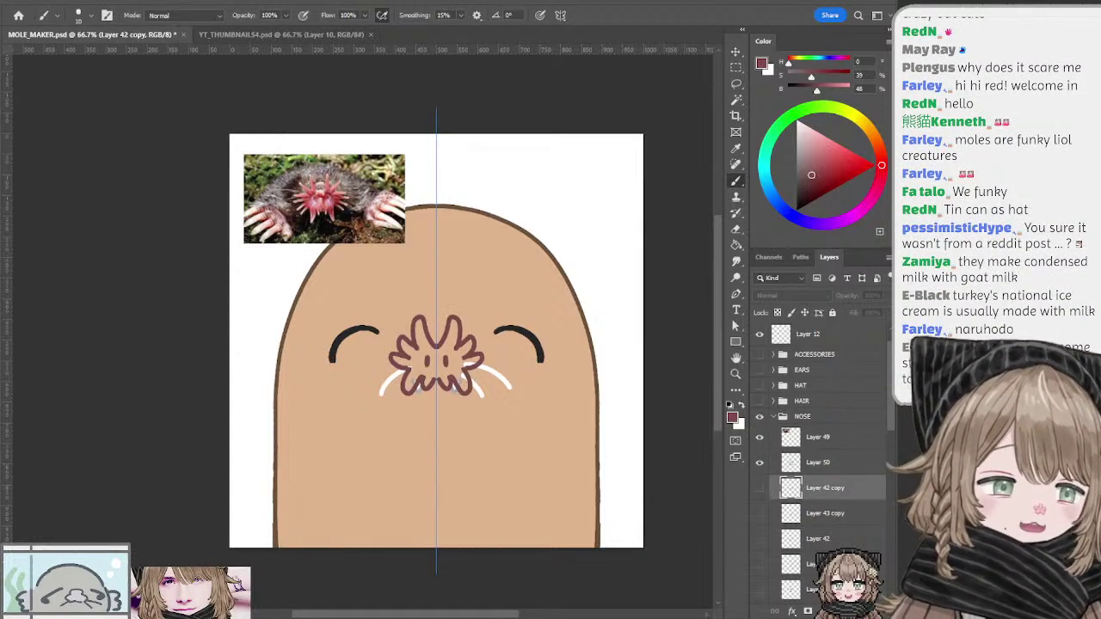
{"action": "key", "text": "ctrl+shift+alt+n"}
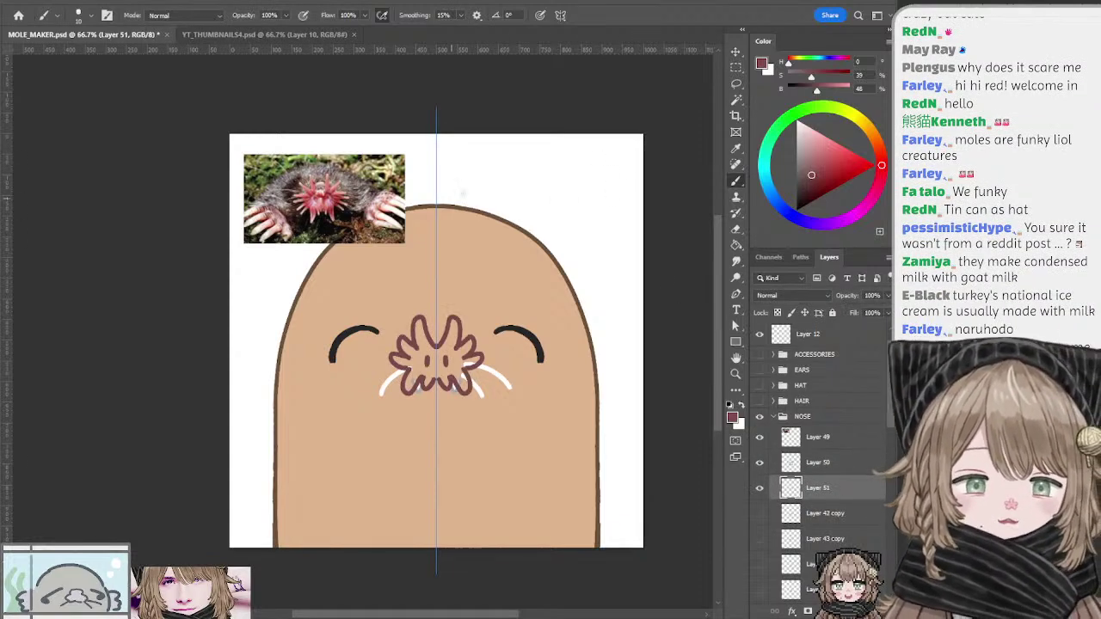
{"action": "left_click", "coordinate": [759, 515]}
{"action": "left_click", "coordinate": [759, 539]}
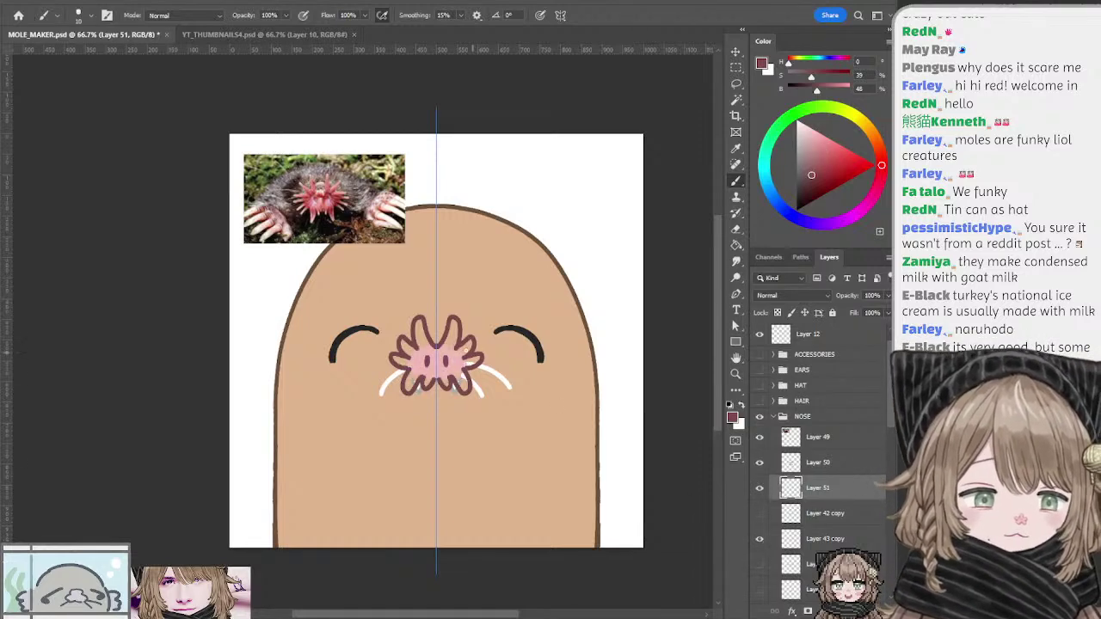
{"action": "left_click", "coordinate": [461, 355], "text": "alt"}
{"action": "left_click", "coordinate": [759, 539]}
{"action": "left_click", "coordinate": [759, 513]}
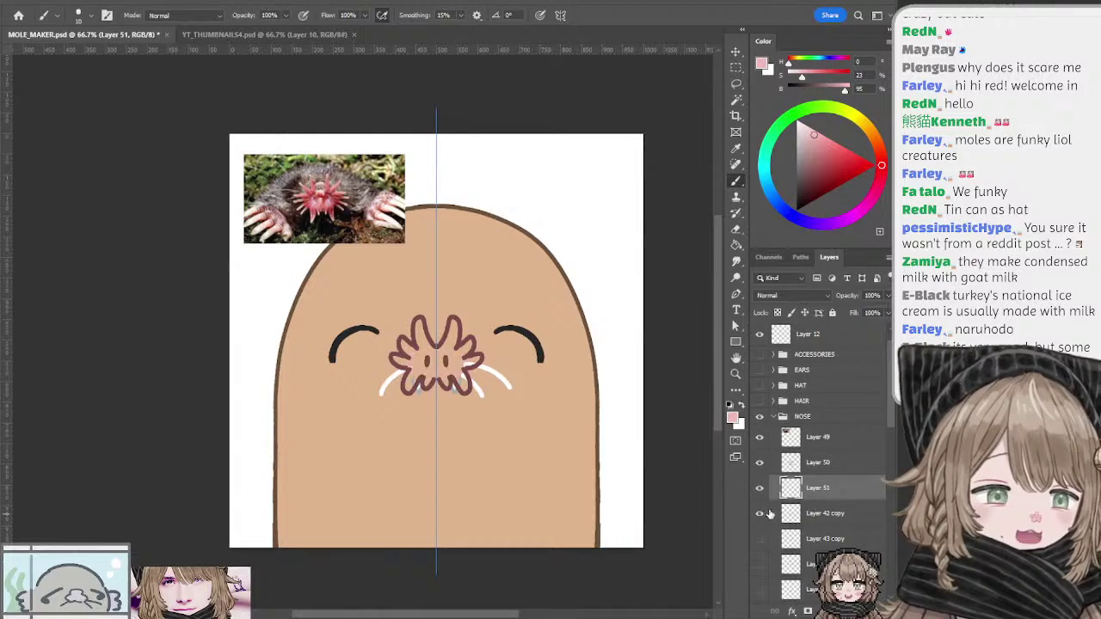
{"action": "left_click", "coordinate": [759, 513]}
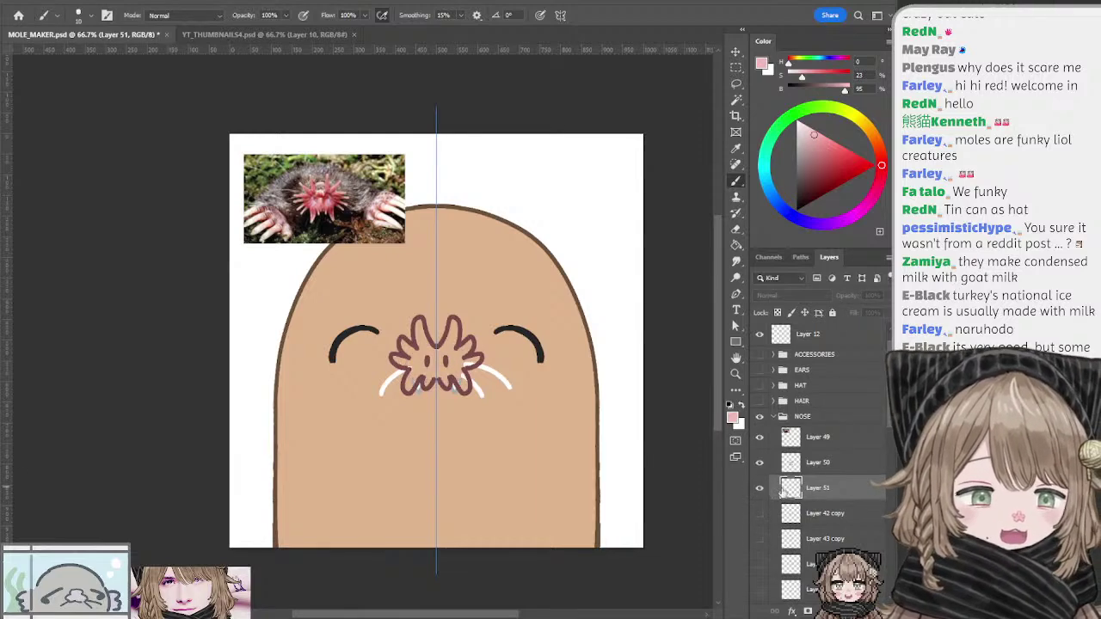
{"action": "left_click", "coordinate": [784, 488]}
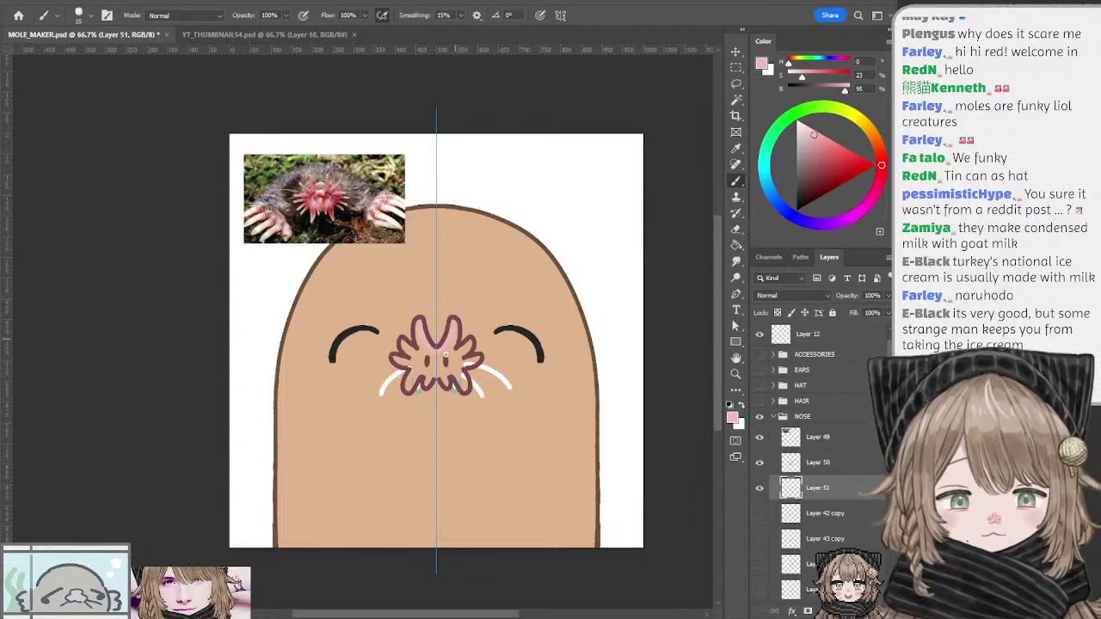
Step: Paint the inside of the star nose and its tentacles pink on Layer 51 with a 15 px brush, keeping both nose layers visible
{"action": "mouse_move", "coordinate": [445, 354]}
{"action": "left_mouse_down"}
{"action": "mouse_move", "coordinate": [471, 357]}
{"action": "mouse_move", "coordinate": [465, 347]}
{"action": "left_mouse_up"}
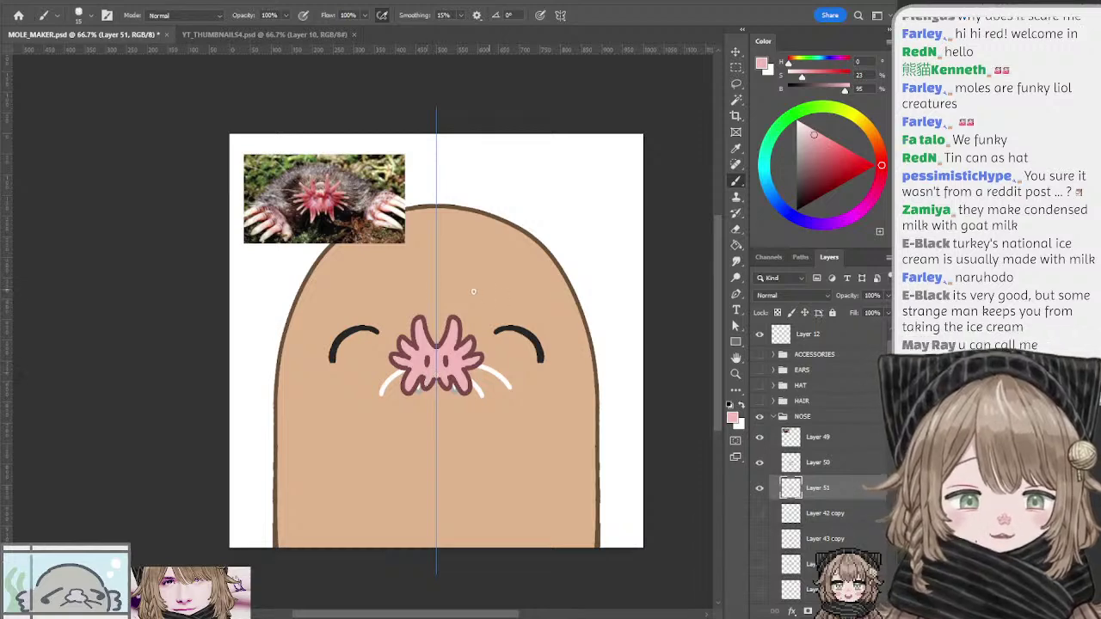
{"action": "mouse_move", "coordinate": [441, 313]}
{"action": "left_mouse_down"}
{"action": "mouse_move", "coordinate": [474, 309]}
{"action": "mouse_move", "coordinate": [447, 307]}
{"action": "left_mouse_up"}
{"action": "key", "text": "l"}
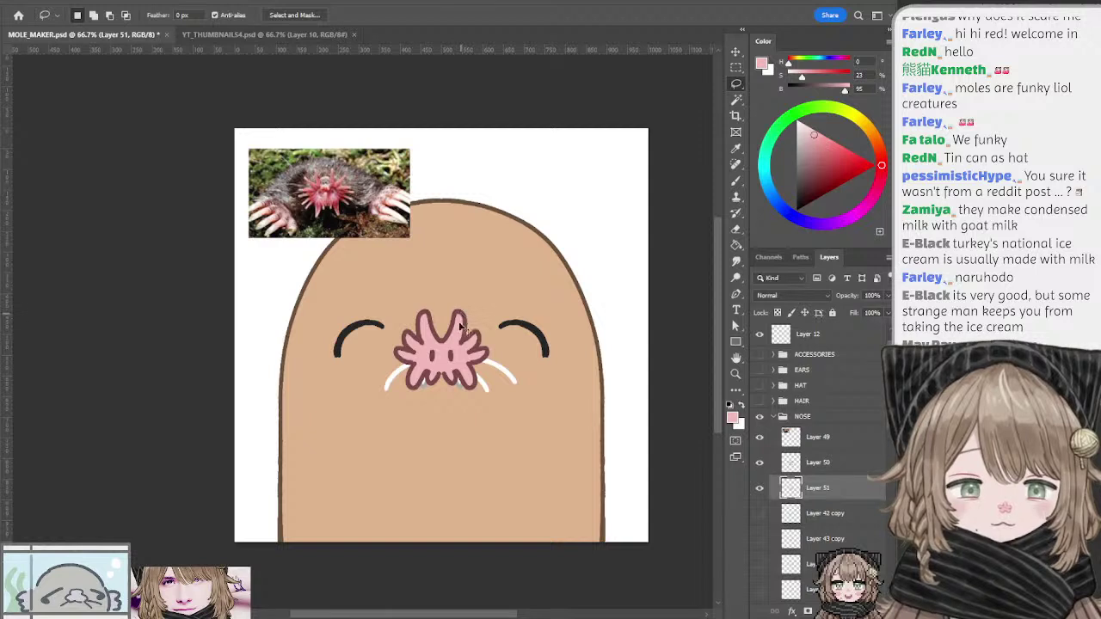
{"action": "key", "text": "b"}
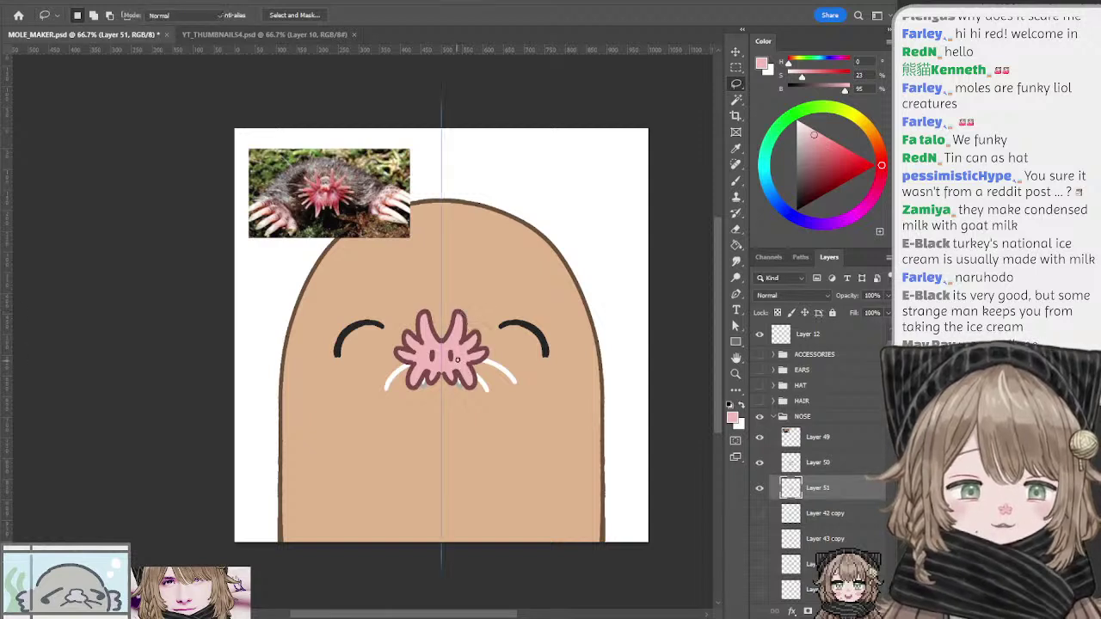
{"action": "key", "text": "b"}
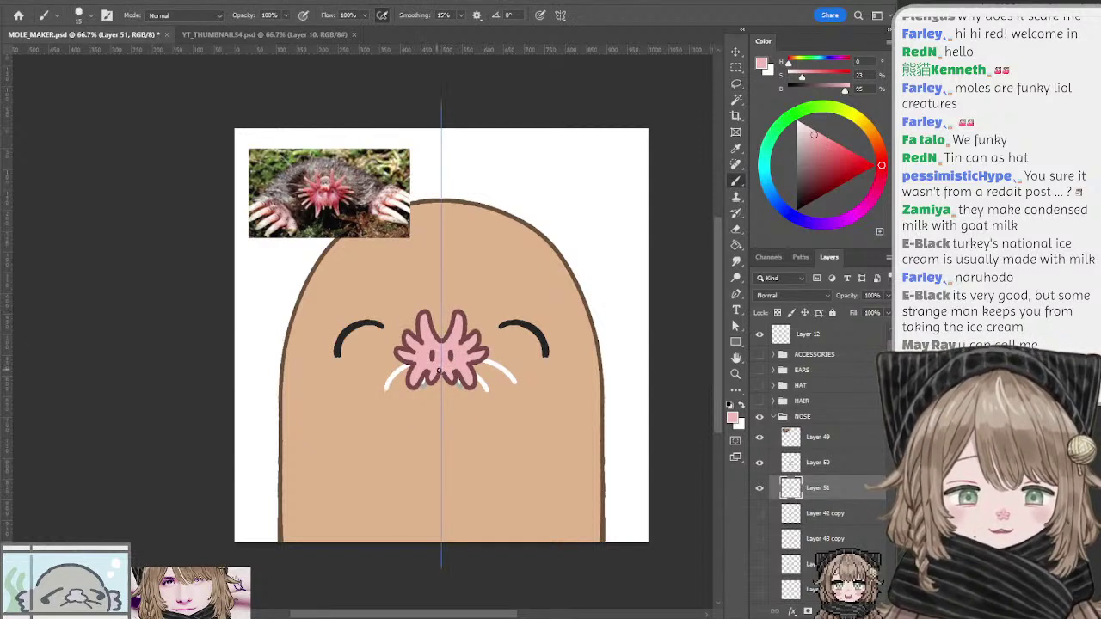
{"action": "left_click_drag", "start_coordinate": [565, 343], "coordinate": [548, 333]}
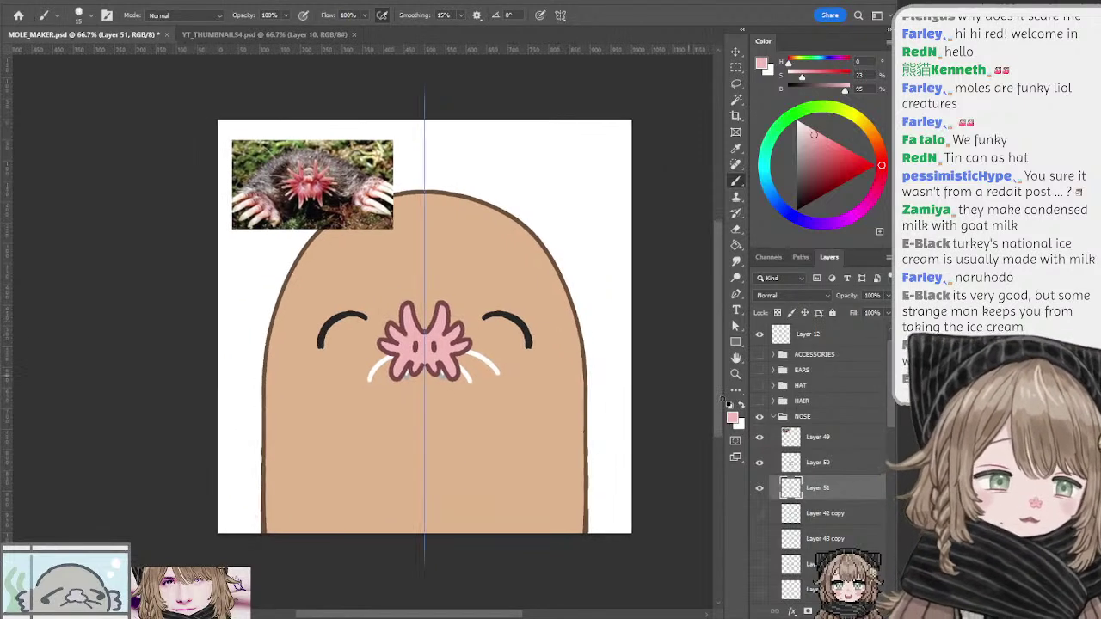
{"action": "left_click", "coordinate": [759, 463]}
{"action": "left_click", "coordinate": [760, 487]}
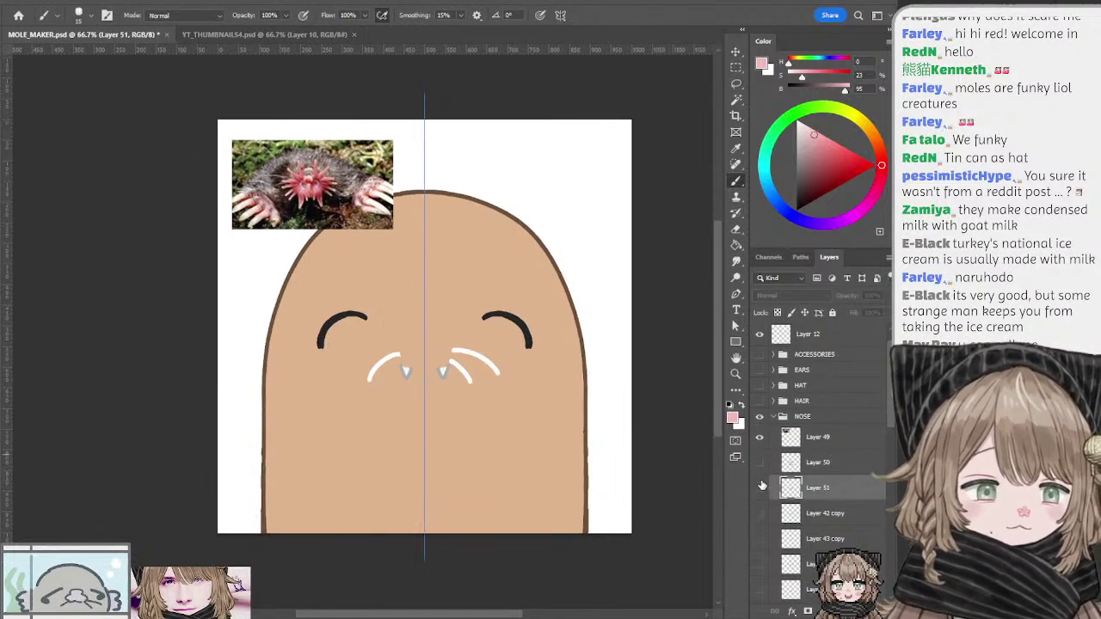
{"action": "left_click", "coordinate": [760, 486]}
{"action": "left_click", "coordinate": [760, 463]}
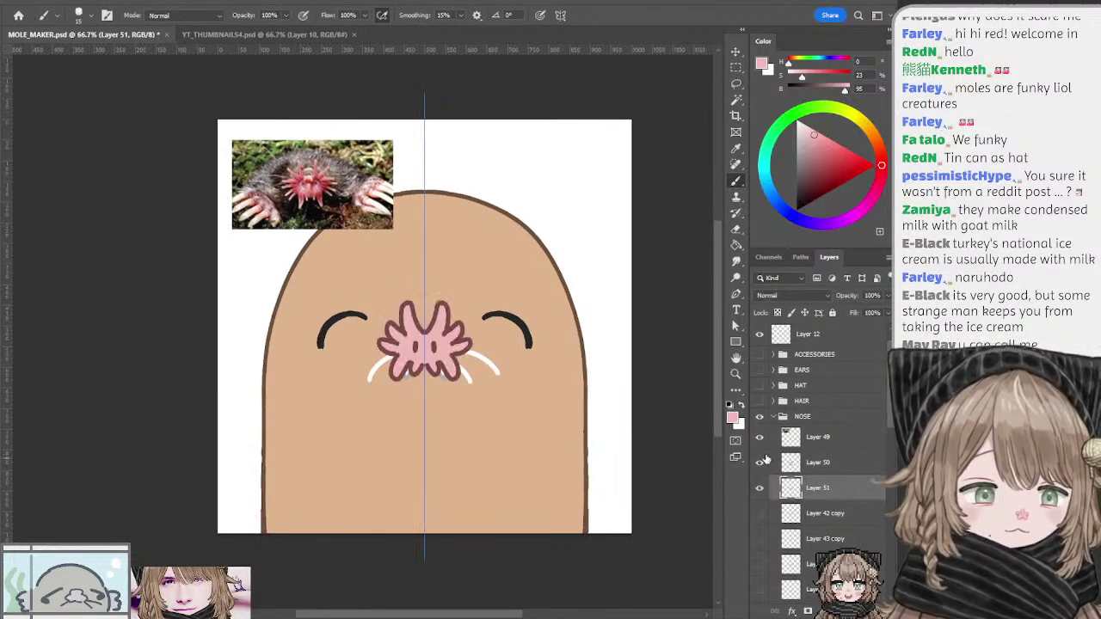
Step: Hide the teeth by turning off Layer 44 and Layer 45 in the TEEF group, and collapse the group
{"action": "left_click", "coordinate": [406, 375], "text": "ctrl"}
{"action": "mouse_move", "coordinate": [571, 383]}
{"action": "left_mouse_down"}
{"action": "mouse_move", "coordinate": [590, 370]}
{"action": "mouse_move", "coordinate": [577, 366]}
{"action": "left_mouse_up"}
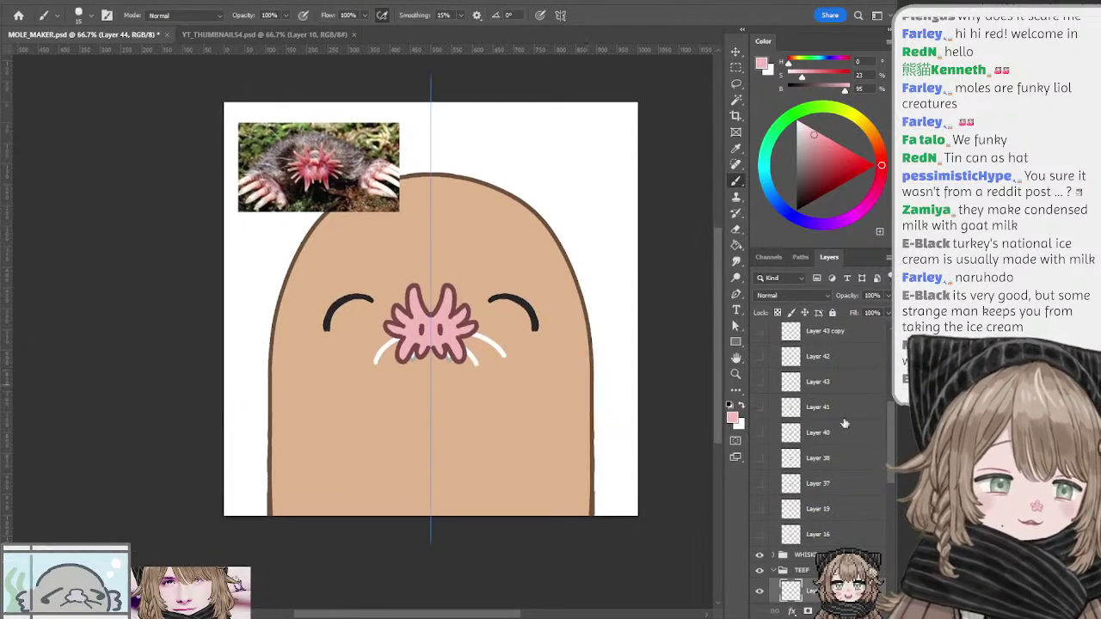
{"action": "scroll", "coordinate": [843, 423], "scroll_direction": "down", "scroll_amount": 3}
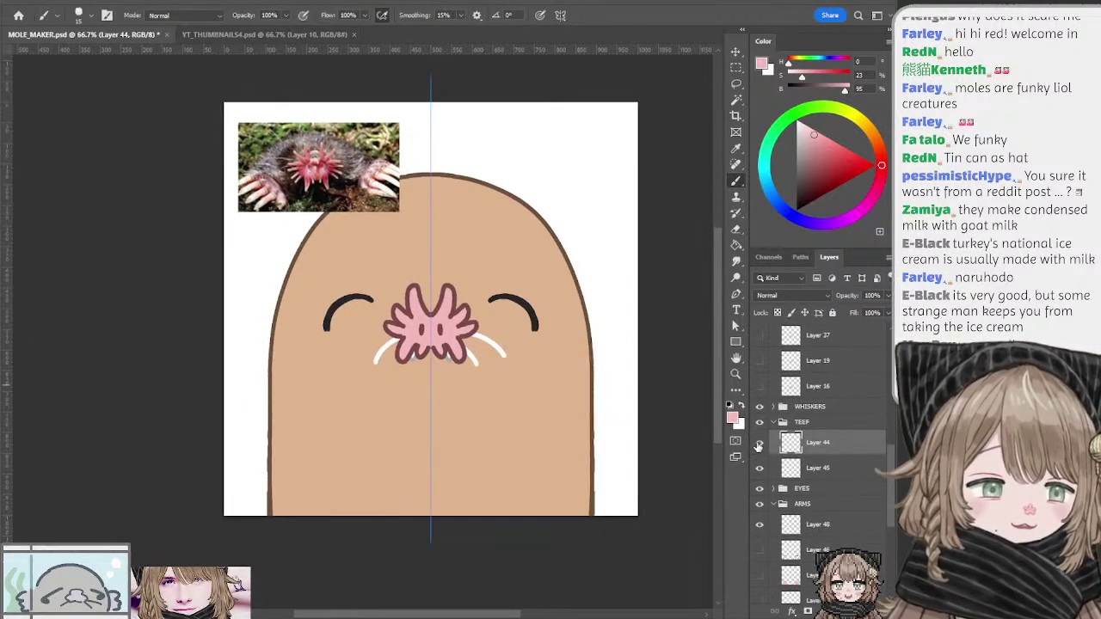
{"action": "left_click_drag", "start_coordinate": [760, 442], "coordinate": [759, 467]}
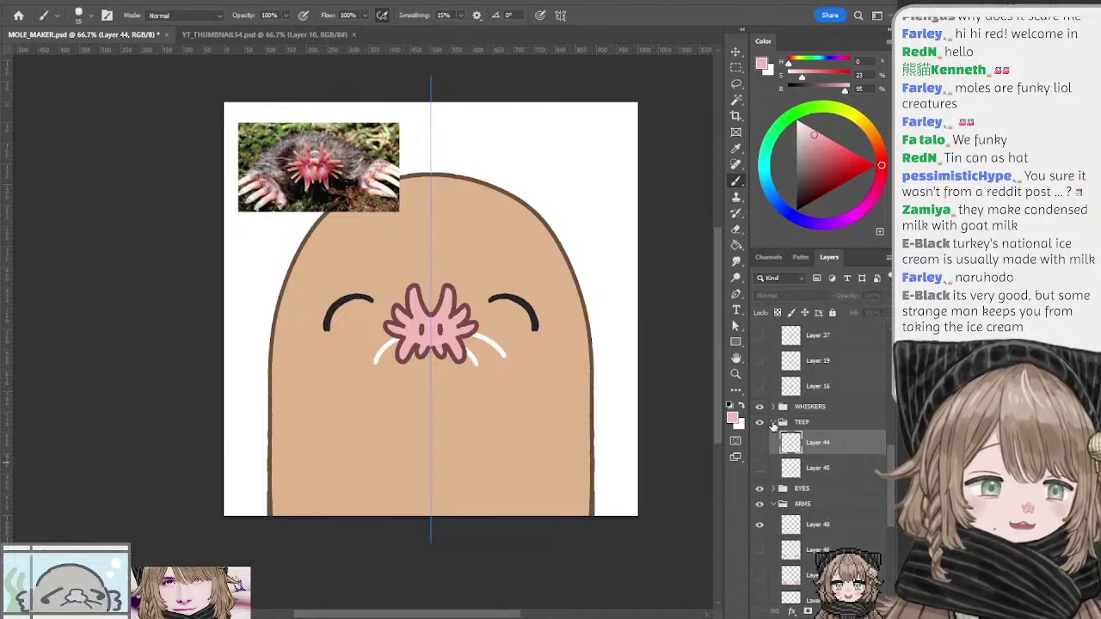
{"action": "left_click", "coordinate": [772, 423]}
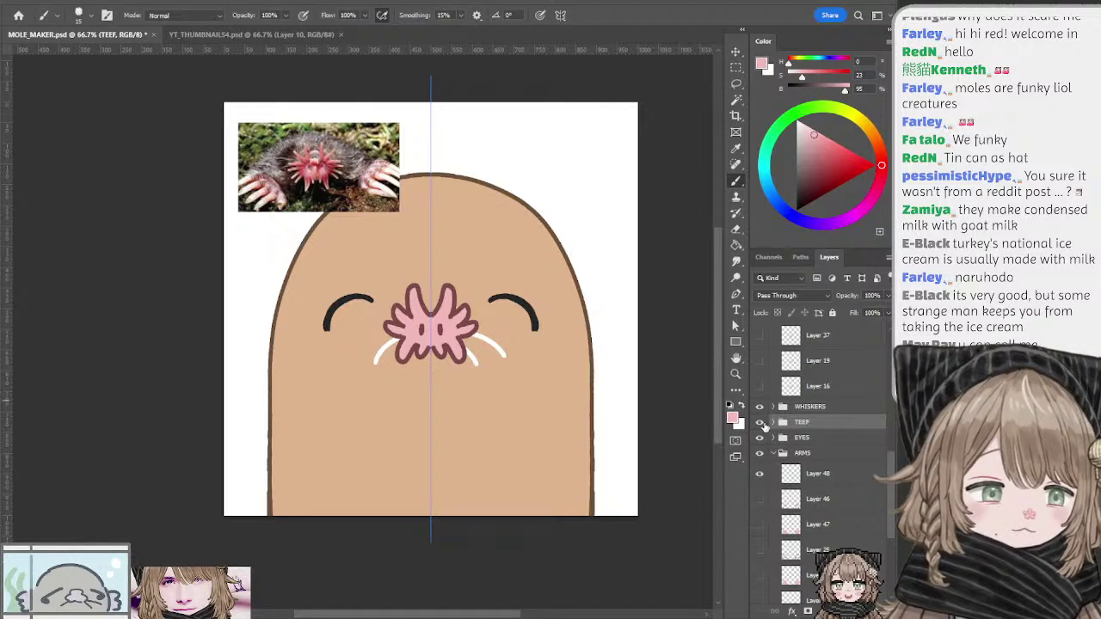
{"action": "left_click", "coordinate": [772, 423]}
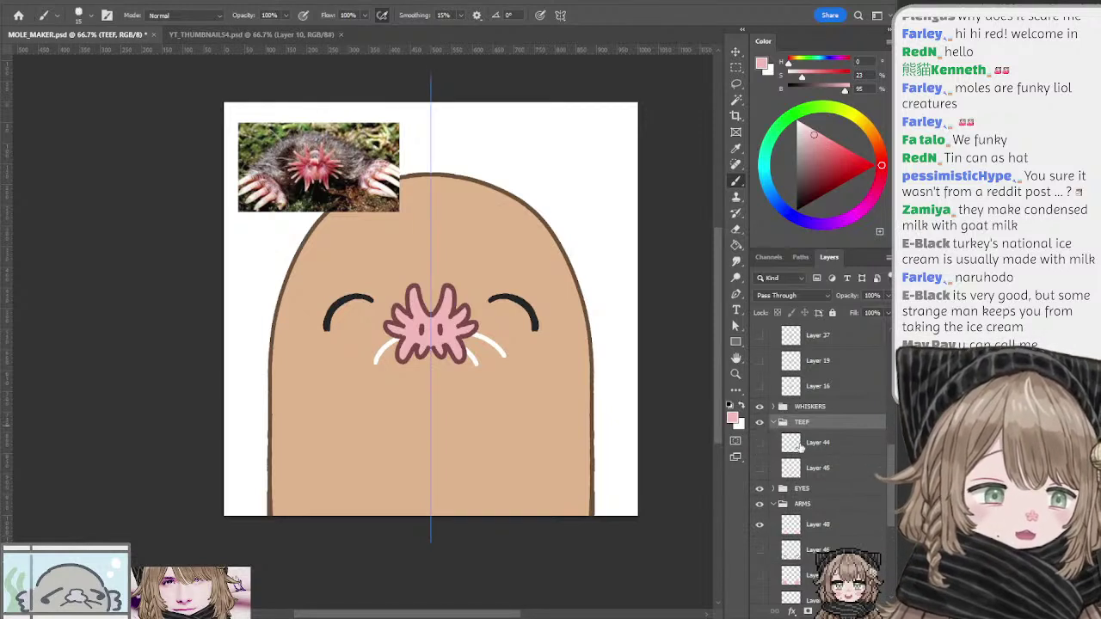
{"action": "left_click", "coordinate": [775, 435]}
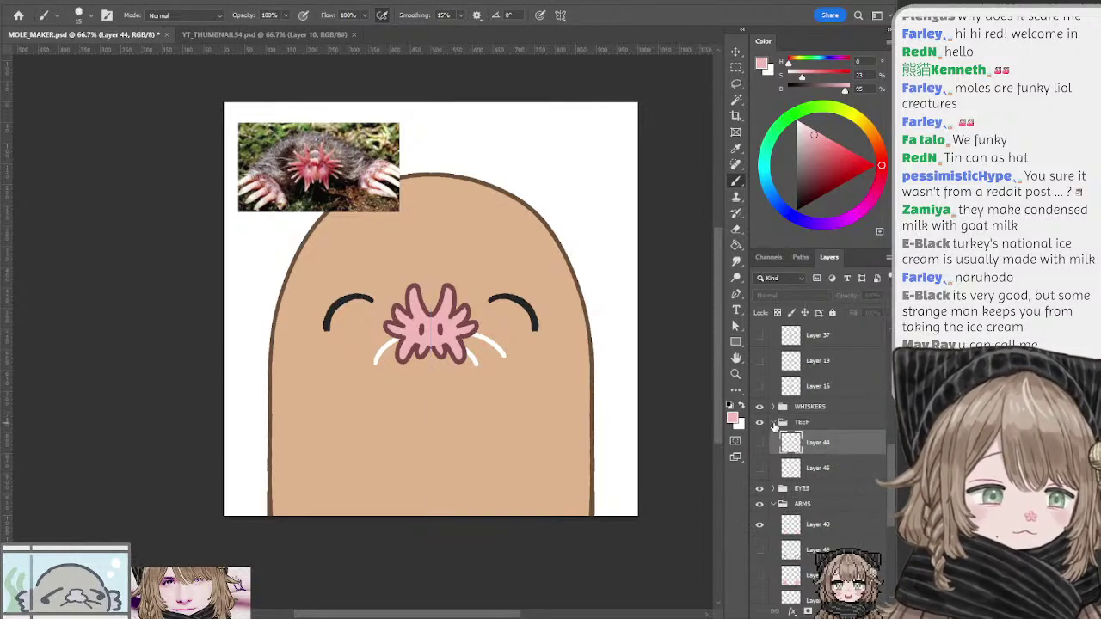
{"action": "left_click", "coordinate": [773, 422]}
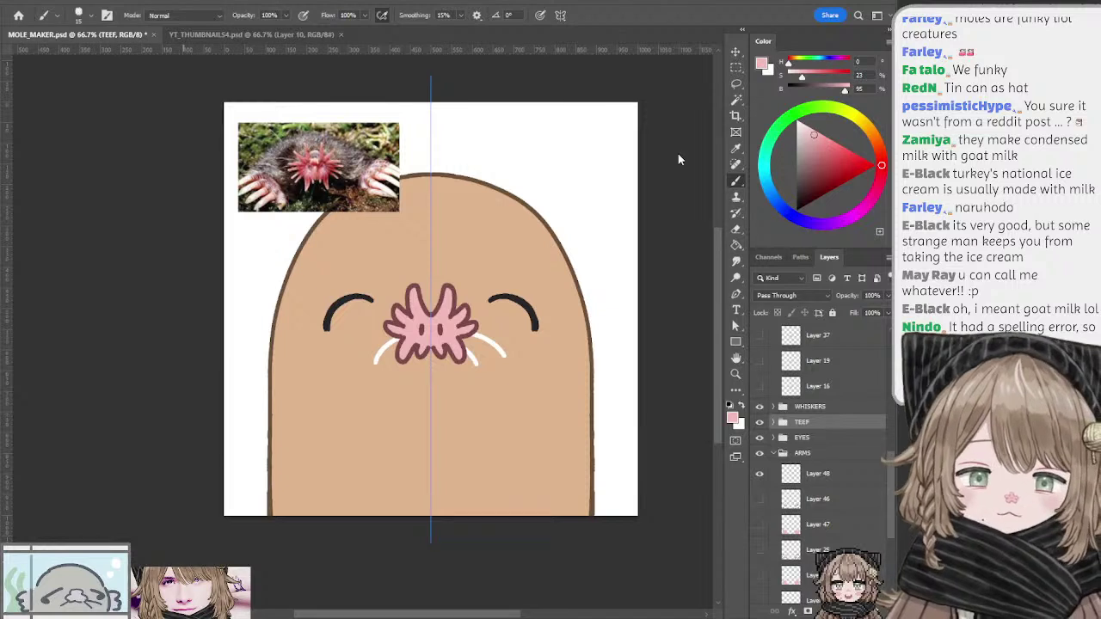
Step: Add an empty layer above the closed eyes of Layer 6 in the EYES group, keeping Layer 6 visible as a guide
{"action": "left_click", "coordinate": [530, 316], "text": "ctrl"}
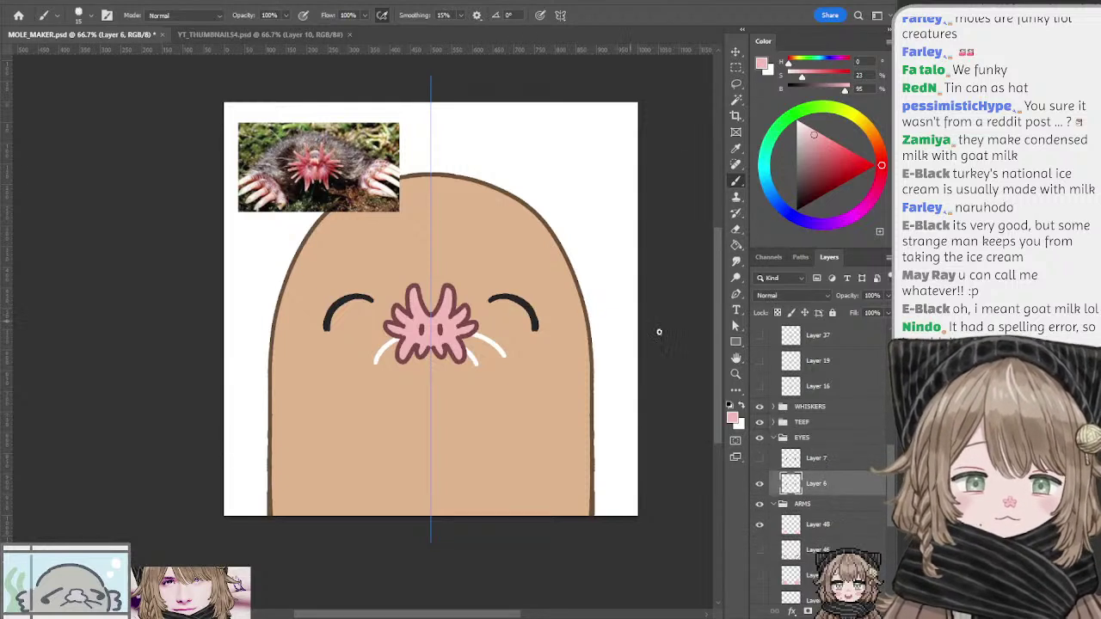
{"action": "left_click", "coordinate": [759, 484]}
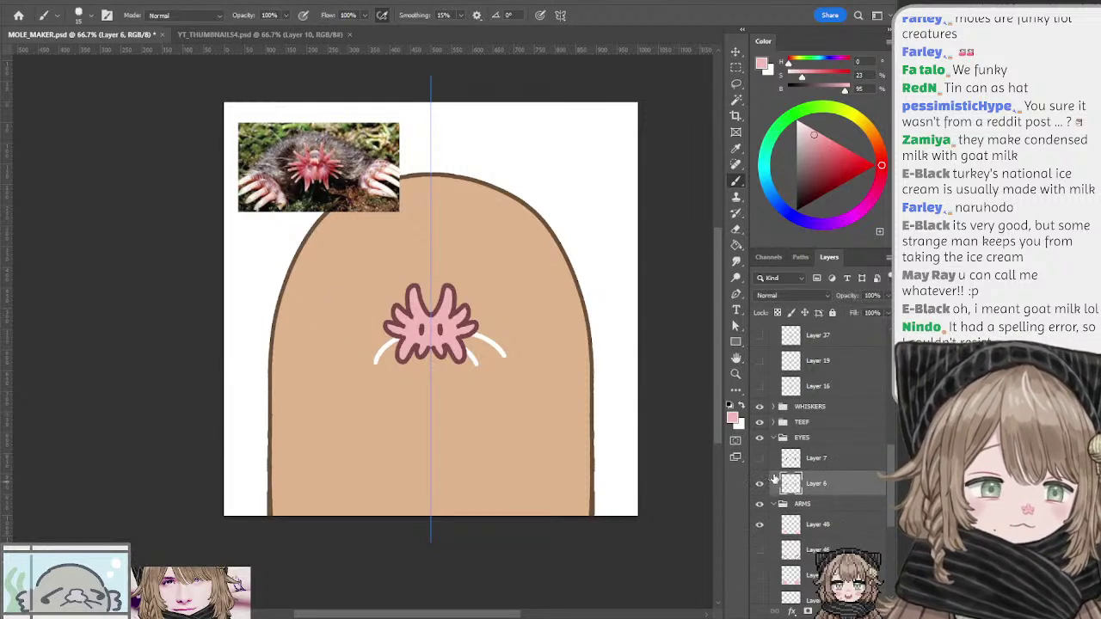
{"action": "left_click", "coordinate": [760, 484]}
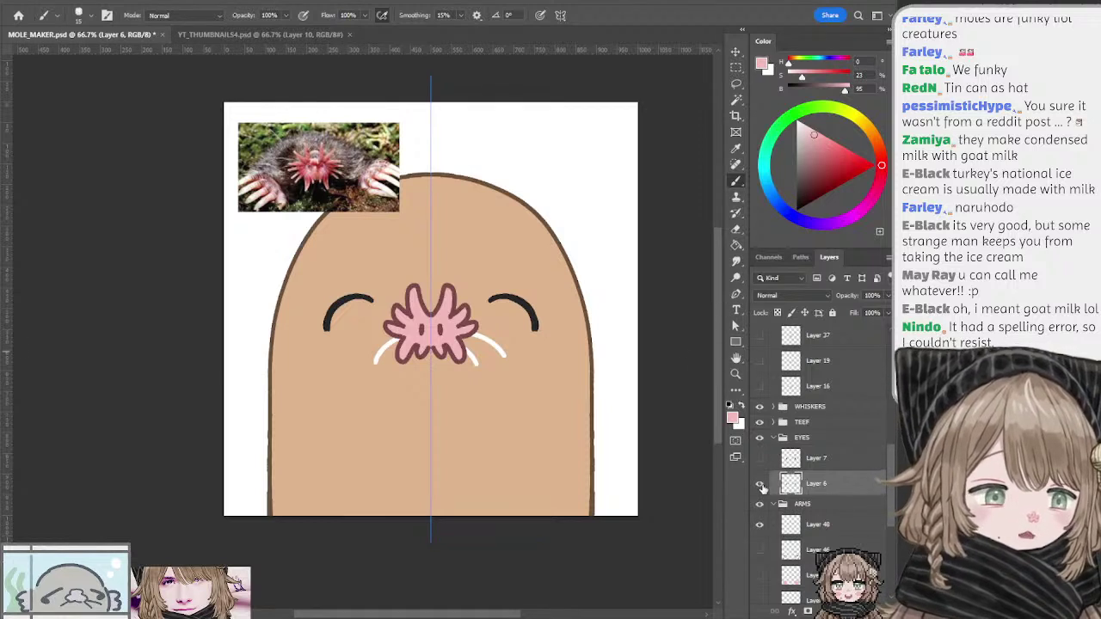
{"action": "left_click", "coordinate": [759, 484]}
{"action": "left_click", "coordinate": [759, 484]}
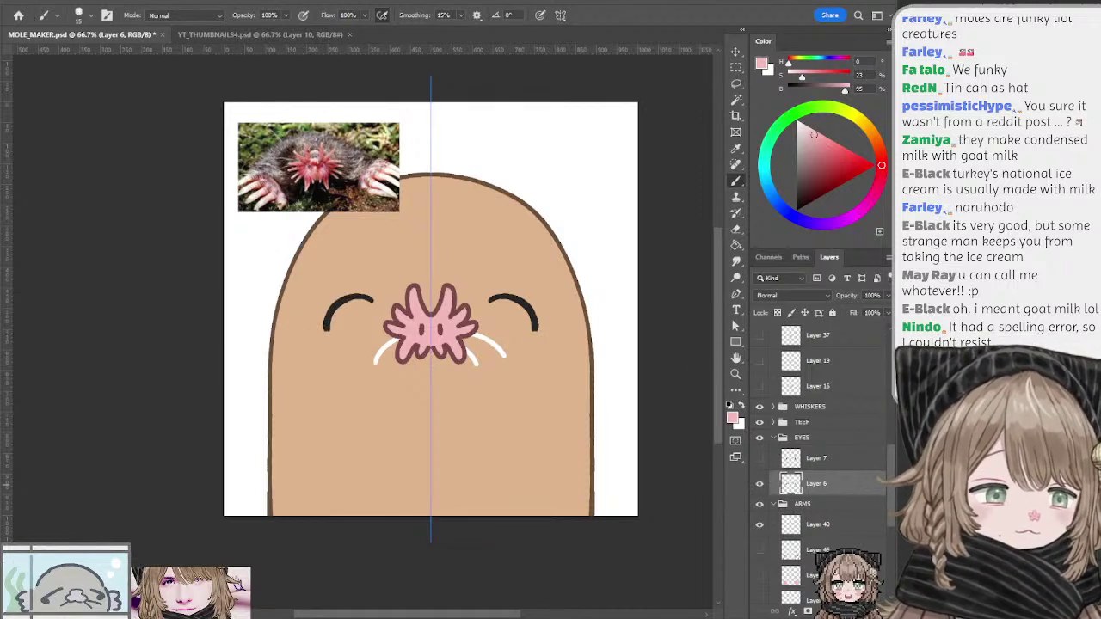
{"action": "key", "text": "ctrl+shift+alt+n"}
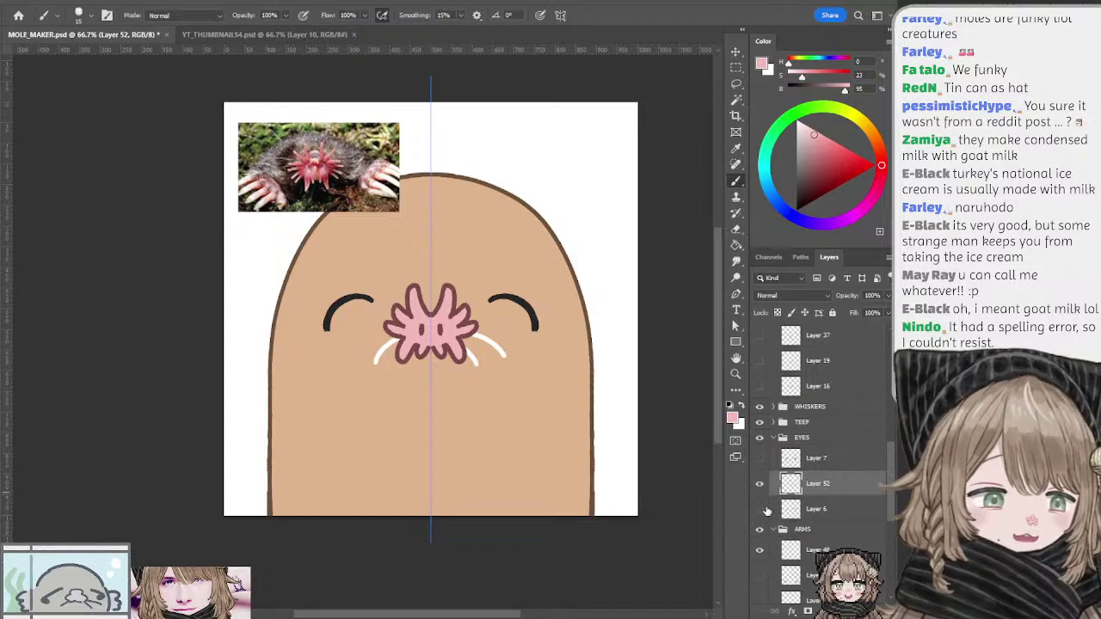
{"action": "left_click", "coordinate": [760, 509]}
{"action": "left_click", "coordinate": [760, 509]}
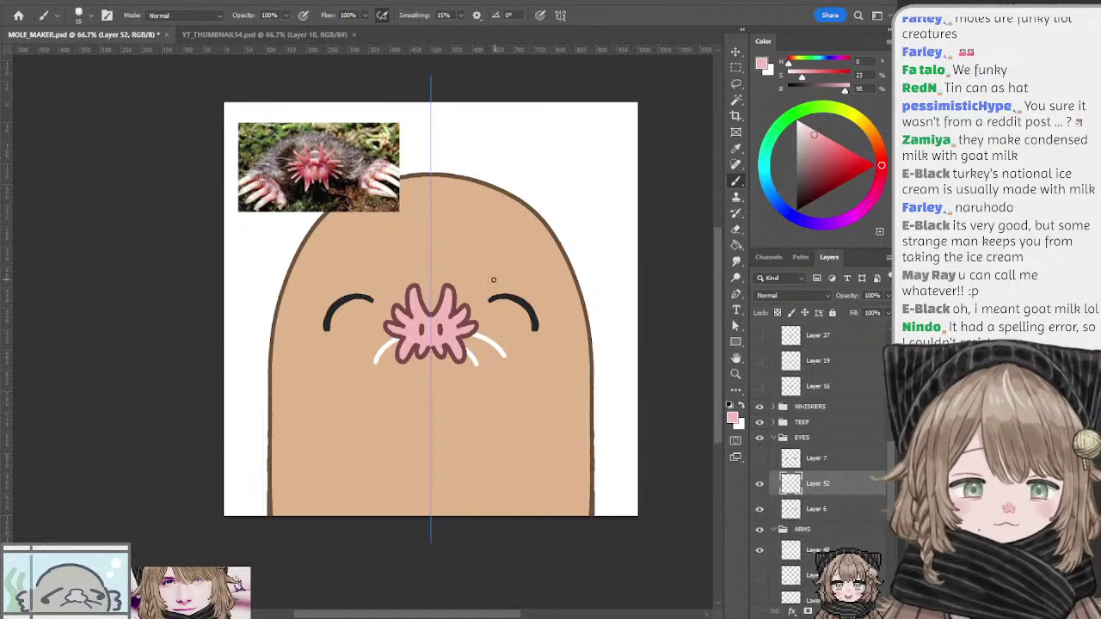
Step: Sample the dark closed-eye colour and draw mirrored thick arches around both eyes on Layer 52 with a 25 px brush
{"action": "left_click", "coordinate": [516, 297], "text": "alt"}
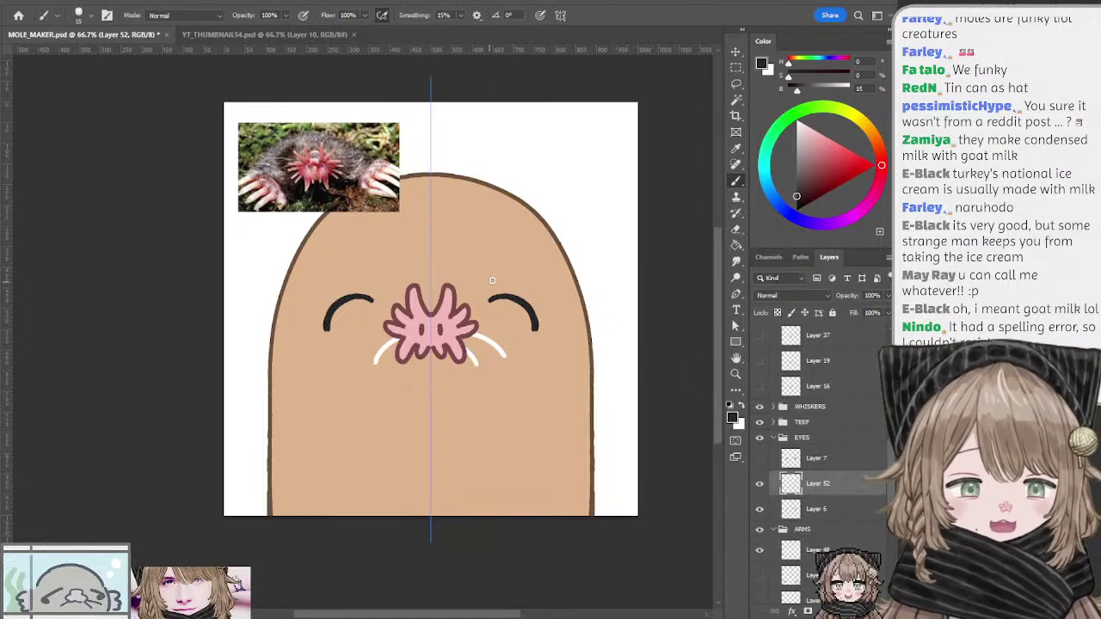
{"action": "key", "text": "bracketright"}
{"action": "key", "text": "bracketright"}
{"action": "mouse_move", "coordinate": [489, 281]}
{"action": "left_mouse_down"}
{"action": "mouse_move", "coordinate": [534, 307]}
{"action": "mouse_move", "coordinate": [495, 284]}
{"action": "mouse_move", "coordinate": [534, 299]}
{"action": "mouse_move", "coordinate": [530, 310]}
{"action": "mouse_move", "coordinate": [489, 293]}
{"action": "mouse_move", "coordinate": [546, 317]}
{"action": "left_mouse_up"}
{"action": "key", "text": "ctrl+z"}
{"action": "key", "text": "ctrl+z"}
{"action": "mouse_move", "coordinate": [491, 292]}
{"action": "left_mouse_down"}
{"action": "mouse_move", "coordinate": [490, 319]}
{"action": "mouse_move", "coordinate": [527, 290]}
{"action": "mouse_move", "coordinate": [553, 324]}
{"action": "mouse_move", "coordinate": [545, 339]}
{"action": "left_mouse_up"}
{"action": "key", "text": "ctrl+z"}
{"action": "key", "text": "ctrl+z"}
{"action": "key", "text": "ctrl+z"}
{"action": "key", "text": "ctrl+z"}
{"action": "key", "text": "ctrl+z"}
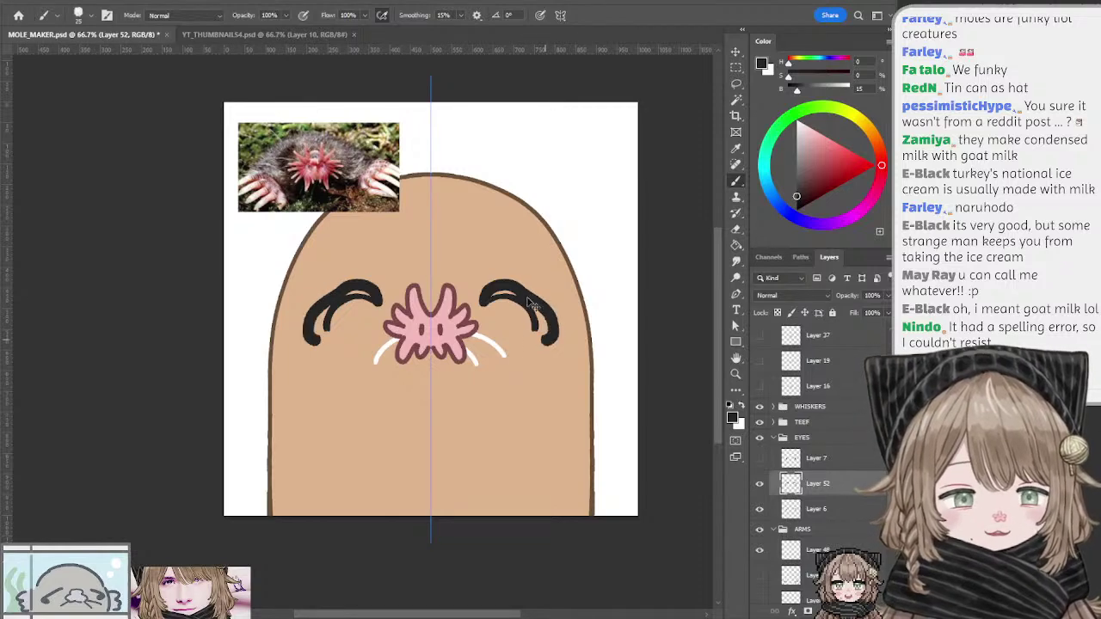
Step: Close the arches and fill them into solid dark bean-shaped eye patches covering the closed eyes, with rounded lower edges
{"action": "mouse_move", "coordinate": [484, 295]}
{"action": "left_mouse_down"}
{"action": "mouse_move", "coordinate": [517, 347]}
{"action": "mouse_move", "coordinate": [529, 346]}
{"action": "left_mouse_up"}
{"action": "key", "text": "ctrl+z"}
{"action": "key", "text": "ctrl+z"}
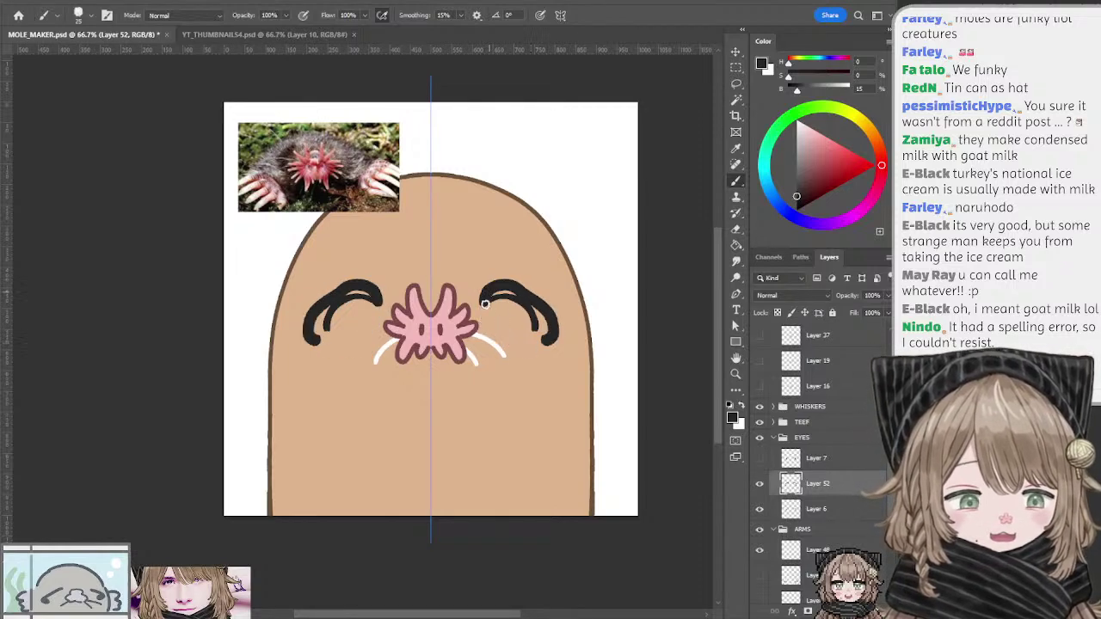
{"action": "mouse_move", "coordinate": [484, 304]}
{"action": "left_mouse_down"}
{"action": "mouse_move", "coordinate": [521, 348]}
{"action": "mouse_move", "coordinate": [498, 316]}
{"action": "mouse_move", "coordinate": [528, 318]}
{"action": "mouse_move", "coordinate": [537, 335]}
{"action": "mouse_move", "coordinate": [513, 327]}
{"action": "mouse_move", "coordinate": [528, 341]}
{"action": "mouse_move", "coordinate": [544, 335]}
{"action": "left_mouse_up"}
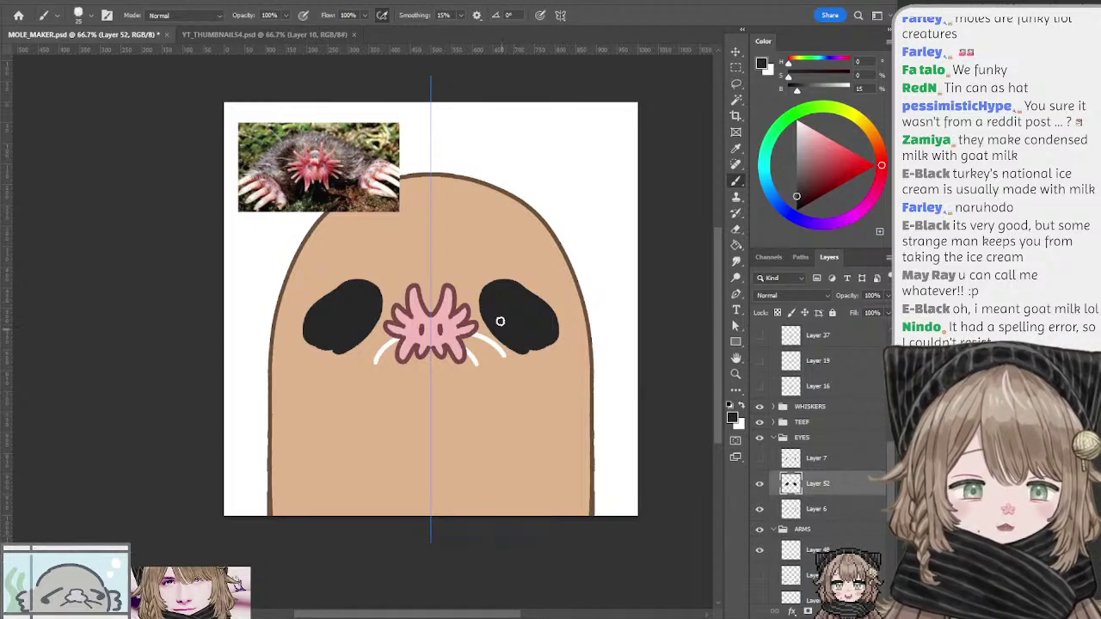
{"action": "left_click_drag", "start_coordinate": [512, 340], "coordinate": [546, 332]}
{"action": "key", "text": "ctrl+z"}
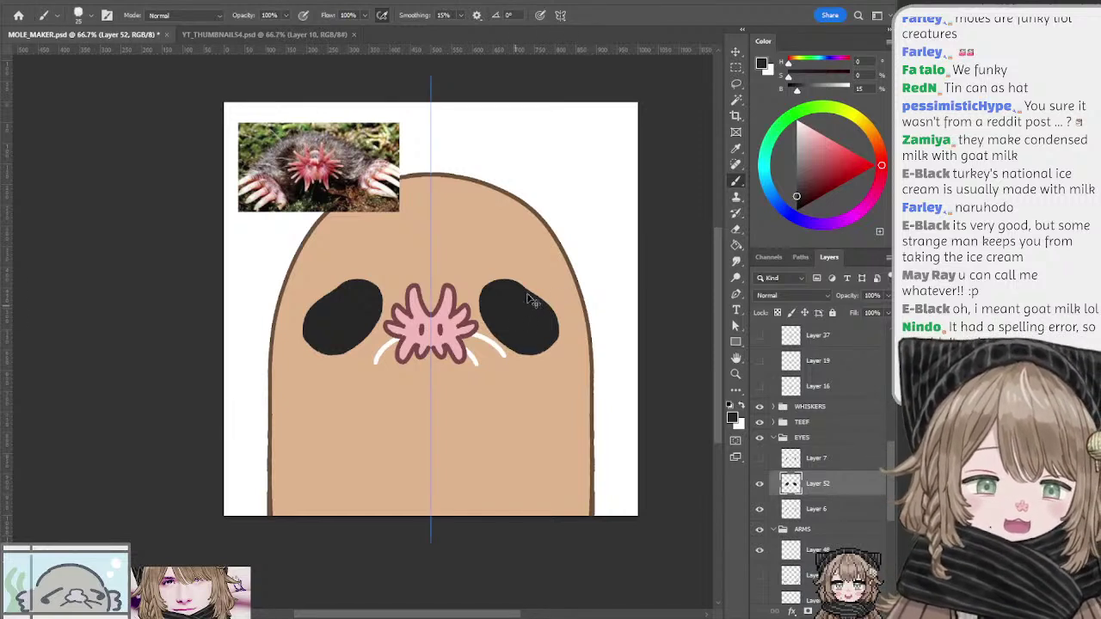
Step: Nudge the dark eye patches on Layer 52 up the face by about 25 px
{"action": "key", "text": "ctrl+shift+Up"}
{"action": "key", "text": "ctrl+shift+Up"}
{"action": "key", "text": "ctrl+shift+Up"}
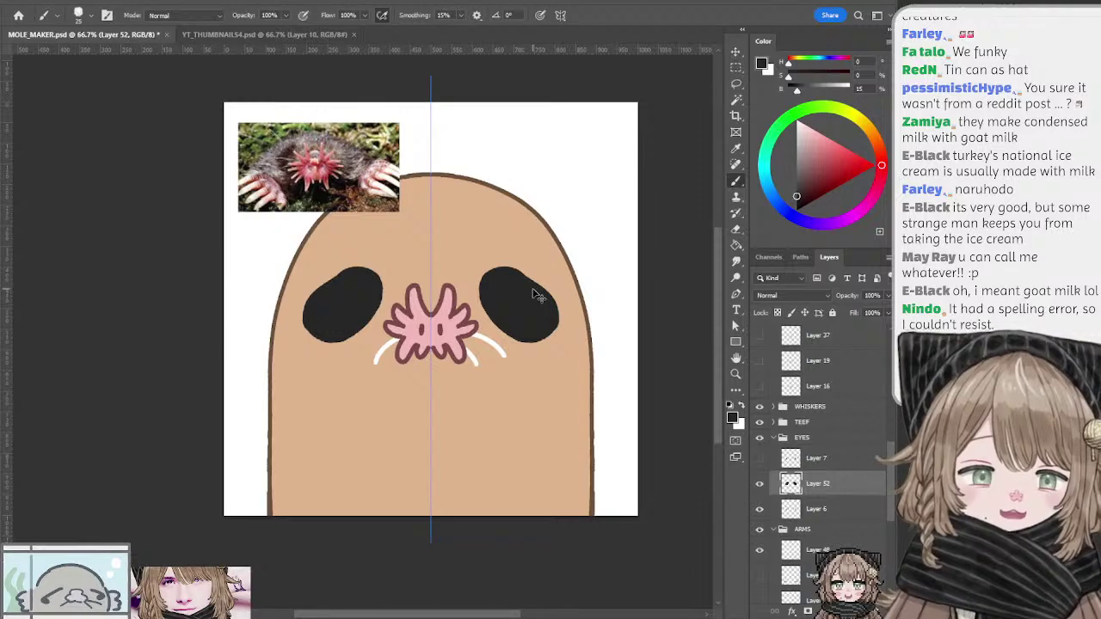
{"action": "key", "text": "ctrl+Down"}
{"action": "key", "text": "ctrl+Down"}
{"action": "key", "text": "ctrl+Down"}
{"action": "key", "text": "ctrl+Down"}
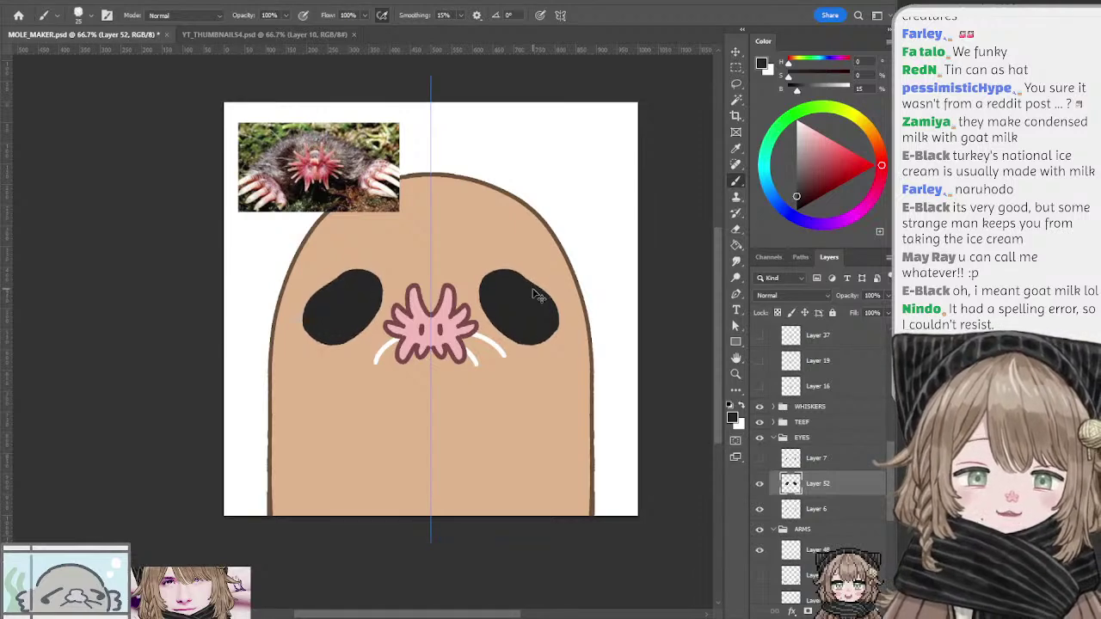
{"action": "key", "text": "ctrl+Down"}
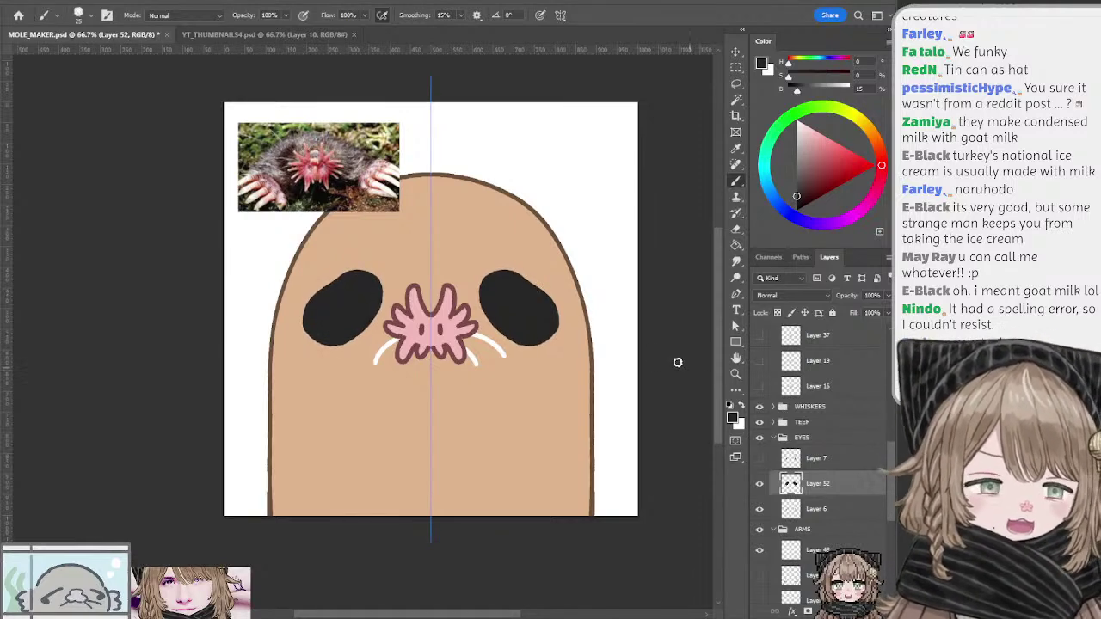
Step: Swap the star nose for the pig nose by hiding Layer 50 and Layer 51 and showing Layer 42 copy and Layer 43 copy
{"action": "mouse_move", "coordinate": [536, 307]}
{"action": "left_mouse_down"}
{"action": "mouse_move", "coordinate": [567, 327]}
{"action": "mouse_move", "coordinate": [534, 319]}
{"action": "left_mouse_up"}
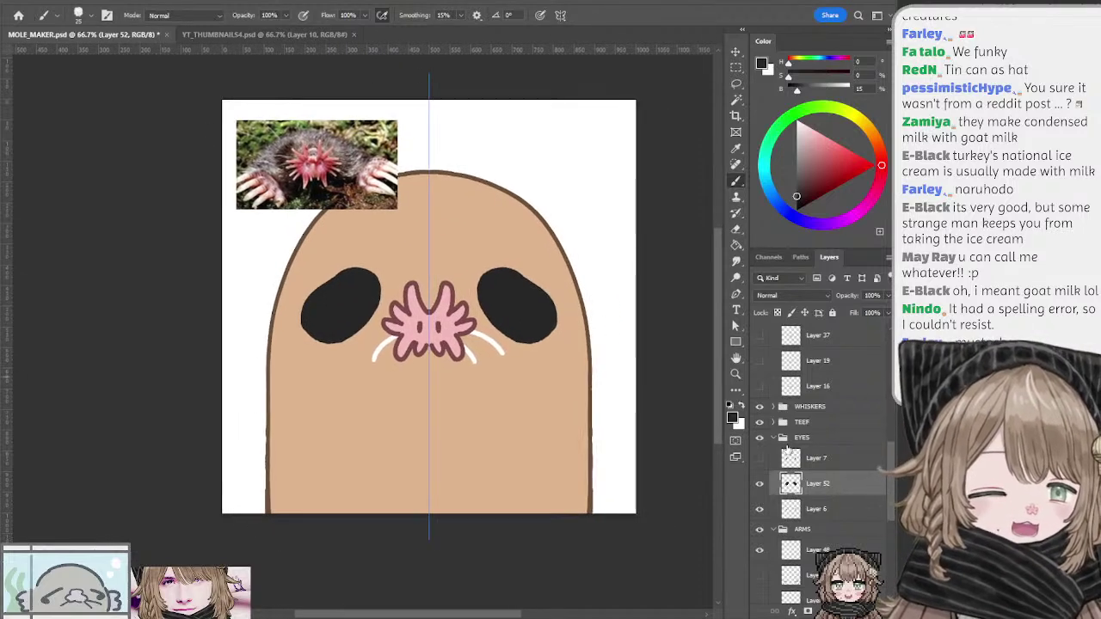
{"action": "left_click", "coordinate": [772, 437]}
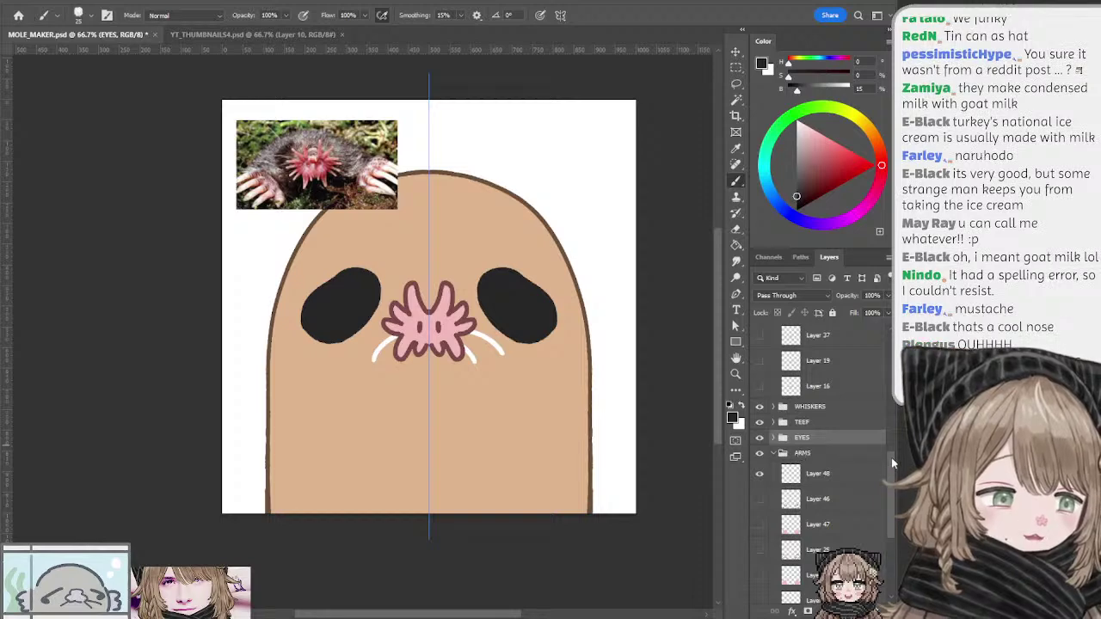
{"action": "scroll", "coordinate": [884, 486], "scroll_direction": "down", "scroll_amount": 3}
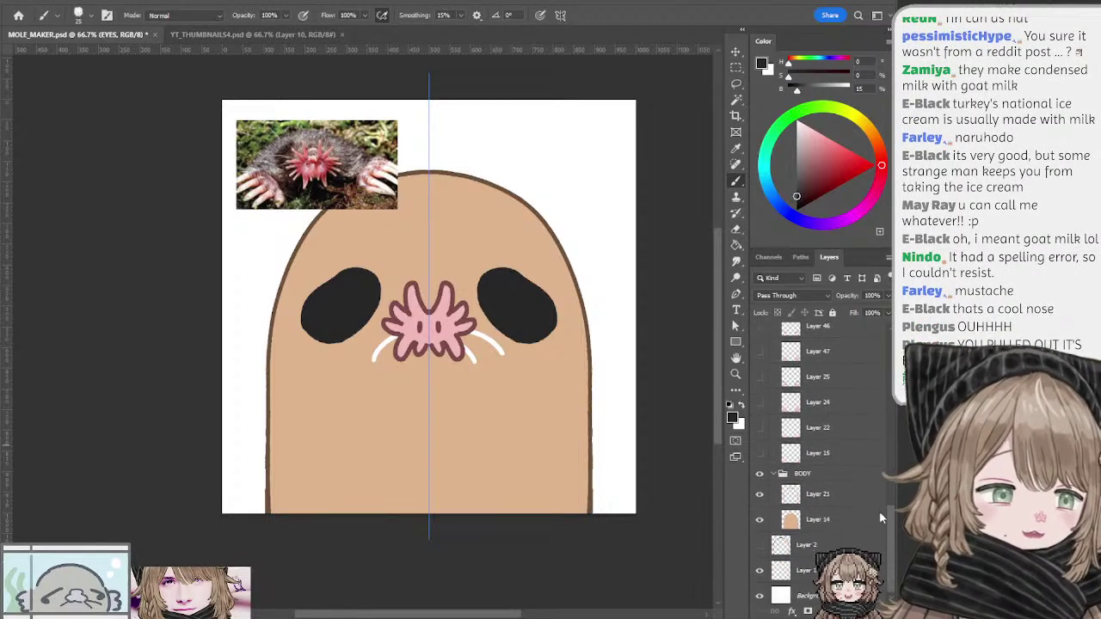
{"action": "scroll", "coordinate": [886, 475], "scroll_direction": "up", "scroll_amount": 4}
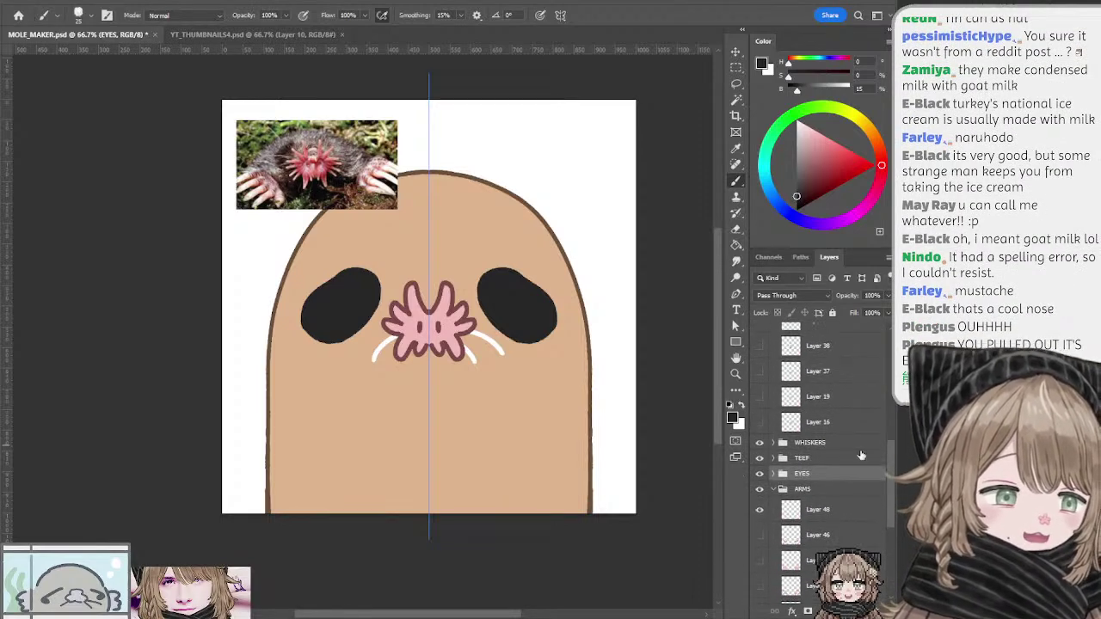
{"action": "left_click_drag", "start_coordinate": [889, 449], "coordinate": [865, 374]}
{"action": "left_click_drag", "start_coordinate": [758, 372], "coordinate": [758, 447]}
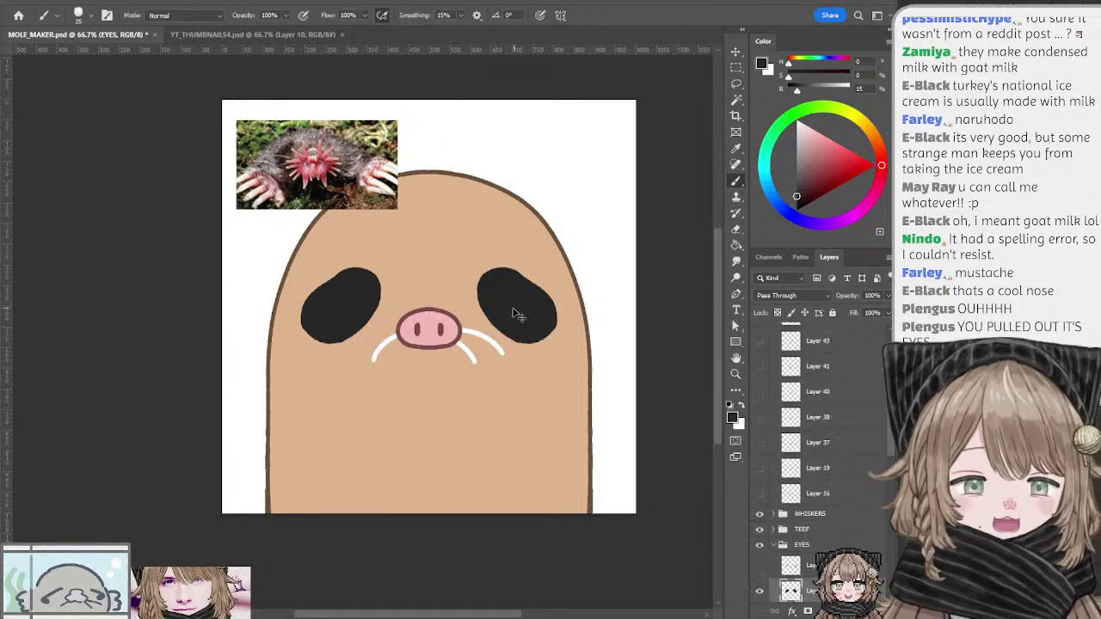
Step: Select Layer 52 and extend the inner edge of both eye patches toward the nose with mirrored curved strokes
{"action": "key", "text": "ctrl+shift+alt+n"}
{"action": "mouse_move", "coordinate": [498, 286]}
{"action": "left_mouse_down"}
{"action": "mouse_move", "coordinate": [526, 308]}
{"action": "mouse_move", "coordinate": [502, 295]}
{"action": "left_mouse_up"}
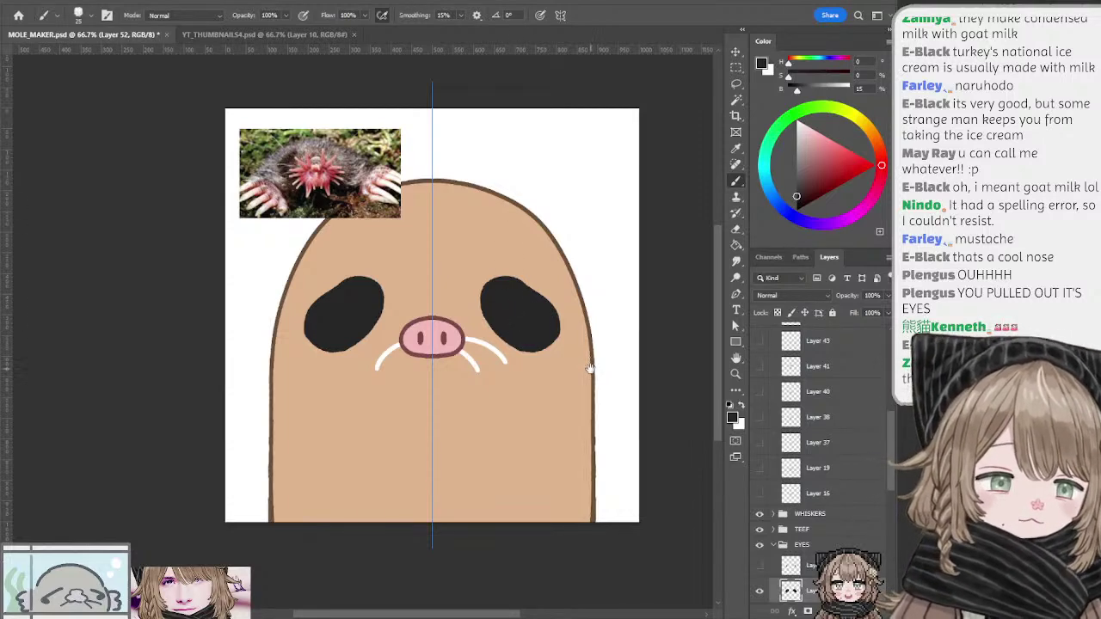
{"action": "left_click_drag", "start_coordinate": [591, 369], "coordinate": [592, 348]}
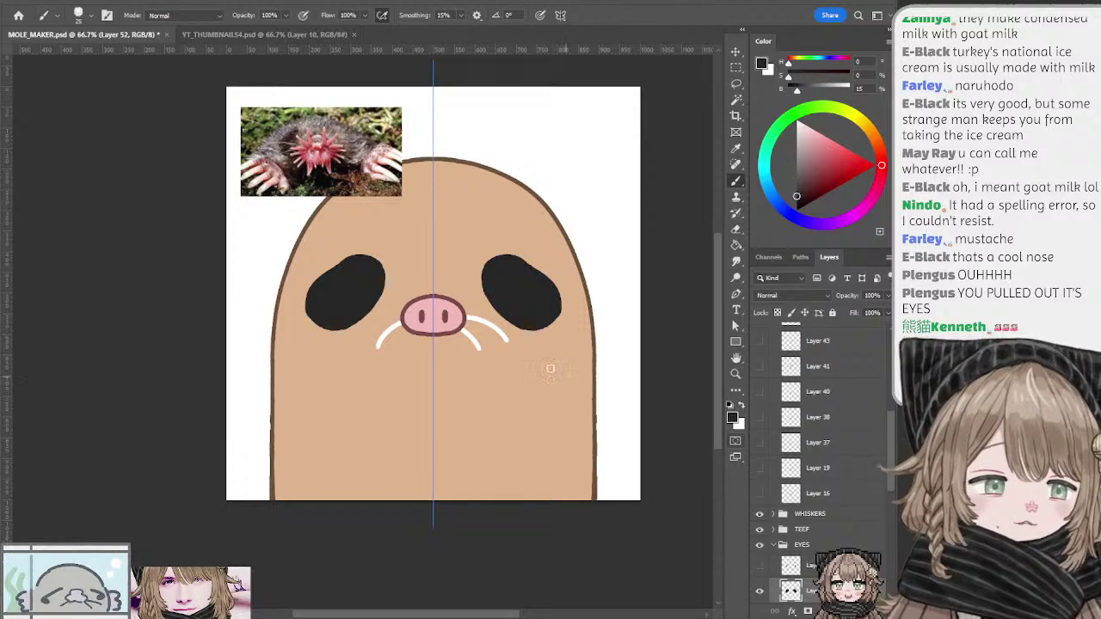
{"action": "scroll", "coordinate": [547, 370], "scroll_direction": "down", "scroll_amount": 1}
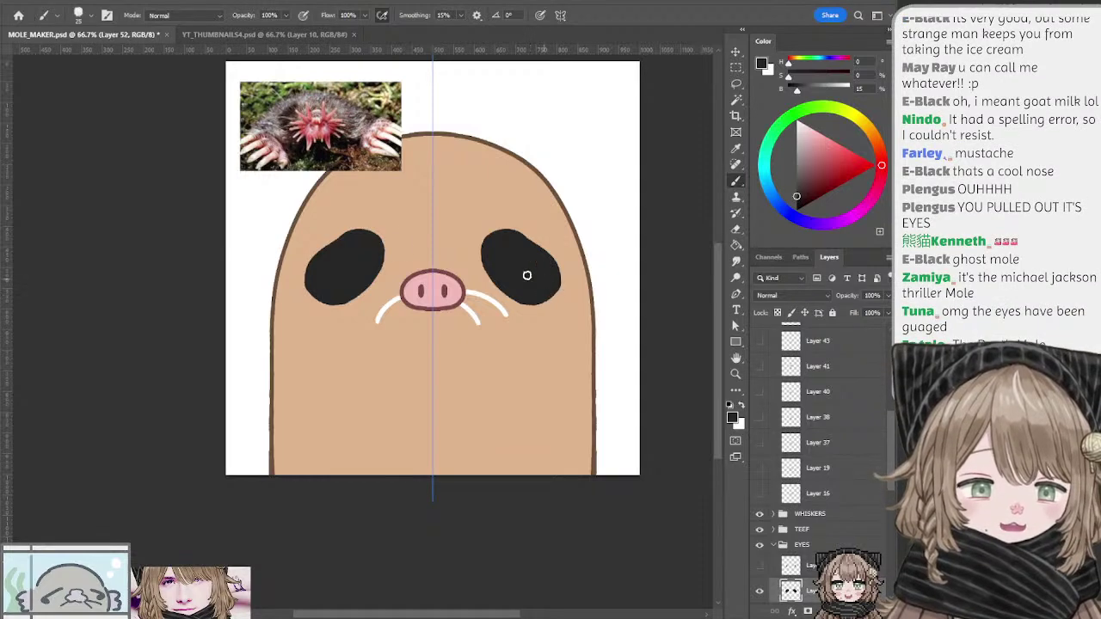
{"action": "key", "text": "ctrl+minus"}
{"action": "left_click_drag", "start_coordinate": [326, 206], "coordinate": [339, 261]}
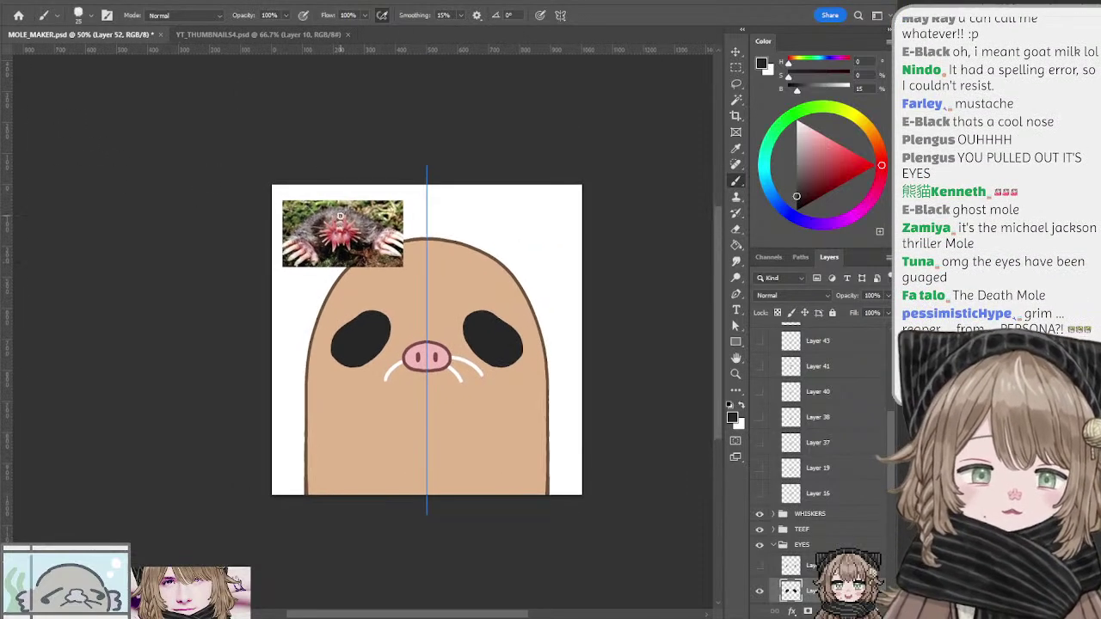
{"action": "mouse_move", "coordinate": [364, 315]}
{"action": "left_mouse_down"}
{"action": "mouse_move", "coordinate": [387, 325]}
{"action": "mouse_move", "coordinate": [394, 354]}
{"action": "left_mouse_up"}
{"action": "key", "text": "ctrl+z"}
{"action": "key", "text": "ctrl+z"}
{"action": "left_click_drag", "start_coordinate": [370, 315], "coordinate": [372, 356]}
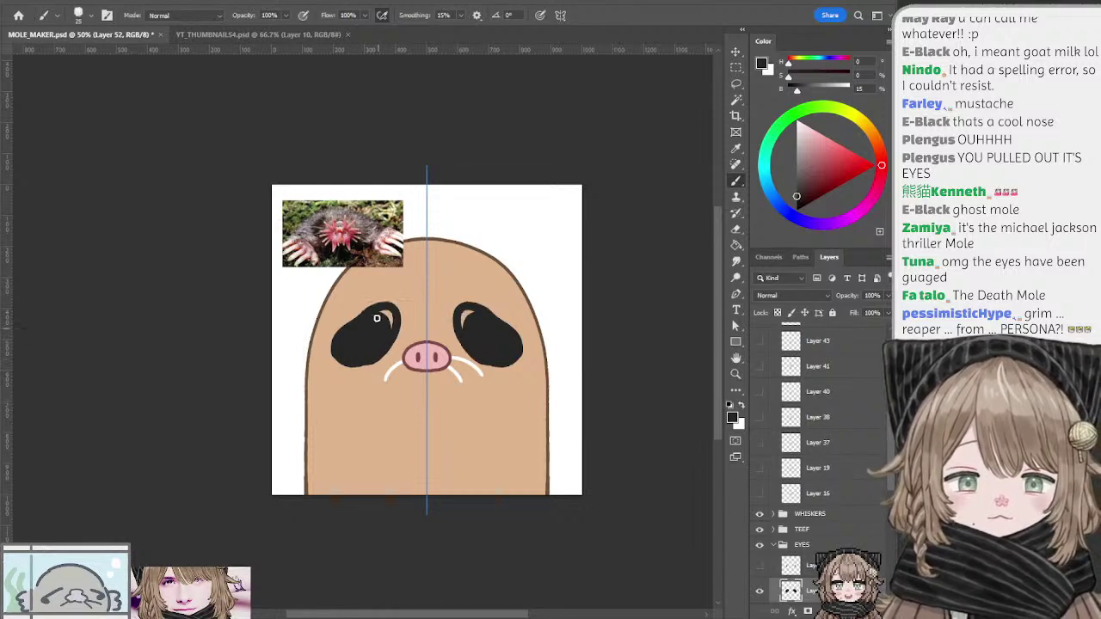
{"action": "key", "text": "ctrl+z"}
{"action": "mouse_move", "coordinate": [364, 317]}
{"action": "left_mouse_down"}
{"action": "mouse_move", "coordinate": [395, 326]}
{"action": "mouse_move", "coordinate": [383, 315]}
{"action": "mouse_move", "coordinate": [386, 325]}
{"action": "mouse_move", "coordinate": [361, 318]}
{"action": "mouse_move", "coordinate": [375, 308]}
{"action": "mouse_move", "coordinate": [373, 353]}
{"action": "left_mouse_up"}
{"action": "key", "text": "ctrl+z"}
{"action": "key", "text": "ctrl+z"}
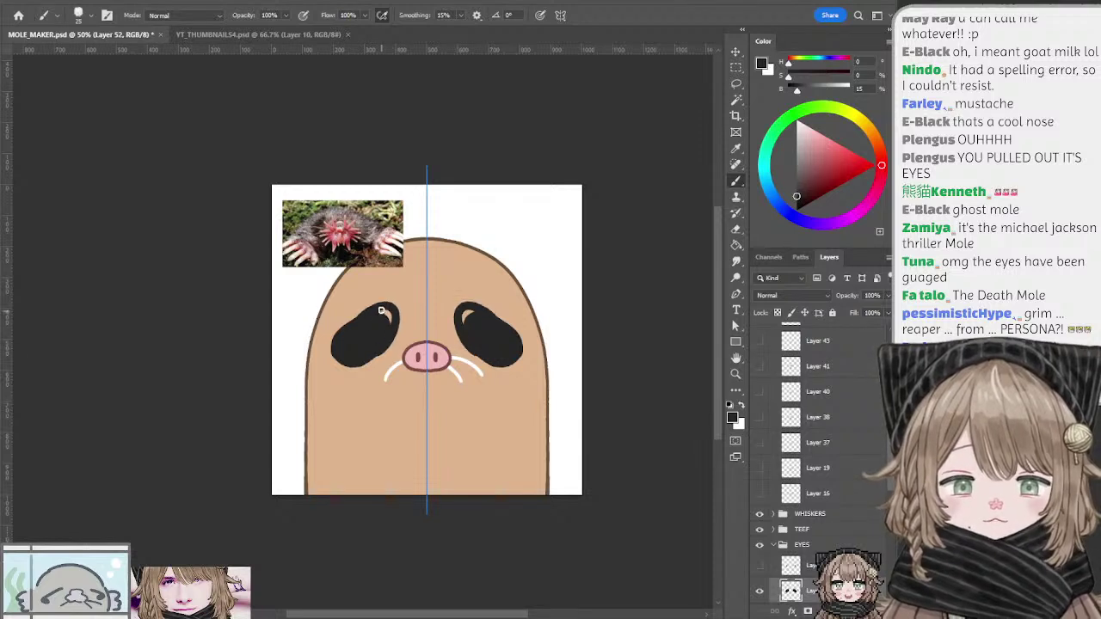
Step: Fill the gaps inside the extended eye patches and smooth their inner and lower edges
{"action": "left_click_drag", "start_coordinate": [381, 309], "coordinate": [386, 314]}
{"action": "mouse_move", "coordinate": [379, 355]}
{"action": "left_mouse_down"}
{"action": "mouse_move", "coordinate": [396, 317]}
{"action": "mouse_move", "coordinate": [361, 364]}
{"action": "left_mouse_up"}
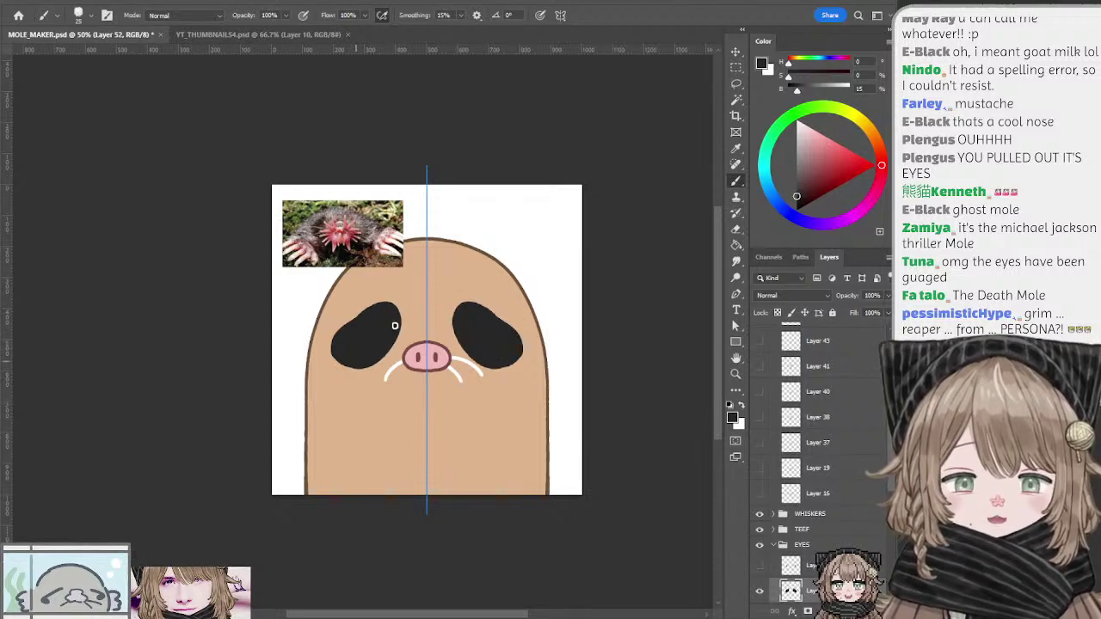
{"action": "key", "text": "ctrl+z"}
{"action": "mouse_move", "coordinate": [392, 309]}
{"action": "left_mouse_down"}
{"action": "mouse_move", "coordinate": [364, 366]}
{"action": "mouse_move", "coordinate": [390, 333]}
{"action": "mouse_move", "coordinate": [396, 321]}
{"action": "mouse_move", "coordinate": [356, 365]}
{"action": "mouse_move", "coordinate": [391, 309]}
{"action": "mouse_move", "coordinate": [375, 359]}
{"action": "mouse_move", "coordinate": [387, 338]}
{"action": "mouse_move", "coordinate": [351, 361]}
{"action": "left_mouse_up"}
{"action": "key", "text": "ctrl+z"}
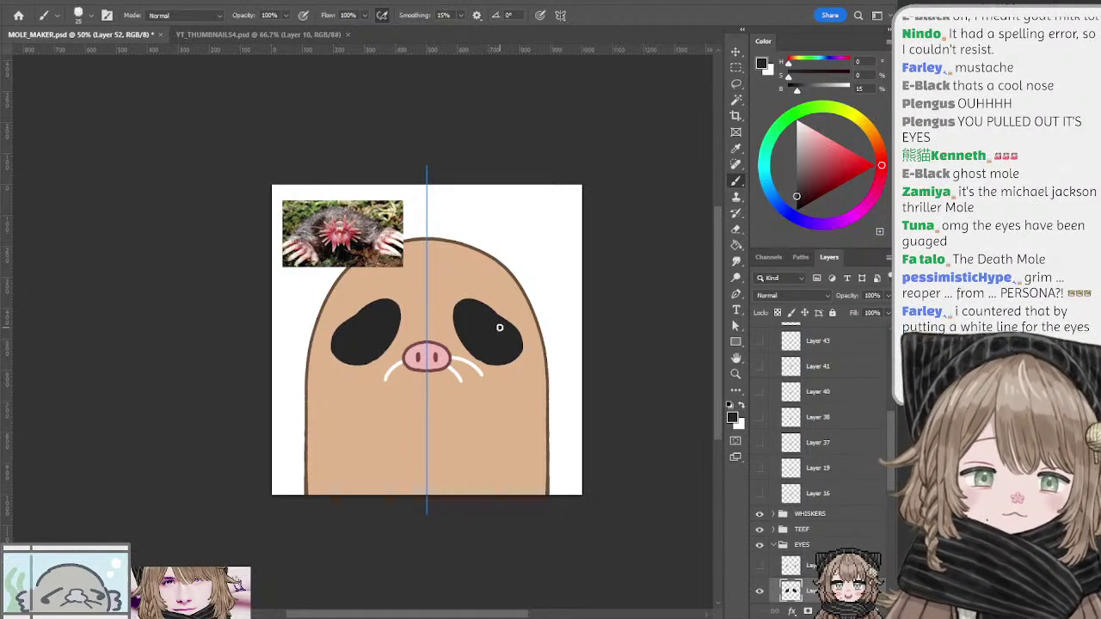
Step: Show the EARS group and move the mole reference photo on Layer 49 down to the lower-left corner of the canvas
{"action": "left_click", "coordinate": [636, 267], "text": "ctrl"}
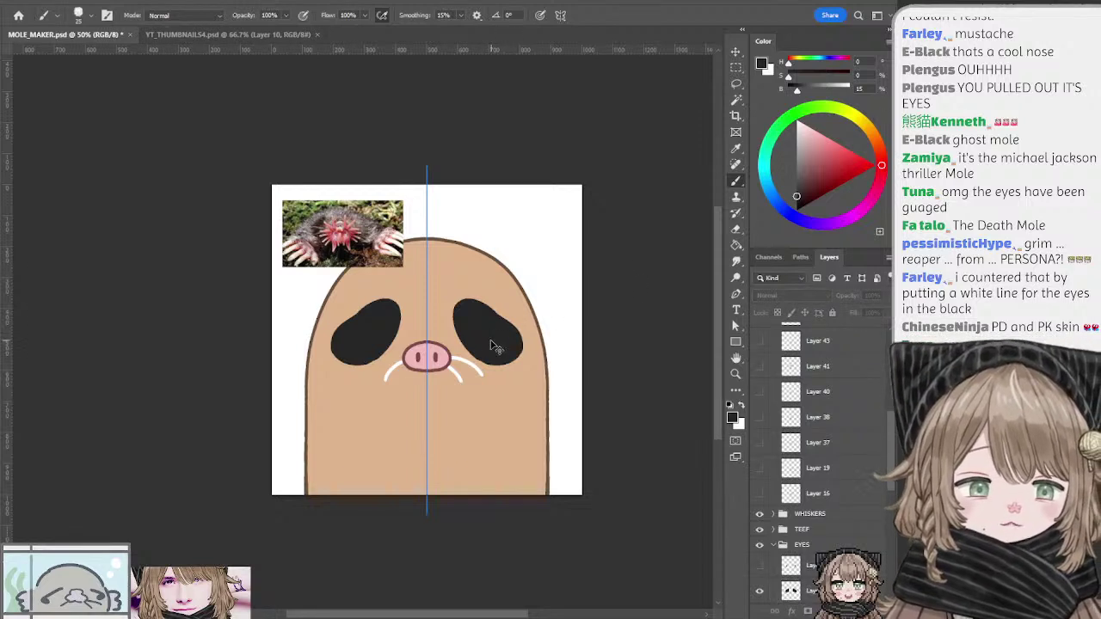
{"action": "key", "text": "ctrl+z"}
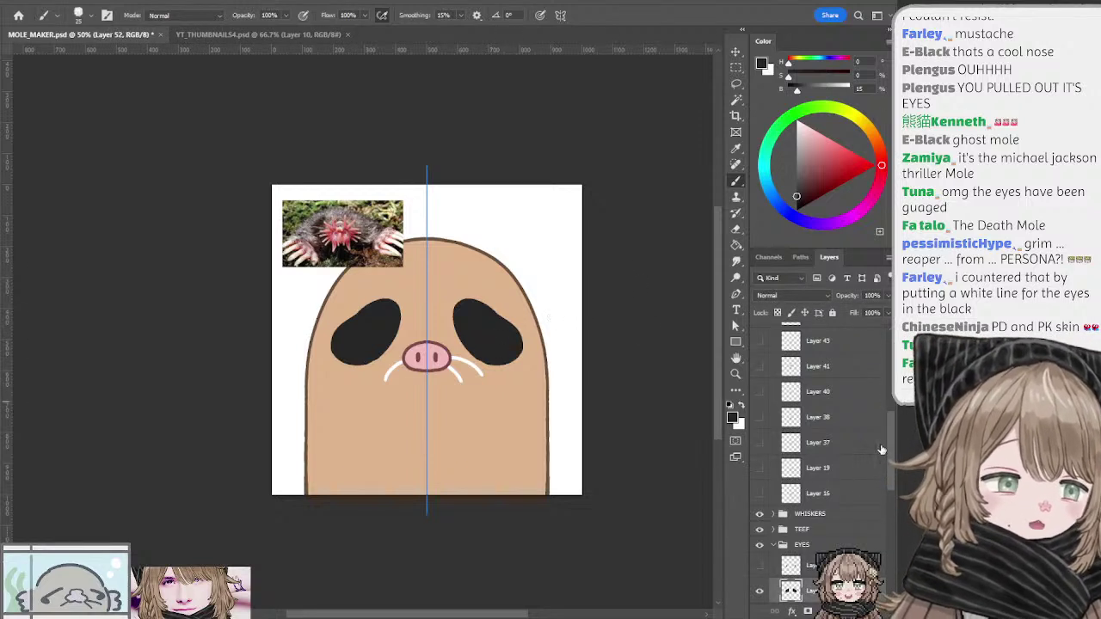
{"action": "scroll", "coordinate": [881, 495], "scroll_direction": "down", "scroll_amount": 3}
{"action": "scroll", "coordinate": [870, 385], "scroll_direction": "up", "scroll_amount": 5}
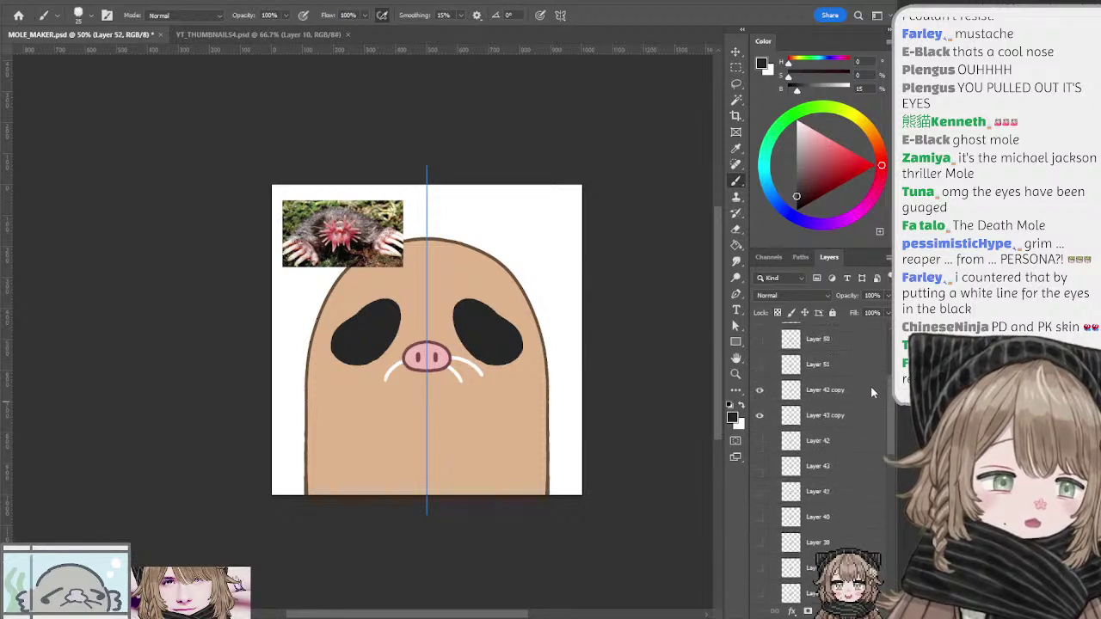
{"action": "scroll", "coordinate": [870, 426], "scroll_direction": "up", "scroll_amount": 5}
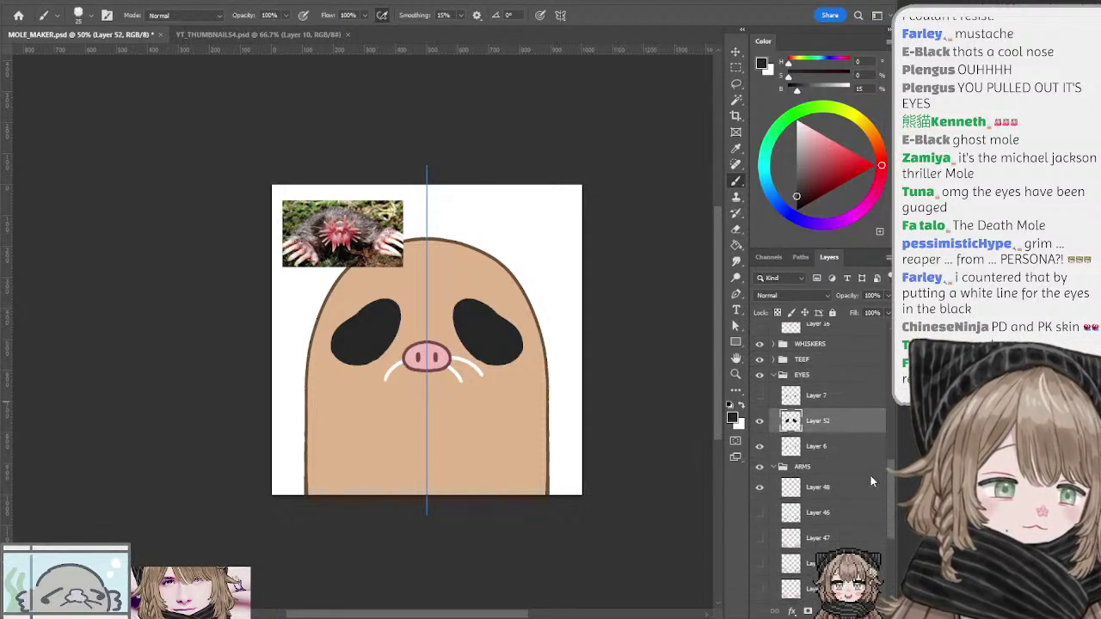
{"action": "scroll", "coordinate": [866, 368], "scroll_direction": "down", "scroll_amount": 2}
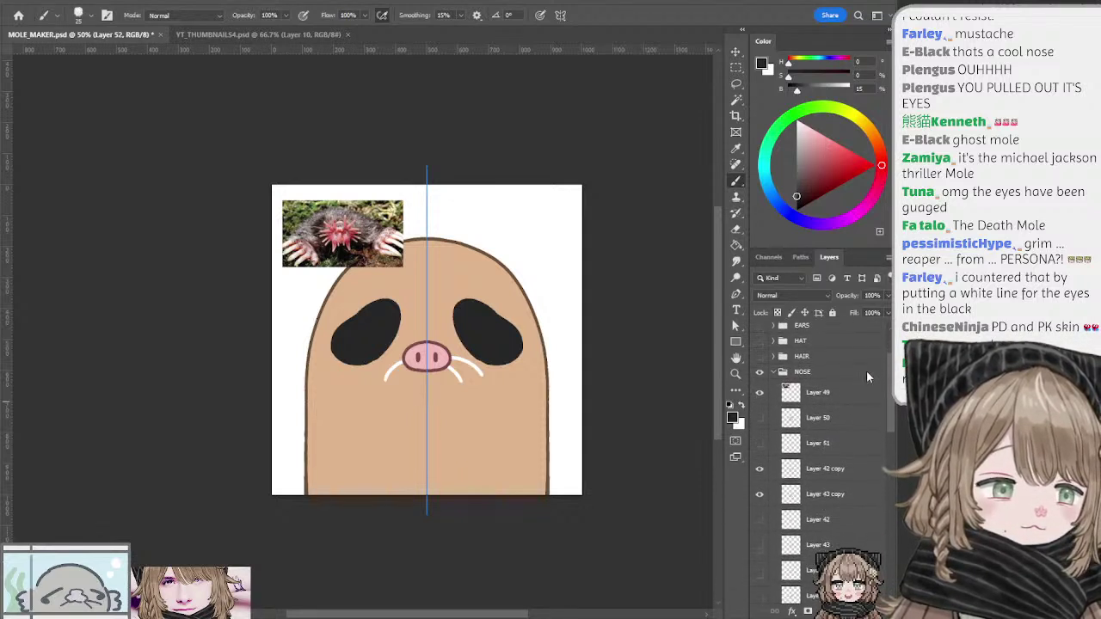
{"action": "scroll", "coordinate": [870, 378], "scroll_direction": "up", "scroll_amount": 2}
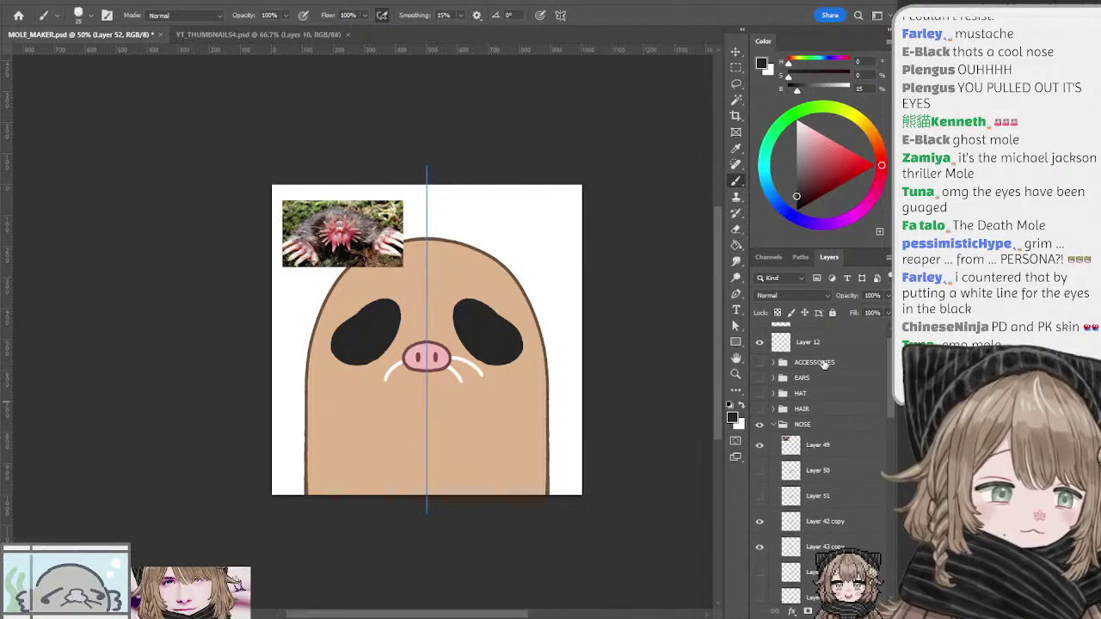
{"action": "left_click", "coordinate": [760, 378]}
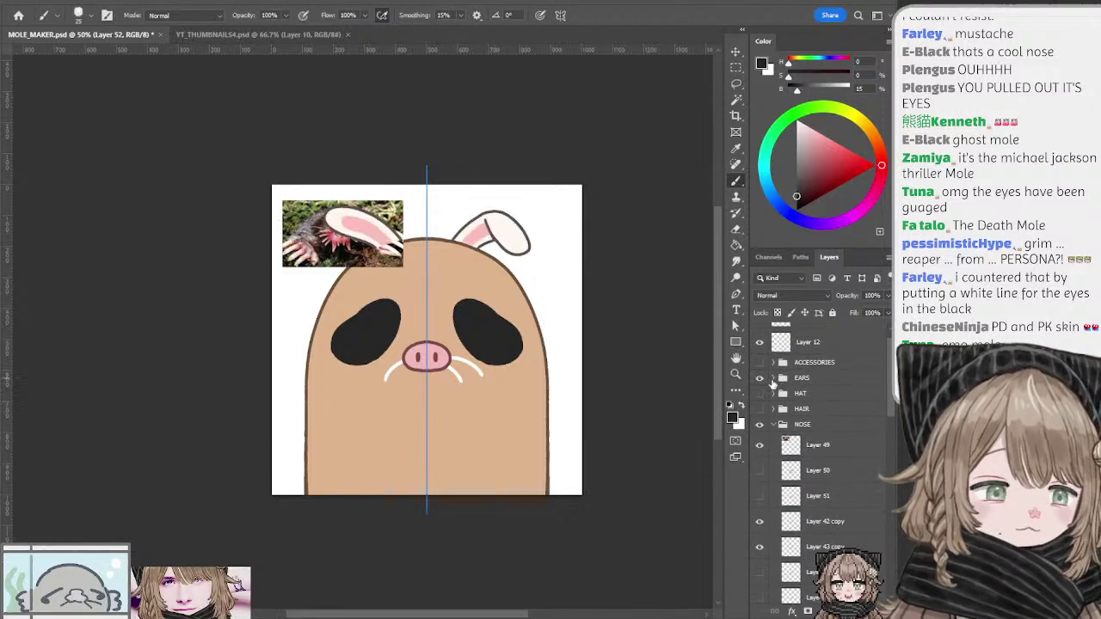
{"action": "left_click", "coordinate": [318, 250], "text": "ctrl"}
{"action": "left_click_drag", "start_coordinate": [318, 249], "coordinate": [316, 472]}
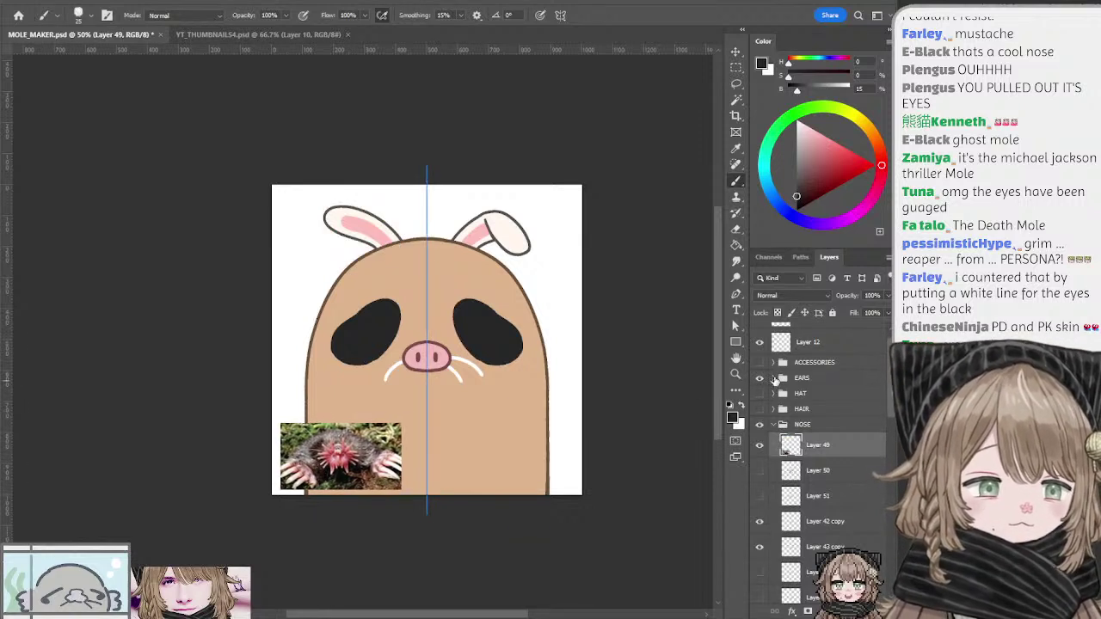
Step: Expand the EARS group, hide the rabbit ears and add an empty layer above Layer 30
{"action": "left_click", "coordinate": [773, 378]}
{"action": "left_click", "coordinate": [799, 399]}
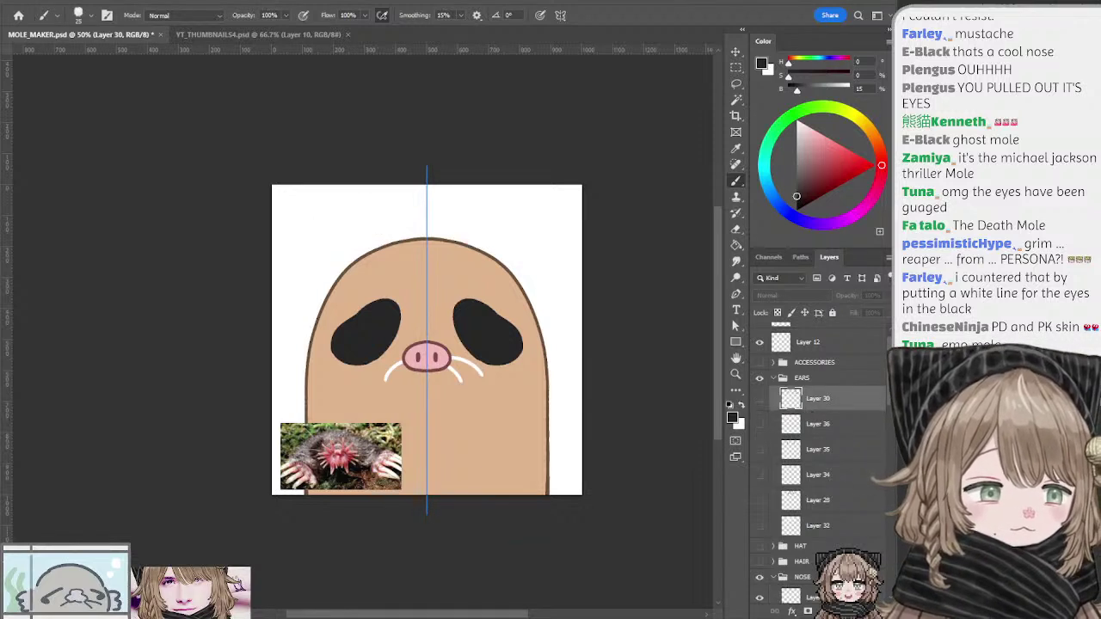
{"action": "left_click", "coordinate": [856, 610]}
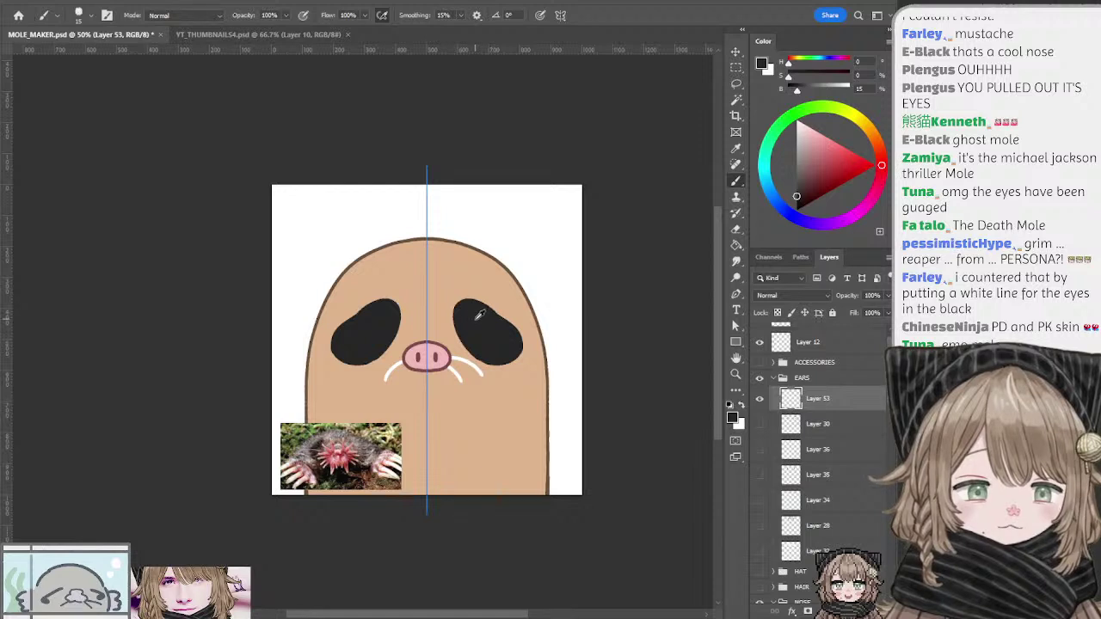
Step: Sample the eye patch colour and outline large mirrored round ears beside the head on Layer 53 with a 9 px brush
{"action": "left_click", "coordinate": [474, 314], "text": "alt"}
{"action": "key", "text": "["}
{"action": "mouse_move", "coordinate": [466, 245]}
{"action": "left_mouse_down"}
{"action": "mouse_move", "coordinate": [528, 249]}
{"action": "mouse_move", "coordinate": [537, 297]}
{"action": "mouse_move", "coordinate": [481, 233]}
{"action": "mouse_move", "coordinate": [530, 306]}
{"action": "left_mouse_up"}
{"action": "key", "text": "ctrl+z"}
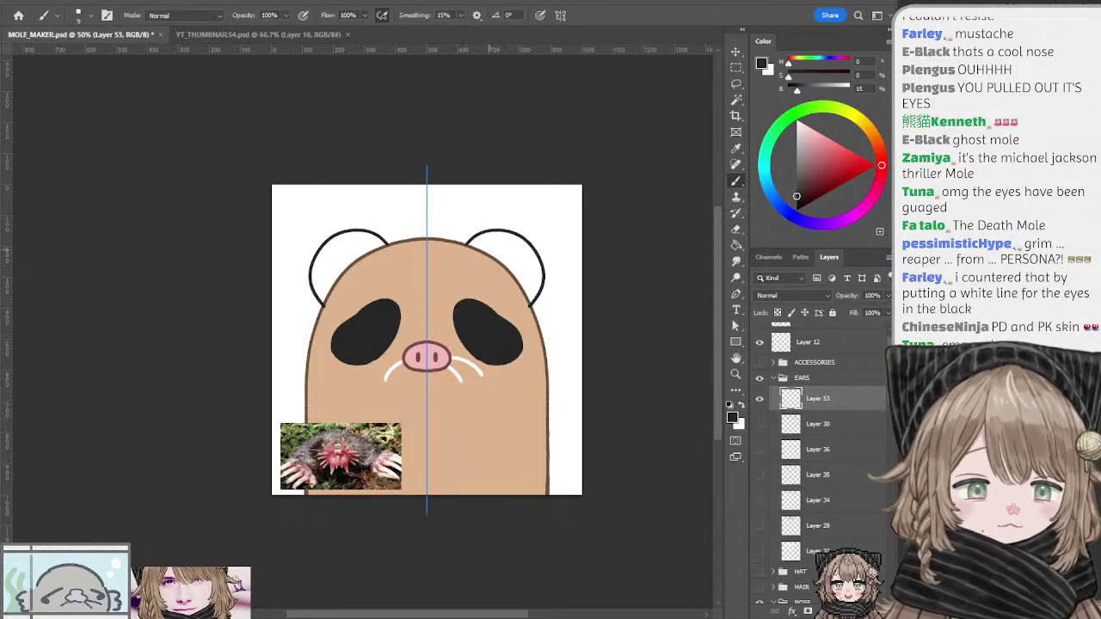
{"action": "key", "text": "ctrl+plus"}
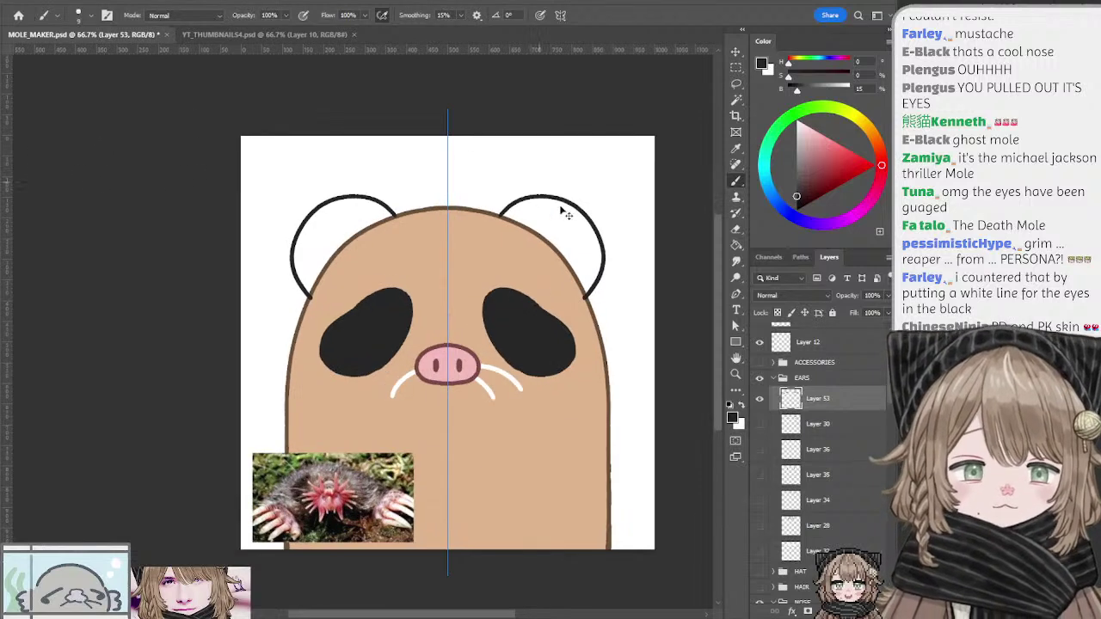
Step: Undo the ear outlines and redraw them as rounded panda ears sitting lower and farther out on the head
{"action": "key", "text": "ctrl+z"}
{"action": "mouse_move", "coordinate": [532, 222]}
{"action": "left_mouse_down"}
{"action": "mouse_move", "coordinate": [568, 222]}
{"action": "mouse_move", "coordinate": [582, 316]}
{"action": "left_mouse_up"}
{"action": "key", "text": "ctrl+z"}
{"action": "mouse_move", "coordinate": [516, 221]}
{"action": "left_mouse_down"}
{"action": "mouse_move", "coordinate": [538, 209]}
{"action": "mouse_move", "coordinate": [593, 316]}
{"action": "left_mouse_up"}
{"action": "key", "text": "ctrl+z"}
{"action": "mouse_move", "coordinate": [516, 220]}
{"action": "left_mouse_down"}
{"action": "mouse_move", "coordinate": [538, 204]}
{"action": "mouse_move", "coordinate": [598, 308]}
{"action": "left_mouse_up"}
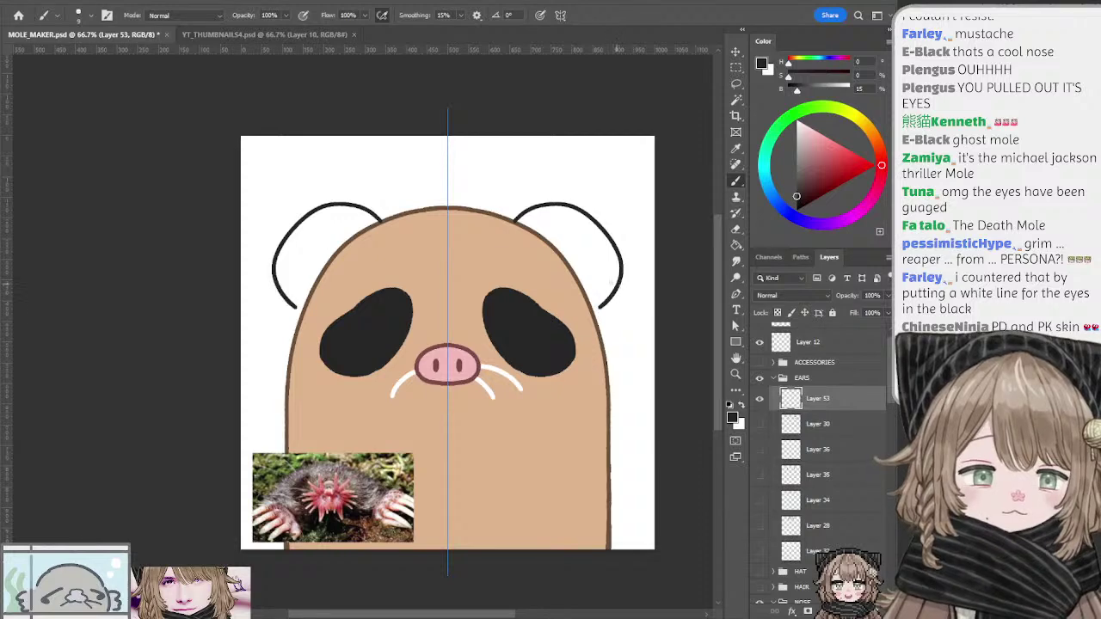
{"action": "key", "text": "ctrl+z"}
{"action": "left_click_drag", "start_coordinate": [518, 221], "coordinate": [602, 311]}
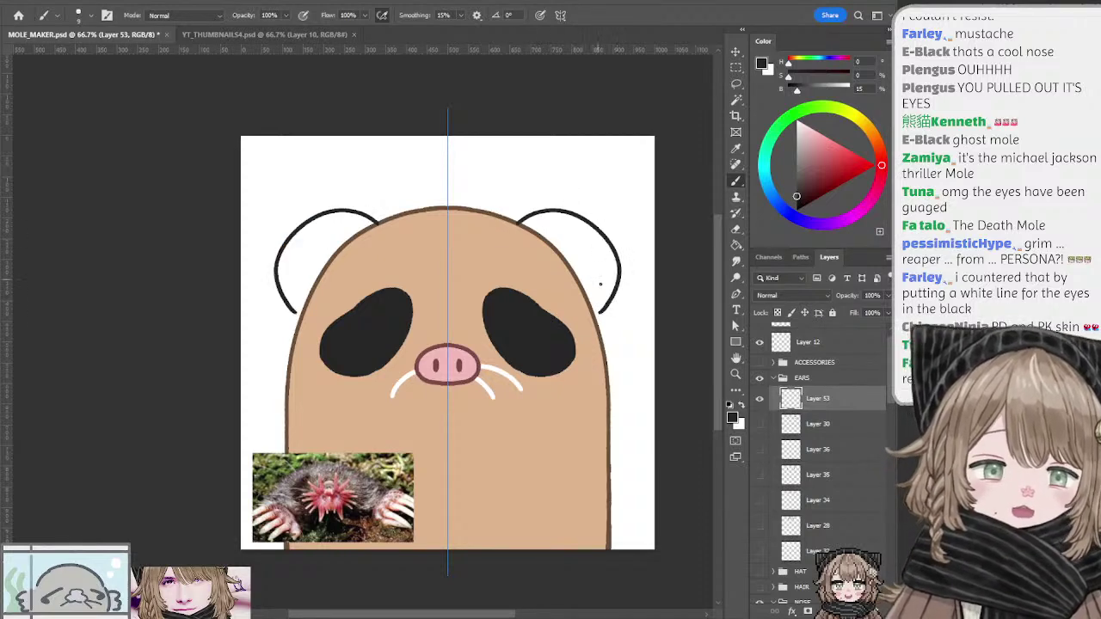
Step: Undo the current ear outlines and try larger, rounder mirrored curves whose ends reach onto the head
{"action": "key", "text": "ctrl+z"}
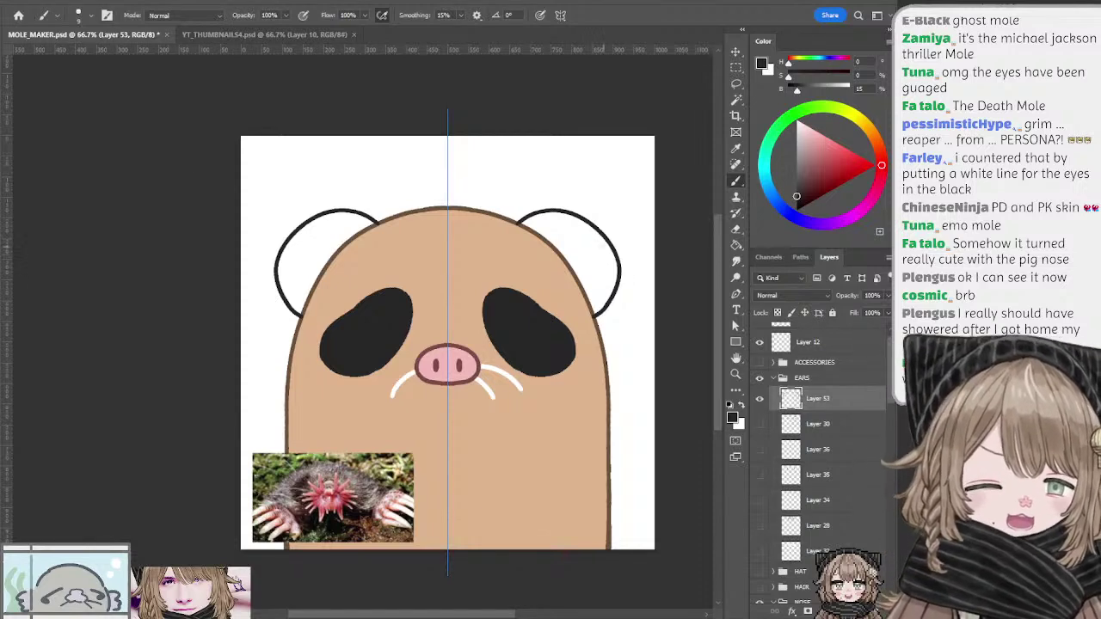
{"action": "key", "text": "ctrl+z"}
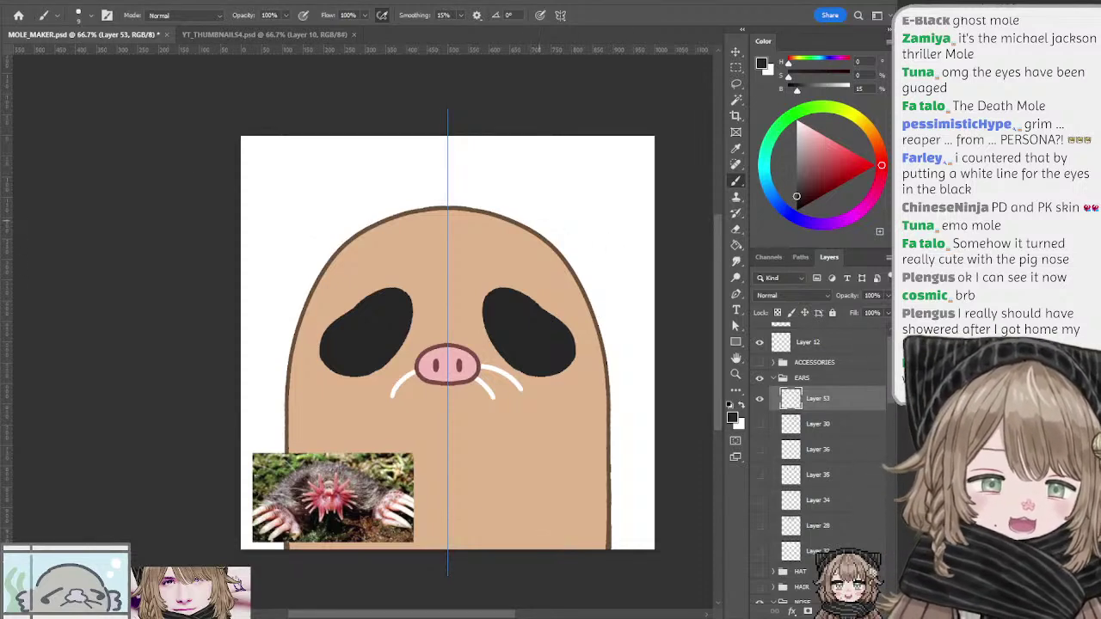
{"action": "mouse_move", "coordinate": [515, 216]}
{"action": "left_mouse_down"}
{"action": "mouse_move", "coordinate": [612, 235]}
{"action": "mouse_move", "coordinate": [600, 308]}
{"action": "left_mouse_up"}
{"action": "key", "text": "ctrl+z"}
{"action": "mouse_move", "coordinate": [509, 218]}
{"action": "left_mouse_down"}
{"action": "mouse_move", "coordinate": [620, 297]}
{"action": "mouse_move", "coordinate": [590, 333]}
{"action": "mouse_move", "coordinate": [562, 205]}
{"action": "mouse_move", "coordinate": [576, 332]}
{"action": "left_mouse_up"}
{"action": "key", "text": "ctrl+z"}
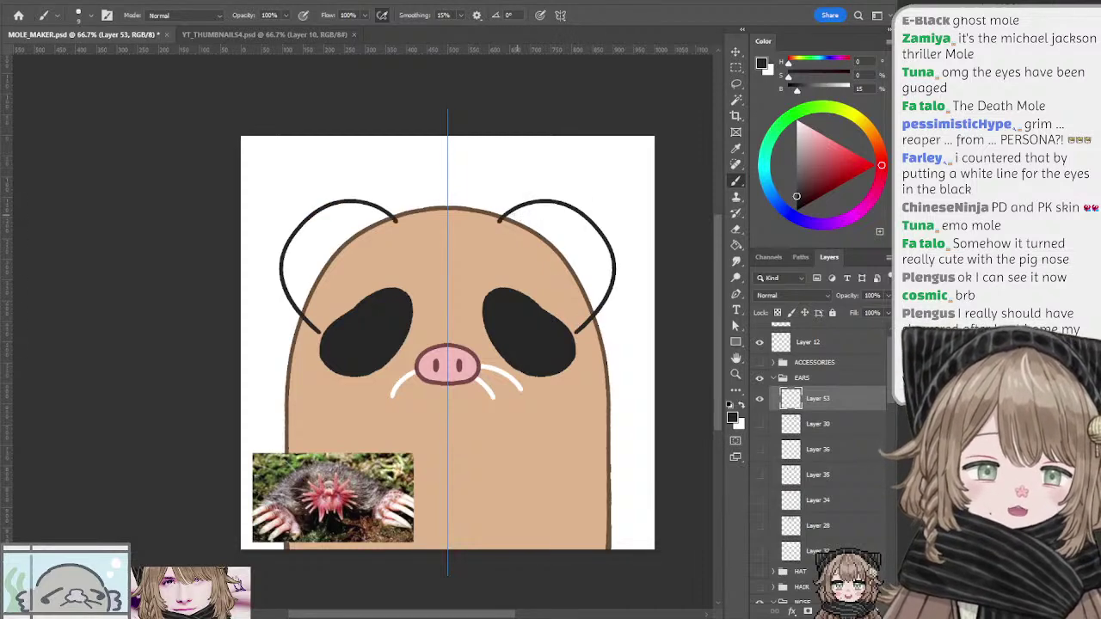
{"action": "key", "text": "ctrl+z"}
Step: Draw large round mirrored ear outlines beside the head on Layer 53 and erase the line ends overlapping the face
{"action": "mouse_move", "coordinate": [503, 220]}
{"action": "left_mouse_down"}
{"action": "mouse_move", "coordinate": [601, 311]}
{"action": "mouse_move", "coordinate": [588, 322]}
{"action": "mouse_move", "coordinate": [552, 201]}
{"action": "mouse_move", "coordinate": [586, 316]}
{"action": "left_mouse_up"}
{"action": "key", "text": "ctrl+z"}
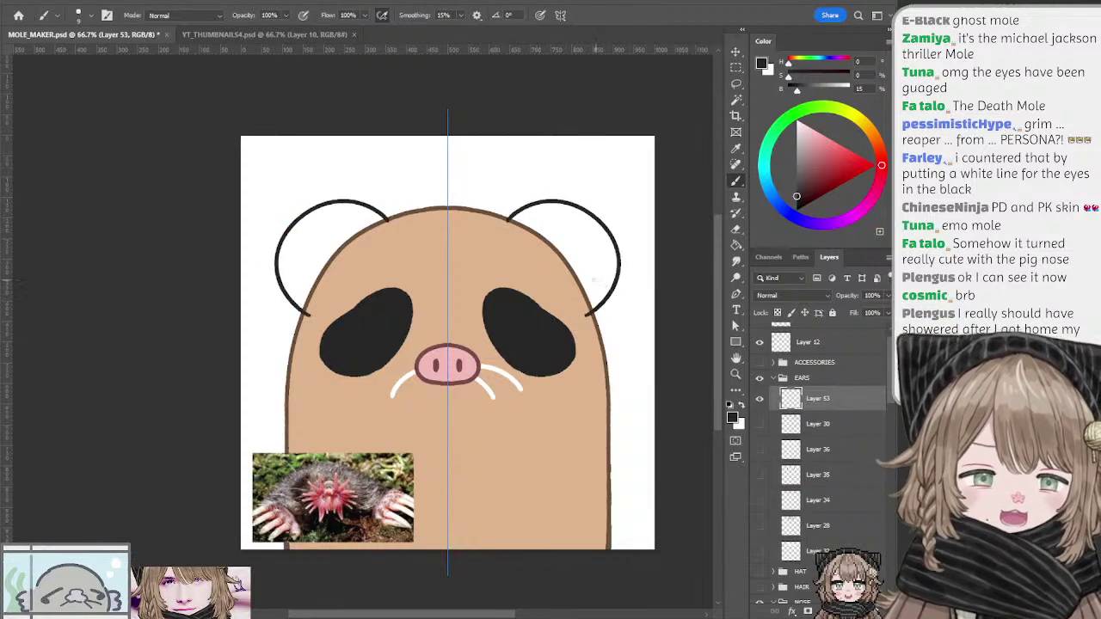
{"action": "key", "text": "e"}
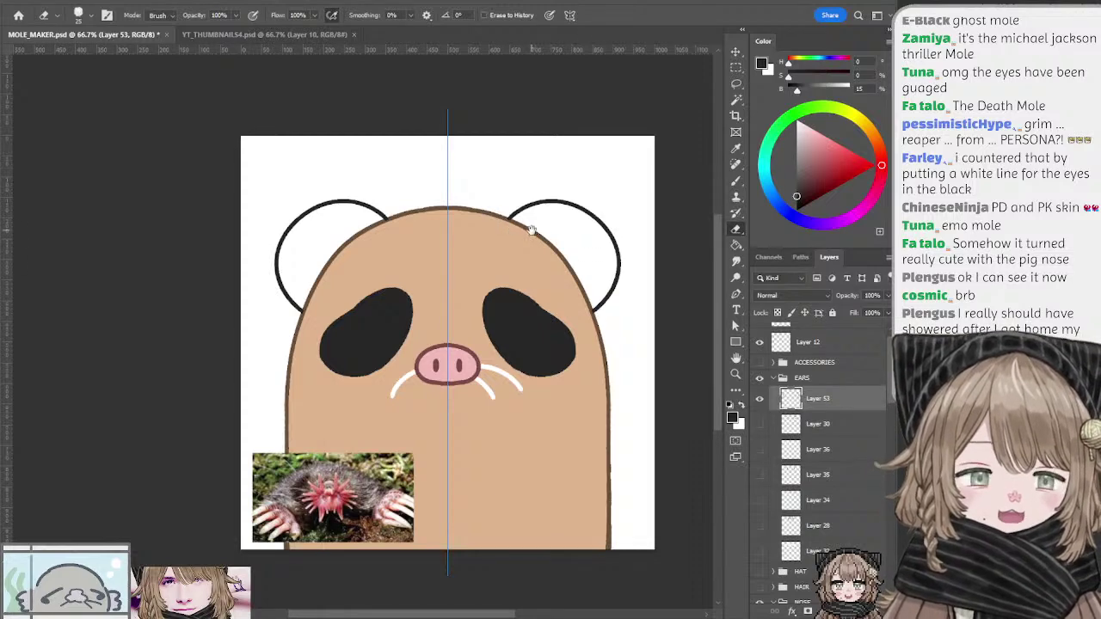
{"action": "left_click_drag", "start_coordinate": [532, 230], "coordinate": [521, 237]}
Step: Select the insides of both ear outlines and fill them with dark grey at 25% brightness on a new layer below Layer 53
{"action": "left_click", "coordinate": [736, 99]}
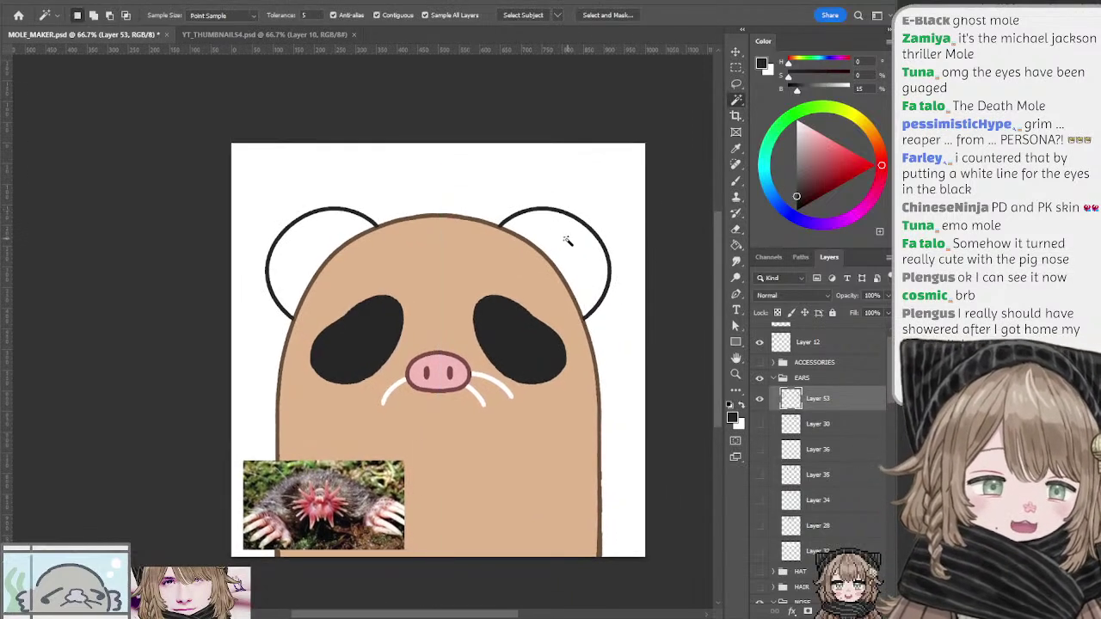
{"action": "left_click", "coordinate": [593, 222]}
{"action": "left_click", "coordinate": [340, 236], "text": "shift"}
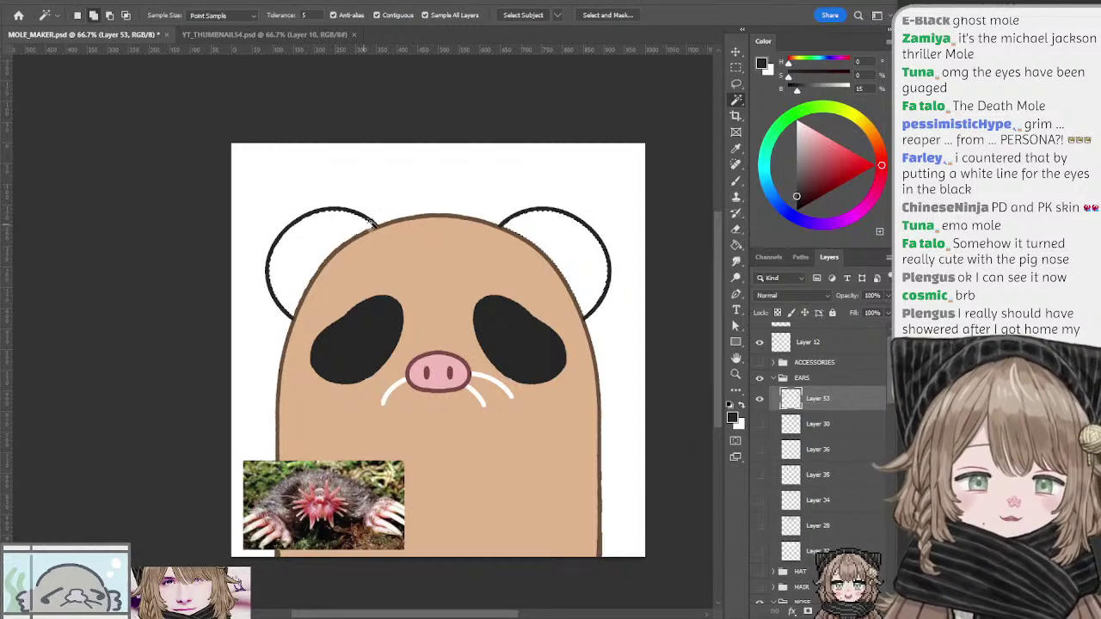
{"action": "left_click", "coordinate": [801, 427]}
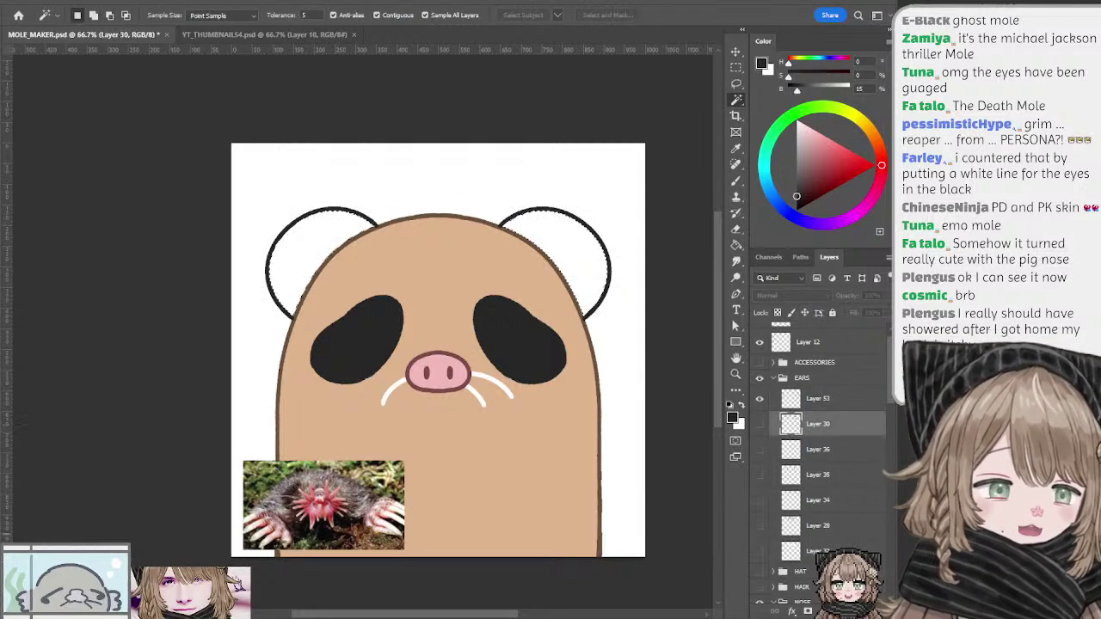
{"action": "left_click", "coordinate": [854, 611]}
{"action": "key", "text": "b"}
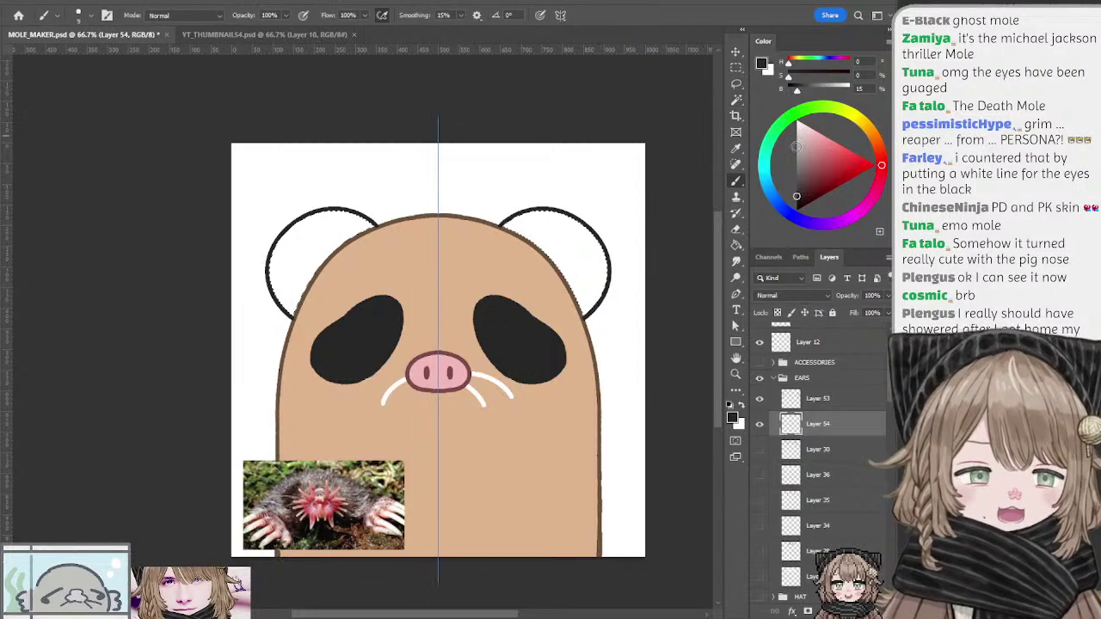
{"action": "left_click", "coordinate": [792, 188]}
{"action": "key", "text": "alt+BackSpace"}
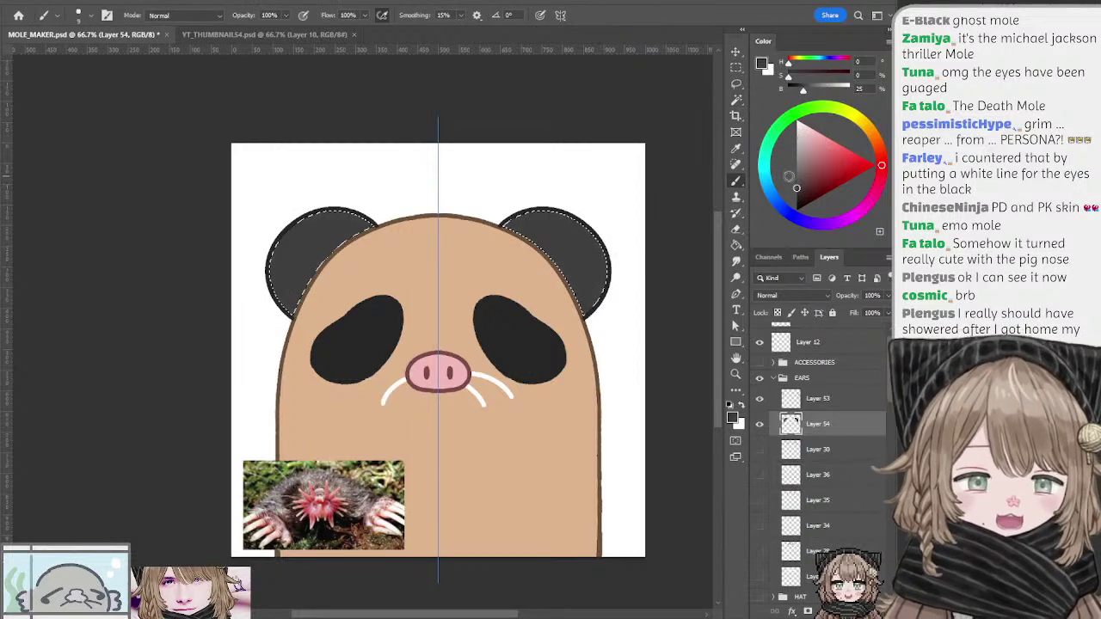
{"action": "key", "text": "l"}
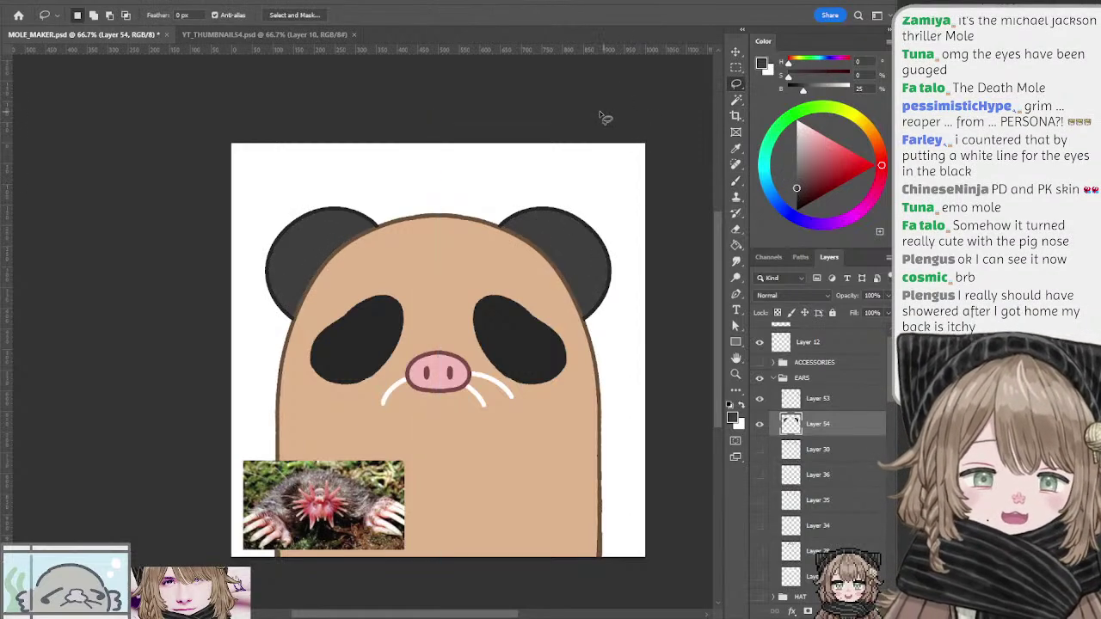
Step: Try filling the eye patches on Layer 52 with the ears' lighter dark grey
{"action": "mouse_move", "coordinate": [588, 122]}
{"action": "left_mouse_down"}
{"action": "mouse_move", "coordinate": [582, 106]}
{"action": "mouse_move", "coordinate": [584, 115]}
{"action": "left_mouse_up"}
{"action": "left_click", "coordinate": [526, 325], "text": "ctrl"}
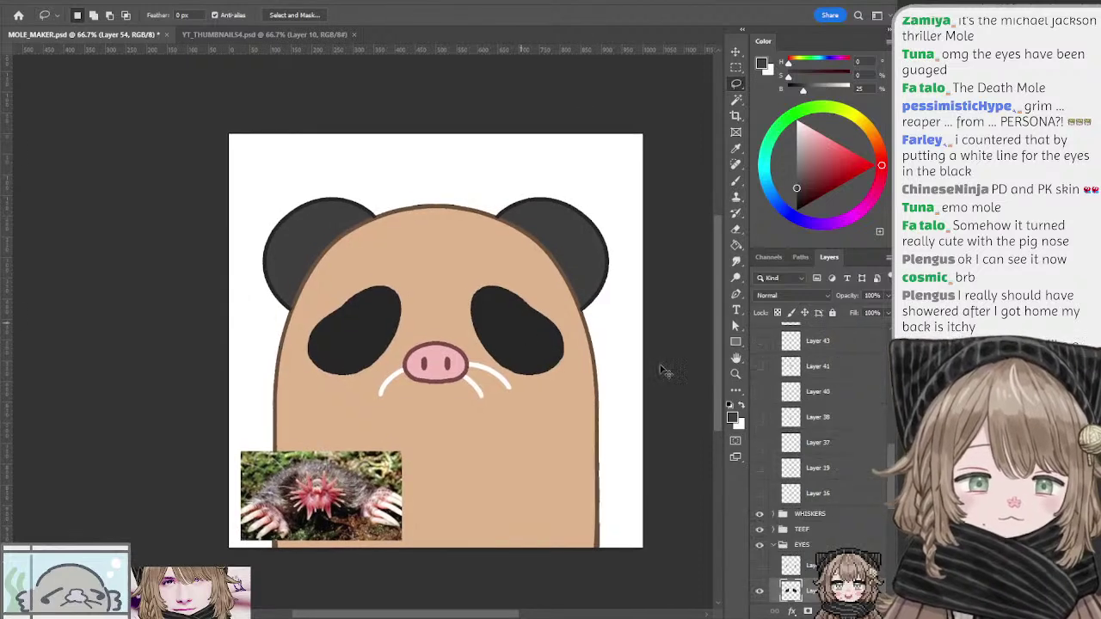
{"action": "left_click", "coordinate": [790, 591], "text": "ctrl"}
{"action": "key", "text": "b"}
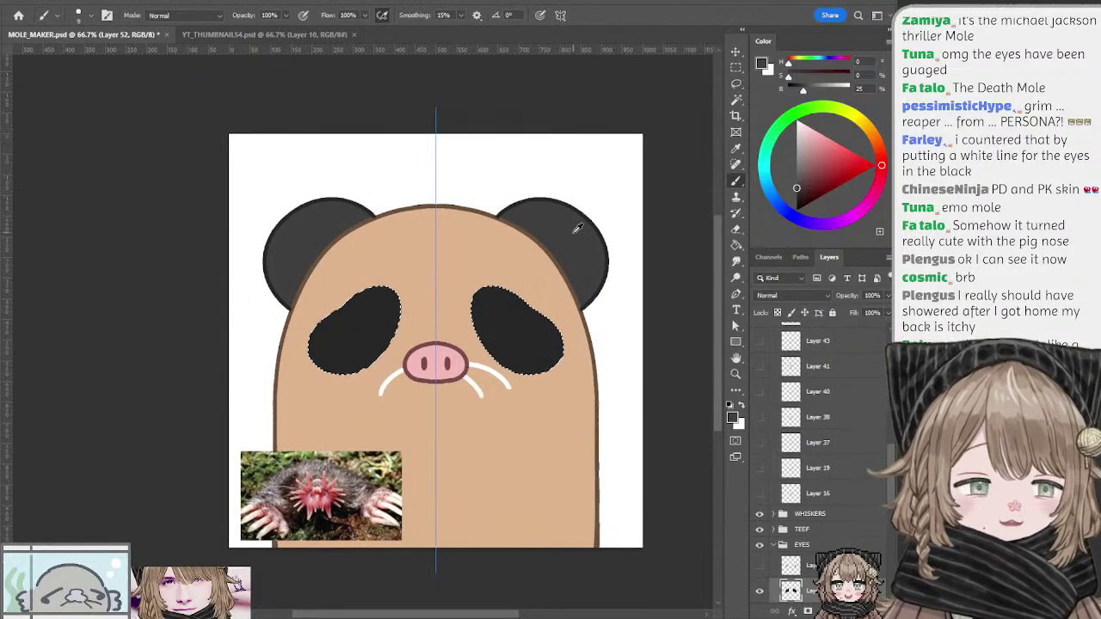
{"action": "key", "text": "ctrl+d"}
{"action": "key", "text": "l"}
{"action": "key", "text": "ctrl+z"}
{"action": "key", "text": "ctrl+z"}
{"action": "key", "text": "ctrl+z"}
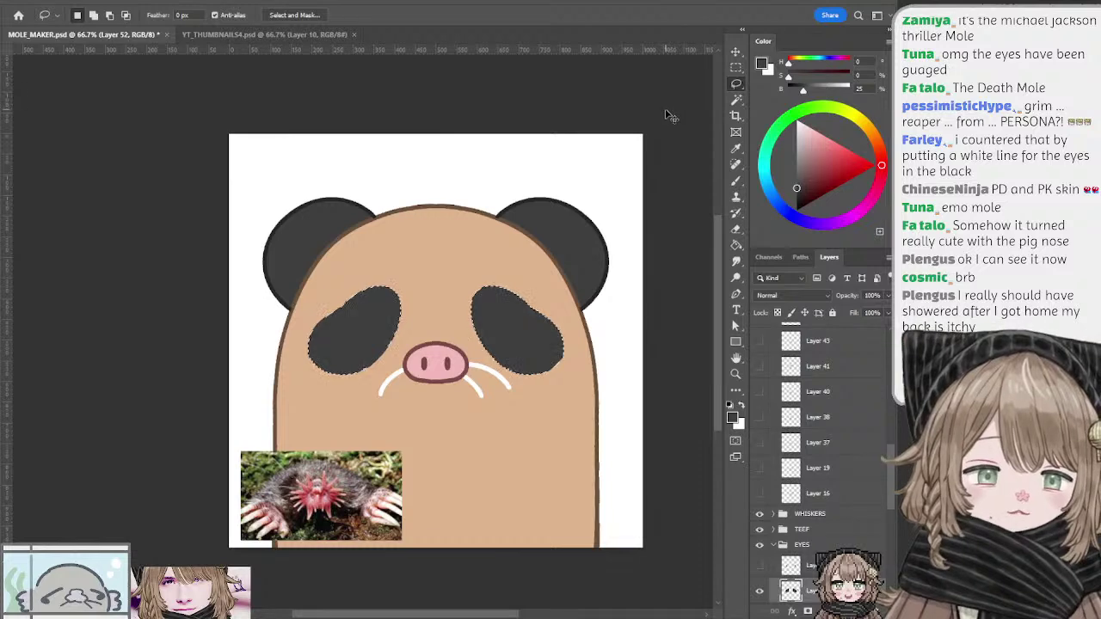
{"action": "left_click_drag", "start_coordinate": [567, 155], "coordinate": [572, 135]}
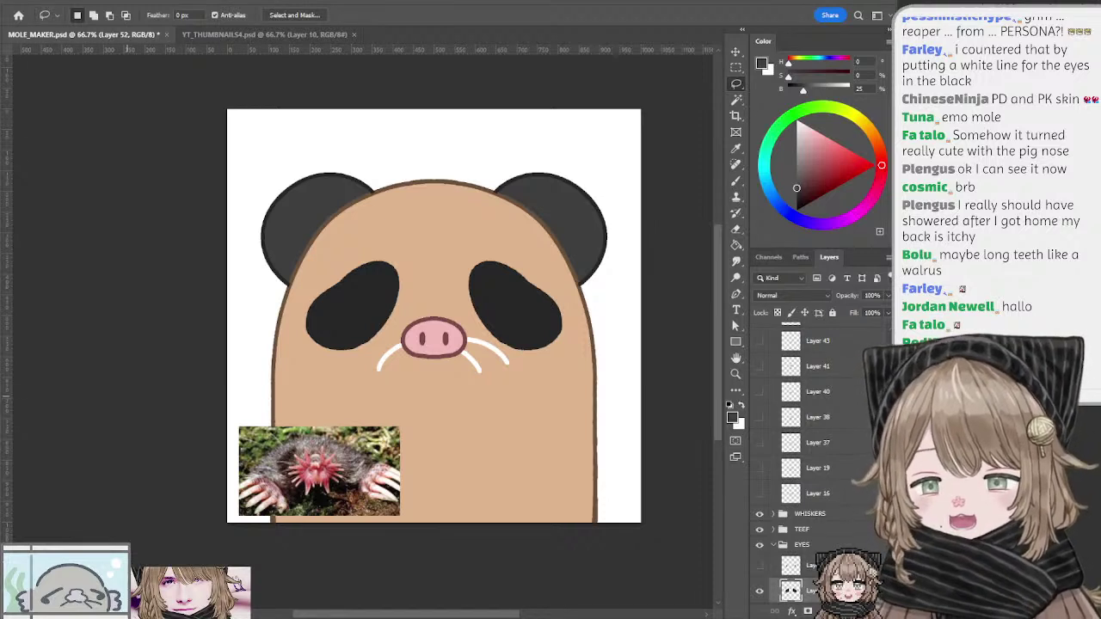
Step: Sample the eye patch colour and paint over the dents on the patches' upper outer edges on Layer 52
{"action": "left_click", "coordinate": [659, 193], "text": "ctrl"}
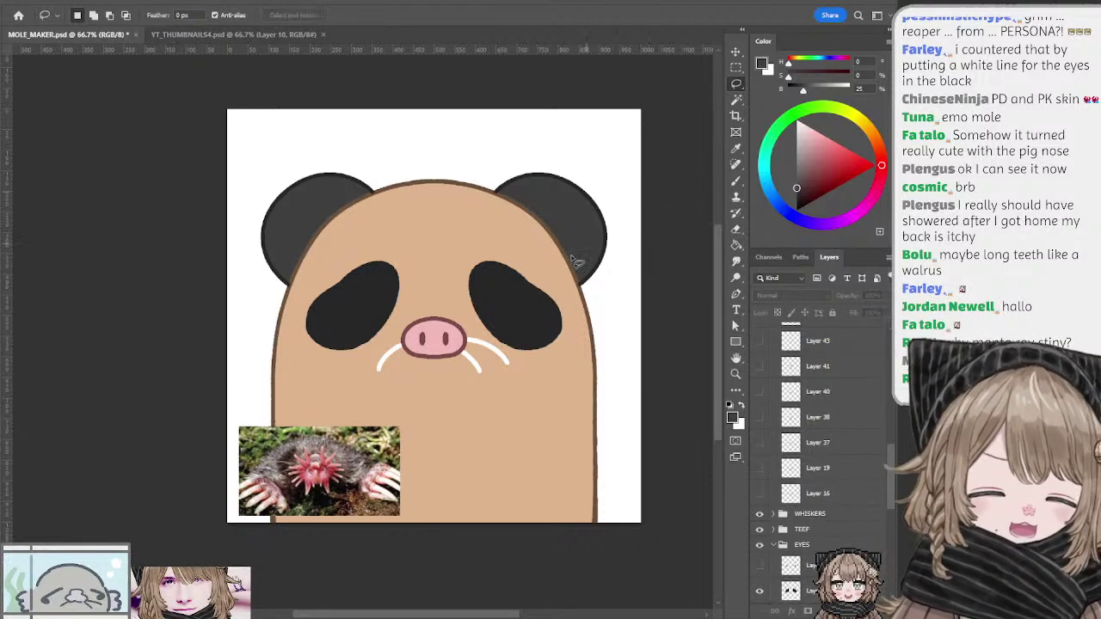
{"action": "left_click", "coordinate": [510, 305], "text": "ctrl"}
{"action": "key", "text": "b"}
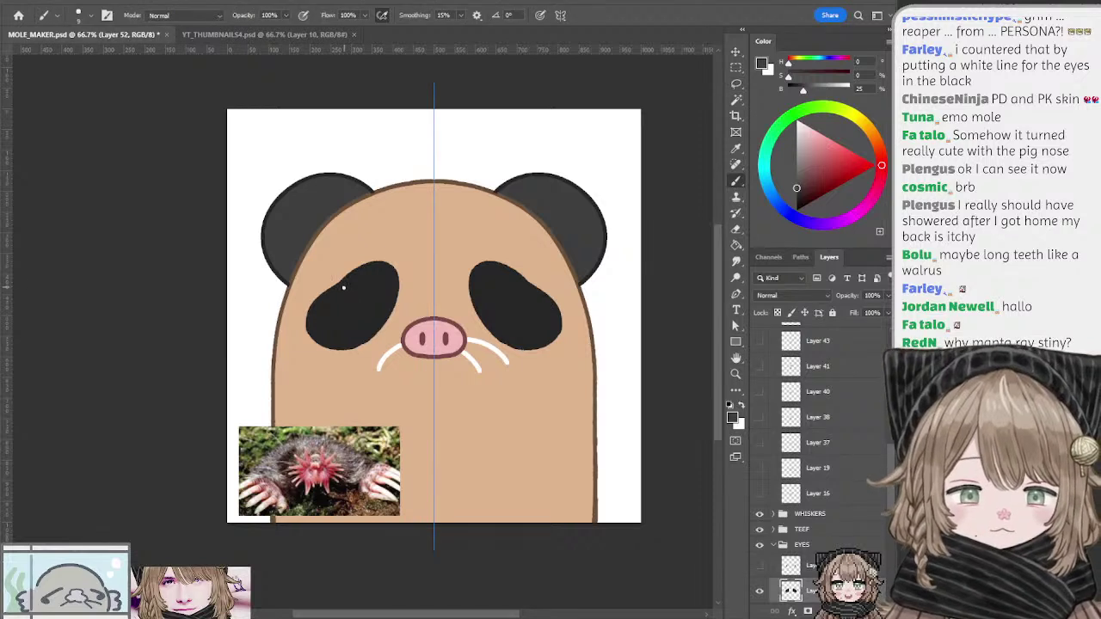
{"action": "left_click", "coordinate": [342, 282], "text": "alt"}
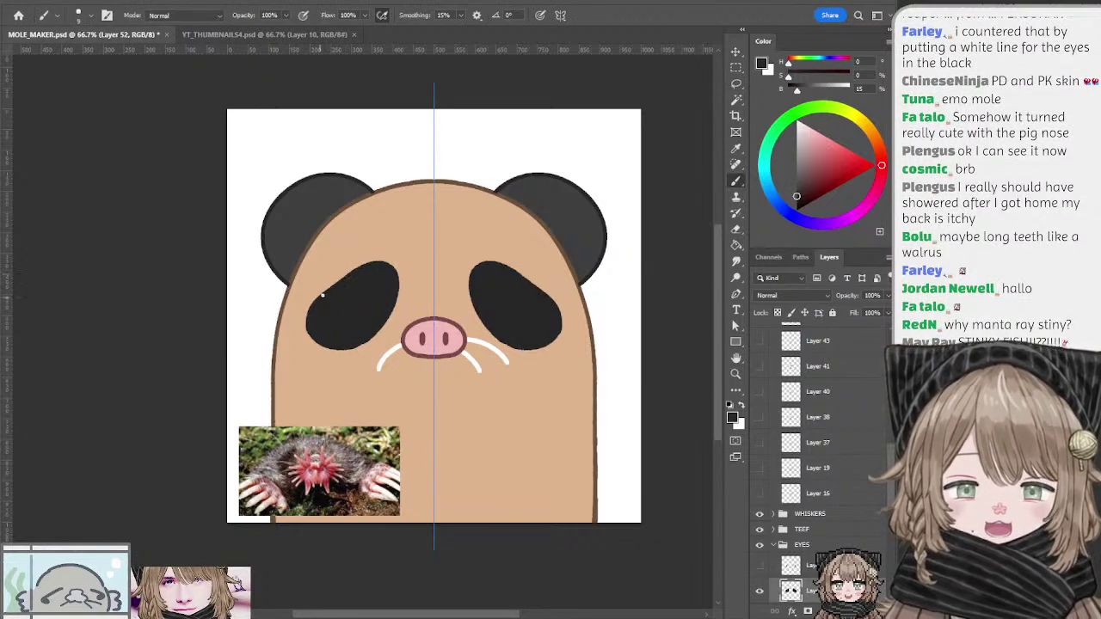
{"action": "left_click_drag", "start_coordinate": [602, 267], "coordinate": [562, 270]}
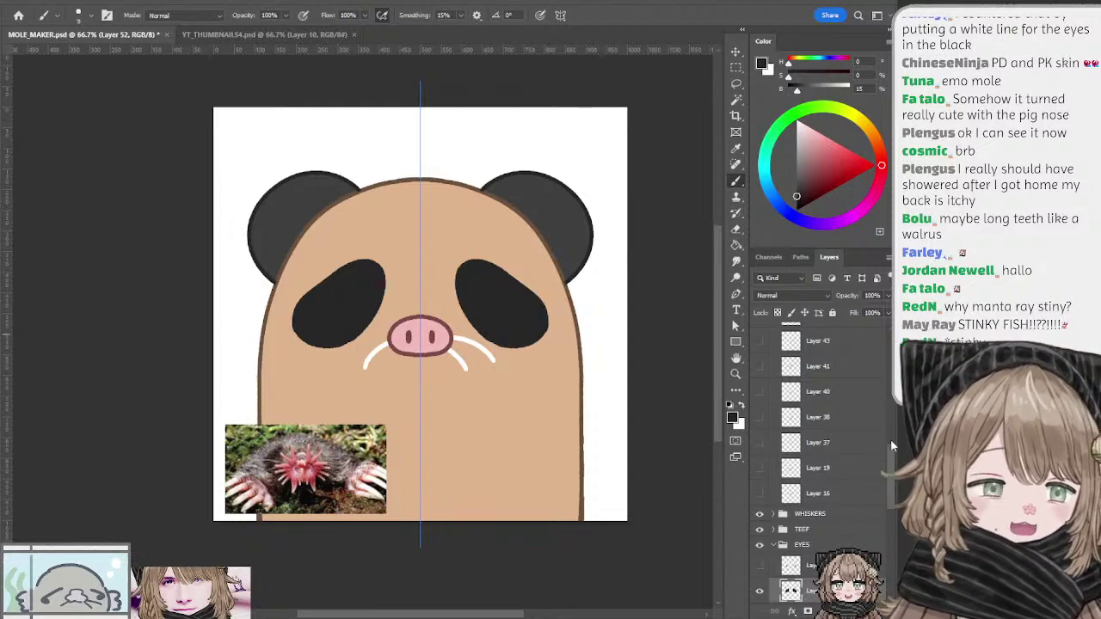
Step: Clean up the ear outline on Layer 53 where the ears' upper ends meet the head, using a 15 px eraser
{"action": "scroll", "coordinate": [888, 465], "scroll_direction": "down", "scroll_amount": 4}
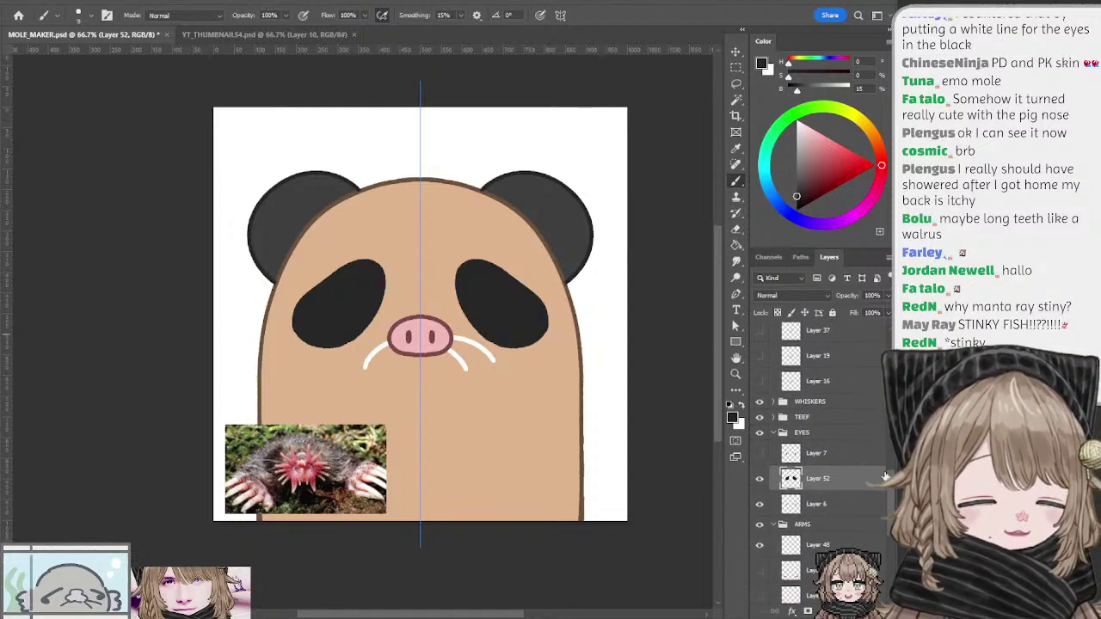
{"action": "scroll", "coordinate": [890, 486], "scroll_direction": "down", "scroll_amount": 2}
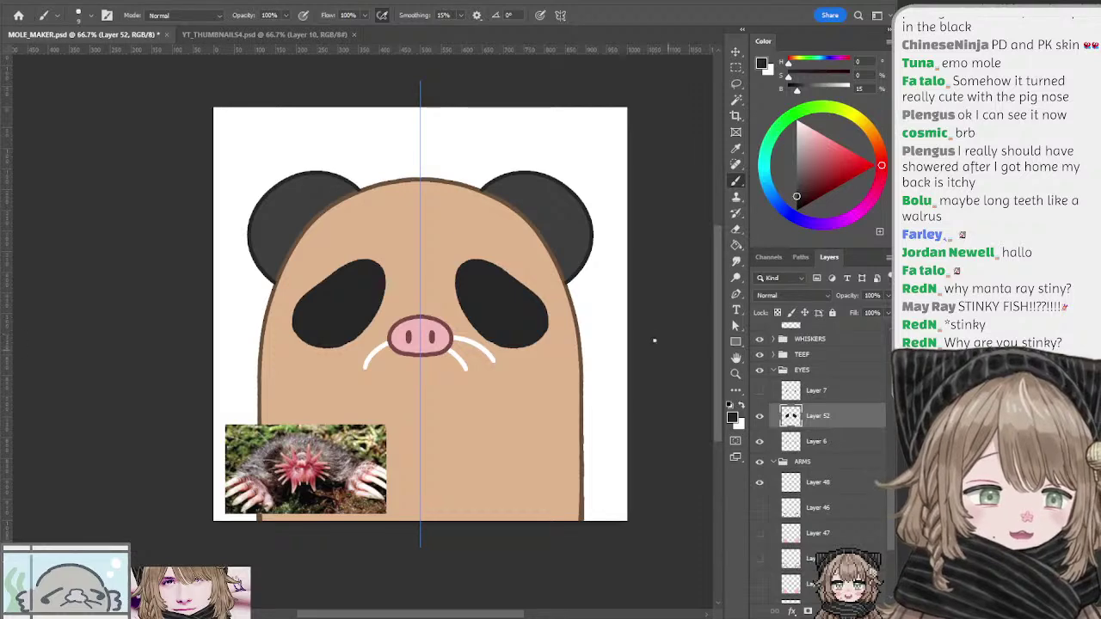
{"action": "left_click_drag", "start_coordinate": [650, 319], "coordinate": [647, 326]}
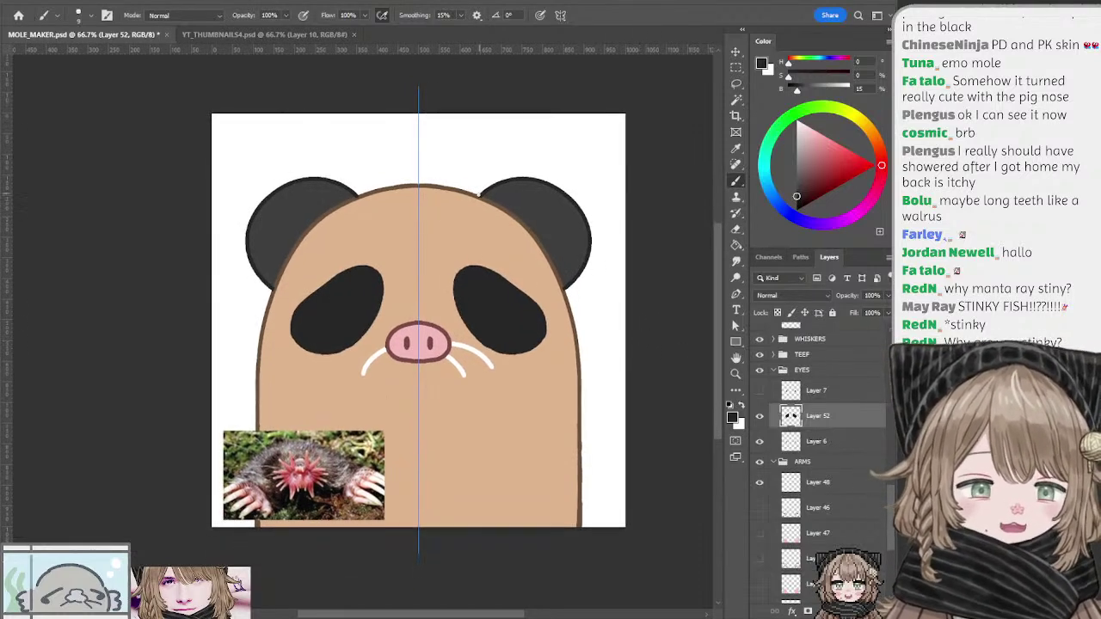
{"action": "key", "text": "e"}
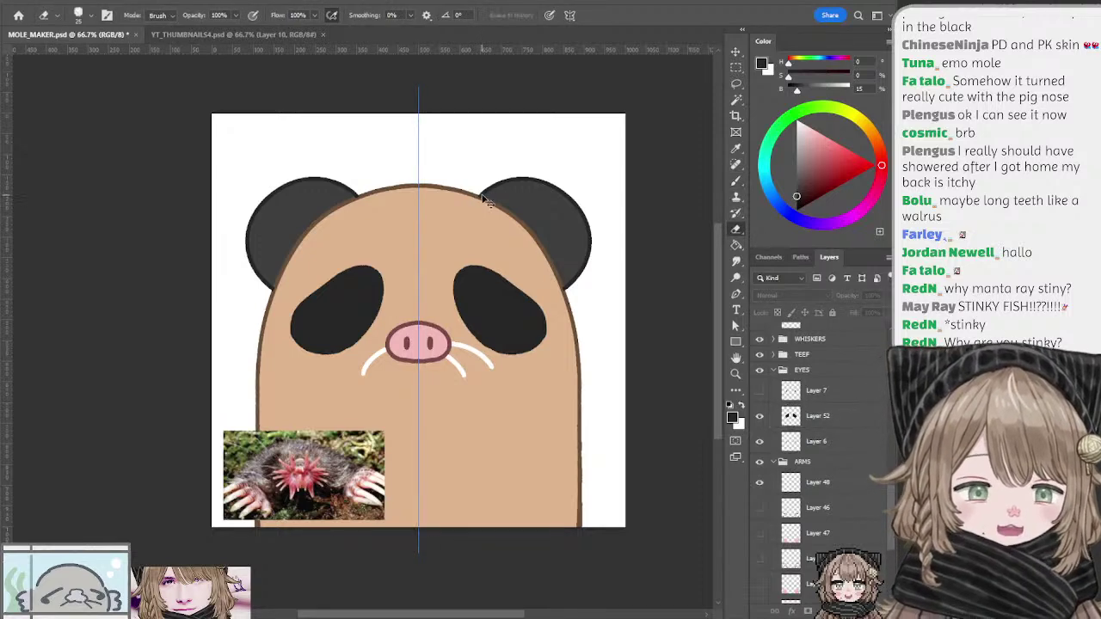
{"action": "left_click", "coordinate": [482, 196], "text": "ctrl"}
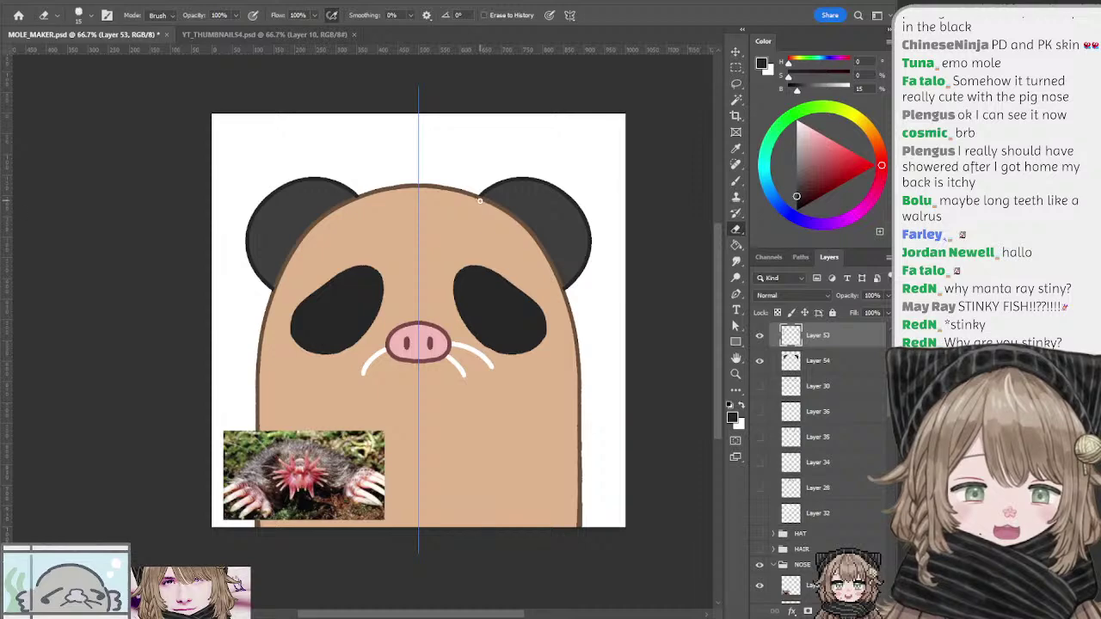
{"action": "key", "text": "l"}
{"action": "mouse_move", "coordinate": [646, 181]}
{"action": "left_mouse_down"}
{"action": "mouse_move", "coordinate": [644, 170]}
{"action": "mouse_move", "coordinate": [659, 180]}
{"action": "mouse_move", "coordinate": [647, 176]}
{"action": "left_mouse_up"}
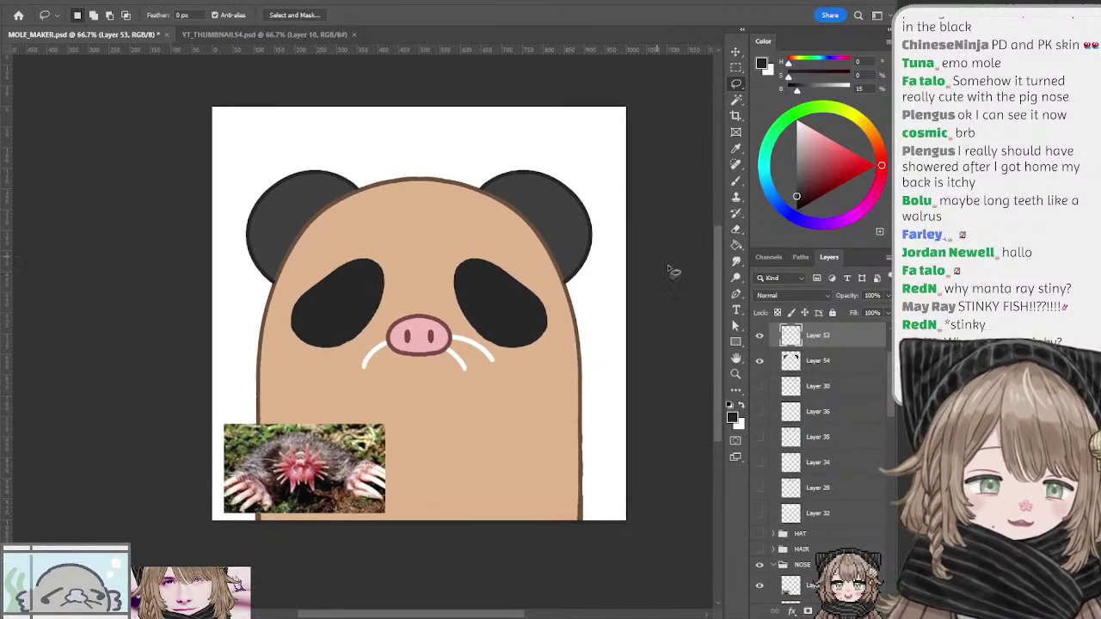
Step: Touch up the lower ends of the ear outlines beside the head on Layer 53 with a 10 px eraser
{"action": "scroll", "coordinate": [821, 465], "scroll_direction": "up", "scroll_amount": 2}
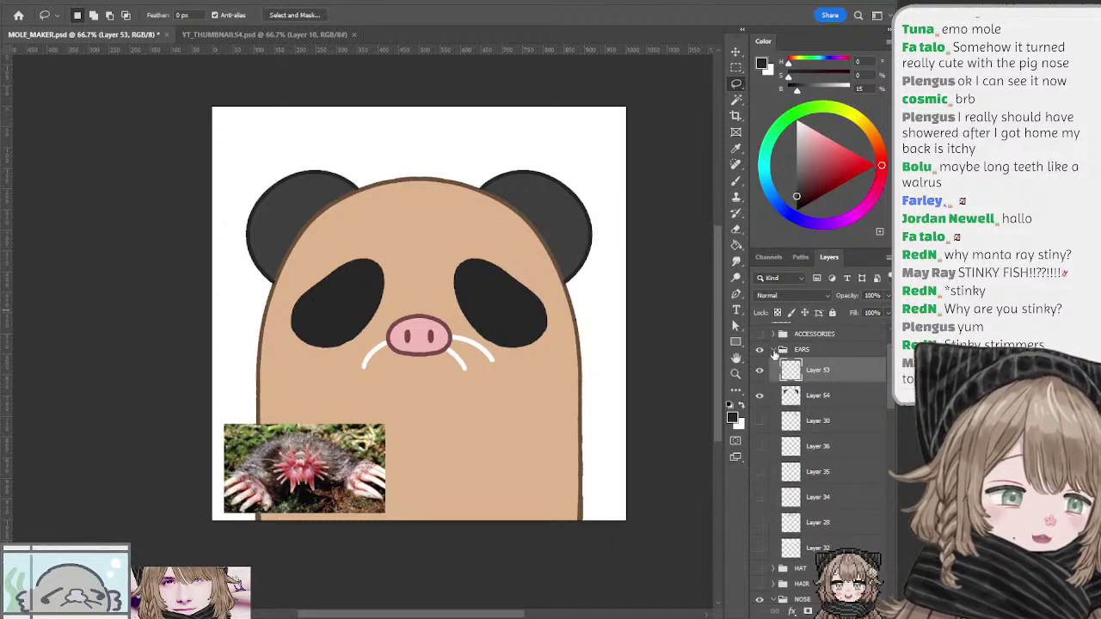
{"action": "left_click_drag", "start_coordinate": [659, 344], "coordinate": [671, 375]}
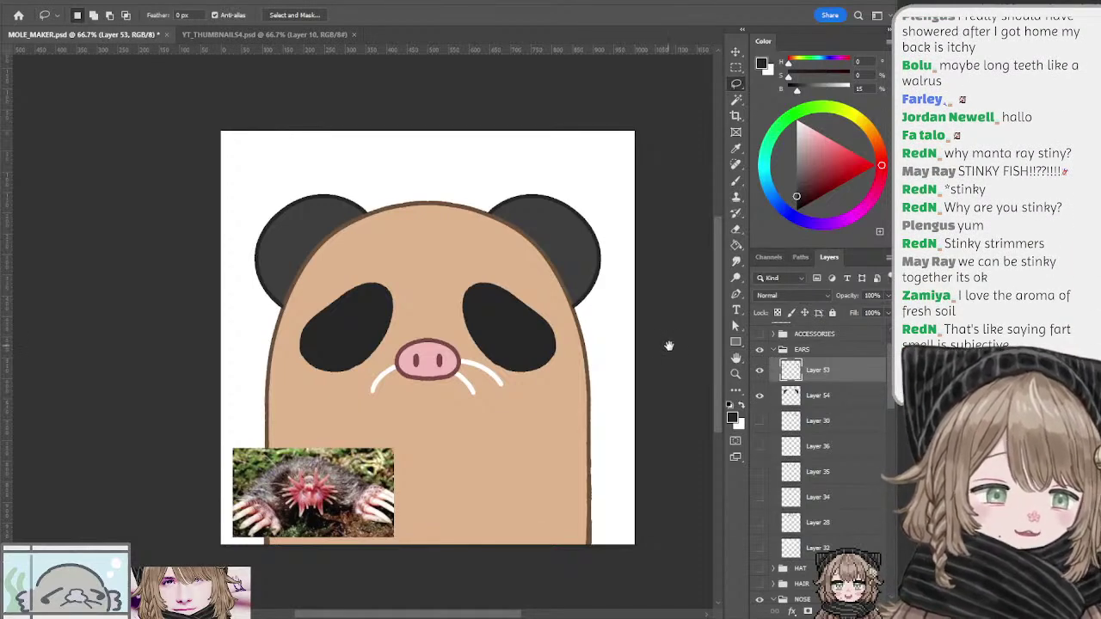
{"action": "scroll", "coordinate": [669, 345], "scroll_direction": "right", "scroll_amount": 1}
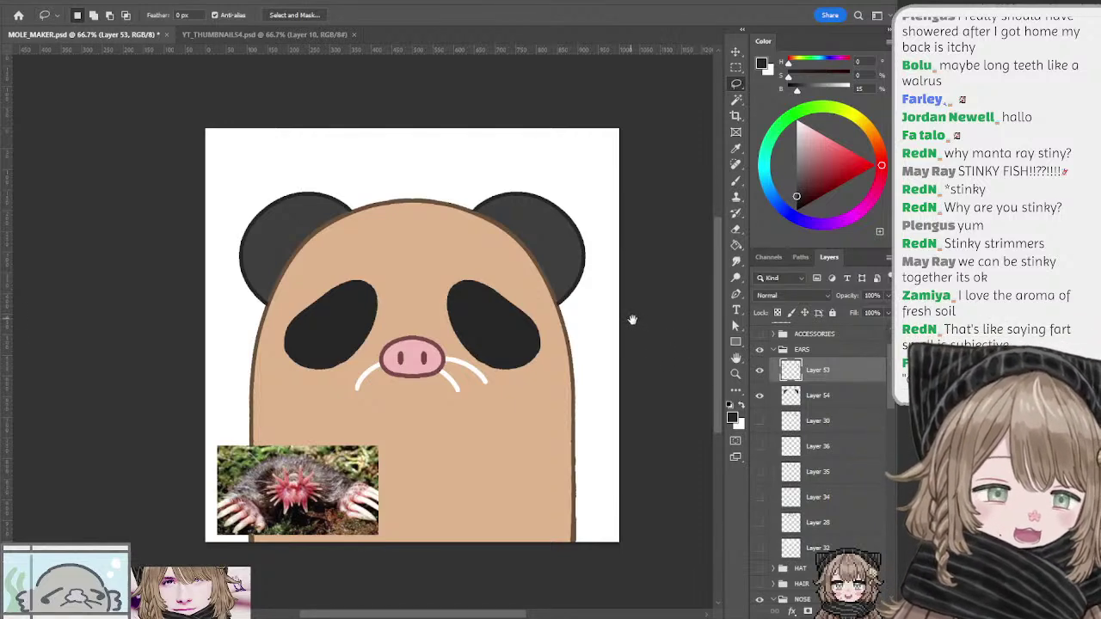
{"action": "scroll", "coordinate": [651, 327], "scroll_direction": "left", "scroll_amount": 1}
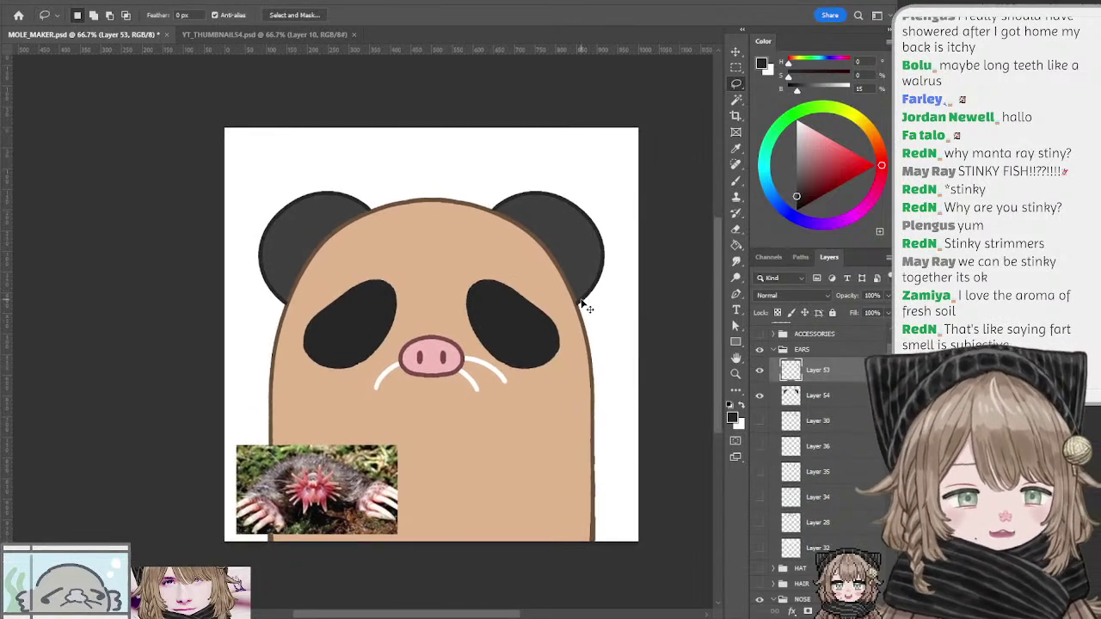
{"action": "key", "text": "e"}
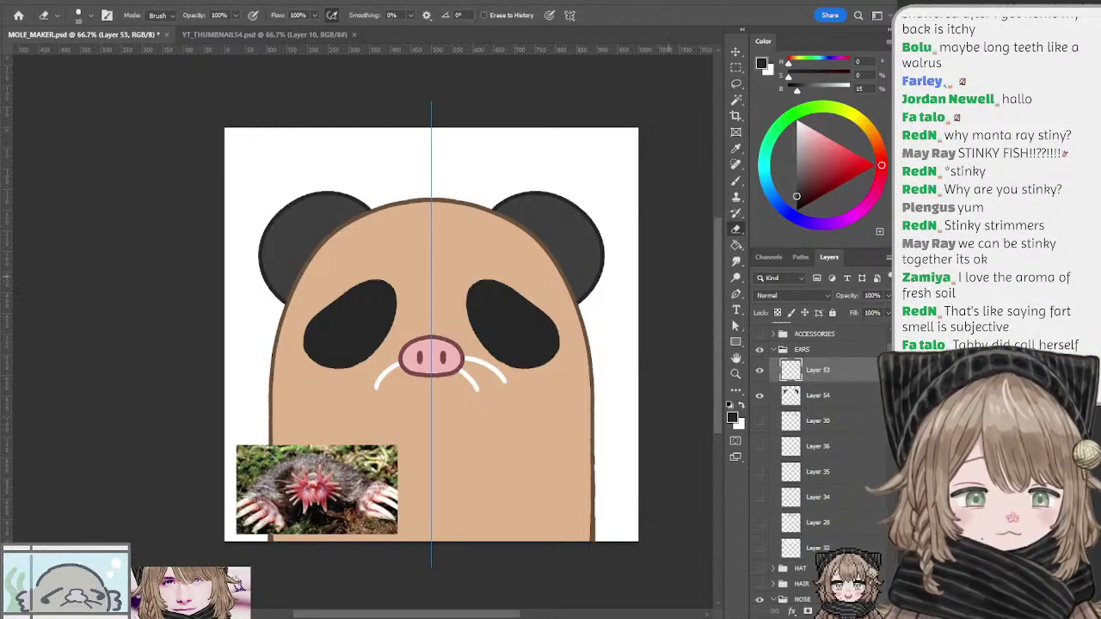
{"action": "key", "text": "l"}
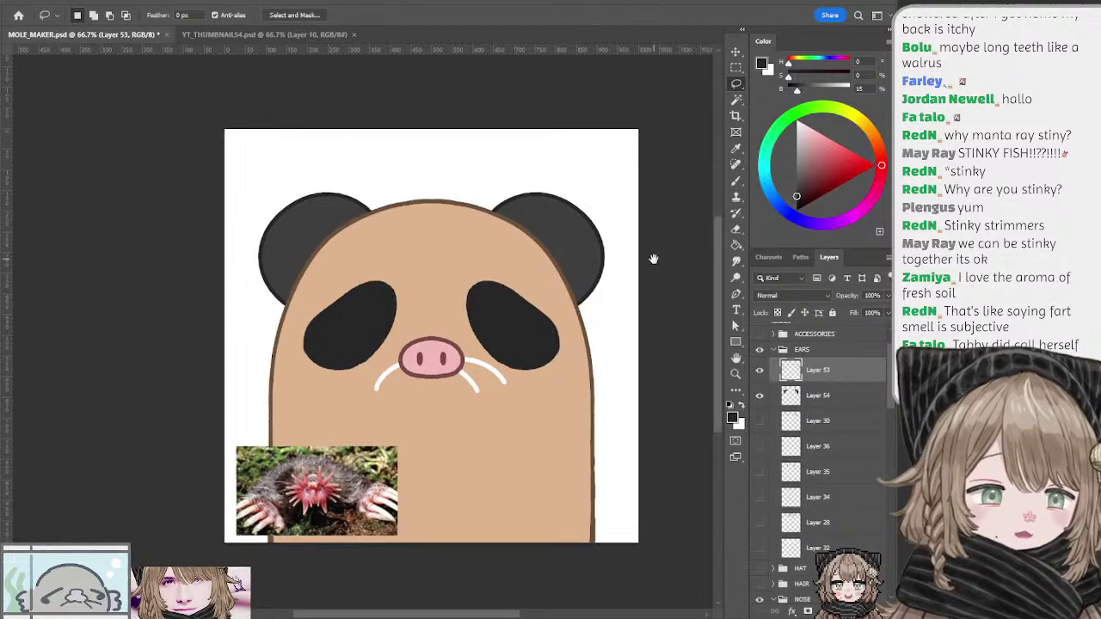
Step: Return to the Brush tool and collapse the EARS group
{"action": "left_click_drag", "start_coordinate": [654, 256], "coordinate": [653, 244]}
{"action": "key", "text": "b"}
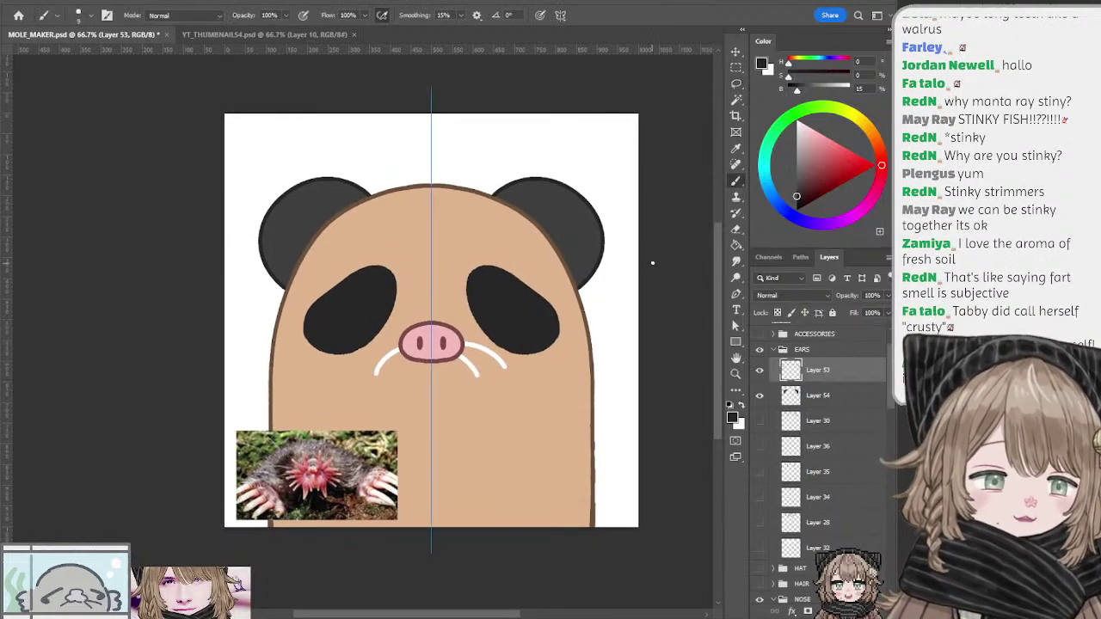
{"action": "left_click_drag", "start_coordinate": [649, 247], "coordinate": [643, 260]}
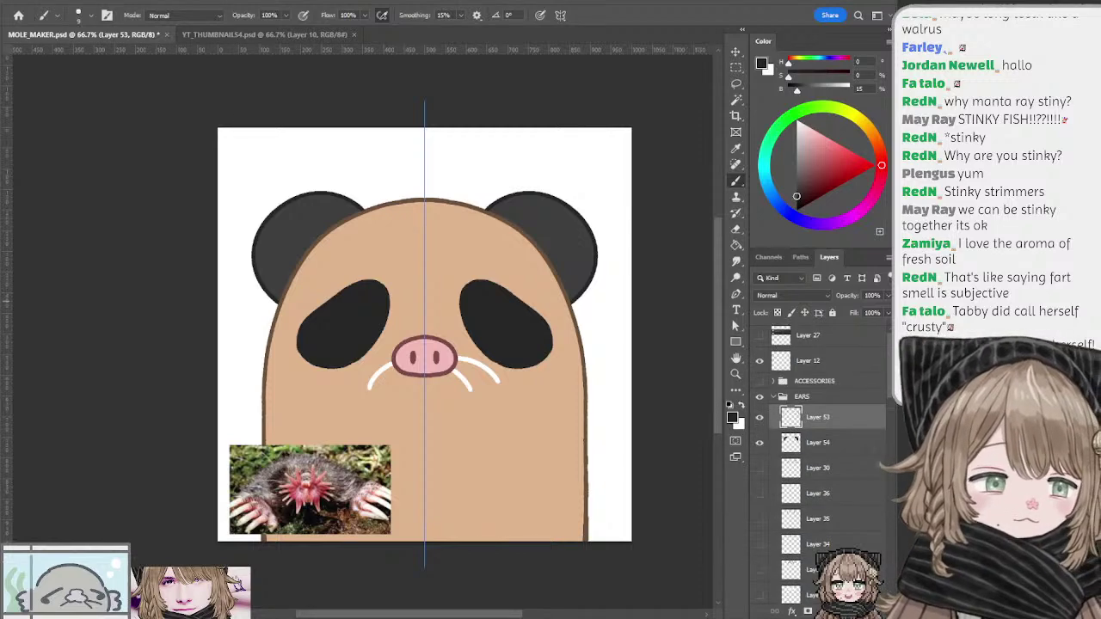
{"action": "scroll", "coordinate": [877, 371], "scroll_direction": "up", "scroll_amount": 2}
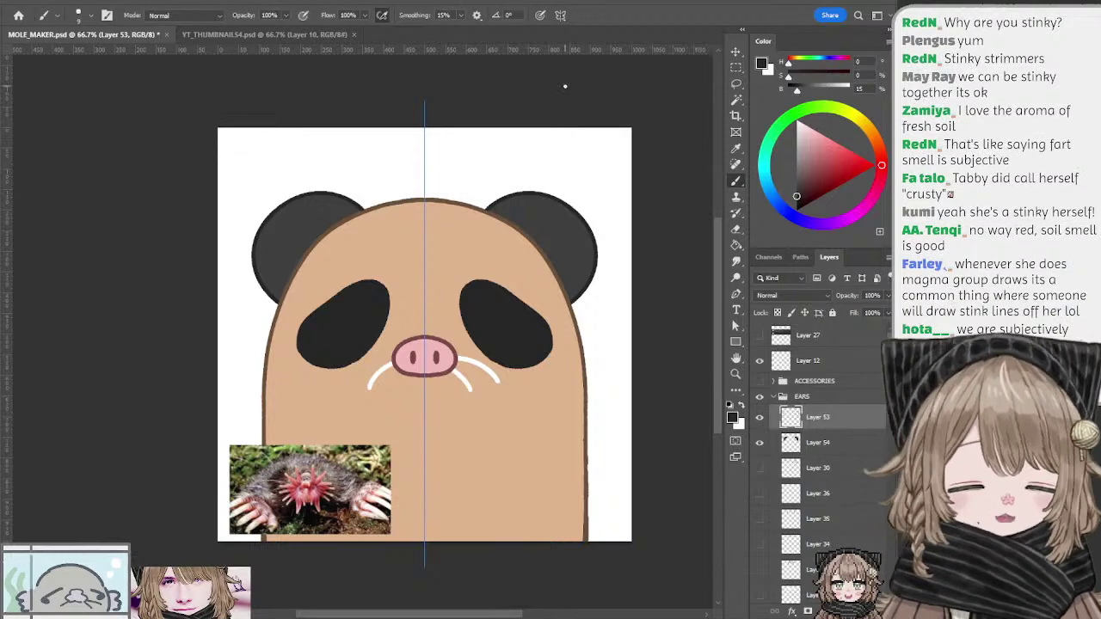
{"action": "left_click", "coordinate": [772, 398]}
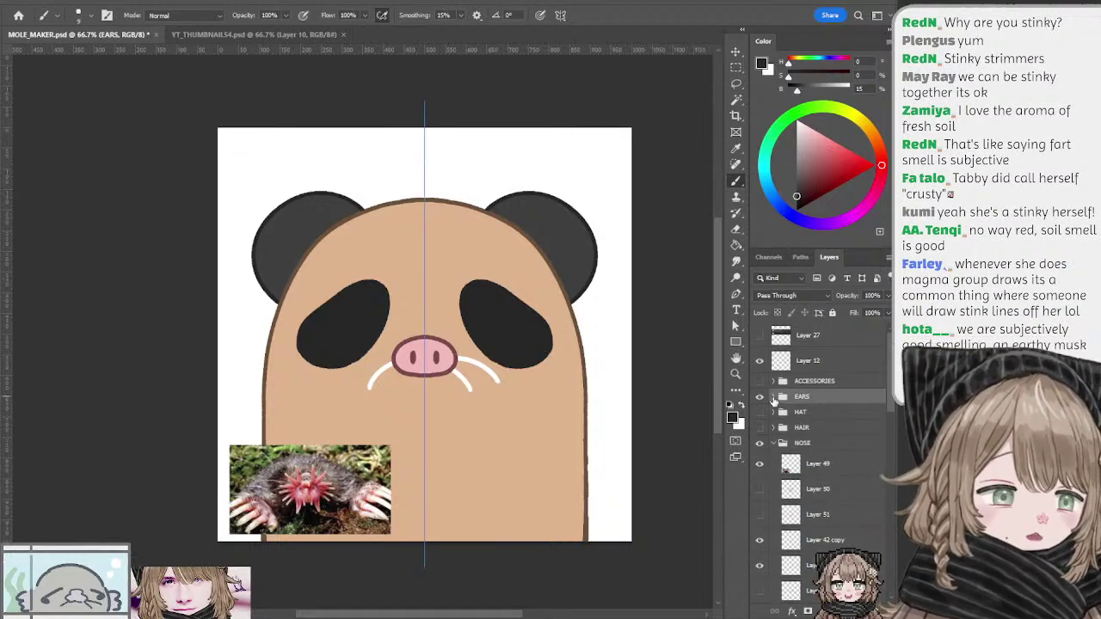
Step: Show and expand the ACCESSORIES group, keep the MOLE layer hidden and add a new layer above it
{"action": "left_click", "coordinate": [528, 351], "text": "ctrl"}
{"action": "left_click_drag", "start_coordinate": [543, 395], "coordinate": [540, 375]}
{"action": "left_click", "coordinate": [583, 334], "text": "ctrl"}
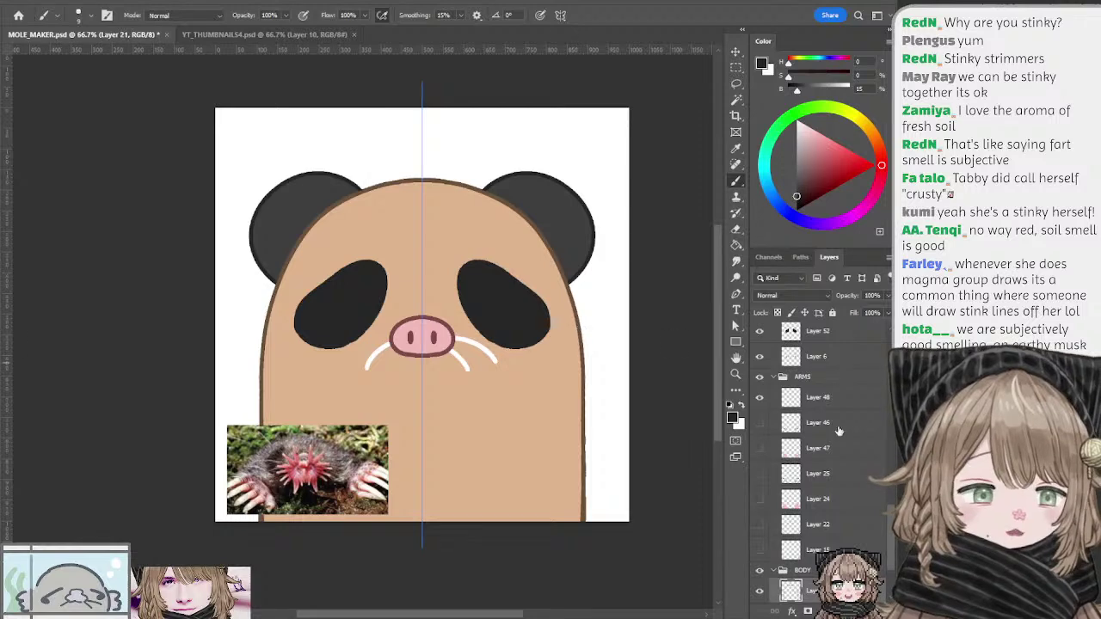
{"action": "left_click", "coordinate": [881, 540]}
{"action": "scroll", "coordinate": [879, 535], "scroll_direction": "down", "scroll_amount": 1}
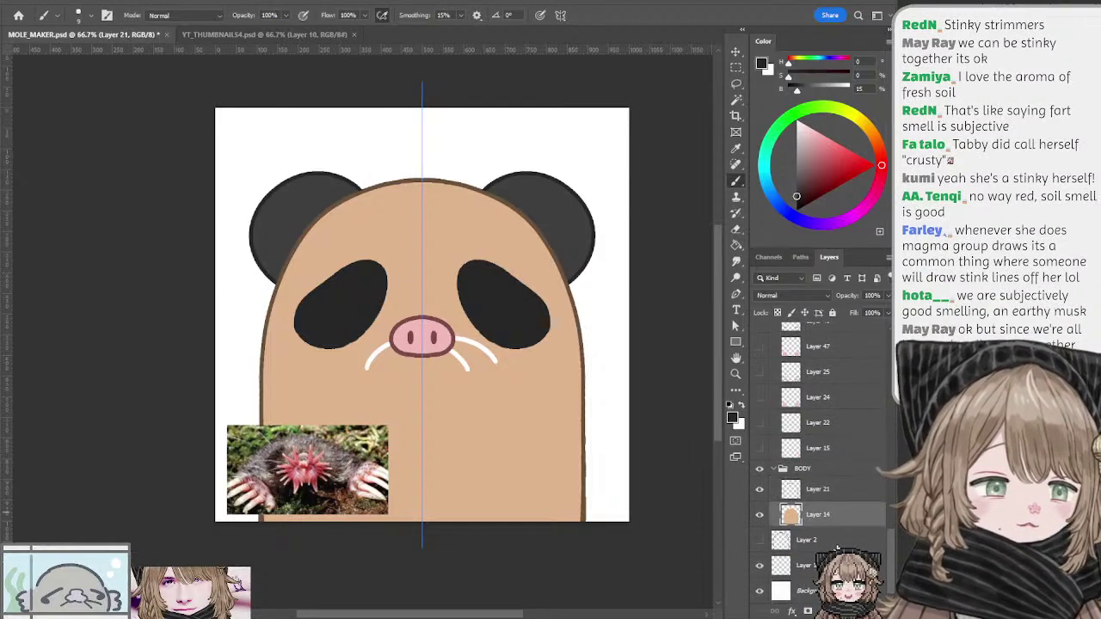
{"action": "scroll", "coordinate": [880, 404], "scroll_direction": "up", "scroll_amount": 6}
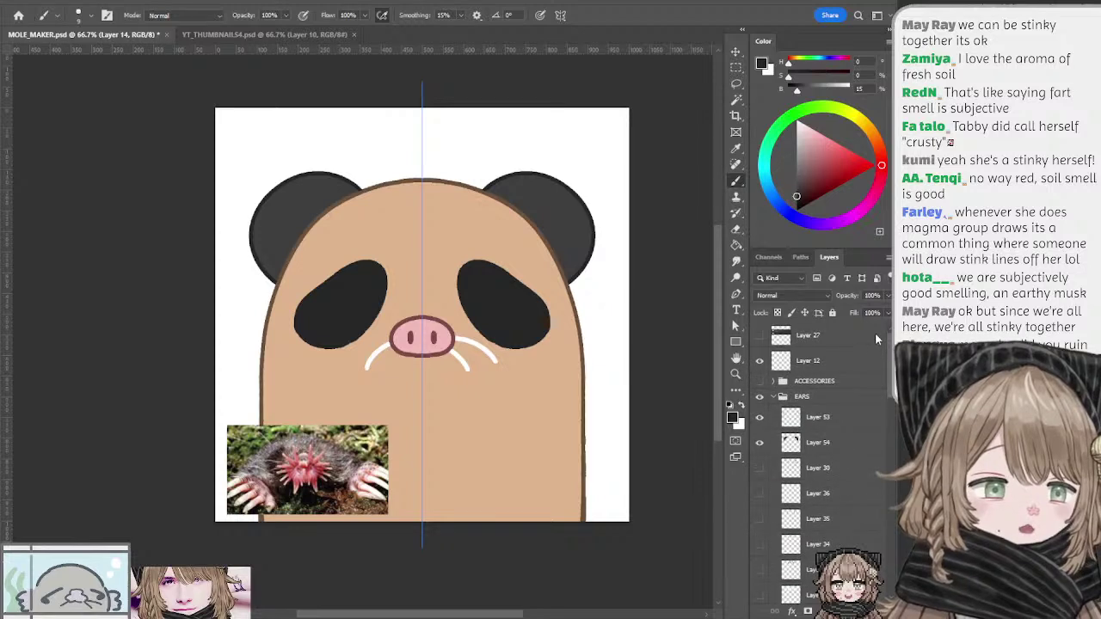
{"action": "left_click", "coordinate": [760, 381]}
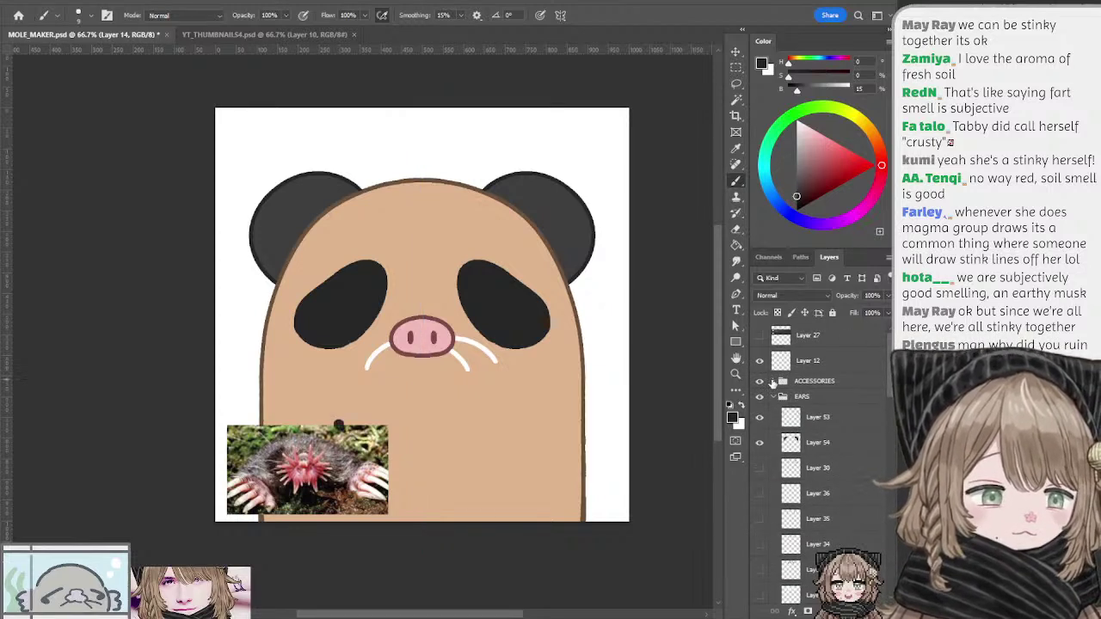
{"action": "left_click", "coordinate": [772, 381]}
{"action": "left_click", "coordinate": [759, 402]}
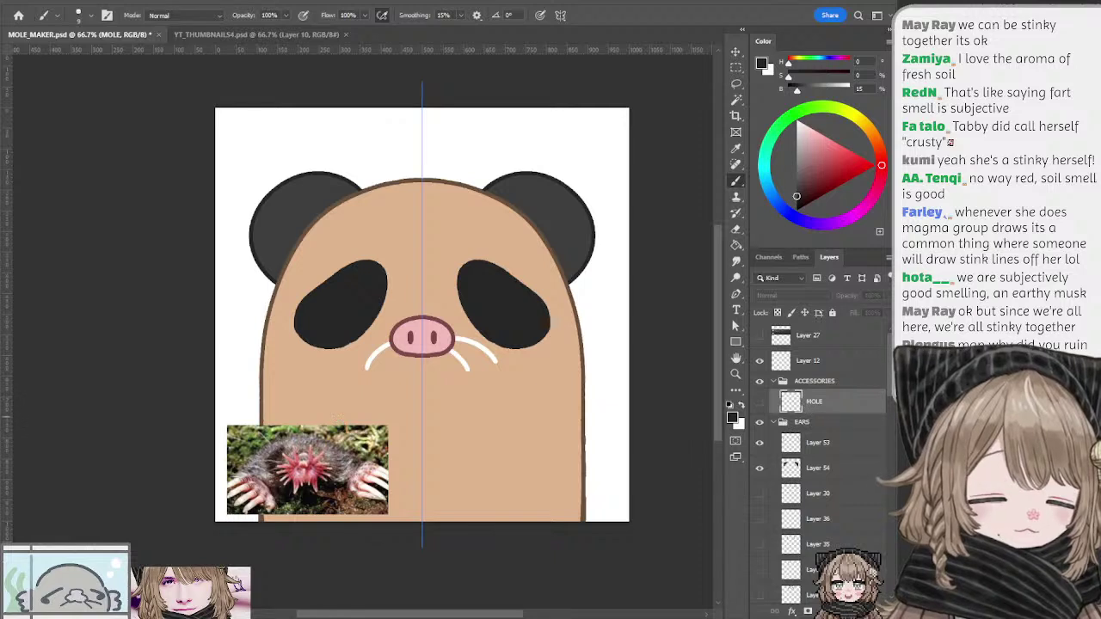
{"action": "left_click", "coordinate": [856, 610]}
{"action": "left_click", "coordinate": [444, 337], "text": "alt"}
{"action": "mouse_move", "coordinate": [562, 346]}
{"action": "left_mouse_down"}
{"action": "mouse_move", "coordinate": [542, 351]}
{"action": "mouse_move", "coordinate": [559, 413]}
{"action": "left_mouse_up"}
{"action": "left_click_drag", "start_coordinate": [559, 353], "coordinate": [552, 395]}
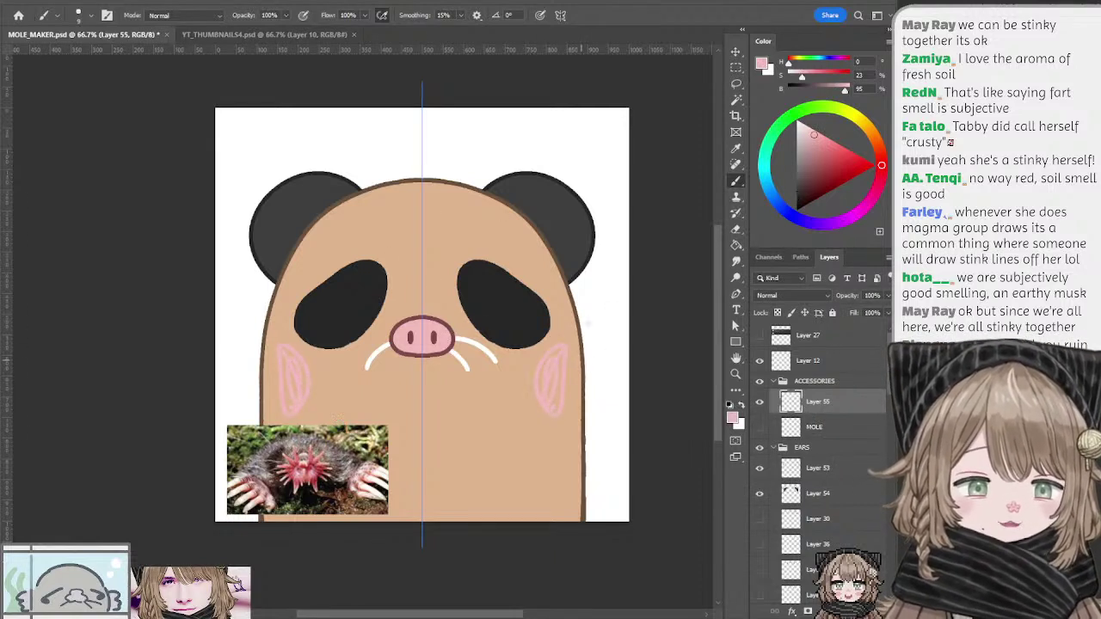
{"action": "key", "text": "ctrl+z"}
{"action": "key", "text": "ctrl+z"}
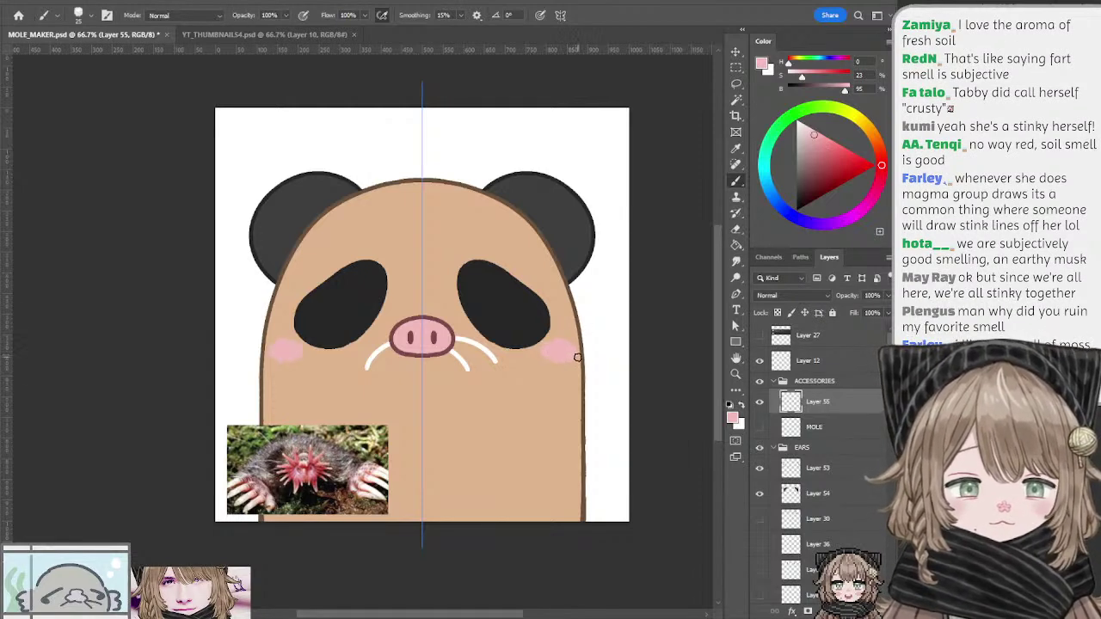
Step: Choose a paler pink with 18% saturation and 100% brightness and try mirrored blush ovals on the cheeks with a 25 px brush
{"action": "left_click", "coordinate": [804, 128]}
{"action": "left_click", "coordinate": [806, 128]}
{"action": "left_click", "coordinate": [809, 126]}
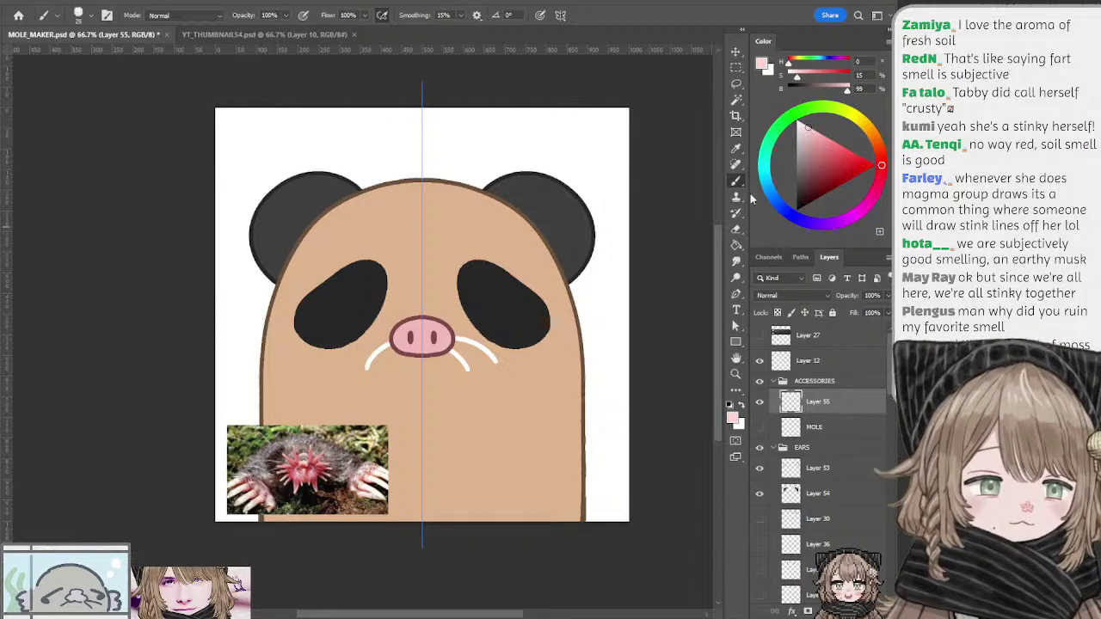
{"action": "left_click_drag", "start_coordinate": [550, 359], "coordinate": [553, 364]}
{"action": "key", "text": "ctrl+z"}
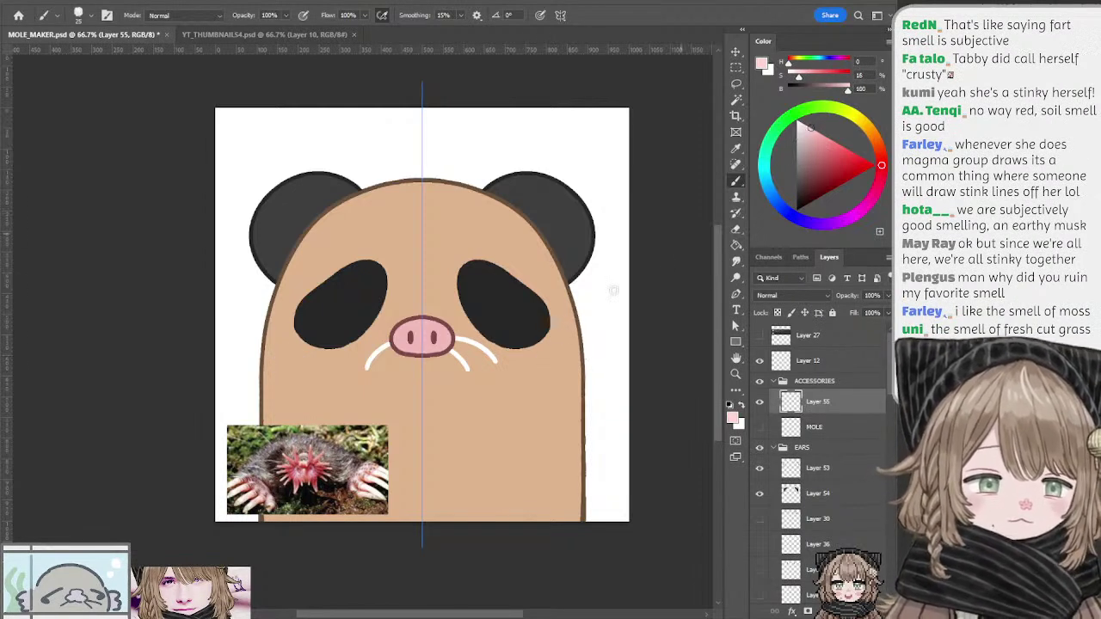
{"action": "key", "text": "ctrl+shift+z"}
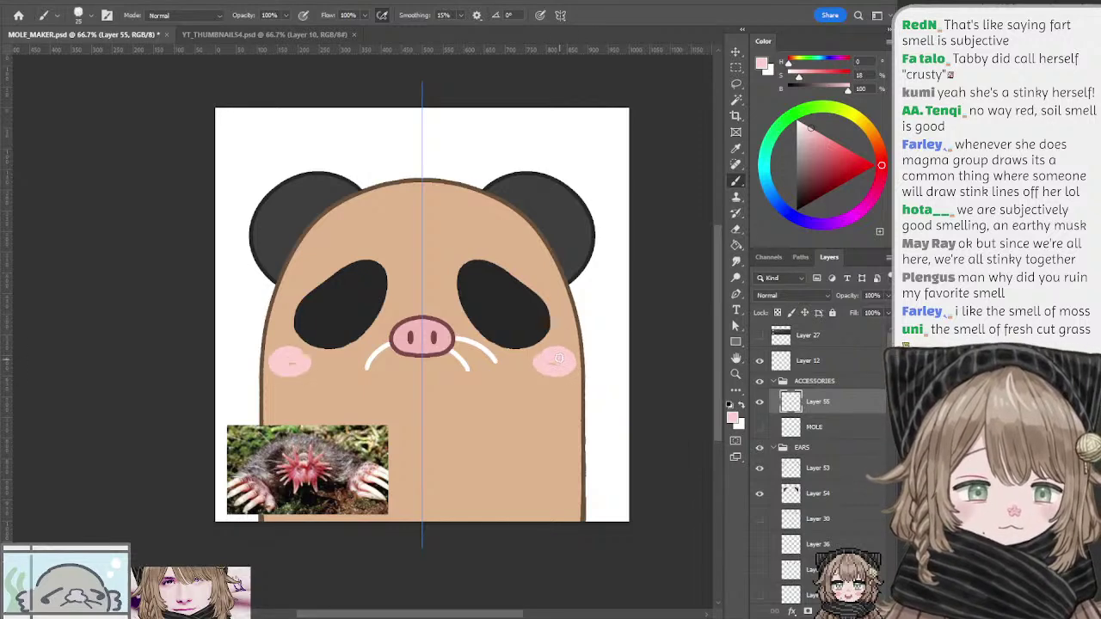
{"action": "key", "text": "ctrl+z"}
{"action": "key", "text": "ctrl+shift+z"}
{"action": "key", "text": "ctrl+z"}
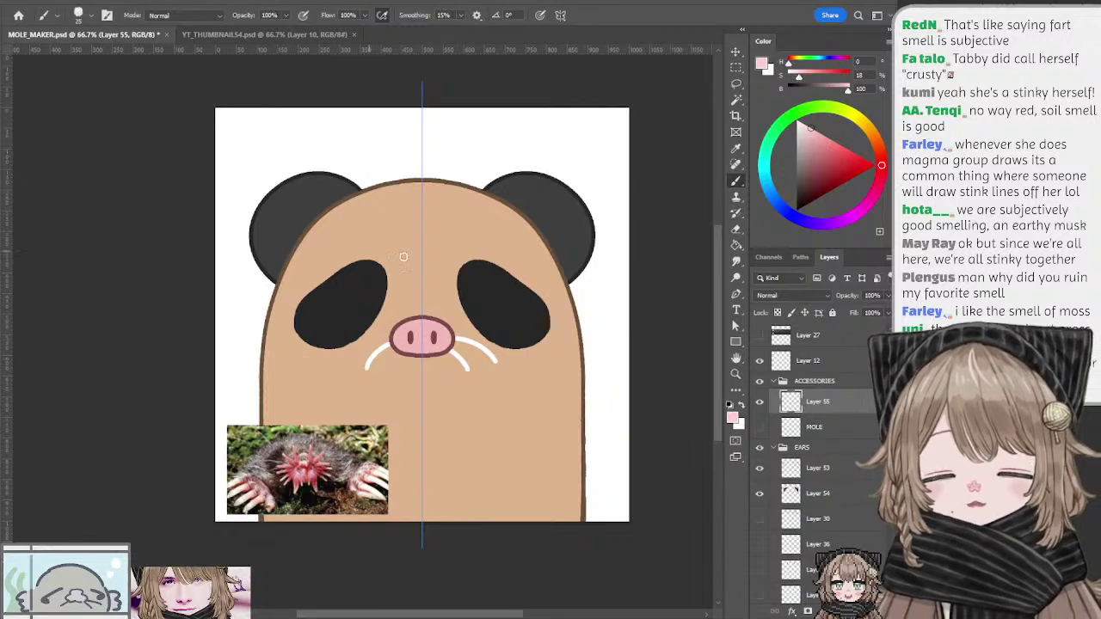
Step: Paint filled, rounded pale pink blush ovals on both cheeks on Layer 55, using the mirrored 25 px brush
{"action": "key", "text": "ctrl+shift+z"}
{"action": "key", "text": "ctrl+shift+z"}
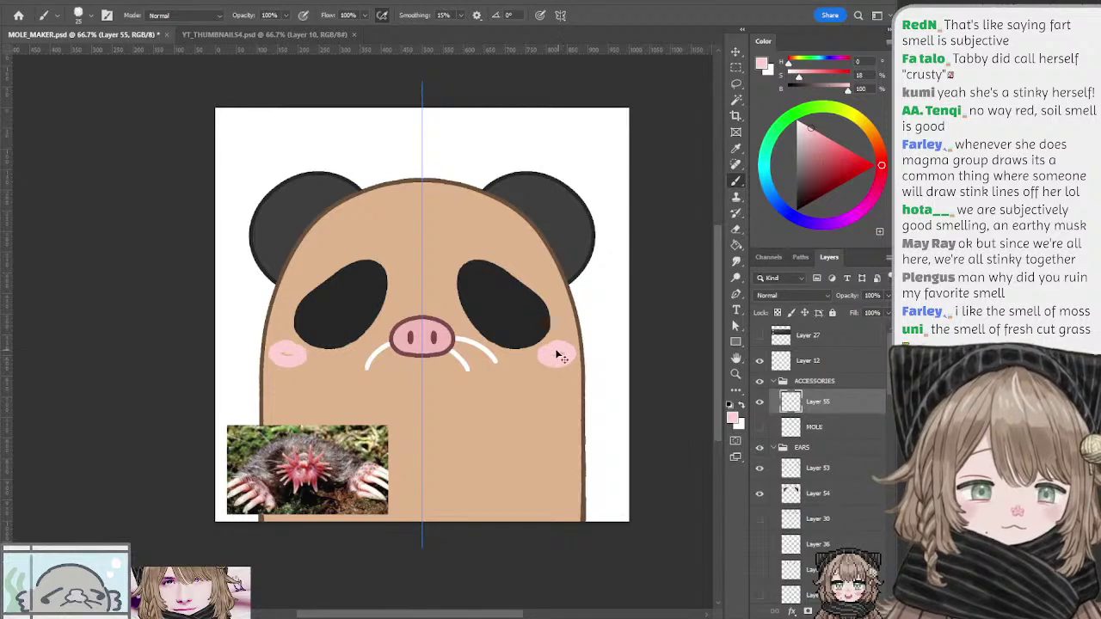
{"action": "key", "text": "ctrl+z"}
{"action": "key", "text": "ctrl+shift+z"}
{"action": "key", "text": "ctrl+z"}
{"action": "key", "text": "ctrl+shift+z"}
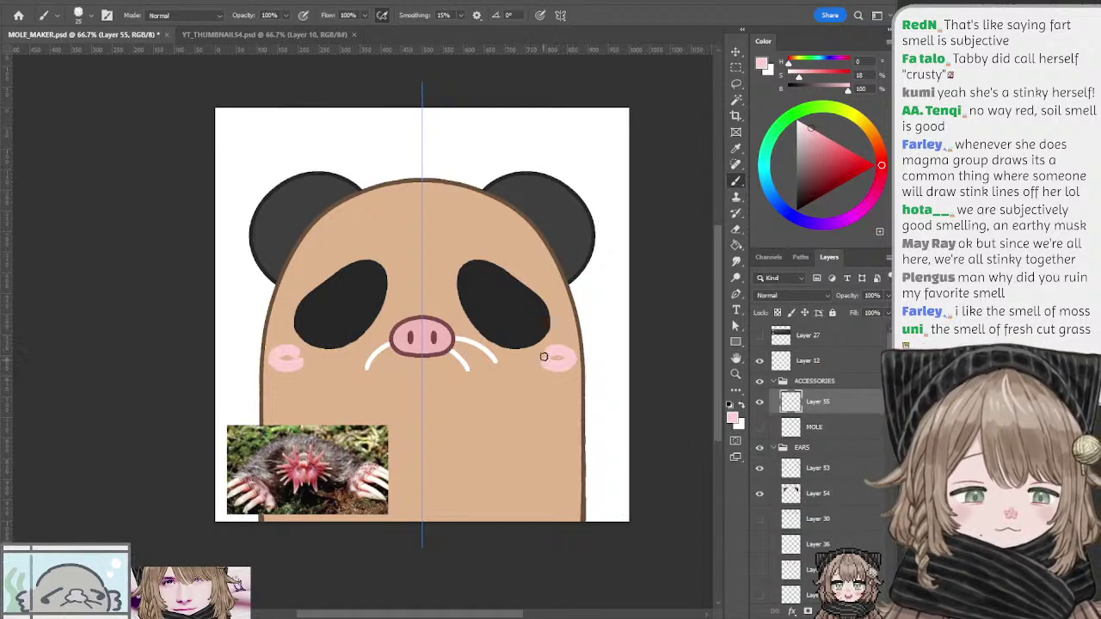
{"action": "key", "text": "ctrl+z"}
{"action": "key", "text": "ctrl+shift+z"}
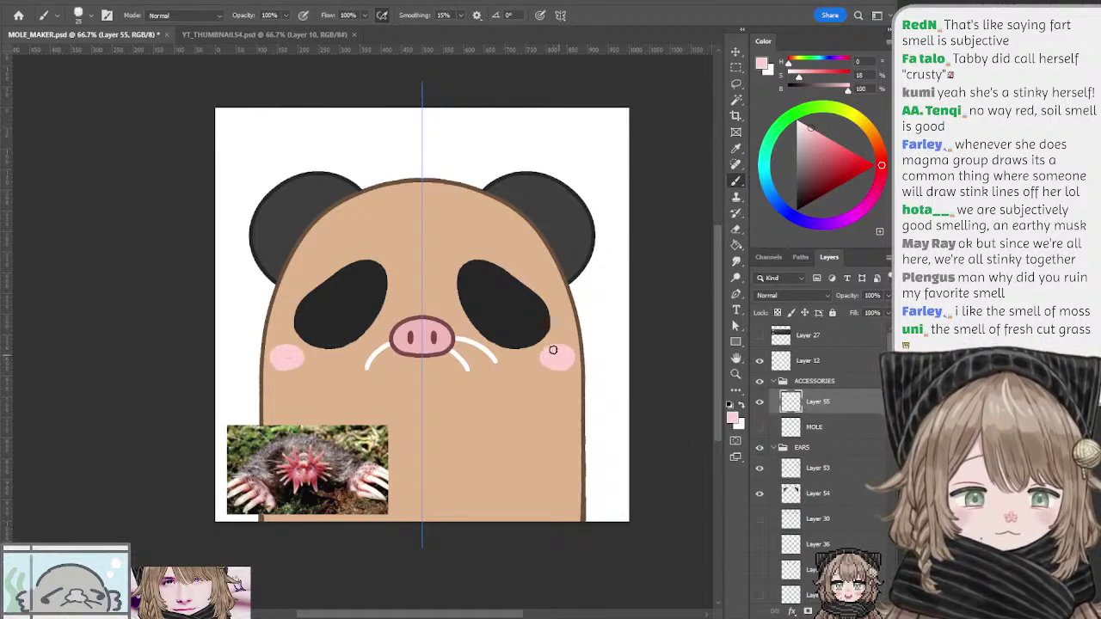
{"action": "key", "text": "ctrl+z"}
{"action": "key", "text": "ctrl+shift+z"}
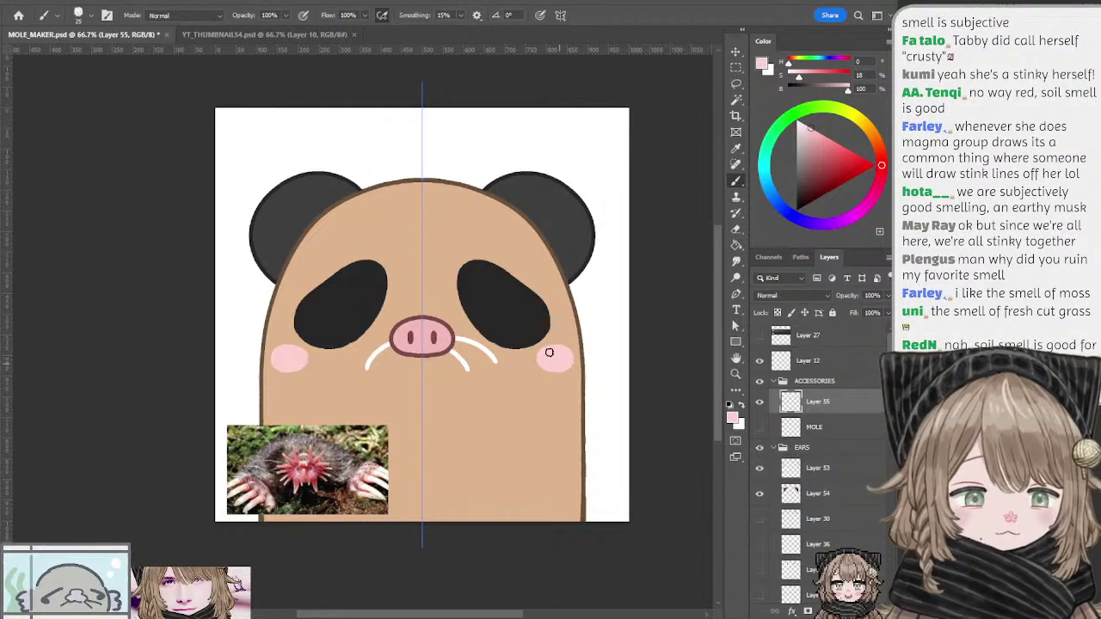
{"action": "key", "text": "ctrl+z"}
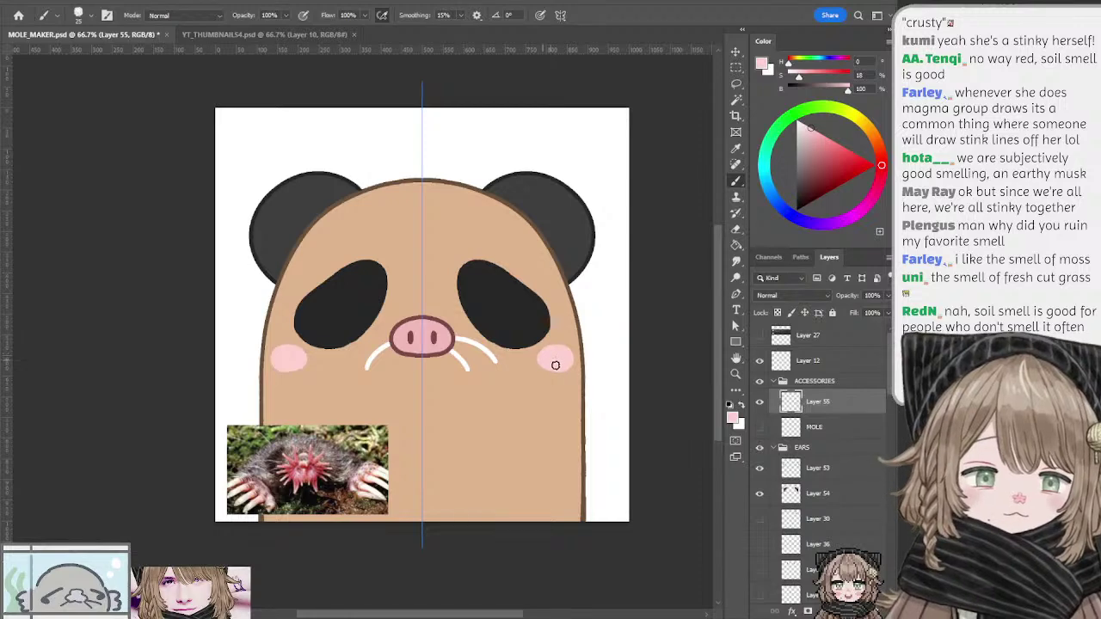
{"action": "left_click_drag", "start_coordinate": [542, 365], "coordinate": [556, 370]}
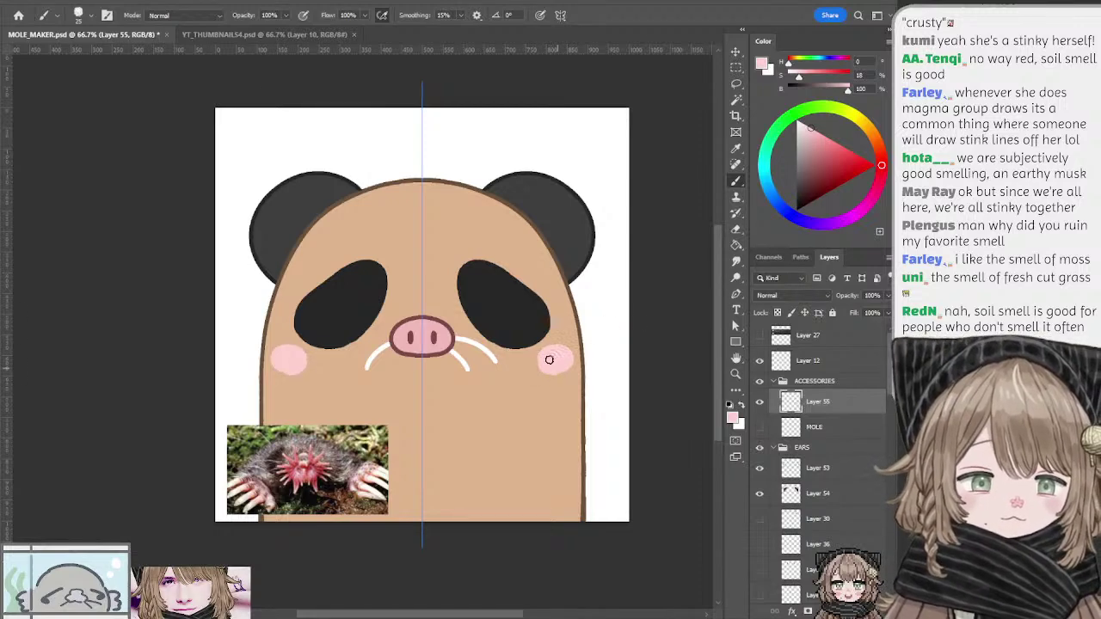
{"action": "key", "text": "ctrl+z"}
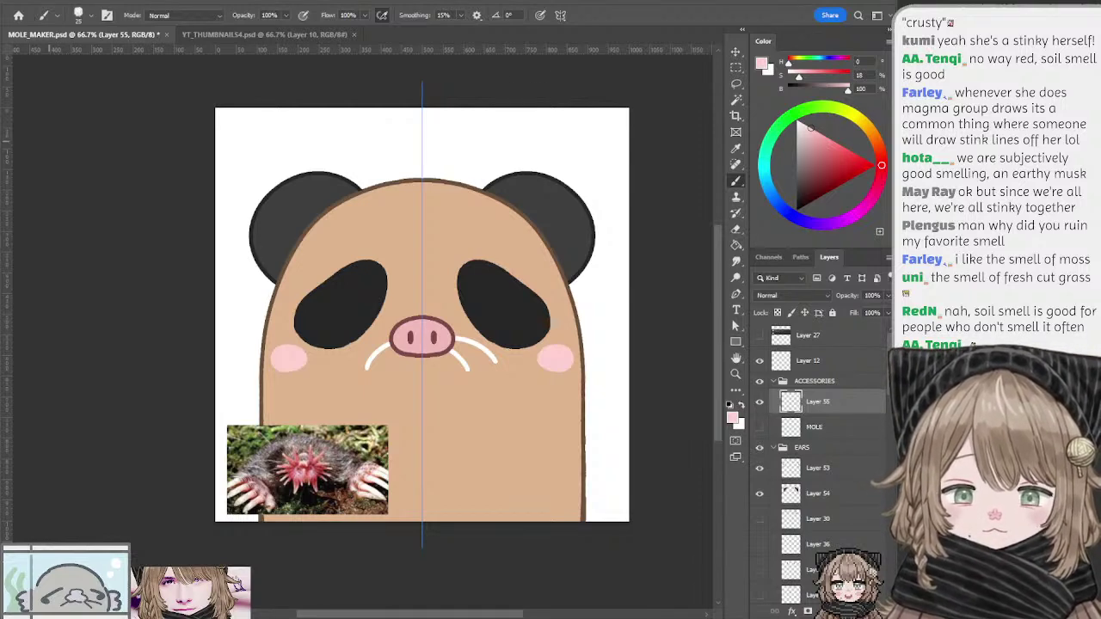
Step: Sample the blush on Layer 55, deepen the pink to 34% saturation and 98% brightness, and reduce the brush to 7 px
{"action": "left_click", "coordinate": [498, 308], "text": "ctrl"}
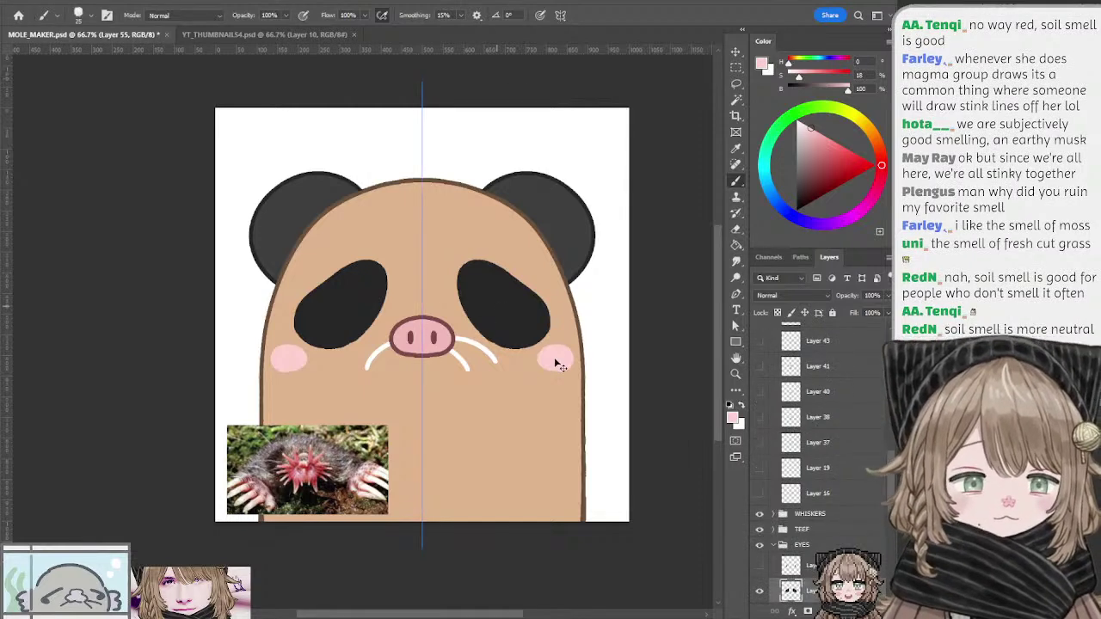
{"action": "left_click", "coordinate": [559, 365], "text": "ctrl"}
{"action": "left_click", "coordinate": [559, 365], "text": "alt"}
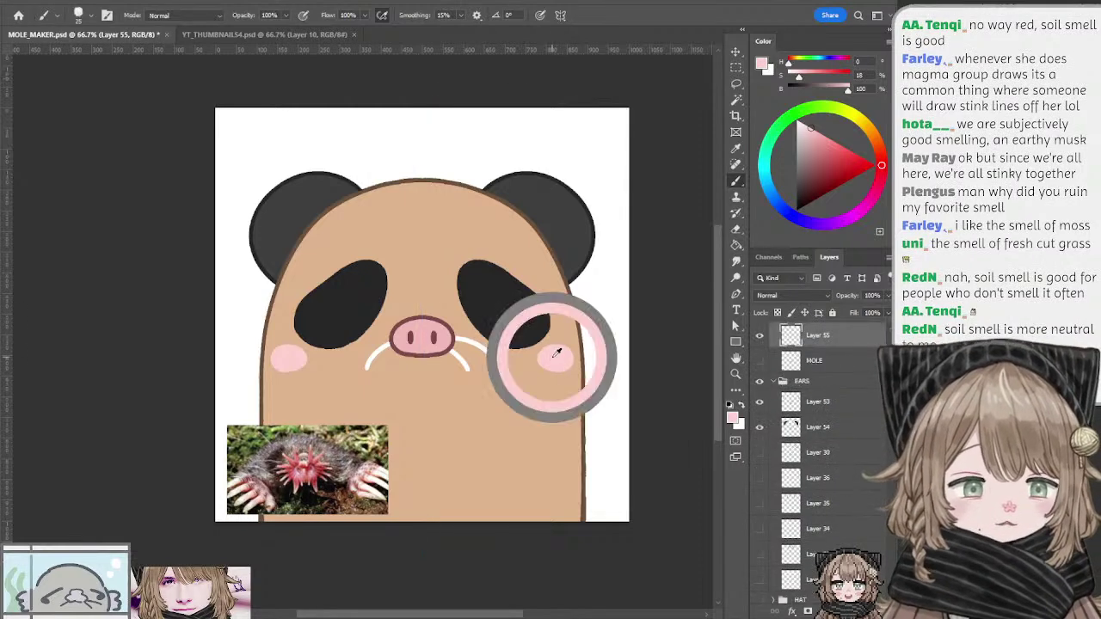
{"action": "left_click", "coordinate": [823, 137]}
{"action": "key", "text": "["}
{"action": "key", "text": "["}
{"action": "key", "text": "["}
{"action": "key", "text": "["}
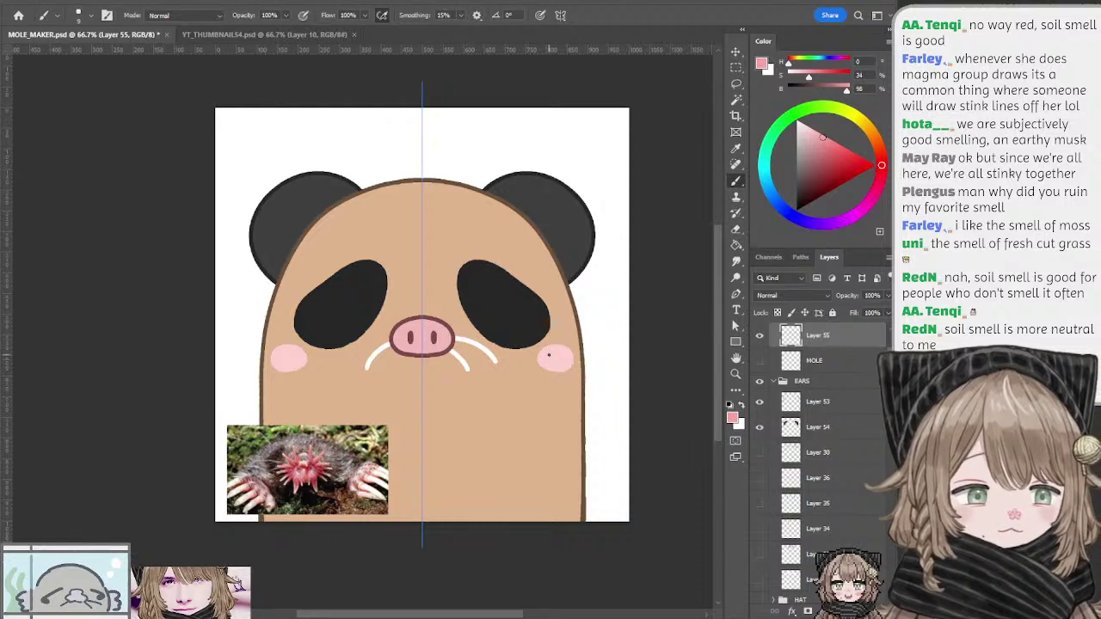
{"action": "key", "text": "["}
{"action": "key", "text": "["}
{"action": "left_click_drag", "start_coordinate": [547, 351], "coordinate": [551, 362]}
{"action": "key", "text": "ctrl+z"}
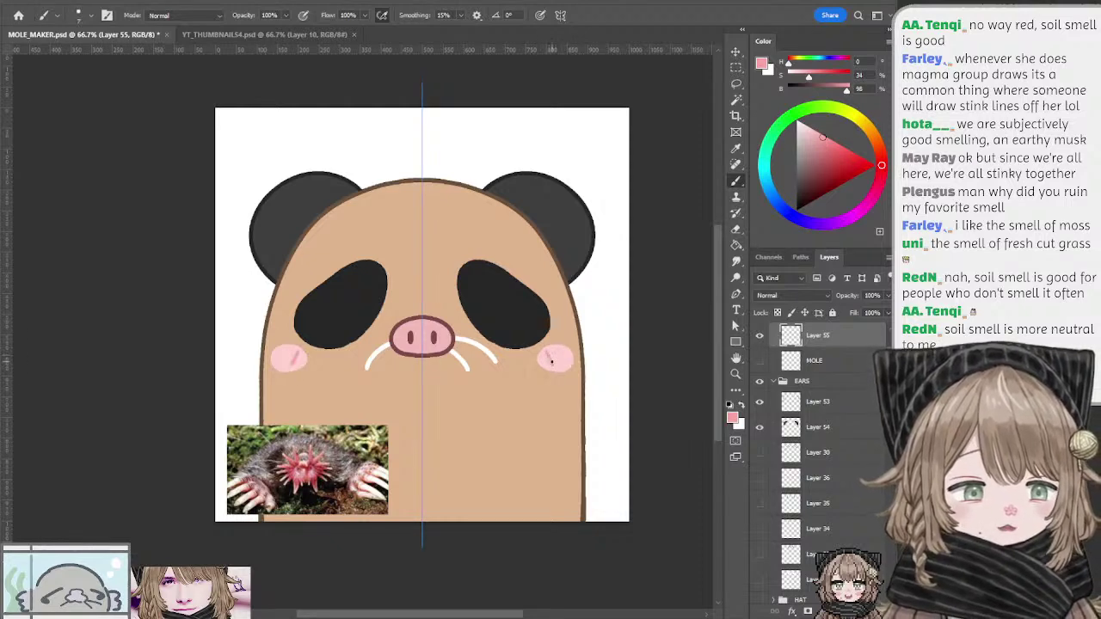
{"action": "key", "text": "ctrl+z"}
Step: Turn off paint symmetry and draw three parallel diagonal blush lines inside each cheek oval on Layer 55
{"action": "left_click", "coordinate": [561, 16]}
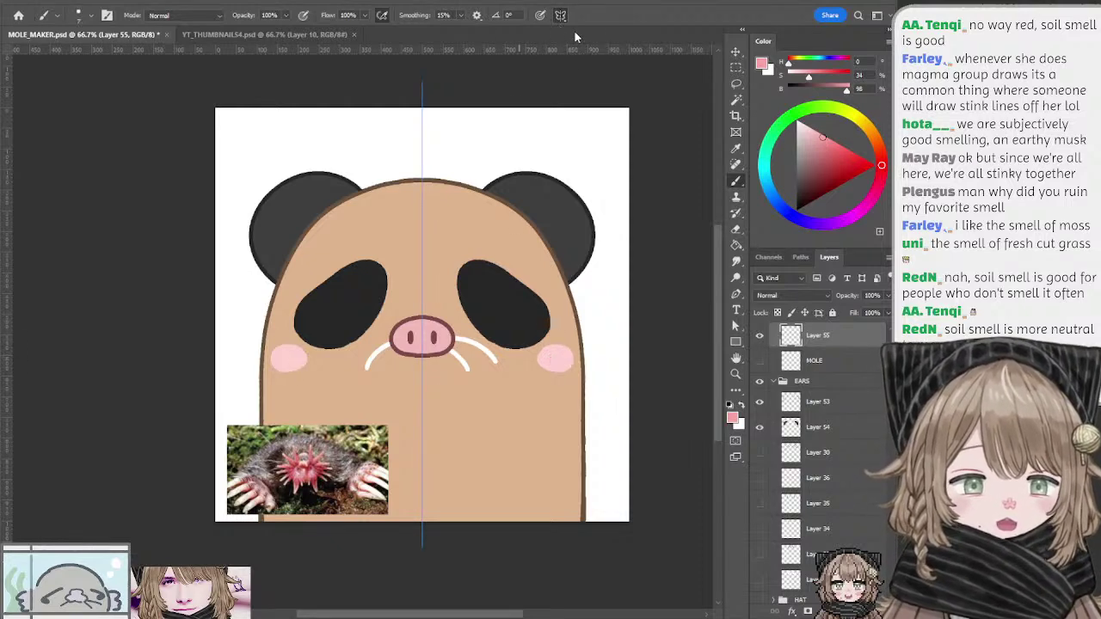
{"action": "left_click", "coordinate": [575, 32]}
{"action": "left_click_drag", "start_coordinate": [547, 350], "coordinate": [559, 363]}
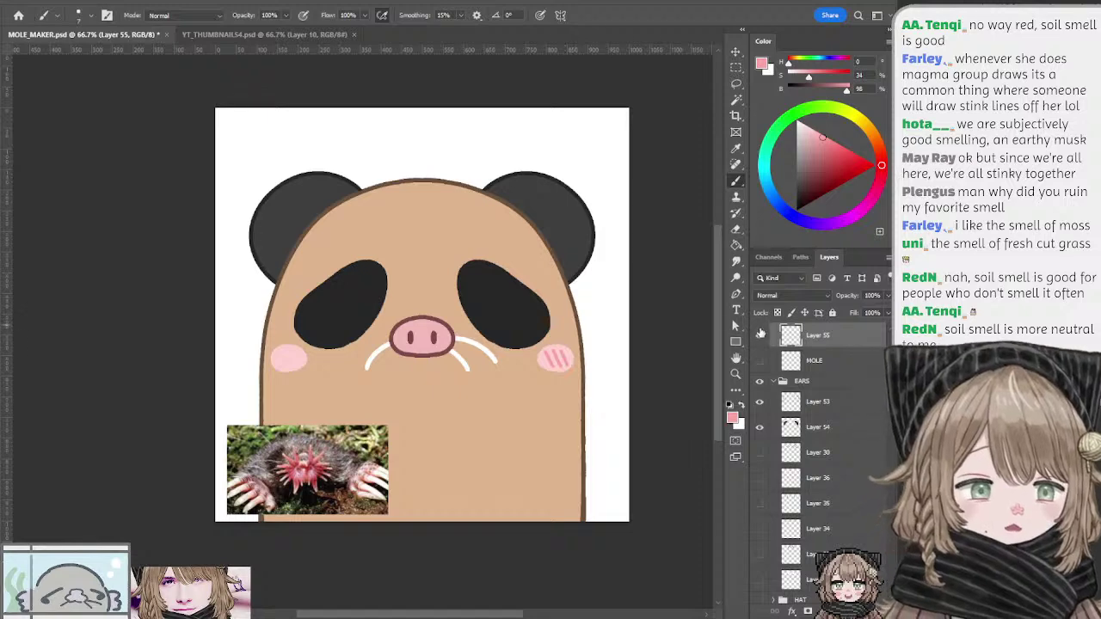
{"action": "left_click", "coordinate": [760, 334]}
{"action": "left_click", "coordinate": [759, 333]}
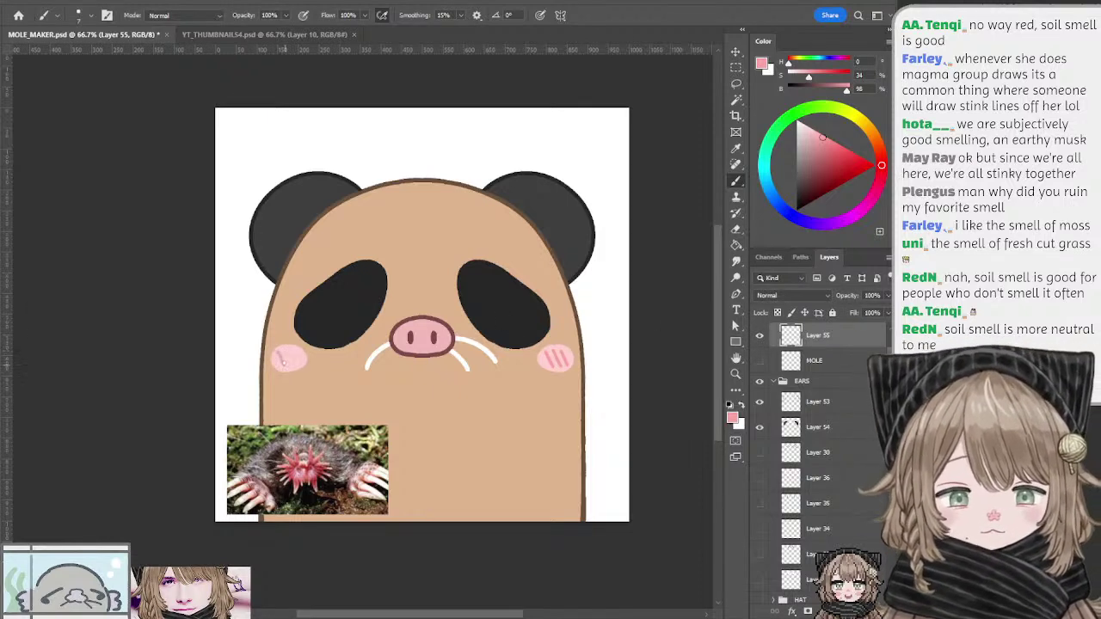
{"action": "left_click_drag", "start_coordinate": [284, 352], "coordinate": [299, 363]}
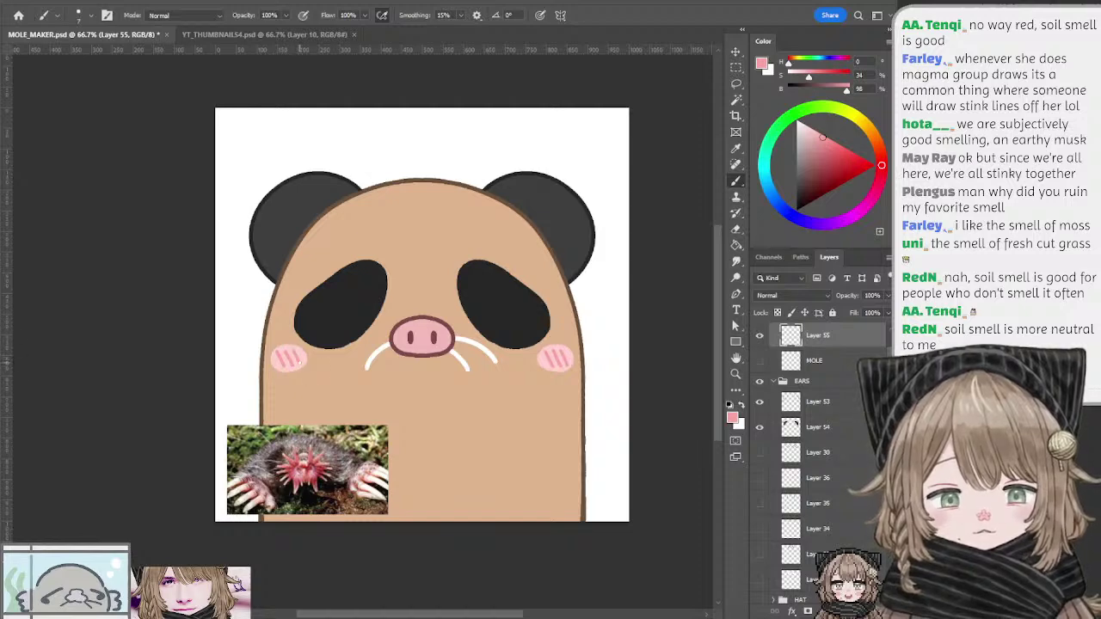
Step: Duplicate the tan body fill on Layer 14 in the BODY group
{"action": "left_click", "coordinate": [489, 242], "text": "ctrl"}
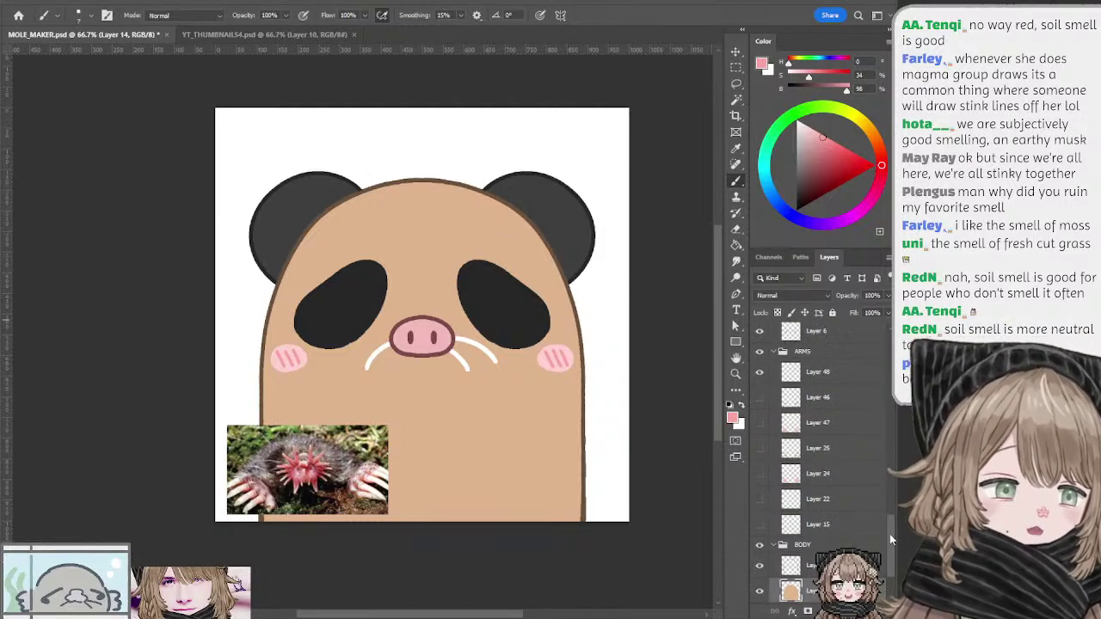
{"action": "left_click_drag", "start_coordinate": [889, 537], "coordinate": [885, 565]}
{"action": "left_click", "coordinate": [762, 404]}
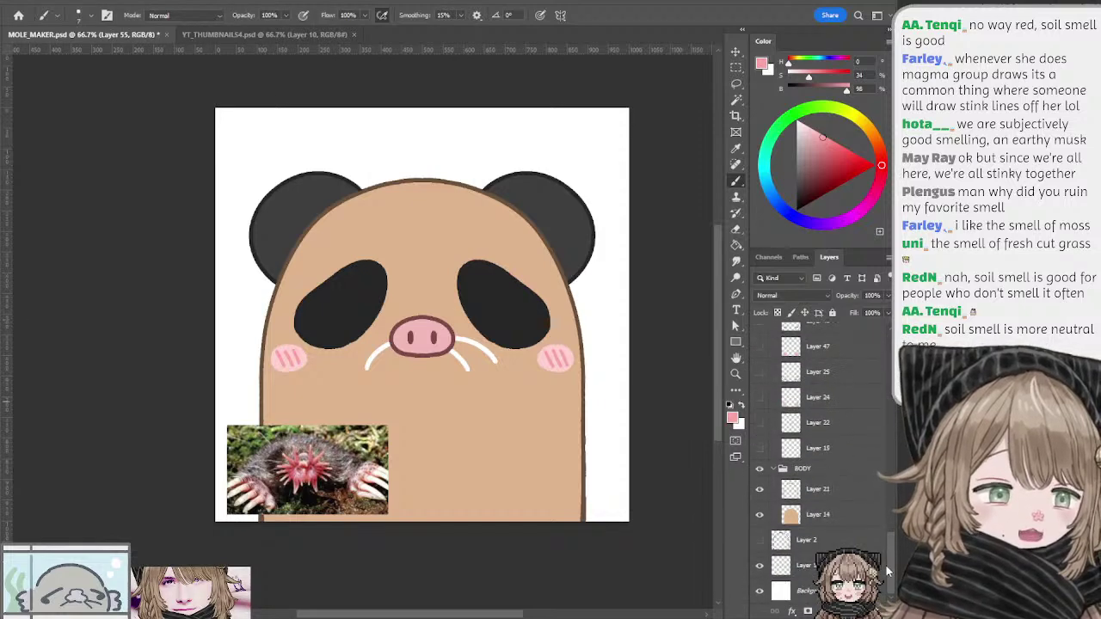
{"action": "left_click", "coordinate": [817, 516]}
{"action": "key", "text": "ctrl+j"}
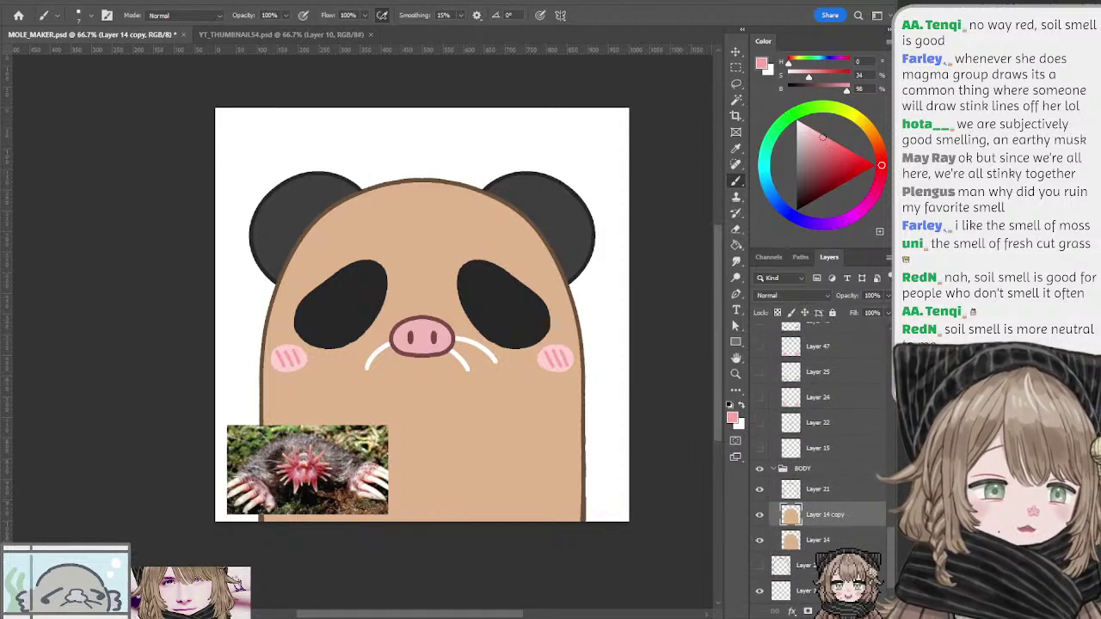
Step: Sample the body tan, lighten it to 24% saturation and 99% brightness, and paint an oval highlight on the head's upper right on the duplicate layer
{"action": "left_click", "coordinate": [501, 213], "text": "alt"}
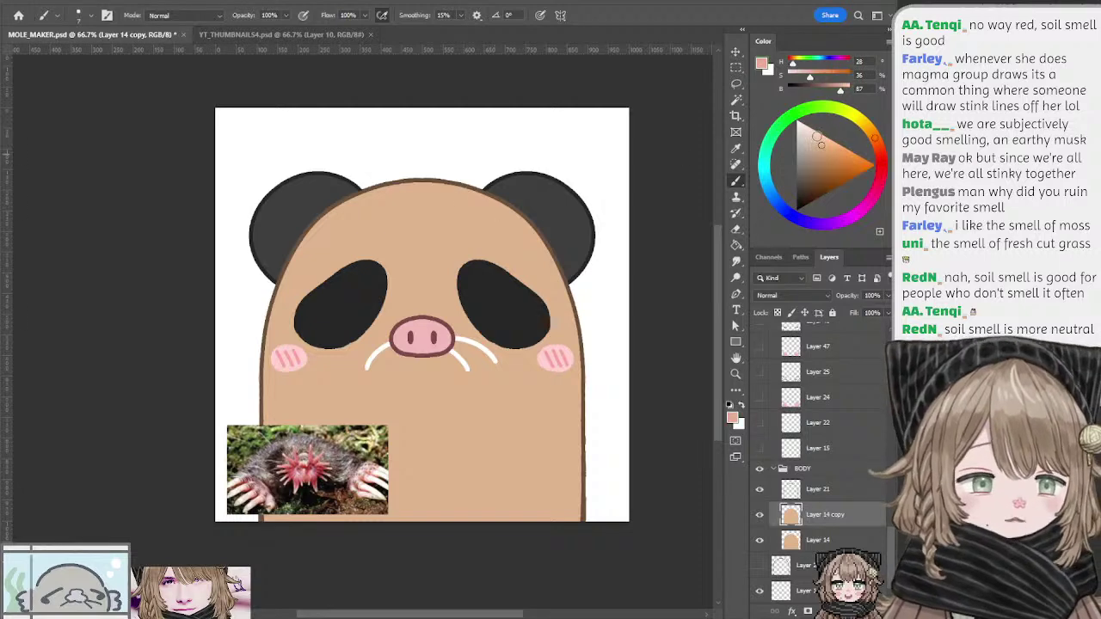
{"action": "left_click_drag", "start_coordinate": [821, 144], "coordinate": [814, 130]}
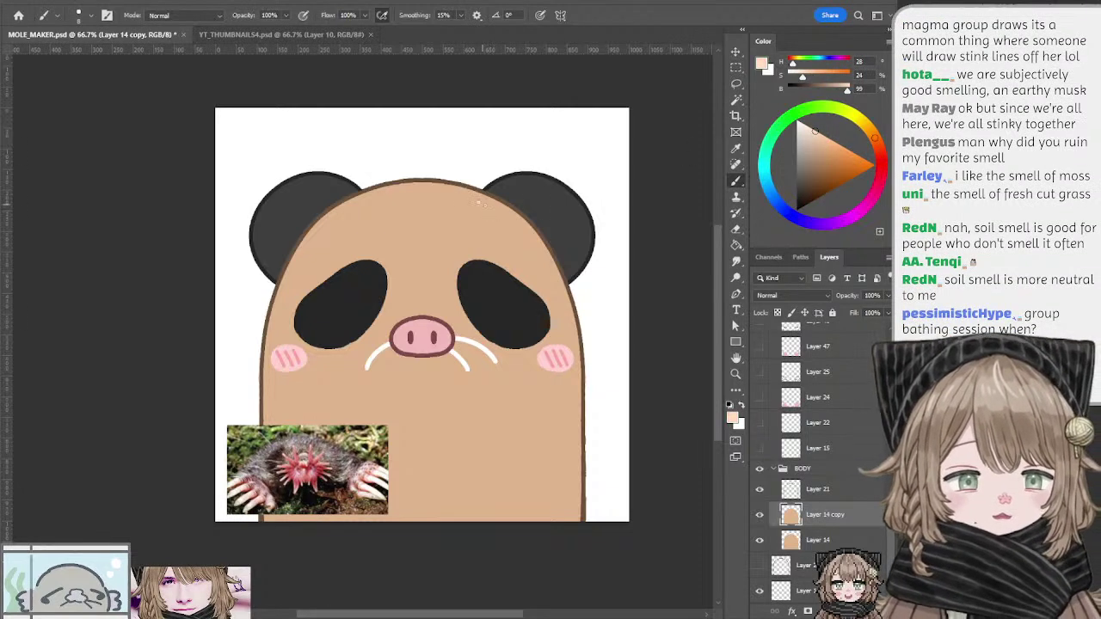
{"action": "mouse_move", "coordinate": [480, 202]}
{"action": "left_mouse_down"}
{"action": "mouse_move", "coordinate": [514, 225]}
{"action": "mouse_move", "coordinate": [510, 196]}
{"action": "mouse_move", "coordinate": [491, 214]}
{"action": "mouse_move", "coordinate": [509, 215]}
{"action": "mouse_move", "coordinate": [476, 203]}
{"action": "left_mouse_up"}
{"action": "key", "text": "ctrl+z"}
{"action": "key", "text": "ctrl+z"}
{"action": "key", "text": "ctrl+z"}
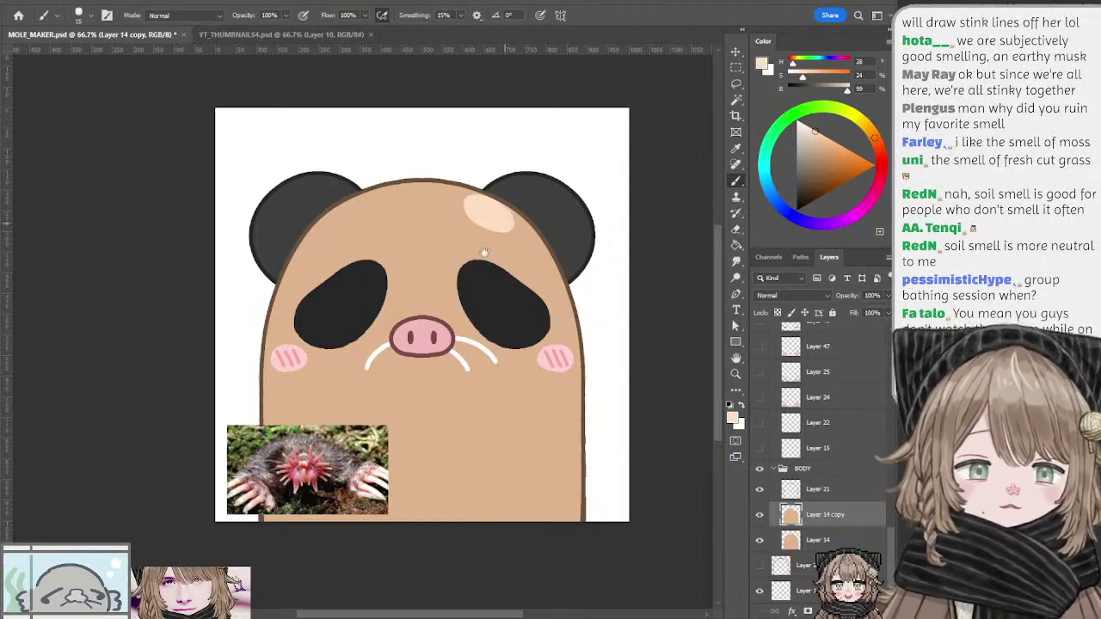
{"action": "left_click_drag", "start_coordinate": [484, 253], "coordinate": [479, 248]}
{"action": "mouse_move", "coordinate": [543, 301]}
{"action": "left_mouse_down"}
{"action": "mouse_move", "coordinate": [533, 306]}
{"action": "mouse_move", "coordinate": [534, 296]}
{"action": "left_mouse_up"}
{"action": "left_click", "coordinate": [271, 373], "text": "ctrl"}
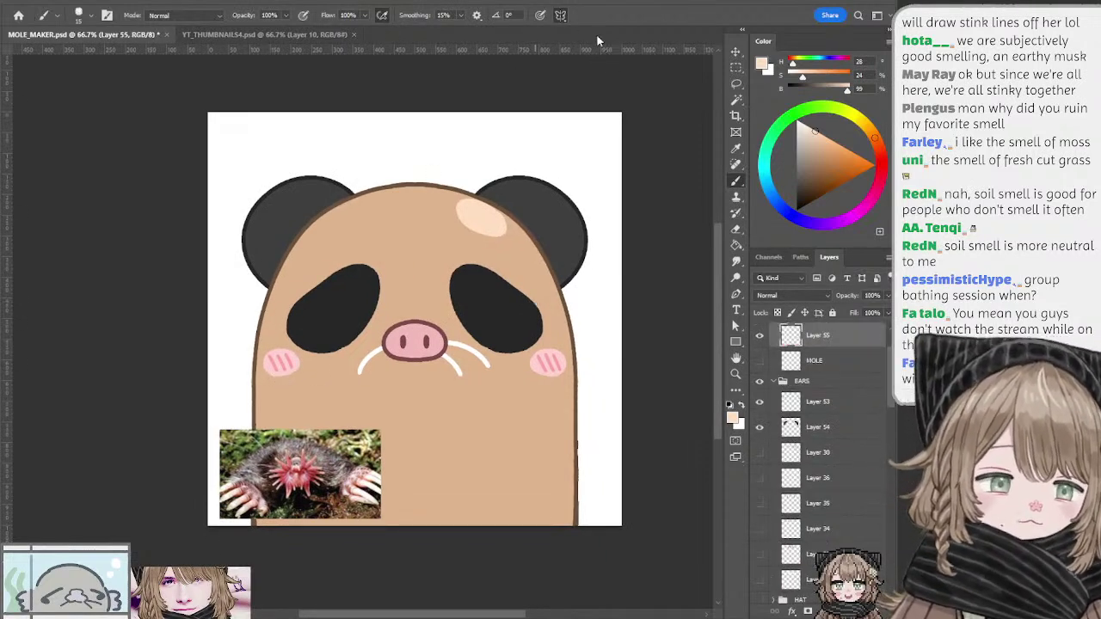
{"action": "key", "text": "ctrl+semicolon"}
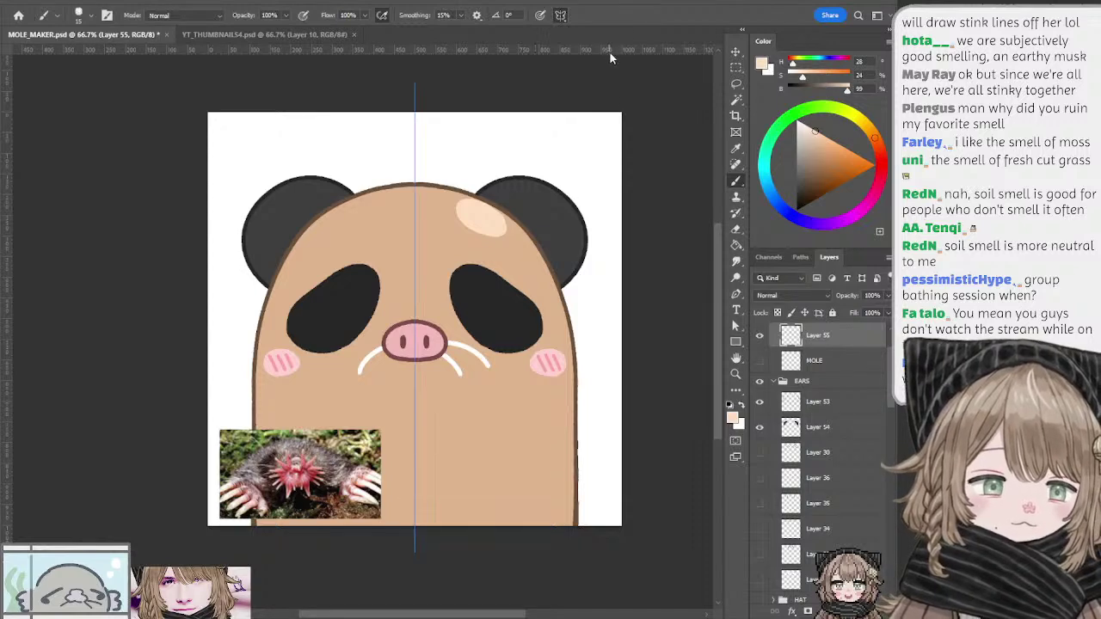
{"action": "key", "text": "e"}
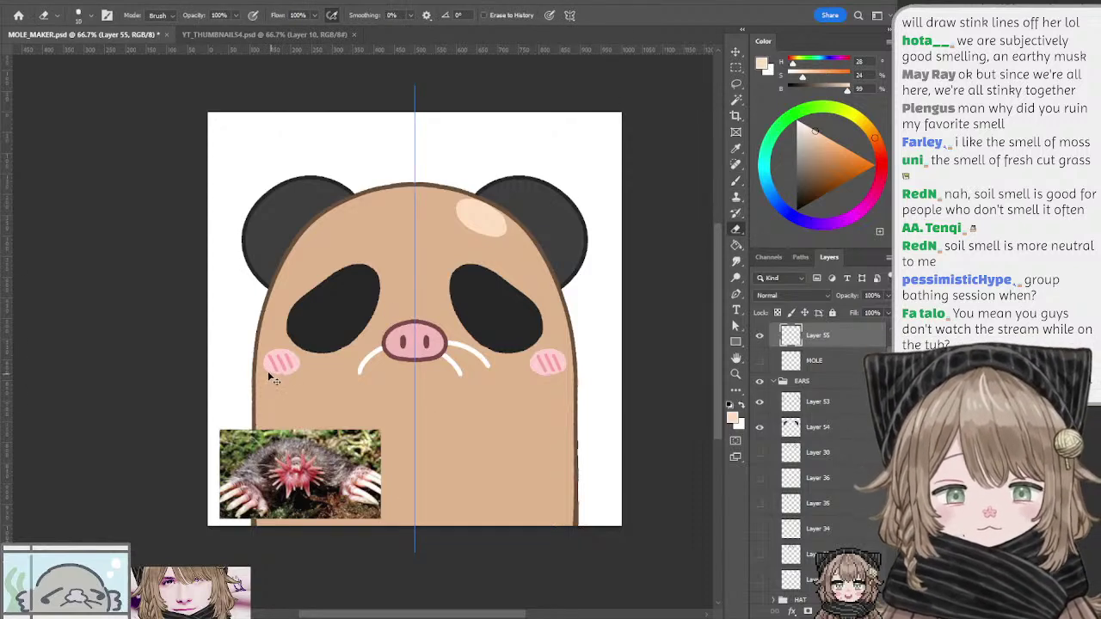
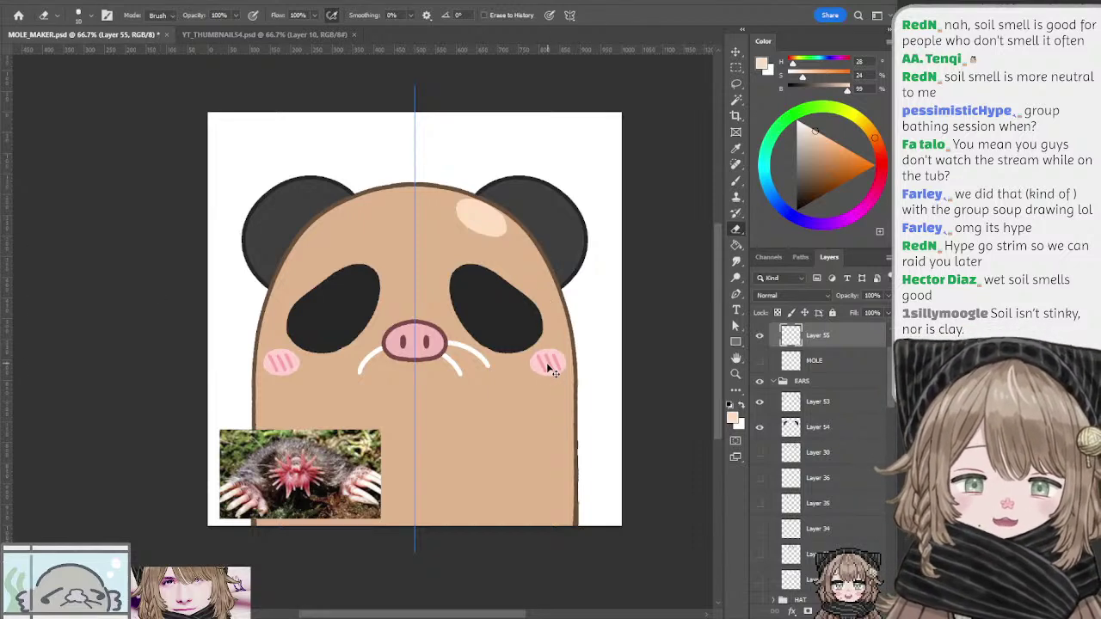
{"action": "mouse_move", "coordinate": [625, 263]}
{"action": "left_mouse_down"}
{"action": "mouse_move", "coordinate": [578, 258]}
{"action": "mouse_move", "coordinate": [620, 268]}
{"action": "mouse_move", "coordinate": [601, 240]}
{"action": "left_mouse_up"}
{"action": "key", "text": "b"}
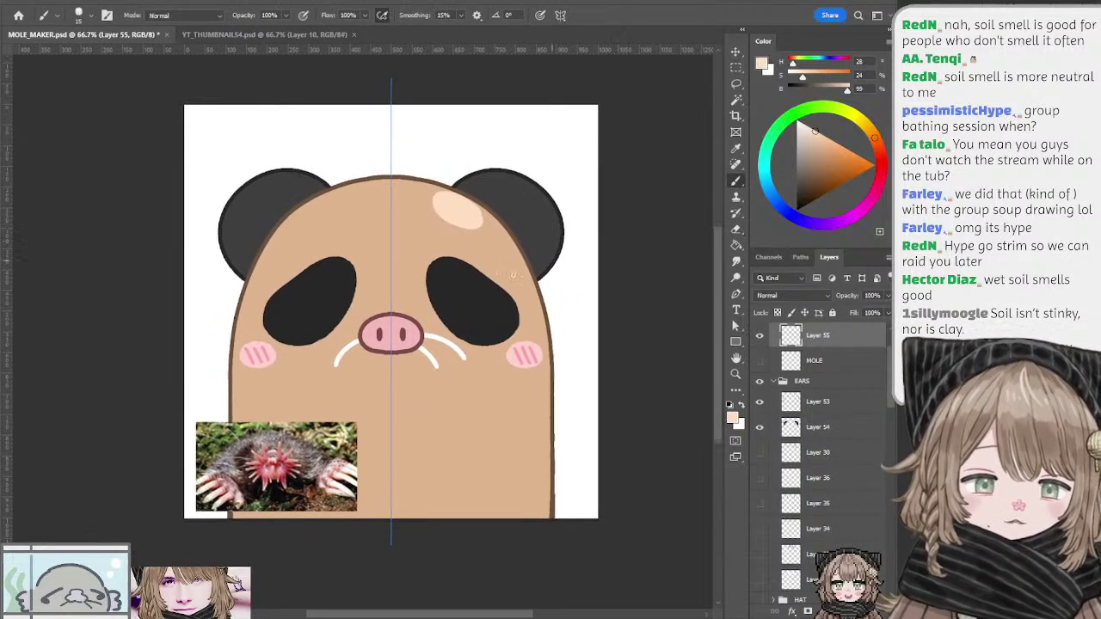
Step: Try recolouring the panda eye patches on Layer 52 with the dark grey sampled from the ears, and undo the fill
{"action": "left_click", "coordinate": [484, 308], "text": "ctrl"}
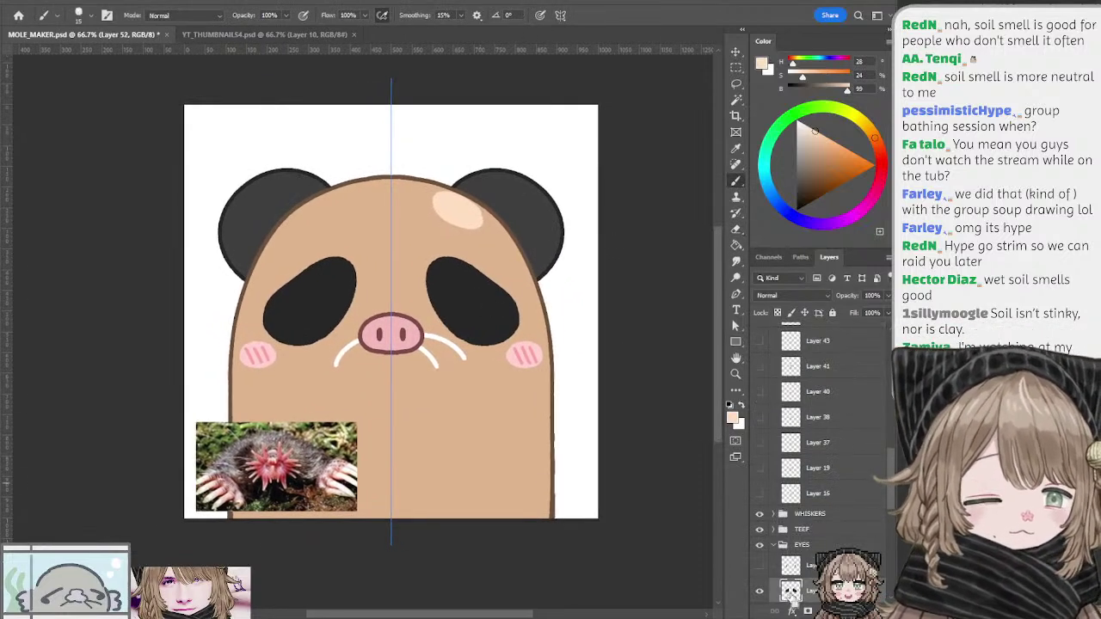
{"action": "mouse_move", "coordinate": [546, 272]}
{"action": "left_mouse_down"}
{"action": "mouse_move", "coordinate": [567, 265]}
{"action": "mouse_move", "coordinate": [557, 262]}
{"action": "left_mouse_up"}
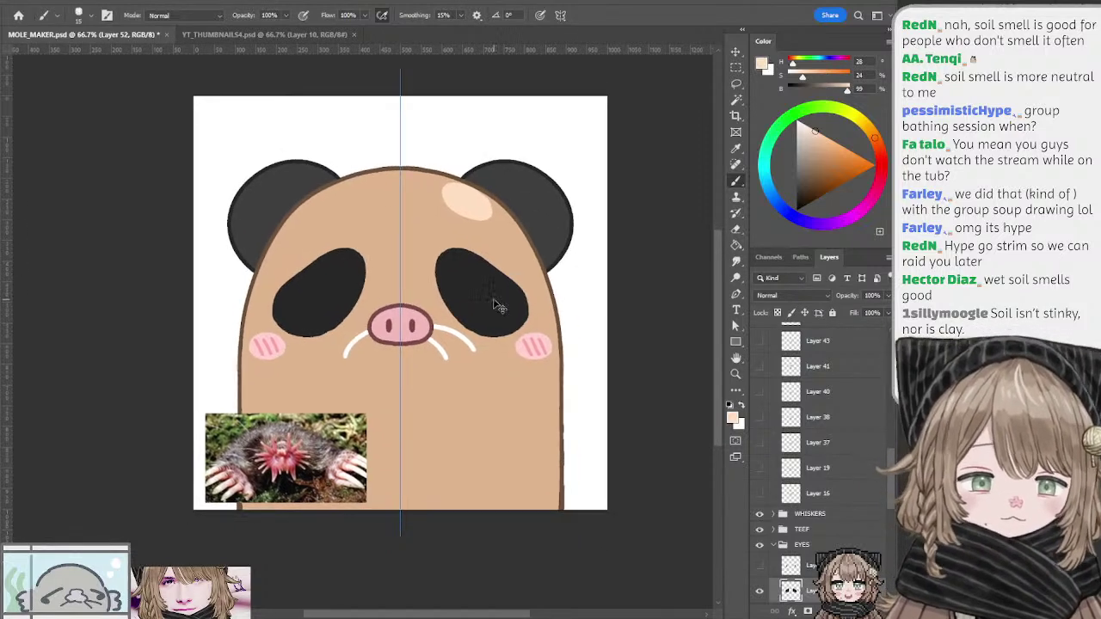
{"action": "left_click", "coordinate": [790, 590], "text": "ctrl"}
{"action": "left_click", "coordinate": [548, 185], "text": "alt"}
{"action": "key", "text": "ctrl+d"}
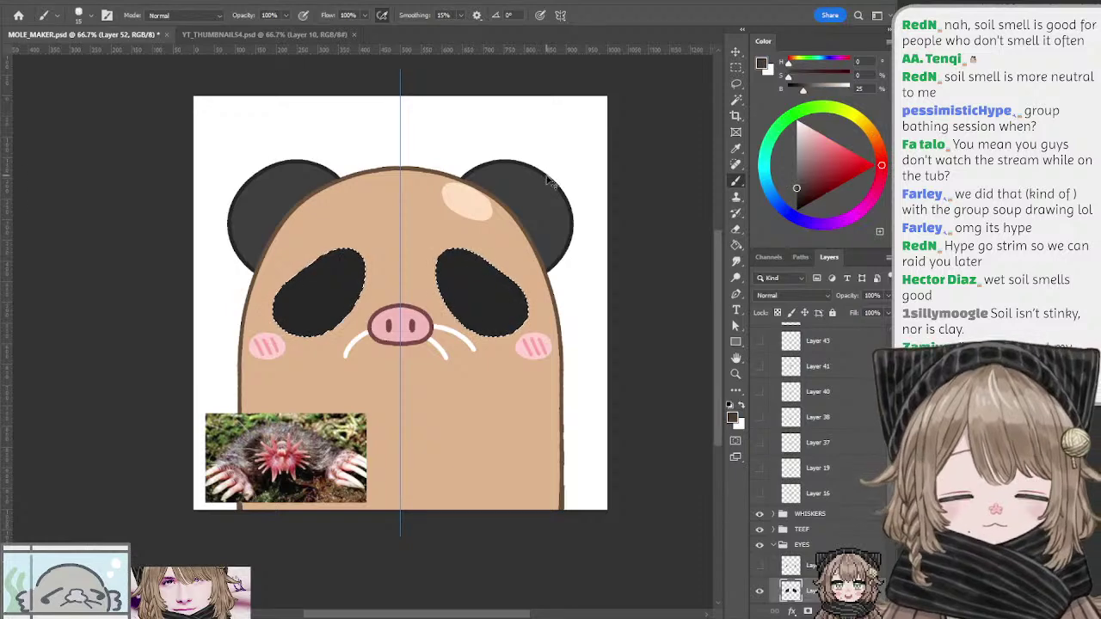
{"action": "key", "text": "alt+BackSpace"}
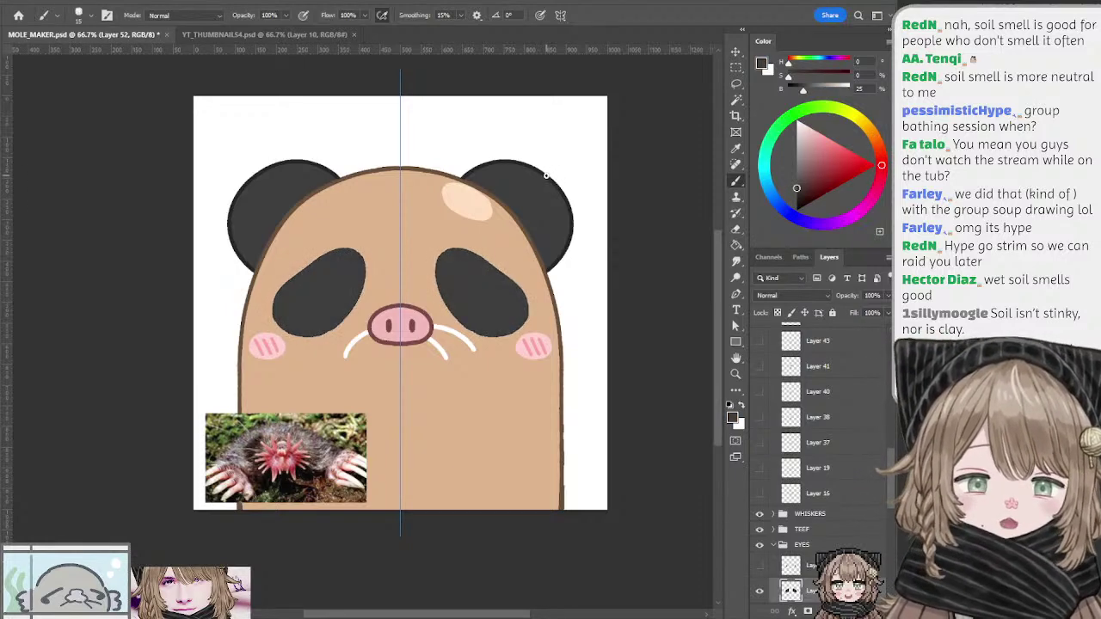
{"action": "key", "text": "ctrl+minus"}
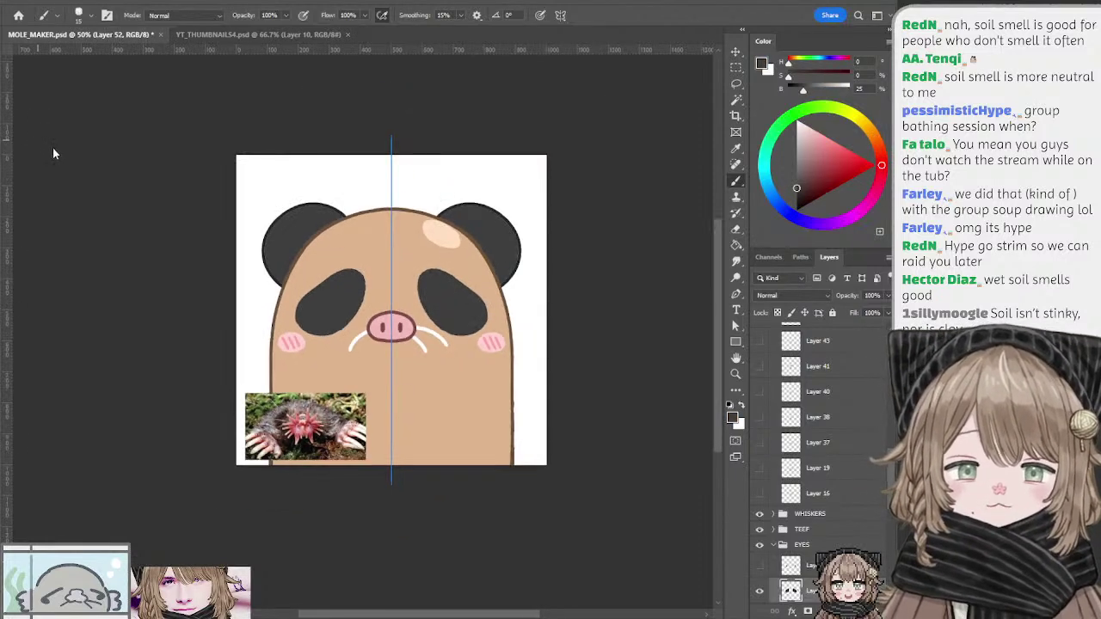
{"action": "key", "text": "ctrl+z"}
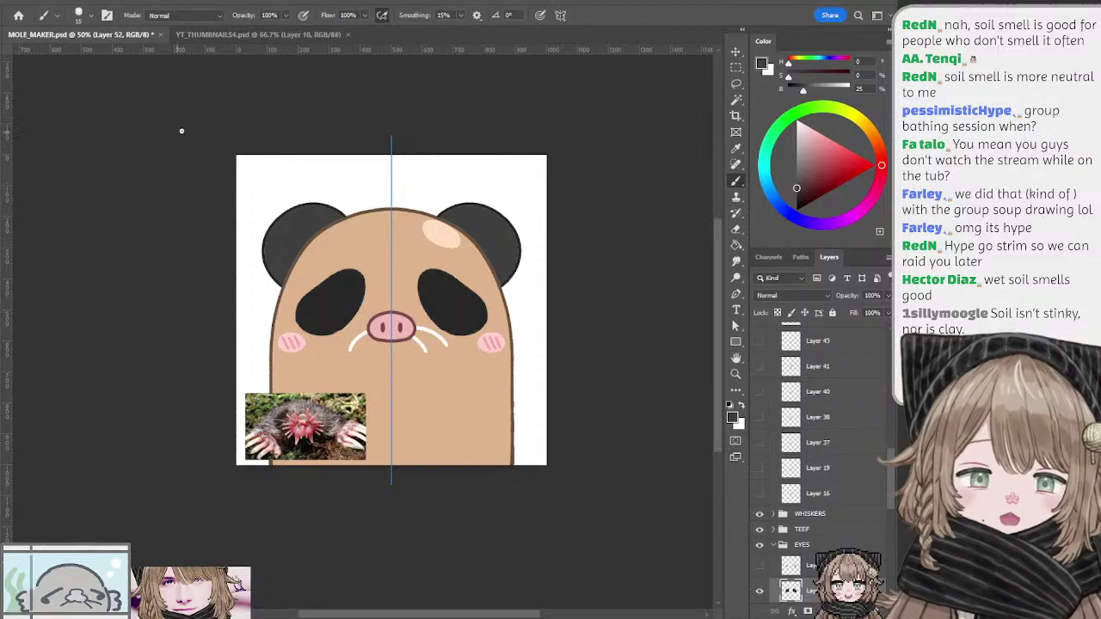
Step: Try filling the ears on Layer 54 with the darker near-black sampled from the eye patches, and undo the fill
{"action": "key", "text": "ctrl+semicolon"}
{"action": "key", "text": "l"}
{"action": "key", "text": "ctrl+plus"}
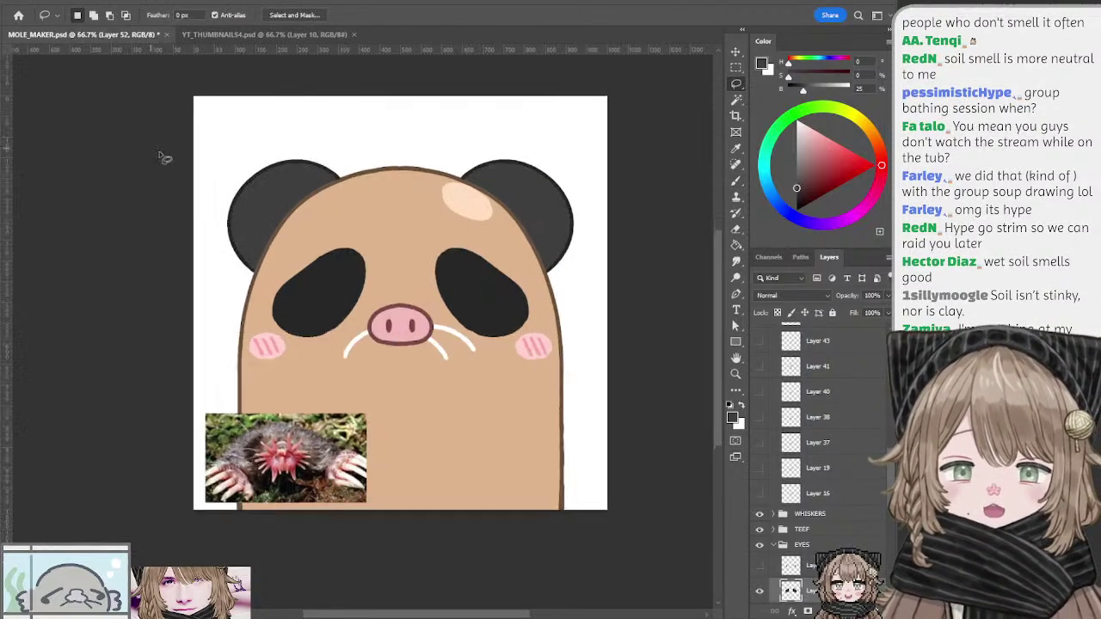
{"action": "left_click", "coordinate": [267, 196], "text": "ctrl"}
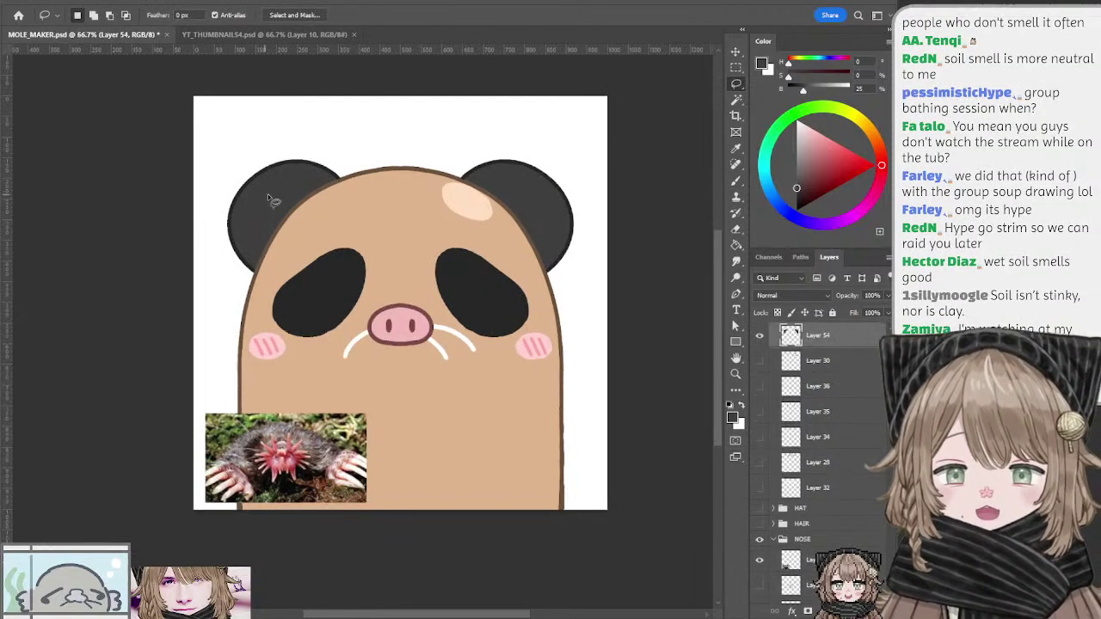
{"action": "left_click", "coordinate": [789, 338], "text": "ctrl"}
{"action": "key", "text": "b"}
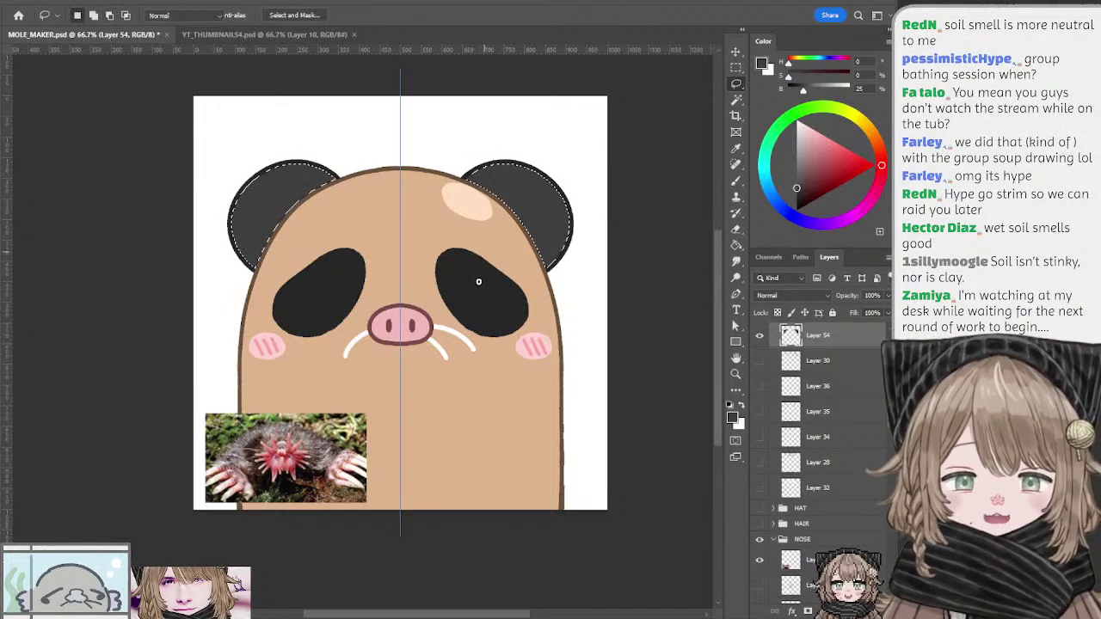
{"action": "key", "text": "ctrl+semicolon"}
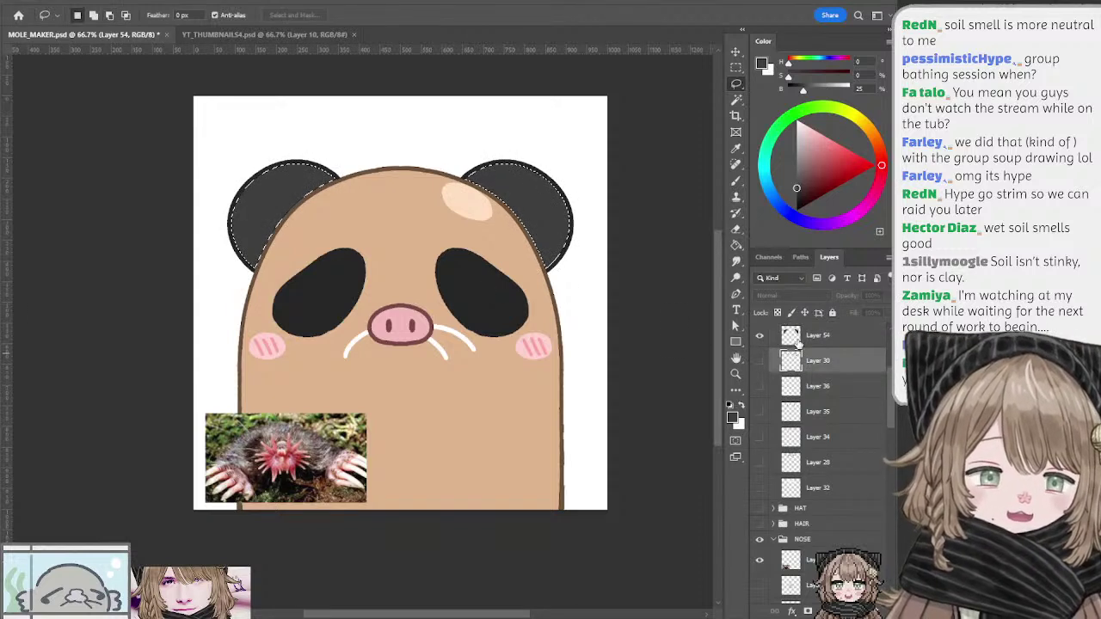
{"action": "key", "text": "b"}
{"action": "key", "text": "ctrl+semicolon"}
{"action": "left_click", "coordinate": [472, 275], "text": "alt"}
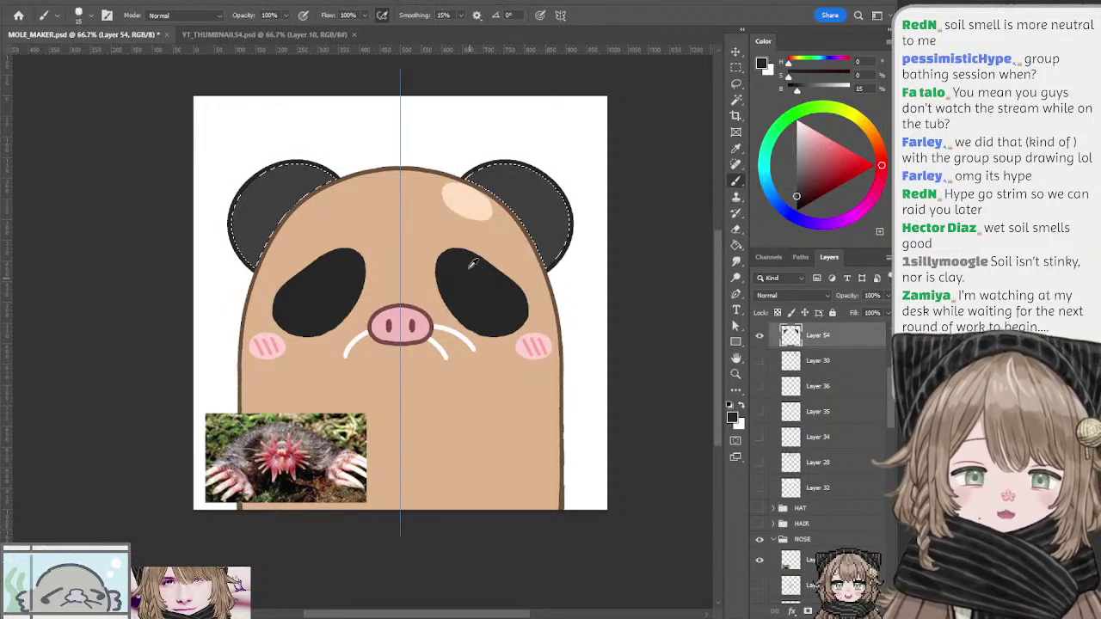
{"action": "key", "text": "ctrl+d"}
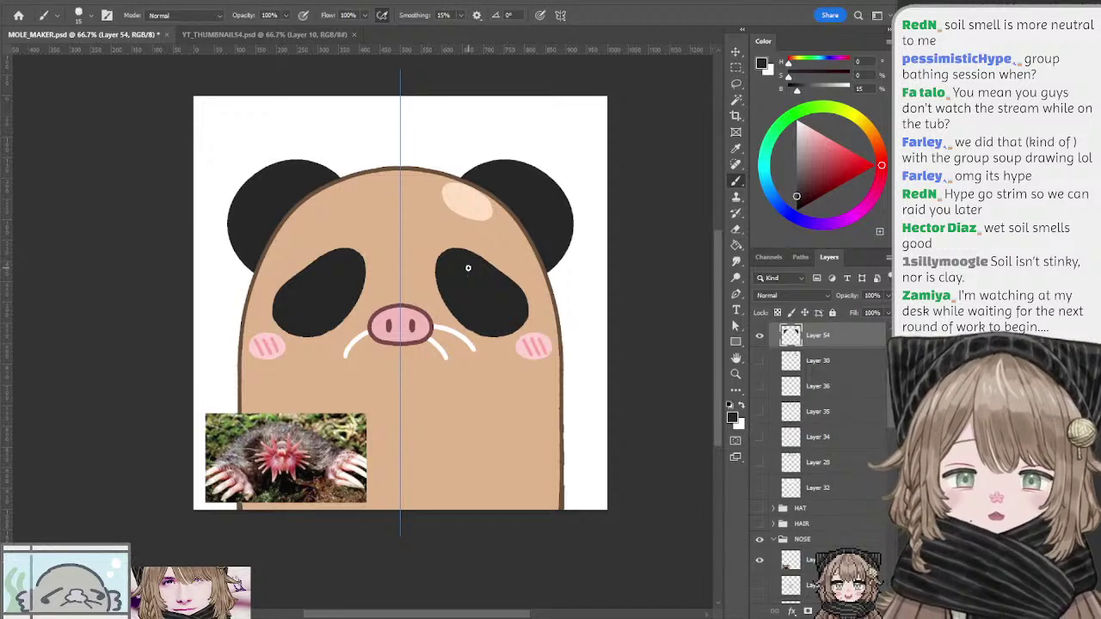
{"action": "key", "text": "l"}
{"action": "left_click_drag", "start_coordinate": [650, 162], "coordinate": [648, 154]}
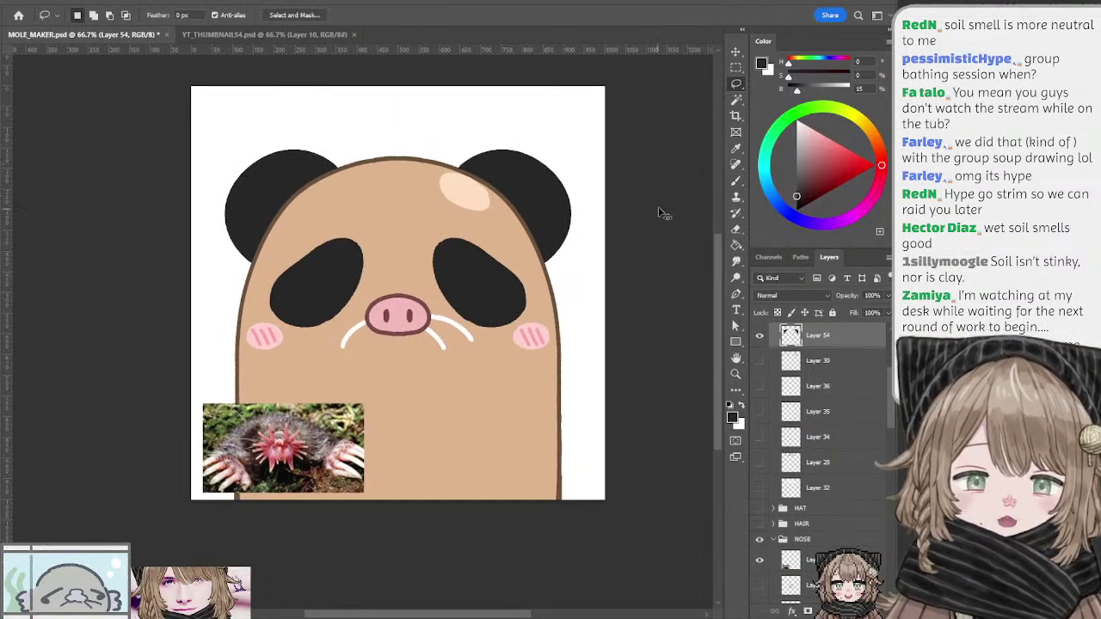
{"action": "key", "text": "ctrl+z"}
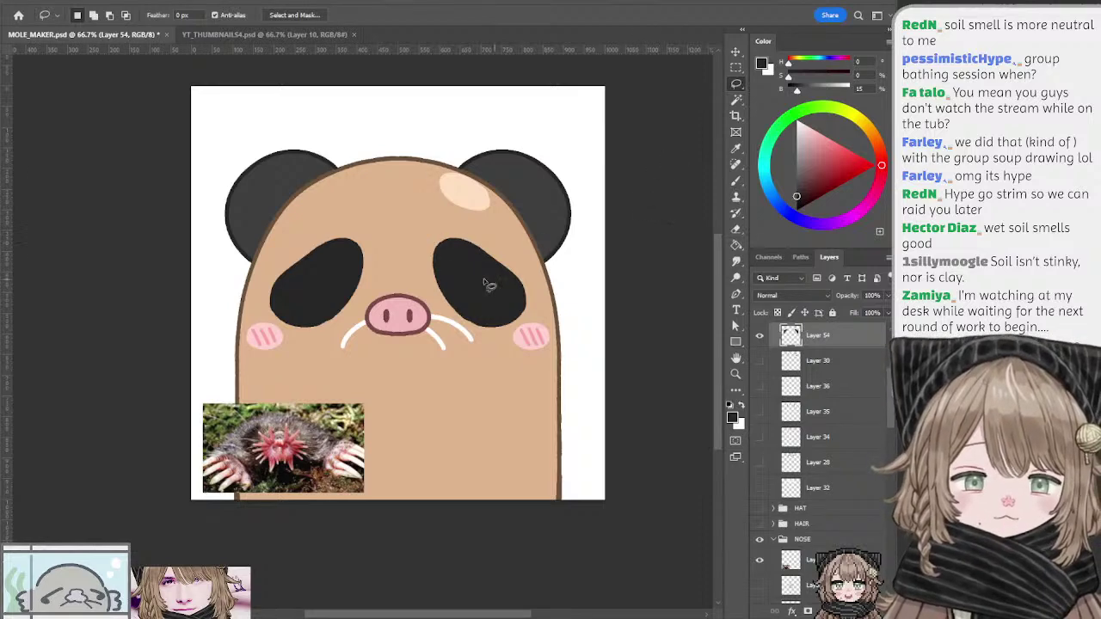
{"action": "left_click_drag", "start_coordinate": [485, 212], "coordinate": [495, 222]}
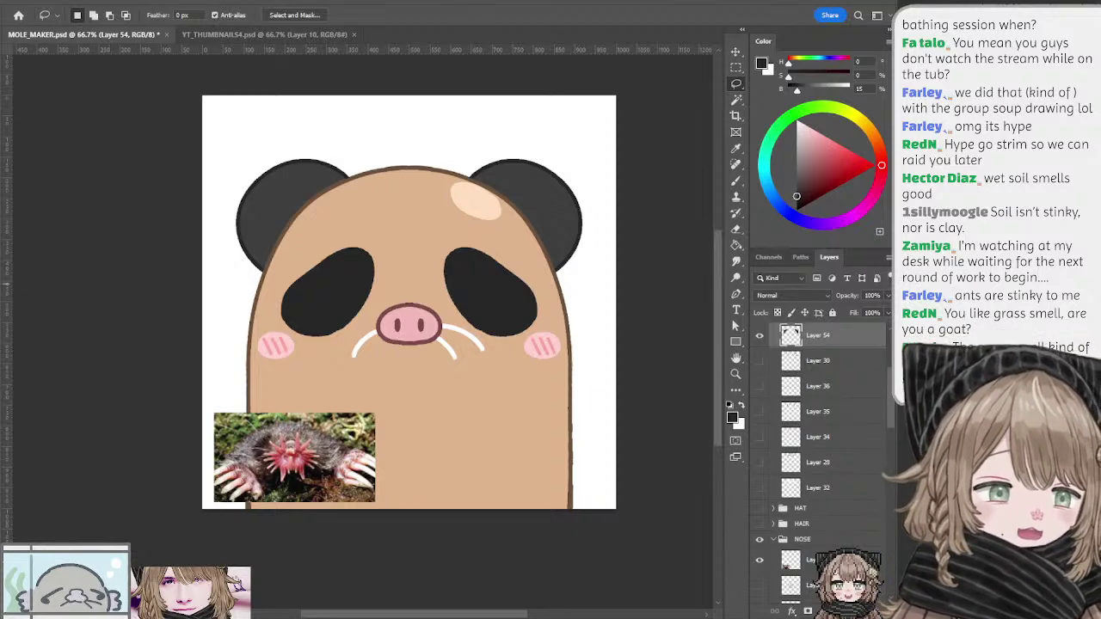
Step: Hide the EARS group, show the HAIR group, and select its outline on Layer 13
{"action": "scroll", "coordinate": [765, 447], "scroll_direction": "up", "scroll_amount": 3}
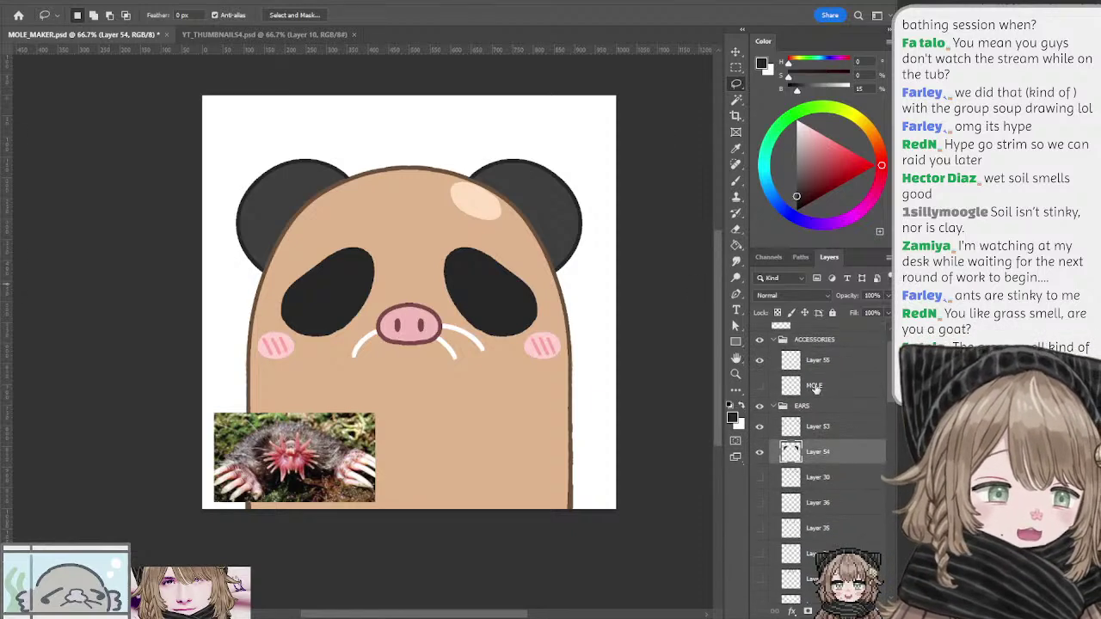
{"action": "left_click", "coordinate": [760, 451]}
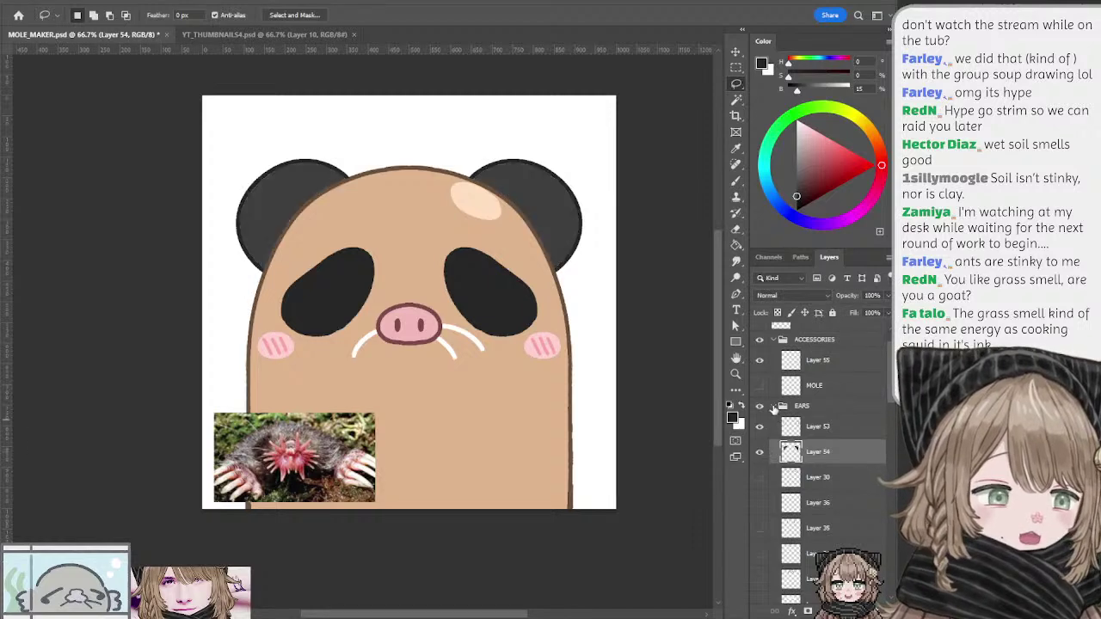
{"action": "left_click", "coordinate": [774, 406]}
{"action": "left_click", "coordinate": [759, 406]}
{"action": "left_click", "coordinate": [759, 437]}
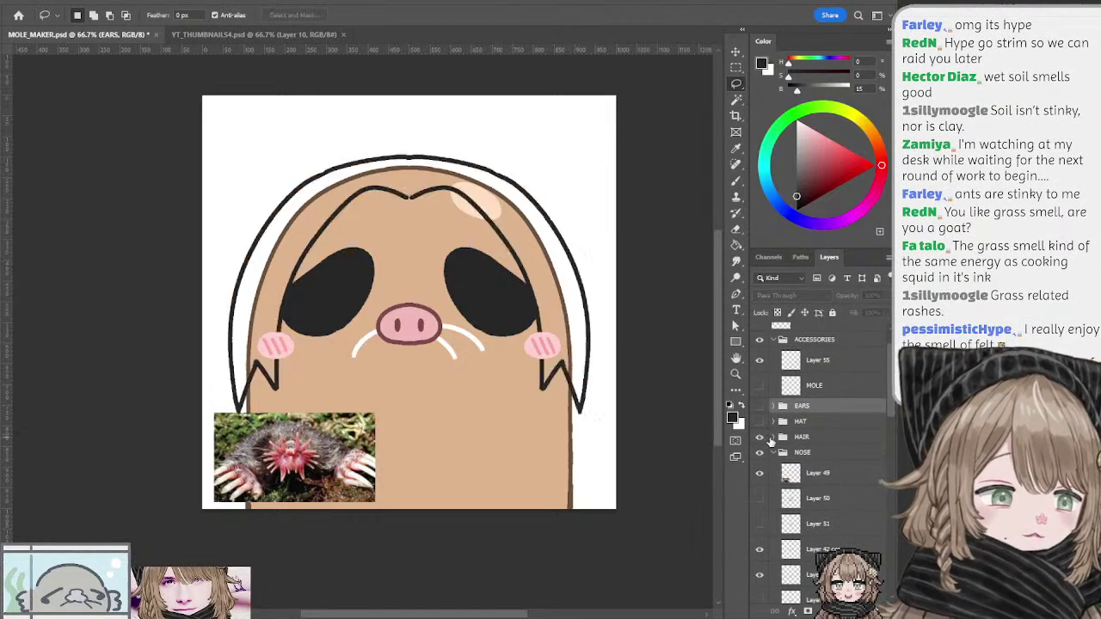
{"action": "left_click", "coordinate": [772, 437]}
{"action": "scroll", "coordinate": [838, 405], "scroll_direction": "down", "scroll_amount": 3}
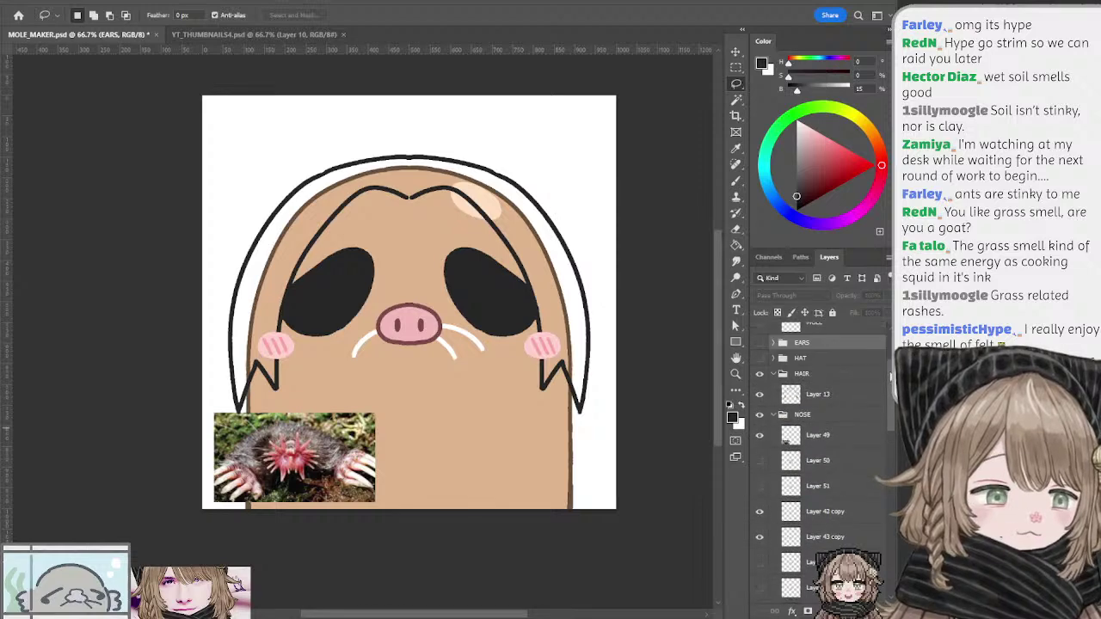
{"action": "scroll", "coordinate": [817, 404], "scroll_direction": "up", "scroll_amount": 1}
{"action": "left_click", "coordinate": [781, 404]}
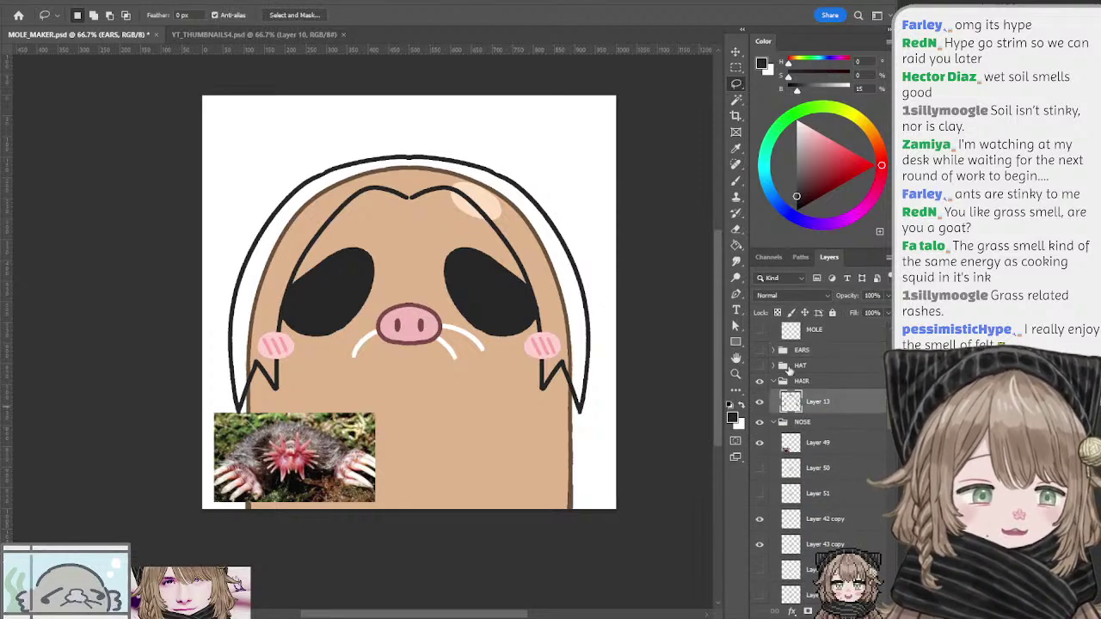
Step: Try a pale blue of hue 205, 22% saturation and 99% brightness inside the hair outline with a 30 px brush, and undo the stroke
{"action": "left_click", "coordinate": [808, 129]}
{"action": "left_click", "coordinate": [764, 177]}
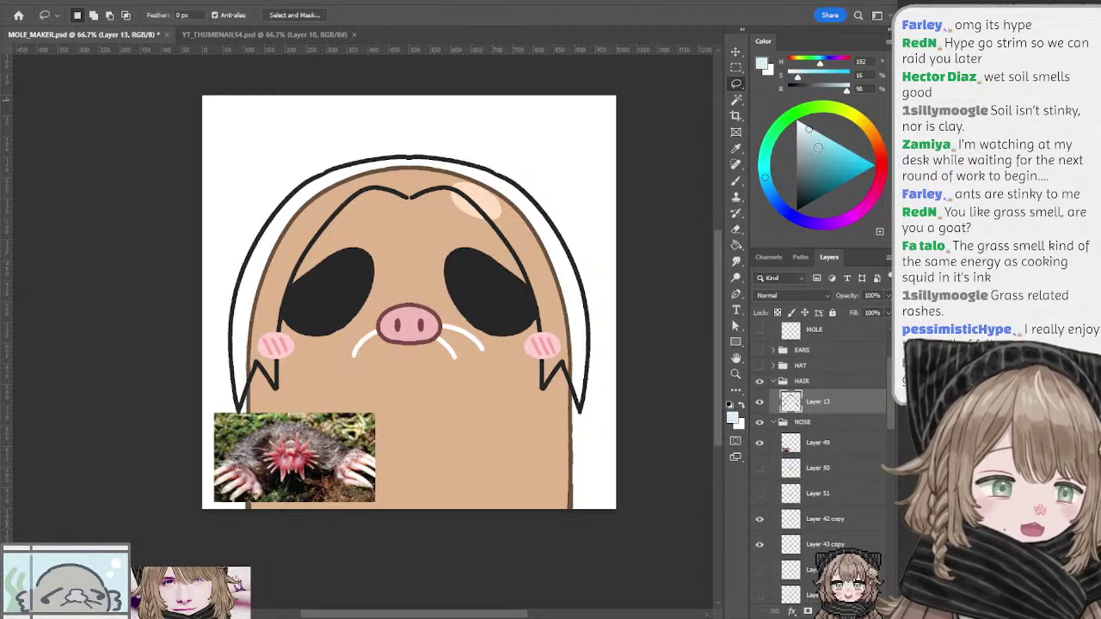
{"action": "left_click", "coordinate": [815, 128]}
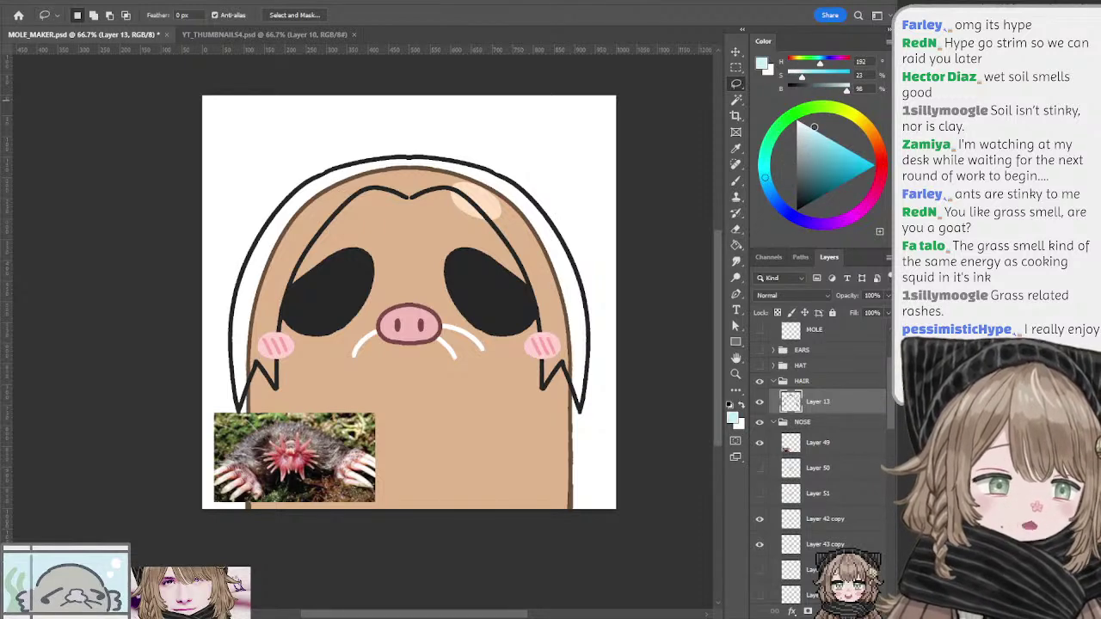
{"action": "left_click_drag", "start_coordinate": [813, 127], "coordinate": [809, 132]}
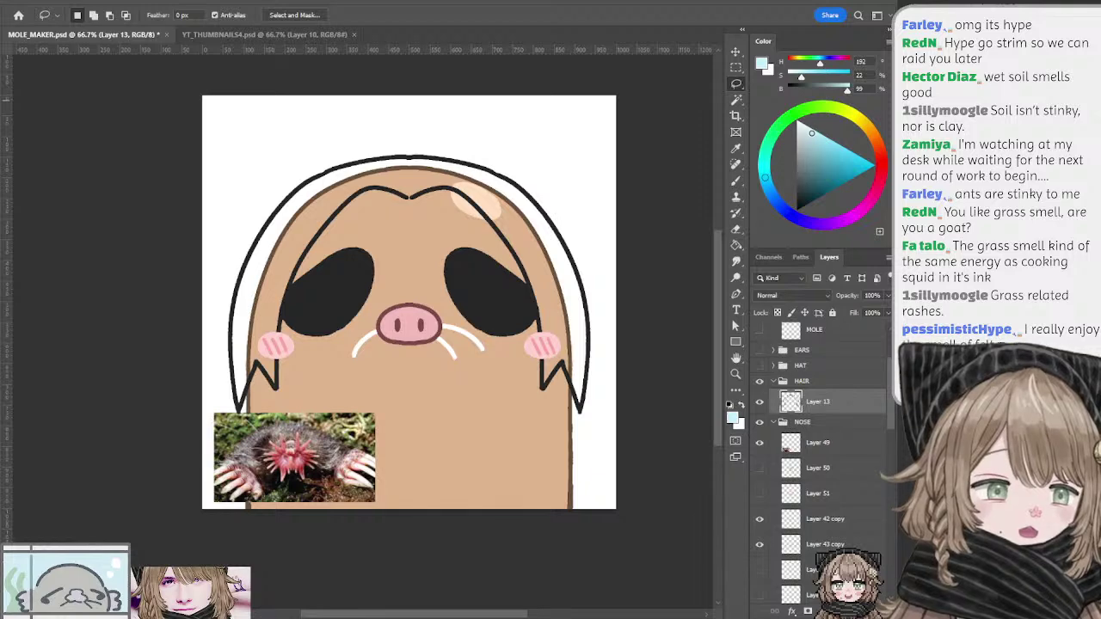
{"action": "left_click", "coordinate": [768, 189]}
{"action": "key", "text": "b"}
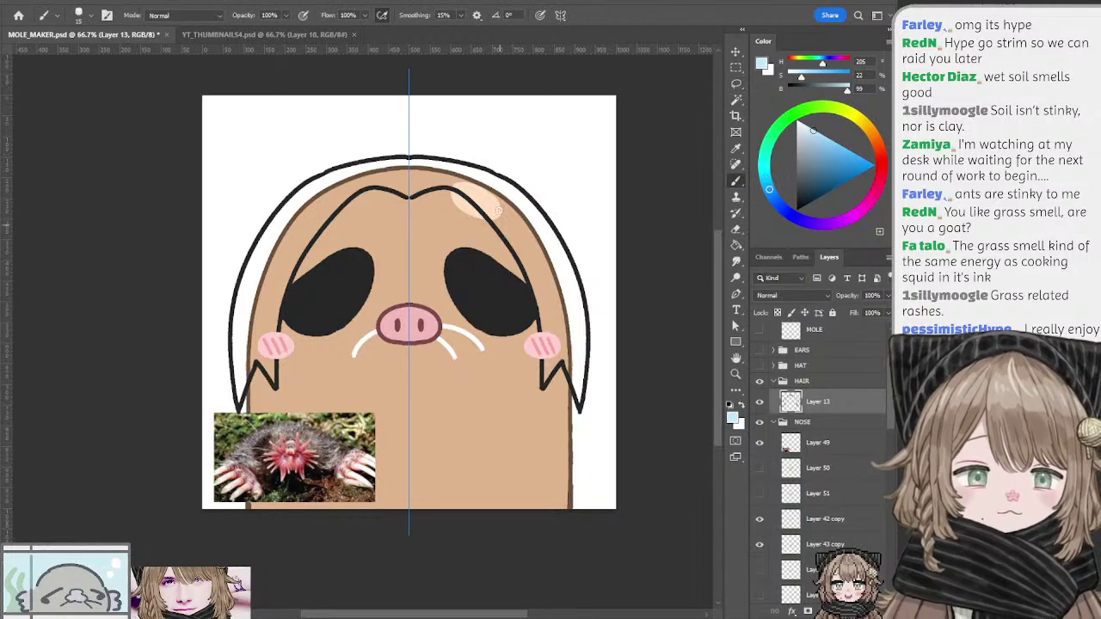
{"action": "key", "text": "bracketright"}
{"action": "left_click_drag", "start_coordinate": [479, 196], "coordinate": [544, 291]}
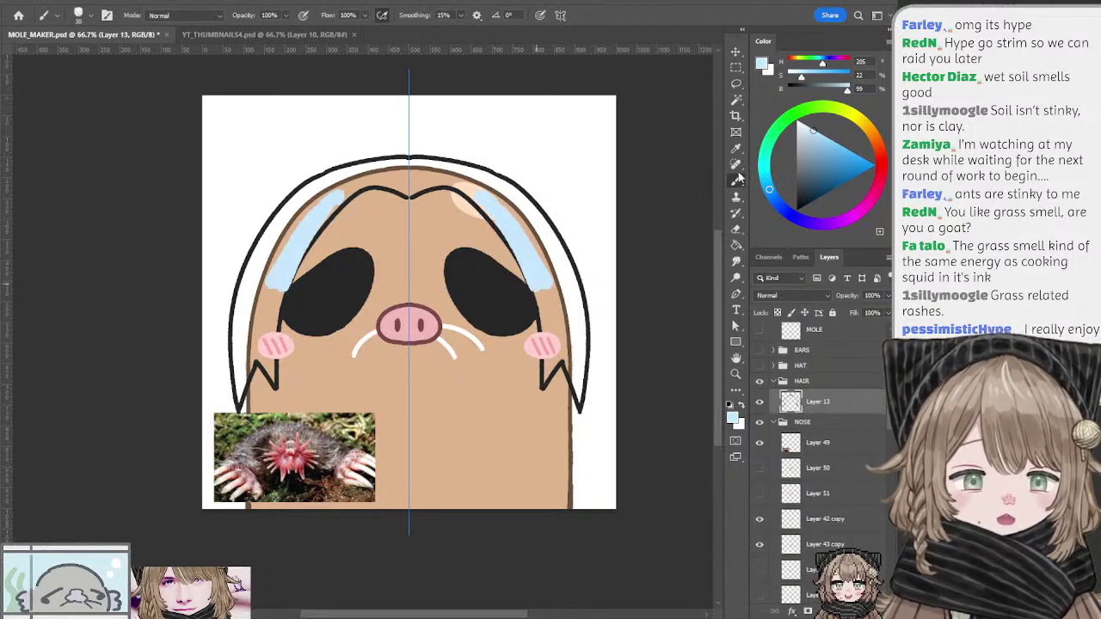
{"action": "key", "text": "ctrl+z"}
Step: Add a new layer for the hair colour and place it beneath Layer 13 in the HAIR group
{"action": "left_click", "coordinate": [802, 422]}
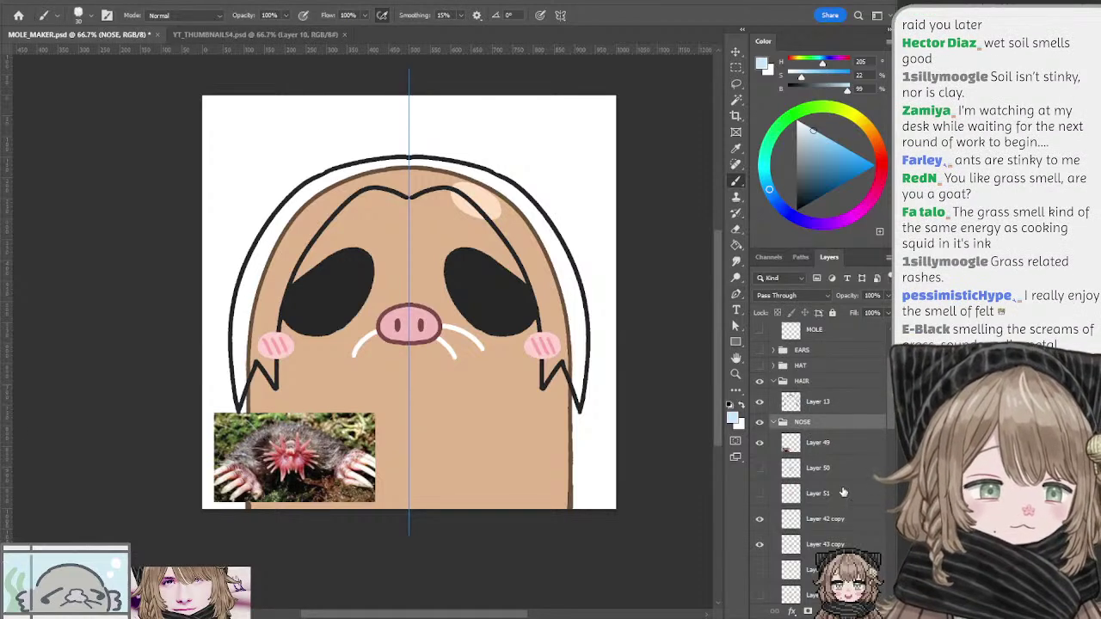
{"action": "key", "text": "ctrl+shift+alt+n"}
{"action": "left_click_drag", "start_coordinate": [801, 435], "coordinate": [797, 410]}
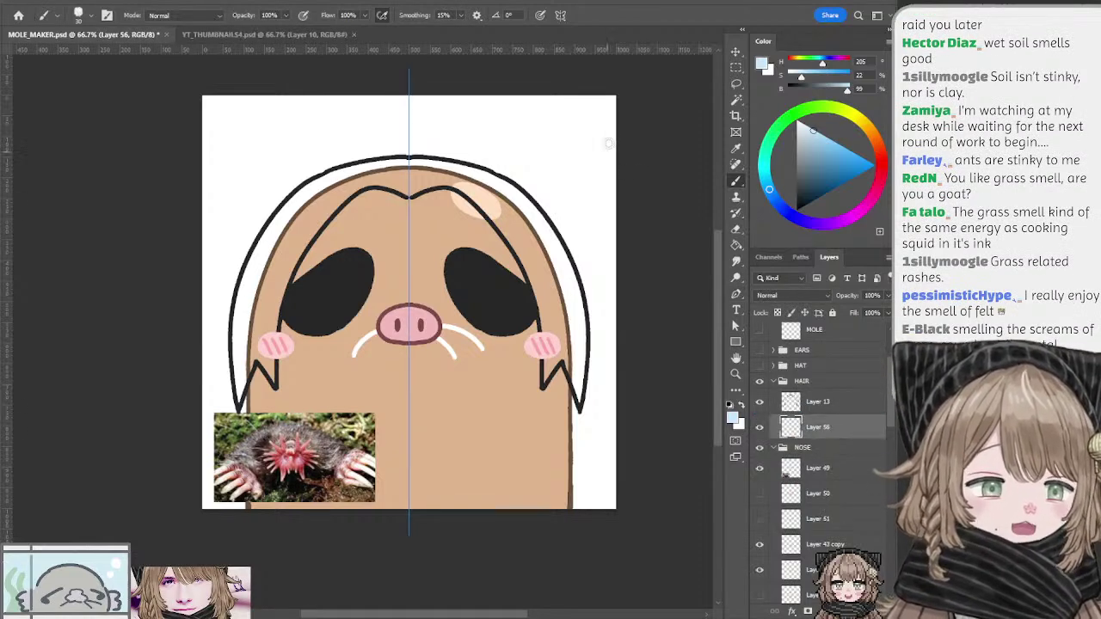
Step: Try a greyer blue of hue 209, 24% saturation and 84% brightness inside the hair with a 25 px brush, and undo the stroke
{"action": "left_click", "coordinate": [815, 138]}
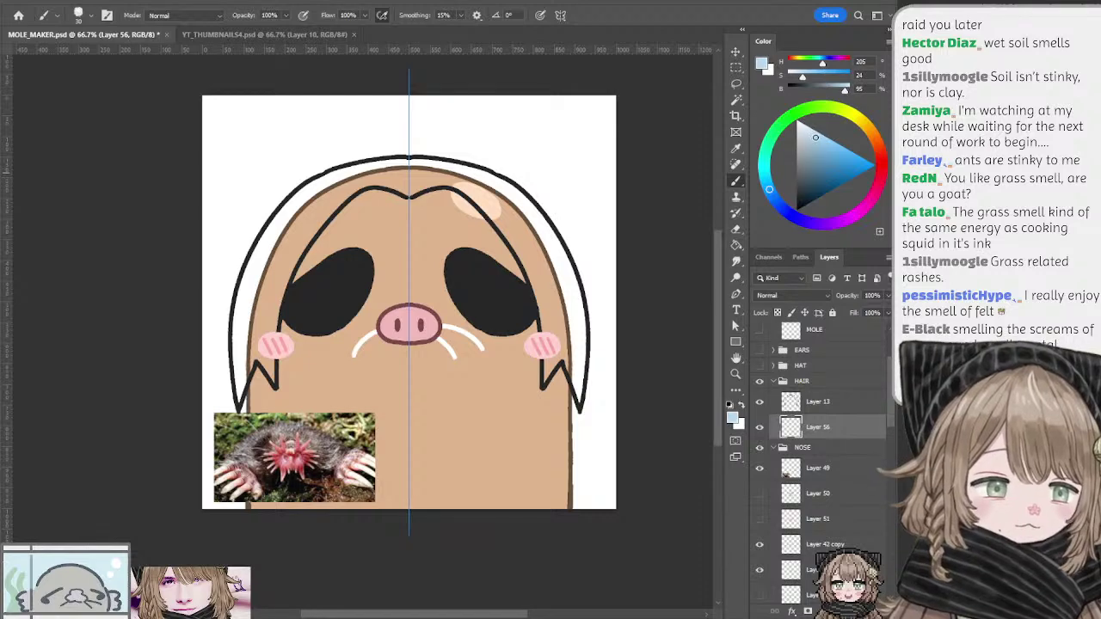
{"action": "left_click", "coordinate": [811, 144]}
{"action": "left_click", "coordinate": [771, 194]}
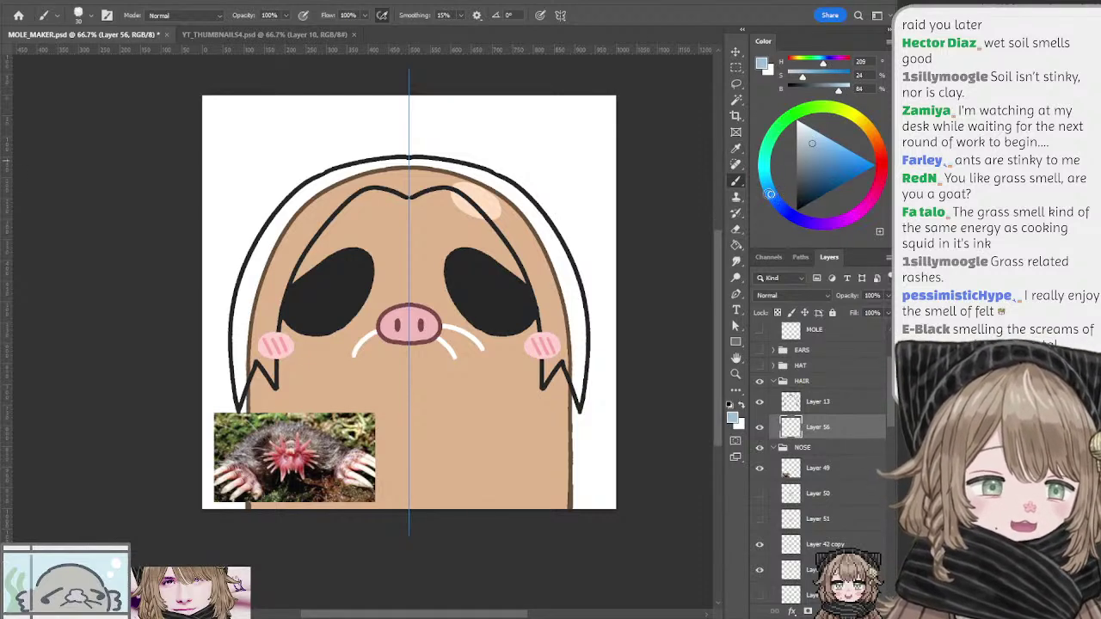
{"action": "key", "text": "["}
{"action": "mouse_move", "coordinate": [496, 212]}
{"action": "left_mouse_down"}
{"action": "mouse_move", "coordinate": [475, 192]}
{"action": "mouse_move", "coordinate": [516, 231]}
{"action": "left_mouse_up"}
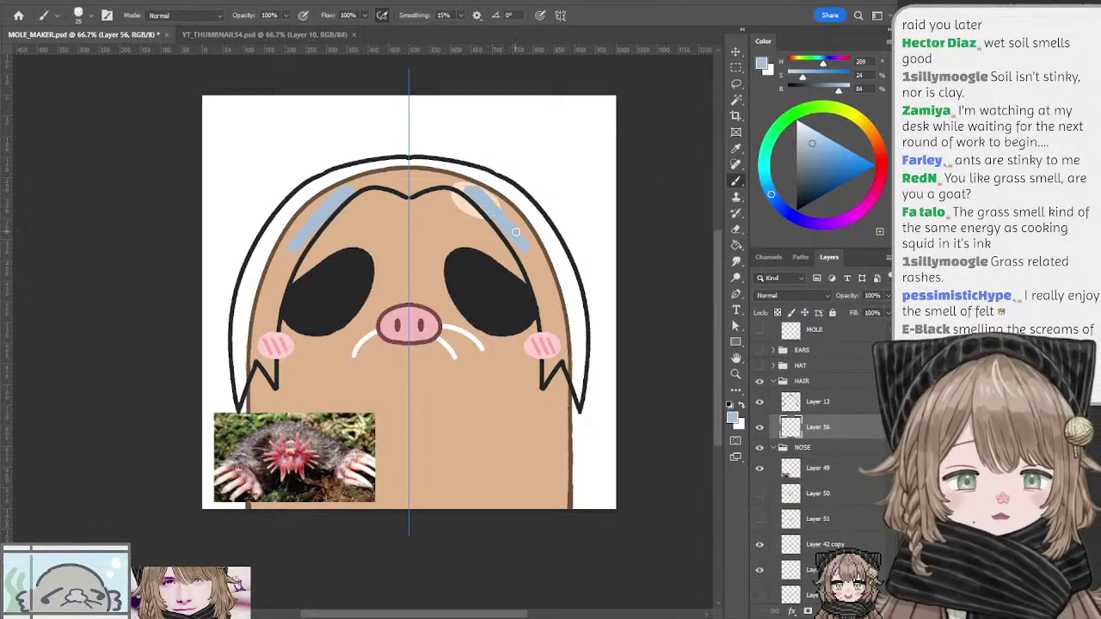
{"action": "key", "text": "ctrl+z"}
Step: Paint pale blue of hue 209, 30% saturation and 95% brightness along the hair's inner edge on Layer 56 down to the inner tips
{"action": "left_click", "coordinate": [816, 140]}
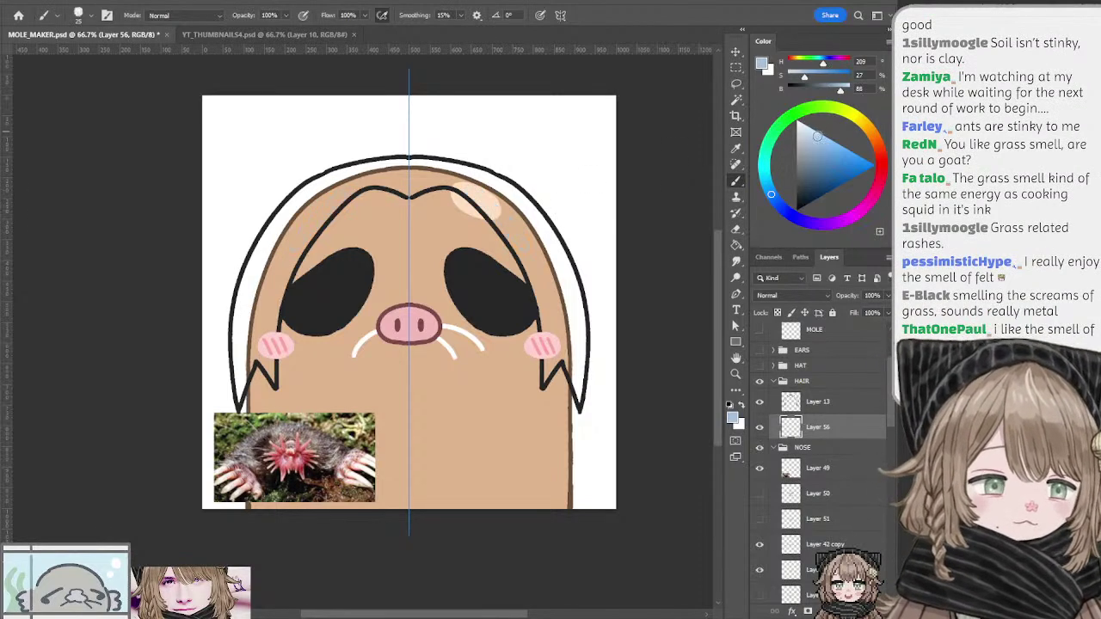
{"action": "left_click", "coordinate": [821, 137]}
{"action": "left_click", "coordinate": [817, 137]}
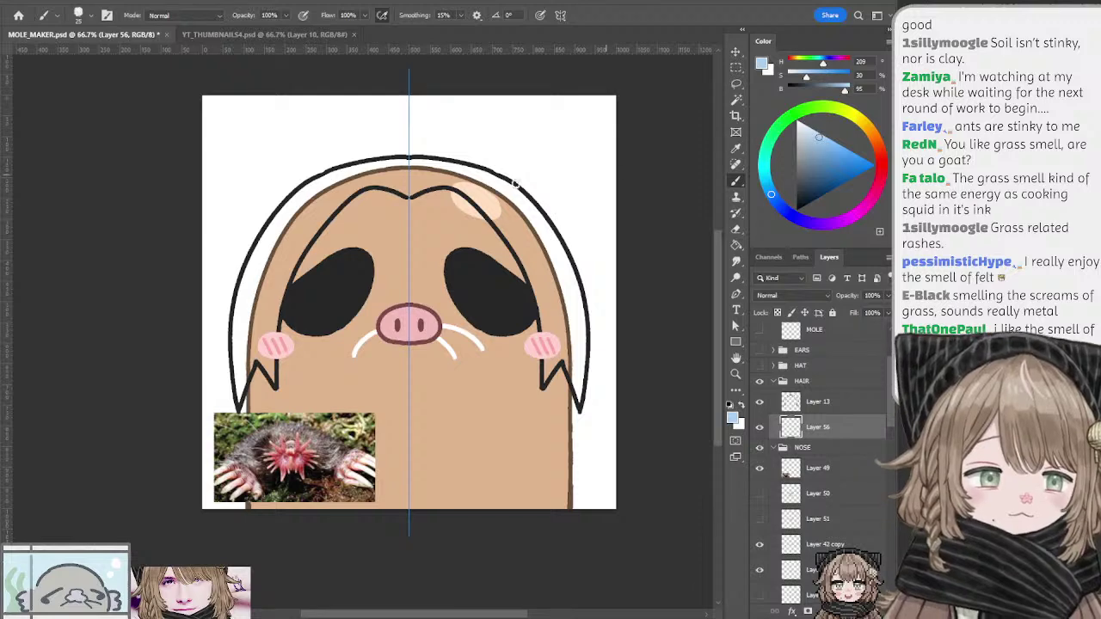
{"action": "mouse_move", "coordinate": [415, 186]}
{"action": "left_mouse_down"}
{"action": "mouse_move", "coordinate": [474, 189]}
{"action": "mouse_move", "coordinate": [459, 185]}
{"action": "mouse_move", "coordinate": [513, 235]}
{"action": "mouse_move", "coordinate": [493, 210]}
{"action": "mouse_move", "coordinate": [539, 282]}
{"action": "mouse_move", "coordinate": [547, 378]}
{"action": "left_mouse_up"}
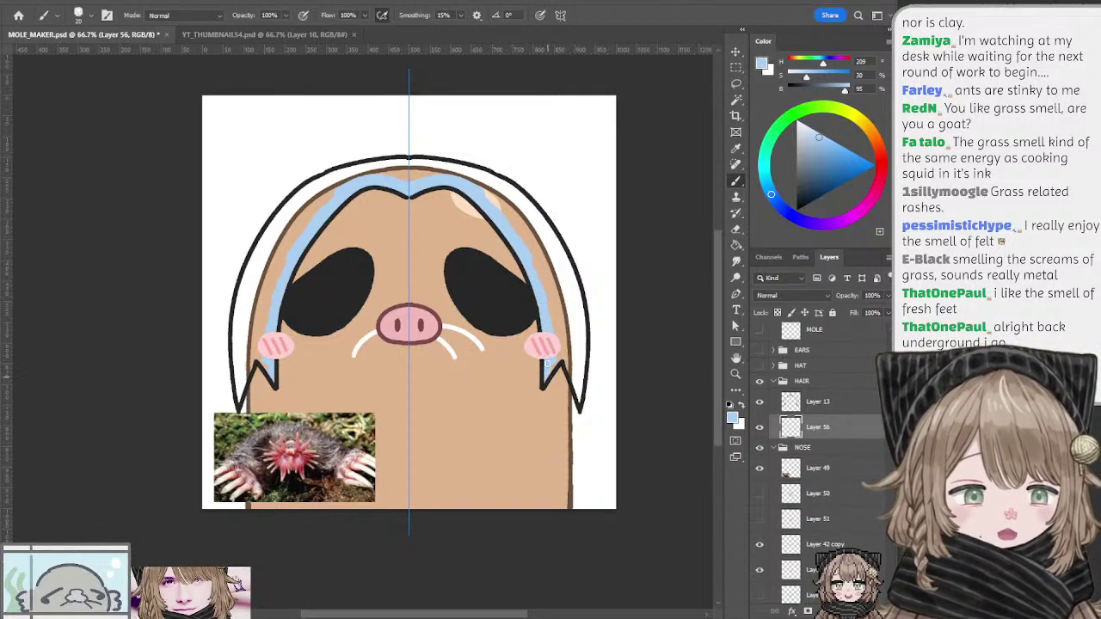
Step: Hide the cheek blush on Layer 55 and return to the hair colour on Layer 56
{"action": "left_click", "coordinate": [546, 338], "text": "ctrl"}
{"action": "left_click", "coordinate": [758, 335]}
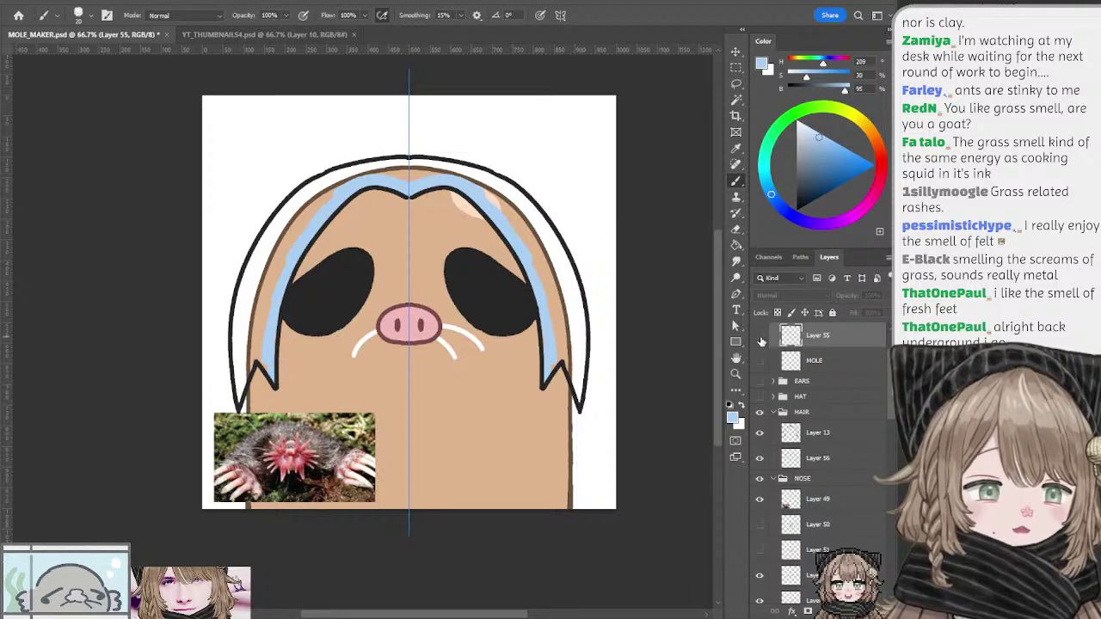
{"action": "key", "text": "ctrl+z"}
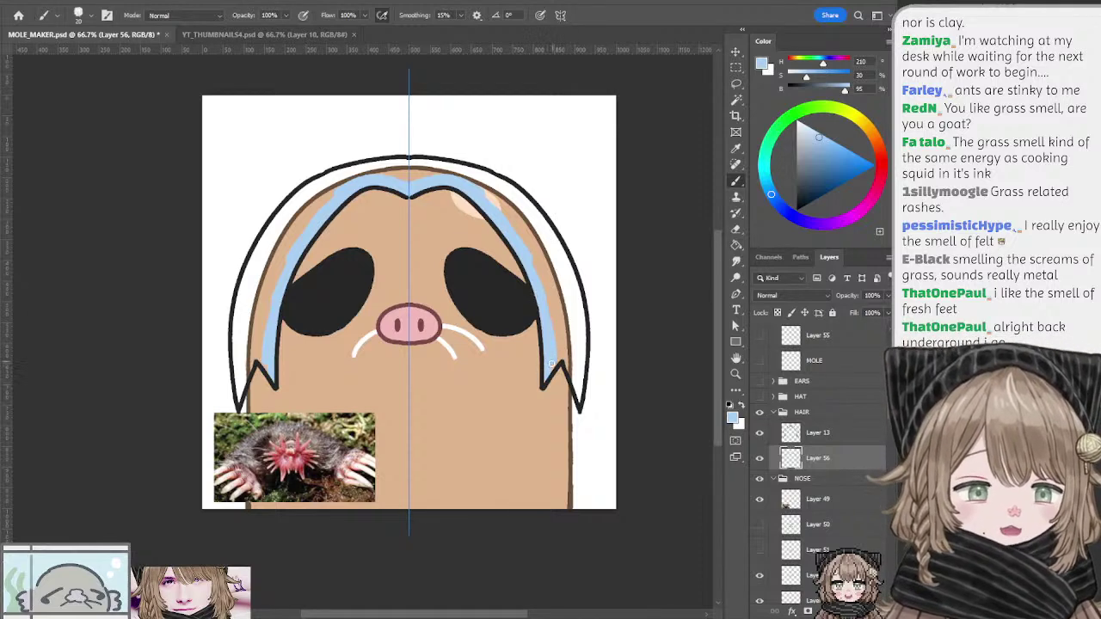
Step: Paint the pale blue into the hair's pointed tips and along the inside of its outer outline
{"action": "left_click_drag", "start_coordinate": [562, 352], "coordinate": [577, 391]}
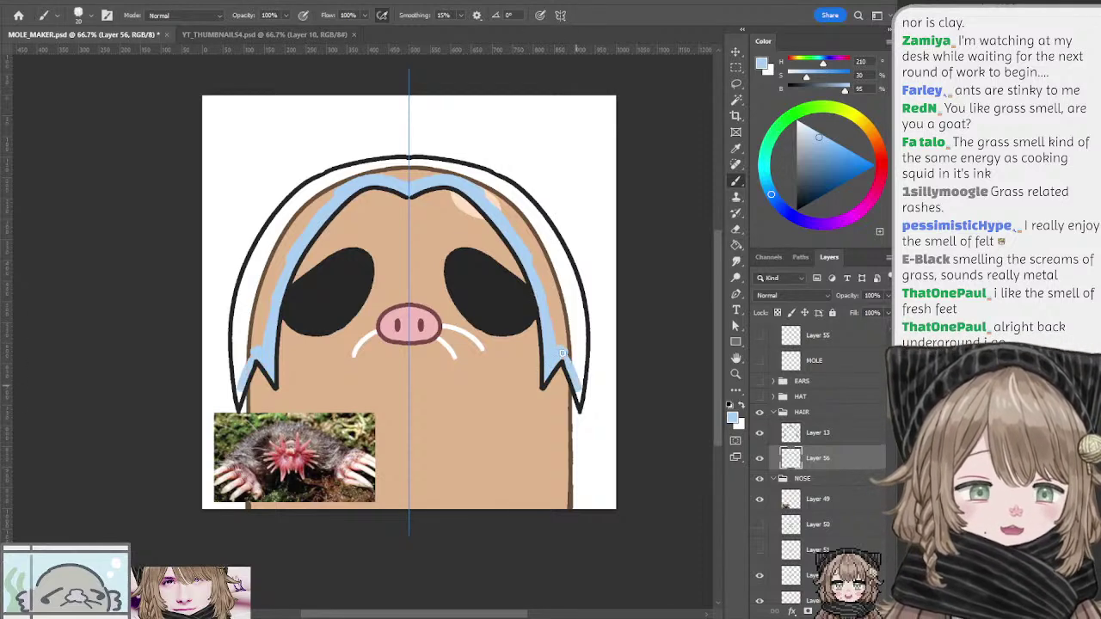
{"action": "mouse_move", "coordinate": [581, 337]}
{"action": "left_mouse_down"}
{"action": "mouse_move", "coordinate": [578, 379]}
{"action": "mouse_move", "coordinate": [578, 333]}
{"action": "left_mouse_up"}
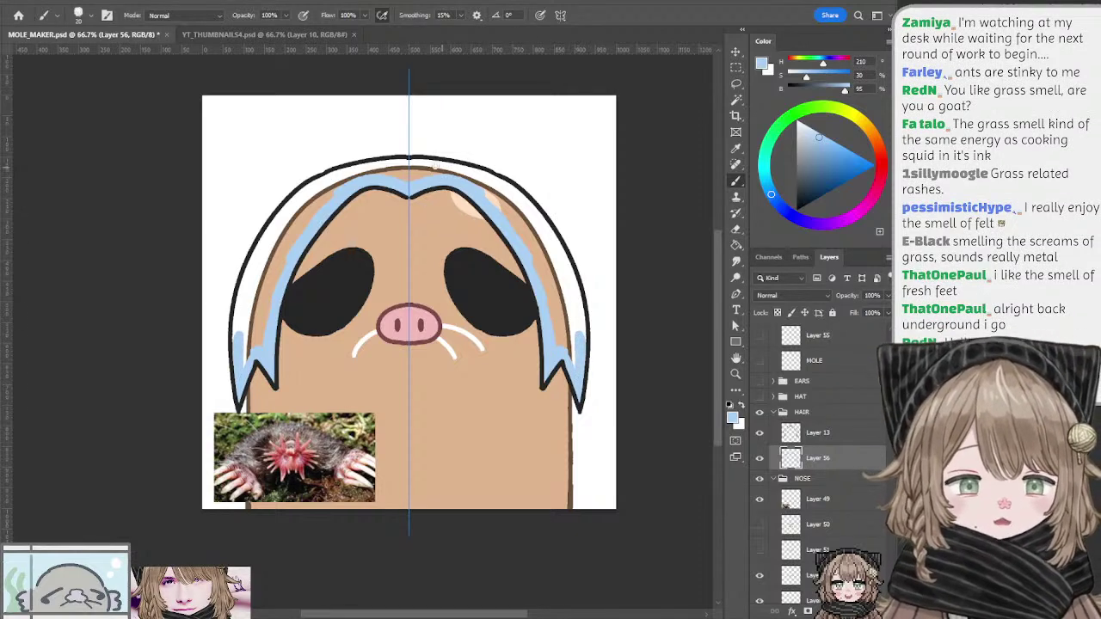
{"action": "mouse_move", "coordinate": [413, 161]}
{"action": "left_mouse_down"}
{"action": "mouse_move", "coordinate": [489, 177]}
{"action": "mouse_move", "coordinate": [545, 217]}
{"action": "left_mouse_up"}
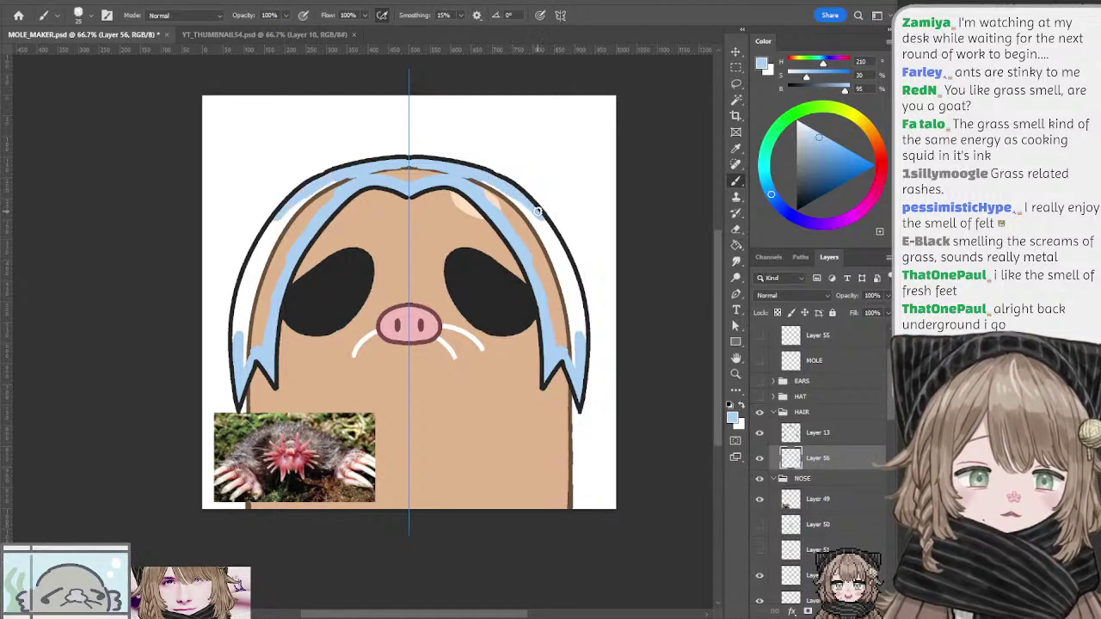
{"action": "key", "text": "e"}
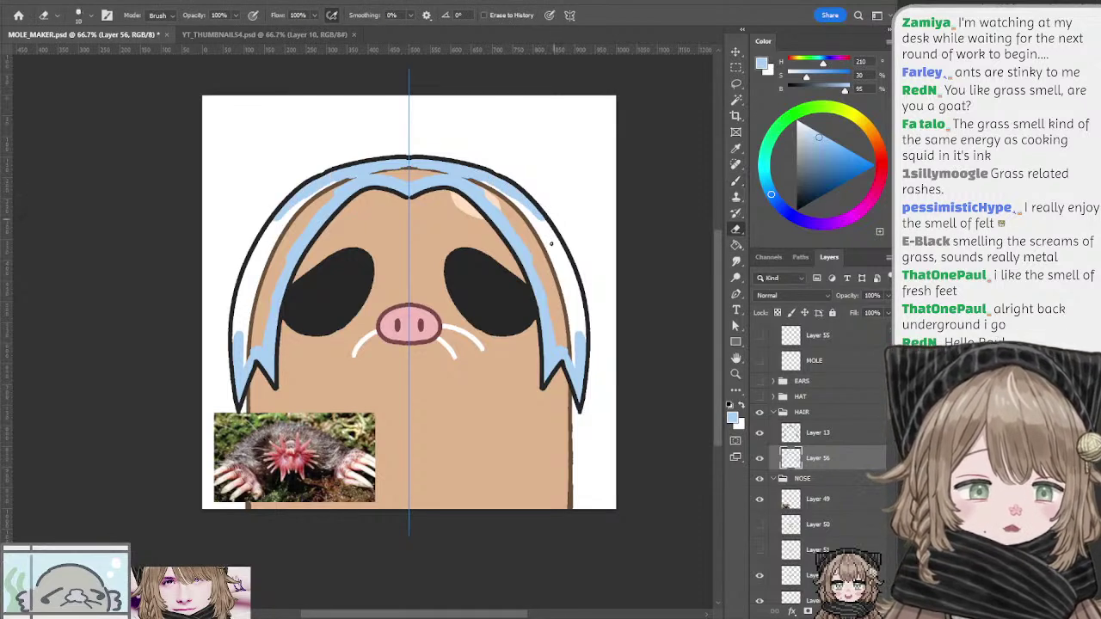
{"action": "key", "text": "b"}
{"action": "mouse_move", "coordinate": [536, 216]}
{"action": "left_mouse_down"}
{"action": "mouse_move", "coordinate": [577, 324]}
{"action": "mouse_move", "coordinate": [565, 266]}
{"action": "mouse_move", "coordinate": [582, 344]}
{"action": "left_mouse_up"}
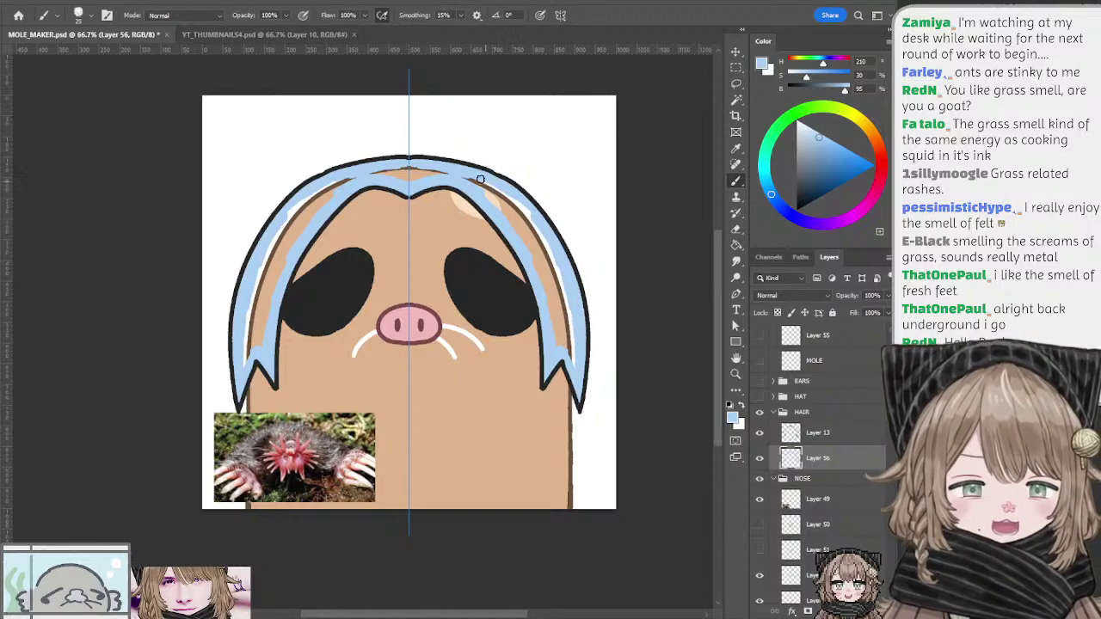
Step: Fill the remaining gaps across the hair with pale blue, enlarging the brush to 35 px
{"action": "mouse_move", "coordinate": [412, 167]}
{"action": "left_mouse_down"}
{"action": "mouse_move", "coordinate": [525, 213]}
{"action": "mouse_move", "coordinate": [485, 190]}
{"action": "mouse_move", "coordinate": [540, 258]}
{"action": "mouse_move", "coordinate": [496, 206]}
{"action": "mouse_move", "coordinate": [542, 237]}
{"action": "mouse_move", "coordinate": [546, 289]}
{"action": "mouse_move", "coordinate": [534, 256]}
{"action": "mouse_move", "coordinate": [575, 363]}
{"action": "mouse_move", "coordinate": [544, 241]}
{"action": "mouse_move", "coordinate": [563, 302]}
{"action": "left_mouse_up"}
{"action": "key", "text": "bracketright"}
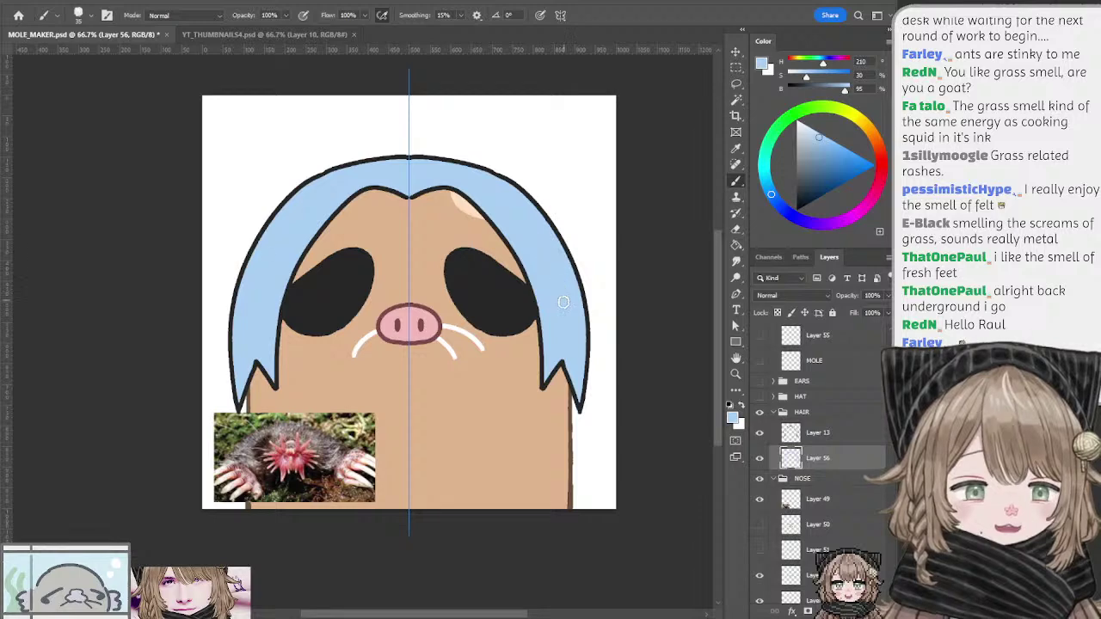
{"action": "mouse_move", "coordinate": [457, 205]}
{"action": "left_mouse_down"}
{"action": "mouse_move", "coordinate": [490, 210]}
{"action": "mouse_move", "coordinate": [472, 208]}
{"action": "left_mouse_up"}
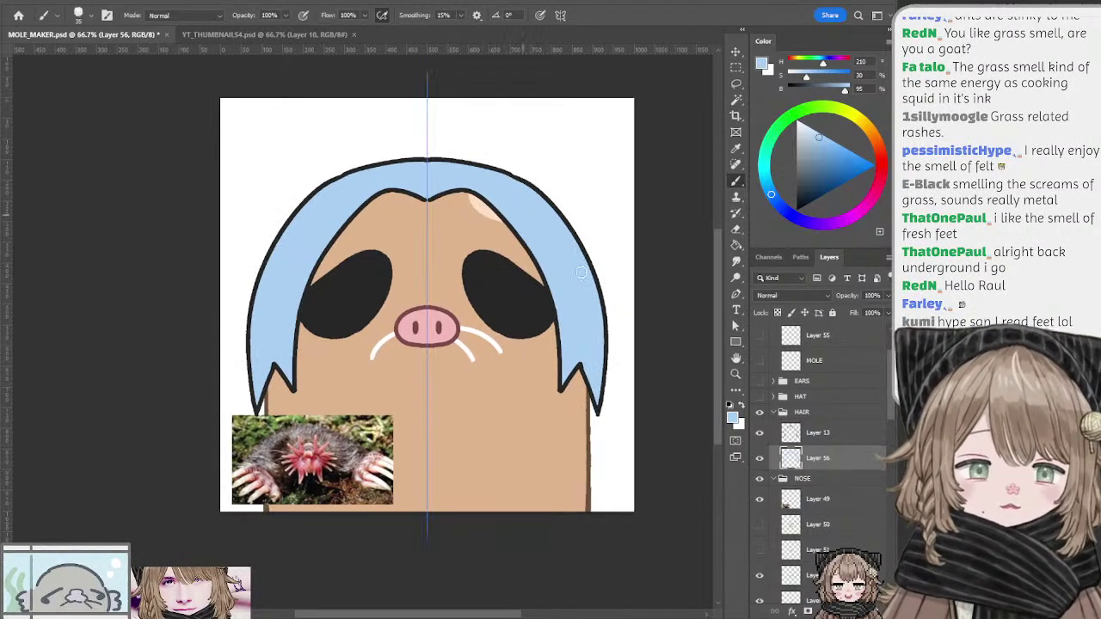
Step: Reselect the hair colour on Layer 56 and reduce the brush size to 15 px
{"action": "left_click", "coordinate": [567, 387], "text": "ctrl"}
{"action": "left_click", "coordinate": [565, 336], "text": "ctrl"}
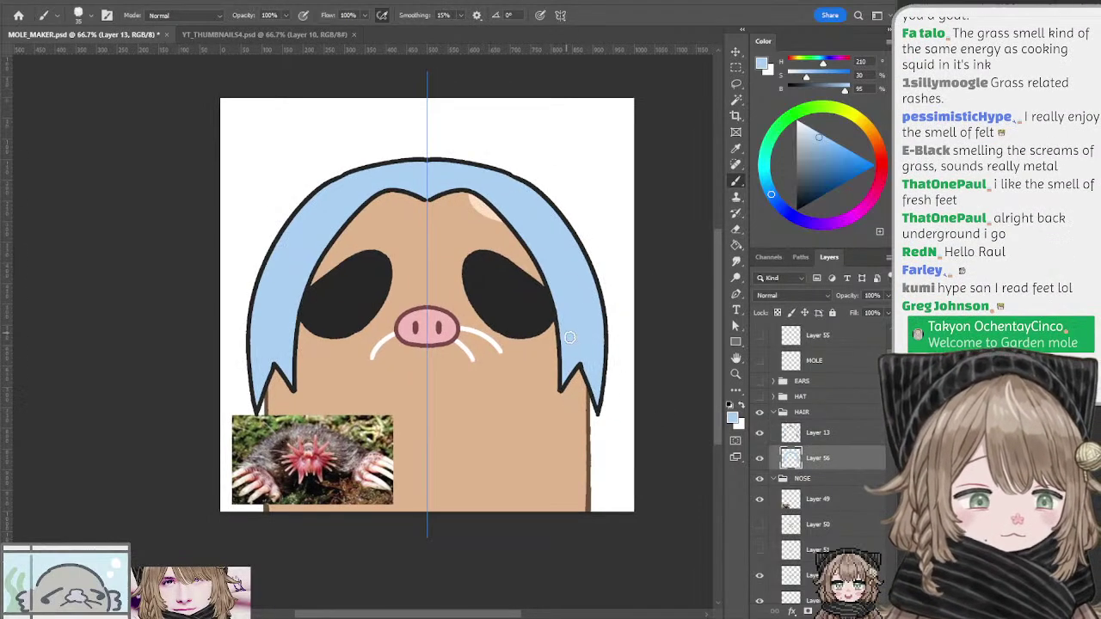
{"action": "left_click", "coordinate": [565, 378], "text": "ctrl"}
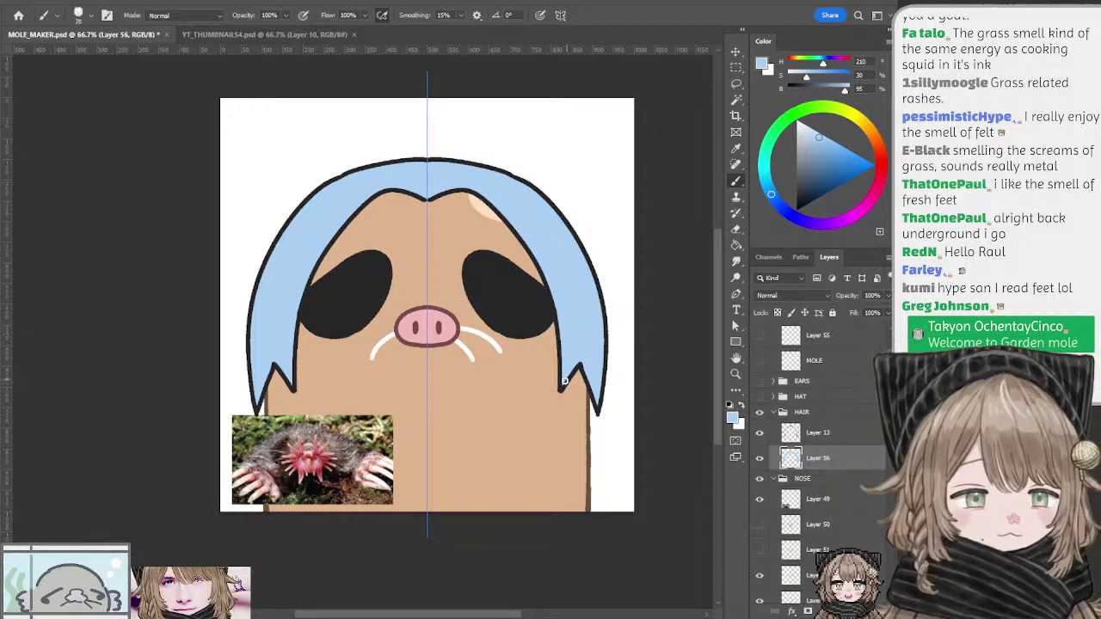
{"action": "key", "text": "["}
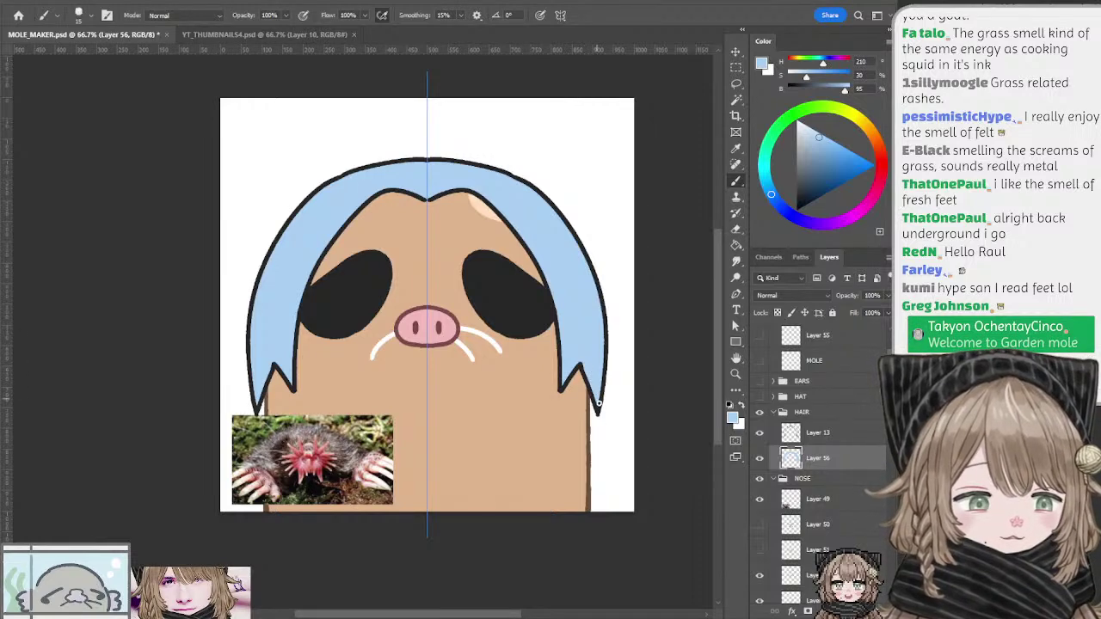
Step: Add a new layer above the hair outline on Layer 13 and clip it to the outline
{"action": "left_click", "coordinate": [586, 376], "text": "ctrl"}
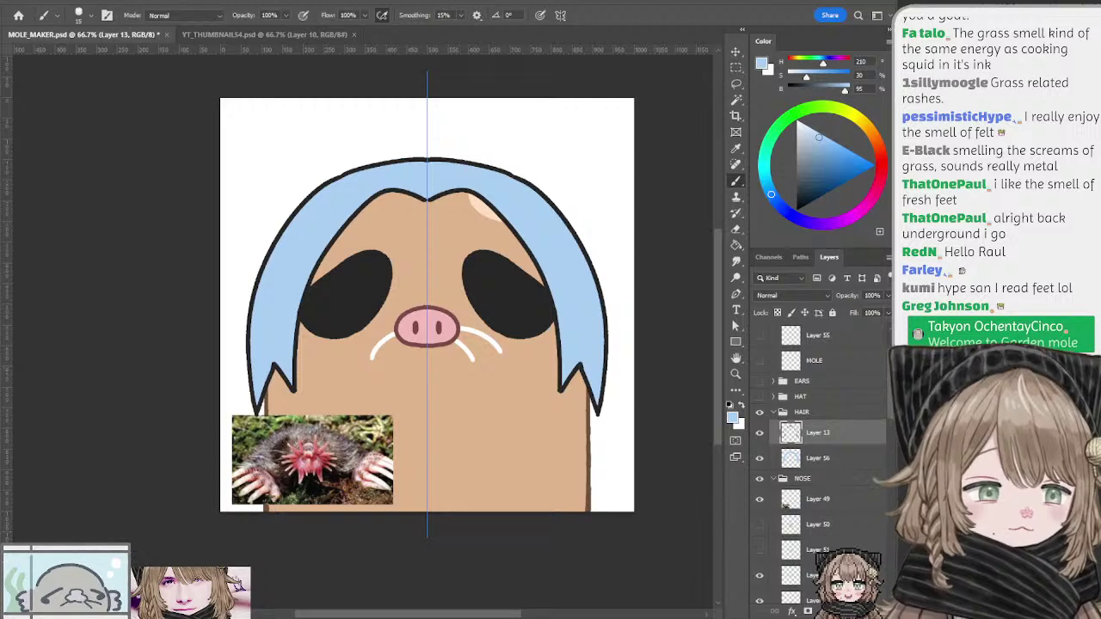
{"action": "key", "text": "ctrl+shift+alt+n"}
{"action": "key", "text": "ctrl+alt+g"}
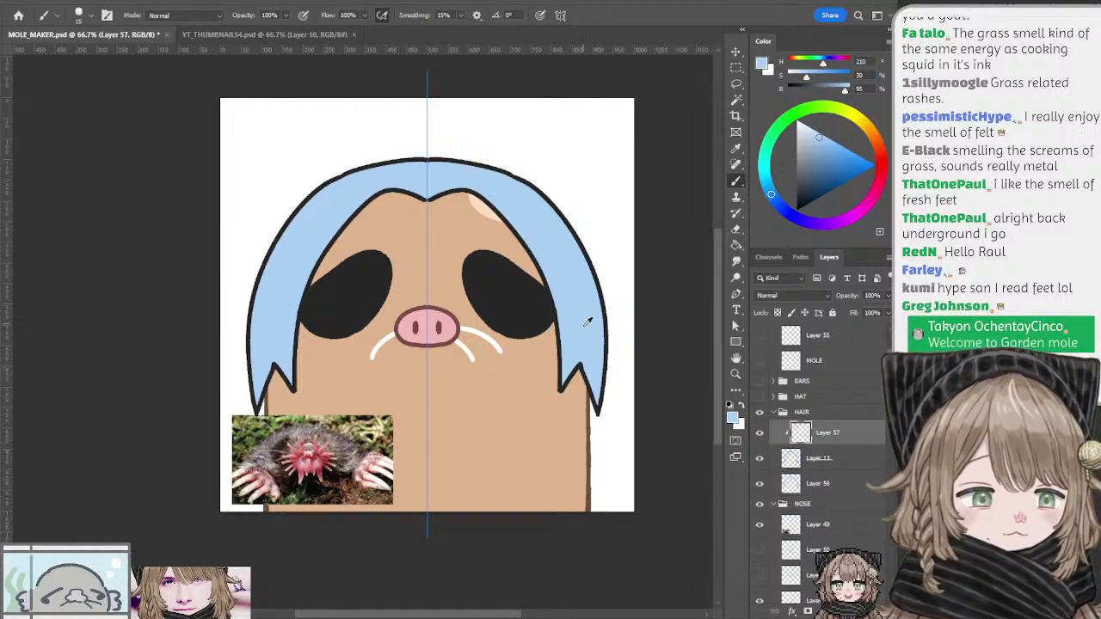
Step: Try filling the clipped layer with blue of hue 210, first at 49% saturation and 78% brightness, then at 55% and 64%
{"action": "left_click", "coordinate": [585, 331], "text": "alt"}
{"action": "left_click", "coordinate": [827, 157]}
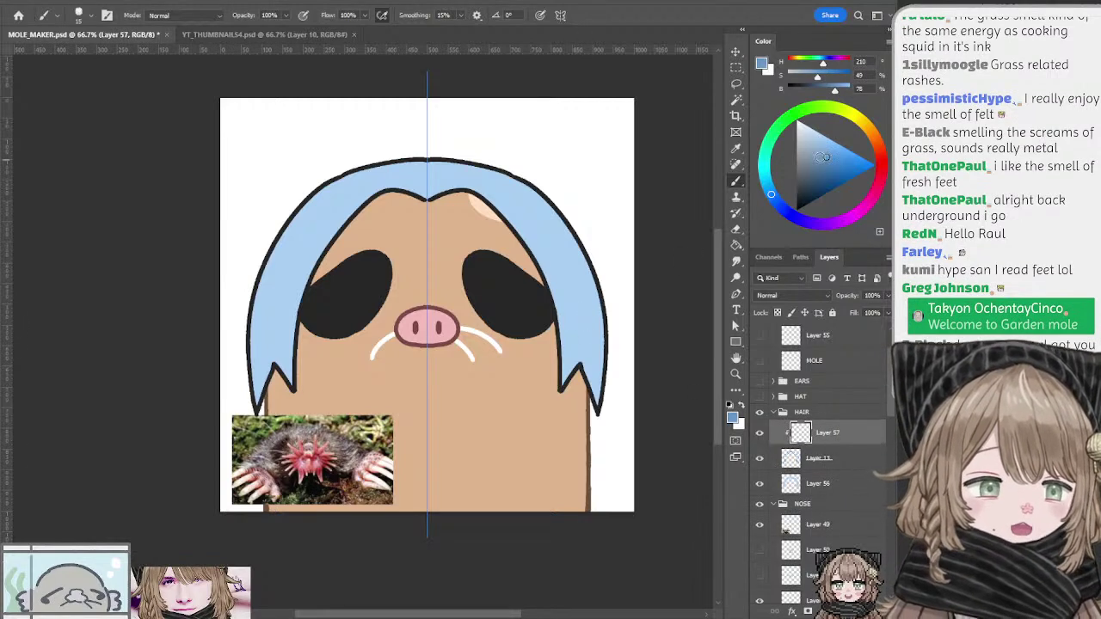
{"action": "key", "text": "alt+BackSpace"}
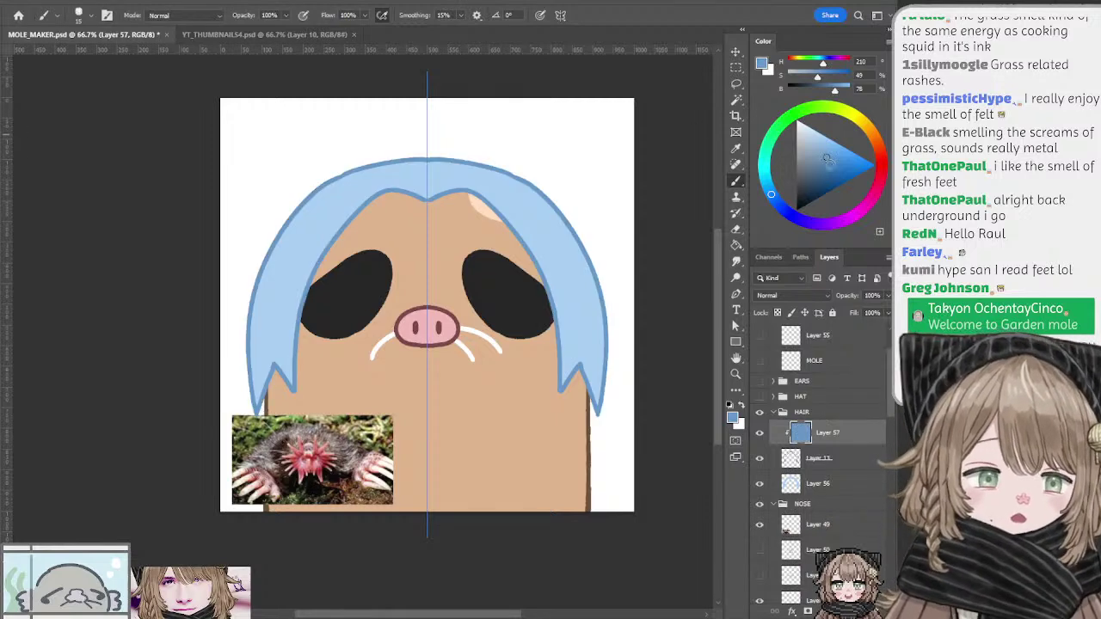
{"action": "left_click", "coordinate": [823, 168]}
{"action": "key", "text": "alt+BackSpace"}
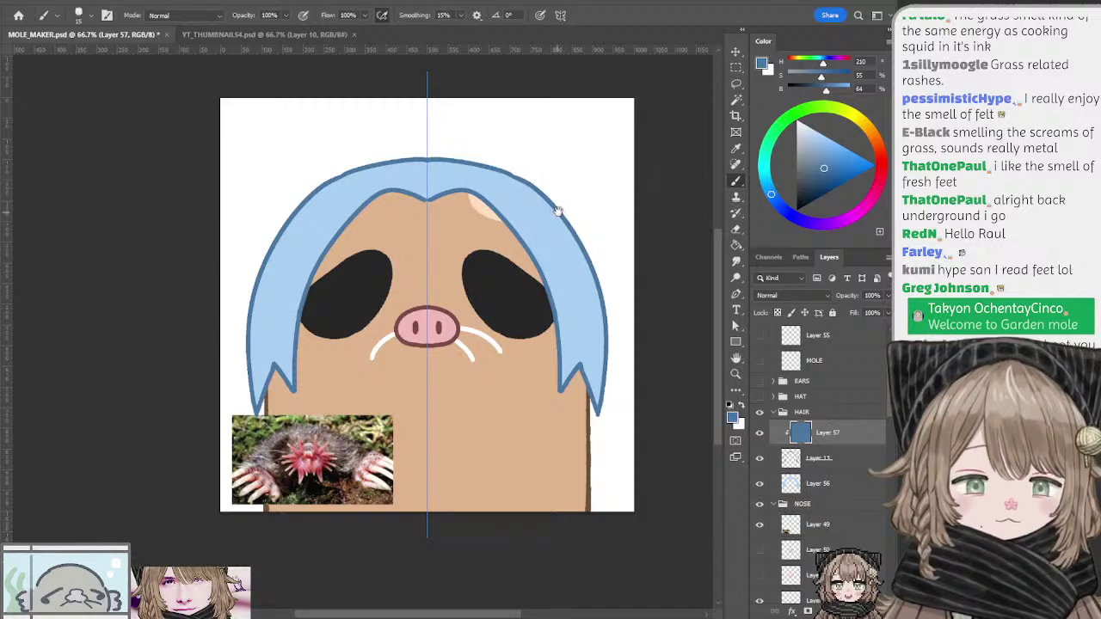
{"action": "key", "text": "ctrl+semicolon"}
{"action": "mouse_move", "coordinate": [553, 210]}
{"action": "left_mouse_down"}
{"action": "mouse_move", "coordinate": [573, 213]}
{"action": "mouse_move", "coordinate": [551, 212]}
{"action": "mouse_move", "coordinate": [566, 224]}
{"action": "left_mouse_up"}
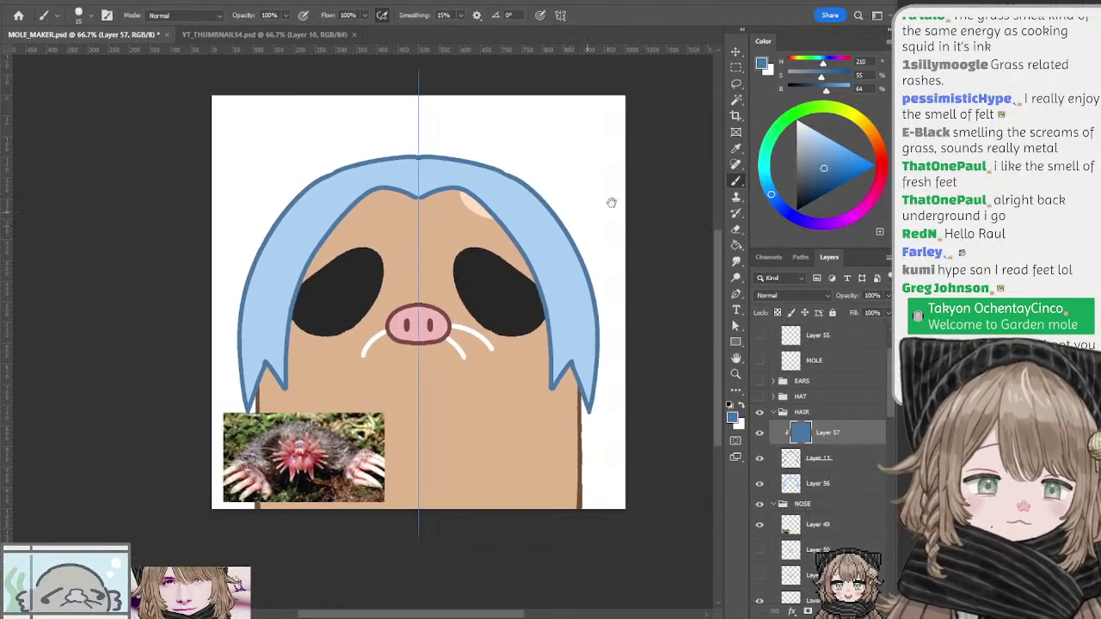
Step: Try a lighter blue outline fill, including a more saturated blue of hue 210, 58% saturation and 80% brightness
{"action": "left_click", "coordinate": [818, 155]}
{"action": "key", "text": "alt+BackSpace"}
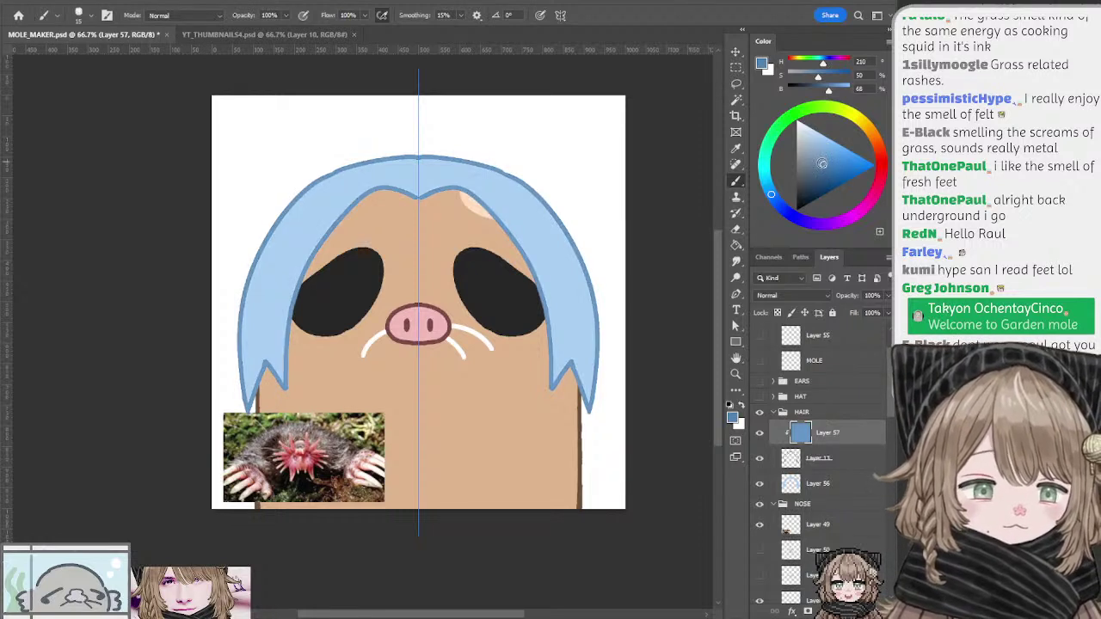
{"action": "left_click", "coordinate": [818, 137]}
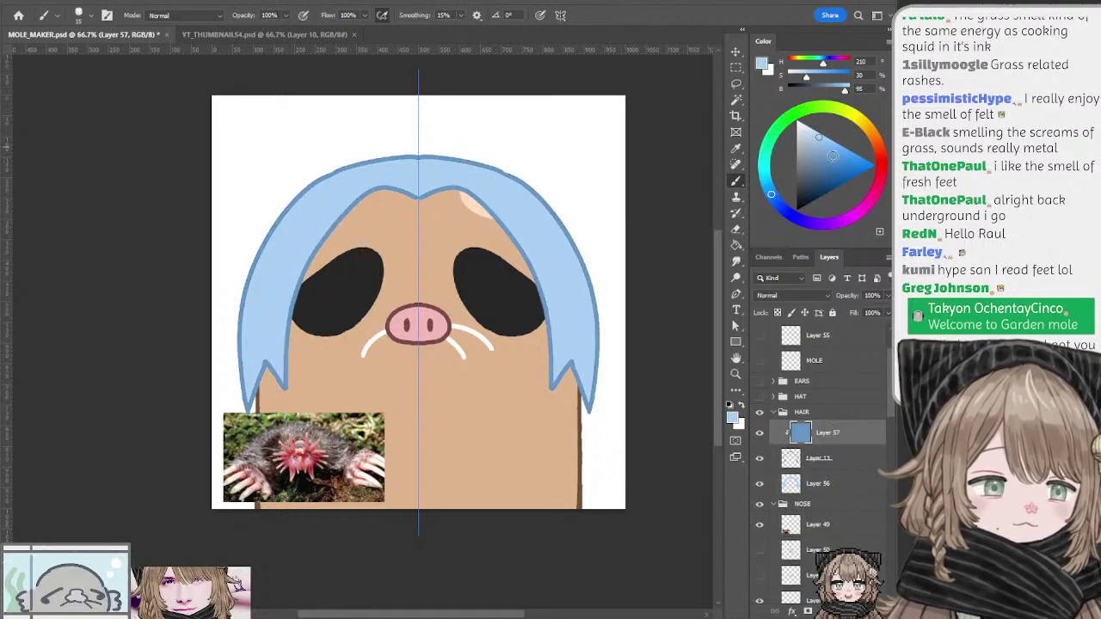
{"action": "left_click", "coordinate": [834, 157]}
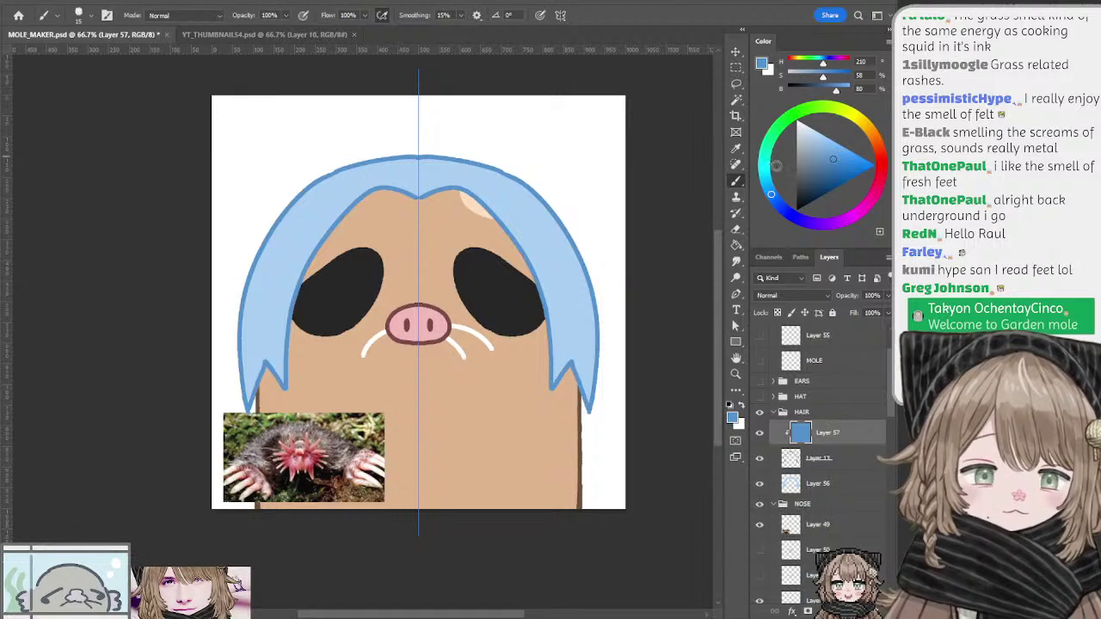
Step: Sample the hair's pale blue, deepen it to hue 210, 45% saturation and 76% brightness, and fill the clipped outline layer with it
{"action": "left_click", "coordinate": [550, 241], "text": "alt"}
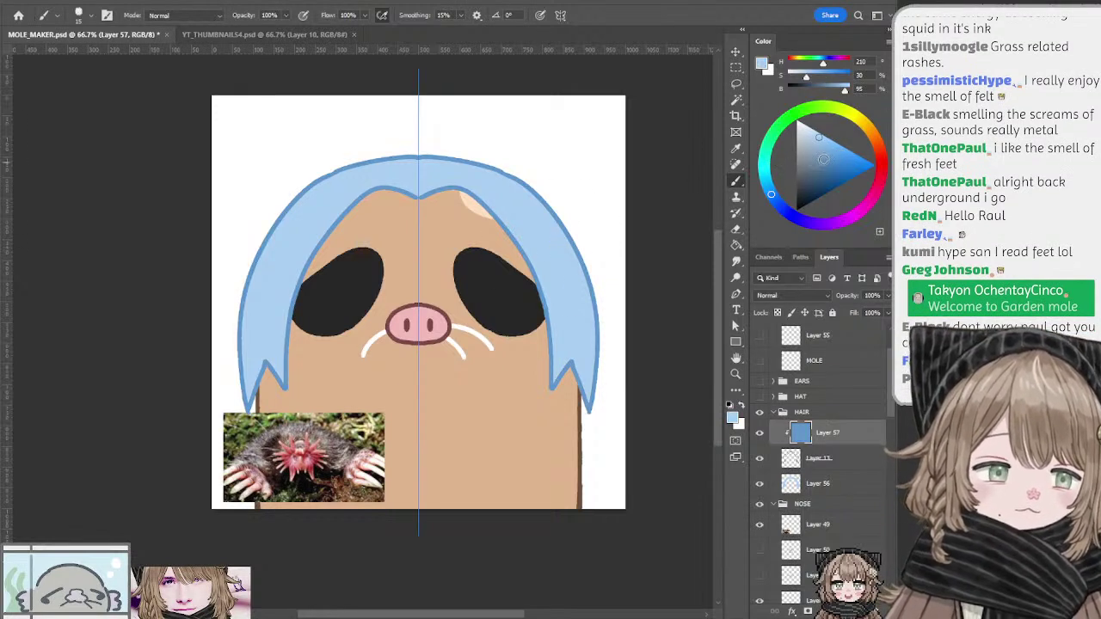
{"action": "left_click_drag", "start_coordinate": [822, 160], "coordinate": [822, 157]}
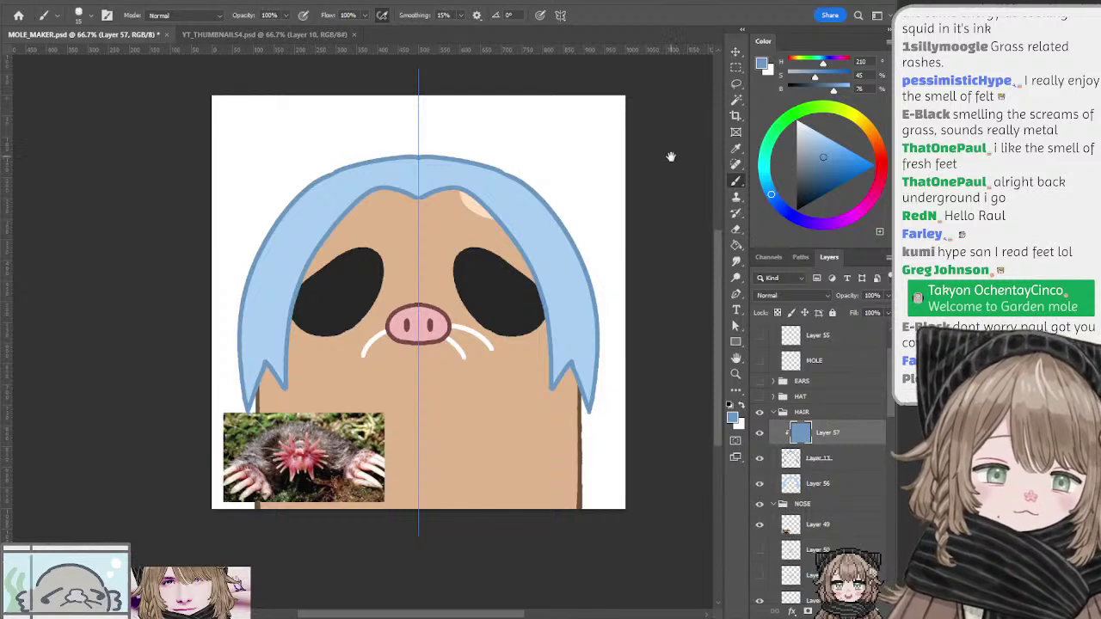
{"action": "left_click_drag", "start_coordinate": [671, 160], "coordinate": [672, 156]}
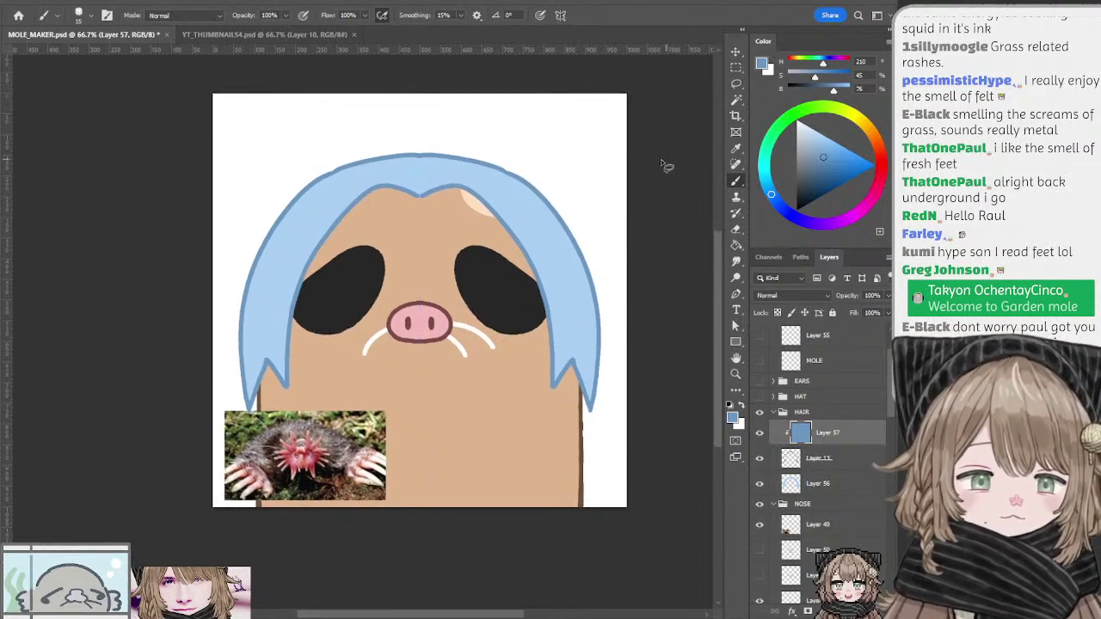
Step: Merge the blue fill on Layer 57 with the hair outline on Layer 13
{"action": "key", "text": "l"}
{"action": "left_click", "coordinate": [493, 213], "text": "ctrl"}
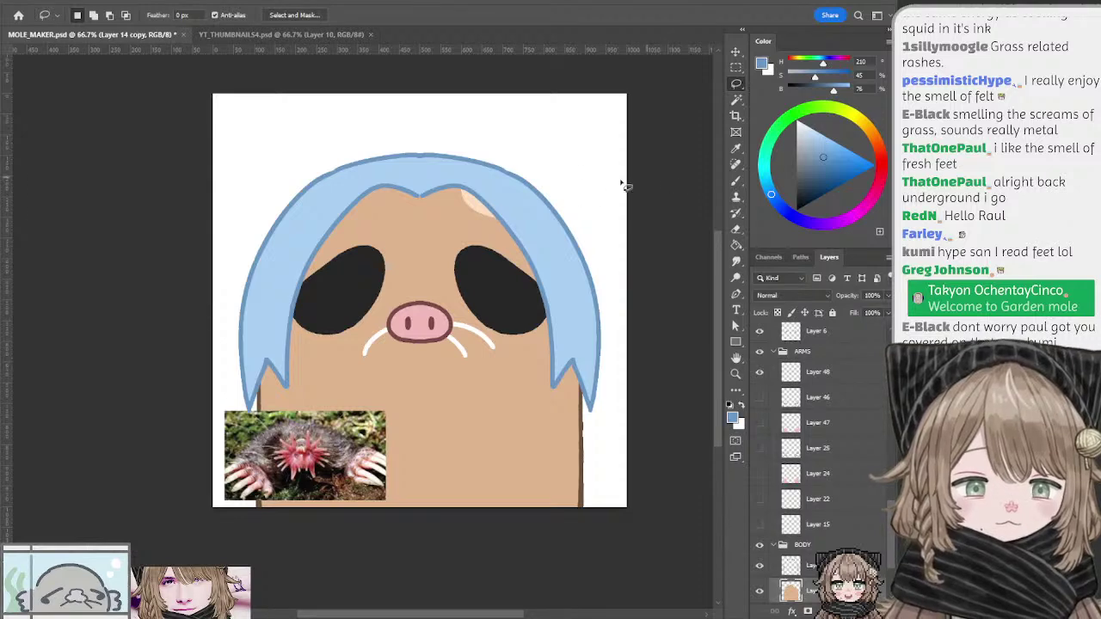
{"action": "left_click", "coordinate": [324, 177], "text": "ctrl"}
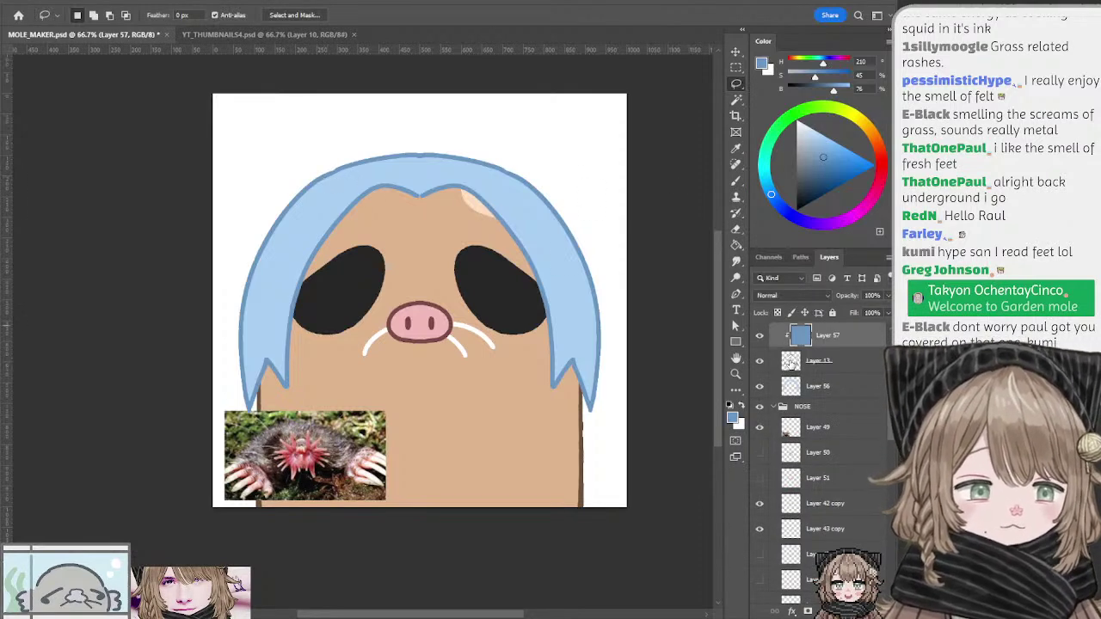
{"action": "left_click", "coordinate": [782, 360], "text": "shift"}
{"action": "key", "text": "ctrl+e"}
{"action": "key", "text": "b"}
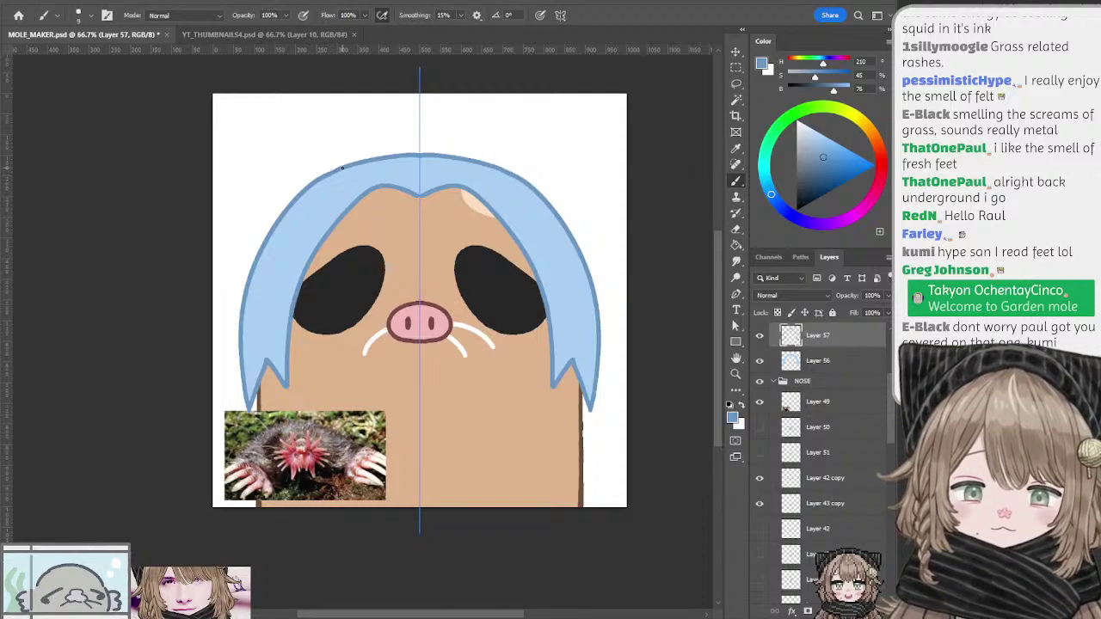
{"action": "left_click_drag", "start_coordinate": [507, 292], "coordinate": [509, 268]}
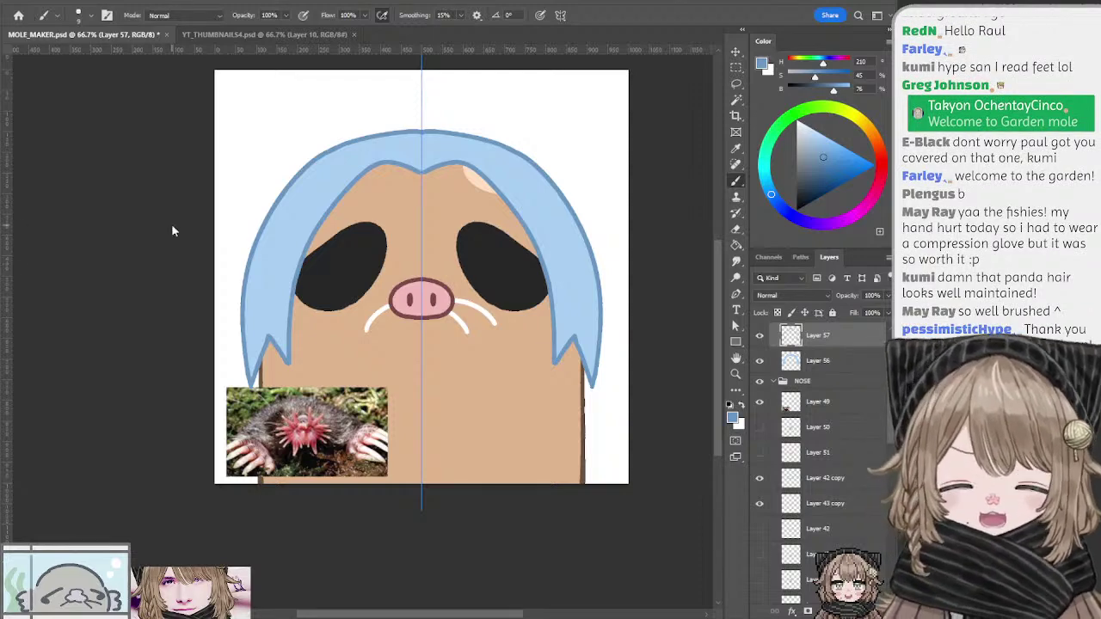
{"action": "left_click_drag", "start_coordinate": [649, 132], "coordinate": [663, 149]}
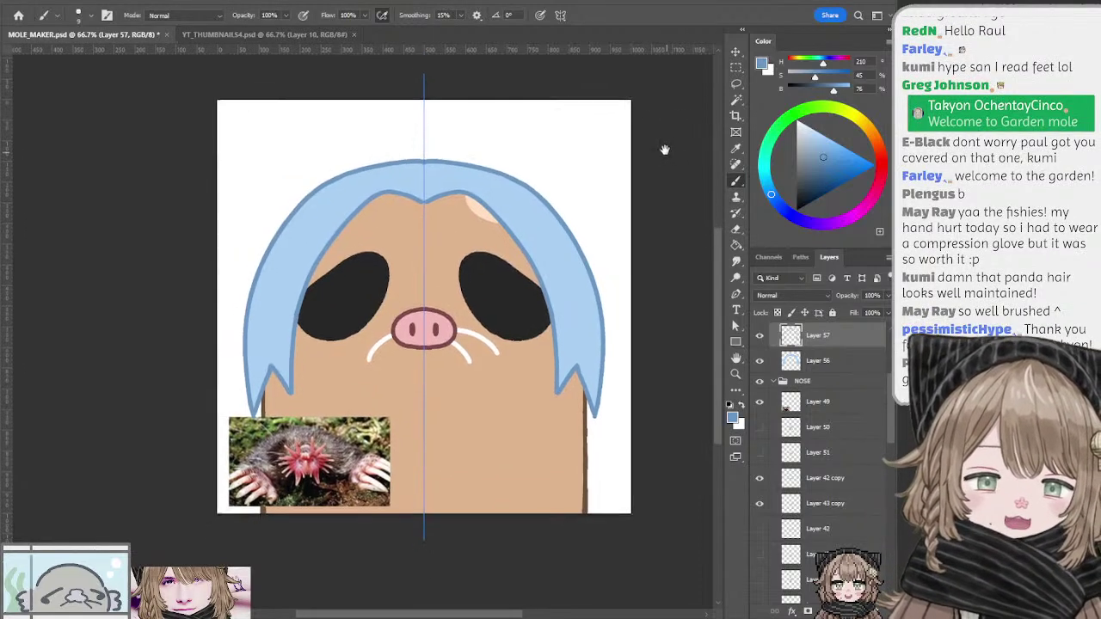
Step: Add a new layer at the top of the HAIR group, hide the two blue hair layers and show the EARS group
{"action": "scroll", "coordinate": [804, 330], "scroll_direction": "up", "scroll_amount": 3}
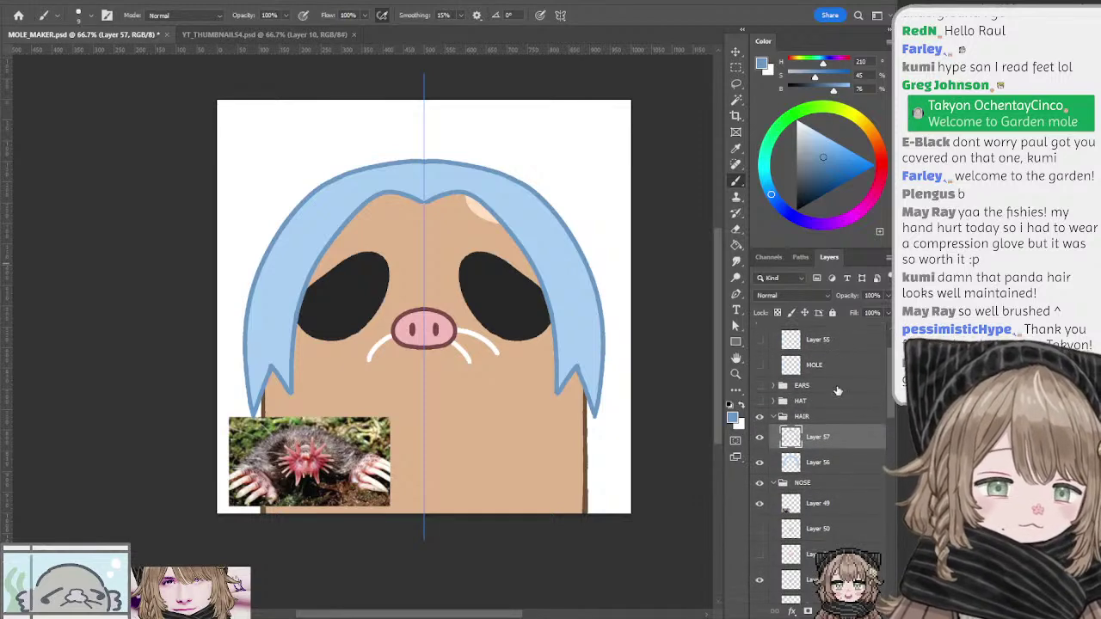
{"action": "key", "text": "ctrl+shift+alt+n"}
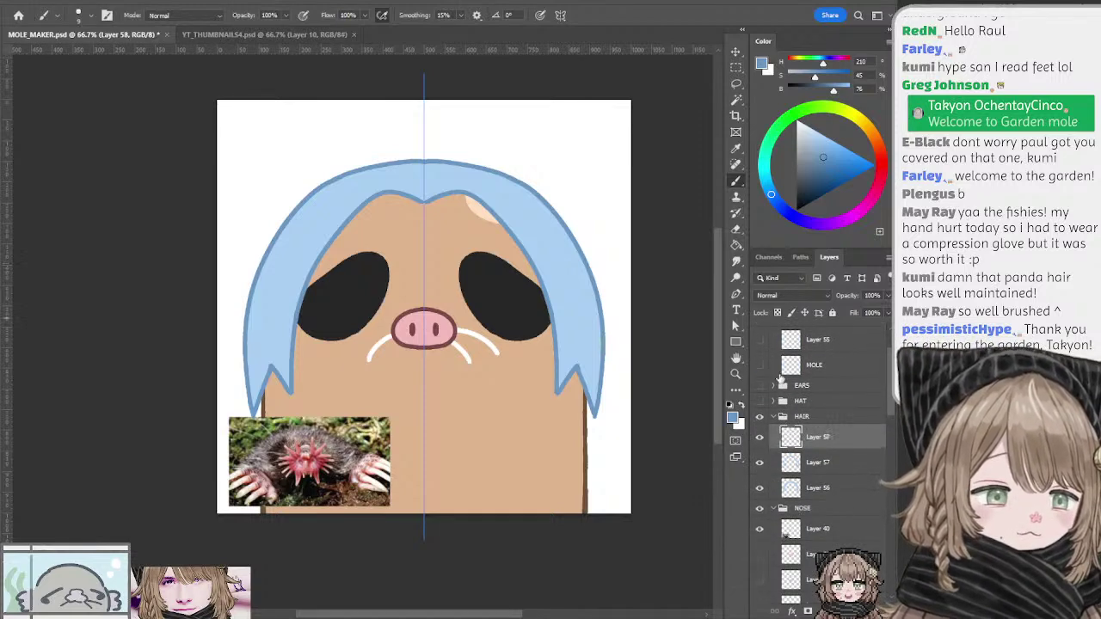
{"action": "left_click_drag", "start_coordinate": [760, 462], "coordinate": [760, 489]}
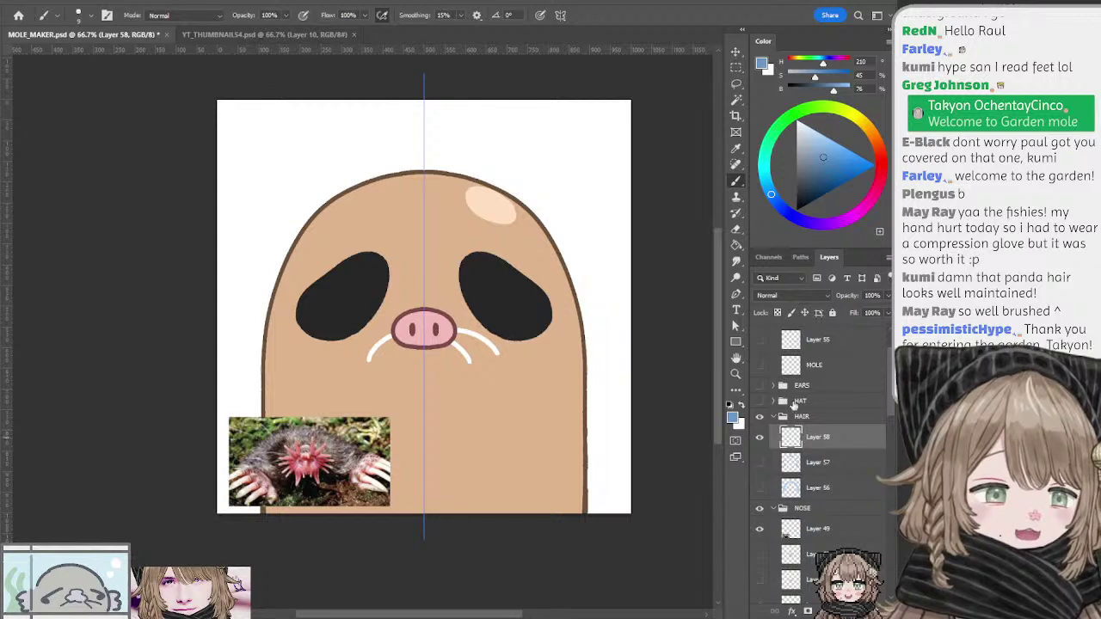
{"action": "left_click", "coordinate": [759, 386]}
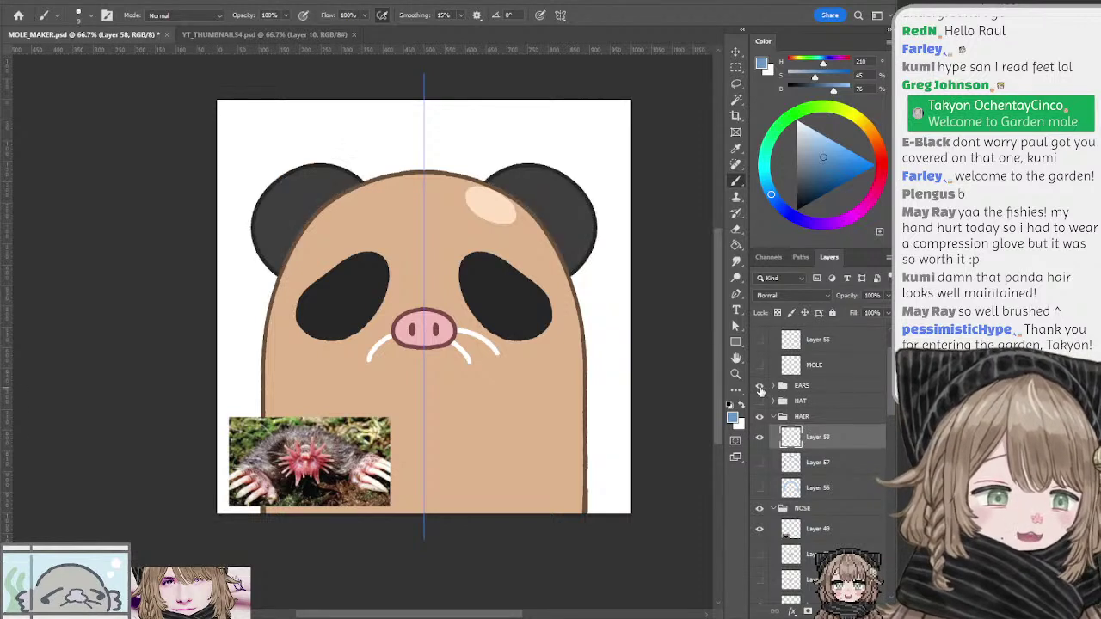
{"action": "left_click", "coordinate": [759, 438]}
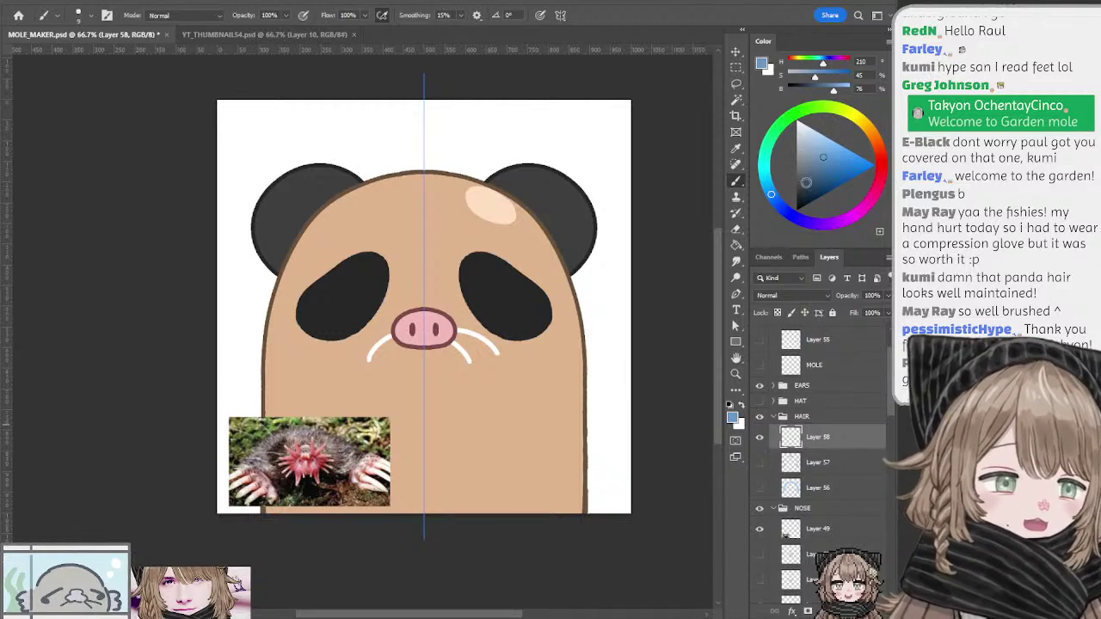
Step: Sample the eye patch's near-black at 15% brightness and try a first jagged fringe lock down the forehead
{"action": "left_click", "coordinate": [796, 199]}
{"action": "left_click", "coordinate": [516, 285], "text": "alt"}
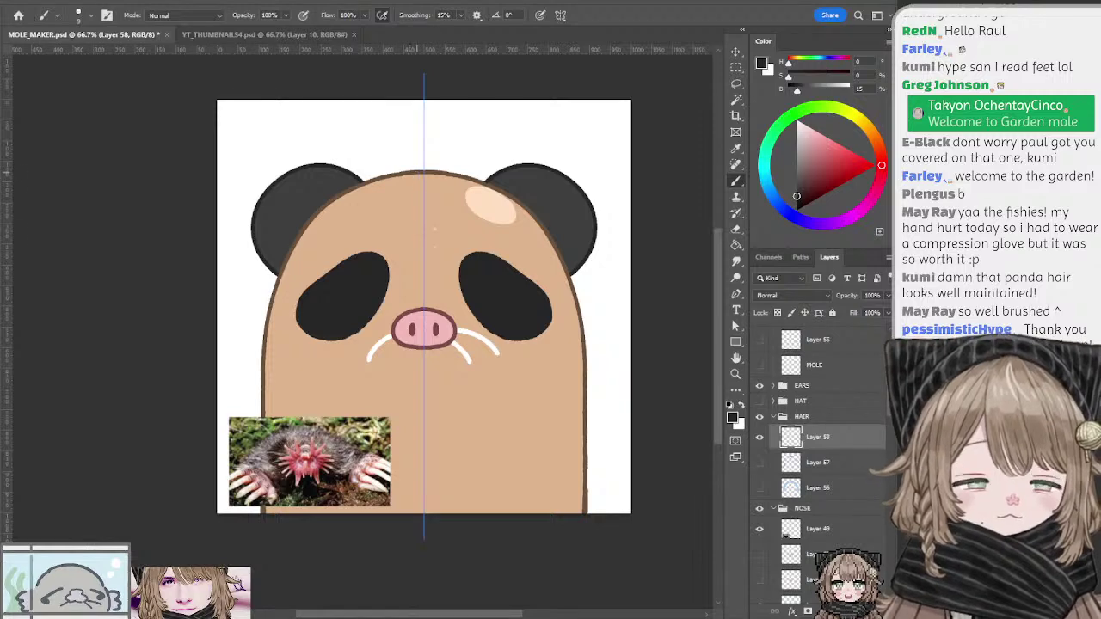
{"action": "left_click", "coordinate": [599, 35]}
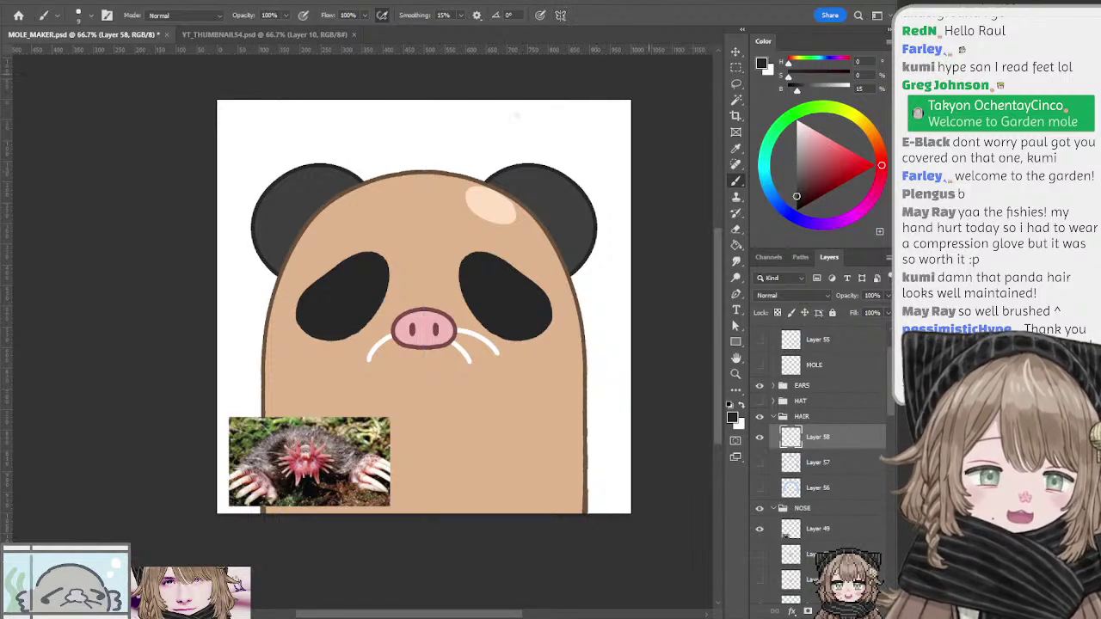
{"action": "mouse_move", "coordinate": [402, 172]}
{"action": "left_mouse_down"}
{"action": "mouse_move", "coordinate": [439, 267]}
{"action": "mouse_move", "coordinate": [436, 227]}
{"action": "left_mouse_up"}
{"action": "key", "text": "ctrl+z"}
{"action": "left_click_drag", "start_coordinate": [436, 227], "coordinate": [463, 258]}
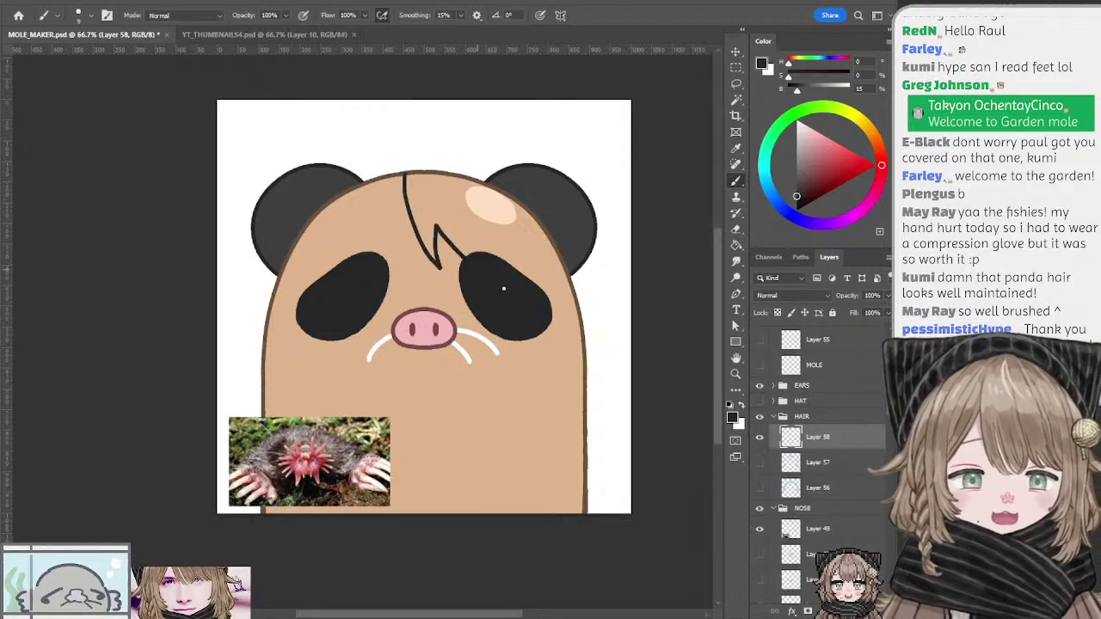
{"action": "key", "text": "ctrl+z"}
{"action": "key", "text": "ctrl+shift+z"}
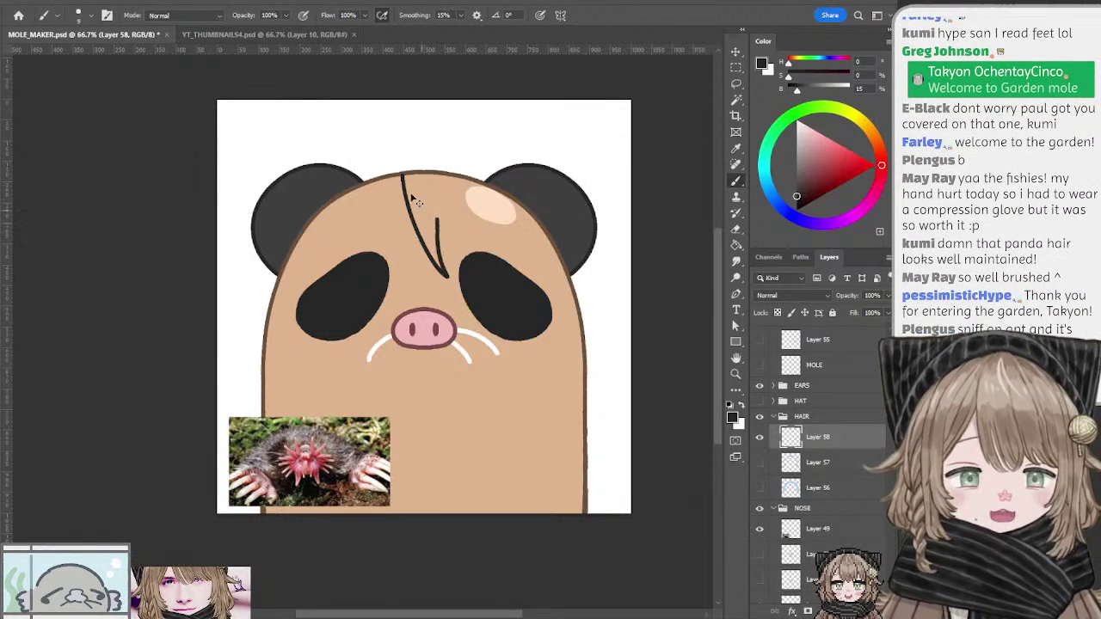
Step: Redraw the fringe's first pointed lock from just left of the head's crown to above the nose, starting a second lock toward the right eye
{"action": "key", "text": "ctrl+z"}
{"action": "mouse_move", "coordinate": [401, 177]}
{"action": "left_mouse_down"}
{"action": "mouse_move", "coordinate": [428, 256]}
{"action": "mouse_move", "coordinate": [442, 257]}
{"action": "mouse_move", "coordinate": [432, 230]}
{"action": "mouse_move", "coordinate": [475, 269]}
{"action": "mouse_move", "coordinate": [430, 230]}
{"action": "left_mouse_up"}
{"action": "key", "text": "ctrl+z"}
{"action": "key", "text": "ctrl+z"}
{"action": "key", "text": "ctrl+z"}
{"action": "key", "text": "ctrl+z"}
{"action": "left_click_drag", "start_coordinate": [430, 230], "coordinate": [464, 258]}
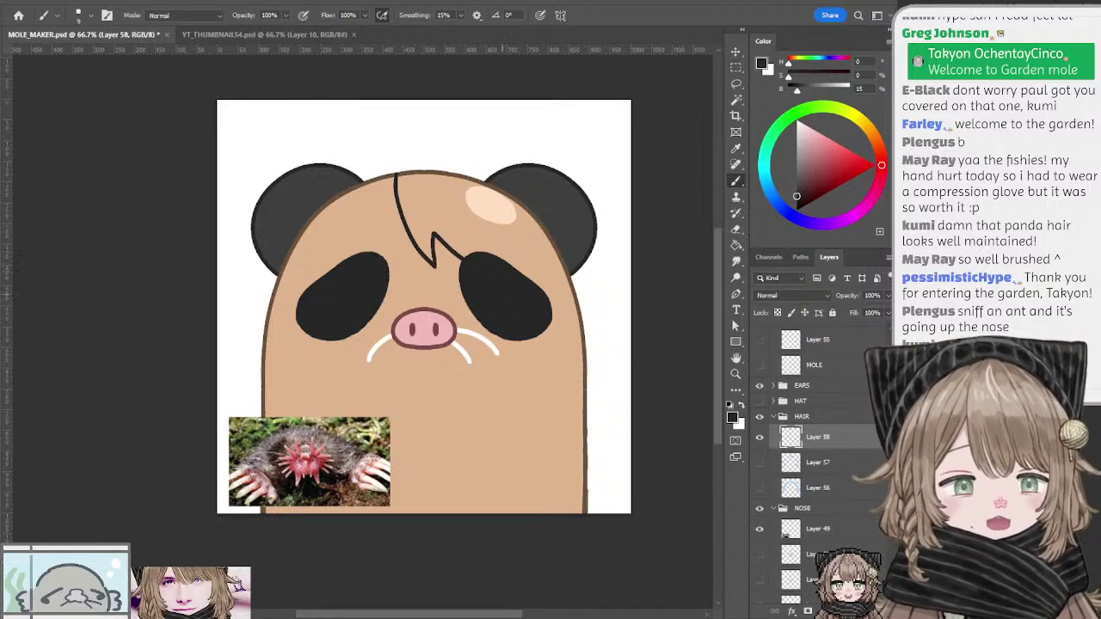
Step: Hide the black eye patches on Layer 52 and reselect the fringe line on Layer 58
{"action": "left_click", "coordinate": [502, 306], "text": "ctrl"}
{"action": "left_click", "coordinate": [760, 589]}
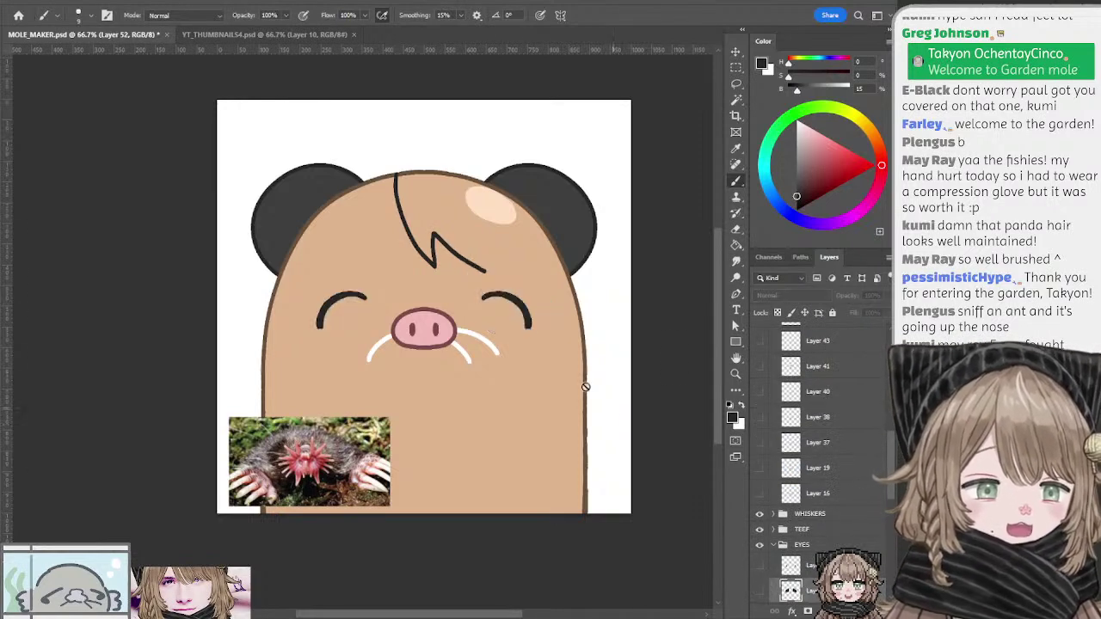
{"action": "left_click", "coordinate": [480, 269], "text": "ctrl"}
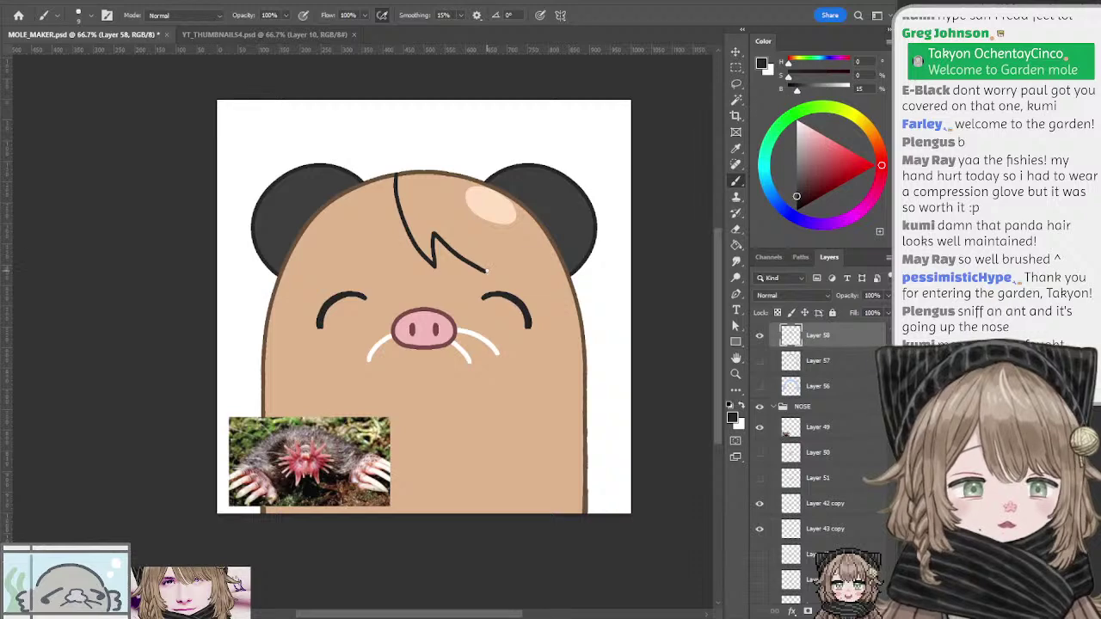
Step: Try extending the fringe with a second point and a long lock sweeping toward the right side of the head
{"action": "left_click_drag", "start_coordinate": [484, 270], "coordinate": [474, 244]}
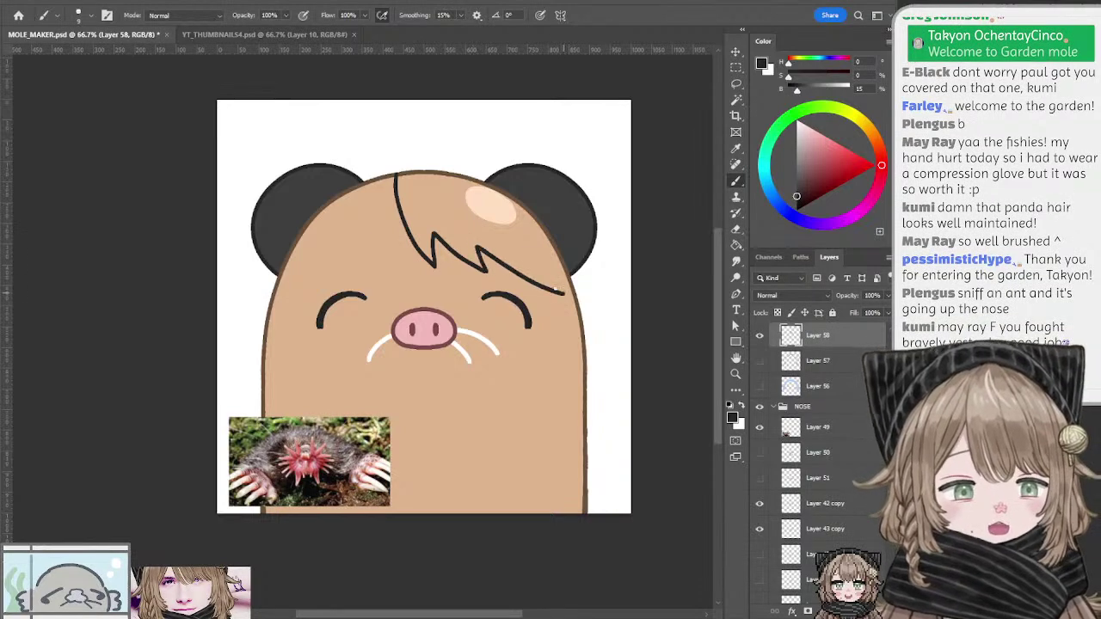
{"action": "left_click_drag", "start_coordinate": [478, 250], "coordinate": [560, 301]}
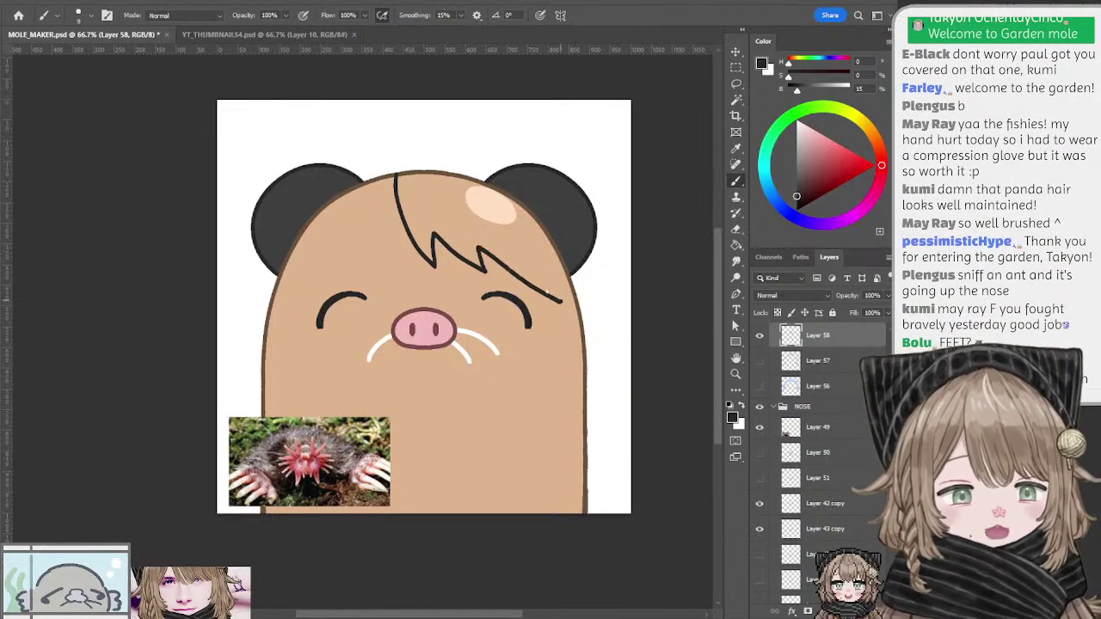
{"action": "key", "text": "ctrl+z"}
{"action": "left_click_drag", "start_coordinate": [479, 250], "coordinate": [565, 310]}
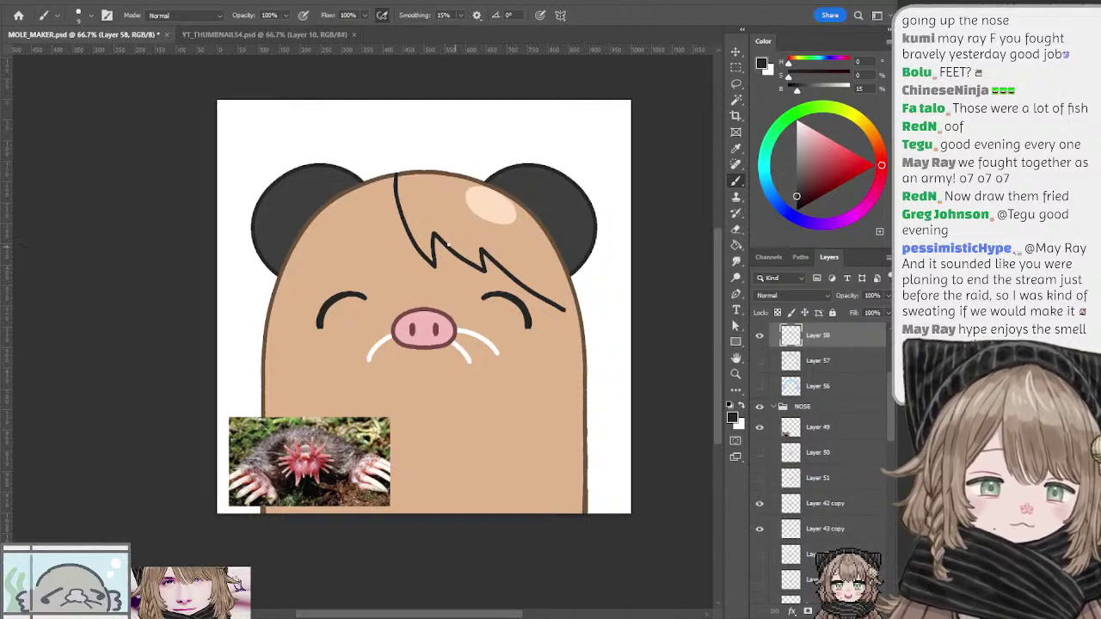
Step: Erase the fringe beyond its first point and try a steeper second lock reaching down to the right closed eye
{"action": "key", "text": "e"}
{"action": "mouse_move", "coordinate": [437, 232]}
{"action": "left_mouse_down"}
{"action": "mouse_move", "coordinate": [468, 279]}
{"action": "mouse_move", "coordinate": [512, 282]}
{"action": "mouse_move", "coordinate": [571, 315]}
{"action": "left_mouse_up"}
{"action": "key", "text": "b"}
{"action": "left_click_drag", "start_coordinate": [433, 234], "coordinate": [484, 305]}
{"action": "key", "text": "ctrl+z"}
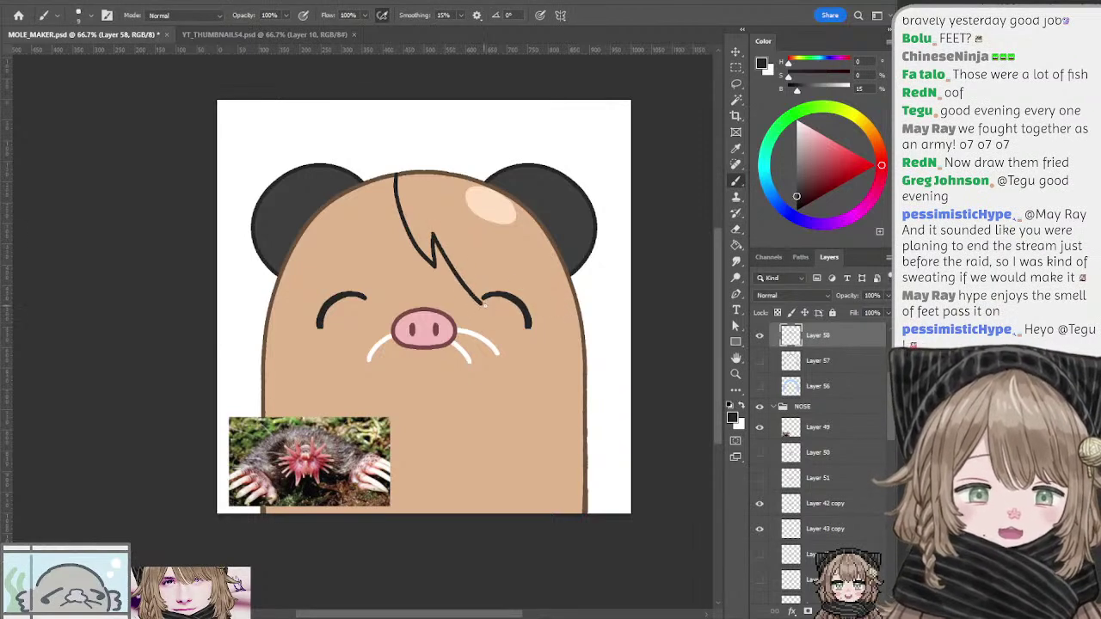
{"action": "key", "text": "ctrl+z"}
{"action": "left_click_drag", "start_coordinate": [432, 234], "coordinate": [481, 298]}
{"action": "key", "text": "ctrl+z"}
{"action": "key", "text": "ctrl+z"}
{"action": "key", "text": "ctrl+z"}
Step: Redraw the fringe's second lock as a shorter curve ending just before the right closed eye's inner end
{"action": "left_click_drag", "start_coordinate": [433, 235], "coordinate": [475, 290]}
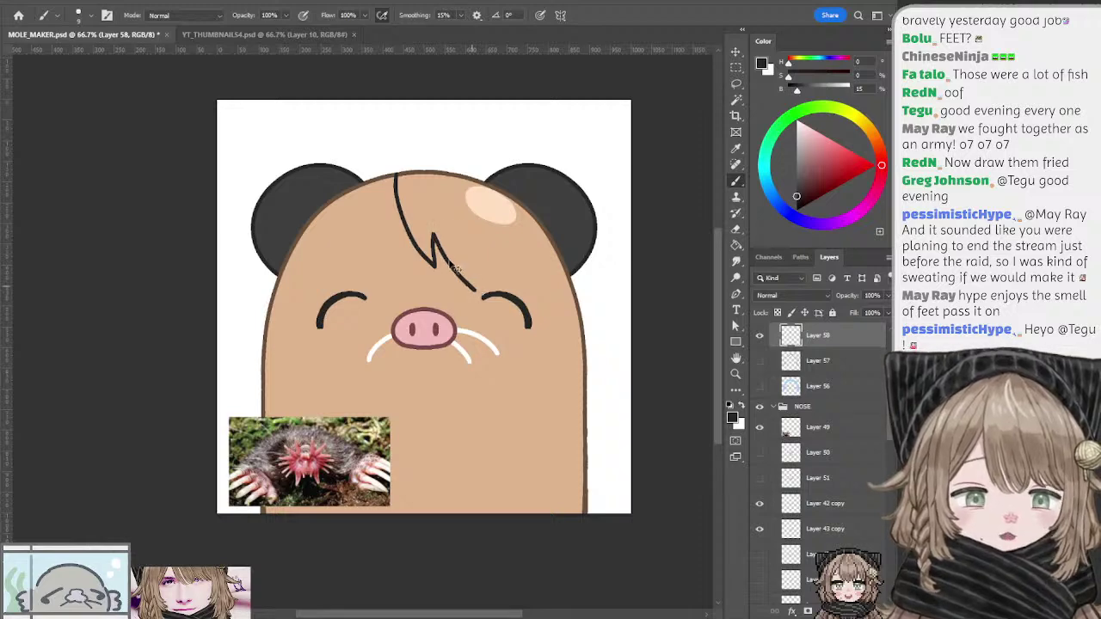
{"action": "key", "text": "ctrl+z"}
{"action": "mouse_move", "coordinate": [433, 234]}
{"action": "left_mouse_down"}
{"action": "mouse_move", "coordinate": [476, 294]}
{"action": "mouse_move", "coordinate": [455, 269]}
{"action": "mouse_move", "coordinate": [468, 284]}
{"action": "left_mouse_up"}
{"action": "key", "text": "ctrl+z"}
{"action": "key", "text": "ctrl+z"}
{"action": "key", "text": "ctrl+z"}
{"action": "mouse_move", "coordinate": [434, 234]}
{"action": "left_mouse_down"}
{"action": "mouse_move", "coordinate": [434, 265]}
{"action": "mouse_move", "coordinate": [471, 287]}
{"action": "left_mouse_up"}
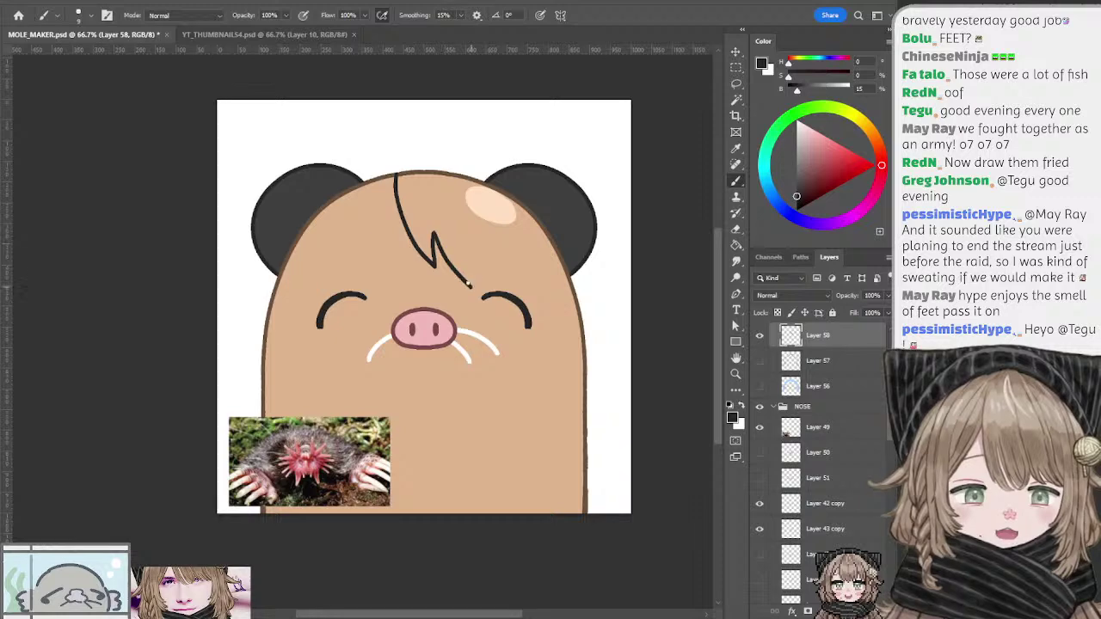
{"action": "key", "text": "ctrl+z"}
{"action": "mouse_move", "coordinate": [433, 234]}
{"action": "left_mouse_down"}
{"action": "mouse_move", "coordinate": [469, 284]}
{"action": "mouse_move", "coordinate": [474, 256]}
{"action": "mouse_move", "coordinate": [464, 252]}
{"action": "mouse_move", "coordinate": [544, 308]}
{"action": "left_mouse_up"}
{"action": "key", "text": "ctrl+z"}
{"action": "key", "text": "ctrl+z"}
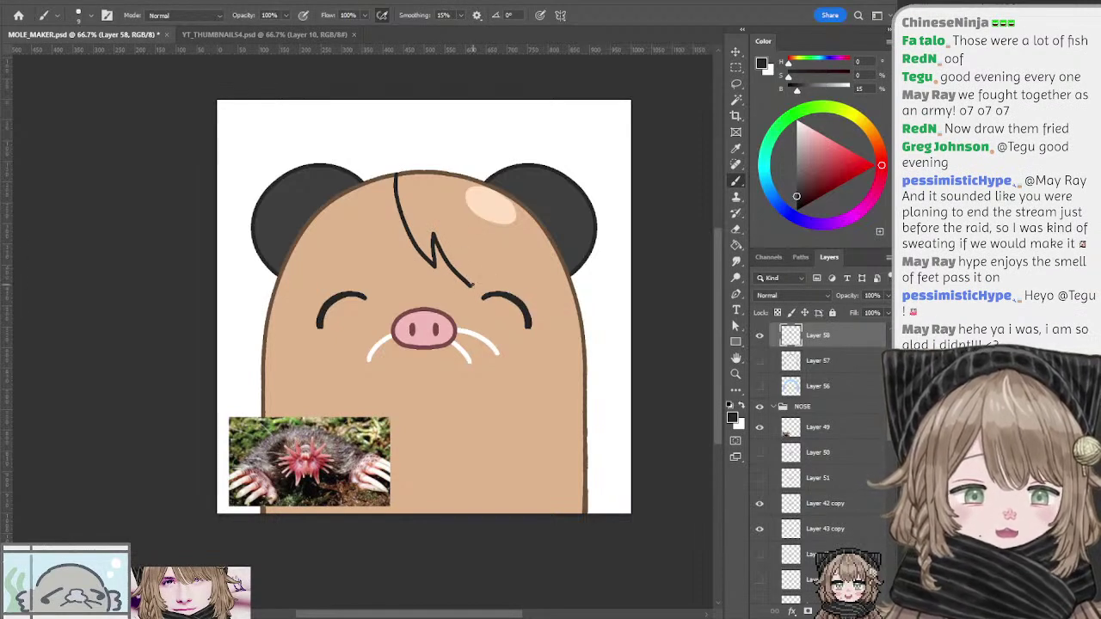
Step: Add the fringe's third lock, rising from the second point and sweeping down across the right closed eye
{"action": "left_click_drag", "start_coordinate": [471, 284], "coordinate": [533, 306]}
{"action": "key", "text": "ctrl+z"}
{"action": "mouse_move", "coordinate": [470, 285]}
{"action": "left_mouse_down"}
{"action": "mouse_move", "coordinate": [467, 258]}
{"action": "mouse_move", "coordinate": [541, 306]}
{"action": "mouse_move", "coordinate": [514, 216]}
{"action": "mouse_move", "coordinate": [555, 325]}
{"action": "mouse_move", "coordinate": [523, 268]}
{"action": "left_mouse_up"}
{"action": "key", "text": "ctrl+z"}
{"action": "key", "text": "ctrl+z"}
{"action": "key", "text": "ctrl+z"}
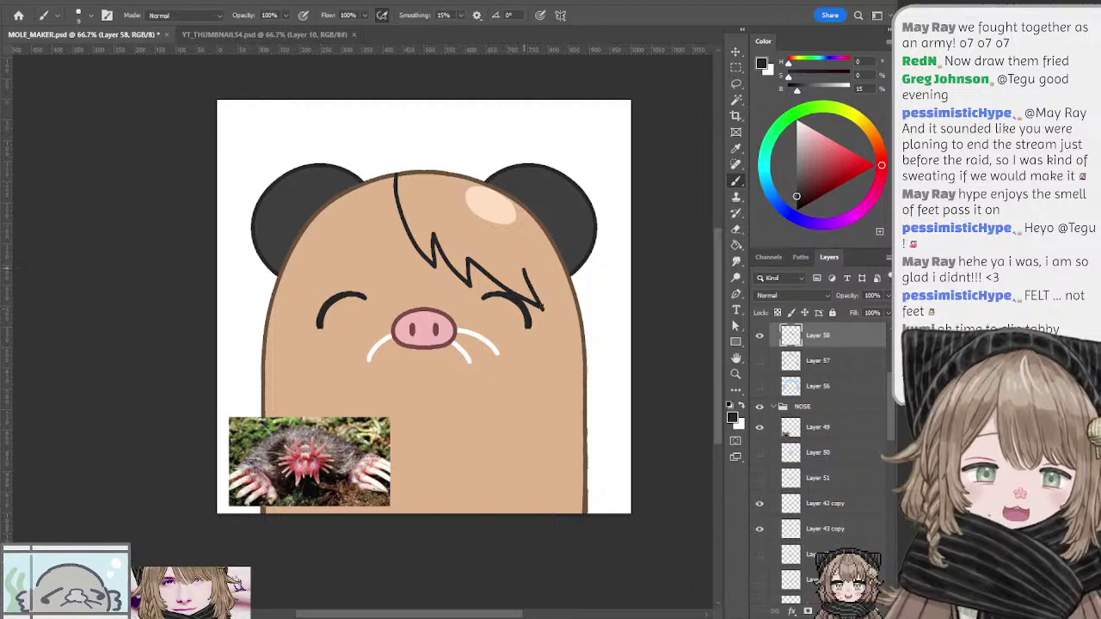
Step: Try a jagged outer edge rising from the fringe's last point toward the crown, with an extra lock past the head's side
{"action": "key", "text": "ctrl+z"}
{"action": "left_click_drag", "start_coordinate": [542, 307], "coordinate": [511, 199]}
{"action": "key", "text": "ctrl+z"}
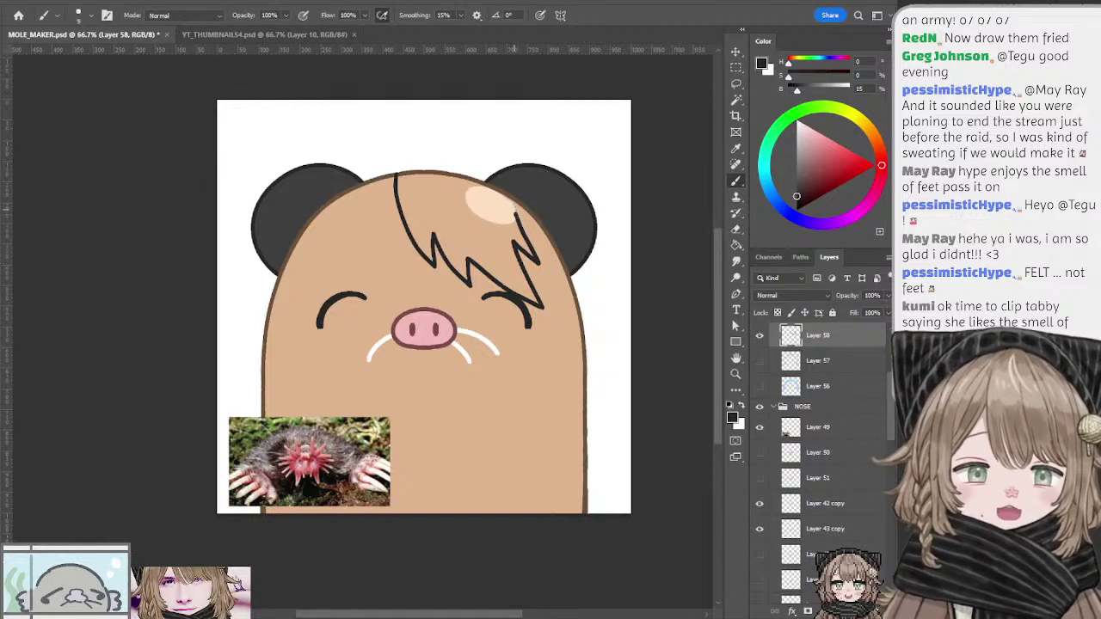
{"action": "left_click_drag", "start_coordinate": [531, 311], "coordinate": [576, 339]}
{"action": "key", "text": "ctrl+z"}
{"action": "mouse_move", "coordinate": [542, 306]}
{"action": "left_mouse_down"}
{"action": "mouse_move", "coordinate": [584, 334]}
{"action": "mouse_move", "coordinate": [565, 303]}
{"action": "left_mouse_up"}
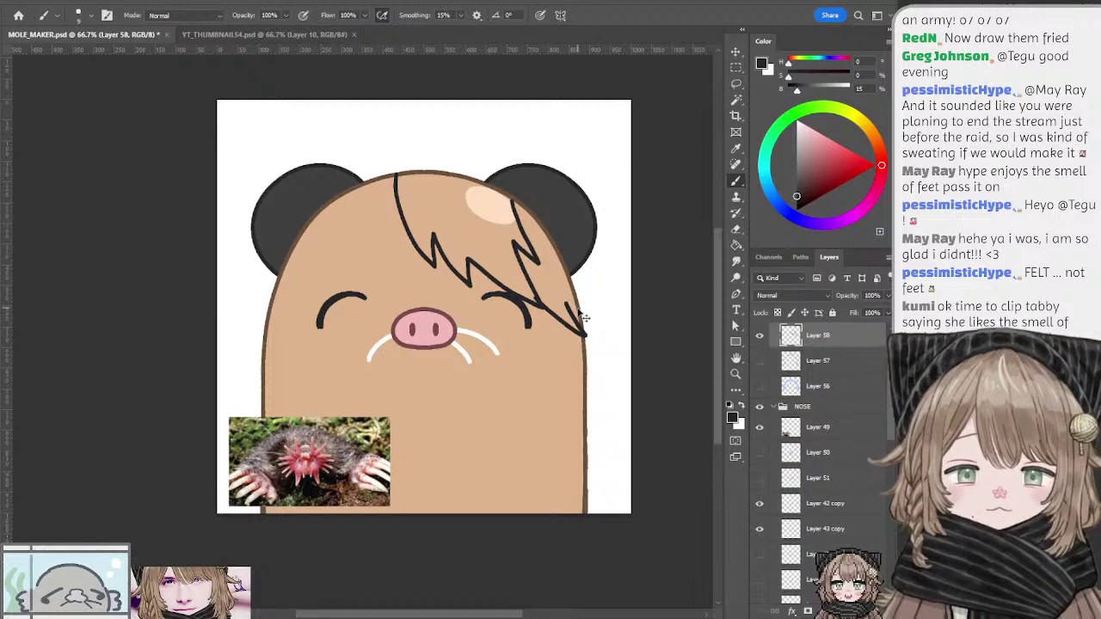
{"action": "key", "text": "ctrl+z"}
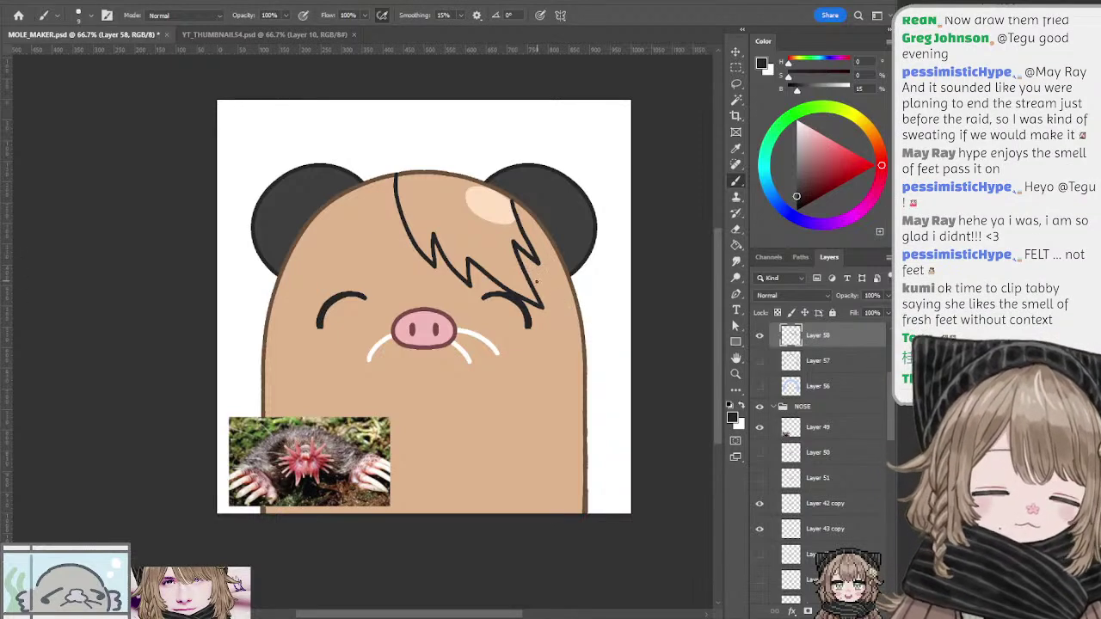
{"action": "key", "text": "ctrl+z"}
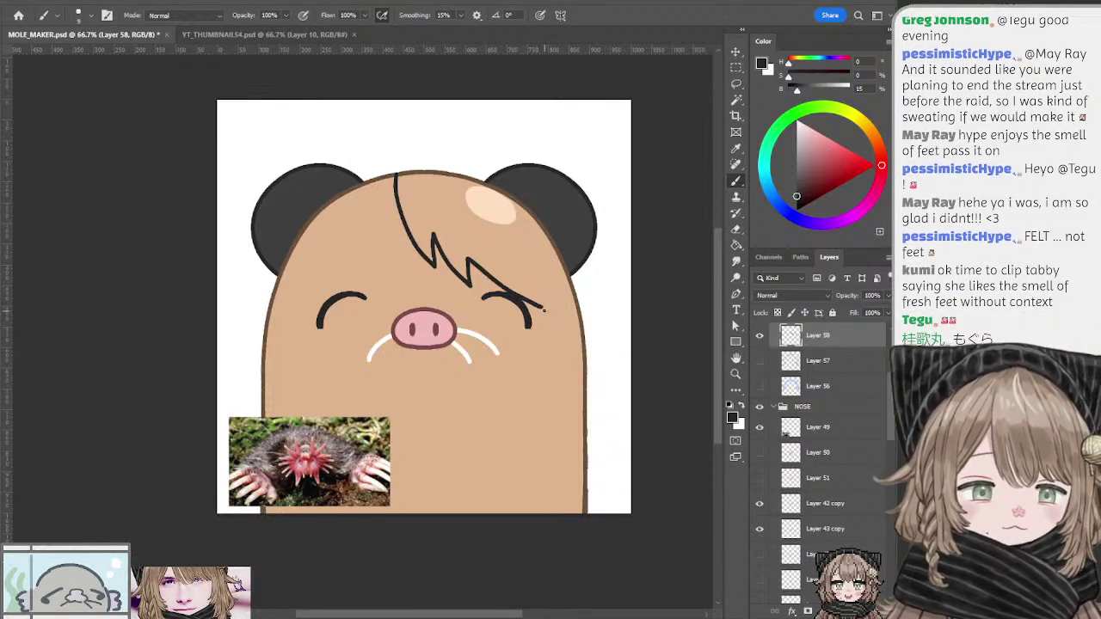
Step: Try adding a fourth fringe lock that extends beyond the right side of the head
{"action": "mouse_move", "coordinate": [531, 286]}
{"action": "left_mouse_down"}
{"action": "mouse_move", "coordinate": [598, 334]}
{"action": "mouse_move", "coordinate": [533, 232]}
{"action": "left_mouse_up"}
{"action": "key", "text": "ctrl+z"}
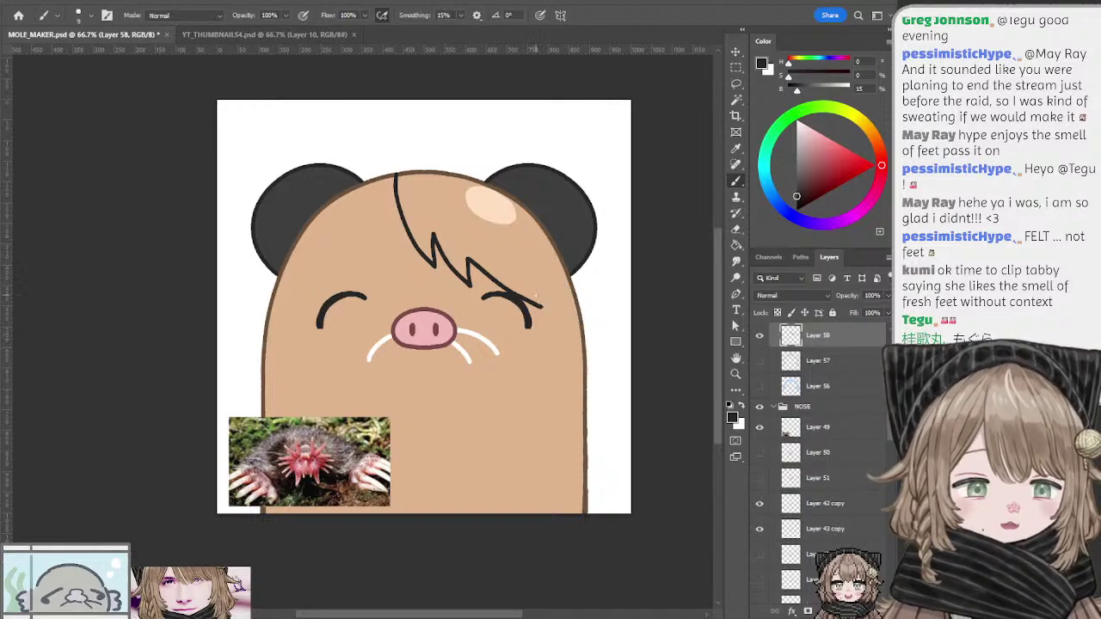
{"action": "mouse_move", "coordinate": [532, 287]}
{"action": "left_mouse_down"}
{"action": "mouse_move", "coordinate": [588, 324]}
{"action": "mouse_move", "coordinate": [533, 296]}
{"action": "mouse_move", "coordinate": [591, 324]}
{"action": "mouse_move", "coordinate": [575, 289]}
{"action": "left_mouse_up"}
{"action": "key", "text": "ctrl+z"}
{"action": "key", "text": "ctrl+z"}
{"action": "key", "text": "ctrl+z"}
{"action": "key", "text": "ctrl+z"}
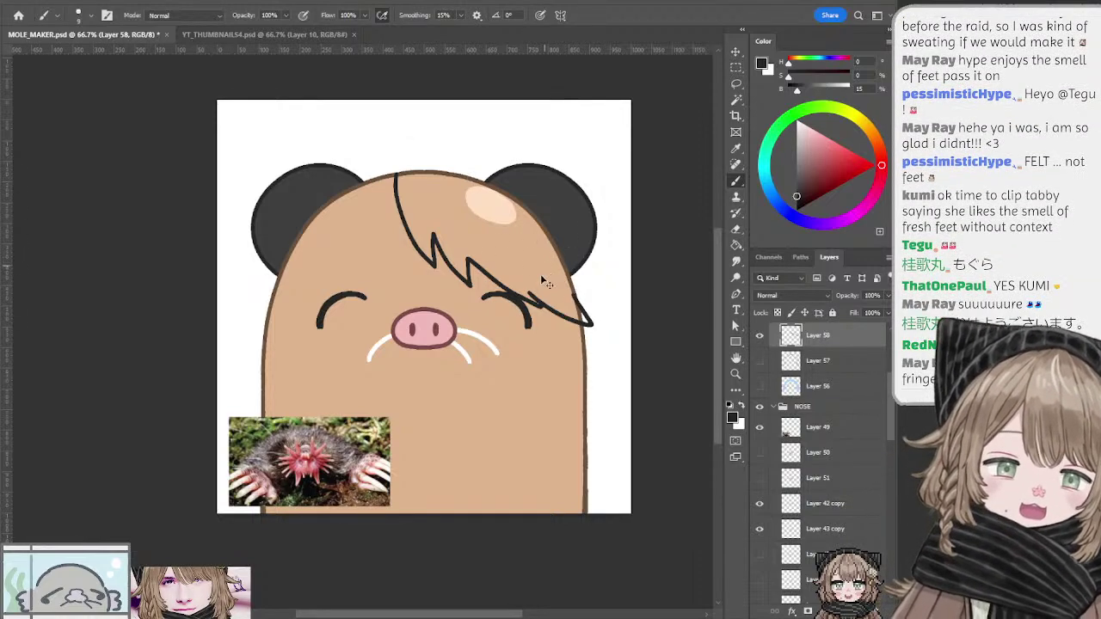
{"action": "key", "text": "ctrl+z"}
{"action": "key", "text": "ctrl+z"}
Step: Try closing the fringe with a nearly straight outer edge from its last point up to the head outline
{"action": "mouse_move", "coordinate": [542, 306]}
{"action": "left_mouse_down"}
{"action": "mouse_move", "coordinate": [523, 228]}
{"action": "mouse_move", "coordinate": [555, 304]}
{"action": "left_mouse_up"}
{"action": "key", "text": "ctrl+z"}
{"action": "key", "text": "ctrl+z"}
{"action": "left_click_drag", "start_coordinate": [524, 215], "coordinate": [547, 308]}
{"action": "key", "text": "ctrl+z"}
{"action": "key", "text": "ctrl+z"}
{"action": "key", "text": "ctrl+z"}
{"action": "key", "text": "ctrl+z"}
{"action": "key", "text": "ctrl+z"}
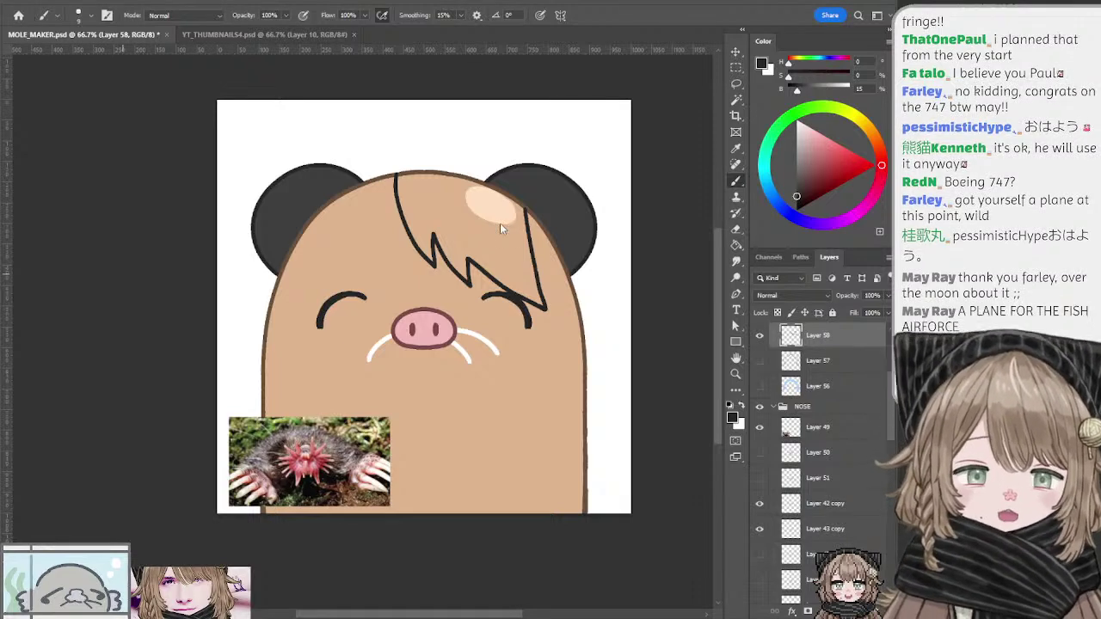
Step: Paste the panda reference image, scale it to about 313% and place it in the canvas's lower right corner
{"action": "key", "text": "ctrl+v"}
{"action": "left_click_drag", "start_coordinate": [450, 309], "coordinate": [523, 469]}
{"action": "key", "text": "v"}
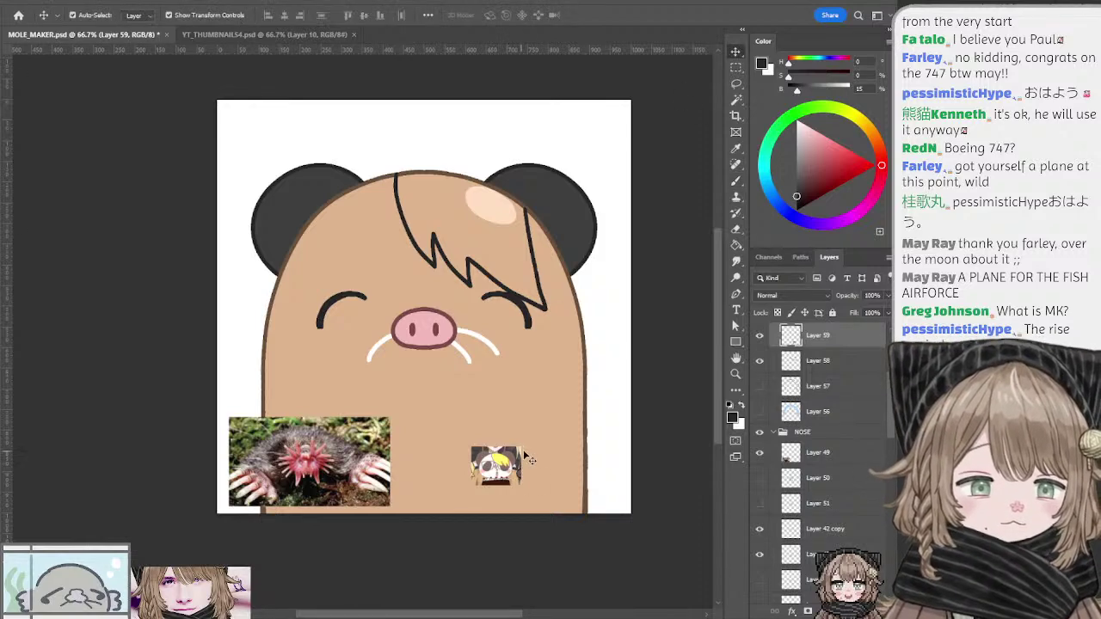
{"action": "left_click_drag", "start_coordinate": [521, 446], "coordinate": [626, 366]}
{"action": "left_click_drag", "start_coordinate": [583, 409], "coordinate": [559, 426]}
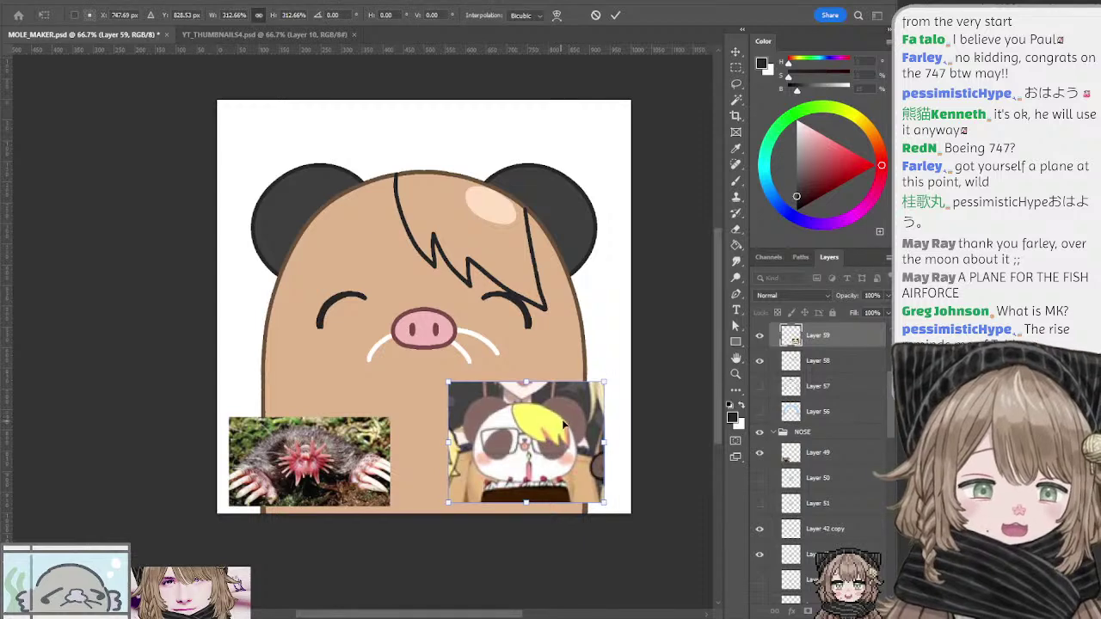
{"action": "key", "text": "Return"}
Step: Erase the fringe's straight outer edge on Layer 58
{"action": "key", "text": "alt+bracketleft"}
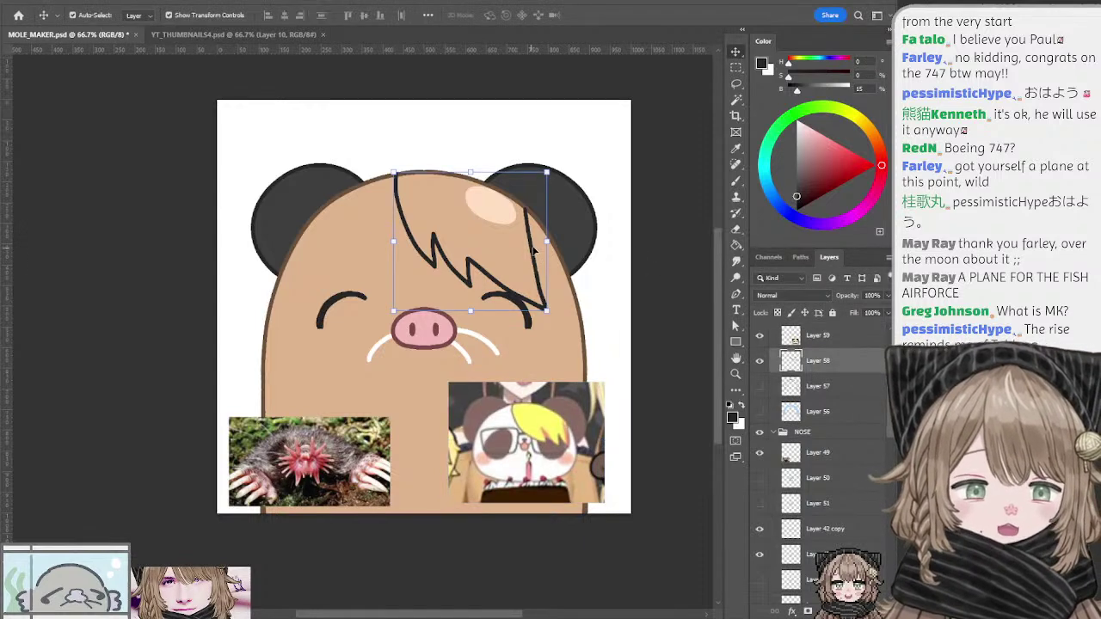
{"action": "key", "text": "e"}
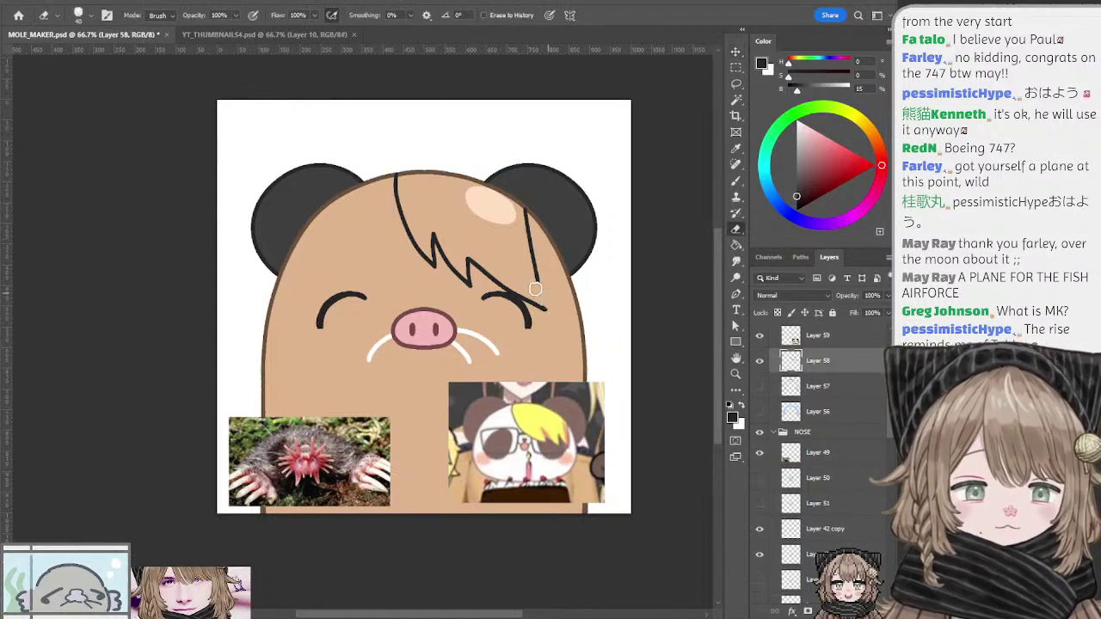
{"action": "left_click_drag", "start_coordinate": [542, 291], "coordinate": [524, 211]}
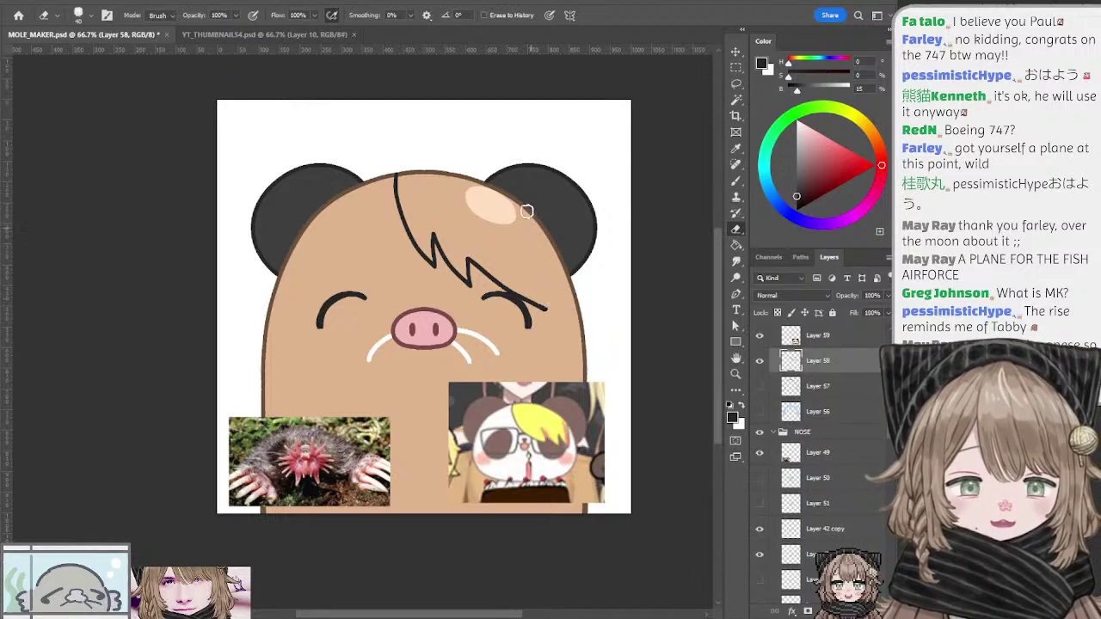
Step: Redraw the fringe's outer edge on Layer 58 as a slightly curved line from the head outline down to the last lock's tip
{"action": "key", "text": "b"}
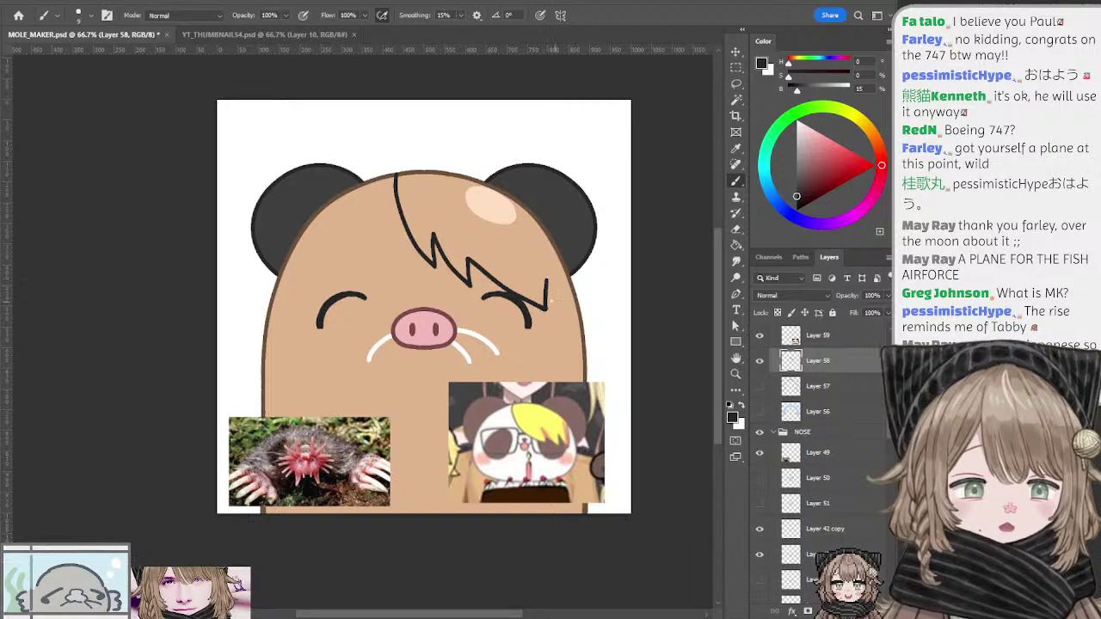
{"action": "left_click_drag", "start_coordinate": [549, 285], "coordinate": [570, 315]}
{"action": "key", "text": "ctrl+z"}
{"action": "left_click_drag", "start_coordinate": [556, 259], "coordinate": [555, 308]}
{"action": "key", "text": "ctrl+z"}
{"action": "key", "text": "ctrl+z"}
{"action": "key", "text": "ctrl+z"}
{"action": "key", "text": "ctrl+z"}
{"action": "key", "text": "ctrl+z"}
{"action": "key", "text": "ctrl+z"}
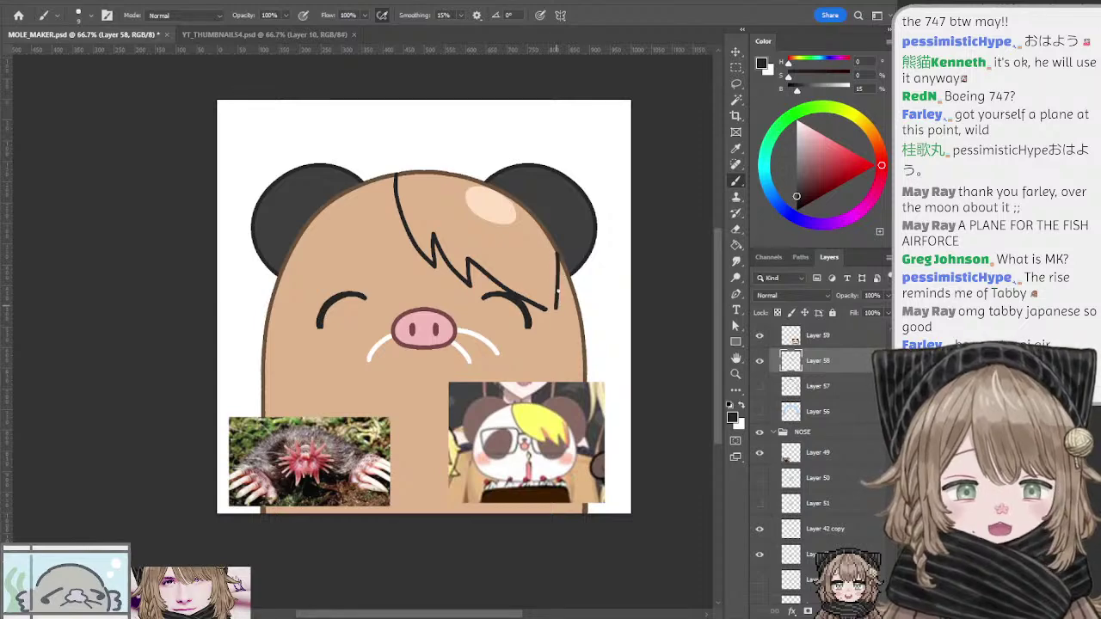
{"action": "key", "text": "ctrl+z"}
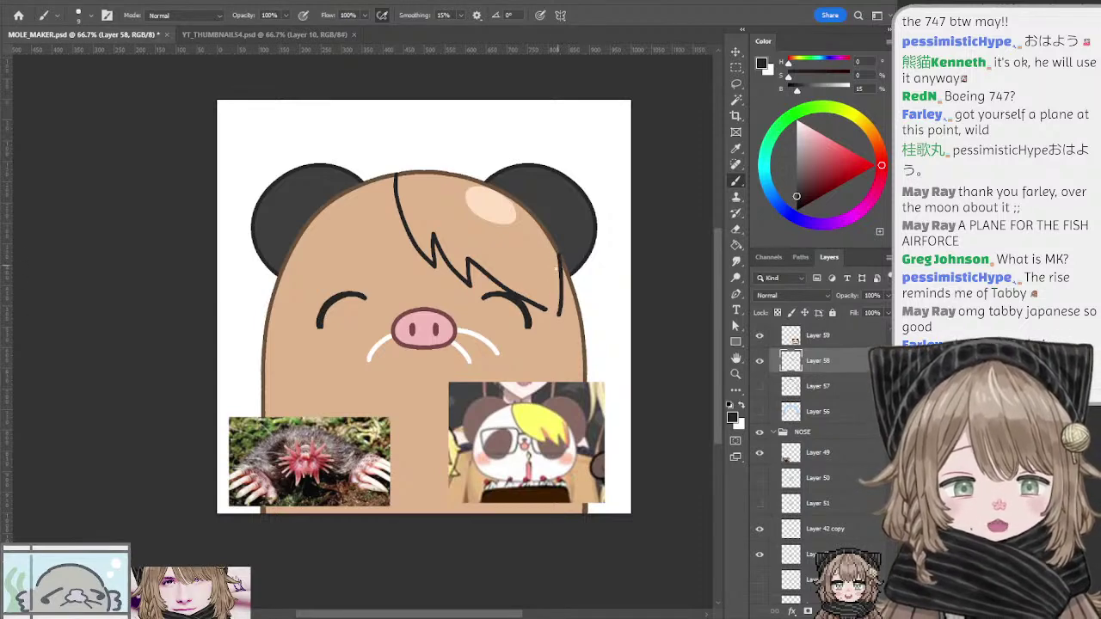
{"action": "mouse_move", "coordinate": [558, 311]}
{"action": "left_mouse_down"}
{"action": "mouse_move", "coordinate": [549, 310]}
{"action": "mouse_move", "coordinate": [557, 319]}
{"action": "left_mouse_up"}
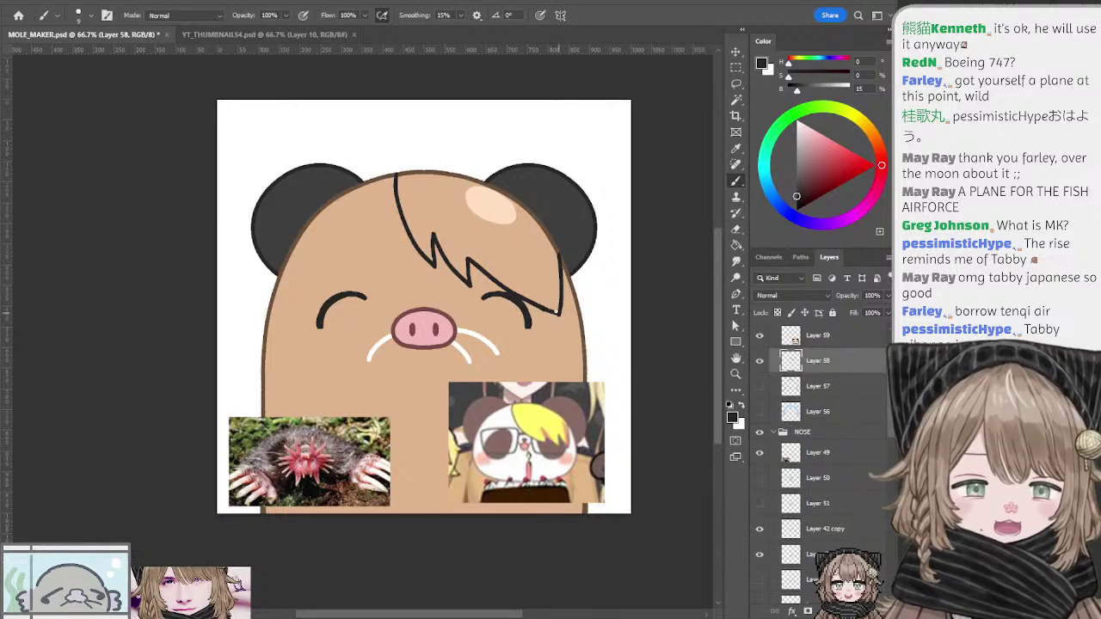
Step: Erase the fringe's two inner zigzag notches and redraw them as shorter, shallower points
{"action": "key", "text": "e"}
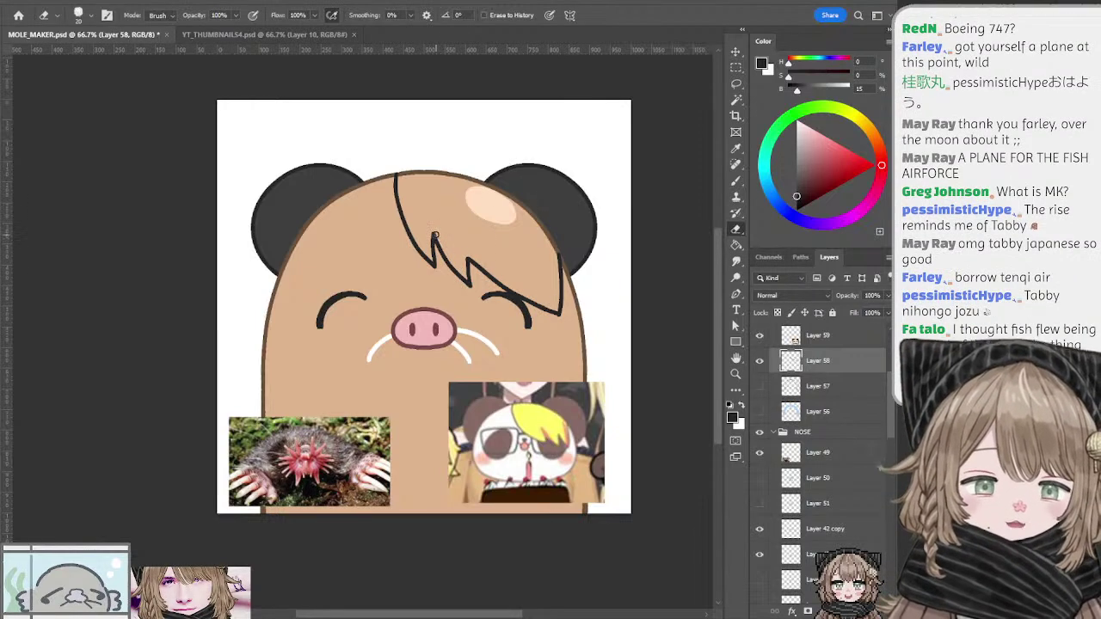
{"action": "mouse_move", "coordinate": [433, 227]}
{"action": "left_mouse_down"}
{"action": "mouse_move", "coordinate": [447, 265]}
{"action": "mouse_move", "coordinate": [436, 246]}
{"action": "mouse_move", "coordinate": [471, 284]}
{"action": "mouse_move", "coordinate": [470, 255]}
{"action": "mouse_move", "coordinate": [435, 248]}
{"action": "mouse_move", "coordinate": [441, 276]}
{"action": "mouse_move", "coordinate": [440, 251]}
{"action": "mouse_move", "coordinate": [472, 278]}
{"action": "mouse_move", "coordinate": [458, 267]}
{"action": "mouse_move", "coordinate": [473, 279]}
{"action": "mouse_move", "coordinate": [484, 269]}
{"action": "left_mouse_up"}
{"action": "key", "text": "b"}
{"action": "key", "text": "ctrl+z"}
{"action": "key", "text": "ctrl+z"}
{"action": "key", "text": "ctrl+z"}
{"action": "key", "text": "ctrl+z"}
{"action": "key", "text": "ctrl+z"}
{"action": "key", "text": "ctrl+z"}
{"action": "key", "text": "ctrl+z"}
{"action": "key", "text": "ctrl+z"}
{"action": "key", "text": "ctrl+z"}
{"action": "key", "text": "ctrl+z"}
{"action": "key", "text": "ctrl+z"}
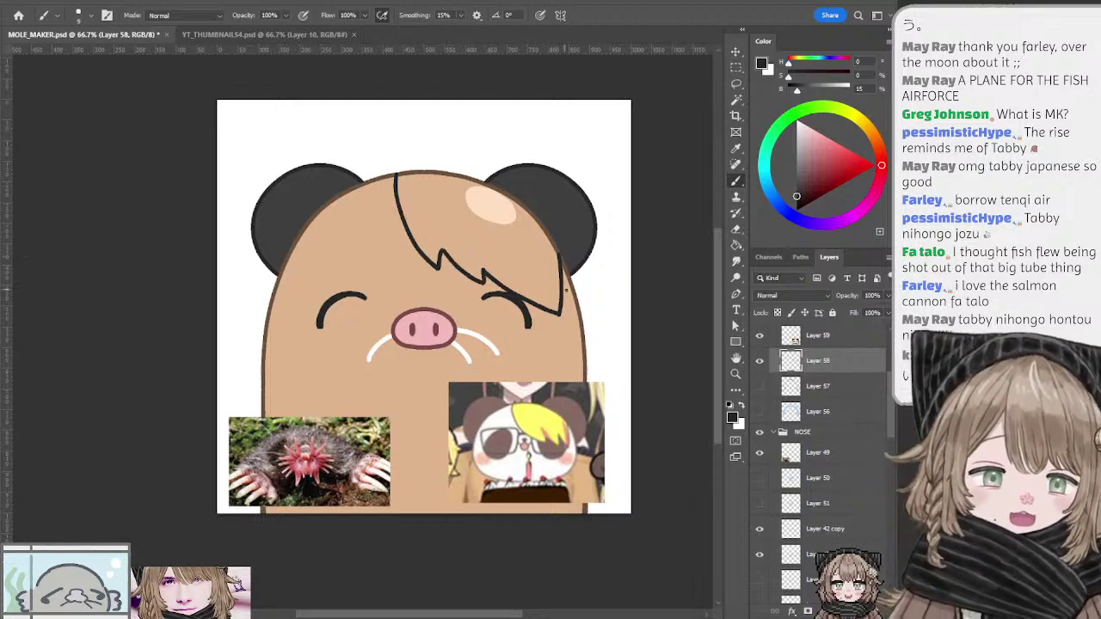
Step: Fill the fringe's interior on a new layer beneath its line art with yellow sampled from the panda reference's hair
{"action": "left_click", "coordinate": [805, 391]}
{"action": "key", "text": "ctrl+shift+alt+n"}
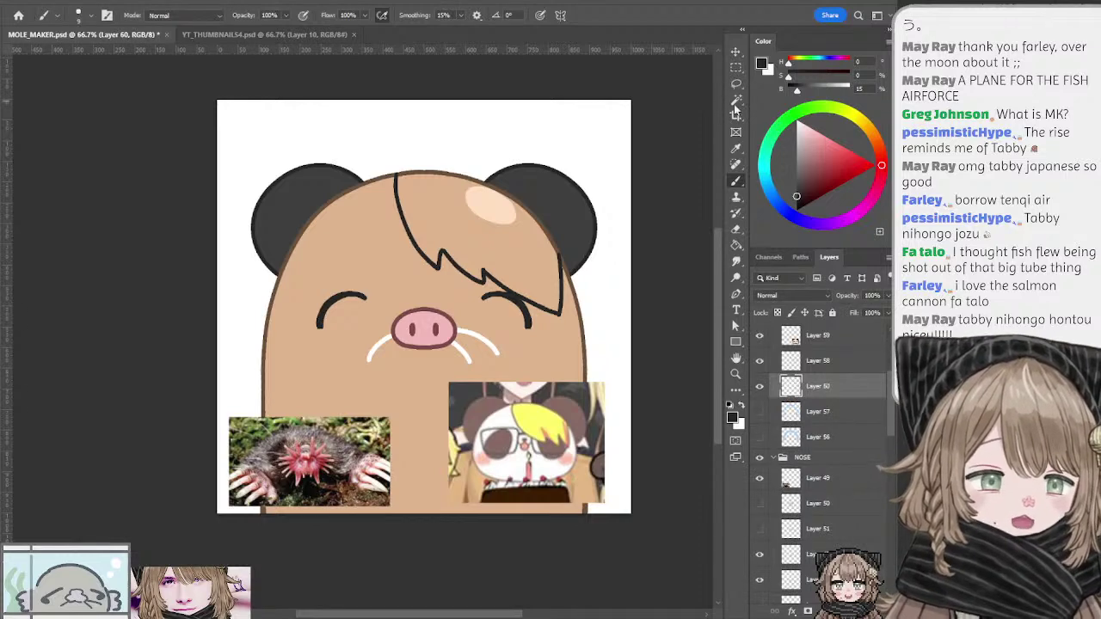
{"action": "left_click", "coordinate": [736, 99]}
{"action": "left_click", "coordinate": [454, 228]}
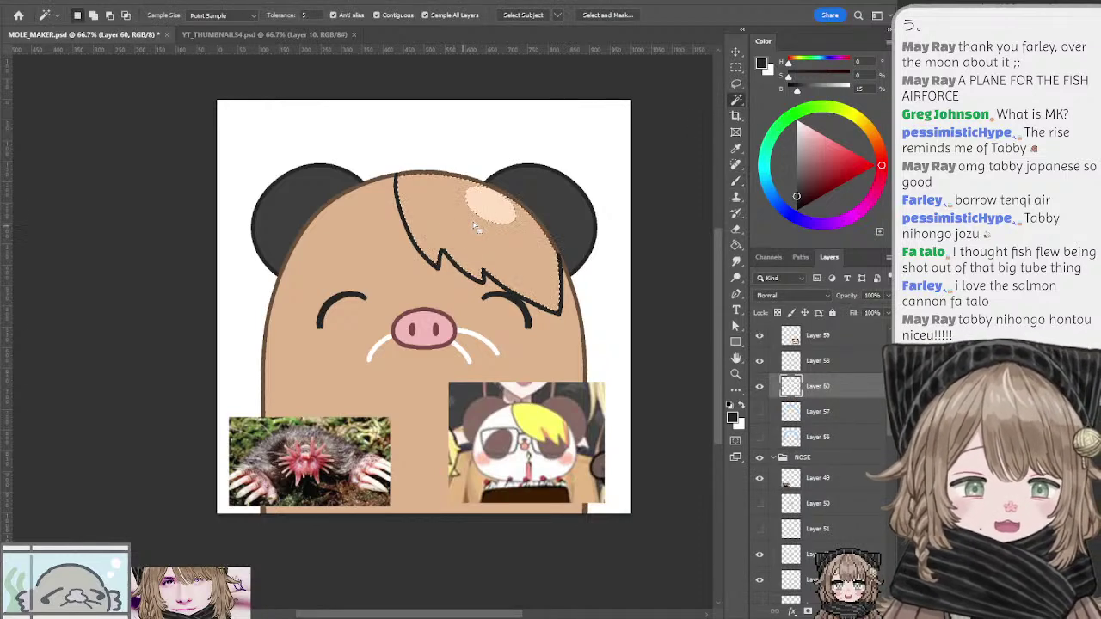
{"action": "key", "text": "b"}
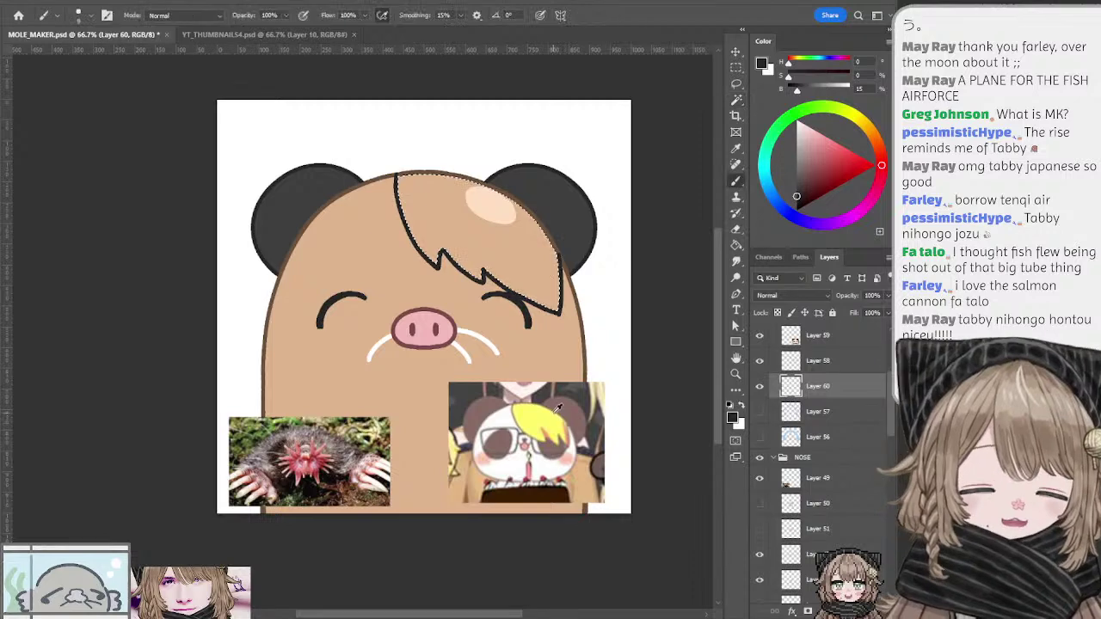
{"action": "left_click", "coordinate": [556, 409], "text": "alt"}
{"action": "key", "text": "alt+BackSpace"}
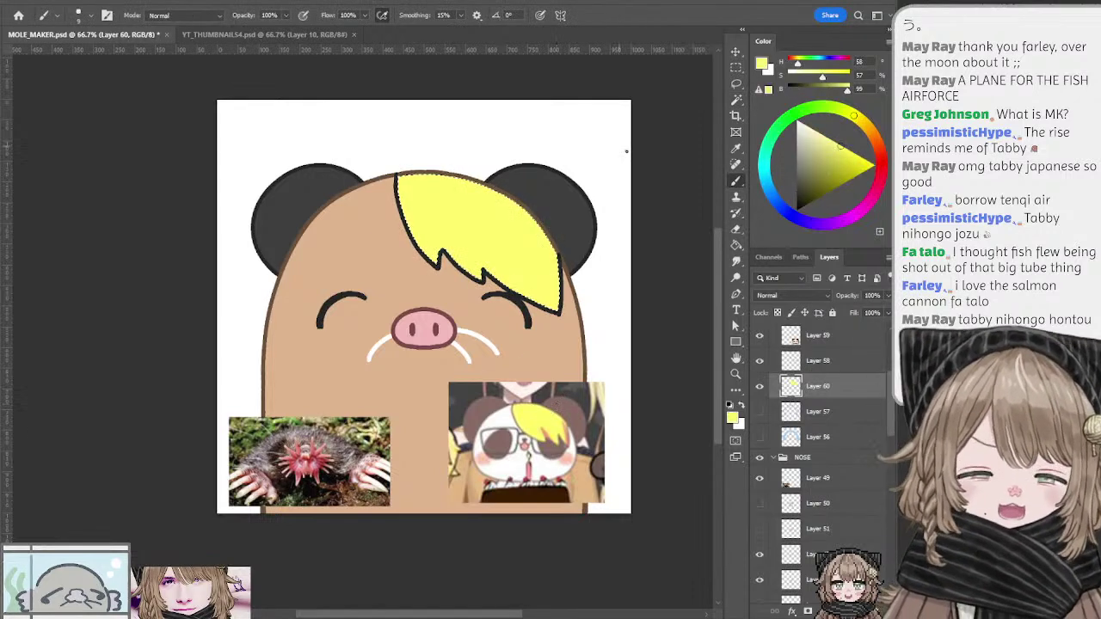
{"action": "key", "text": "ctrl+d"}
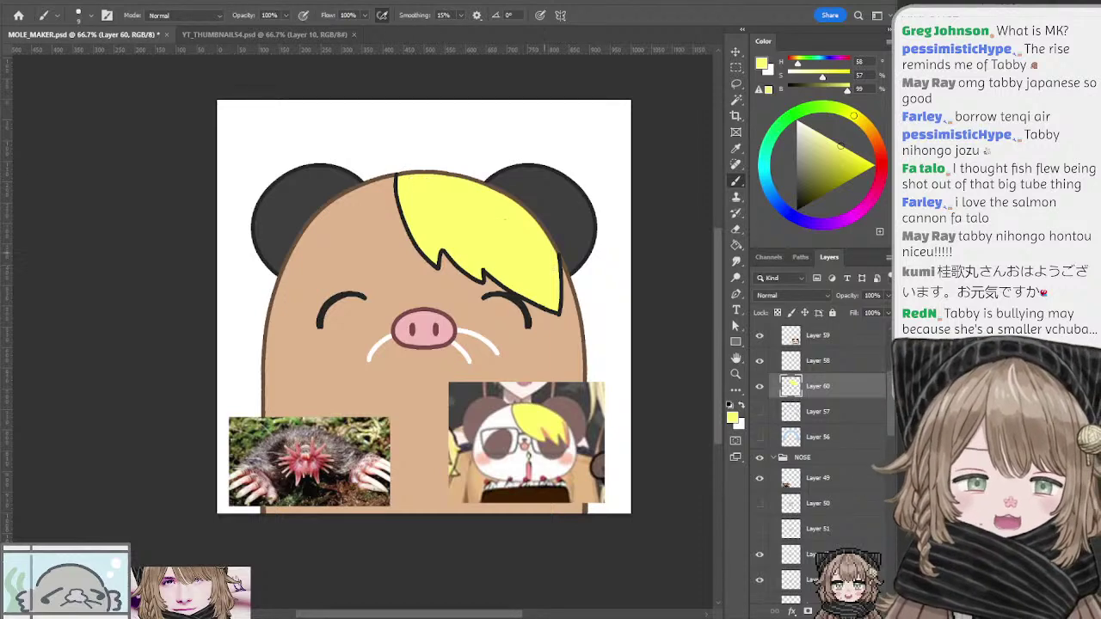
Step: Recolor the fringe outline with the head outline's brown using a filled layer clipped to Layer 58
{"action": "key", "text": "alt+bracketright"}
{"action": "left_click", "coordinate": [559, 260], "text": "alt"}
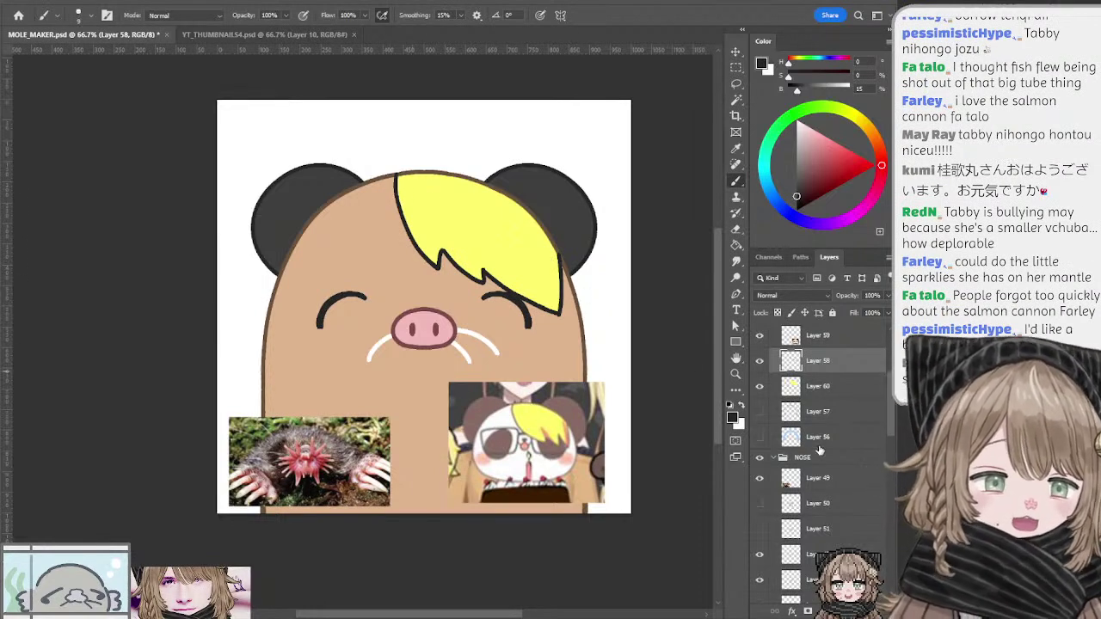
{"action": "left_click", "coordinate": [856, 610]}
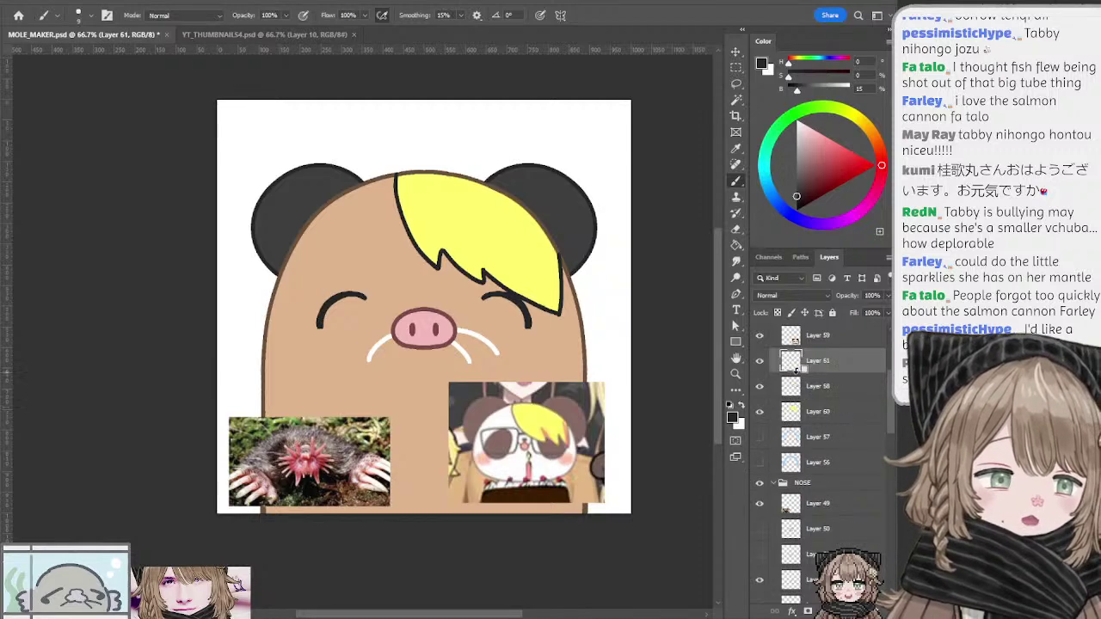
{"action": "left_click", "coordinate": [798, 373], "text": "alt"}
{"action": "left_click", "coordinate": [488, 179], "text": "alt"}
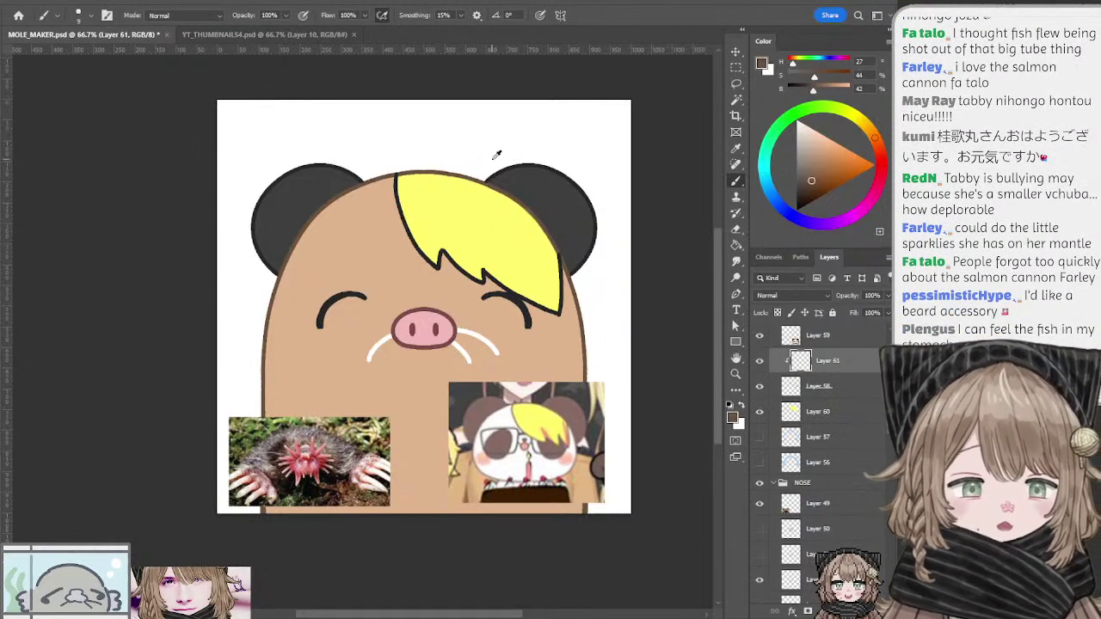
{"action": "key", "text": "alt+BackSpace"}
{"action": "key", "text": "l"}
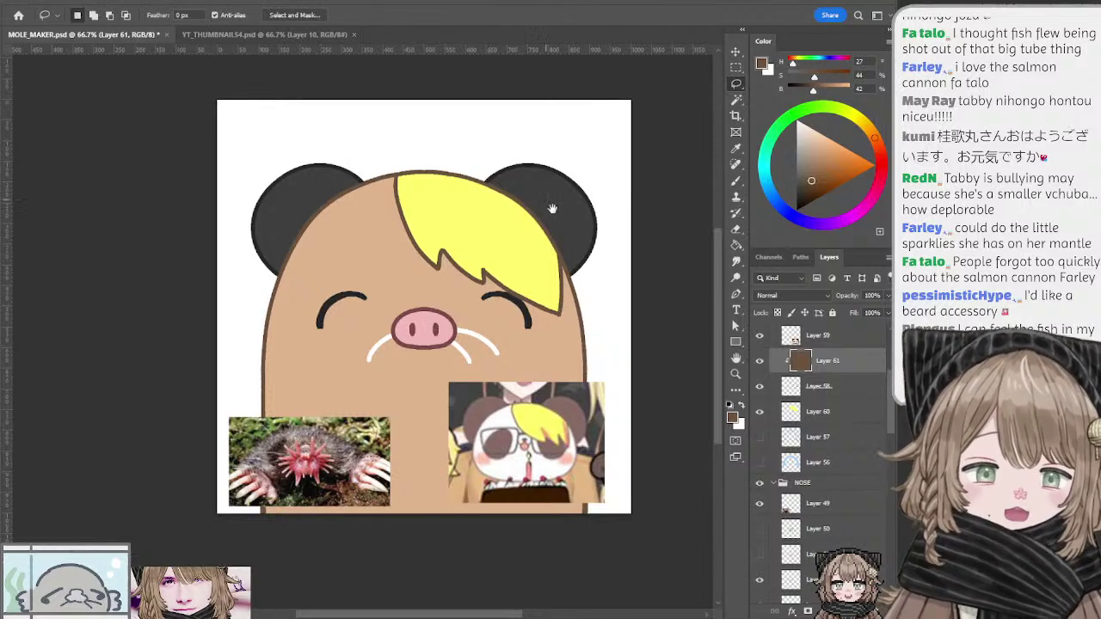
{"action": "left_click_drag", "start_coordinate": [553, 209], "coordinate": [552, 206]}
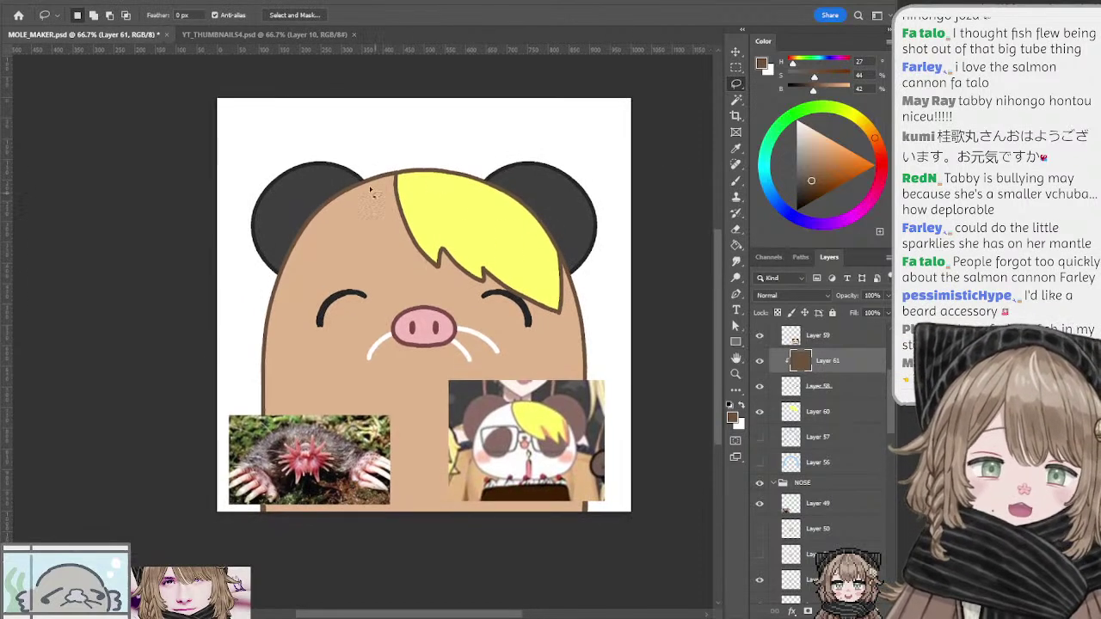
{"action": "key", "text": "b"}
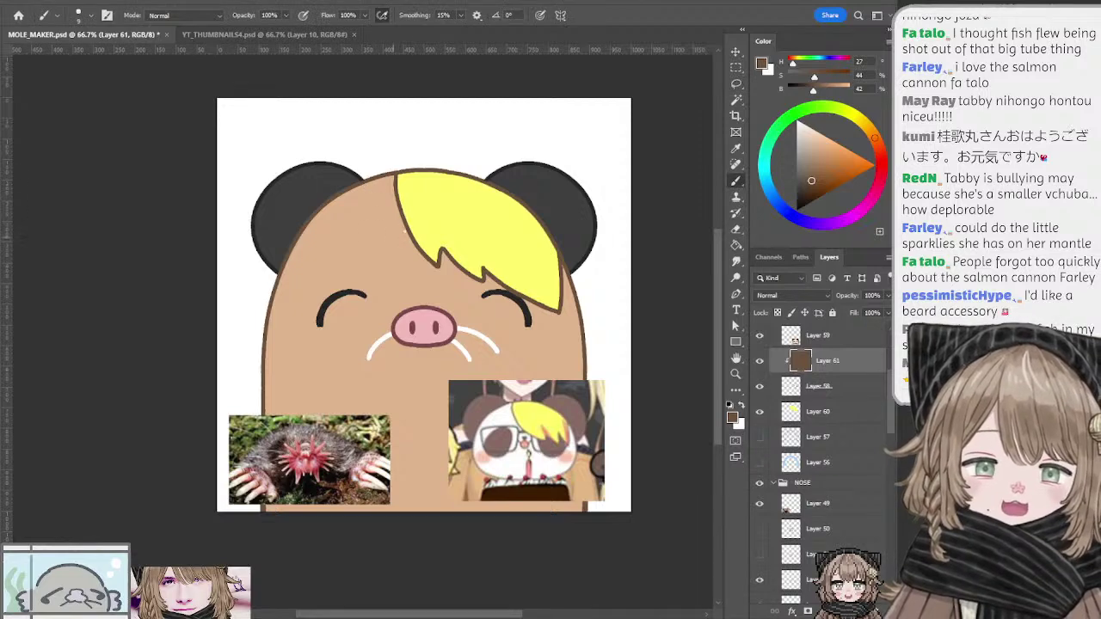
{"action": "left_click", "coordinate": [422, 209], "text": "ctrl+shift"}
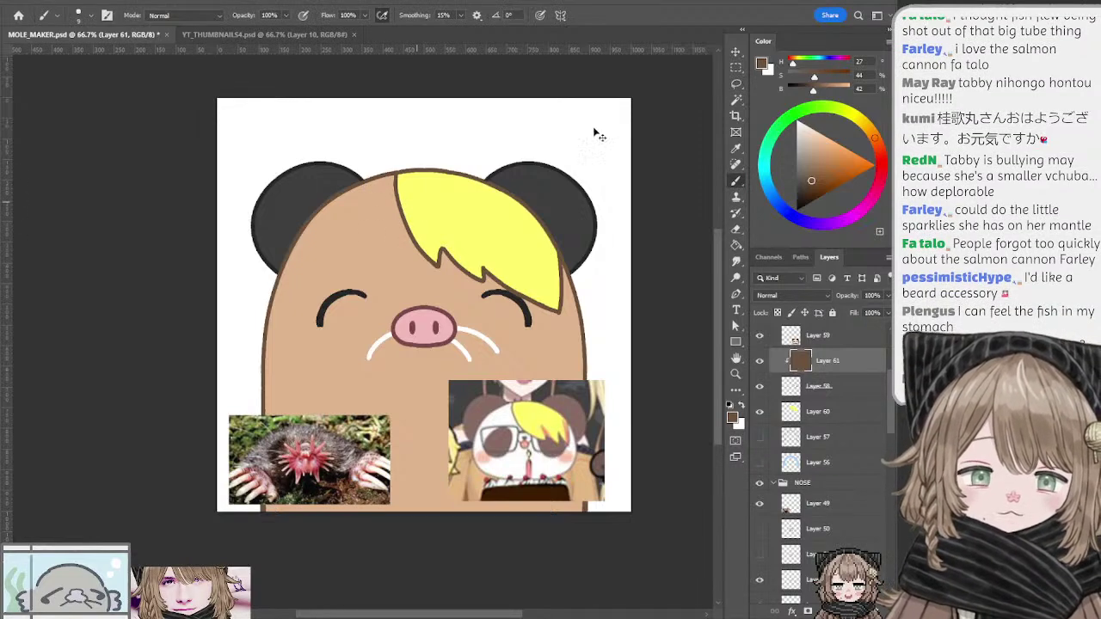
Step: Stretch Layers 58 and 60 together toward the head's centre to a width of 109.47%, keeping the height
{"action": "left_click", "coordinate": [735, 52]}
{"action": "left_click", "coordinate": [807, 368]}
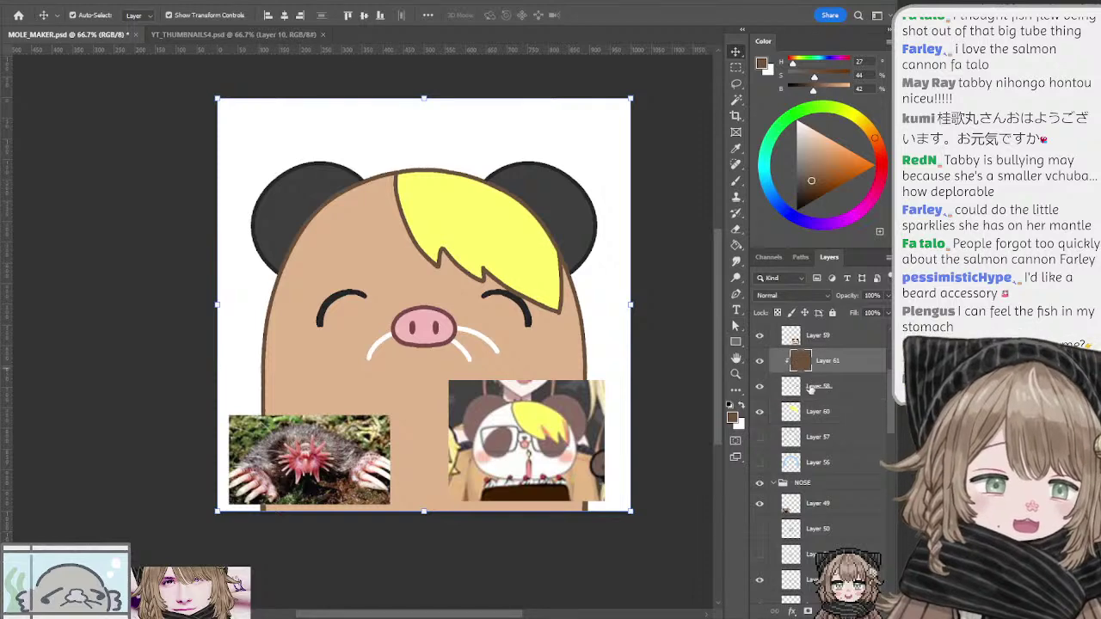
{"action": "left_click", "coordinate": [812, 410], "text": "shift"}
{"action": "key", "text": "ctrl+z"}
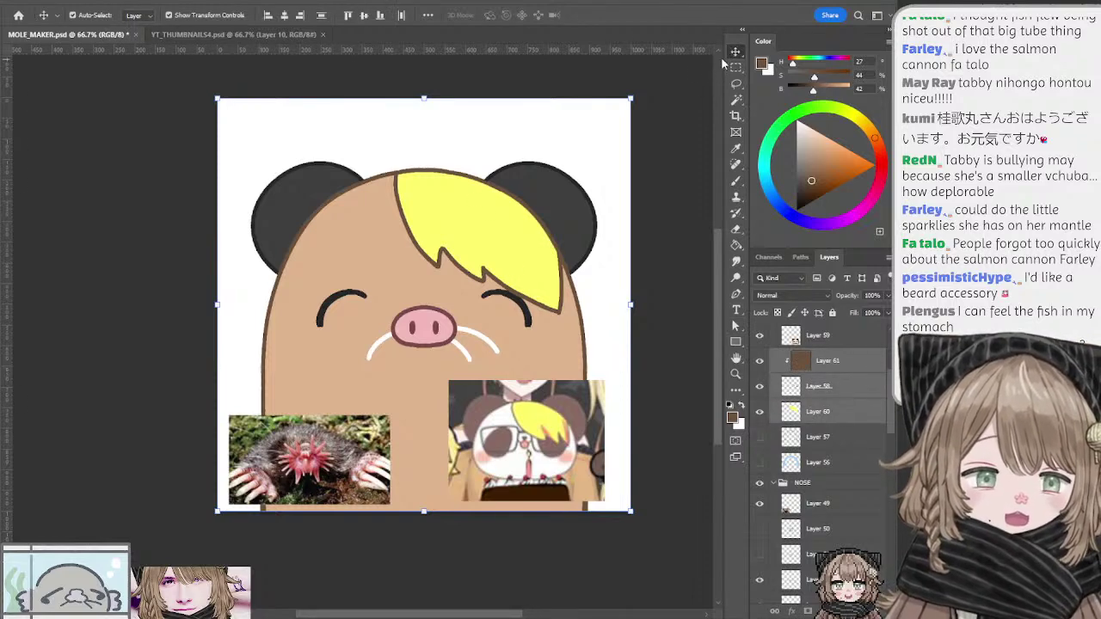
{"action": "left_click", "coordinate": [782, 365], "text": "ctrl"}
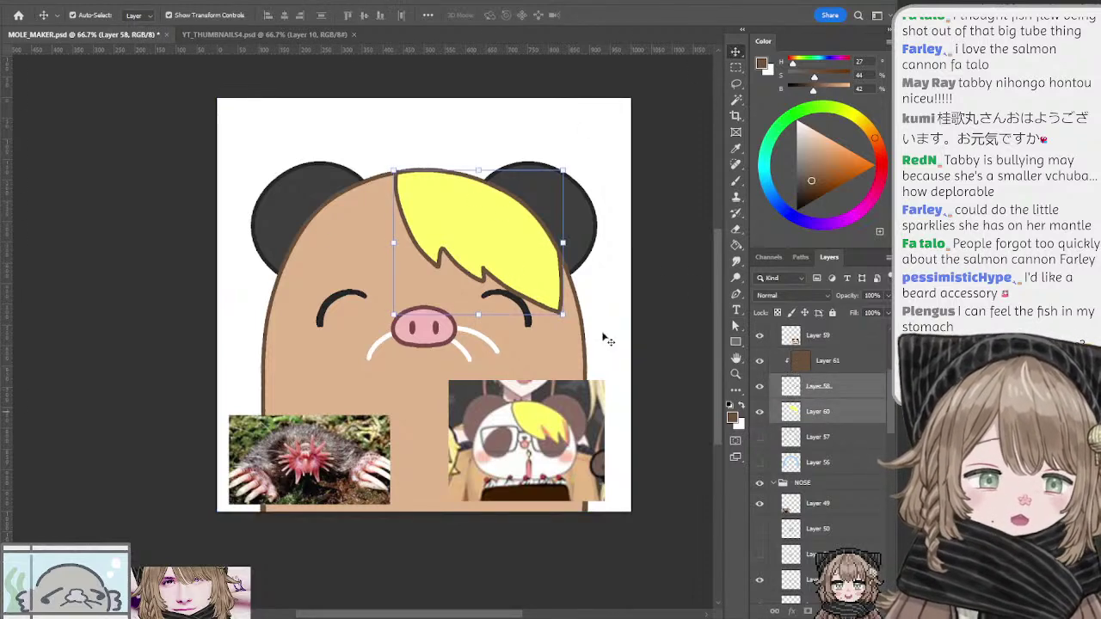
{"action": "mouse_move", "coordinate": [392, 239]}
{"action": "left_mouse_down"}
{"action": "mouse_move", "coordinate": [355, 243]}
{"action": "mouse_move", "coordinate": [377, 241]}
{"action": "left_mouse_up"}
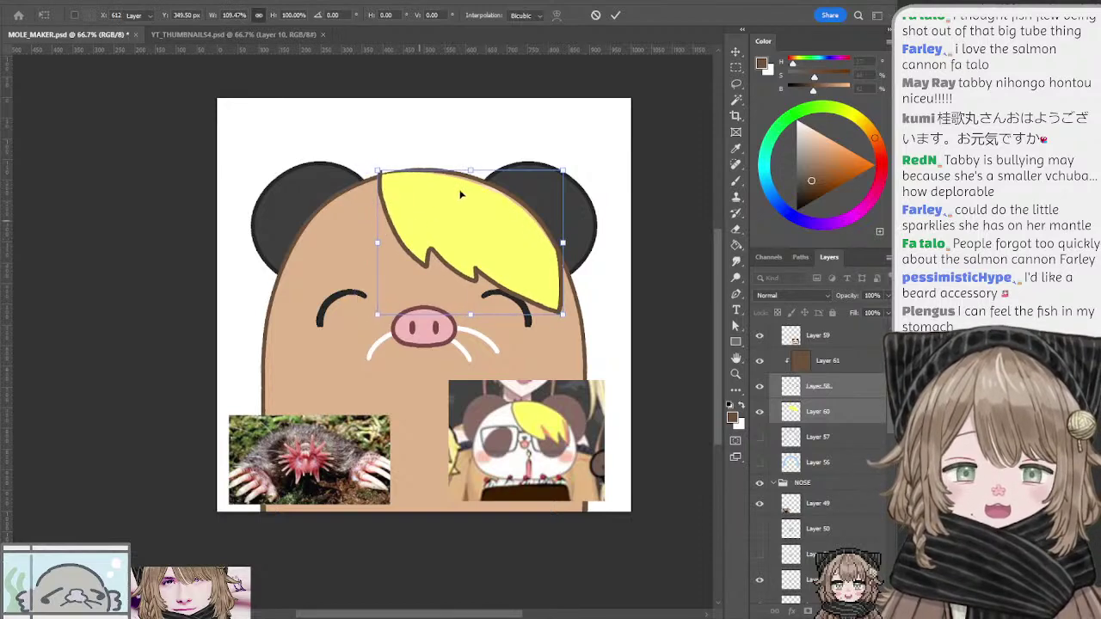
{"action": "key", "text": "Return"}
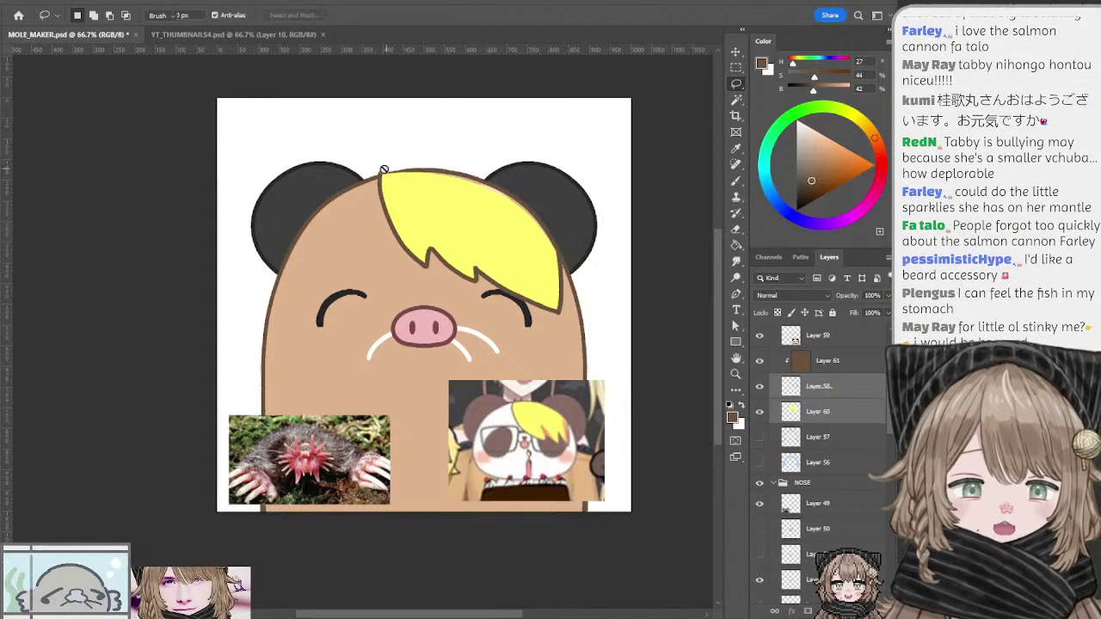
Step: Erase the yellow covering the head's top outline on Layer 60 and the fringe line's overshooting tip on Layer 58
{"action": "key", "text": "e"}
{"action": "left_click", "coordinate": [489, 218], "text": "ctrl"}
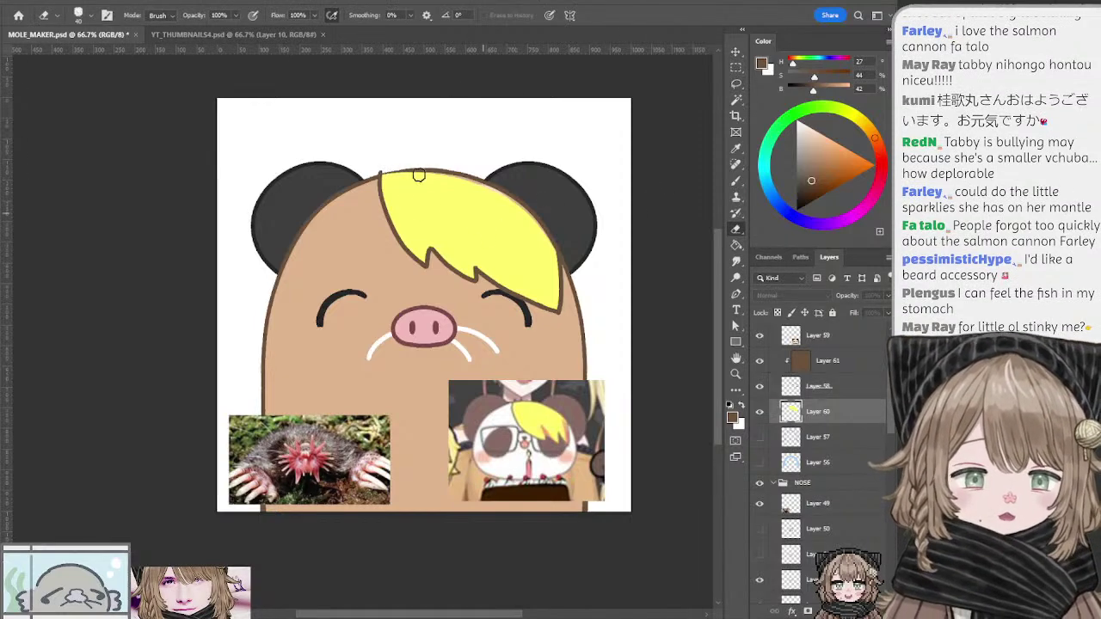
{"action": "left_click_drag", "start_coordinate": [380, 175], "coordinate": [439, 171]}
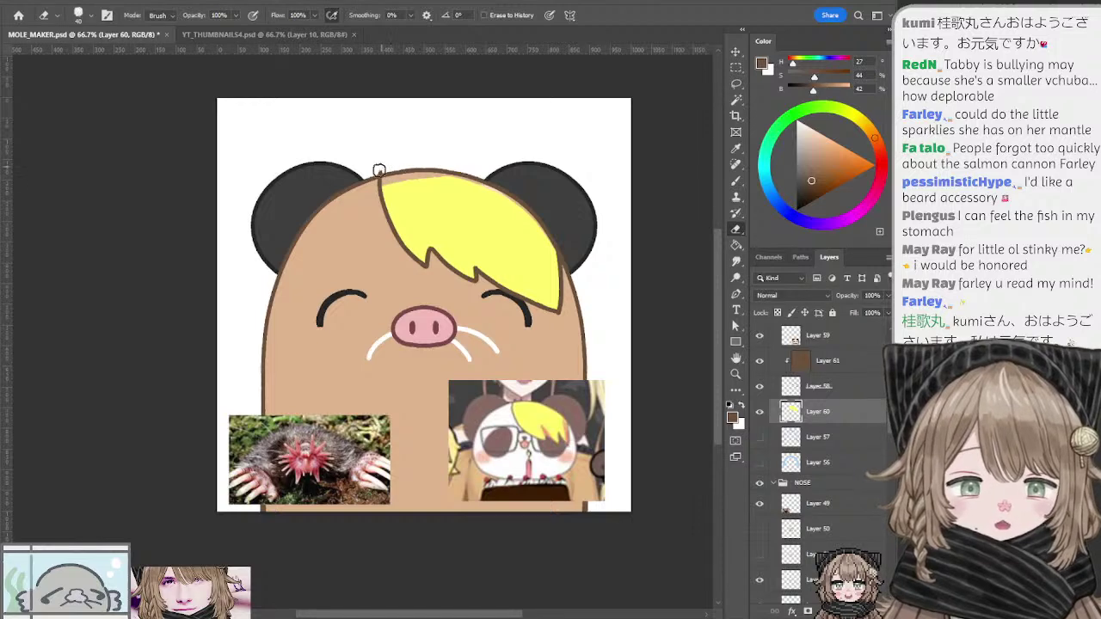
{"action": "left_click", "coordinate": [377, 165], "text": "ctrl"}
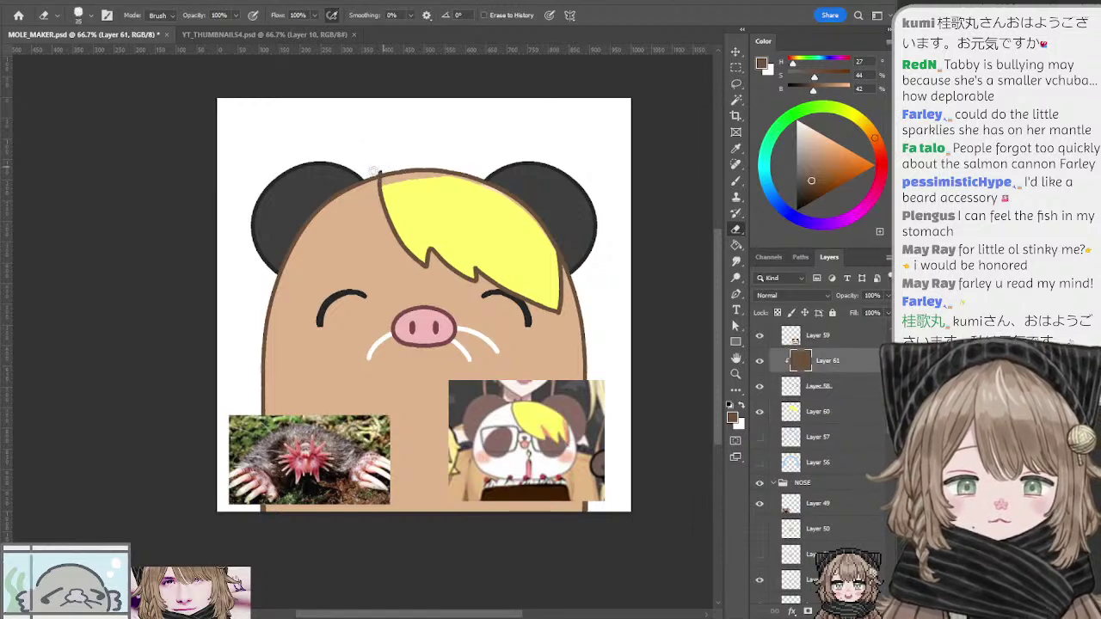
{"action": "left_click", "coordinate": [798, 389]}
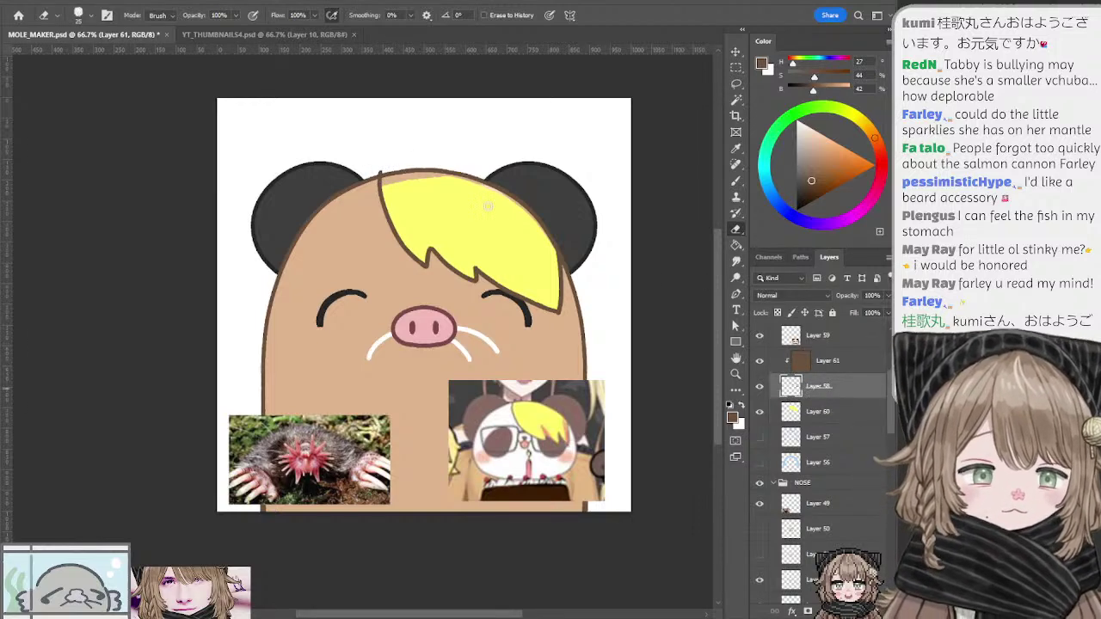
{"action": "left_click", "coordinate": [427, 203], "text": "ctrl"}
{"action": "left_click", "coordinate": [735, 99]}
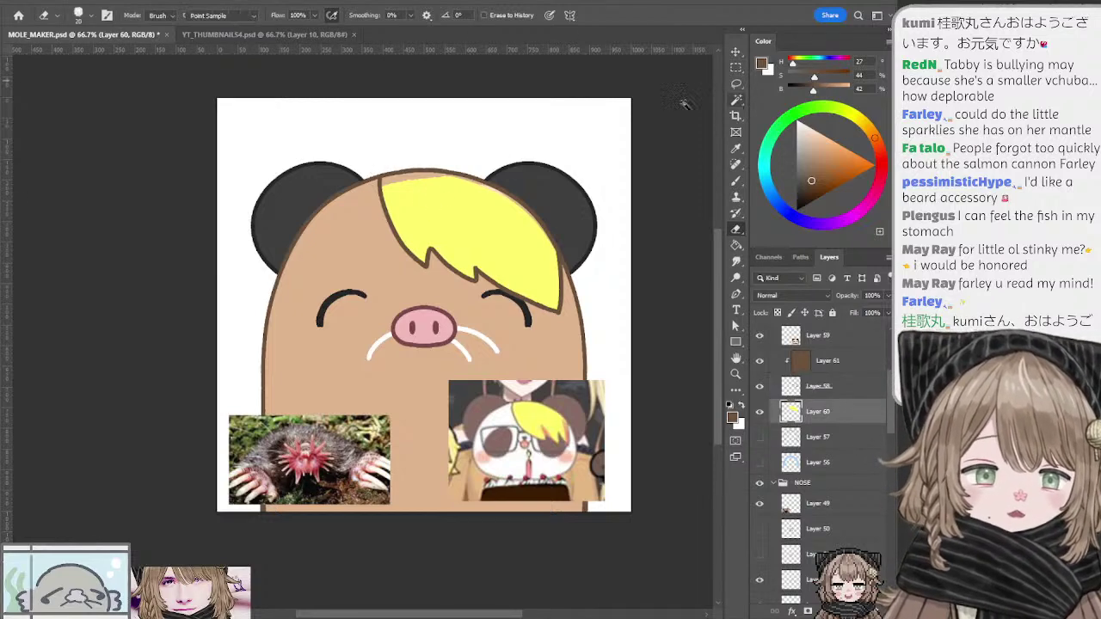
{"action": "left_click", "coordinate": [416, 178]}
{"action": "left_click", "coordinate": [499, 192], "text": "shift"}
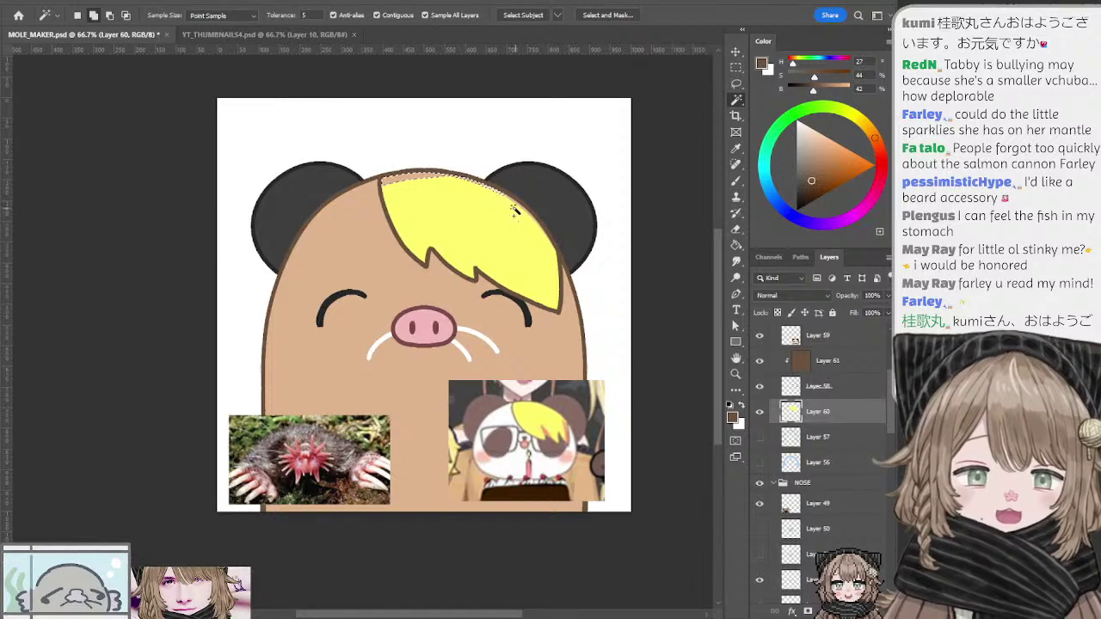
{"action": "left_click", "coordinate": [528, 219], "text": "shift"}
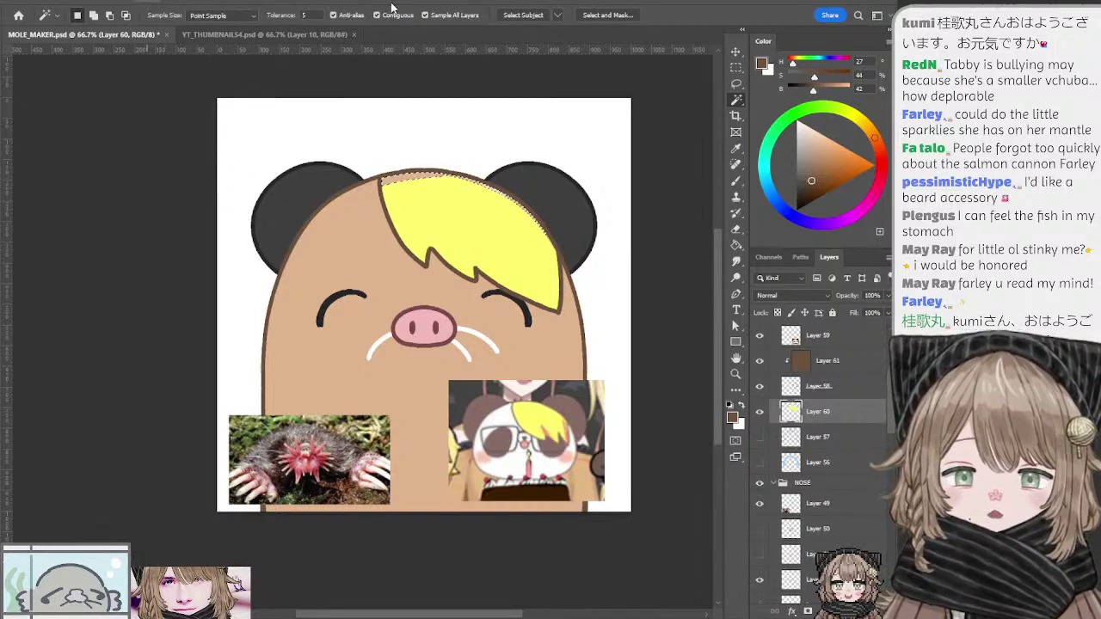
{"action": "key", "text": "b"}
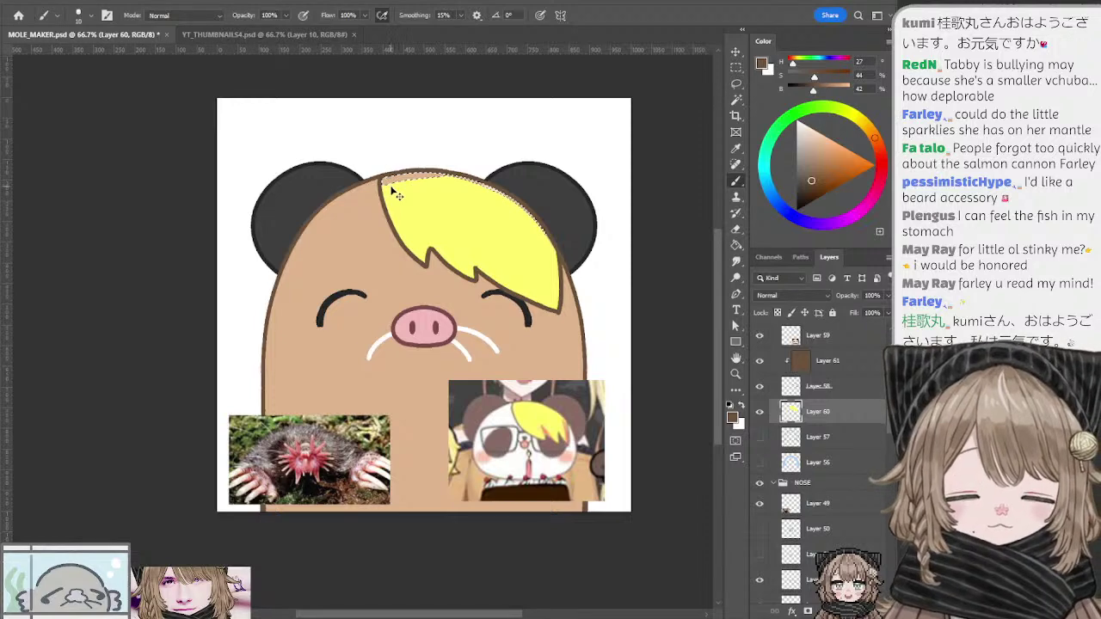
{"action": "key", "text": "ctrl+d"}
Step: Paint the gap between the fringe and the head's top outline on Layer 60 with the fringe's yellow, using a size 50 brush
{"action": "key", "text": "bracketright"}
{"action": "key", "text": "bracketright"}
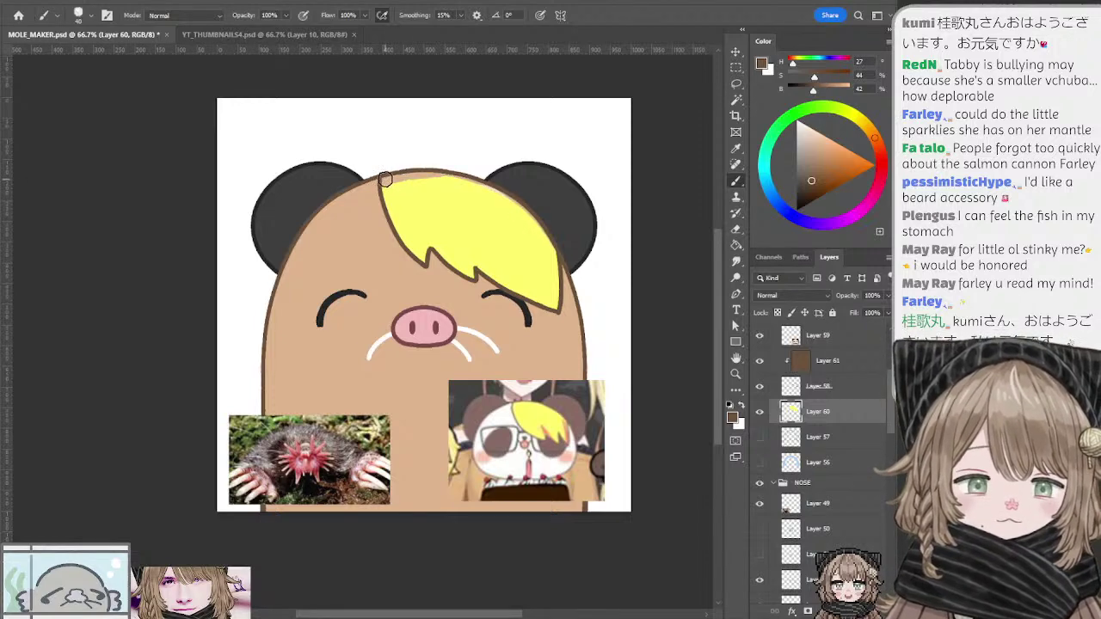
{"action": "left_click_drag", "start_coordinate": [384, 178], "coordinate": [479, 185]}
{"action": "key", "text": "ctrl+z"}
{"action": "left_click", "coordinate": [431, 196], "text": "alt"}
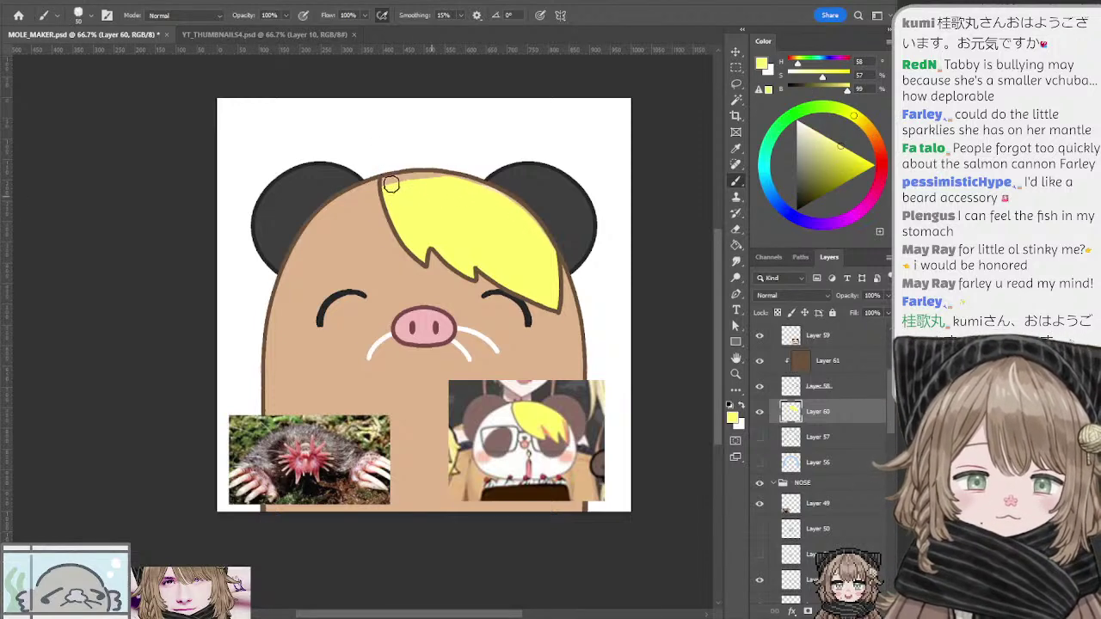
{"action": "mouse_move", "coordinate": [387, 182]}
{"action": "left_mouse_down"}
{"action": "mouse_move", "coordinate": [481, 189]}
{"action": "mouse_move", "coordinate": [415, 177]}
{"action": "mouse_move", "coordinate": [523, 210]}
{"action": "left_mouse_up"}
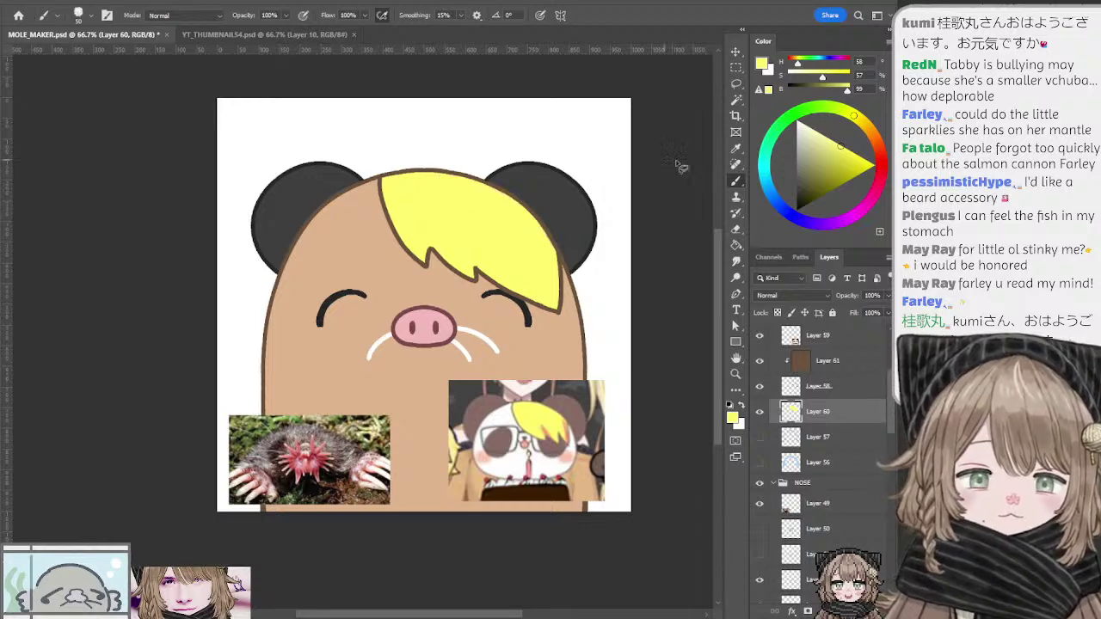
{"action": "key", "text": "l"}
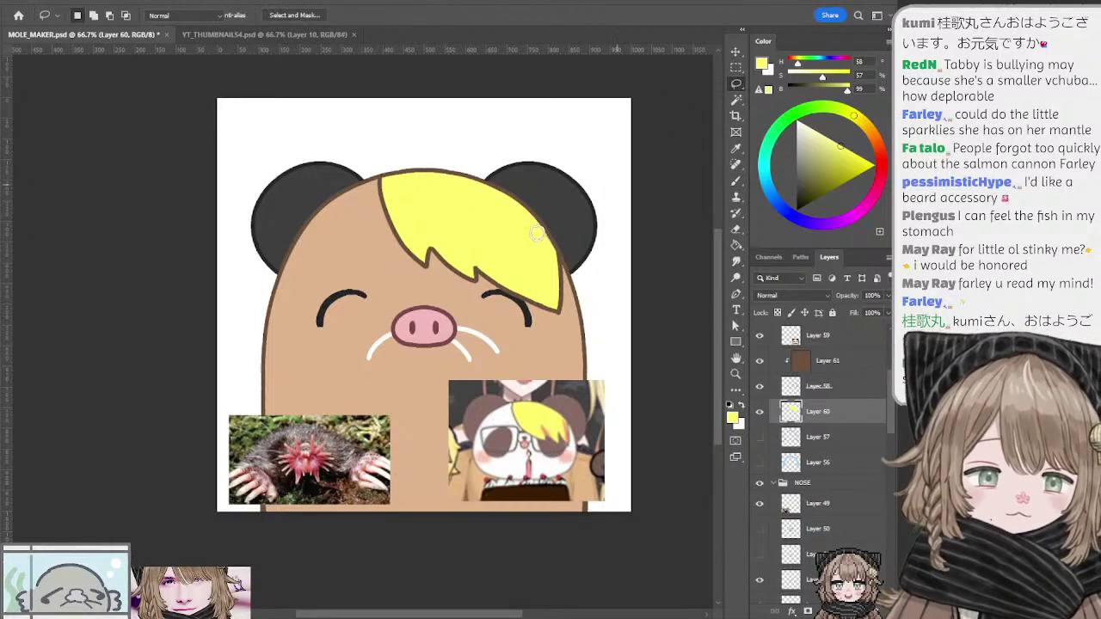
{"action": "key", "text": "b"}
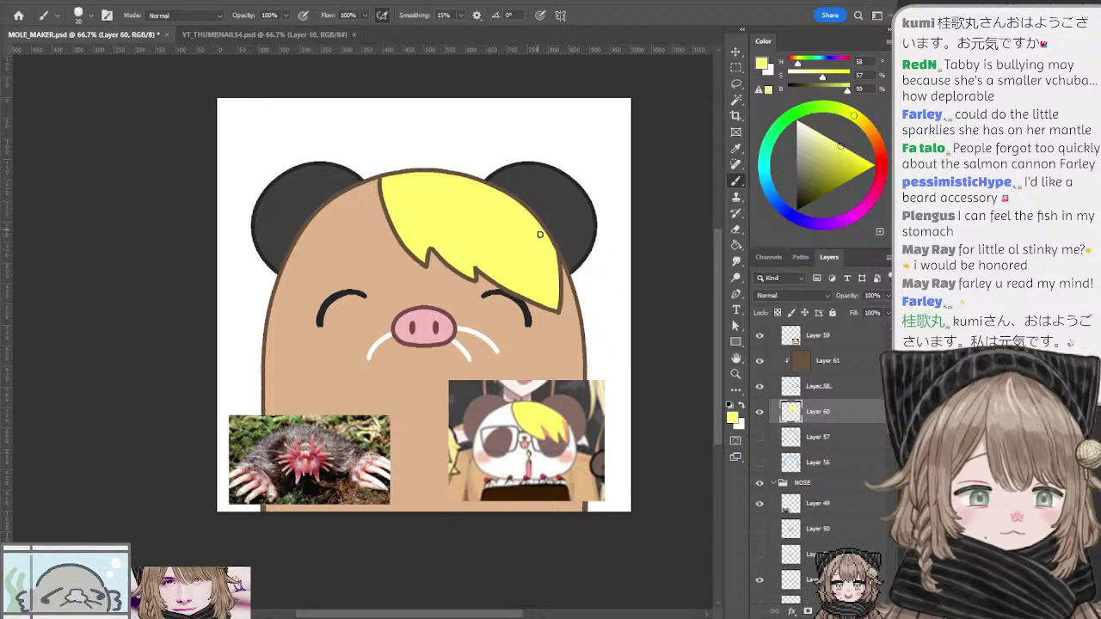
{"action": "left_click_drag", "start_coordinate": [516, 261], "coordinate": [513, 248]}
{"action": "left_click", "coordinate": [789, 413], "text": "ctrl"}
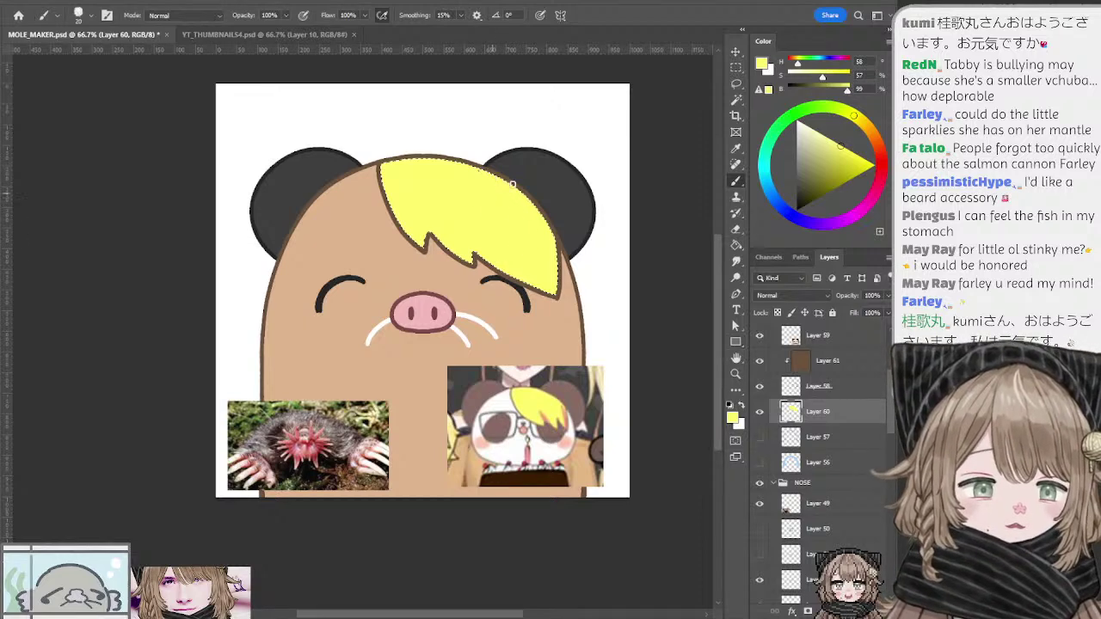
{"action": "key", "text": "l"}
{"action": "left_click", "coordinate": [668, 160]}
{"action": "key", "text": "b"}
{"action": "key", "text": "b"}
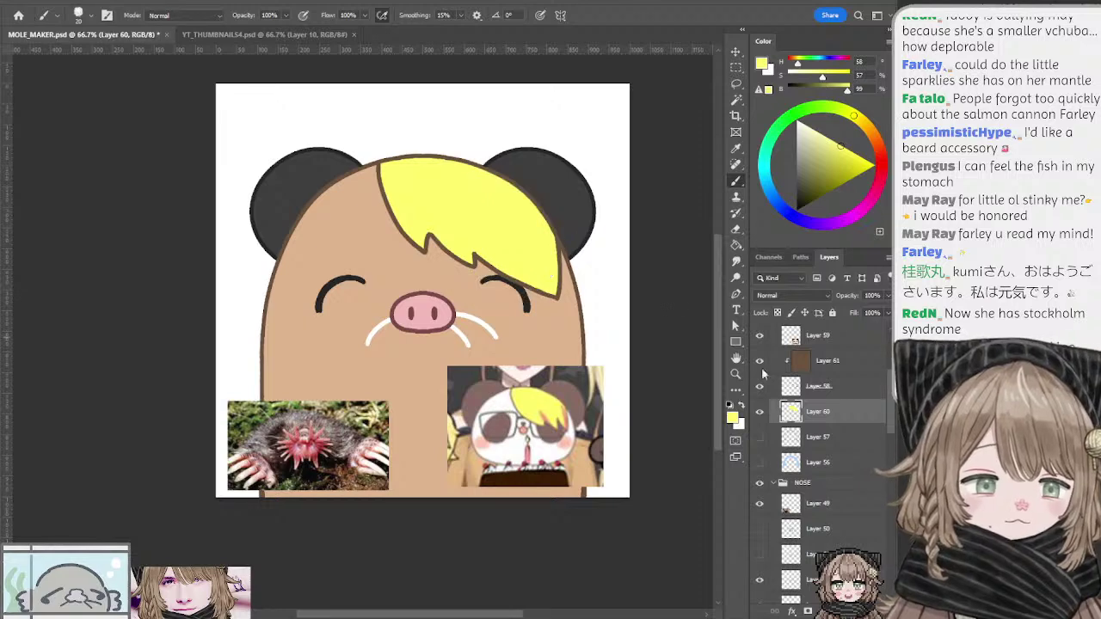
Step: Set the brush colour to orange (H 39, S 66, B 91) and add a new layer clipped to Layer 60
{"action": "left_click_drag", "start_coordinate": [833, 147], "coordinate": [844, 156]}
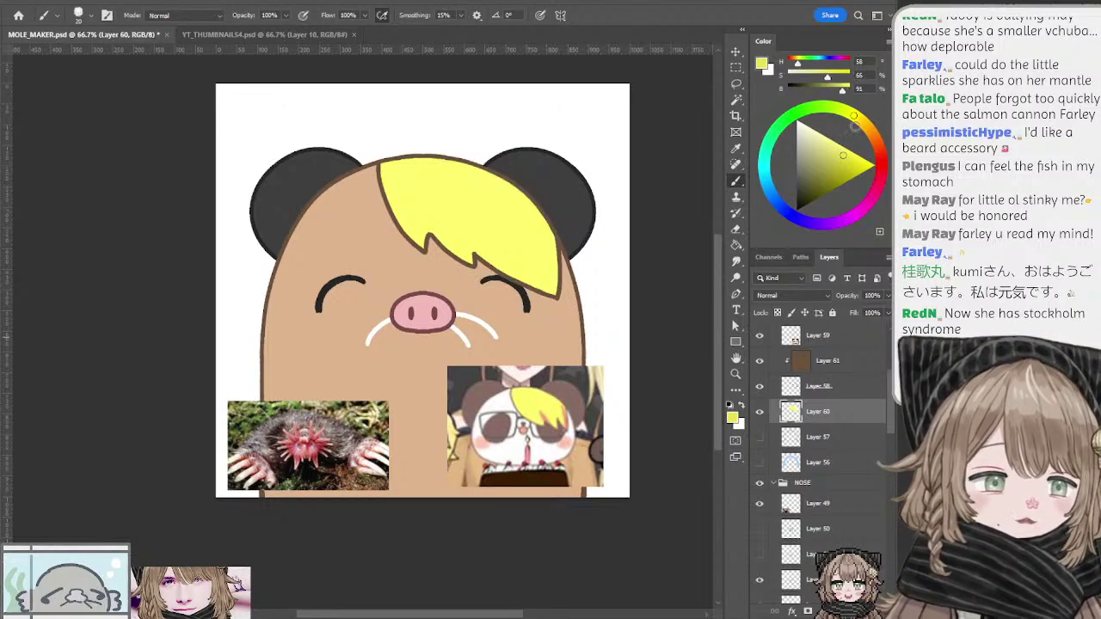
{"action": "left_click", "coordinate": [859, 119]}
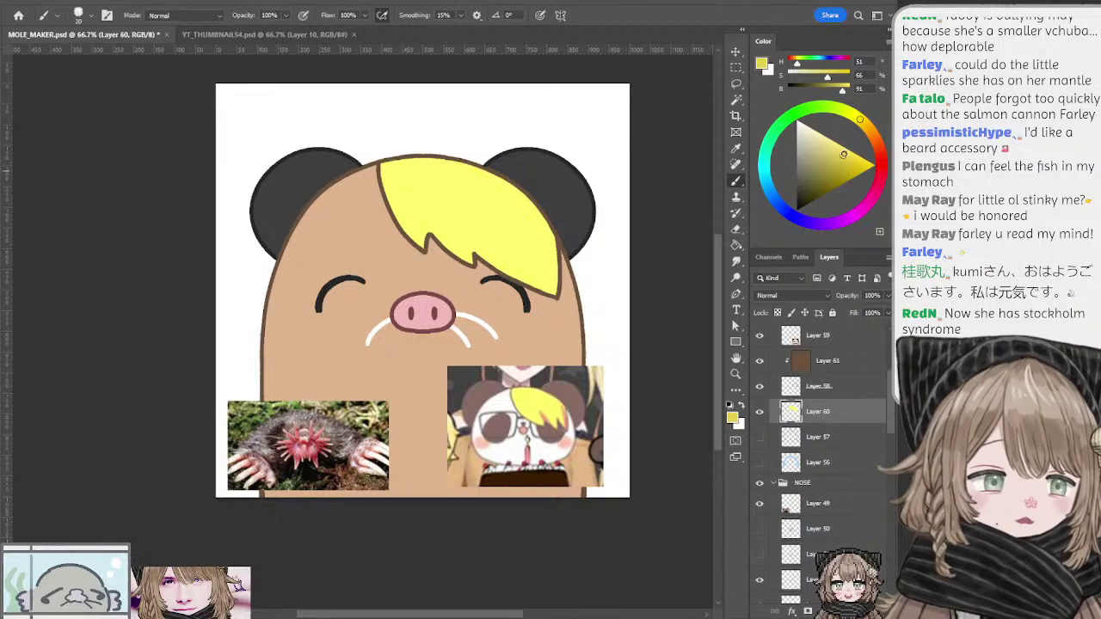
{"action": "left_click", "coordinate": [870, 131]}
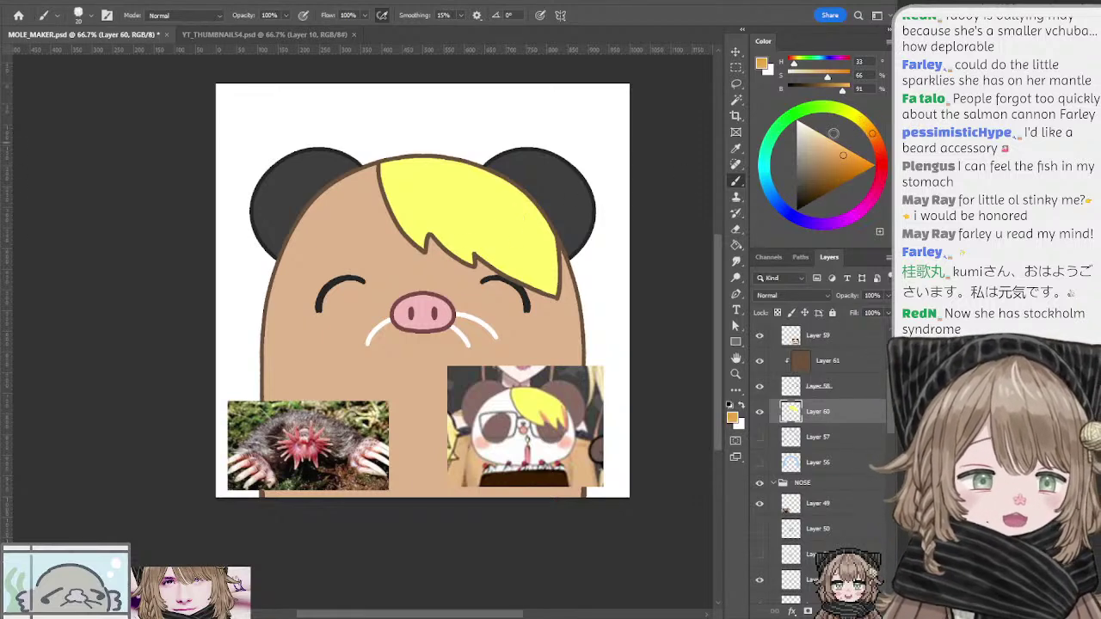
{"action": "left_click", "coordinate": [867, 130]}
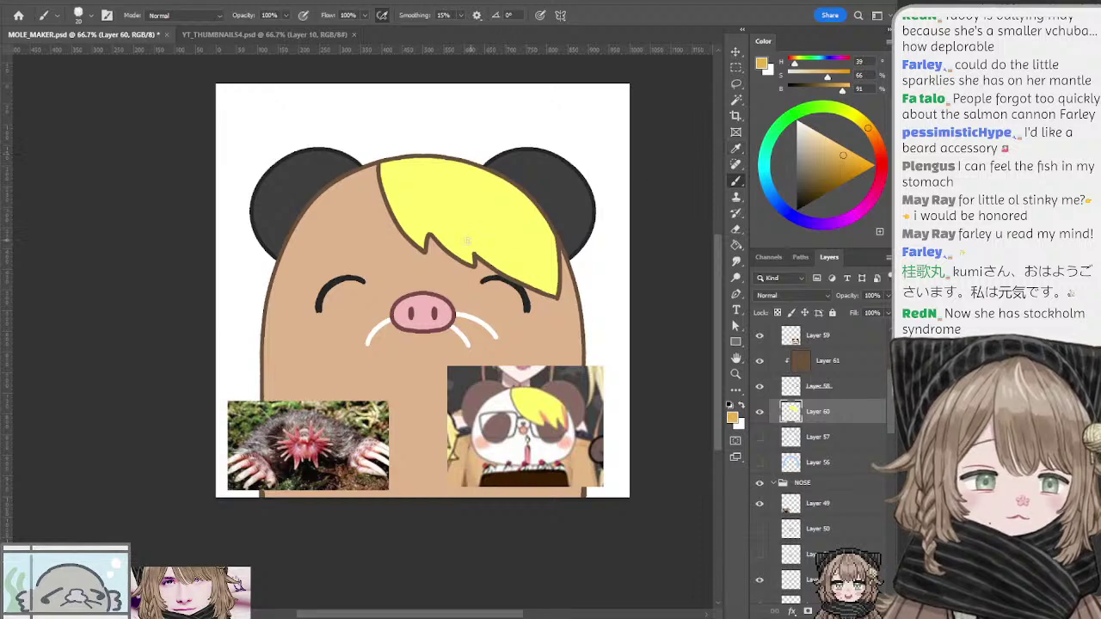
{"action": "left_click_drag", "start_coordinate": [466, 260], "coordinate": [464, 212]}
{"action": "key", "text": "ctrl+z"}
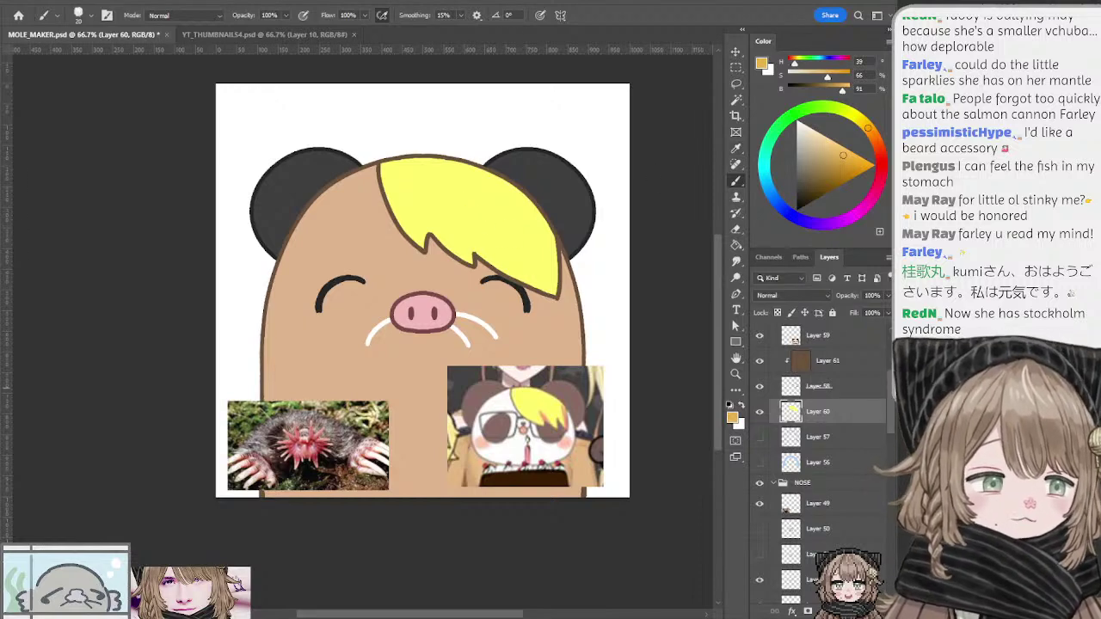
{"action": "left_click", "coordinate": [857, 610]}
{"action": "left_click", "coordinate": [797, 423], "text": "alt"}
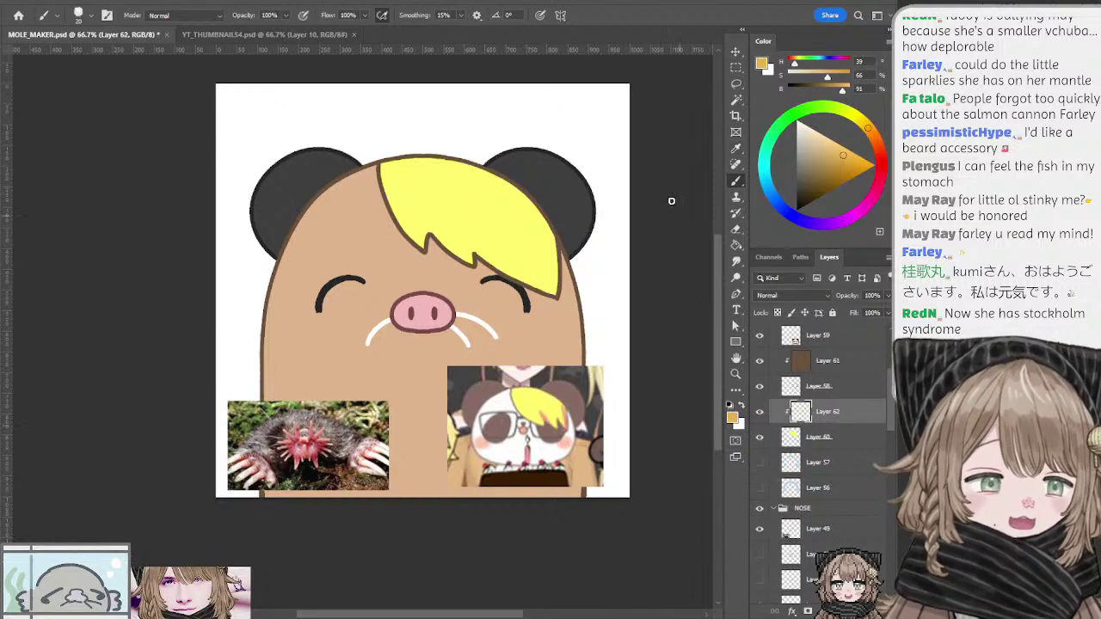
Step: Paint tapered orange shading up from the fringe's middle notch and its outer tip on Layer 62, using a size 10 brush
{"action": "mouse_move", "coordinate": [473, 260]}
{"action": "left_mouse_down"}
{"action": "mouse_move", "coordinate": [466, 217]}
{"action": "mouse_move", "coordinate": [495, 266]}
{"action": "left_mouse_up"}
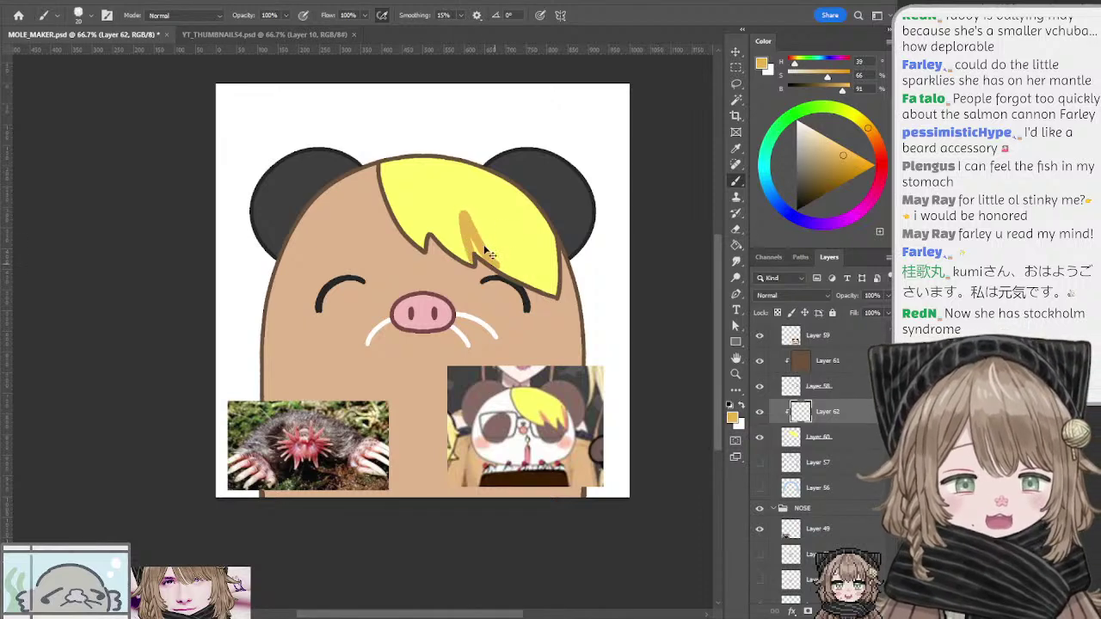
{"action": "key", "text": "ctrl+z"}
{"action": "mouse_move", "coordinate": [541, 217]}
{"action": "left_mouse_down"}
{"action": "mouse_move", "coordinate": [558, 294]}
{"action": "mouse_move", "coordinate": [550, 225]}
{"action": "left_mouse_up"}
{"action": "key", "text": "ctrl+z"}
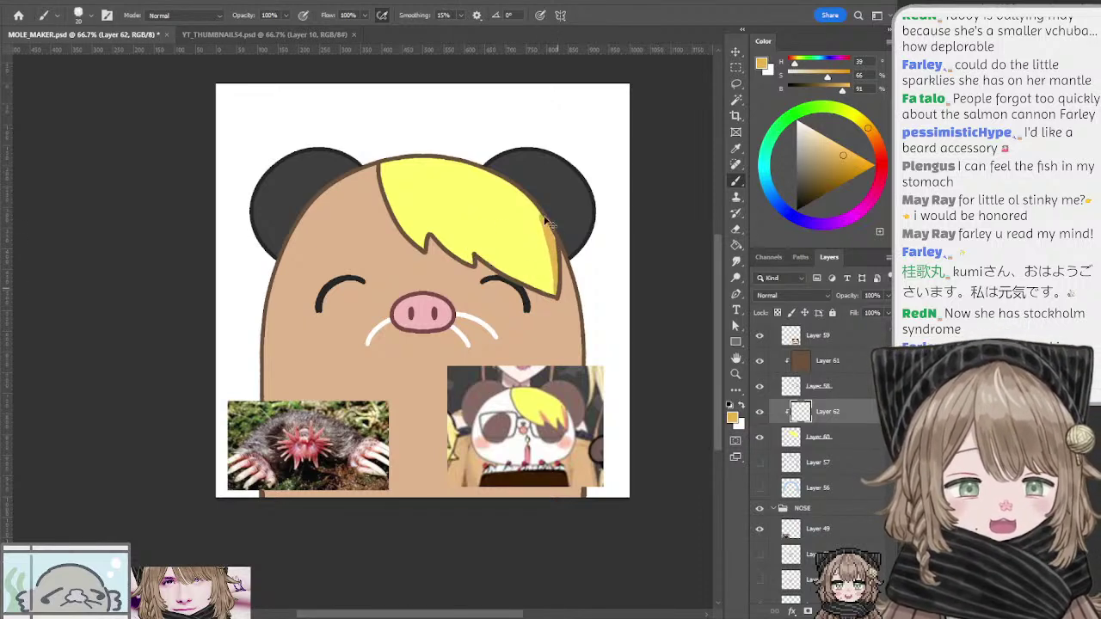
{"action": "key", "text": "ctrl+z"}
{"action": "left_click_drag", "start_coordinate": [556, 297], "coordinate": [551, 242]}
{"action": "key", "text": "ctrl+z"}
{"action": "mouse_move", "coordinate": [557, 299]}
{"action": "left_mouse_down"}
{"action": "mouse_move", "coordinate": [542, 215]}
{"action": "mouse_move", "coordinate": [553, 292]}
{"action": "mouse_move", "coordinate": [540, 223]}
{"action": "left_mouse_up"}
{"action": "key", "text": "ctrl+z"}
{"action": "key", "text": "ctrl+z"}
{"action": "key", "text": "bracketleft"}
{"action": "key", "text": "ctrl+z"}
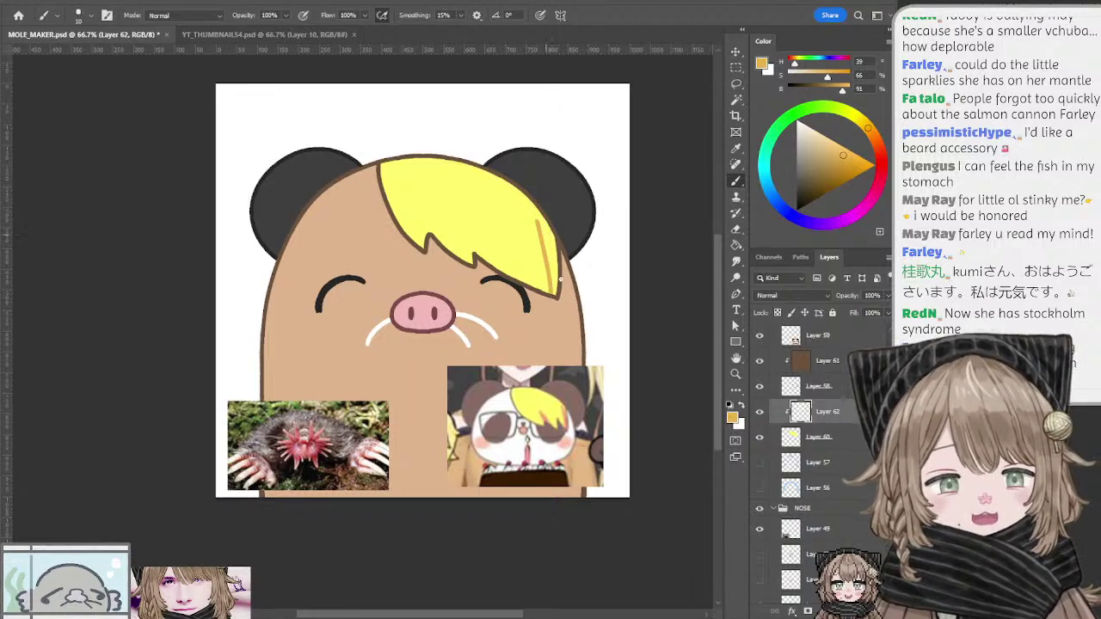
{"action": "mouse_move", "coordinate": [559, 280]}
{"action": "left_mouse_down"}
{"action": "mouse_move", "coordinate": [540, 229]}
{"action": "mouse_move", "coordinate": [556, 294]}
{"action": "mouse_move", "coordinate": [553, 265]}
{"action": "left_mouse_up"}
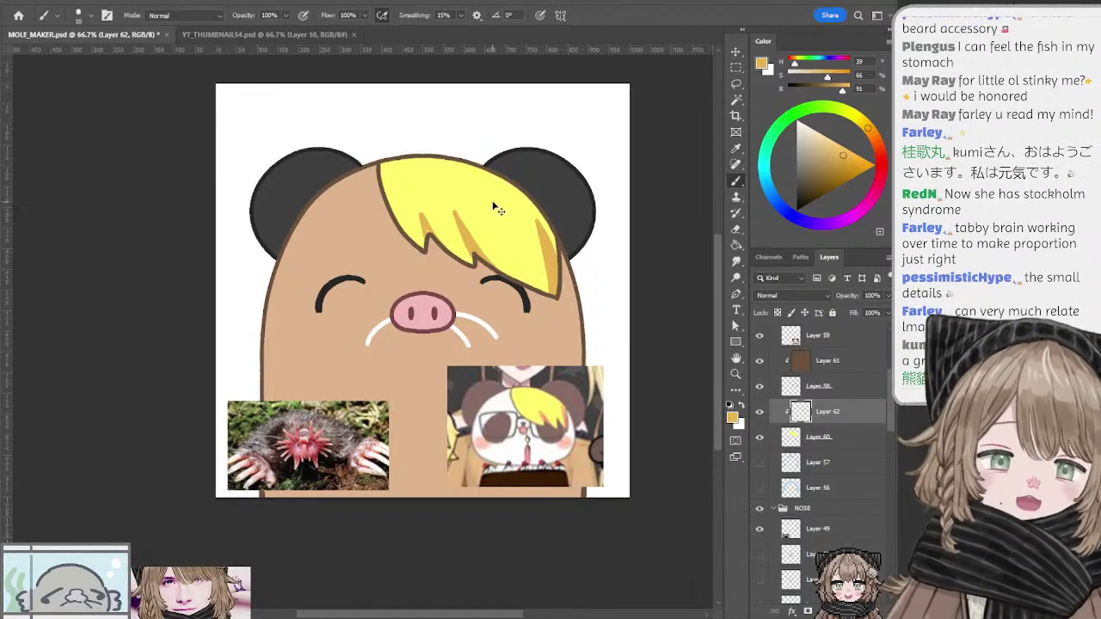
Step: Hide the panda reference picture on Layer 59
{"action": "key", "text": "l"}
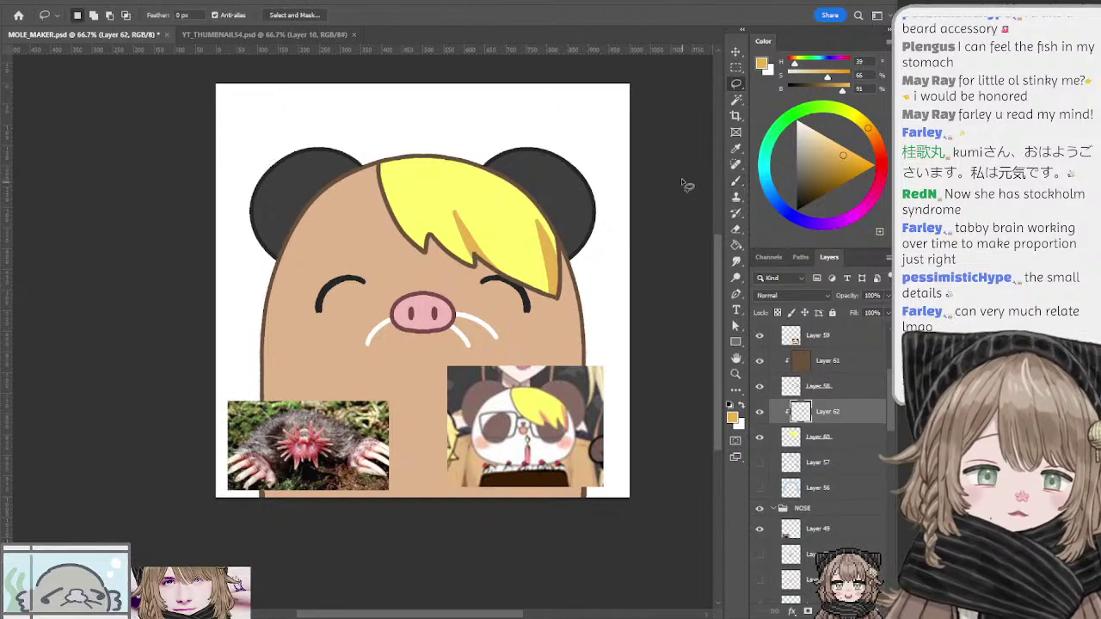
{"action": "left_click", "coordinate": [514, 401], "text": "ctrl"}
{"action": "left_click", "coordinate": [760, 335]}
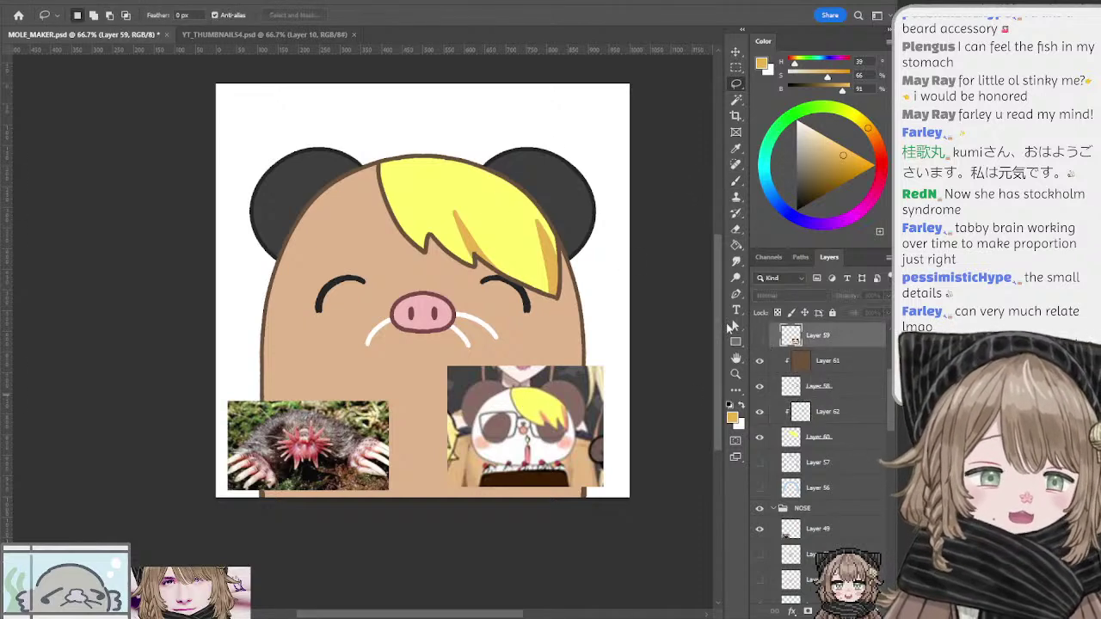
{"action": "left_click_drag", "start_coordinate": [437, 239], "coordinate": [474, 241]}
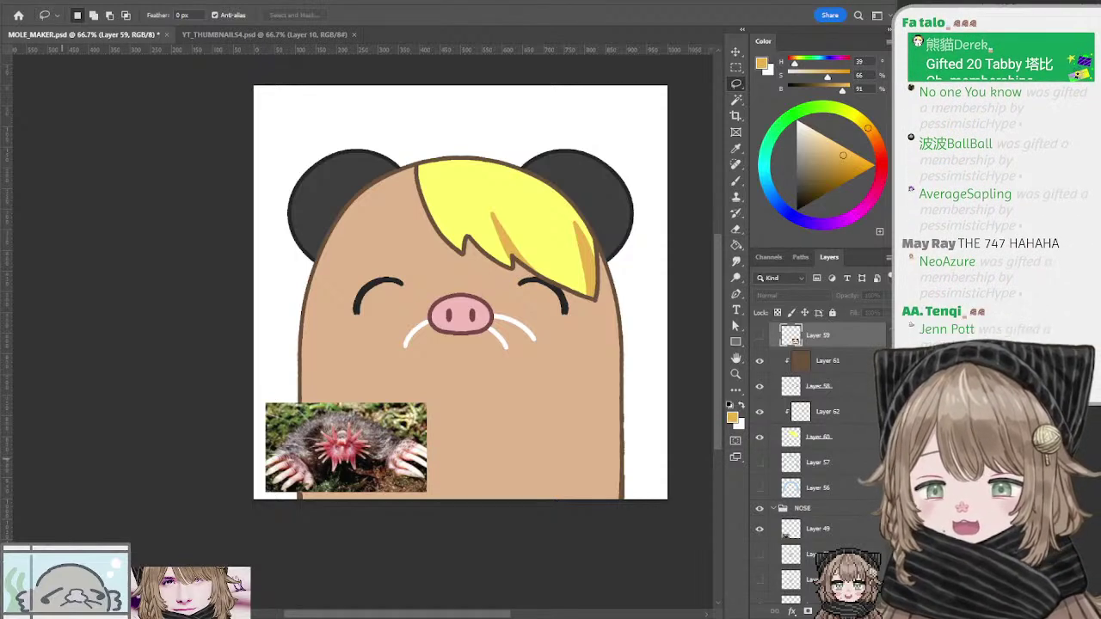
{"action": "left_click", "coordinate": [595, 300], "text": "ctrl"}
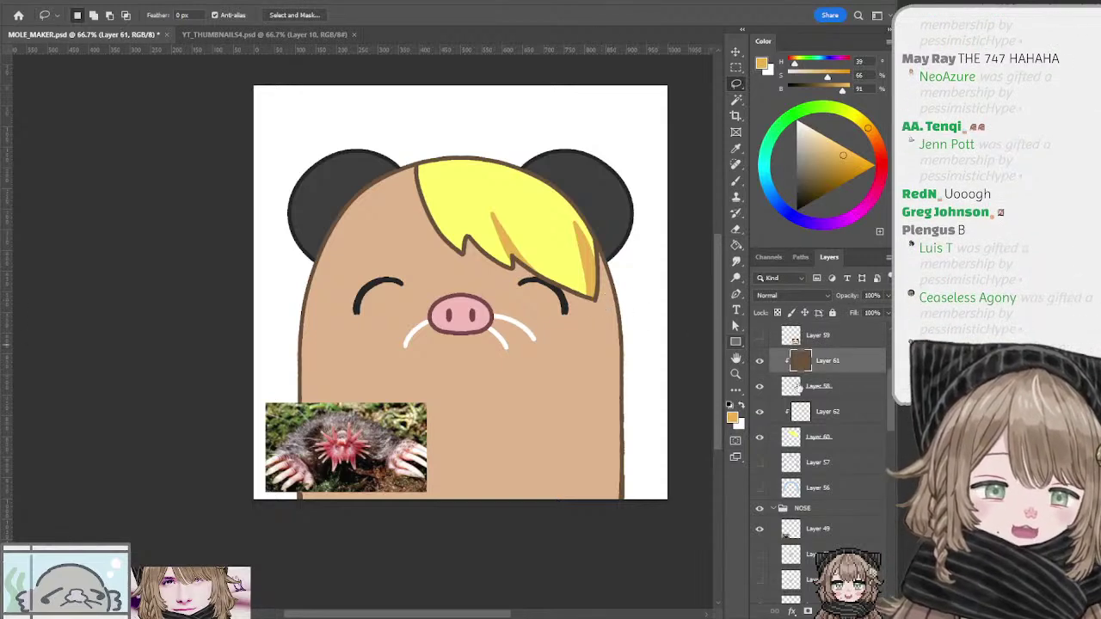
{"action": "left_click", "coordinate": [796, 385]}
{"action": "key", "text": "e"}
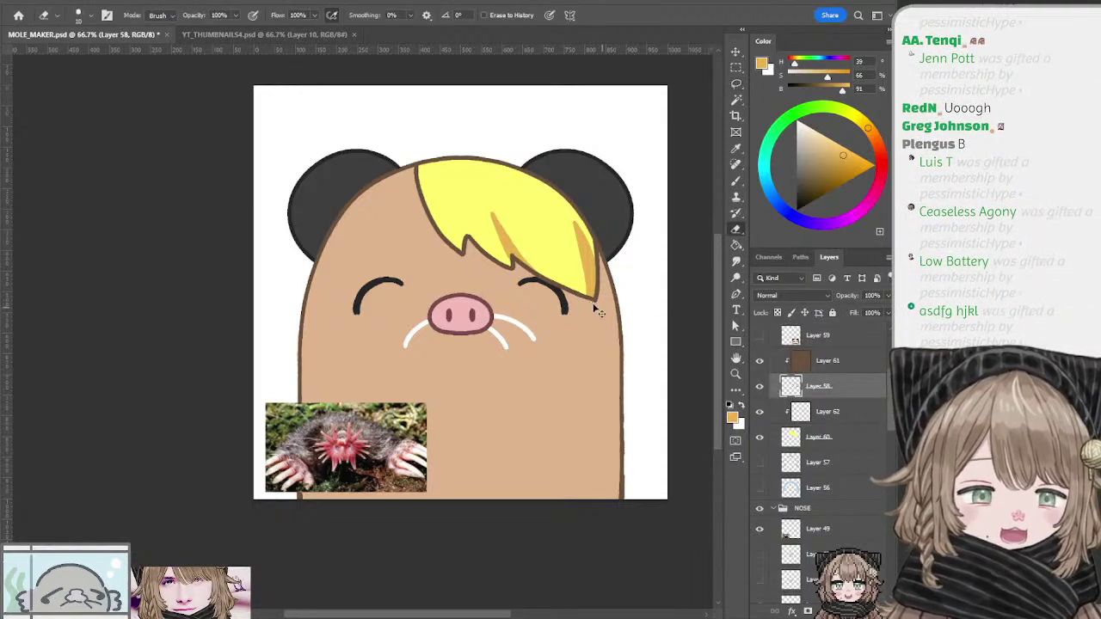
Step: Add a new layer above Layer 61 and sketch a two-lobed water spout in dark grey below the mole's snout
{"action": "left_click", "coordinate": [820, 371]}
{"action": "key", "text": "ctrl+shift+alt+n"}
{"action": "key", "text": "b"}
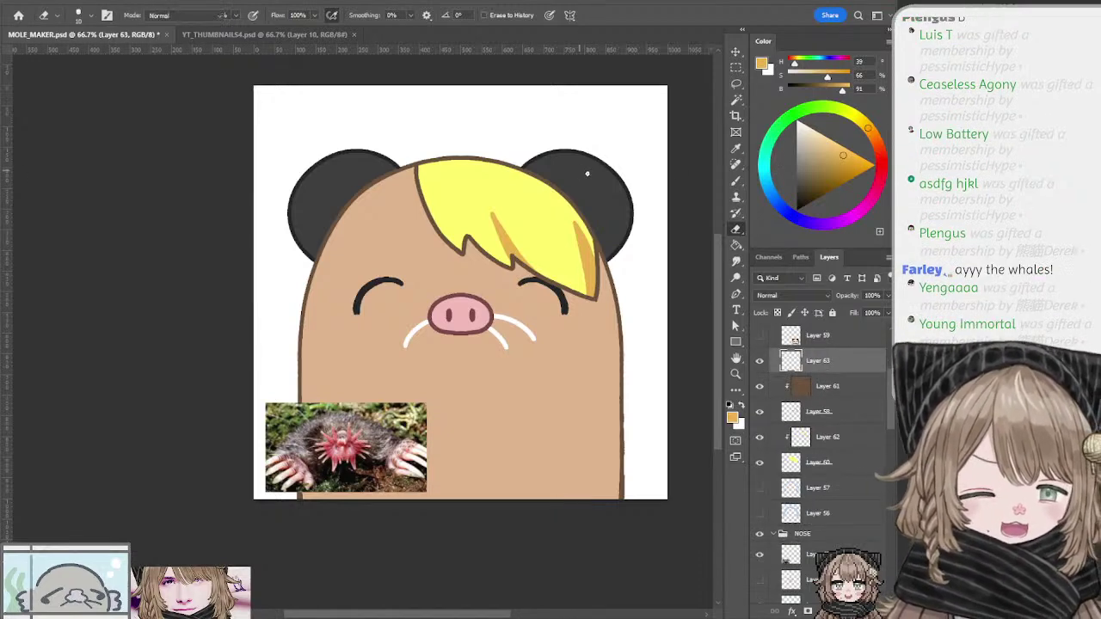
{"action": "key", "text": "d"}
{"action": "mouse_move", "coordinate": [511, 385]}
{"action": "left_mouse_down"}
{"action": "mouse_move", "coordinate": [491, 334]}
{"action": "mouse_move", "coordinate": [507, 327]}
{"action": "mouse_move", "coordinate": [515, 353]}
{"action": "mouse_move", "coordinate": [501, 339]}
{"action": "mouse_move", "coordinate": [495, 356]}
{"action": "mouse_move", "coordinate": [506, 363]}
{"action": "mouse_move", "coordinate": [443, 335]}
{"action": "mouse_move", "coordinate": [475, 365]}
{"action": "mouse_move", "coordinate": [451, 404]}
{"action": "left_mouse_up"}
{"action": "key", "text": "ctrl+z"}
{"action": "key", "text": "ctrl+z"}
{"action": "key", "text": "ctrl+z"}
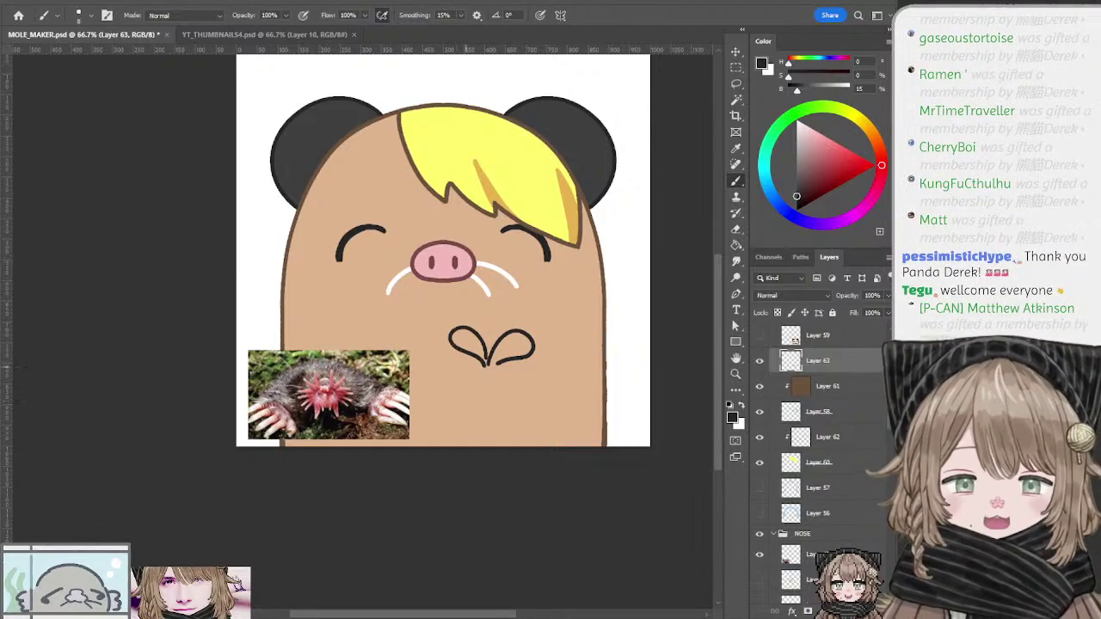
Step: Draw the whale's body under the water spout on Layer 63, with a domed head, flat belly and curled, forked tail
{"action": "mouse_move", "coordinate": [483, 365]}
{"action": "left_mouse_down"}
{"action": "mouse_move", "coordinate": [438, 413]}
{"action": "mouse_move", "coordinate": [437, 397]}
{"action": "left_mouse_up"}
{"action": "key", "text": "ctrl+z"}
{"action": "key", "text": "ctrl+z"}
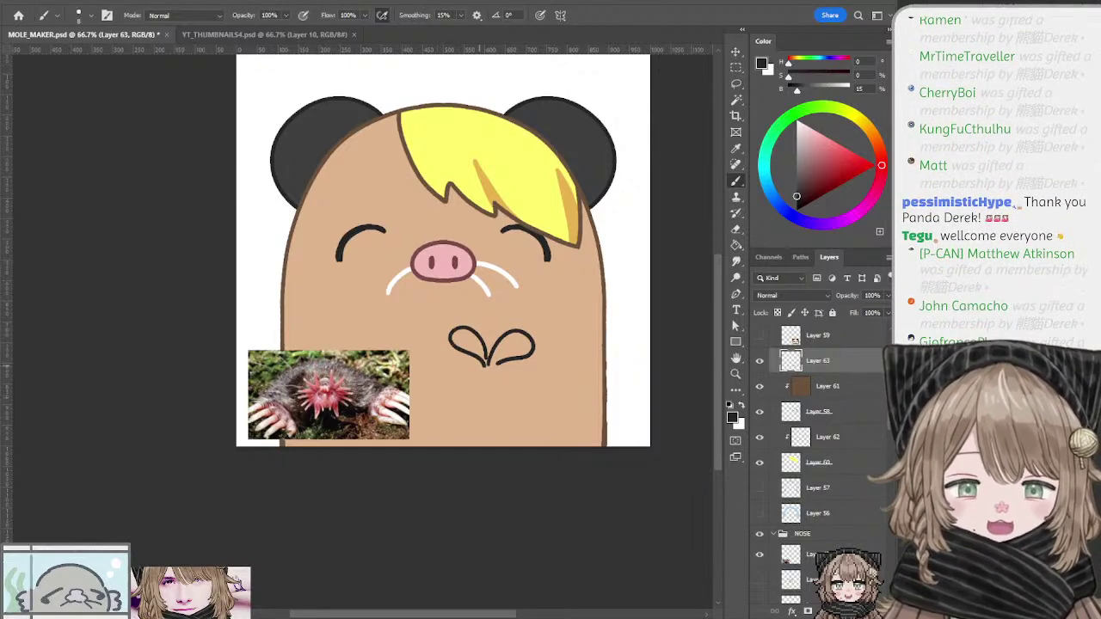
{"action": "left_click_drag", "start_coordinate": [483, 365], "coordinate": [433, 399]}
{"action": "key", "text": "ctrl+z"}
{"action": "mouse_move", "coordinate": [483, 364]}
{"action": "left_mouse_down"}
{"action": "mouse_move", "coordinate": [434, 400]}
{"action": "mouse_move", "coordinate": [474, 424]}
{"action": "mouse_move", "coordinate": [526, 427]}
{"action": "left_mouse_up"}
{"action": "key", "text": "ctrl+z"}
{"action": "key", "text": "ctrl+z"}
{"action": "left_click", "coordinate": [494, 424]}
{"action": "key", "text": "ctrl+z"}
{"action": "mouse_move", "coordinate": [432, 413]}
{"action": "left_mouse_down"}
{"action": "mouse_move", "coordinate": [459, 427]}
{"action": "mouse_move", "coordinate": [564, 420]}
{"action": "left_mouse_up"}
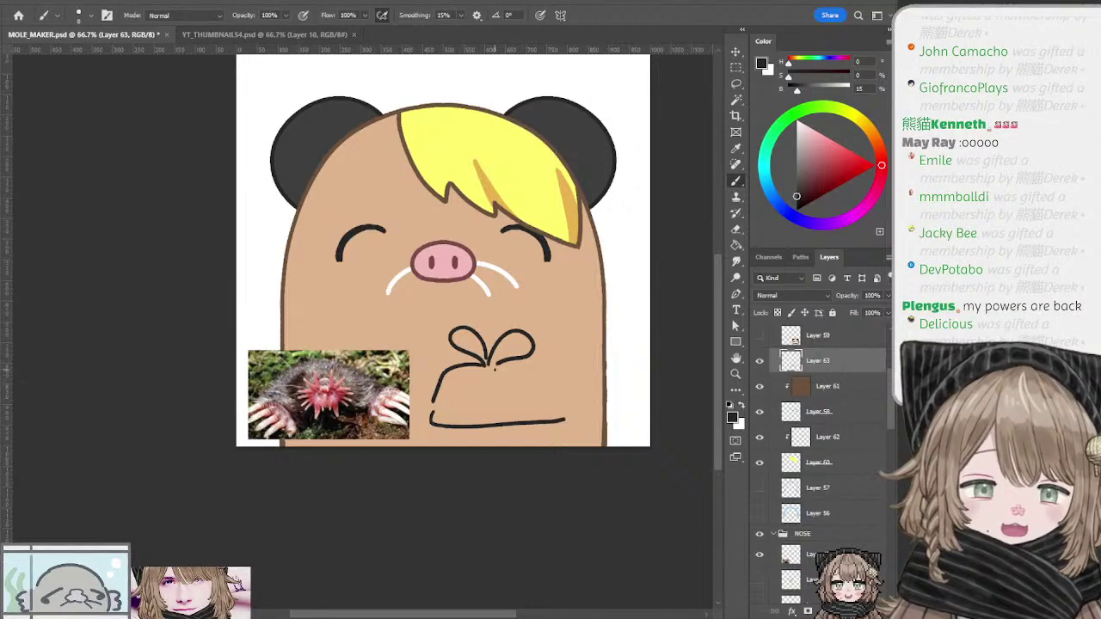
{"action": "mouse_move", "coordinate": [498, 369]}
{"action": "left_mouse_down"}
{"action": "mouse_move", "coordinate": [565, 403]}
{"action": "mouse_move", "coordinate": [550, 371]}
{"action": "mouse_move", "coordinate": [583, 366]}
{"action": "mouse_move", "coordinate": [601, 387]}
{"action": "mouse_move", "coordinate": [567, 418]}
{"action": "left_mouse_up"}
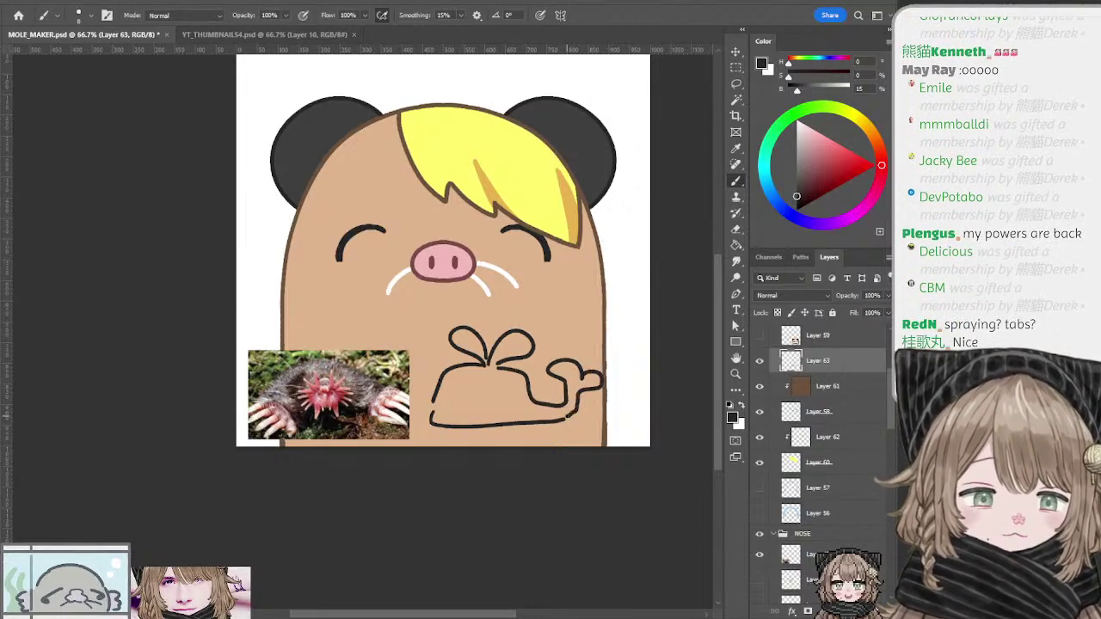
Step: Draw the whale's face on Layer 63 with slanted brows, square eyes, a pointed nose and a small mouth
{"action": "left_click_drag", "start_coordinate": [473, 379], "coordinate": [484, 367]}
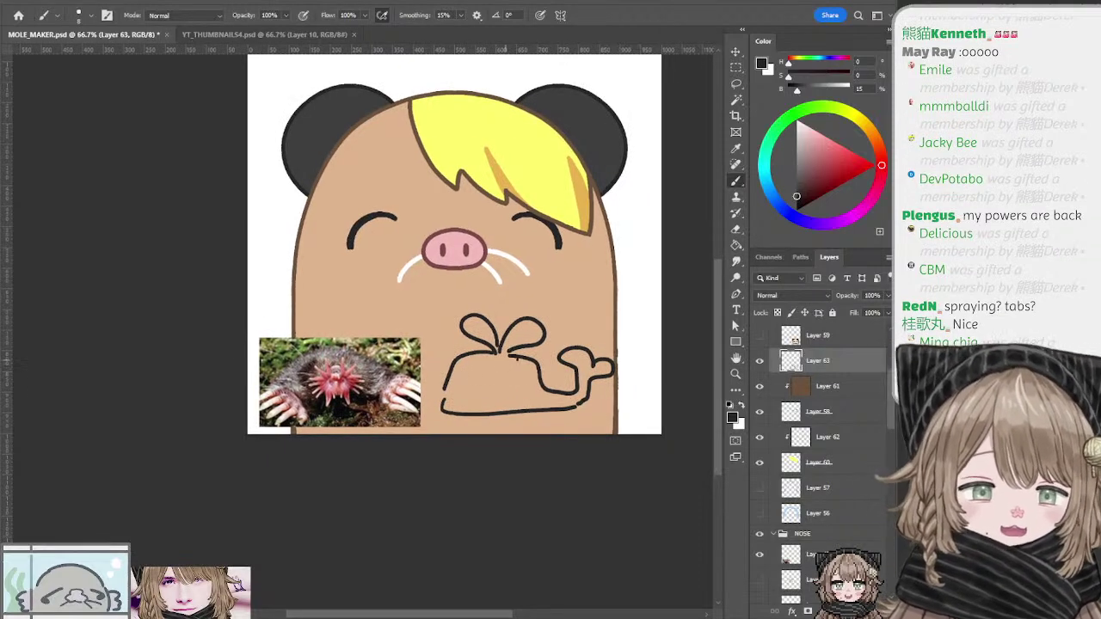
{"action": "mouse_move", "coordinate": [498, 374]}
{"action": "left_mouse_down"}
{"action": "mouse_move", "coordinate": [518, 372]}
{"action": "mouse_move", "coordinate": [497, 395]}
{"action": "mouse_move", "coordinate": [514, 395]}
{"action": "left_mouse_up"}
{"action": "key", "text": "ctrl+z"}
{"action": "key", "text": "ctrl+z"}
{"action": "key", "text": "ctrl+z"}
{"action": "left_click_drag", "start_coordinate": [455, 376], "coordinate": [472, 384]}
{"action": "key", "text": "ctrl+z"}
{"action": "key", "text": "ctrl+z"}
{"action": "key", "text": "ctrl+z"}
{"action": "key", "text": "ctrl+z"}
{"action": "mouse_move", "coordinate": [468, 385]}
{"action": "left_mouse_down"}
{"action": "mouse_move", "coordinate": [473, 397]}
{"action": "mouse_move", "coordinate": [461, 397]}
{"action": "left_mouse_up"}
{"action": "key", "text": "ctrl+z"}
{"action": "left_click_drag", "start_coordinate": [458, 397], "coordinate": [511, 402]}
{"action": "key", "text": "ctrl+z"}
{"action": "key", "text": "ctrl+z"}
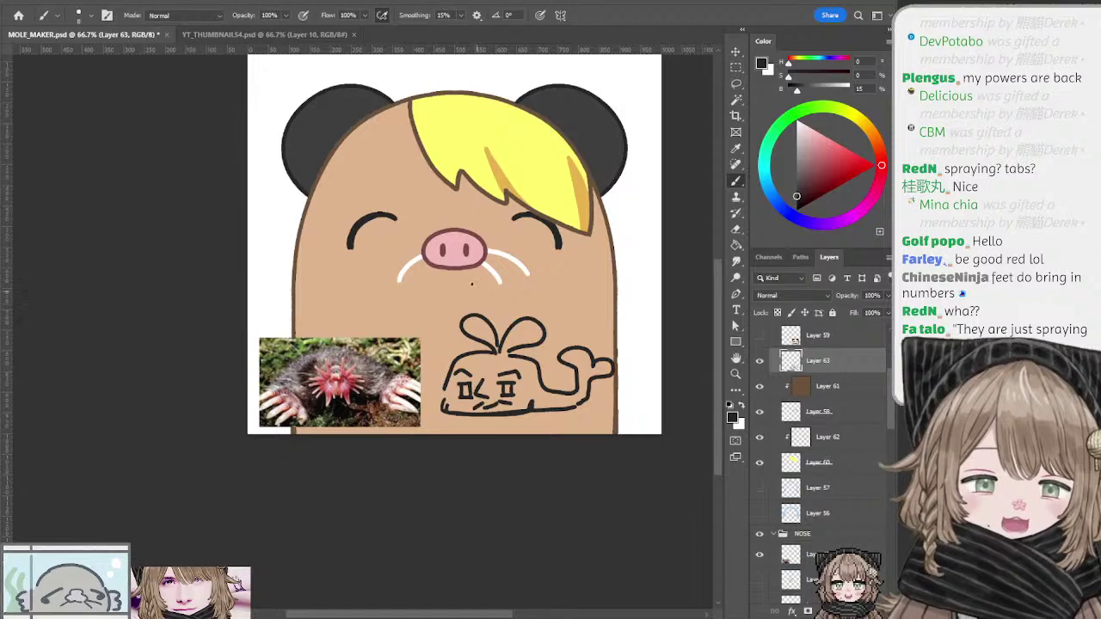
Step: Move the star-nosed mole reference photo up beside the head's top and hide its layer, Layer 49
{"action": "left_click_drag", "start_coordinate": [420, 165], "coordinate": [380, 222]}
{"action": "left_click_drag", "start_coordinate": [323, 439], "coordinate": [318, 128]}
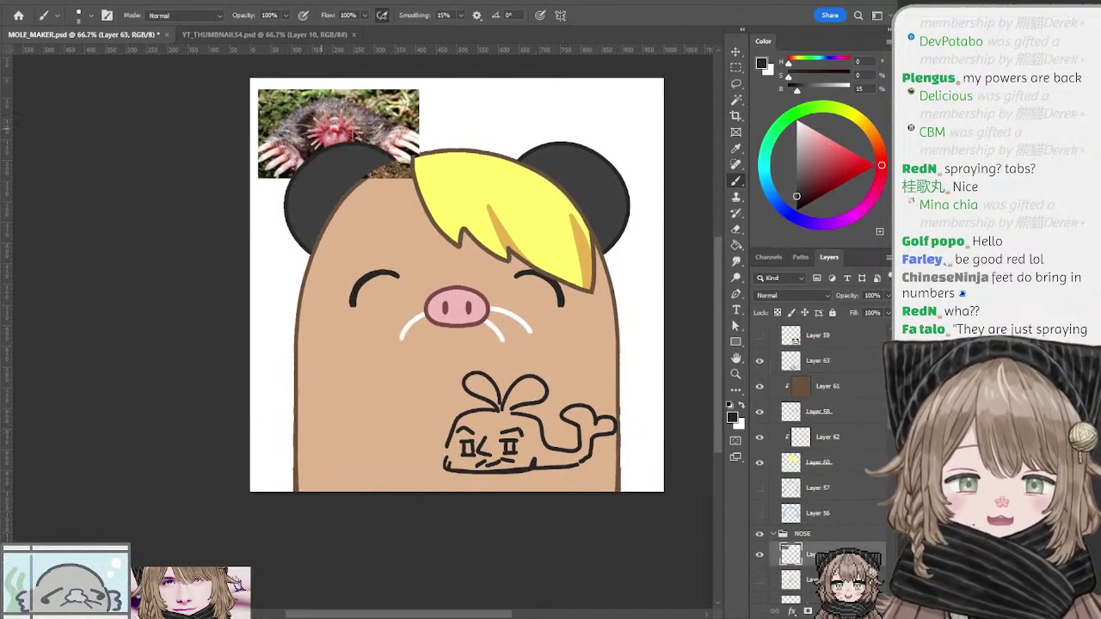
{"action": "left_click", "coordinate": [759, 555]}
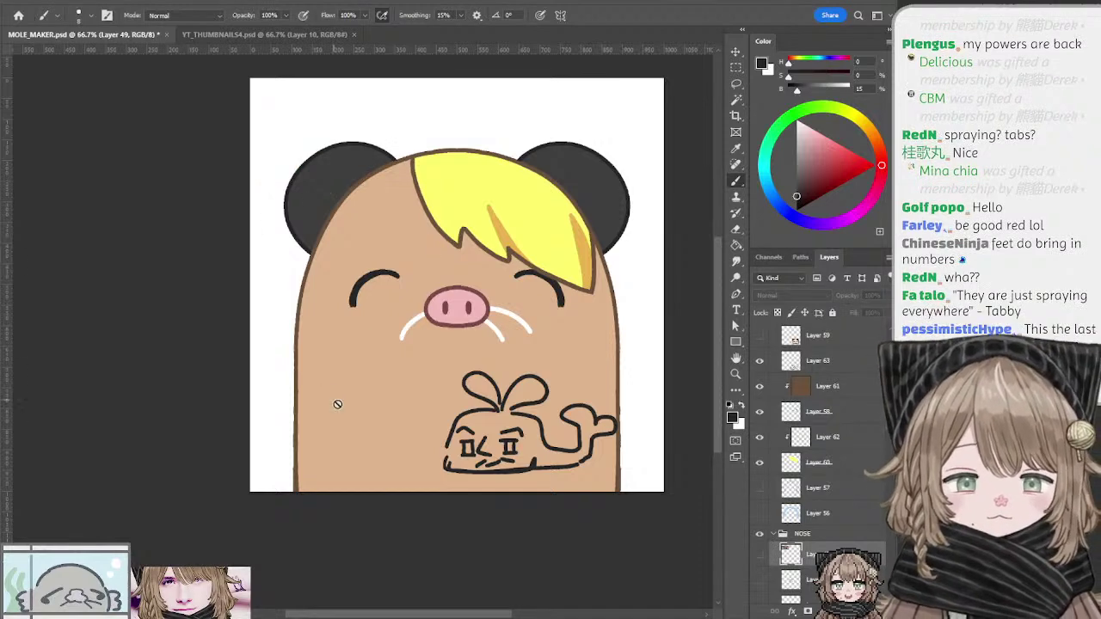
Step: Draw a second whale outline facing the first on Layer 63, with its own water spout, belly line and curled tail
{"action": "left_click", "coordinate": [481, 410], "text": "ctrl"}
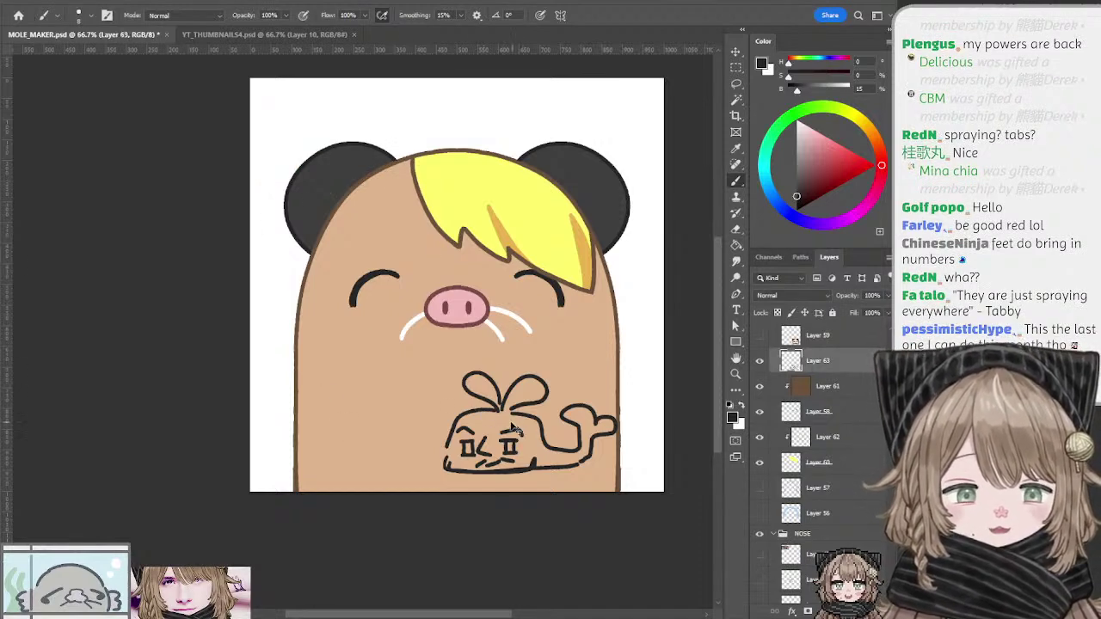
{"action": "mouse_move", "coordinate": [327, 393]}
{"action": "left_mouse_down"}
{"action": "mouse_move", "coordinate": [393, 425]}
{"action": "mouse_move", "coordinate": [412, 454]}
{"action": "mouse_move", "coordinate": [346, 472]}
{"action": "left_mouse_up"}
{"action": "key", "text": "ctrl+z"}
{"action": "key", "text": "ctrl+z"}
{"action": "mouse_move", "coordinate": [362, 410]}
{"action": "left_mouse_down"}
{"action": "mouse_move", "coordinate": [333, 409]}
{"action": "mouse_move", "coordinate": [360, 407]}
{"action": "mouse_move", "coordinate": [342, 405]}
{"action": "mouse_move", "coordinate": [352, 357]}
{"action": "mouse_move", "coordinate": [331, 399]}
{"action": "mouse_move", "coordinate": [291, 375]}
{"action": "mouse_move", "coordinate": [326, 401]}
{"action": "mouse_move", "coordinate": [290, 425]}
{"action": "mouse_move", "coordinate": [326, 405]}
{"action": "mouse_move", "coordinate": [289, 444]}
{"action": "left_mouse_up"}
{"action": "key", "text": "ctrl+z"}
{"action": "key", "text": "ctrl+z"}
{"action": "key", "text": "ctrl+z"}
{"action": "key", "text": "ctrl+z"}
{"action": "key", "text": "ctrl+z"}
{"action": "mouse_move", "coordinate": [322, 406]}
{"action": "left_mouse_down"}
{"action": "mouse_move", "coordinate": [292, 419]}
{"action": "mouse_move", "coordinate": [289, 429]}
{"action": "mouse_move", "coordinate": [302, 429]}
{"action": "mouse_move", "coordinate": [286, 449]}
{"action": "mouse_move", "coordinate": [273, 452]}
{"action": "mouse_move", "coordinate": [277, 424]}
{"action": "mouse_move", "coordinate": [258, 430]}
{"action": "mouse_move", "coordinate": [261, 449]}
{"action": "mouse_move", "coordinate": [276, 469]}
{"action": "mouse_move", "coordinate": [335, 471]}
{"action": "left_mouse_up"}
{"action": "key", "text": "ctrl+z"}
{"action": "key", "text": "ctrl+z"}
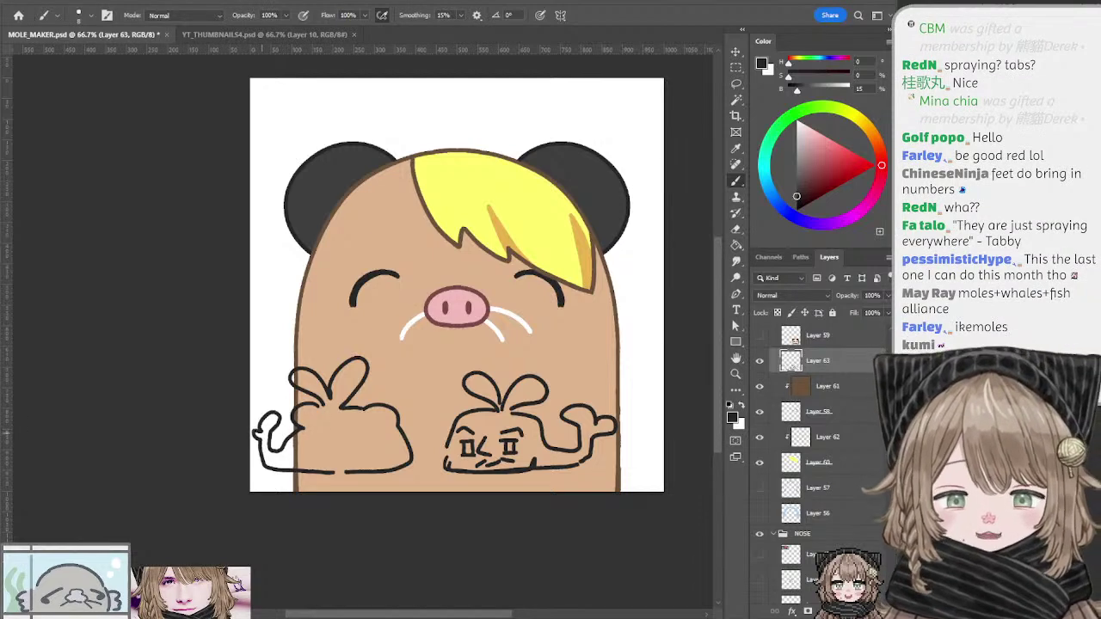
Step: Draw a panda face on the second whale with round ears, large eye patches, a small snout and a side-swept fringe
{"action": "scroll", "coordinate": [350, 401], "scroll_direction": "down", "scroll_amount": 1}
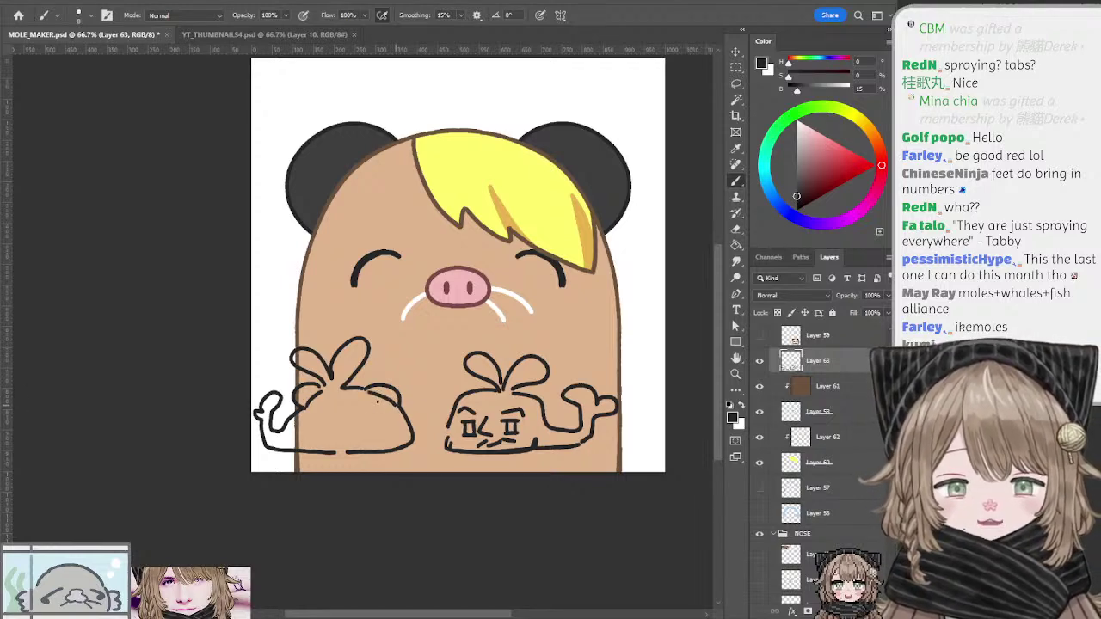
{"action": "mouse_move", "coordinate": [316, 423]}
{"action": "left_mouse_down"}
{"action": "mouse_move", "coordinate": [320, 413]}
{"action": "mouse_move", "coordinate": [402, 417]}
{"action": "left_mouse_up"}
{"action": "key", "text": "ctrl+z"}
{"action": "mouse_move", "coordinate": [344, 390]}
{"action": "left_mouse_down"}
{"action": "mouse_move", "coordinate": [404, 421]}
{"action": "mouse_move", "coordinate": [385, 415]}
{"action": "mouse_move", "coordinate": [364, 428]}
{"action": "mouse_move", "coordinate": [373, 438]}
{"action": "mouse_move", "coordinate": [364, 426]}
{"action": "left_mouse_up"}
{"action": "key", "text": "ctrl+z"}
{"action": "key", "text": "ctrl+z"}
{"action": "mouse_move", "coordinate": [348, 429]}
{"action": "left_mouse_down"}
{"action": "mouse_move", "coordinate": [373, 429]}
{"action": "mouse_move", "coordinate": [364, 435]}
{"action": "left_mouse_up"}
{"action": "key", "text": "ctrl+z"}
{"action": "key", "text": "ctrl+z"}
{"action": "key", "text": "ctrl+z"}
{"action": "key", "text": "ctrl+z"}
{"action": "key", "text": "ctrl+z"}
{"action": "key", "text": "ctrl+z"}
{"action": "key", "text": "ctrl+z"}
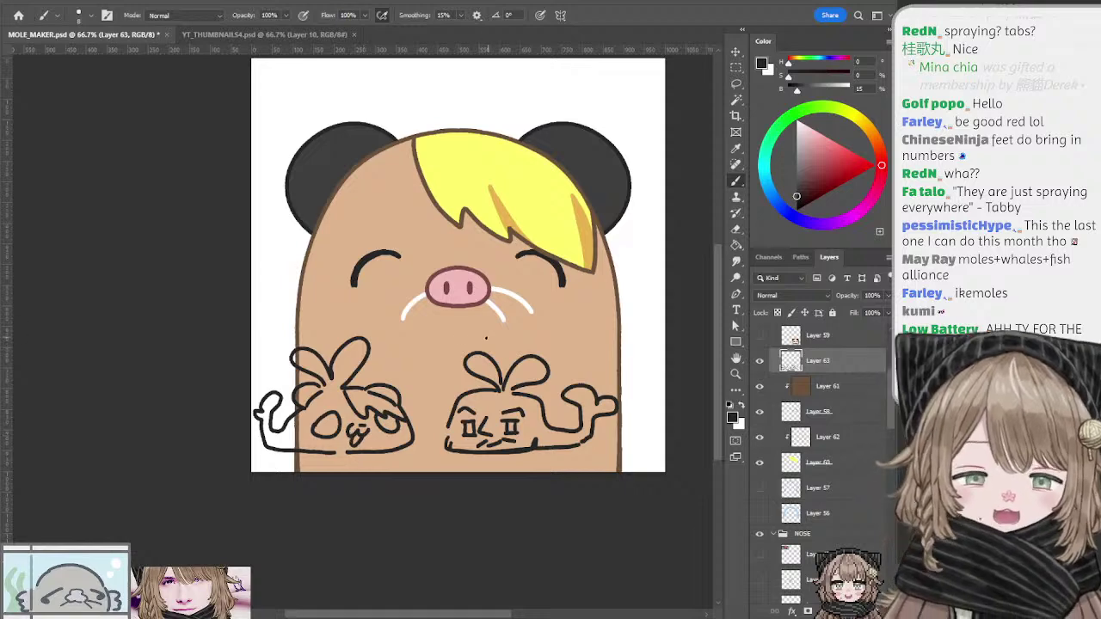
Step: Move both whales up over the mole's head and place Layer 63 above Layer 27 in the layer stack
{"action": "left_click_drag", "start_coordinate": [407, 351], "coordinate": [398, 381]}
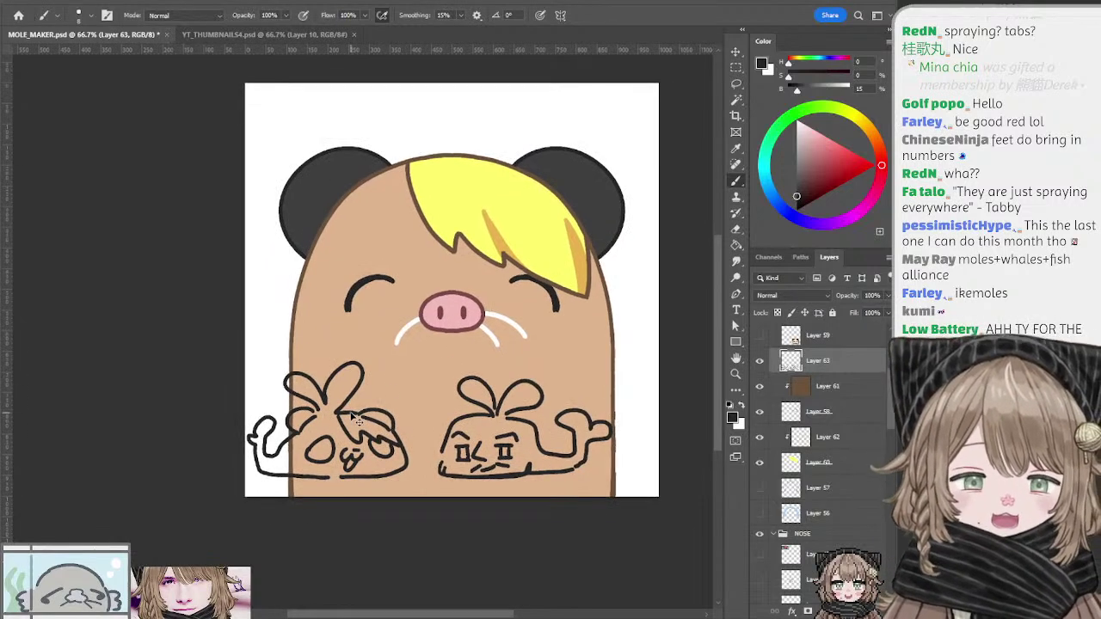
{"action": "mouse_move", "coordinate": [417, 426]}
{"action": "left_mouse_down"}
{"action": "mouse_move", "coordinate": [434, 165]}
{"action": "mouse_move", "coordinate": [460, 168]}
{"action": "left_mouse_up"}
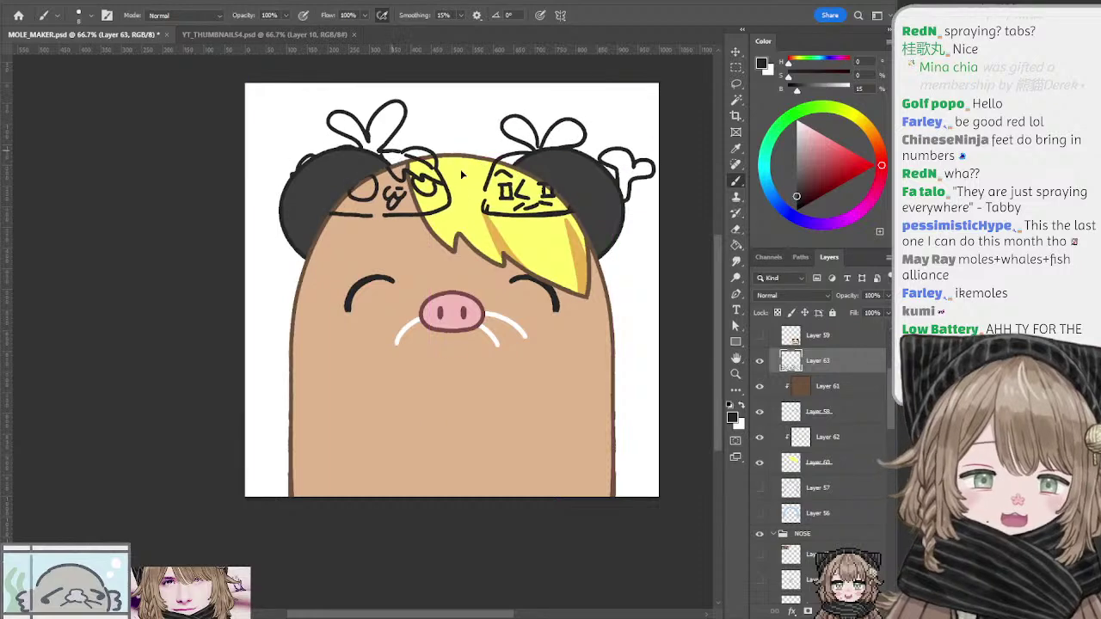
{"action": "scroll", "coordinate": [803, 369], "scroll_direction": "up", "scroll_amount": 5}
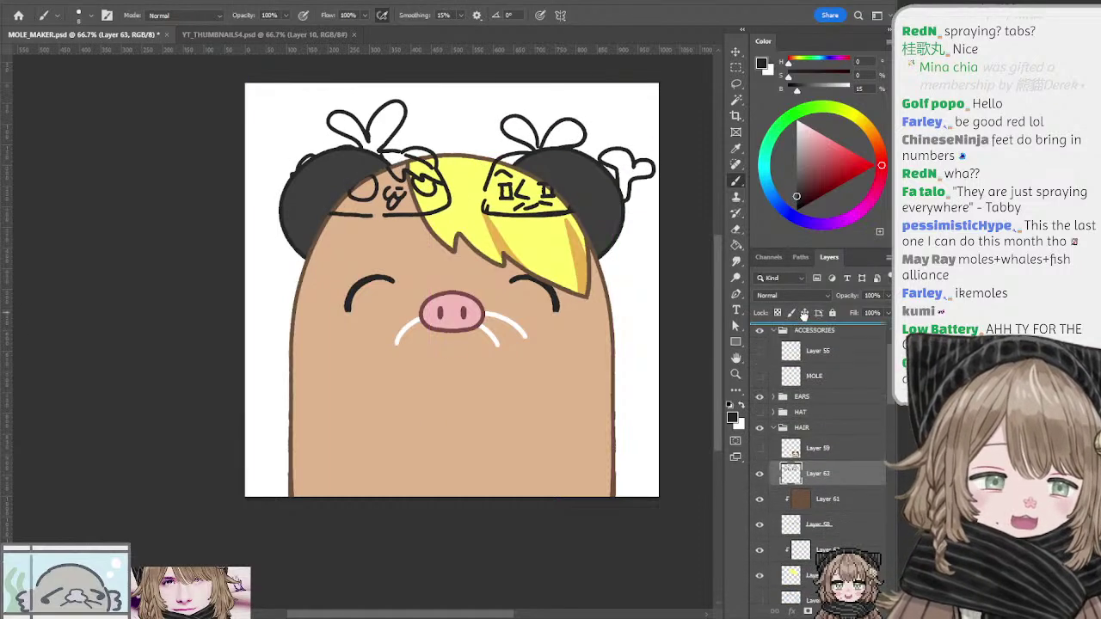
{"action": "left_click_drag", "start_coordinate": [804, 316], "coordinate": [806, 322]}
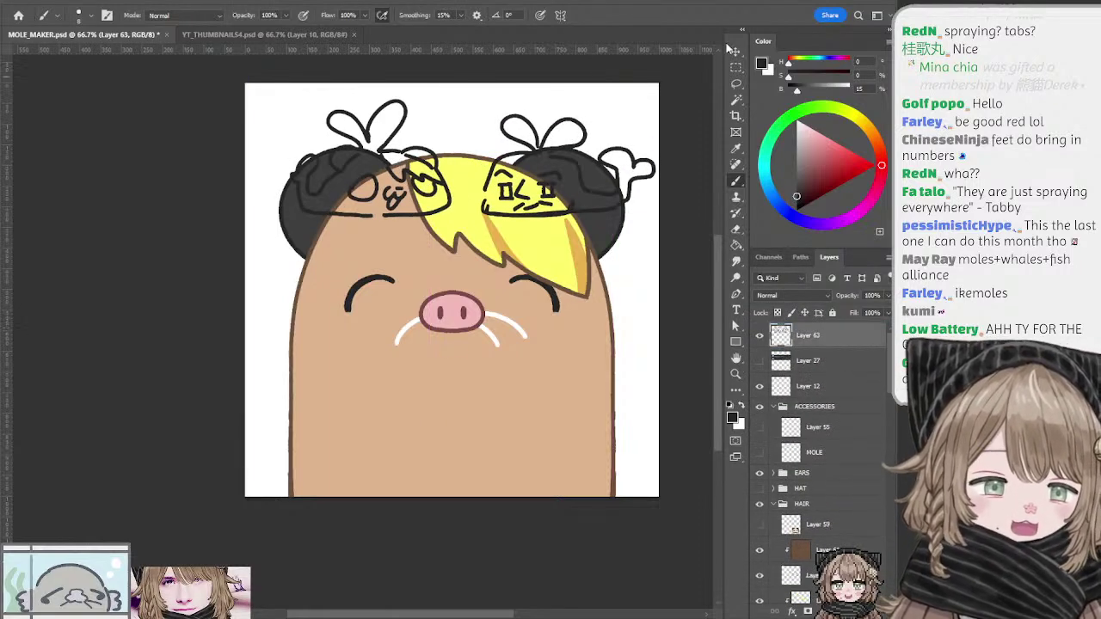
Step: Scale both whales down together and position them in the white space above the mole's head
{"action": "key", "text": "ctrl+t"}
{"action": "mouse_move", "coordinate": [658, 159]}
{"action": "left_mouse_down"}
{"action": "mouse_move", "coordinate": [583, 159]}
{"action": "mouse_move", "coordinate": [600, 105]}
{"action": "mouse_move", "coordinate": [609, 112]}
{"action": "mouse_move", "coordinate": [519, 113]}
{"action": "mouse_move", "coordinate": [531, 138]}
{"action": "mouse_move", "coordinate": [521, 121]}
{"action": "left_mouse_up"}
{"action": "key", "text": "Return"}
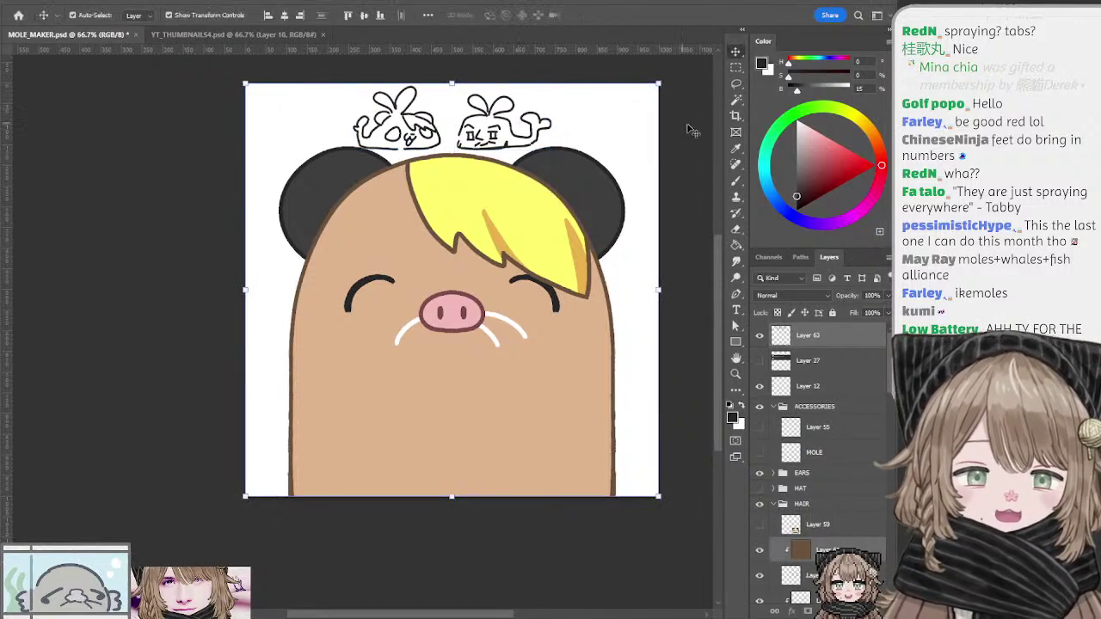
{"action": "left_click_drag", "start_coordinate": [506, 144], "coordinate": [517, 146]}
{"action": "left_click", "coordinate": [686, 117]}
{"action": "left_click_drag", "start_coordinate": [648, 130], "coordinate": [623, 148]}
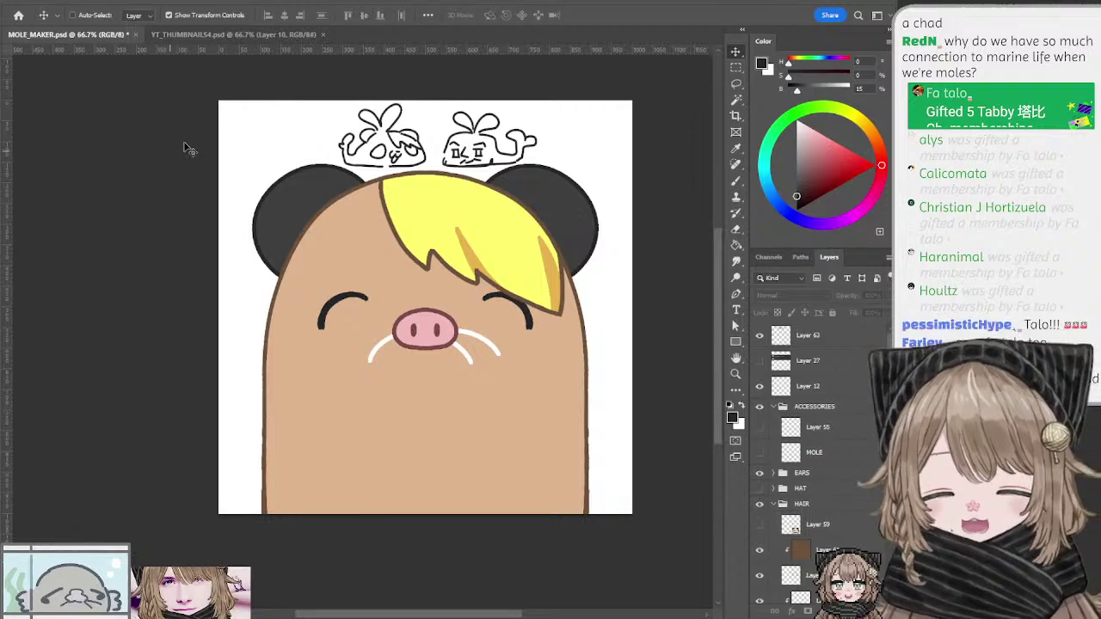
Step: Save the document and select the fringe's yellow fill on Layer 60
{"action": "key", "text": "ctrl+s"}
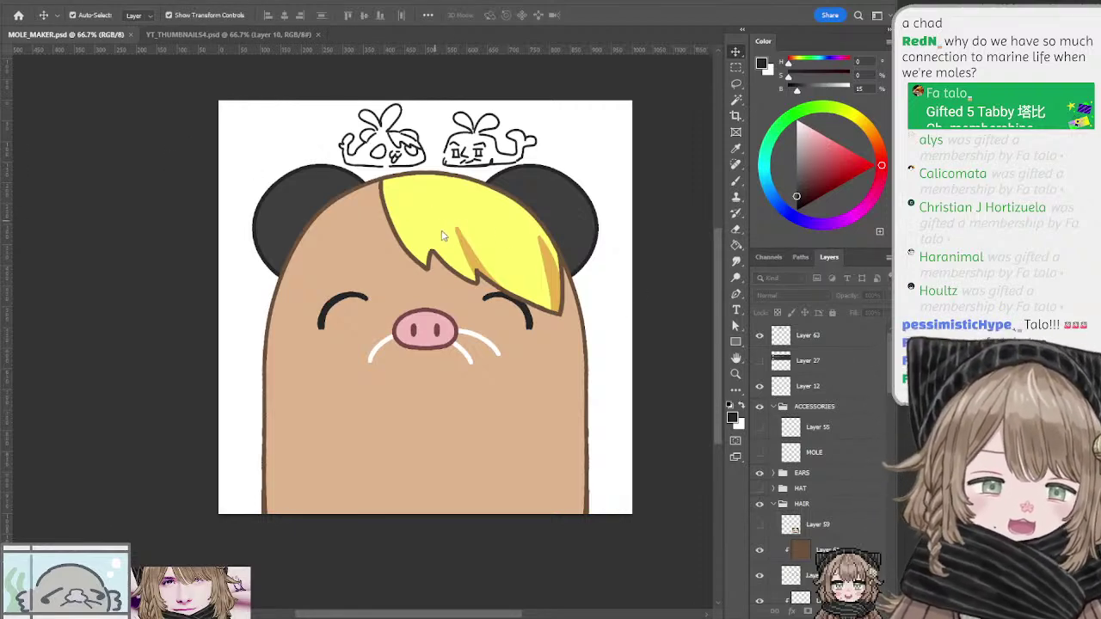
{"action": "left_click", "coordinate": [460, 230]}
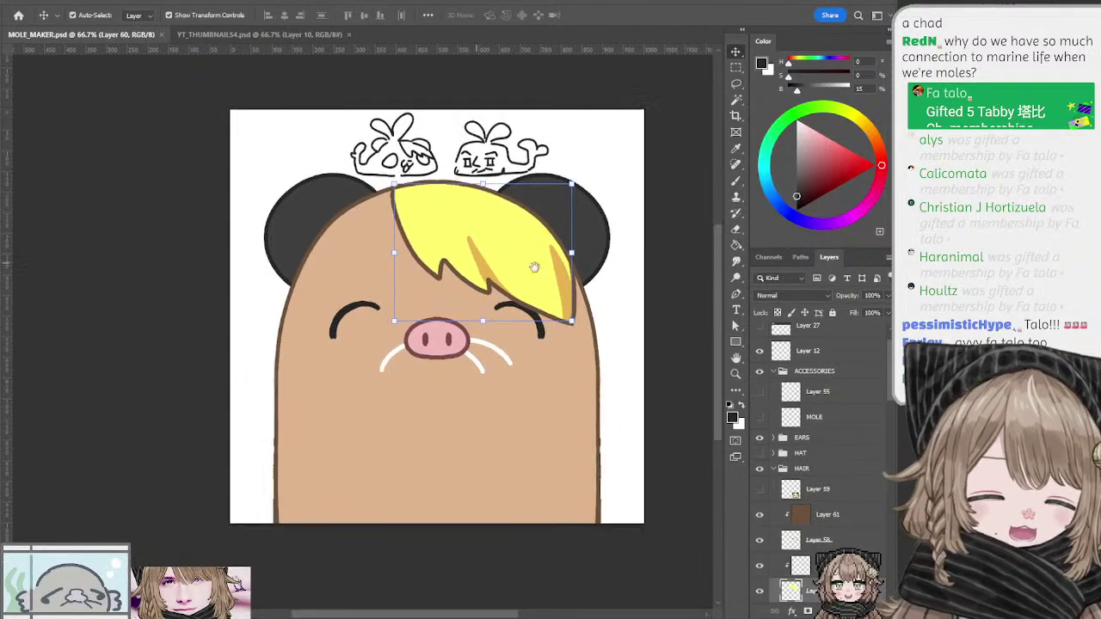
Step: In the HAIR group, merge Layer 62 with the yellow Layer 60, and merge the brown Layer 61 with Layer 58
{"action": "scroll", "coordinate": [817, 437], "scroll_direction": "down", "scroll_amount": 2}
{"action": "left_click", "coordinate": [803, 514], "text": "shift"}
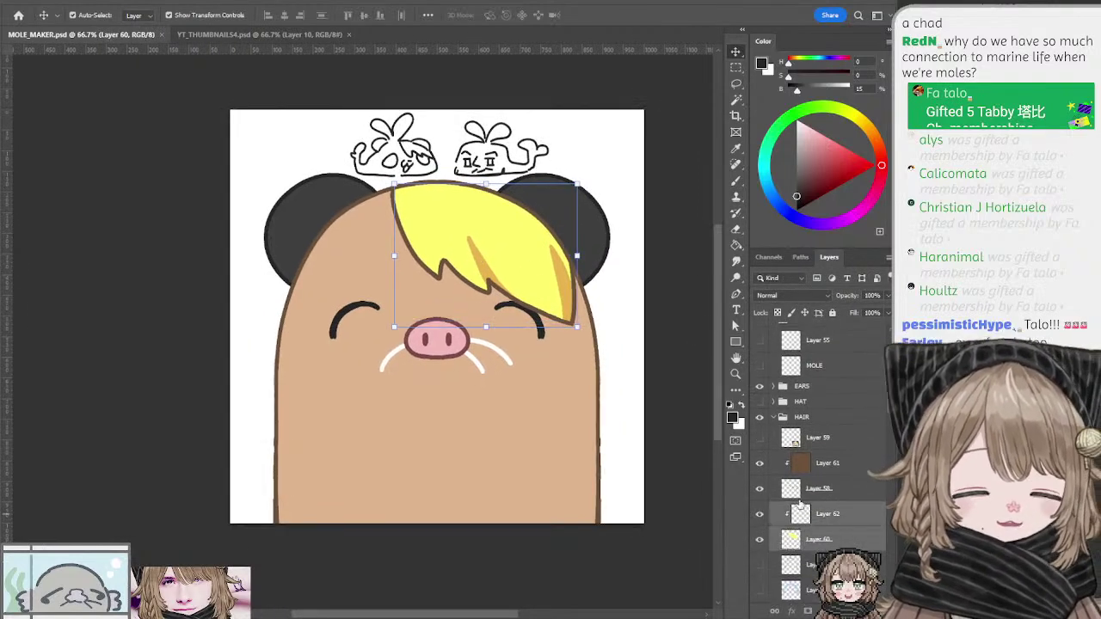
{"action": "key", "text": "ctrl+e"}
{"action": "left_click", "coordinate": [793, 488]}
{"action": "left_click", "coordinate": [803, 465], "text": "shift"}
{"action": "key", "text": "ctrl+e"}
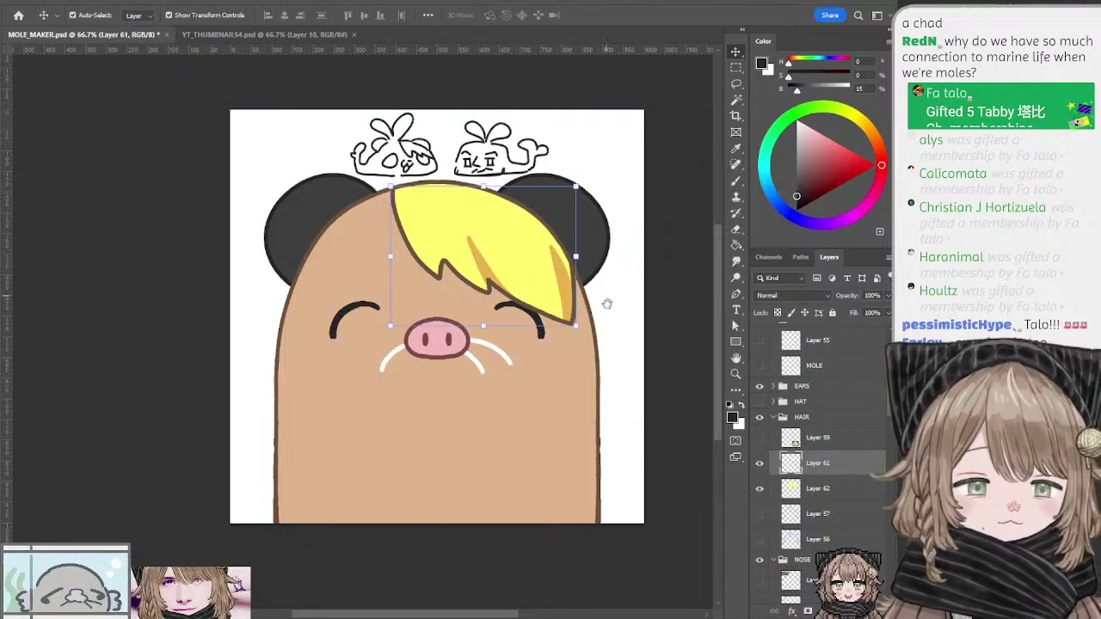
{"action": "left_click_drag", "start_coordinate": [607, 295], "coordinate": [607, 303]}
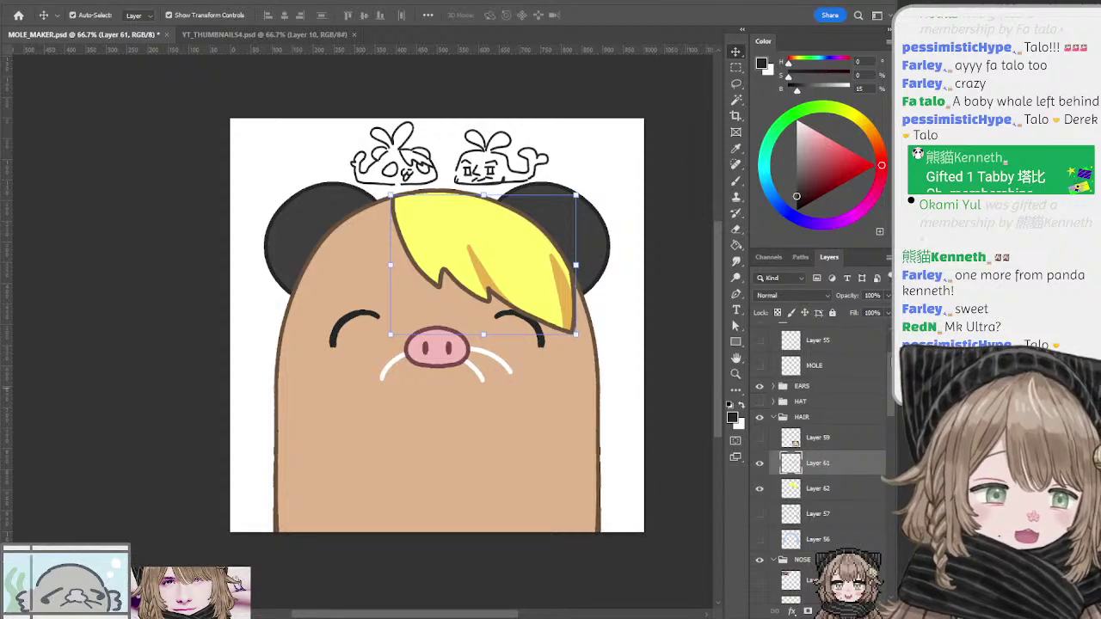
Step: Paste the long-haired girl reference image above Layer 63 and scale it down to 42.53% within the canvas
{"action": "scroll", "coordinate": [817, 386], "scroll_direction": "up", "scroll_amount": 2}
{"action": "left_click", "coordinate": [826, 336]}
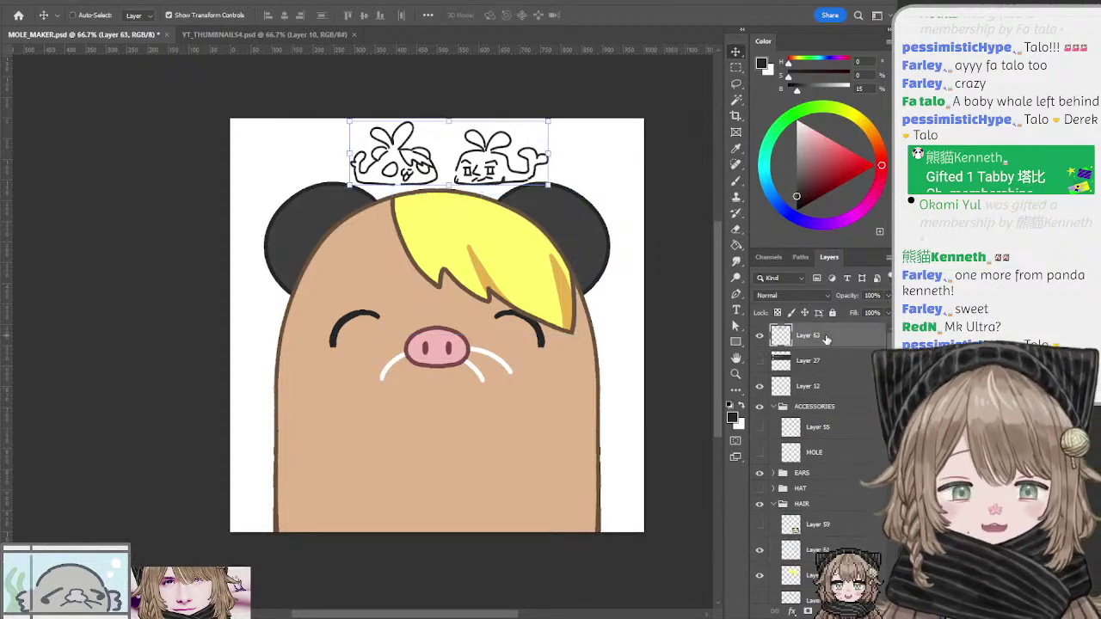
{"action": "key", "text": "ctrl+v"}
{"action": "key", "text": "ctrl+t"}
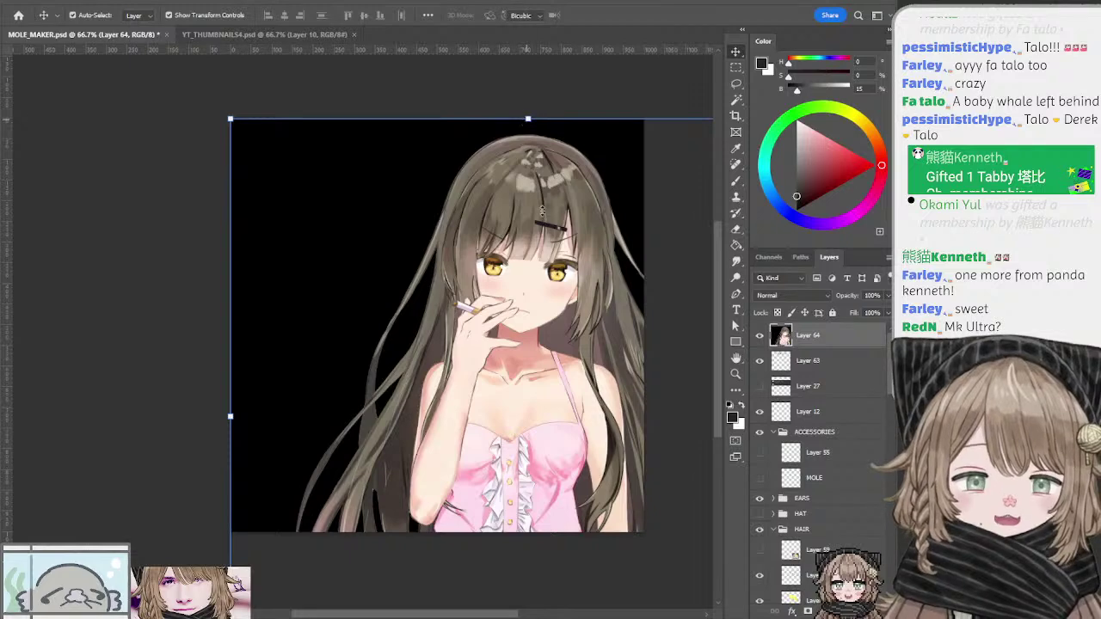
{"action": "left_click_drag", "start_coordinate": [542, 211], "coordinate": [533, 289]}
{"action": "left_click_drag", "start_coordinate": [521, 329], "coordinate": [350, 161]}
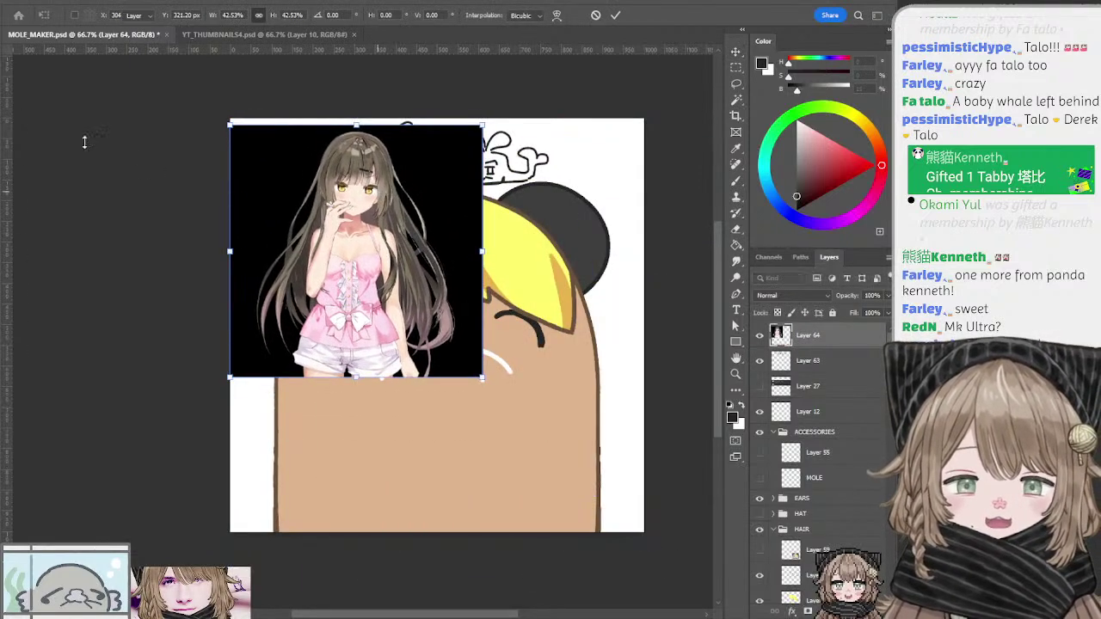
{"action": "key", "text": "Return"}
Step: Move the pasted reference image over the right half of the mole's head and body
{"action": "key", "text": "ctrl+plus"}
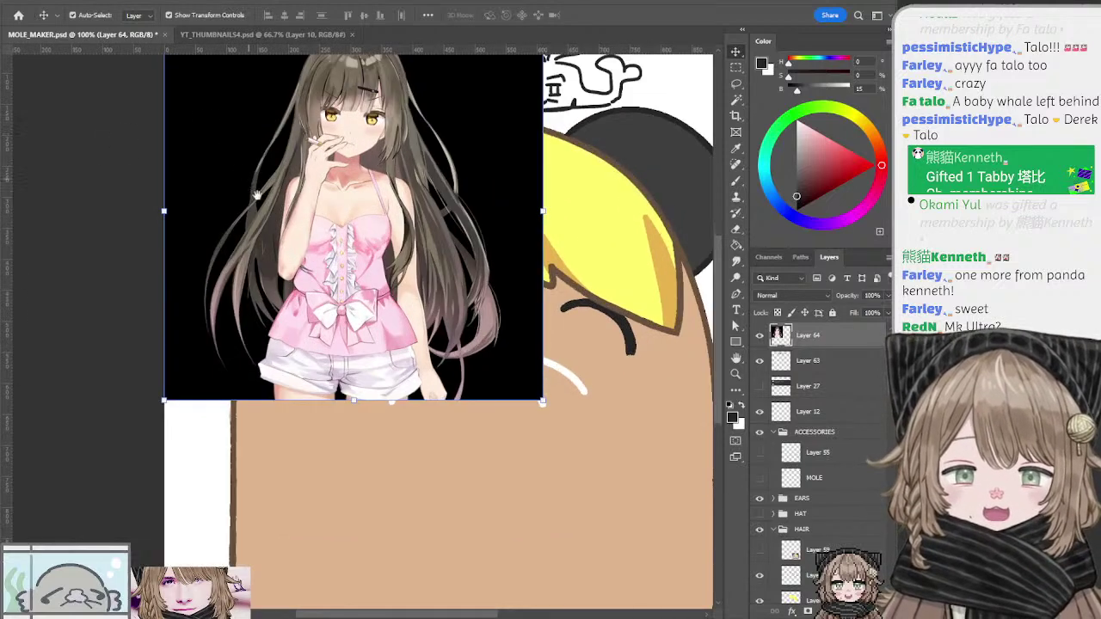
{"action": "left_click_drag", "start_coordinate": [254, 192], "coordinate": [280, 233]}
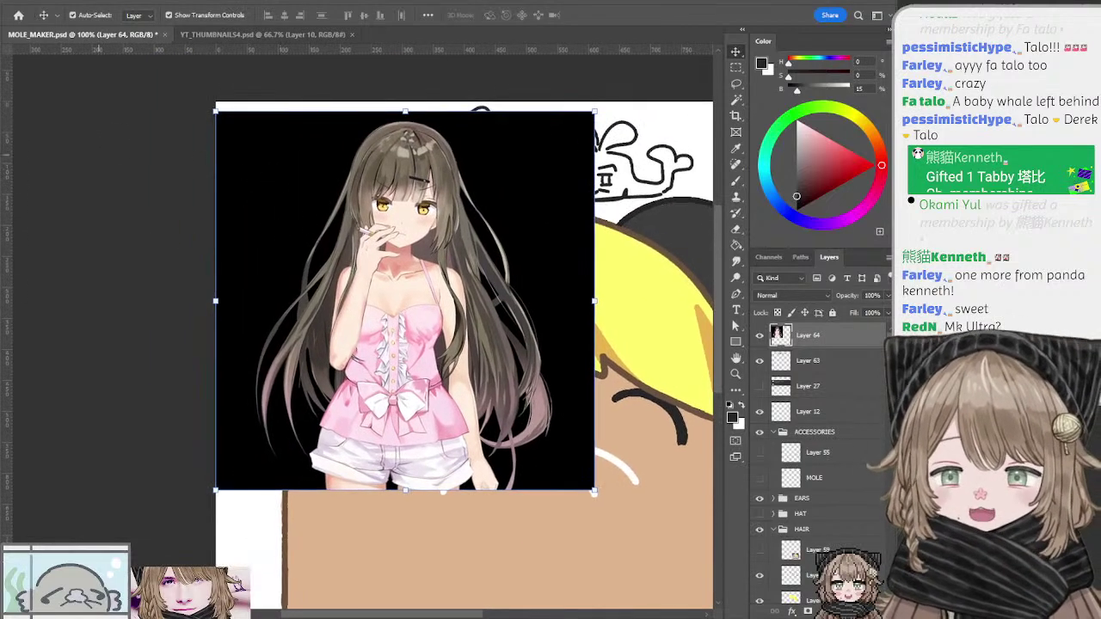
{"action": "mouse_move", "coordinate": [305, 160]}
{"action": "left_mouse_down"}
{"action": "mouse_move", "coordinate": [319, 184]}
{"action": "mouse_move", "coordinate": [310, 161]}
{"action": "left_mouse_up"}
{"action": "key", "text": "ctrl+minus"}
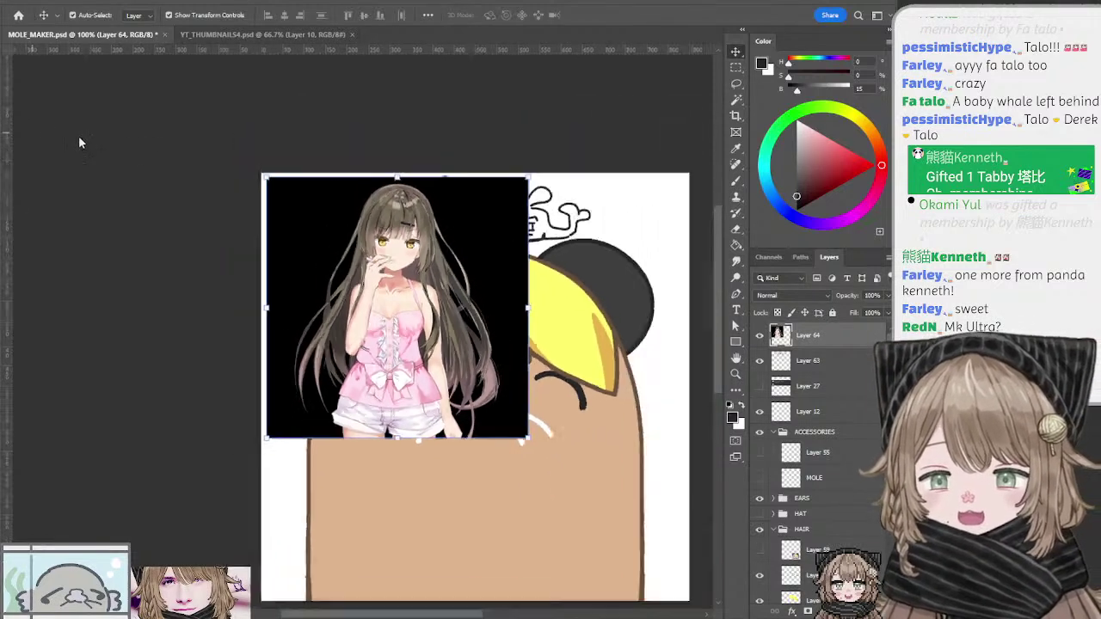
{"action": "left_click_drag", "start_coordinate": [207, 184], "coordinate": [177, 164]}
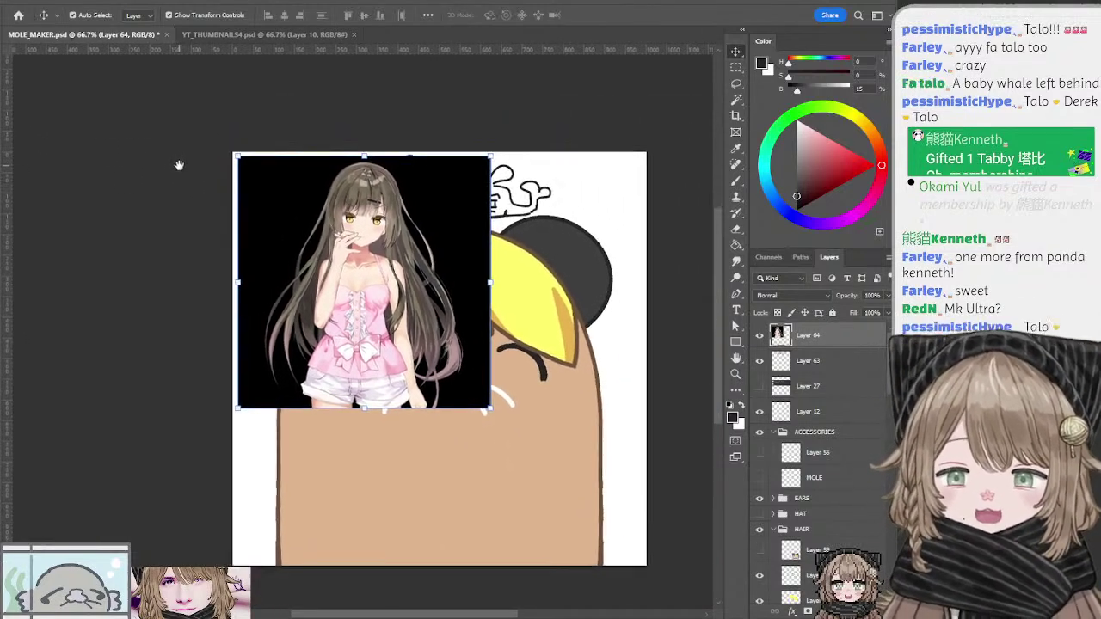
{"action": "mouse_move", "coordinate": [293, 207]}
{"action": "left_mouse_down"}
{"action": "mouse_move", "coordinate": [294, 369]}
{"action": "mouse_move", "coordinate": [305, 371]}
{"action": "mouse_move", "coordinate": [308, 343]}
{"action": "left_mouse_up"}
{"action": "left_click_drag", "start_coordinate": [319, 273], "coordinate": [284, 212]}
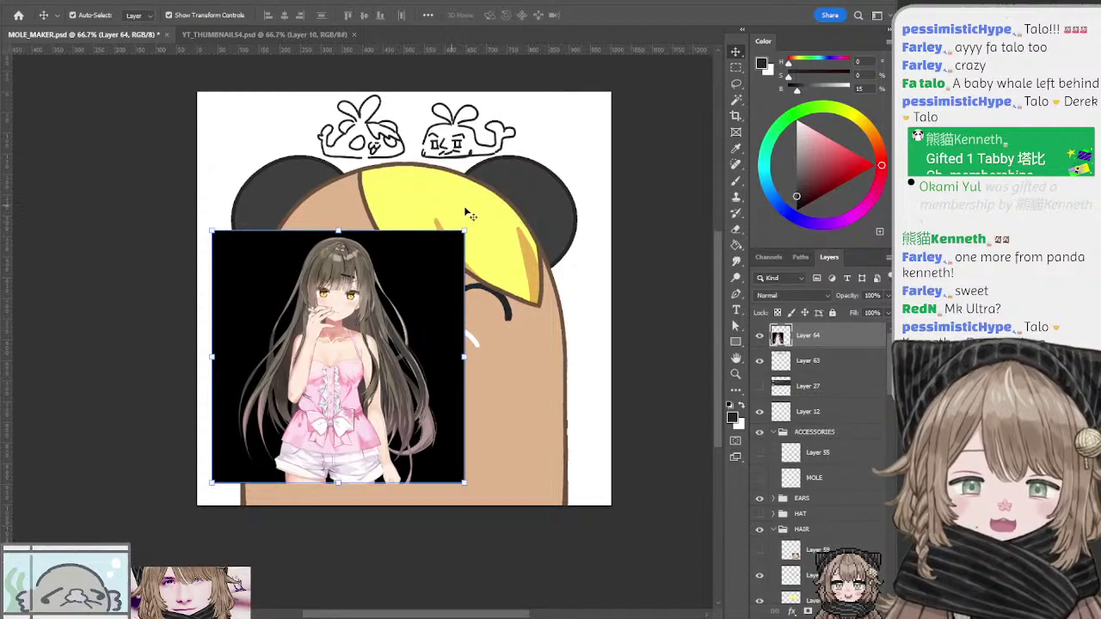
{"action": "left_click_drag", "start_coordinate": [434, 270], "coordinate": [537, 196]}
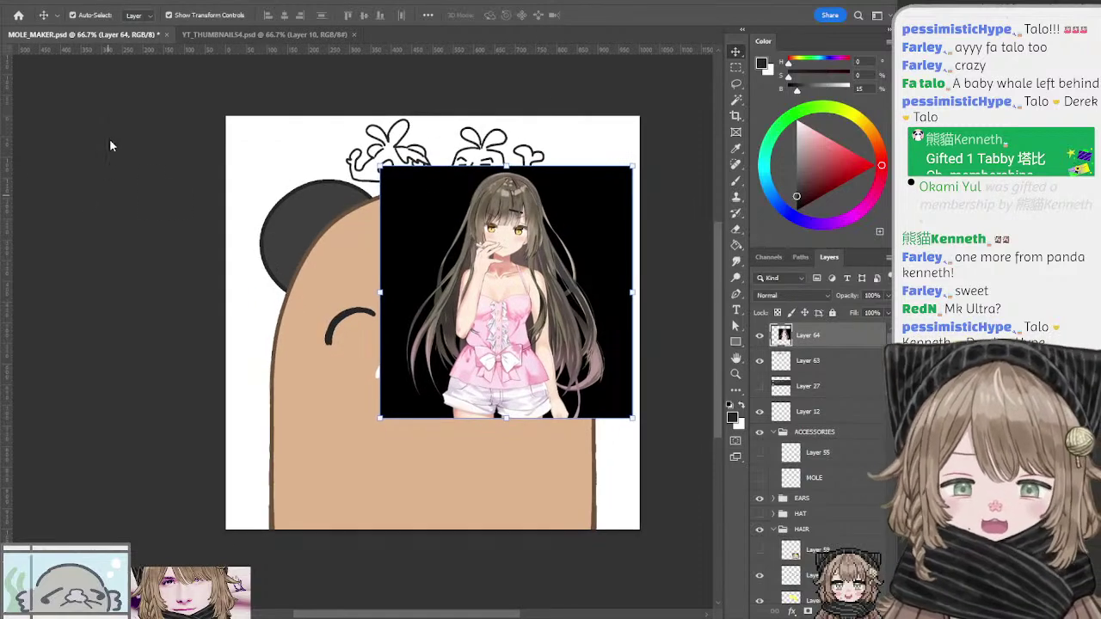
{"action": "key", "text": "ctrl+1"}
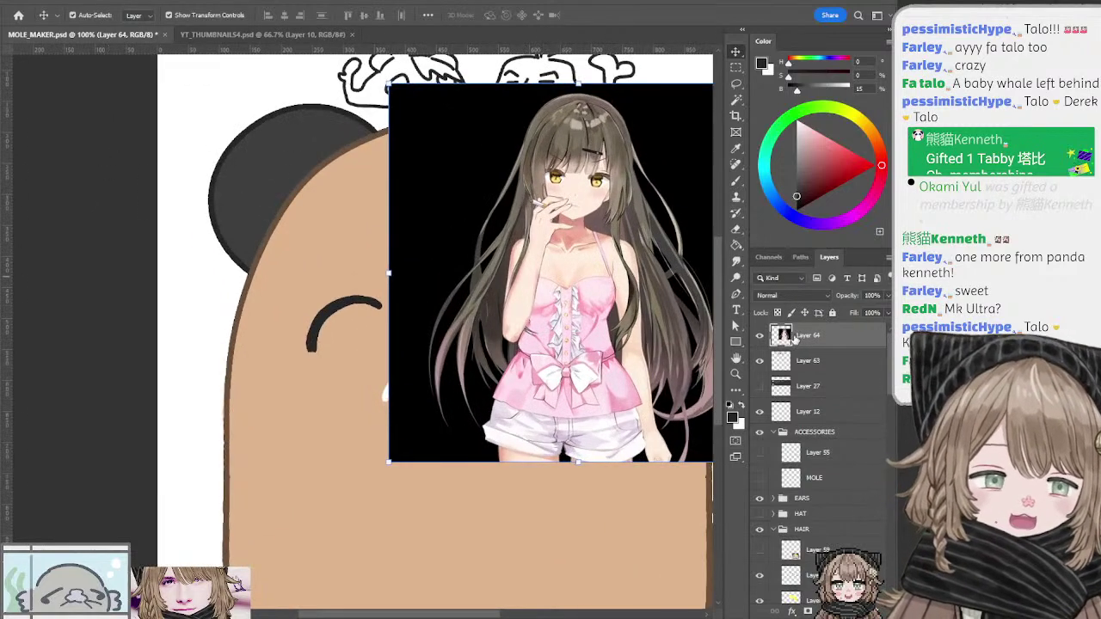
Step: Hide the reference image layer, Layer 64
{"action": "left_click", "coordinate": [759, 336]}
{"action": "left_click_drag", "start_coordinate": [528, 258], "coordinate": [493, 304]}
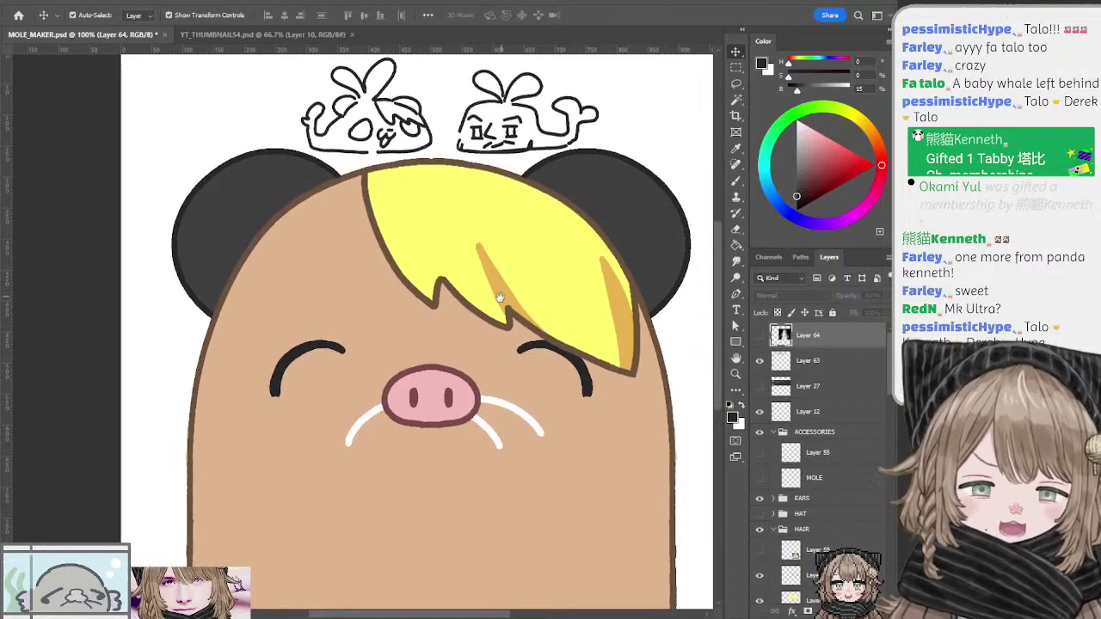
{"action": "key", "text": "ctrl+minus"}
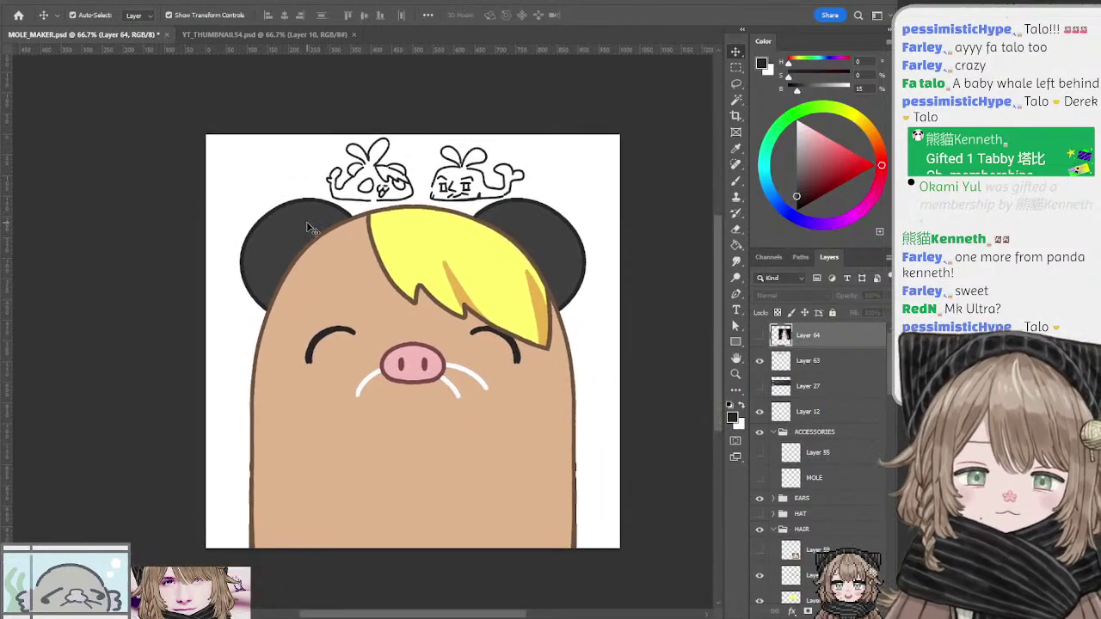
{"action": "left_click", "coordinate": [314, 228]}
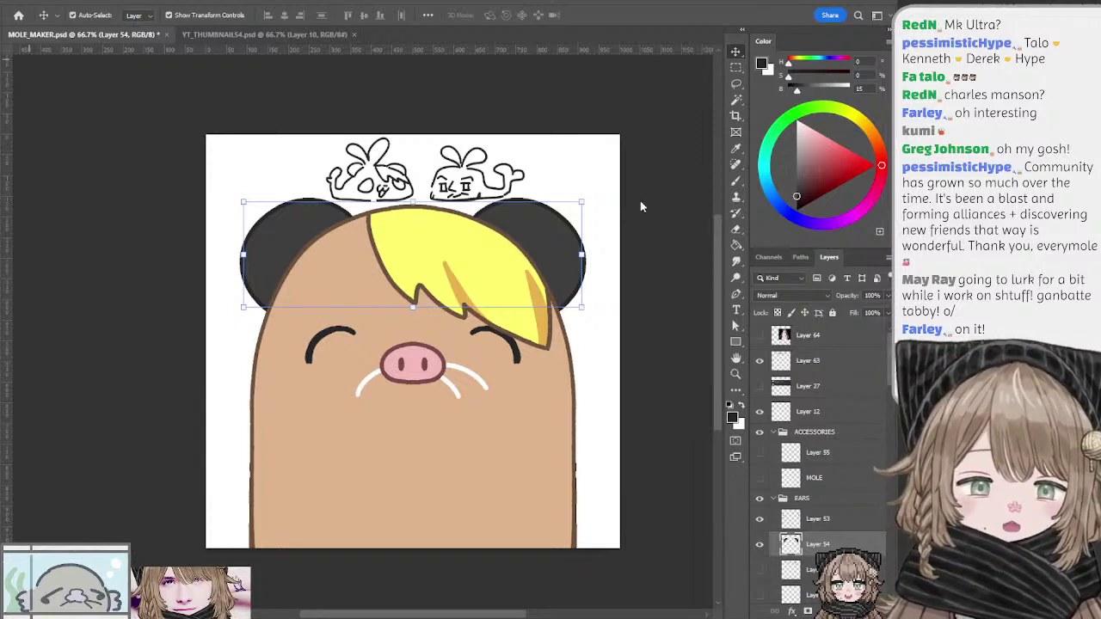
{"action": "left_click", "coordinate": [646, 265]}
{"action": "left_click", "coordinate": [574, 355]}
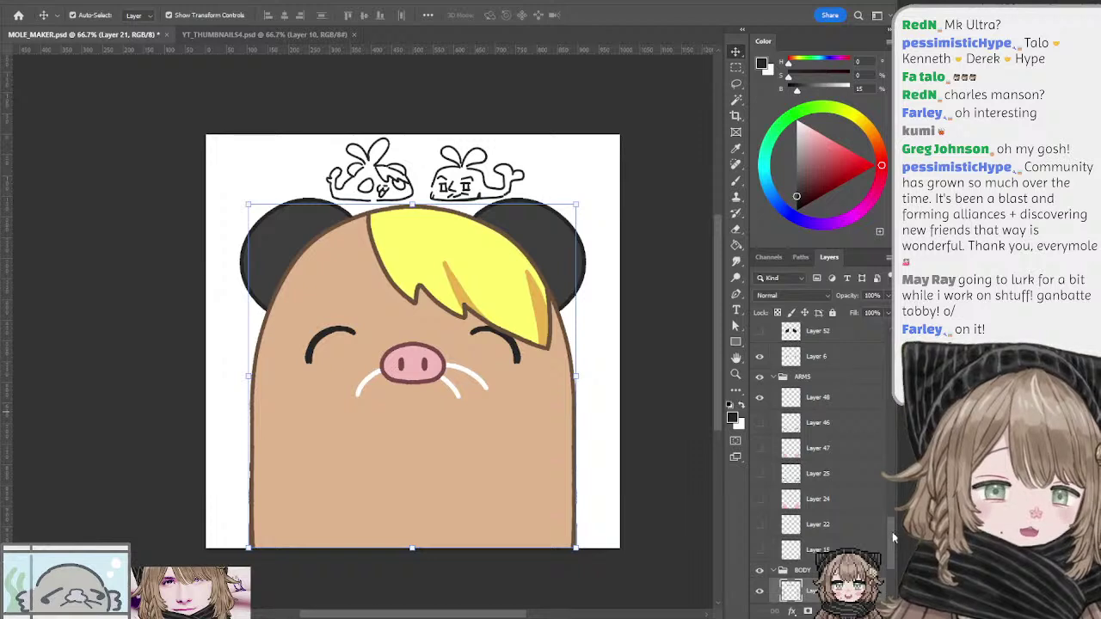
{"action": "scroll", "coordinate": [817, 464], "scroll_direction": "down", "scroll_amount": 3}
{"action": "left_click", "coordinate": [801, 540]}
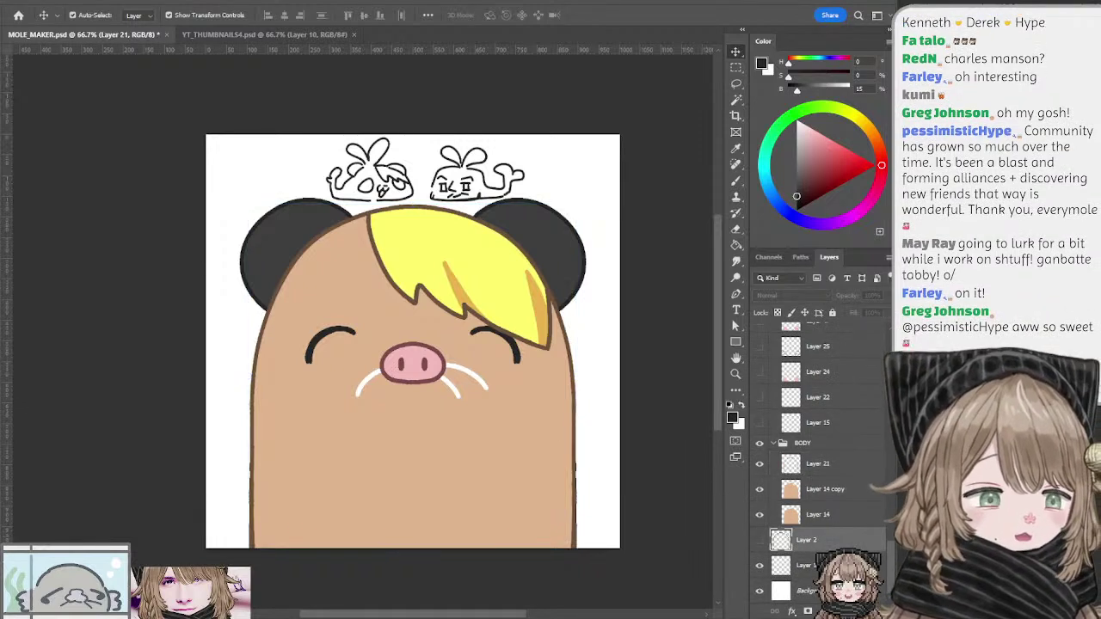
{"action": "key", "text": "ctrl+shift+alt+n"}
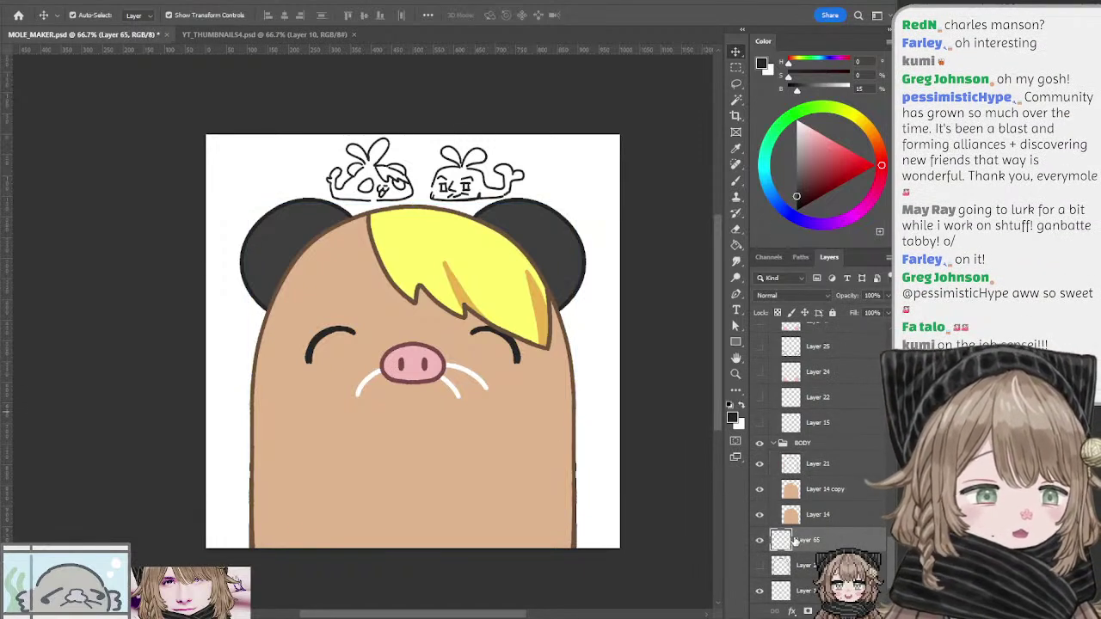
{"action": "left_click", "coordinate": [804, 540]}
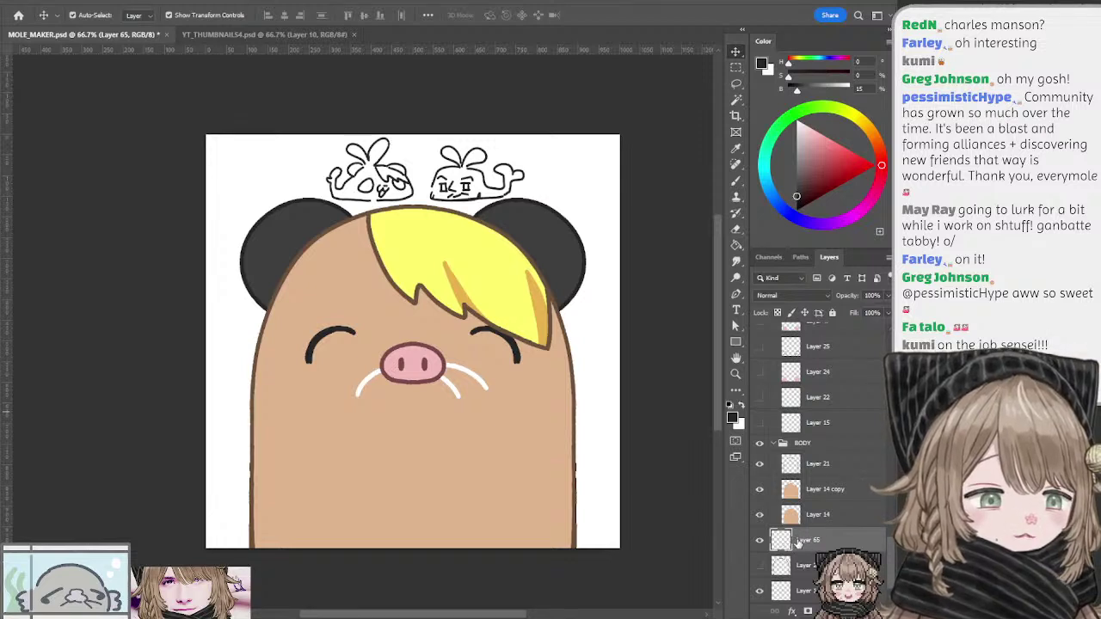
{"action": "key", "text": "Delete"}
Step: Add a new layer above Layer 55 in the ACCESSORIES group and sample the ear's dark grey for the Brush tool
{"action": "left_click_drag", "start_coordinate": [892, 545], "coordinate": [882, 320]}
{"action": "key", "text": "ctrl+z"}
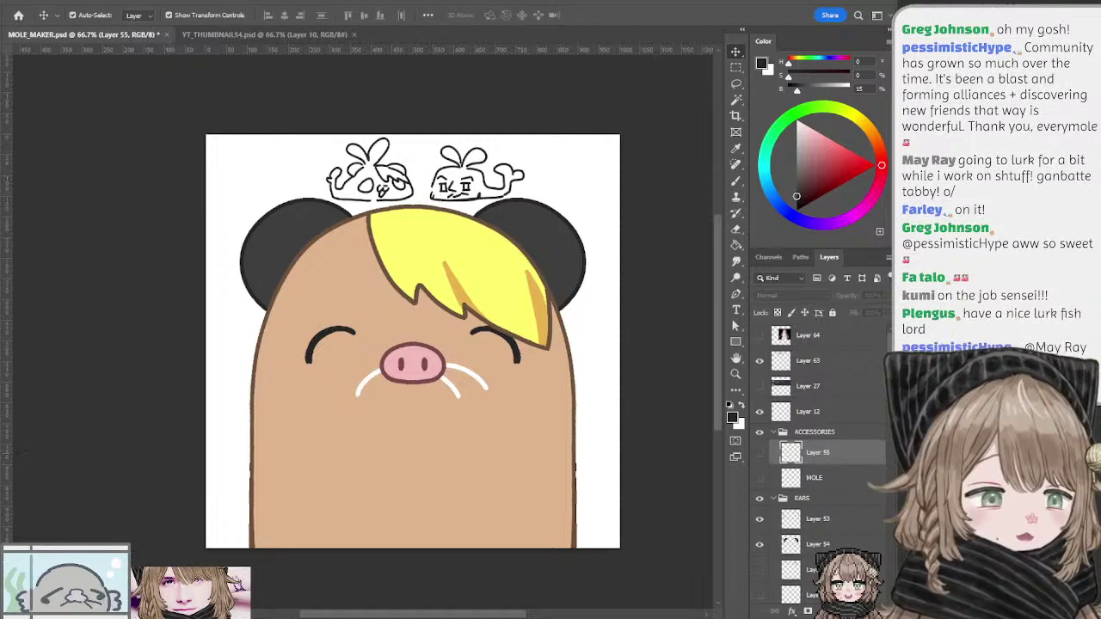
{"action": "left_click", "coordinate": [797, 132]}
{"action": "left_click", "coordinate": [735, 180]}
{"action": "left_click", "coordinate": [573, 226], "text": "alt"}
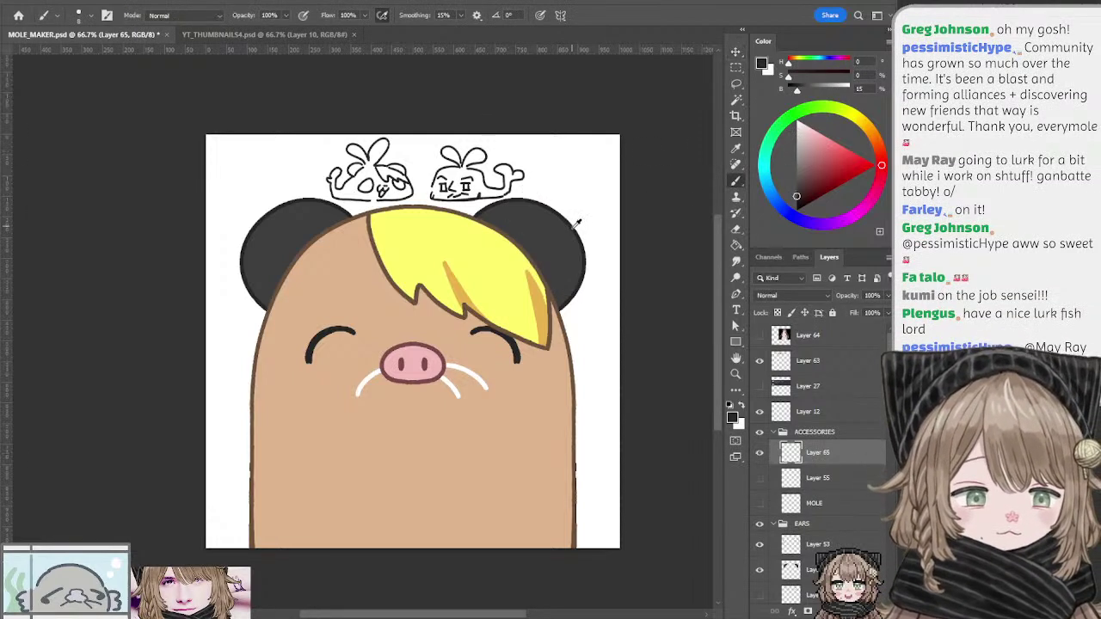
{"action": "left_click", "coordinate": [573, 227], "text": "alt"}
{"action": "left_click", "coordinate": [573, 227], "text": "alt"}
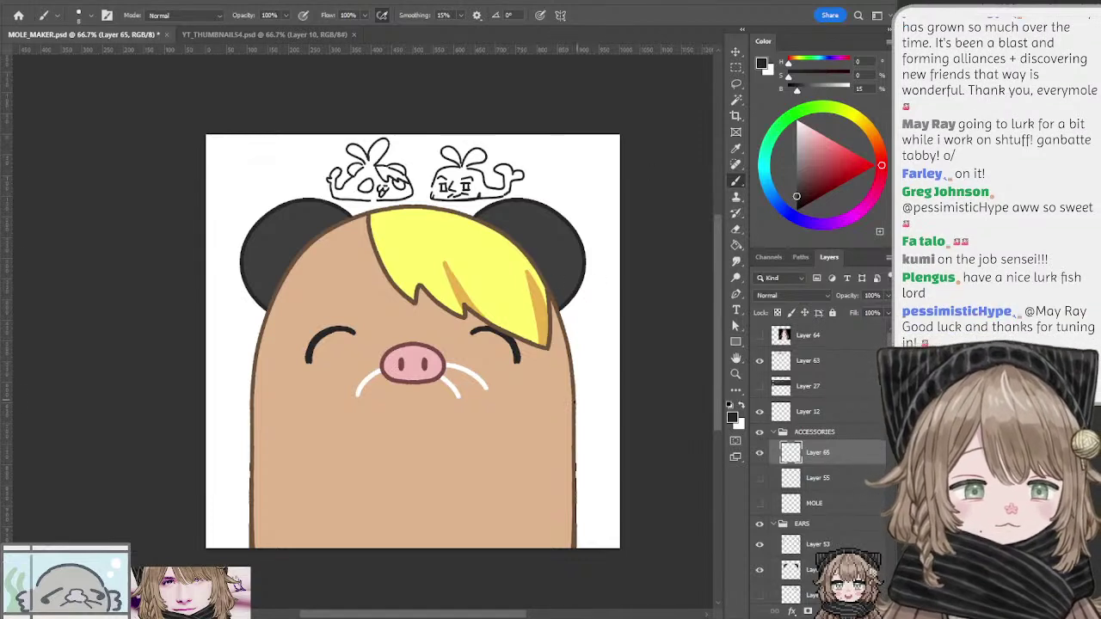
Step: Try to sketch a small feathered wing on the right side of the mole's body, redoing unsatisfactory strokes
{"action": "mouse_move", "coordinate": [575, 402]}
{"action": "left_mouse_down"}
{"action": "mouse_move", "coordinate": [592, 421]}
{"action": "mouse_move", "coordinate": [588, 444]}
{"action": "left_mouse_up"}
{"action": "key", "text": "ctrl+z"}
{"action": "key", "text": "ctrl+z"}
{"action": "key", "text": "ctrl+z"}
{"action": "key", "text": "ctrl+z"}
{"action": "mouse_move", "coordinate": [576, 405]}
{"action": "left_mouse_down"}
{"action": "mouse_move", "coordinate": [583, 437]}
{"action": "mouse_move", "coordinate": [604, 420]}
{"action": "mouse_move", "coordinate": [590, 456]}
{"action": "left_mouse_up"}
{"action": "key", "text": "ctrl+z"}
{"action": "left_click_drag", "start_coordinate": [603, 415], "coordinate": [576, 486]}
{"action": "key", "text": "ctrl+z"}
{"action": "key", "text": "ctrl+z"}
{"action": "key", "text": "ctrl+z"}
{"action": "left_click_drag", "start_coordinate": [605, 443], "coordinate": [579, 481]}
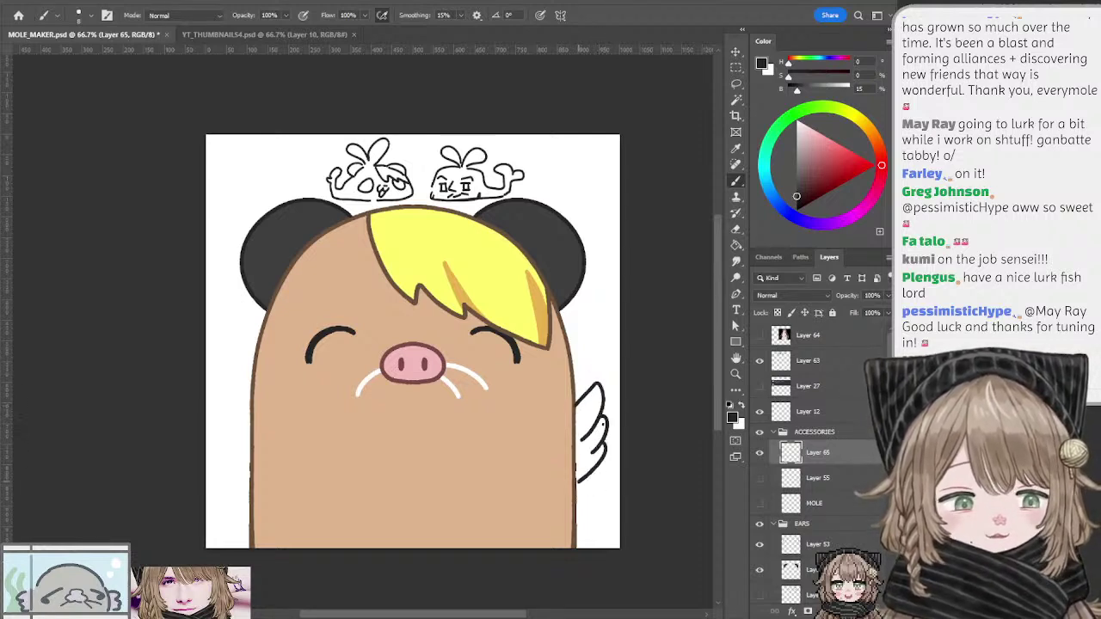
{"action": "key", "text": "ctrl+z"}
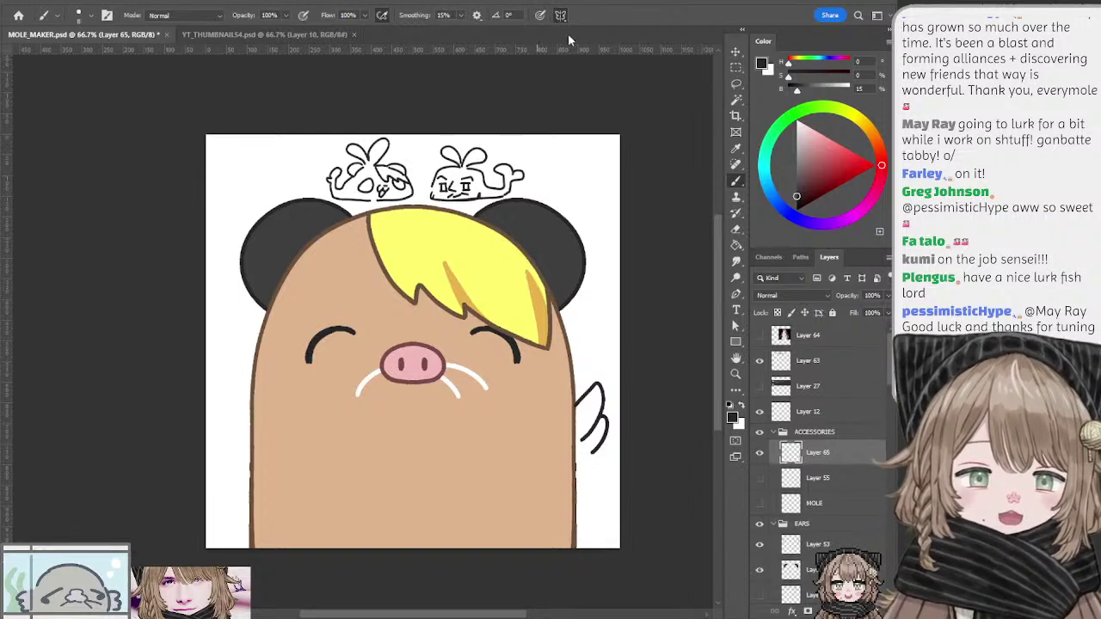
Step: Turn on vertical paint symmetry about the canvas centre and undo the test stroke beside the body
{"action": "left_click", "coordinate": [574, 41]}
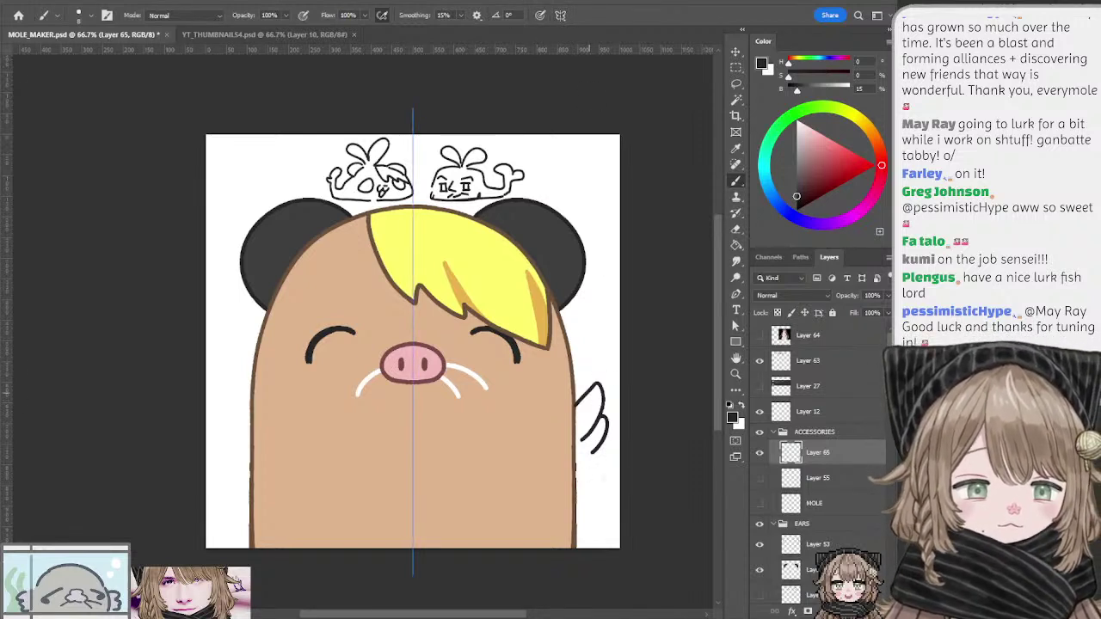
{"action": "left_click_drag", "start_coordinate": [599, 359], "coordinate": [626, 432]}
{"action": "key", "text": "ctrl+z"}
Step: Lasso the one-sided wing sketch, delete it, deselect and return to the Brush tool
{"action": "key", "text": "l"}
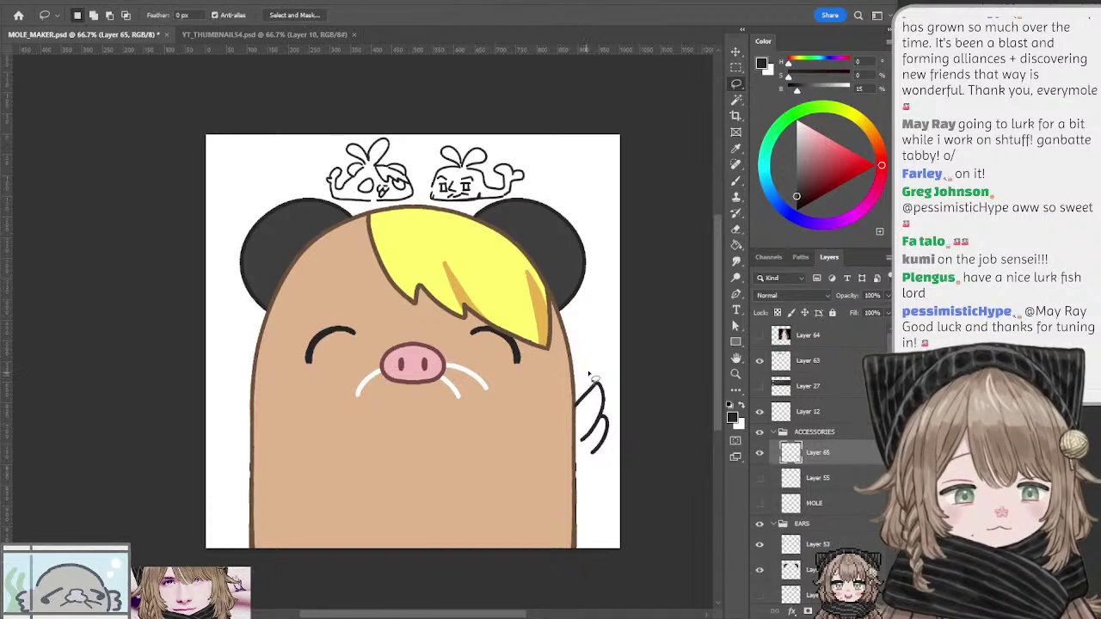
{"action": "mouse_move", "coordinate": [590, 371]}
{"action": "left_mouse_down"}
{"action": "mouse_move", "coordinate": [570, 472]}
{"action": "mouse_move", "coordinate": [632, 425]}
{"action": "left_mouse_up"}
{"action": "key", "text": "Delete"}
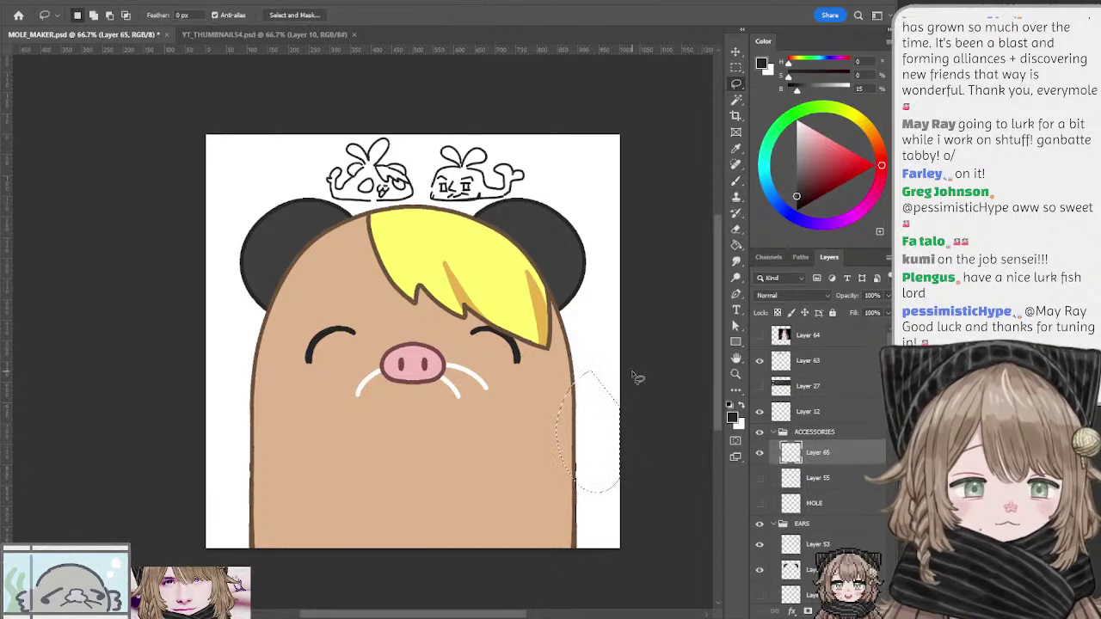
{"action": "key", "text": "b"}
{"action": "key", "text": "ctrl+d"}
{"action": "key", "text": "b"}
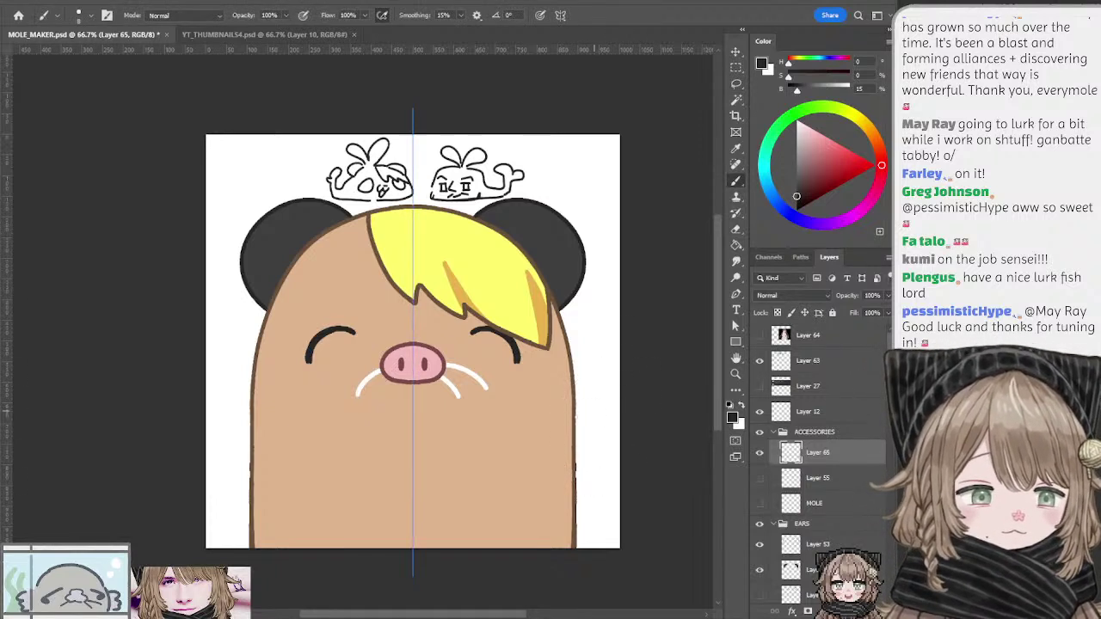
Step: Draw mirrored three-feather wing outlines on both sides of the mole's lower body, redrawing the lowest feather
{"action": "mouse_move", "coordinate": [575, 421]}
{"action": "left_mouse_down"}
{"action": "mouse_move", "coordinate": [588, 454]}
{"action": "mouse_move", "coordinate": [583, 513]}
{"action": "mouse_move", "coordinate": [606, 491]}
{"action": "mouse_move", "coordinate": [578, 516]}
{"action": "left_mouse_up"}
{"action": "key", "text": "ctrl+z"}
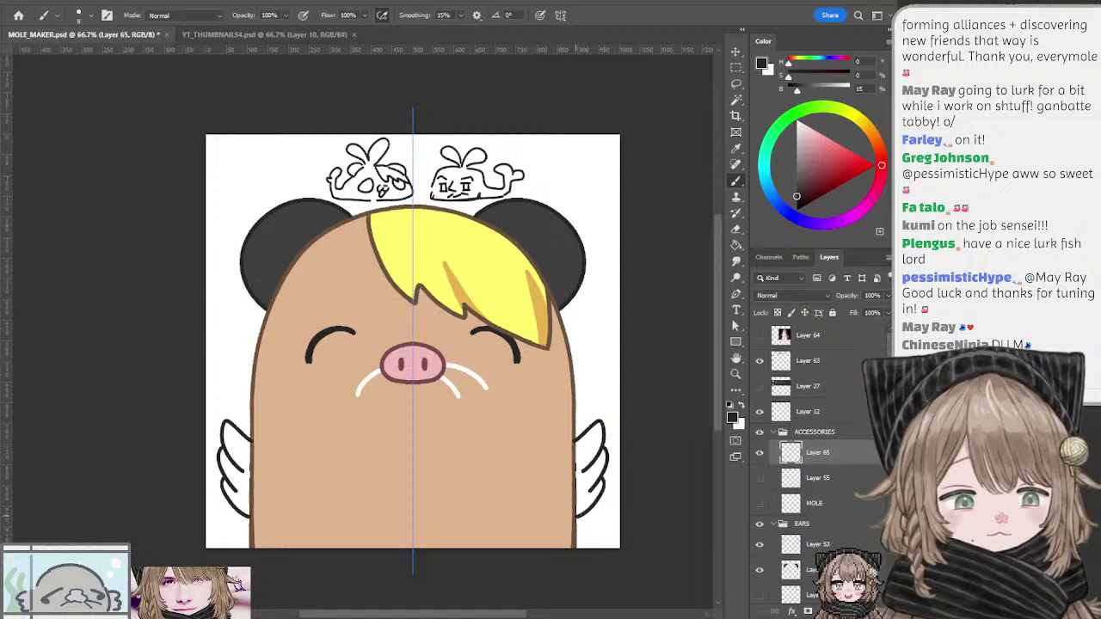
{"action": "key", "text": "ctrl+z"}
{"action": "left_click_drag", "start_coordinate": [606, 479], "coordinate": [580, 513]}
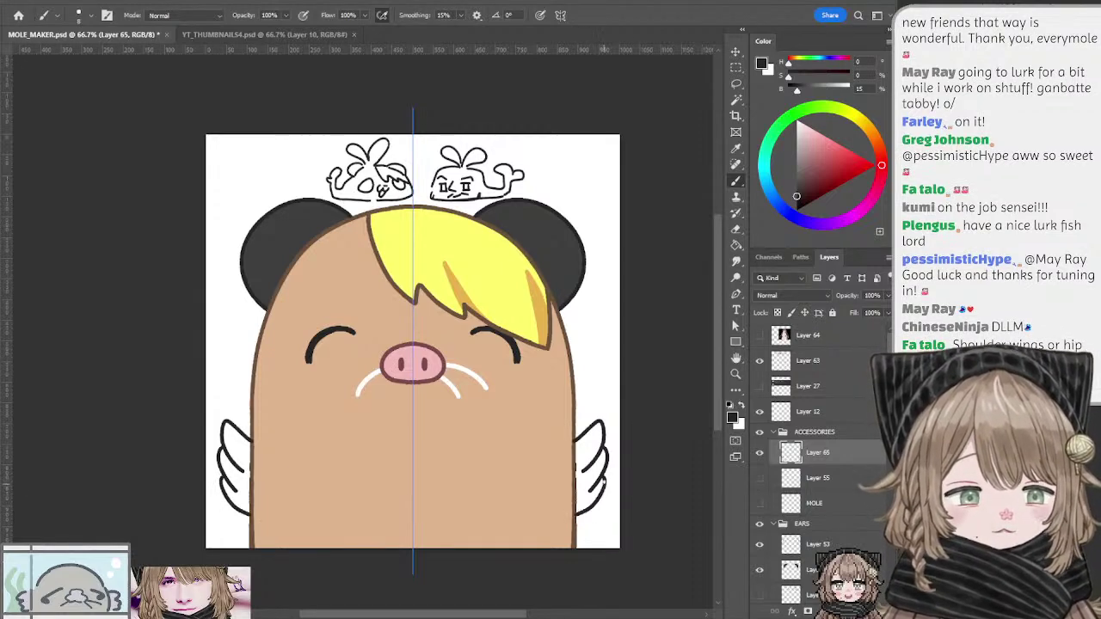
Step: Show the pink arms on Layer 47 in the ARMS group
{"action": "scroll", "coordinate": [881, 441], "scroll_direction": "down", "scroll_amount": 5}
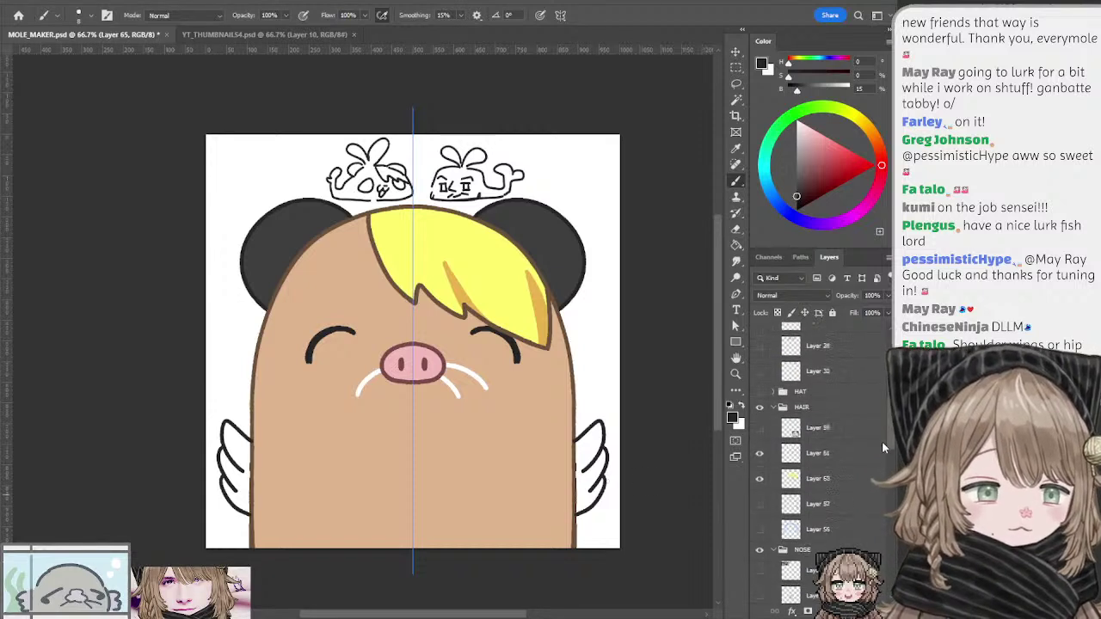
{"action": "scroll", "coordinate": [881, 475], "scroll_direction": "down", "scroll_amount": 5}
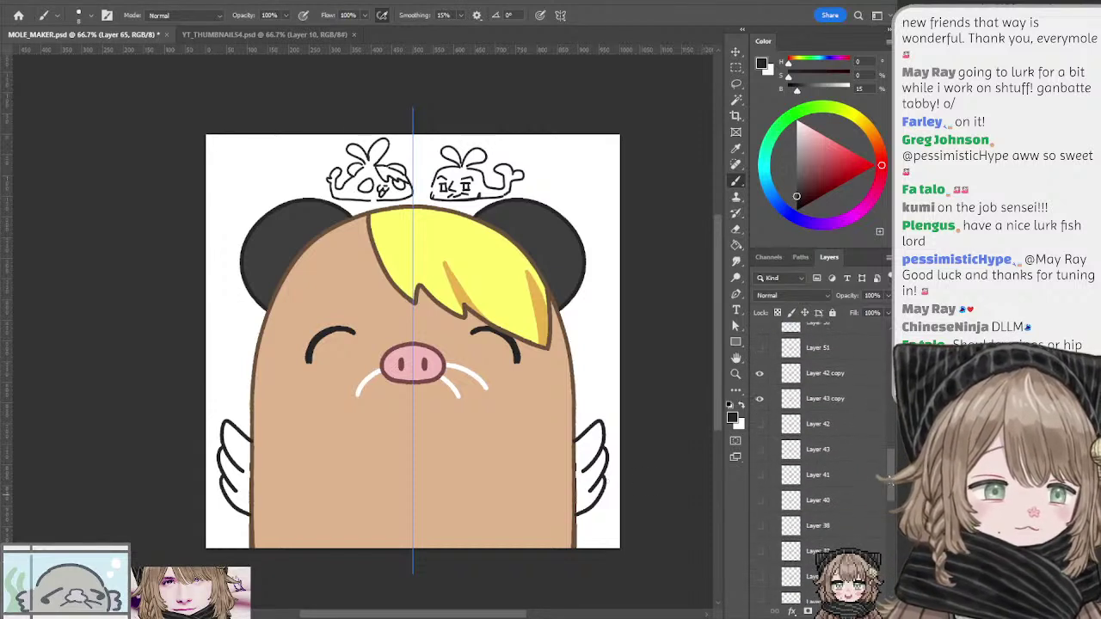
{"action": "scroll", "coordinate": [884, 532], "scroll_direction": "down", "scroll_amount": 5}
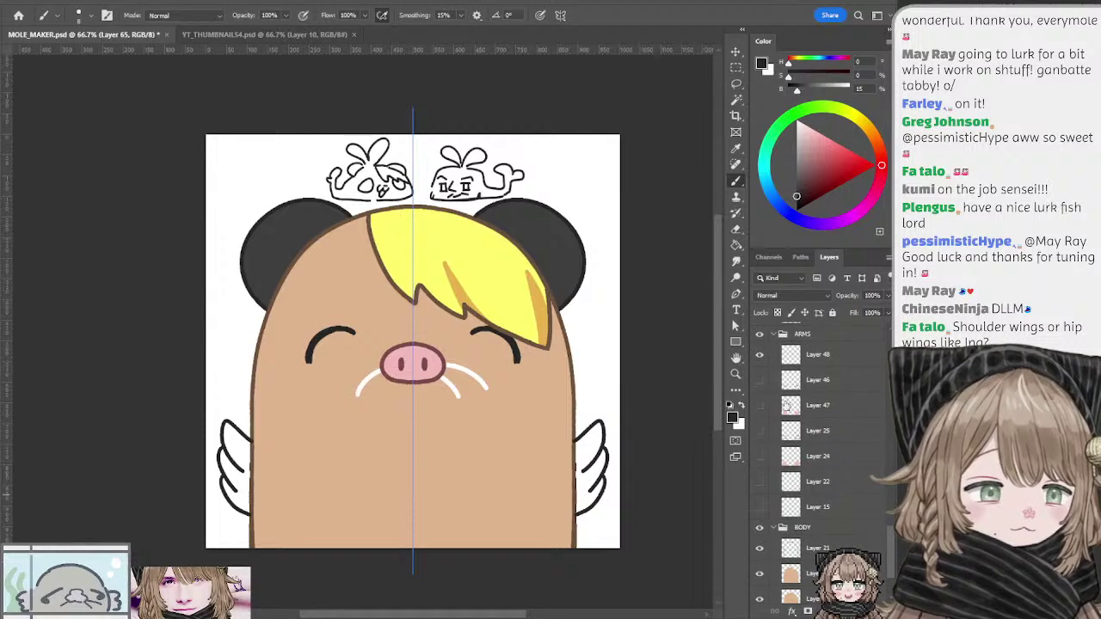
{"action": "left_click", "coordinate": [759, 406]}
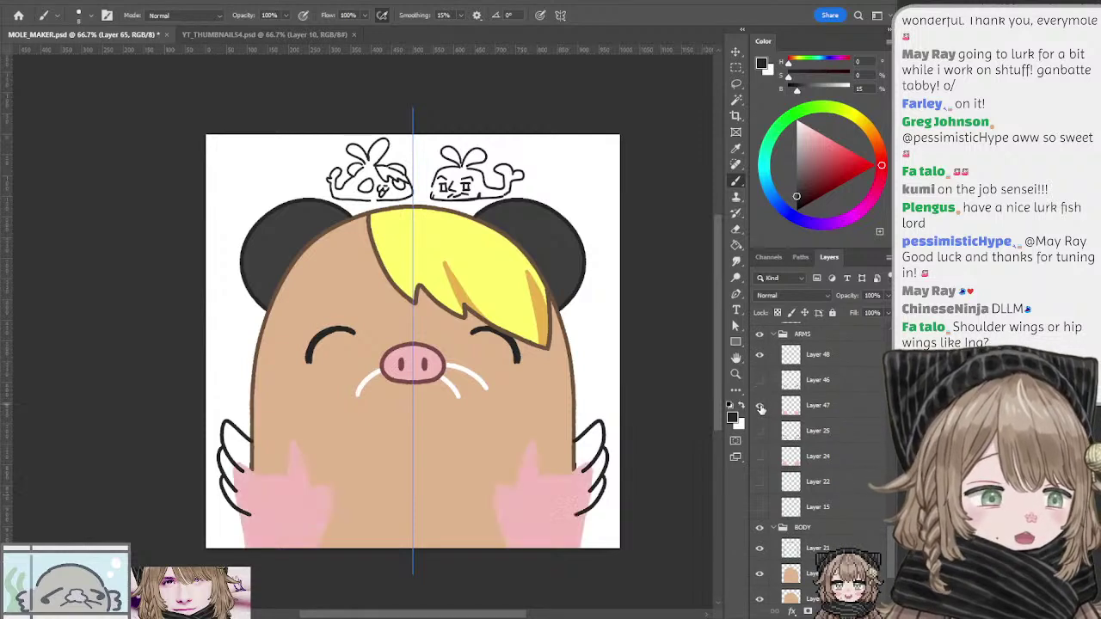
Step: Hide the pink arms on Layer 47 and show the arms on Layer 22 and Layer 15 in the ARMS group
{"action": "left_click", "coordinate": [760, 406]}
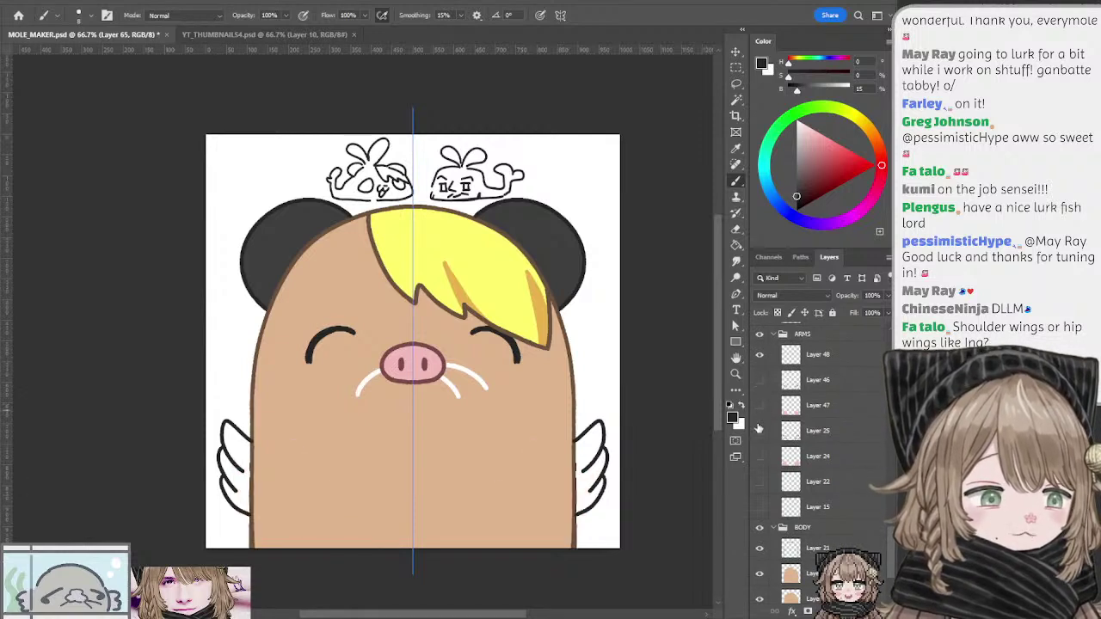
{"action": "left_click", "coordinate": [759, 507]}
{"action": "left_click", "coordinate": [759, 482]}
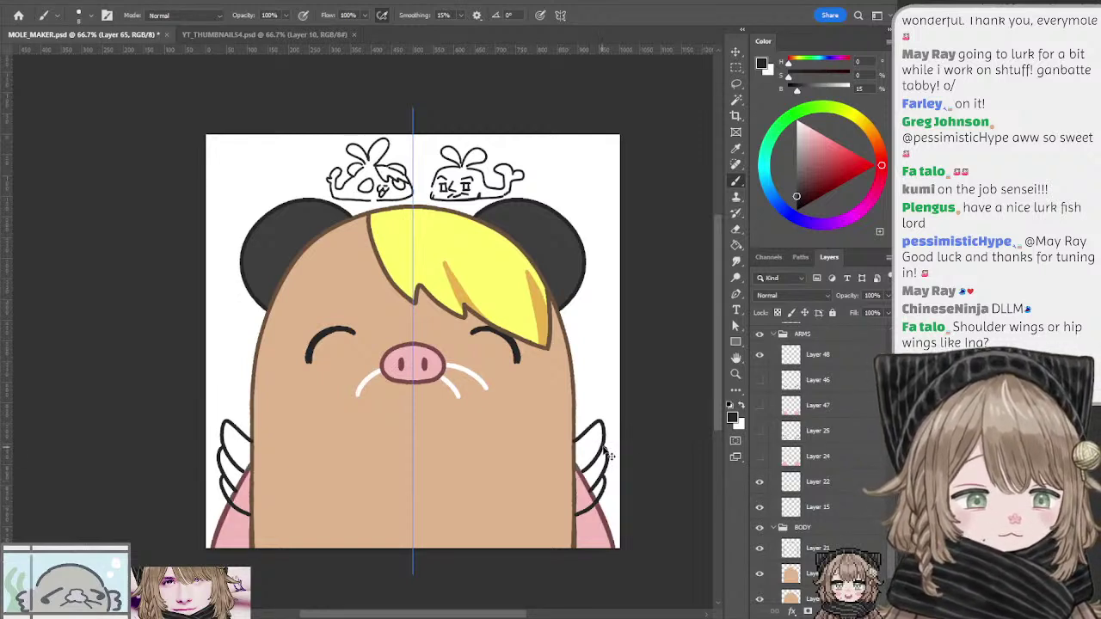
Step: Move the wing outline Layer 65 below the BODY group and put it in a new group named BACK
{"action": "scroll", "coordinate": [839, 359], "scroll_direction": "up", "scroll_amount": 5}
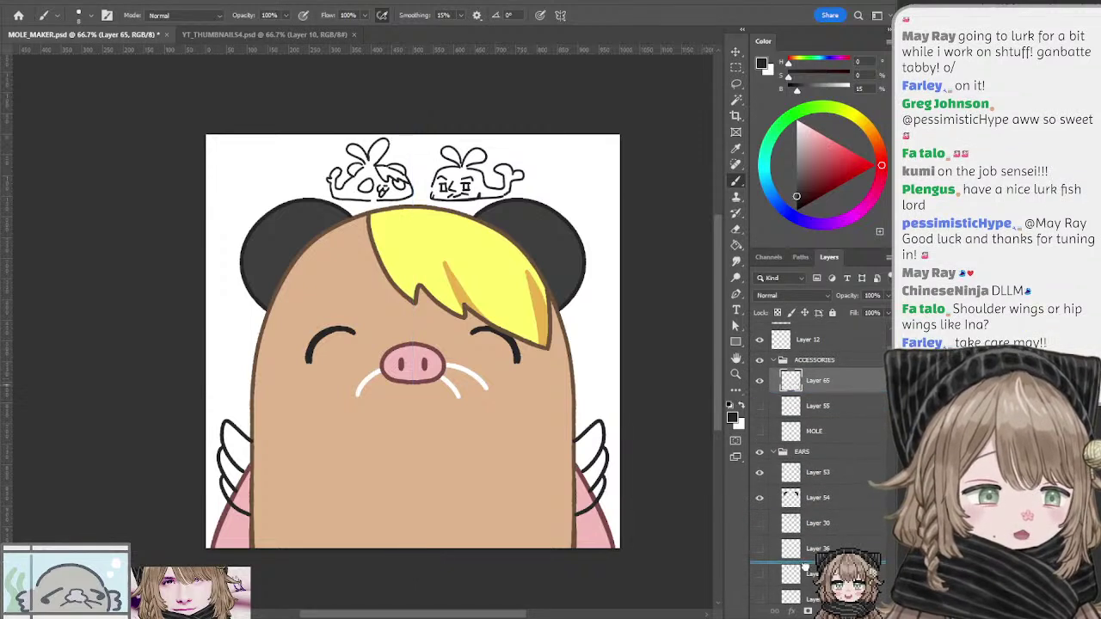
{"action": "left_click_drag", "start_coordinate": [801, 609], "coordinate": [784, 530]}
{"action": "scroll", "coordinate": [785, 602], "scroll_direction": "down", "scroll_amount": 10}
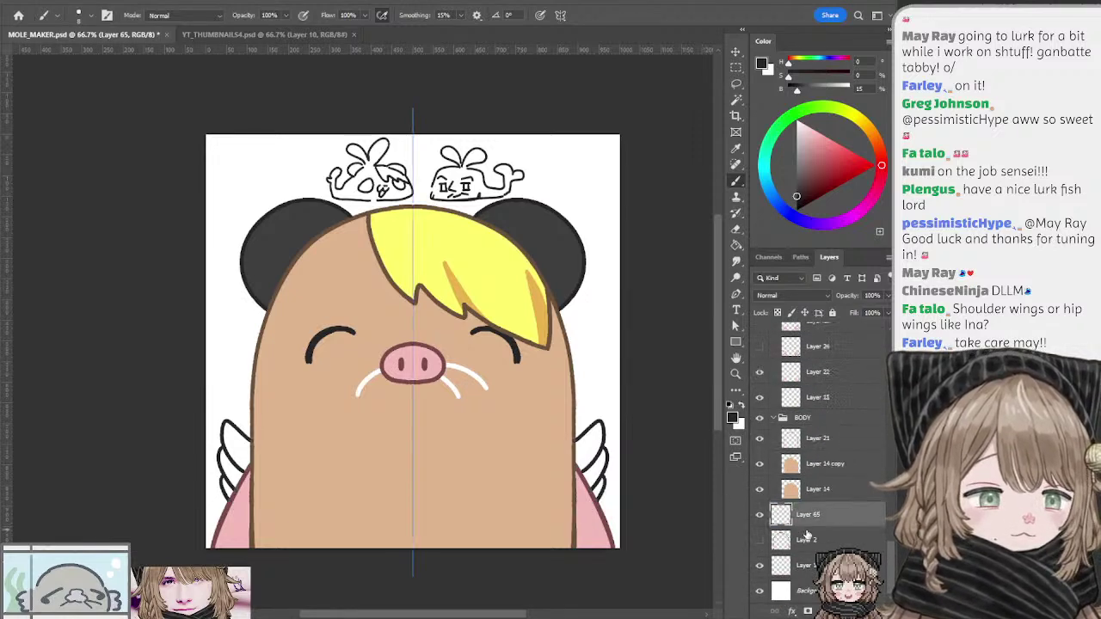
{"action": "key", "text": "ctrl+g"}
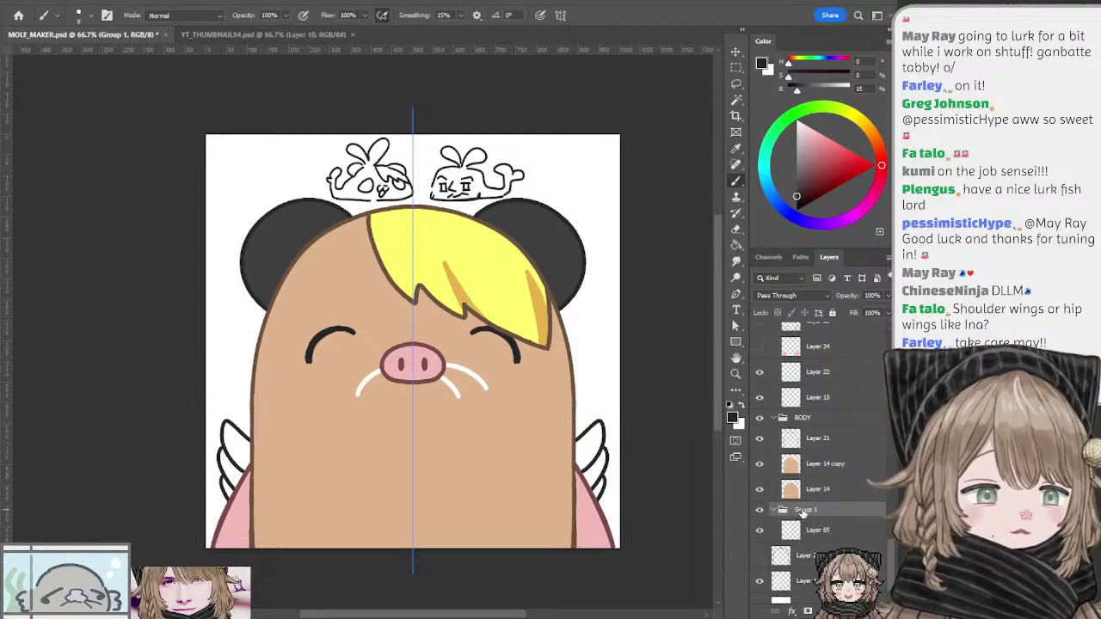
{"action": "double_click", "coordinate": [802, 509]}
{"action": "type", "text": "BACK"}
{"action": "key", "text": "Return"}
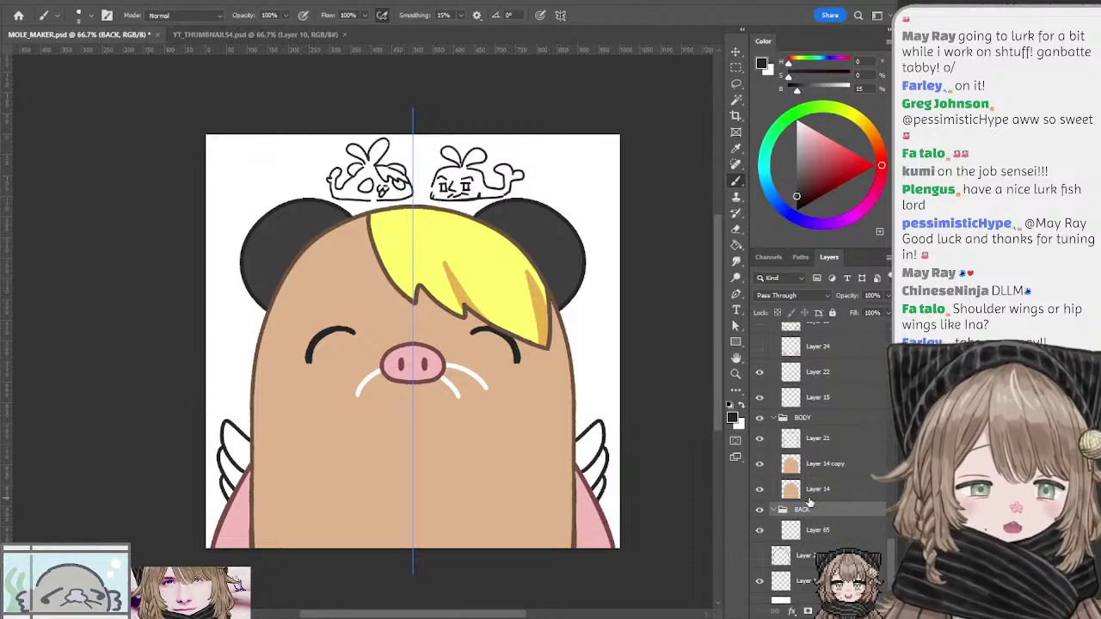
Step: Nudge the wing outlines on Layer 65 upward beside the body
{"action": "left_click", "coordinate": [791, 530]}
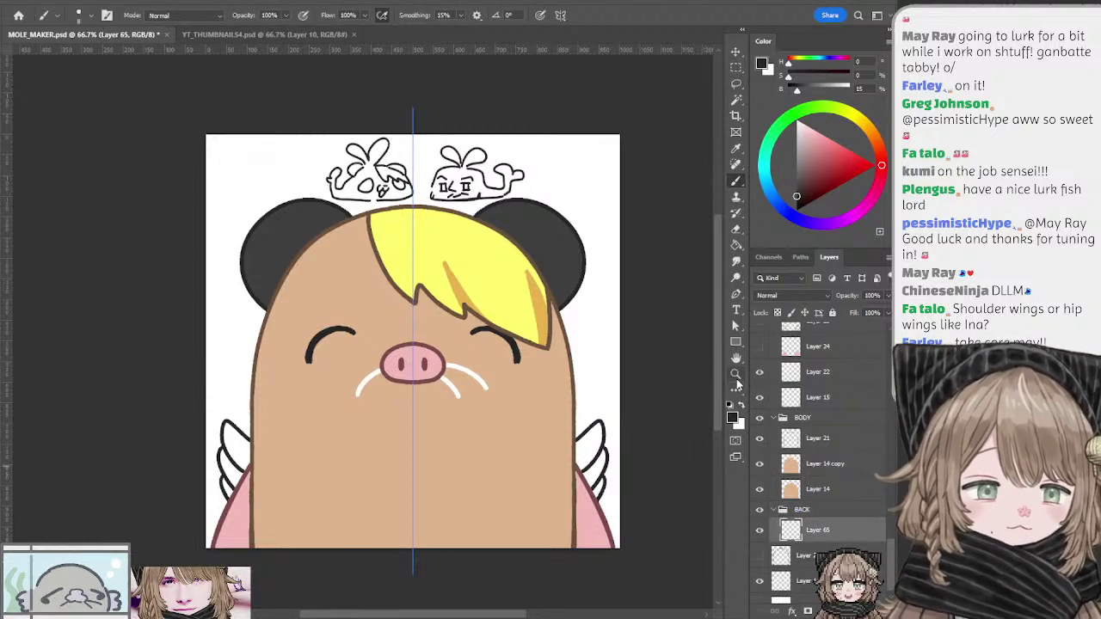
{"action": "key", "text": "ctrl+shift+Up"}
{"action": "key", "text": "ctrl+shift+Up"}
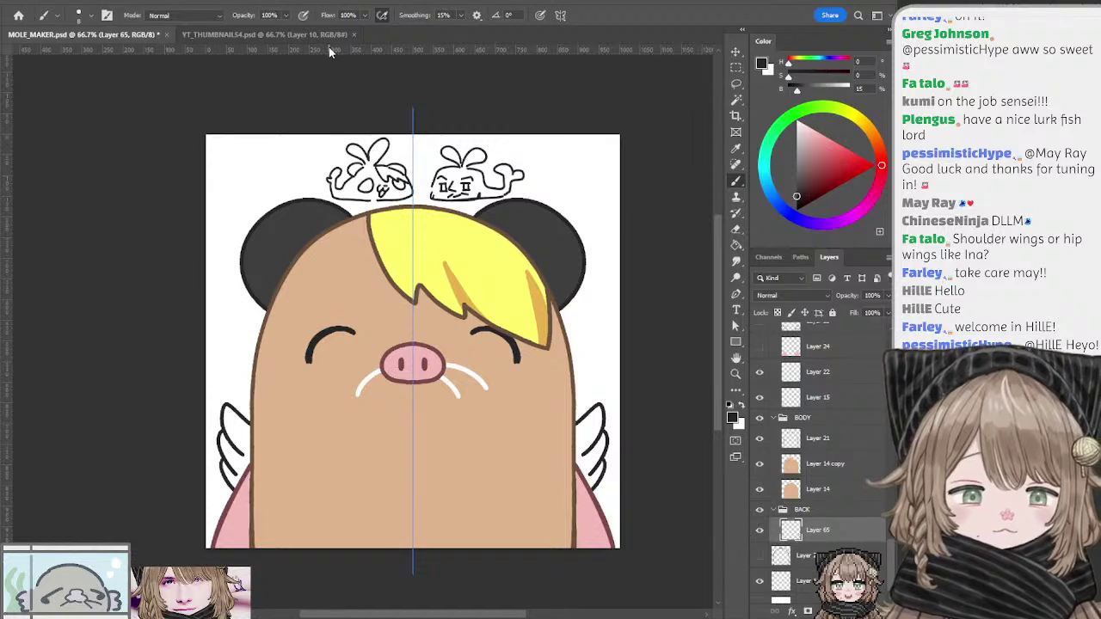
Step: Add a new layer below Layer 65 in the BACK group and paint both wings mid-grey inside their outlines
{"action": "left_click", "coordinate": [801, 556]}
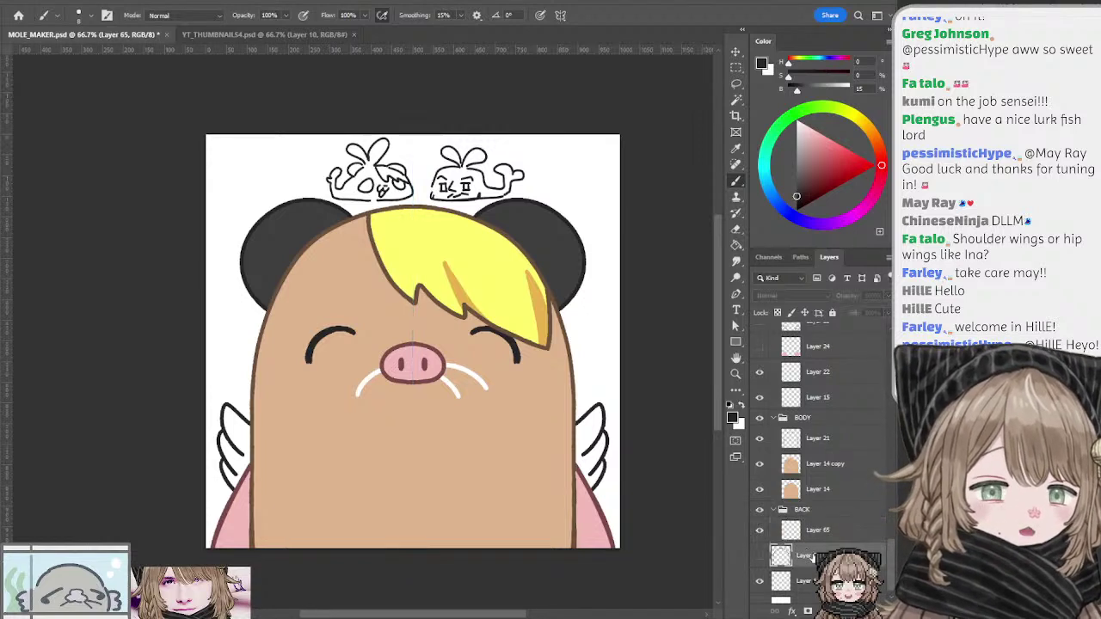
{"action": "left_click_drag", "start_coordinate": [801, 560], "coordinate": [794, 509]}
{"action": "left_click", "coordinate": [788, 121]}
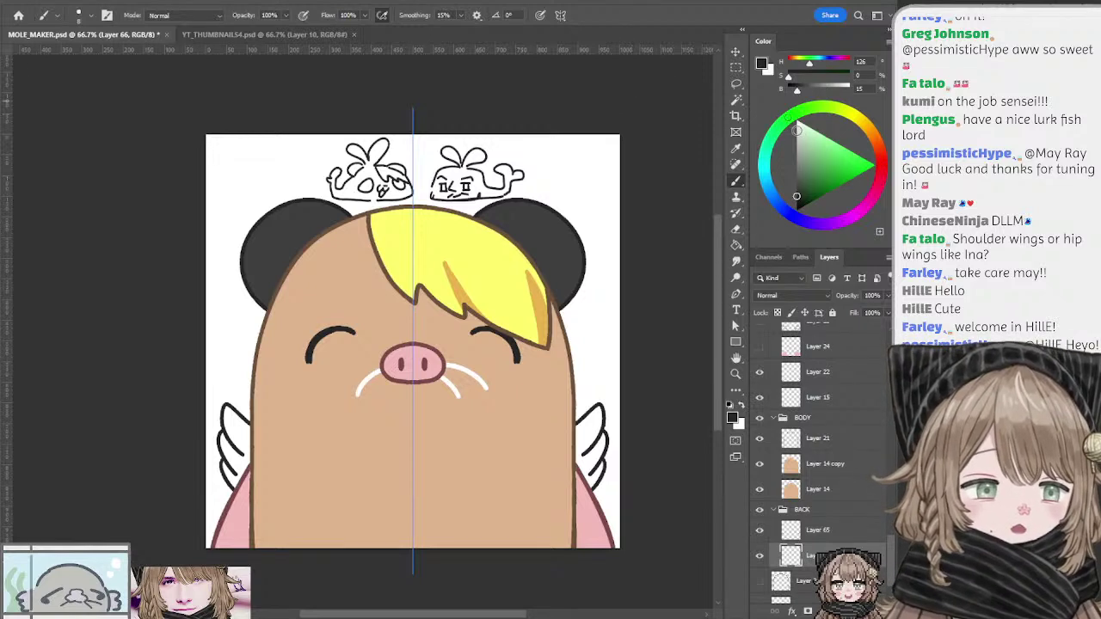
{"action": "left_click_drag", "start_coordinate": [797, 130], "coordinate": [804, 120]}
{"action": "left_click", "coordinate": [801, 120]}
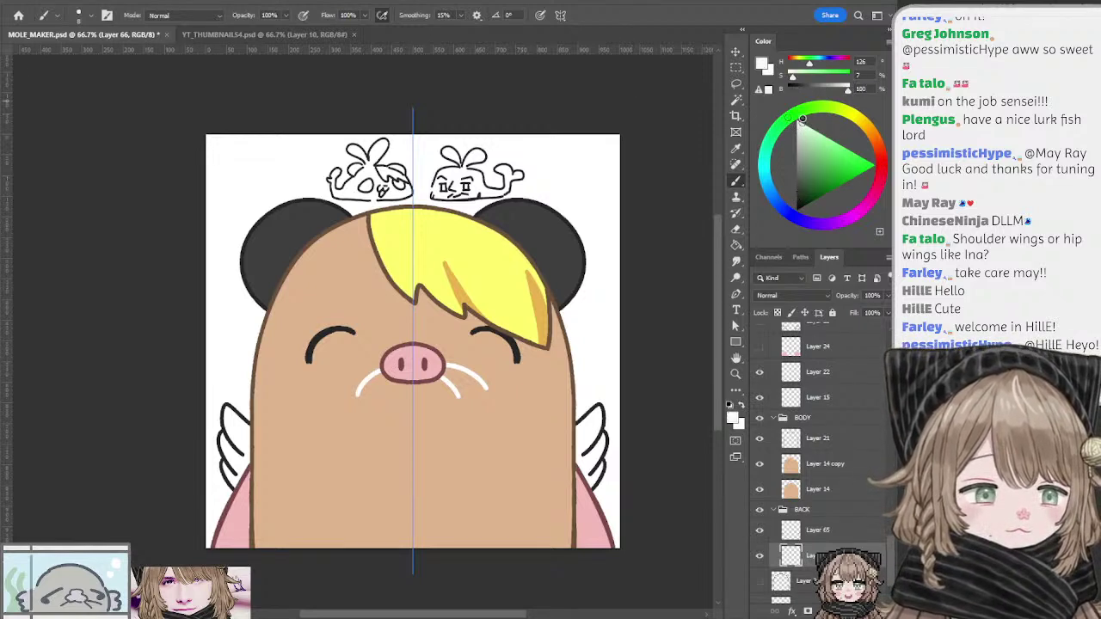
{"action": "left_click", "coordinate": [794, 125]}
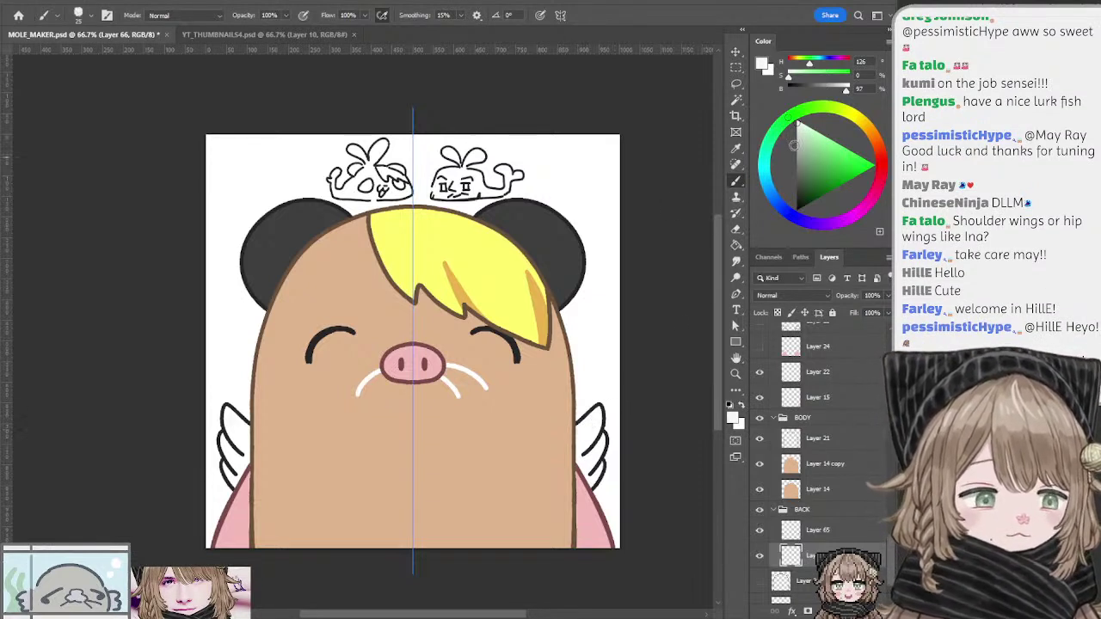
{"action": "left_click", "coordinate": [795, 153]}
{"action": "mouse_move", "coordinate": [578, 434]}
{"action": "left_mouse_down"}
{"action": "mouse_move", "coordinate": [595, 411]}
{"action": "mouse_move", "coordinate": [583, 456]}
{"action": "mouse_move", "coordinate": [591, 439]}
{"action": "mouse_move", "coordinate": [576, 435]}
{"action": "mouse_move", "coordinate": [596, 455]}
{"action": "mouse_move", "coordinate": [577, 460]}
{"action": "mouse_move", "coordinate": [598, 464]}
{"action": "mouse_move", "coordinate": [587, 478]}
{"action": "left_mouse_up"}
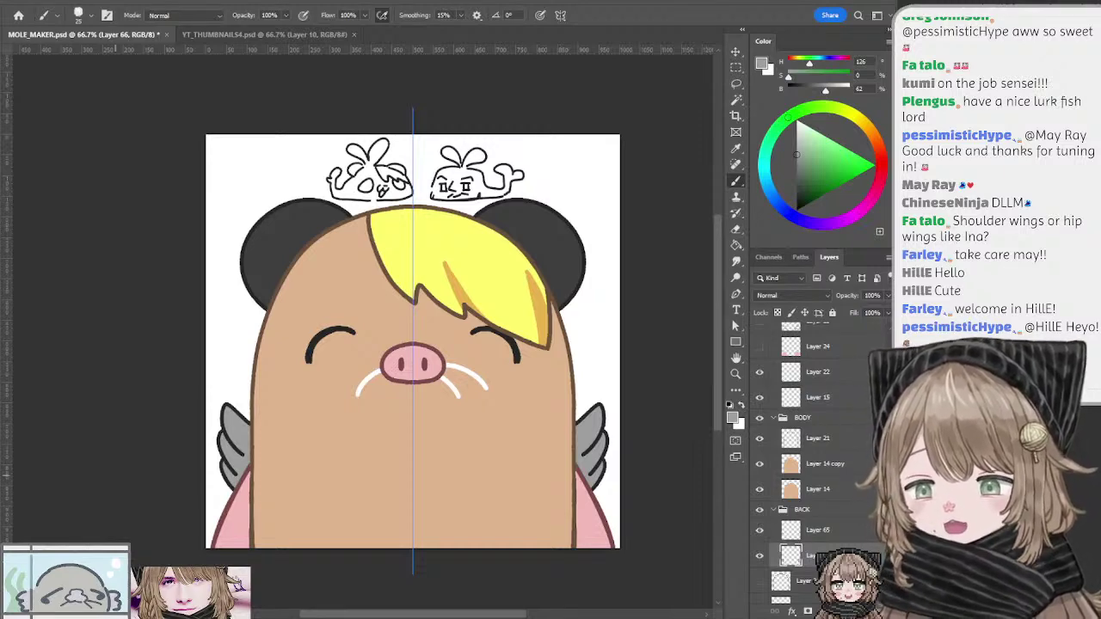
Step: Select the doodle sketches on Layer 63, turn off paint symmetry and sample their dark line colour
{"action": "left_click", "coordinate": [383, 173], "text": "ctrl"}
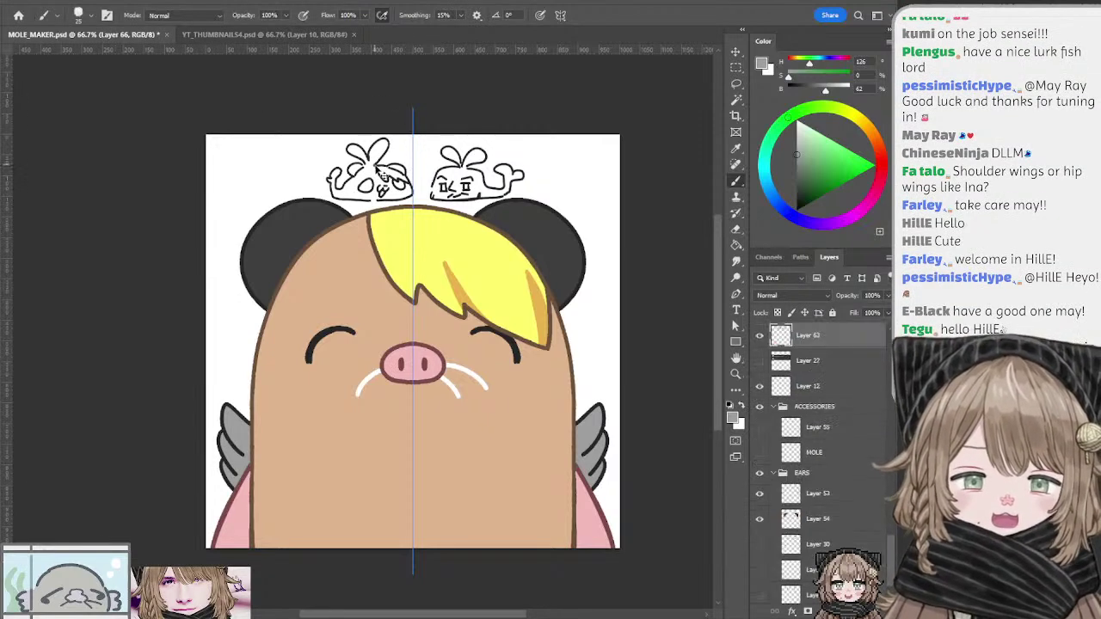
{"action": "left_click", "coordinate": [561, 17]}
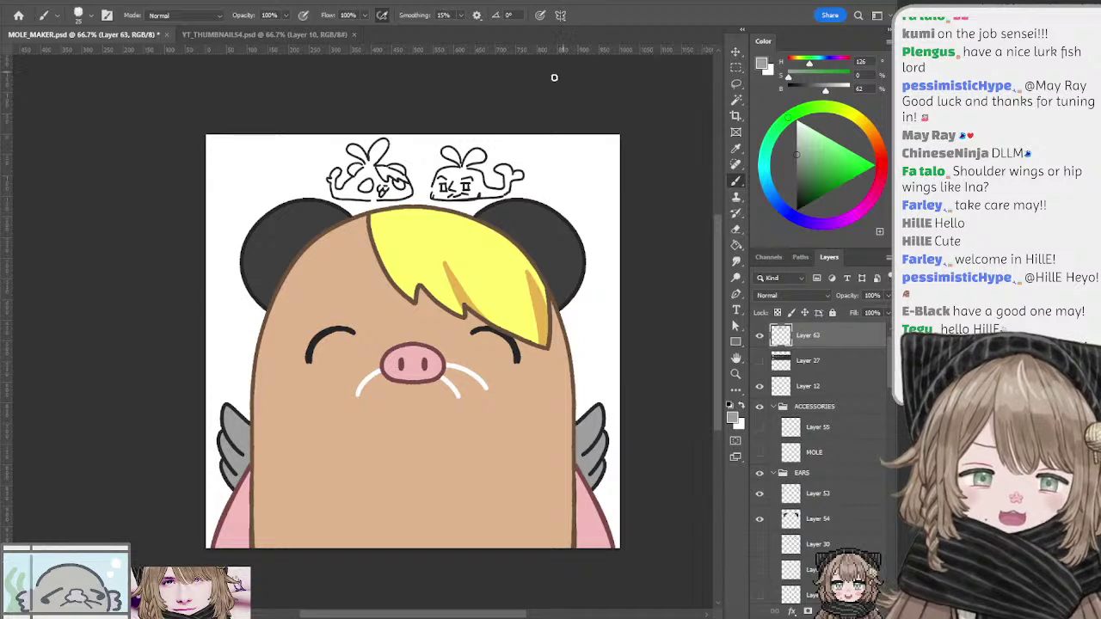
{"action": "left_click", "coordinate": [472, 163], "text": "alt"}
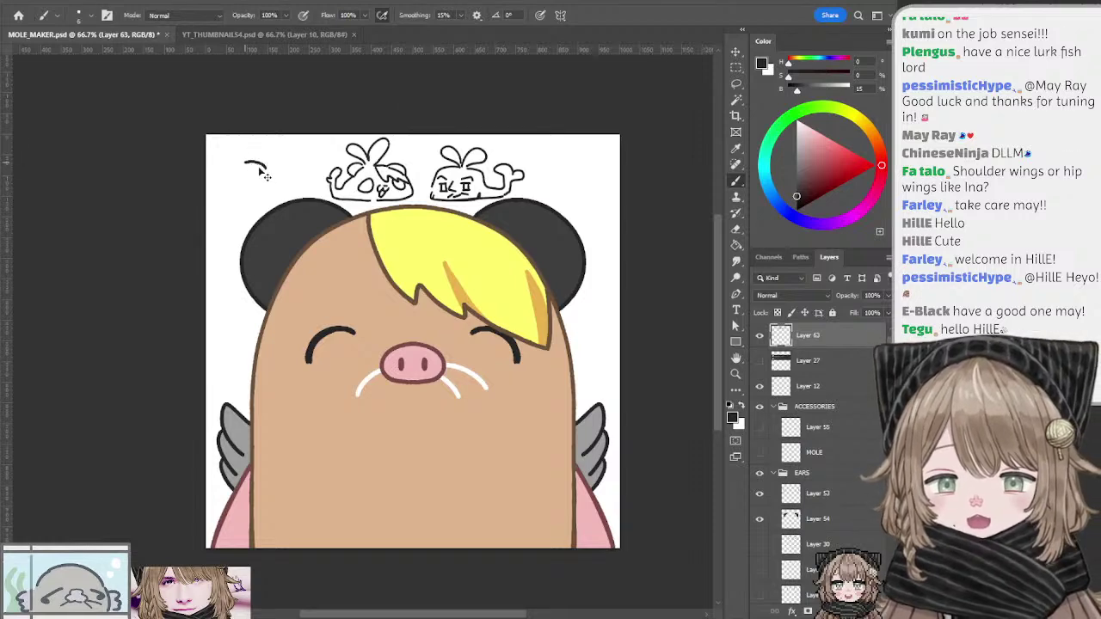
Step: Sketch a small pointed-snout creature with a leaf sprout and curled tail in the canvas's upper-left corner, undoing stray strokes
{"action": "left_click_drag", "start_coordinate": [261, 164], "coordinate": [243, 168]}
{"action": "key", "text": "ctrl+z"}
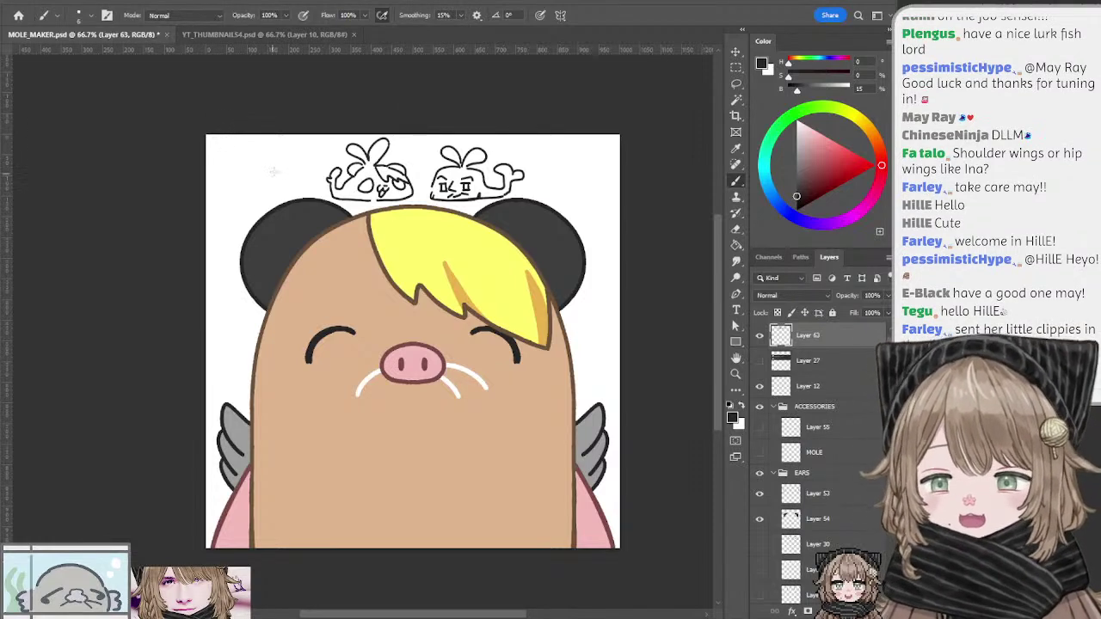
{"action": "mouse_move", "coordinate": [256, 179]}
{"action": "left_mouse_down"}
{"action": "mouse_move", "coordinate": [278, 175]}
{"action": "mouse_move", "coordinate": [270, 145]}
{"action": "mouse_move", "coordinate": [240, 158]}
{"action": "mouse_move", "coordinate": [313, 182]}
{"action": "mouse_move", "coordinate": [306, 198]}
{"action": "mouse_move", "coordinate": [267, 209]}
{"action": "mouse_move", "coordinate": [239, 182]}
{"action": "mouse_move", "coordinate": [240, 201]}
{"action": "mouse_move", "coordinate": [222, 215]}
{"action": "mouse_move", "coordinate": [214, 203]}
{"action": "mouse_move", "coordinate": [215, 215]}
{"action": "mouse_move", "coordinate": [265, 207]}
{"action": "mouse_move", "coordinate": [268, 187]}
{"action": "mouse_move", "coordinate": [278, 188]}
{"action": "mouse_move", "coordinate": [272, 212]}
{"action": "left_mouse_up"}
{"action": "key", "text": "ctrl+z"}
{"action": "key", "text": "ctrl+z"}
{"action": "key", "text": "ctrl+z"}
{"action": "key", "text": "ctrl+z"}
{"action": "key", "text": "ctrl+z"}
{"action": "key", "text": "ctrl+z"}
{"action": "key", "text": "ctrl+z"}
{"action": "key", "text": "e"}
{"action": "key", "text": "b"}
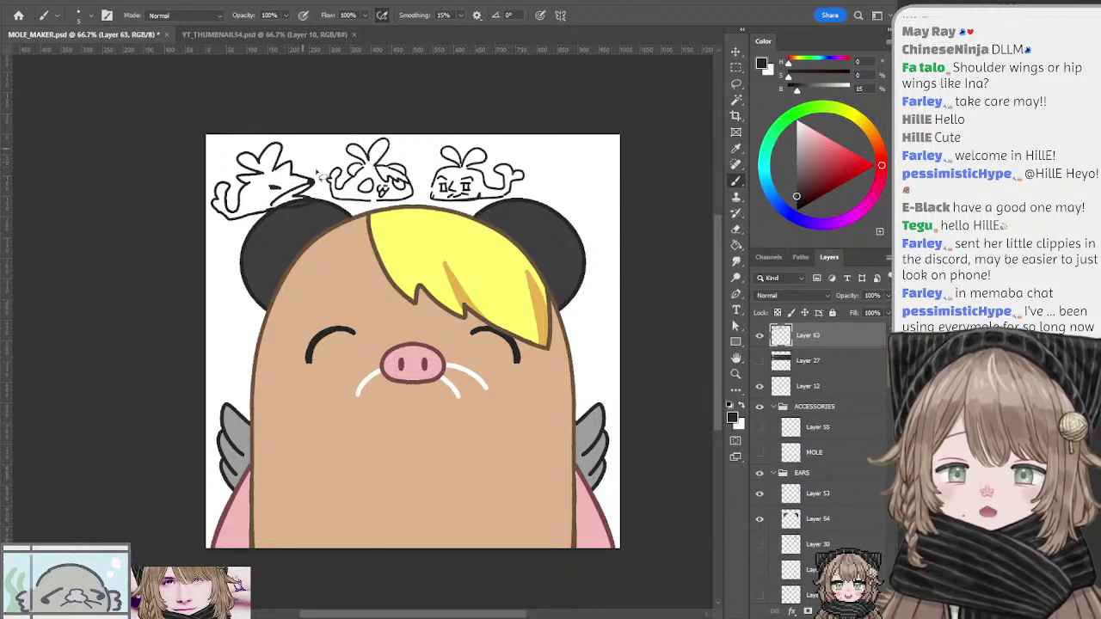
{"action": "left_click_drag", "start_coordinate": [299, 146], "coordinate": [320, 216]}
{"action": "key", "text": "ctrl+z"}
Step: Lasso the new pointed-snout doodle, scale it down to 85.12% and clear the selection
{"action": "key", "text": "l"}
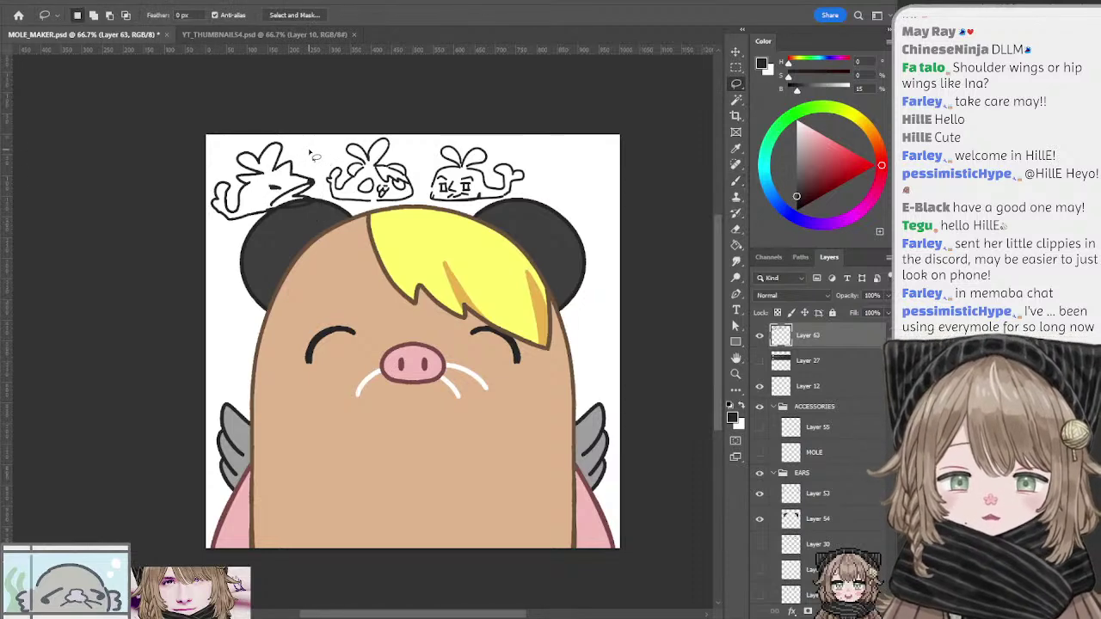
{"action": "mouse_move", "coordinate": [312, 151]}
{"action": "left_mouse_down"}
{"action": "mouse_move", "coordinate": [326, 184]}
{"action": "mouse_move", "coordinate": [194, 206]}
{"action": "mouse_move", "coordinate": [312, 139]}
{"action": "left_mouse_up"}
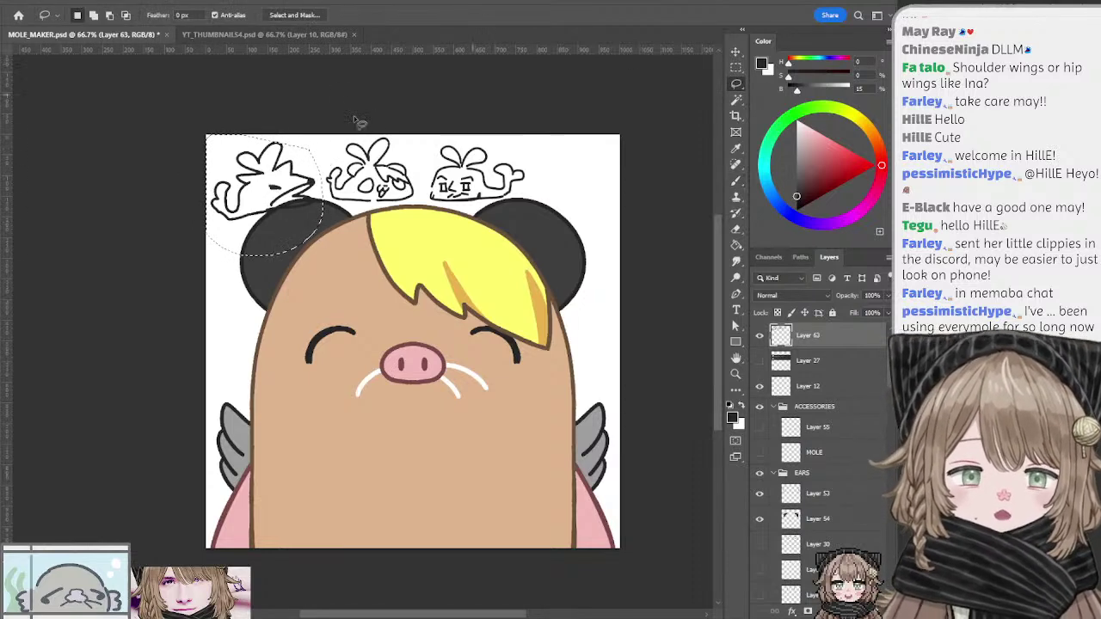
{"action": "left_click", "coordinate": [738, 50]}
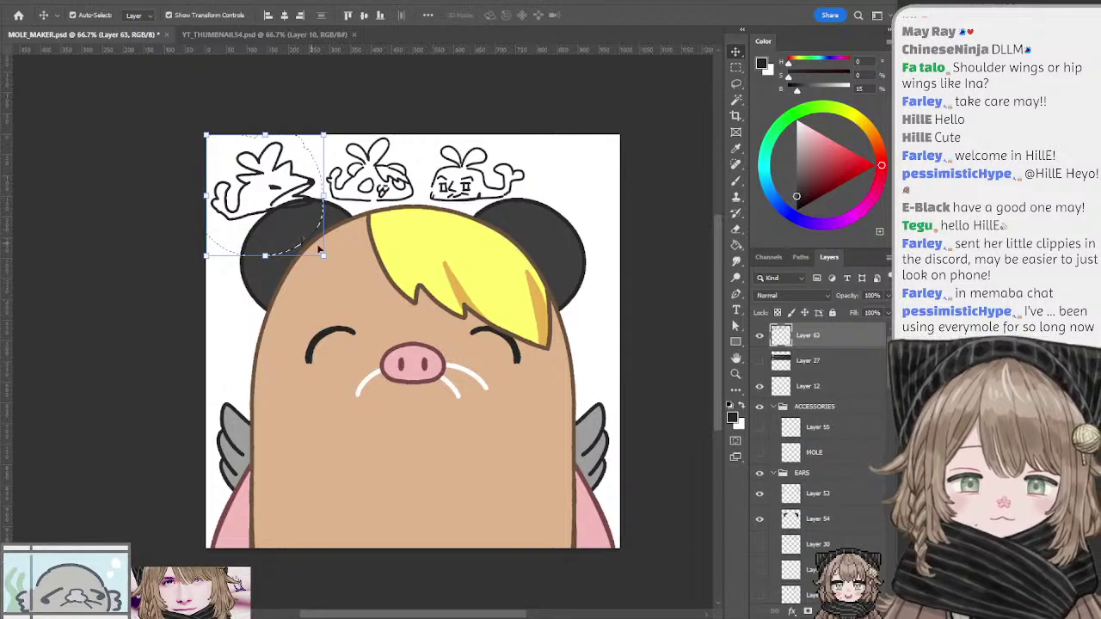
{"action": "mouse_move", "coordinate": [316, 241]}
{"action": "left_mouse_down"}
{"action": "mouse_move", "coordinate": [311, 225]}
{"action": "mouse_move", "coordinate": [318, 233]}
{"action": "left_mouse_up"}
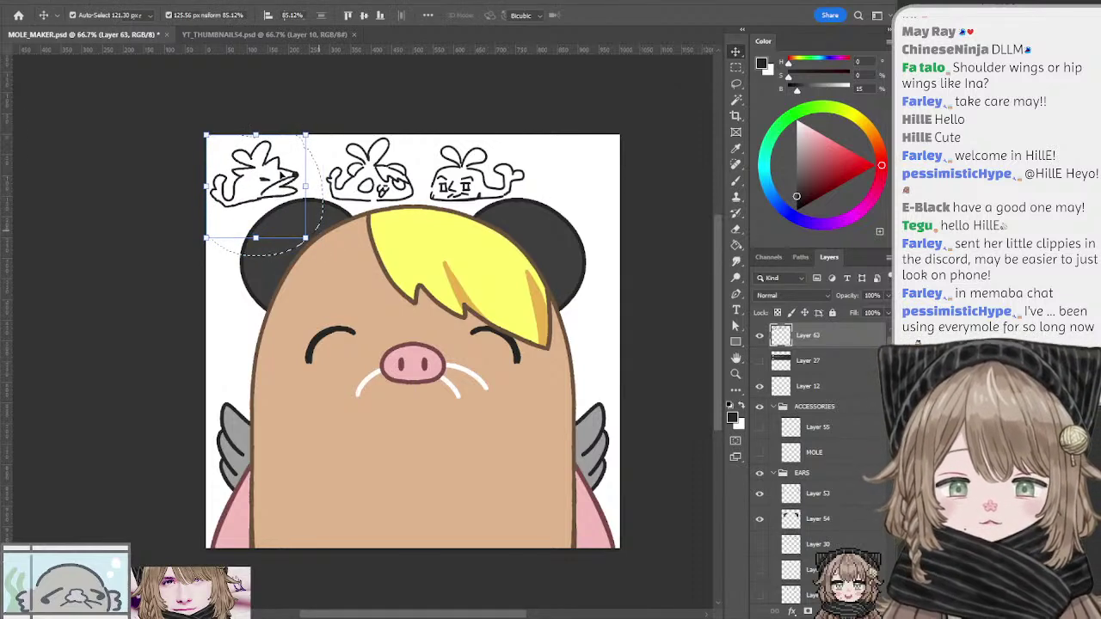
{"action": "key", "text": "Return"}
{"action": "key", "text": "l"}
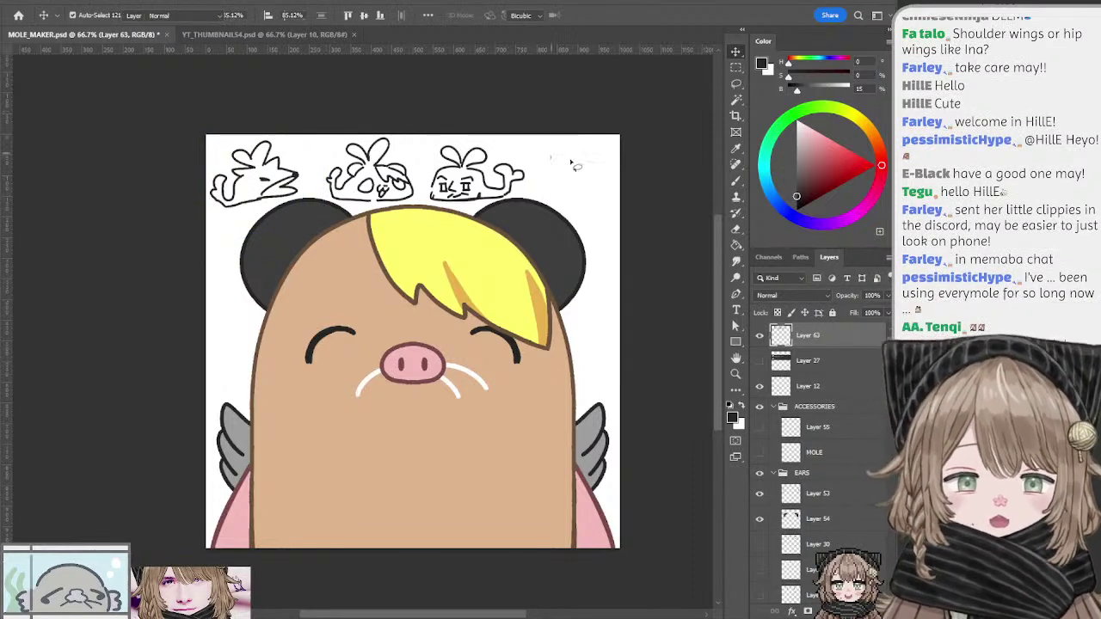
Step: Sketch a small panda-like creature with a leaf sprout and long tail in the canvas's upper-right corner, redoing unwanted strokes
{"action": "key", "text": "l"}
{"action": "key", "text": "b"}
{"action": "mouse_move", "coordinate": [541, 167]}
{"action": "left_mouse_down"}
{"action": "mouse_move", "coordinate": [573, 169]}
{"action": "mouse_move", "coordinate": [554, 155]}
{"action": "mouse_move", "coordinate": [577, 144]}
{"action": "mouse_move", "coordinate": [607, 200]}
{"action": "left_mouse_up"}
{"action": "key", "text": "ctrl+z"}
{"action": "key", "text": "ctrl+z"}
{"action": "key", "text": "ctrl+z"}
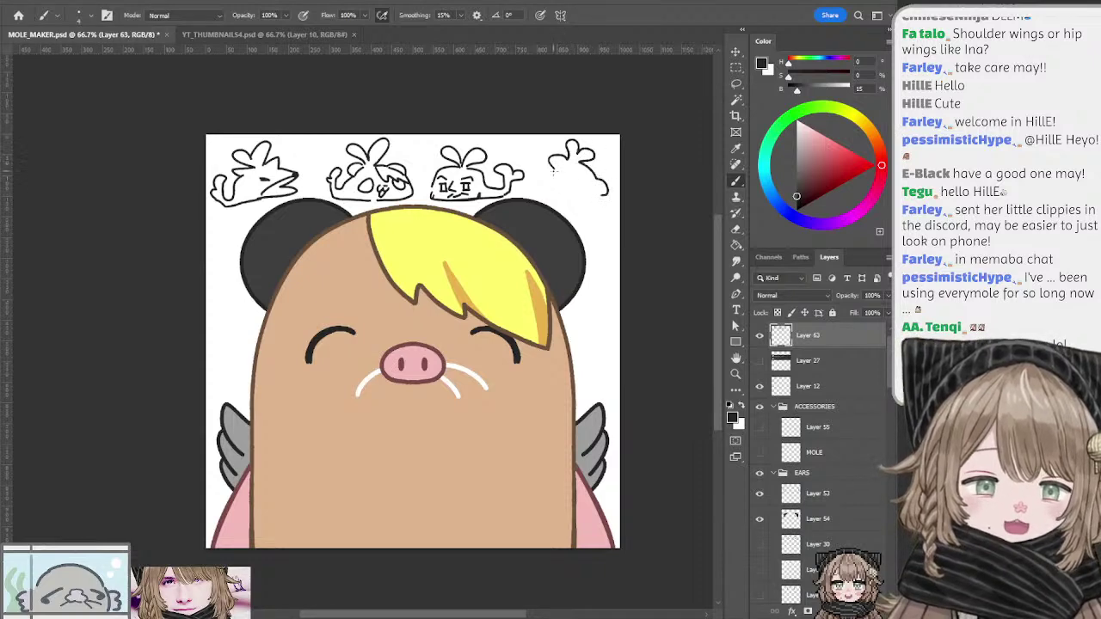
{"action": "mouse_move", "coordinate": [552, 167]}
{"action": "left_mouse_down"}
{"action": "mouse_move", "coordinate": [597, 217]}
{"action": "mouse_move", "coordinate": [602, 196]}
{"action": "mouse_move", "coordinate": [614, 241]}
{"action": "mouse_move", "coordinate": [587, 191]}
{"action": "mouse_move", "coordinate": [554, 176]}
{"action": "mouse_move", "coordinate": [554, 160]}
{"action": "mouse_move", "coordinate": [573, 191]}
{"action": "left_mouse_up"}
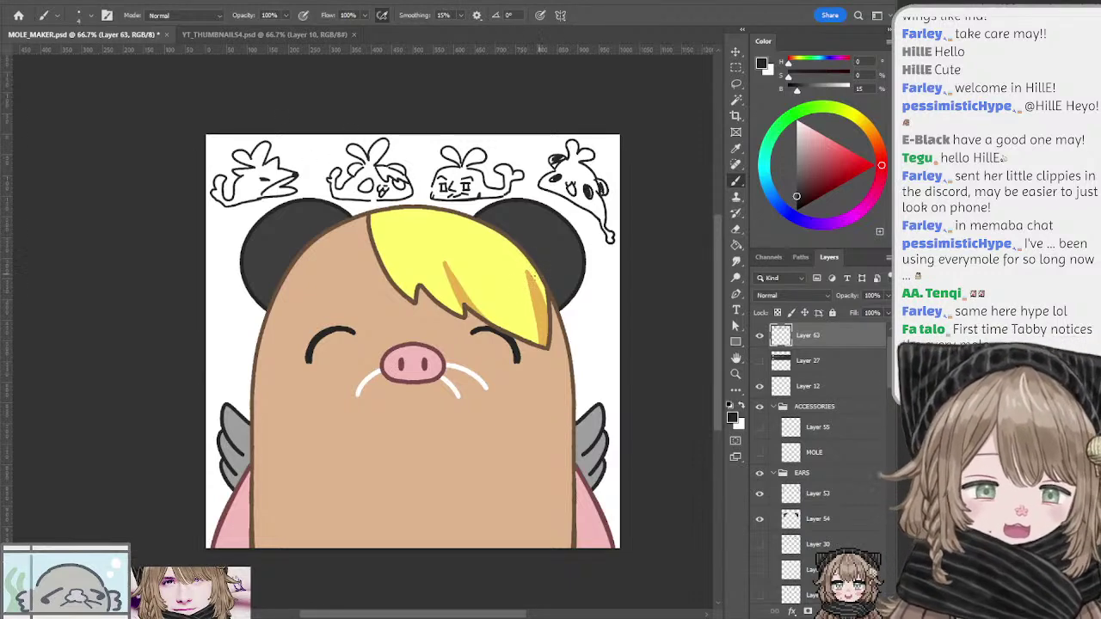
Step: Load the grey wing fill on Layer 66 as a selection, refill it with pure white and deselect
{"action": "left_click", "coordinate": [597, 436], "text": "ctrl"}
{"action": "left_click", "coordinate": [790, 590], "text": "ctrl"}
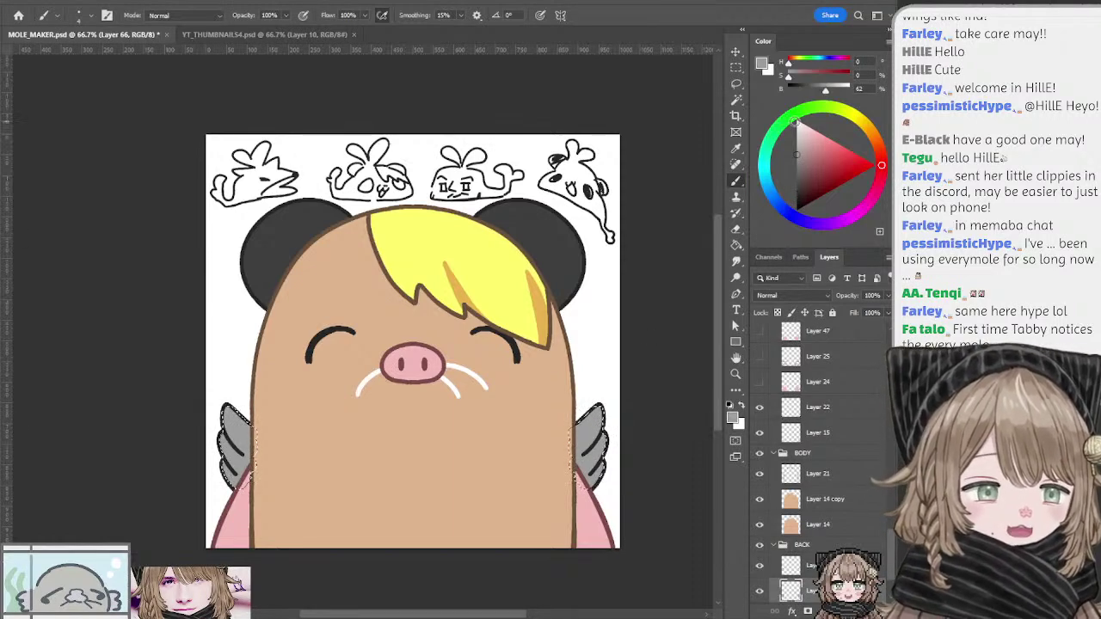
{"action": "key", "text": "x"}
{"action": "key", "text": "alt+BackSpace"}
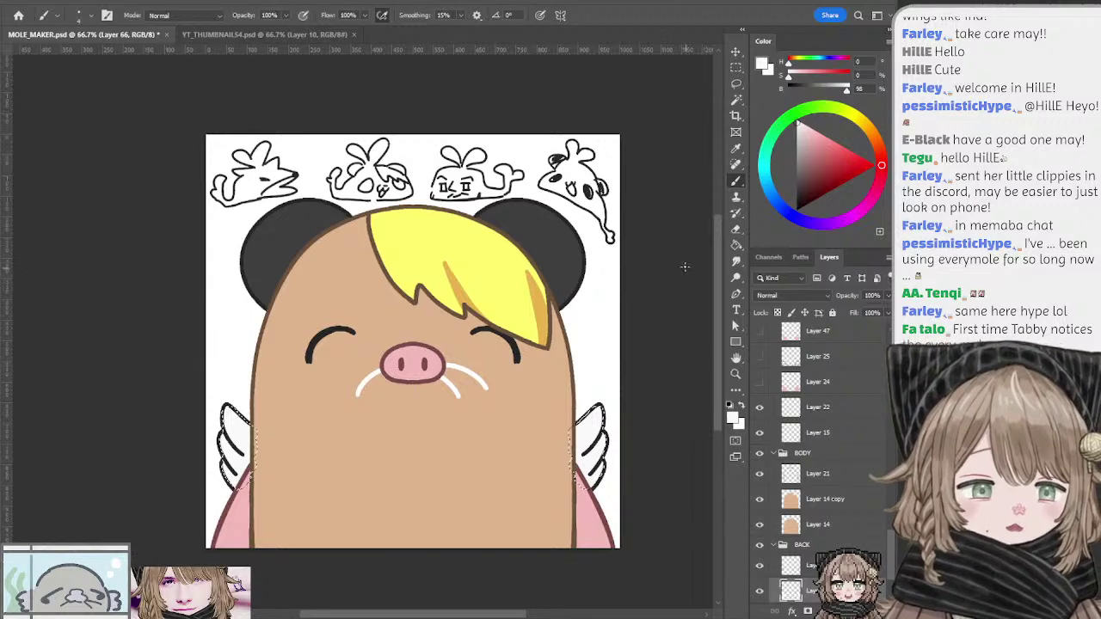
{"action": "key", "text": "l"}
{"action": "key", "text": "ctrl+d"}
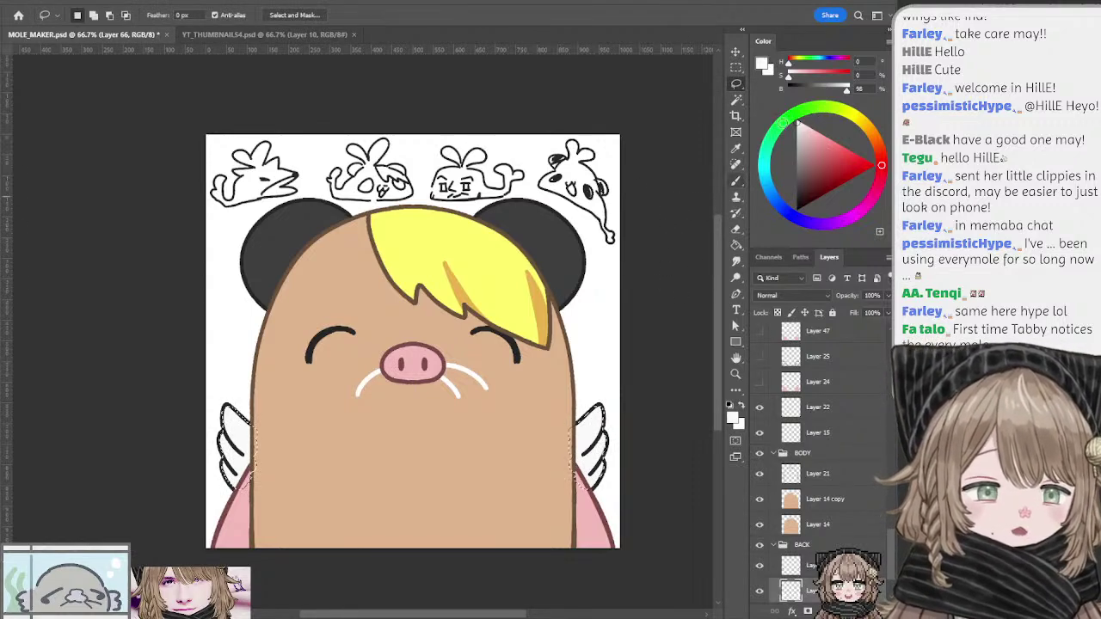
{"action": "key", "text": "ctrl+shift+d"}
{"action": "left_click", "coordinate": [794, 116]}
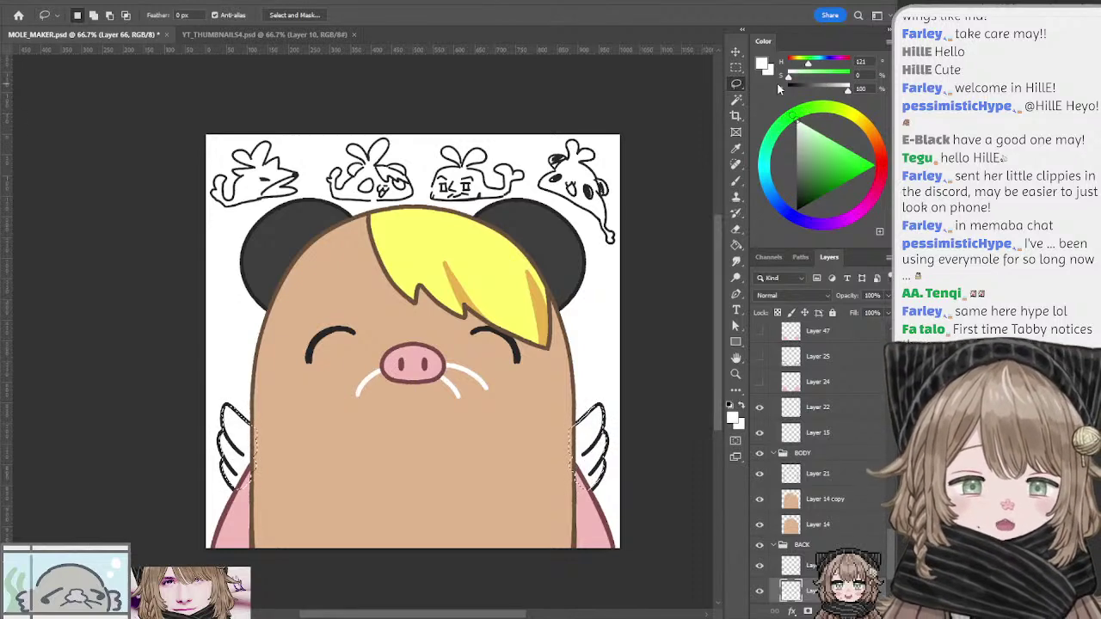
{"action": "key", "text": "ctrl+d"}
Step: Add a new layer above the wing outlines on Layer 65, clip it to them and return to the Brush tool
{"action": "mouse_move", "coordinate": [641, 235]}
{"action": "left_mouse_down"}
{"action": "mouse_move", "coordinate": [634, 229]}
{"action": "mouse_move", "coordinate": [644, 249]}
{"action": "left_mouse_up"}
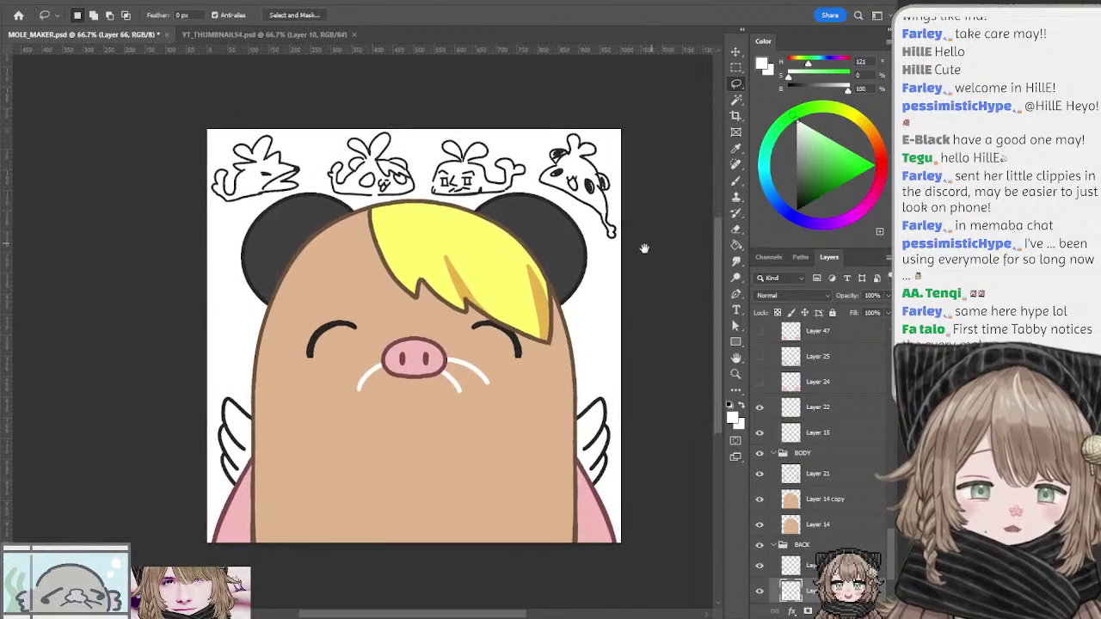
{"action": "left_click", "coordinate": [608, 408], "text": "ctrl"}
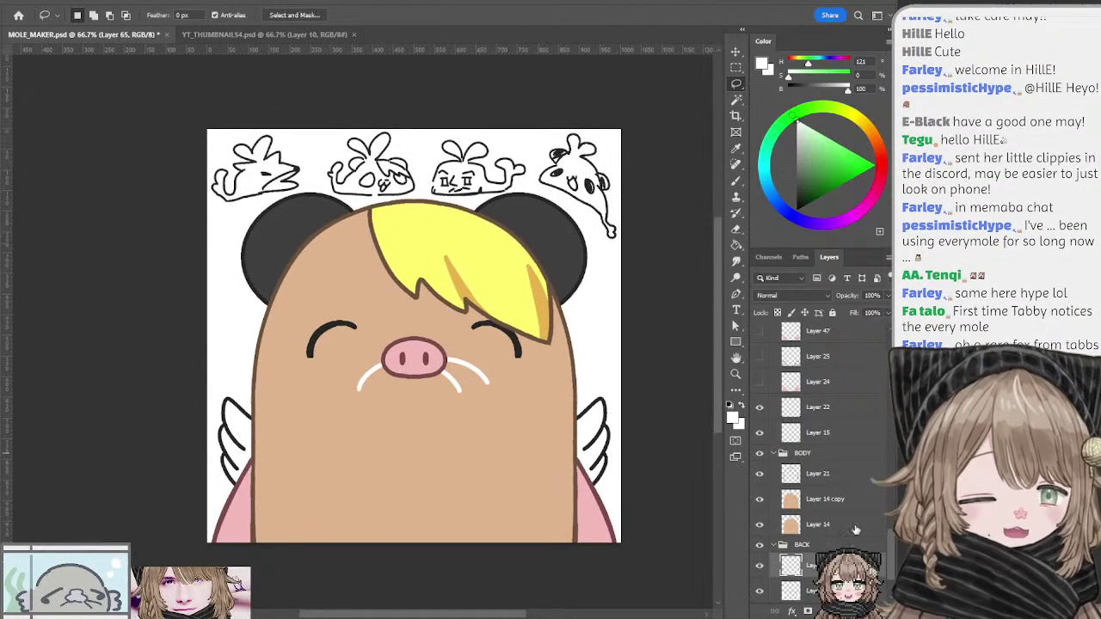
{"action": "left_click_drag", "start_coordinate": [890, 541], "coordinate": [891, 573]}
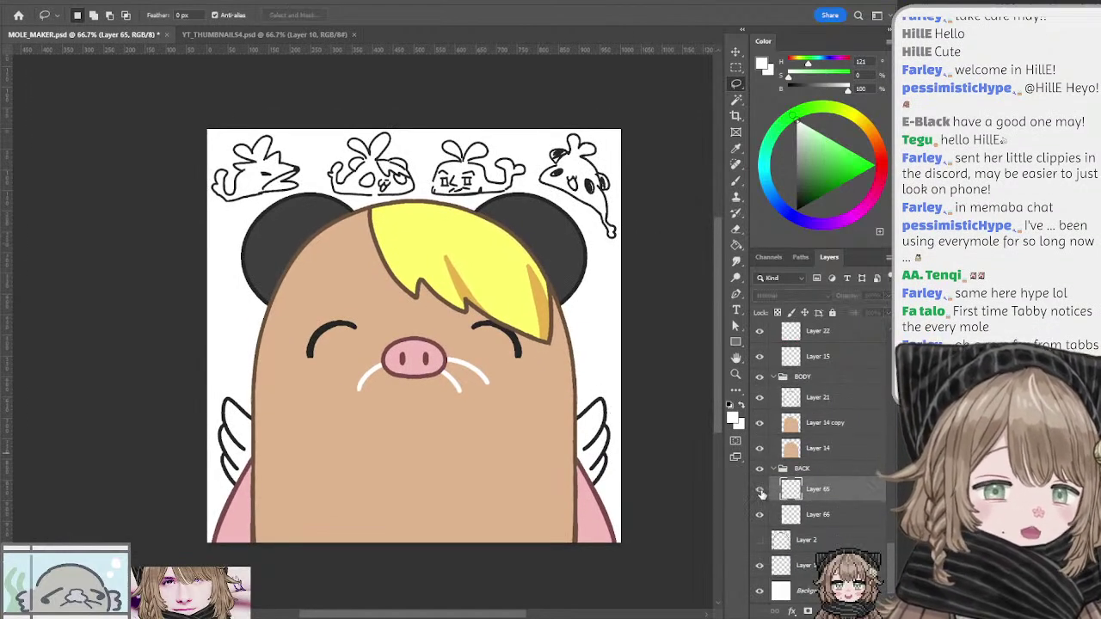
{"action": "left_click", "coordinate": [856, 610]}
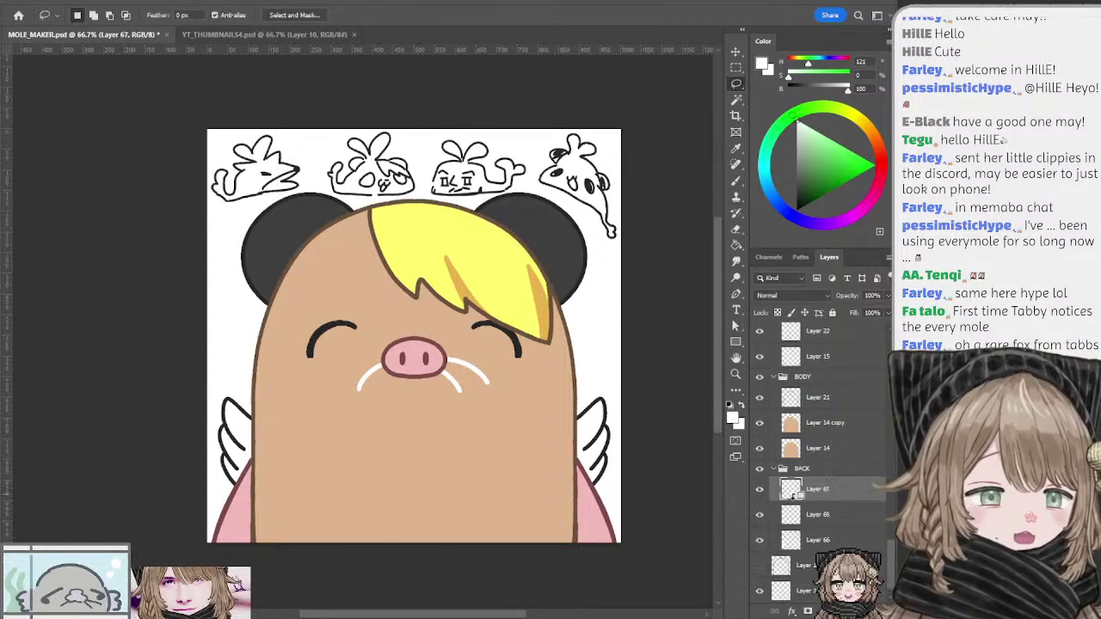
{"action": "left_click", "coordinate": [796, 498], "text": "alt"}
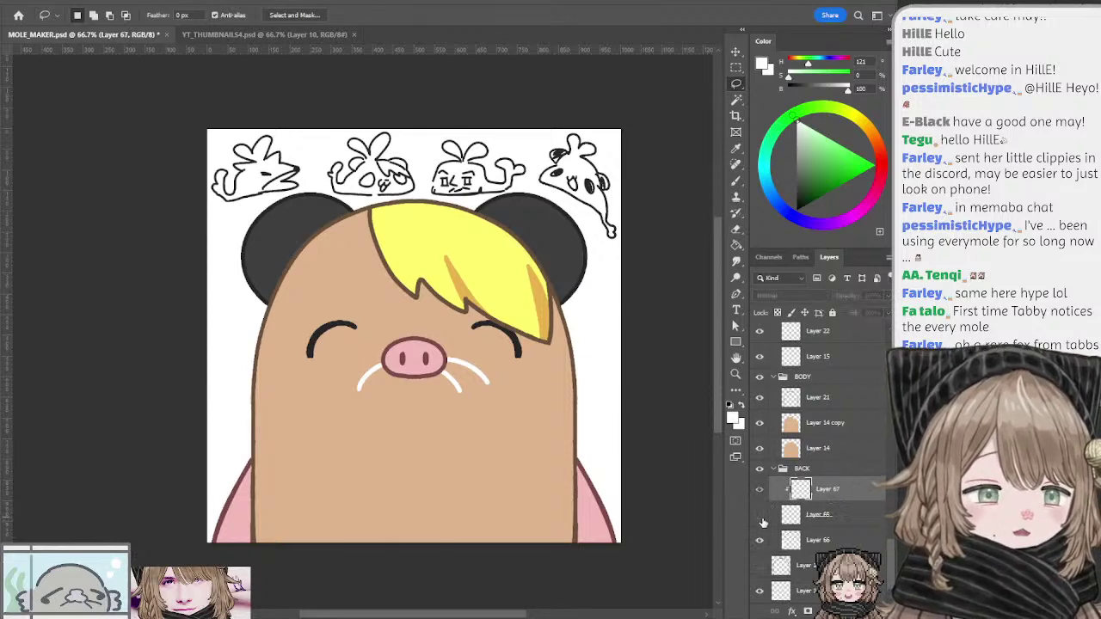
{"action": "key", "text": "b"}
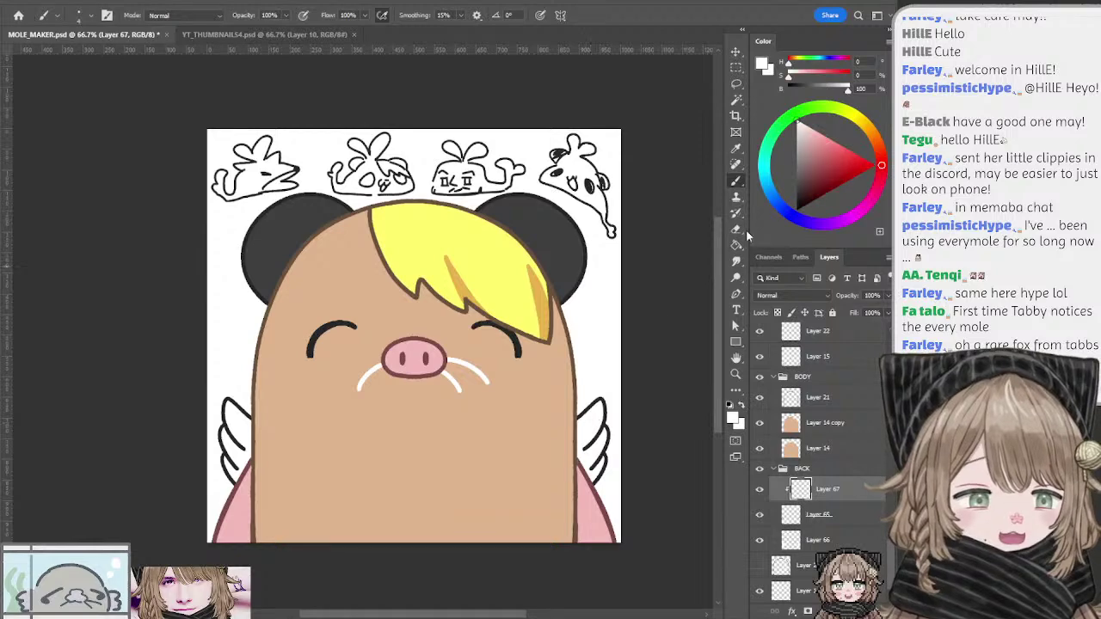
Step: Fill the clipped layer above the wing outlines with a neutral grey at 62% brightness
{"action": "left_click", "coordinate": [795, 133]}
{"action": "key", "text": "alt+BackSpace"}
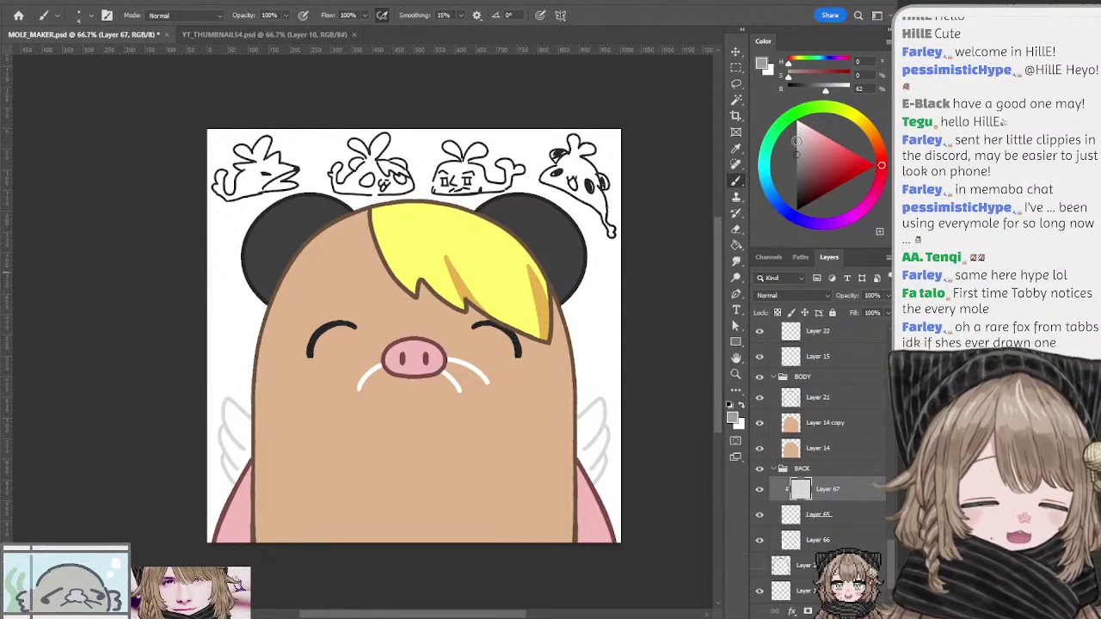
{"action": "left_click_drag", "start_coordinate": [839, 88], "coordinate": [826, 88]}
{"action": "key", "text": "alt+BackSpace"}
{"action": "key", "text": "l"}
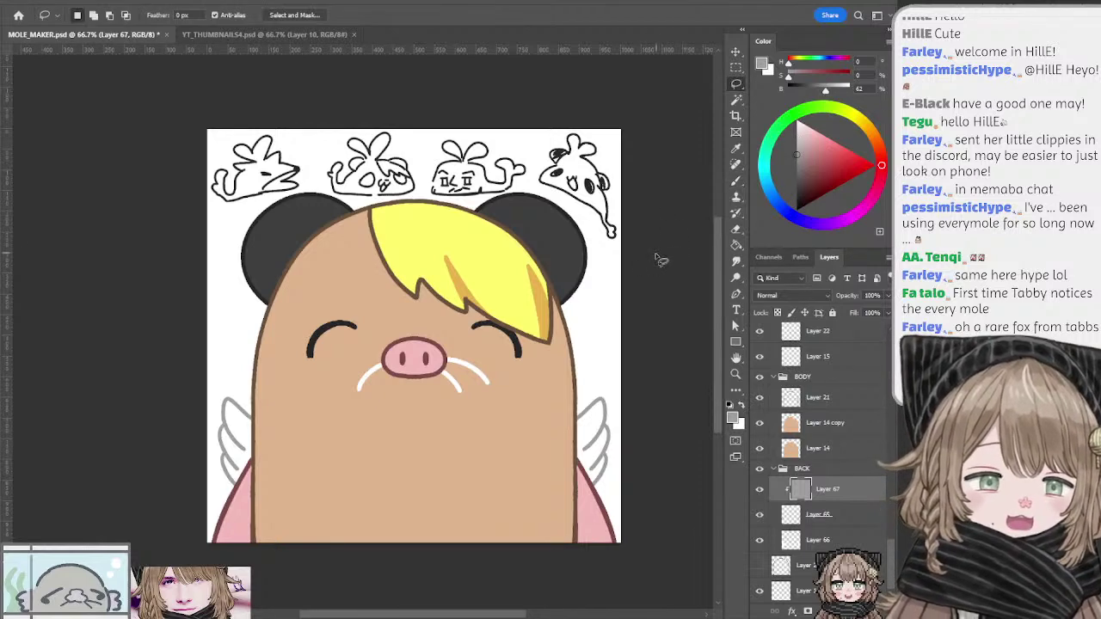
{"action": "left_click_drag", "start_coordinate": [657, 261], "coordinate": [658, 271]}
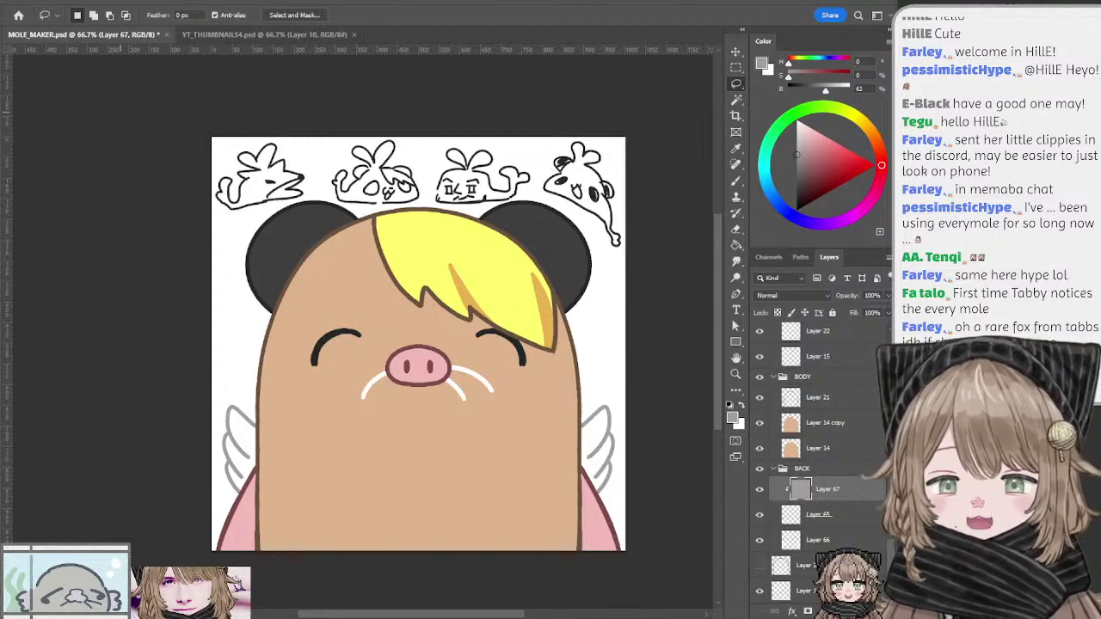
Step: Paste the small dog reference picture, move its layer above the BODY group and place it beside the mole's head
{"action": "key", "text": "ctrl+shift+alt+n"}
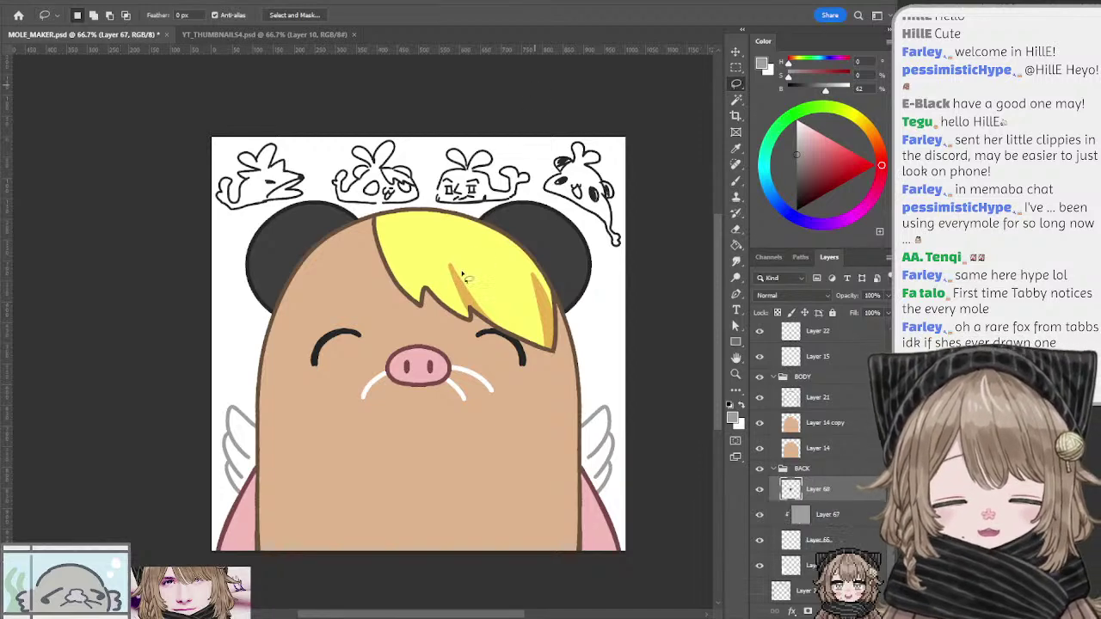
{"action": "left_click_drag", "start_coordinate": [793, 488], "coordinate": [781, 353]}
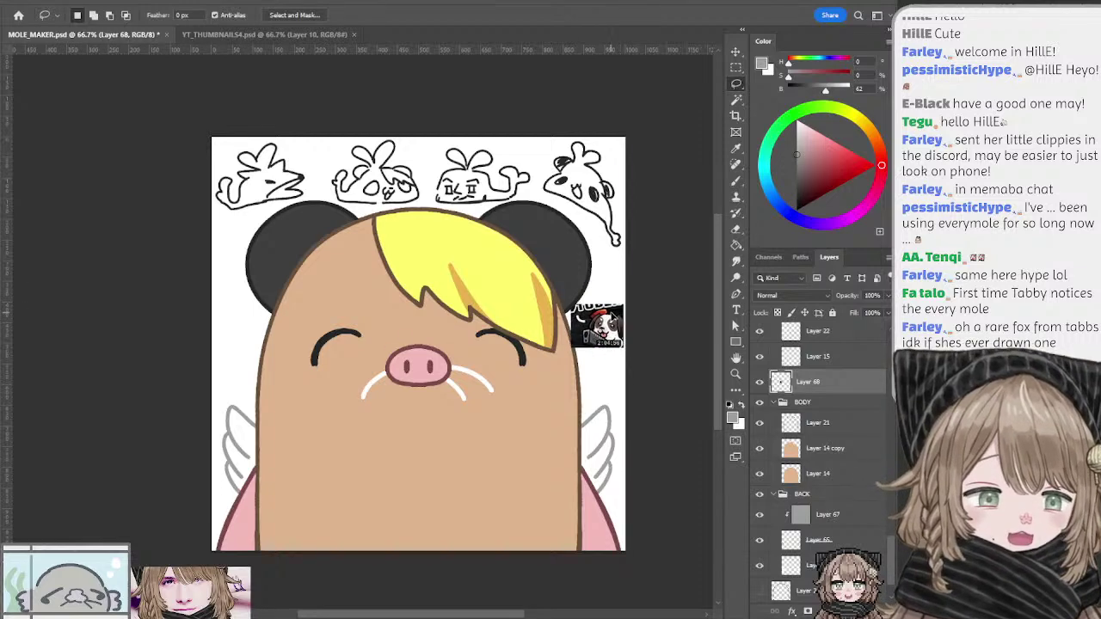
{"action": "left_click", "coordinate": [536, 391], "text": "ctrl"}
{"action": "mouse_move", "coordinate": [536, 254]}
{"action": "left_mouse_down"}
{"action": "mouse_move", "coordinate": [545, 270]}
{"action": "mouse_move", "coordinate": [533, 251]}
{"action": "left_mouse_up"}
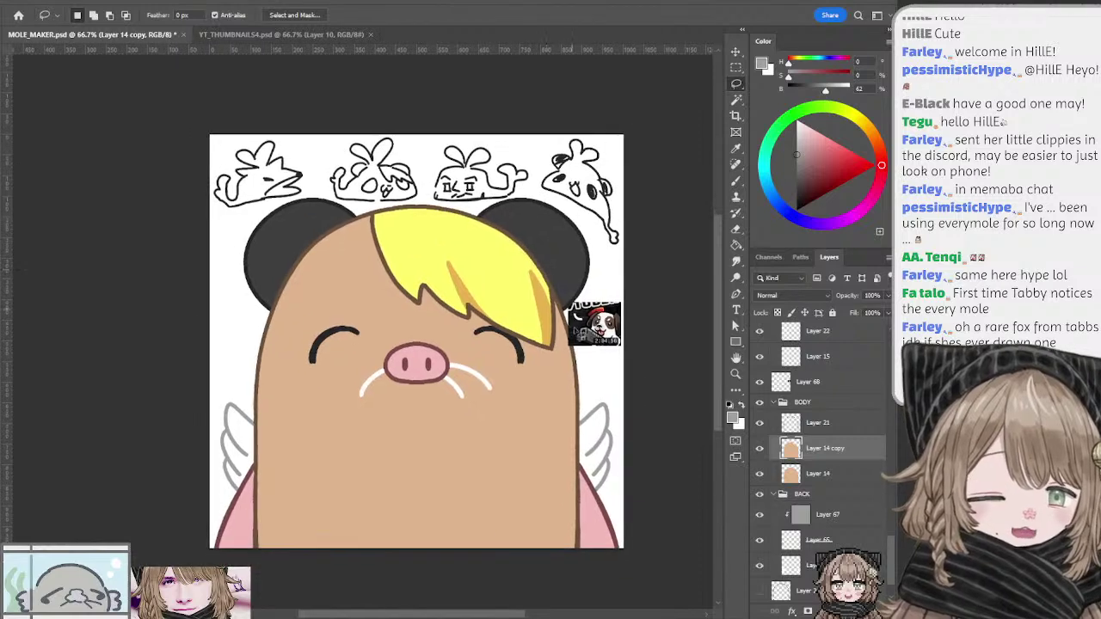
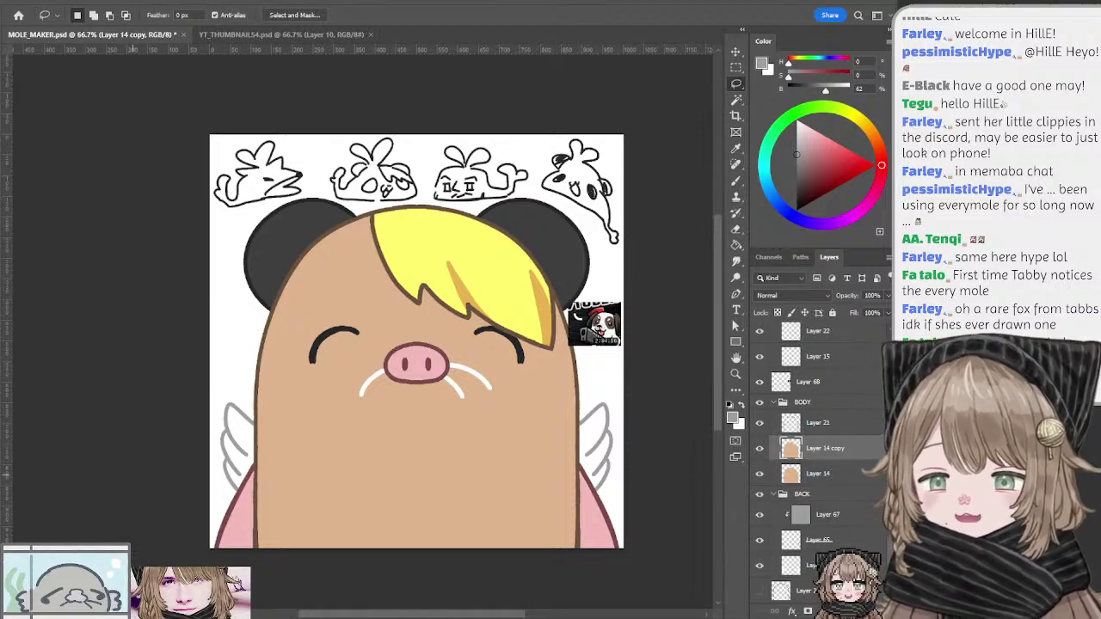
{"action": "key", "text": "b"}
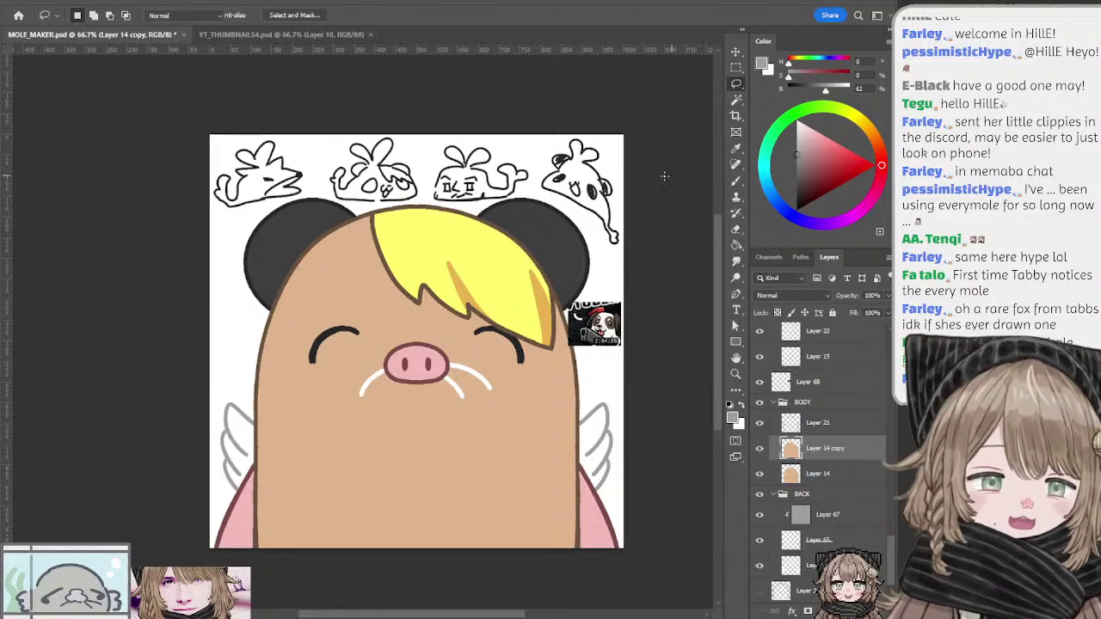
{"action": "mouse_move", "coordinate": [656, 172]}
{"action": "left_mouse_down"}
{"action": "mouse_move", "coordinate": [668, 227]}
{"action": "mouse_move", "coordinate": [648, 163]}
{"action": "left_mouse_up"}
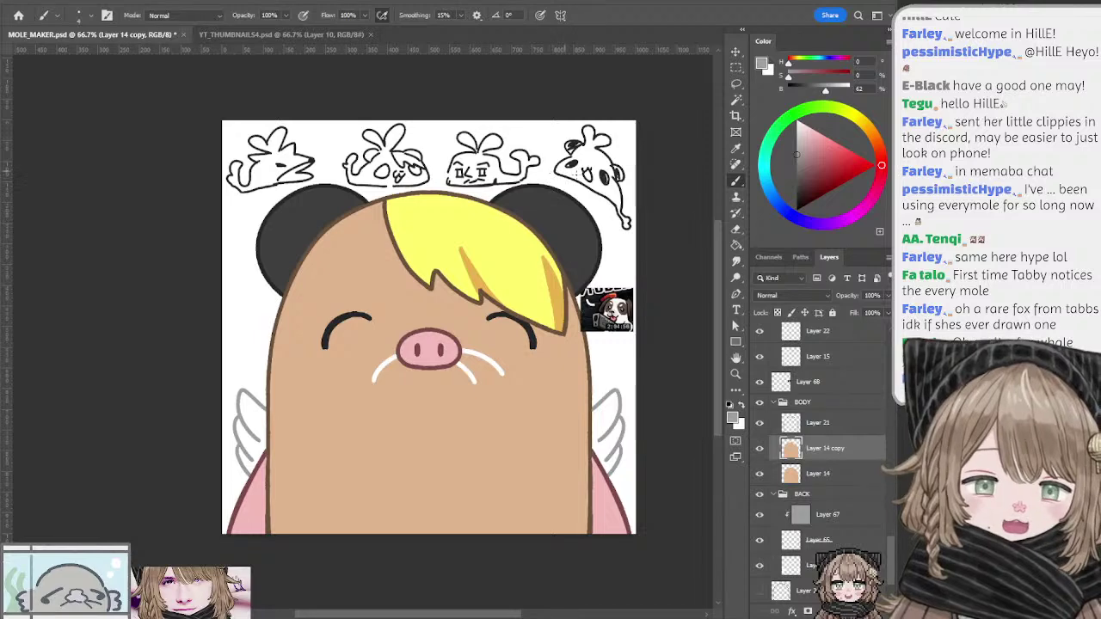
{"action": "left_click_drag", "start_coordinate": [602, 245], "coordinate": [599, 251]}
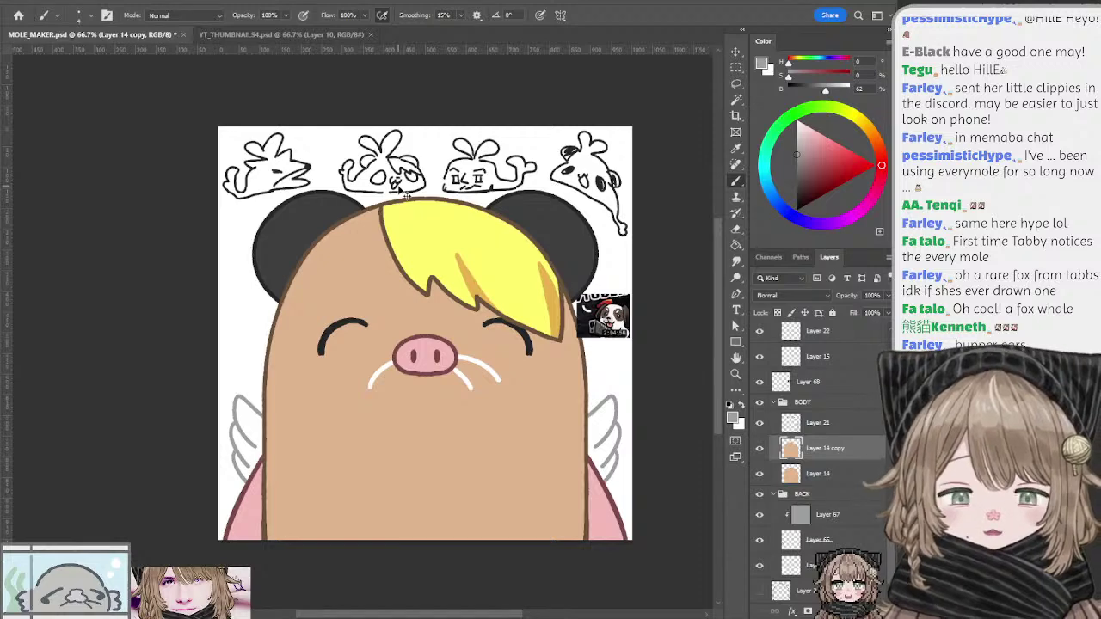
Step: Paste the dark-haired character reference, scale it down to 38.91% and place it beneath the dog picture beside the body
{"action": "key", "text": "ctrl+v"}
{"action": "left_click_drag", "start_coordinate": [451, 336], "coordinate": [313, 208]}
{"action": "key", "text": "ctrl+t"}
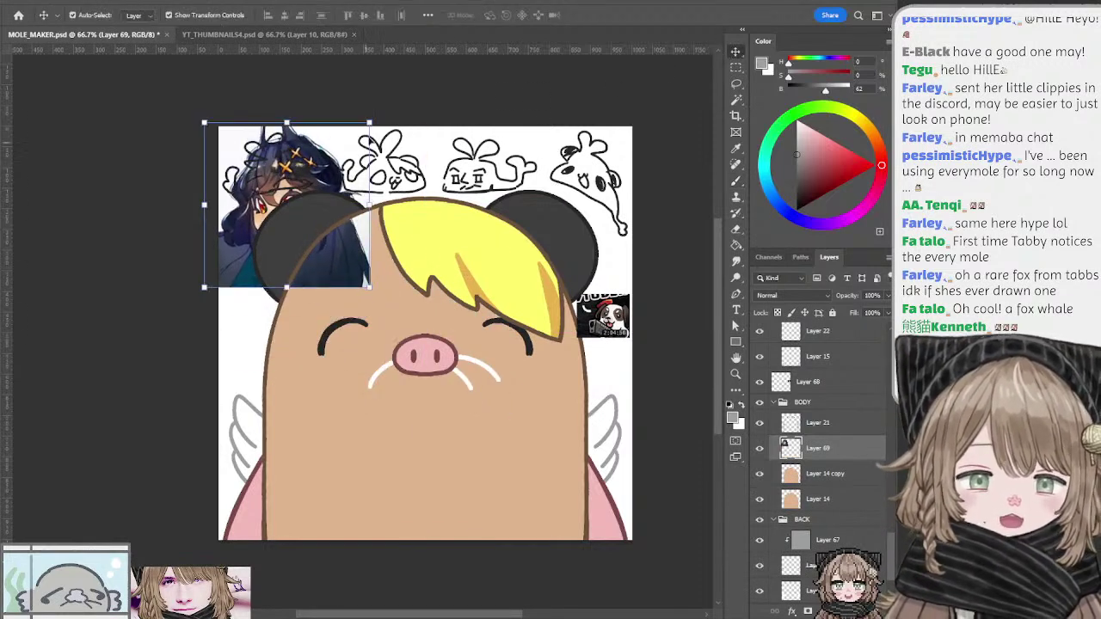
{"action": "left_click_drag", "start_coordinate": [372, 122], "coordinate": [273, 225]}
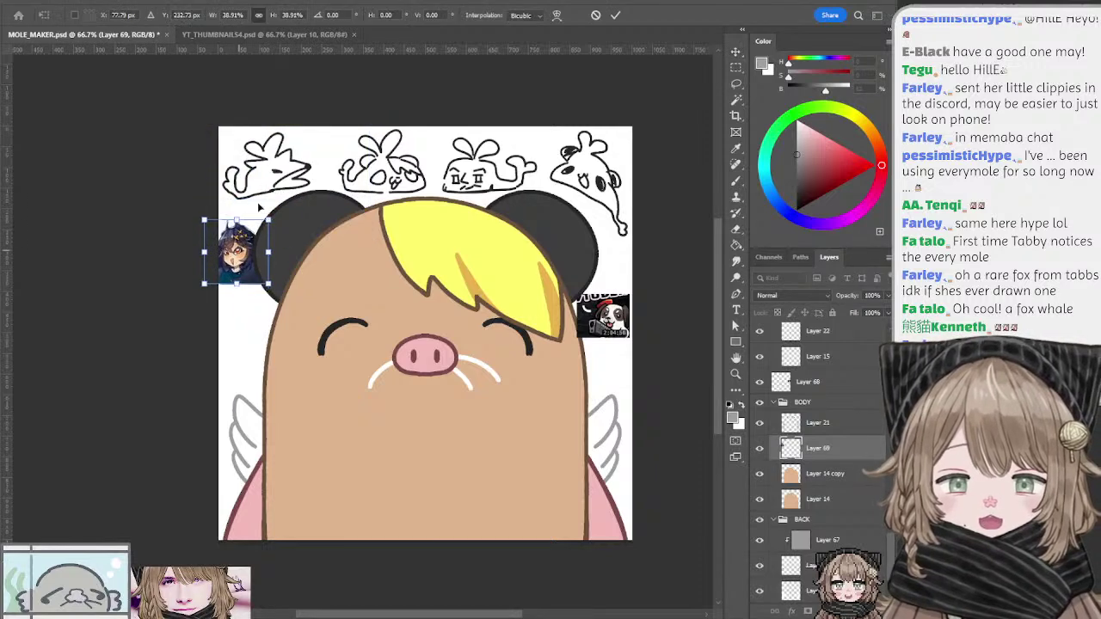
{"action": "left_click_drag", "start_coordinate": [237, 256], "coordinate": [610, 362]}
{"action": "key", "text": "Return"}
Step: Hide the round black ears on Layers 53 and 54 and add a new layer at the top of the EARS group
{"action": "left_click", "coordinate": [550, 216]}
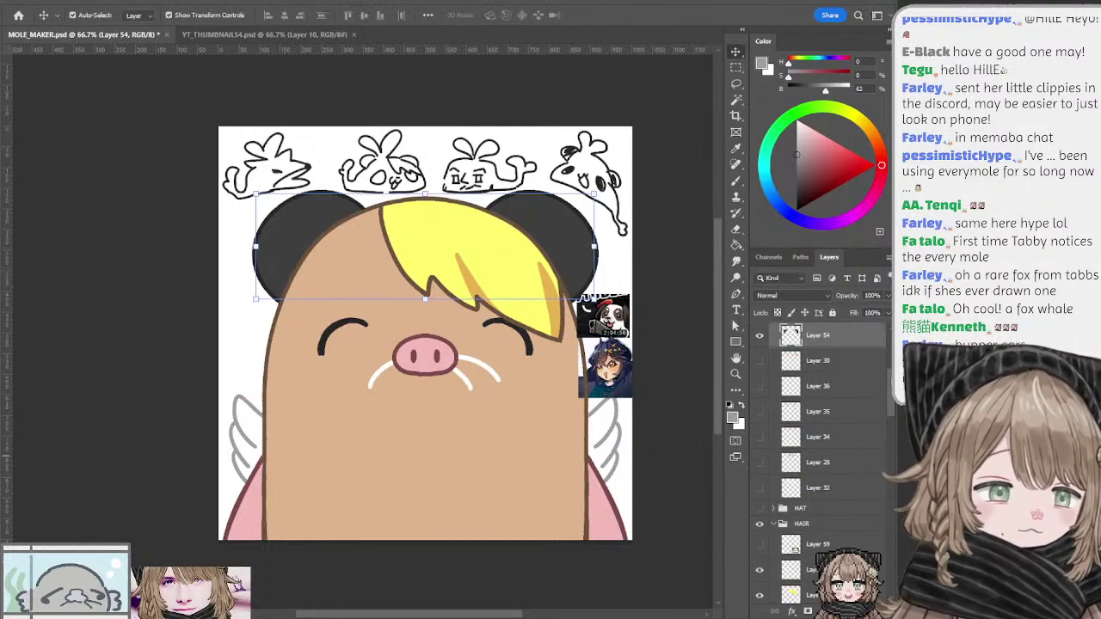
{"action": "scroll", "coordinate": [817, 439], "scroll_direction": "up", "scroll_amount": 3}
{"action": "left_click", "coordinate": [760, 454]}
{"action": "left_click", "coordinate": [760, 454]}
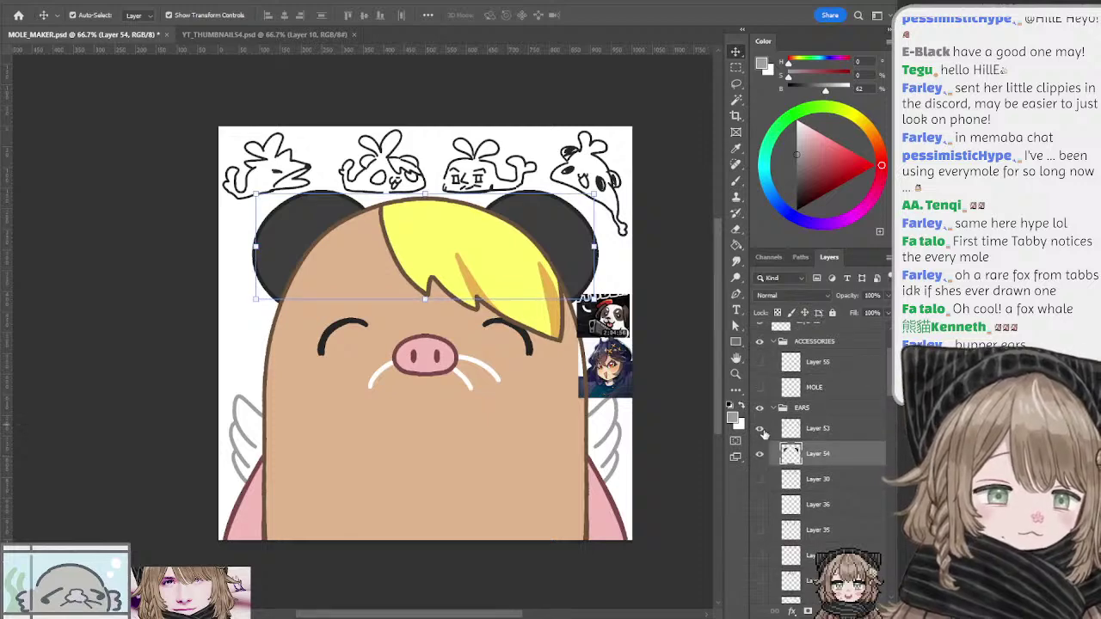
{"action": "left_click", "coordinate": [759, 454]}
{"action": "left_click", "coordinate": [759, 428]}
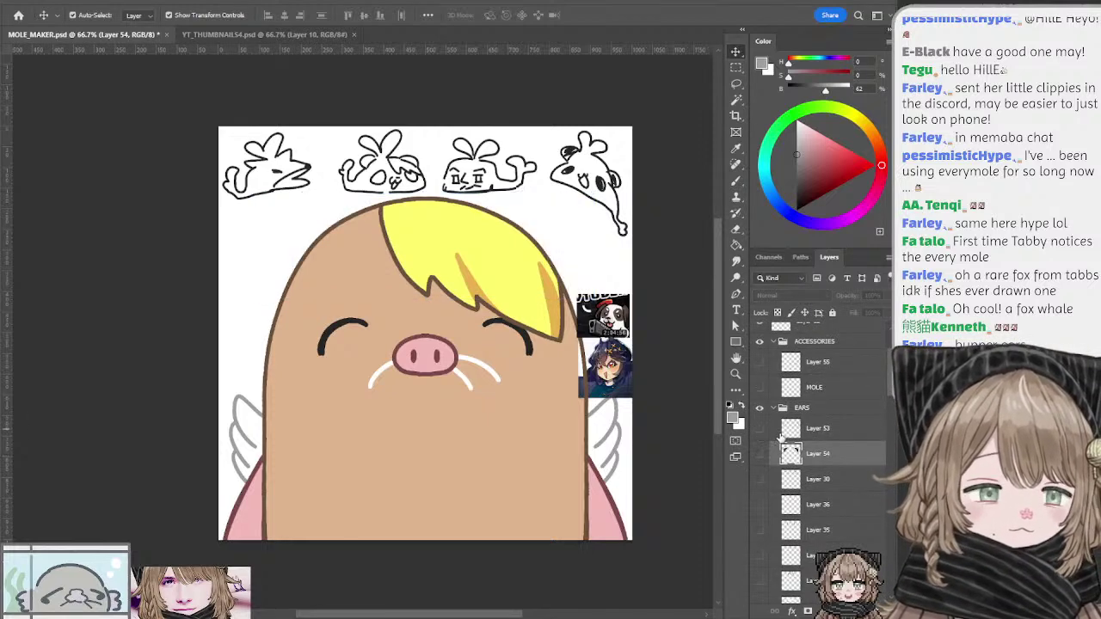
{"action": "left_click", "coordinate": [817, 430]}
{"action": "left_click", "coordinate": [857, 611]}
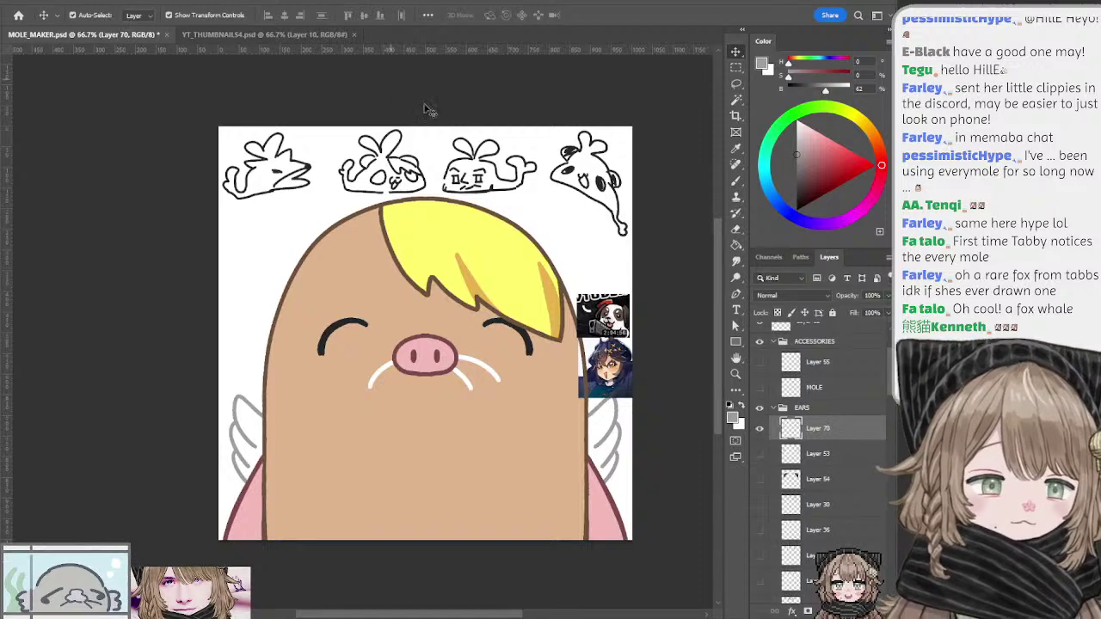
Step: Hide the creature doodles on Layer 63 and move the two reference pictures into the canvas's upper corners
{"action": "left_click", "coordinate": [568, 172]}
{"action": "left_click", "coordinate": [758, 336]}
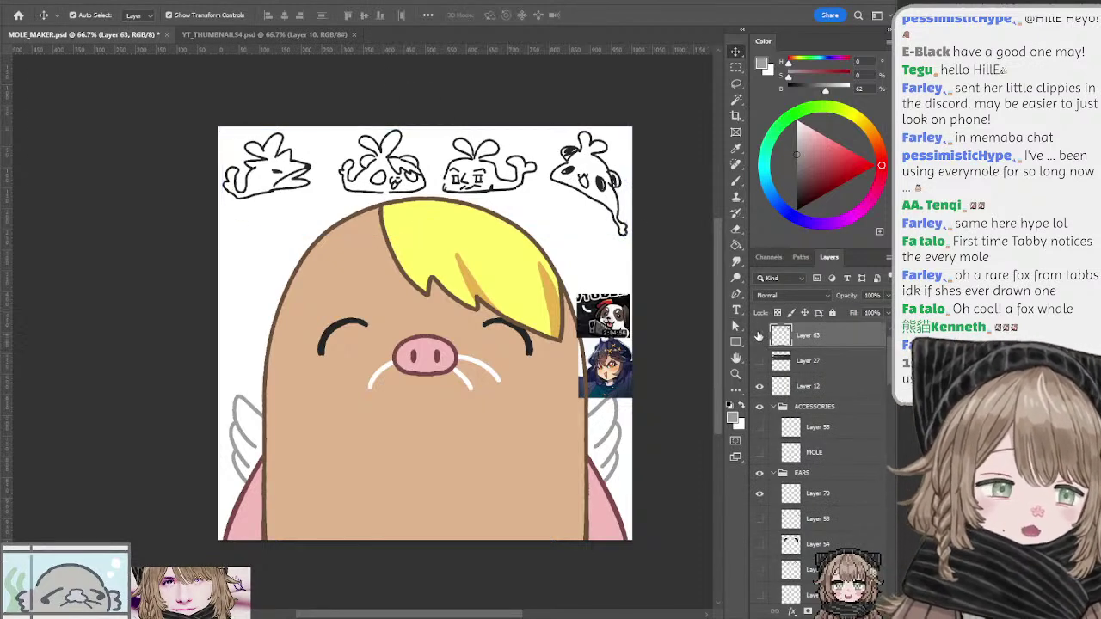
{"action": "left_click", "coordinate": [759, 335]}
{"action": "scroll", "coordinate": [817, 464], "scroll_direction": "down", "scroll_amount": 5}
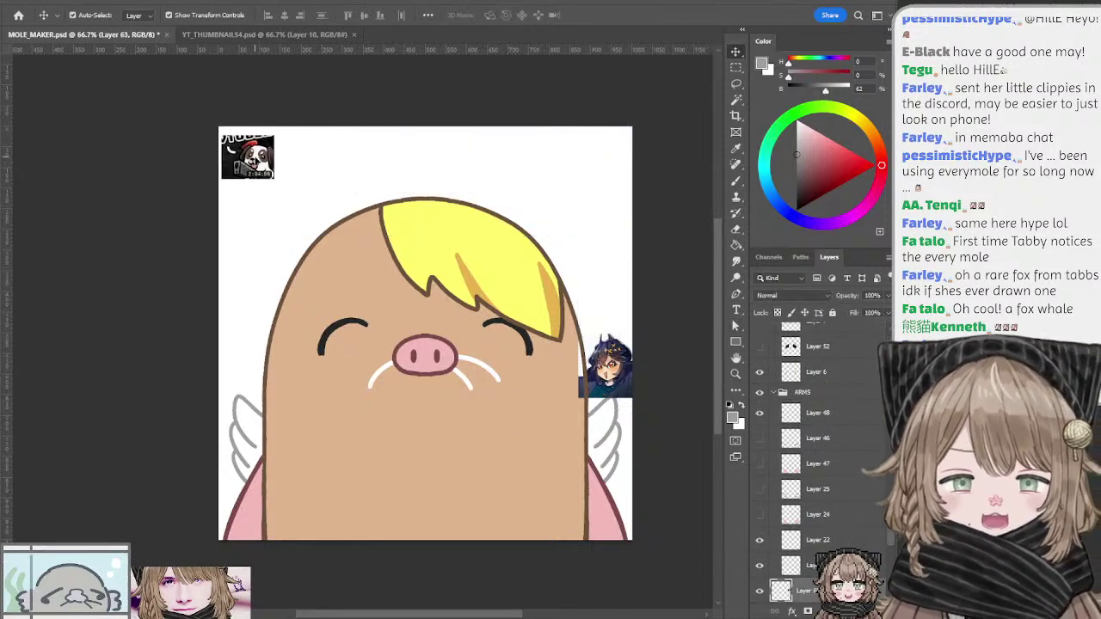
{"action": "left_click_drag", "start_coordinate": [608, 357], "coordinate": [593, 153]}
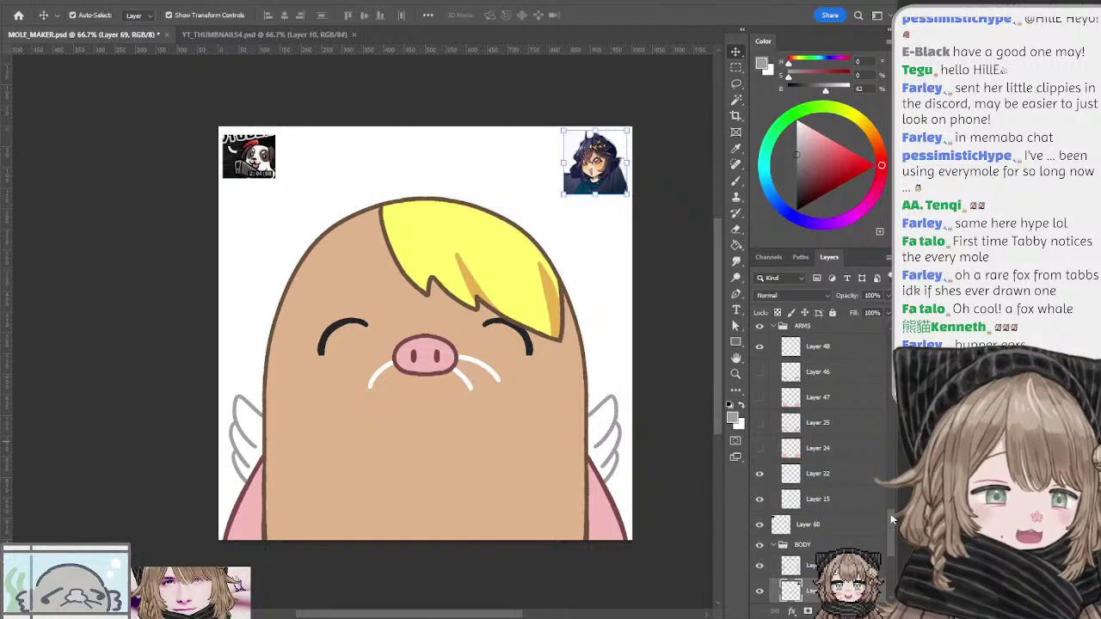
Step: Select the new Layer 70 in the EARS group and set up a 10 px brush in dark grey at 18% brightness
{"action": "mouse_move", "coordinate": [891, 519]}
{"action": "left_mouse_down"}
{"action": "mouse_move", "coordinate": [892, 539]}
{"action": "mouse_move", "coordinate": [891, 345]}
{"action": "mouse_move", "coordinate": [890, 361]}
{"action": "left_mouse_up"}
{"action": "left_click", "coordinate": [828, 427]}
{"action": "key", "text": "b"}
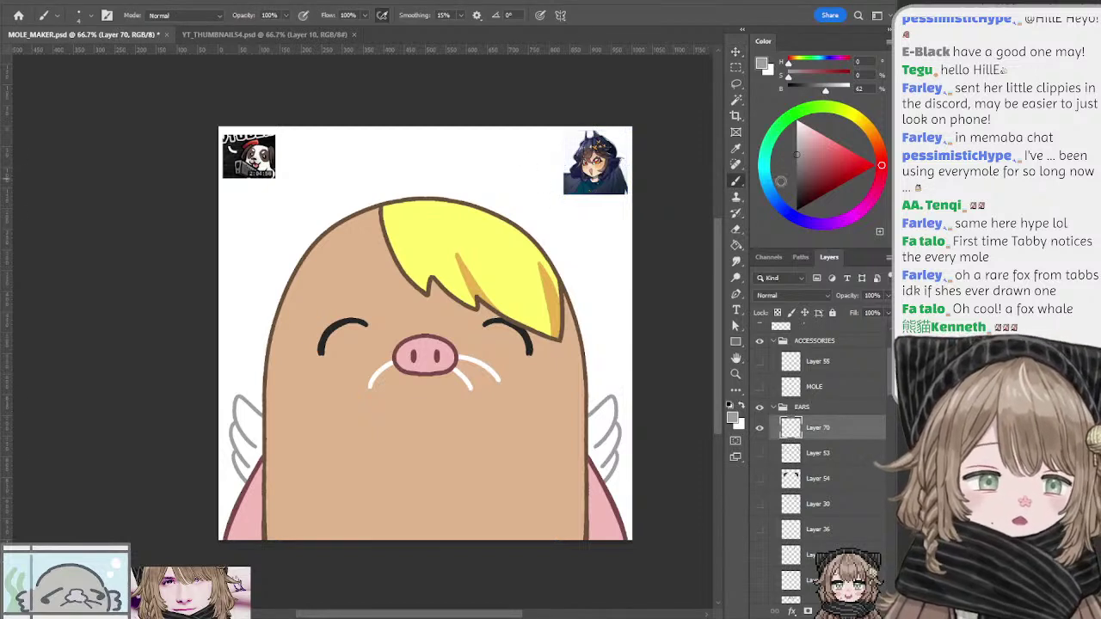
{"action": "mouse_move", "coordinate": [516, 224]}
{"action": "left_mouse_down"}
{"action": "mouse_move", "coordinate": [569, 238]}
{"action": "mouse_move", "coordinate": [551, 218]}
{"action": "mouse_move", "coordinate": [589, 280]}
{"action": "left_mouse_up"}
{"action": "key", "text": "ctrl+z"}
{"action": "key", "text": "bracketright"}
{"action": "key", "text": "bracketright"}
{"action": "key", "text": "bracketright"}
{"action": "key", "text": "bracketright"}
{"action": "key", "text": "bracketright"}
{"action": "key", "text": "bracketright"}
{"action": "key", "text": "ctrl+z"}
{"action": "left_click", "coordinate": [796, 193]}
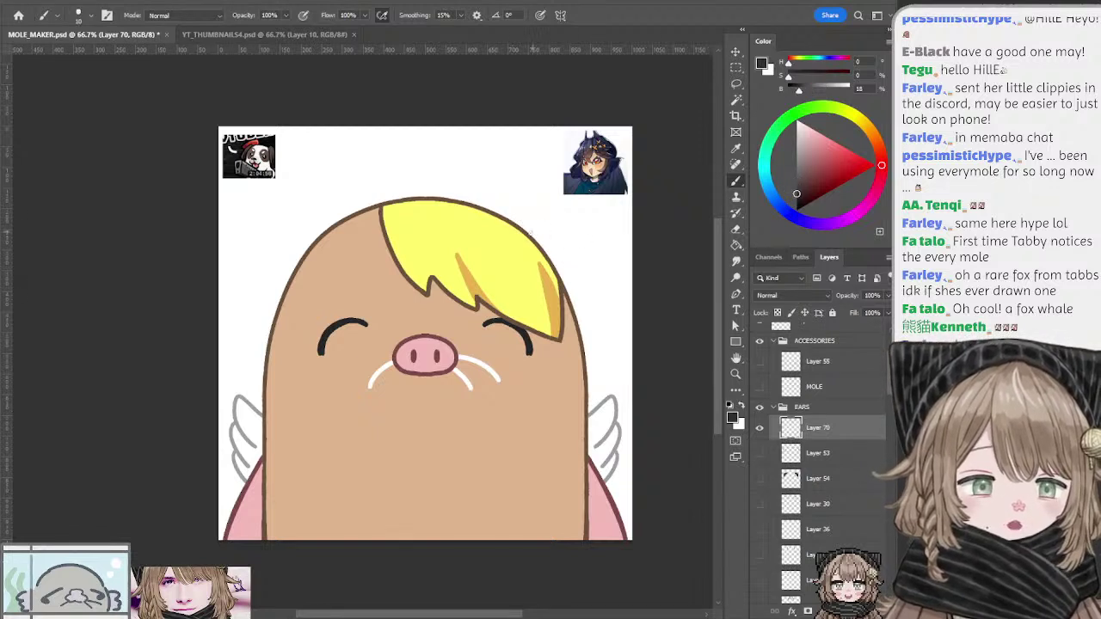
Step: Try several strokes for a drooping ear outline on the hair side of the head, undoing each one
{"action": "mouse_move", "coordinate": [521, 228]}
{"action": "left_mouse_down"}
{"action": "mouse_move", "coordinate": [600, 262]}
{"action": "mouse_move", "coordinate": [612, 302]}
{"action": "mouse_move", "coordinate": [559, 221]}
{"action": "mouse_move", "coordinate": [620, 321]}
{"action": "mouse_move", "coordinate": [581, 348]}
{"action": "mouse_move", "coordinate": [587, 357]}
{"action": "left_mouse_up"}
{"action": "key", "text": "ctrl+z"}
{"action": "key", "text": "ctrl+z"}
{"action": "key", "text": "ctrl+z"}
{"action": "left_click_drag", "start_coordinate": [618, 325], "coordinate": [591, 357]}
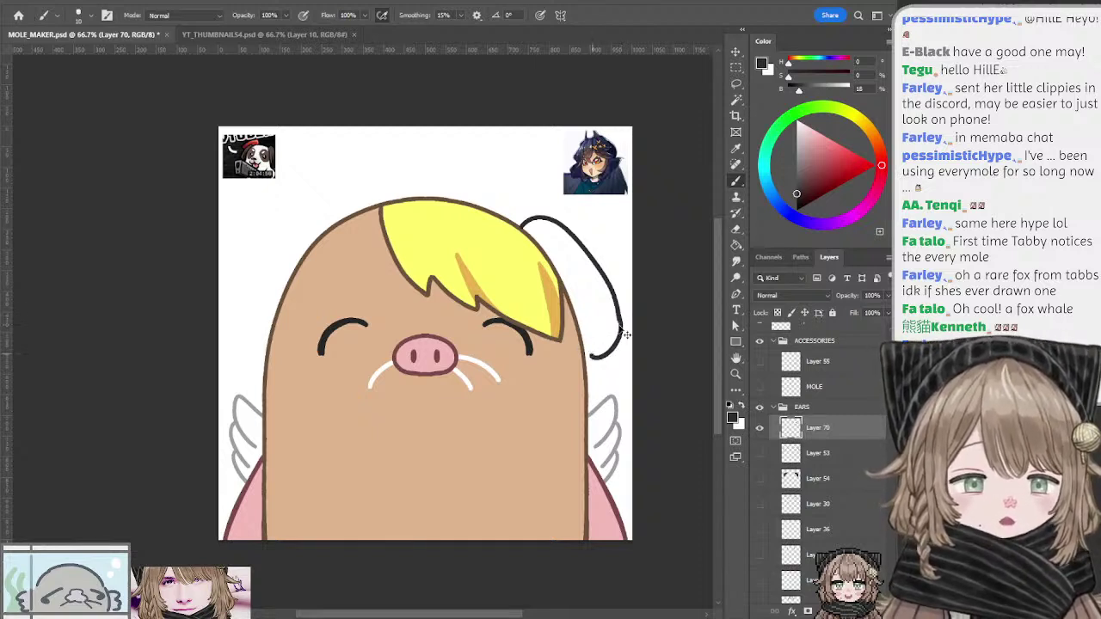
{"action": "key", "text": "ctrl+z"}
{"action": "mouse_move", "coordinate": [618, 320]}
{"action": "left_mouse_down"}
{"action": "mouse_move", "coordinate": [589, 359]}
{"action": "mouse_move", "coordinate": [614, 342]}
{"action": "left_mouse_up"}
{"action": "key", "text": "ctrl+z"}
{"action": "key", "text": "ctrl+shift+z"}
{"action": "key", "text": "ctrl+z"}
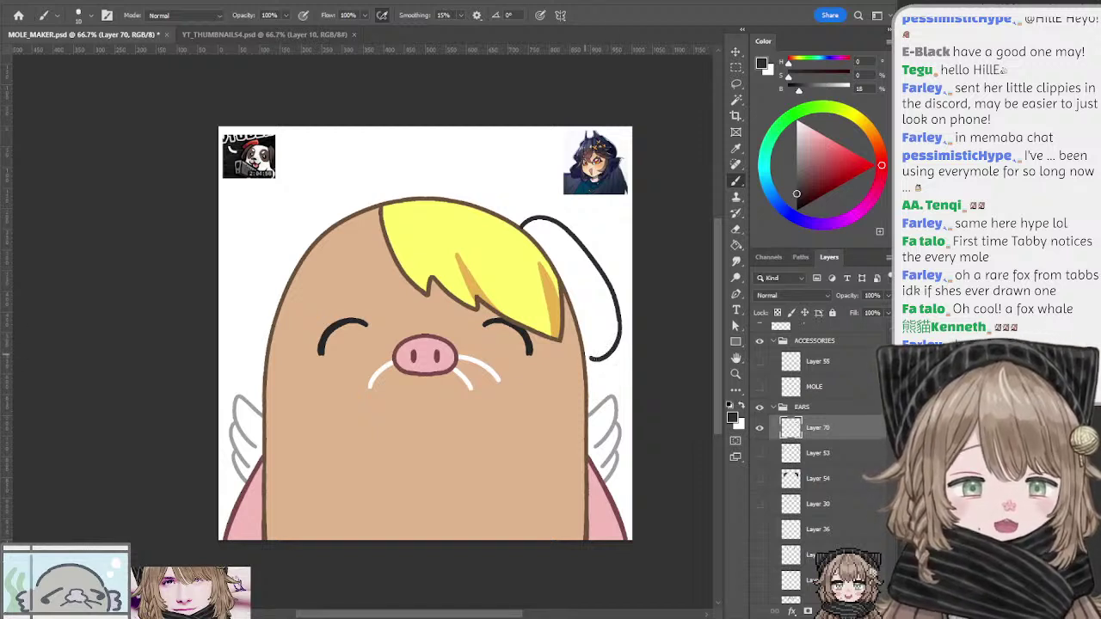
{"action": "key", "text": "ctrl+z"}
{"action": "key", "text": "ctrl+shift+z"}
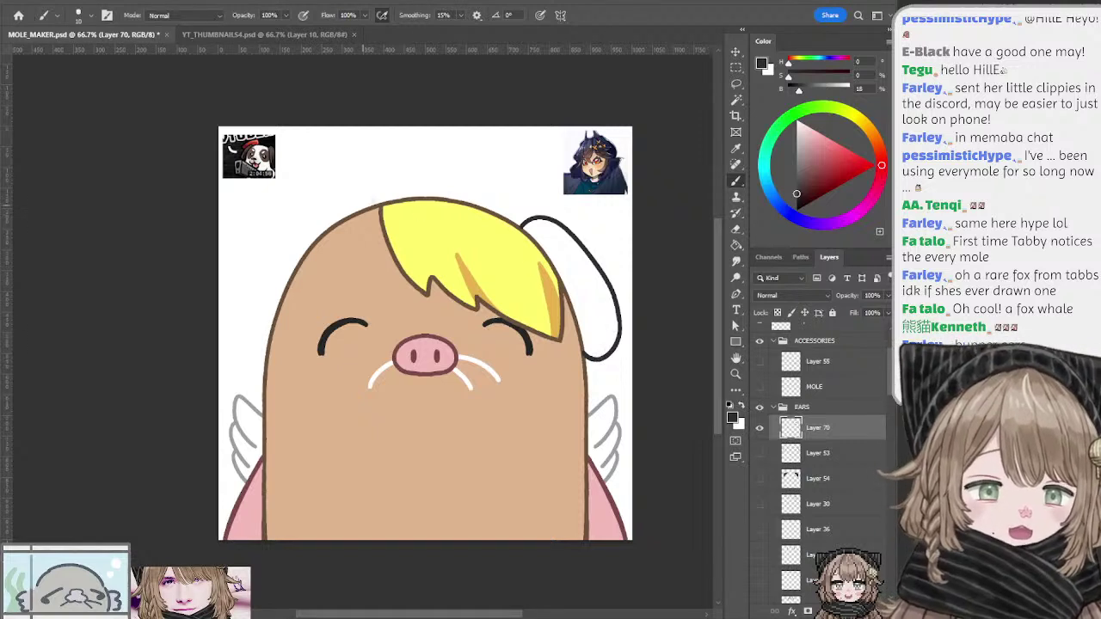
{"action": "key", "text": "ctrl+z"}
{"action": "key", "text": "ctrl+z"}
{"action": "key", "text": "ctrl+z"}
{"action": "key", "text": "ctrl+z"}
{"action": "key", "text": "ctrl+z"}
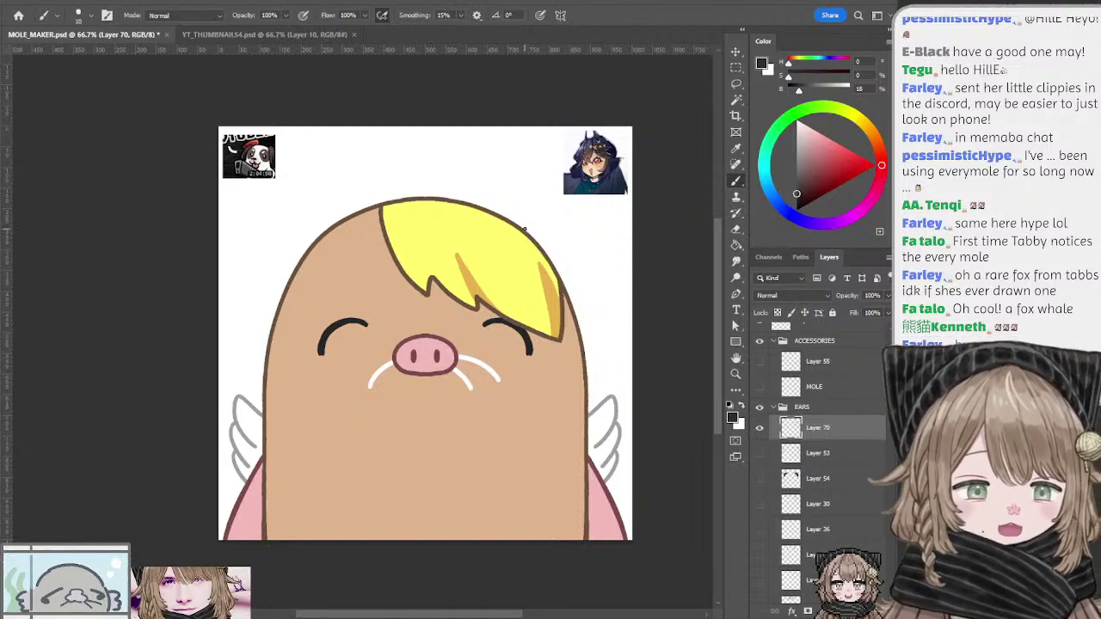
Step: Draw a long drooping ear outline on the hair side of the head, running from the fringe to below eye level
{"action": "left_click_drag", "start_coordinate": [569, 248], "coordinate": [590, 385]}
{"action": "key", "text": "ctrl+z"}
{"action": "mouse_move", "coordinate": [521, 227]}
{"action": "left_mouse_down"}
{"action": "mouse_move", "coordinate": [606, 276]}
{"action": "mouse_move", "coordinate": [581, 369]}
{"action": "left_mouse_up"}
Step: Set up a vertical paint symmetry axis through the centre of the canvas
{"action": "key", "text": "e"}
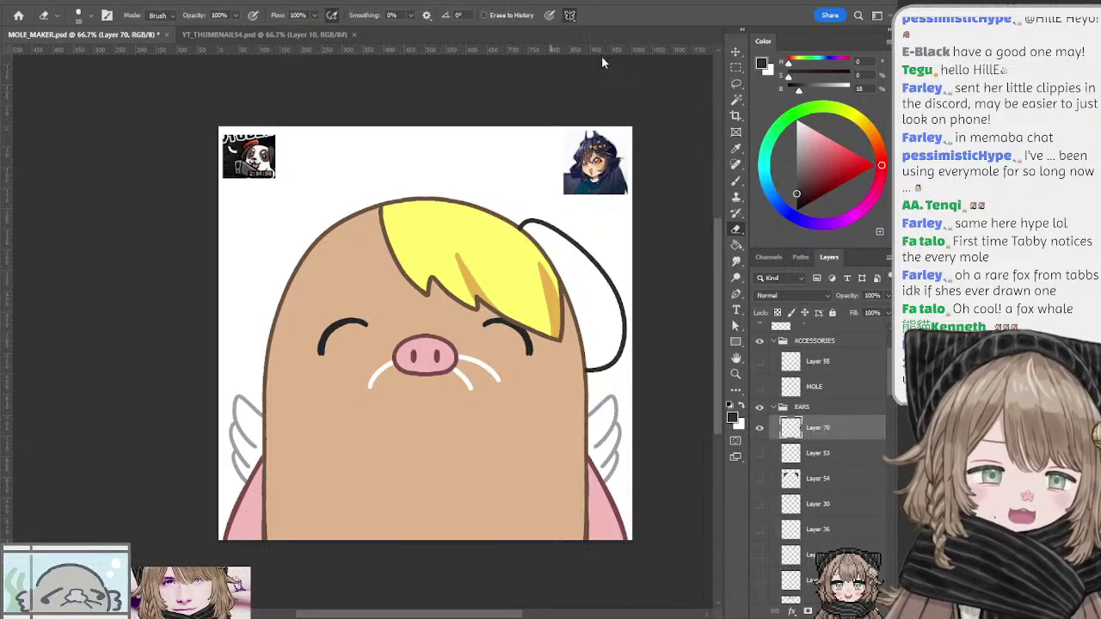
{"action": "key", "text": "ctrl+t"}
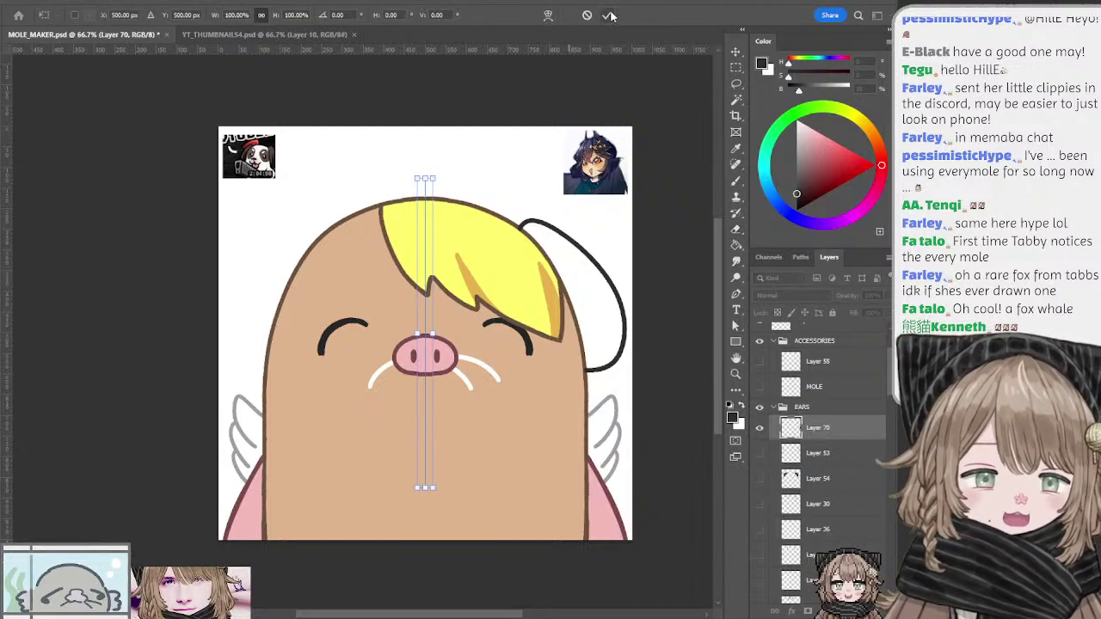
{"action": "left_click", "coordinate": [607, 16]}
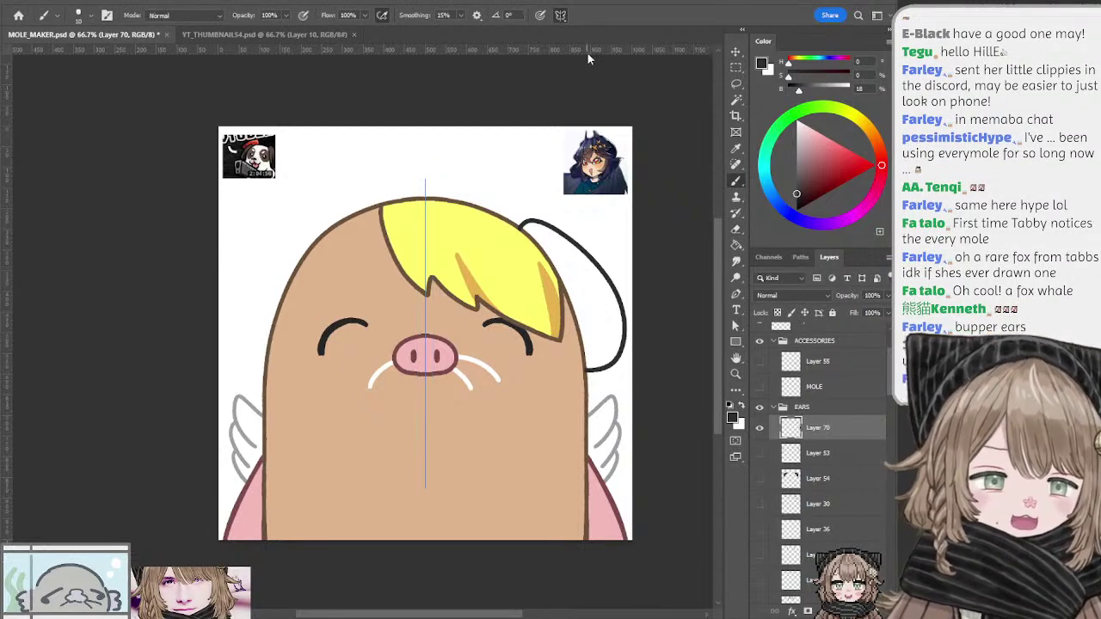
{"action": "key", "text": "ctrl+z"}
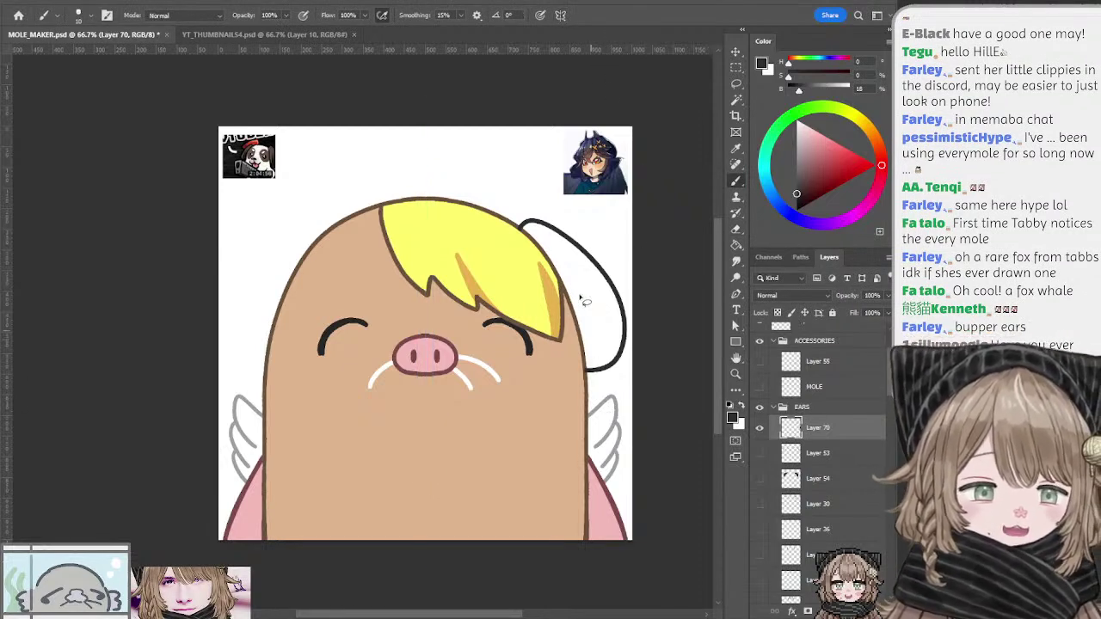
Step: Lasso the drooping ear outline, copy it to the opposite side of the head and flip the copy horizontally
{"action": "key", "text": "l"}
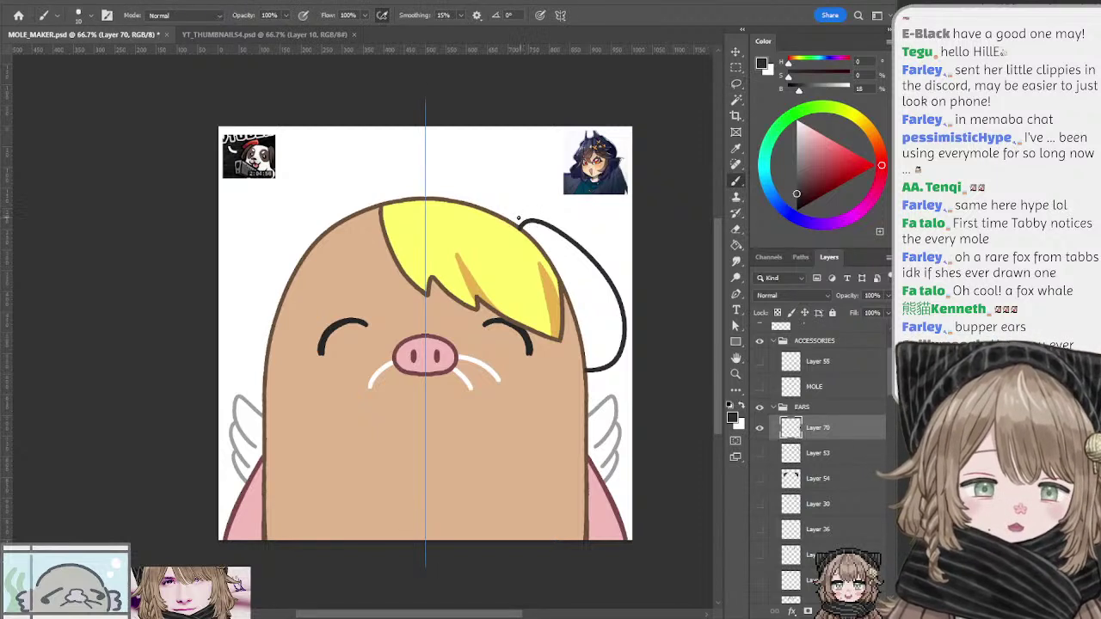
{"action": "mouse_move", "coordinate": [521, 209]}
{"action": "left_mouse_down"}
{"action": "mouse_move", "coordinate": [504, 308]}
{"action": "mouse_move", "coordinate": [630, 234]}
{"action": "mouse_move", "coordinate": [602, 215]}
{"action": "left_mouse_up"}
{"action": "mouse_move", "coordinate": [607, 276]}
{"action": "left_mouse_down"}
{"action": "mouse_move", "coordinate": [313, 284]}
{"action": "mouse_move", "coordinate": [321, 277]}
{"action": "left_mouse_up"}
{"action": "key", "text": "ctrl+shift+h"}
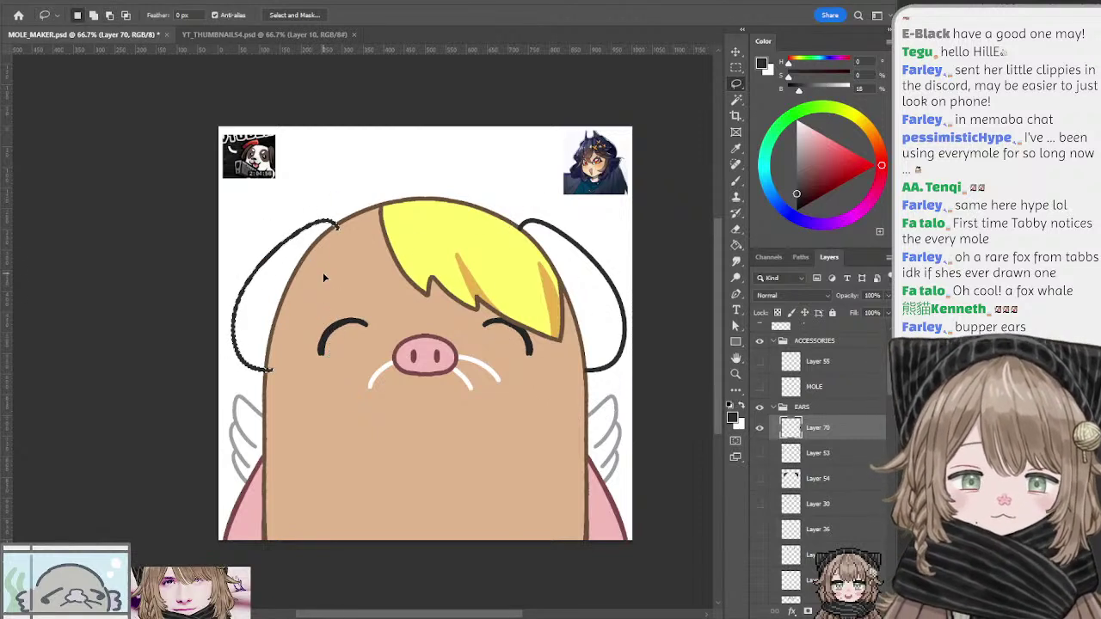
Step: Nudge the flipped ear outward until it mirrors the original ear's position, and clear the selection
{"action": "key", "text": "ctrl+Left"}
{"action": "key", "text": "ctrl+Left"}
{"action": "key", "text": "ctrl+Left"}
{"action": "key", "text": "ctrl+Left"}
{"action": "key", "text": "ctrl+Left"}
{"action": "key", "text": "ctrl+Left"}
{"action": "key", "text": "ctrl+Left"}
{"action": "key", "text": "ctrl+Left"}
{"action": "key", "text": "ctrl+Left"}
{"action": "key", "text": "ctrl+Left"}
{"action": "key", "text": "ctrl+Left"}
{"action": "key", "text": "ctrl+Left"}
{"action": "key", "text": "ctrl+Left"}
{"action": "key", "text": "ctrl+Left"}
{"action": "key", "text": "ctrl+Left"}
{"action": "key", "text": "ctrl+Left"}
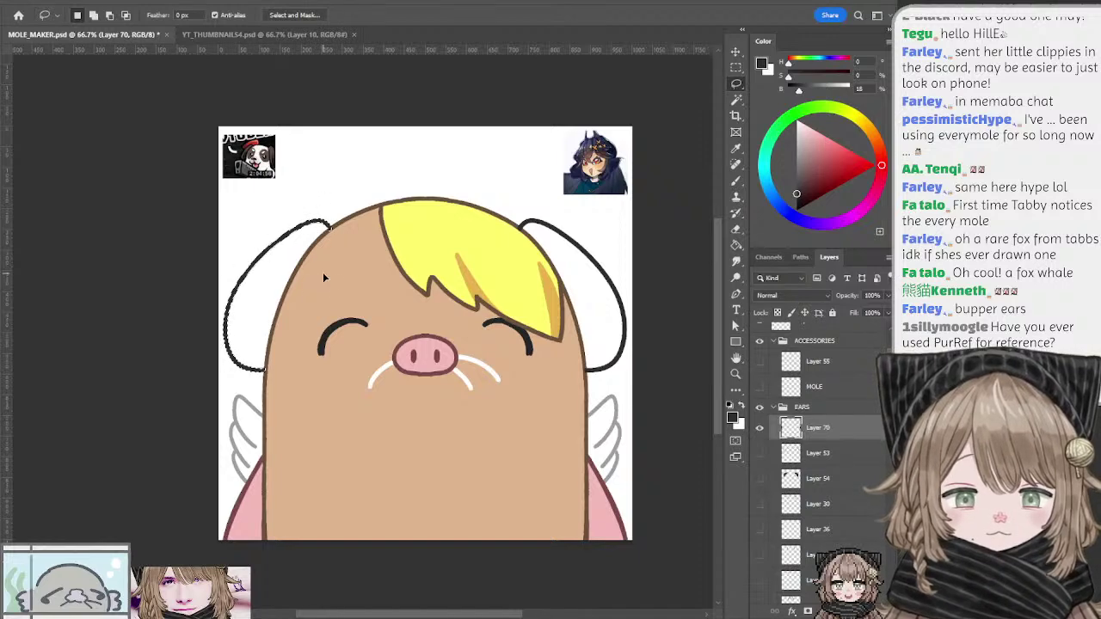
{"action": "key", "text": "ctrl+d"}
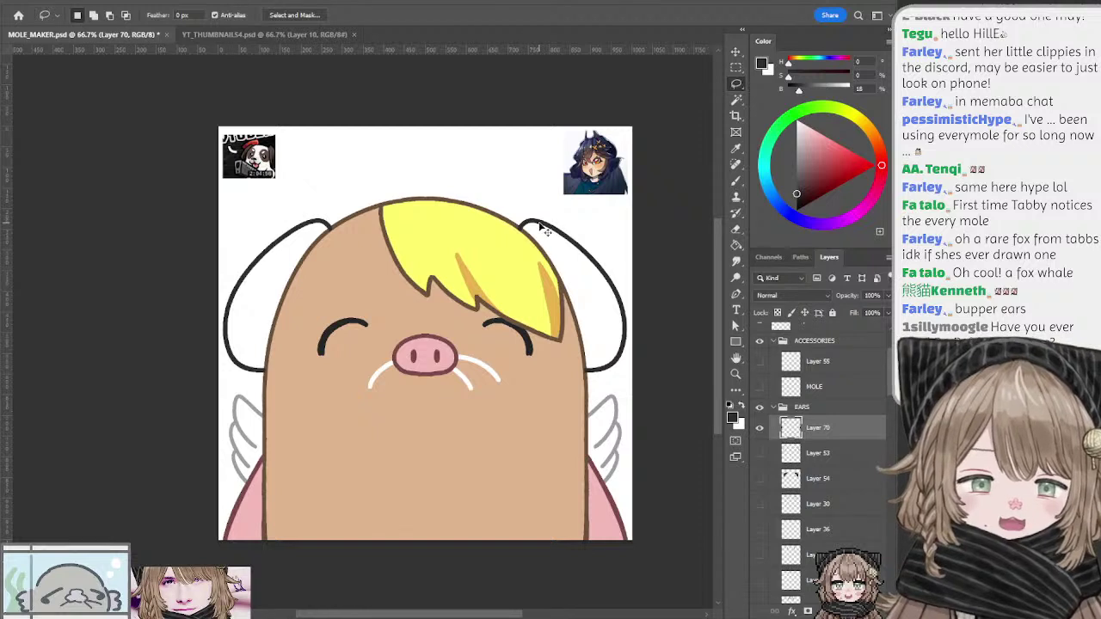
Step: Hide the long drooping ears and draw a mirrored pair of shorter floppy ear outlines on a new layer in the EARS group
{"action": "key", "text": "b"}
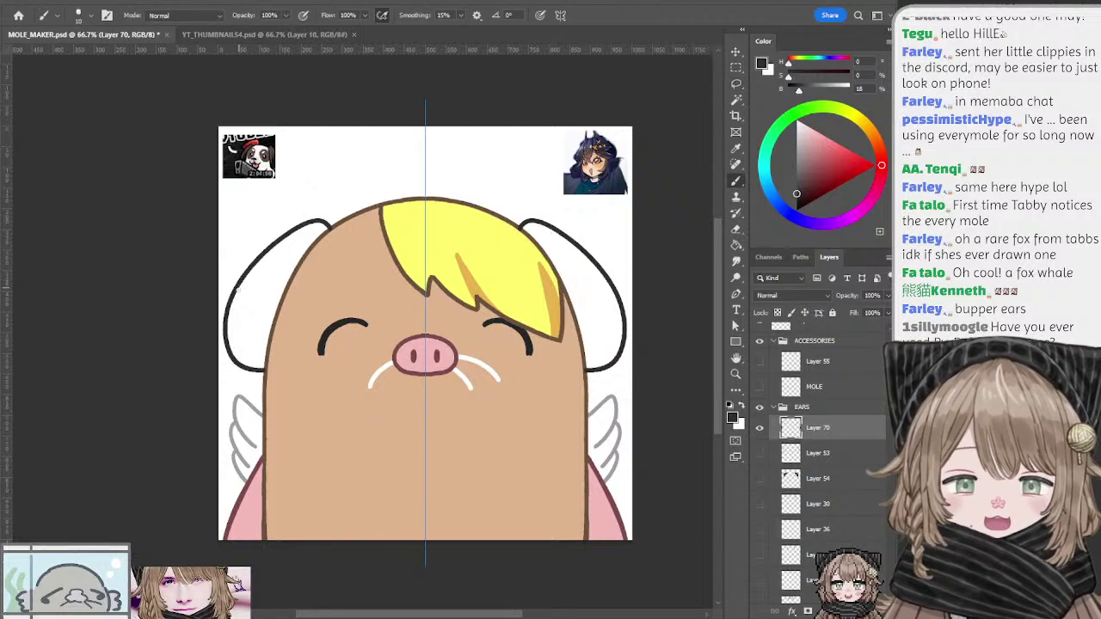
{"action": "left_click", "coordinate": [759, 428]}
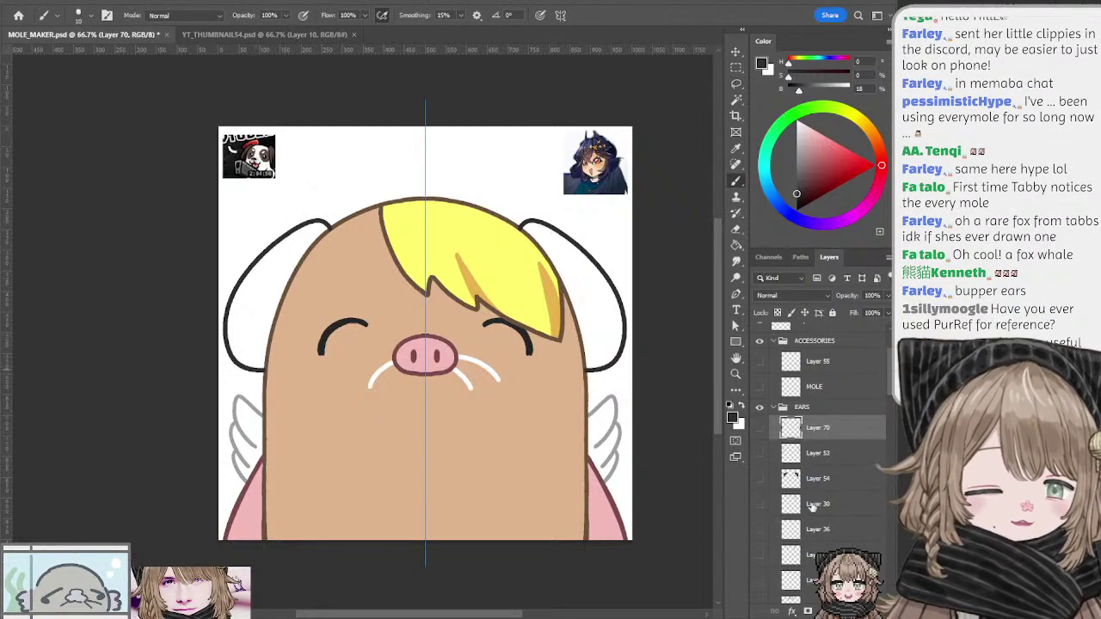
{"action": "left_click", "coordinate": [857, 611]}
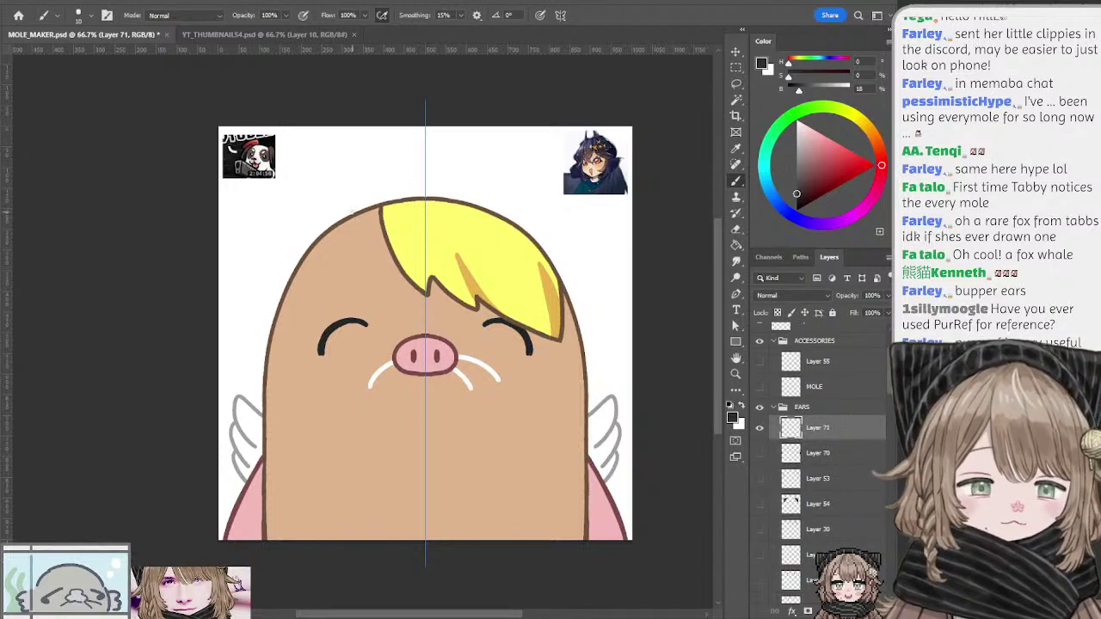
{"action": "mouse_move", "coordinate": [352, 210]}
{"action": "left_mouse_down"}
{"action": "mouse_move", "coordinate": [258, 265]}
{"action": "mouse_move", "coordinate": [287, 299]}
{"action": "left_mouse_up"}
{"action": "key", "text": "ctrl+z"}
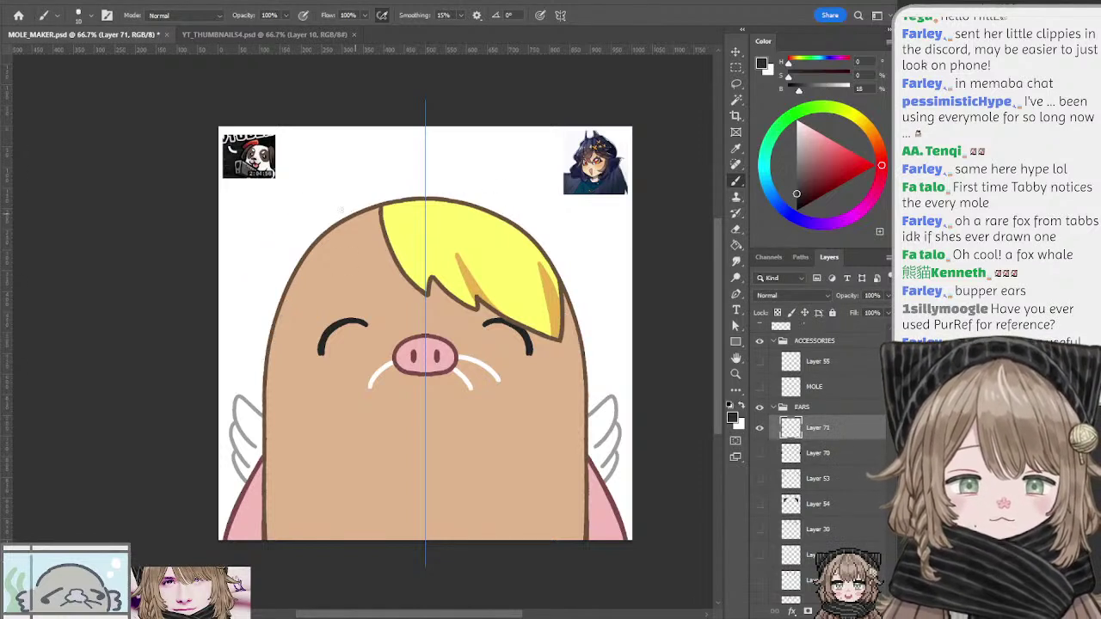
{"action": "mouse_move", "coordinate": [356, 210]}
{"action": "left_mouse_down"}
{"action": "mouse_move", "coordinate": [249, 326]}
{"action": "mouse_move", "coordinate": [309, 271]}
{"action": "mouse_move", "coordinate": [326, 221]}
{"action": "left_mouse_up"}
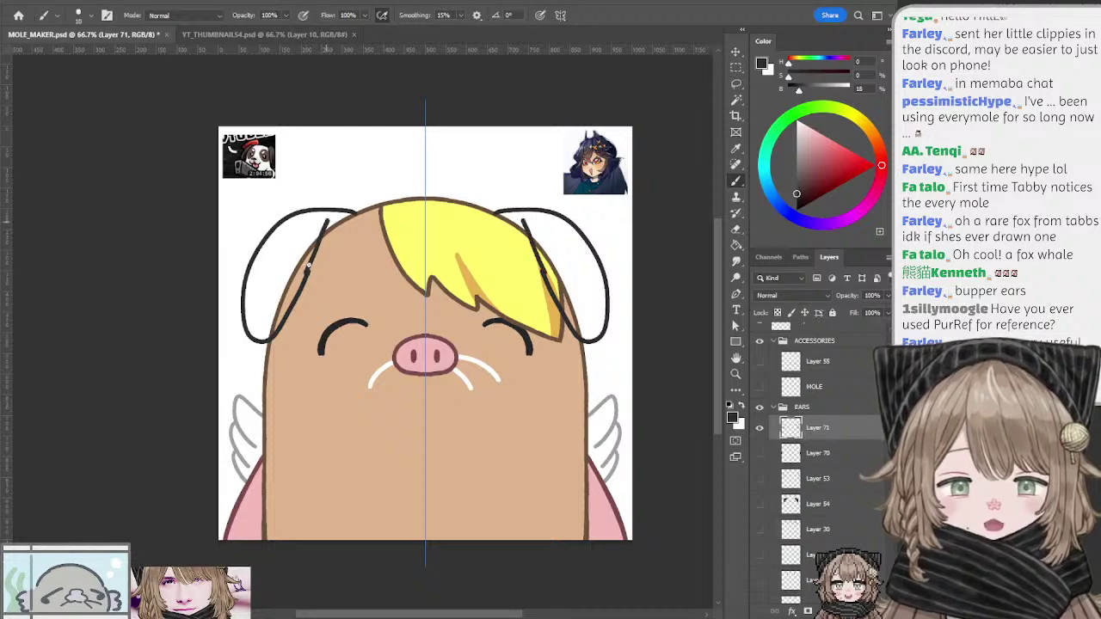
Step: Redraw the inner edge of the floppy ears as one smooth mirrored line across the sides of the head
{"action": "key", "text": "ctrl+z"}
{"action": "left_click_drag", "start_coordinate": [308, 271], "coordinate": [324, 232]}
{"action": "key", "text": "ctrl+z"}
{"action": "left_click_drag", "start_coordinate": [308, 271], "coordinate": [325, 228]}
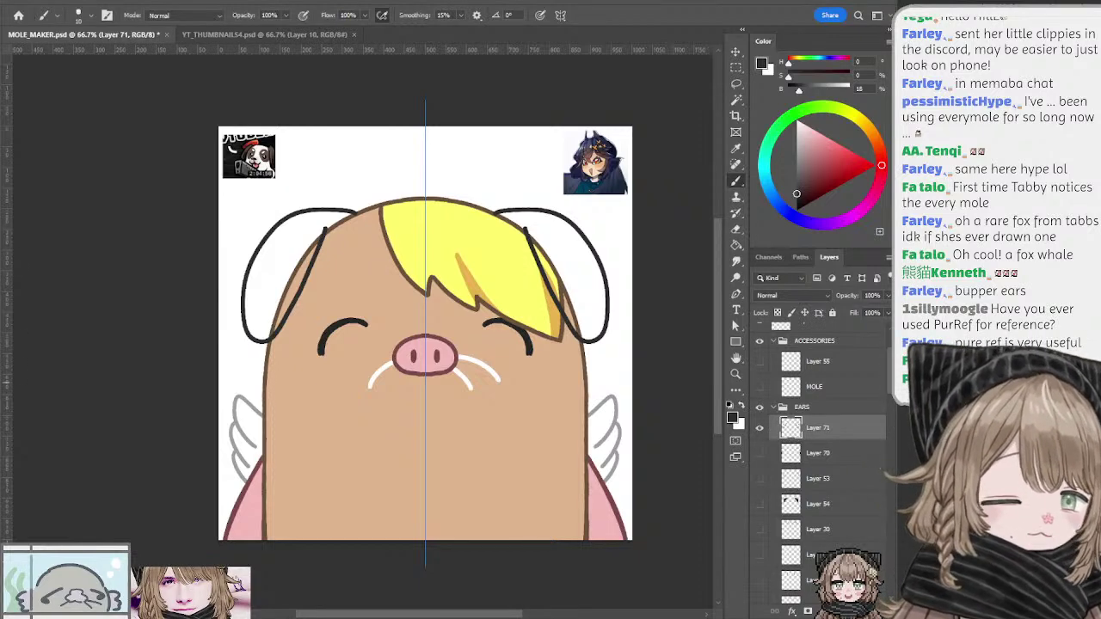
Step: Add a layer beneath the ear outlines and paint dark brown from the dog-eared reference along the inside edges with a 25 px brush
{"action": "key", "text": "ctrl+alt+shift+n"}
{"action": "left_click_drag", "start_coordinate": [791, 428], "coordinate": [797, 461]}
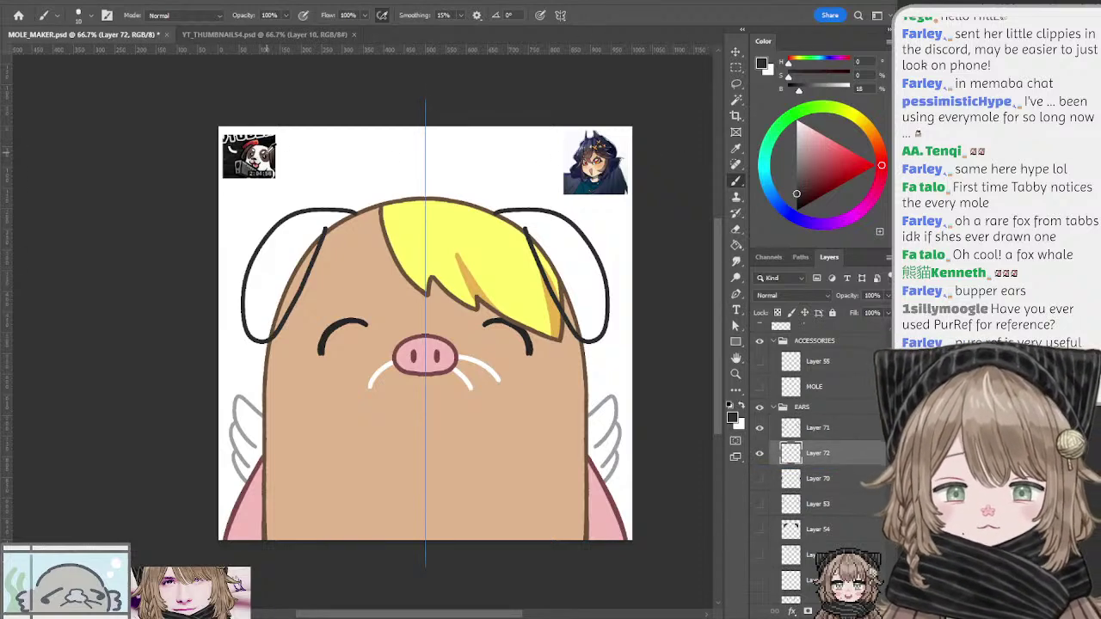
{"action": "left_click", "coordinate": [266, 151], "text": "alt"}
{"action": "key", "text": "bracketright"}
{"action": "key", "text": "bracketright"}
{"action": "key", "text": "bracketright"}
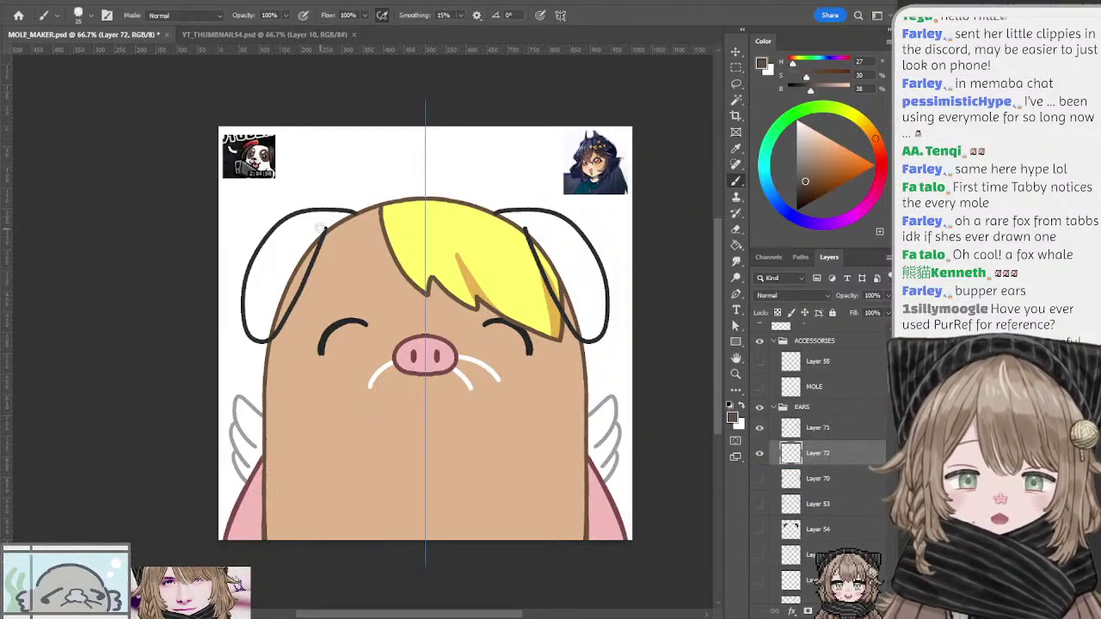
{"action": "mouse_move", "coordinate": [311, 259]}
{"action": "left_mouse_down"}
{"action": "mouse_move", "coordinate": [320, 226]}
{"action": "mouse_move", "coordinate": [267, 333]}
{"action": "mouse_move", "coordinate": [257, 334]}
{"action": "mouse_move", "coordinate": [249, 313]}
{"action": "mouse_move", "coordinate": [262, 264]}
{"action": "mouse_move", "coordinate": [249, 288]}
{"action": "mouse_move", "coordinate": [279, 236]}
{"action": "mouse_move", "coordinate": [253, 280]}
{"action": "left_mouse_up"}
{"action": "key", "text": "ctrl+z"}
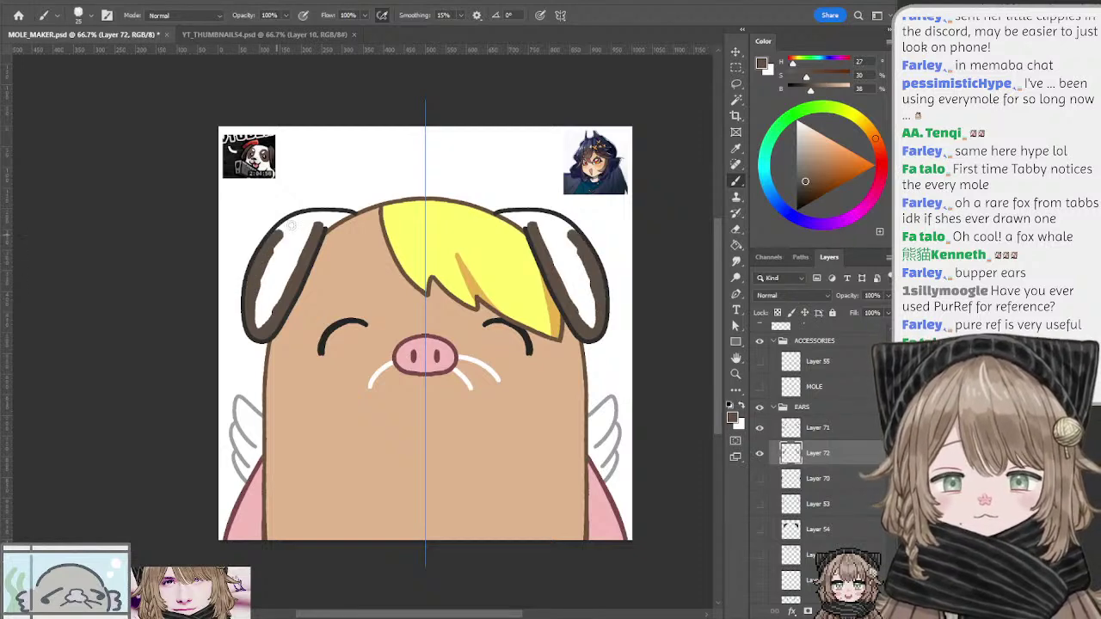
{"action": "left_click_drag", "start_coordinate": [275, 226], "coordinate": [319, 216]}
Step: Select the white gaps where both ears meet the head, fill them with the dark brown and clear the selection
{"action": "key", "text": "bracketleft"}
{"action": "key", "text": "bracketleft"}
{"action": "key", "text": "bracketleft"}
{"action": "left_click", "coordinate": [735, 99]}
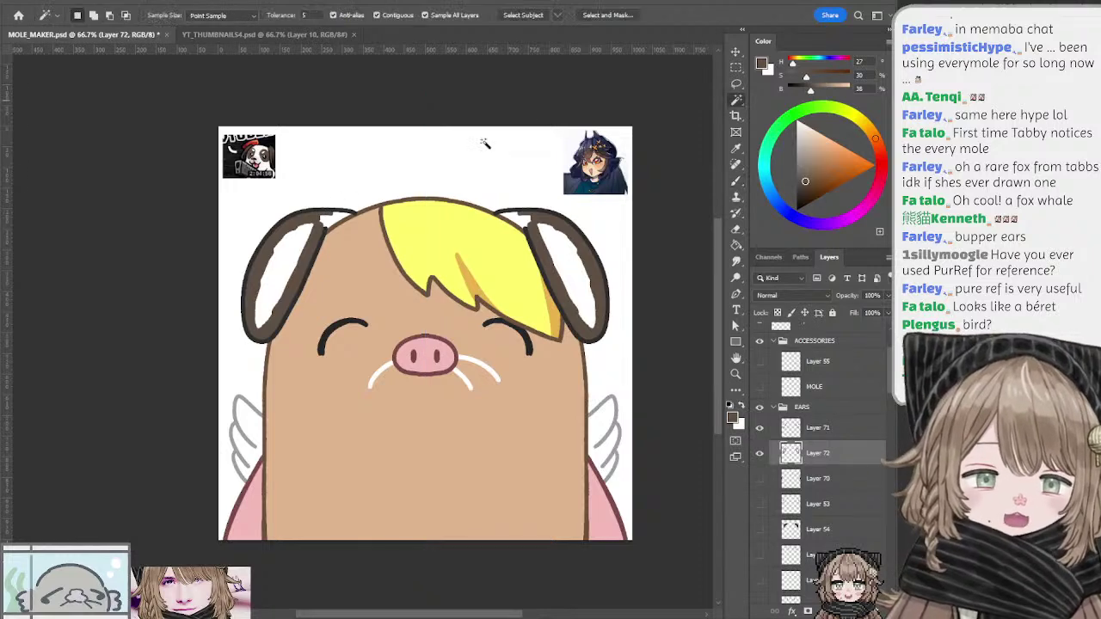
{"action": "left_click", "coordinate": [329, 224]}
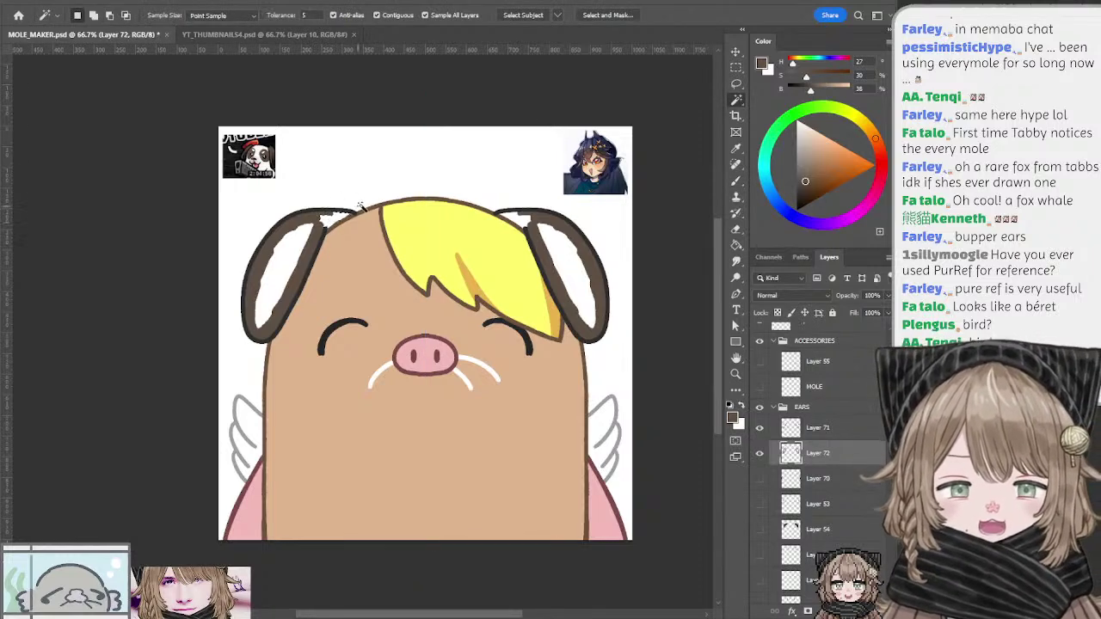
{"action": "left_click", "coordinate": [520, 220], "text": "shift"}
{"action": "key", "text": "alt+BackSpace"}
{"action": "key", "text": "ctrl+d"}
Step: Fill the remaining white centres of both floppy ears with the dark brown
{"action": "key", "text": "b"}
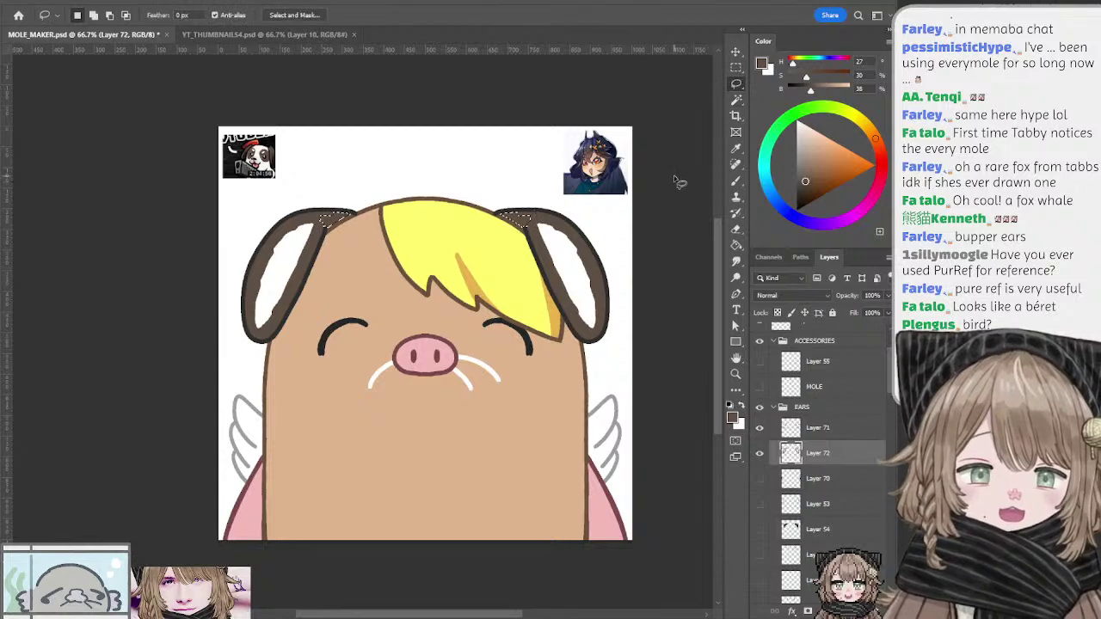
{"action": "mouse_move", "coordinate": [541, 223]}
{"action": "left_mouse_down"}
{"action": "mouse_move", "coordinate": [557, 258]}
{"action": "mouse_move", "coordinate": [543, 229]}
{"action": "mouse_move", "coordinate": [588, 278]}
{"action": "mouse_move", "coordinate": [561, 239]}
{"action": "mouse_move", "coordinate": [580, 285]}
{"action": "mouse_move", "coordinate": [557, 259]}
{"action": "mouse_move", "coordinate": [583, 312]}
{"action": "left_mouse_up"}
{"action": "key", "text": "l"}
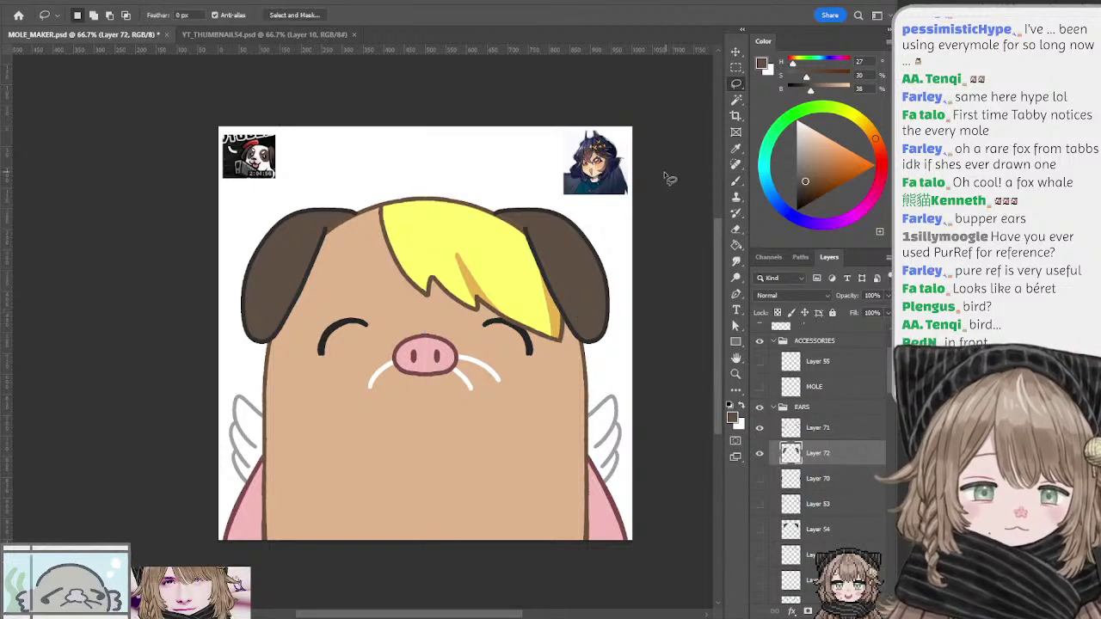
{"action": "left_click_drag", "start_coordinate": [633, 161], "coordinate": [635, 171]}
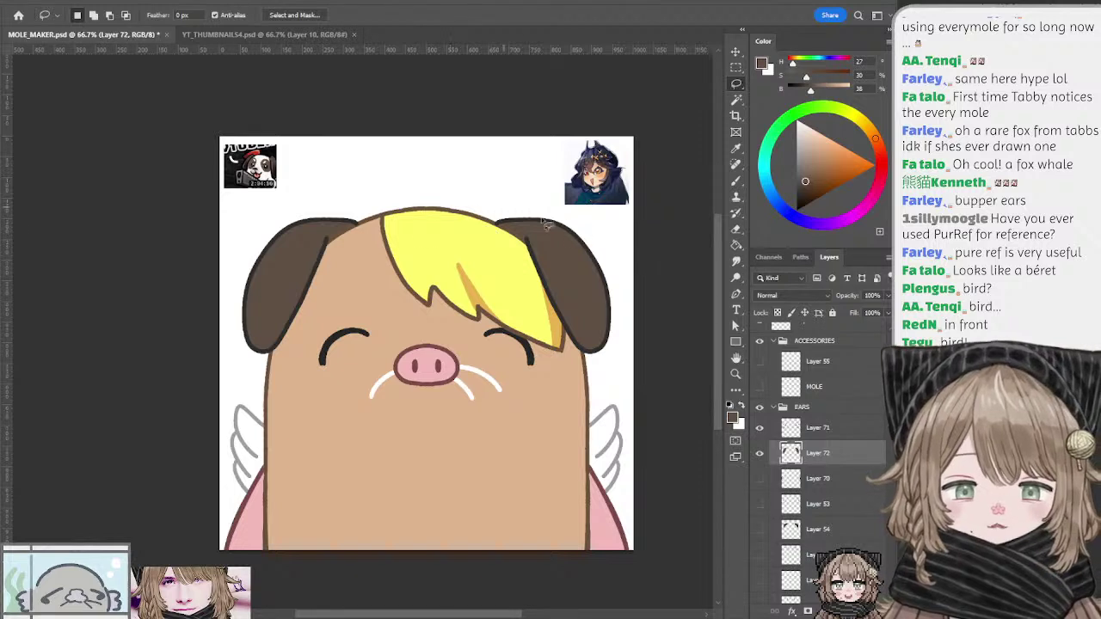
Step: Collapse the EARS group, expand the HAT group and hide both of its layers, Layer 18 and Layer 23
{"action": "left_click", "coordinate": [774, 408]}
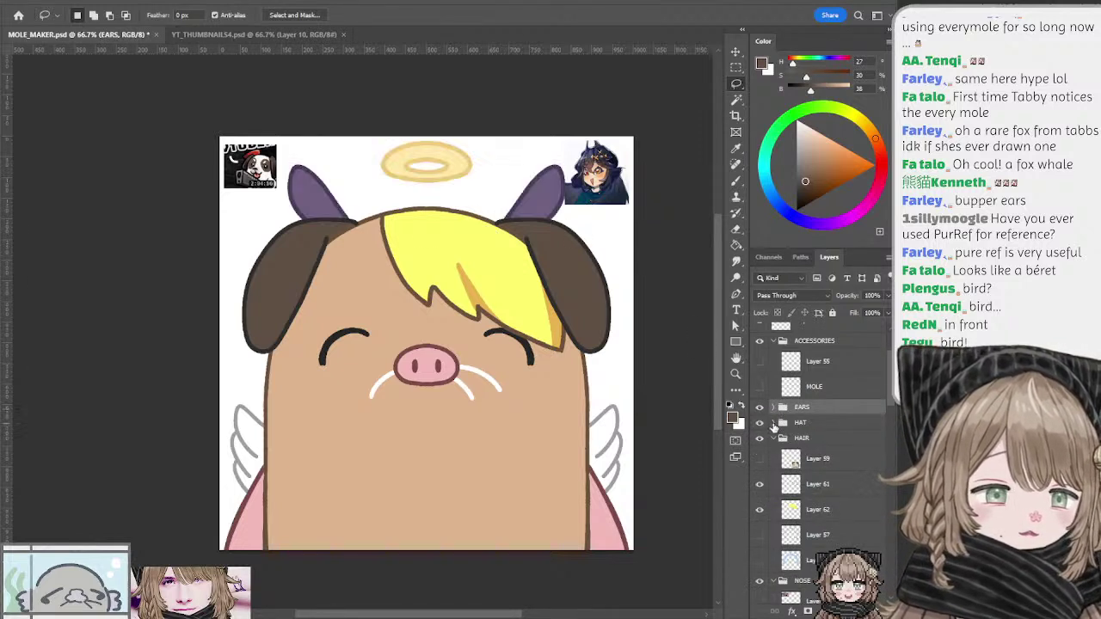
{"action": "left_click", "coordinate": [774, 423]}
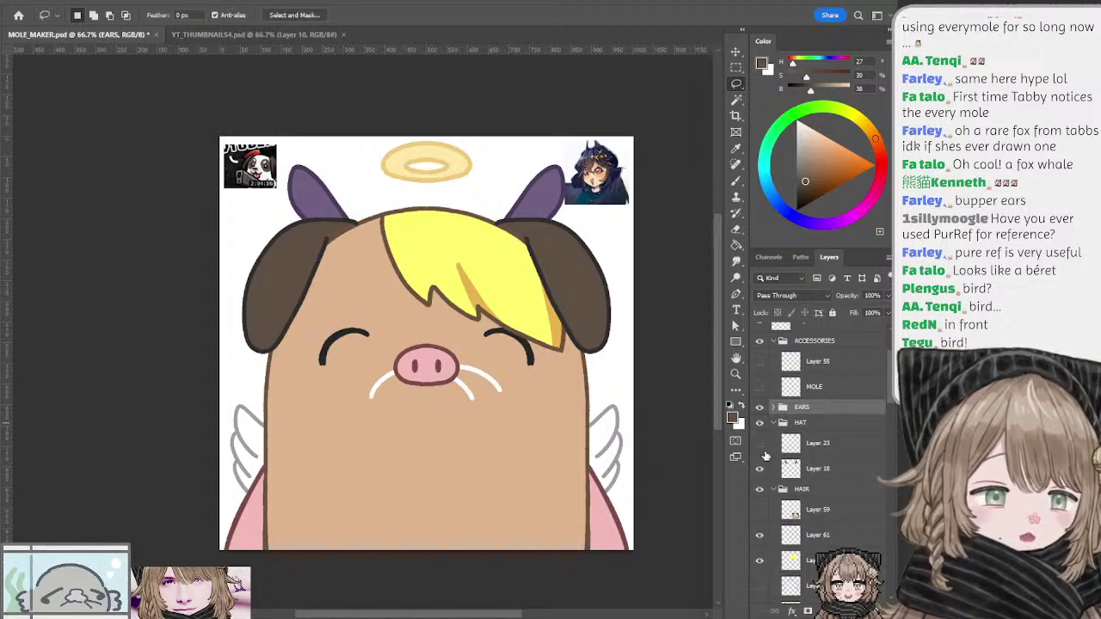
{"action": "left_click", "coordinate": [759, 443]}
{"action": "left_click", "coordinate": [800, 447]}
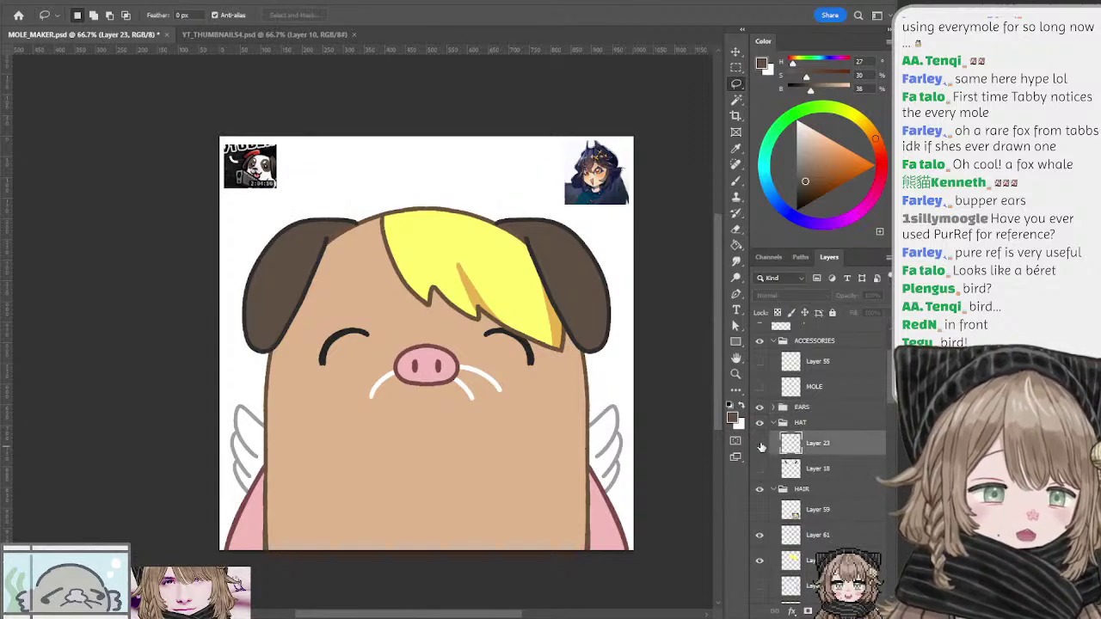
{"action": "left_click", "coordinate": [760, 445]}
{"action": "left_click", "coordinate": [759, 443]}
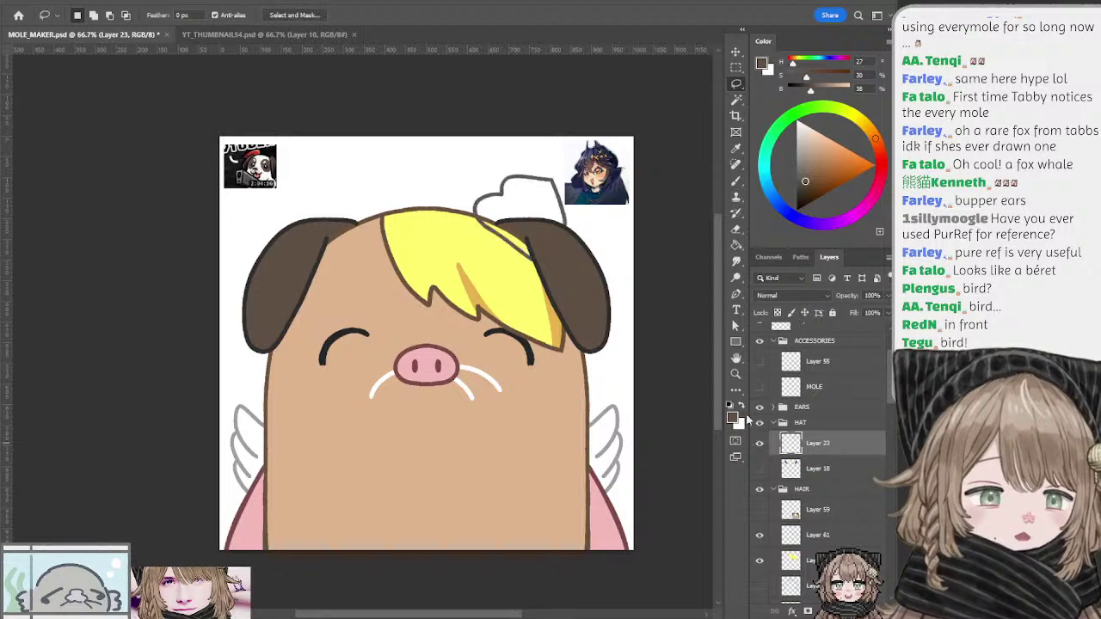
{"action": "left_click_drag", "start_coordinate": [555, 187], "coordinate": [487, 161]}
{"action": "key", "text": "ctrl+z"}
{"action": "left_click", "coordinate": [759, 446]}
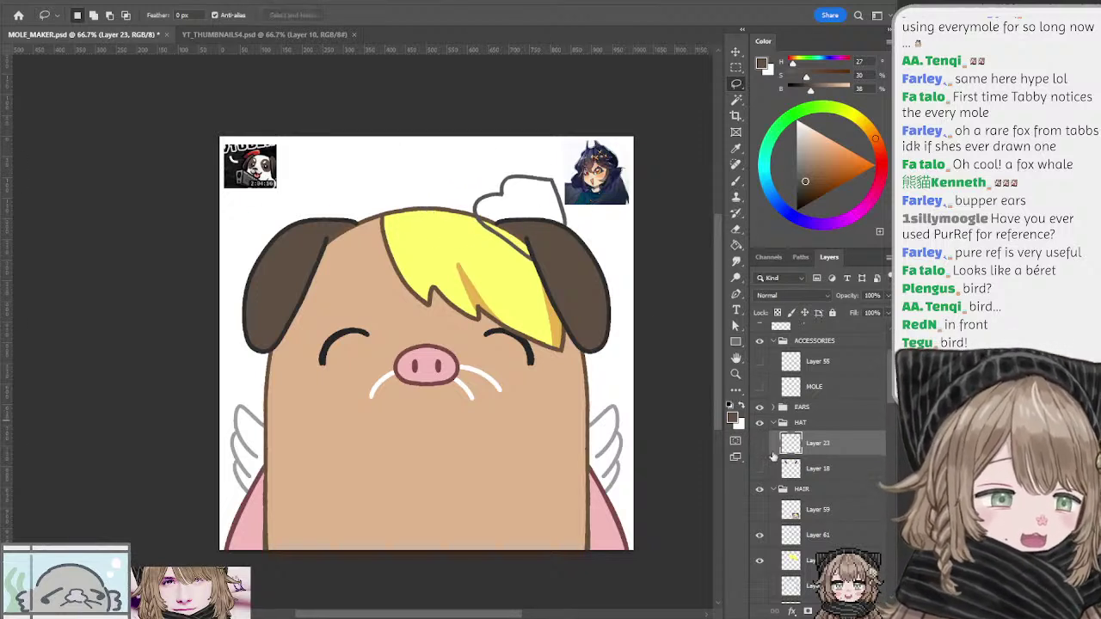
Step: Prepare a new layer in the HAT group for a 10 px brush in the ears' near-black outline colour, with paint symmetry off
{"action": "key", "text": "ctrl+shift+alt+n"}
{"action": "key", "text": "b"}
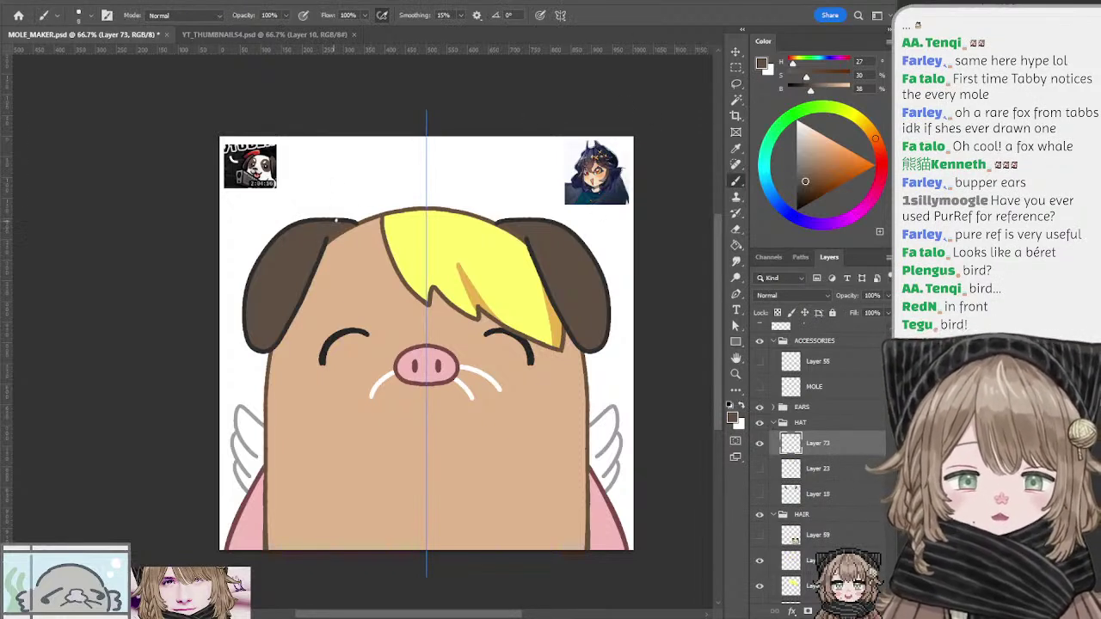
{"action": "left_click", "coordinate": [342, 215], "text": "alt"}
{"action": "left_click", "coordinate": [341, 215], "text": "alt"}
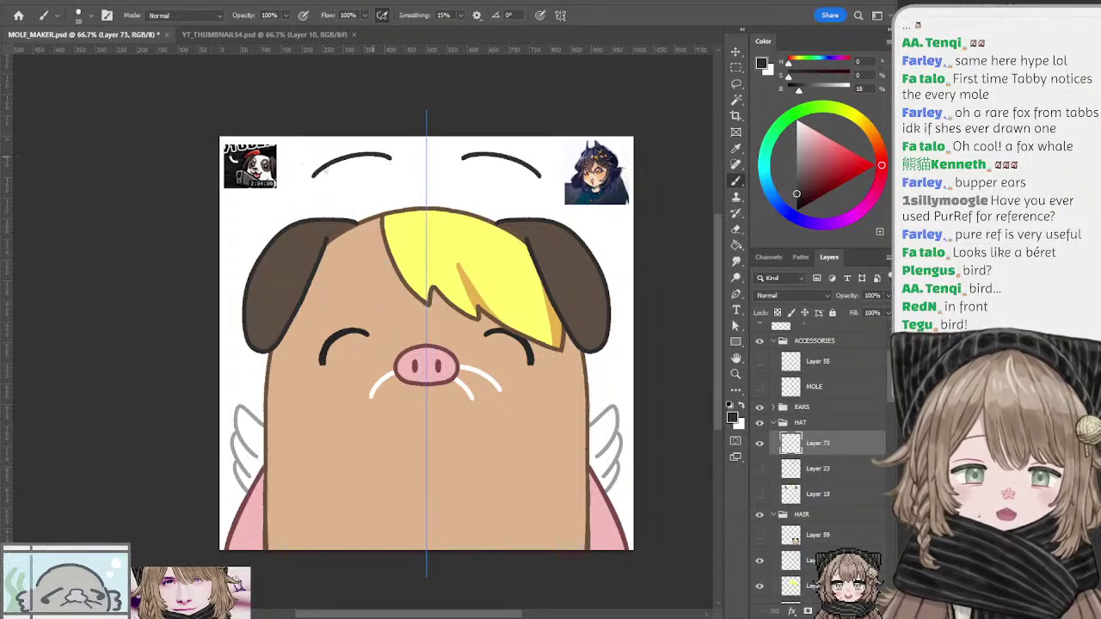
{"action": "left_click", "coordinate": [559, 15]}
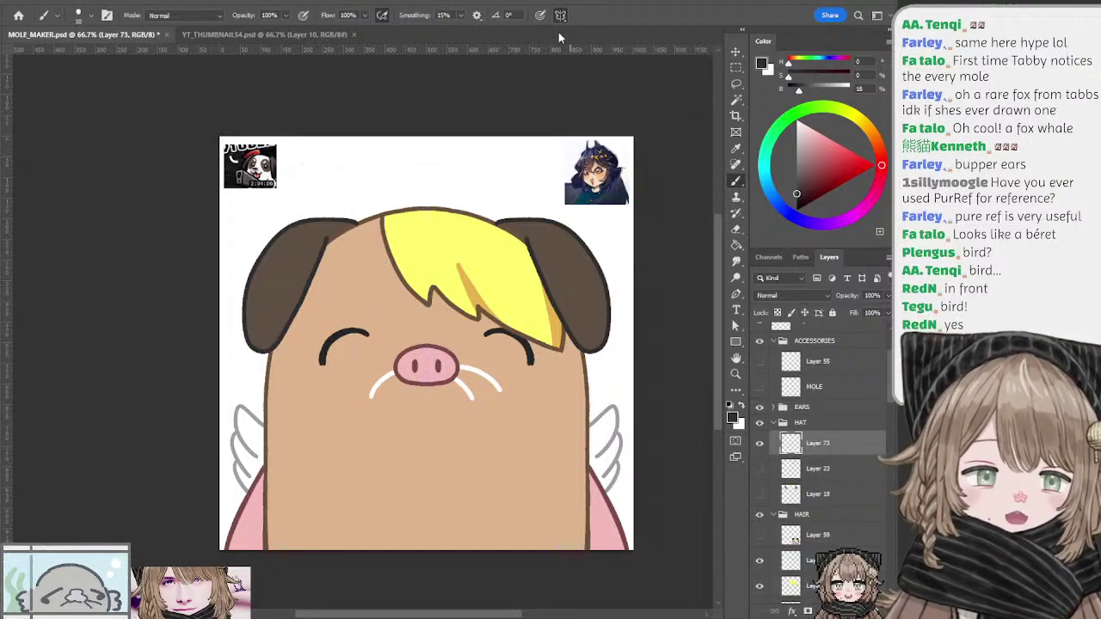
{"action": "left_click", "coordinate": [558, 33]}
Step: Draw the curved top and the hair-side edge of a small tilted hat above the uncovered side of the head
{"action": "mouse_move", "coordinate": [313, 192]}
{"action": "left_mouse_down"}
{"action": "mouse_move", "coordinate": [395, 155]}
{"action": "mouse_move", "coordinate": [415, 223]}
{"action": "left_mouse_up"}
{"action": "key", "text": "ctrl+z"}
{"action": "key", "text": "ctrl+z"}
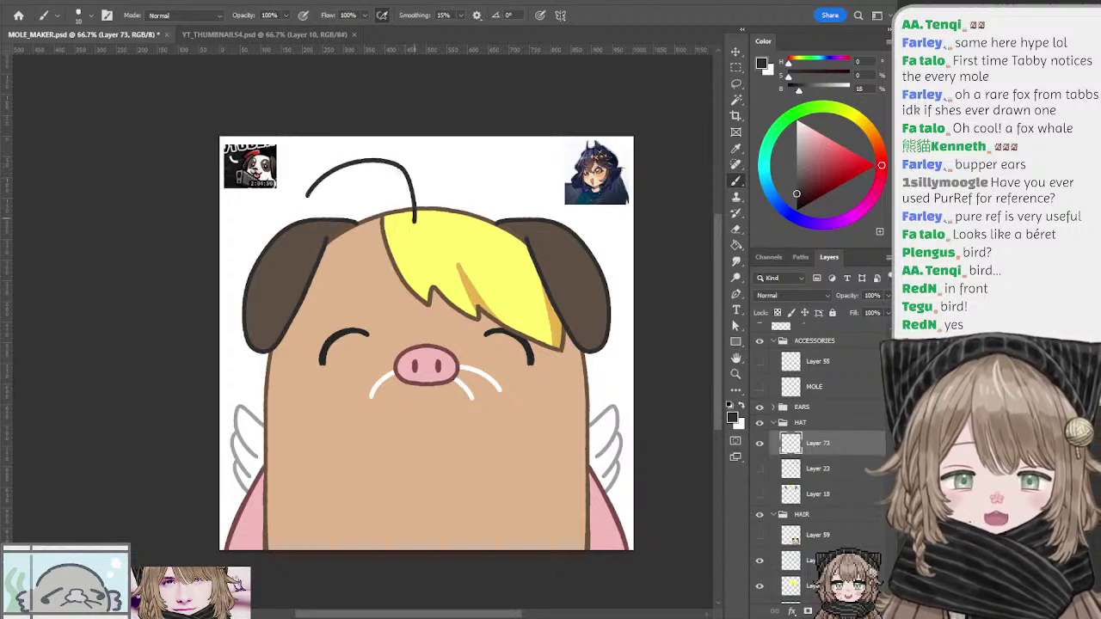
{"action": "key", "text": "ctrl+z"}
{"action": "left_click_drag", "start_coordinate": [399, 167], "coordinate": [408, 207]}
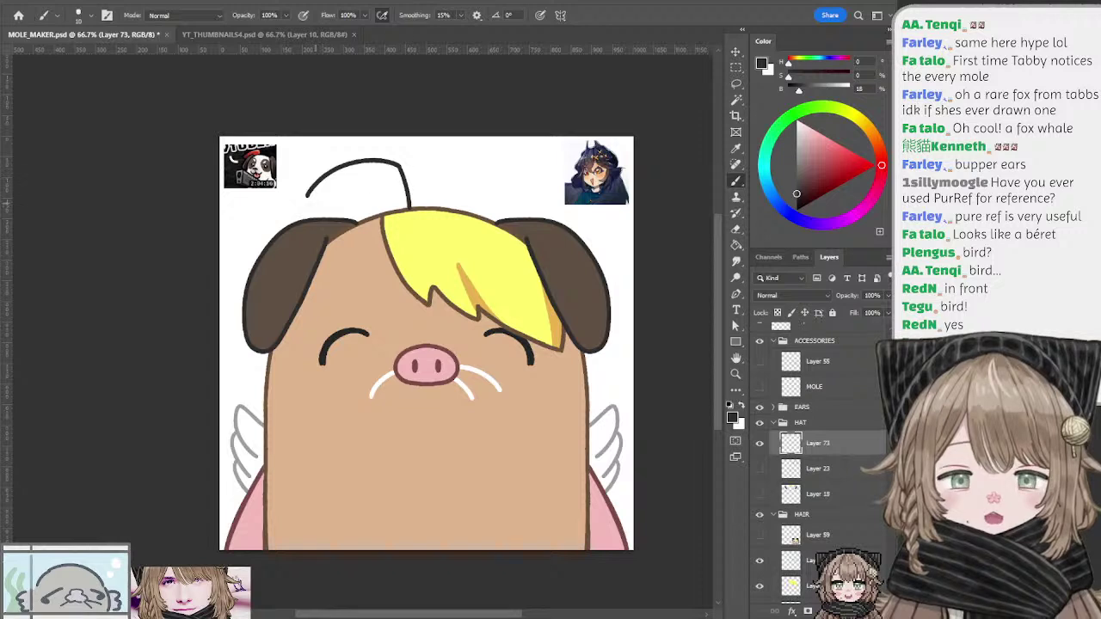
{"action": "key", "text": "ctrl+z"}
{"action": "left_click_drag", "start_coordinate": [307, 197], "coordinate": [317, 215]}
{"action": "key", "text": "ctrl+z"}
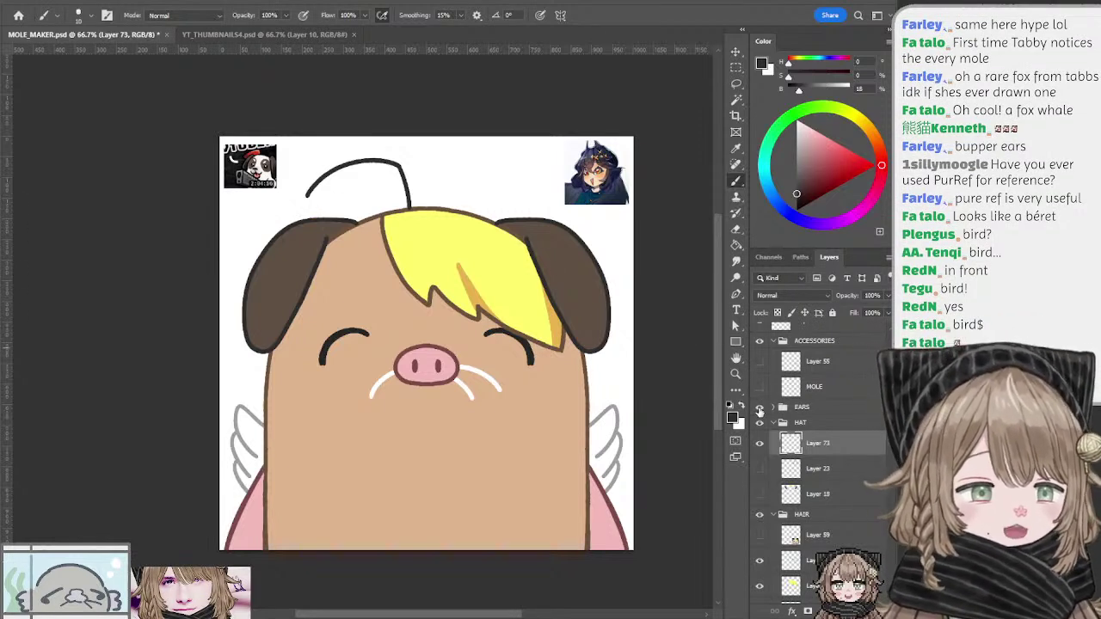
Step: Hide the EARS group and draw the hat's outer side from its top corner down to the head
{"action": "left_click", "coordinate": [758, 406]}
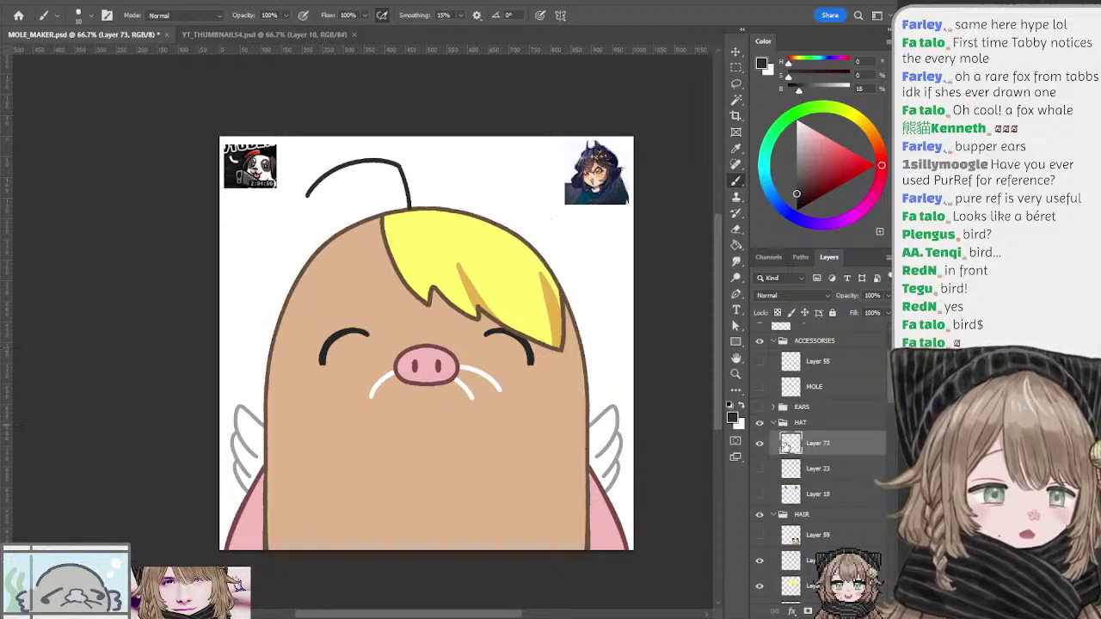
{"action": "left_click_drag", "start_coordinate": [306, 197], "coordinate": [337, 253]}
{"action": "key", "text": "ctrl+z"}
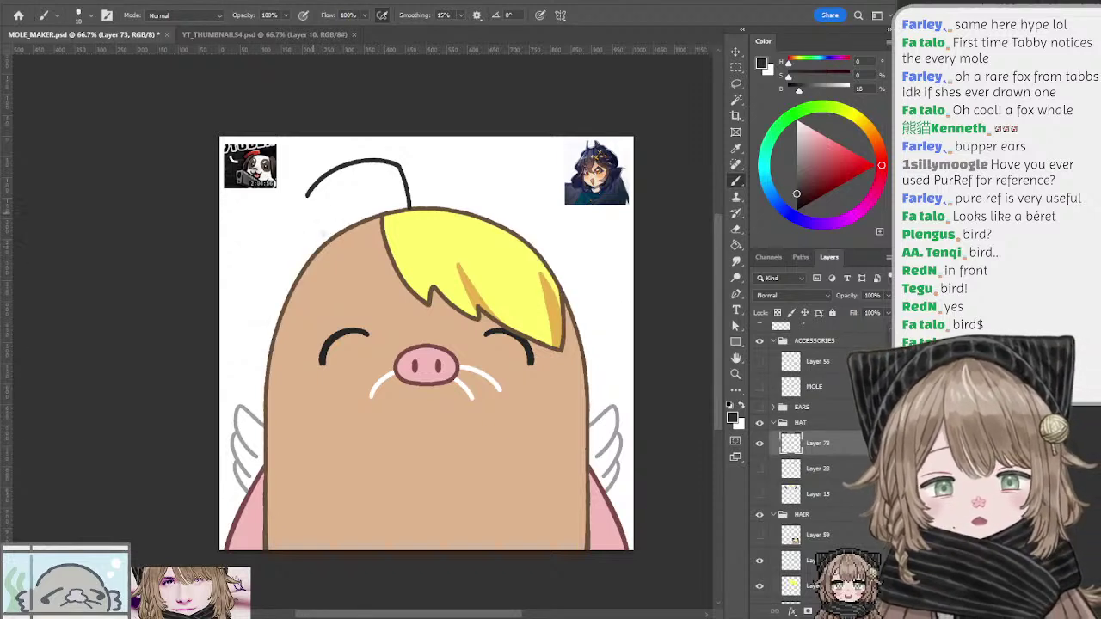
{"action": "left_click_drag", "start_coordinate": [306, 197], "coordinate": [329, 238]}
{"action": "key", "text": "ctrl+z"}
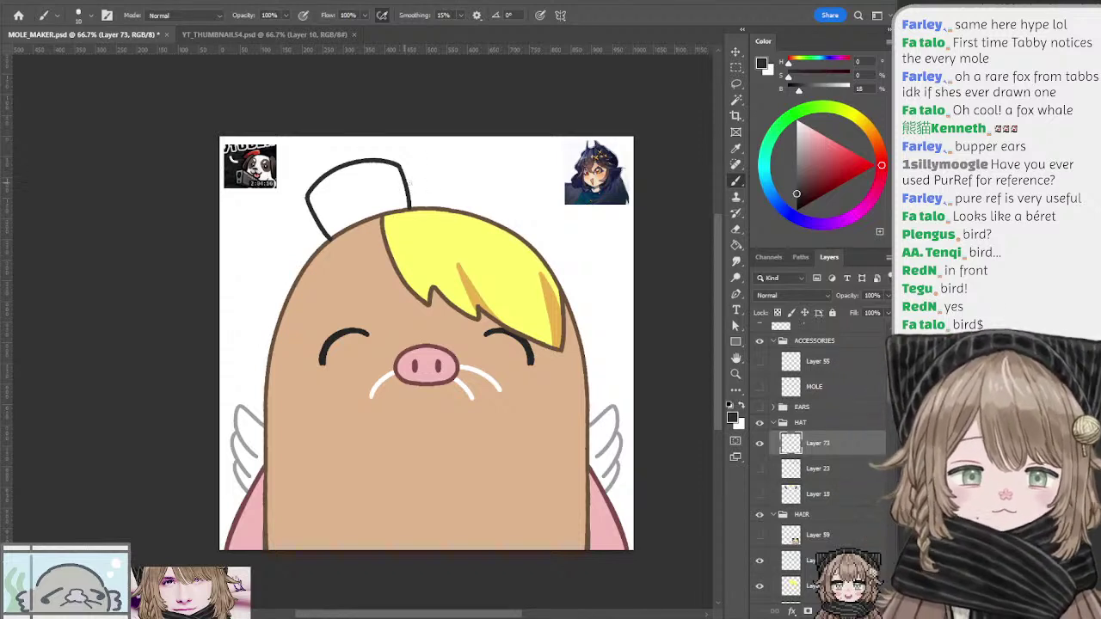
Step: Add a layer beneath the hat outline, fill the hat's interior with red sampled from the reference hat and clear the selection
{"action": "left_click", "coordinate": [793, 473]}
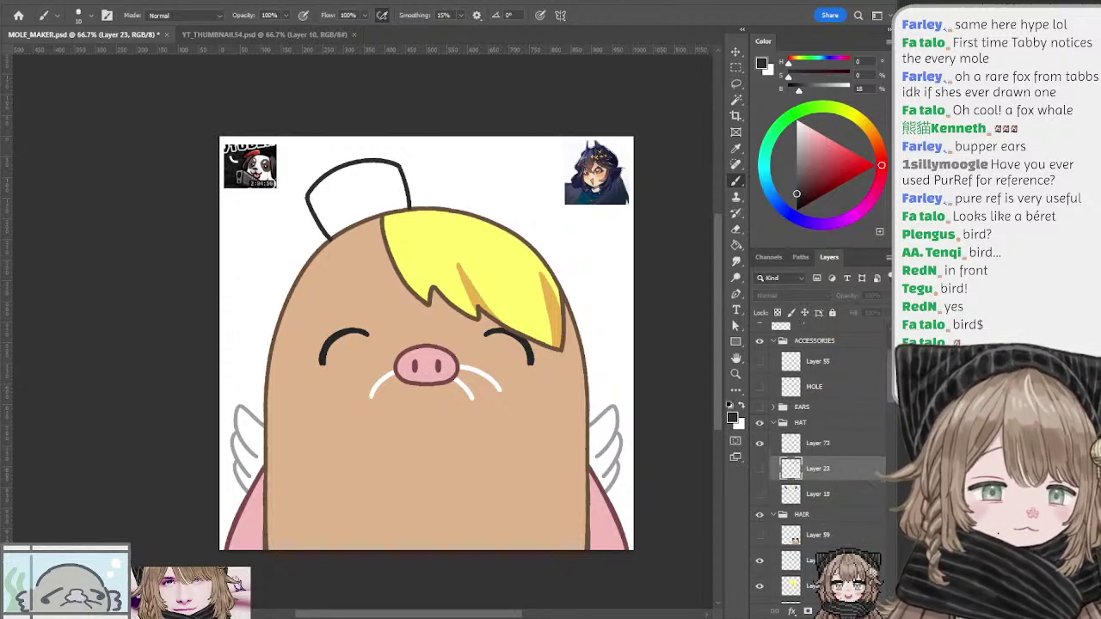
{"action": "key", "text": "ctrl+shift+alt+n"}
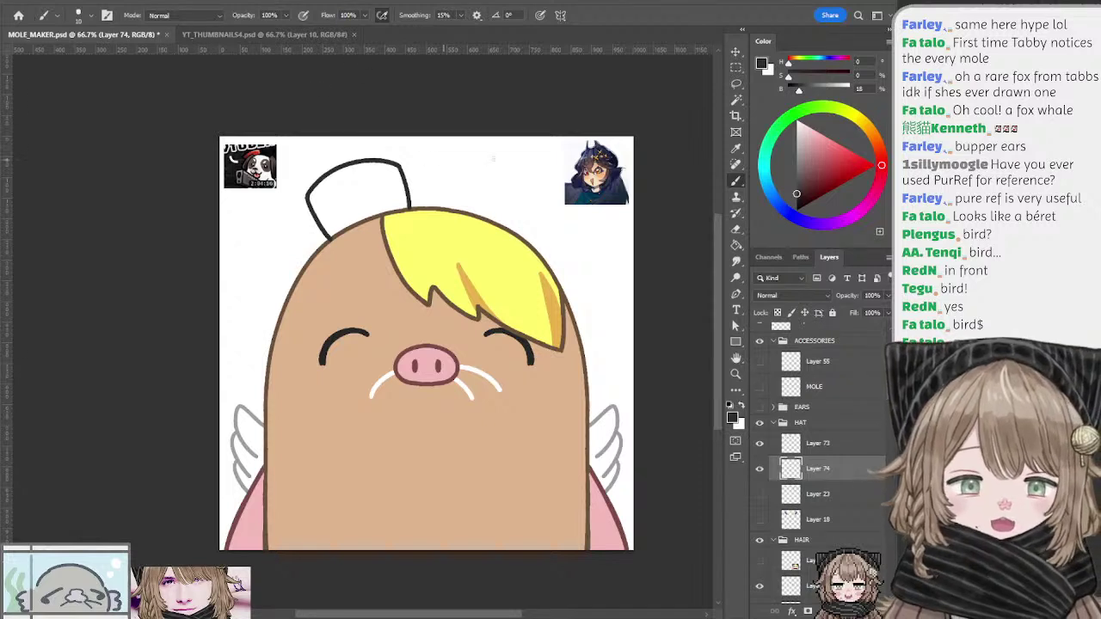
{"action": "left_click", "coordinate": [736, 100]}
{"action": "key", "text": "b"}
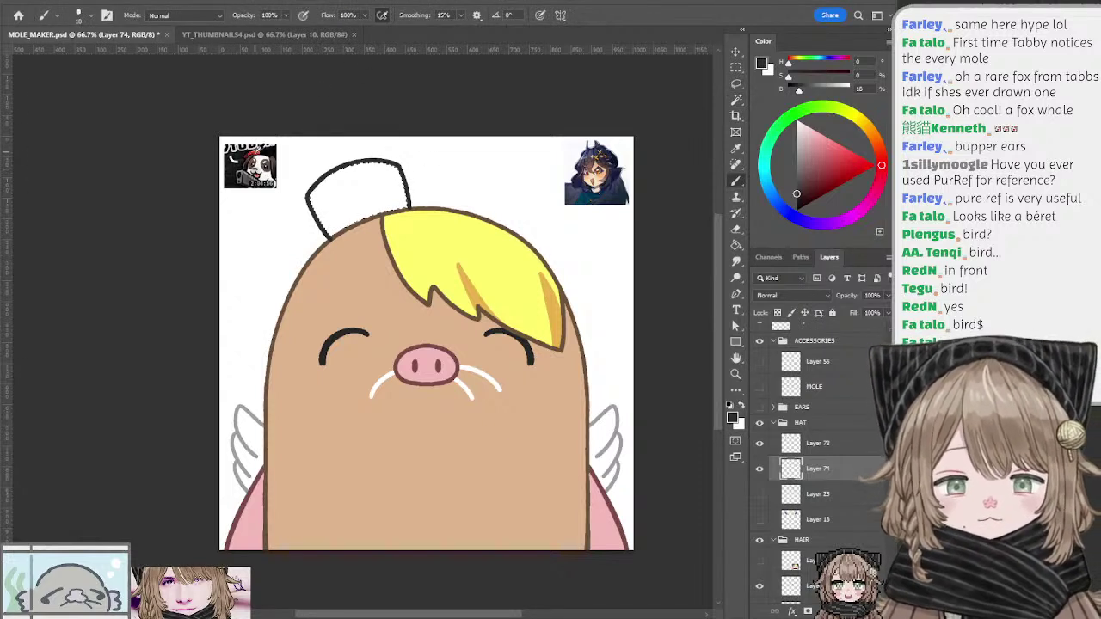
{"action": "right_click", "coordinate": [256, 154], "text": "alt+shift"}
{"action": "key", "text": "alt+BackSpace"}
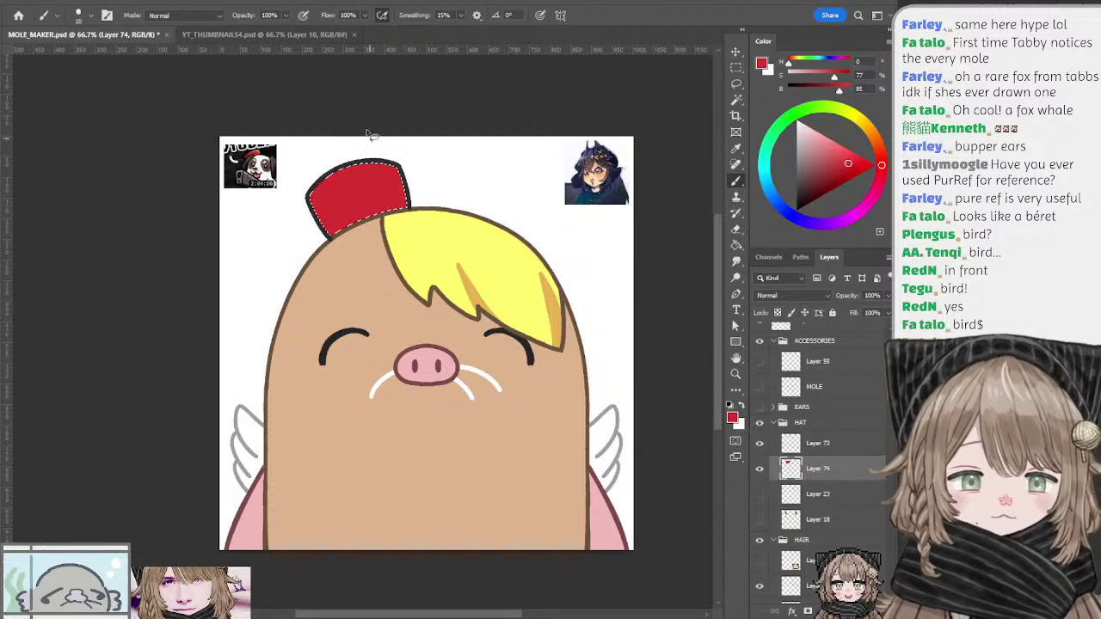
{"action": "key", "text": "ctrl+d"}
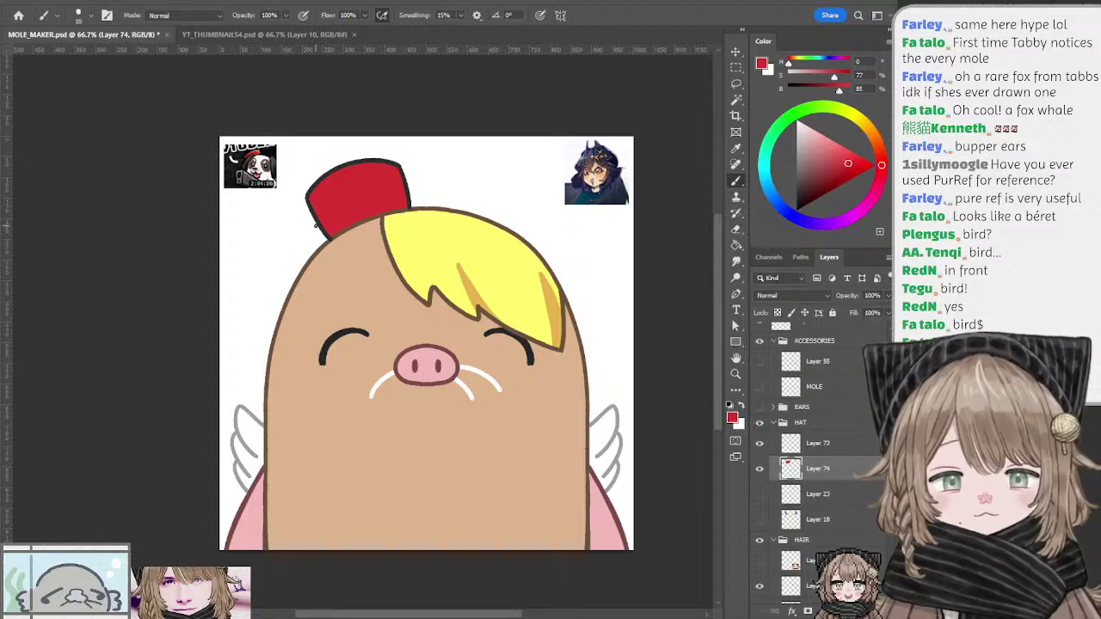
Step: Add a new layer above the hat's outline layer and clip it to the outline
{"action": "key", "text": "i"}
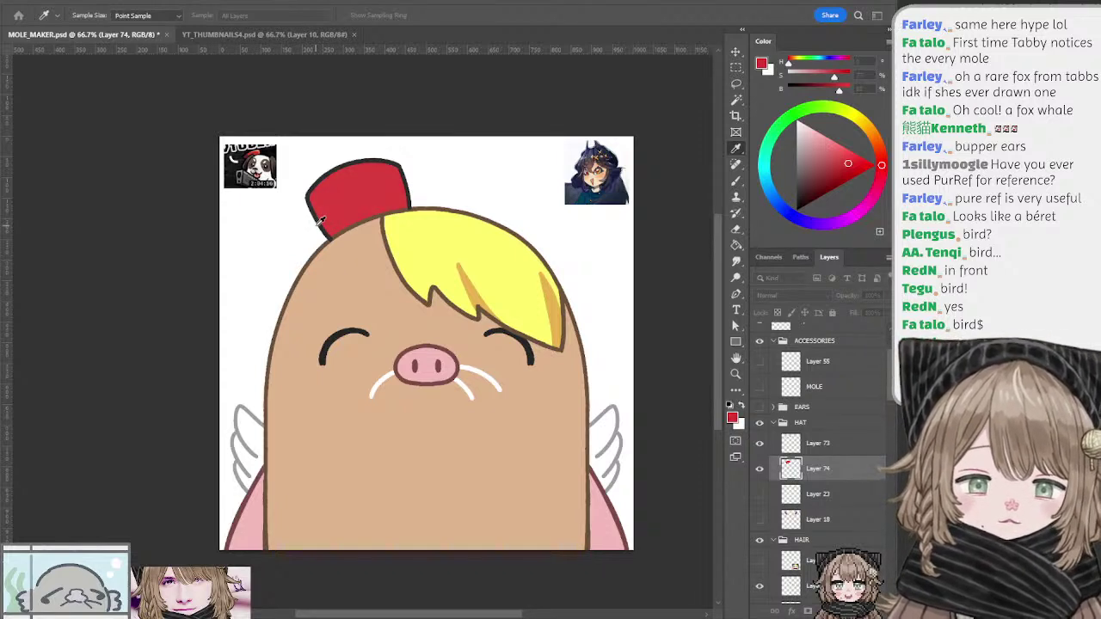
{"action": "key", "text": "b"}
{"action": "left_click", "coordinate": [817, 443]}
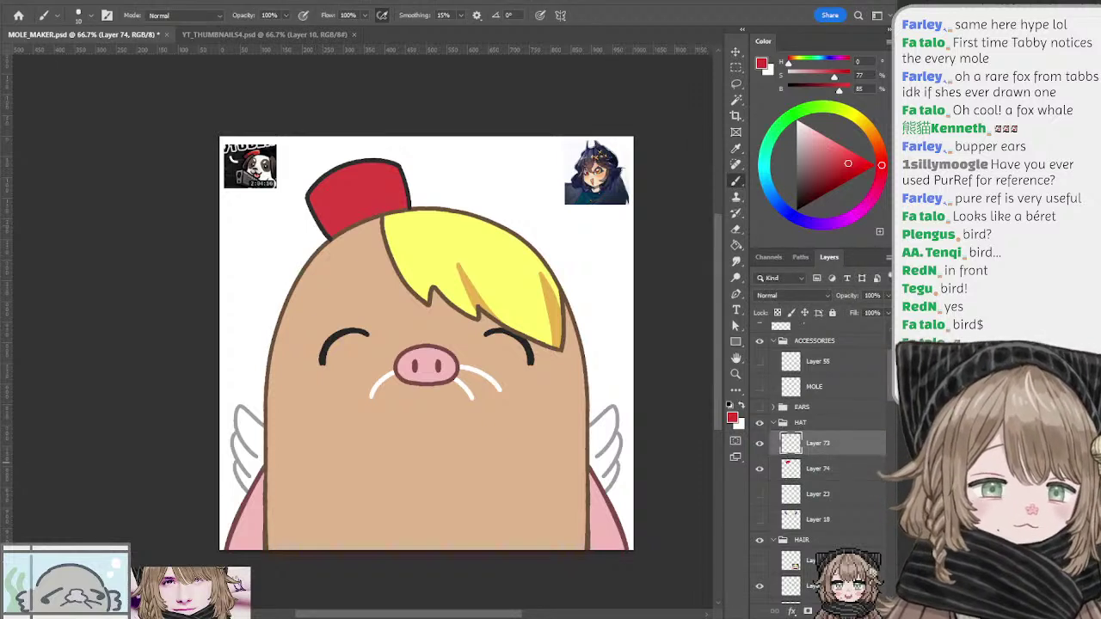
{"action": "key", "text": "ctrl+shift+alt+n"}
{"action": "left_click", "coordinate": [806, 454], "text": "alt"}
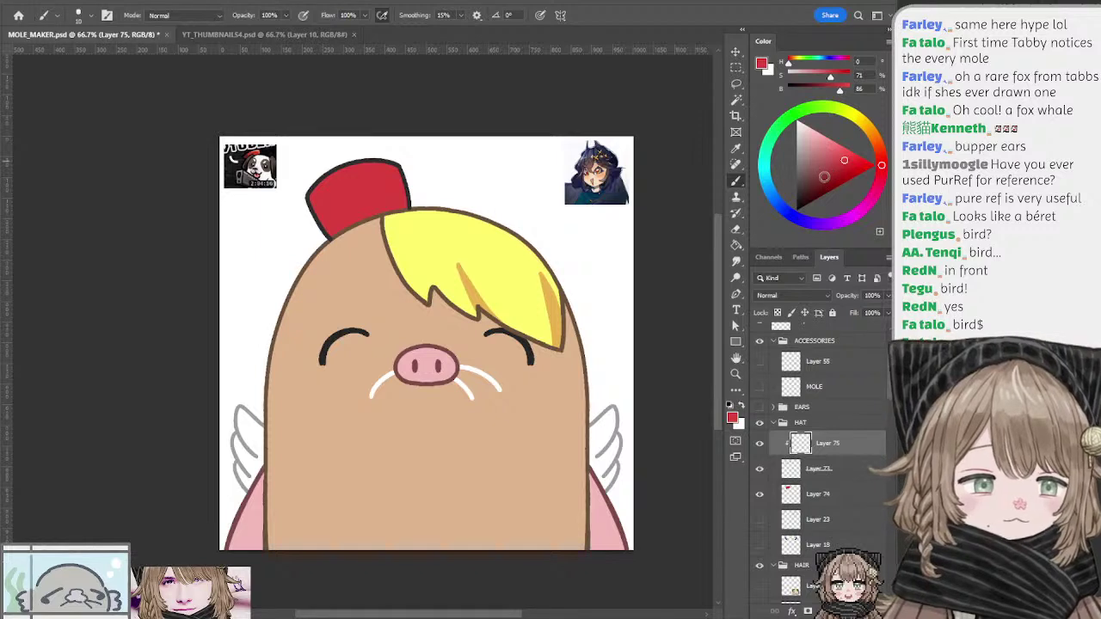
Step: Fill the clipped layer with a dark muted red (S 50, B 40) and merge it with the hat outline
{"action": "left_click", "coordinate": [822, 176]}
{"action": "key", "text": "alt+BackSpace"}
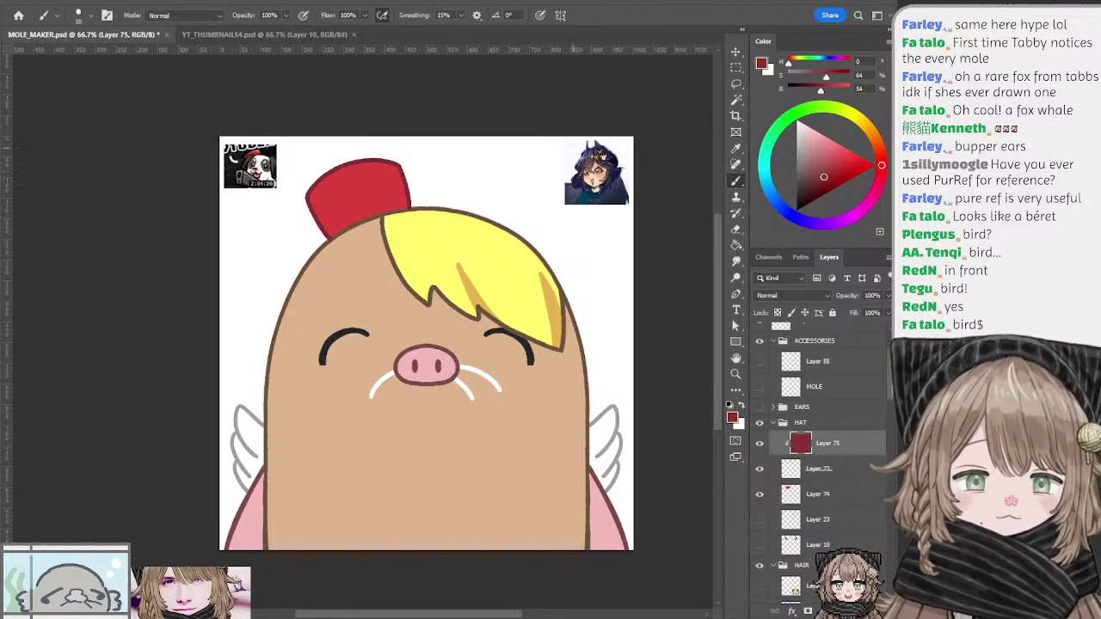
{"action": "left_click", "coordinate": [812, 179]}
{"action": "key", "text": "ctrl+z"}
{"action": "left_click", "coordinate": [812, 181]}
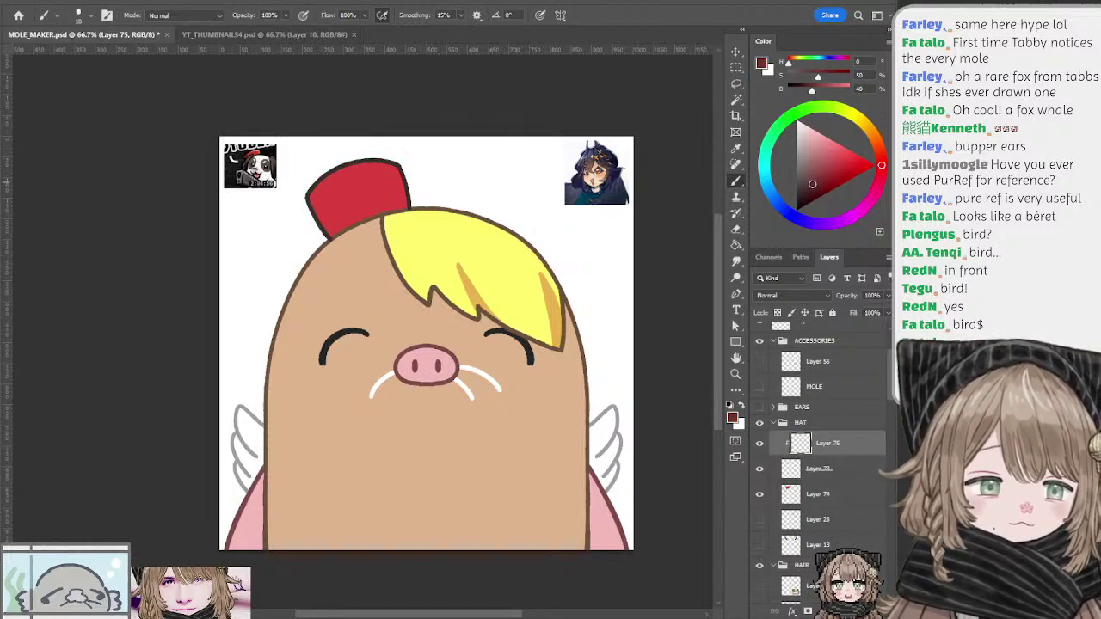
{"action": "key", "text": "alt+BackSpace"}
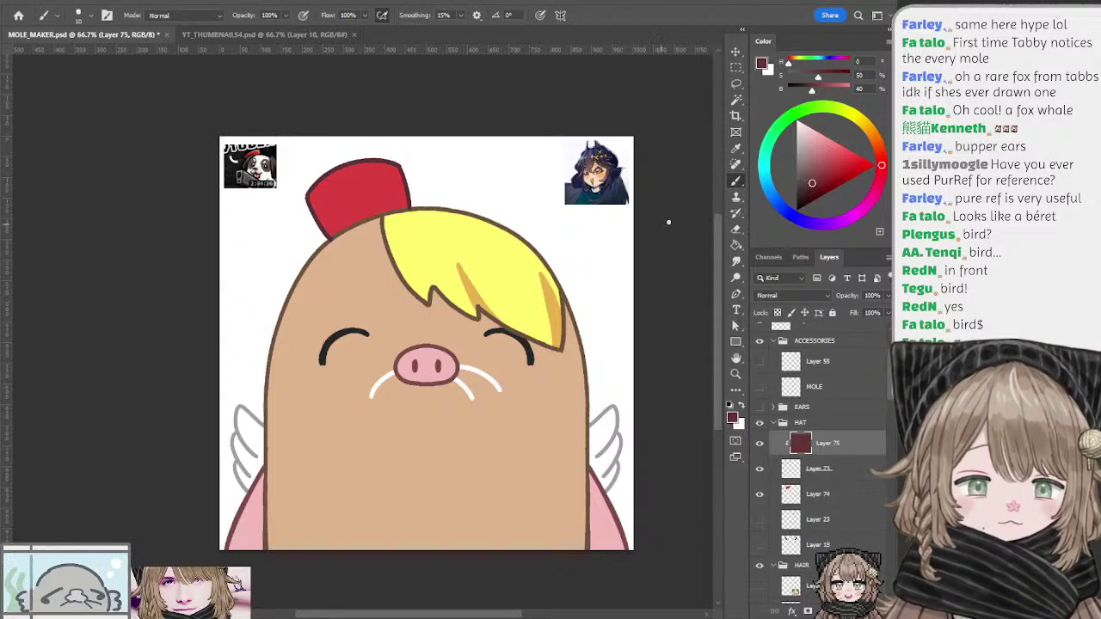
{"action": "left_click", "coordinate": [812, 183]}
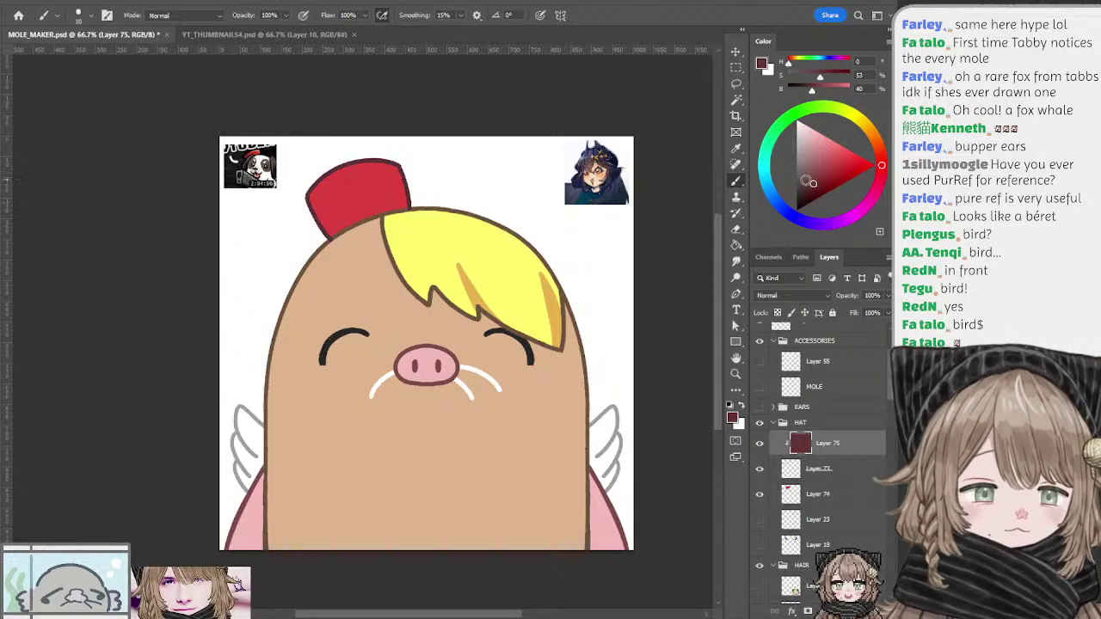
{"action": "left_click", "coordinate": [811, 470], "text": "shift"}
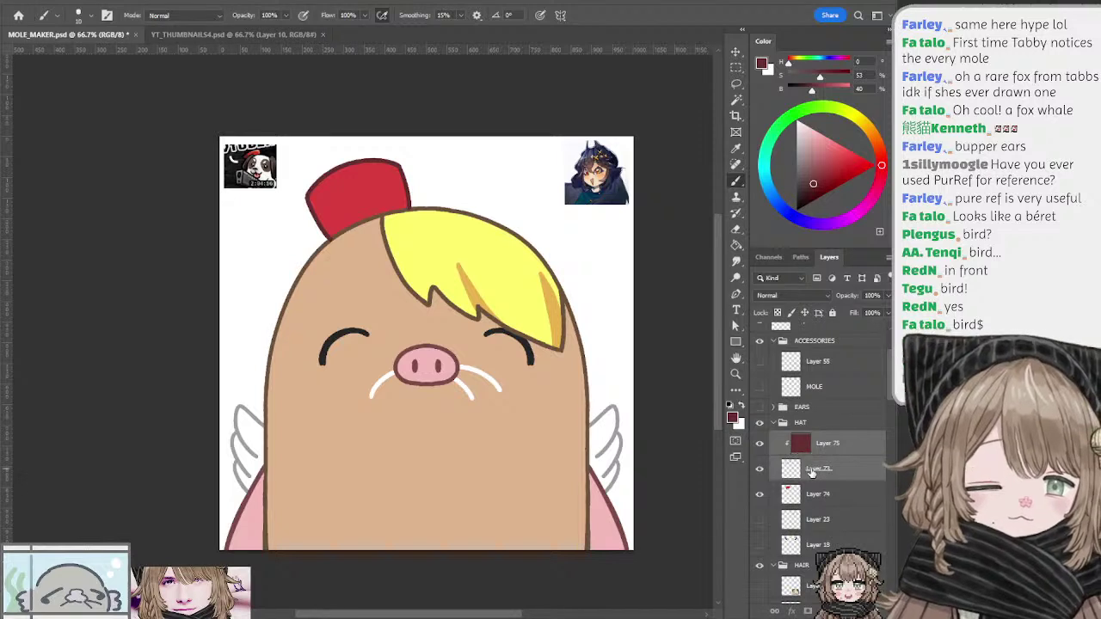
{"action": "key", "text": "ctrl+e"}
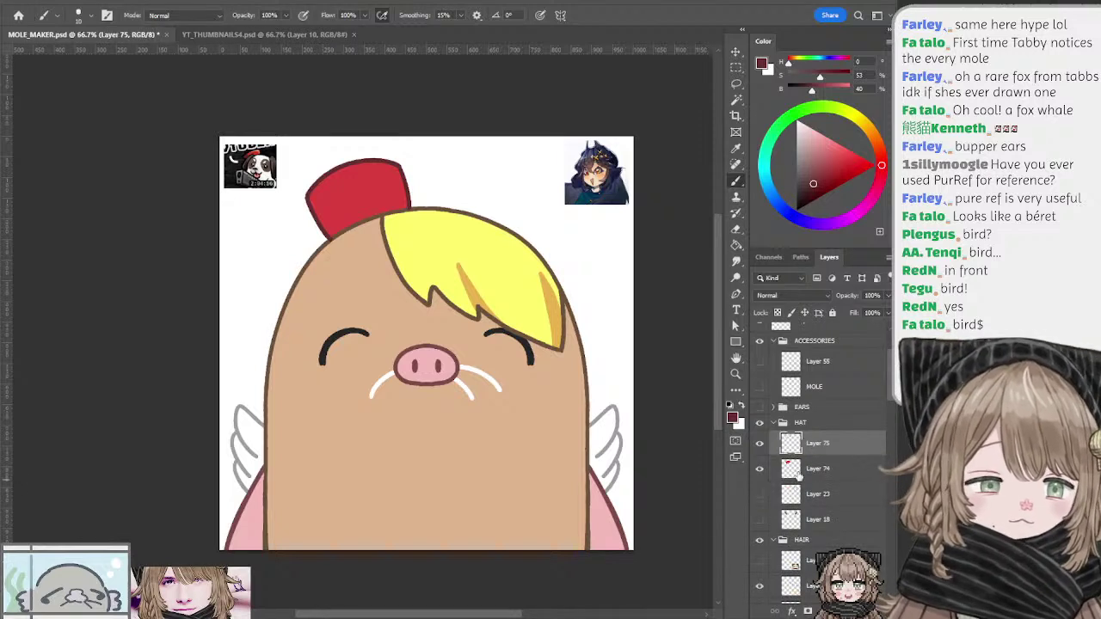
Step: Hide the red hat's outline and fill layers and add an empty layer at the top of the HAT group
{"action": "left_click", "coordinate": [760, 444]}
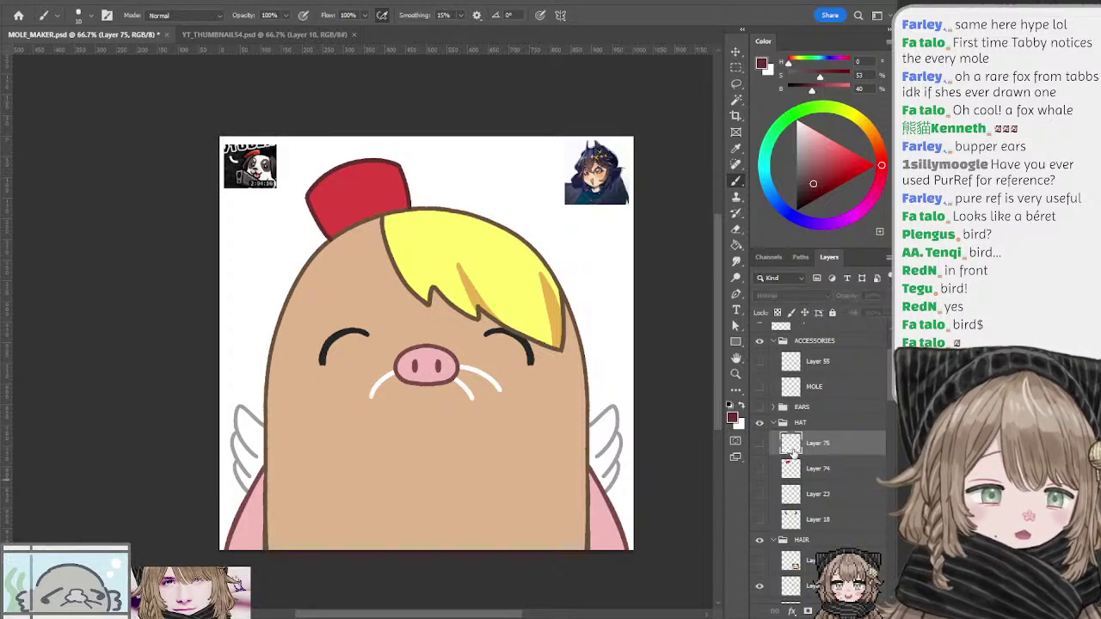
{"action": "left_click", "coordinate": [856, 610]}
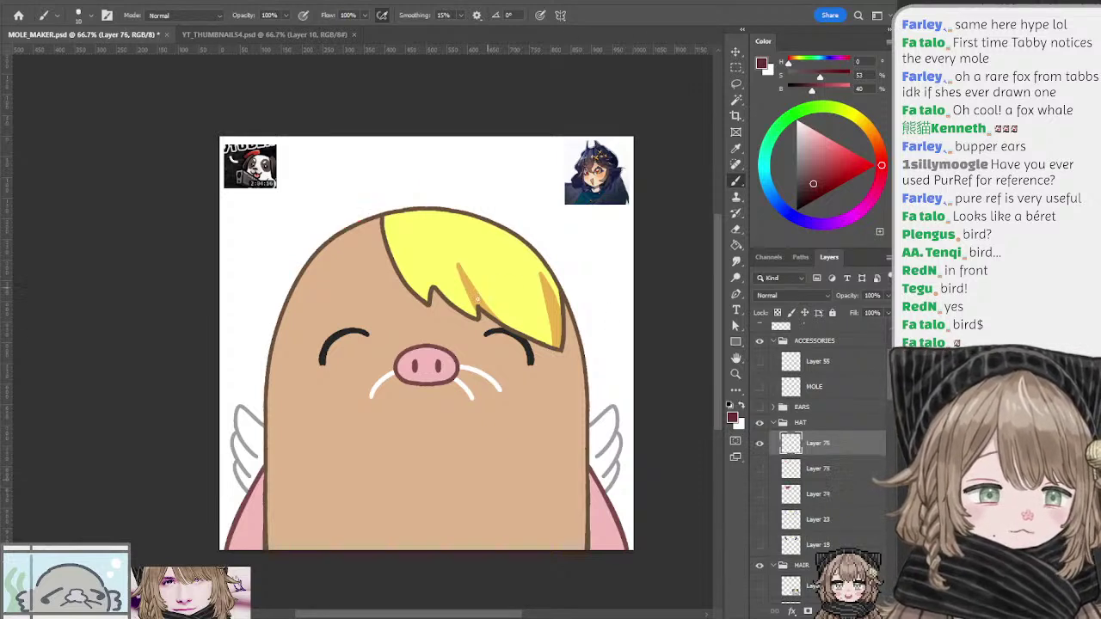
Step: Hide the outline and fill layers of the yellow hair in the HAIR group
{"action": "left_click", "coordinate": [522, 310], "text": "ctrl"}
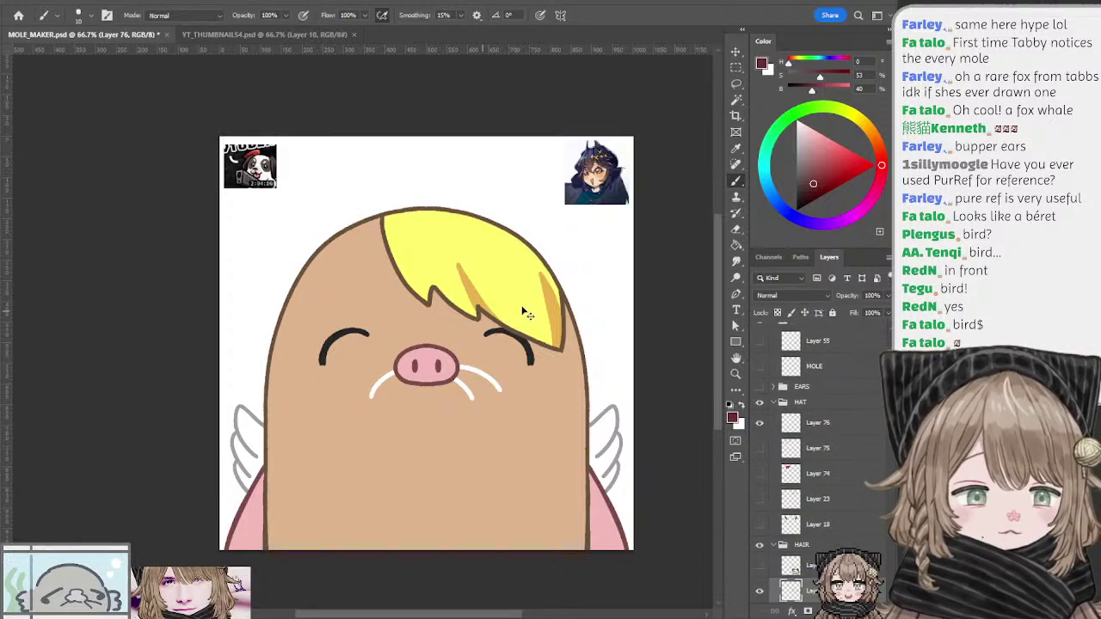
{"action": "left_click", "coordinate": [758, 594]}
{"action": "scroll", "coordinate": [866, 389], "scroll_direction": "down", "scroll_amount": 4}
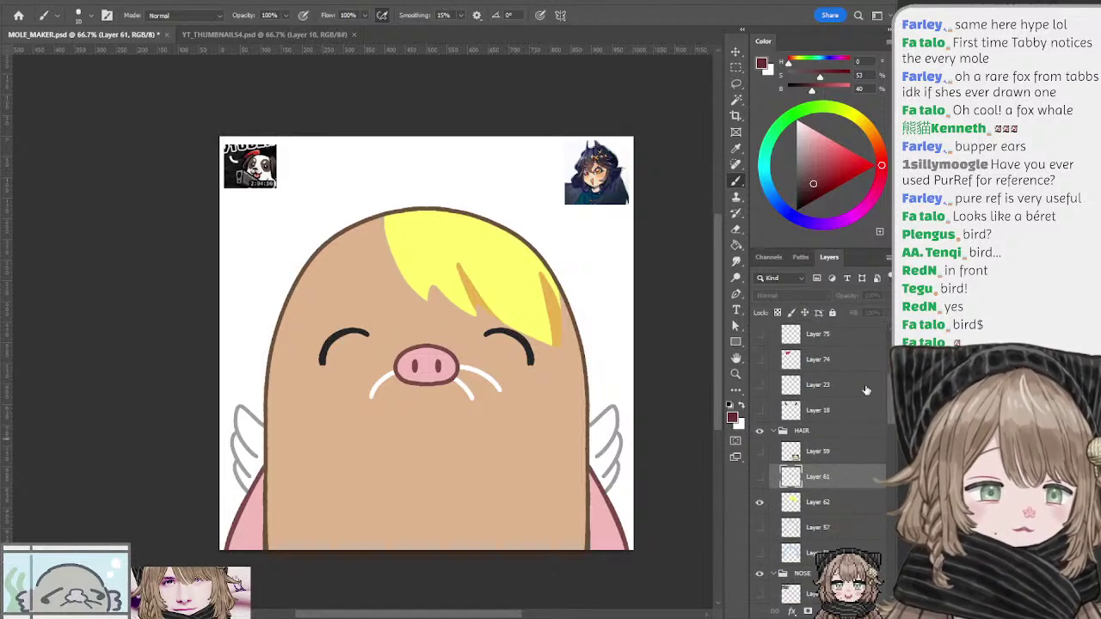
{"action": "left_click", "coordinate": [758, 502]}
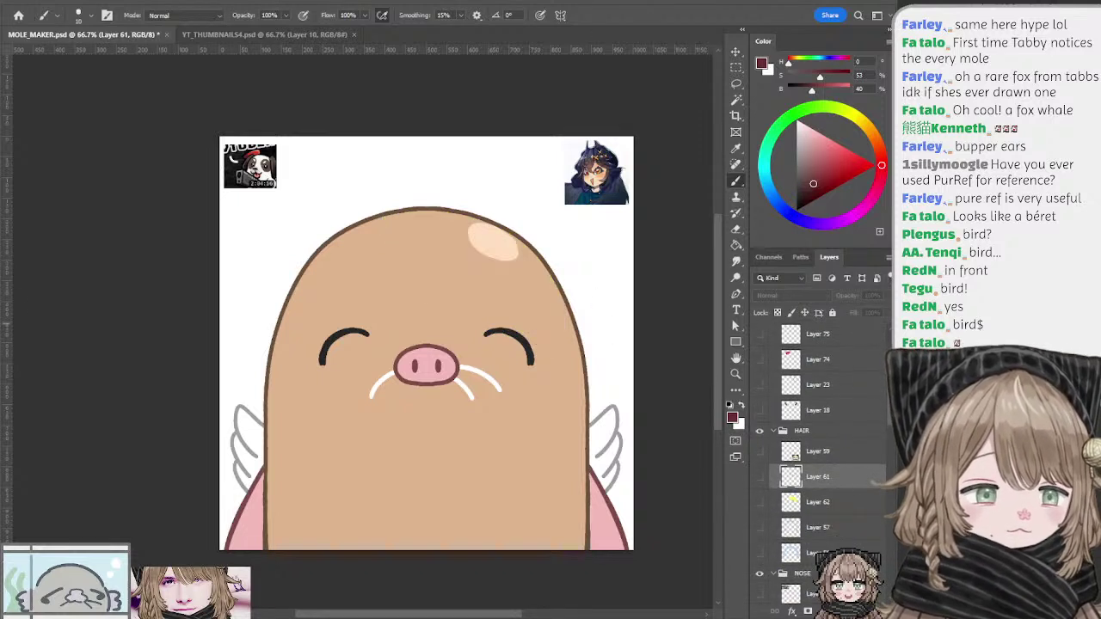
Step: Move the new empty layer from the HAT group to the top of the ACCESSORIES group
{"action": "scroll", "coordinate": [821, 456], "scroll_direction": "up", "scroll_amount": 5}
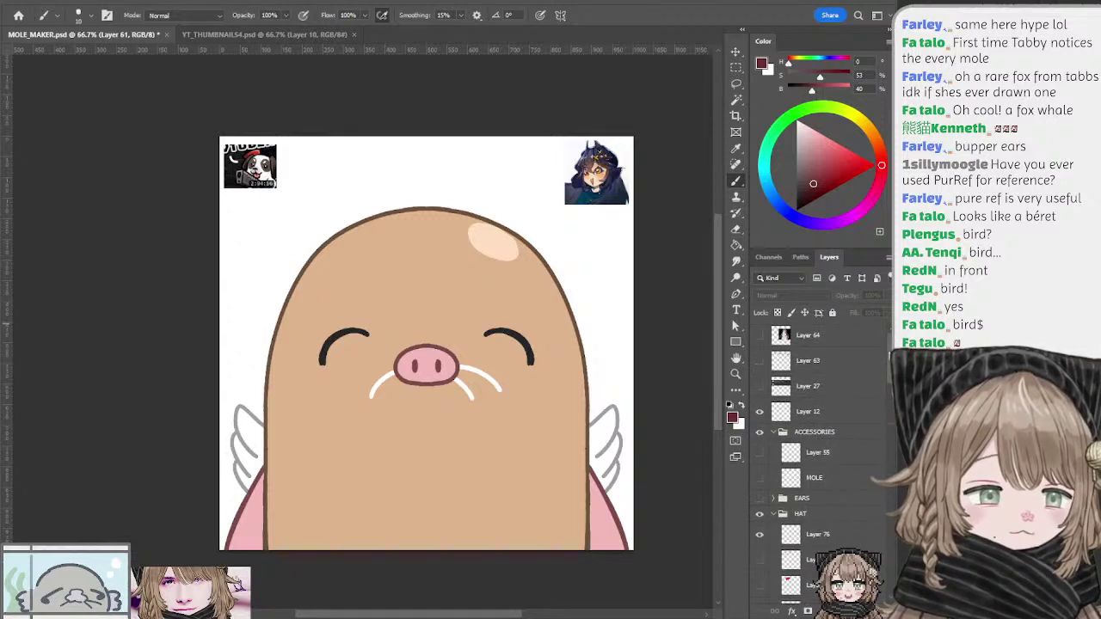
{"action": "scroll", "coordinate": [884, 387], "scroll_direction": "down", "scroll_amount": 4}
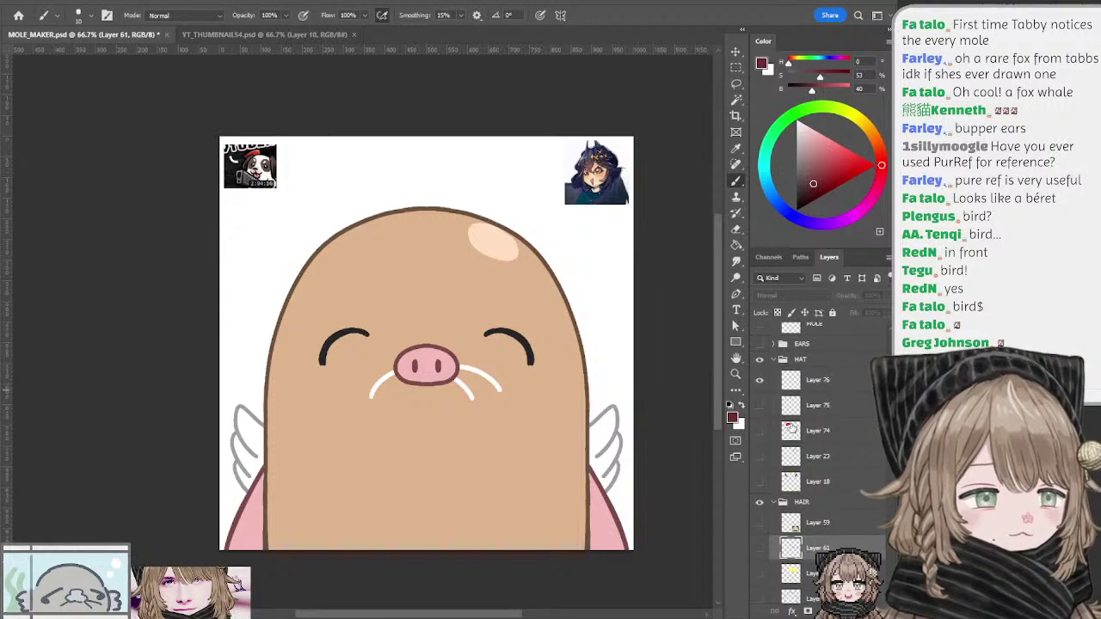
{"action": "left_click", "coordinate": [798, 382]}
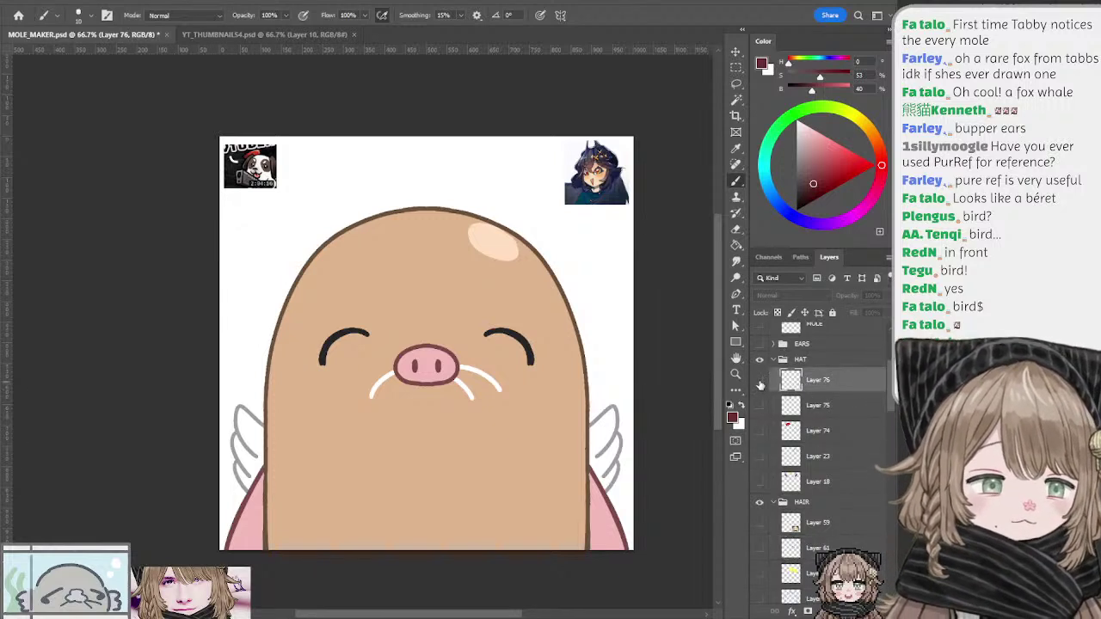
{"action": "scroll", "coordinate": [791, 482], "scroll_direction": "up", "scroll_amount": 4}
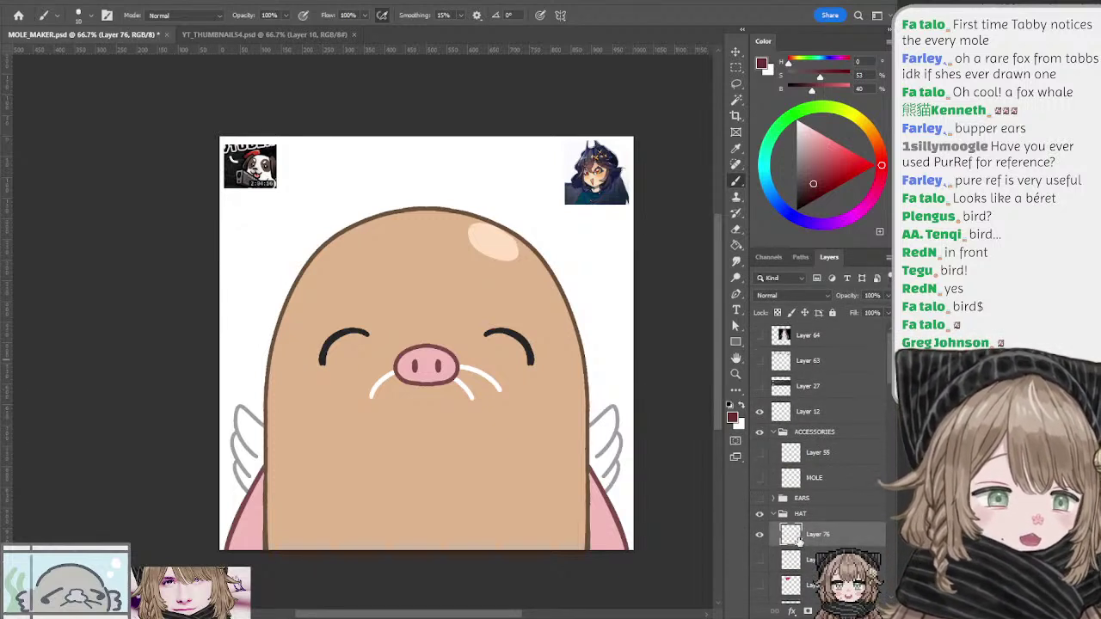
{"action": "left_click_drag", "start_coordinate": [798, 537], "coordinate": [790, 447]}
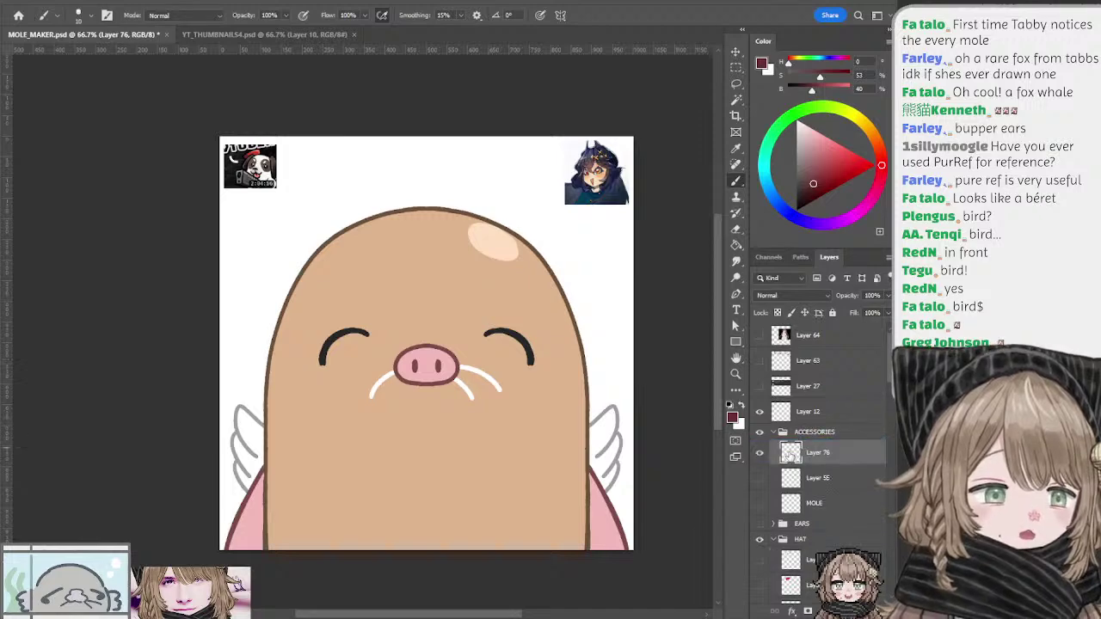
{"action": "key", "text": "ctrl+1"}
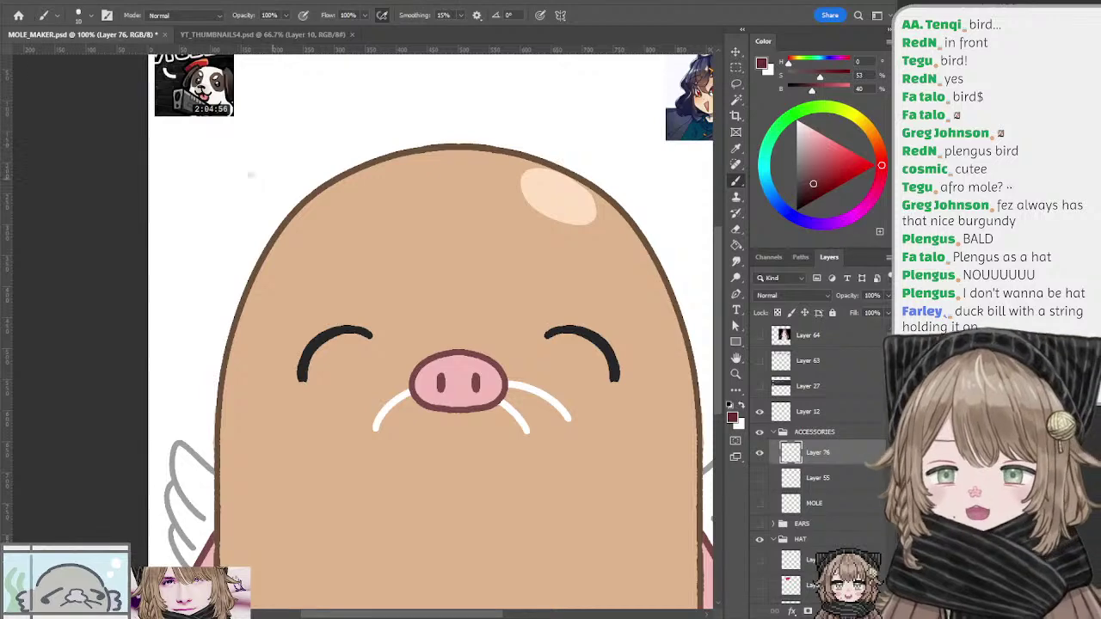
{"action": "left_click_drag", "start_coordinate": [312, 177], "coordinate": [339, 187]}
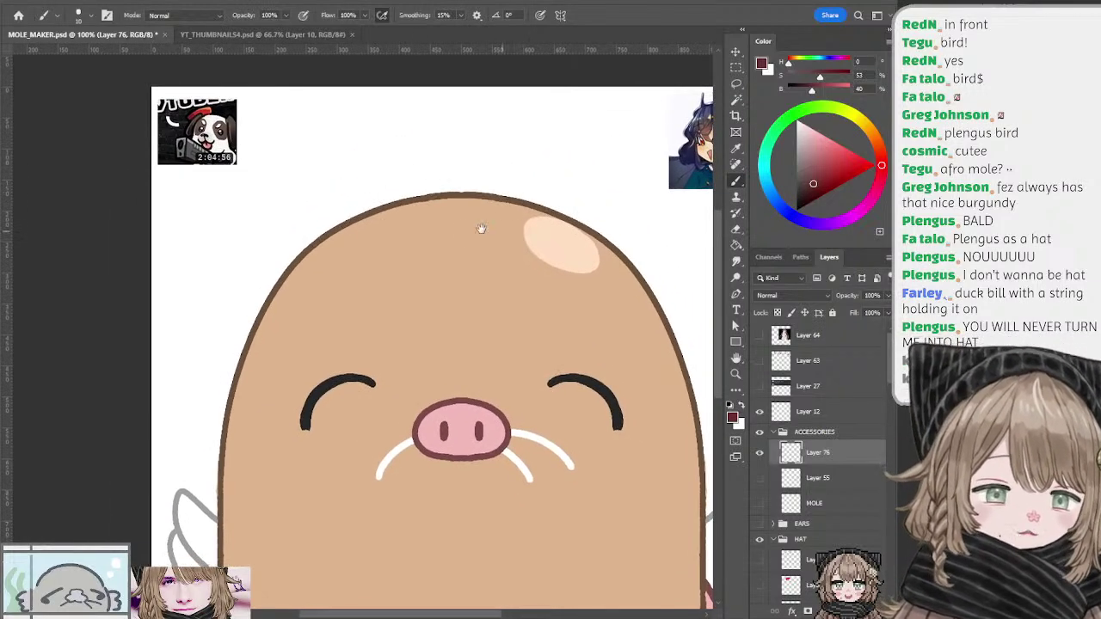
{"action": "mouse_move", "coordinate": [479, 229]}
{"action": "left_mouse_down"}
{"action": "mouse_move", "coordinate": [467, 226]}
{"action": "mouse_move", "coordinate": [477, 228]}
{"action": "left_mouse_up"}
{"action": "left_click", "coordinate": [760, 453]}
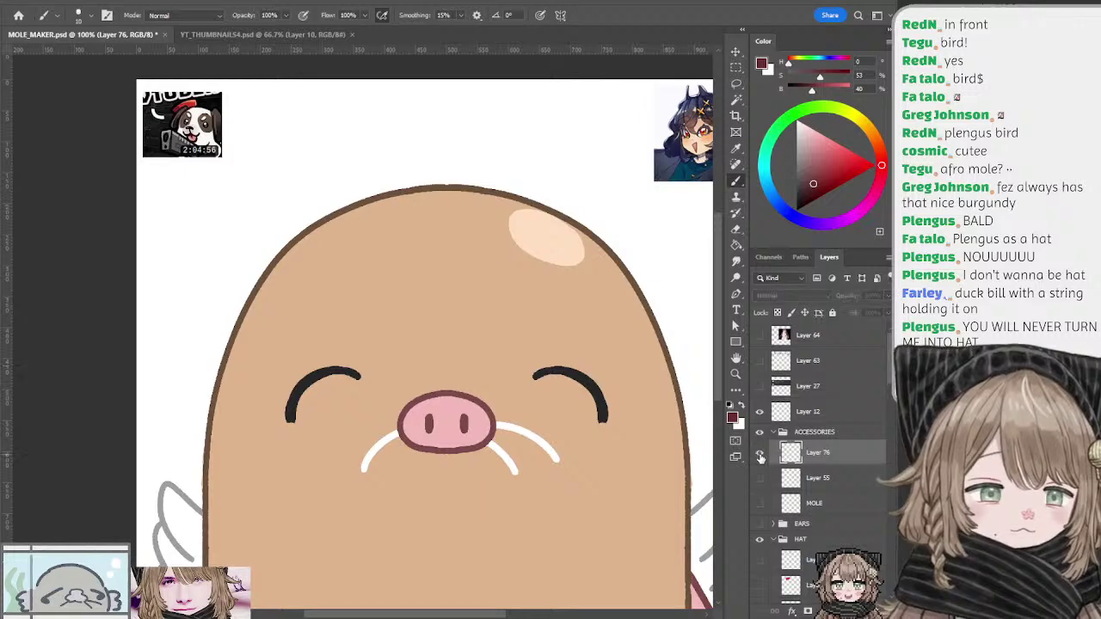
{"action": "mouse_move", "coordinate": [574, 266]}
{"action": "left_mouse_down"}
{"action": "mouse_move", "coordinate": [478, 265]}
{"action": "mouse_move", "coordinate": [376, 347]}
{"action": "left_mouse_up"}
{"action": "key", "text": "ctrl+z"}
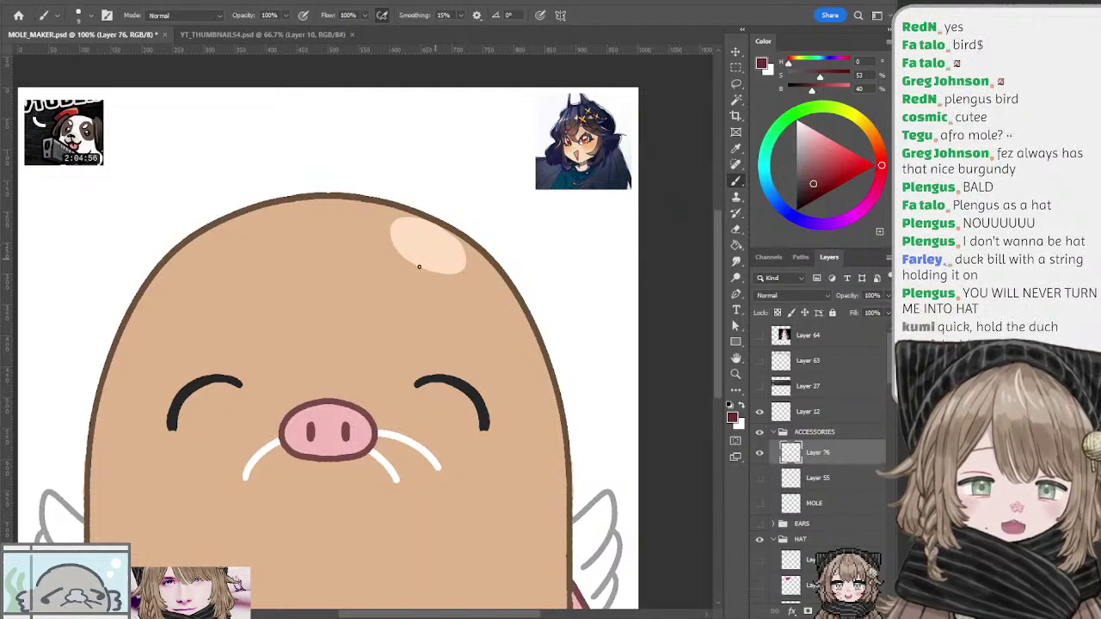
{"action": "left_click_drag", "start_coordinate": [433, 255], "coordinate": [400, 307]}
{"action": "key", "text": "ctrl+z"}
{"action": "left_click_drag", "start_coordinate": [423, 254], "coordinate": [391, 295]}
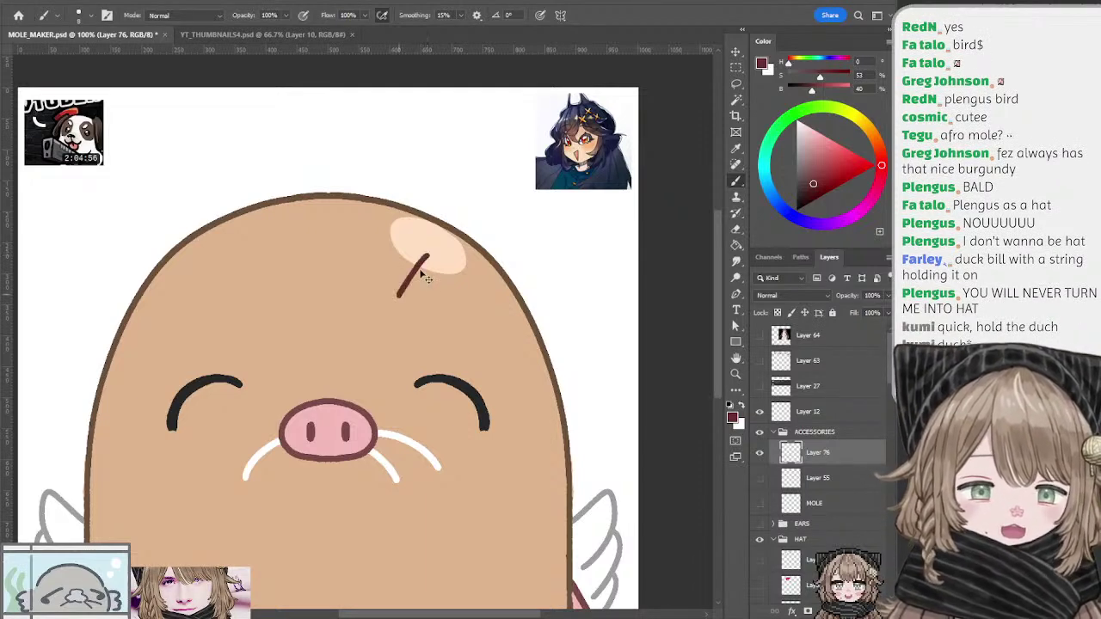
{"action": "key", "text": "ctrl+z"}
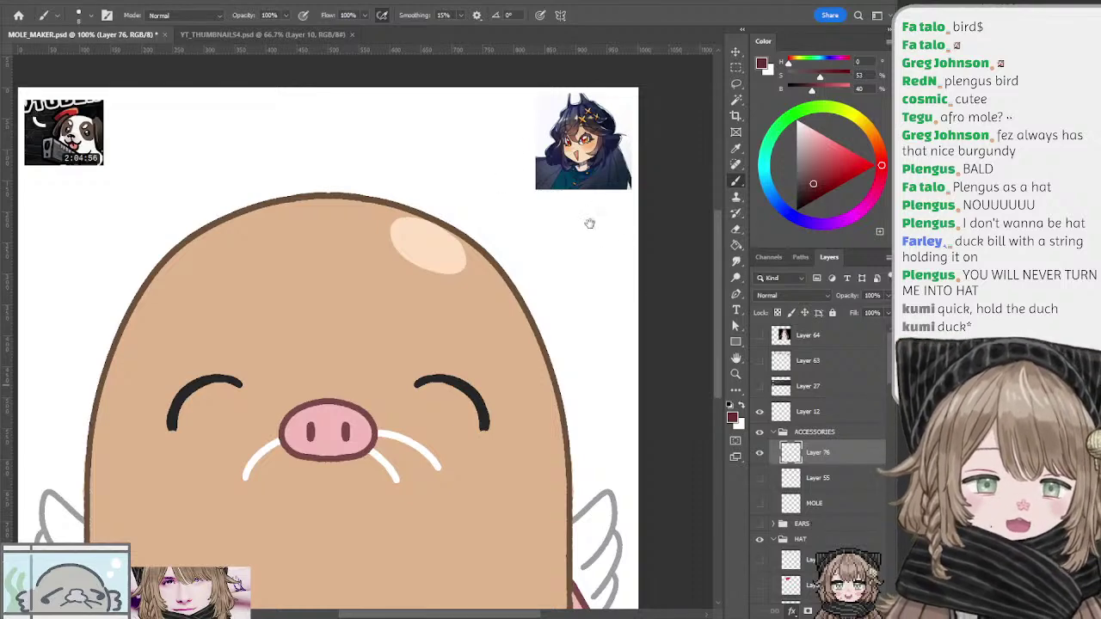
Step: Give the new accessory layer a brown Stroke effect and choose a light tan brush colour (H 37, S 40, B 90)
{"action": "key", "text": "F2"}
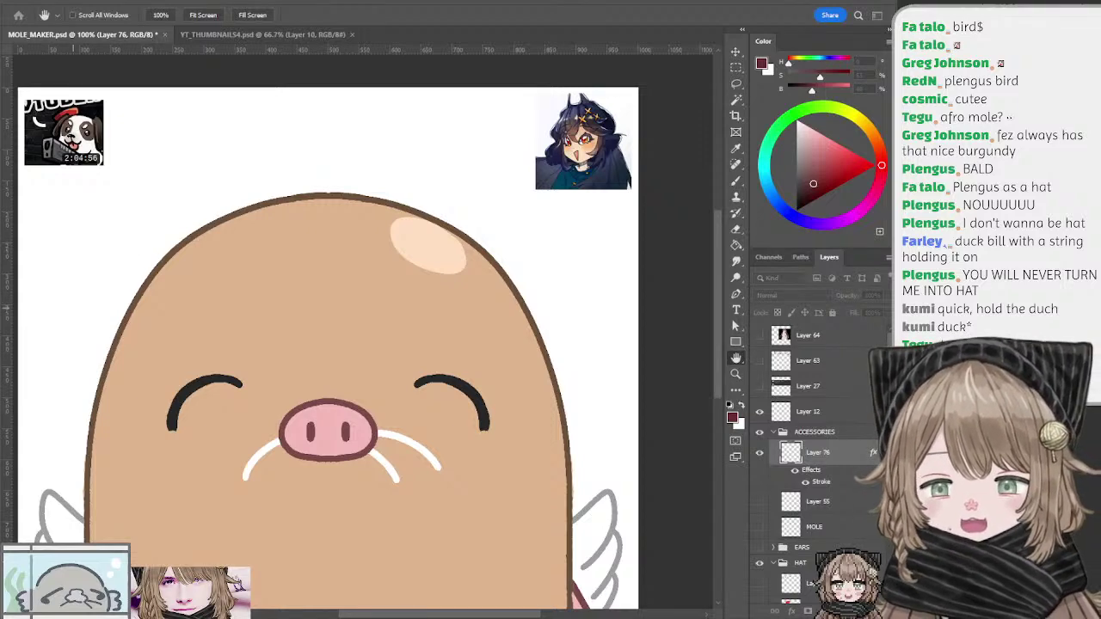
{"action": "key", "text": "i"}
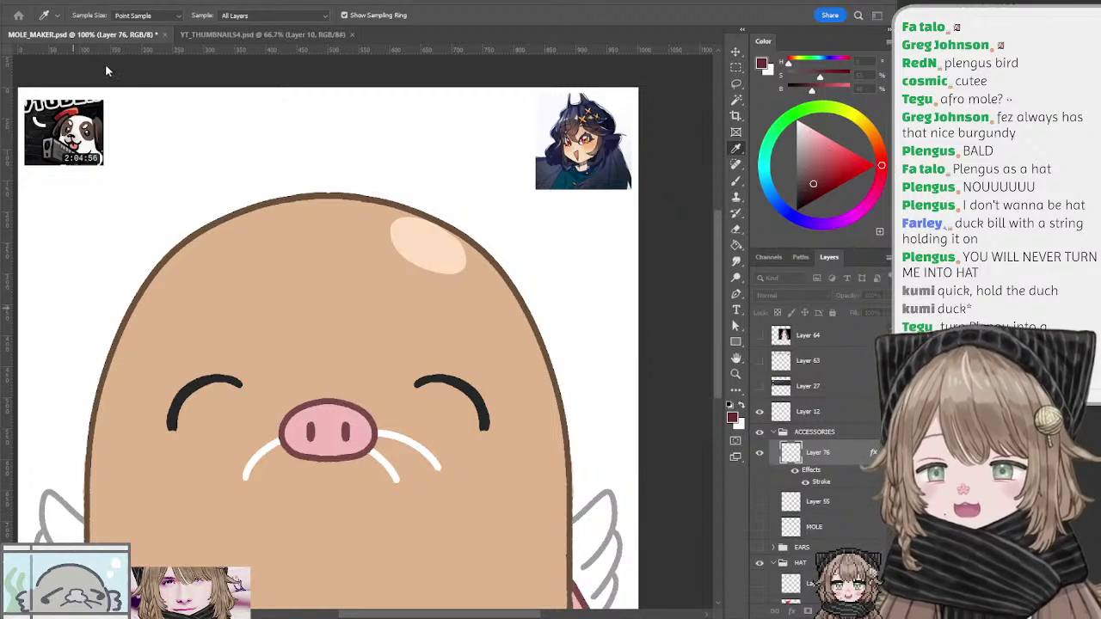
{"action": "key", "text": "h"}
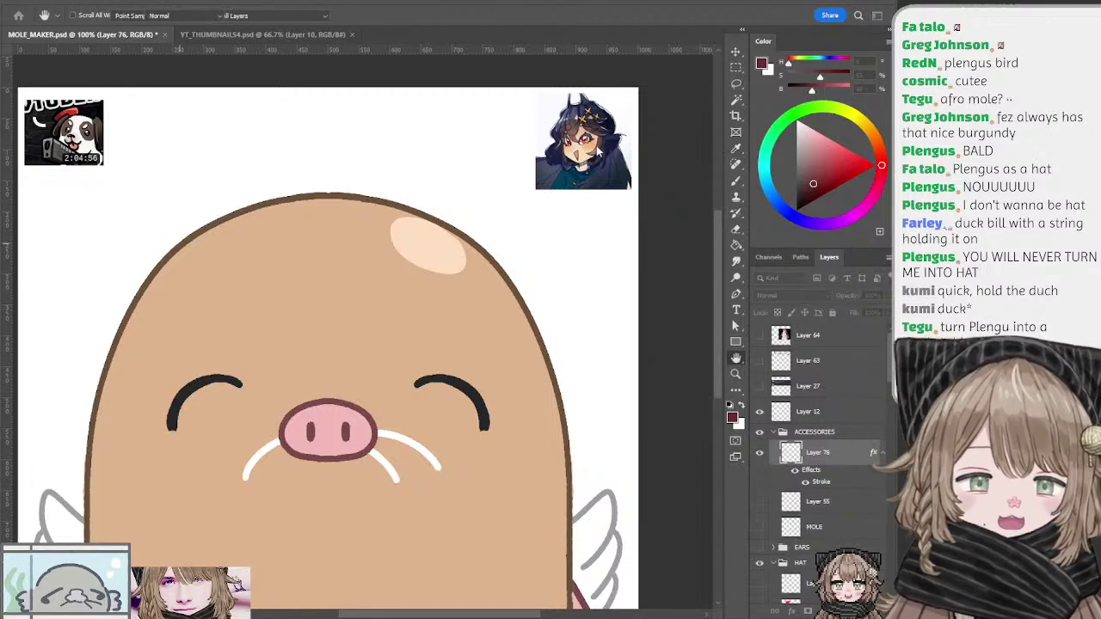
{"action": "key", "text": "b"}
{"action": "left_click", "coordinate": [824, 146]}
{"action": "left_click", "coordinate": [870, 130]}
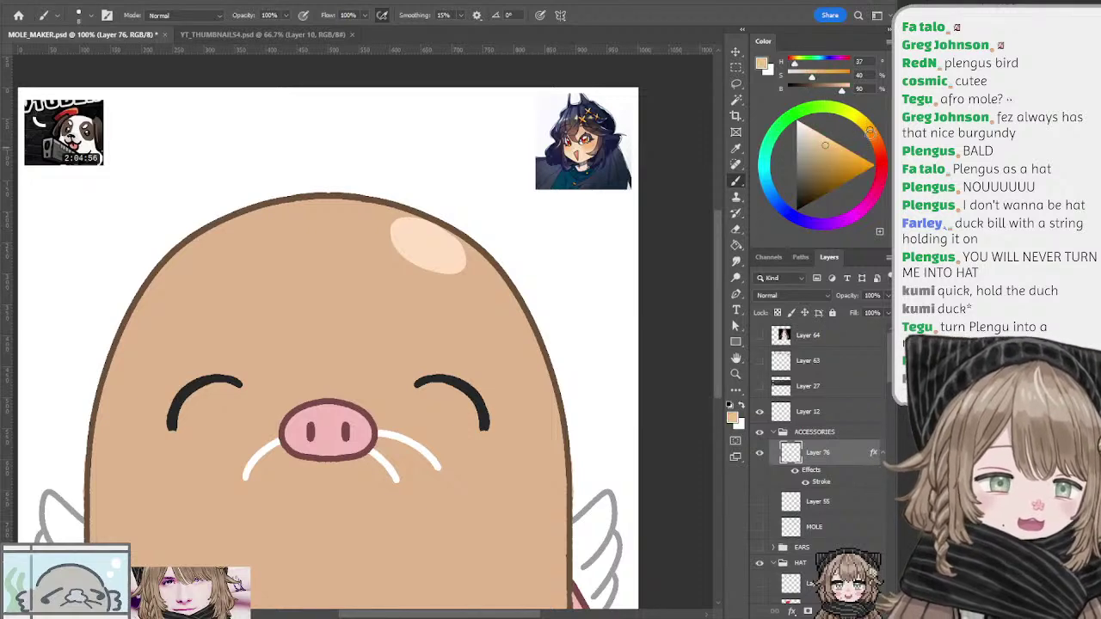
Step: Test the outline effect with a diagonal forehead stroke, undo it and make the layer's Stroke effect much thinner
{"action": "left_click_drag", "start_coordinate": [398, 283], "coordinate": [392, 366]}
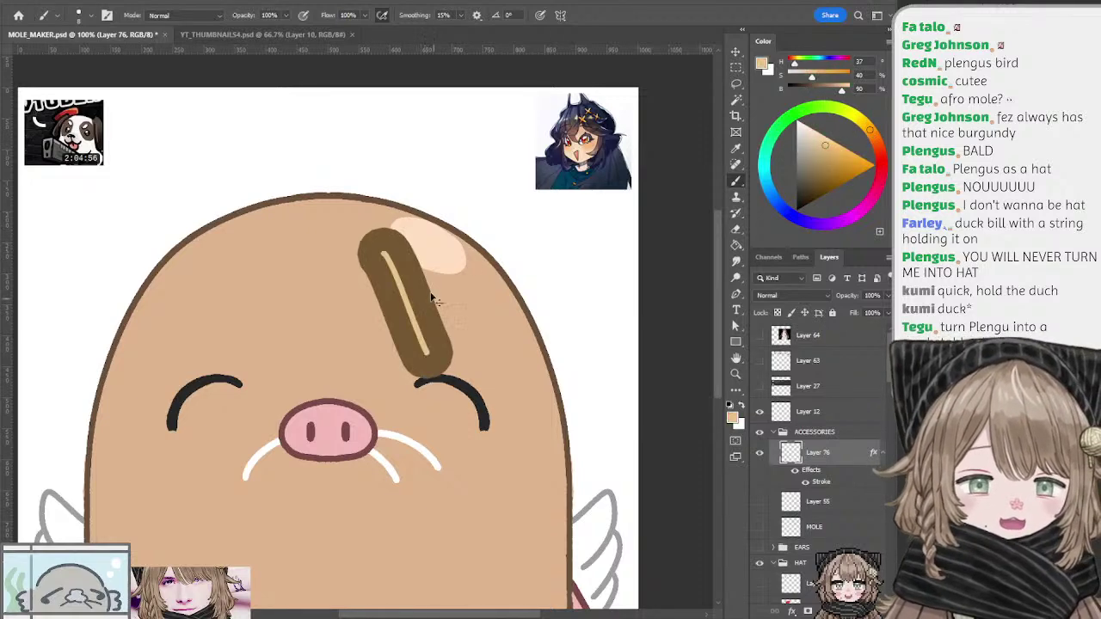
{"action": "key", "text": "ctrl+z"}
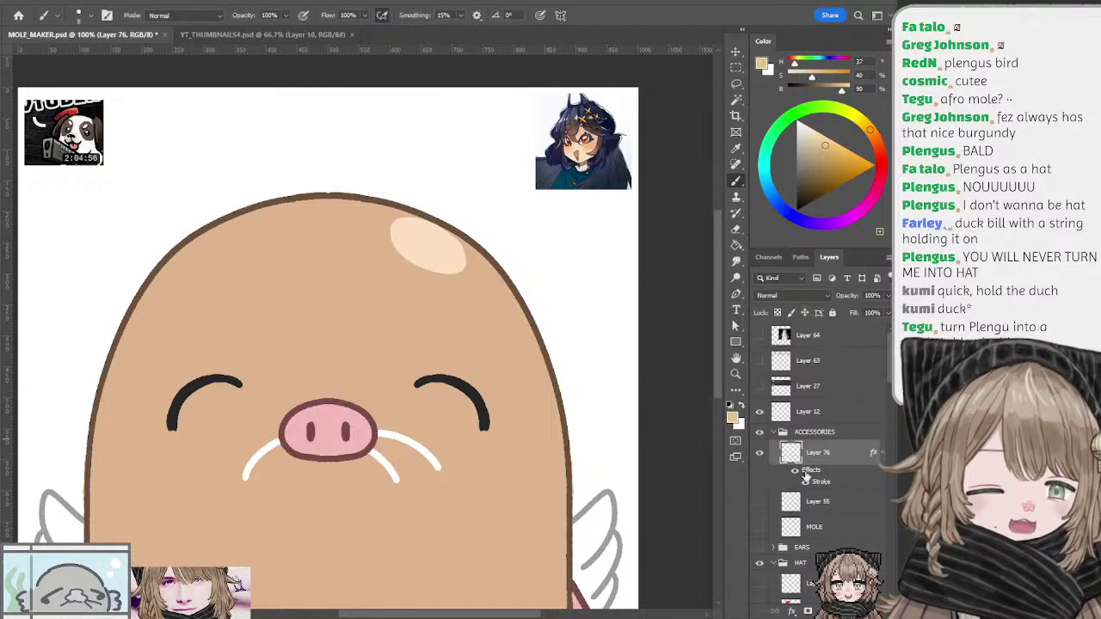
{"action": "key", "text": "space"}
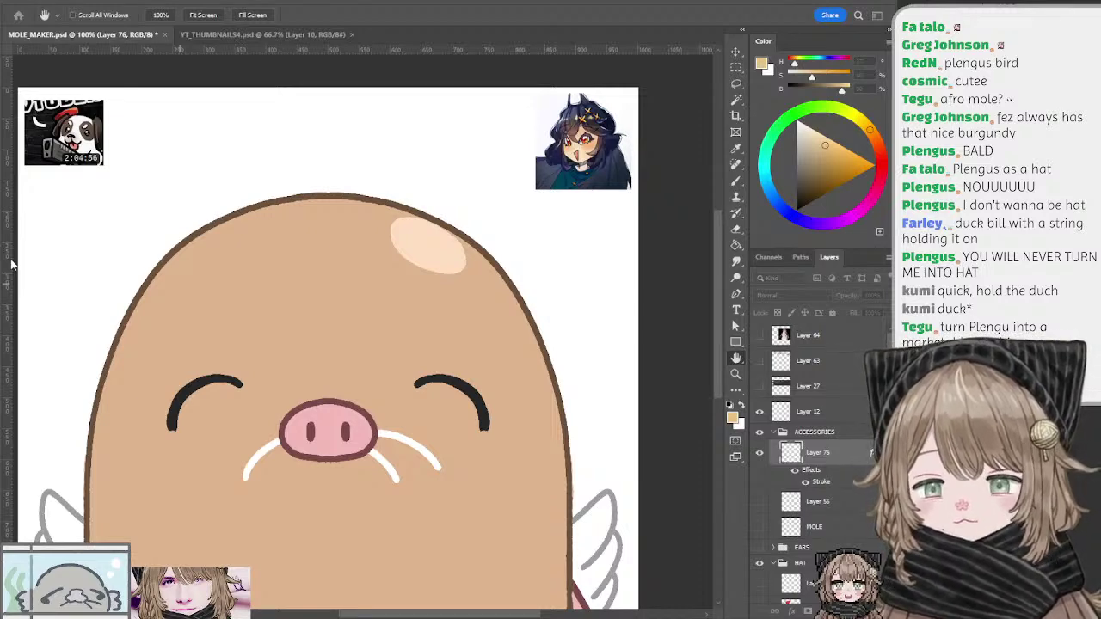
{"action": "left_click_drag", "start_coordinate": [436, 261], "coordinate": [379, 333]}
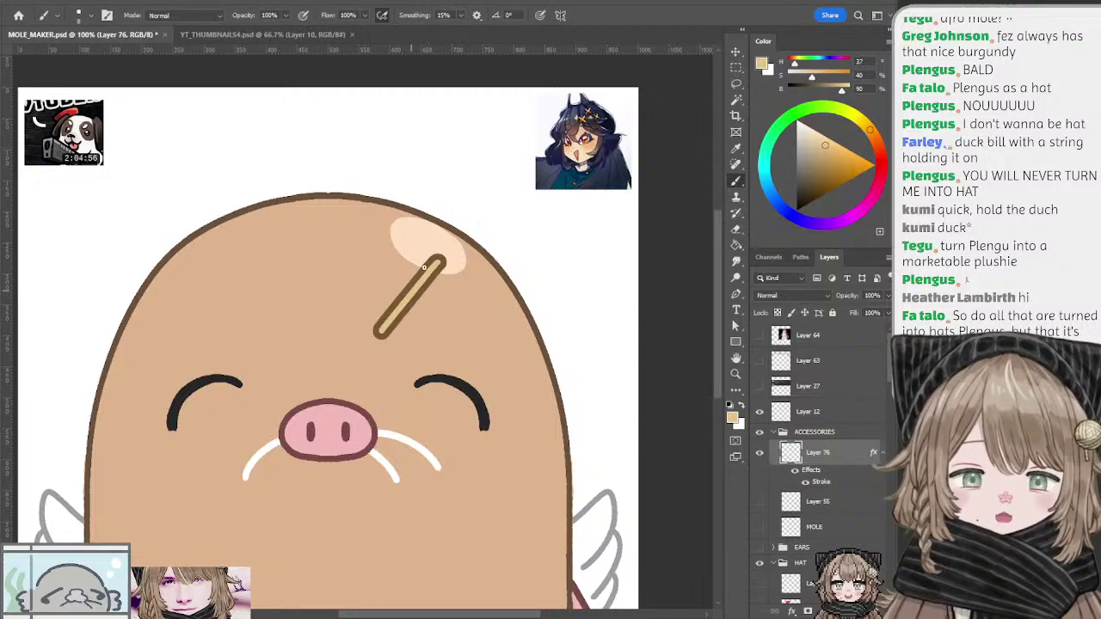
{"action": "key", "text": "ctrl+z"}
{"action": "mouse_move", "coordinate": [434, 256]}
{"action": "left_mouse_down"}
{"action": "mouse_move", "coordinate": [370, 328]}
{"action": "mouse_move", "coordinate": [424, 285]}
{"action": "mouse_move", "coordinate": [434, 256]}
{"action": "mouse_move", "coordinate": [376, 321]}
{"action": "left_mouse_up"}
{"action": "key", "text": "ctrl+z"}
Step: Draw two crossing diagonal strokes with a 15 px brush to form a tan X clip beside the forehead highlight
{"action": "key", "text": "ctrl+z"}
{"action": "mouse_move", "coordinate": [431, 248]}
{"action": "left_mouse_down"}
{"action": "mouse_move", "coordinate": [381, 314]}
{"action": "mouse_move", "coordinate": [378, 306]}
{"action": "left_mouse_up"}
{"action": "key", "text": "ctrl+z"}
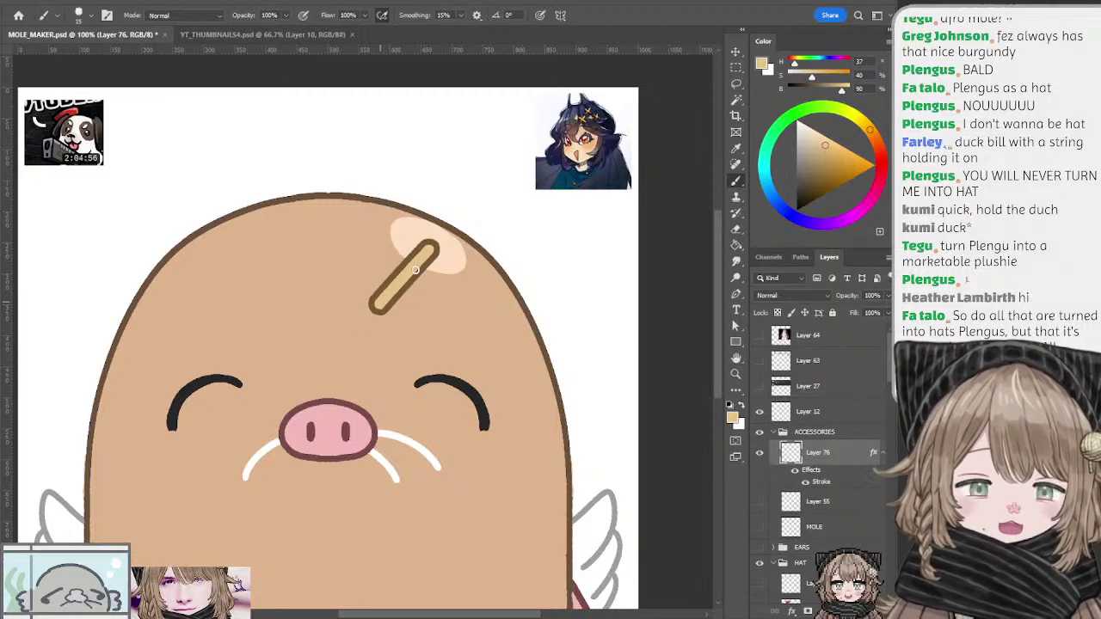
{"action": "key", "text": "ctrl+z"}
{"action": "left_click_drag", "start_coordinate": [434, 250], "coordinate": [381, 303]}
{"action": "left_click_drag", "start_coordinate": [384, 247], "coordinate": [440, 295]}
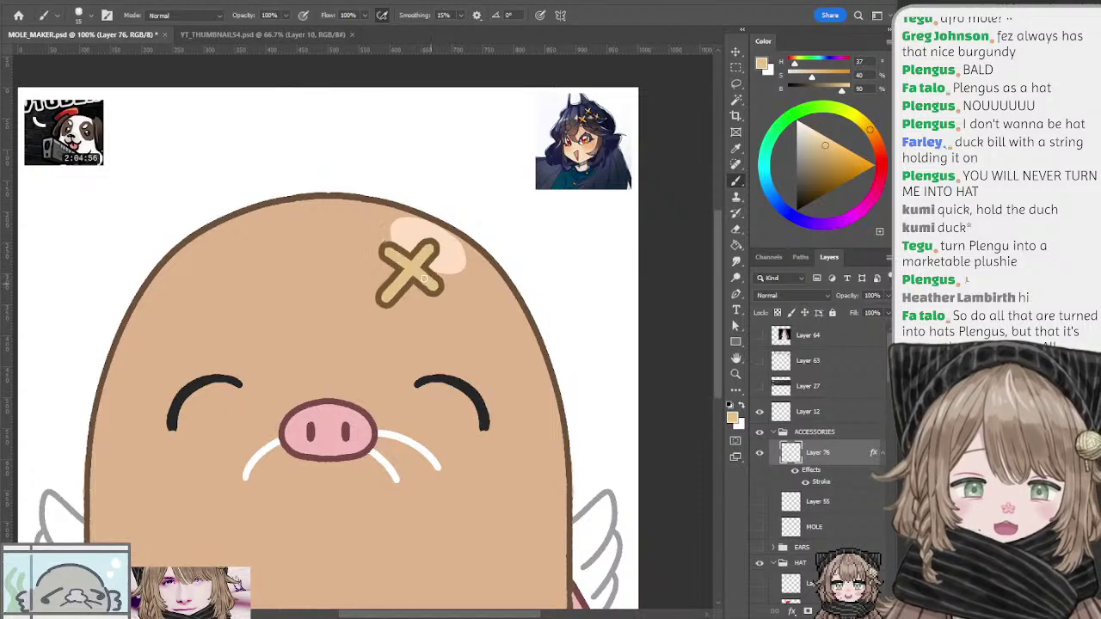
Step: Redraw the X clip's downward diagonal as a slightly longer stroke crossing the other diagonal
{"action": "key", "text": "ctrl+z"}
{"action": "left_click_drag", "start_coordinate": [387, 245], "coordinate": [435, 289]}
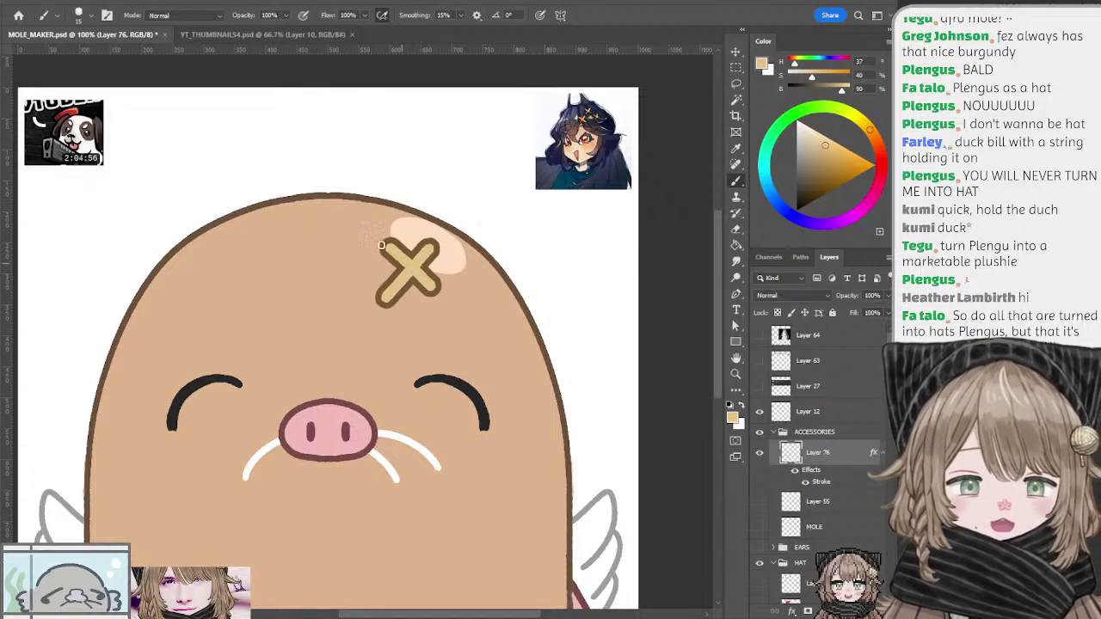
{"action": "key", "text": "ctrl+z"}
{"action": "left_click_drag", "start_coordinate": [381, 244], "coordinate": [489, 337]}
{"action": "key", "text": "ctrl+z"}
{"action": "key", "text": "ctrl+z"}
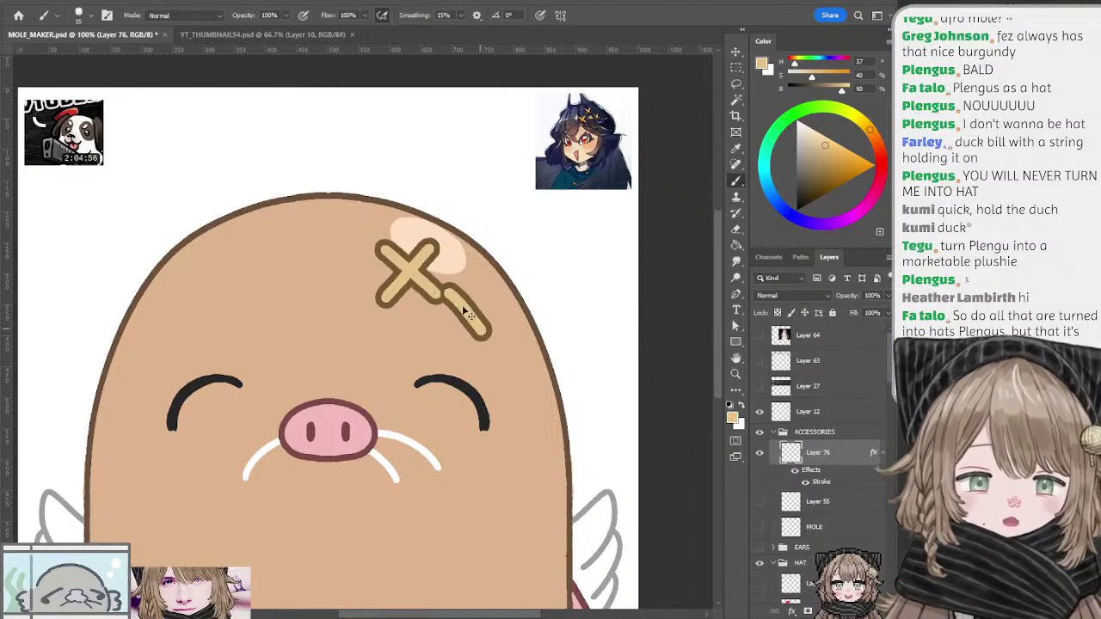
{"action": "key", "text": "ctrl+z"}
{"action": "left_click_drag", "start_coordinate": [454, 285], "coordinate": [508, 343]}
{"action": "key", "text": "ctrl+z"}
{"action": "left_click_drag", "start_coordinate": [454, 284], "coordinate": [509, 343]}
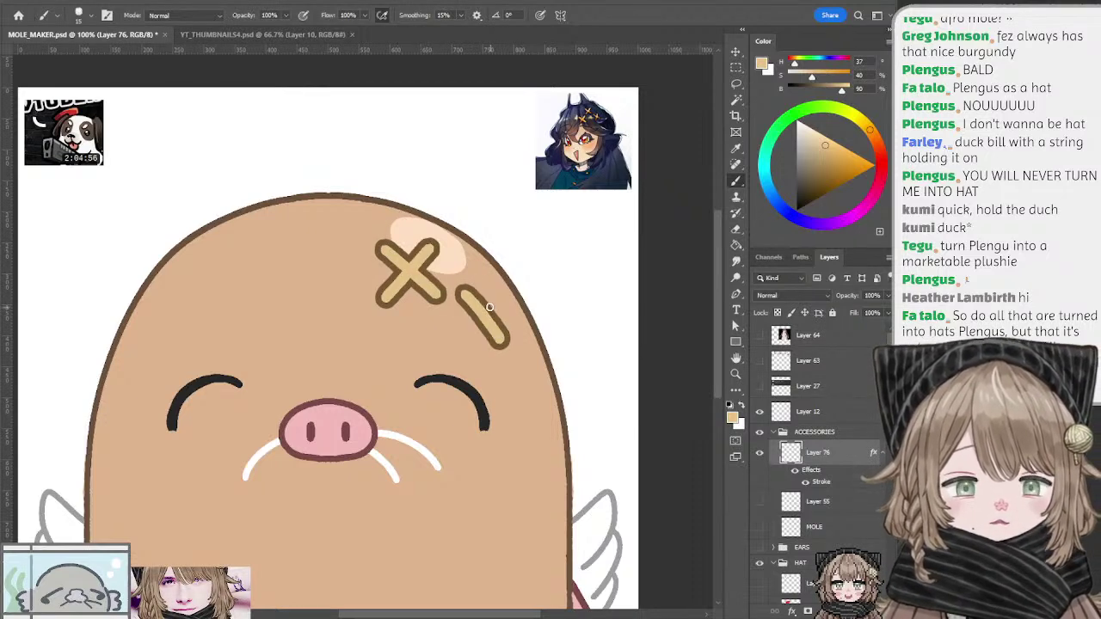
{"action": "mouse_move", "coordinate": [507, 287]}
{"action": "left_mouse_down"}
{"action": "mouse_move", "coordinate": [448, 337]}
{"action": "mouse_move", "coordinate": [508, 340]}
{"action": "left_mouse_up"}
{"action": "key", "text": "ctrl+z"}
{"action": "left_click", "coordinate": [508, 299]}
{"action": "key", "text": "ctrl+z"}
{"action": "key", "text": "ctrl+z"}
{"action": "key", "text": "ctrl+z"}
Step: Lasso the X clip and duplicate it twice, placing one copy slightly lower on each side of the original
{"action": "key", "text": "l"}
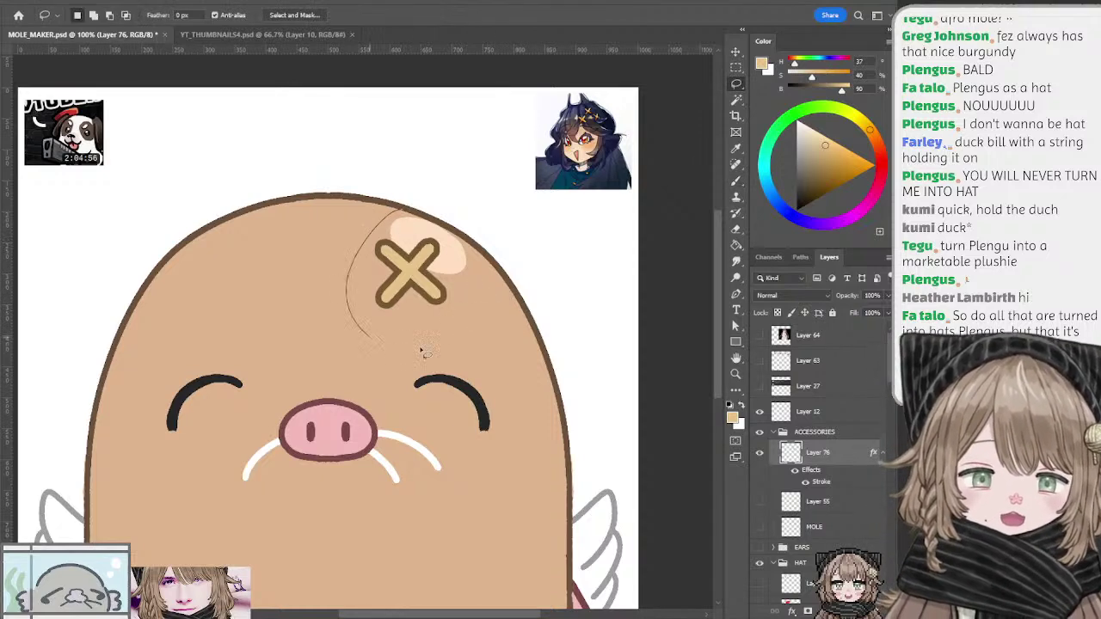
{"action": "key", "text": "e"}
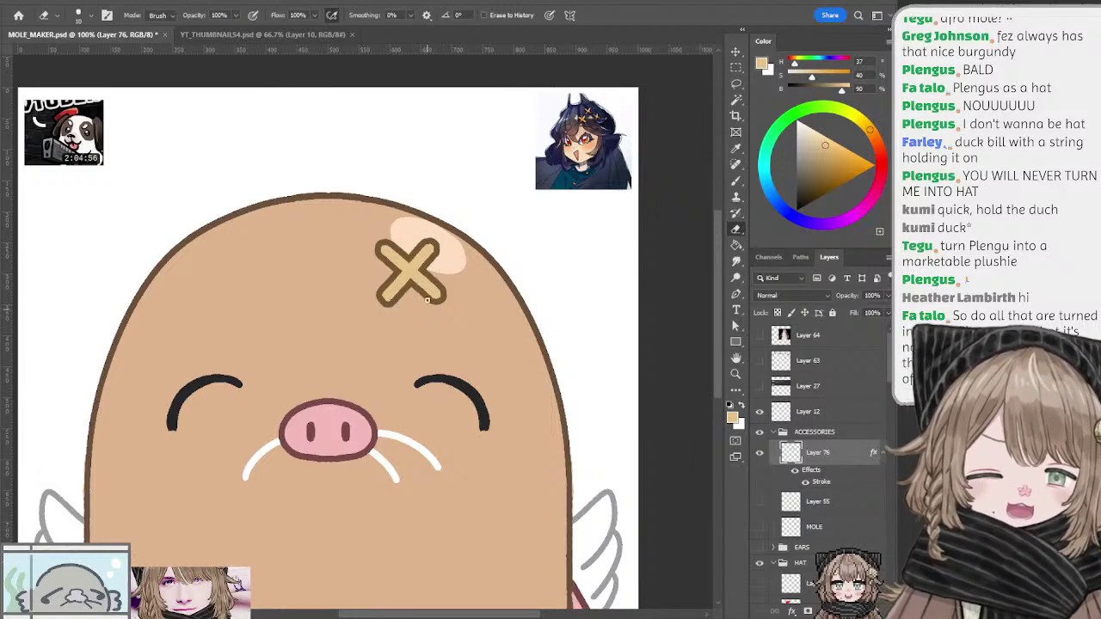
{"action": "key", "text": "l"}
{"action": "mouse_move", "coordinate": [364, 246]}
{"action": "left_mouse_down"}
{"action": "mouse_move", "coordinate": [447, 248]}
{"action": "mouse_move", "coordinate": [371, 329]}
{"action": "mouse_move", "coordinate": [345, 333]}
{"action": "mouse_move", "coordinate": [347, 311]}
{"action": "mouse_move", "coordinate": [496, 313]}
{"action": "left_mouse_up"}
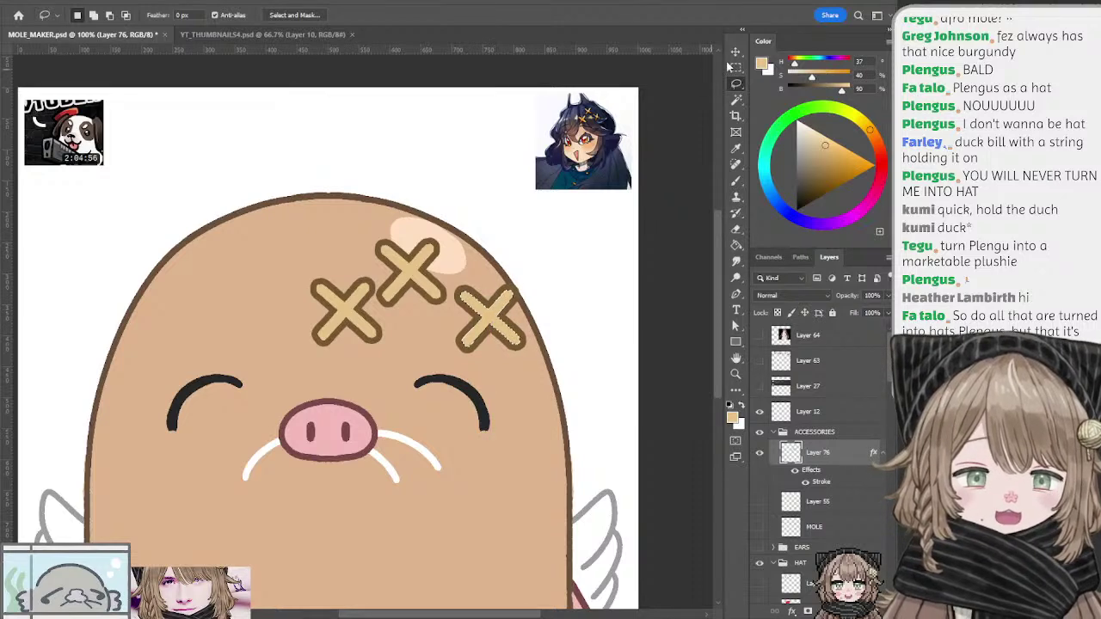
Step: Scale the X copy nearest the head's outer edge down to about 84% and shift it slightly inward
{"action": "key", "text": "v"}
{"action": "key", "text": "ctrl+t"}
{"action": "left_click_drag", "start_coordinate": [522, 348], "coordinate": [494, 314]}
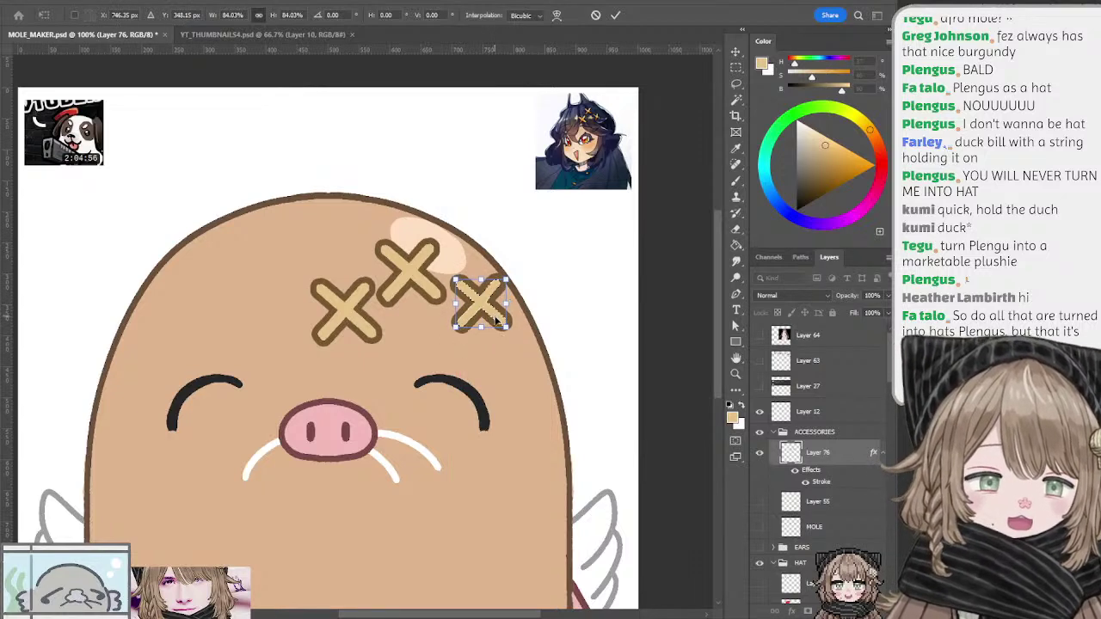
{"action": "key", "text": "Return"}
Step: Lasso the middle X clip, nudge it slightly sideways between the other two and deselect it
{"action": "mouse_move", "coordinate": [424, 274]}
{"action": "left_mouse_down"}
{"action": "mouse_move", "coordinate": [578, 236]}
{"action": "mouse_move", "coordinate": [553, 244]}
{"action": "left_mouse_up"}
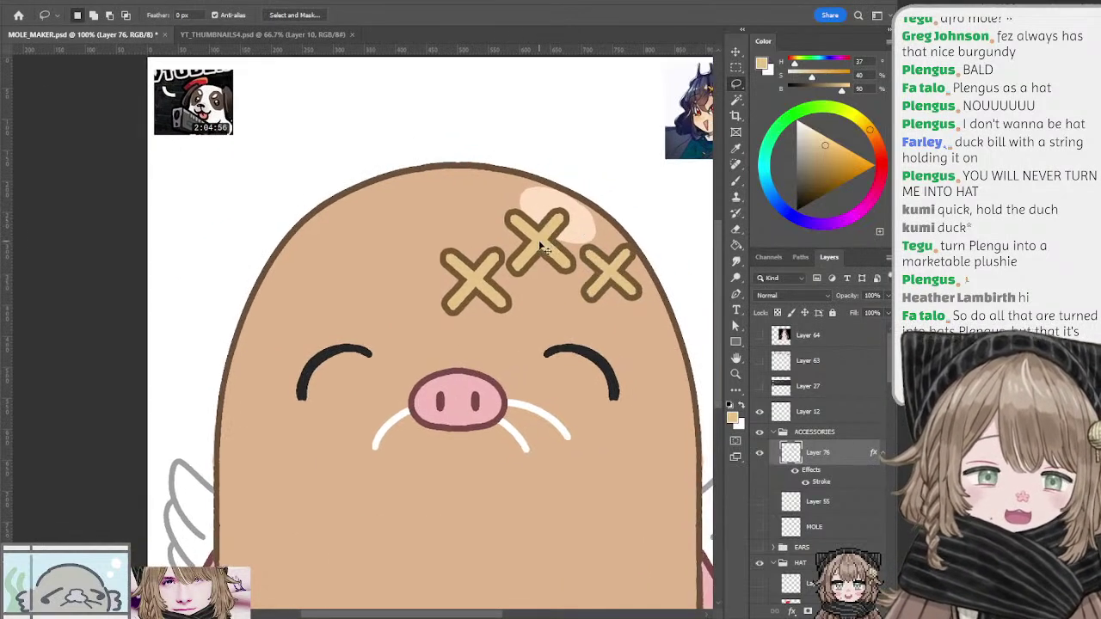
{"action": "mouse_move", "coordinate": [499, 194]}
{"action": "left_mouse_down"}
{"action": "mouse_move", "coordinate": [509, 284]}
{"action": "mouse_move", "coordinate": [571, 266]}
{"action": "mouse_move", "coordinate": [571, 201]}
{"action": "left_mouse_up"}
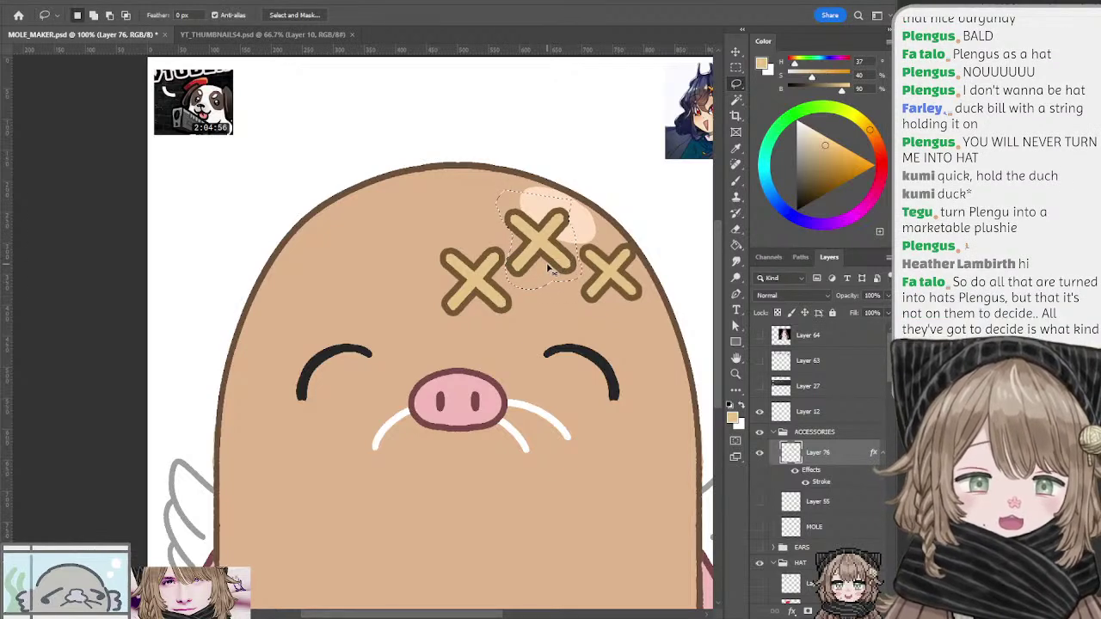
{"action": "left_click", "coordinate": [547, 264], "text": "ctrl"}
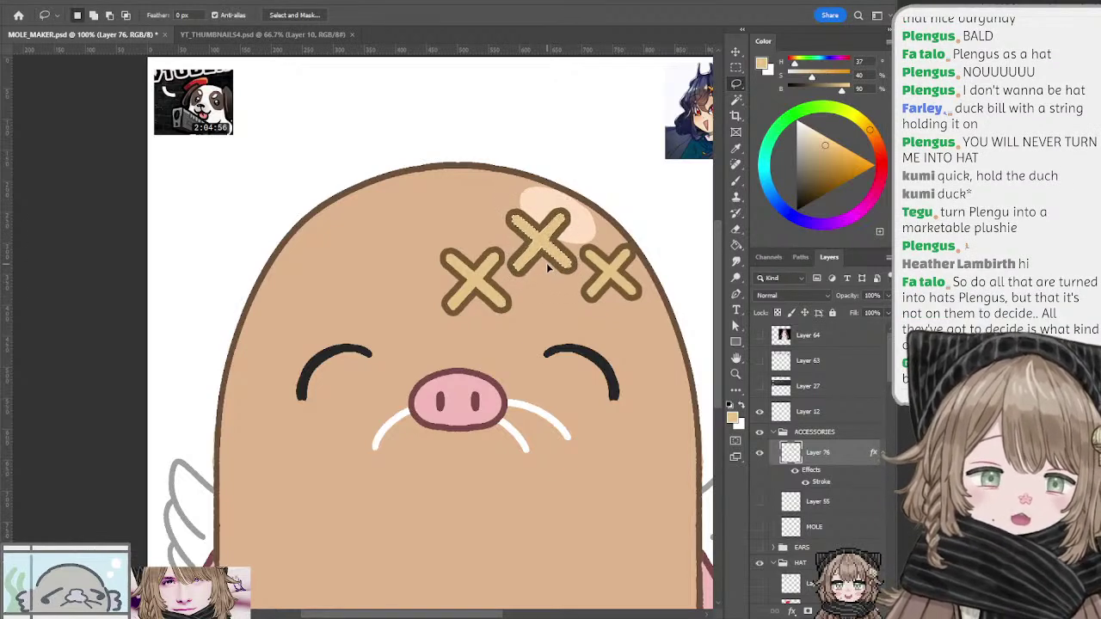
{"action": "key", "text": "ctrl+Left"}
{"action": "key", "text": "ctrl+Left"}
{"action": "key", "text": "ctrl+Left"}
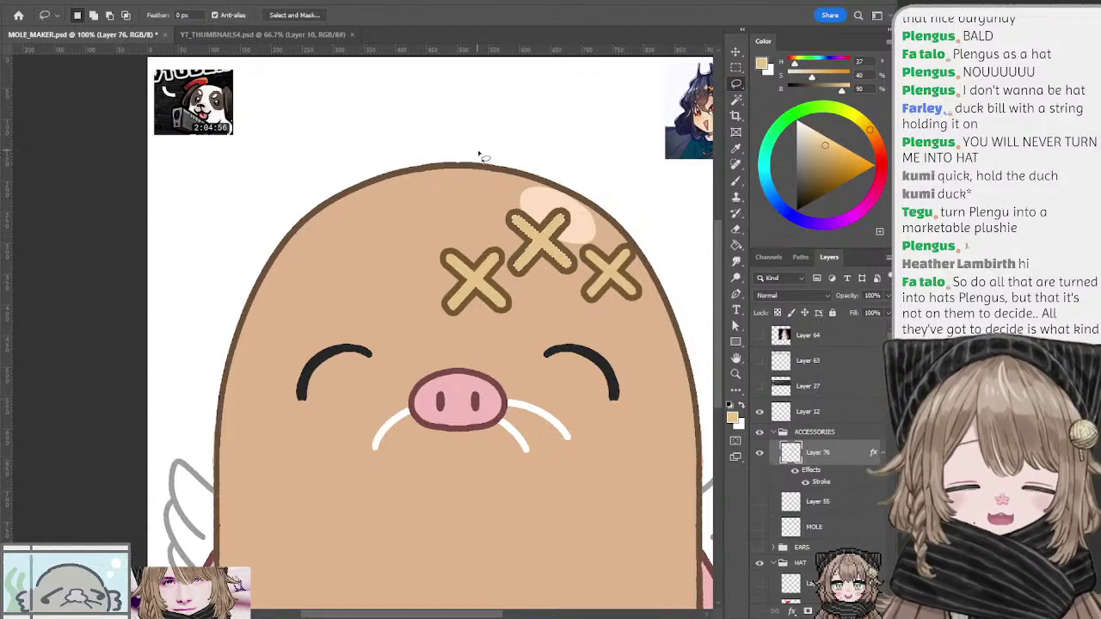
{"action": "key", "text": "ctrl+d"}
Step: Add a layer clipped to the X clips and fill it with light orange (H 33, S 48, B 96)
{"action": "left_click_drag", "start_coordinate": [330, 239], "coordinate": [253, 201]}
{"action": "key", "text": "ctrl+minus"}
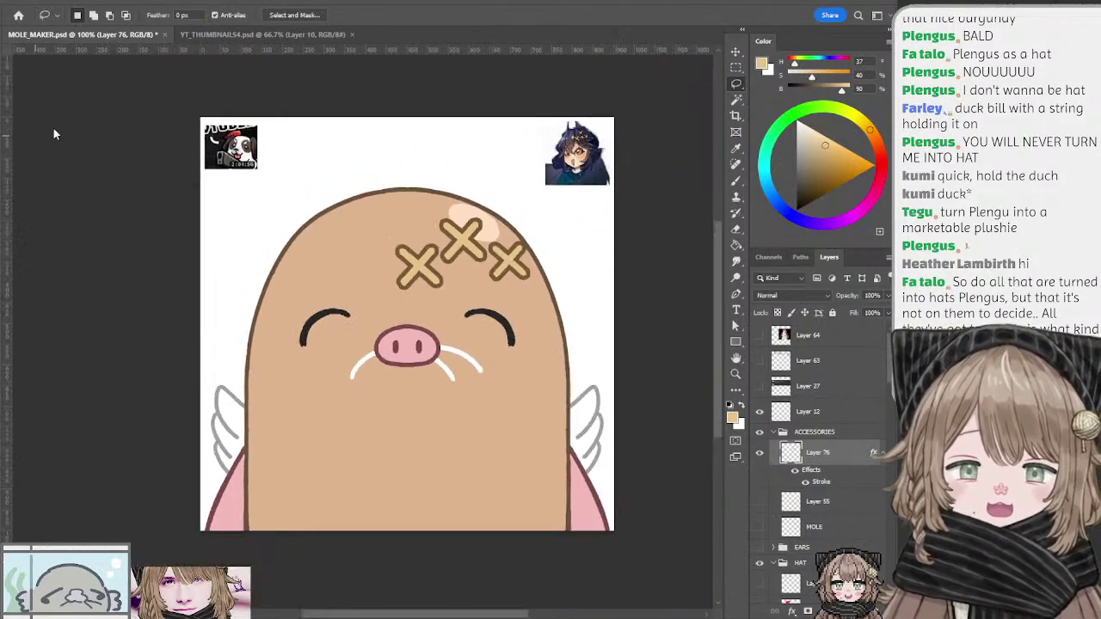
{"action": "left_click_drag", "start_coordinate": [465, 244], "coordinate": [492, 250]}
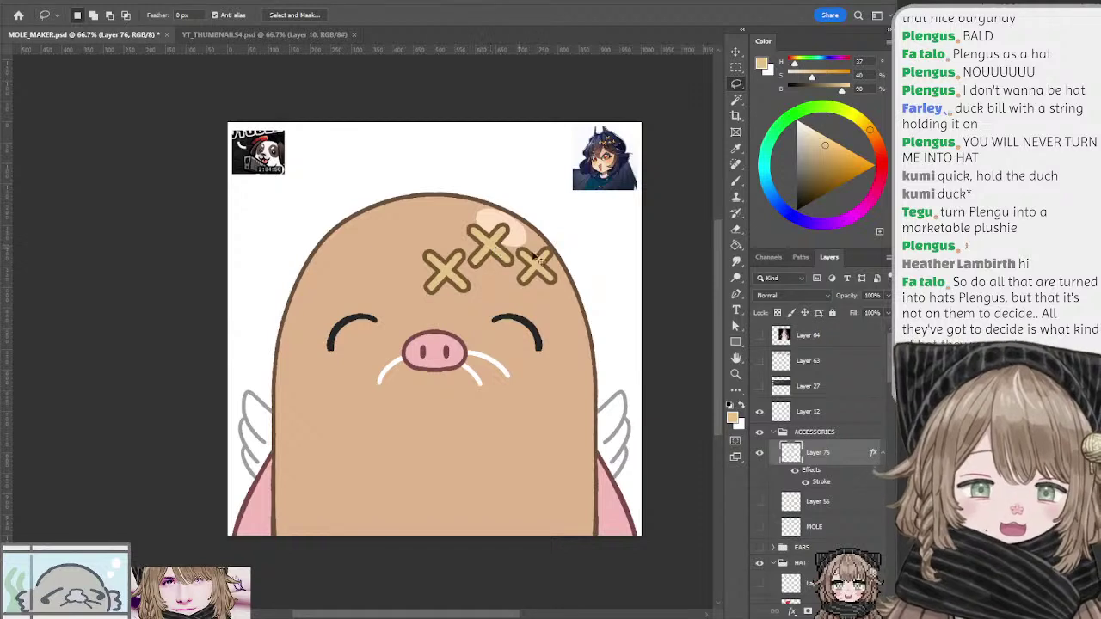
{"action": "key", "text": "ctrl+shift+alt+n"}
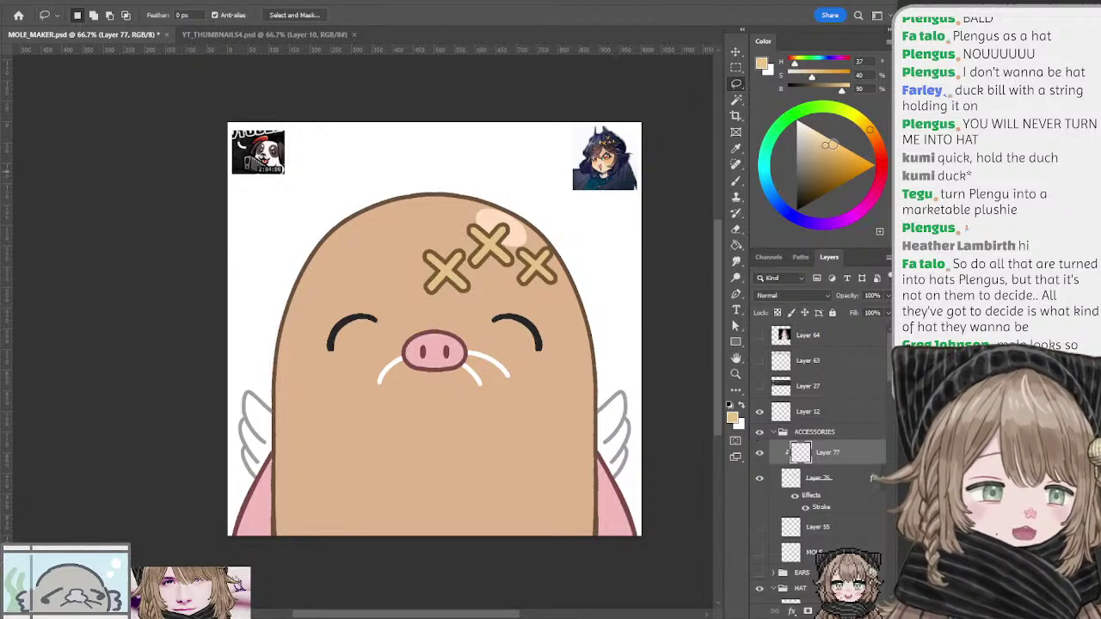
{"action": "left_click", "coordinate": [833, 144]}
{"action": "left_click", "coordinate": [871, 132]}
{"action": "key", "text": "alt+BackSpace"}
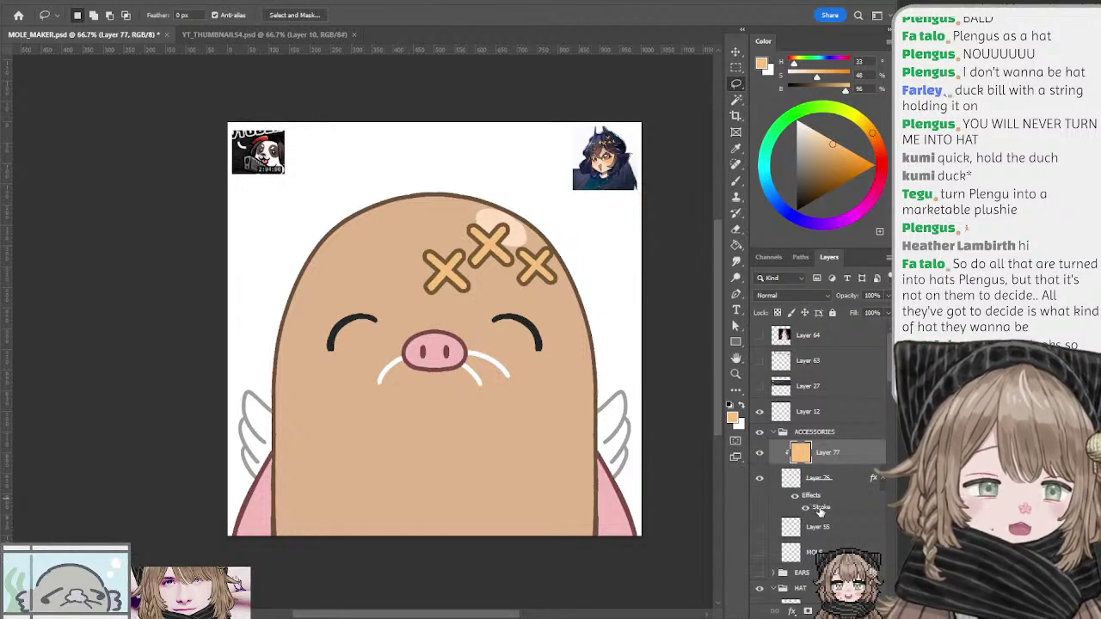
Step: Recolour the X clips' Stroke effect to a warmer brown and check the layer by toggling its visibility
{"action": "left_click", "coordinate": [820, 509]}
{"action": "key", "text": "h"}
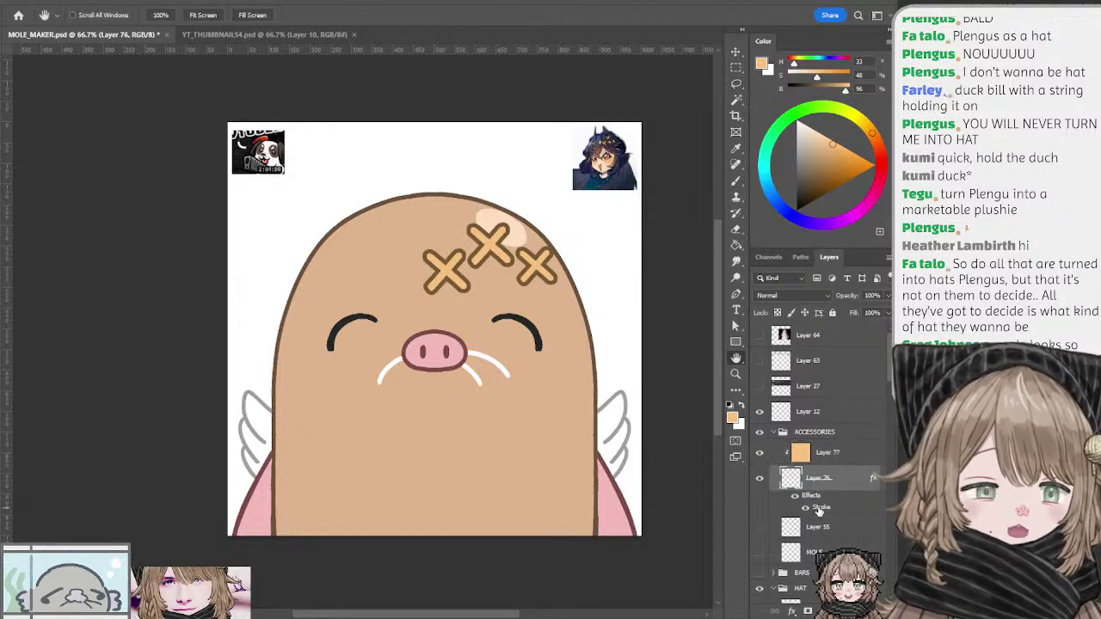
{"action": "key", "text": "i"}
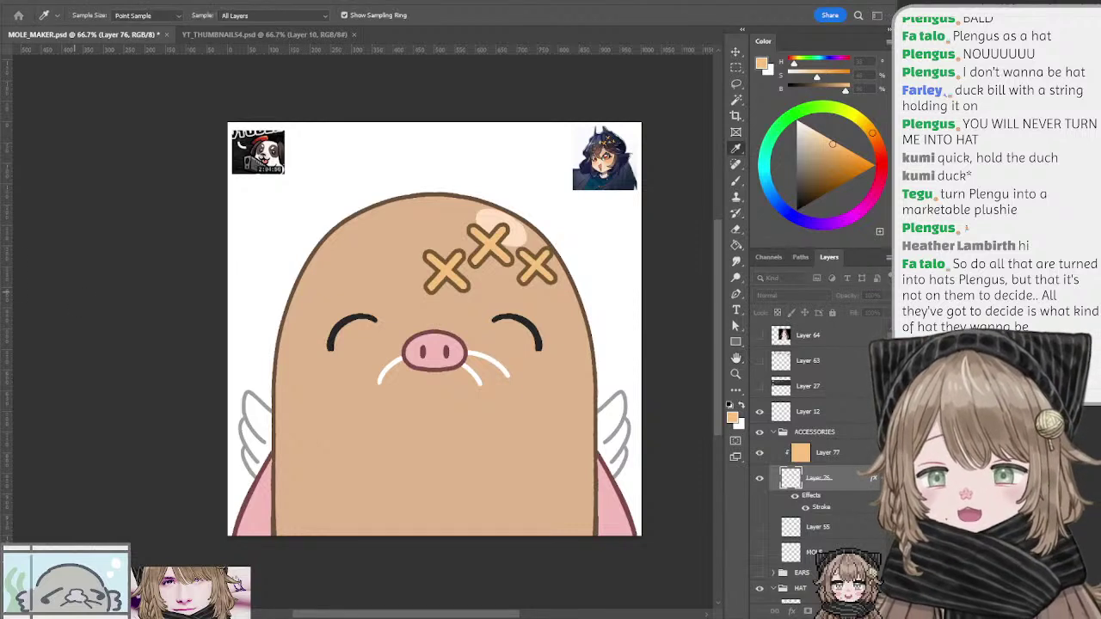
{"action": "key", "text": "h"}
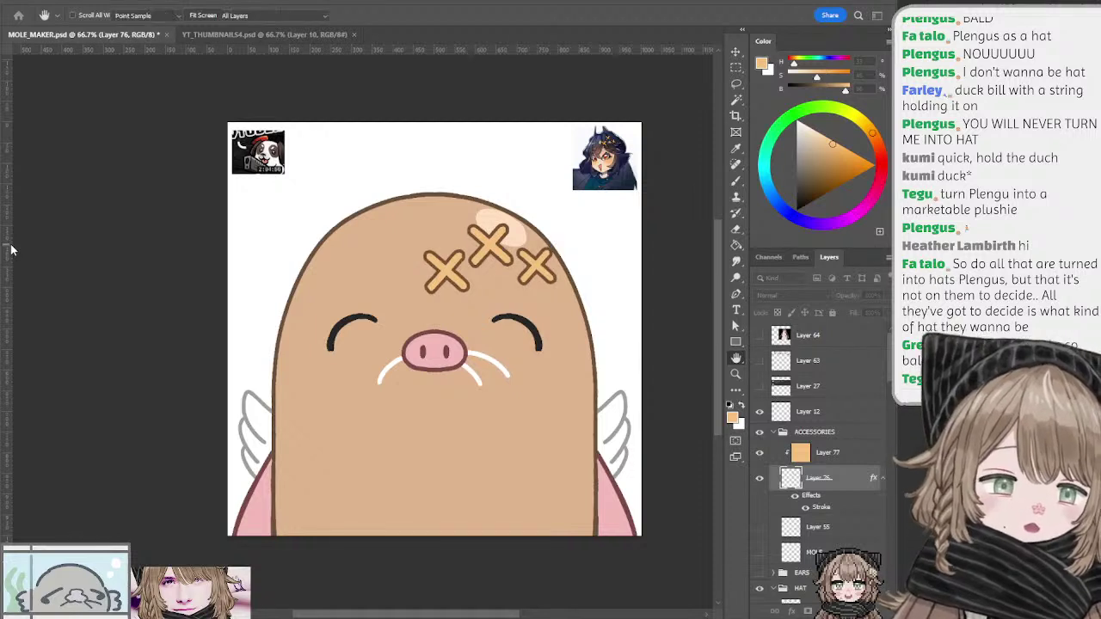
{"action": "key", "text": "l"}
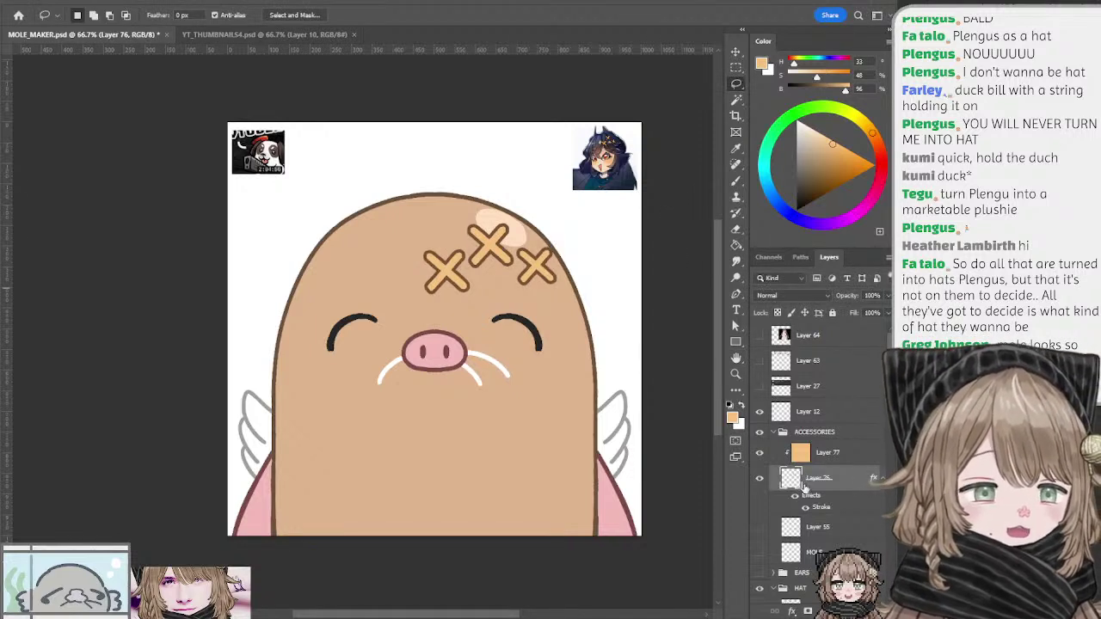
{"action": "left_click", "coordinate": [760, 479]}
{"action": "left_click", "coordinate": [759, 479]}
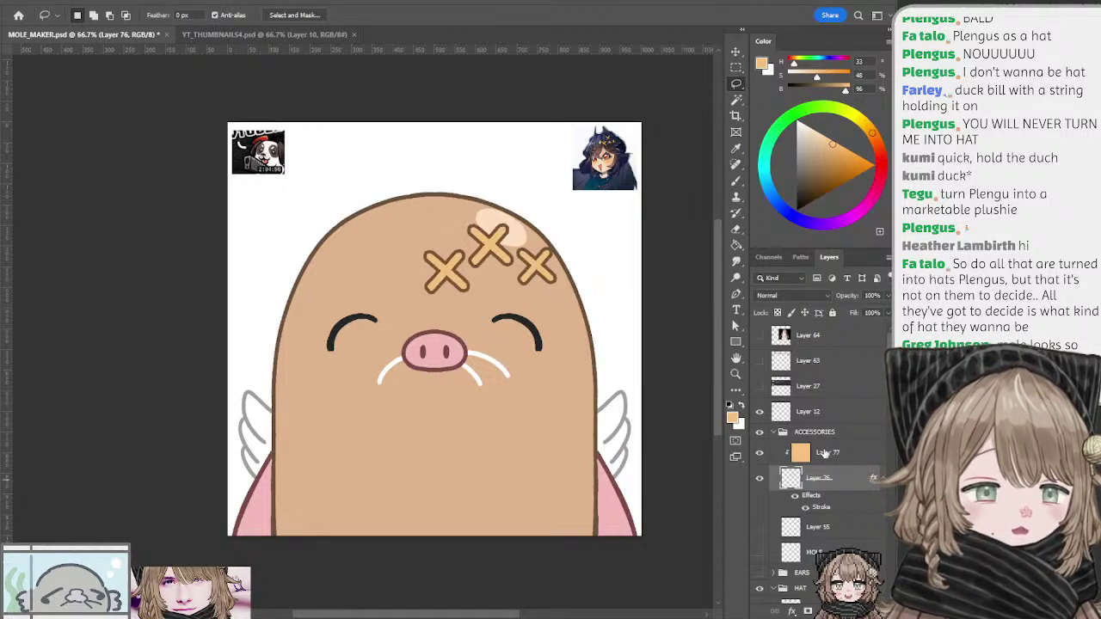
Step: Add a second clipped layer above the orange fill for shading the X clips
{"action": "left_click", "coordinate": [823, 453]}
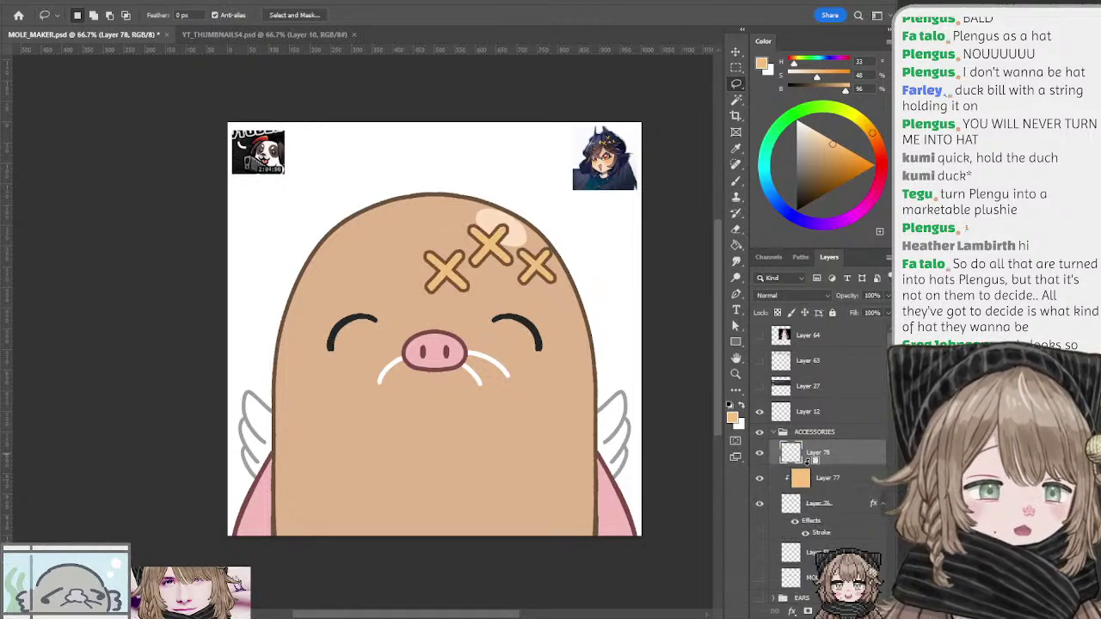
{"action": "key", "text": "ctrl+shift+alt+n"}
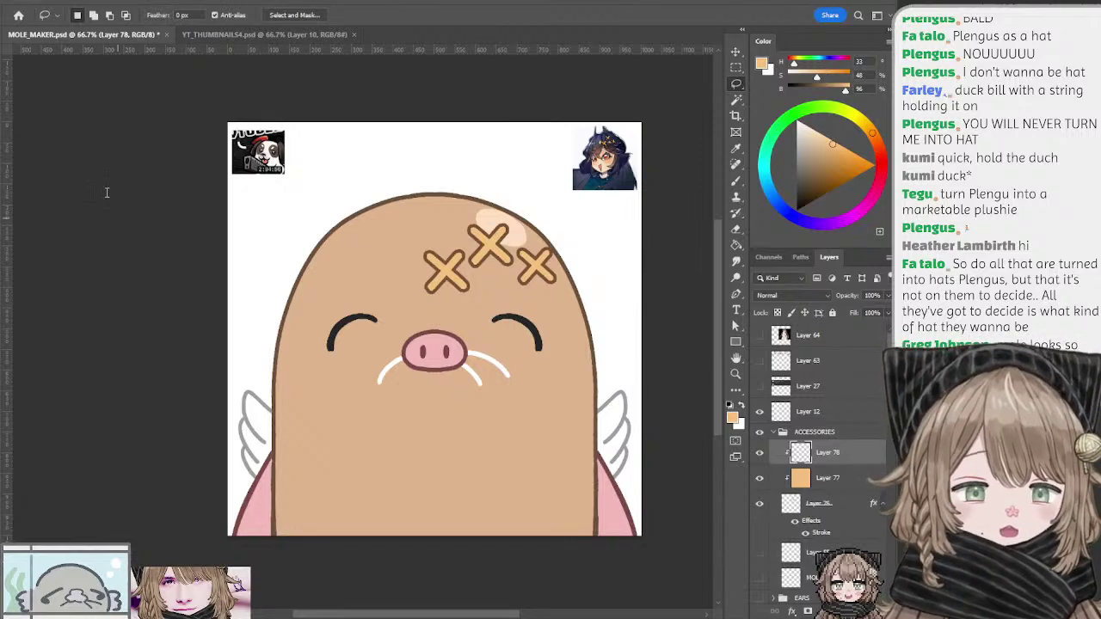
{"action": "key", "text": "ctrl+plus"}
{"action": "left_click_drag", "start_coordinate": [411, 133], "coordinate": [342, 220]}
{"action": "key", "text": "ctrl+minus"}
{"action": "key", "text": "ctrl+minus"}
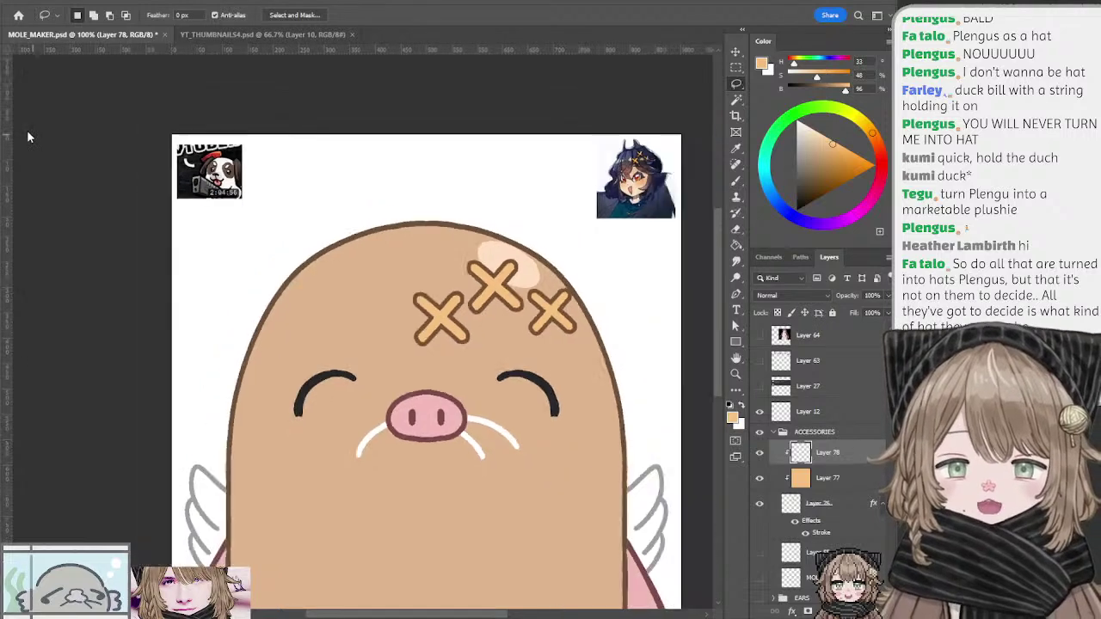
Step: Set up a soft brush enlarged to 90 px for shading the clips
{"action": "key", "text": "b"}
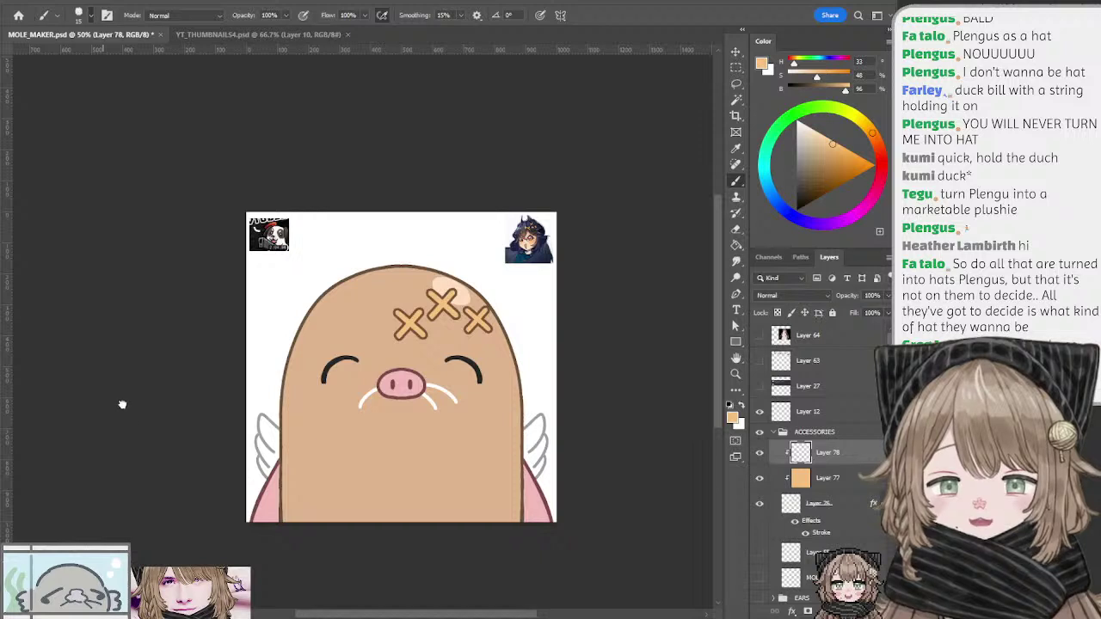
{"action": "key", "text": "bracketright"}
{"action": "key", "text": "bracketright"}
{"action": "key", "text": "bracketright"}
{"action": "key", "text": "bracketright"}
{"action": "key", "text": "bracketright"}
{"action": "key", "text": "bracketright"}
{"action": "key", "text": "bracketright"}
{"action": "key", "text": "bracketright"}
{"action": "key", "text": "bracketright"}
{"action": "key", "text": "bracketright"}
{"action": "key", "text": "bracketright"}
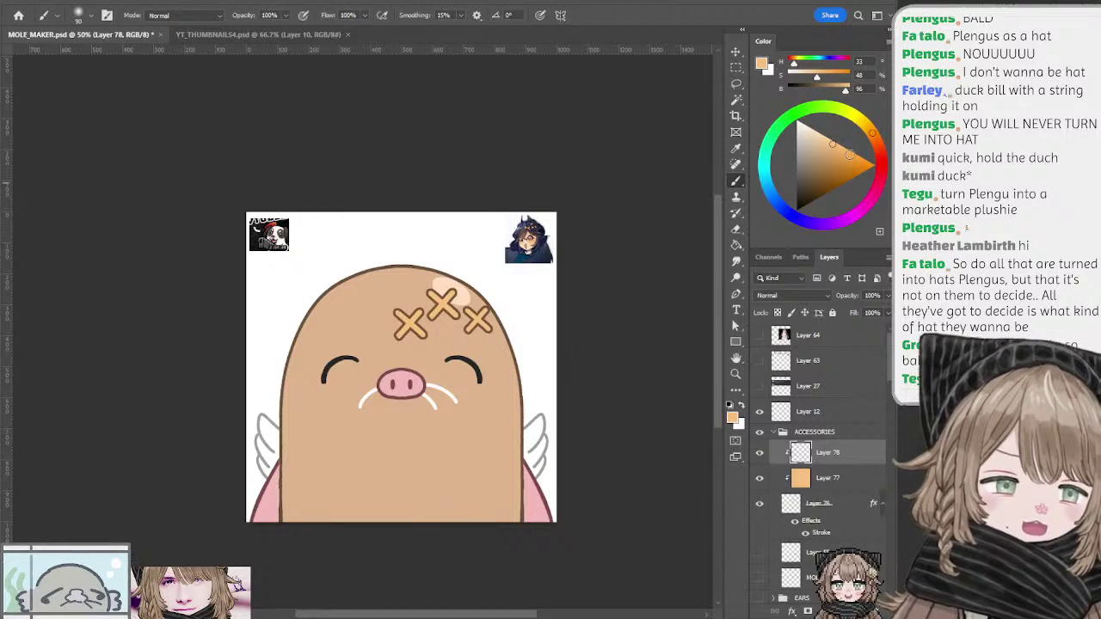
Step: Shade the lower arms of the three X clips with a muted burnt orange (H 23, S 59, B 85)
{"action": "left_click", "coordinate": [848, 155]}
{"action": "left_click", "coordinate": [875, 143]}
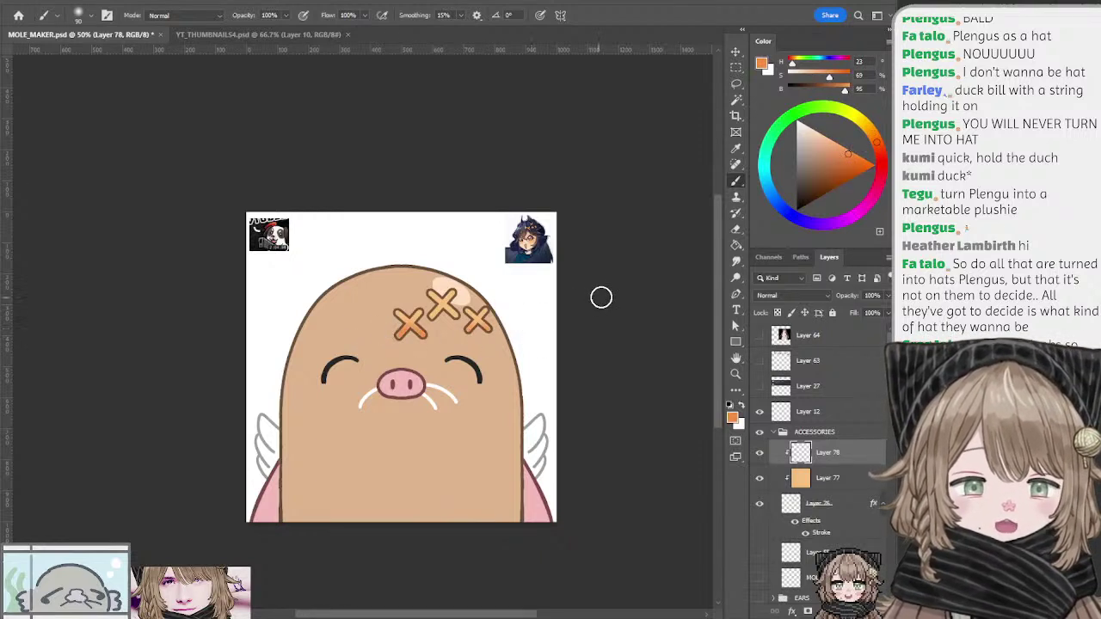
{"action": "left_click", "coordinate": [835, 157]}
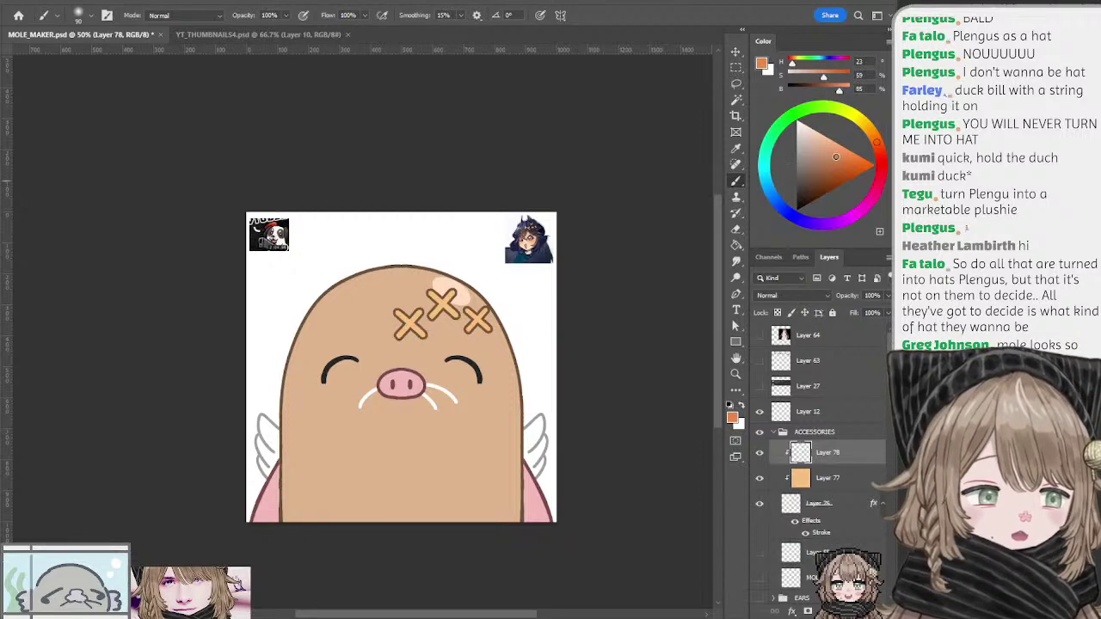
{"action": "key", "text": "bracketright"}
{"action": "key", "text": "bracketright"}
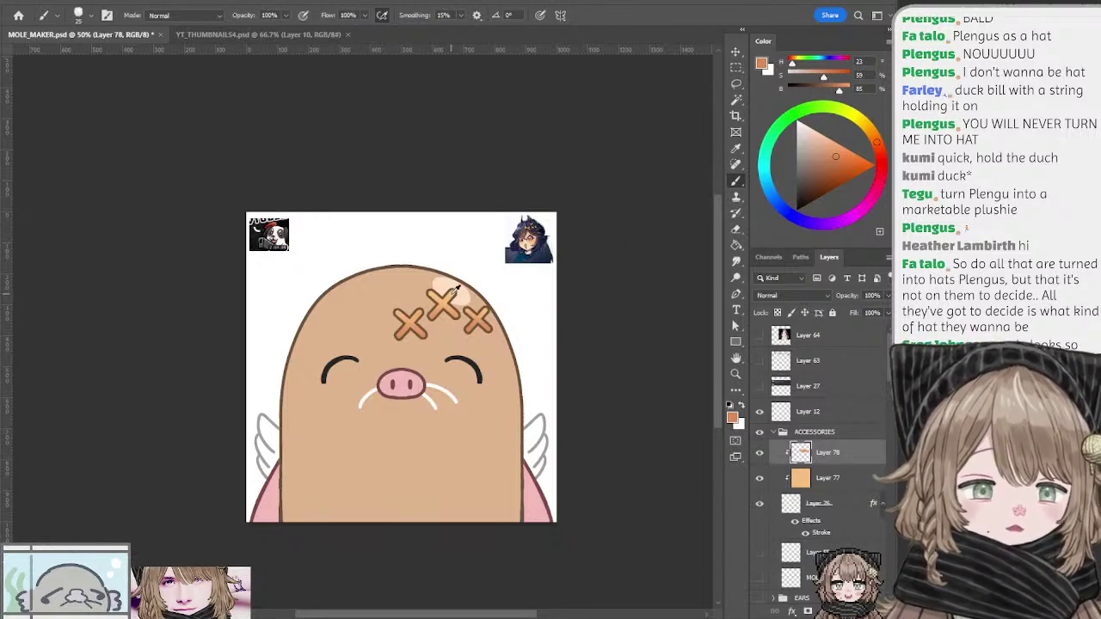
Step: Paint pale cream highlights (H 40, S 24, B 100) on the upper parts of the X clips with a finer brush
{"action": "left_click", "coordinate": [831, 142]}
{"action": "left_click", "coordinate": [816, 130]}
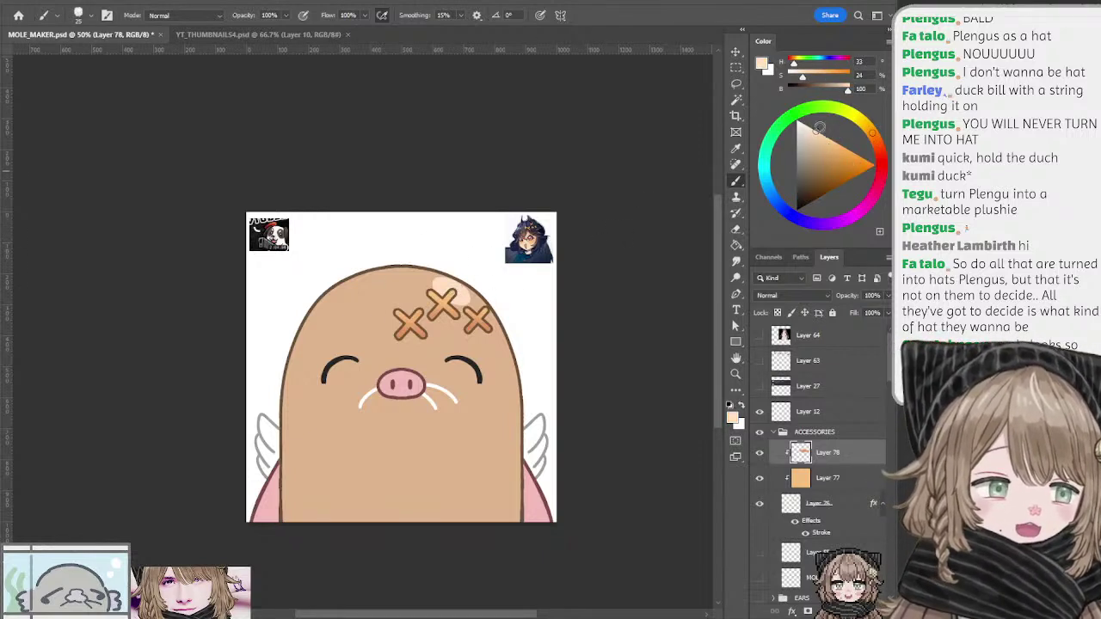
{"action": "left_click", "coordinate": [866, 127]}
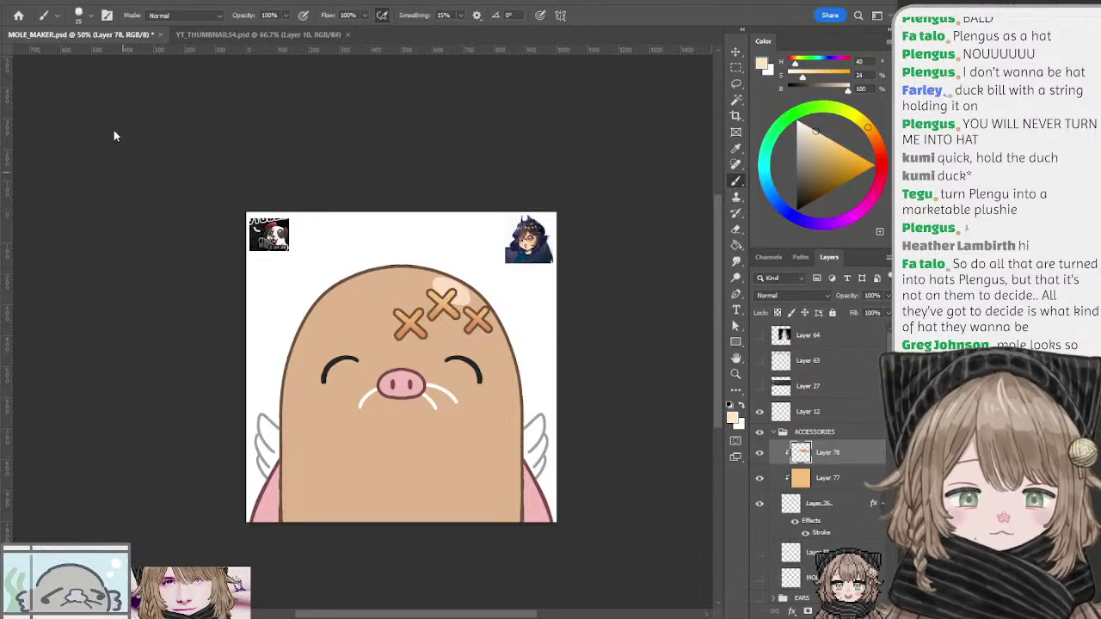
{"action": "key", "text": "ctrl+plus"}
{"action": "key", "text": "bracketleft"}
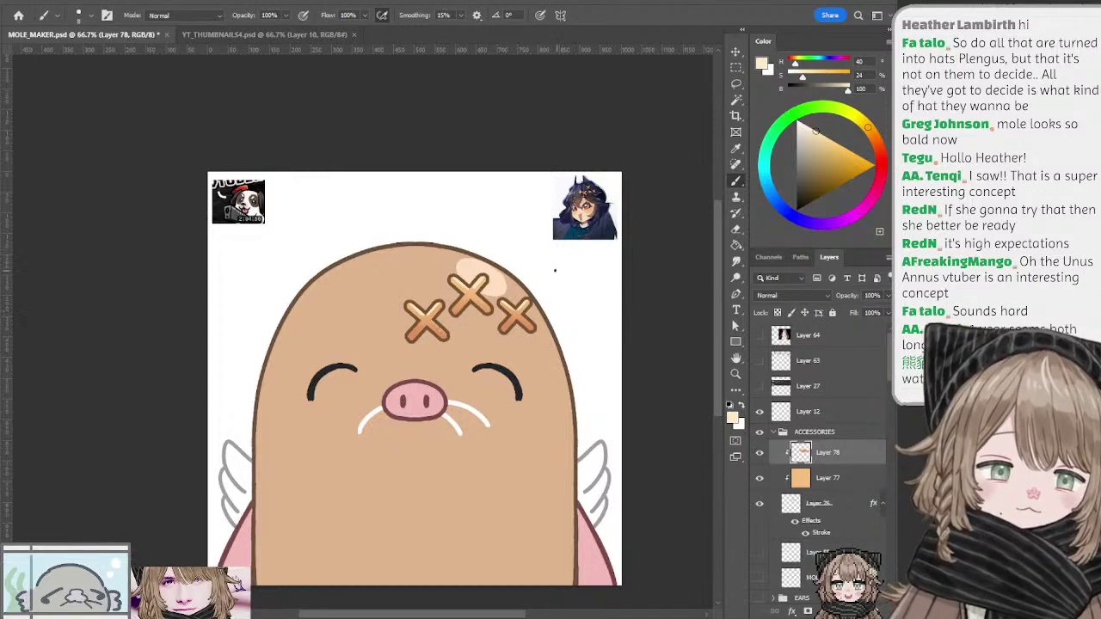
{"action": "left_click_drag", "start_coordinate": [545, 279], "coordinate": [575, 245]}
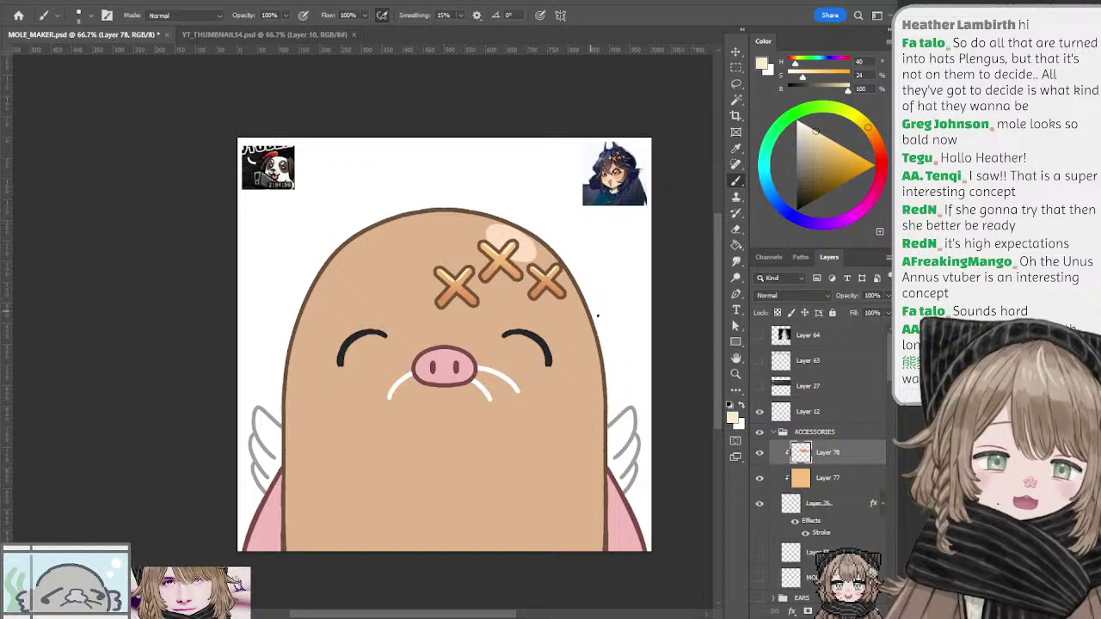
Step: Merge the X clip base, orange fill and shading layers into one layer
{"action": "left_click", "coordinate": [804, 479], "text": "shift"}
{"action": "key", "text": "ctrl+e"}
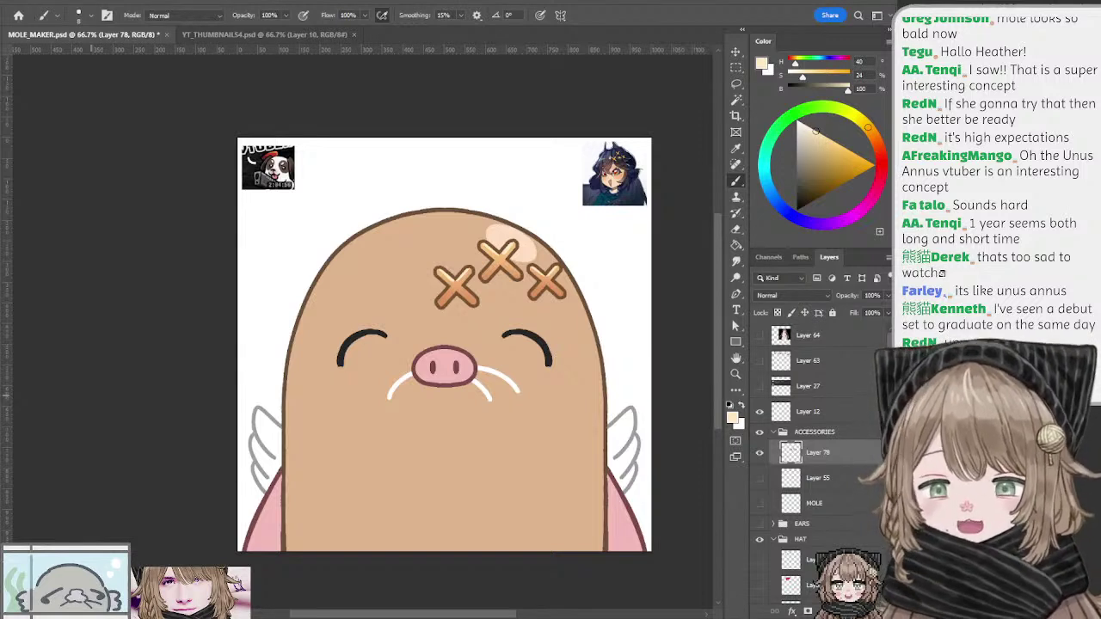
{"action": "mouse_move", "coordinate": [570, 255]}
{"action": "left_mouse_down"}
{"action": "mouse_move", "coordinate": [560, 221]}
{"action": "mouse_move", "coordinate": [564, 231]}
{"action": "mouse_move", "coordinate": [539, 250]}
{"action": "mouse_move", "coordinate": [483, 233]}
{"action": "left_mouse_up"}
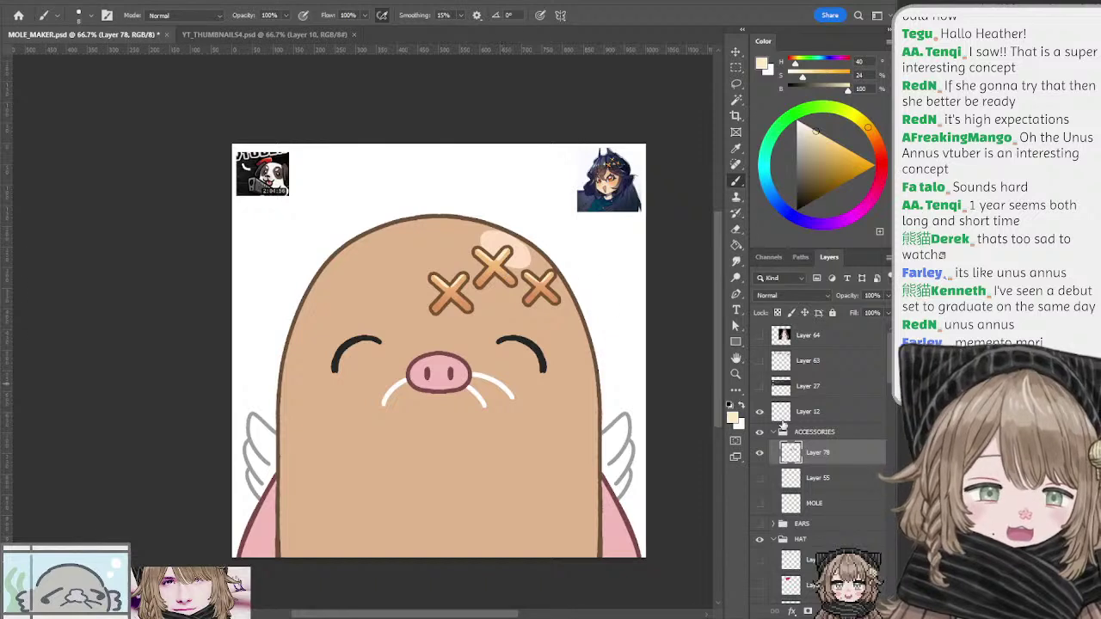
{"action": "left_click", "coordinate": [735, 51]}
{"action": "key", "text": "ctrl+t"}
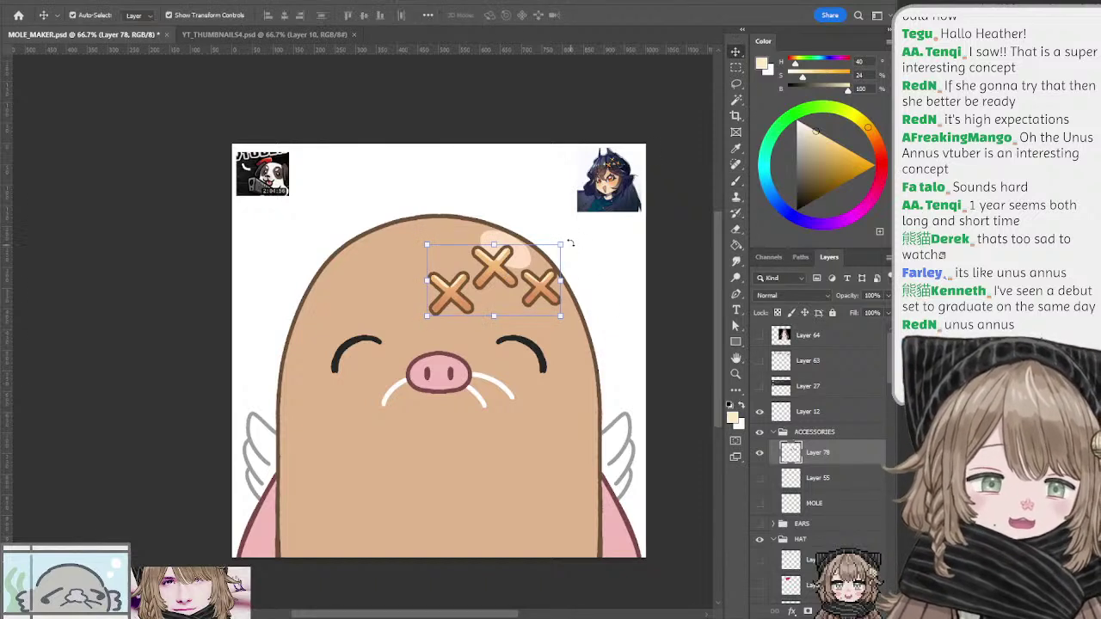
{"action": "mouse_move", "coordinate": [572, 244]}
{"action": "left_mouse_down"}
{"action": "mouse_move", "coordinate": [589, 264]}
{"action": "mouse_move", "coordinate": [589, 253]}
{"action": "left_mouse_up"}
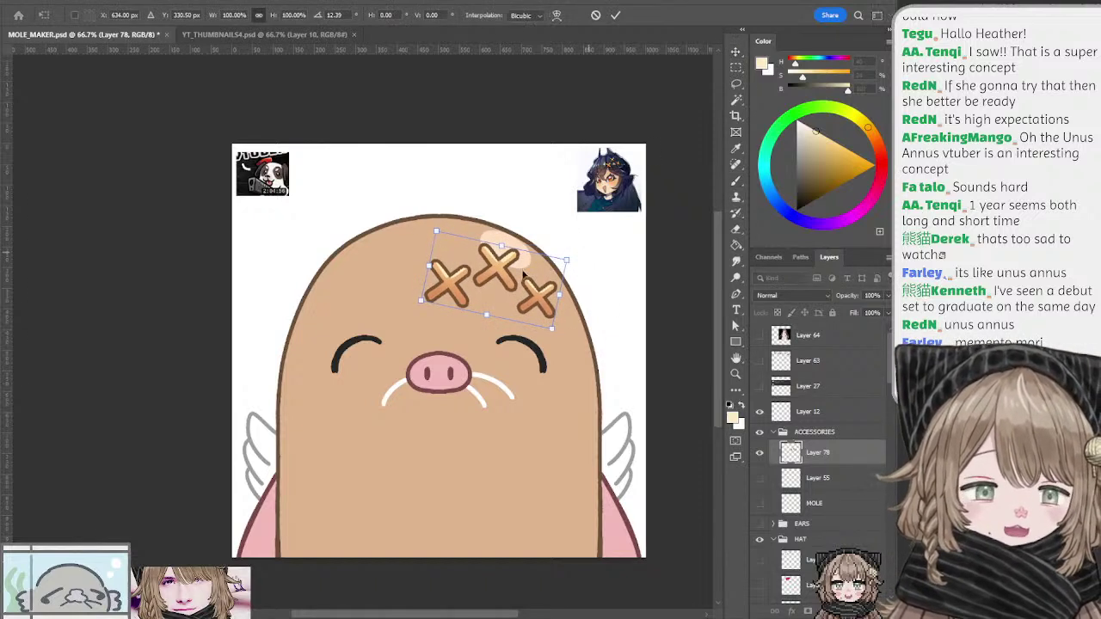
{"action": "left_click_drag", "start_coordinate": [500, 273], "coordinate": [516, 268]}
{"action": "key", "text": "Return"}
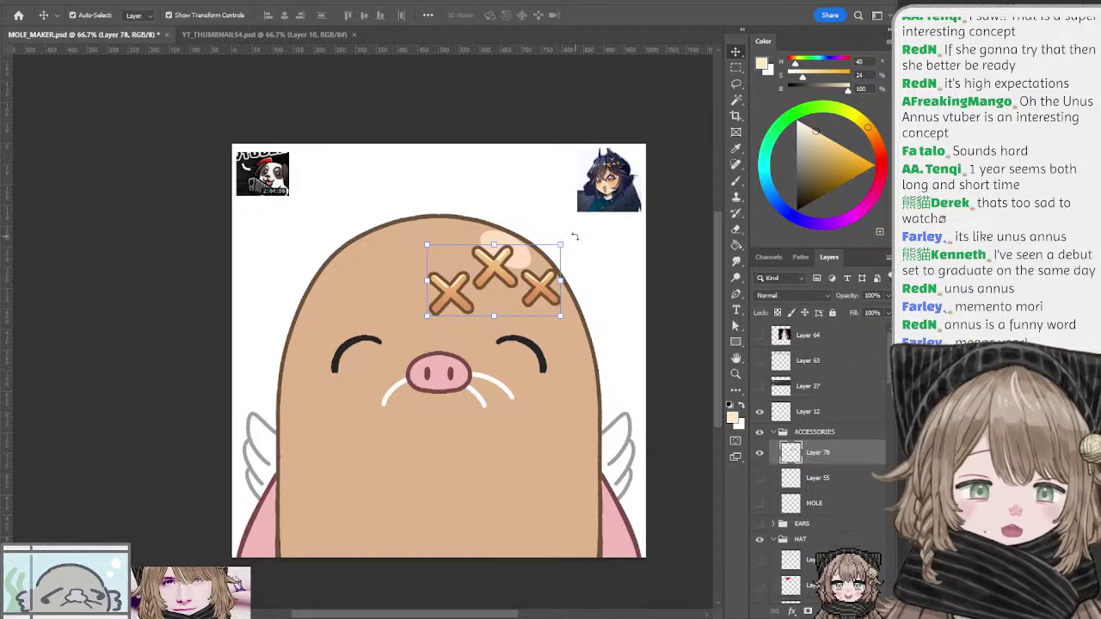
Step: Rotate the X hair clips 15.66° clockwise and nudge them slightly up and to the right on the mole's head
{"action": "key", "text": "ctrl+t"}
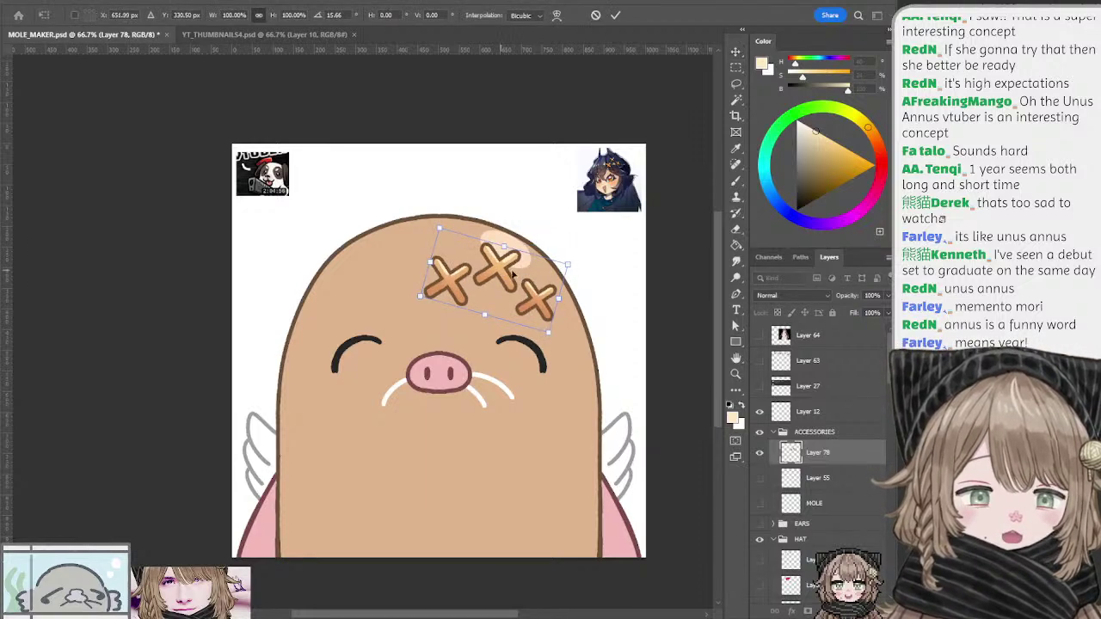
{"action": "left_click_drag", "start_coordinate": [512, 276], "coordinate": [510, 271]}
{"action": "key", "text": "Return"}
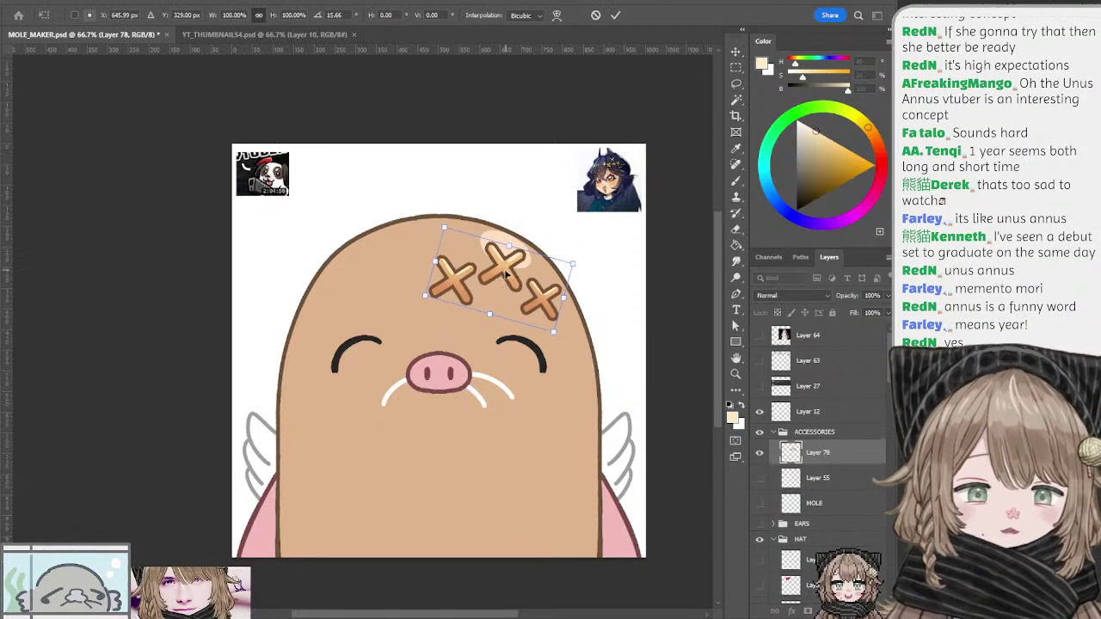
{"action": "left_click", "coordinate": [678, 225]}
{"action": "left_click_drag", "start_coordinate": [670, 227], "coordinate": [662, 214]}
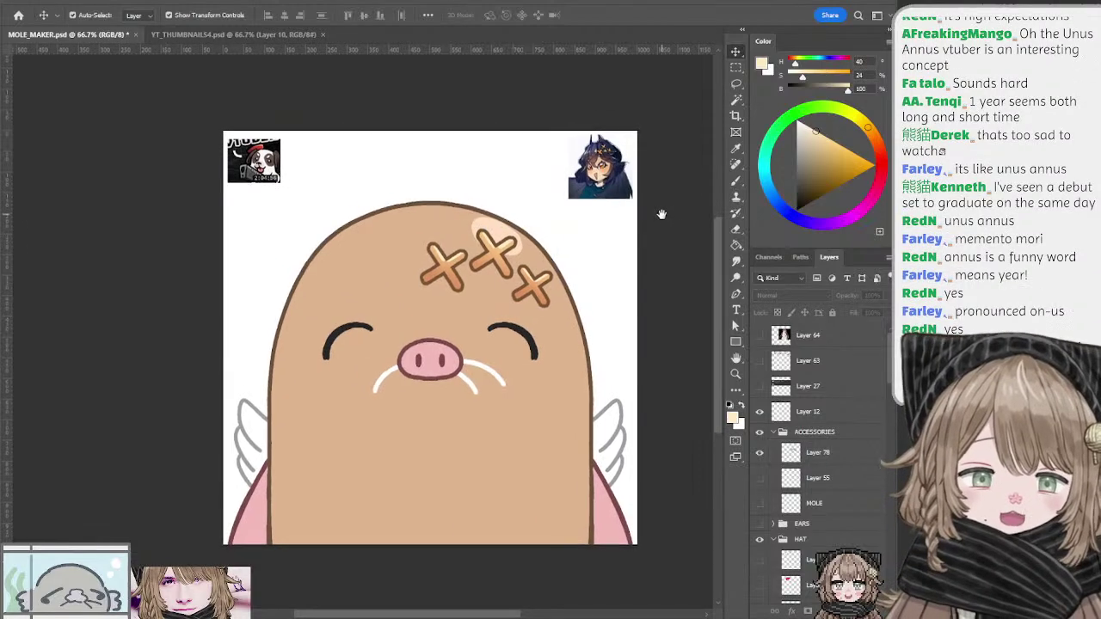
{"action": "key", "text": "l"}
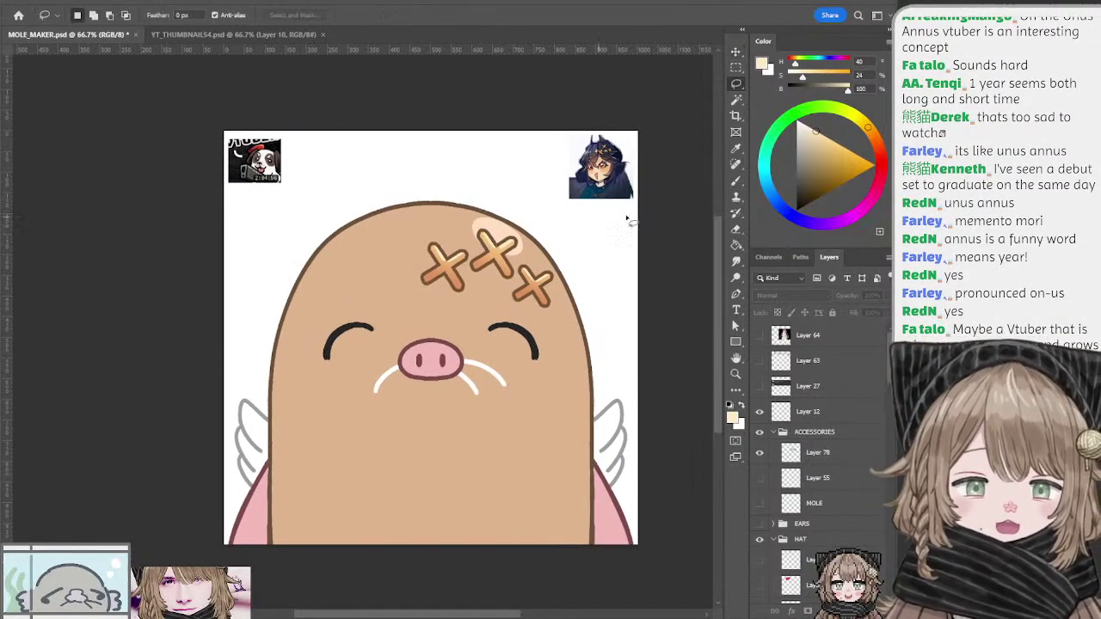
{"action": "mouse_move", "coordinate": [633, 212]}
{"action": "left_mouse_down"}
{"action": "mouse_move", "coordinate": [620, 199]}
{"action": "mouse_move", "coordinate": [647, 195]}
{"action": "mouse_move", "coordinate": [644, 216]}
{"action": "left_mouse_up"}
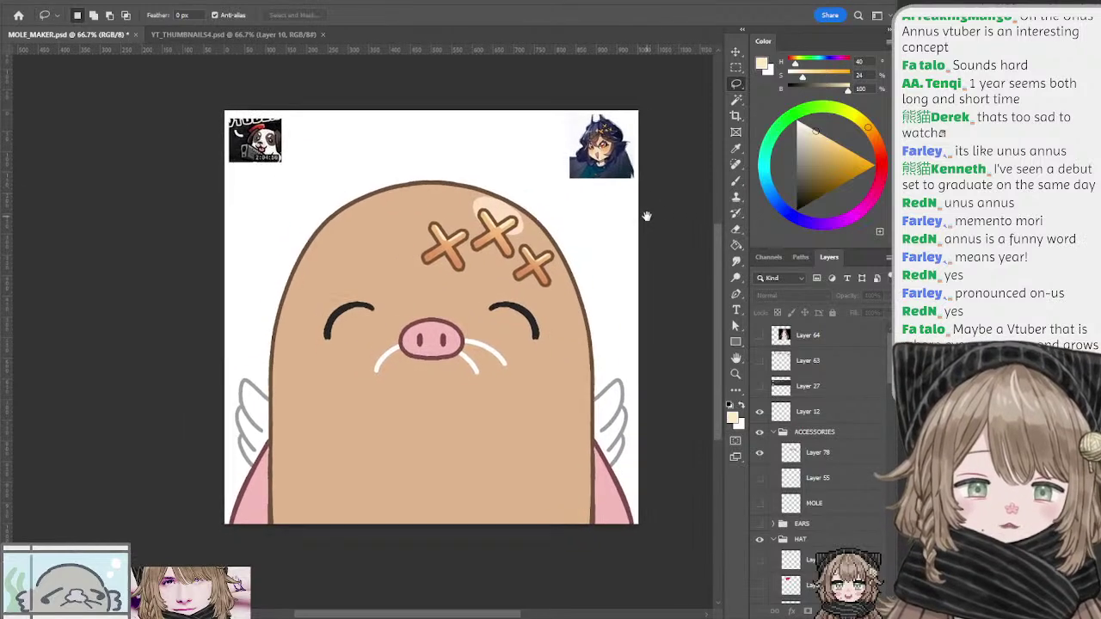
{"action": "left_click", "coordinate": [446, 246], "text": "ctrl"}
{"action": "mouse_move", "coordinate": [517, 267]}
{"action": "left_mouse_down"}
{"action": "mouse_move", "coordinate": [524, 280]}
{"action": "mouse_move", "coordinate": [512, 255]}
{"action": "left_mouse_up"}
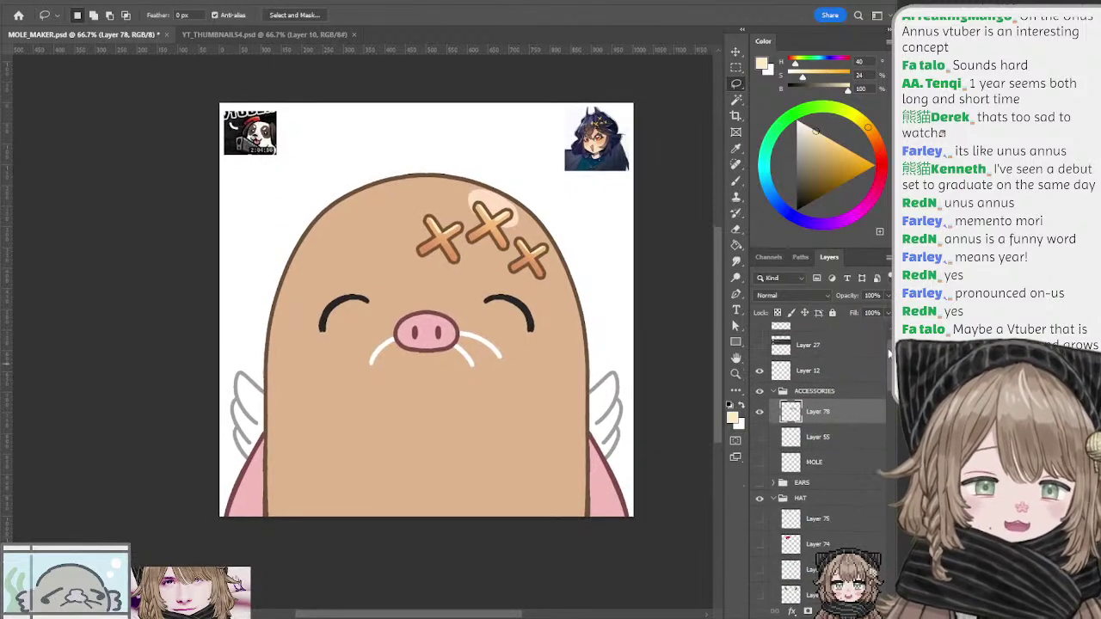
{"action": "left_click_drag", "start_coordinate": [888, 348], "coordinate": [883, 361]}
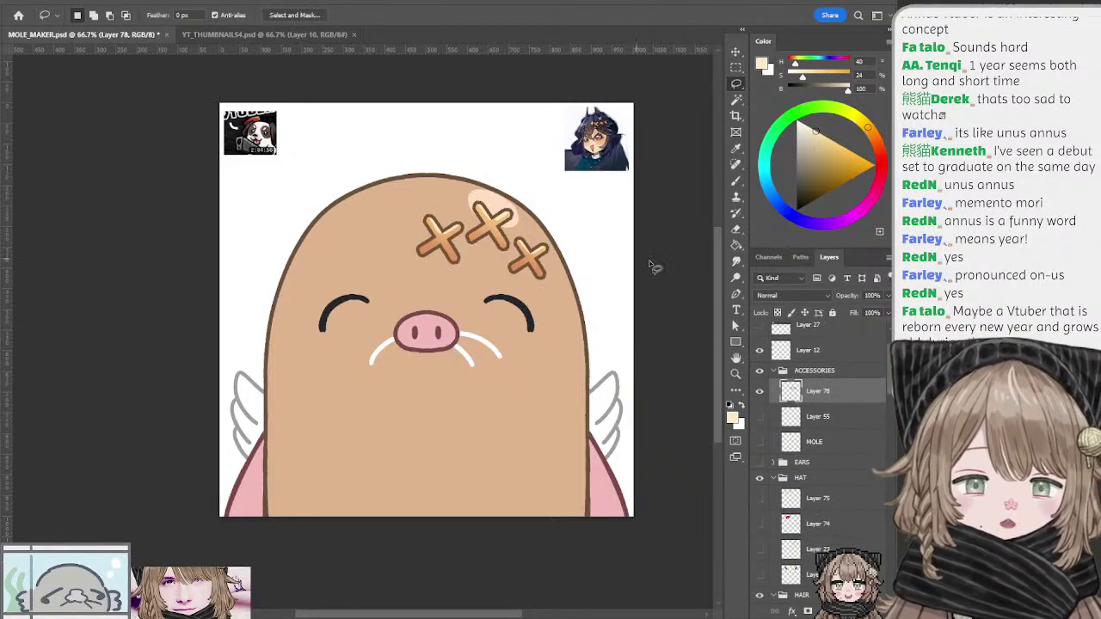
{"action": "scroll", "coordinate": [673, 268], "scroll_direction": "up", "scroll_amount": 2}
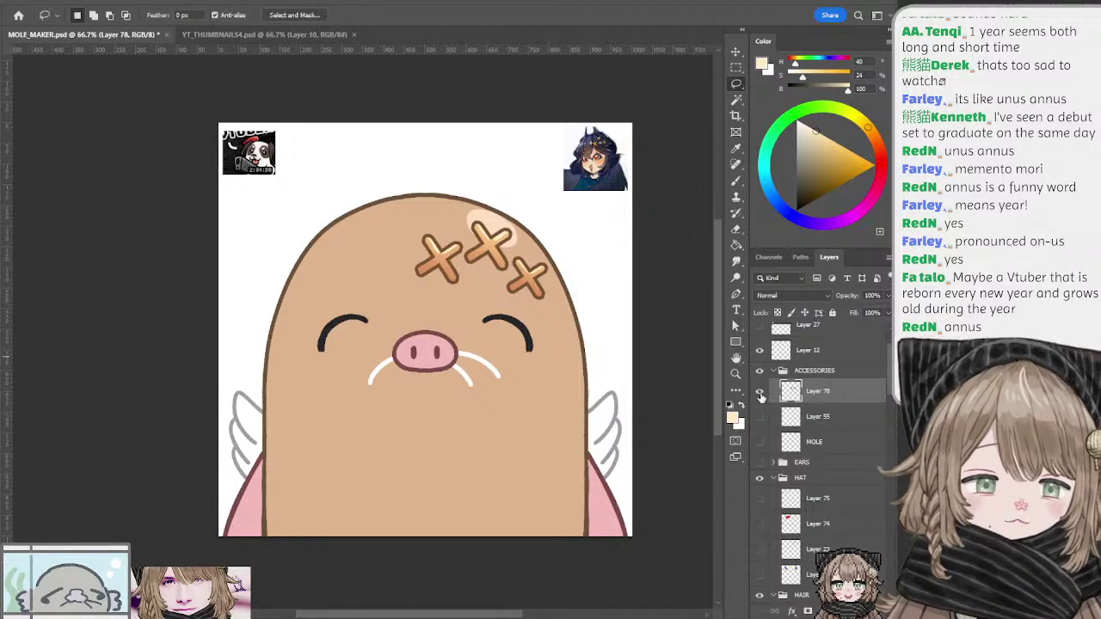
{"action": "scroll", "coordinate": [821, 430], "scroll_direction": "up", "scroll_amount": 2}
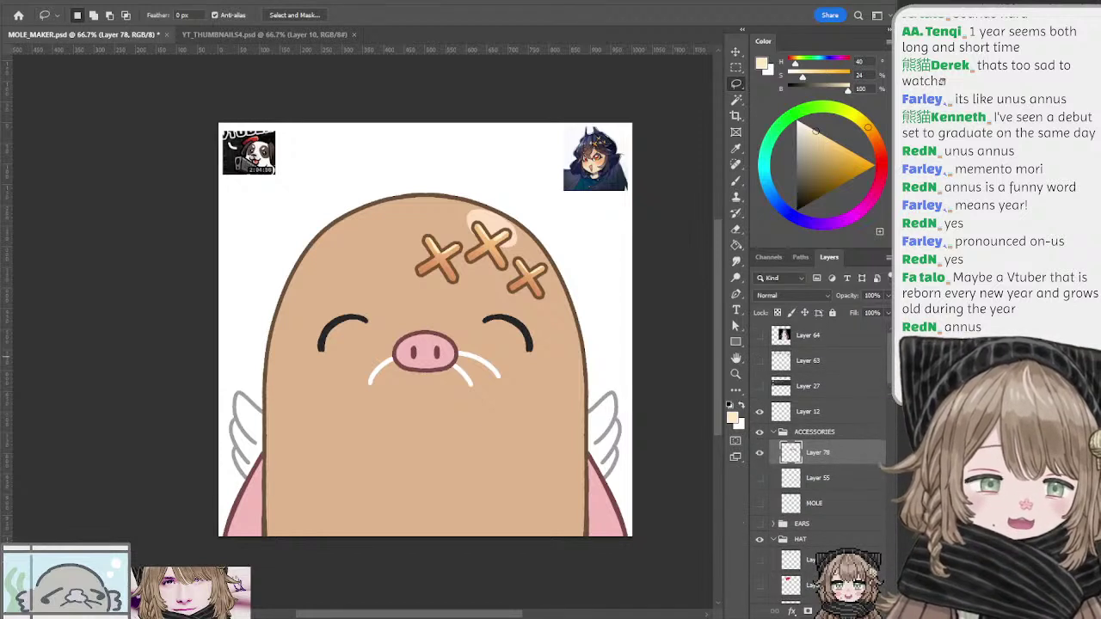
{"action": "scroll", "coordinate": [808, 413], "scroll_direction": "up", "scroll_amount": 3}
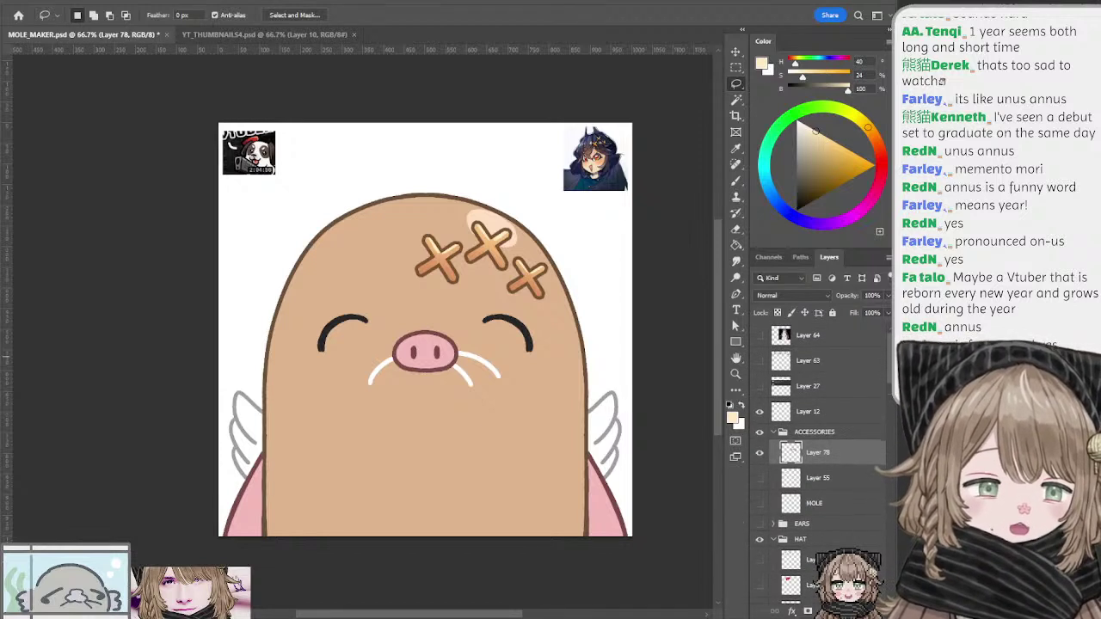
{"action": "left_click", "coordinate": [761, 412]}
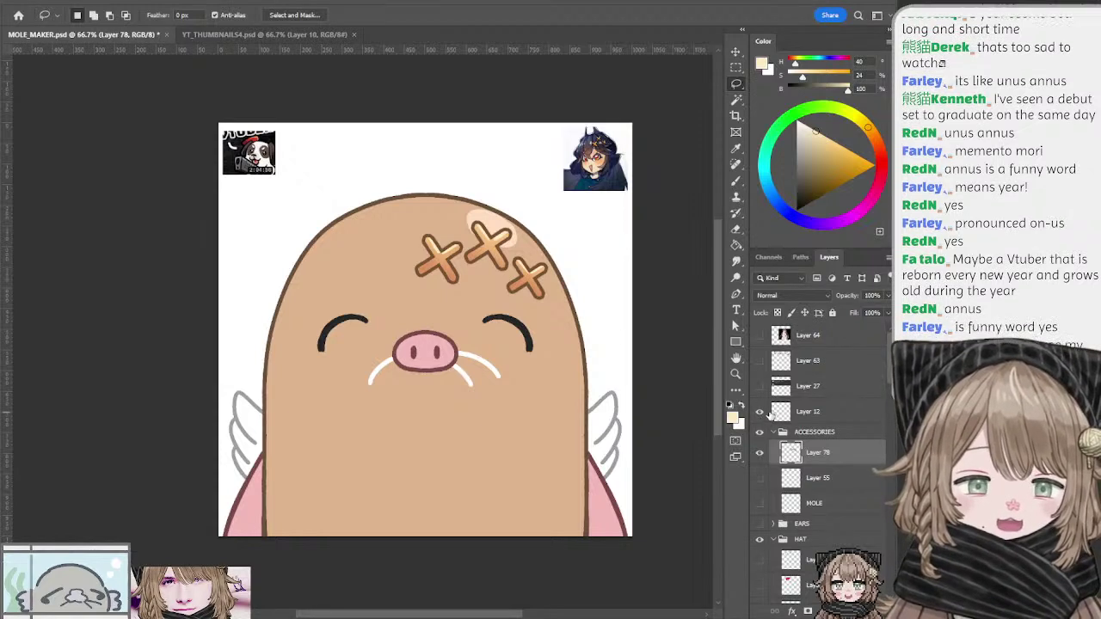
{"action": "left_click", "coordinate": [778, 409]}
{"action": "key", "text": "b"}
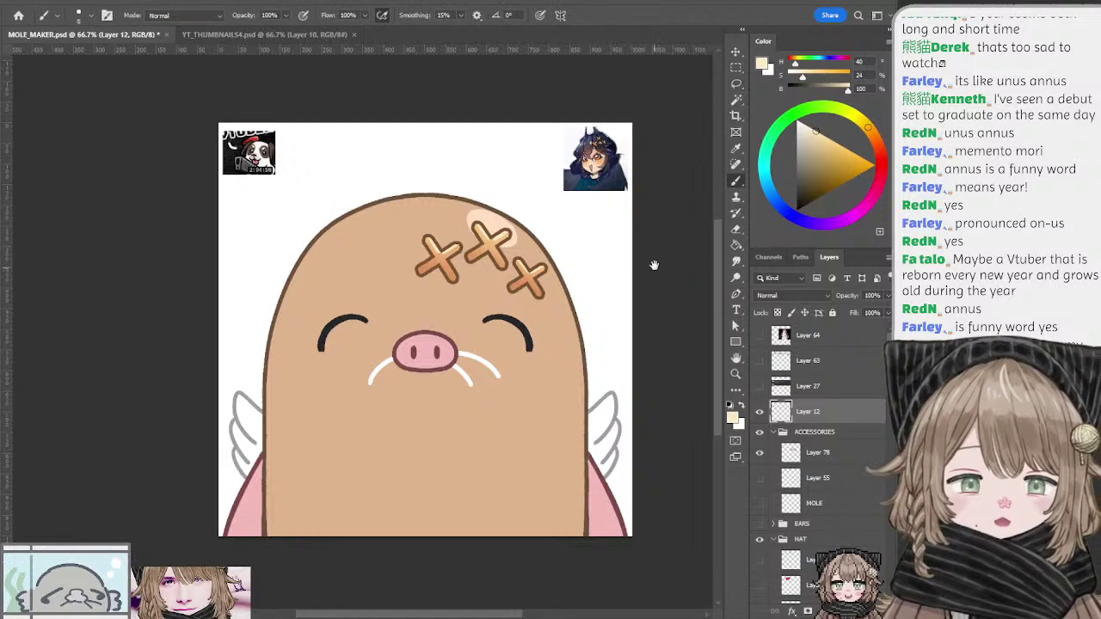
{"action": "left_click_drag", "start_coordinate": [653, 259], "coordinate": [651, 270]}
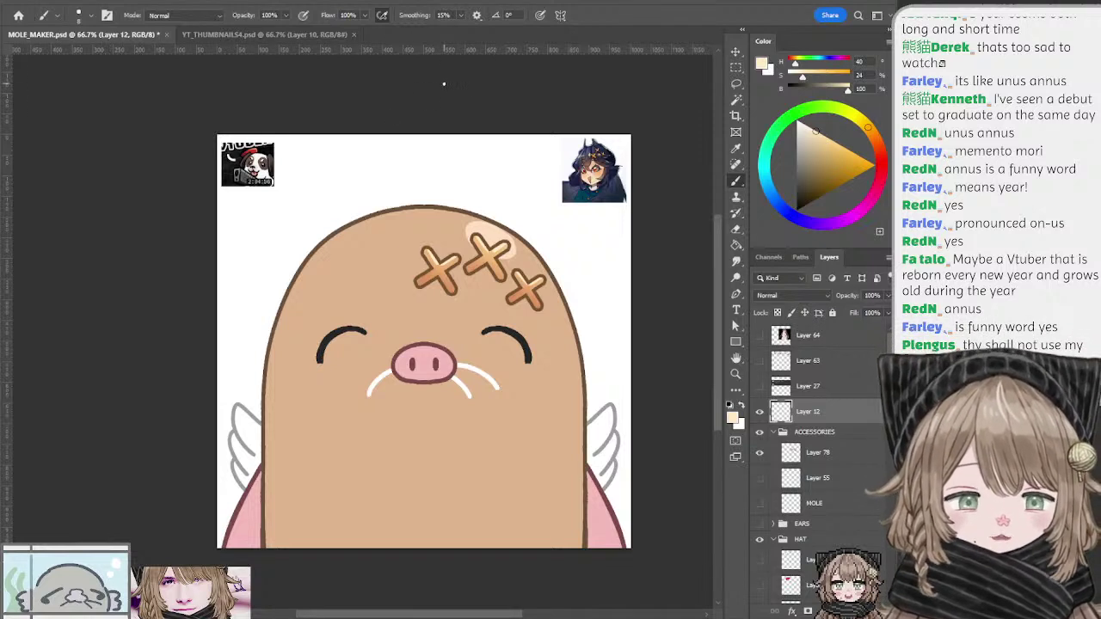
{"action": "left_click_drag", "start_coordinate": [447, 209], "coordinate": [433, 190]}
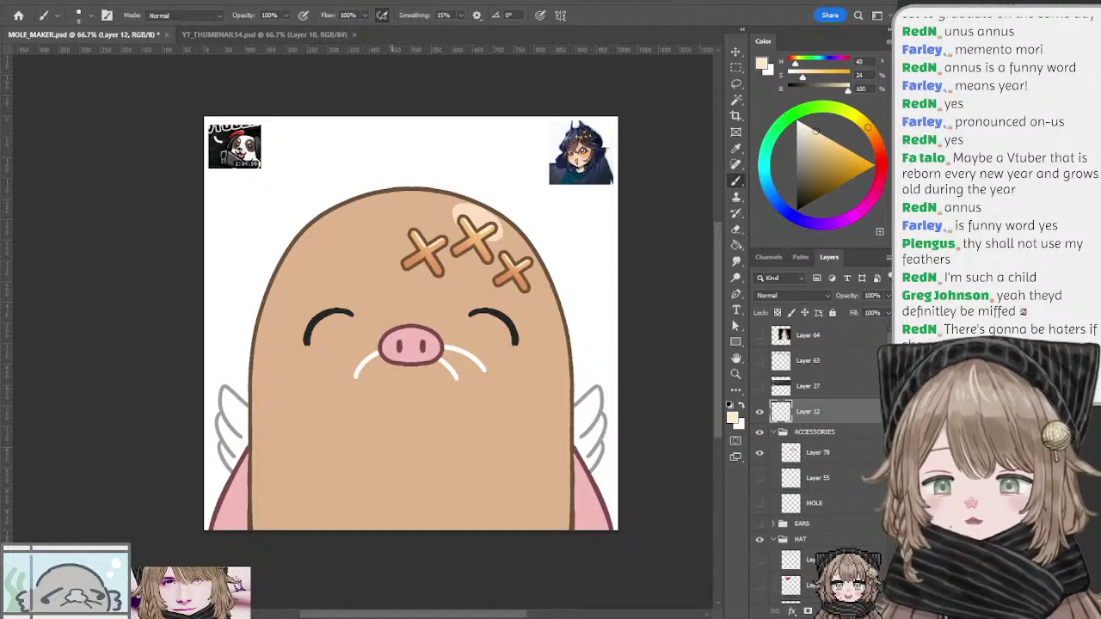
Step: Hide the closed arc eyes on Layer 6 in the EYES group and add a new empty layer above them
{"action": "left_click", "coordinate": [516, 332], "text": "ctrl"}
{"action": "scroll", "coordinate": [801, 435], "scroll_direction": "down", "scroll_amount": 3}
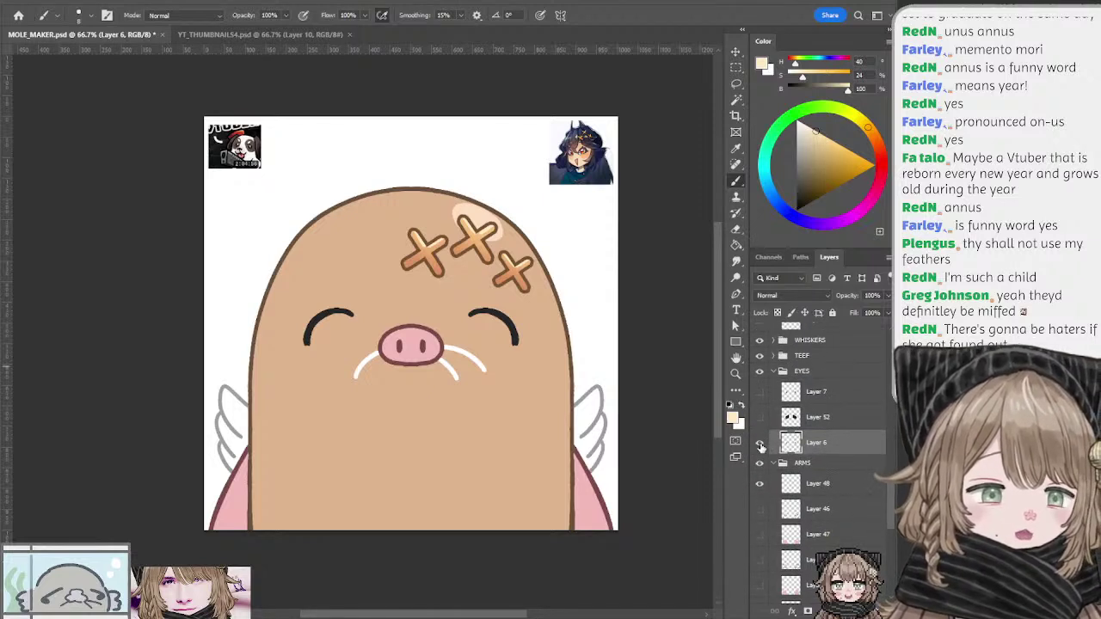
{"action": "left_click", "coordinate": [760, 441]}
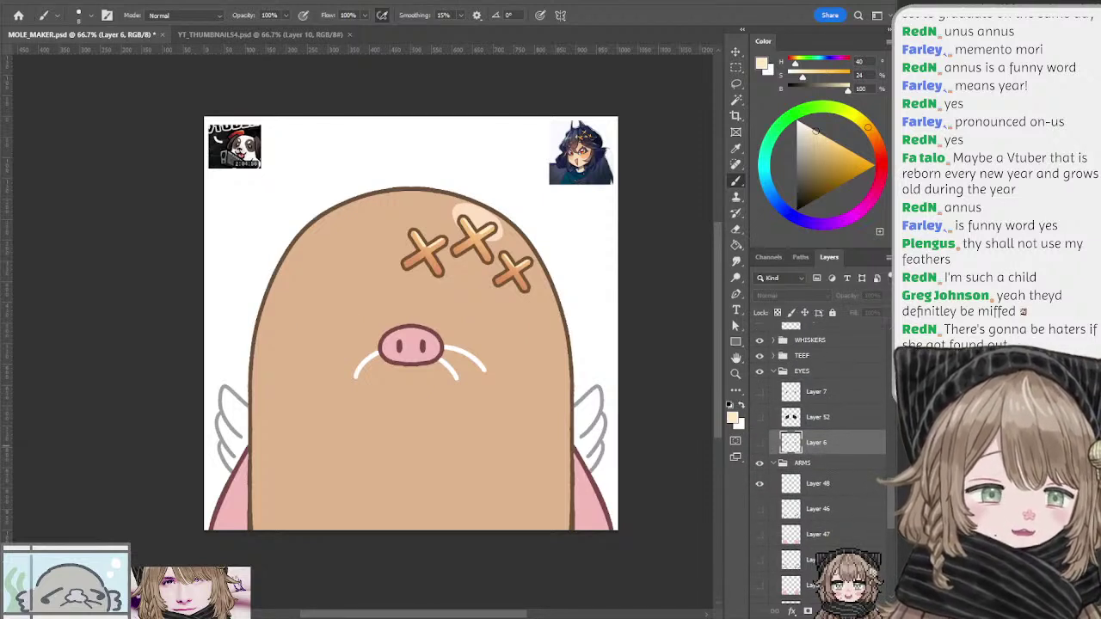
{"action": "key", "text": "ctrl+shift+alt+n"}
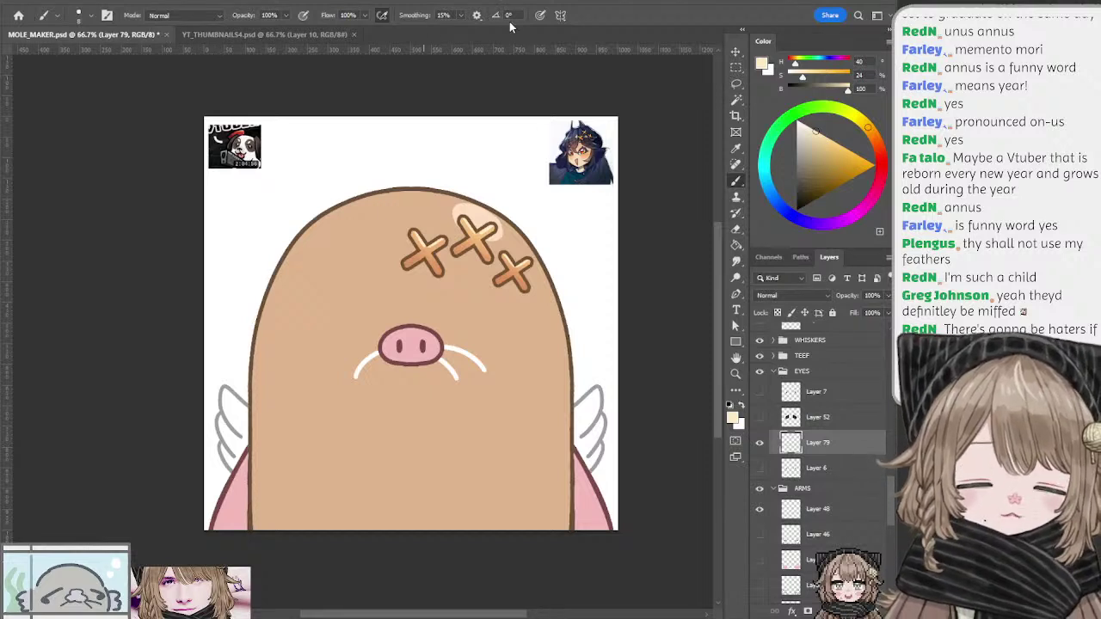
Step: Turn on vertical paint symmetry along the centre line of the canvas
{"action": "left_click", "coordinate": [586, 61]}
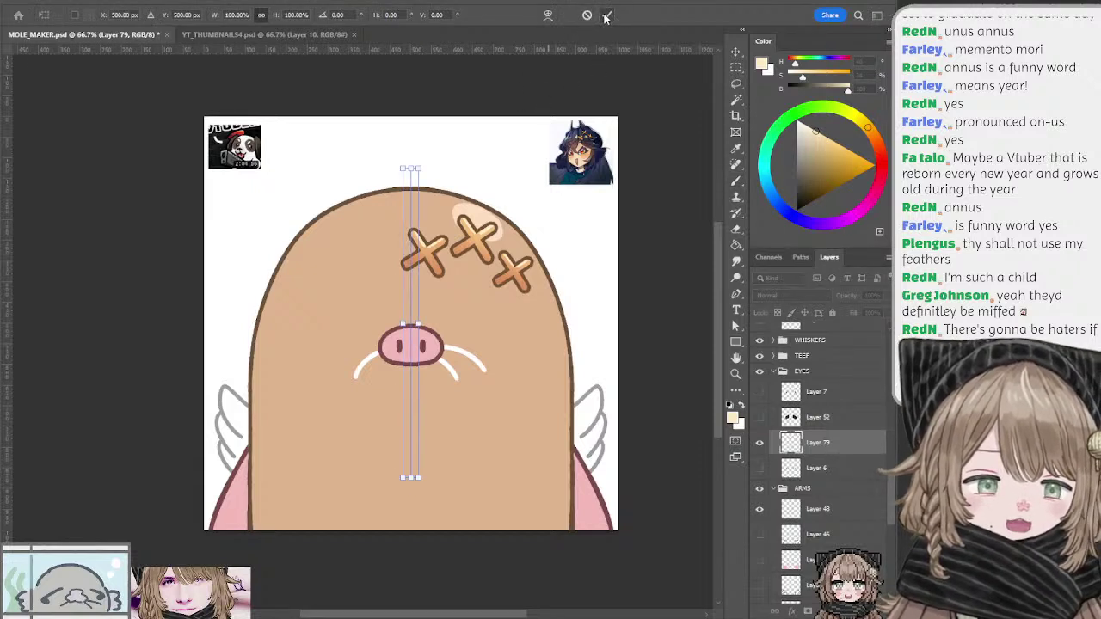
{"action": "left_click", "coordinate": [607, 16]}
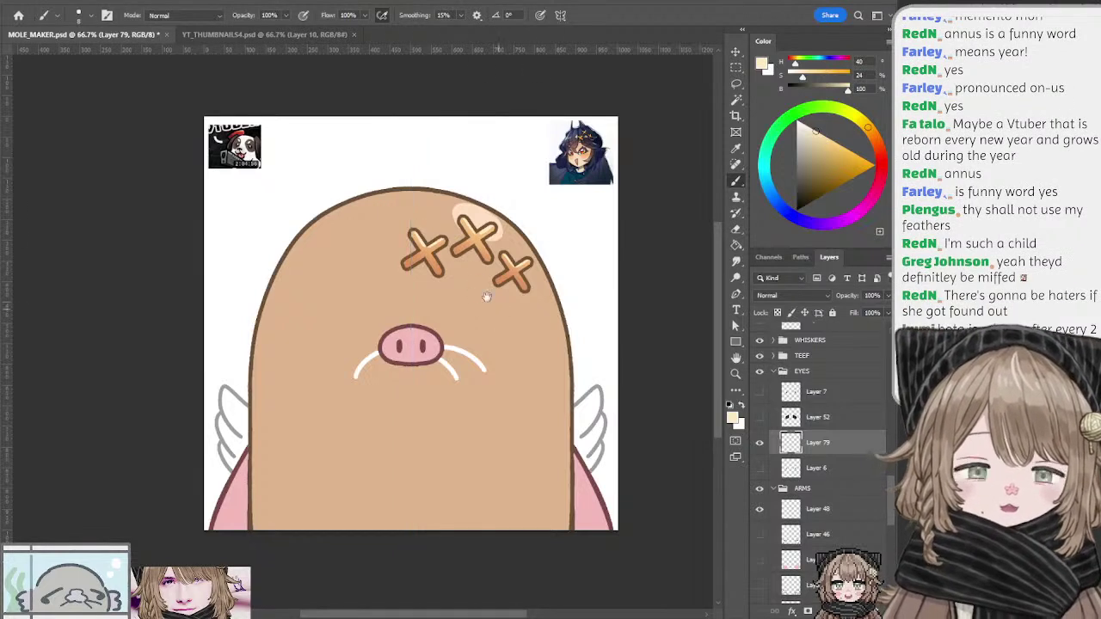
{"action": "mouse_move", "coordinate": [487, 296]}
{"action": "left_mouse_down"}
{"action": "mouse_move", "coordinate": [478, 268]}
{"action": "mouse_move", "coordinate": [509, 295]}
{"action": "left_mouse_up"}
{"action": "key", "text": "ctrl+z"}
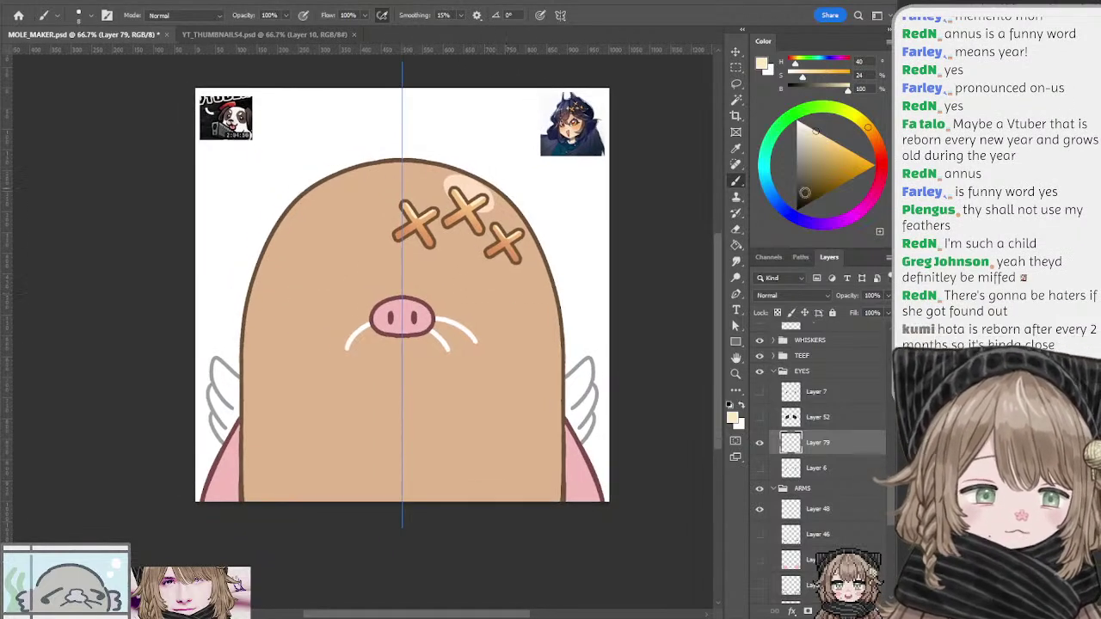
Step: Sample the dark line colour (H 0, S 0, B 15) from the arc eyes and try drawing mirrored round eye outlines
{"action": "left_click", "coordinate": [796, 197]}
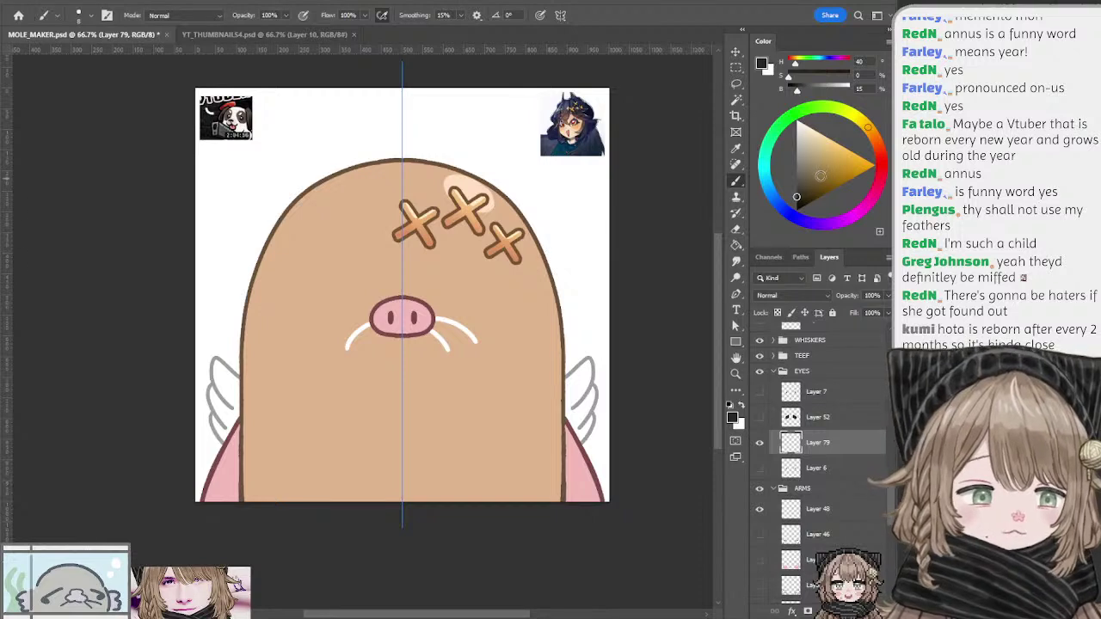
{"action": "left_click", "coordinate": [759, 466]}
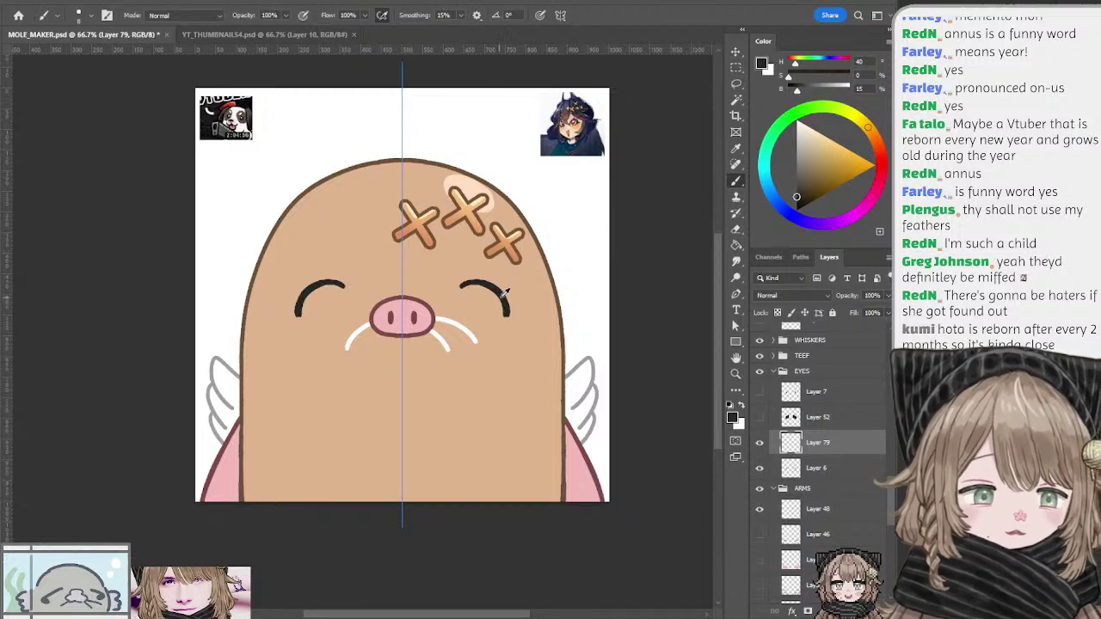
{"action": "left_click", "coordinate": [504, 294], "text": "alt"}
{"action": "left_click", "coordinate": [760, 468]}
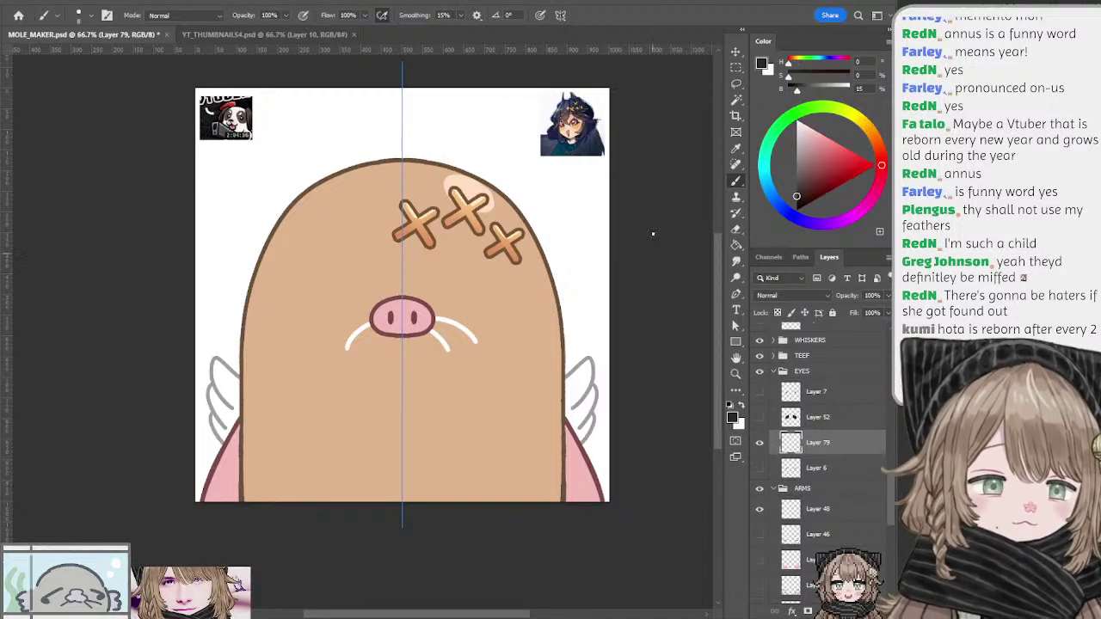
{"action": "left_click_drag", "start_coordinate": [485, 274], "coordinate": [482, 275]}
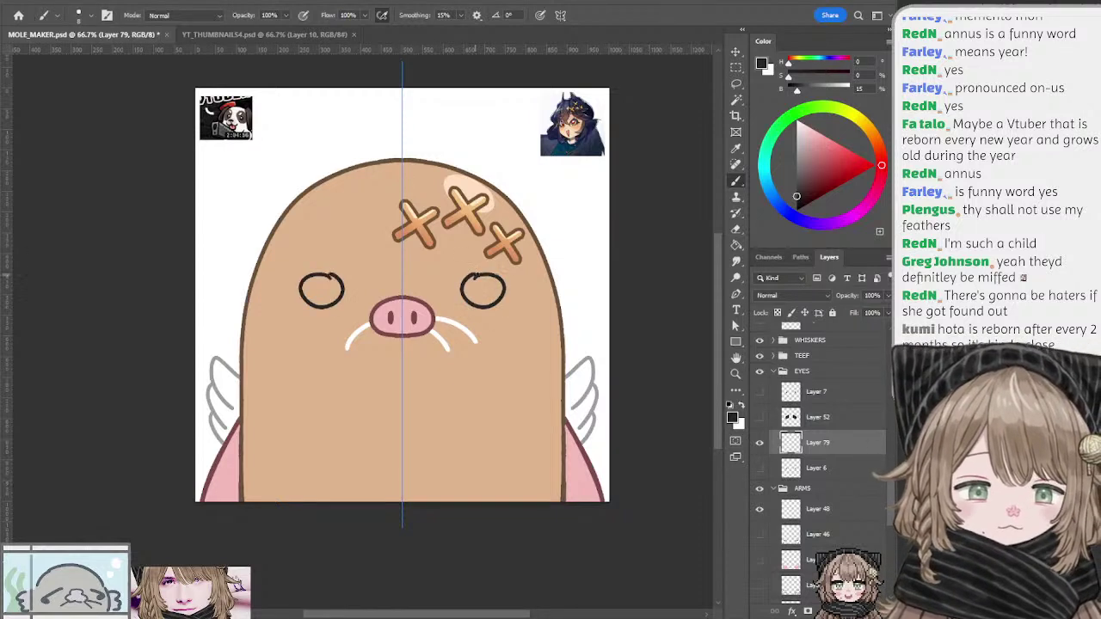
{"action": "key", "text": "ctrl+z"}
Step: Show the curled eyes on Layer 7 and add a new layer beneath them, above Layer 52
{"action": "left_click", "coordinate": [758, 391]}
{"action": "left_click", "coordinate": [760, 392]}
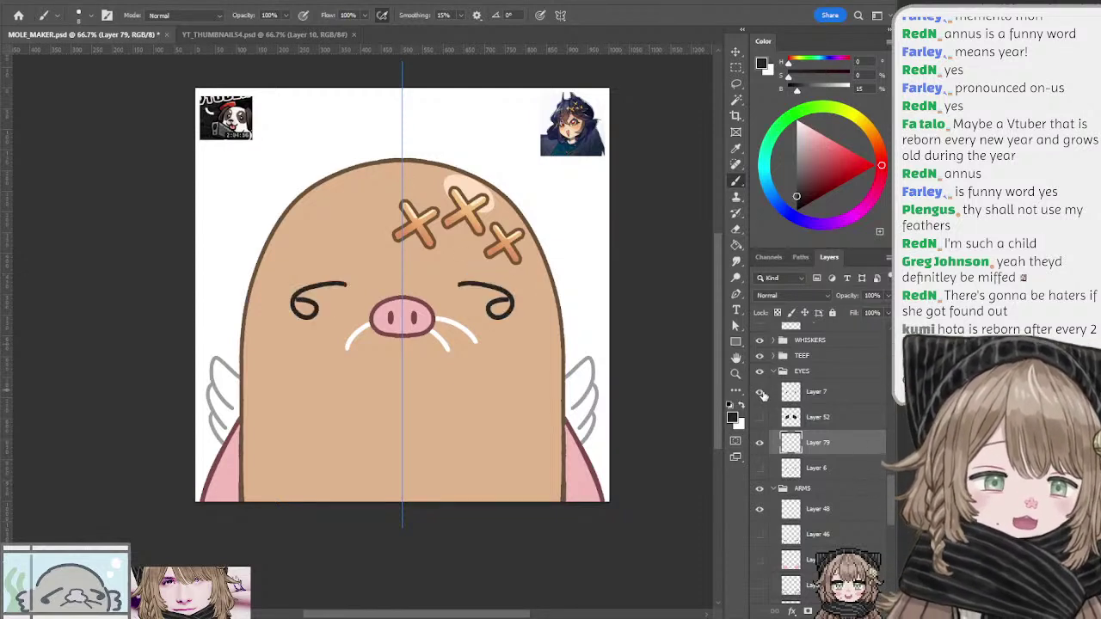
{"action": "left_click", "coordinate": [800, 417]}
{"action": "key", "text": "ctrl+semicolon"}
{"action": "key", "text": "ctrl+semicolon"}
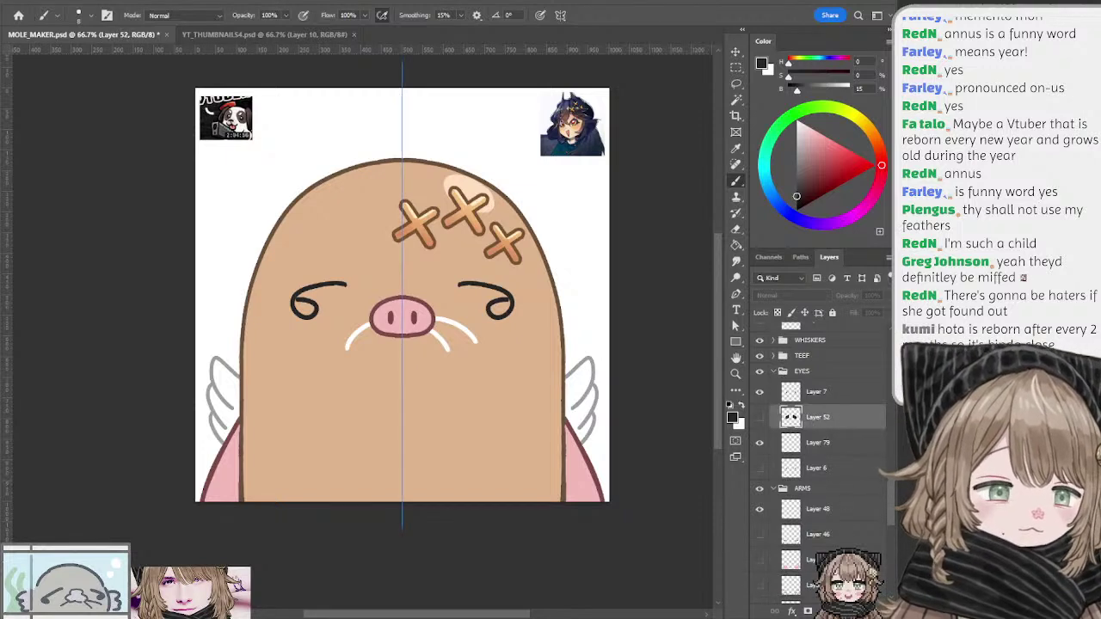
{"action": "left_click", "coordinate": [857, 610]}
Step: Colour the insides of both eye curls pale green (H 82, S 18, B 87) on the new layer
{"action": "left_click", "coordinate": [804, 140]}
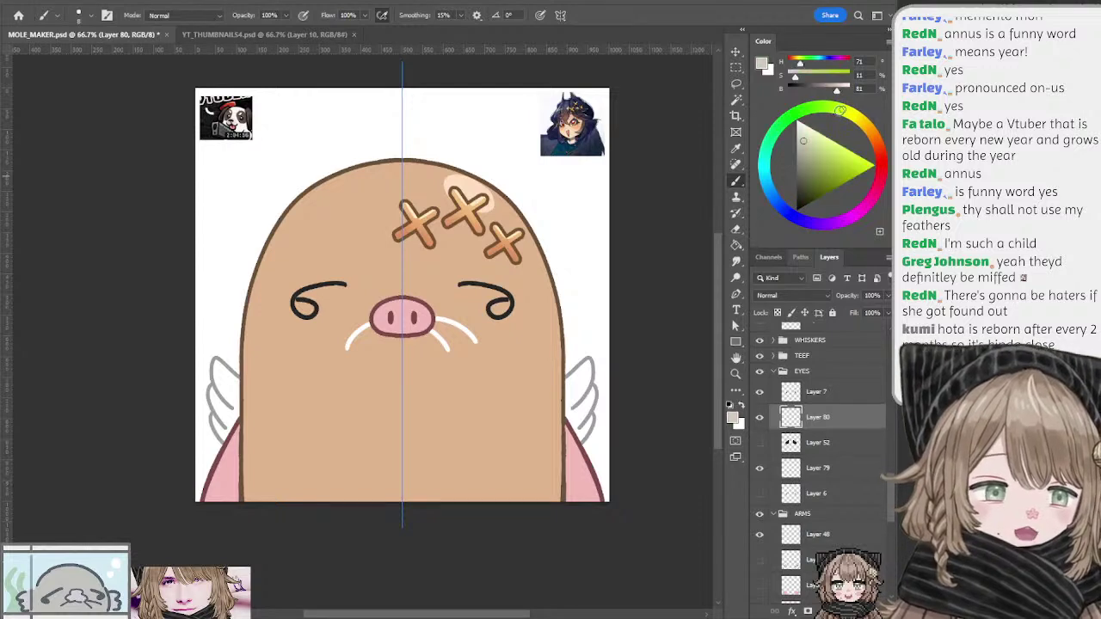
{"action": "left_click", "coordinate": [844, 110]}
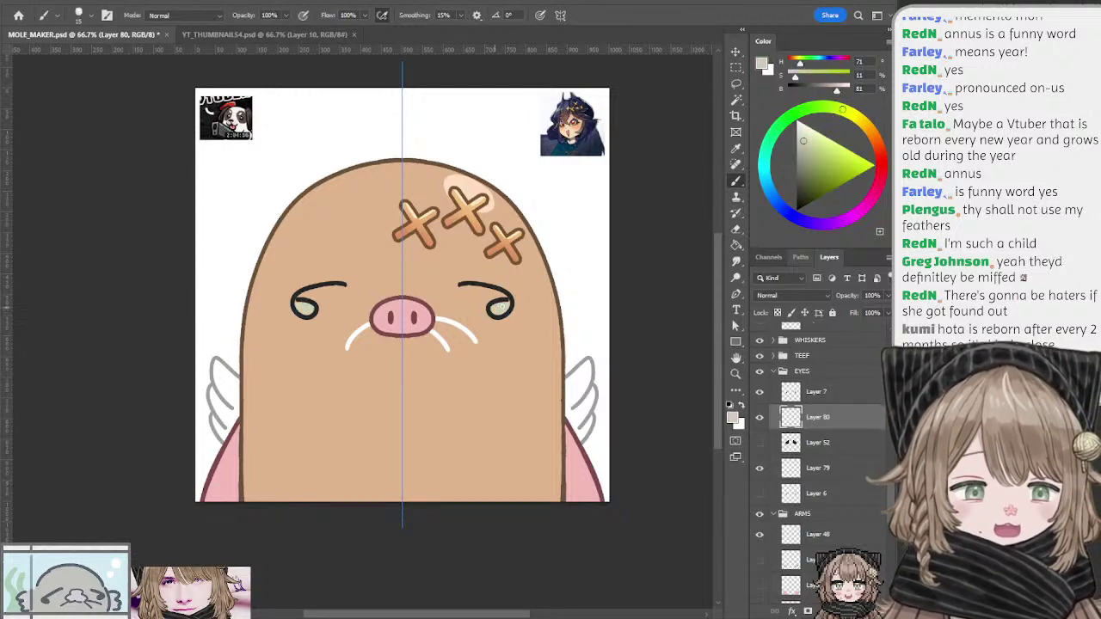
{"action": "left_click", "coordinate": [809, 138]}
{"action": "left_click", "coordinate": [830, 107]}
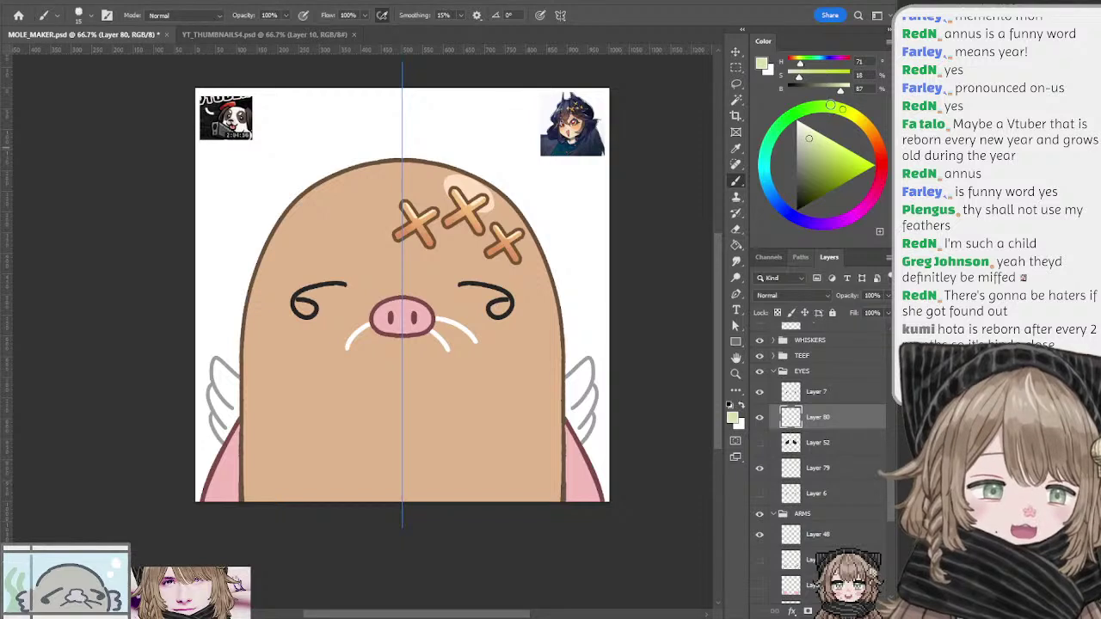
{"action": "key", "text": "alt+BackSpace"}
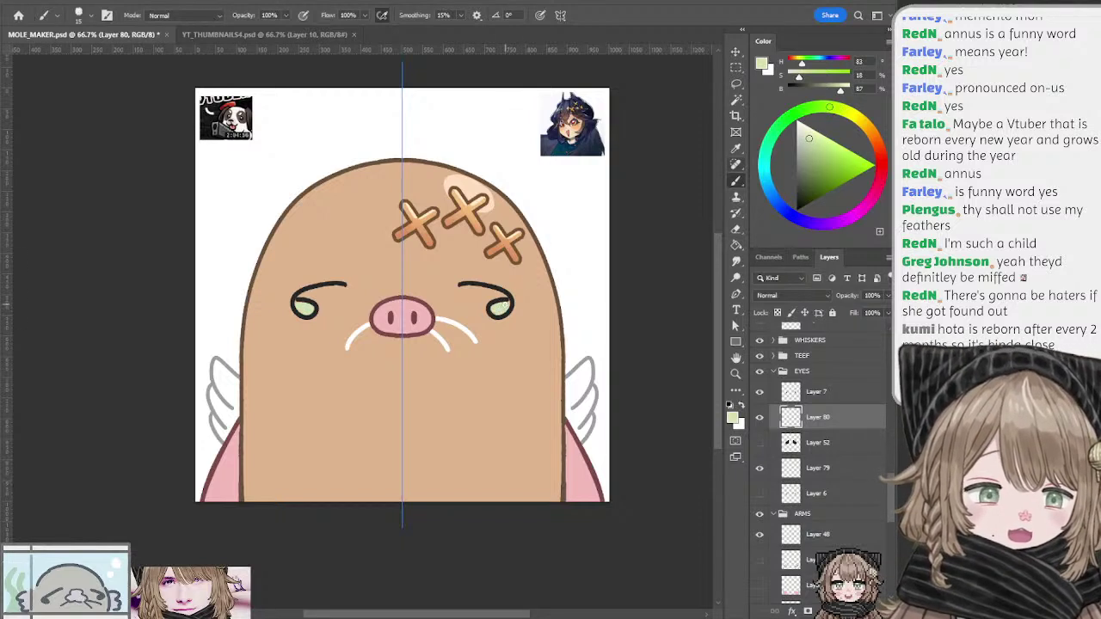
Step: Recolour the insides of the eye curls a darker muted green (H 82, S 19, B 70)
{"action": "left_click", "coordinate": [806, 153]}
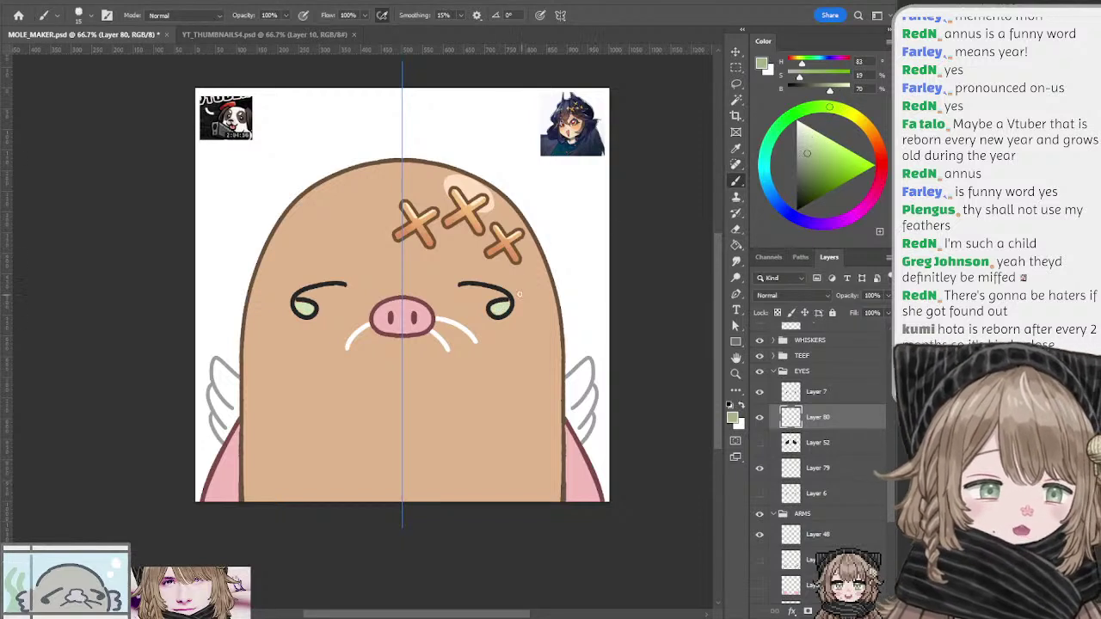
{"action": "key", "text": "alt+BackSpace"}
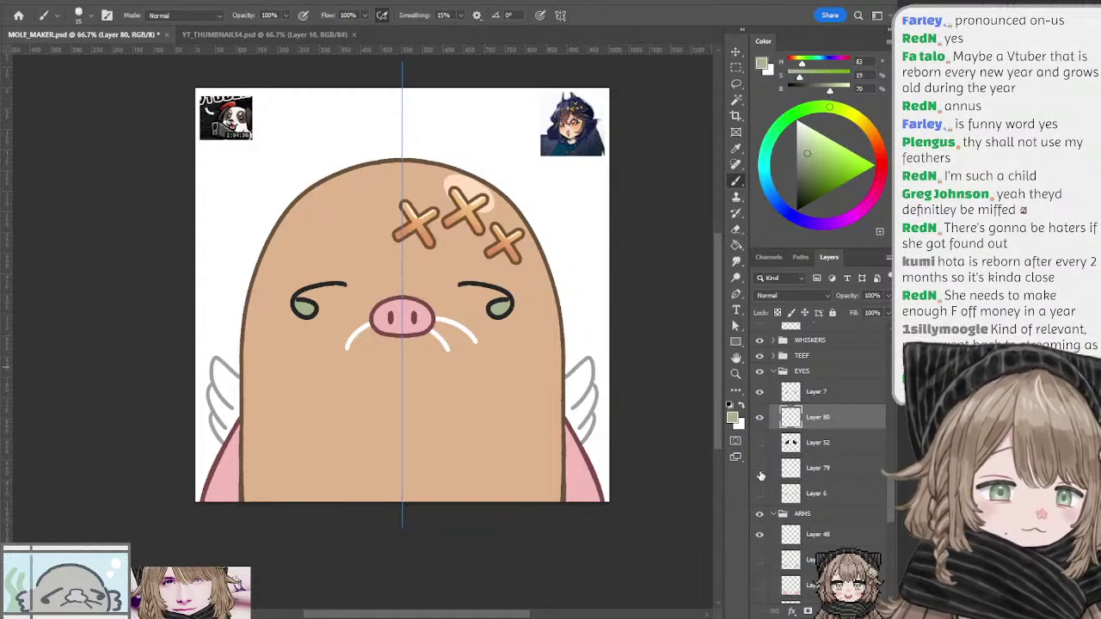
Step: Move Layer 79 to the top of the EYES group and hide the curled eyes and their green fill
{"action": "key", "text": "ctrl+semicolon"}
{"action": "left_click_drag", "start_coordinate": [805, 469], "coordinate": [797, 387]}
{"action": "left_click", "coordinate": [759, 417]}
{"action": "left_click", "coordinate": [759, 442]}
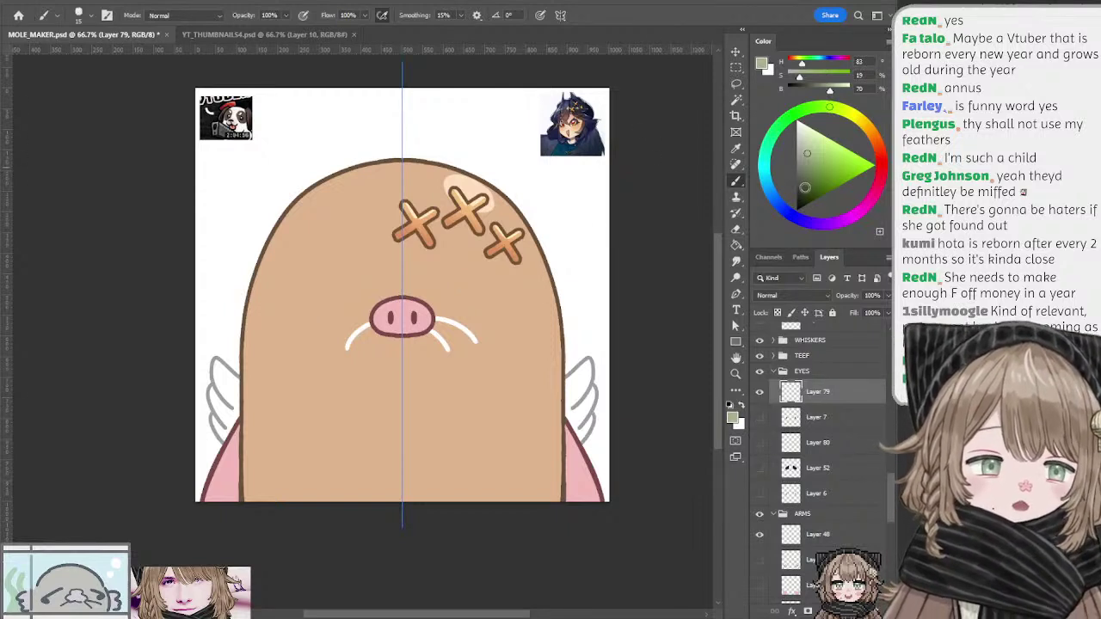
Step: Sample the dark line colour (H 0, S 0, B 15) from the Layer 6 arc eyes, hide them again, and shrink the brush to 9 px
{"action": "left_click", "coordinate": [796, 194]}
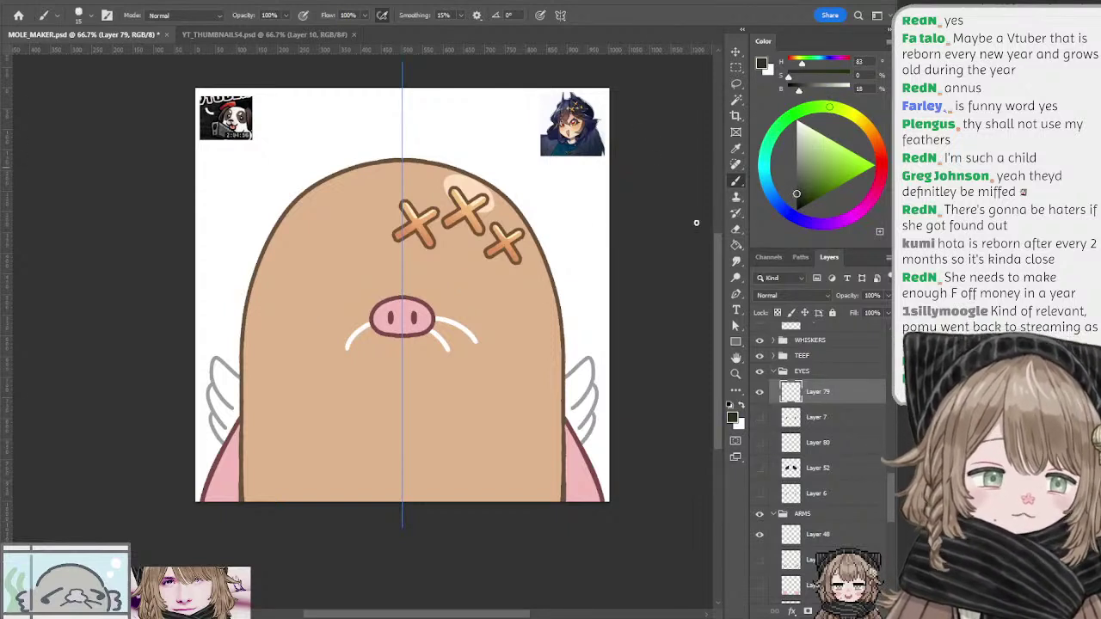
{"action": "left_click", "coordinate": [759, 493]}
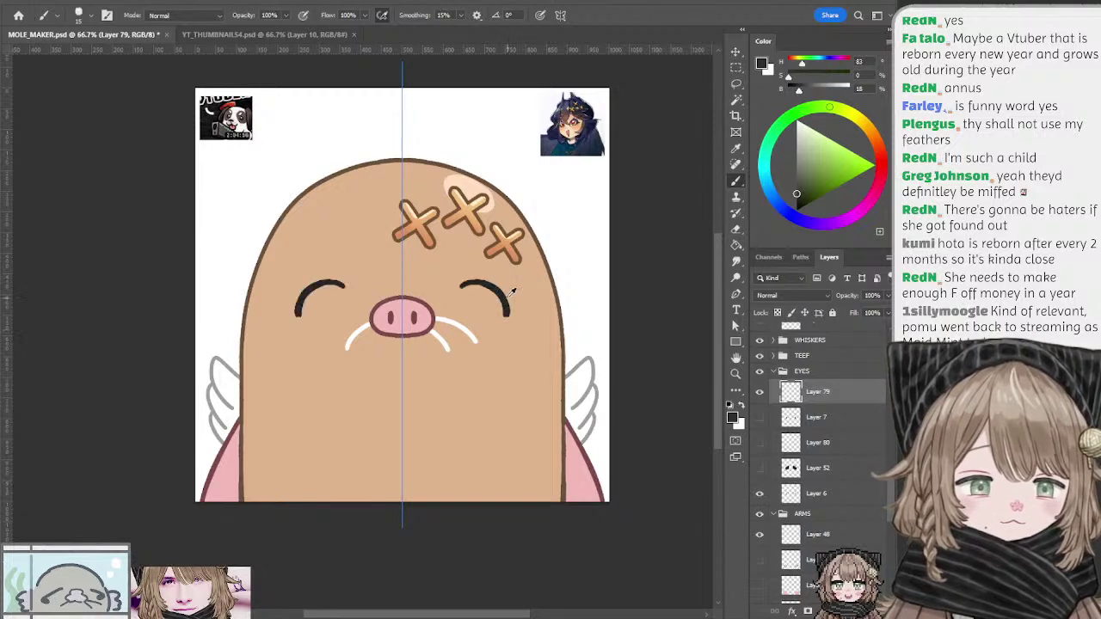
{"action": "left_click", "coordinate": [759, 493]}
{"action": "key", "text": "["}
{"action": "key", "text": "["}
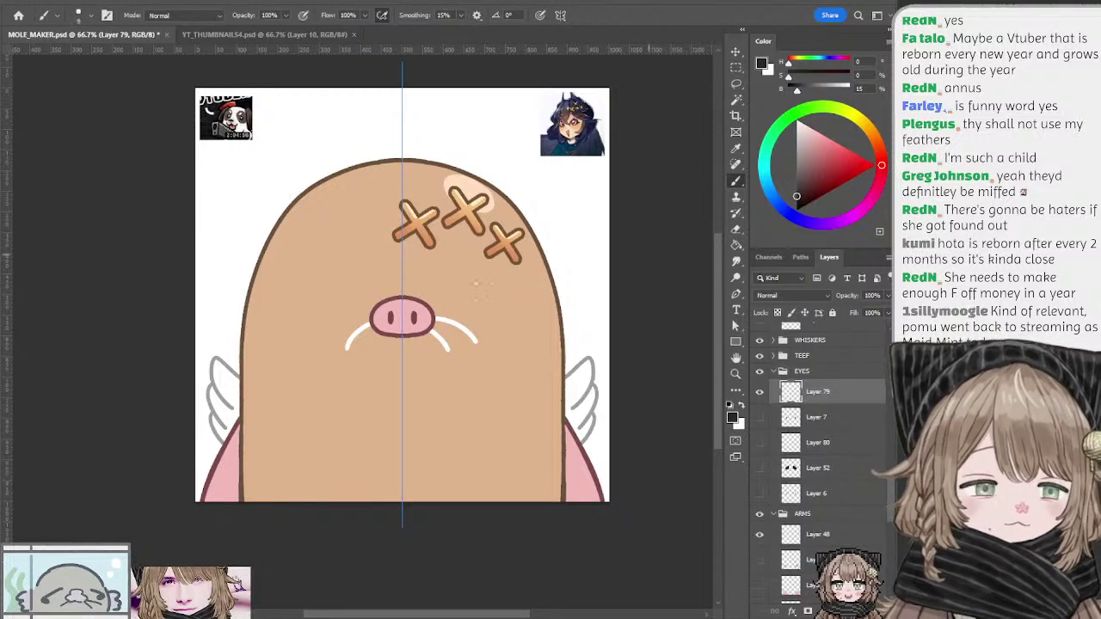
Step: Try drawing mirrored spiral eyes on Layer 79 with the thin 9 px brush
{"action": "left_click_drag", "start_coordinate": [472, 282], "coordinate": [487, 295]}
{"action": "key", "text": "ctrl+z"}
{"action": "key", "text": "ctrl+shift+z"}
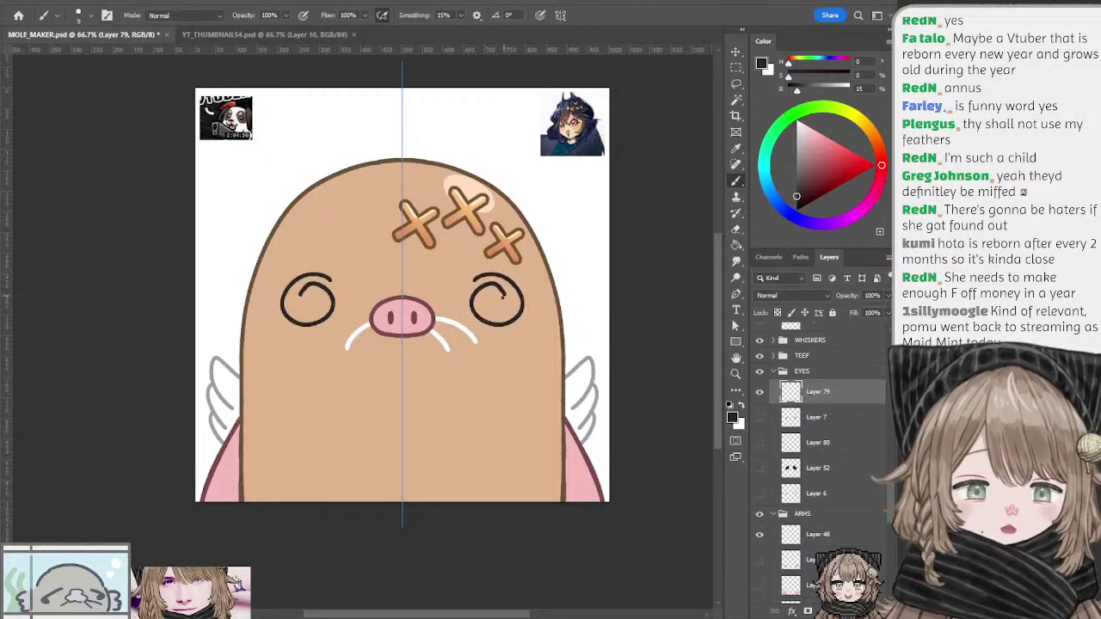
{"action": "key", "text": "ctrl+z"}
{"action": "mouse_move", "coordinate": [472, 286]}
{"action": "left_mouse_down"}
{"action": "mouse_move", "coordinate": [505, 320]}
{"action": "mouse_move", "coordinate": [499, 296]}
{"action": "mouse_move", "coordinate": [491, 306]}
{"action": "left_mouse_up"}
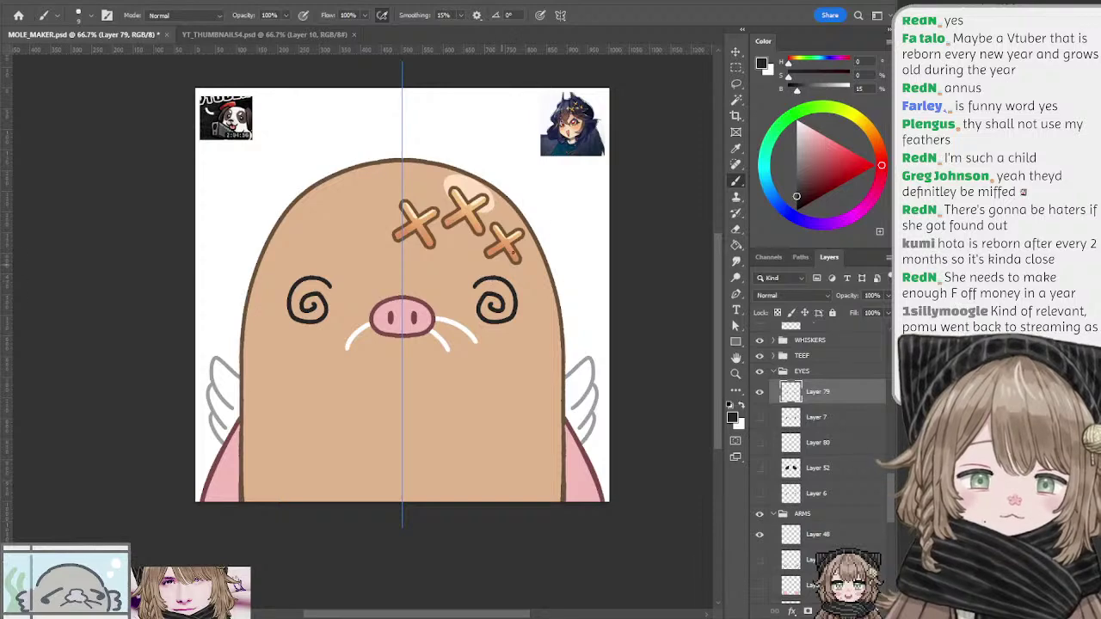
{"action": "key", "text": "ctrl+z"}
{"action": "mouse_move", "coordinate": [465, 274]}
{"action": "left_mouse_down"}
{"action": "mouse_move", "coordinate": [496, 266]}
{"action": "mouse_move", "coordinate": [466, 291]}
{"action": "mouse_move", "coordinate": [497, 291]}
{"action": "mouse_move", "coordinate": [481, 285]}
{"action": "mouse_move", "coordinate": [494, 274]}
{"action": "mouse_move", "coordinate": [512, 300]}
{"action": "mouse_move", "coordinate": [487, 299]}
{"action": "left_mouse_up"}
{"action": "key", "text": "ctrl+z"}
{"action": "key", "text": "ctrl+z"}
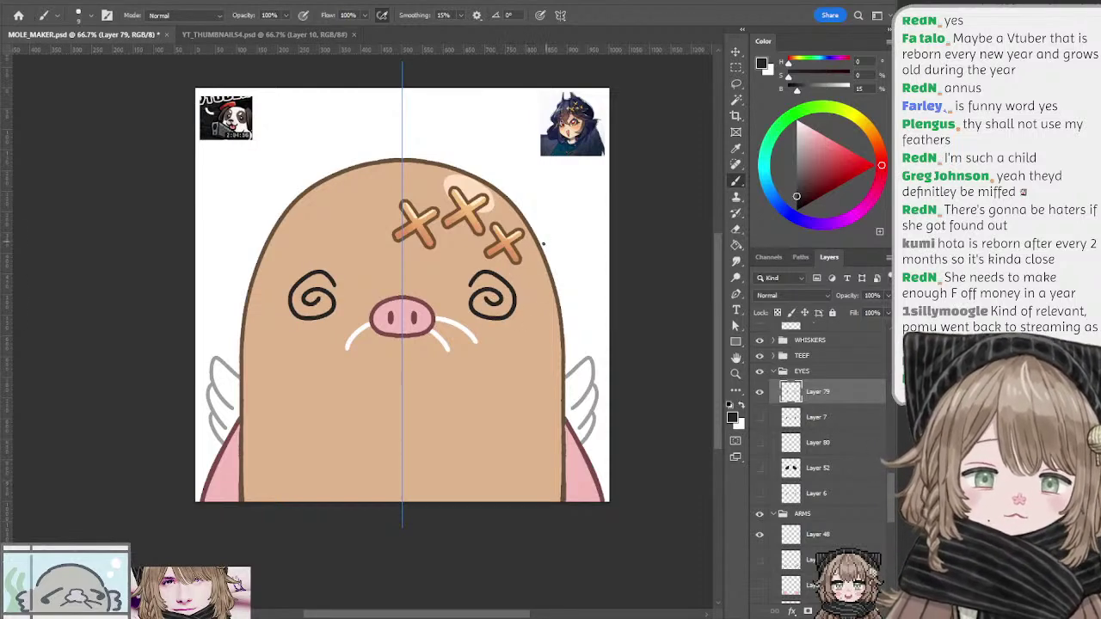
{"action": "left_click_drag", "start_coordinate": [490, 290], "coordinate": [485, 289]}
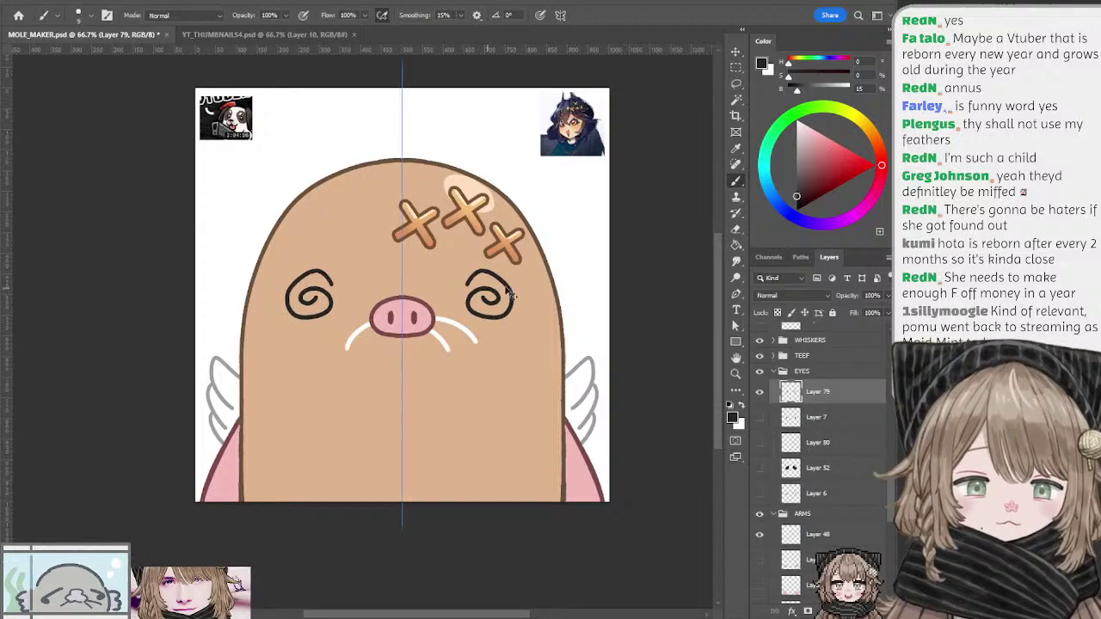
{"action": "key", "text": "ctrl+z"}
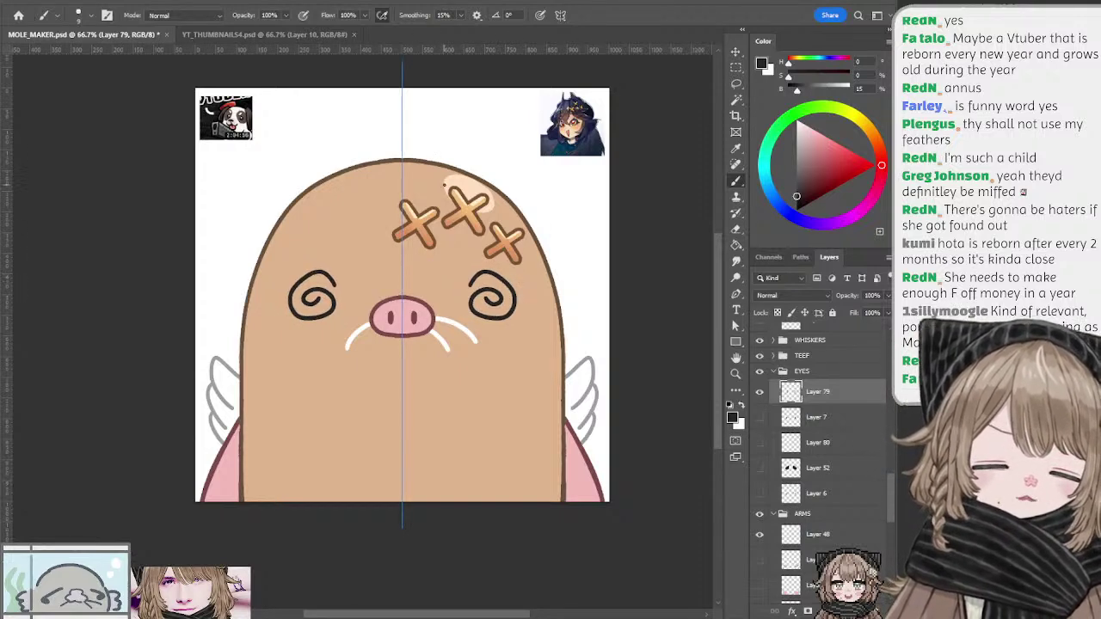
{"action": "key", "text": "ctrl+z"}
Step: Draw bold, angular mirrored spiral eyes on Layer 79 with a 15 px brush
{"action": "key", "text": "]"}
{"action": "key", "text": "]"}
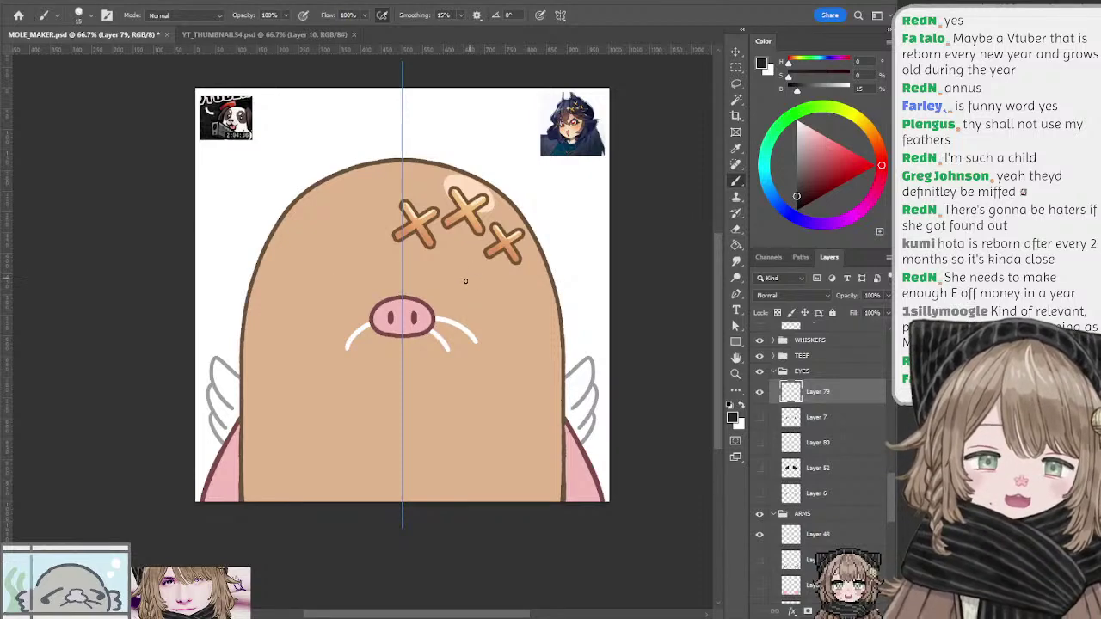
{"action": "mouse_move", "coordinate": [463, 281]}
{"action": "left_mouse_down"}
{"action": "mouse_move", "coordinate": [521, 328]}
{"action": "mouse_move", "coordinate": [491, 294]}
{"action": "mouse_move", "coordinate": [469, 312]}
{"action": "mouse_move", "coordinate": [530, 316]}
{"action": "mouse_move", "coordinate": [485, 290]}
{"action": "mouse_move", "coordinate": [521, 306]}
{"action": "mouse_move", "coordinate": [492, 305]}
{"action": "mouse_move", "coordinate": [492, 293]}
{"action": "left_mouse_up"}
{"action": "key", "text": "ctrl+z"}
{"action": "key", "text": "ctrl+z"}
{"action": "key", "text": "ctrl+z"}
{"action": "key", "text": "ctrl+z"}
{"action": "key", "text": "ctrl+z"}
{"action": "key", "text": "ctrl+shift+z"}
{"action": "key", "text": "ctrl+shift+z"}
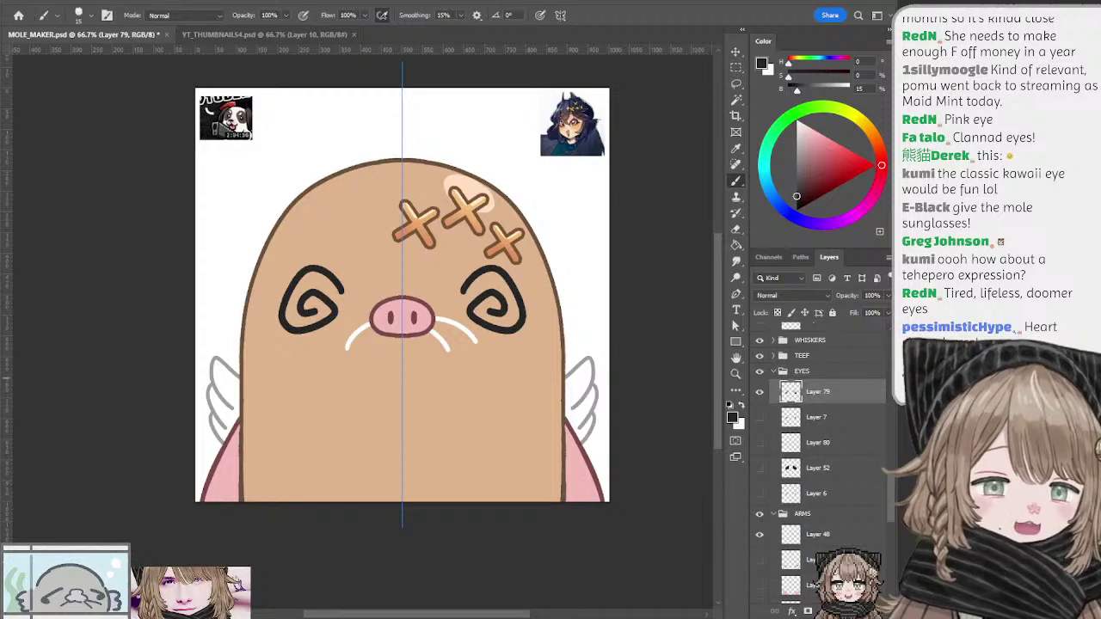
Step: Try tinting the spiral eyes on a new layer clipped to Layer 79, first dark blue, then grey-blue (H 218, S 29, B 66)
{"action": "left_click", "coordinate": [856, 611]}
{"action": "left_click", "coordinate": [796, 403], "text": "alt"}
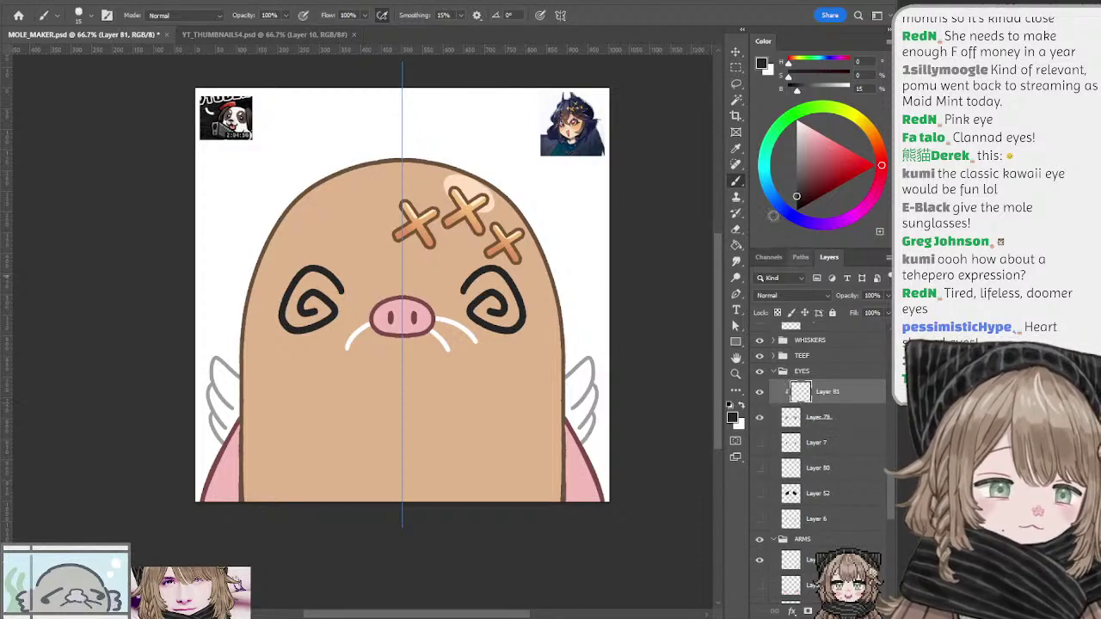
{"action": "left_click", "coordinate": [802, 196]}
{"action": "left_click", "coordinate": [776, 201]}
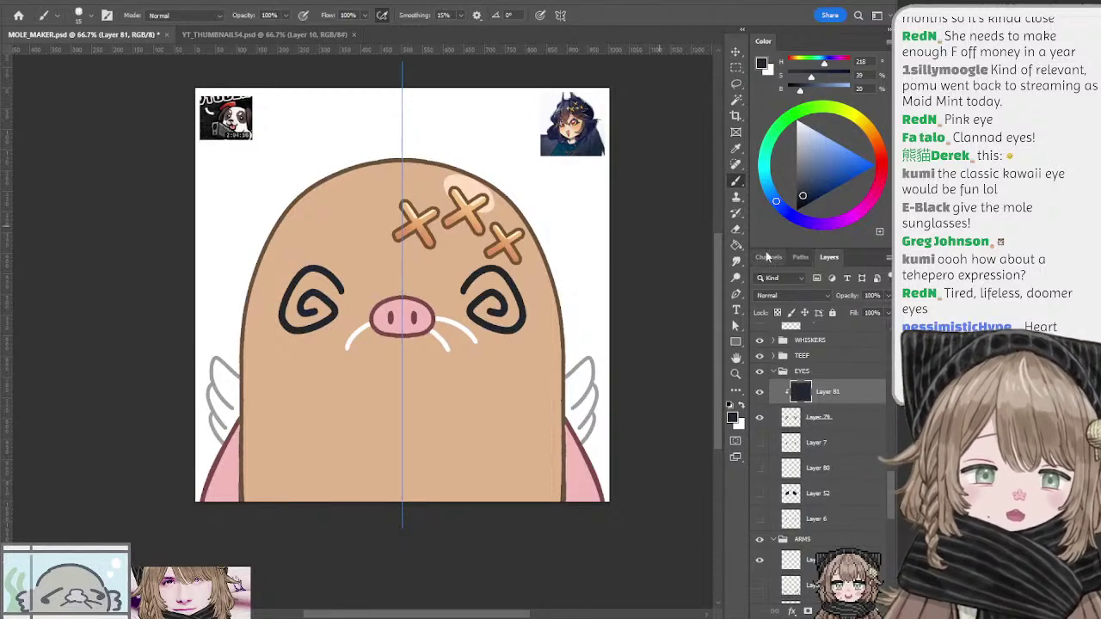
{"action": "left_click", "coordinate": [804, 185]}
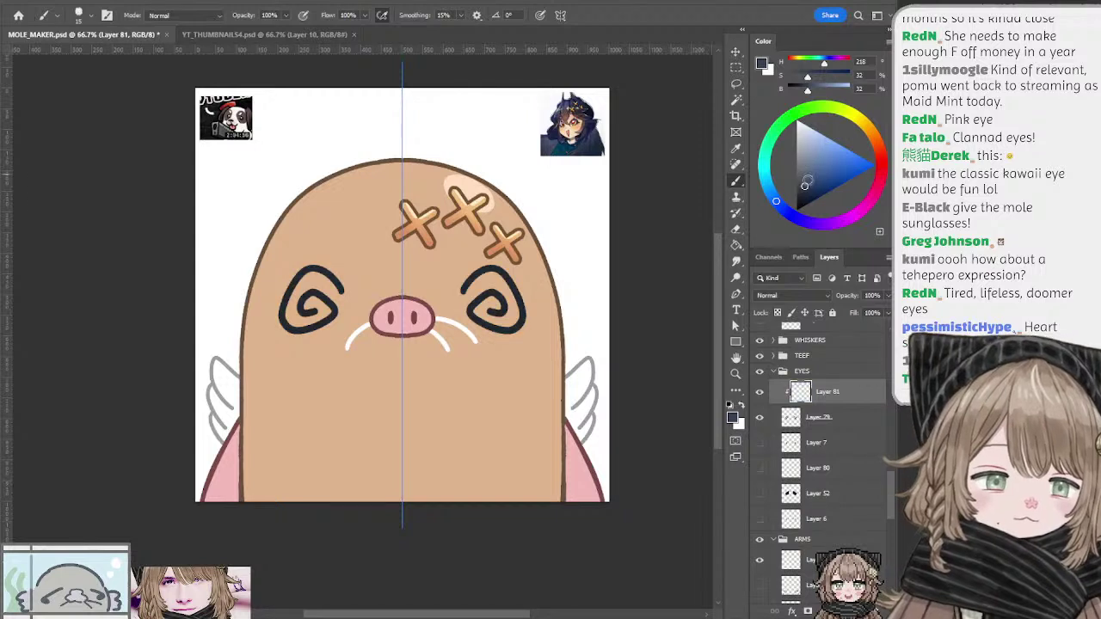
{"action": "left_click_drag", "start_coordinate": [805, 184], "coordinate": [810, 144]}
{"action": "key", "text": "alt+BackSpace"}
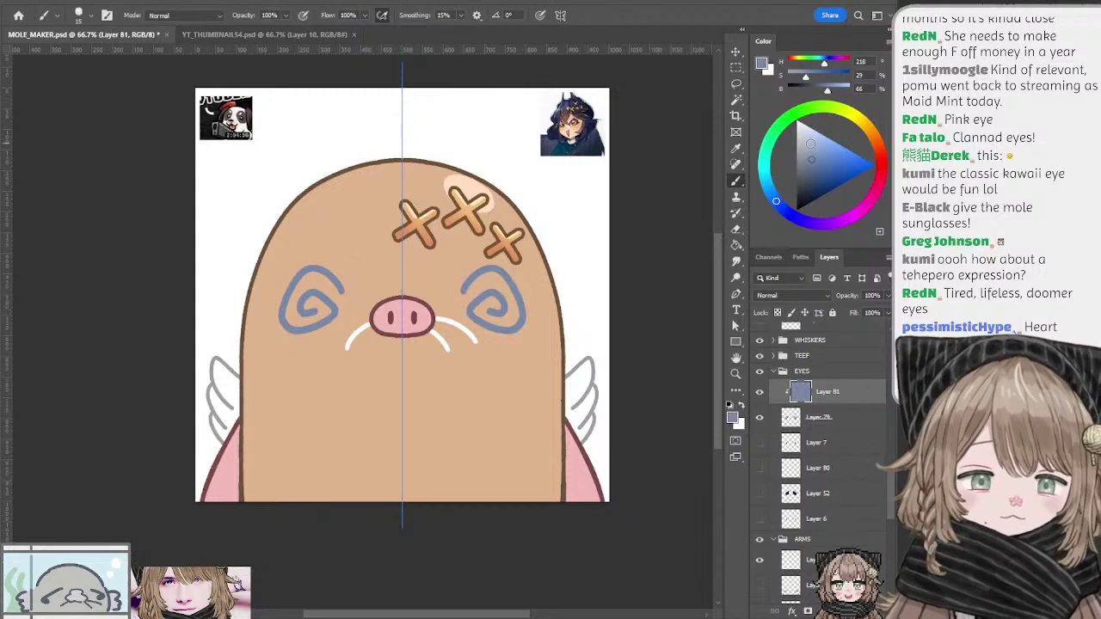
Step: Undo the blue tint, the clipping and the added layer above the spiral eyes
{"action": "key", "text": "ctrl+z"}
{"action": "key", "text": "l"}
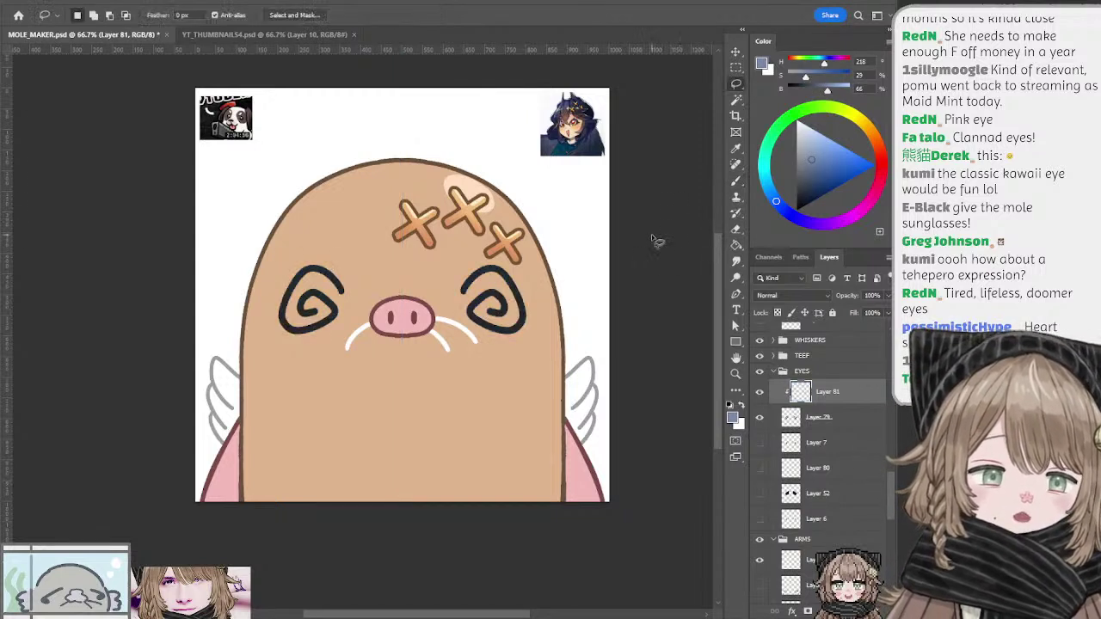
{"action": "key", "text": "ctrl+z"}
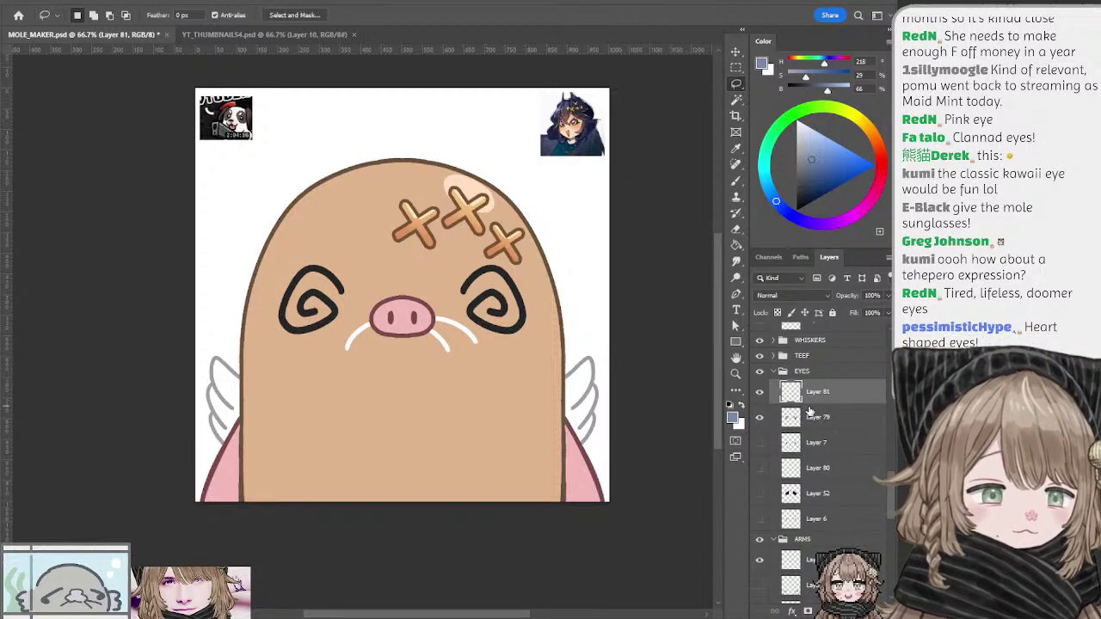
{"action": "key", "text": "ctrl+z"}
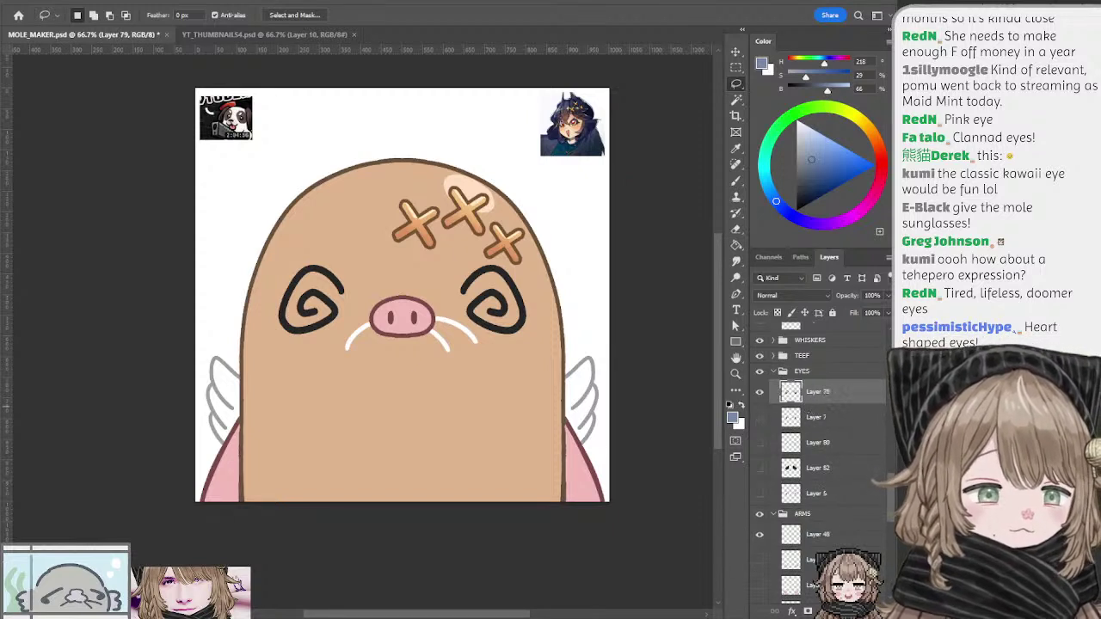
Step: Hide the spiral eyes on Layer 79 and add a new layer above them for another eye design
{"action": "left_click", "coordinate": [759, 392]}
{"action": "key", "text": "ctrl+shift+alt+n"}
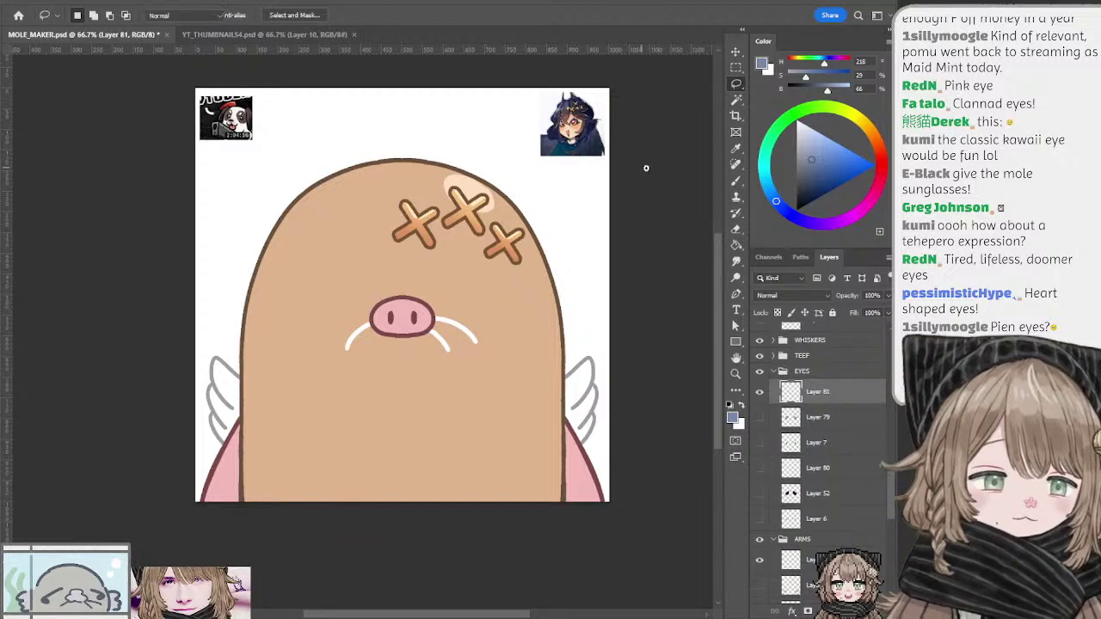
{"action": "key", "text": "b"}
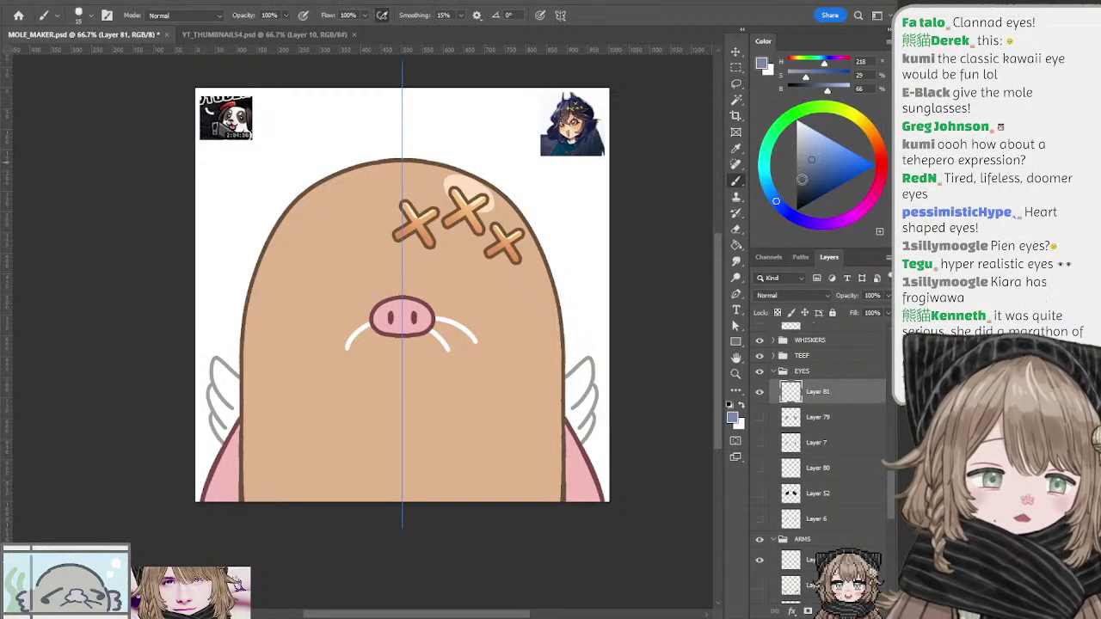
Step: Show the arc eyes on Layer 6 to sample their dark line colour (H 0, S 0, B 15), and hide them again
{"action": "left_click", "coordinate": [759, 496]}
{"action": "left_click", "coordinate": [759, 495]}
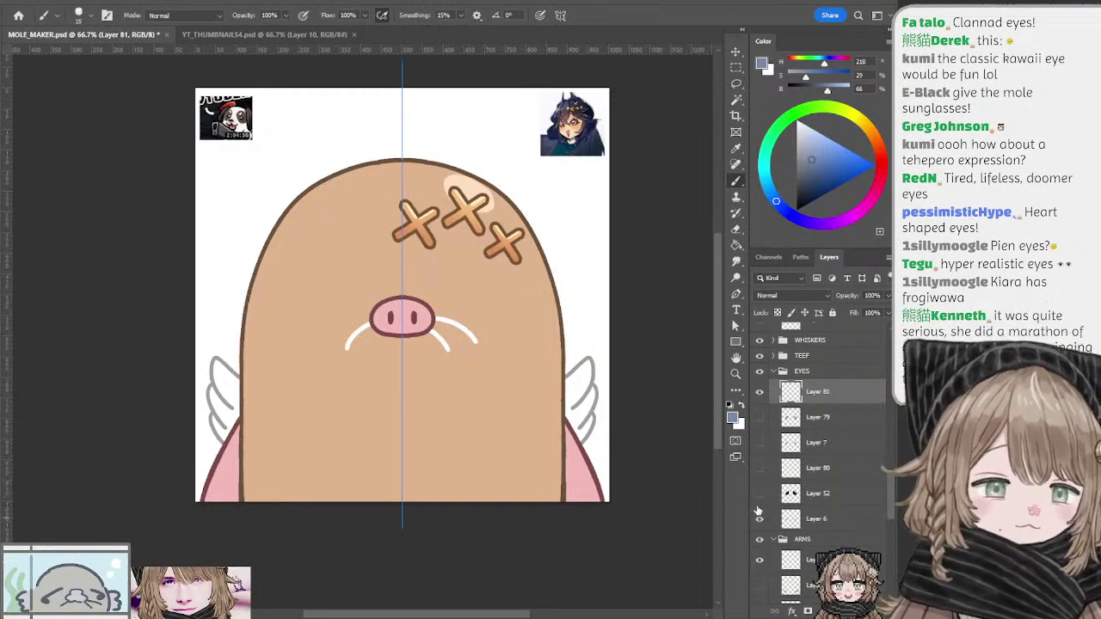
{"action": "left_click", "coordinate": [760, 519]}
{"action": "left_click", "coordinate": [503, 294], "text": "alt"}
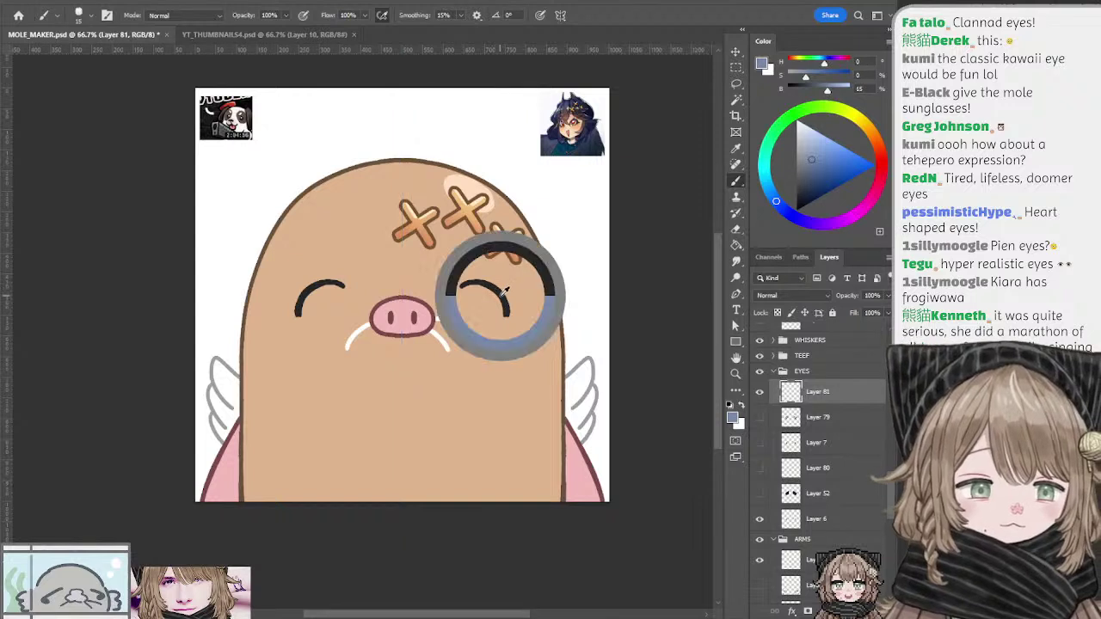
{"action": "left_click", "coordinate": [759, 518]}
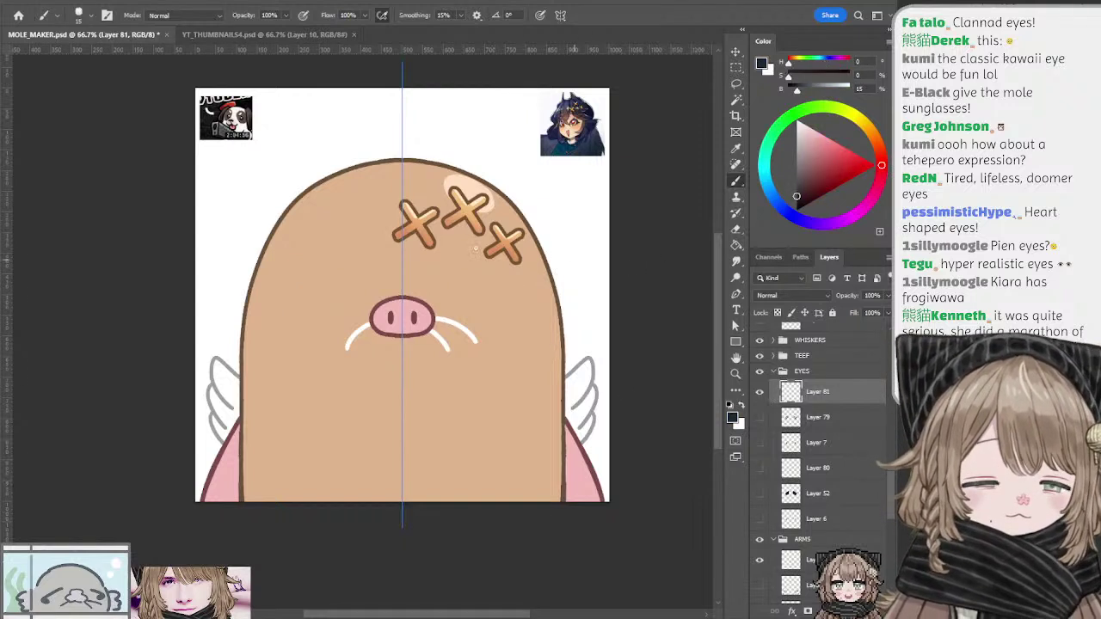
Step: Draw mirrored curved upper eyelid lines on Layer 81 with a 10 px brush, redoing the strokes until the arcs look right
{"action": "key", "text": "["}
{"action": "left_click_drag", "start_coordinate": [473, 286], "coordinate": [519, 302]}
{"action": "key", "text": "ctrl+z"}
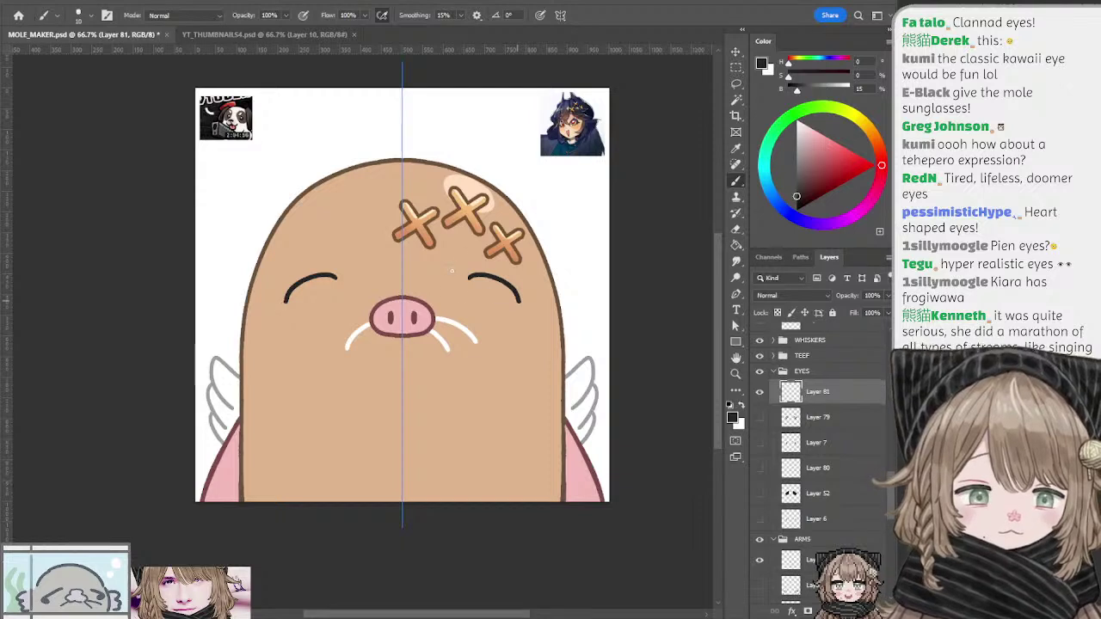
{"action": "key", "text": "ctrl+z"}
{"action": "mouse_move", "coordinate": [451, 271]}
{"action": "left_mouse_down"}
{"action": "mouse_move", "coordinate": [514, 300]}
{"action": "mouse_move", "coordinate": [514, 316]}
{"action": "left_mouse_up"}
{"action": "key", "text": "ctrl+z"}
{"action": "key", "text": "ctrl+z"}
{"action": "key", "text": "ctrl+z"}
{"action": "key", "text": "ctrl+z"}
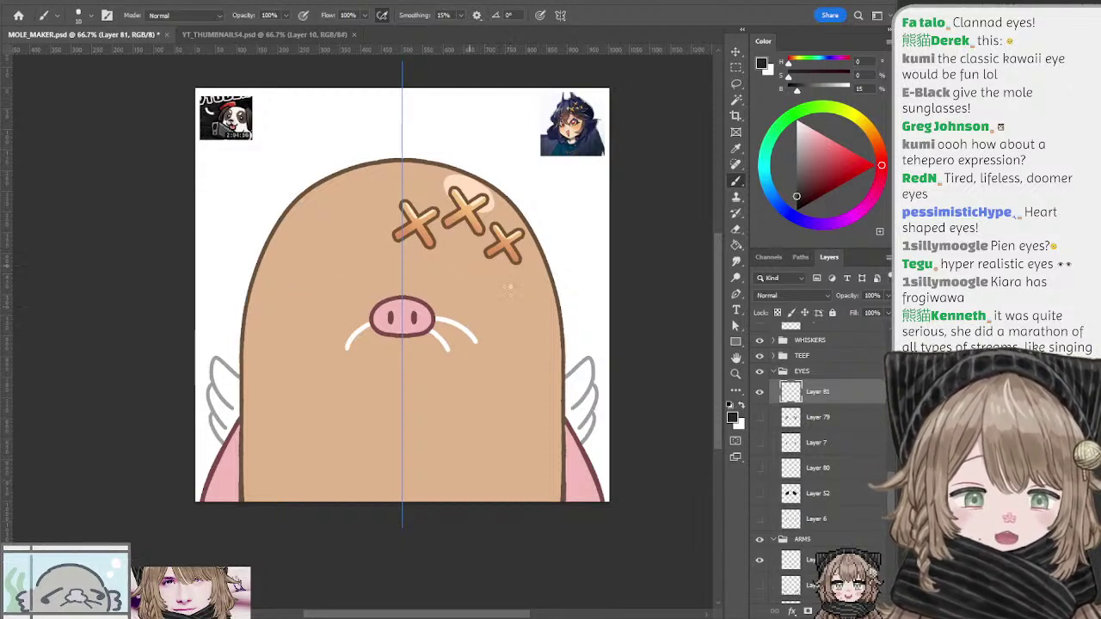
{"action": "key", "text": "ctrl+z"}
{"action": "key", "text": "ctrl+z"}
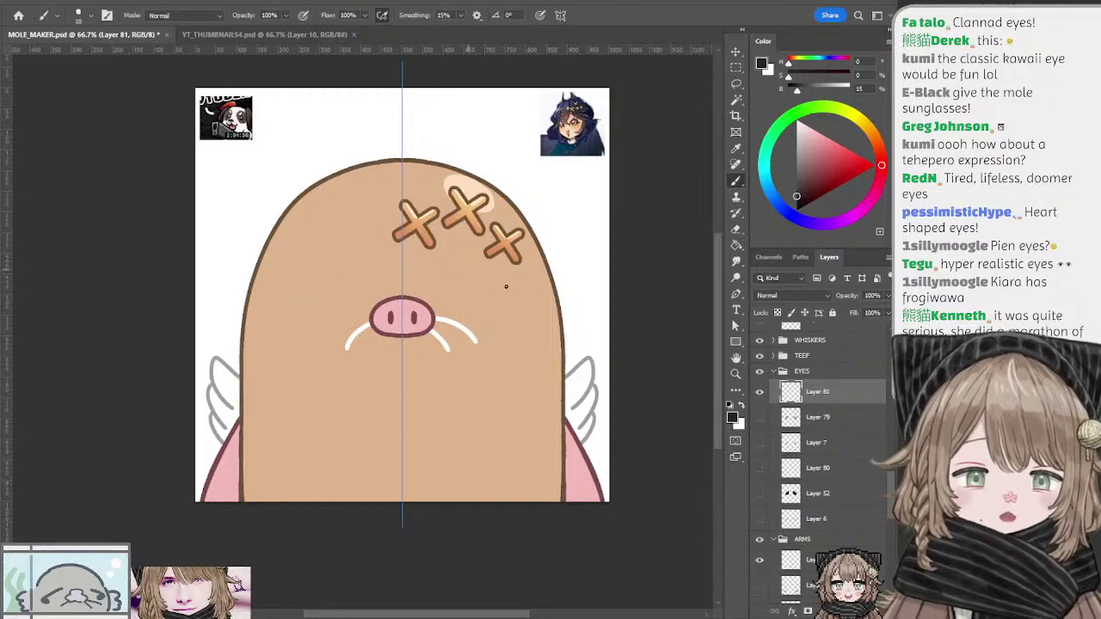
{"action": "key", "text": "ctrl+z"}
{"action": "key", "text": "ctrl+z"}
{"action": "key", "text": "ctrl+z"}
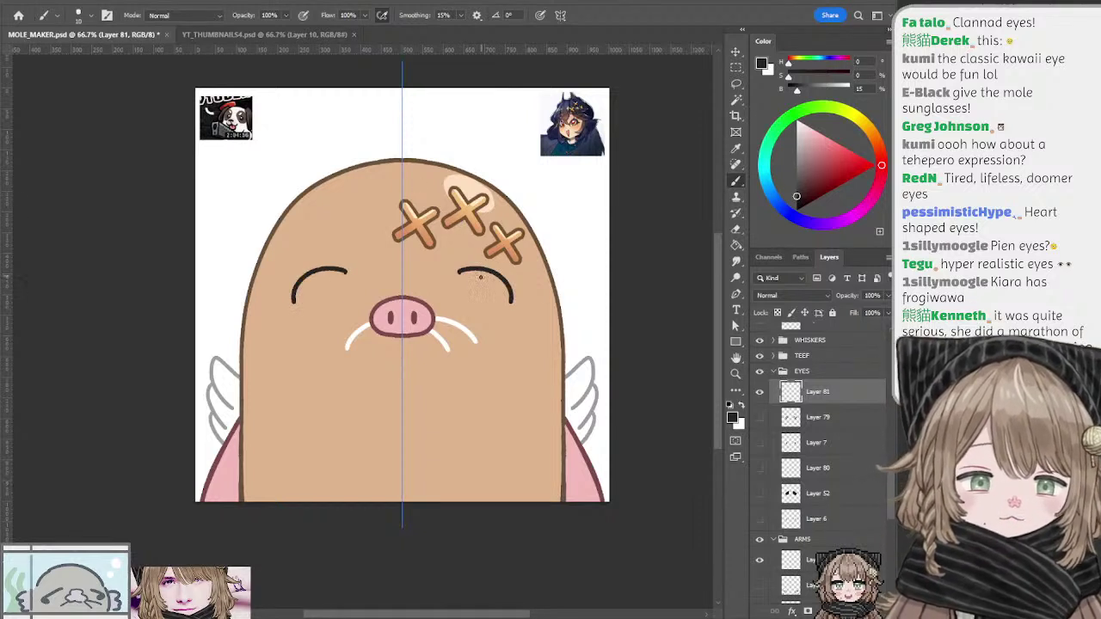
Step: Try drawing wide mirrored oval eye outlines directly beneath the eyelid arcs
{"action": "mouse_move", "coordinate": [480, 277]}
{"action": "left_mouse_down"}
{"action": "mouse_move", "coordinate": [462, 280]}
{"action": "mouse_move", "coordinate": [484, 276]}
{"action": "mouse_move", "coordinate": [475, 276]}
{"action": "left_mouse_up"}
{"action": "key", "text": "ctrl+z"}
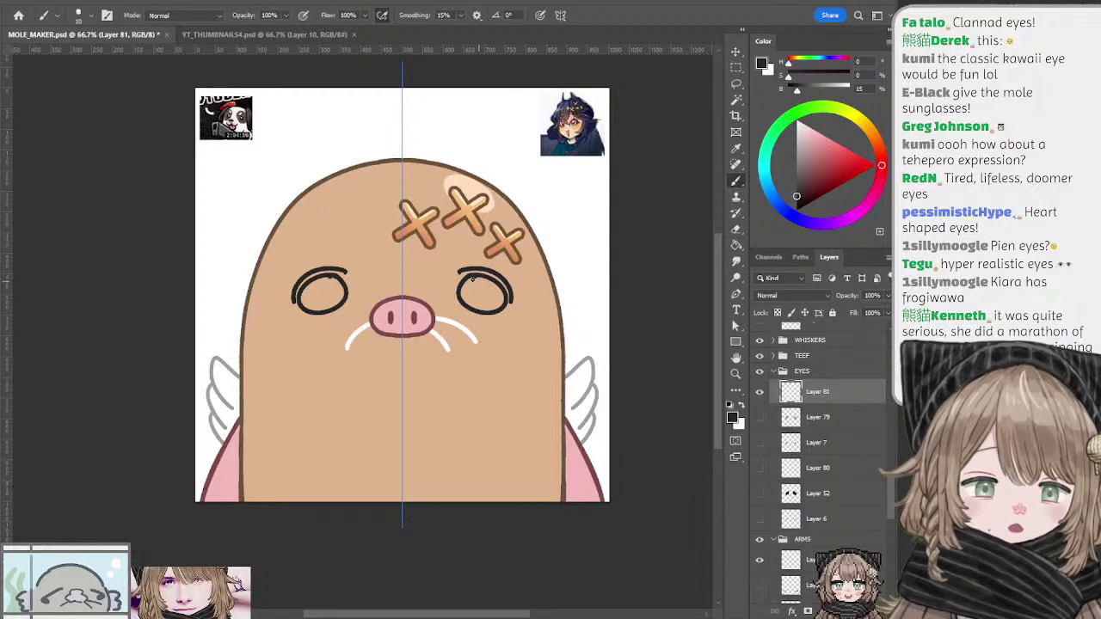
{"action": "key", "text": "ctrl+z"}
{"action": "key", "text": "ctrl+z"}
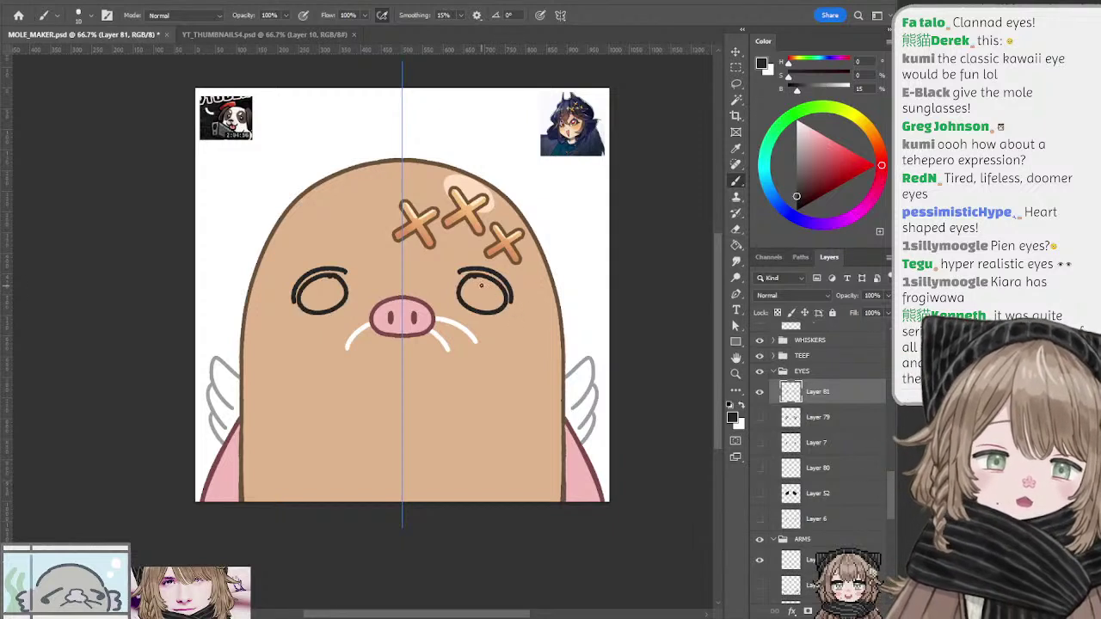
{"action": "key", "text": "e"}
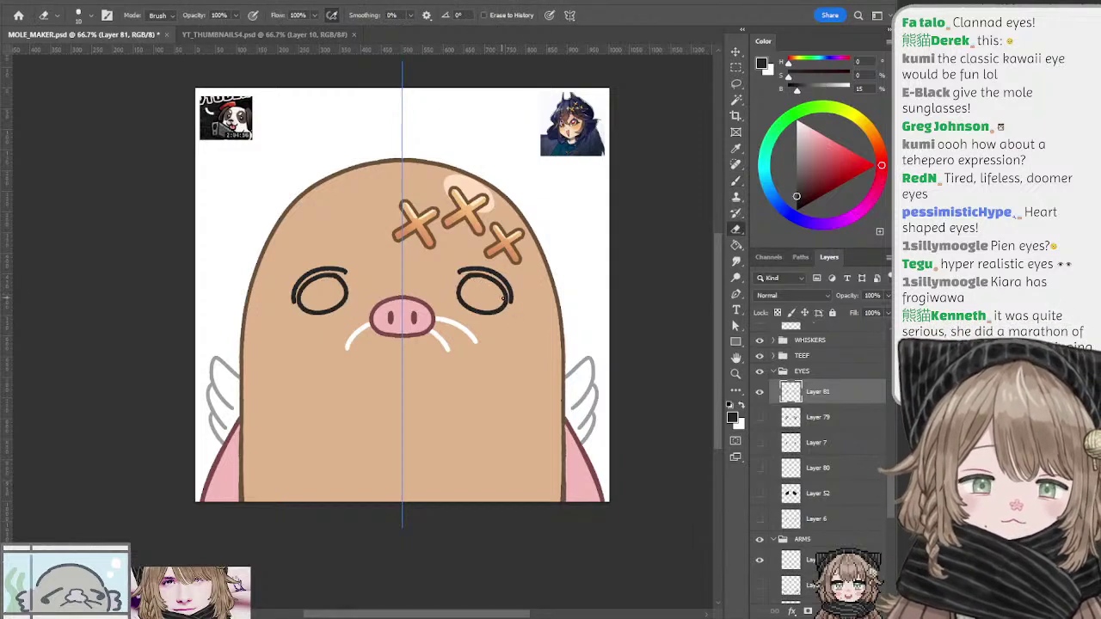
{"action": "key", "text": "ctrl+shift+z"}
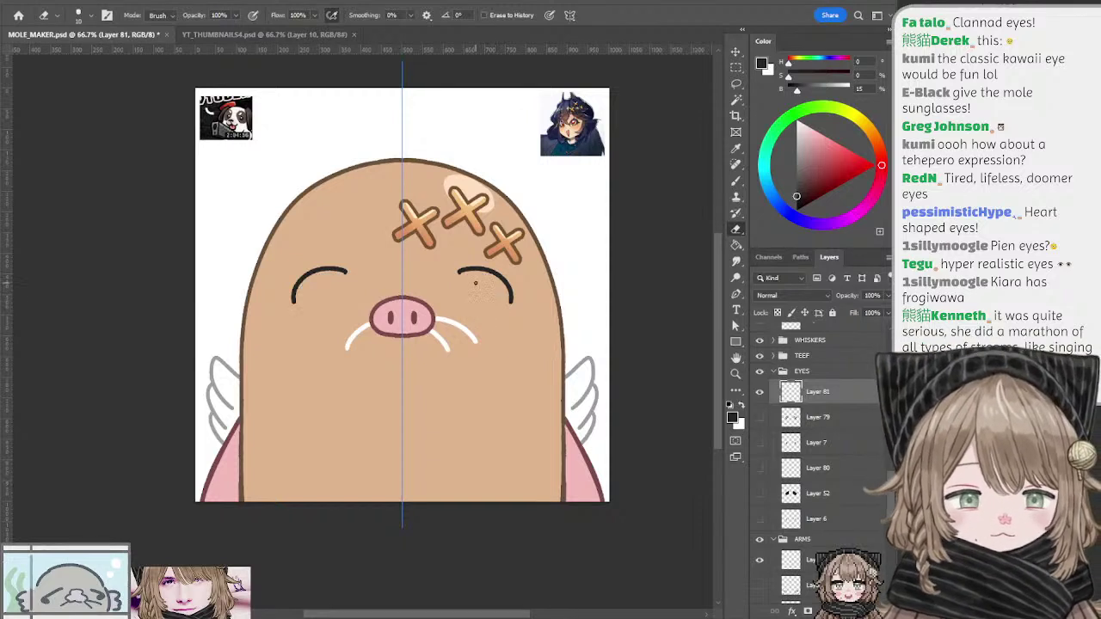
Step: Draw smaller mirrored oval eye outlines beneath the eyelid arcs, leaving a gap at the outer side
{"action": "key", "text": "b"}
{"action": "key", "text": "ctrl+z"}
{"action": "key", "text": "ctrl+shift+z"}
{"action": "key", "text": "ctrl+z"}
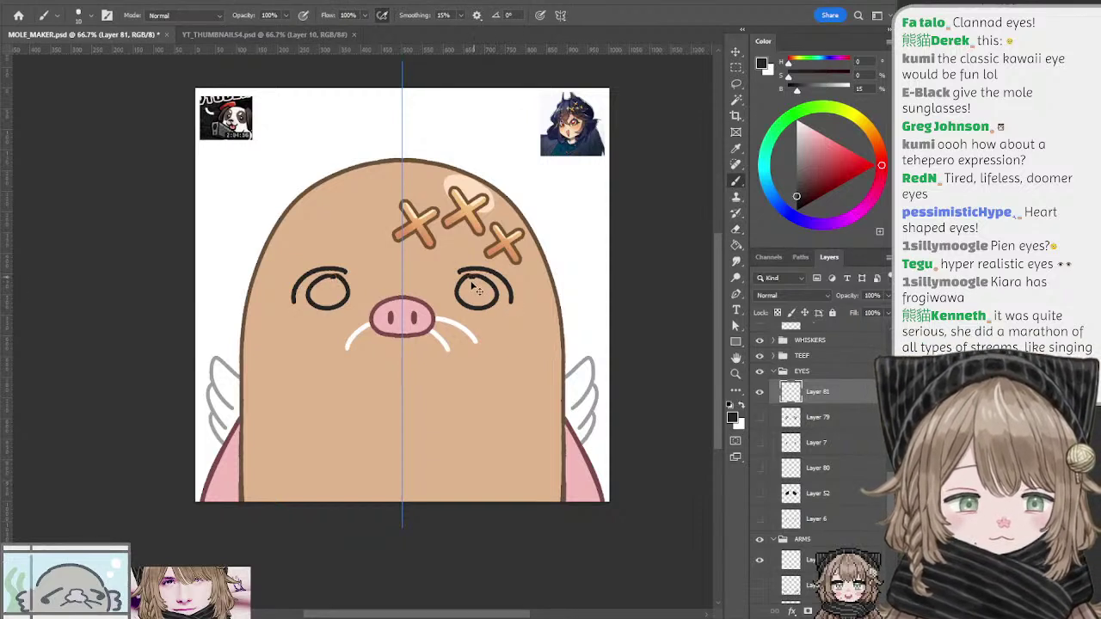
{"action": "key", "text": "ctrl+z"}
{"action": "mouse_move", "coordinate": [472, 278]}
{"action": "left_mouse_down"}
{"action": "mouse_move", "coordinate": [459, 287]}
{"action": "mouse_move", "coordinate": [476, 276]}
{"action": "left_mouse_up"}
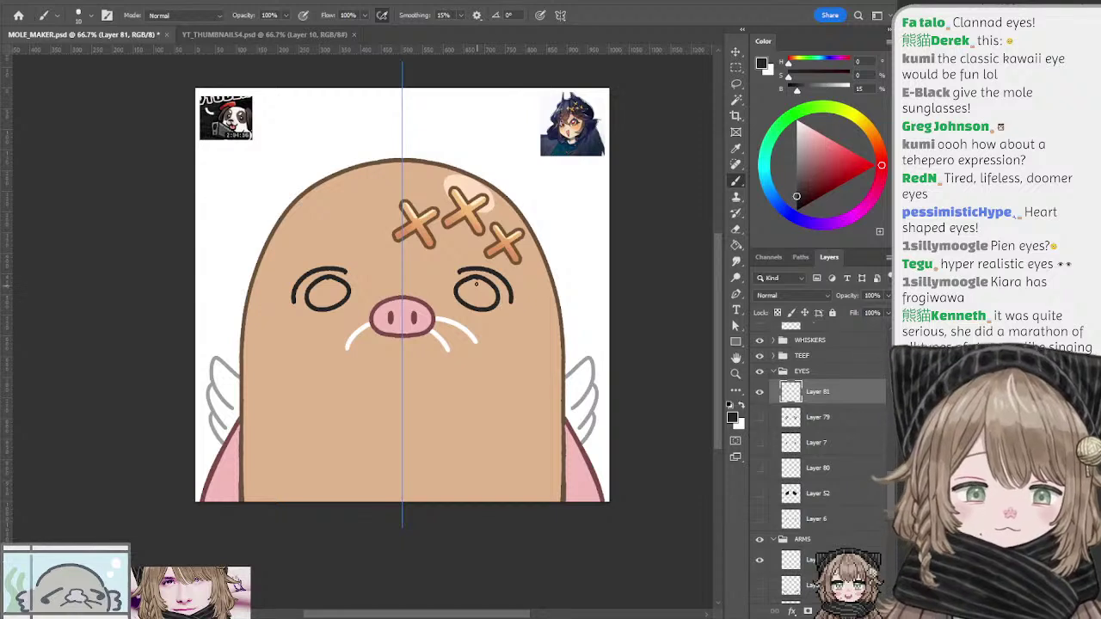
Step: Undo the mirrored oval eye outlines and the thin eyelid arcs above them
{"action": "key", "text": "e"}
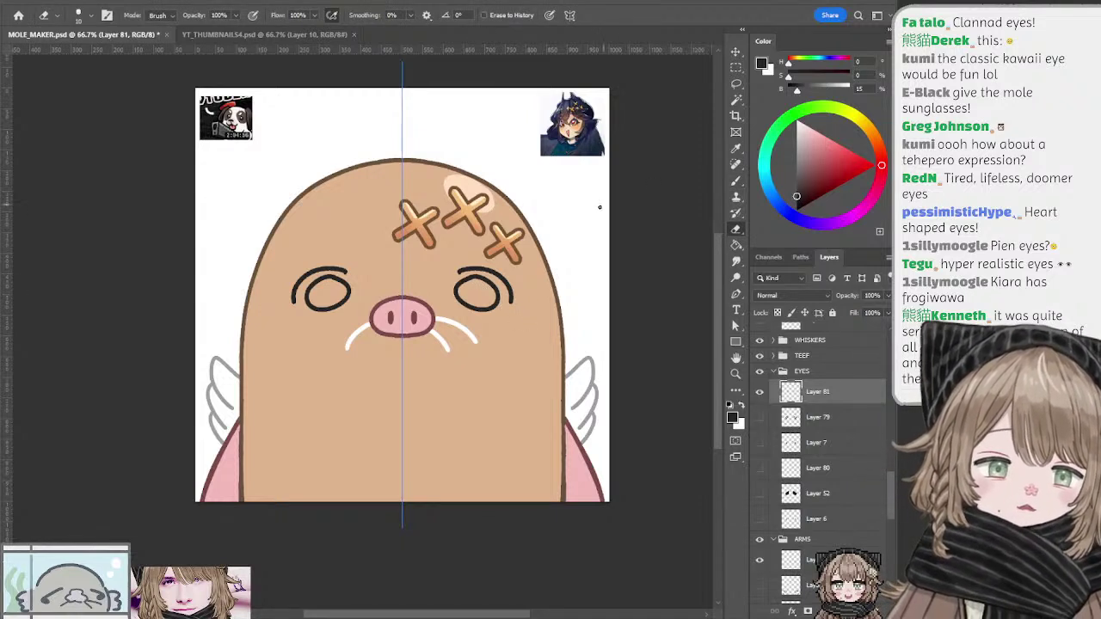
{"action": "key", "text": "ctrl+z"}
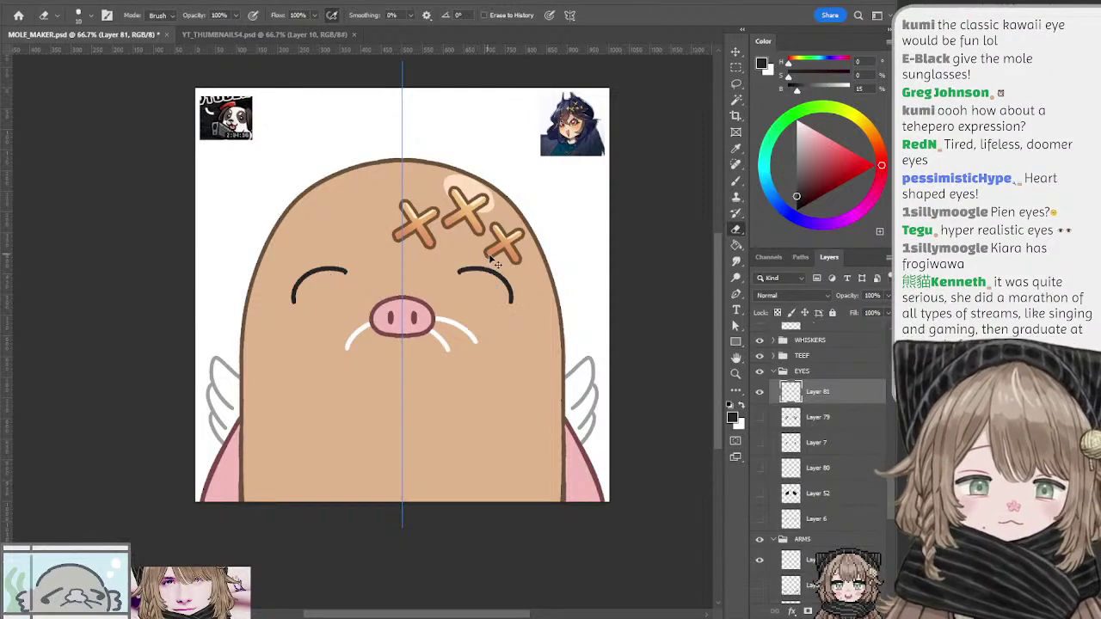
{"action": "key", "text": "ctrl+z"}
Step: Redraw the mirrored upper eyelid arcs larger and thicker with a 15 px brush, redoing strokes until the curves look right
{"action": "key", "text": "b"}
{"action": "key", "text": "ctrl+shift+z"}
{"action": "key", "text": "ctrl+shift+z"}
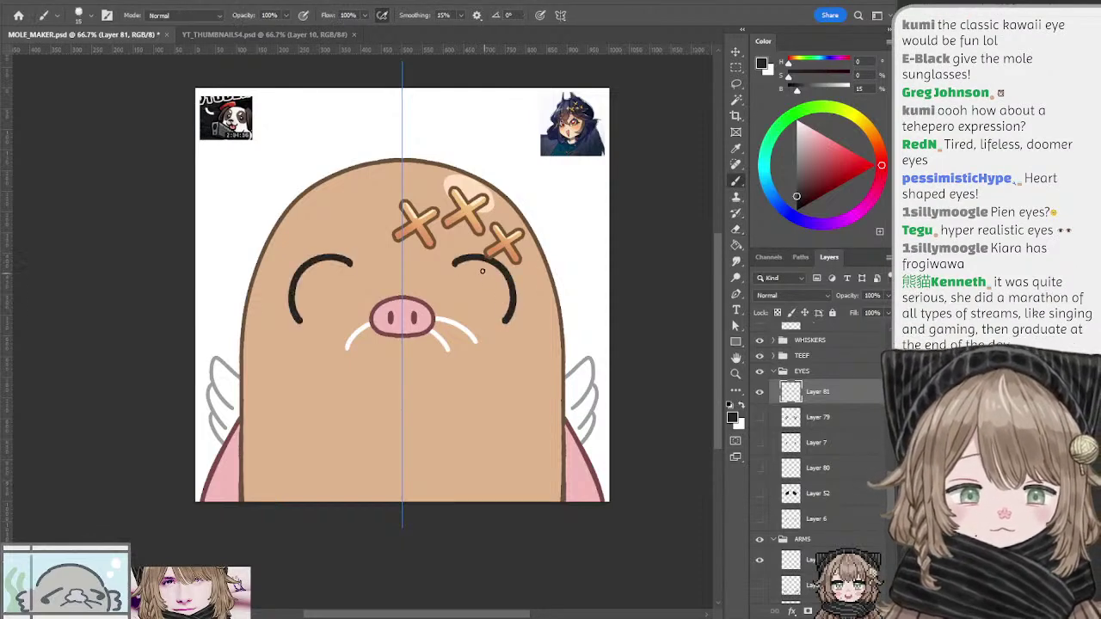
{"action": "key", "text": "ctrl+shift+z"}
{"action": "key", "text": "ctrl+shift+z"}
{"action": "key", "text": "ctrl+z"}
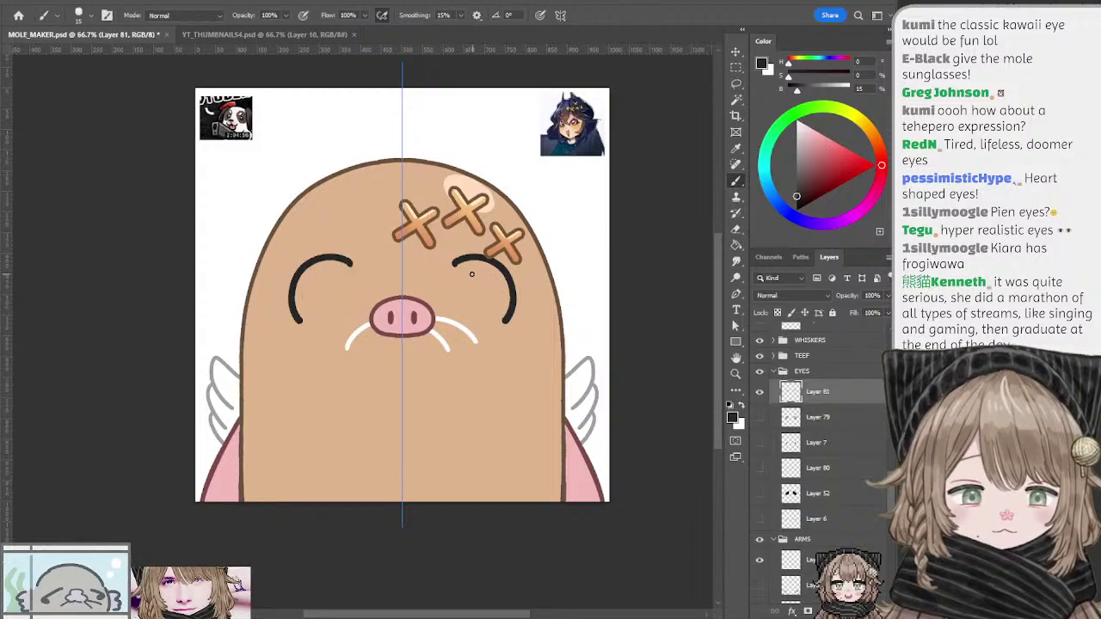
{"action": "key", "text": "ctrl+z"}
{"action": "key", "text": "ctrl+shift+z"}
{"action": "key", "text": "ctrl+shift+z"}
{"action": "key", "text": "ctrl+z"}
{"action": "mouse_move", "coordinate": [454, 267]}
{"action": "left_mouse_down"}
{"action": "mouse_move", "coordinate": [515, 287]}
{"action": "mouse_move", "coordinate": [511, 312]}
{"action": "left_mouse_up"}
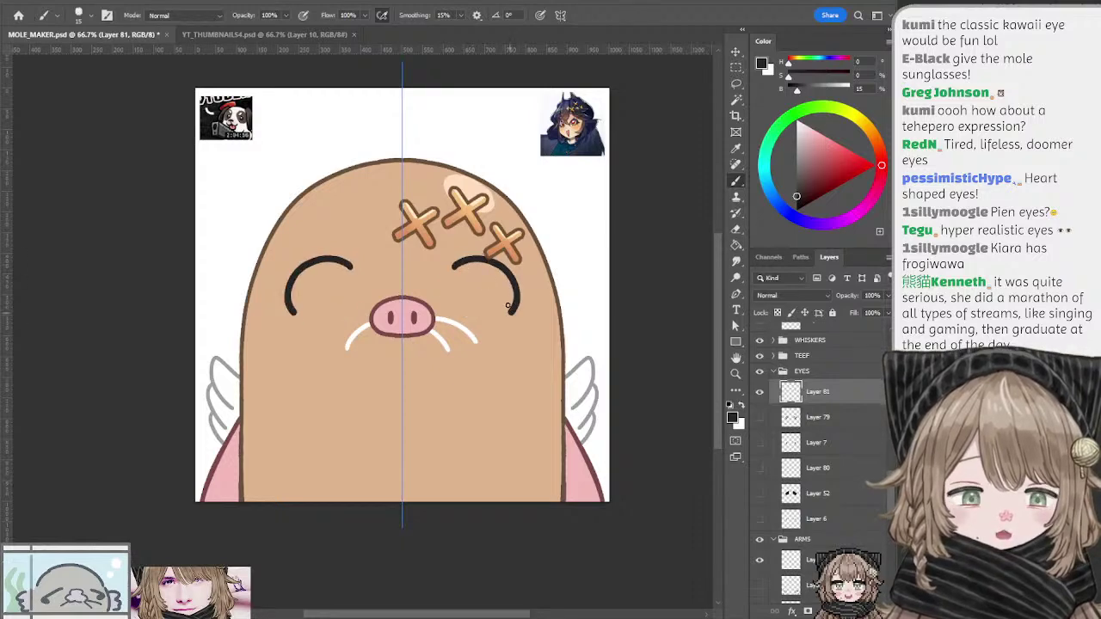
Step: Draw mirrored rounded eye outlines with a 10 px brush inside the thick eyelid arcs
{"action": "key", "text": "ctrl+shift+z"}
{"action": "key", "text": "ctrl+z"}
{"action": "key", "text": "ctrl+shift+z"}
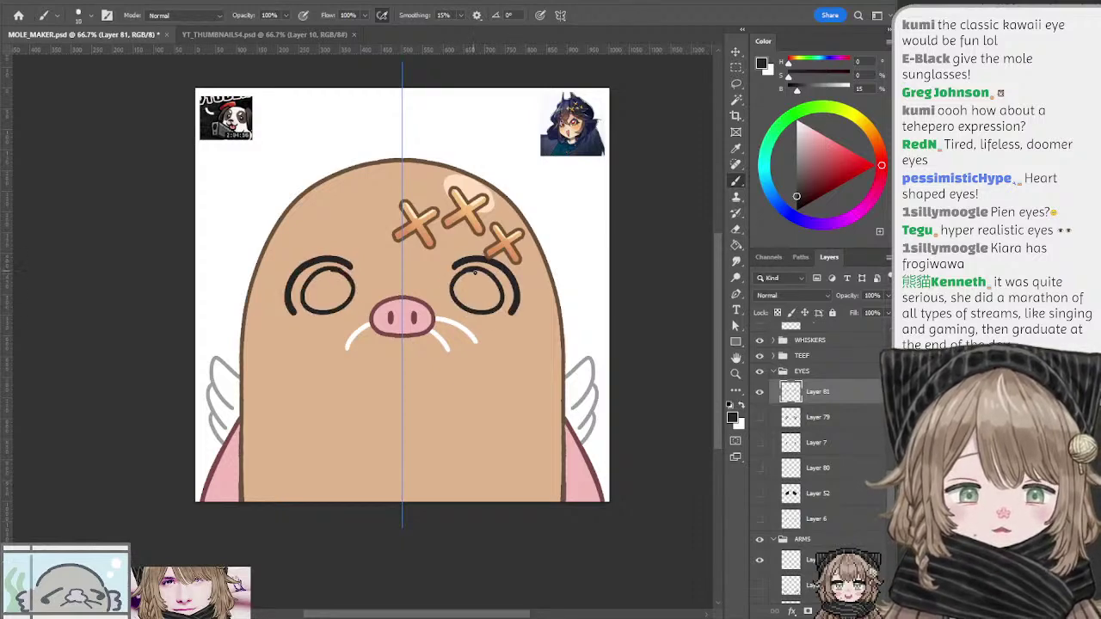
{"action": "key", "text": "ctrl+z"}
{"action": "key", "text": "ctrl+shift+z"}
{"action": "key", "text": "e"}
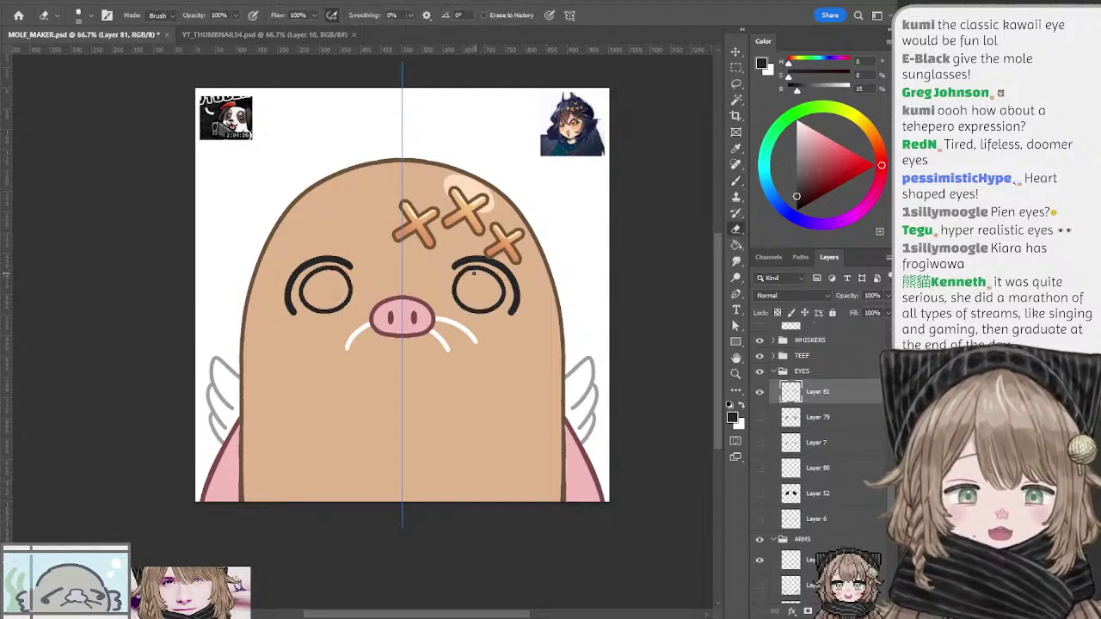
{"action": "left_click_drag", "start_coordinate": [509, 250], "coordinate": [543, 276]}
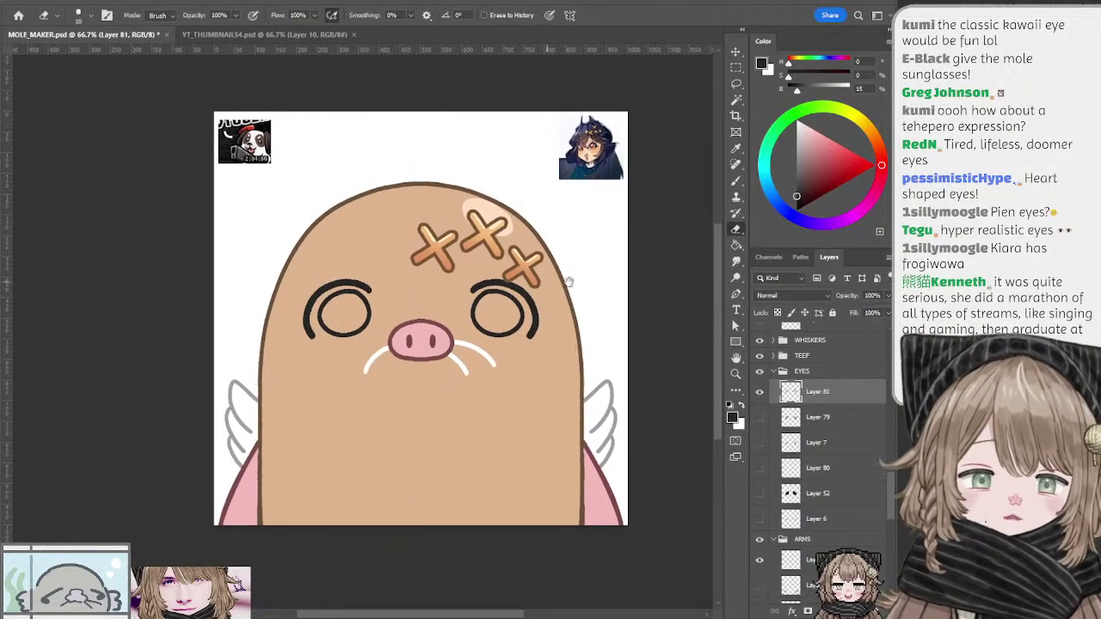
Step: Hide the finished outlined eyes on Layer 81 and add a new layer at the top of the EYES group
{"action": "left_click", "coordinate": [759, 393]}
{"action": "left_click", "coordinate": [761, 394]}
{"action": "left_click", "coordinate": [761, 395]}
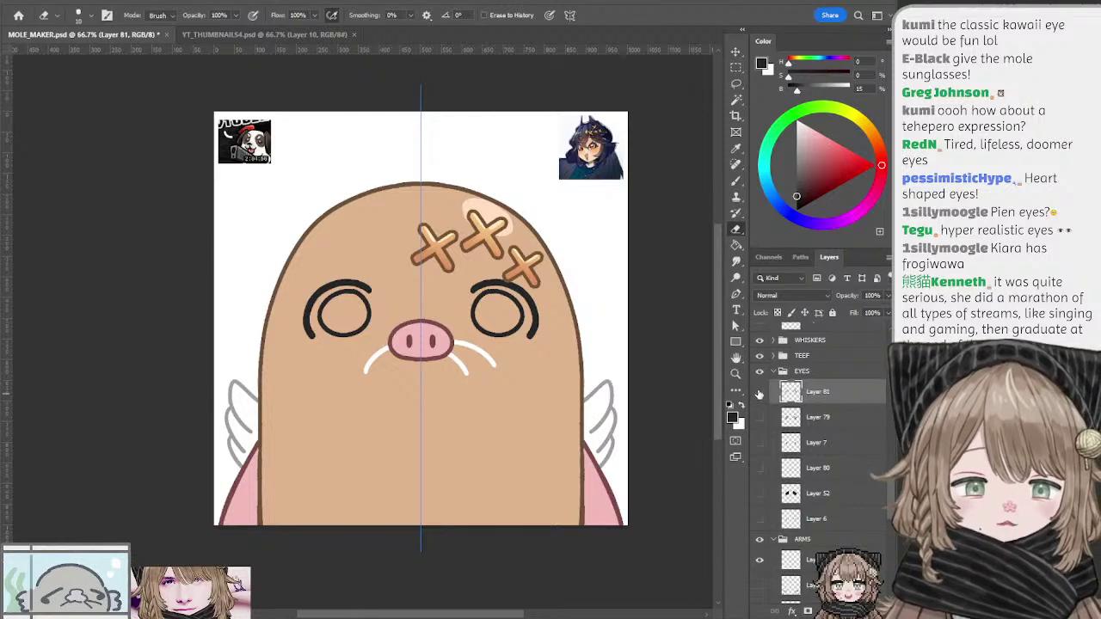
{"action": "left_click", "coordinate": [760, 395]}
{"action": "key", "text": "ctrl+alt+shift+n"}
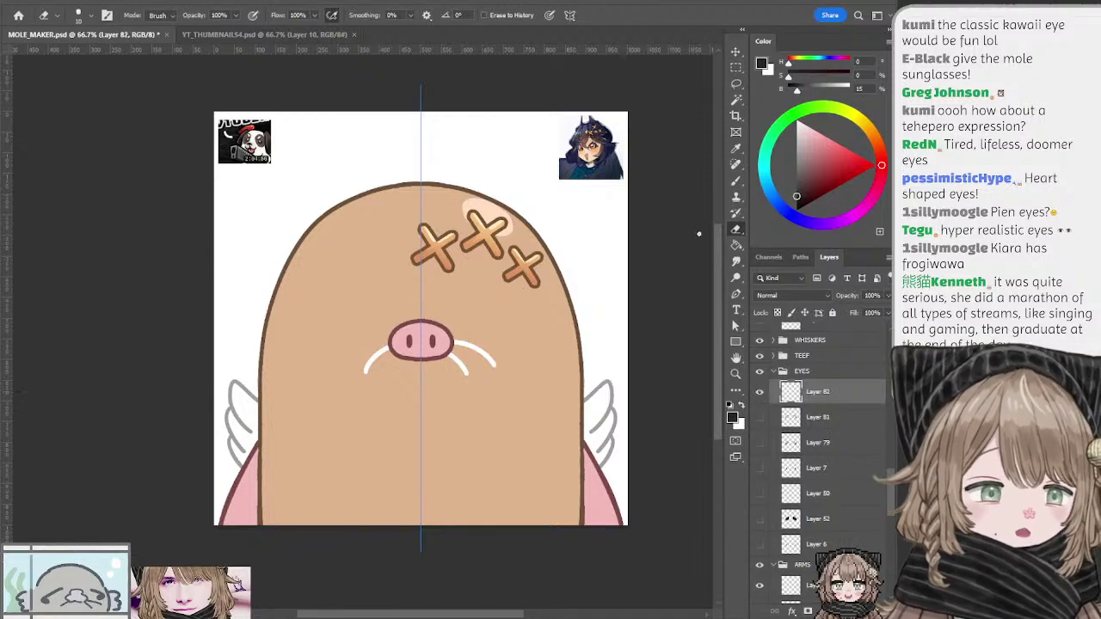
Step: Try drawing mirrored closed-eye lines sloping down towards the outer sides with a 10 px brush
{"action": "key", "text": "b"}
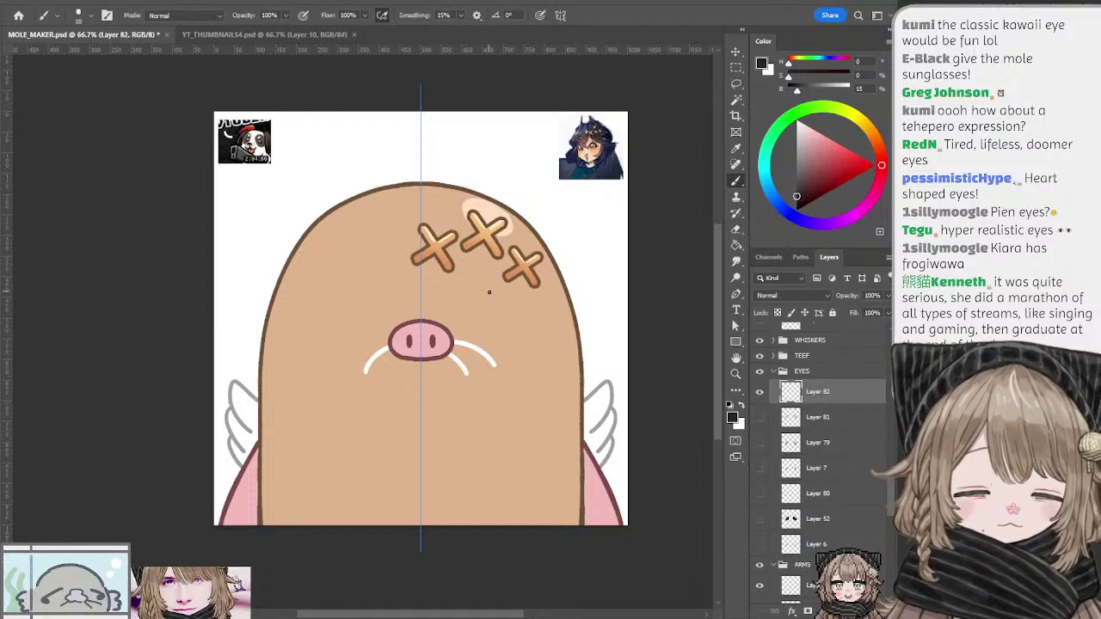
{"action": "left_click_drag", "start_coordinate": [477, 300], "coordinate": [547, 338]}
{"action": "key", "text": "ctrl+z"}
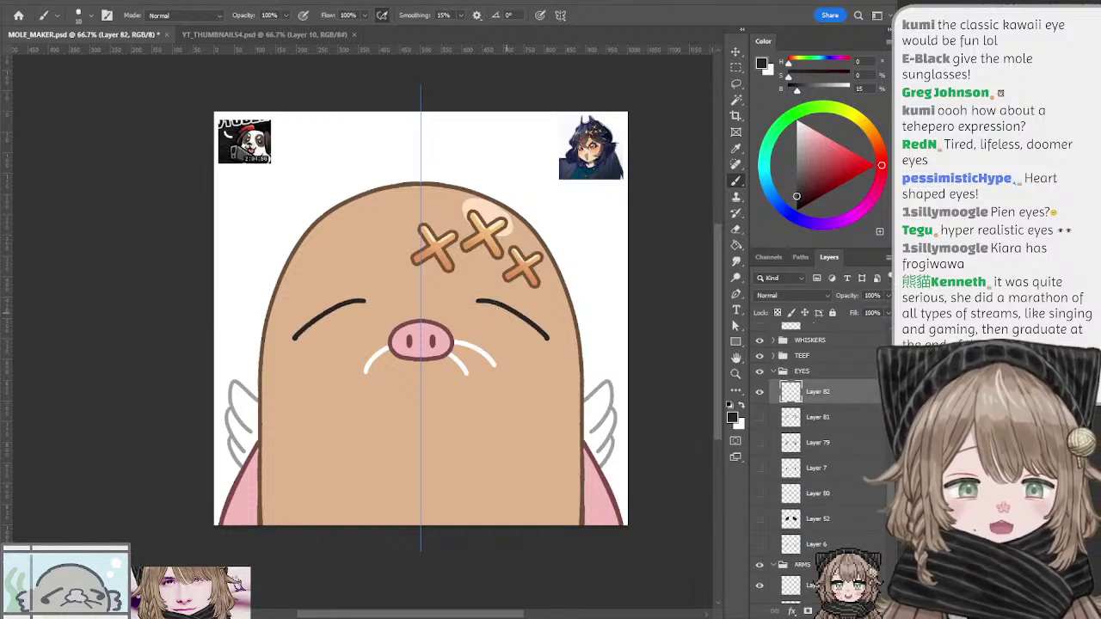
{"action": "key", "text": "ctrl+z"}
{"action": "left_click_drag", "start_coordinate": [487, 301], "coordinate": [550, 338]}
{"action": "key", "text": "ctrl+z"}
Step: Draw thick mirrored eyelid strokes sloping down towards the outer sides with a 15 px brush, redoing them until they look right
{"action": "key", "text": "bracketleft"}
{"action": "key", "text": "ctrl+z"}
{"action": "left_click_drag", "start_coordinate": [470, 306], "coordinate": [532, 336]}
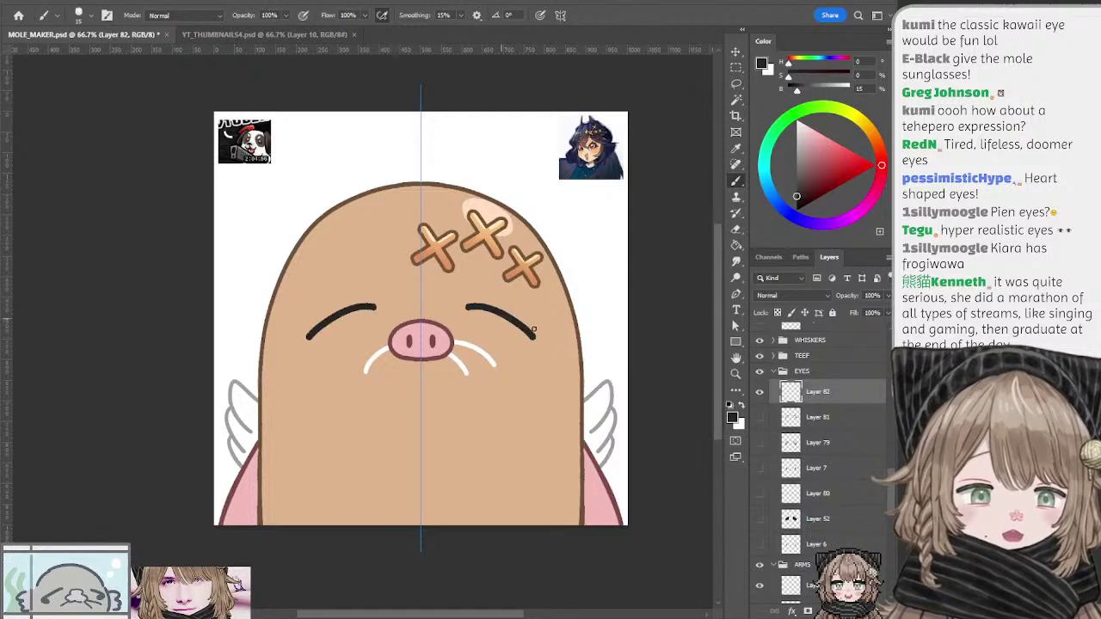
{"action": "key", "text": "ctrl+z"}
{"action": "left_click_drag", "start_coordinate": [474, 306], "coordinate": [551, 344]}
{"action": "key", "text": "ctrl+z"}
{"action": "left_click_drag", "start_coordinate": [474, 305], "coordinate": [551, 345]}
{"action": "key", "text": "ctrl+z"}
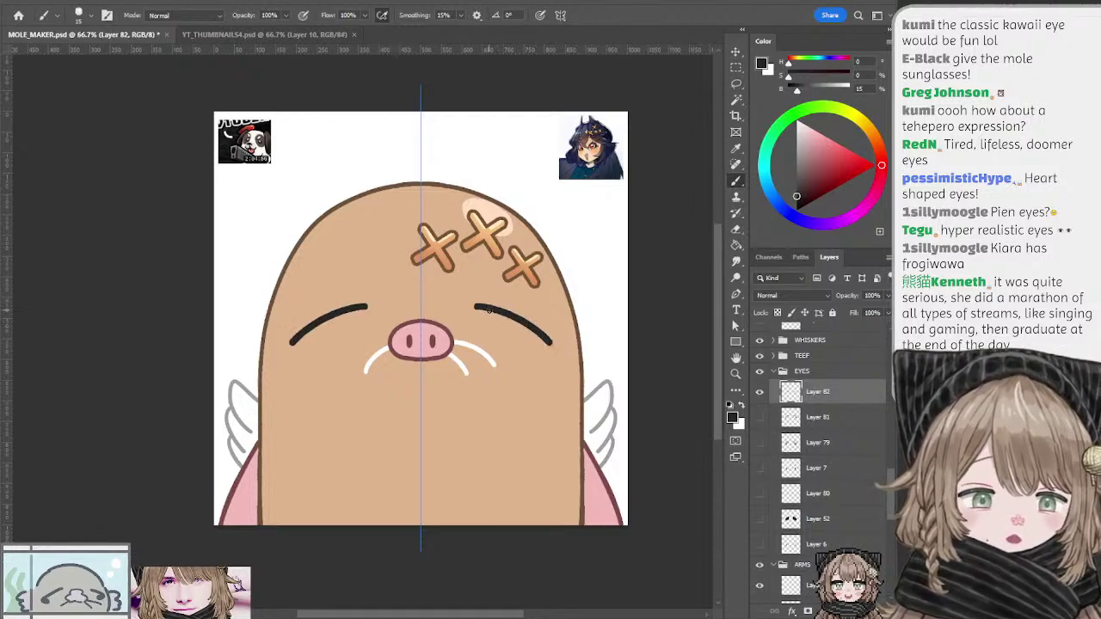
{"action": "key", "text": "ctrl+shift+z"}
Step: Try adding thin mirrored crease lines just above the thick sloping eyelids
{"action": "left_click_drag", "start_coordinate": [476, 297], "coordinate": [553, 321]}
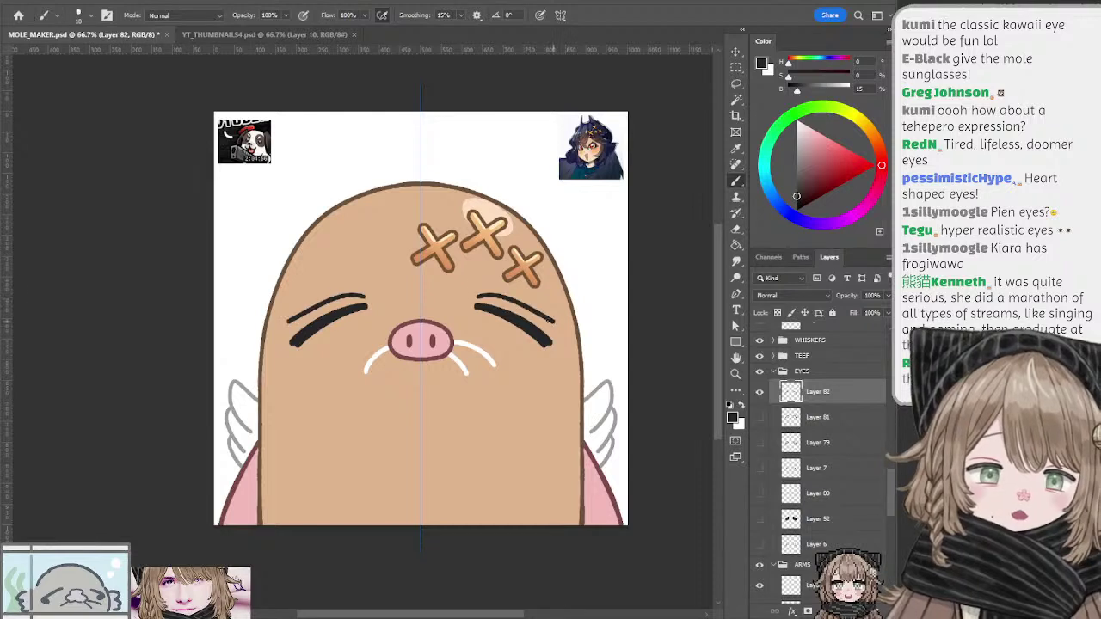
{"action": "key", "text": "ctrl+z"}
{"action": "mouse_move", "coordinate": [477, 299]}
{"action": "left_mouse_down"}
{"action": "mouse_move", "coordinate": [550, 335]}
{"action": "mouse_move", "coordinate": [480, 300]}
{"action": "left_mouse_up"}
{"action": "key", "text": "ctrl+z"}
{"action": "key", "text": "ctrl+z"}
{"action": "left_click_drag", "start_coordinate": [552, 341], "coordinate": [476, 301]}
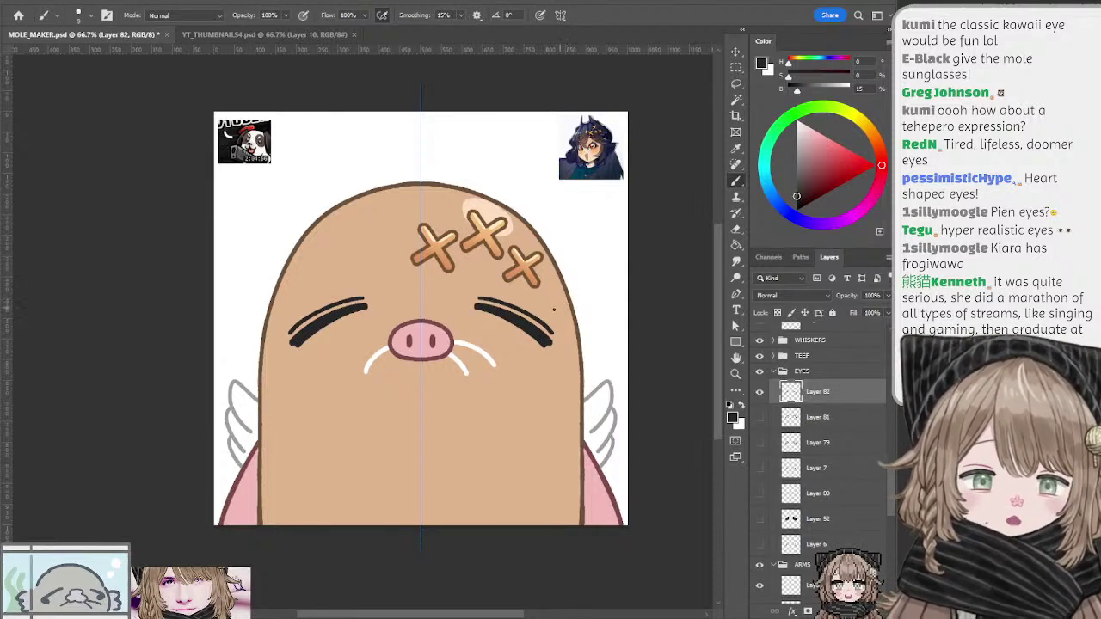
{"action": "key", "text": "ctrl+z"}
{"action": "key", "text": "space"}
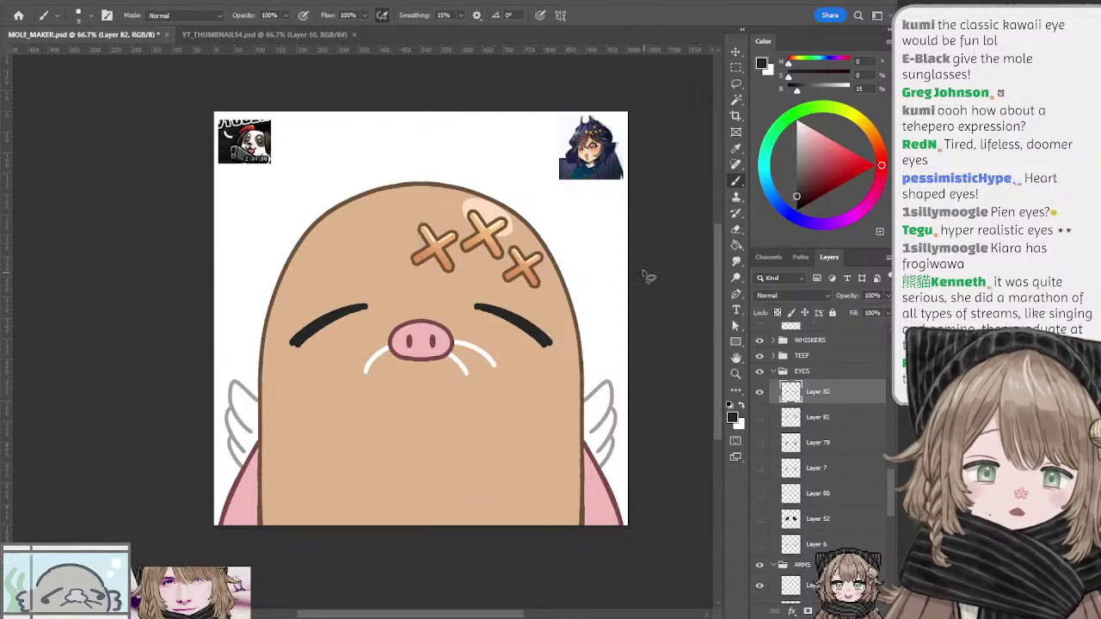
{"action": "key", "text": "l"}
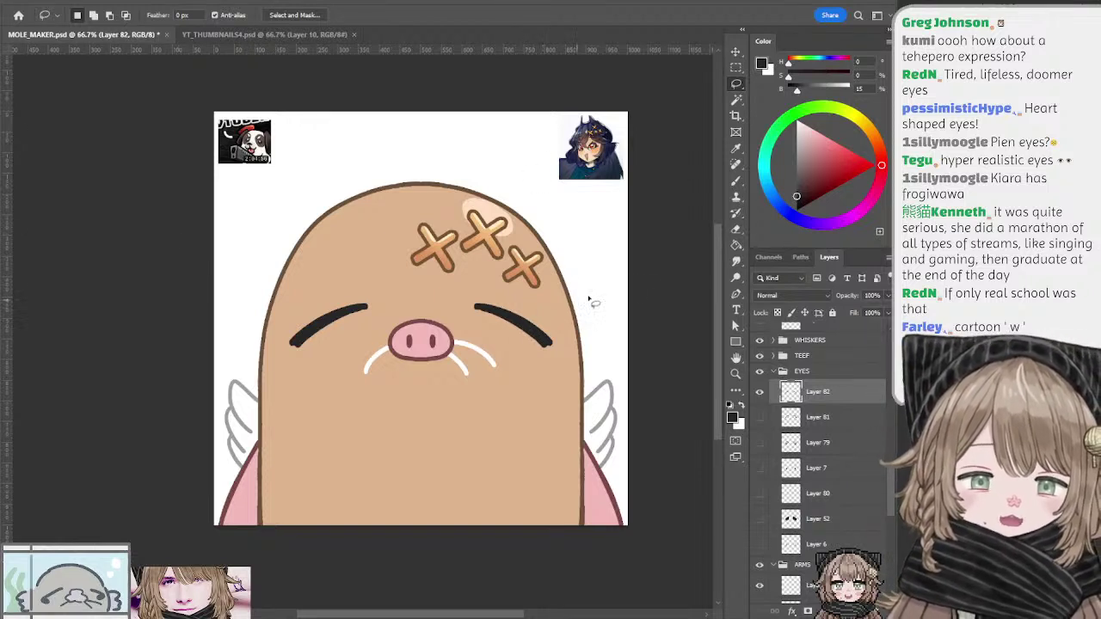
{"action": "key", "text": "b"}
{"action": "key", "text": "ctrl+semicolon"}
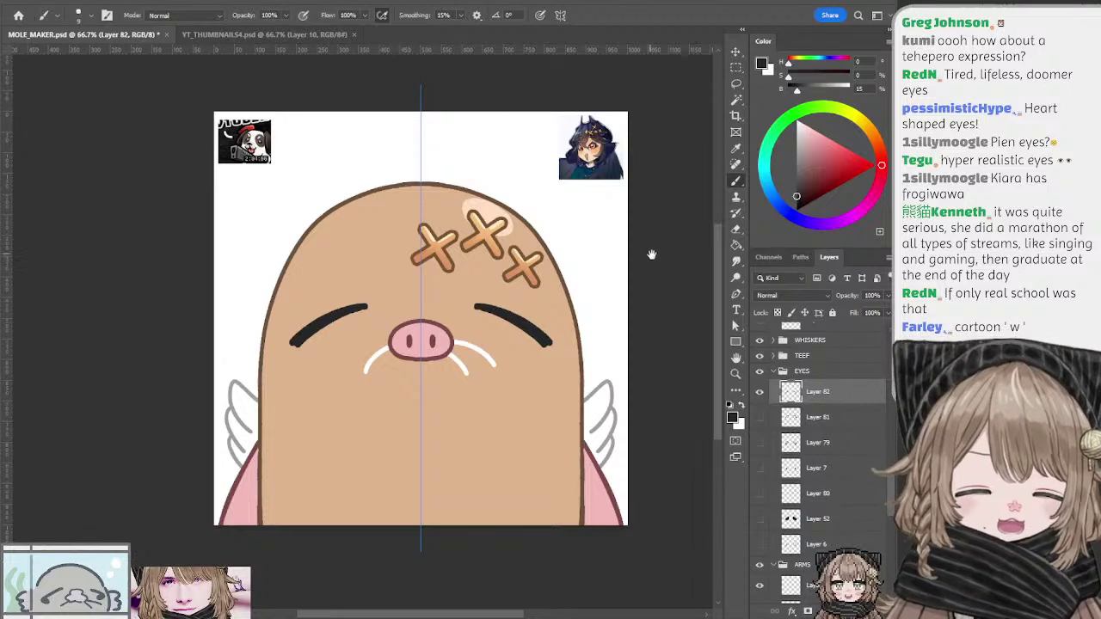
{"action": "left_click_drag", "start_coordinate": [652, 254], "coordinate": [626, 264]}
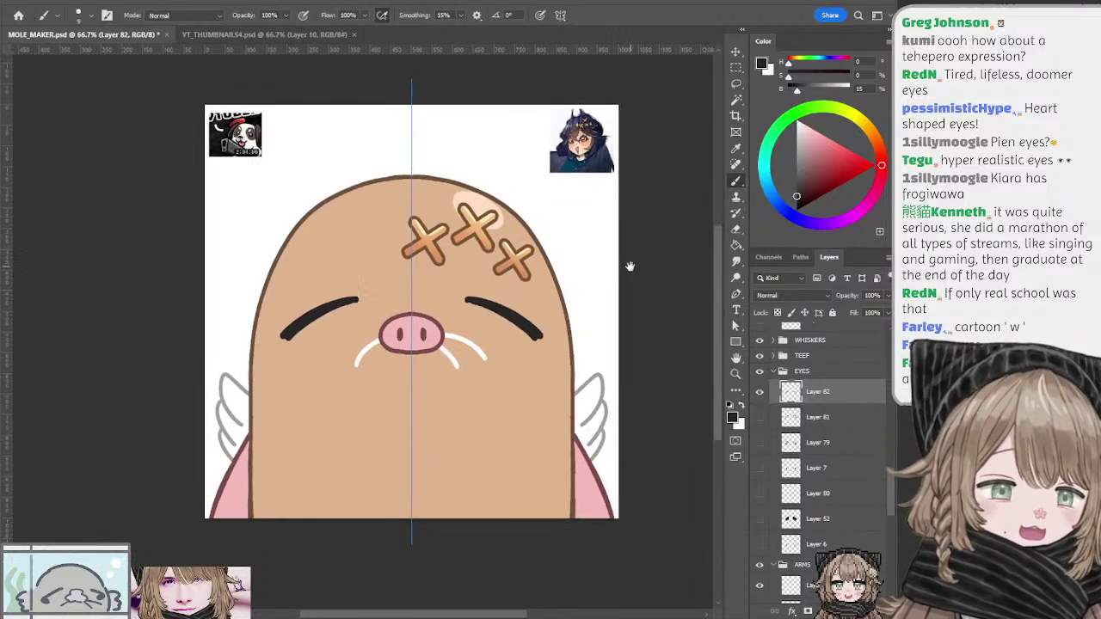
{"action": "left_click", "coordinate": [760, 392]}
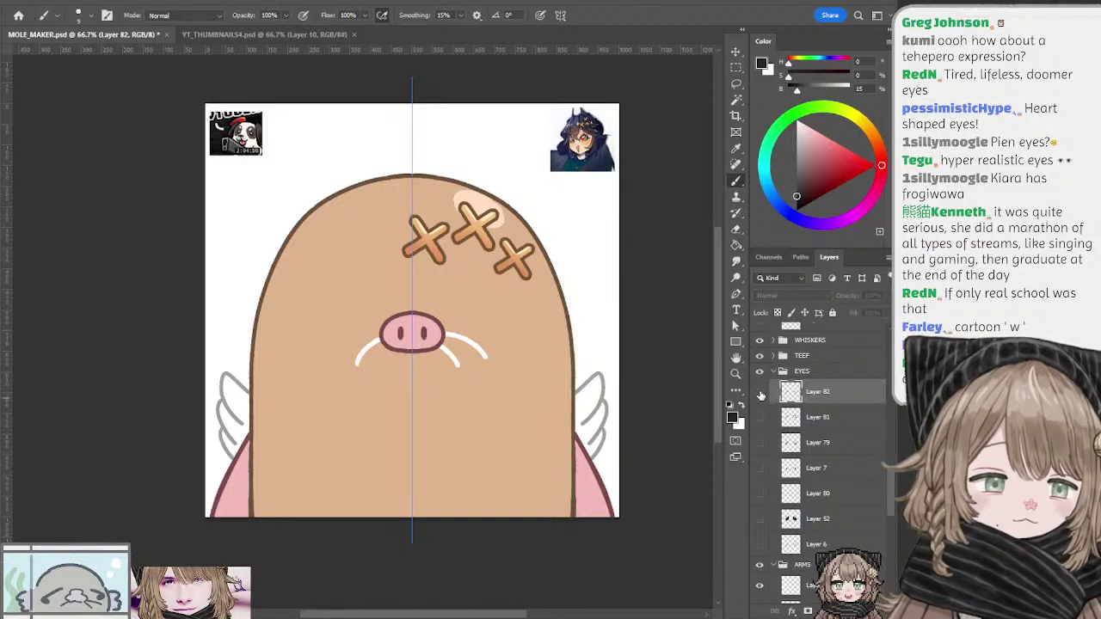
{"action": "left_click", "coordinate": [760, 393]}
{"action": "mouse_move", "coordinate": [631, 345]}
{"action": "left_mouse_down"}
{"action": "mouse_move", "coordinate": [653, 374]}
{"action": "mouse_move", "coordinate": [644, 349]}
{"action": "mouse_move", "coordinate": [656, 366]}
{"action": "mouse_move", "coordinate": [653, 350]}
{"action": "left_mouse_up"}
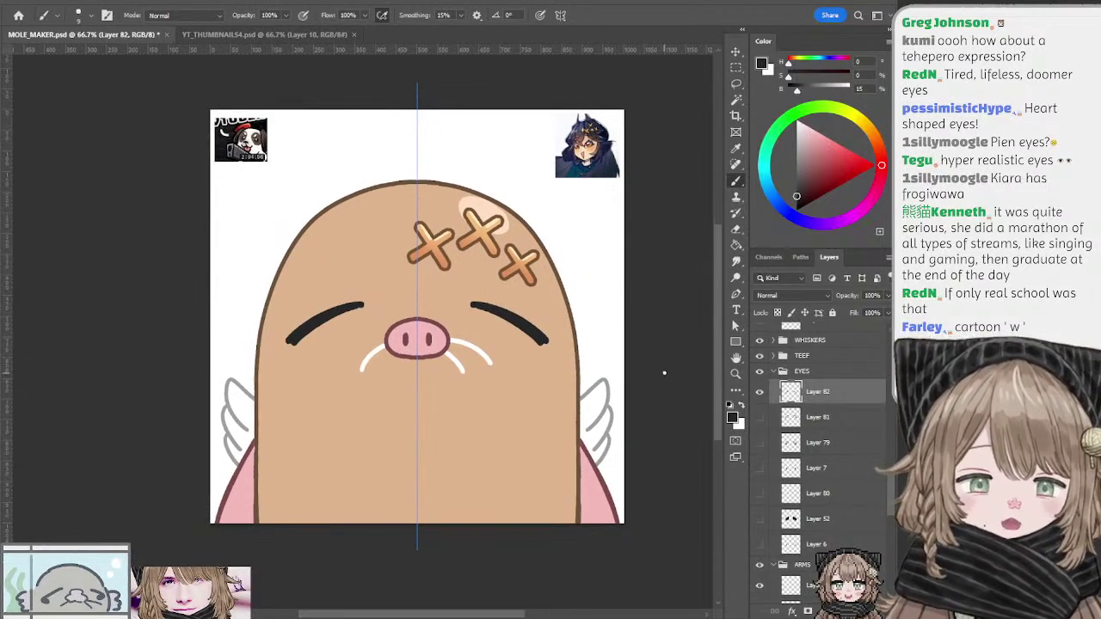
{"action": "left_click", "coordinate": [760, 393]}
{"action": "left_click", "coordinate": [760, 393]}
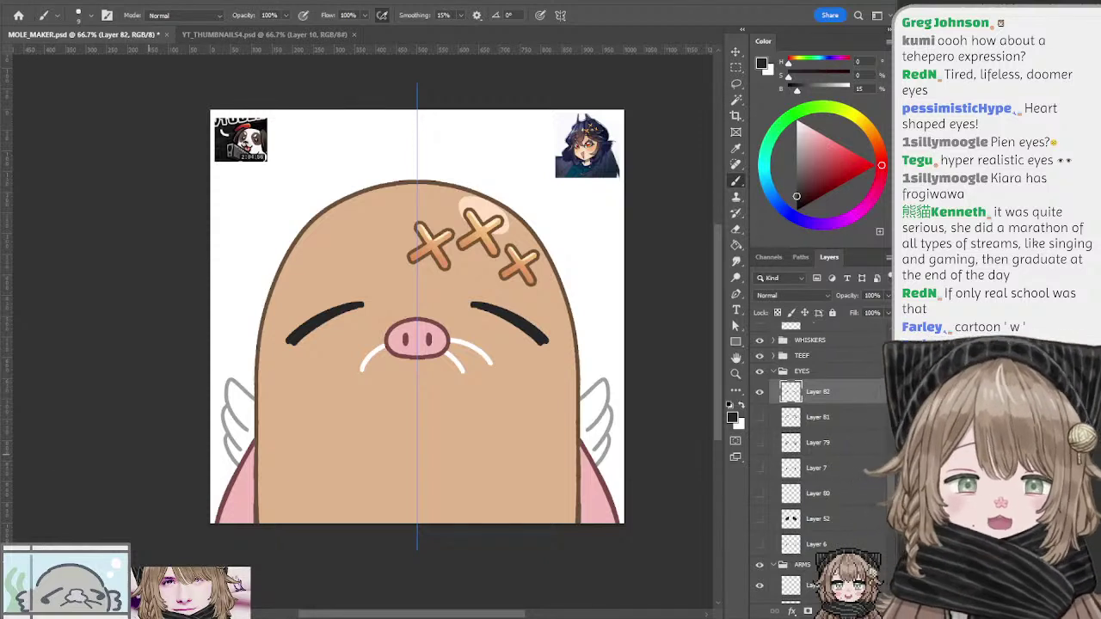
Step: Hide the sloping eyelids on Layer 82 and paint mirrored solid dark oval eyes on a new layer with a 20 px brush
{"action": "left_click", "coordinate": [760, 393]}
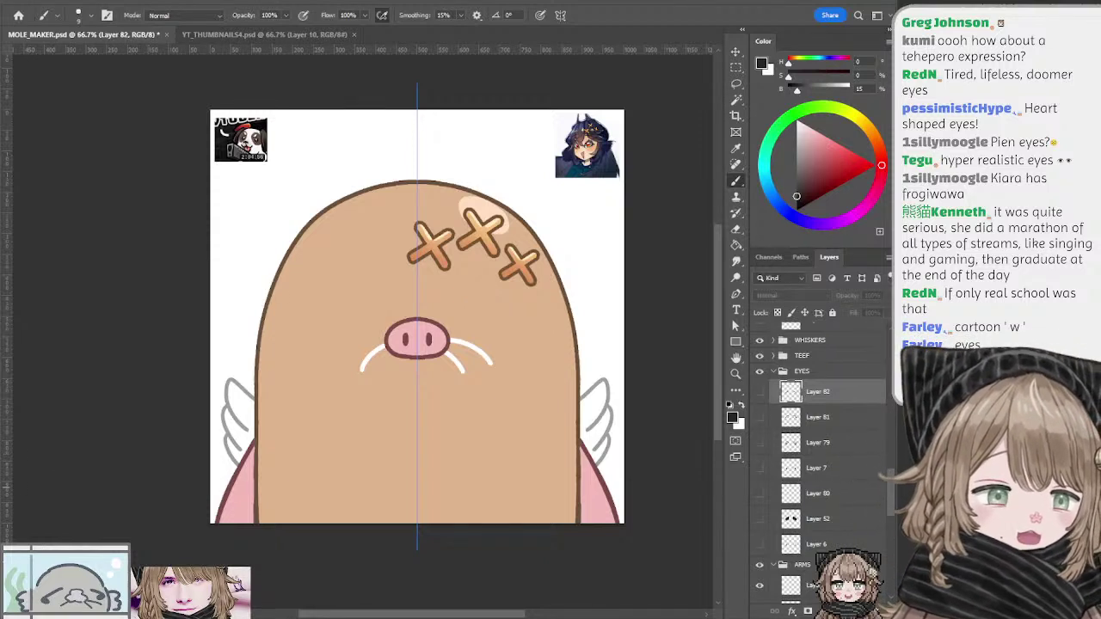
{"action": "key", "text": "ctrl+shift+alt+n"}
{"action": "mouse_move", "coordinate": [480, 313]}
{"action": "left_mouse_down"}
{"action": "mouse_move", "coordinate": [506, 331]}
{"action": "mouse_move", "coordinate": [483, 295]}
{"action": "mouse_move", "coordinate": [491, 330]}
{"action": "mouse_move", "coordinate": [489, 296]}
{"action": "mouse_move", "coordinate": [506, 300]}
{"action": "mouse_move", "coordinate": [504, 319]}
{"action": "mouse_move", "coordinate": [493, 301]}
{"action": "mouse_move", "coordinate": [502, 319]}
{"action": "left_mouse_up"}
{"action": "key", "text": "ctrl+z"}
{"action": "key", "text": "ctrl+z"}
{"action": "key", "text": "ctrl+z"}
{"action": "key", "text": "]"}
{"action": "key", "text": "]"}
{"action": "key", "text": "]"}
{"action": "key", "text": "]"}
{"action": "key", "text": "]"}
{"action": "key", "text": "ctrl+z"}
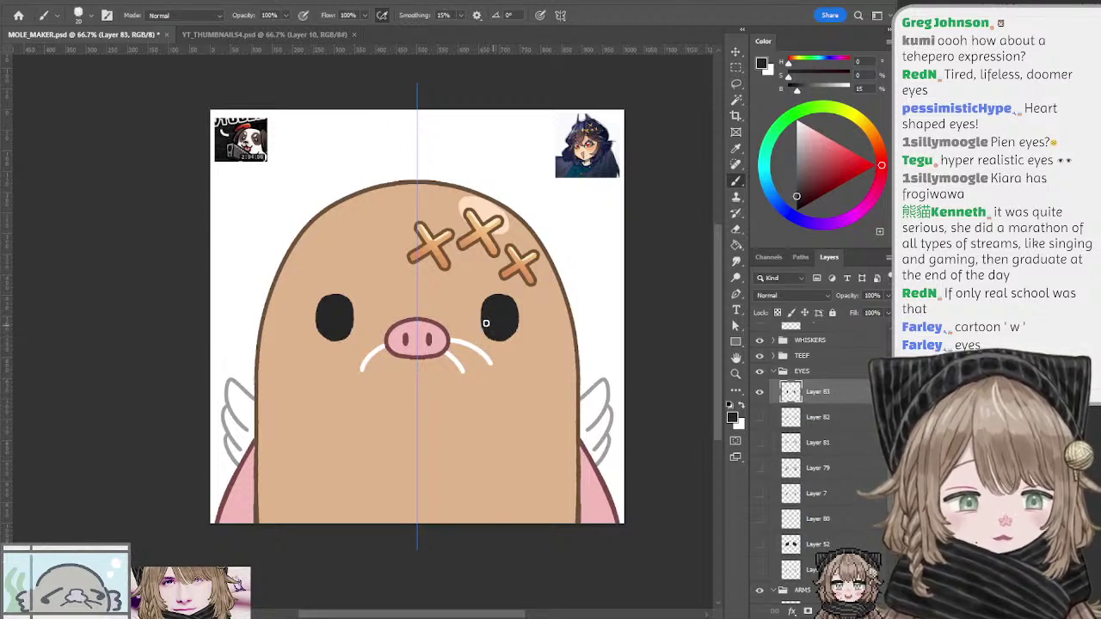
Step: Paint two white highlights in each dark oval eye with a 15 px brush, and switch back to the dark colour
{"action": "left_click", "coordinate": [787, 125]}
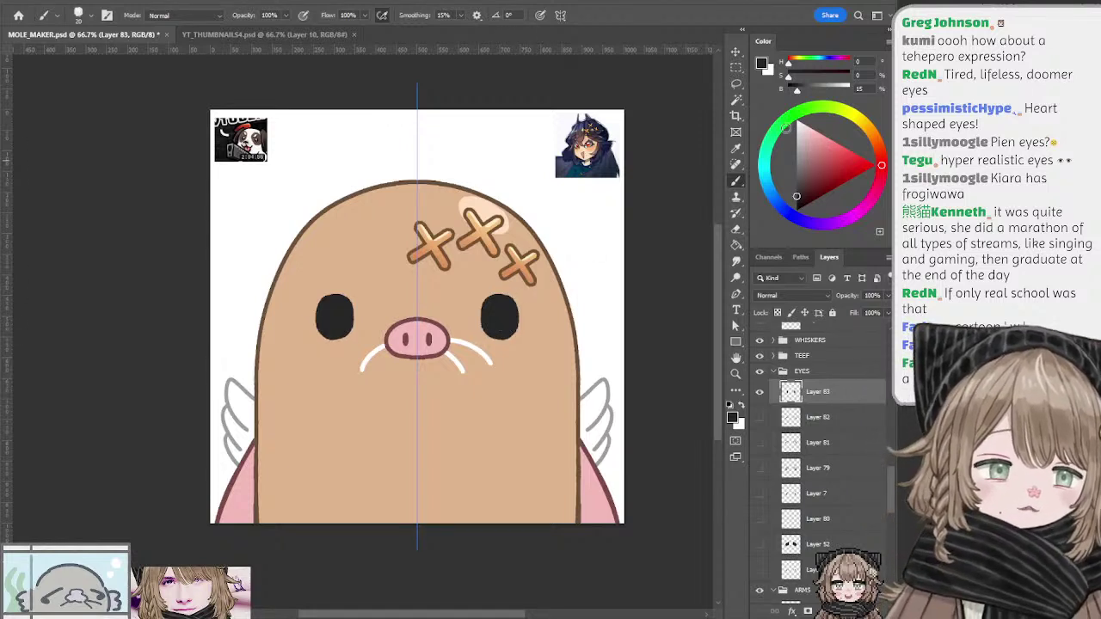
{"action": "left_click_drag", "start_coordinate": [486, 295], "coordinate": [498, 304]}
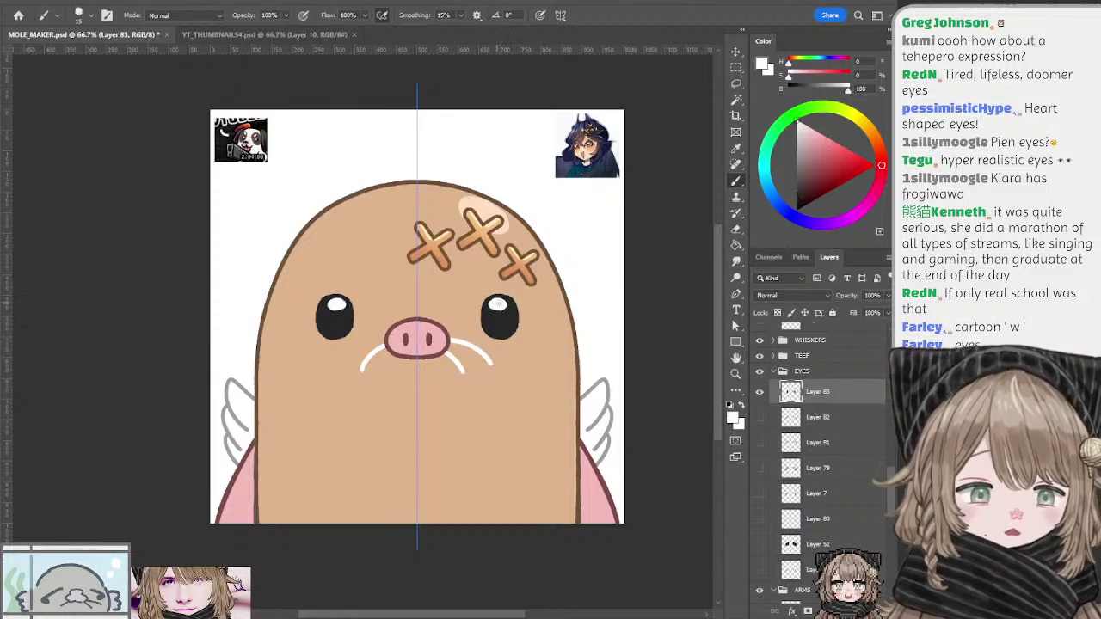
{"action": "left_click", "coordinate": [499, 320]}
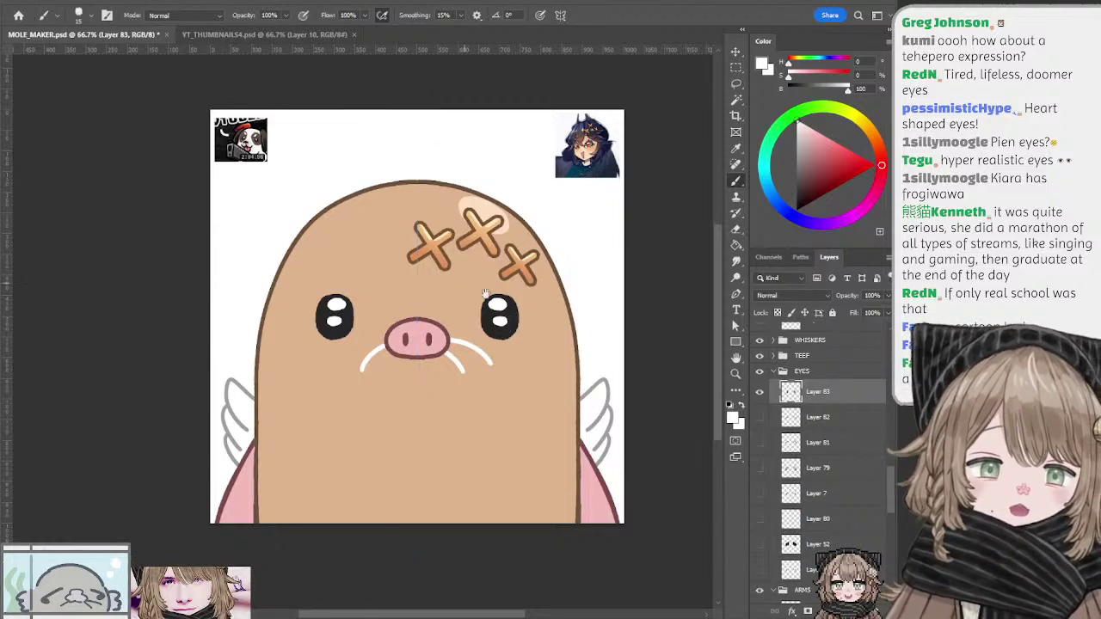
{"action": "left_click_drag", "start_coordinate": [455, 333], "coordinate": [462, 333]}
{"action": "left_click_drag", "start_coordinate": [555, 269], "coordinate": [606, 265]}
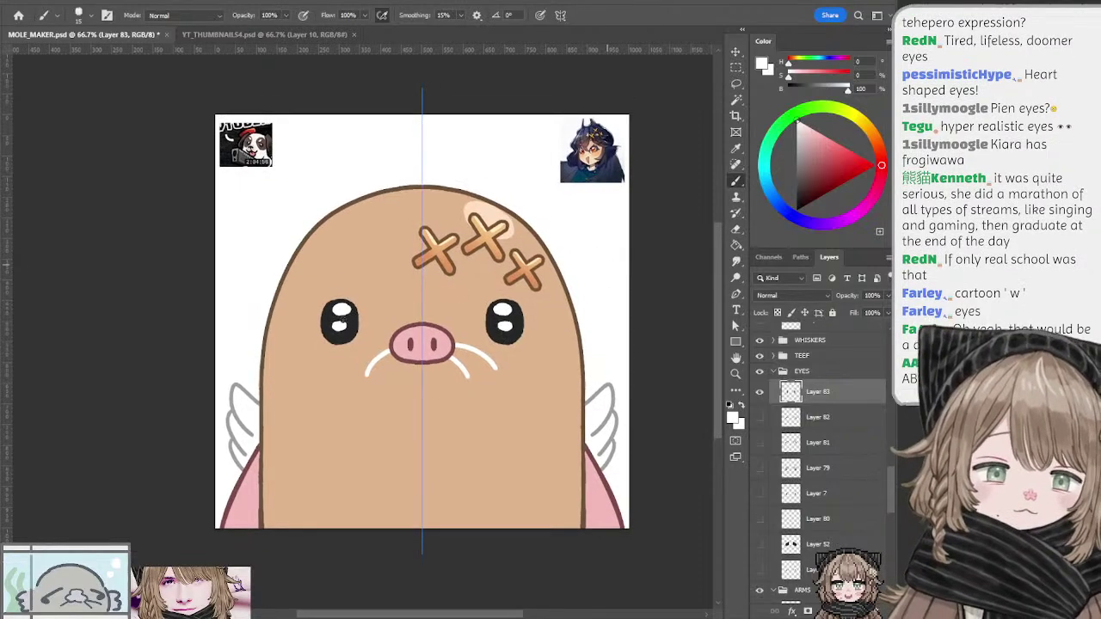
{"action": "key", "text": "x"}
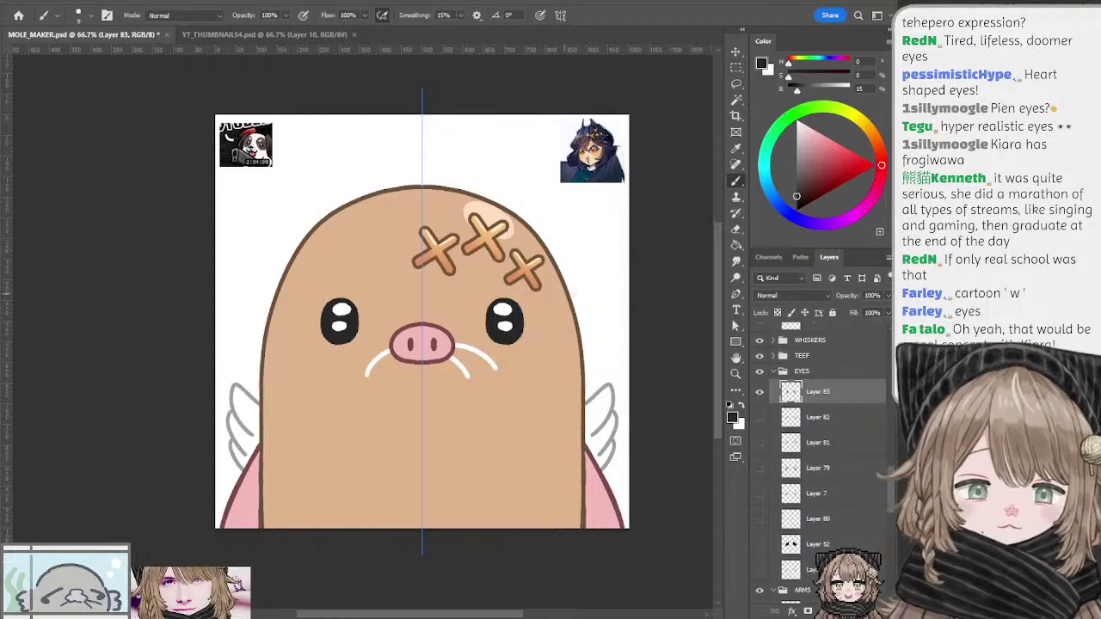
{"action": "left_click_drag", "start_coordinate": [631, 280], "coordinate": [612, 271]}
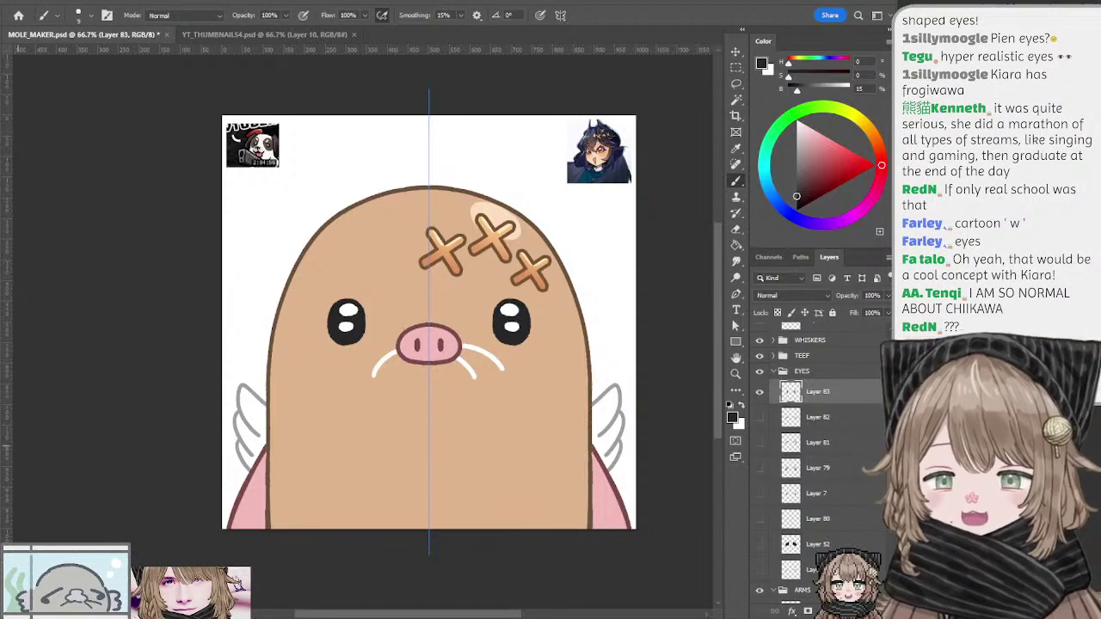
Step: Hide the highlighted oval eyes and draw mirrored curved upper eyelid lines with pointed outer corners on a new layer
{"action": "left_click", "coordinate": [759, 391]}
{"action": "key", "text": "ctrl+shift+alt+n"}
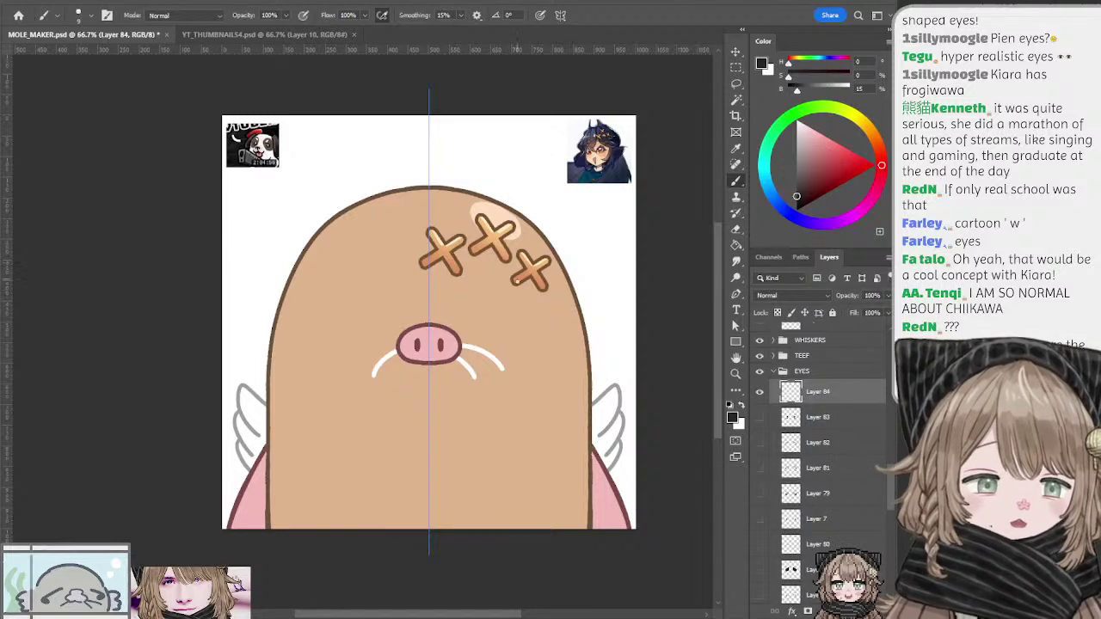
{"action": "left_click_drag", "start_coordinate": [486, 291], "coordinate": [551, 326]}
{"action": "key", "text": "ctrl+z"}
{"action": "mouse_move", "coordinate": [481, 299]}
{"action": "left_mouse_down"}
{"action": "mouse_move", "coordinate": [540, 311]}
{"action": "mouse_move", "coordinate": [557, 340]}
{"action": "mouse_move", "coordinate": [560, 325]}
{"action": "mouse_move", "coordinate": [555, 335]}
{"action": "left_mouse_up"}
{"action": "key", "text": "ctrl+z"}
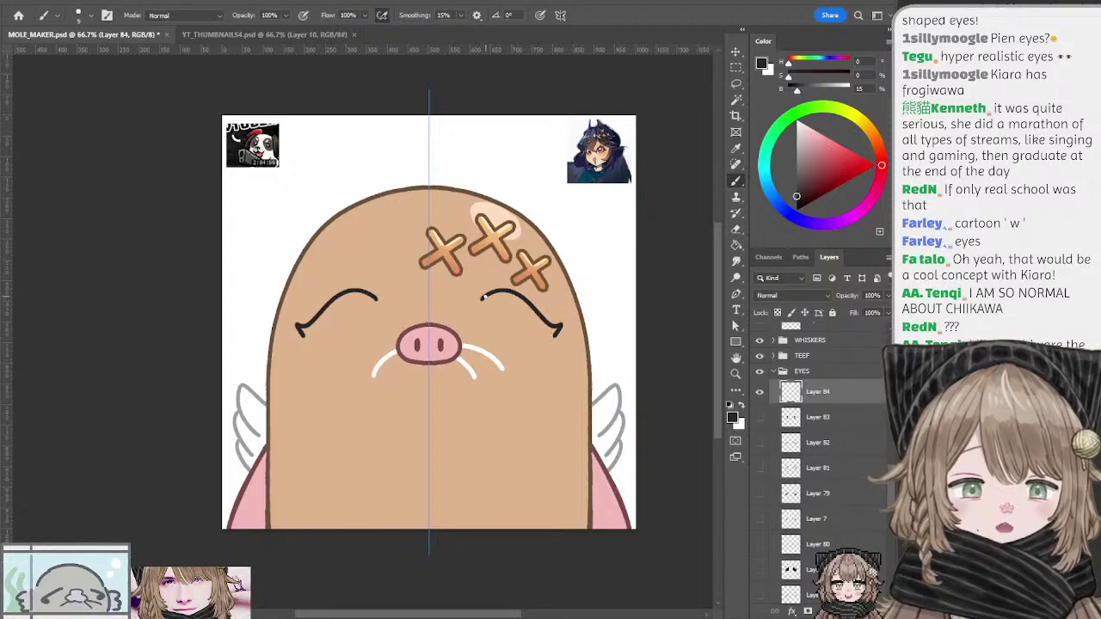
Step: Draw the mirrored lower edges of the eyelids to close them into outlined lash shapes, redoing strokes as needed
{"action": "mouse_move", "coordinate": [483, 298]}
{"action": "left_mouse_down"}
{"action": "mouse_move", "coordinate": [487, 309]}
{"action": "mouse_move", "coordinate": [535, 322]}
{"action": "mouse_move", "coordinate": [524, 311]}
{"action": "mouse_move", "coordinate": [548, 335]}
{"action": "left_mouse_up"}
{"action": "key", "text": "ctrl+z"}
{"action": "key", "text": "ctrl+z"}
{"action": "key", "text": "ctrl+z"}
{"action": "key", "text": "ctrl+z"}
{"action": "key", "text": "ctrl+z"}
{"action": "left_click_drag", "start_coordinate": [487, 304], "coordinate": [551, 336]}
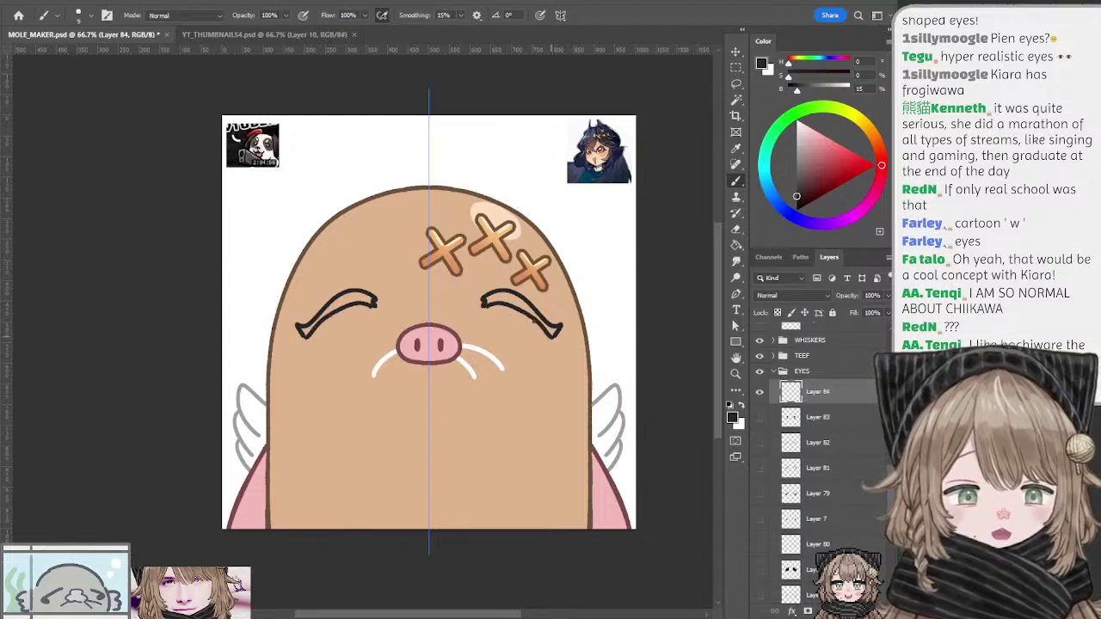
{"action": "key", "text": "ctrl+z"}
{"action": "left_click_drag", "start_coordinate": [486, 304], "coordinate": [549, 334]}
{"action": "key", "text": "ctrl+z"}
Step: Draw short mirrored side lines running down from the outer ends of the outlined eyelids, redoing them until they fit
{"action": "mouse_move", "coordinate": [486, 303]}
{"action": "left_mouse_down"}
{"action": "mouse_move", "coordinate": [554, 336]}
{"action": "mouse_move", "coordinate": [536, 368]}
{"action": "left_mouse_up"}
{"action": "key", "text": "ctrl+z"}
{"action": "key", "text": "ctrl+z"}
{"action": "key", "text": "ctrl+z"}
{"action": "key", "text": "ctrl+z"}
{"action": "key", "text": "ctrl+z"}
{"action": "key", "text": "ctrl+z"}
{"action": "left_click_drag", "start_coordinate": [540, 331], "coordinate": [535, 369]}
{"action": "key", "text": "ctrl+z"}
{"action": "left_click_drag", "start_coordinate": [542, 331], "coordinate": [539, 362]}
{"action": "key", "text": "ctrl+z"}
{"action": "key", "text": "ctrl+z"}
Step: Draw mirrored inner side lines running down from the inner part of each eyelid, redoing strokes until they fit
{"action": "left_click_drag", "start_coordinate": [497, 305], "coordinate": [496, 356]}
{"action": "key", "text": "ctrl+z"}
{"action": "key", "text": "ctrl+z"}
{"action": "key", "text": "ctrl+z"}
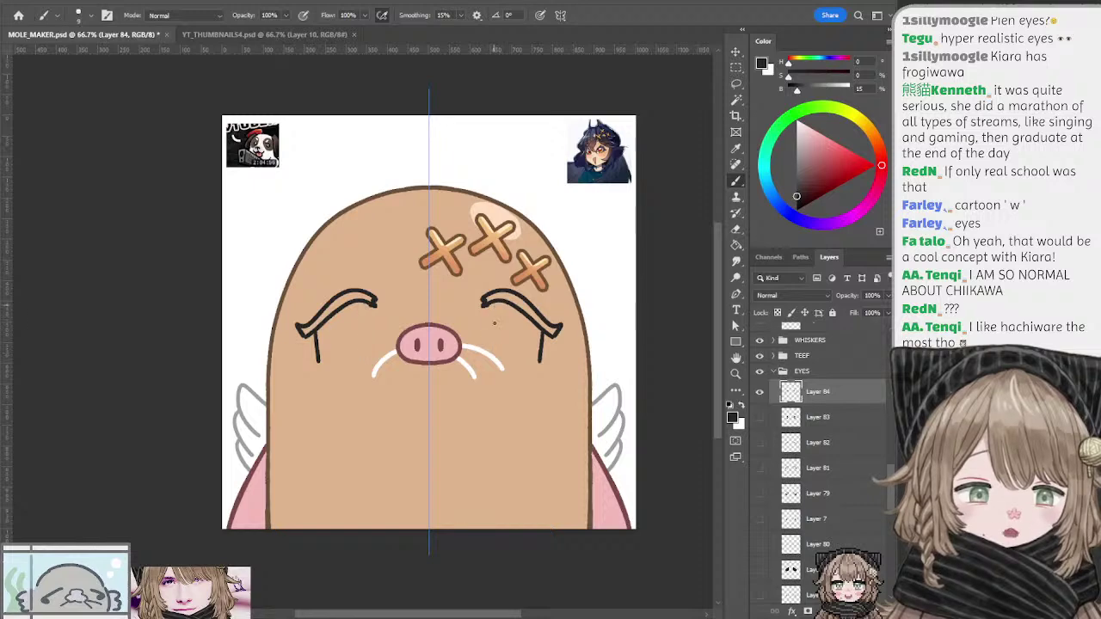
{"action": "left_click_drag", "start_coordinate": [495, 304], "coordinate": [497, 356]}
{"action": "key", "text": "ctrl+z"}
{"action": "left_click_drag", "start_coordinate": [494, 304], "coordinate": [495, 359]}
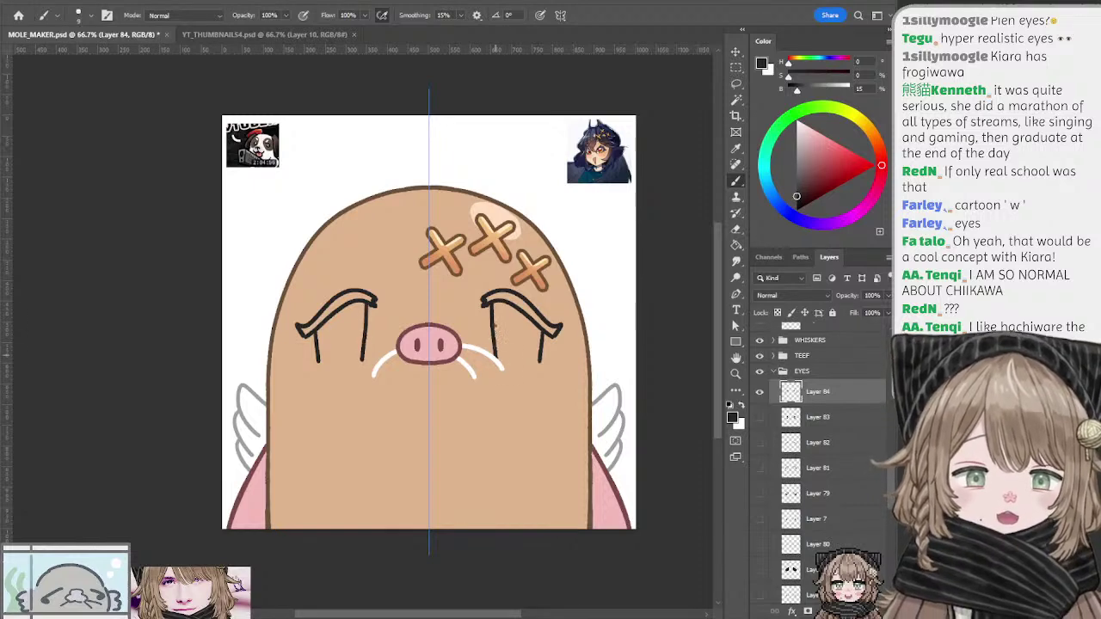
{"action": "key", "text": "ctrl+z"}
{"action": "left_click_drag", "start_coordinate": [494, 304], "coordinate": [495, 357]}
{"action": "key", "text": "ctrl+z"}
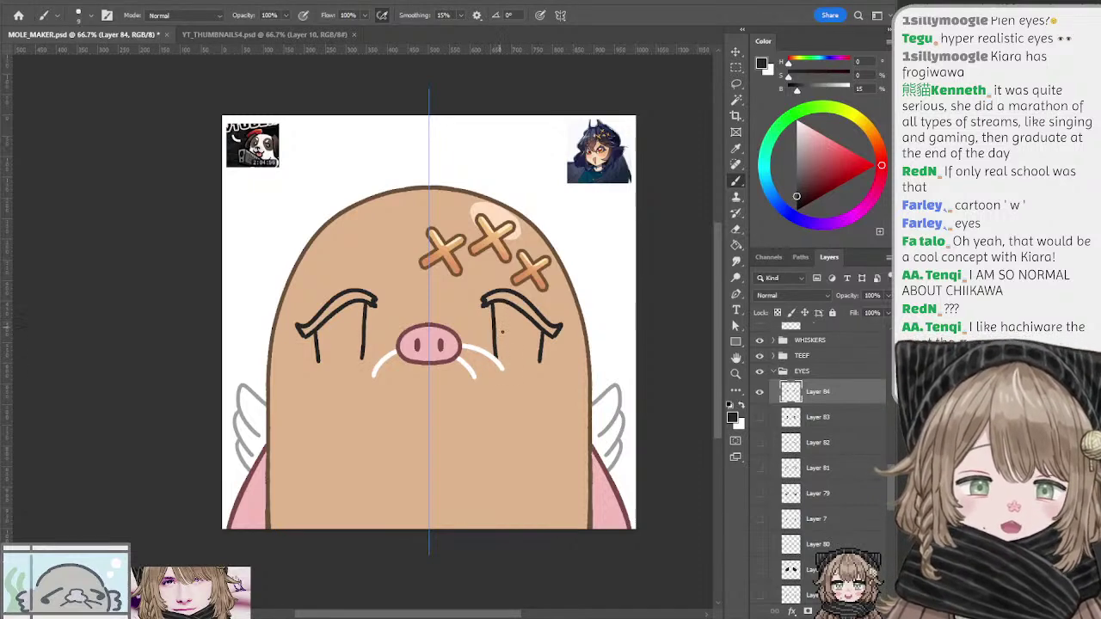
{"action": "key", "text": "ctrl+z"}
Step: Draw mirrored slanted bottom edges closing the eye shapes, plus short lower lash lines beneath them, redoing strokes as needed
{"action": "mouse_move", "coordinate": [497, 303]}
{"action": "left_mouse_down"}
{"action": "mouse_move", "coordinate": [497, 360]}
{"action": "mouse_move", "coordinate": [541, 361]}
{"action": "mouse_move", "coordinate": [504, 368]}
{"action": "mouse_move", "coordinate": [535, 378]}
{"action": "mouse_move", "coordinate": [504, 366]}
{"action": "mouse_move", "coordinate": [536, 374]}
{"action": "left_mouse_up"}
{"action": "key", "text": "ctrl+z"}
{"action": "key", "text": "ctrl+z"}
{"action": "key", "text": "ctrl+z"}
{"action": "key", "text": "ctrl+z"}
{"action": "key", "text": "ctrl+z"}
{"action": "key", "text": "ctrl+z"}
{"action": "key", "text": "ctrl+z"}
{"action": "key", "text": "ctrl+z"}
{"action": "key", "text": "ctrl+z"}
{"action": "key", "text": "ctrl+z"}
{"action": "key", "text": "ctrl+z"}
{"action": "key", "text": "ctrl+z"}
{"action": "key", "text": "ctrl+z"}
{"action": "key", "text": "ctrl+z"}
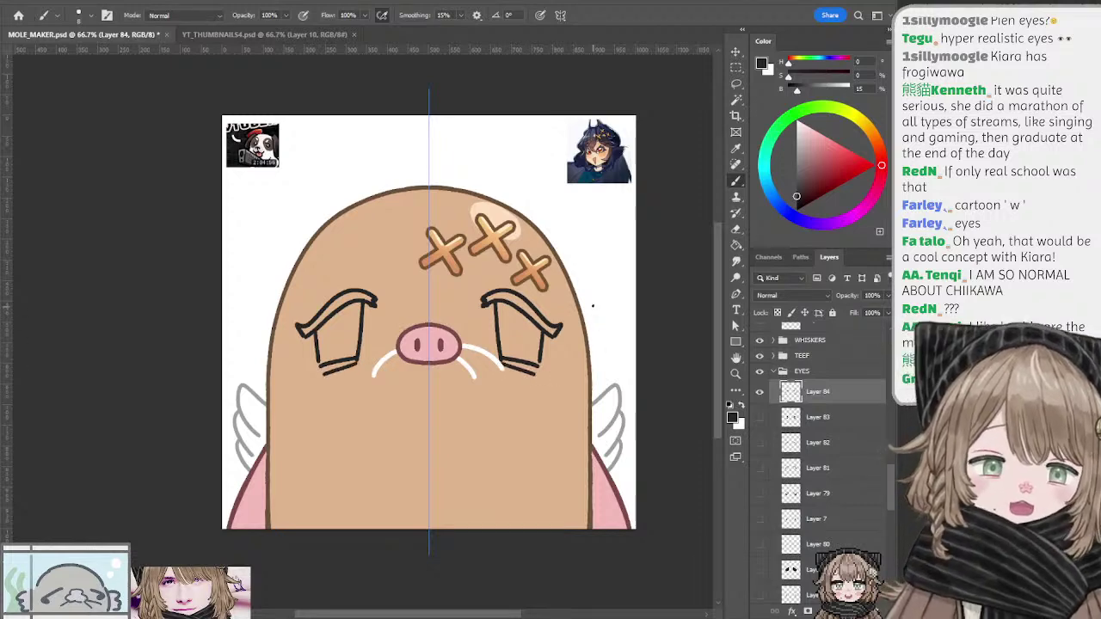
Step: Nudge the eye line art slightly higher on the face
{"action": "key", "text": "ctrl+shift+Up"}
{"action": "key", "text": "ctrl+shift+Up"}
{"action": "key", "text": "ctrl+shift+Up"}
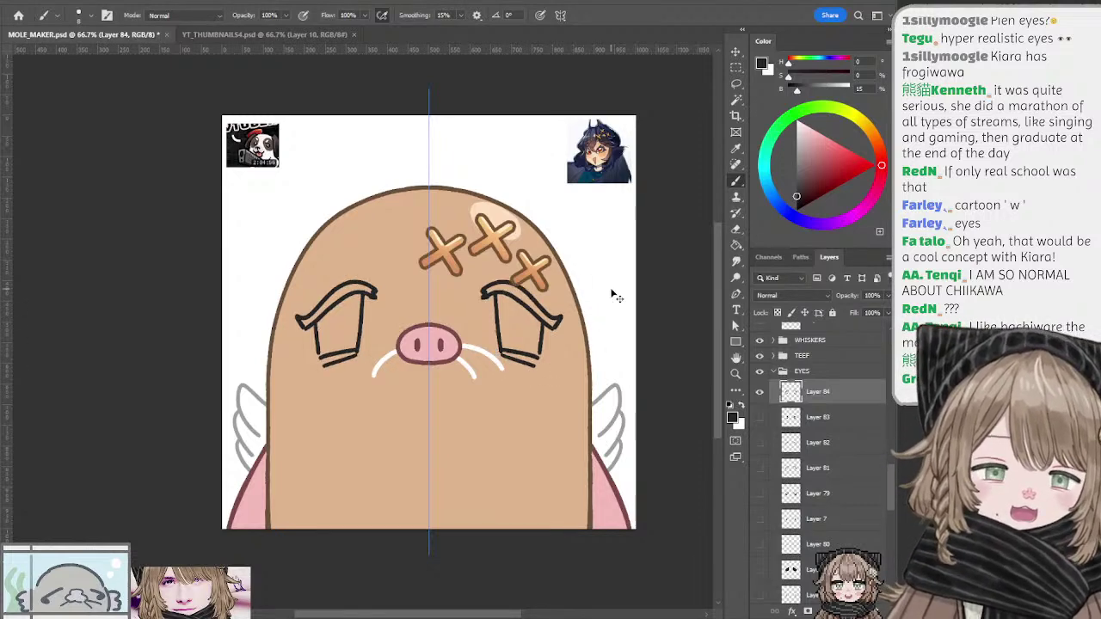
{"action": "key", "text": "ctrl+shift+Down"}
{"action": "key", "text": "ctrl+Down"}
{"action": "key", "text": "ctrl+Down"}
{"action": "key", "text": "ctrl+Down"}
{"action": "key", "text": "ctrl+Down"}
{"action": "key", "text": "ctrl+Down"}
{"action": "key", "text": "ctrl+Down"}
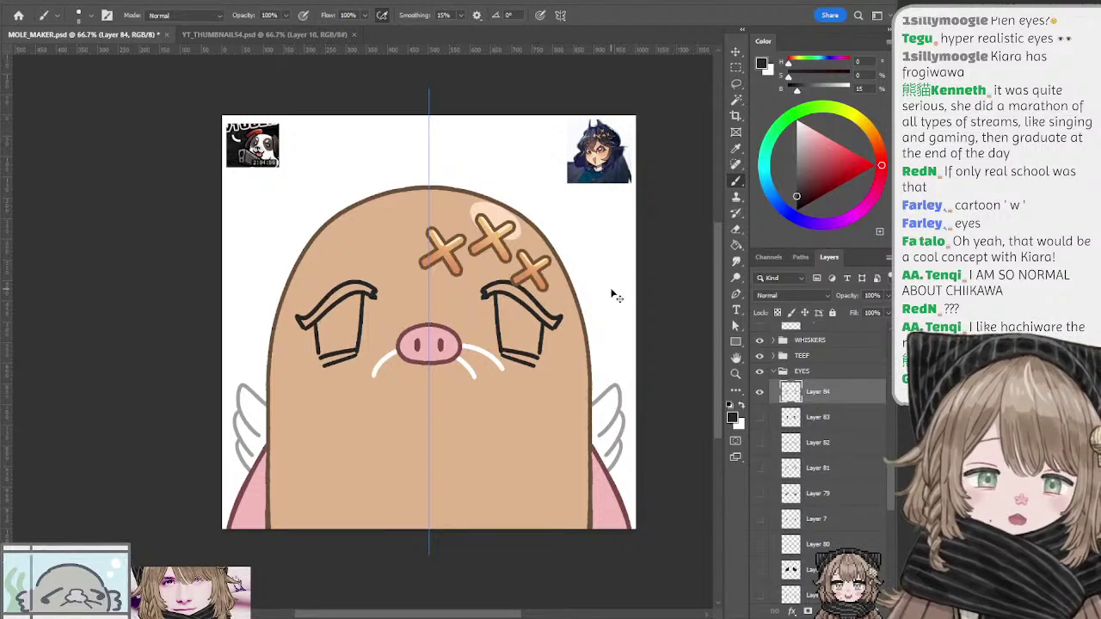
{"action": "key", "text": "ctrl+Up"}
{"action": "key", "text": "ctrl+Up"}
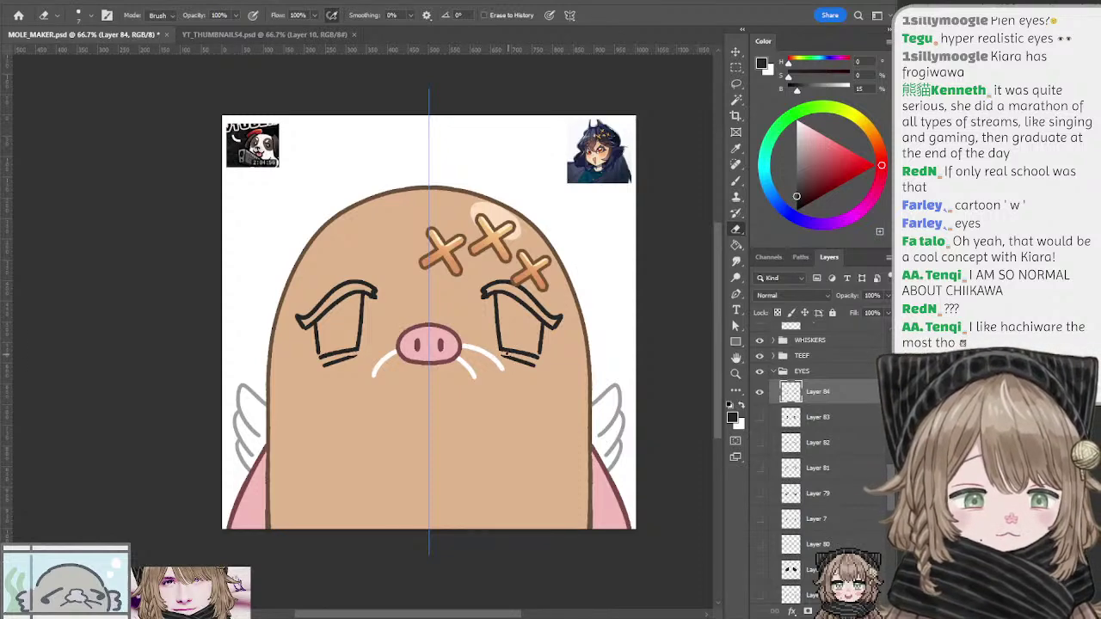
Step: Try to draw a small oval loop inside each eye with paint symmetry turned off, and undo it
{"action": "key", "text": "b"}
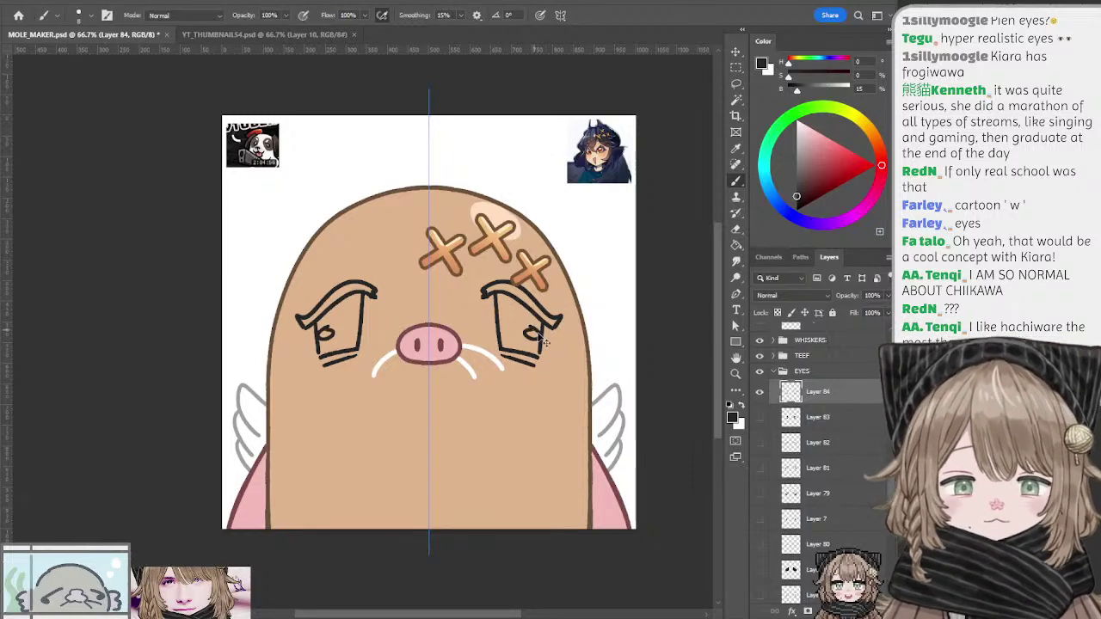
{"action": "left_click", "coordinate": [559, 17]}
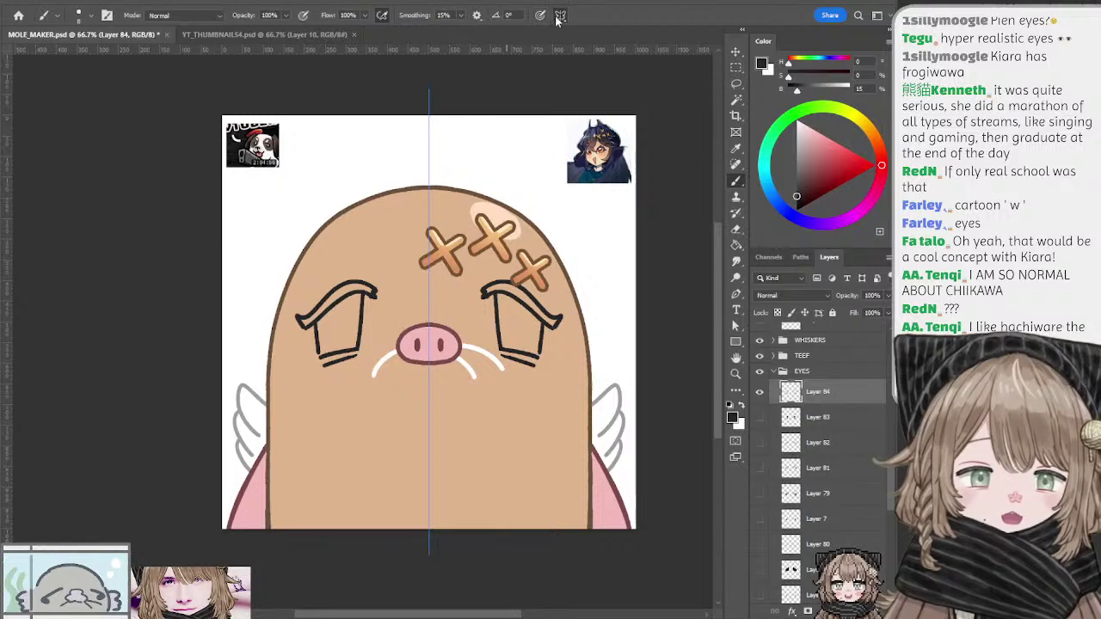
{"action": "left_click", "coordinate": [592, 30]}
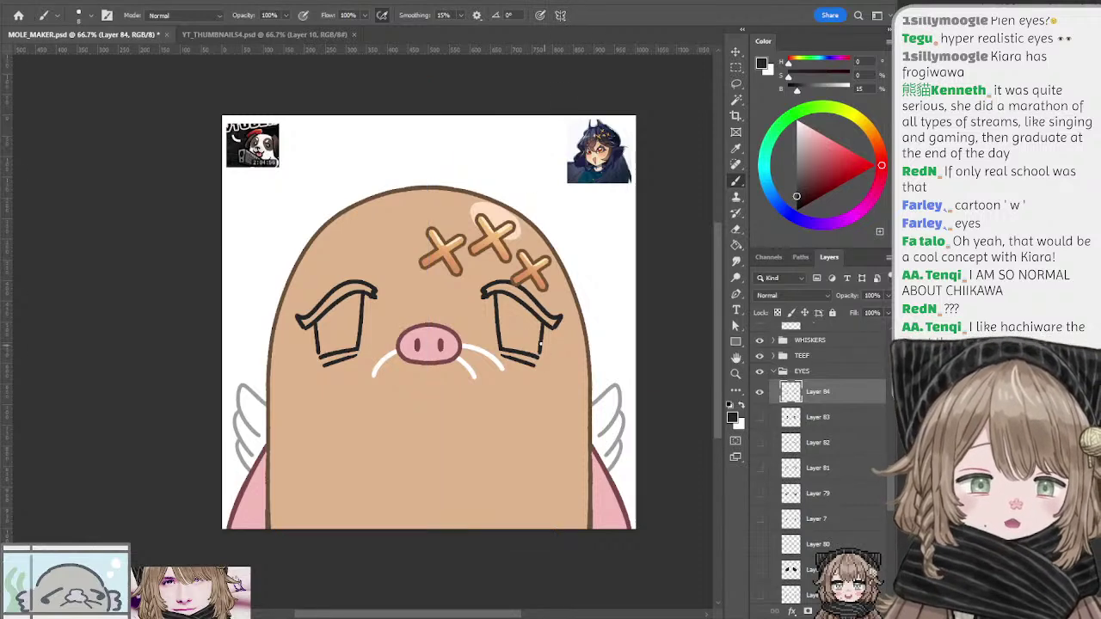
{"action": "mouse_move", "coordinate": [528, 332]}
{"action": "left_mouse_down"}
{"action": "mouse_move", "coordinate": [530, 344]}
{"action": "mouse_move", "coordinate": [531, 332]}
{"action": "mouse_move", "coordinate": [539, 340]}
{"action": "mouse_move", "coordinate": [525, 334]}
{"action": "mouse_move", "coordinate": [530, 347]}
{"action": "mouse_move", "coordinate": [530, 329]}
{"action": "mouse_move", "coordinate": [527, 349]}
{"action": "mouse_move", "coordinate": [533, 326]}
{"action": "mouse_move", "coordinate": [353, 334]}
{"action": "left_mouse_up"}
{"action": "key", "text": "l"}
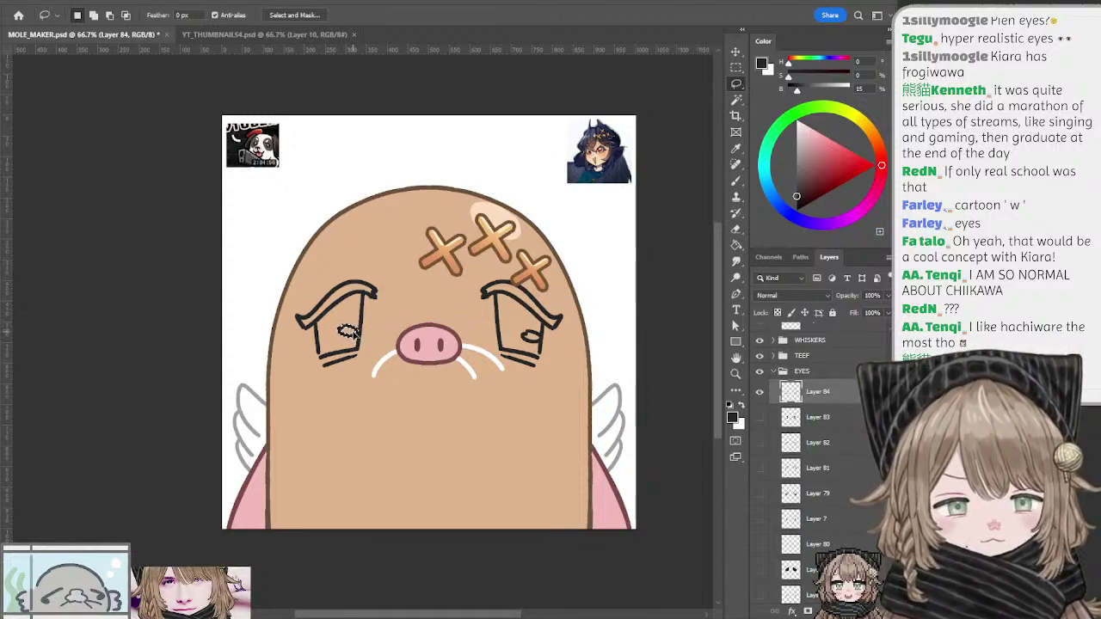
{"action": "key", "text": "ctrl+d"}
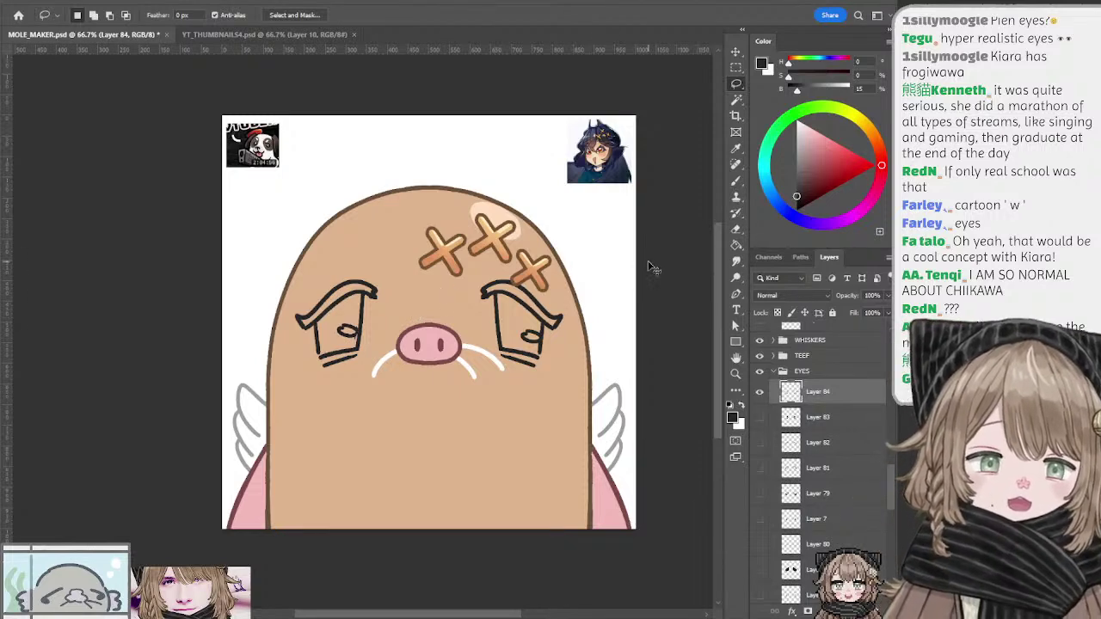
{"action": "key", "text": "ctrl+z"}
{"action": "key", "text": "ctrl+z"}
{"action": "key", "text": "ctrl+z"}
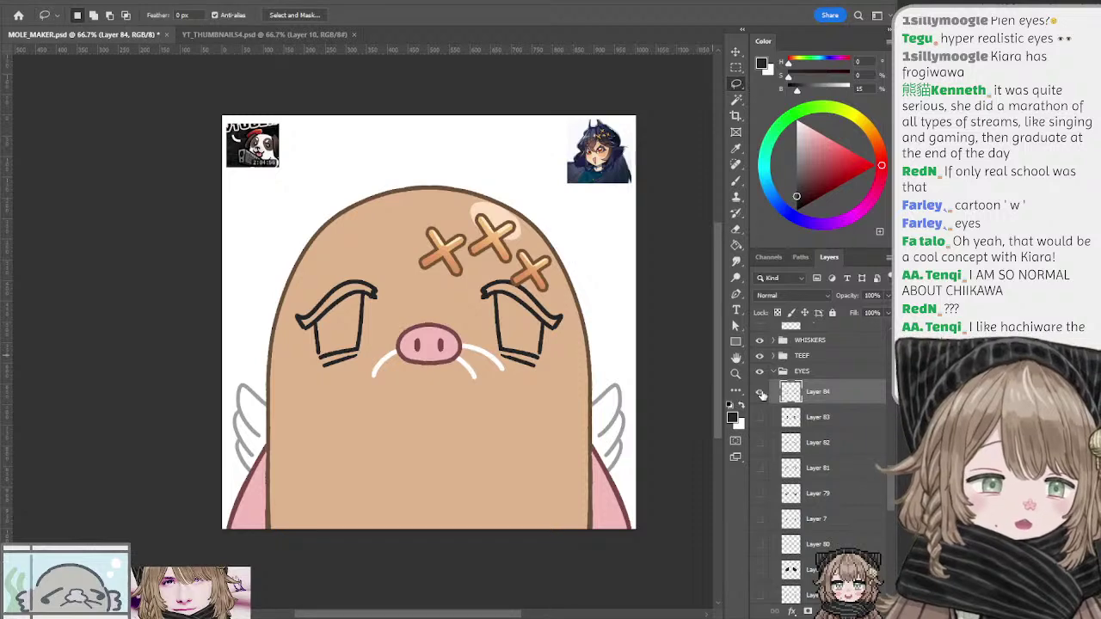
Step: Select the interiors of both outlined eyelids with the Magic Wand, fill them with the dark colour, and deselect
{"action": "left_click", "coordinate": [736, 99]}
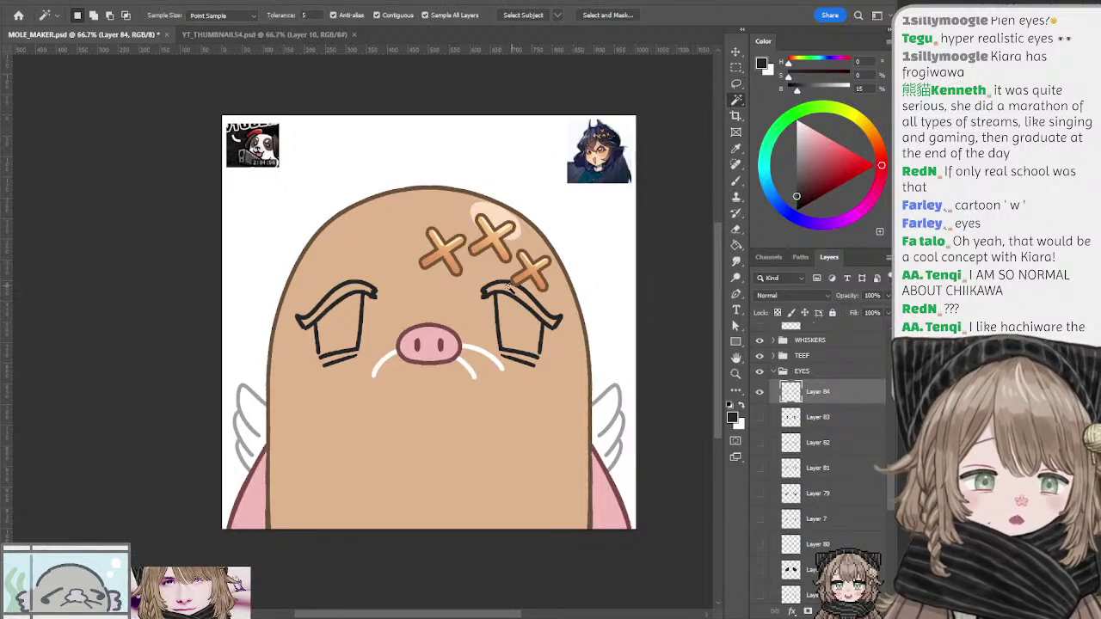
{"action": "left_click", "coordinate": [512, 293]}
{"action": "left_click", "coordinate": [354, 294], "text": "shift"}
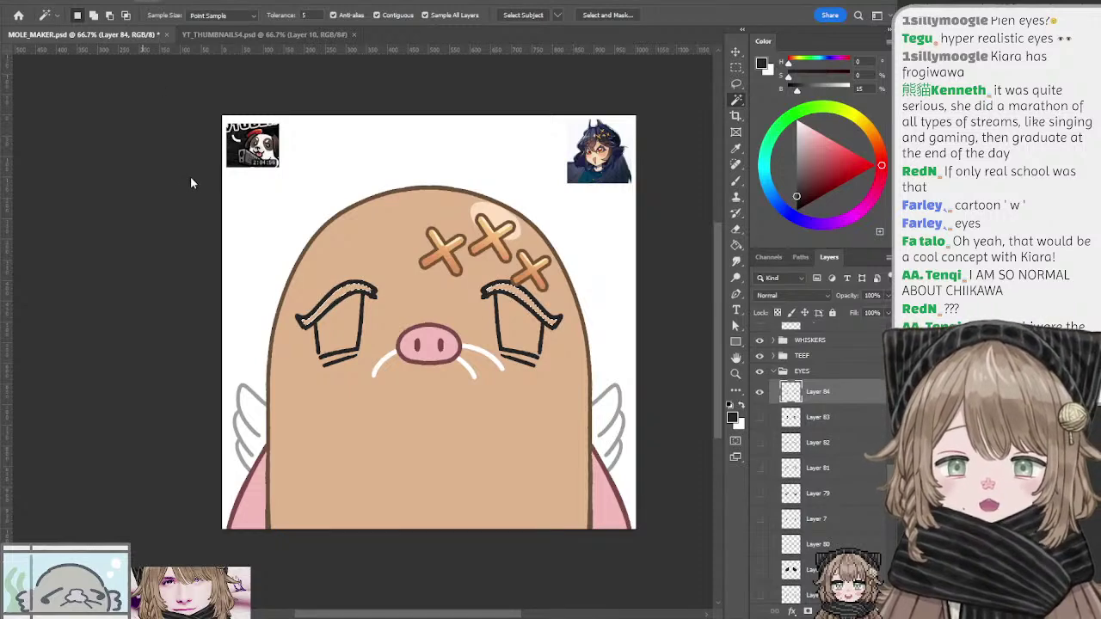
{"action": "left_click", "coordinate": [293, 202]}
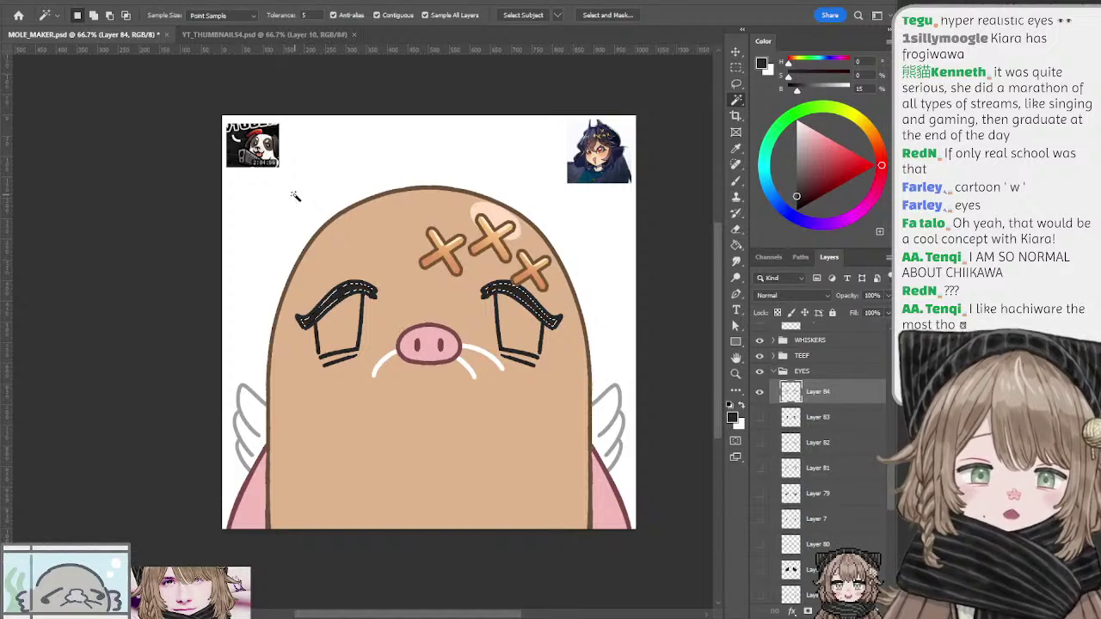
{"action": "key", "text": "l"}
{"action": "key", "text": "alt+BackSpace"}
{"action": "key", "text": "ctrl+d"}
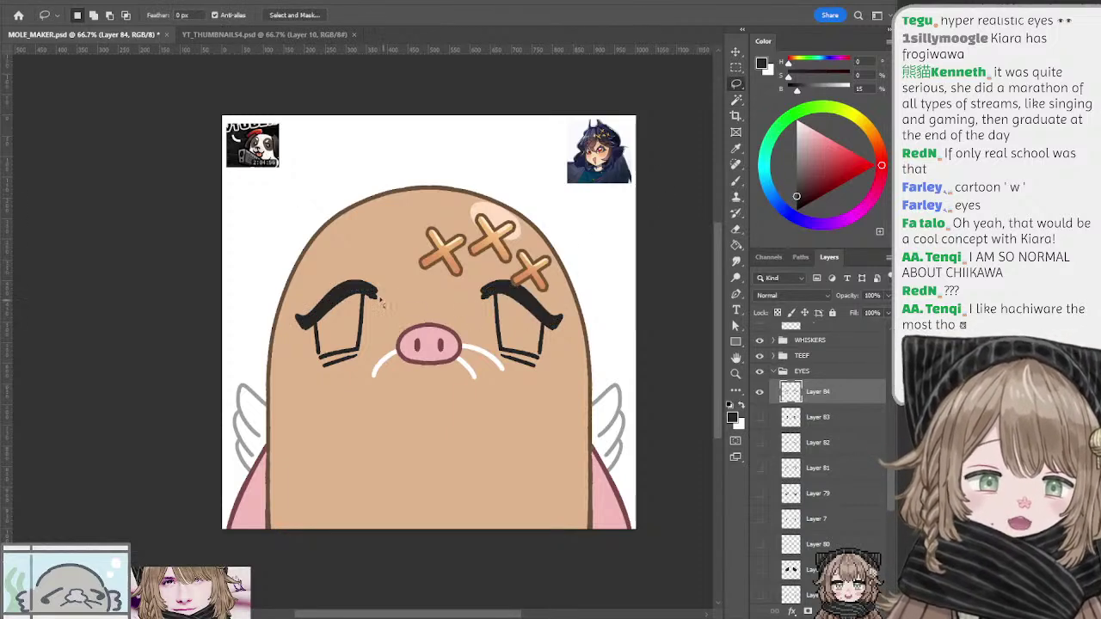
Step: Turn on mirrored symmetry for the eraser and trim the rough inner tips of the filled eyelids
{"action": "key", "text": "e"}
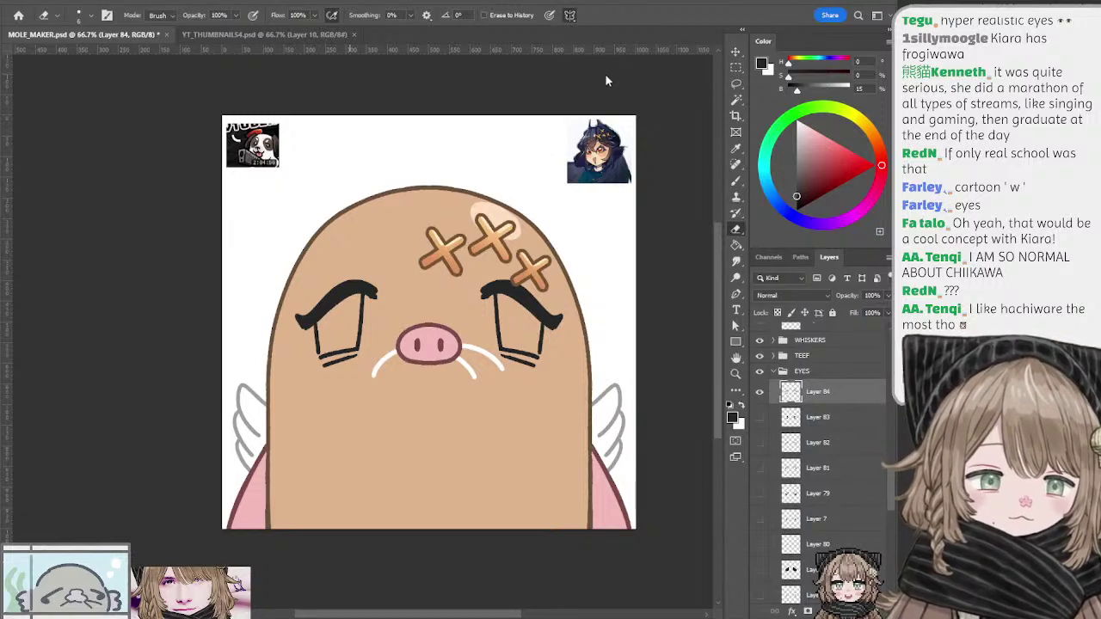
{"action": "left_click", "coordinate": [569, 15]}
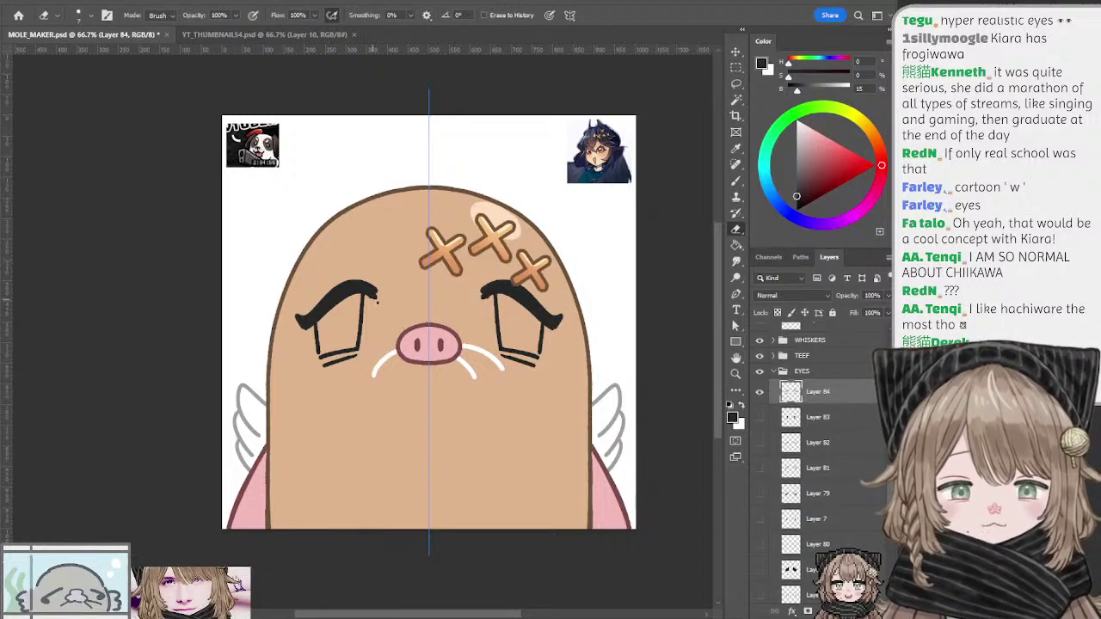
{"action": "left_click_drag", "start_coordinate": [367, 295], "coordinate": [376, 300]}
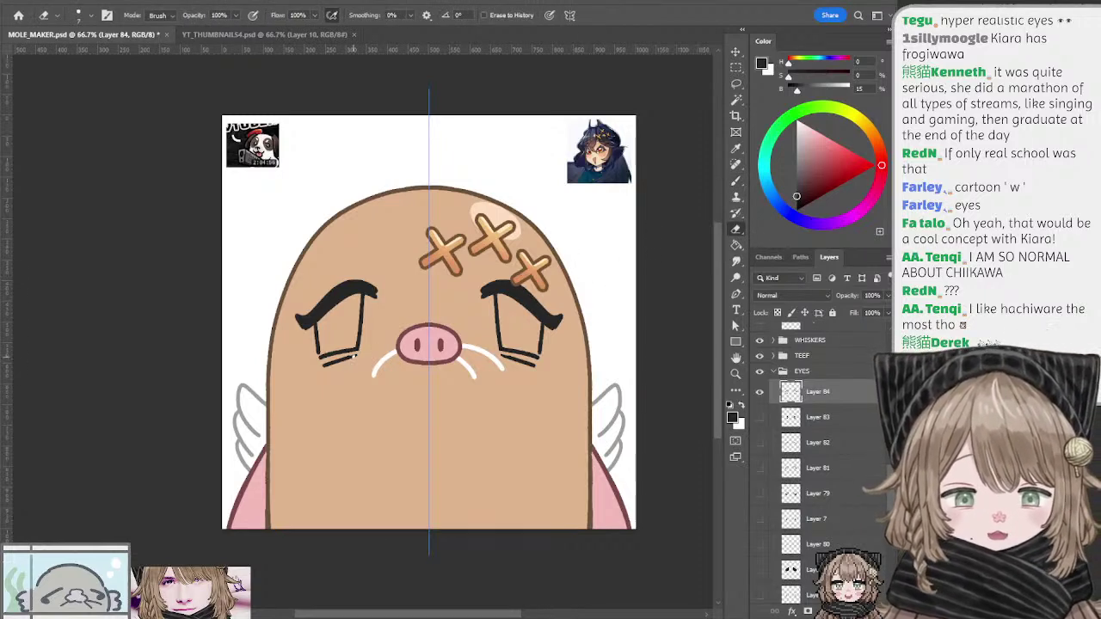
{"action": "key", "text": "b"}
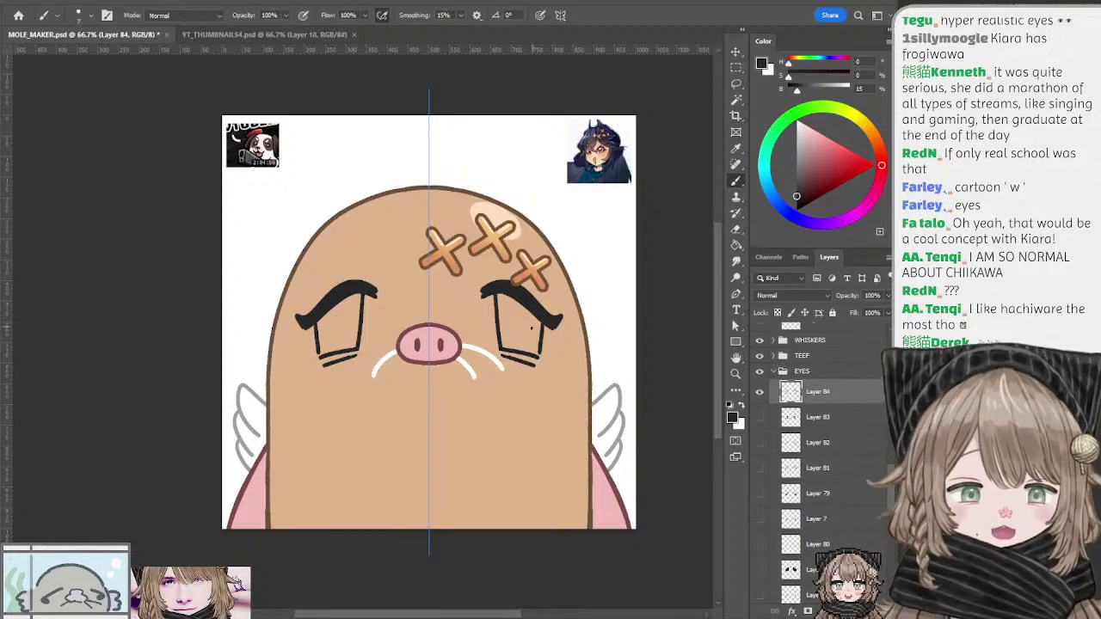
{"action": "key", "text": "e"}
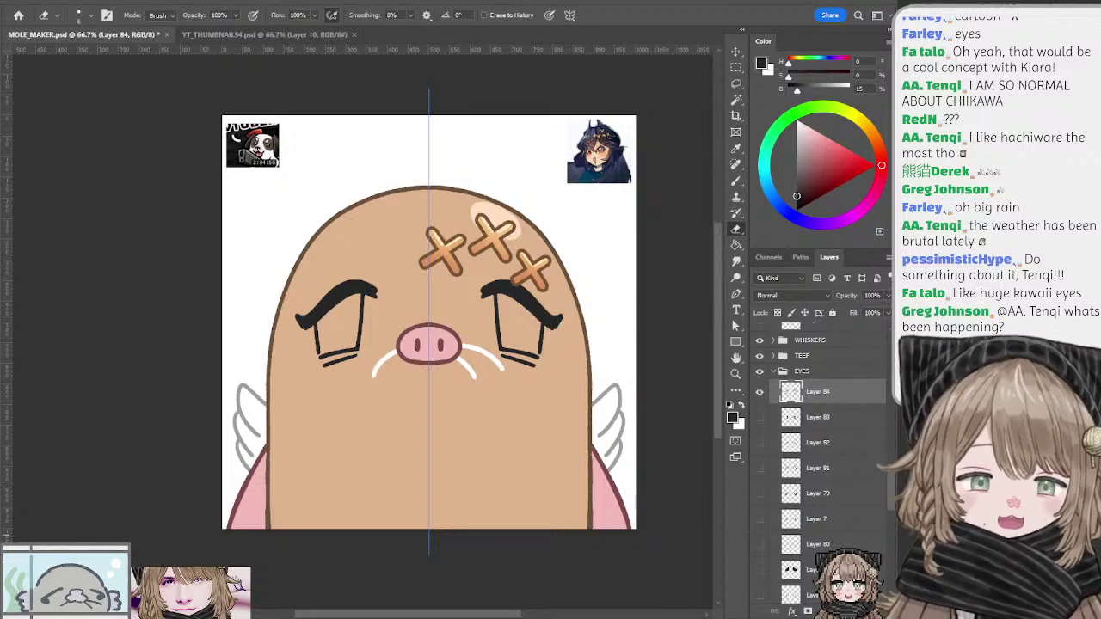
Step: Add a new layer directly beneath the eye line art layer
{"action": "left_click", "coordinate": [797, 420]}
{"action": "left_click", "coordinate": [804, 397]}
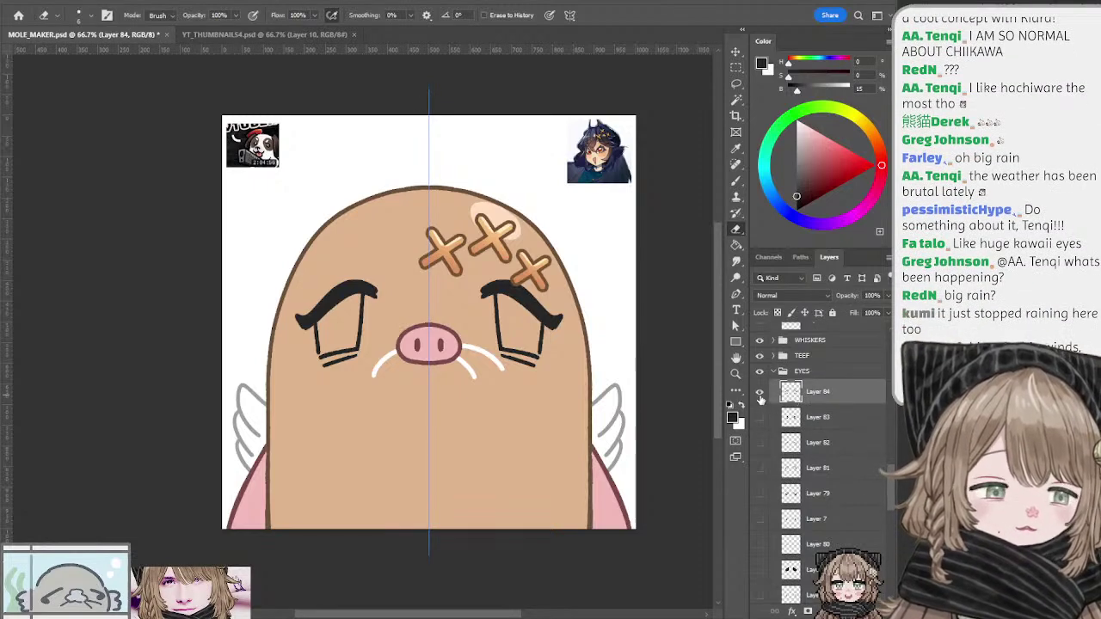
{"action": "left_click", "coordinate": [795, 419]}
{"action": "key", "text": "ctrl+shift+alt+n"}
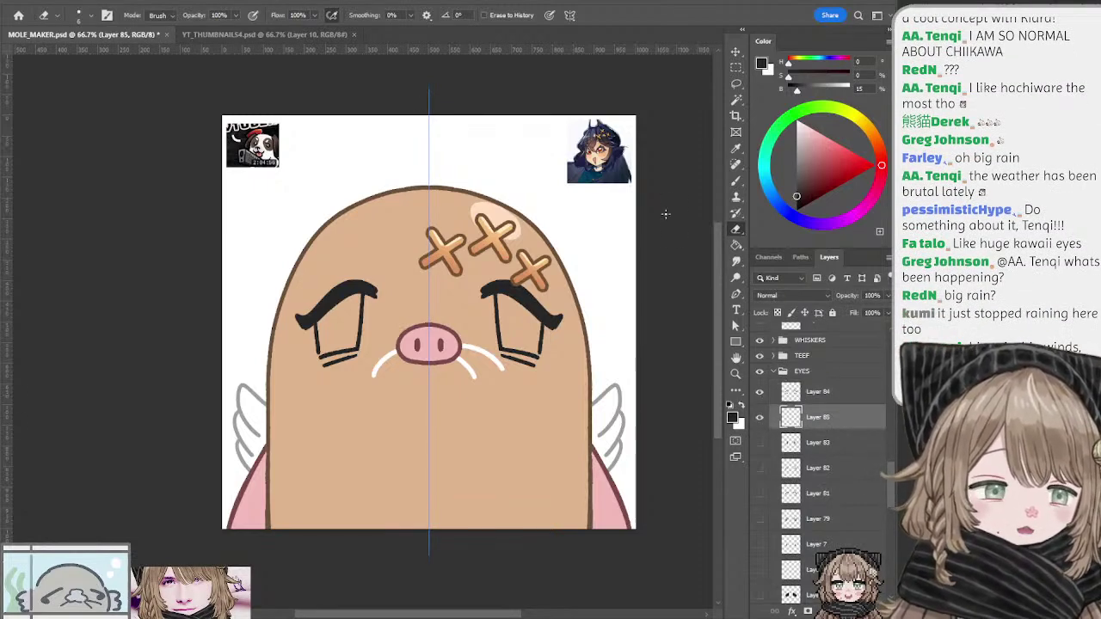
Step: Fill the upper half of each eye dark with mirrored 15 px brush strokes, redoing strokes as needed
{"action": "key", "text": "b"}
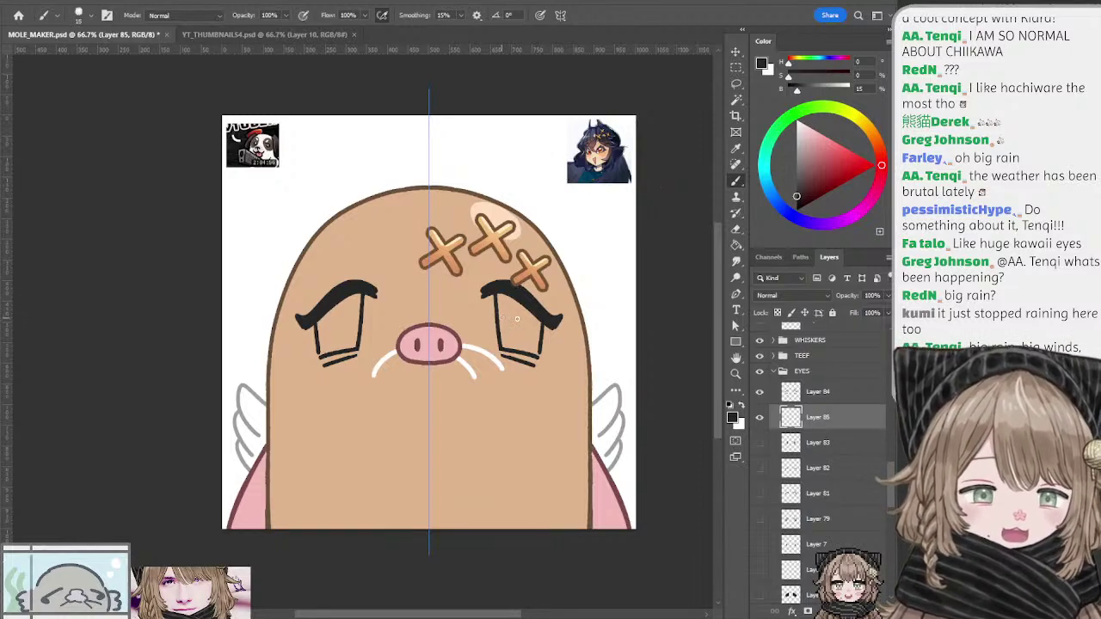
{"action": "mouse_move", "coordinate": [499, 319]}
{"action": "left_mouse_down"}
{"action": "mouse_move", "coordinate": [545, 321]}
{"action": "mouse_move", "coordinate": [520, 317]}
{"action": "left_mouse_up"}
{"action": "key", "text": "ctrl+z"}
{"action": "key", "text": "ctrl+z"}
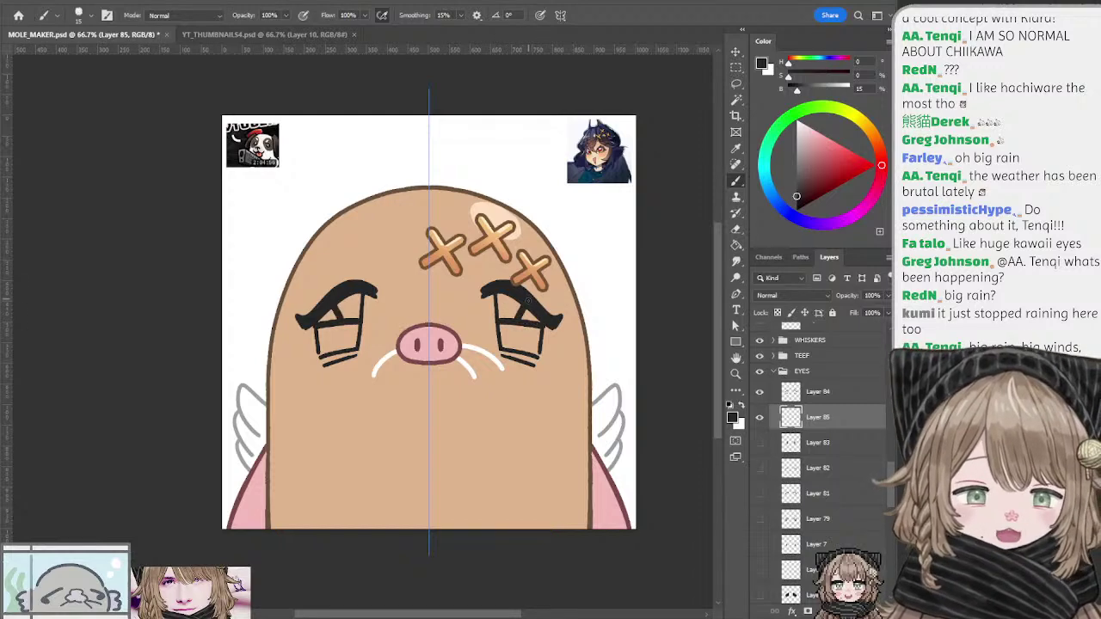
{"action": "key", "text": "ctrl+z"}
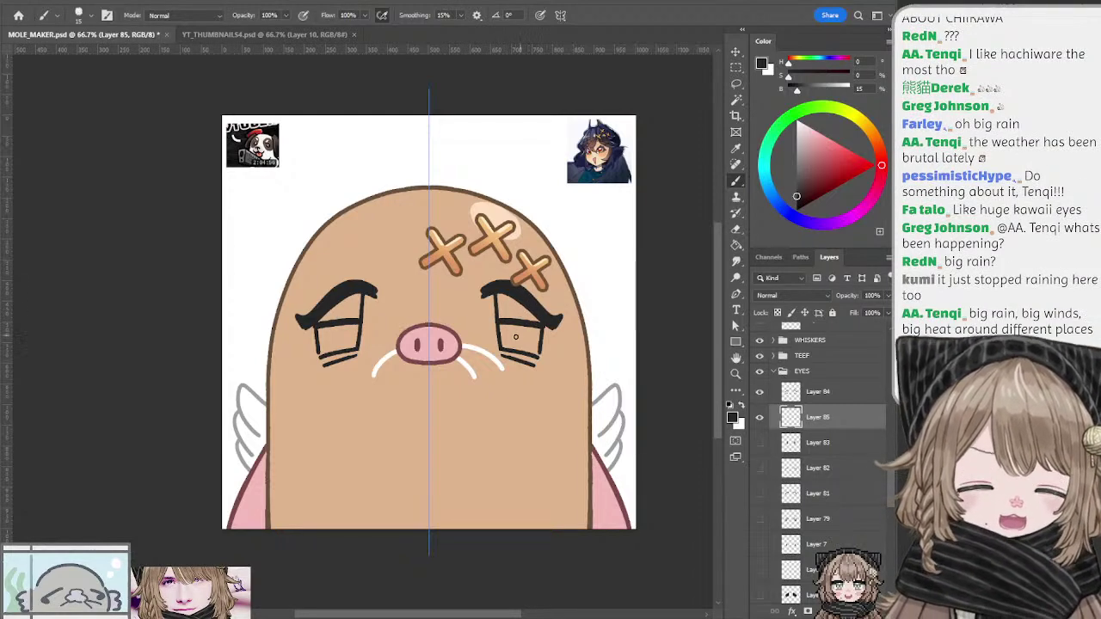
{"action": "mouse_move", "coordinate": [501, 327]}
{"action": "left_mouse_down"}
{"action": "mouse_move", "coordinate": [533, 329]}
{"action": "mouse_move", "coordinate": [518, 331]}
{"action": "left_mouse_up"}
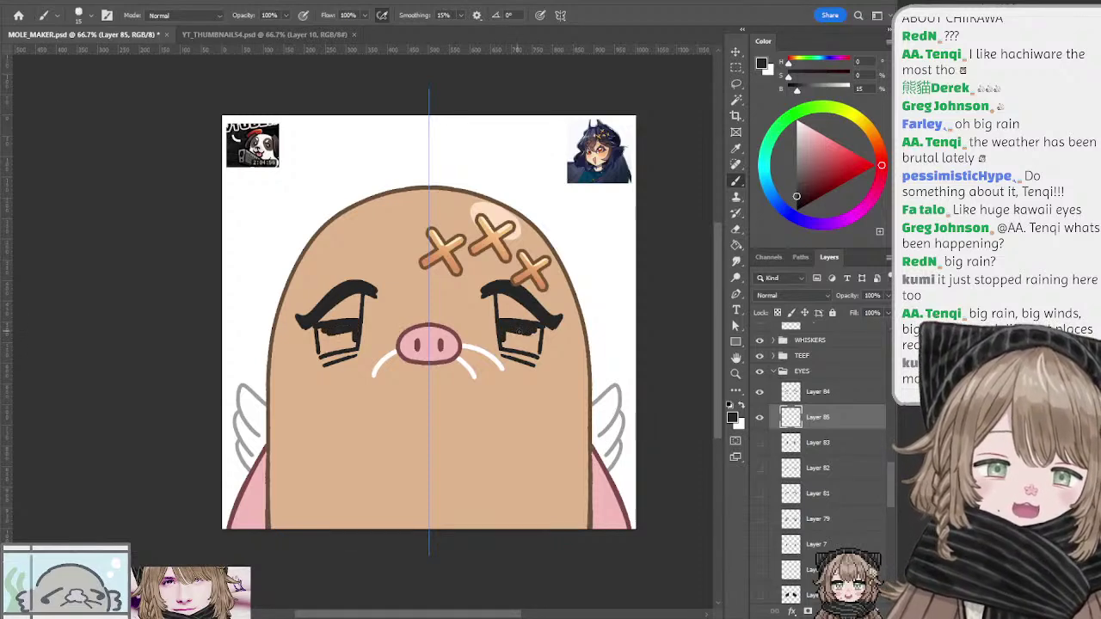
{"action": "key", "text": "ctrl+z"}
{"action": "left_click_drag", "start_coordinate": [497, 294], "coordinate": [533, 316]}
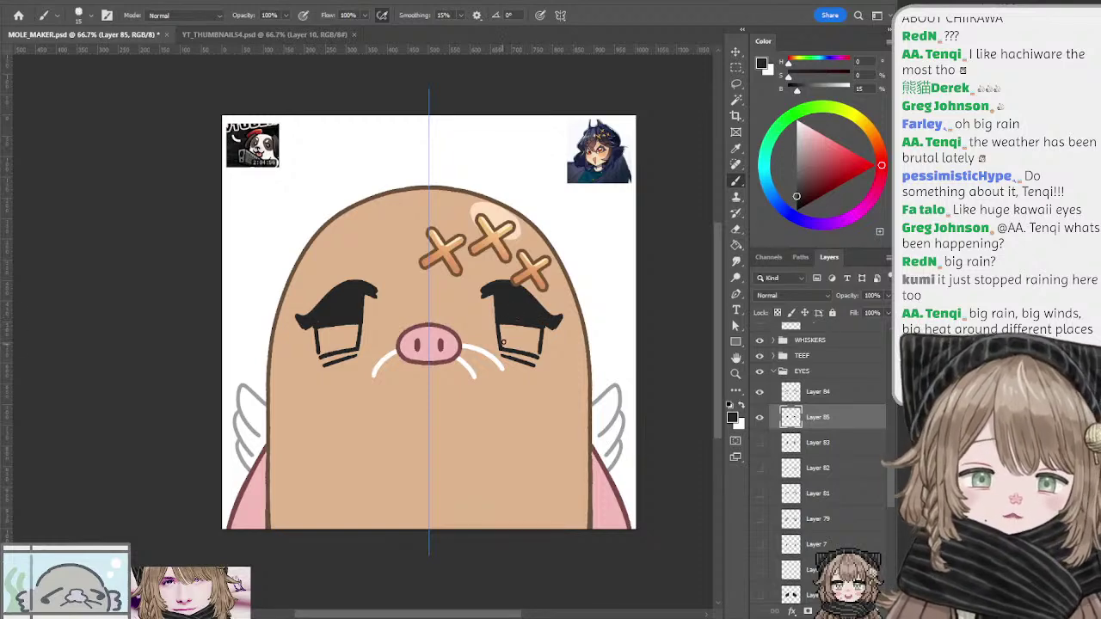
Step: Paint mirrored rounded dark pupils extending below the dark upper area of each eye, redoing strokes until they fit
{"action": "mouse_move", "coordinate": [502, 338]}
{"action": "left_mouse_down"}
{"action": "mouse_move", "coordinate": [528, 326]}
{"action": "mouse_move", "coordinate": [516, 328]}
{"action": "left_mouse_up"}
{"action": "key", "text": "ctrl+z"}
{"action": "key", "text": "ctrl+z"}
{"action": "key", "text": "ctrl+z"}
{"action": "key", "text": "ctrl+z"}
{"action": "key", "text": "ctrl+z"}
{"action": "key", "text": "ctrl+z"}
{"action": "key", "text": "ctrl+z"}
{"action": "key", "text": "ctrl+z"}
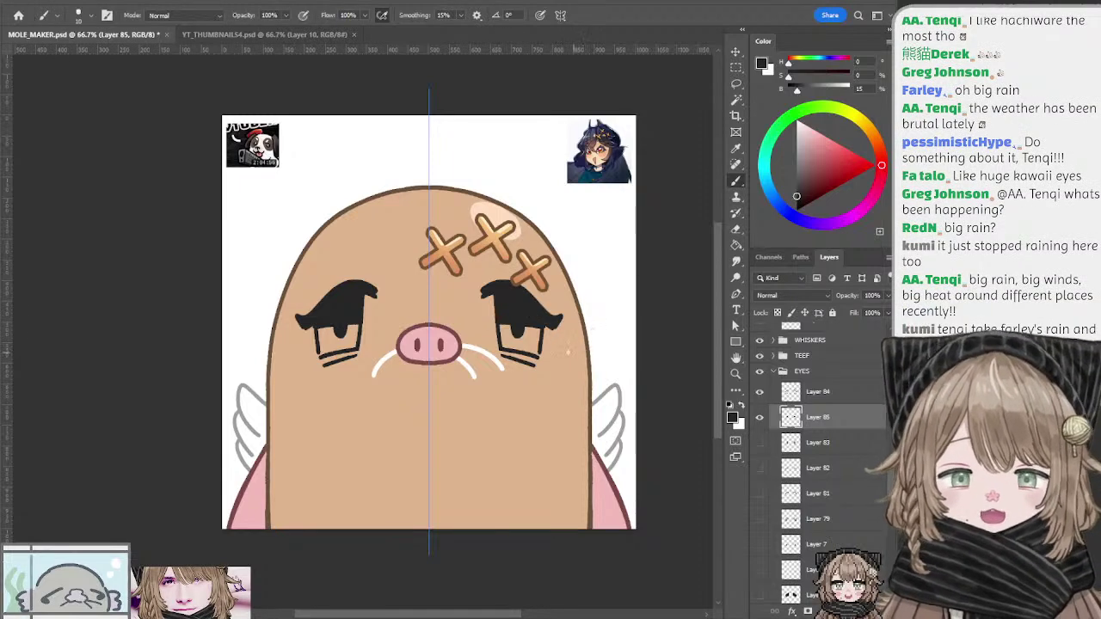
Step: Add a new layer above the eye line art and switch the brush colour to white
{"action": "left_click", "coordinate": [812, 398]}
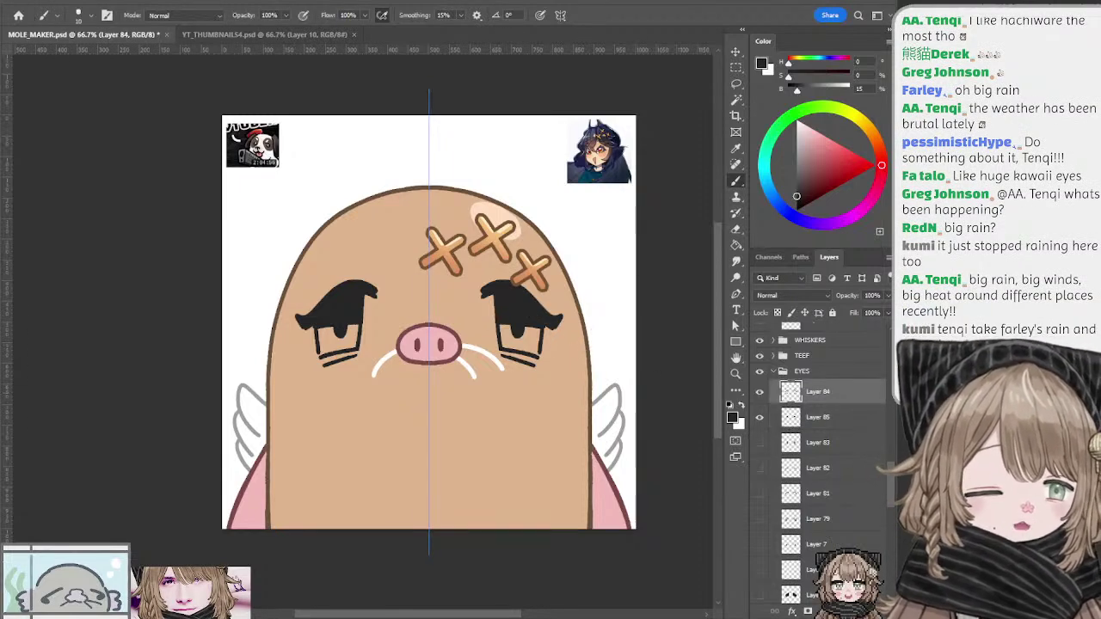
{"action": "key", "text": "ctrl+shift+alt+n"}
{"action": "left_click", "coordinate": [793, 115]}
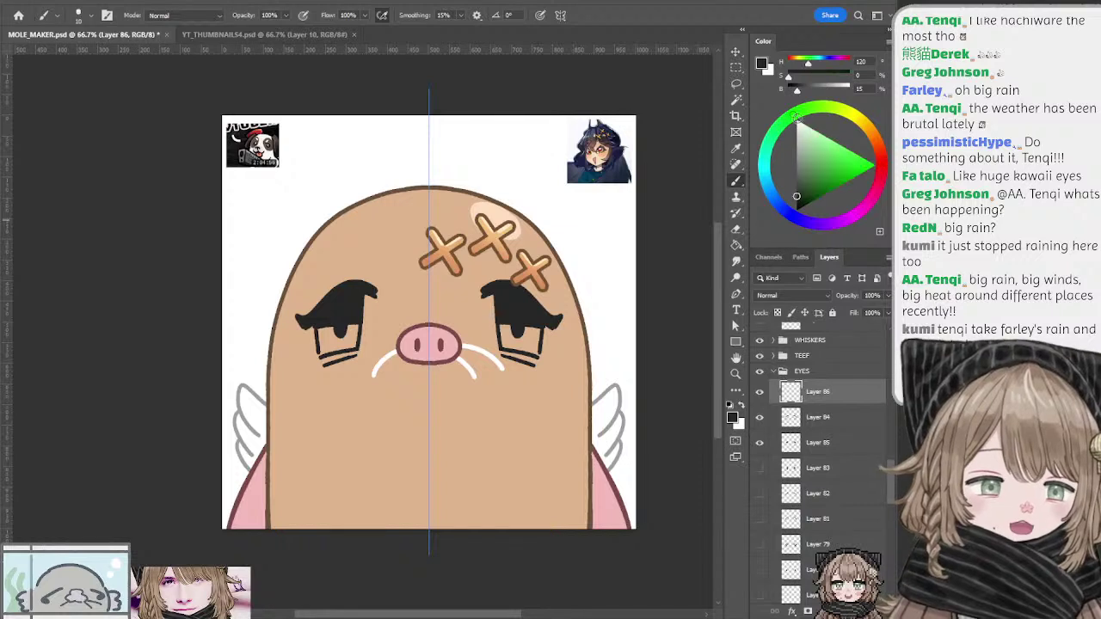
{"action": "left_click", "coordinate": [799, 123]}
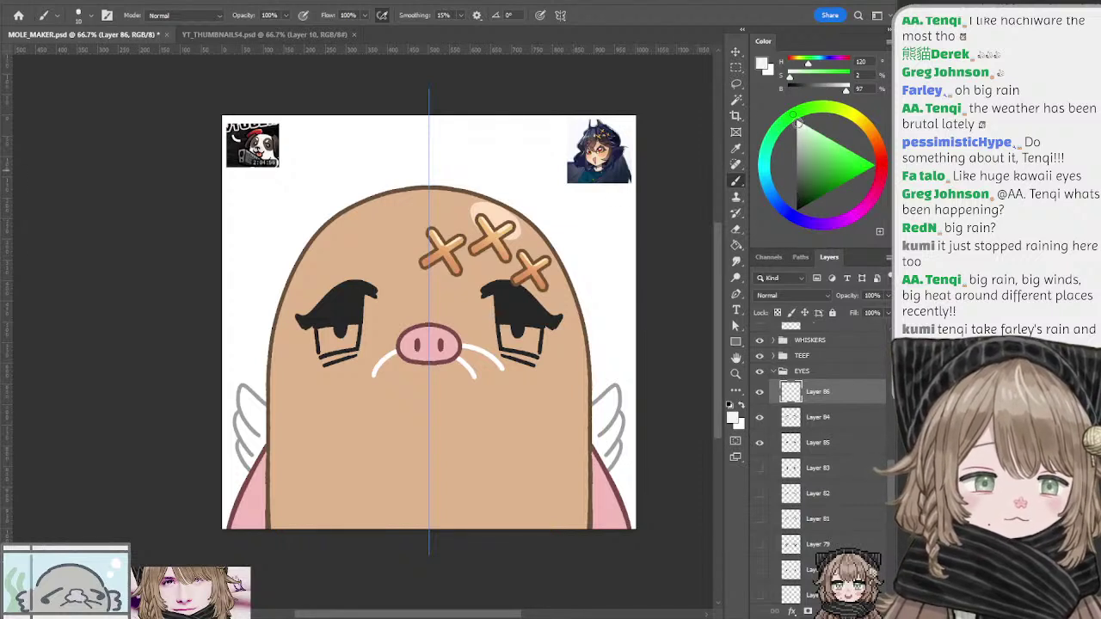
{"action": "left_click", "coordinate": [562, 201], "text": "alt"}
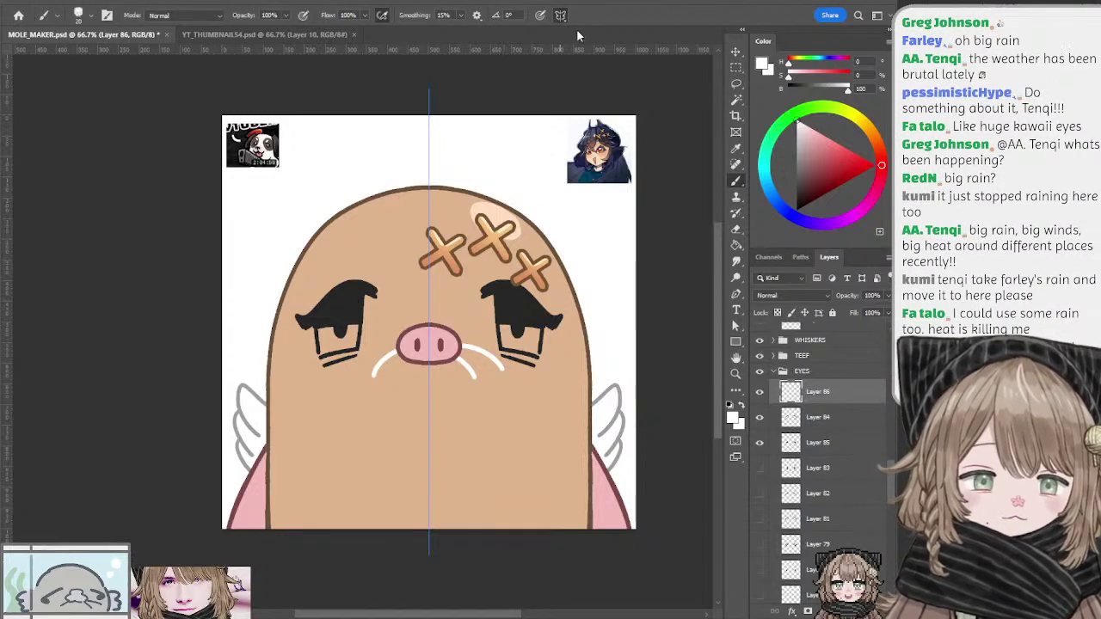
Step: Paint a white highlight in the dark area of each eye individually with a 15 px brush
{"action": "left_click", "coordinate": [507, 299]}
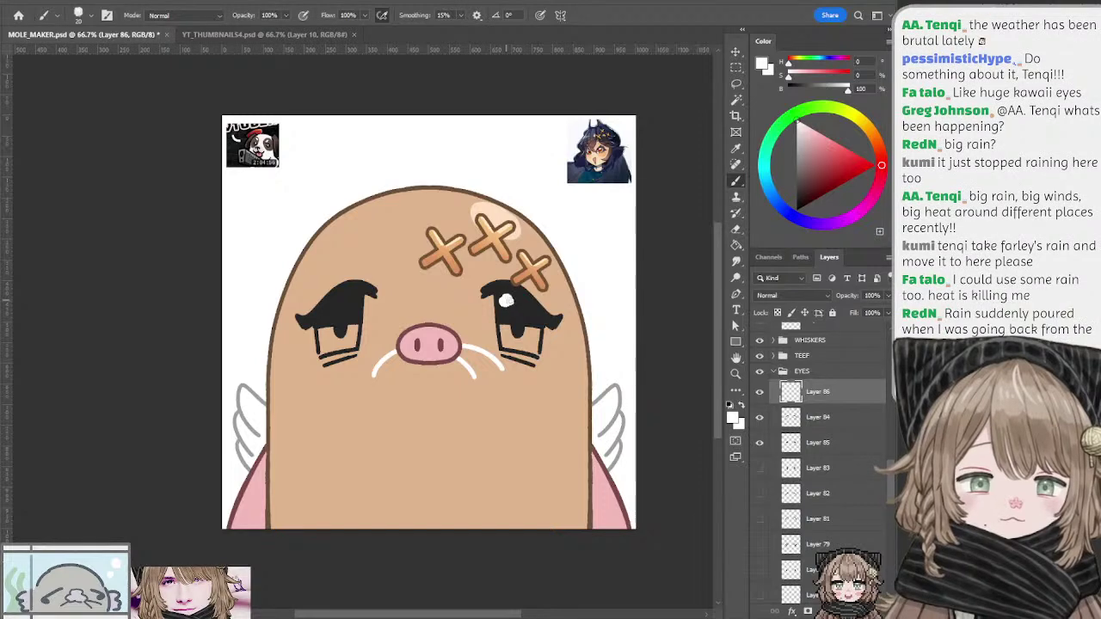
{"action": "key", "text": "ctrl+z"}
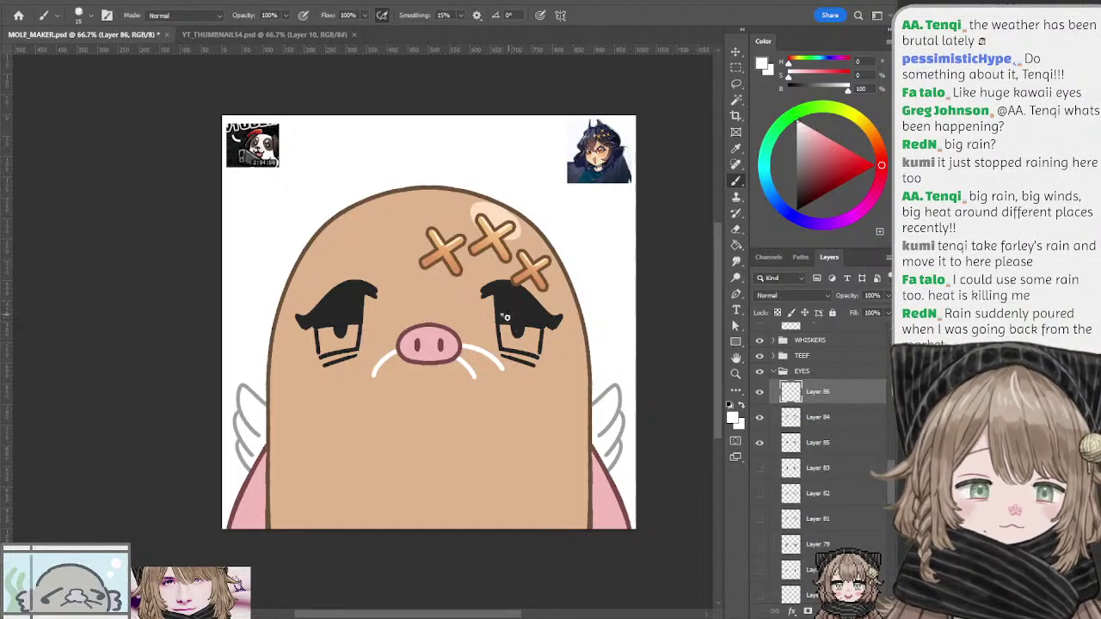
{"action": "left_click", "coordinate": [506, 316]}
{"action": "left_click", "coordinate": [323, 321]}
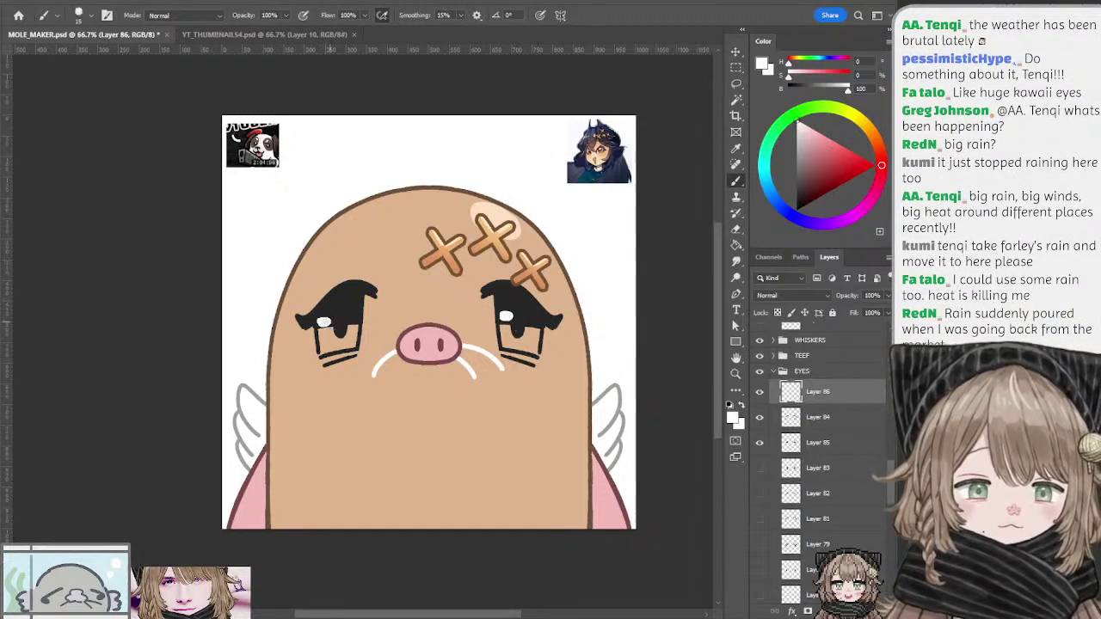
Step: Replace the white eye highlights with smaller ones inside both pupils, painted in white with a 10 px brush
{"action": "key", "text": "ctrl+z"}
{"action": "key", "text": "["}
{"action": "left_click_drag", "start_coordinate": [322, 321], "coordinate": [328, 320]}
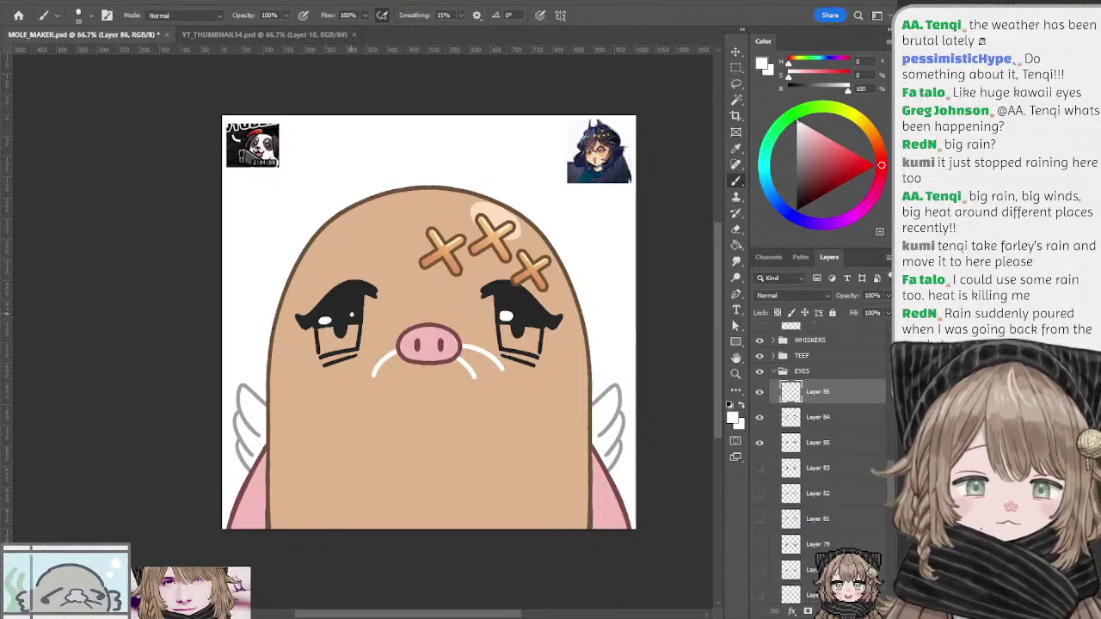
{"action": "key", "text": "ctrl+z"}
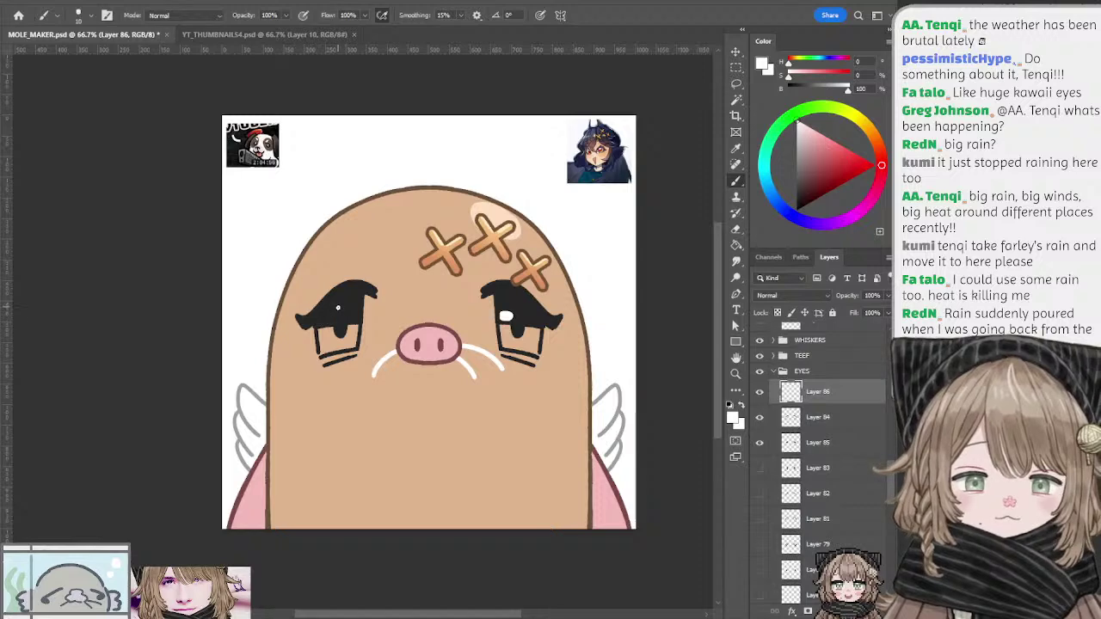
{"action": "key", "text": "ctrl+z"}
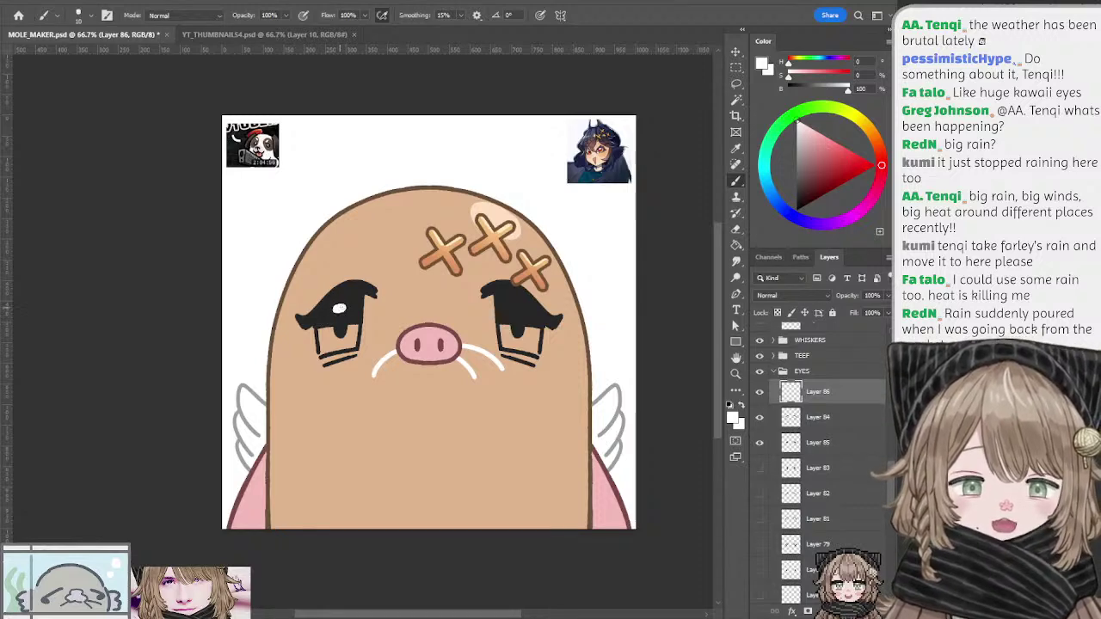
{"action": "left_click", "coordinate": [335, 309]}
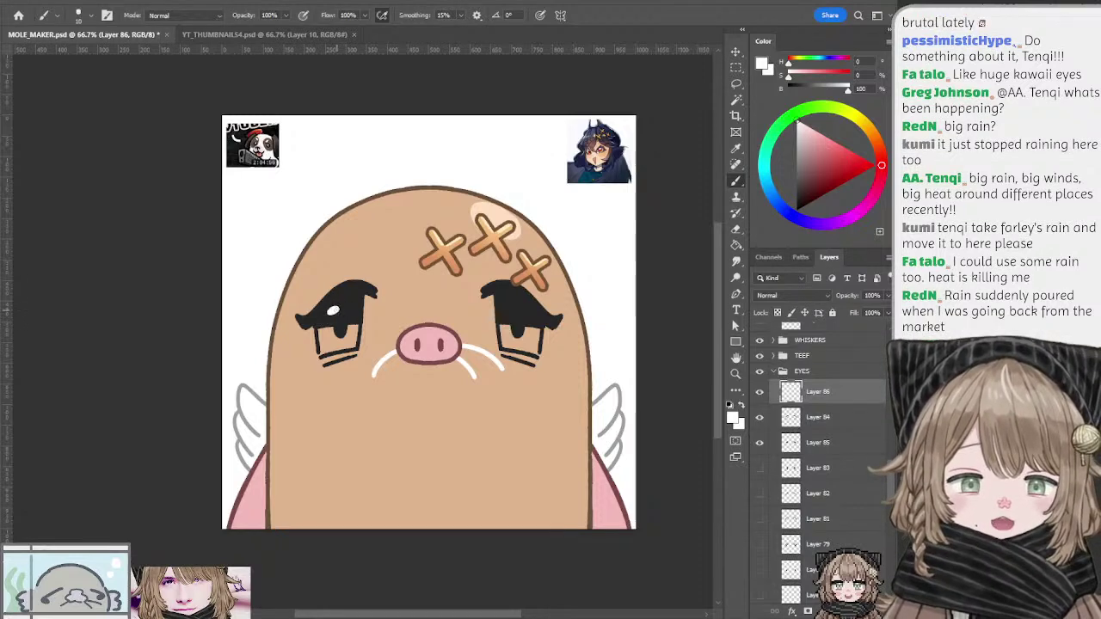
{"action": "left_click", "coordinate": [512, 308]}
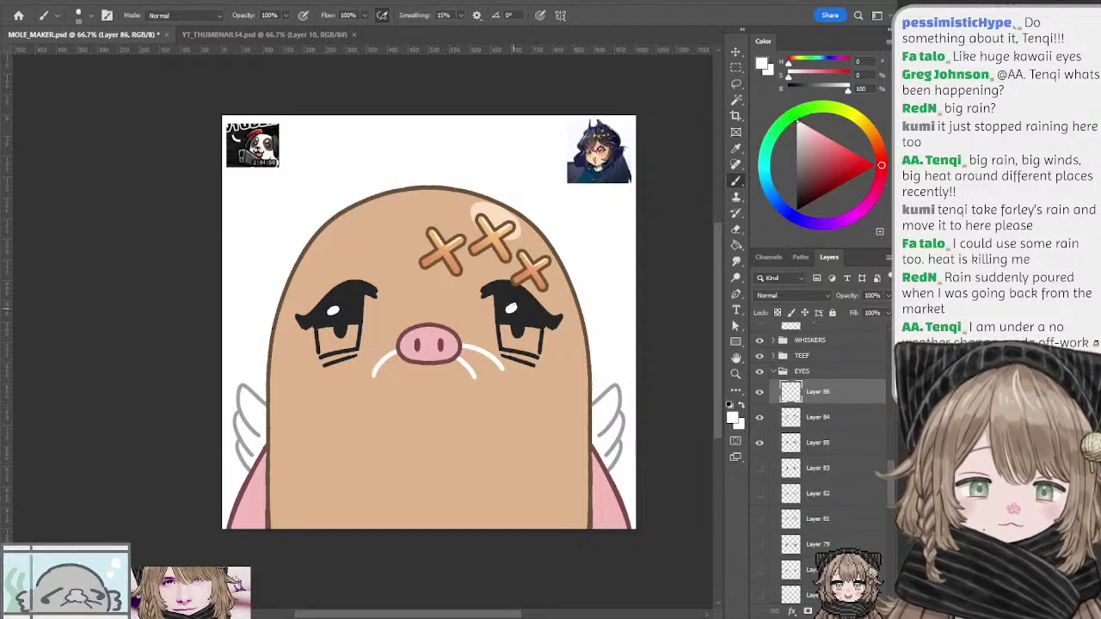
{"action": "key", "text": "ctrl+z"}
{"action": "left_click", "coordinate": [512, 306]}
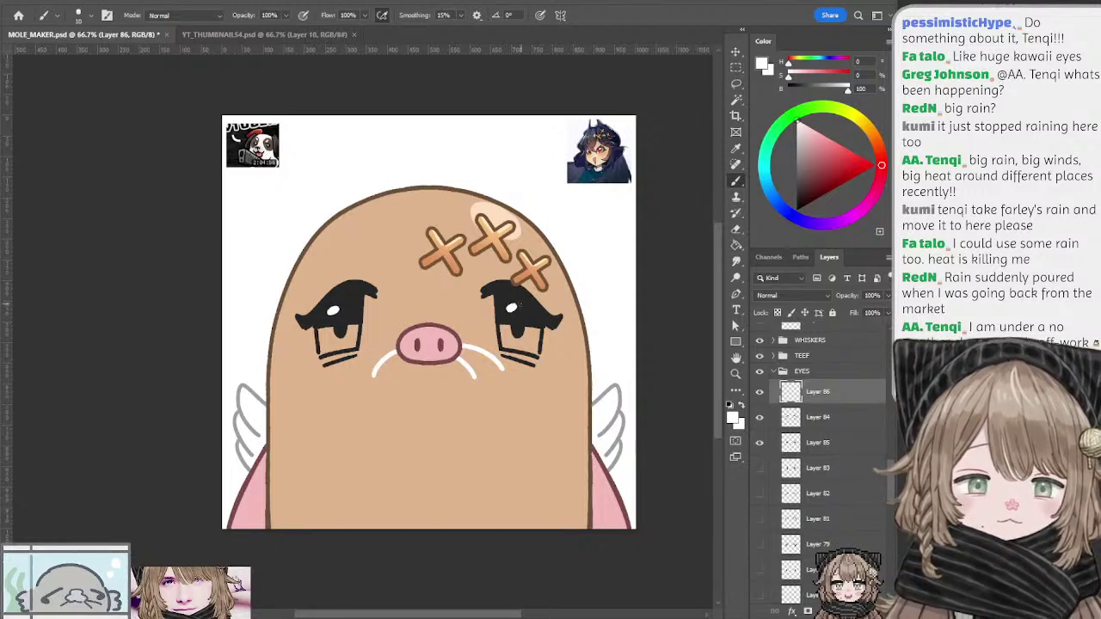
Step: Add a new layer directly beneath the eye outline layer, Layer 85, for the iris colour
{"action": "left_click", "coordinate": [534, 318], "text": "ctrl"}
{"action": "left_click", "coordinate": [790, 468]}
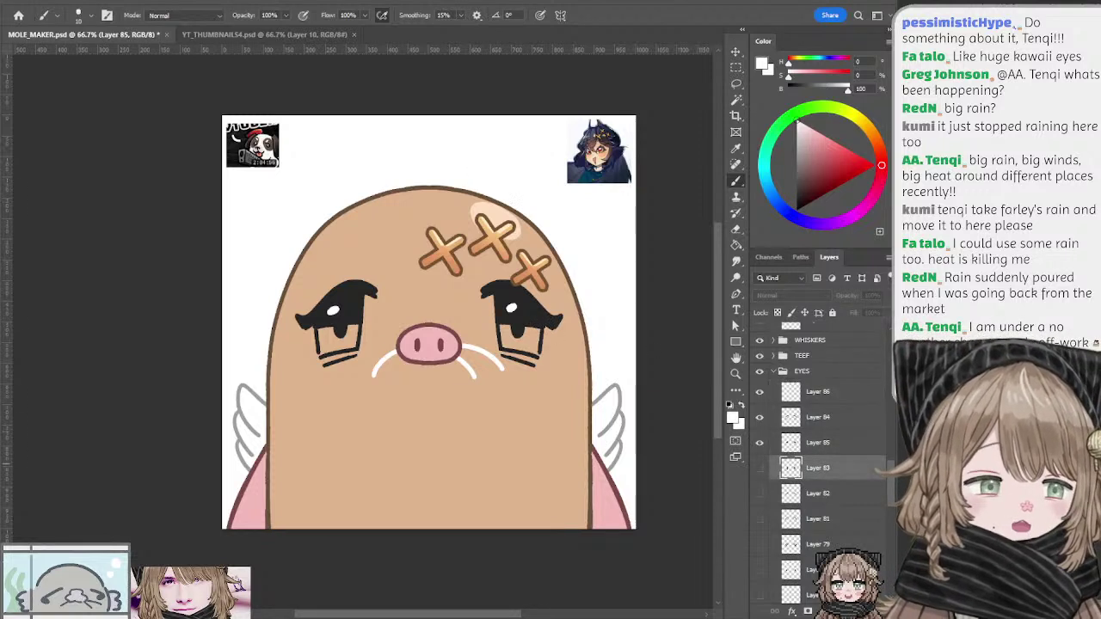
{"action": "key", "text": "ctrl+shift+alt+n"}
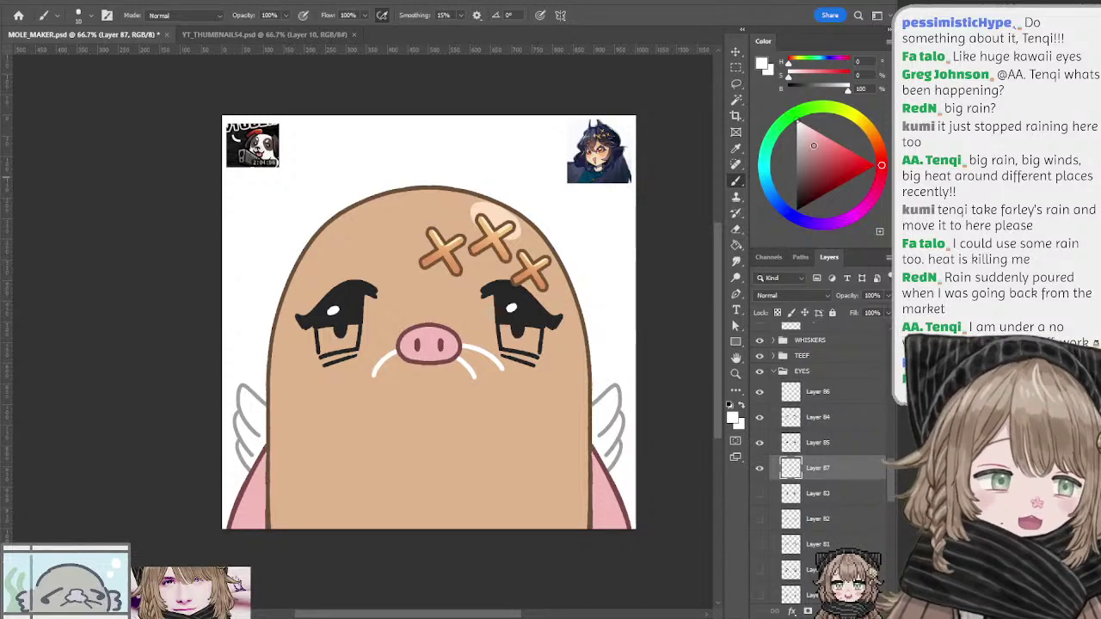
Step: Paint both irises muted blue (H 229, S 32, B 47) with a 25 px brush and vertical symmetry
{"action": "left_click", "coordinate": [816, 144]}
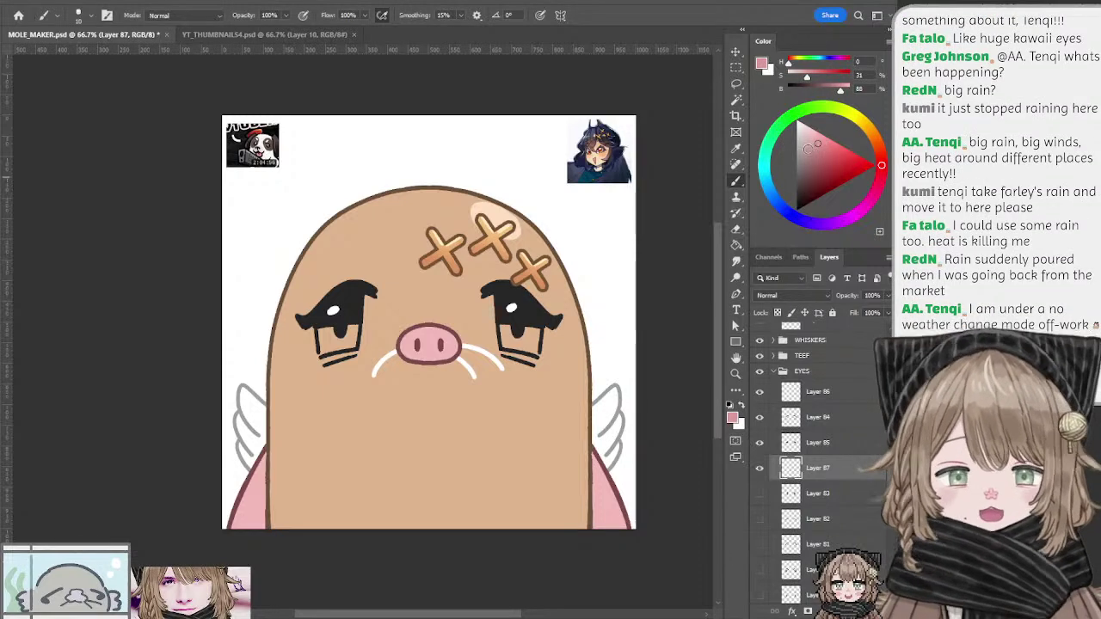
{"action": "left_click", "coordinate": [800, 163]}
{"action": "left_click", "coordinate": [810, 173]}
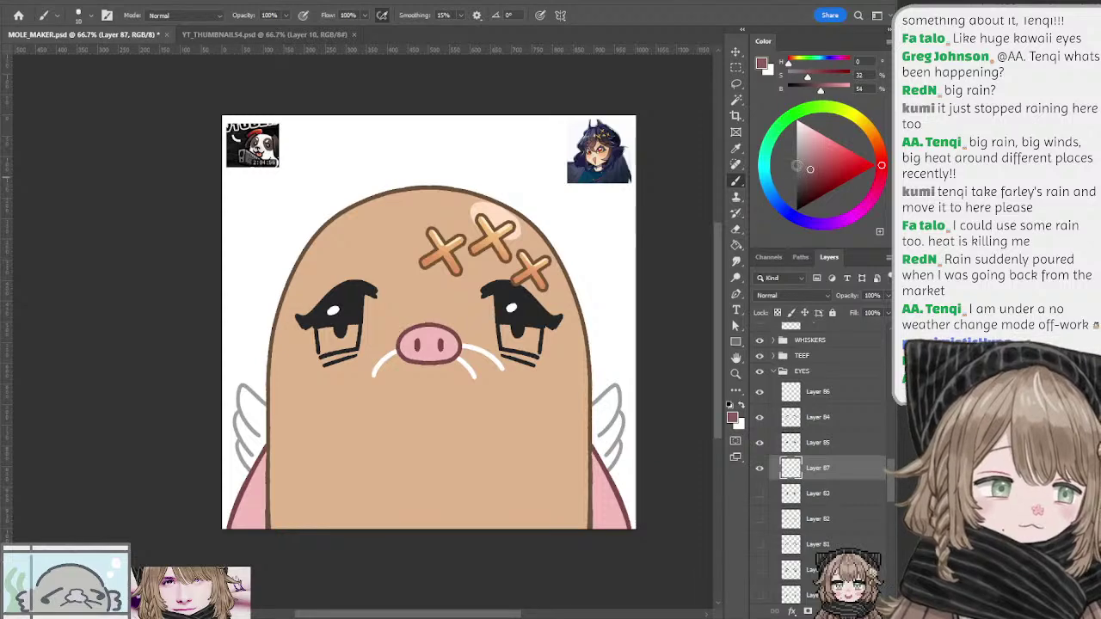
{"action": "left_click", "coordinate": [770, 192]}
{"action": "left_click", "coordinate": [808, 175]}
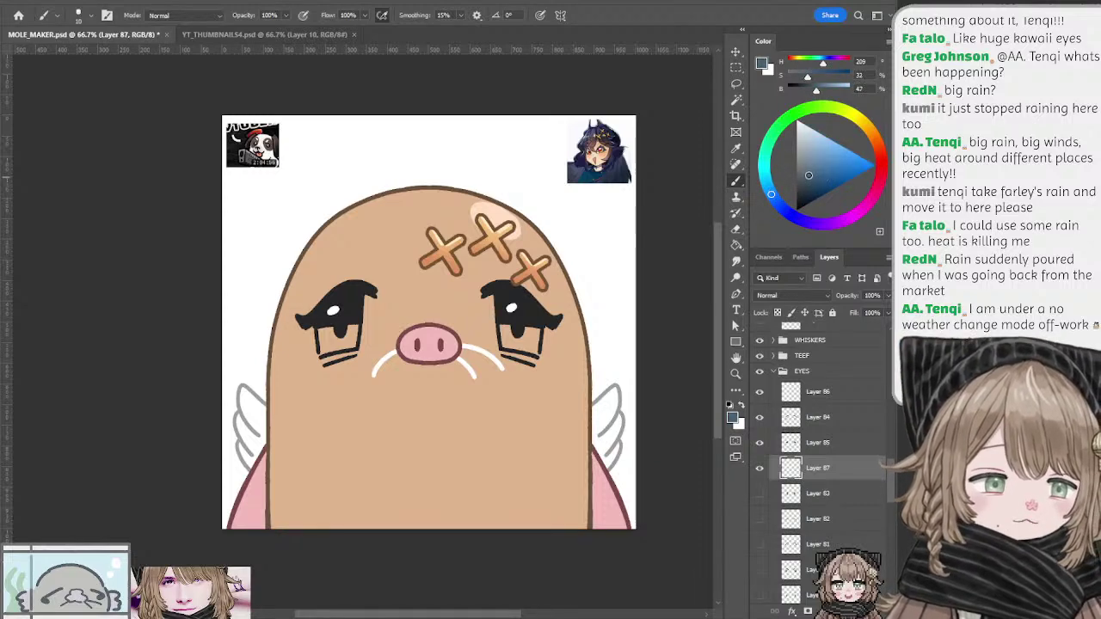
{"action": "left_click", "coordinate": [785, 210]}
{"action": "key", "text": "bracketright"}
{"action": "key", "text": "bracketright"}
{"action": "key", "text": "bracketright"}
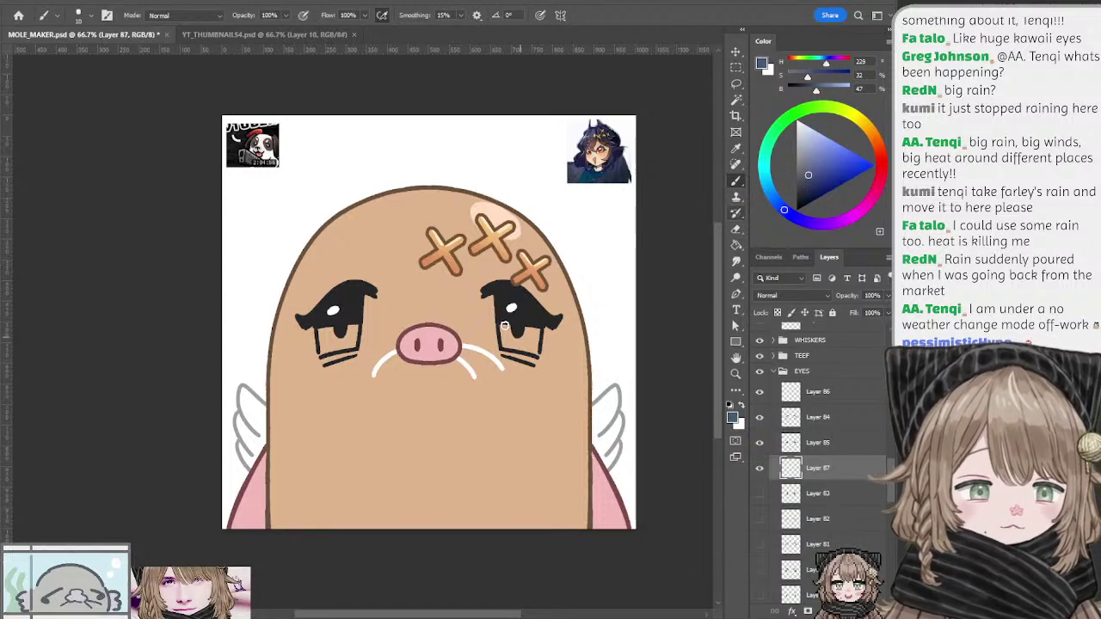
{"action": "mouse_move", "coordinate": [504, 326]}
{"action": "left_mouse_down"}
{"action": "mouse_move", "coordinate": [519, 336]}
{"action": "mouse_move", "coordinate": [505, 341]}
{"action": "mouse_move", "coordinate": [530, 337]}
{"action": "mouse_move", "coordinate": [534, 348]}
{"action": "left_mouse_up"}
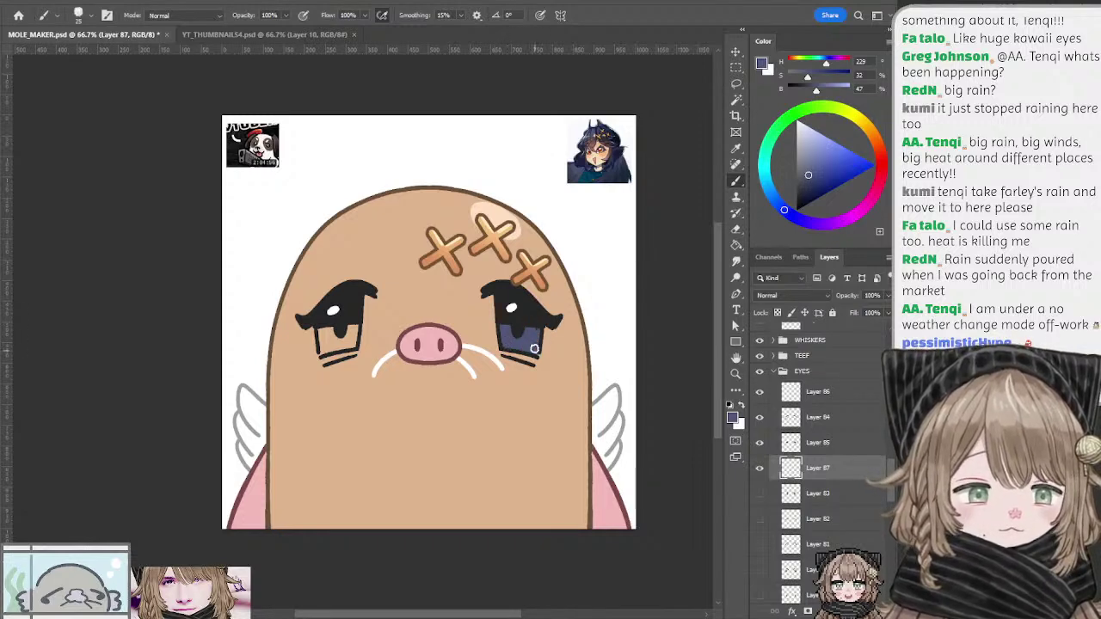
{"action": "left_click", "coordinate": [590, 56]}
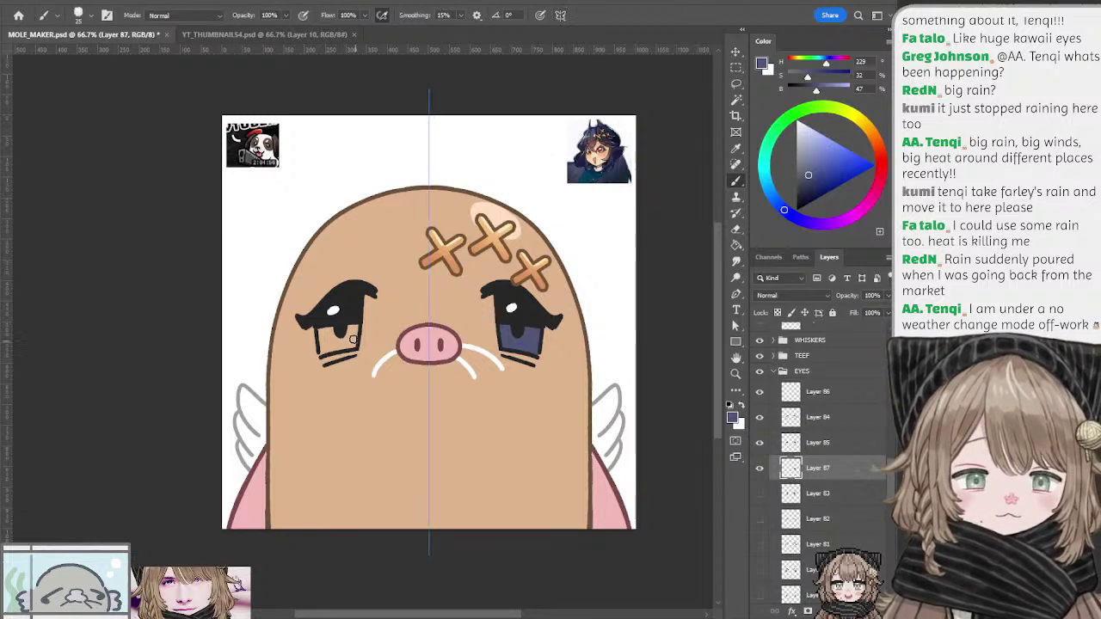
{"action": "mouse_move", "coordinate": [351, 340]}
{"action": "left_mouse_down"}
{"action": "mouse_move", "coordinate": [327, 349]}
{"action": "mouse_move", "coordinate": [331, 331]}
{"action": "mouse_move", "coordinate": [344, 332]}
{"action": "mouse_move", "coordinate": [332, 342]}
{"action": "left_mouse_up"}
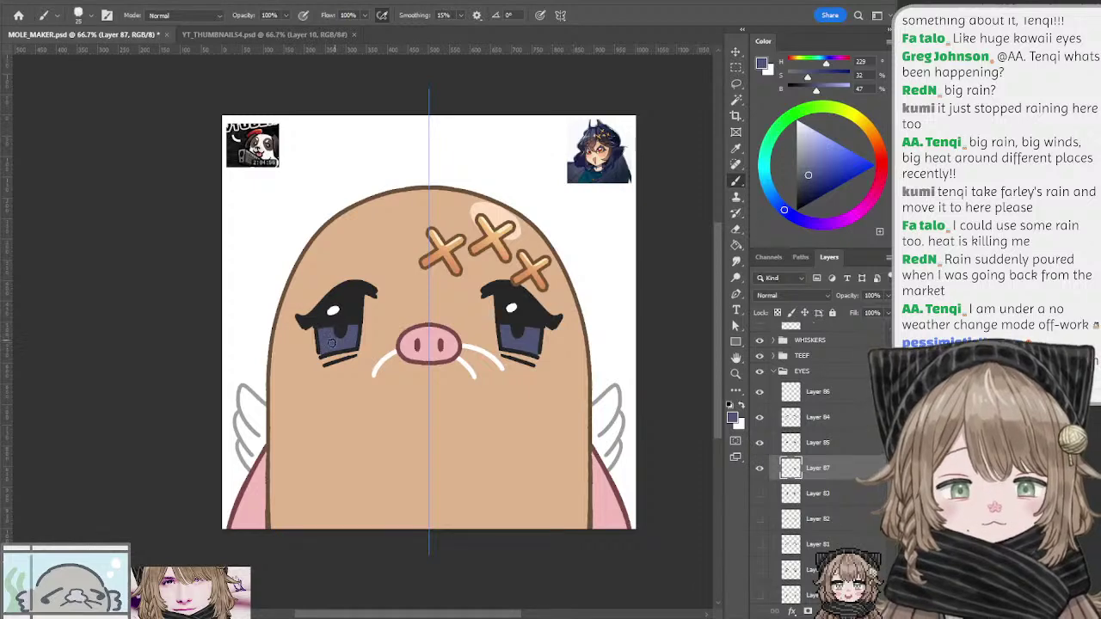
{"action": "left_click_drag", "start_coordinate": [413, 264], "coordinate": [412, 274]}
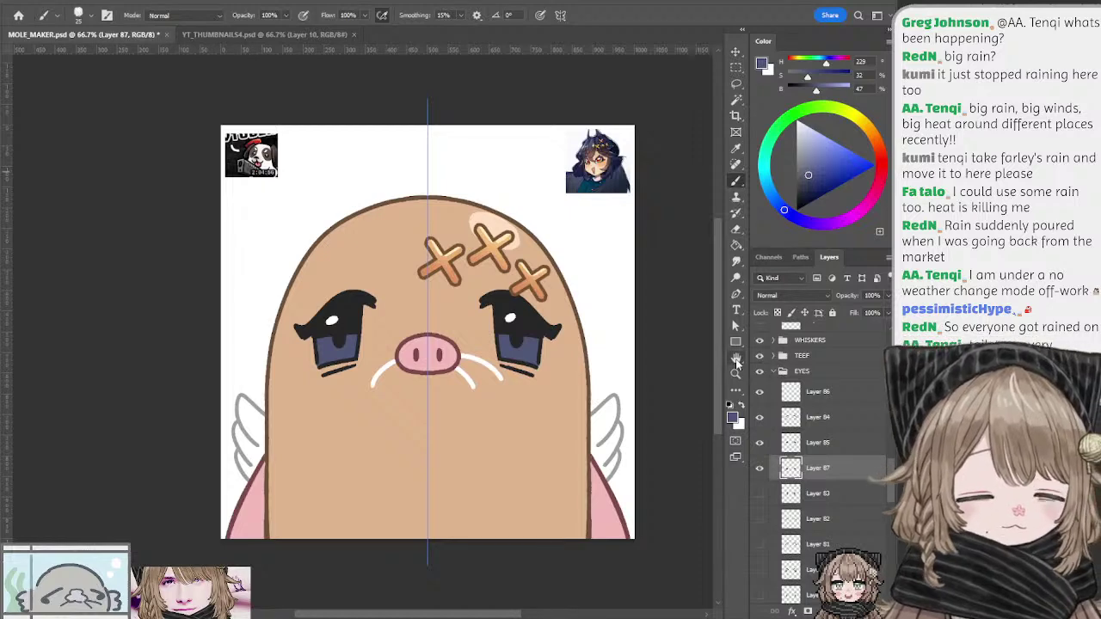
{"action": "key", "text": "i"}
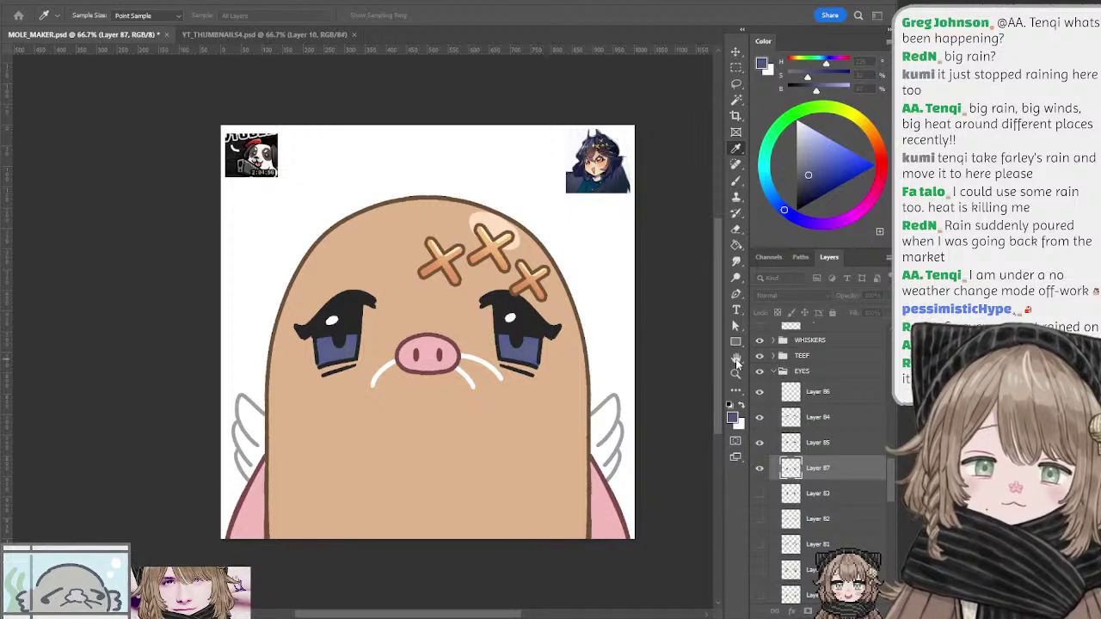
{"action": "left_click", "coordinate": [736, 361]}
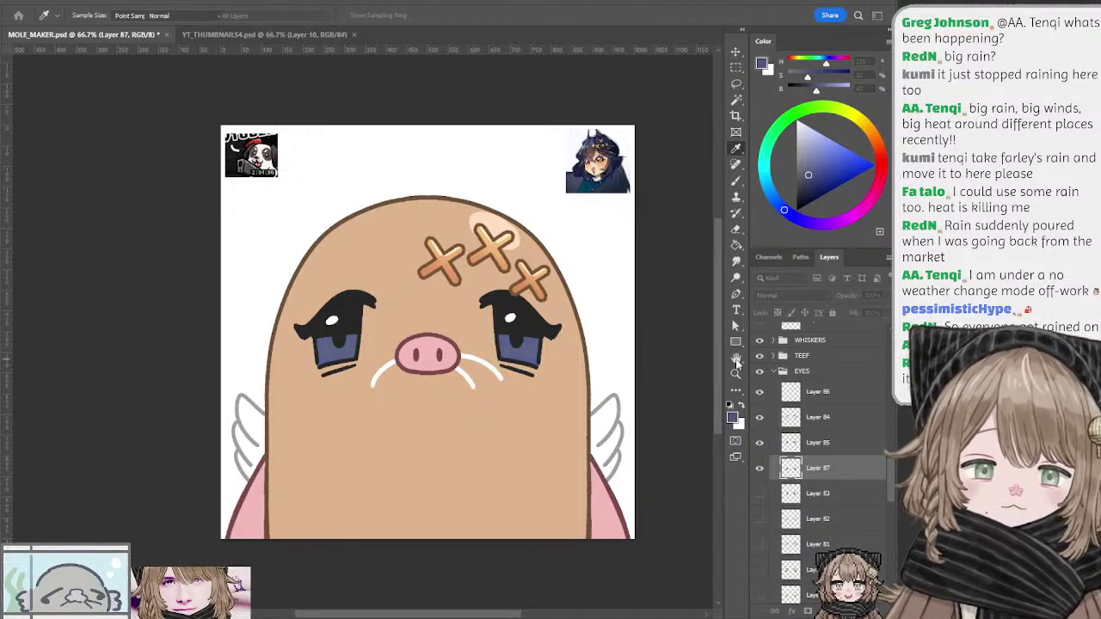
{"action": "key", "text": "l"}
{"action": "key", "text": "b"}
{"action": "key", "text": "b"}
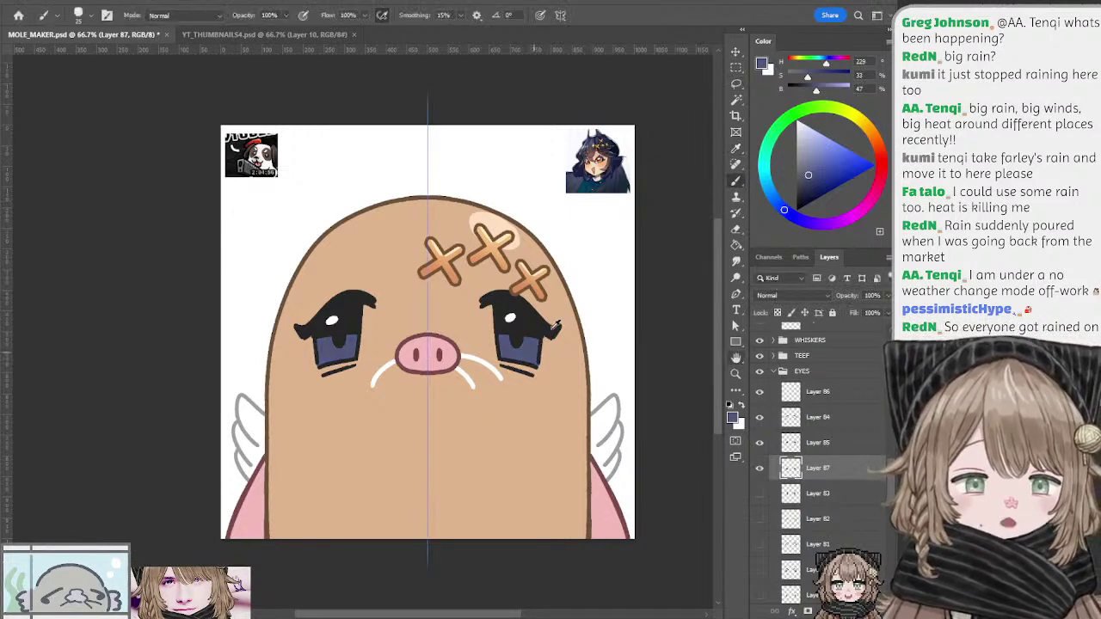
Step: Paint a light blue reflection (H 218, S 26, B 82) in the lower part of both irises
{"action": "left_click", "coordinate": [809, 155]}
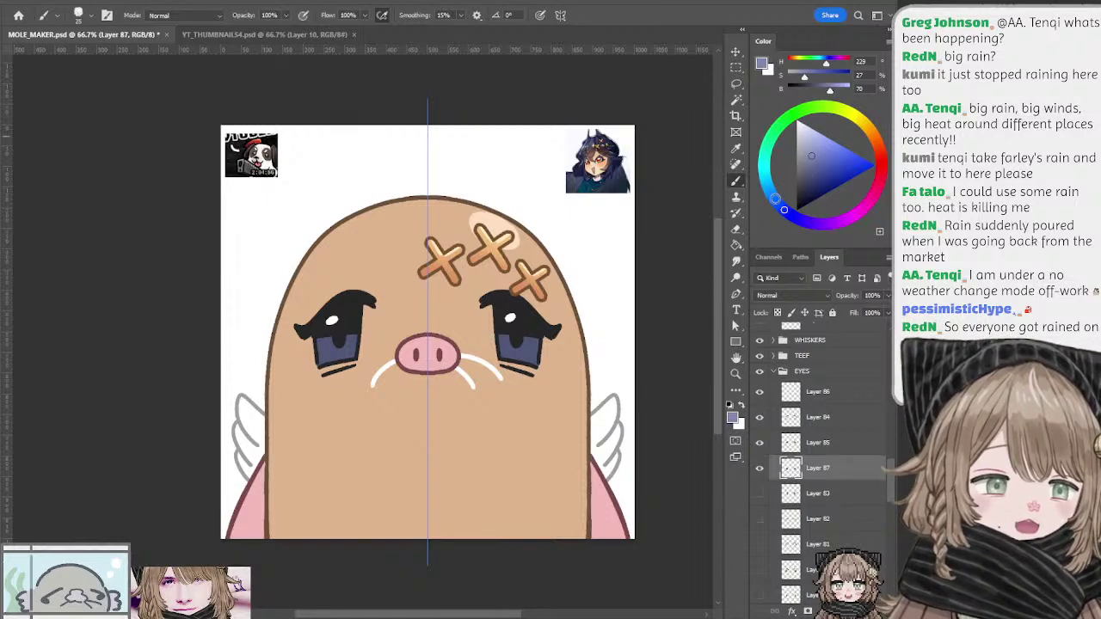
{"action": "left_click", "coordinate": [775, 201]}
{"action": "key", "text": "l"}
{"action": "key", "text": "b"}
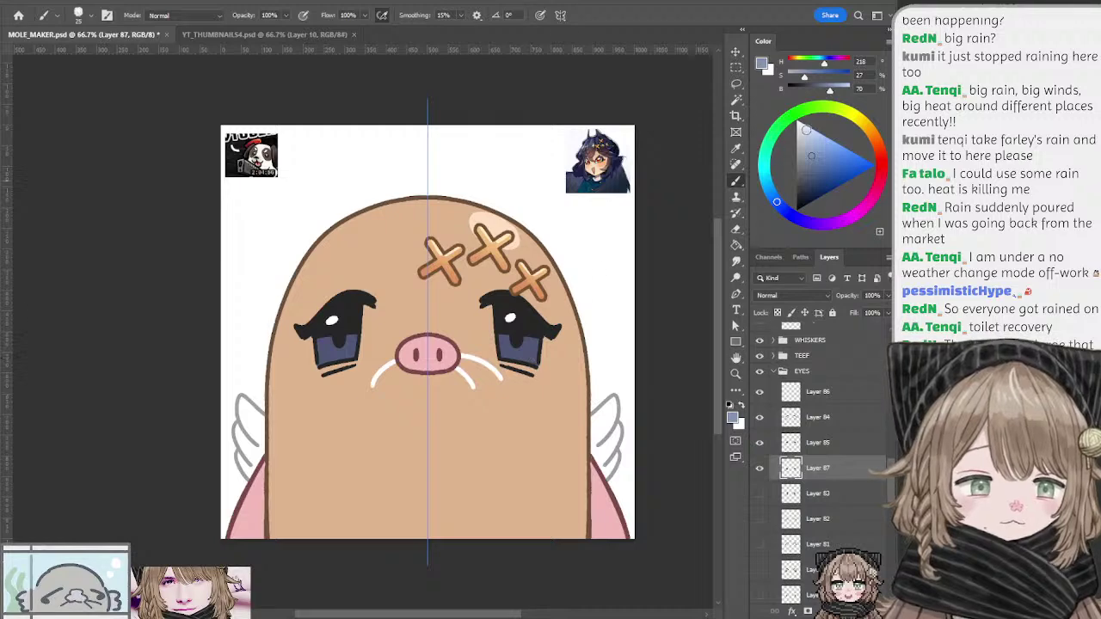
{"action": "left_click", "coordinate": [812, 146]}
{"action": "mouse_move", "coordinate": [516, 357]}
{"action": "left_mouse_down"}
{"action": "mouse_move", "coordinate": [550, 346]}
{"action": "mouse_move", "coordinate": [542, 365]}
{"action": "mouse_move", "coordinate": [516, 356]}
{"action": "left_mouse_up"}
{"action": "key", "text": "ctrl+z"}
{"action": "key", "text": "["}
{"action": "key", "text": "ctrl+z"}
{"action": "key", "text": "bracketleft"}
{"action": "key", "text": "bracketleft"}
{"action": "key", "text": "ctrl+z"}
{"action": "key", "text": "ctrl+z"}
{"action": "key", "text": "bracketright"}
{"action": "key", "text": "ctrl+z"}
{"action": "key", "text": "ctrl+z"}
{"action": "key", "text": "ctrl+z"}
{"action": "key", "text": "ctrl+z"}
Step: Erase the crease lines beneath both eyes on Layer 84 with a 20 px symmetric eraser
{"action": "key", "text": "l"}
{"action": "key", "text": "l"}
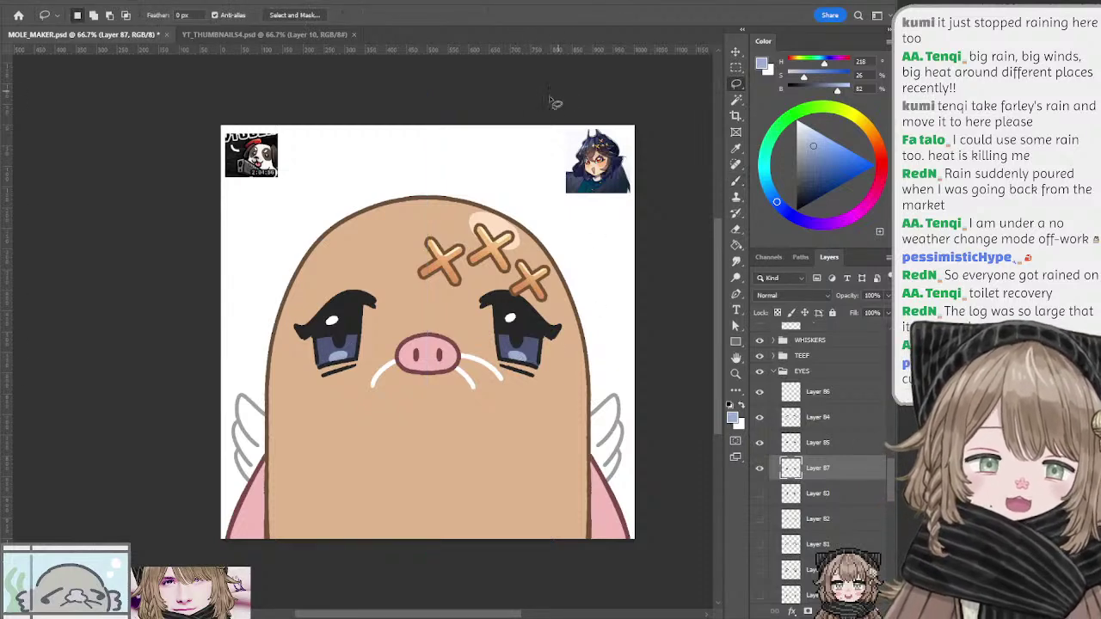
{"action": "left_click", "coordinate": [519, 369], "text": "ctrl"}
{"action": "key", "text": "e"}
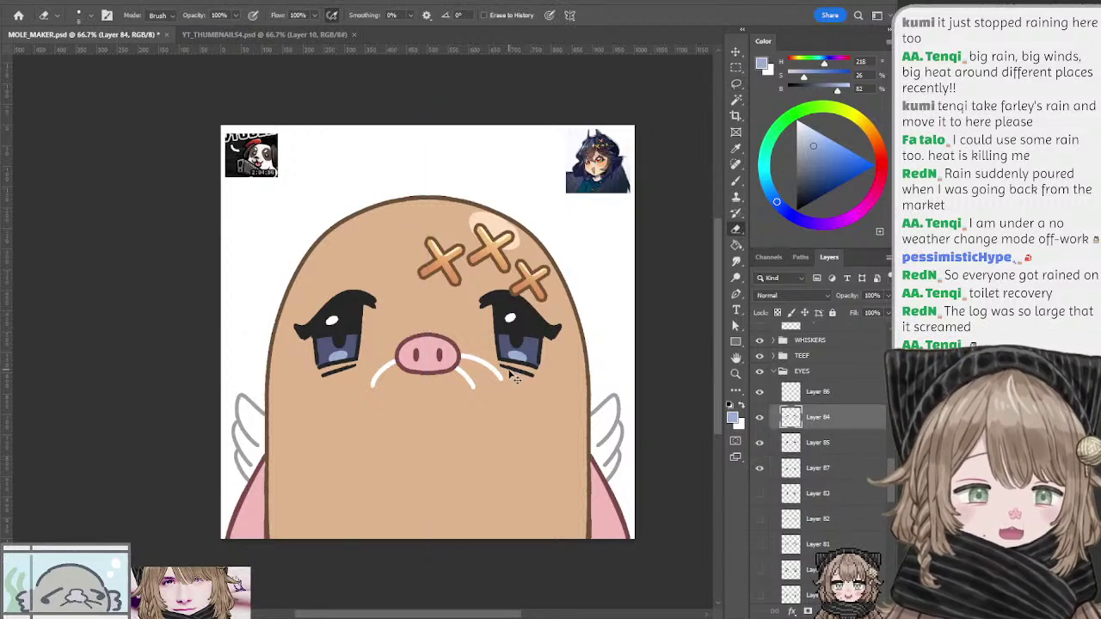
{"action": "left_click_drag", "start_coordinate": [503, 365], "coordinate": [526, 372]}
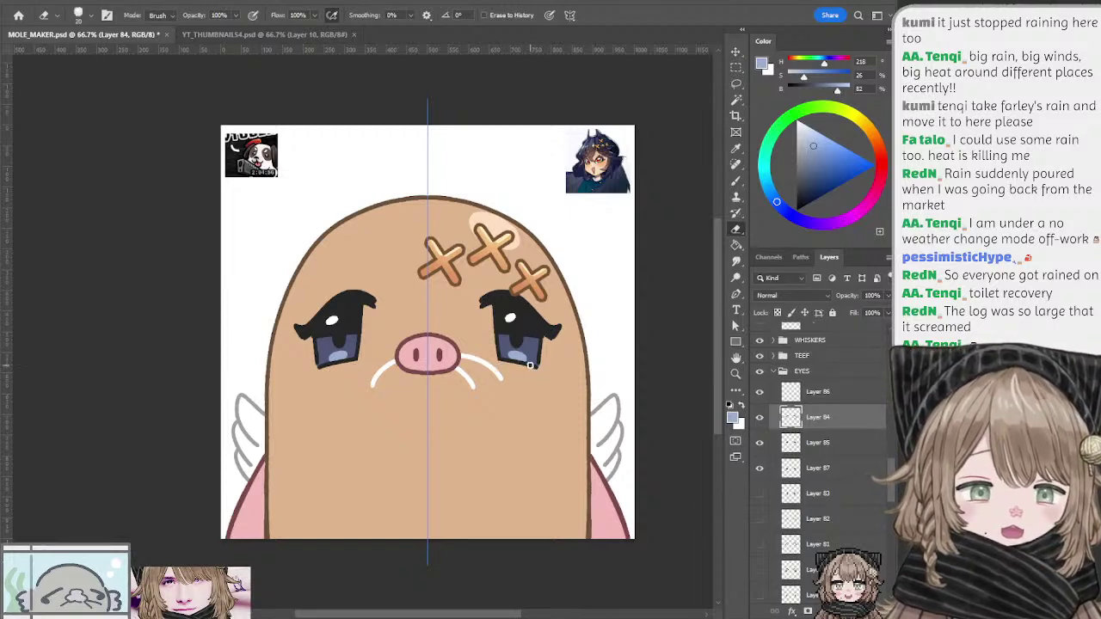
Step: Paint a thin curved lower lash line under both eyes in the near-black sampled from the eye outline
{"action": "key", "text": "b"}
{"action": "left_click", "coordinate": [540, 368], "text": "alt"}
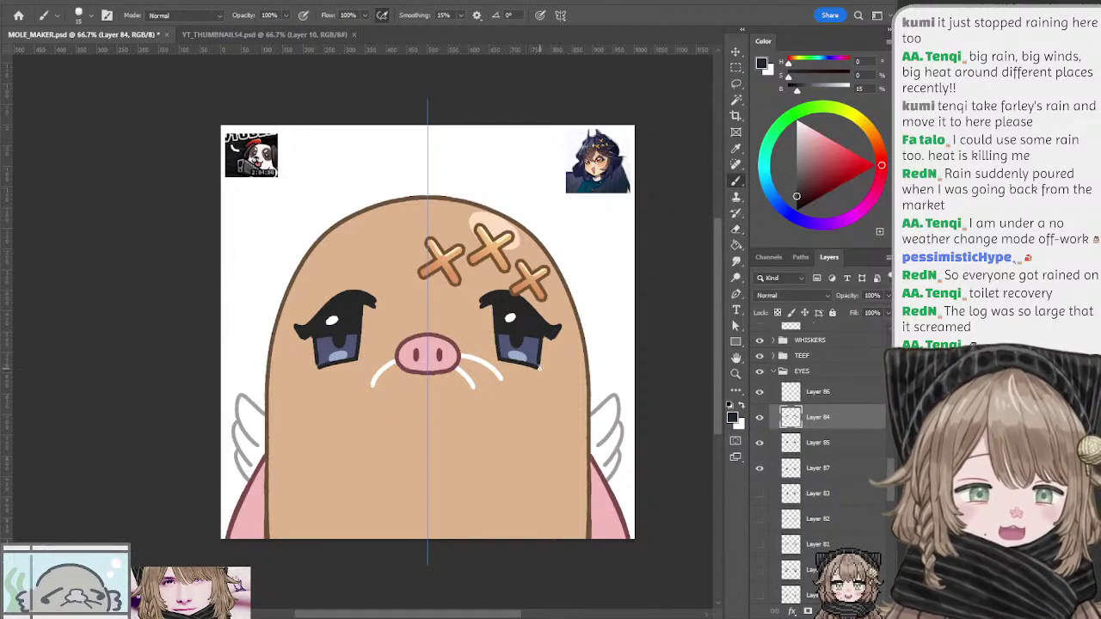
{"action": "left_click_drag", "start_coordinate": [515, 365], "coordinate": [552, 365]}
{"action": "key", "text": "ctrl+z"}
{"action": "key", "text": "ctrl+z"}
{"action": "key", "text": "ctrl+z"}
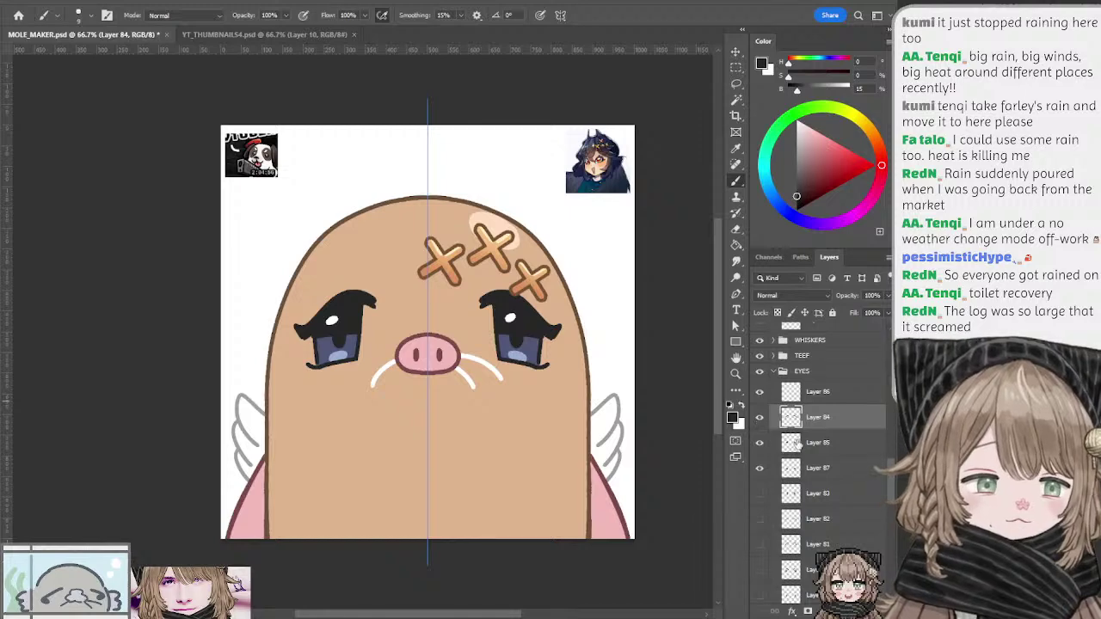
Step: On a new layer beneath Layer 84, paint the eye whites along the outer sides of both irises with a 20 px brush
{"action": "left_click", "coordinate": [853, 610], "text": "ctrl"}
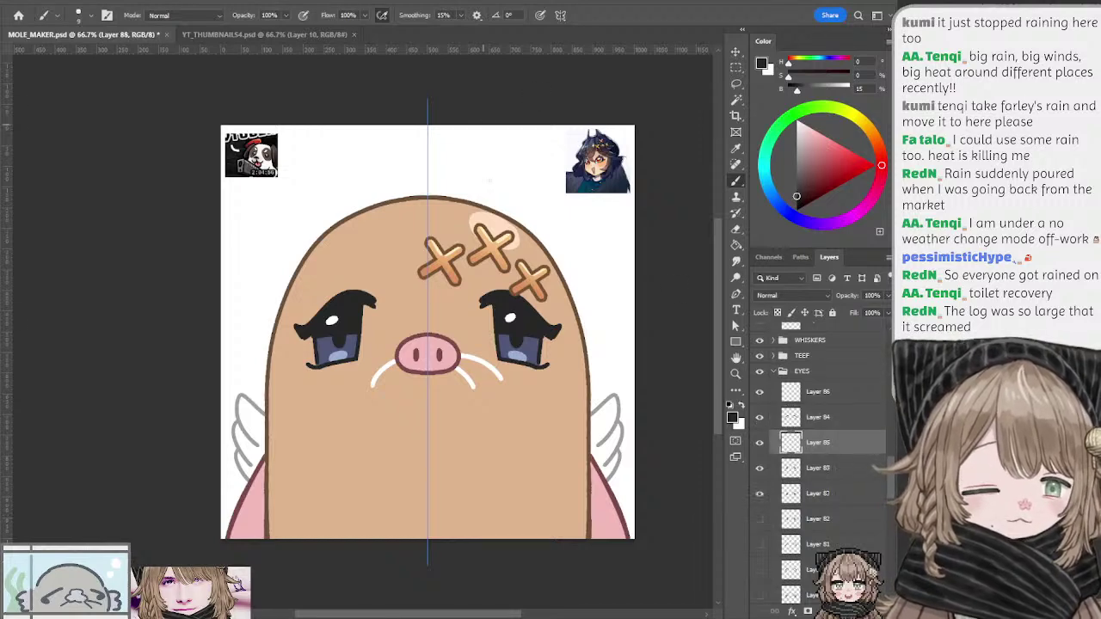
{"action": "key", "text": "x"}
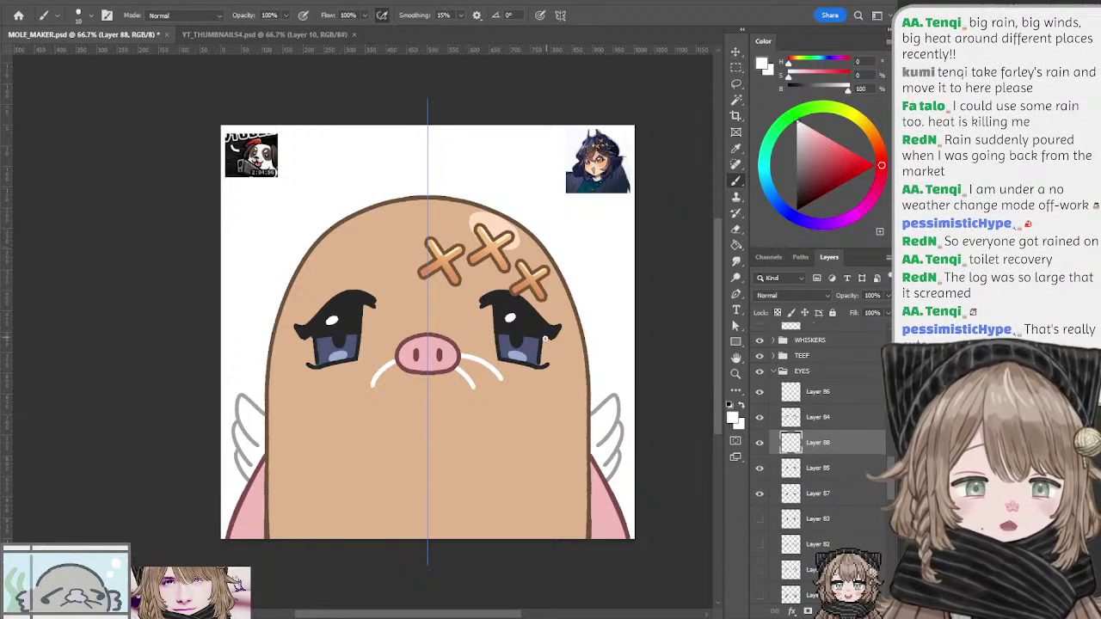
{"action": "left_click_drag", "start_coordinate": [544, 340], "coordinate": [542, 361]}
{"action": "key", "text": "ctrl+z"}
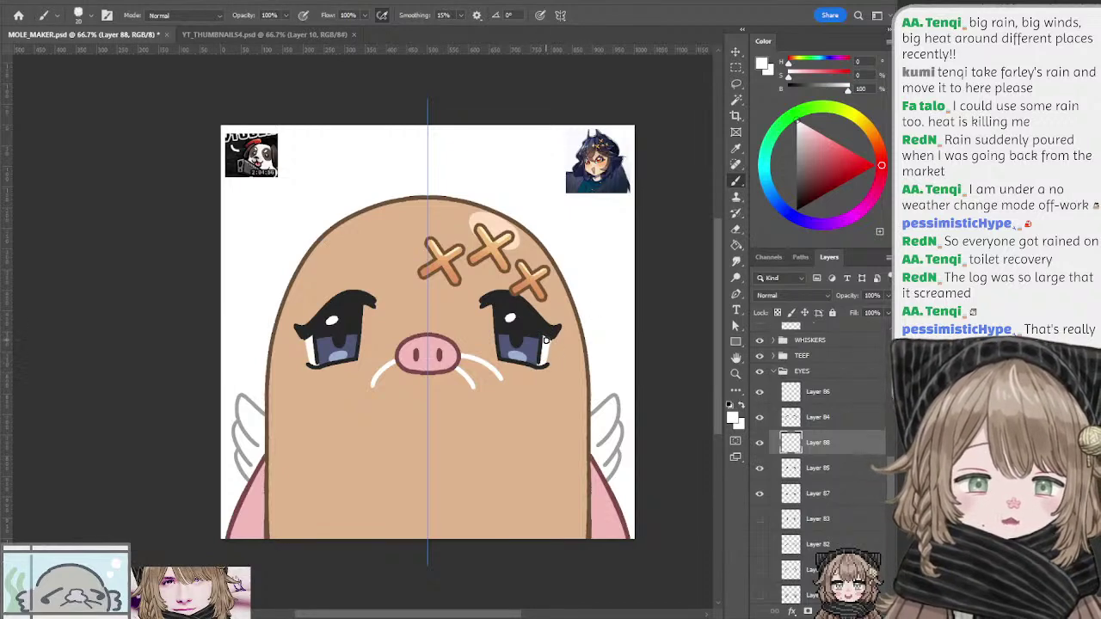
{"action": "key", "text": "ctrl+z"}
{"action": "left_click_drag", "start_coordinate": [546, 337], "coordinate": [542, 360]}
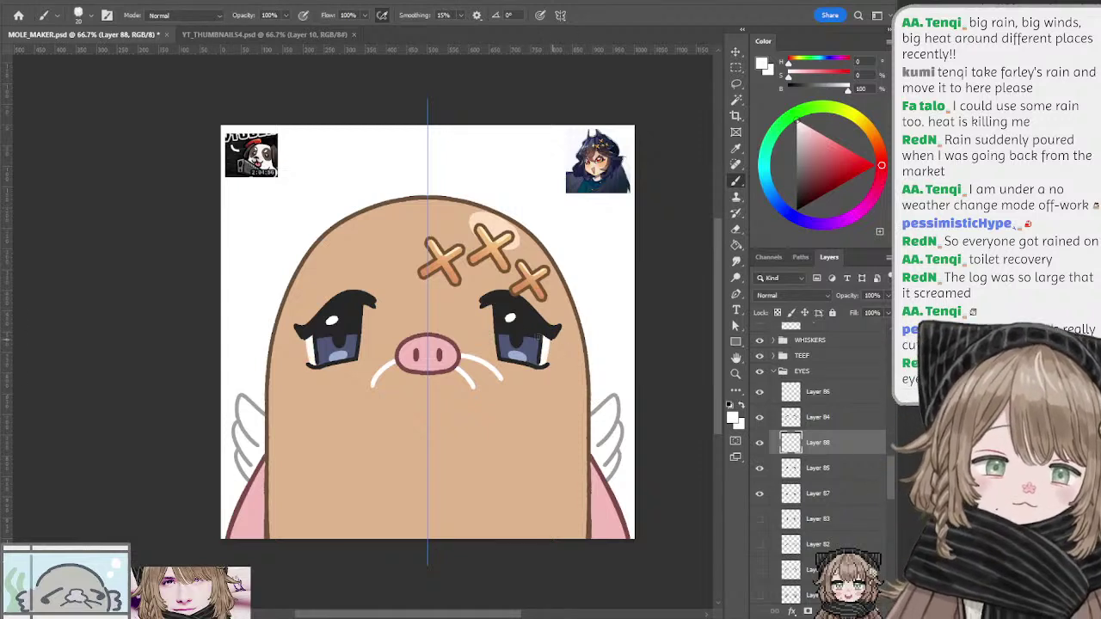
{"action": "left_click_drag", "start_coordinate": [491, 305], "coordinate": [497, 361]}
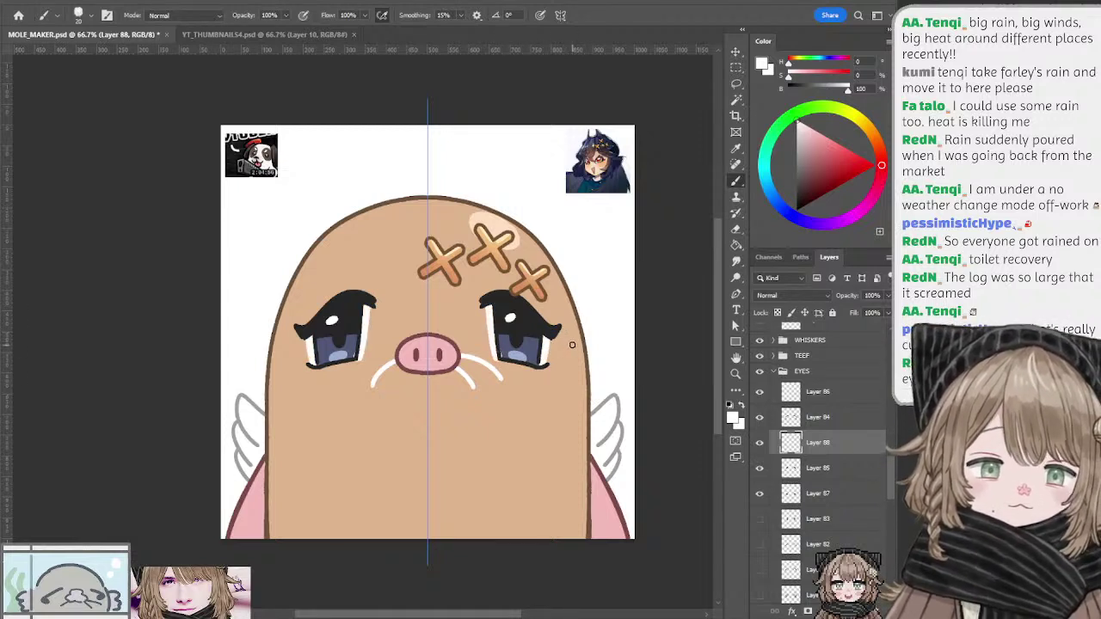
{"action": "key", "text": "ctrl+z"}
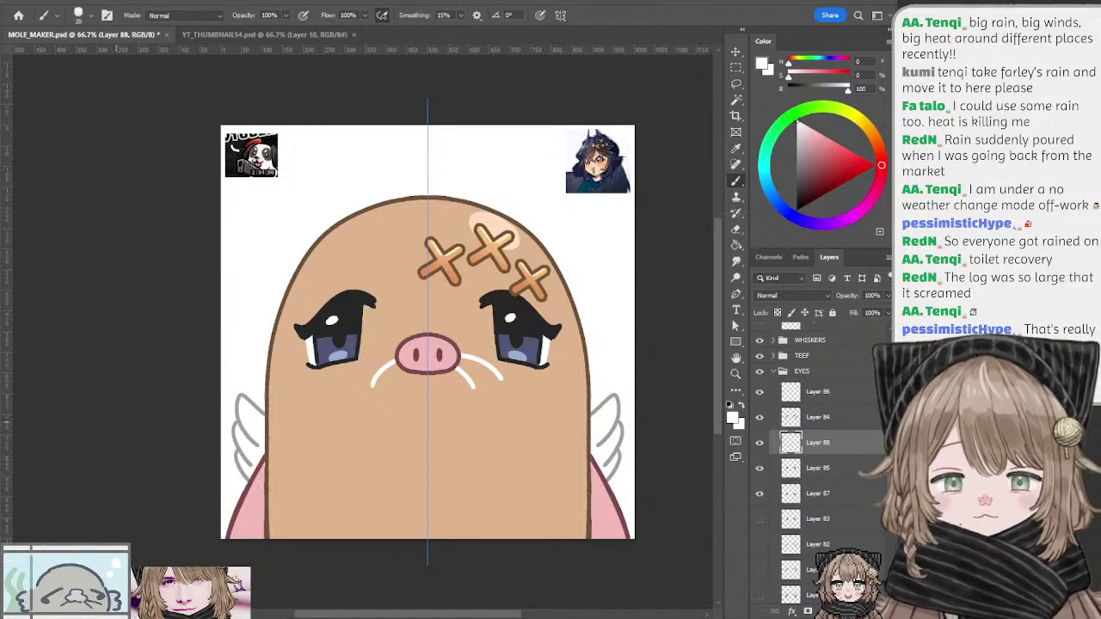
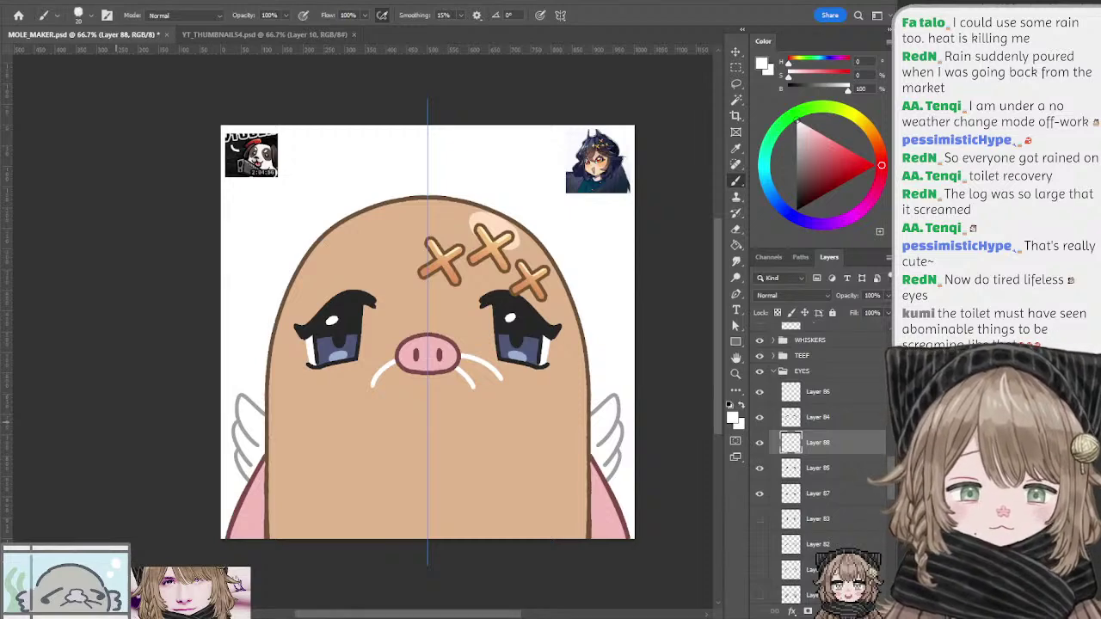
Step: Paste the yellow three-character reference picture above Layer 86, scale it to 64.77% and place it over the canvas's upper-left corner
{"action": "left_click", "coordinate": [841, 391]}
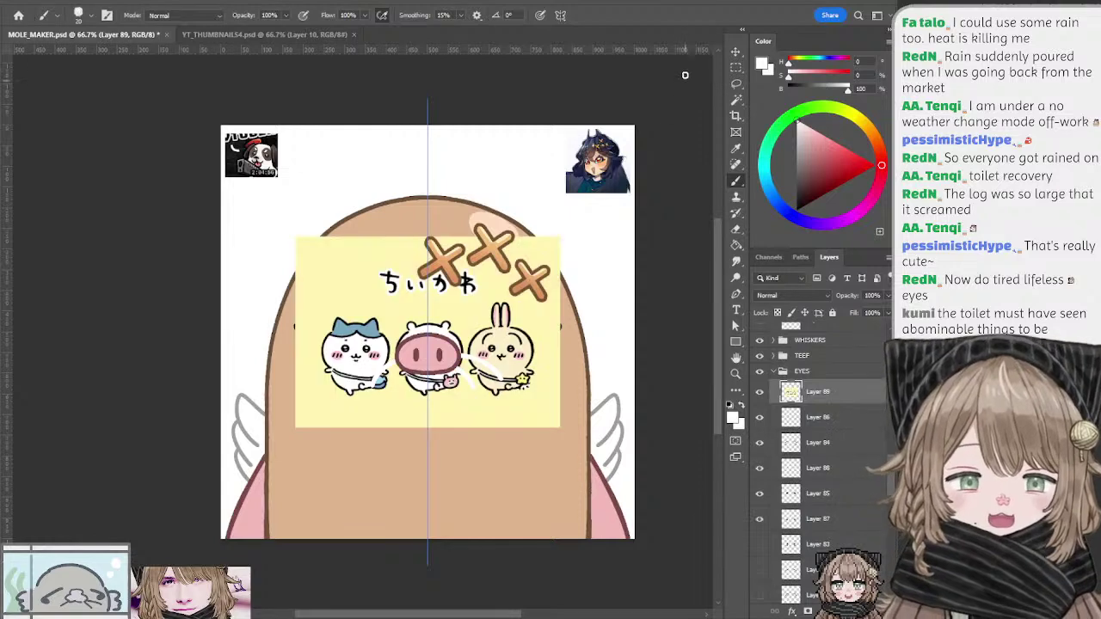
{"action": "key", "text": "ctrl+v"}
{"action": "left_click_drag", "start_coordinate": [361, 253], "coordinate": [301, 138]}
{"action": "left_click_drag", "start_coordinate": [497, 310], "coordinate": [404, 241]}
{"action": "left_click_drag", "start_coordinate": [378, 199], "coordinate": [349, 199]}
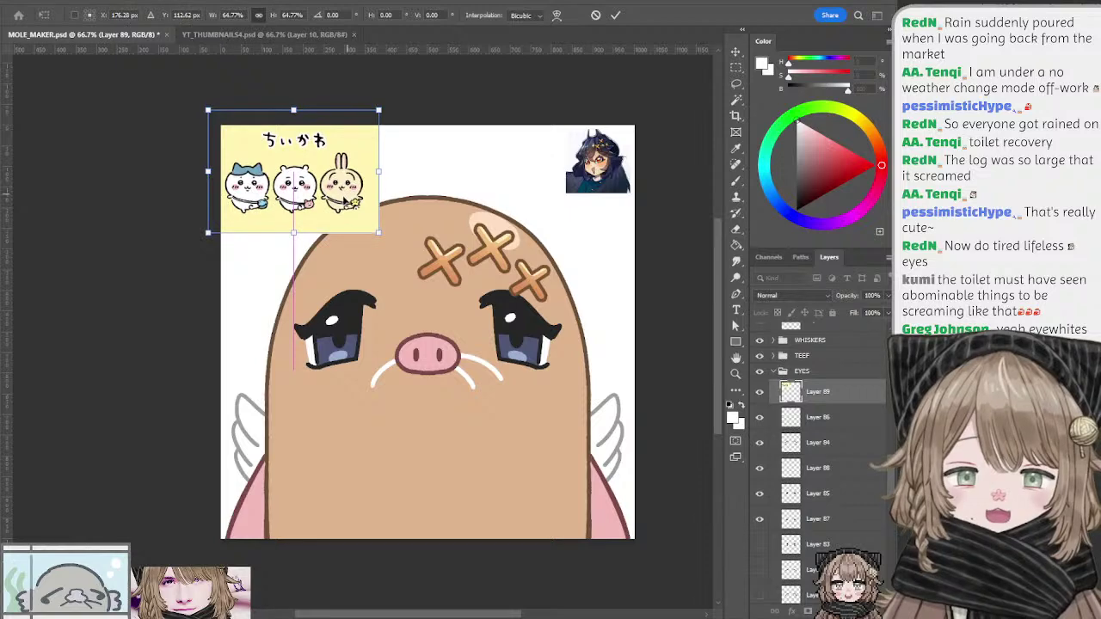
{"action": "key", "text": "Return"}
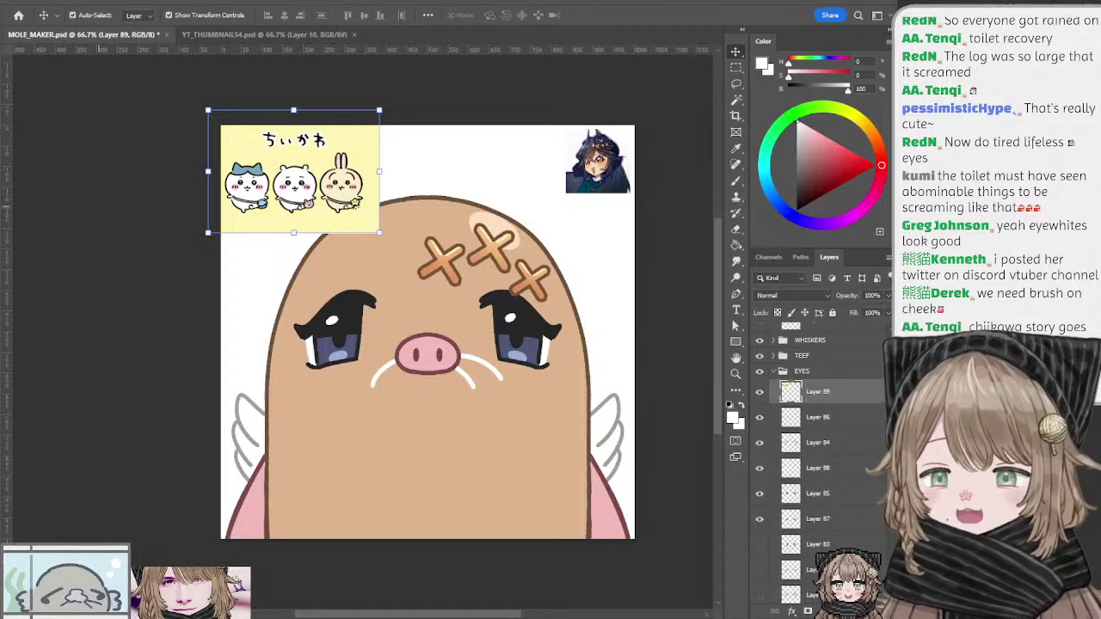
Step: Paste the Ceylon Tea character sheet as a new layer, scale it to 65.02% and position it over the canvas
{"action": "key", "text": "ctrl+v"}
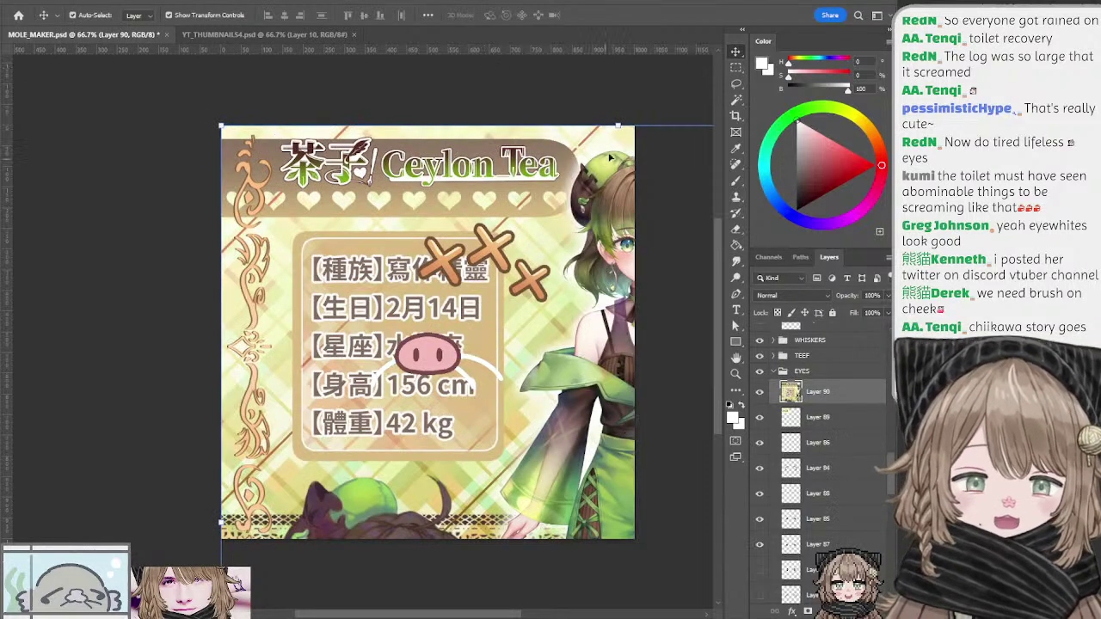
{"action": "left_click_drag", "start_coordinate": [618, 128], "coordinate": [618, 263]}
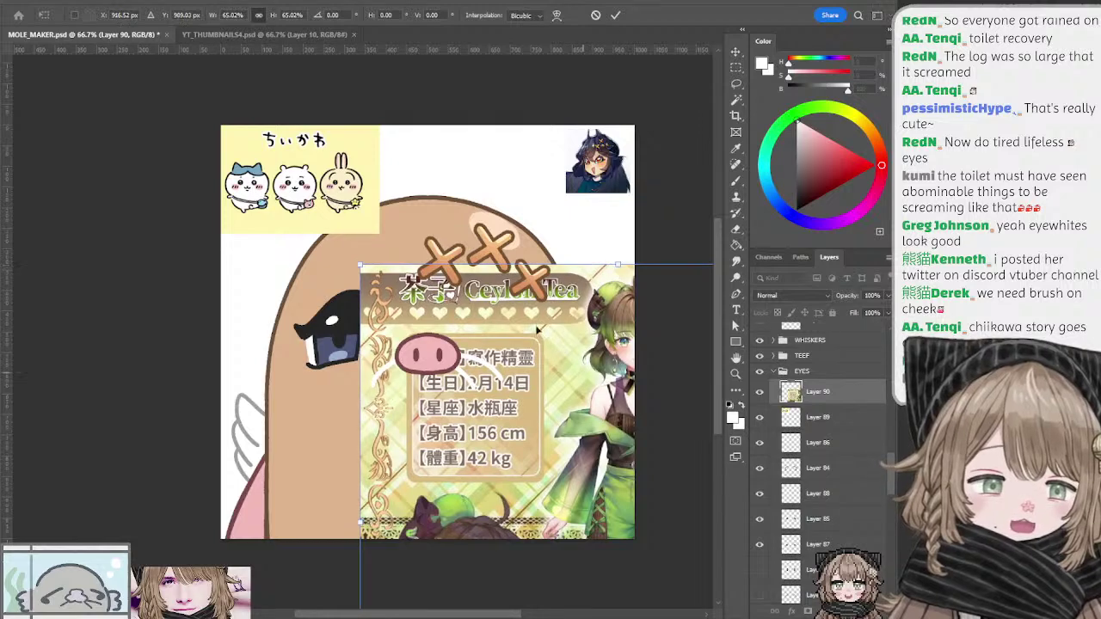
{"action": "left_click_drag", "start_coordinate": [571, 369], "coordinate": [403, 229]}
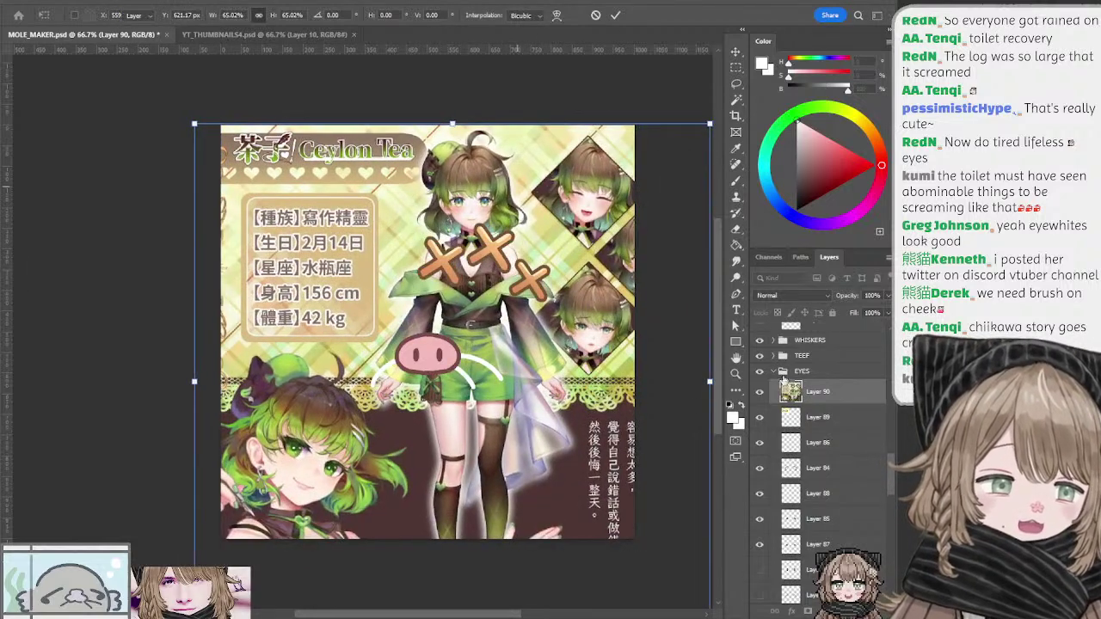
{"action": "key", "text": "Return"}
Step: Move the character sheet layer out of the EYES group to directly above Layer 12
{"action": "scroll", "coordinate": [806, 333], "scroll_direction": "down", "scroll_amount": 15}
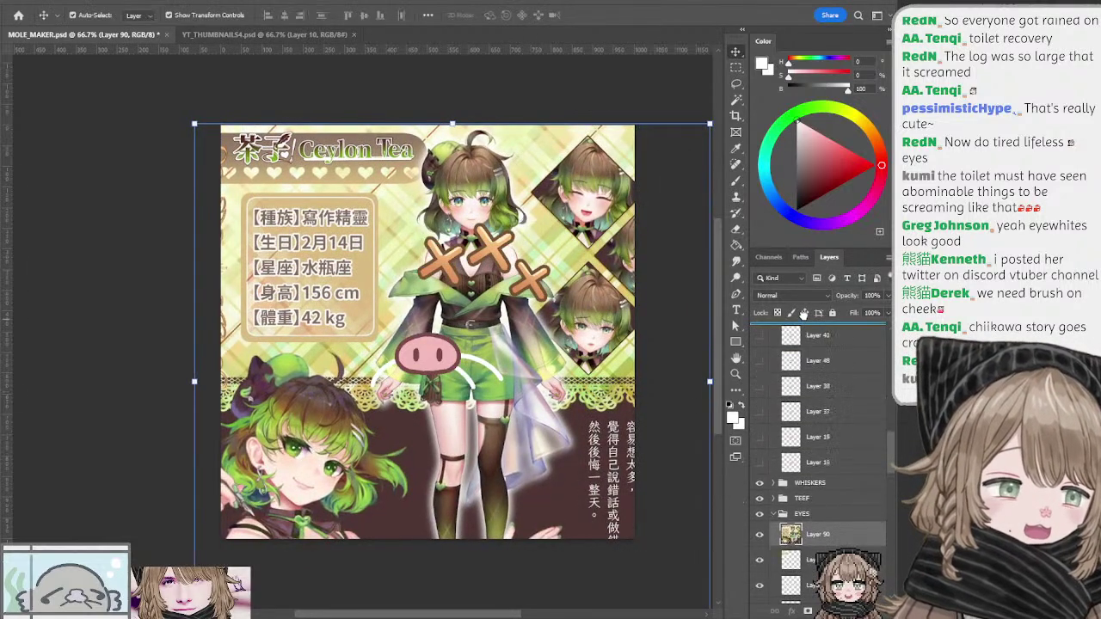
{"action": "scroll", "coordinate": [804, 314], "scroll_direction": "down", "scroll_amount": 15}
{"action": "left_click_drag", "start_coordinate": [803, 314], "coordinate": [794, 400]}
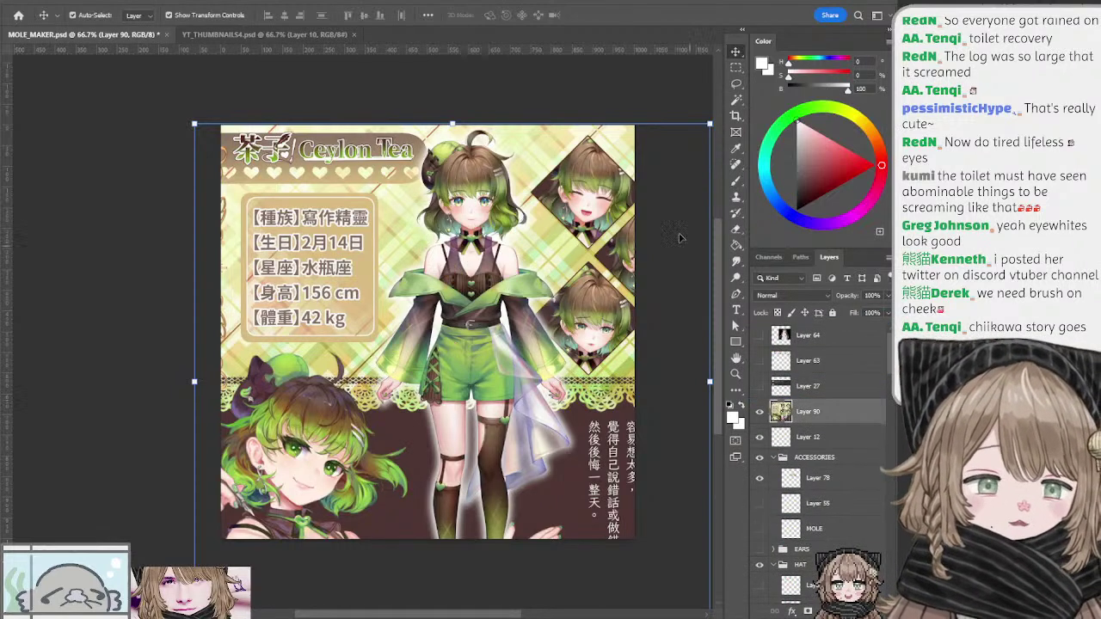
Step: Scale the character sheet down to 83.22% and fit its full width across the canvas
{"action": "left_click_drag", "start_coordinate": [464, 116], "coordinate": [487, 195]}
{"action": "left_click_drag", "start_coordinate": [512, 256], "coordinate": [462, 231]}
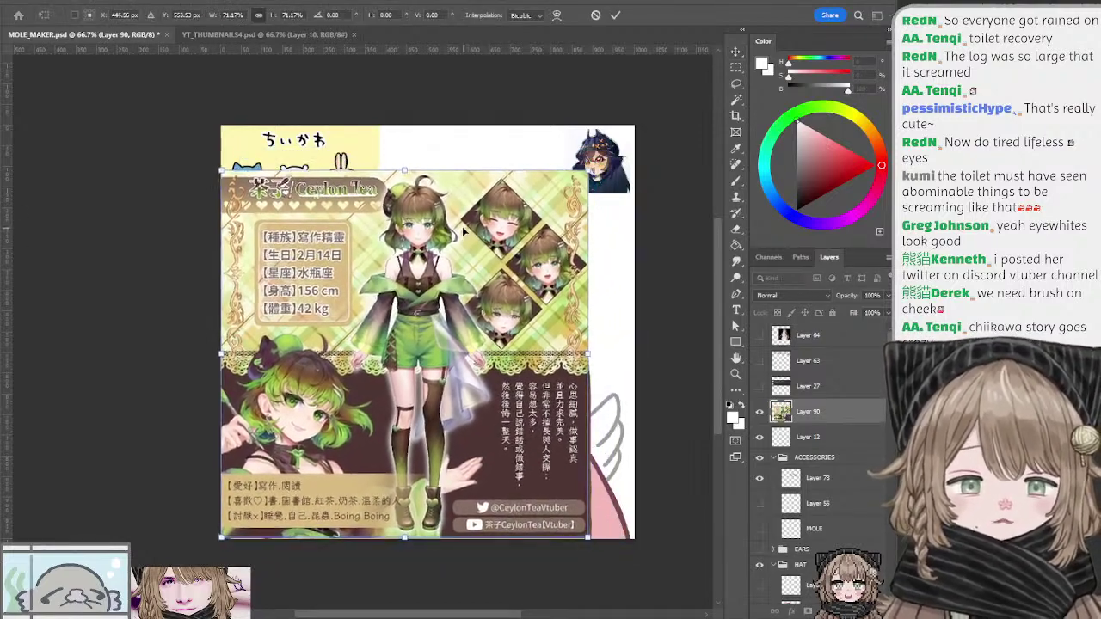
{"action": "left_click_drag", "start_coordinate": [587, 170], "coordinate": [567, 182]}
{"action": "left_click_drag", "start_coordinate": [437, 127], "coordinate": [449, 123]}
{"action": "key", "text": "Return"}
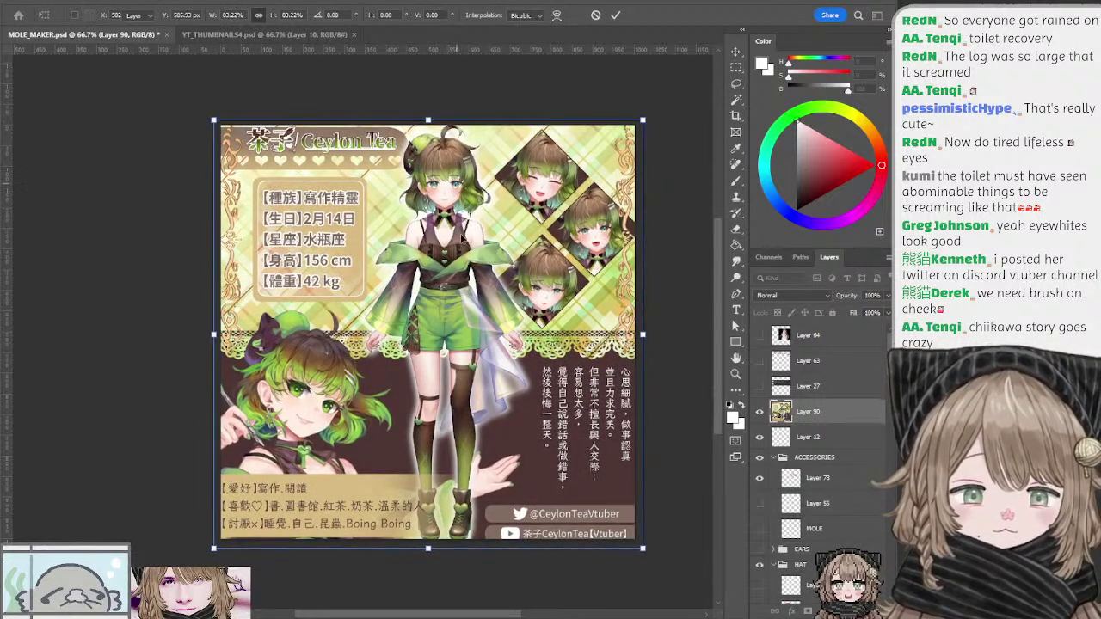
Step: Nudge the character sheet until its lower text and social handles fit inside the canvas, and deselect it
{"action": "left_click_drag", "start_coordinate": [293, 413], "coordinate": [305, 408]}
{"action": "left_click_drag", "start_coordinate": [393, 300], "coordinate": [386, 307]}
{"action": "left_click", "coordinate": [386, 310]}
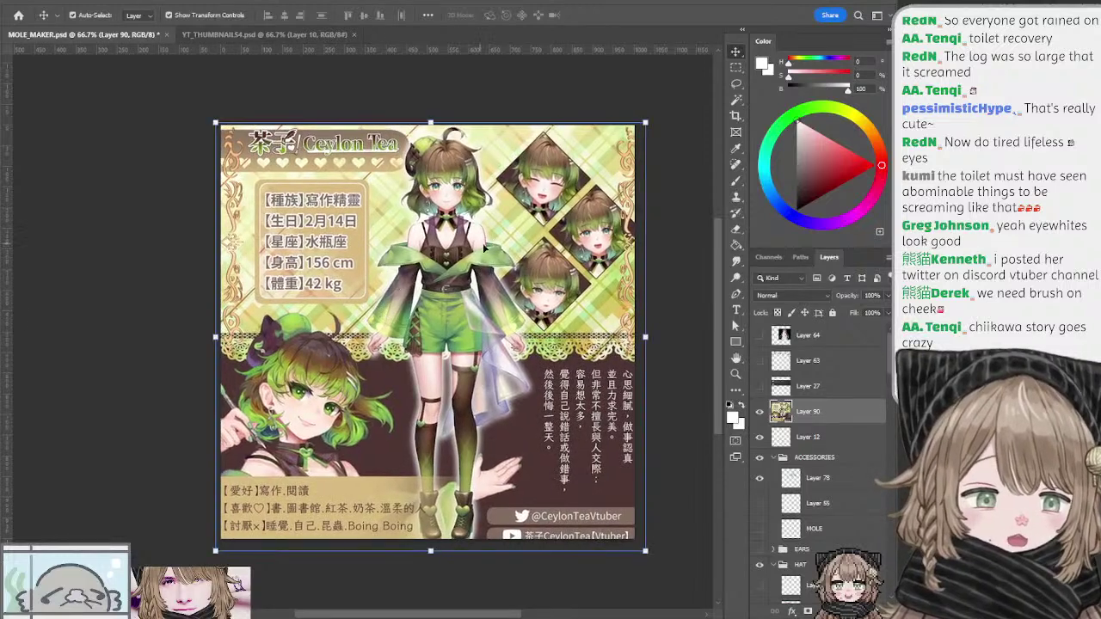
{"action": "mouse_move", "coordinate": [473, 282]}
{"action": "left_mouse_down"}
{"action": "mouse_move", "coordinate": [470, 265]}
{"action": "mouse_move", "coordinate": [470, 277]}
{"action": "left_mouse_up"}
{"action": "left_click", "coordinate": [470, 275]}
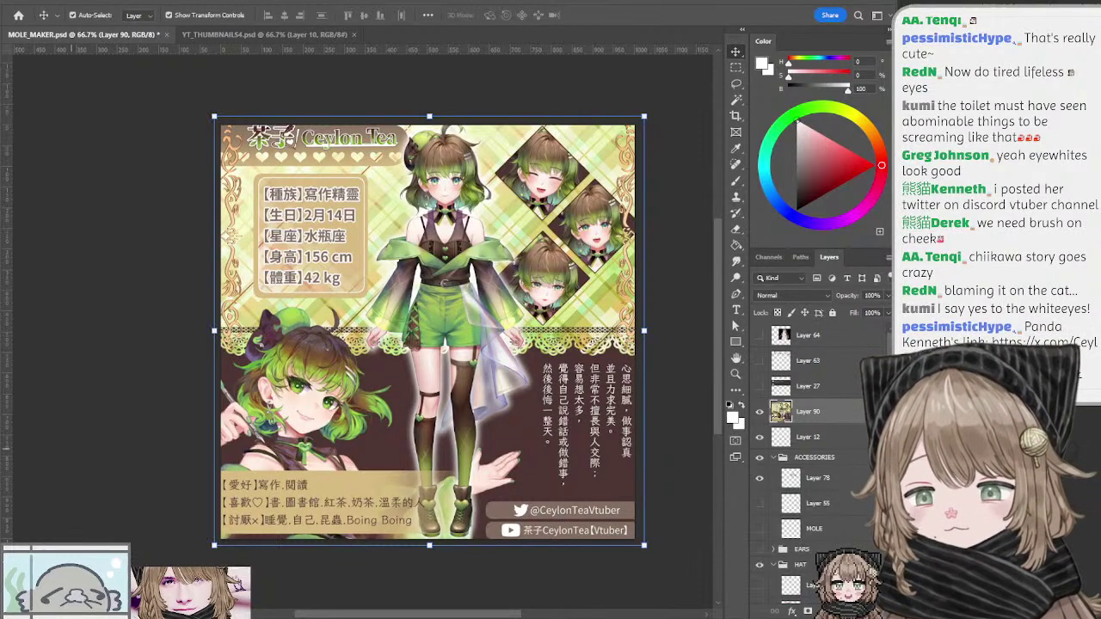
{"action": "left_click", "coordinate": [190, 312]}
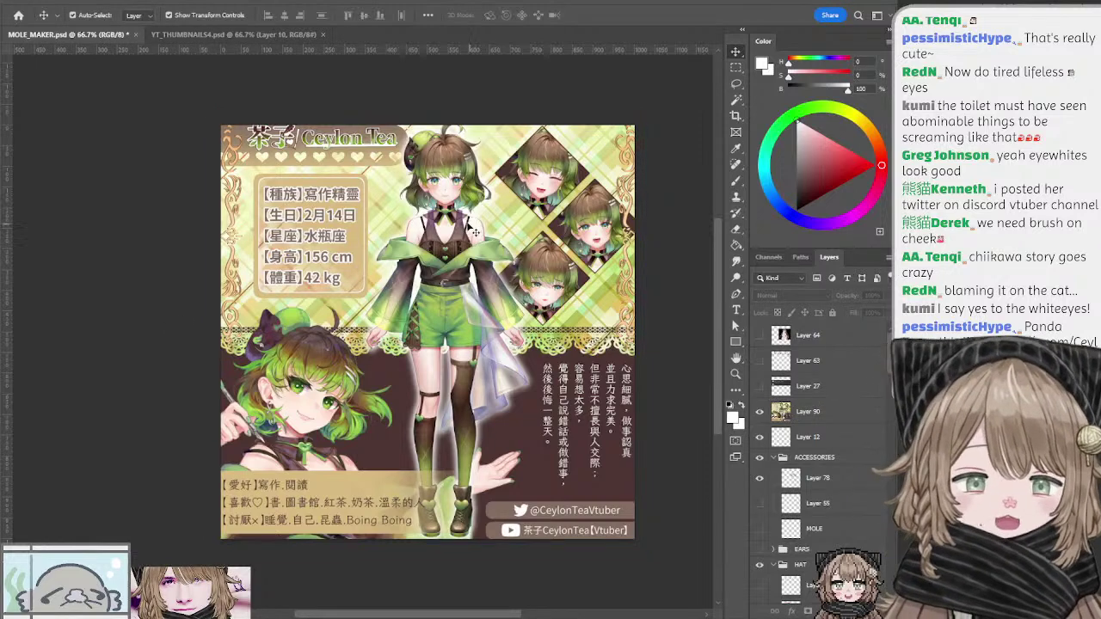
Step: Examine the Ceylon Tea character sheet, shifting it within the canvas to view its portraits, text and full-body figure
{"action": "left_click_drag", "start_coordinate": [466, 220], "coordinate": [476, 247]}
{"action": "key", "text": "b"}
{"action": "key", "text": "b"}
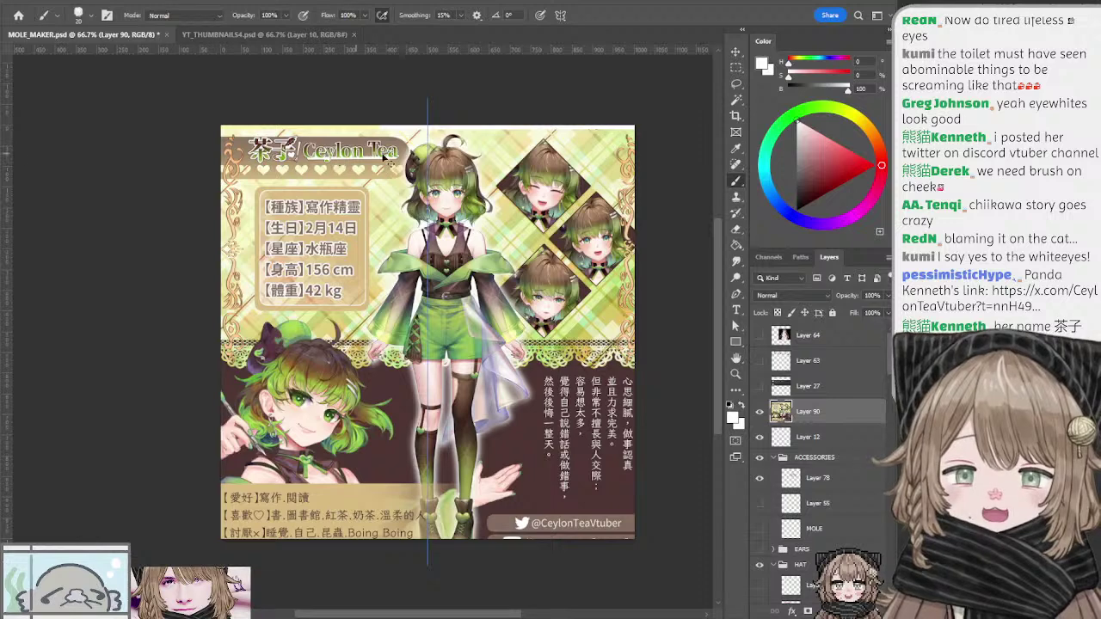
{"action": "mouse_move", "coordinate": [540, 149]}
{"action": "left_mouse_down"}
{"action": "mouse_move", "coordinate": [560, 142]}
{"action": "mouse_move", "coordinate": [545, 143]}
{"action": "left_mouse_up"}
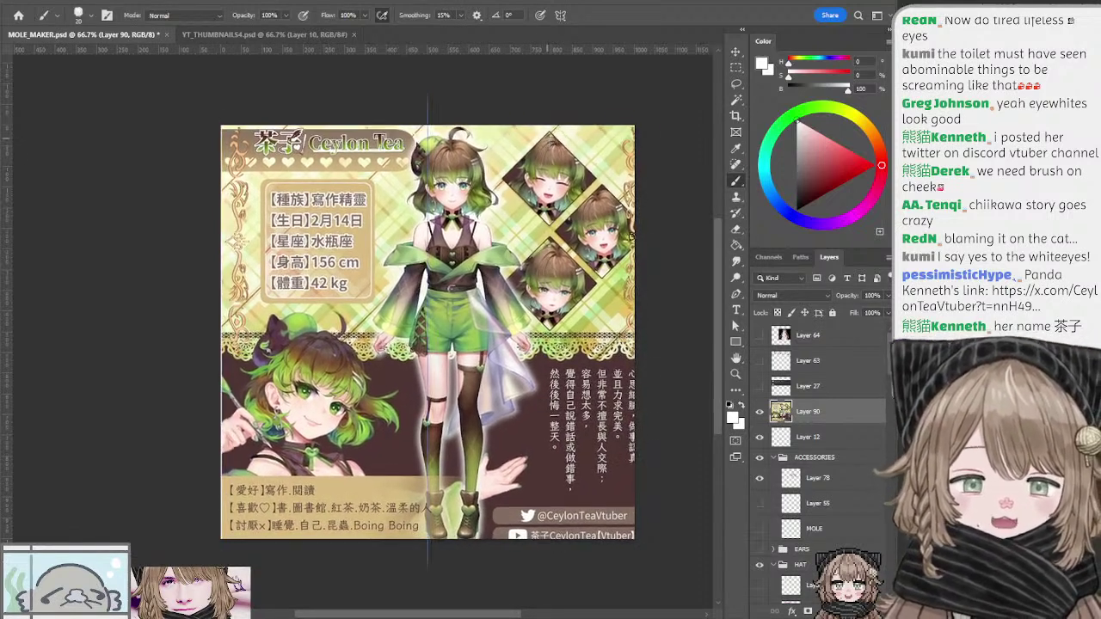
{"action": "left_click", "coordinate": [759, 413]}
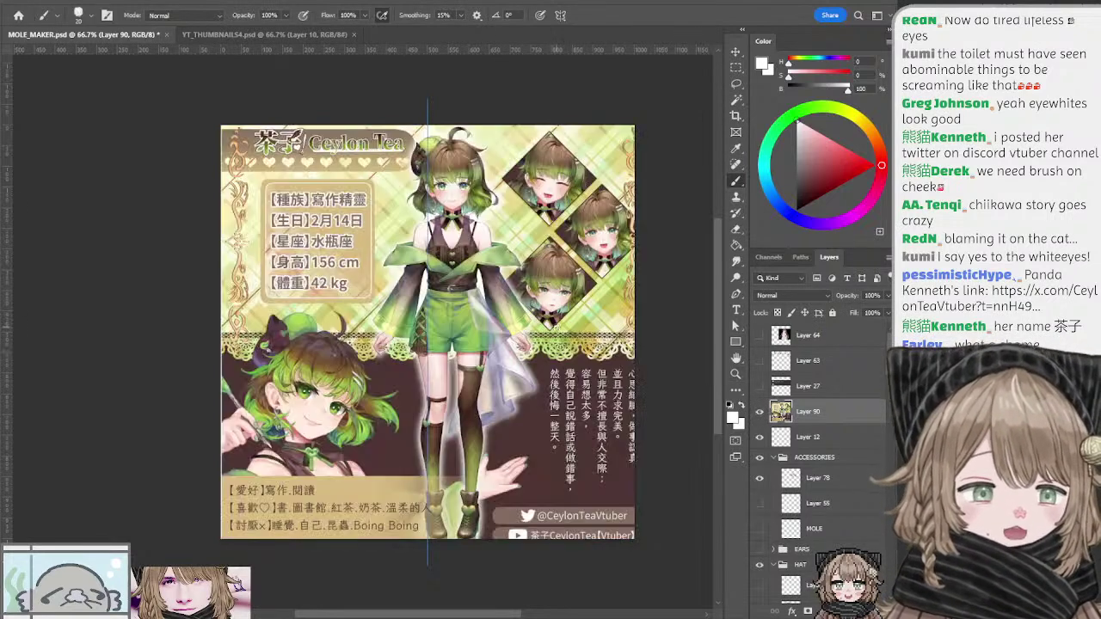
{"action": "left_click_drag", "start_coordinate": [558, 329], "coordinate": [509, 316]}
{"action": "left_click_drag", "start_coordinate": [550, 361], "coordinate": [523, 354]}
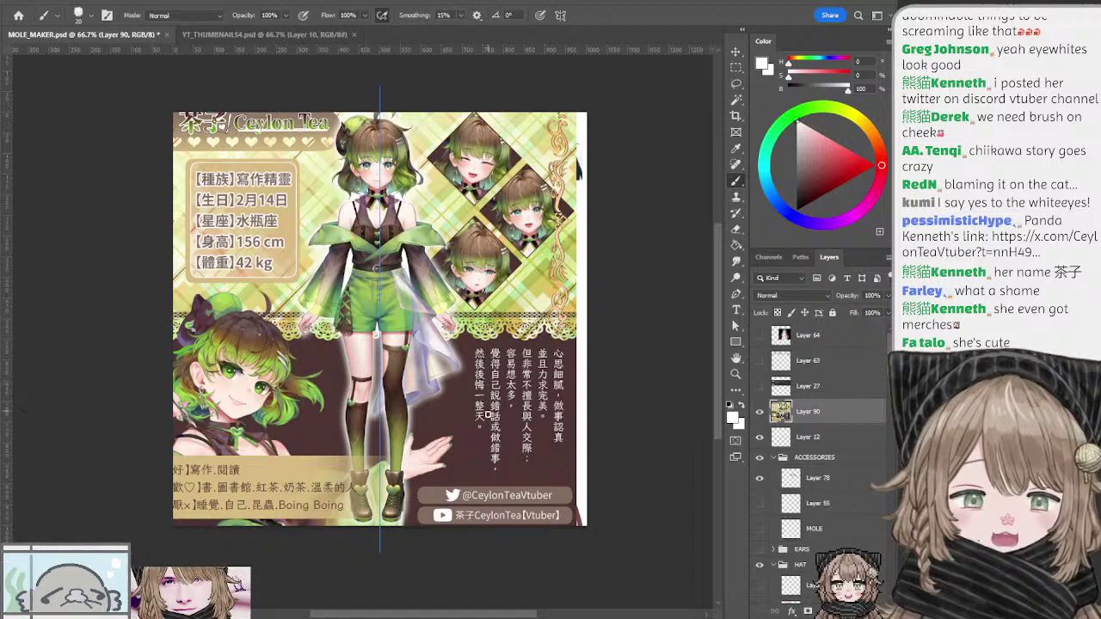
{"action": "left_click_drag", "start_coordinate": [496, 441], "coordinate": [522, 447]}
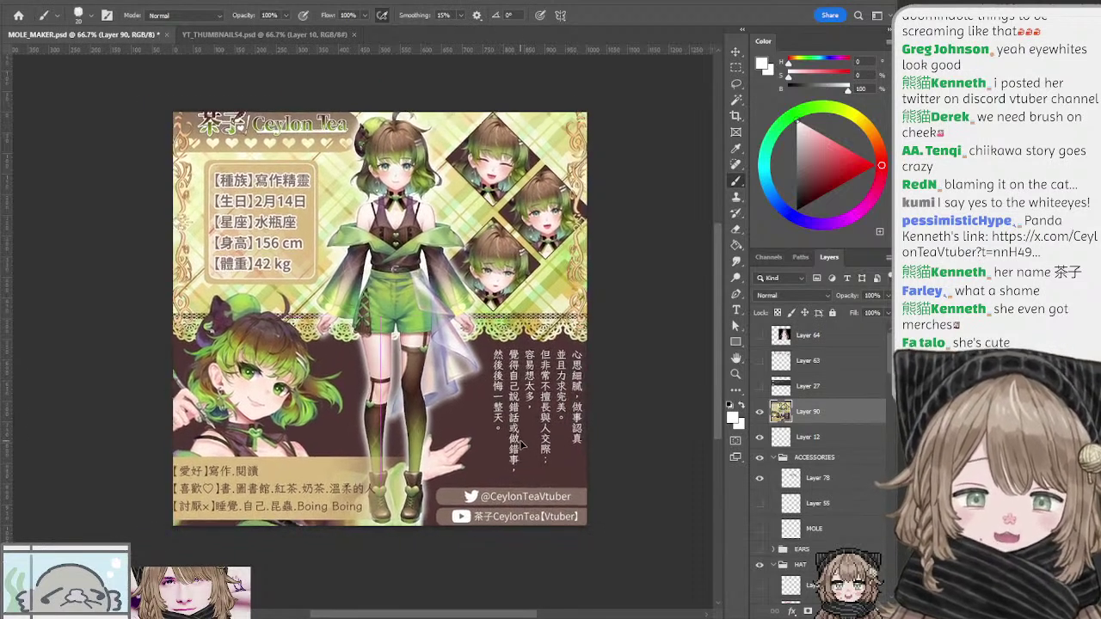
{"action": "left_click_drag", "start_coordinate": [483, 370], "coordinate": [511, 364]}
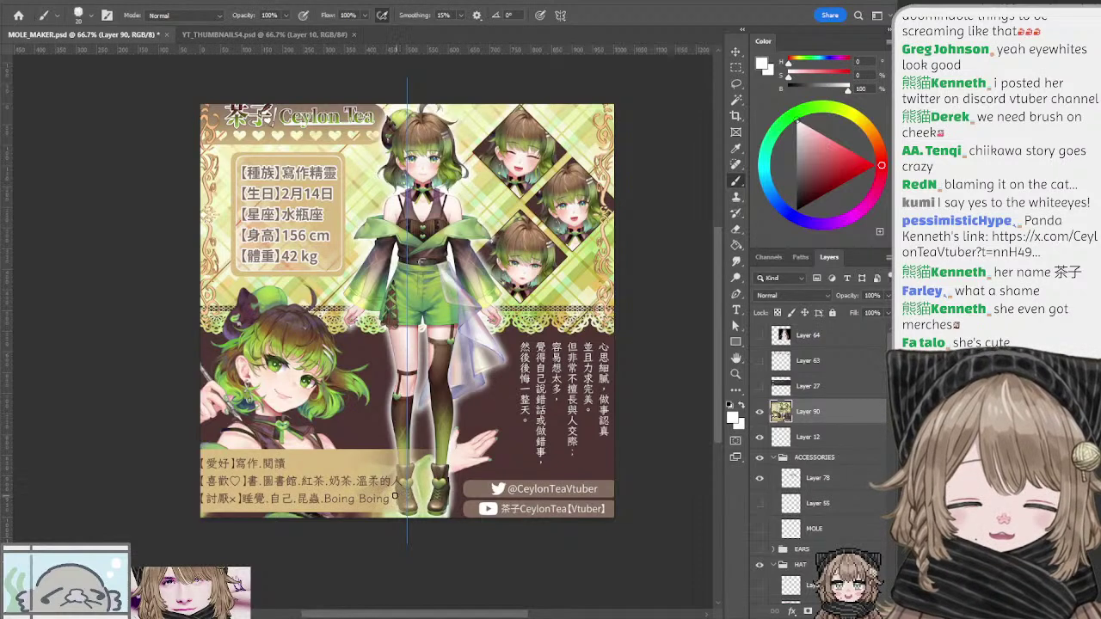
{"action": "mouse_move", "coordinate": [356, 459]}
{"action": "left_mouse_down"}
{"action": "mouse_move", "coordinate": [371, 452]}
{"action": "mouse_move", "coordinate": [380, 467]}
{"action": "mouse_move", "coordinate": [356, 441]}
{"action": "left_mouse_up"}
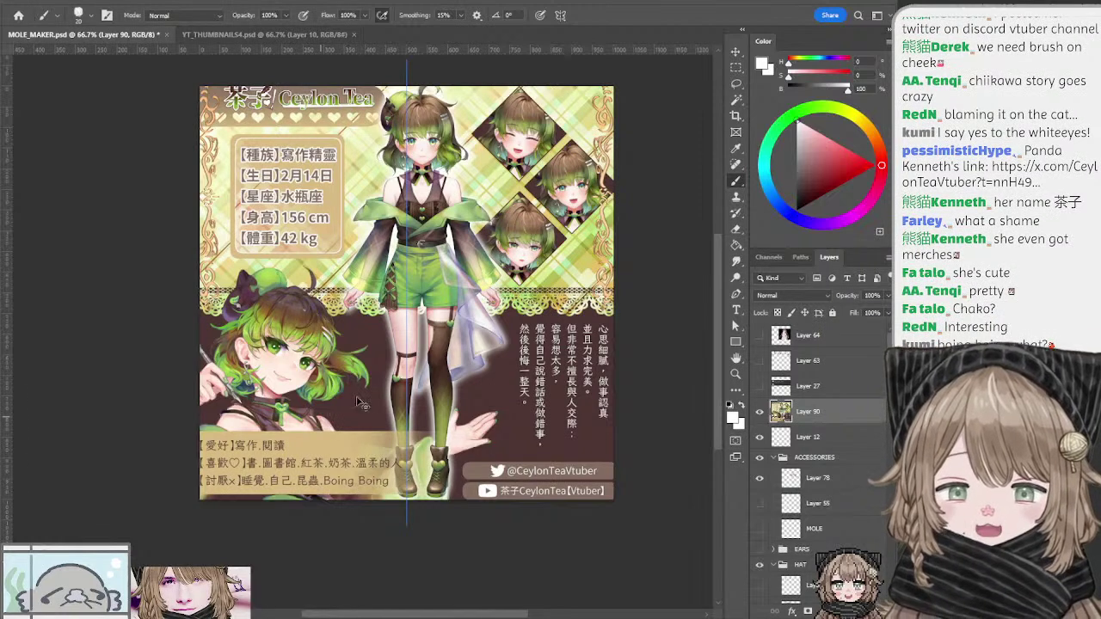
{"action": "left_click_drag", "start_coordinate": [340, 337], "coordinate": [356, 389]}
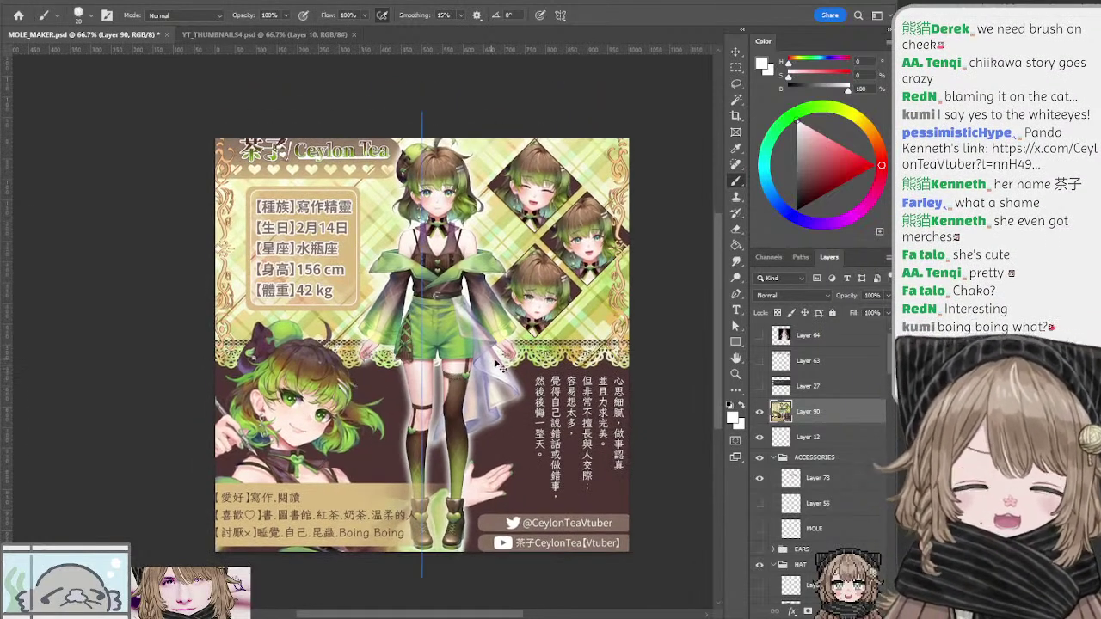
{"action": "left_click_drag", "start_coordinate": [465, 357], "coordinate": [478, 363]}
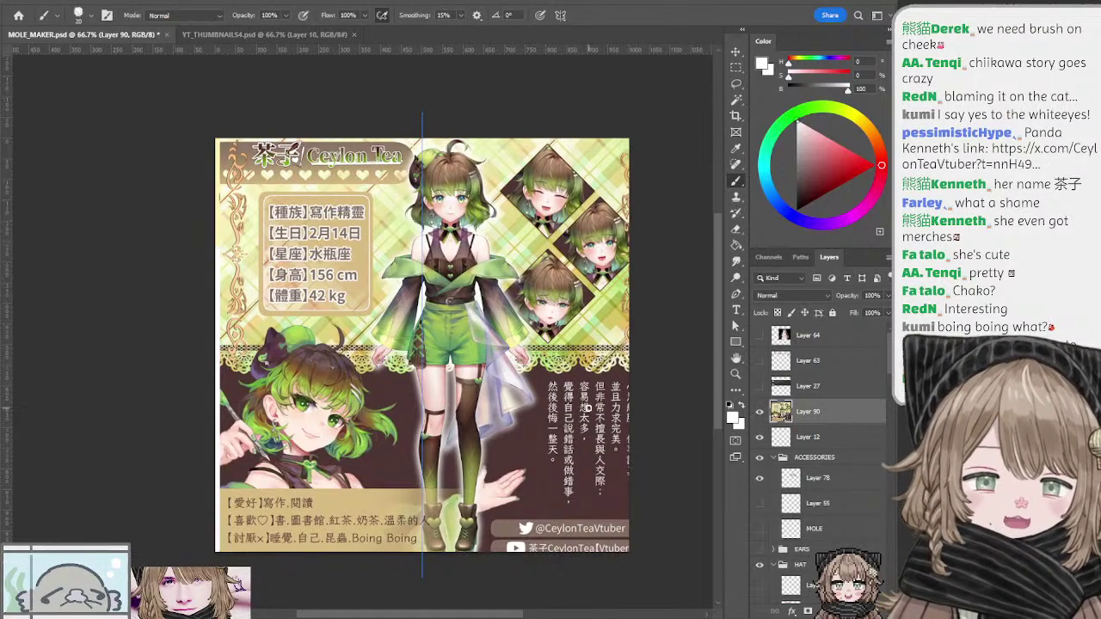
{"action": "left_click_drag", "start_coordinate": [595, 413], "coordinate": [583, 411]}
Step: Hide the character sheet on Layer 90 and select the mole's eye artwork on Layer 84
{"action": "left_click", "coordinate": [759, 411]}
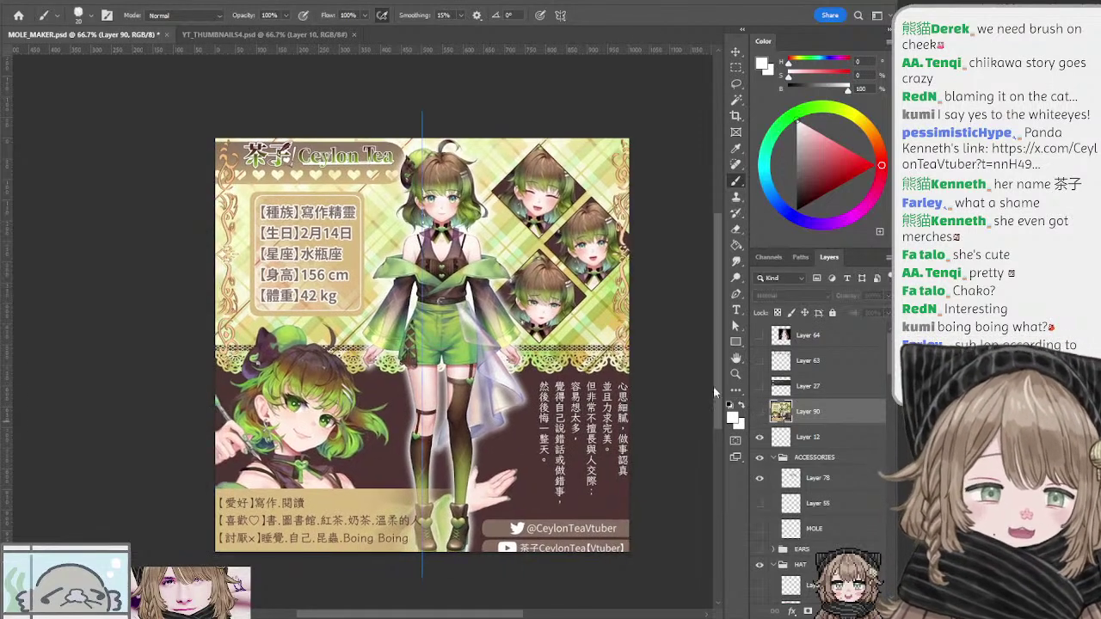
{"action": "left_click", "coordinate": [350, 335], "text": "ctrl"}
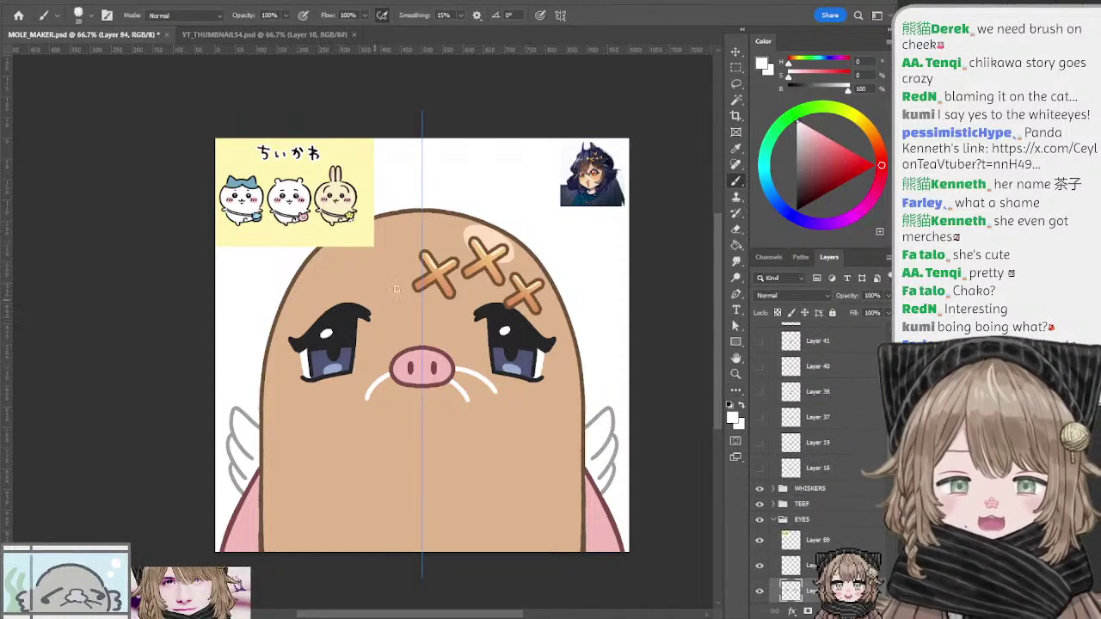
{"action": "mouse_move", "coordinate": [614, 230]}
{"action": "left_mouse_down"}
{"action": "mouse_move", "coordinate": [626, 269]}
{"action": "mouse_move", "coordinate": [614, 238]}
{"action": "left_mouse_up"}
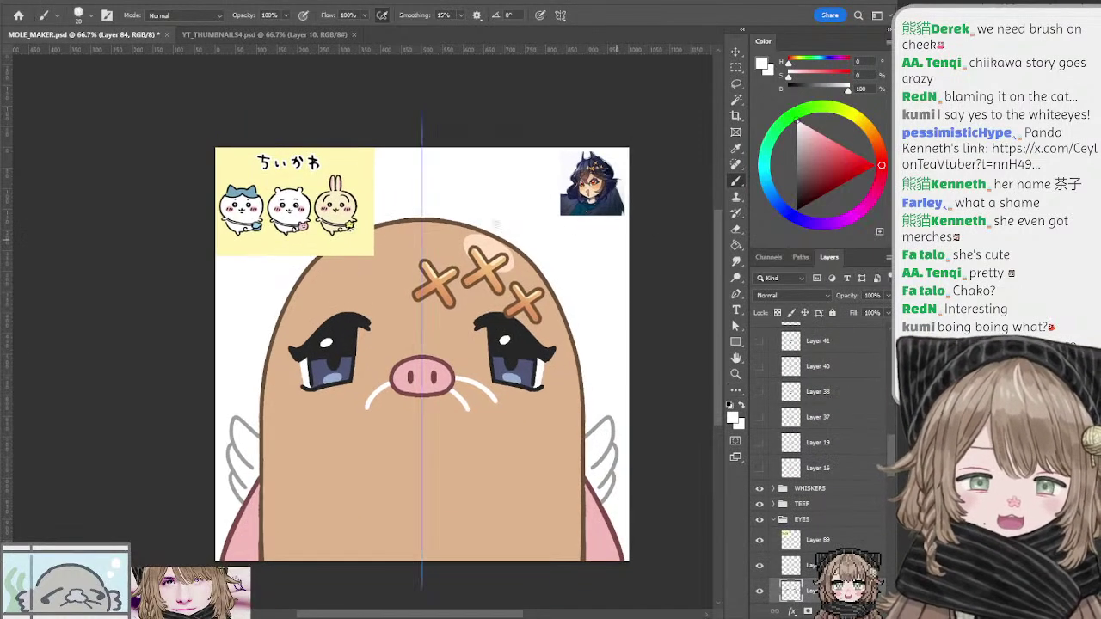
Step: Delete the yellow three-character reference and the two small reference pictures from the canvas's upper corners
{"action": "left_click", "coordinate": [325, 219], "text": "ctrl"}
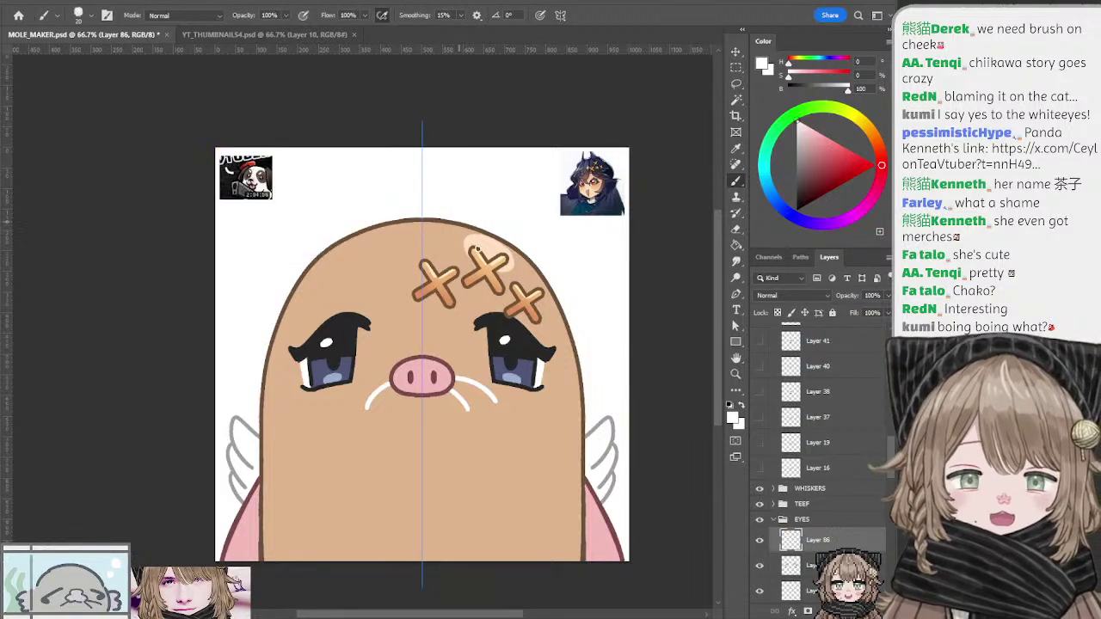
{"action": "left_click", "coordinate": [302, 179], "text": "ctrl"}
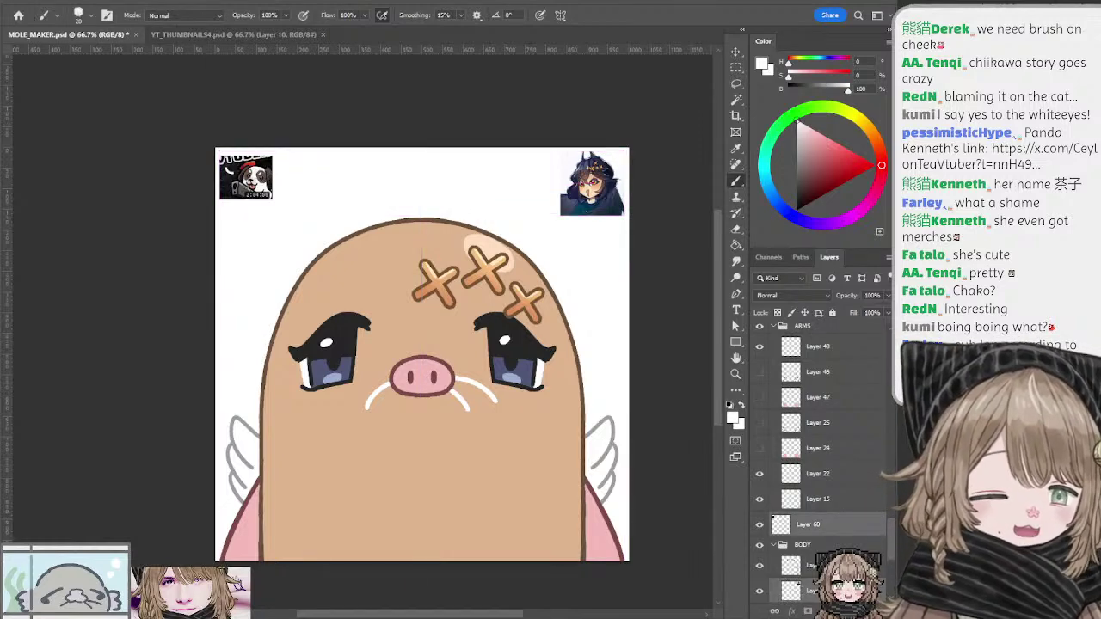
{"action": "key", "text": "Delete"}
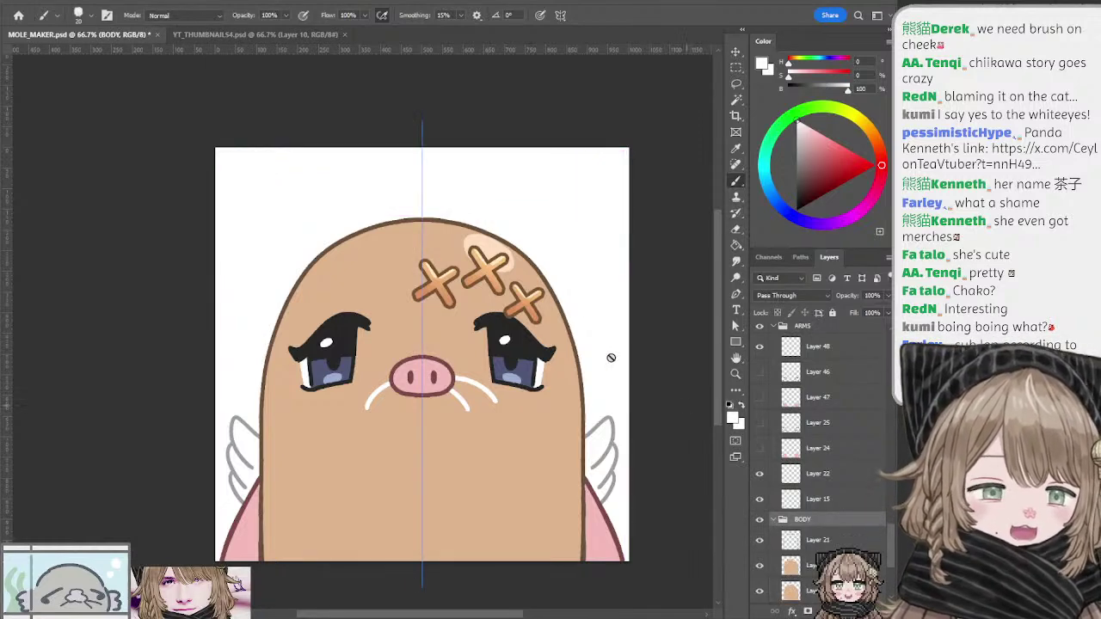
{"action": "left_click", "coordinate": [634, 256], "text": "ctrl"}
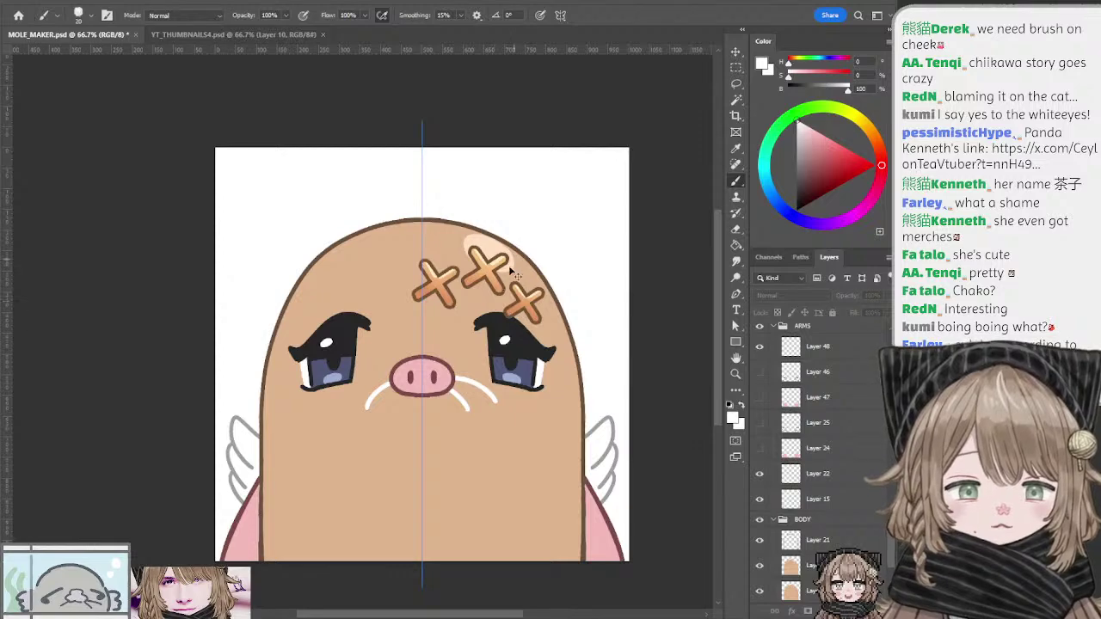
{"action": "left_click", "coordinate": [521, 306], "text": "ctrl"}
{"action": "left_click", "coordinate": [521, 306], "text": "ctrl"}
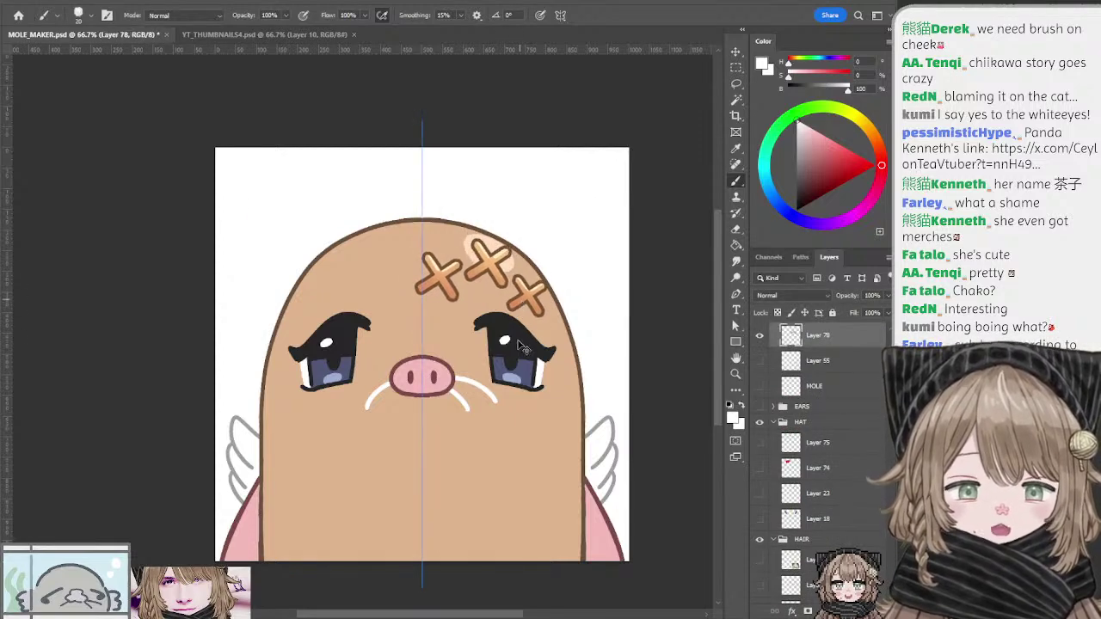
{"action": "mouse_move", "coordinate": [583, 285]}
{"action": "left_mouse_down"}
{"action": "mouse_move", "coordinate": [604, 304]}
{"action": "mouse_move", "coordinate": [579, 266]}
{"action": "left_mouse_up"}
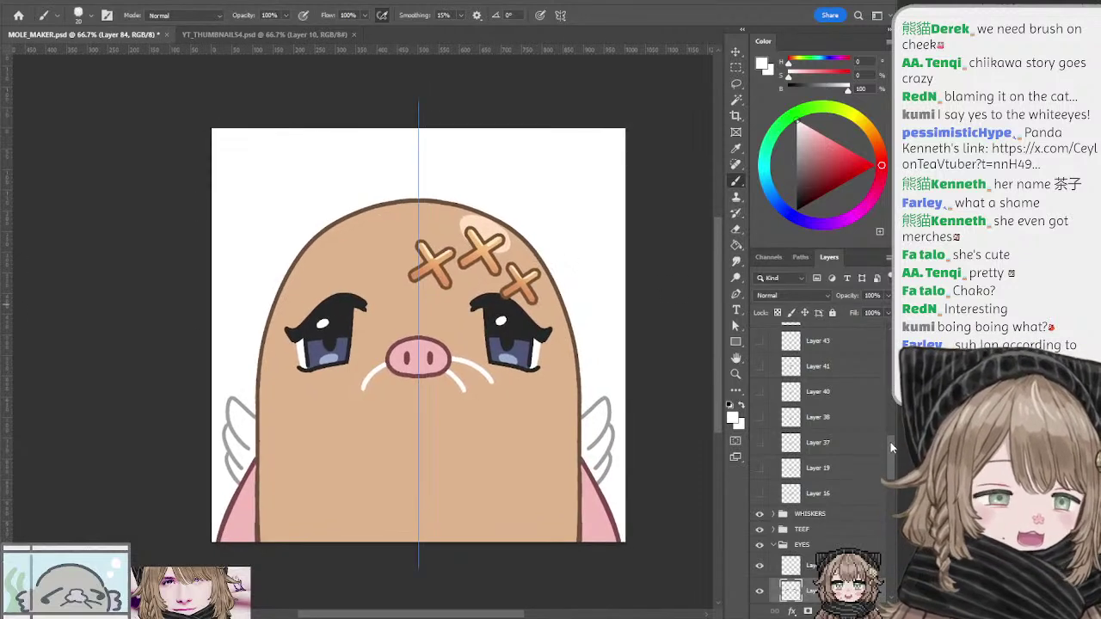
Step: Select Layer 86 in the EYES group and toggle its visibility to check which eye part it holds
{"action": "scroll", "coordinate": [825, 429], "scroll_direction": "down", "scroll_amount": 5}
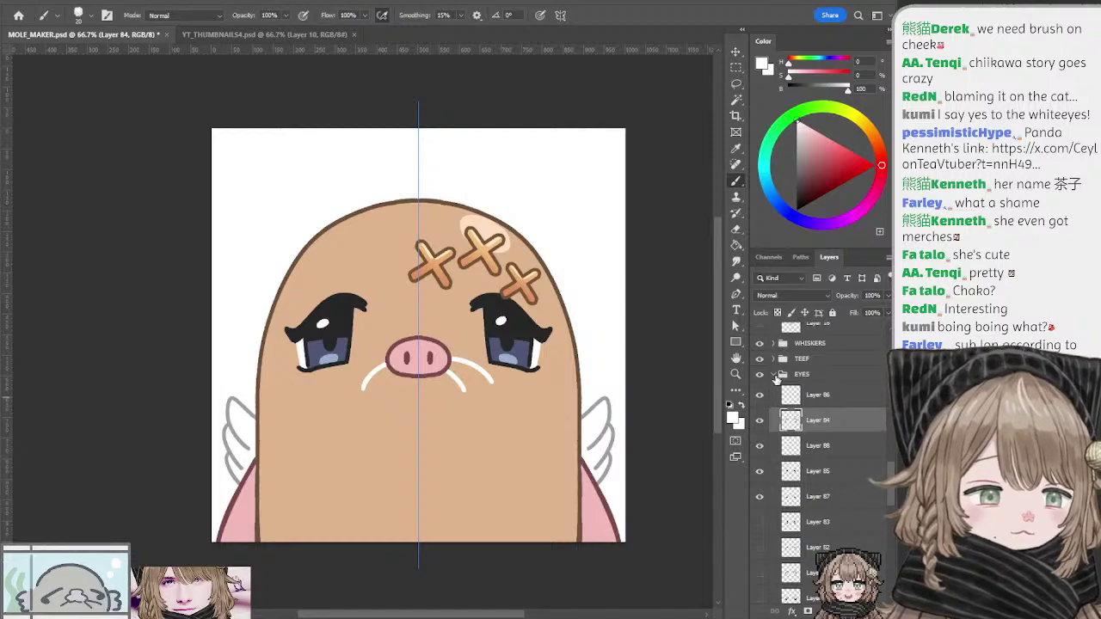
{"action": "left_click", "coordinate": [773, 375]}
{"action": "left_click", "coordinate": [774, 375]}
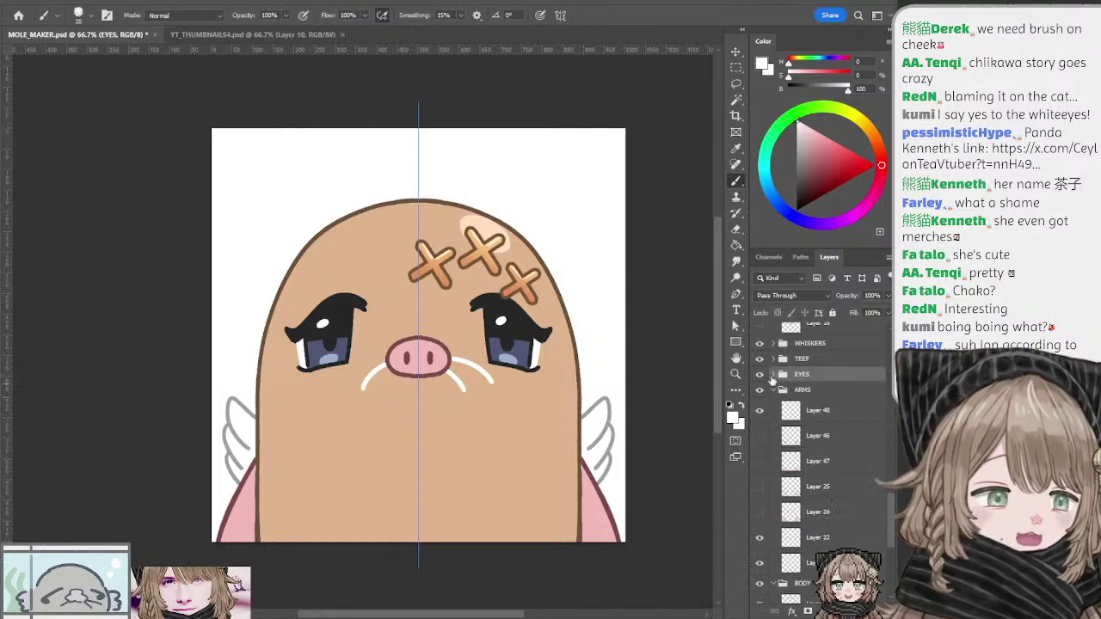
{"action": "left_click", "coordinate": [773, 374]}
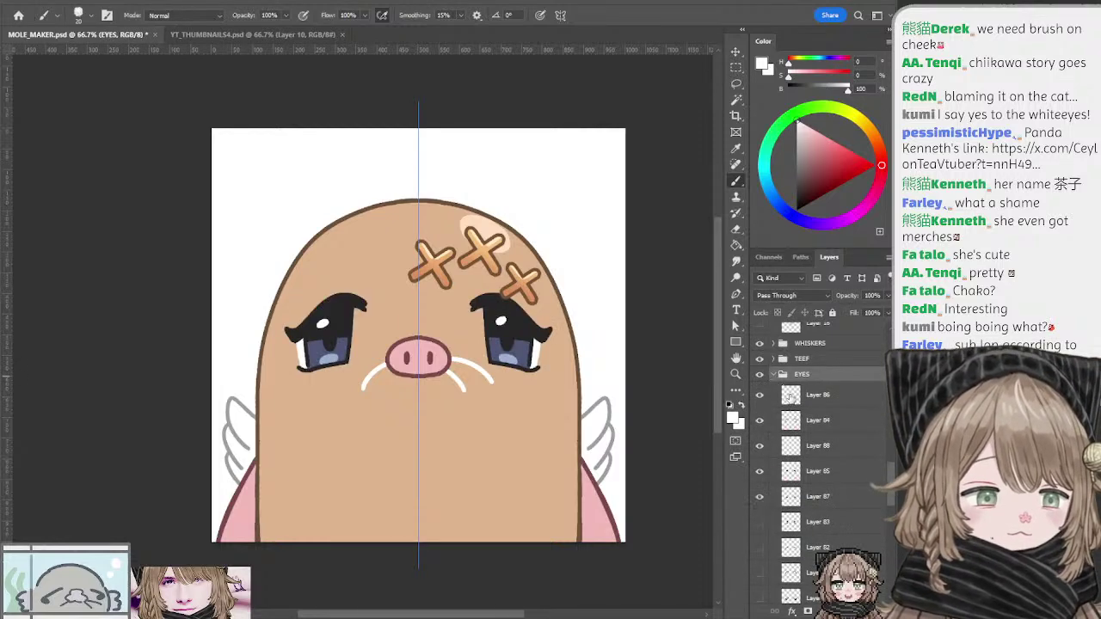
{"action": "left_click", "coordinate": [792, 395]}
{"action": "left_click", "coordinate": [760, 395]}
{"action": "left_click", "coordinate": [760, 396]}
{"action": "left_click", "coordinate": [760, 395]}
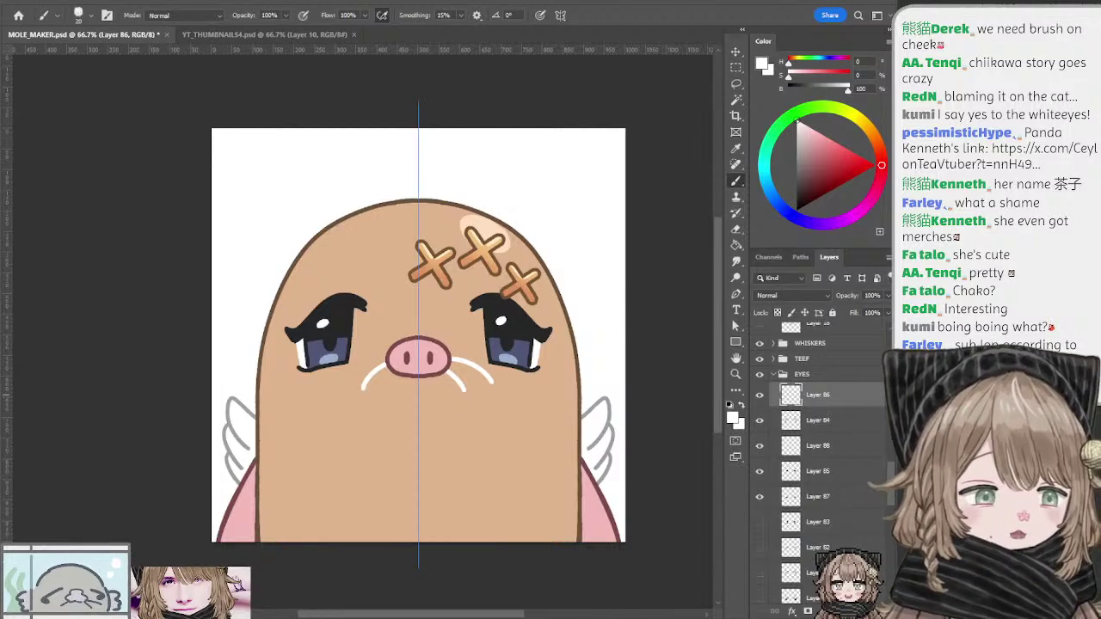
Step: Merge the five visible eye layers, from Layer 86 to Layer 87 in the EYES group, into one layer
{"action": "left_click", "coordinate": [778, 497], "text": "shift"}
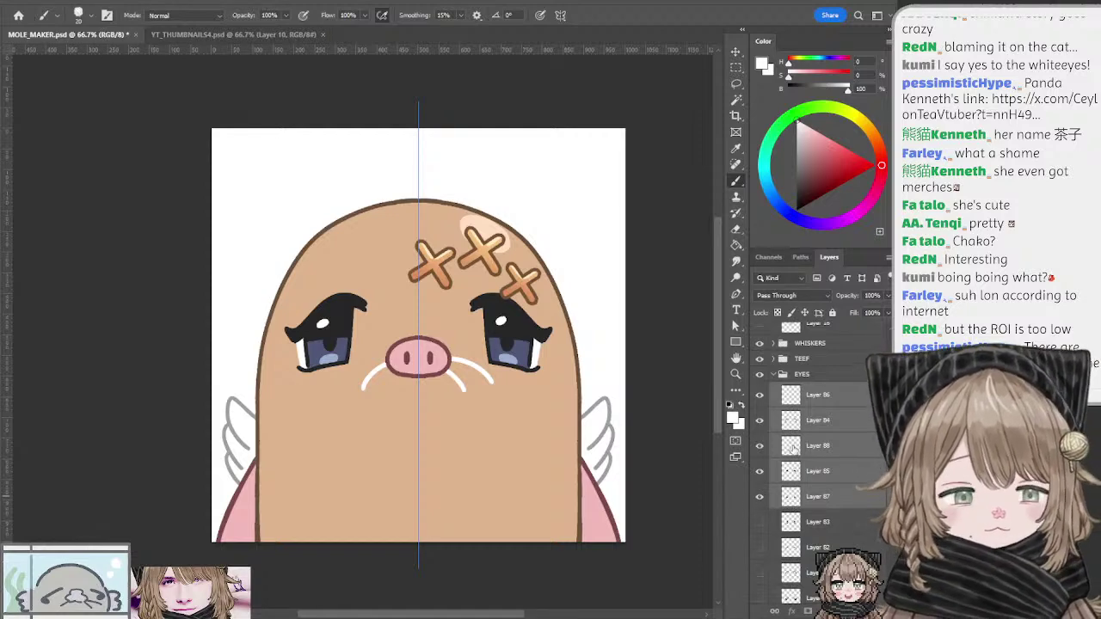
{"action": "key", "text": "ctrl+g"}
{"action": "key", "text": "ctrl+z"}
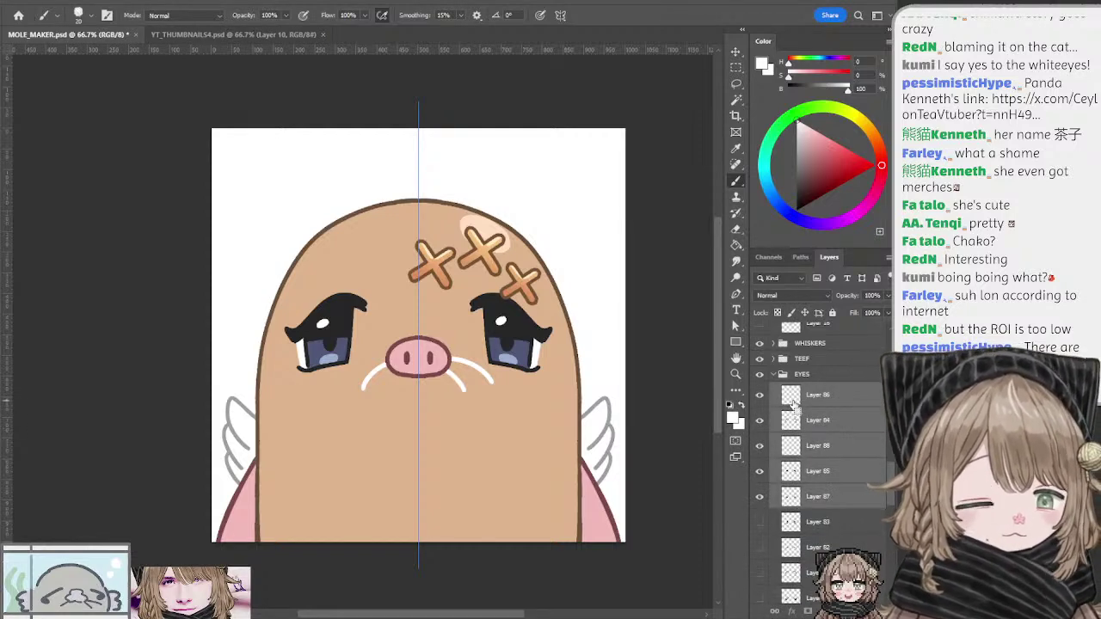
{"action": "key", "text": "ctrl+e"}
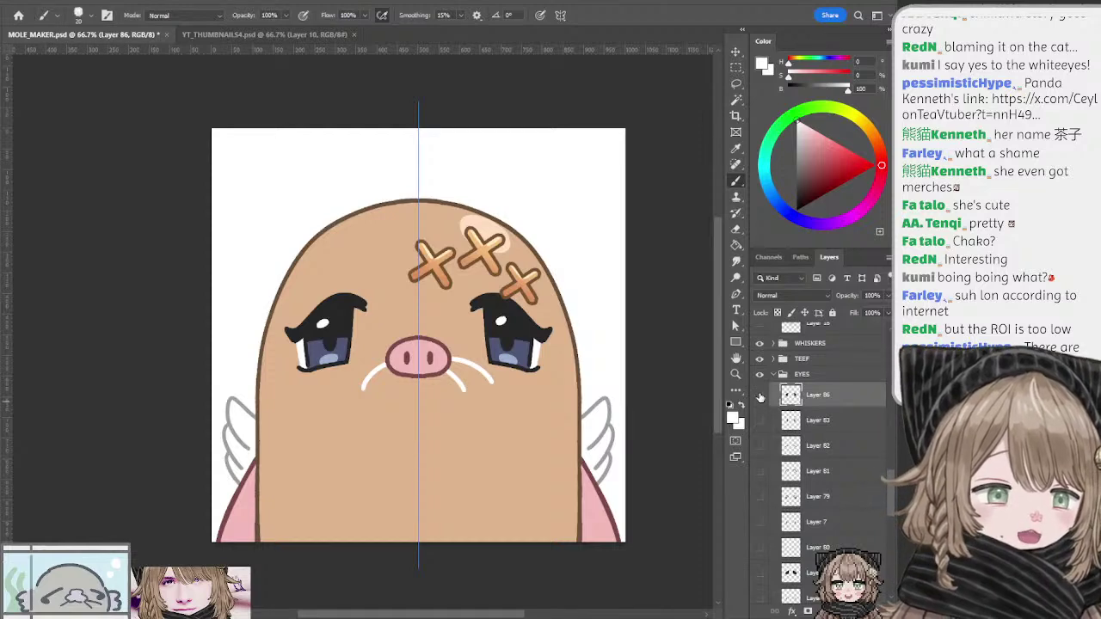
Step: Hide the merged anime eyes on Layer 86 and add a new empty layer above them in the EYES group
{"action": "left_click", "coordinate": [760, 397]}
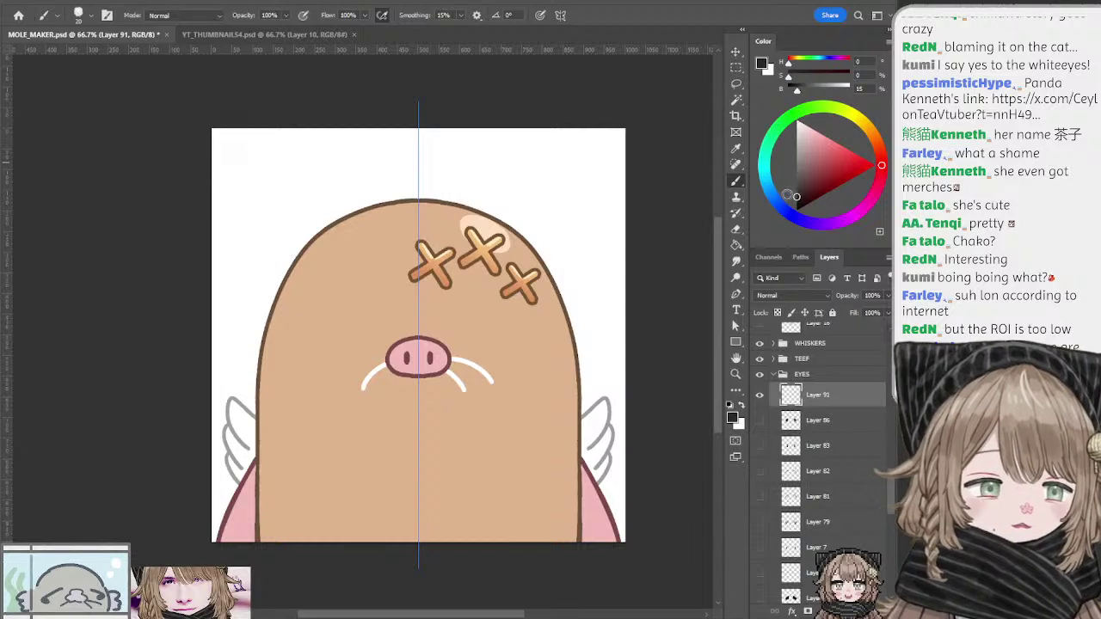
{"action": "left_click", "coordinate": [759, 420]}
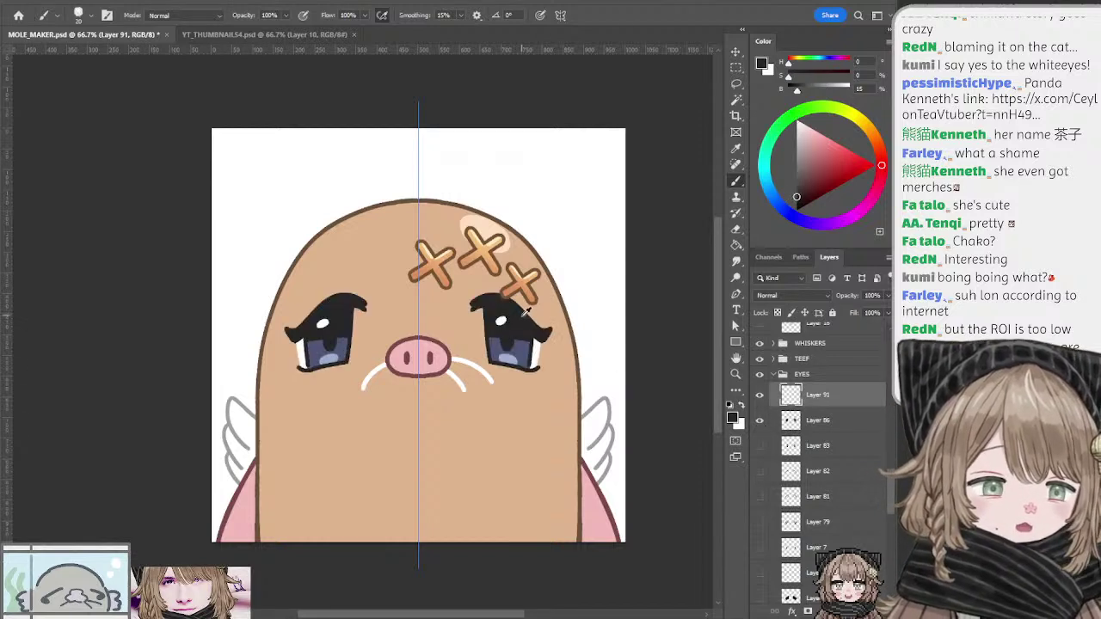
{"action": "left_click", "coordinate": [760, 421]}
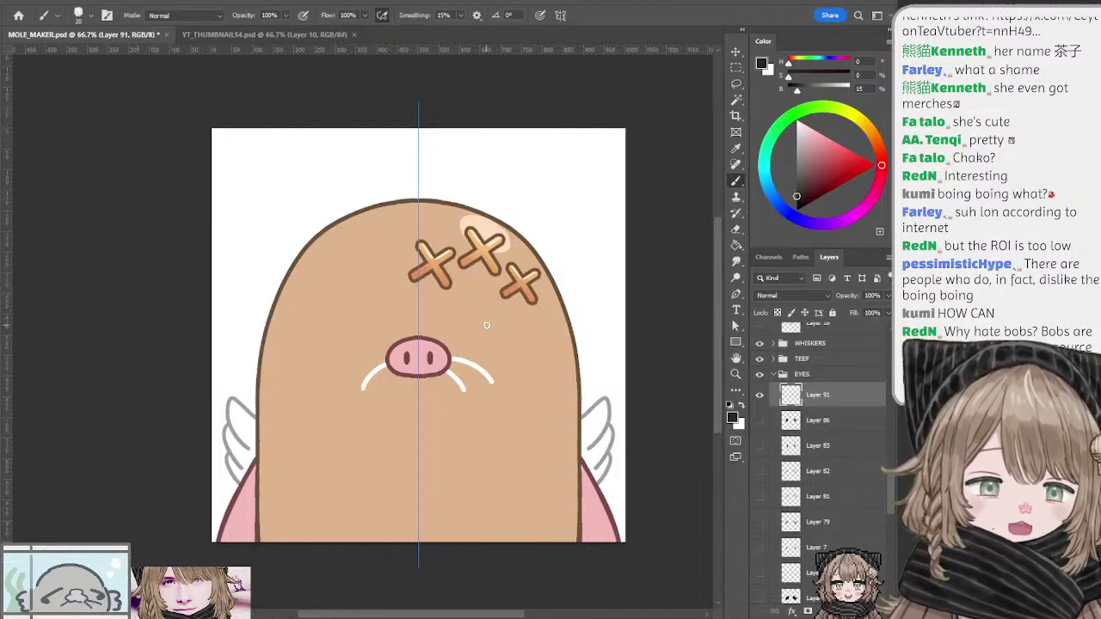
Step: Draw mirrored drooping eyelid curves with solid oval pupils beneath them in near-black, using a 10 px brush
{"action": "left_click_drag", "start_coordinate": [478, 321], "coordinate": [548, 322]}
{"action": "key", "text": "ctrl+z"}
{"action": "left_click_drag", "start_coordinate": [476, 317], "coordinate": [552, 319]}
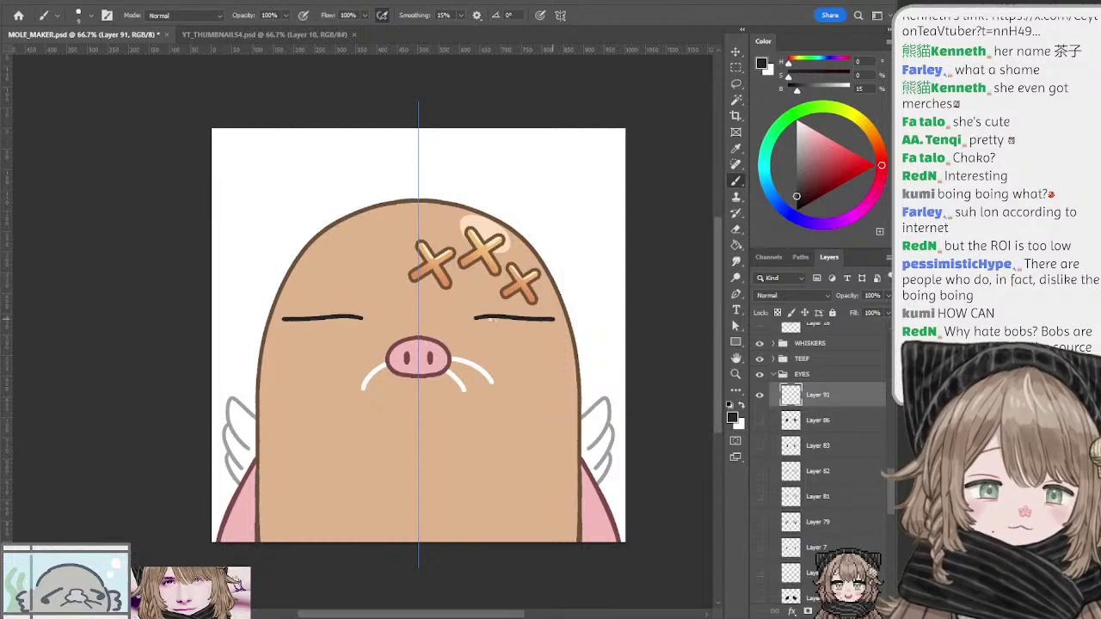
{"action": "key", "text": "ctrl+z"}
{"action": "key", "text": "ctrl+z"}
{"action": "key", "text": "ctrl+z"}
{"action": "key", "text": "ctrl+z"}
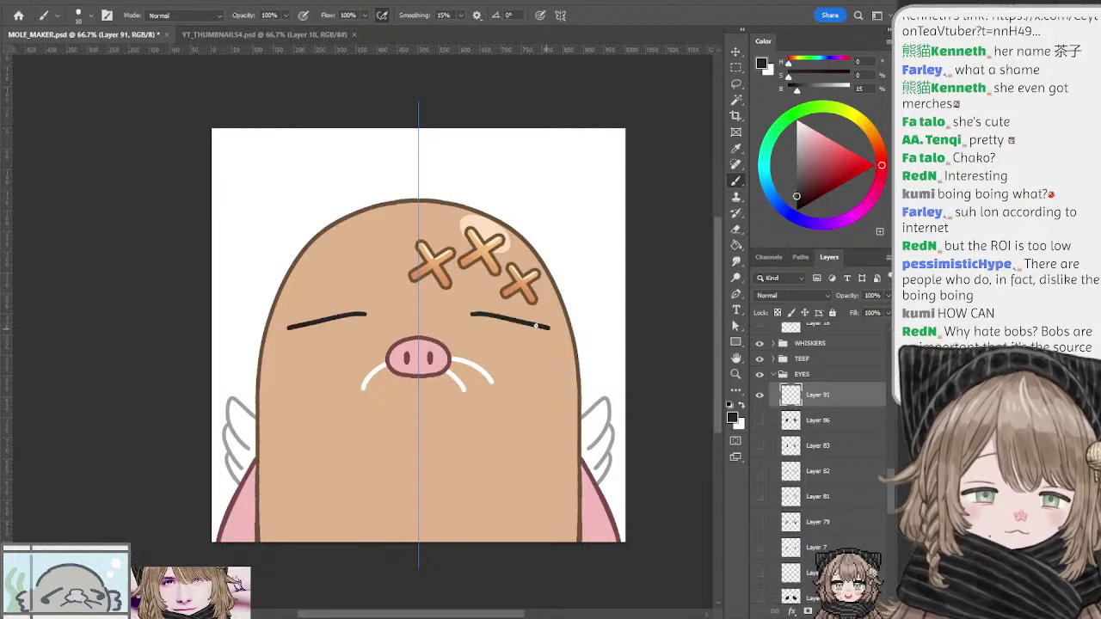
{"action": "key", "text": "ctrl+z"}
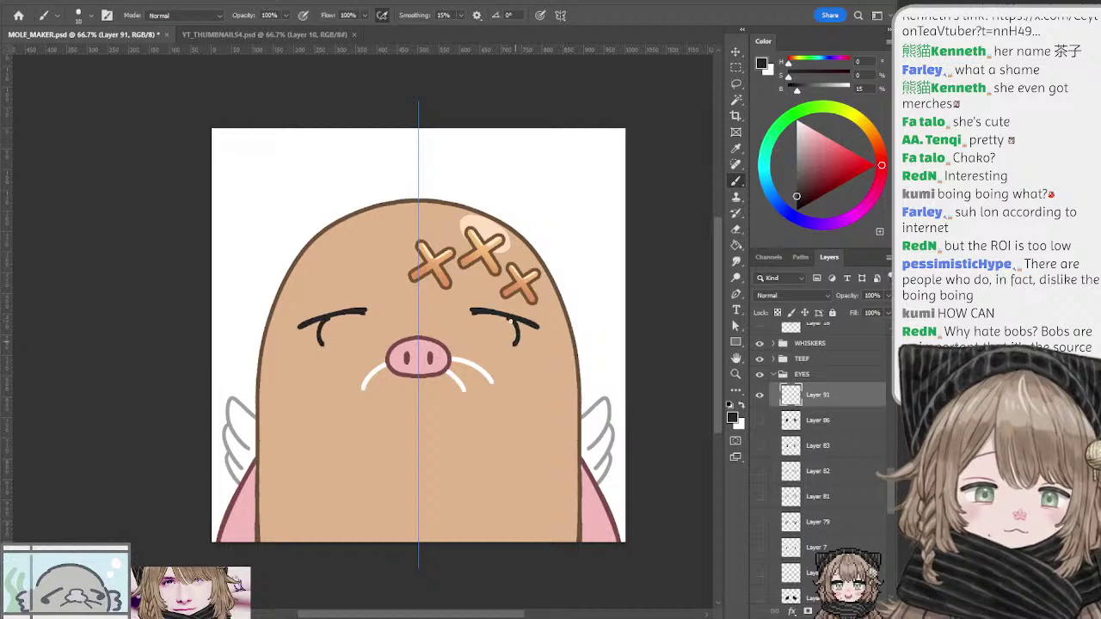
{"action": "key", "text": "ctrl+z"}
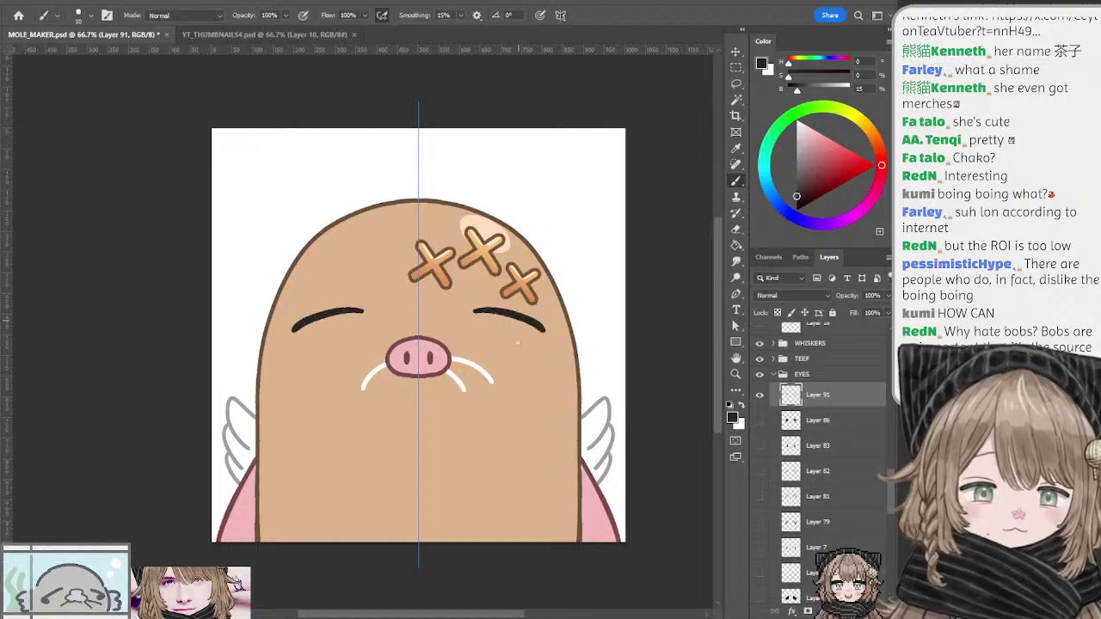
{"action": "key", "text": "ctrl+z"}
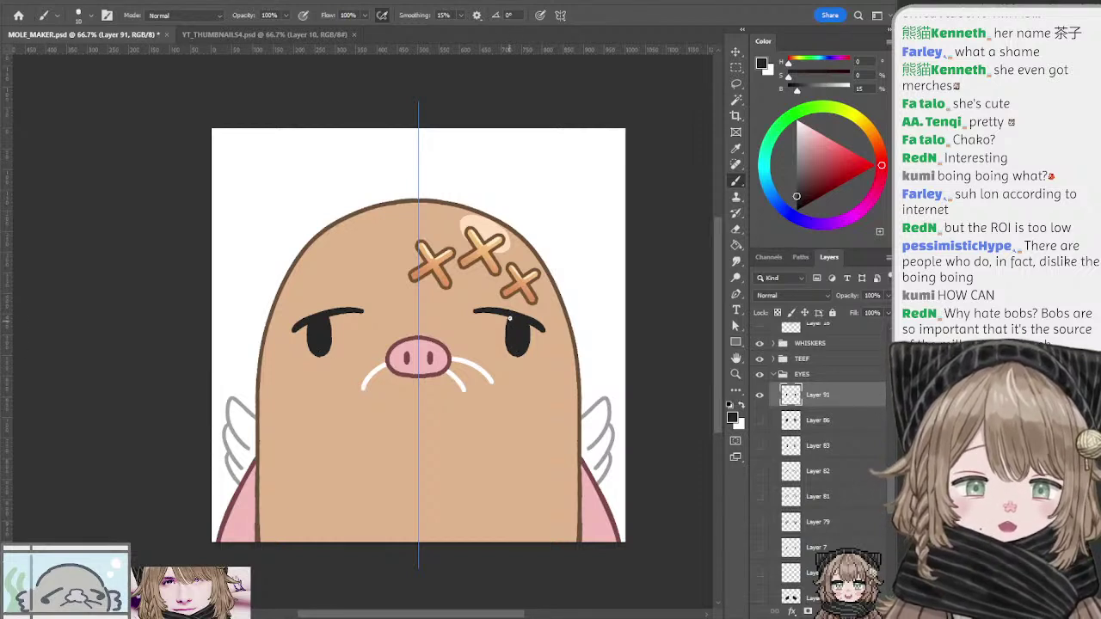
Step: Add short slanted tired-eye lines between each pupil and the snout with a 9 px brush
{"action": "key", "text": "bracketleft"}
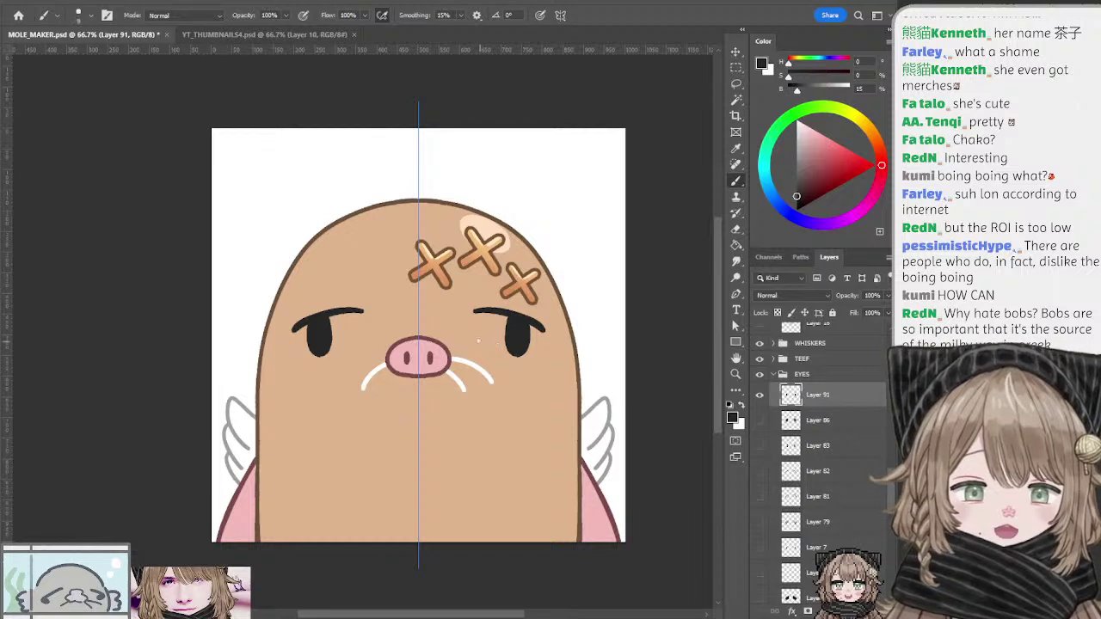
{"action": "mouse_move", "coordinate": [477, 341]}
{"action": "left_mouse_down"}
{"action": "mouse_move", "coordinate": [507, 360]}
{"action": "mouse_move", "coordinate": [504, 351]}
{"action": "left_mouse_up"}
{"action": "key", "text": "ctrl+z"}
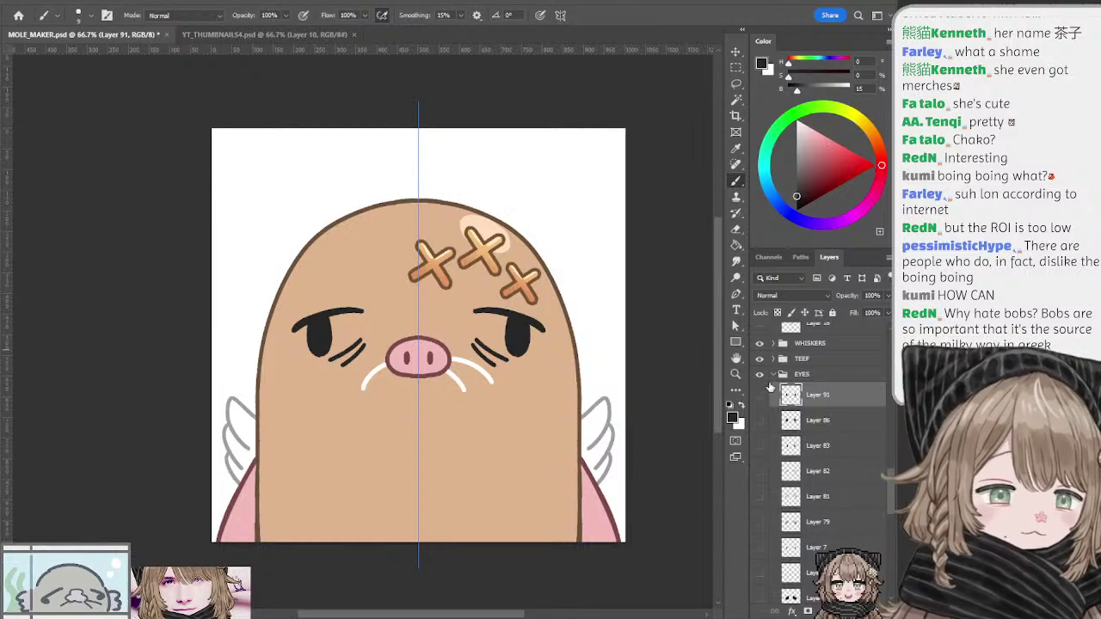
Step: Collapse the ARMS group and toggle the tired eyes on Layer 91 off and on again
{"action": "left_click", "coordinate": [759, 395]}
{"action": "left_click", "coordinate": [772, 374]}
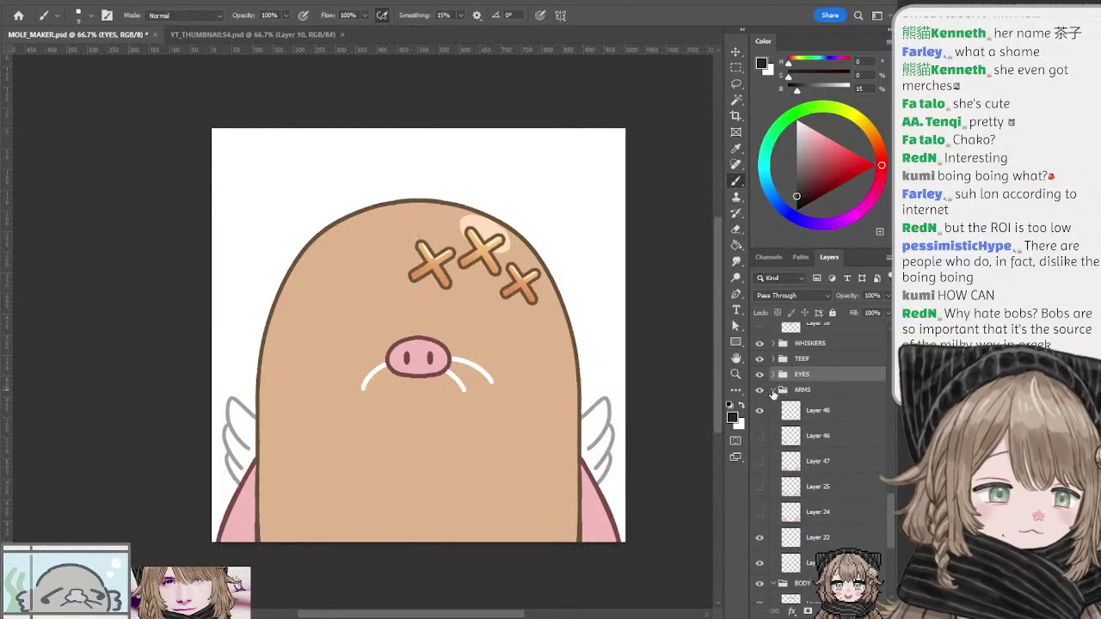
{"action": "left_click", "coordinate": [772, 389]}
{"action": "scroll", "coordinate": [887, 491], "scroll_direction": "up", "scroll_amount": 4}
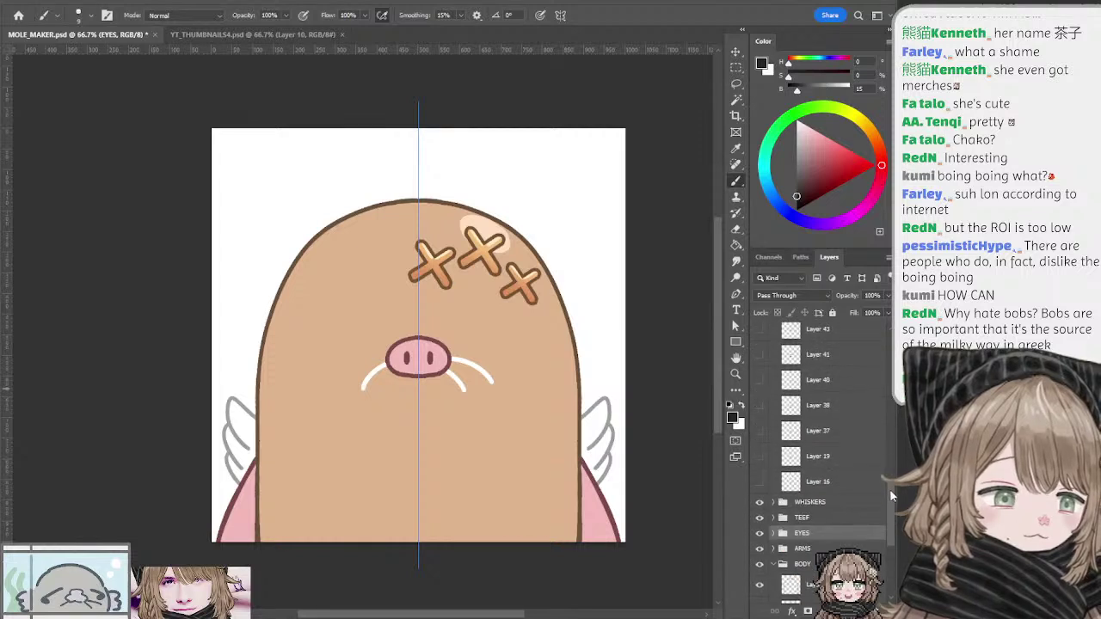
{"action": "left_click", "coordinate": [772, 480]}
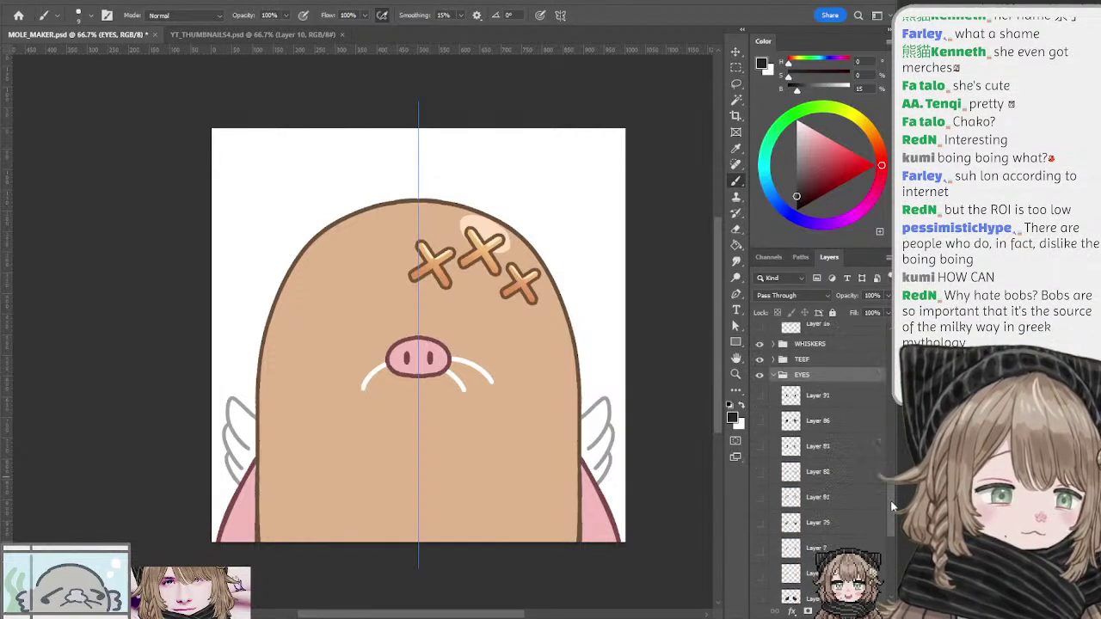
{"action": "scroll", "coordinate": [769, 430], "scroll_direction": "down", "scroll_amount": 4}
{"action": "left_click", "coordinate": [760, 392]}
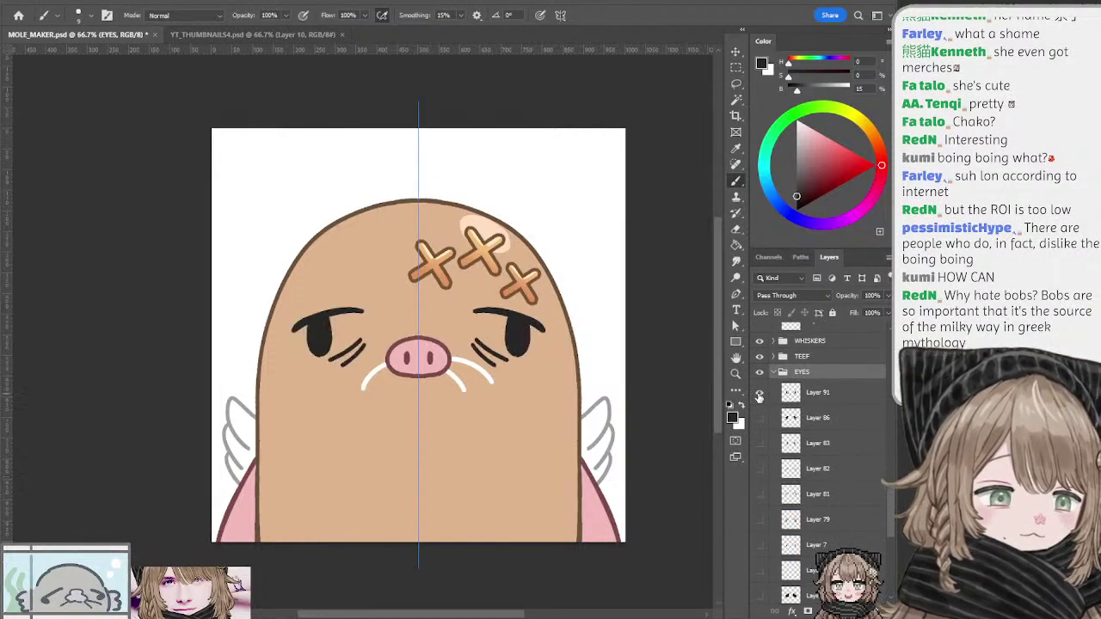
Step: Add a new empty layer above Layer 75 in the HAT group
{"action": "left_click_drag", "start_coordinate": [891, 496], "coordinate": [889, 358]}
{"action": "left_click", "coordinate": [773, 539]}
{"action": "left_click", "coordinate": [809, 509]}
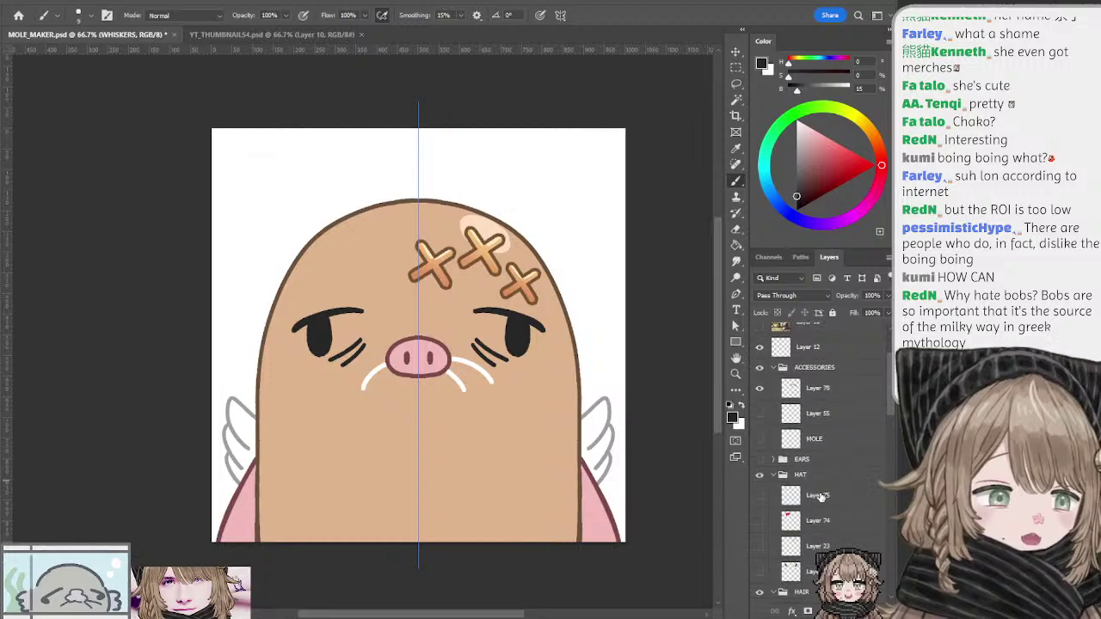
{"action": "left_click", "coordinate": [821, 495]}
{"action": "key", "text": "ctrl+shift+alt+n"}
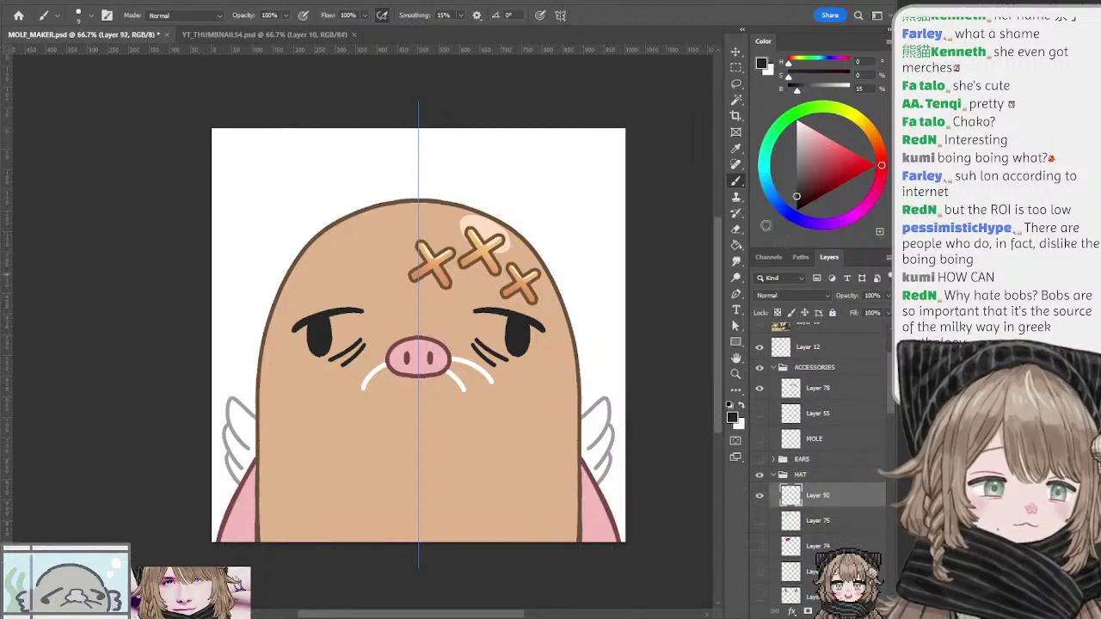
{"action": "key", "text": "r"}
{"action": "mouse_move", "coordinate": [498, 200]}
{"action": "left_mouse_down"}
{"action": "mouse_move", "coordinate": [412, 140]}
{"action": "mouse_move", "coordinate": [403, 242]}
{"action": "left_mouse_up"}
{"action": "key", "text": "space"}
{"action": "left_click_drag", "start_coordinate": [261, 369], "coordinate": [351, 273]}
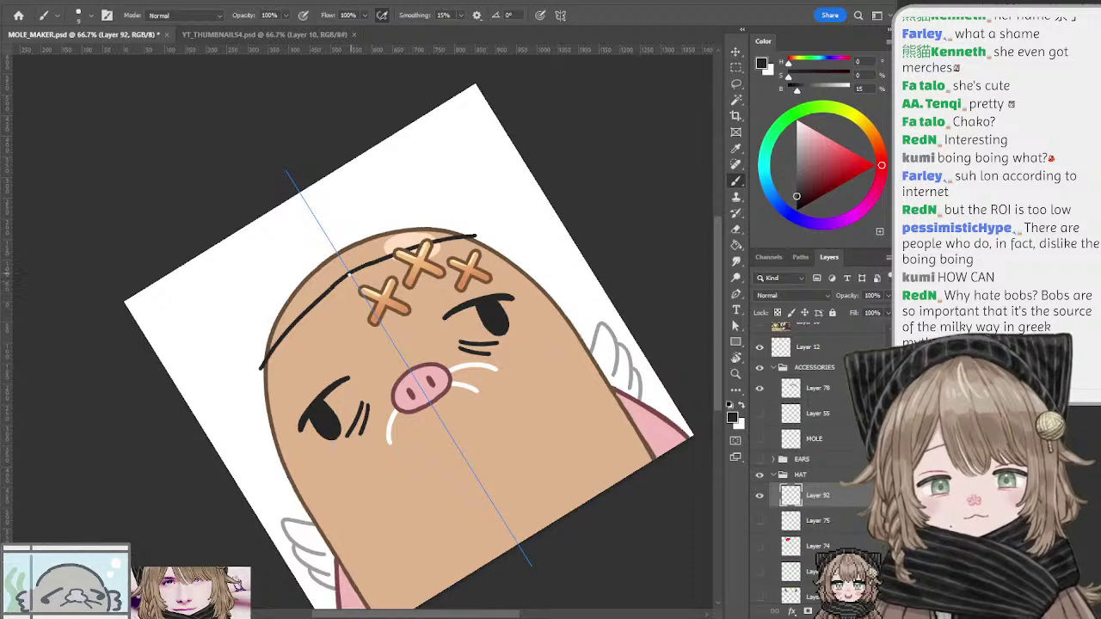
{"action": "left_click_drag", "start_coordinate": [351, 271], "coordinate": [329, 293]}
{"action": "key", "text": "ctrl+z"}
{"action": "key", "text": "ctrl+z"}
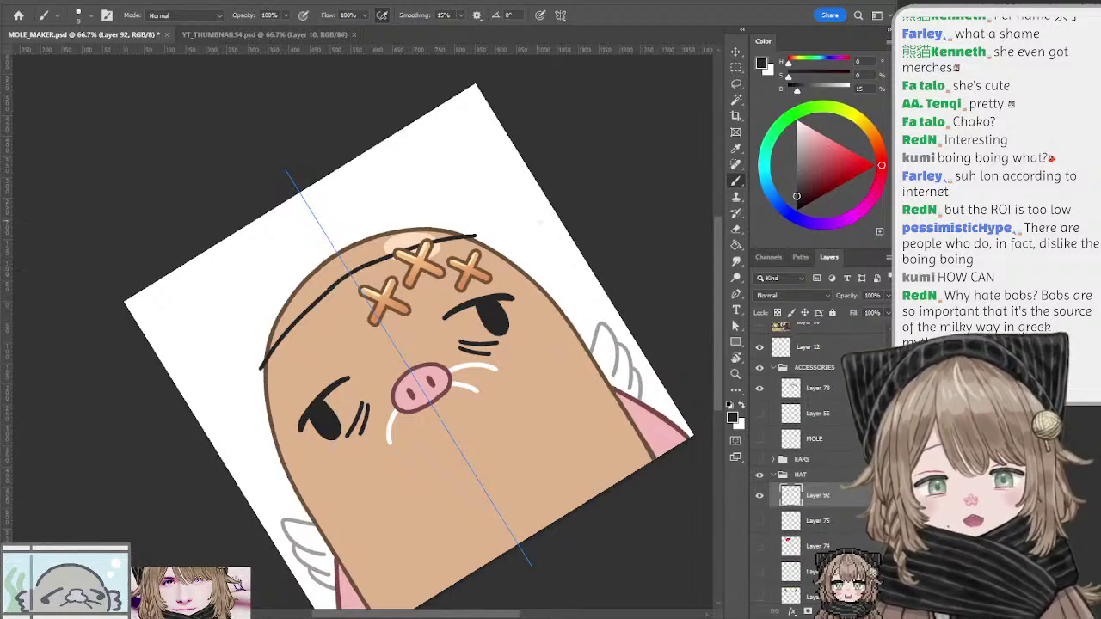
{"action": "key", "text": "r"}
{"action": "left_click_drag", "start_coordinate": [570, 212], "coordinate": [582, 344]}
{"action": "key", "text": "Escape"}
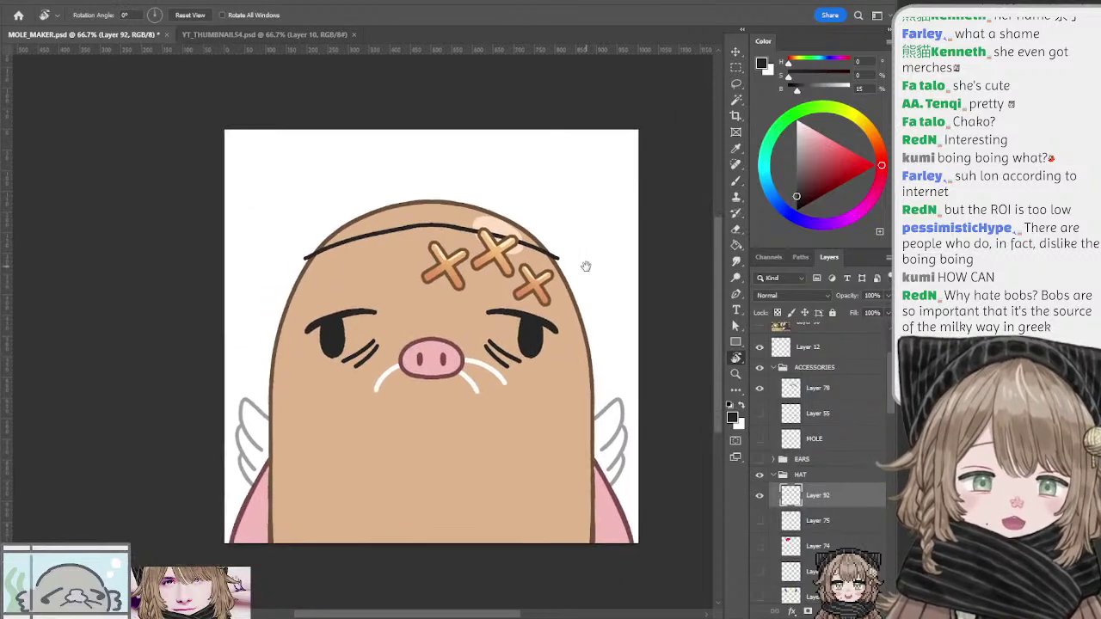
{"action": "key", "text": "b"}
{"action": "key", "text": "Delete"}
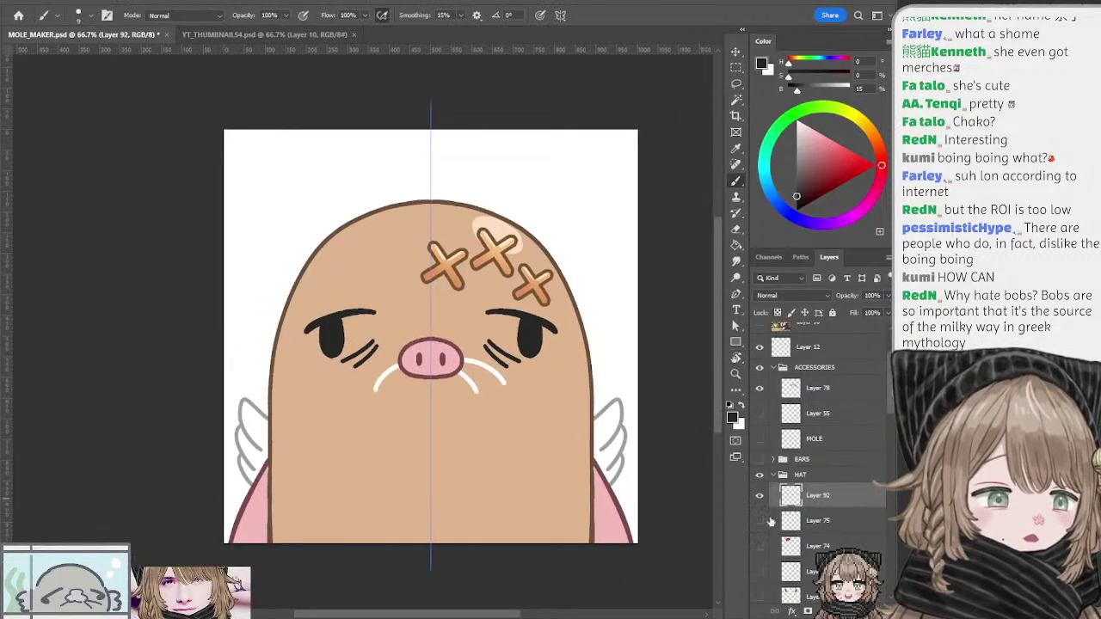
Step: Collapse the HAT group and show the light blue hair on Layers 57 and 56 of the HAIR group
{"action": "left_click", "coordinate": [773, 475]}
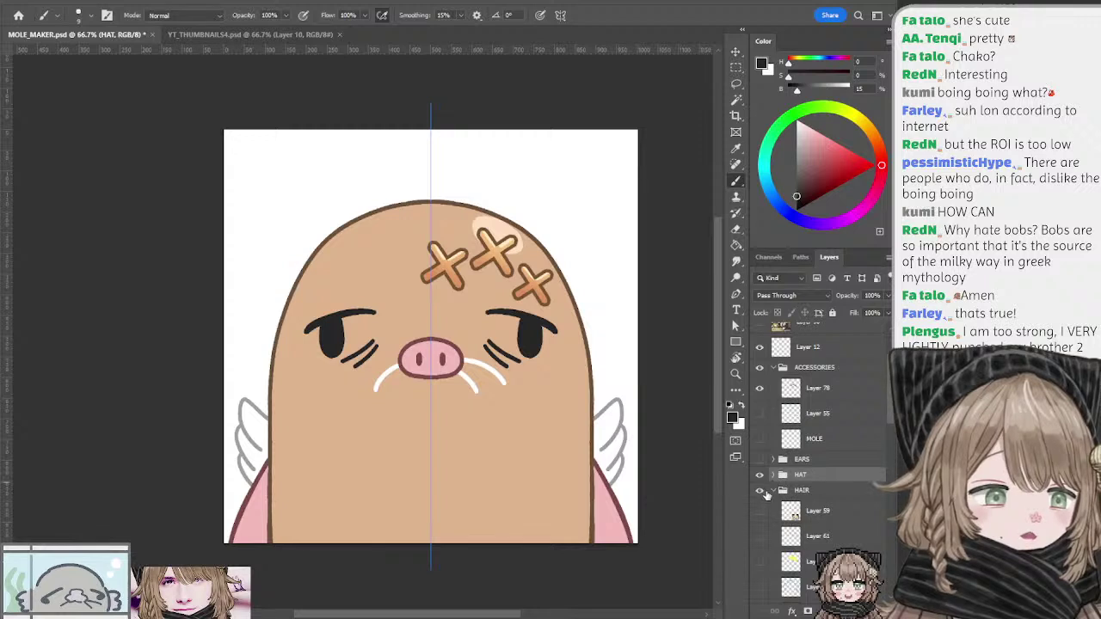
{"action": "scroll", "coordinate": [883, 389], "scroll_direction": "down", "scroll_amount": 5}
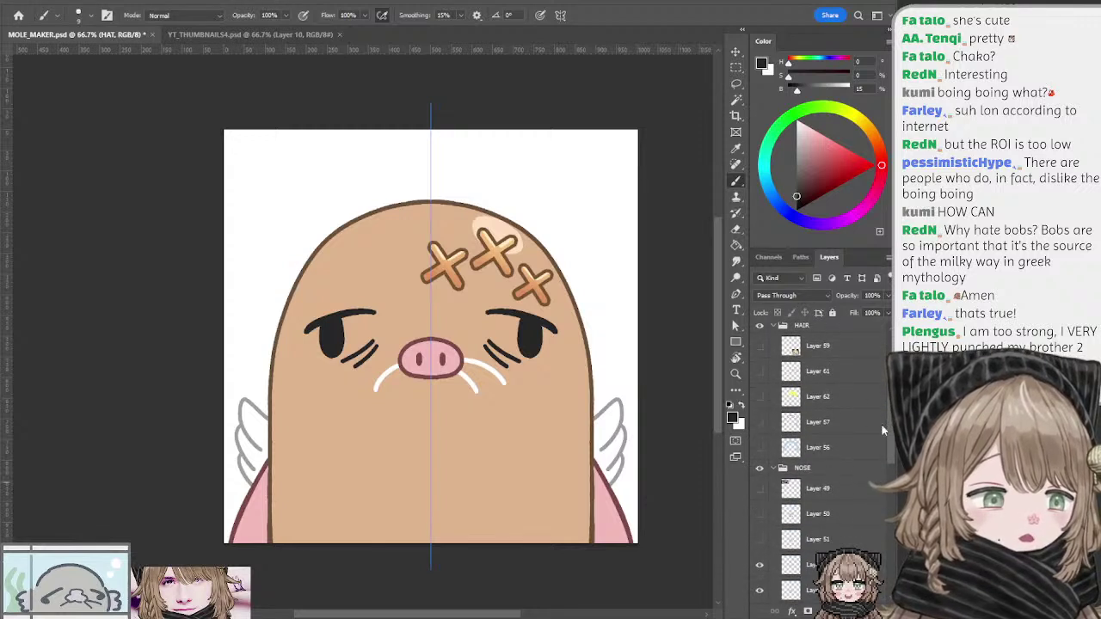
{"action": "left_click", "coordinate": [759, 417]}
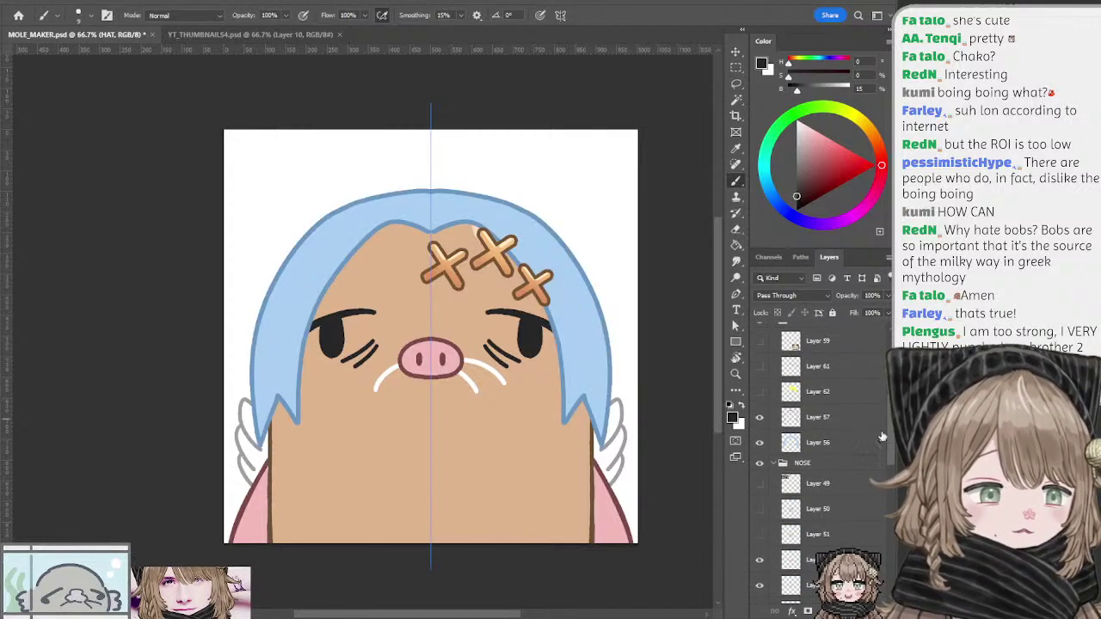
Step: Check the EARS group and Layer 78 in ACCESSORIES by toggling their visibility, and identify the layer holding the blue hair
{"action": "scroll", "coordinate": [884, 365], "scroll_direction": "up", "scroll_amount": 5}
{"action": "scroll", "coordinate": [883, 366], "scroll_direction": "down", "scroll_amount": 1}
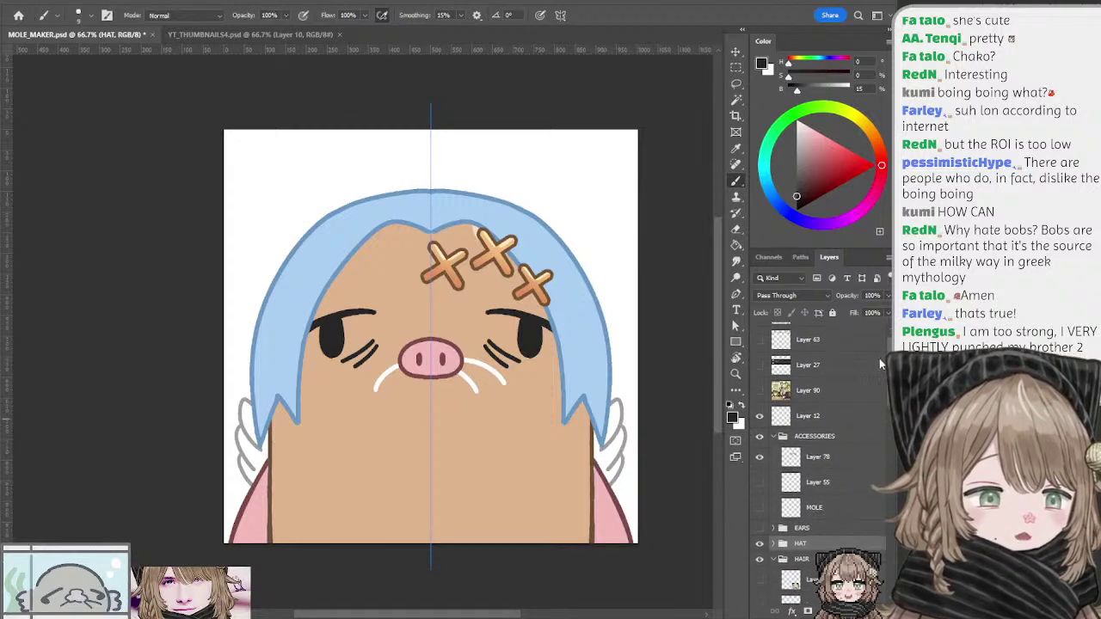
{"action": "left_click", "coordinate": [759, 500]}
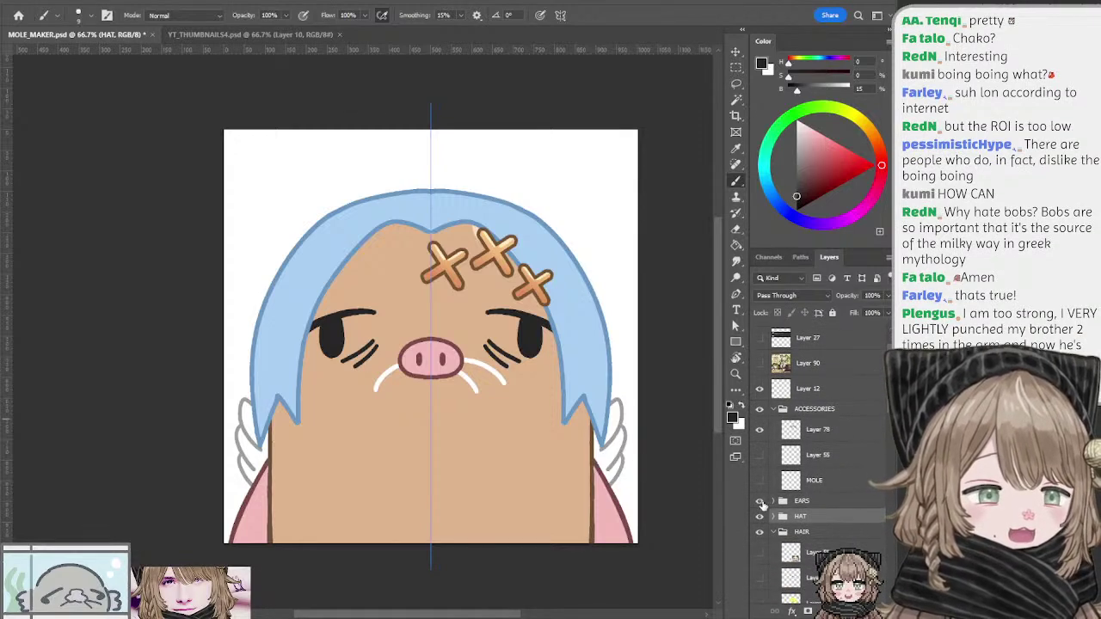
{"action": "left_click", "coordinate": [760, 500]}
{"action": "scroll", "coordinate": [879, 375], "scroll_direction": "up", "scroll_amount": 2}
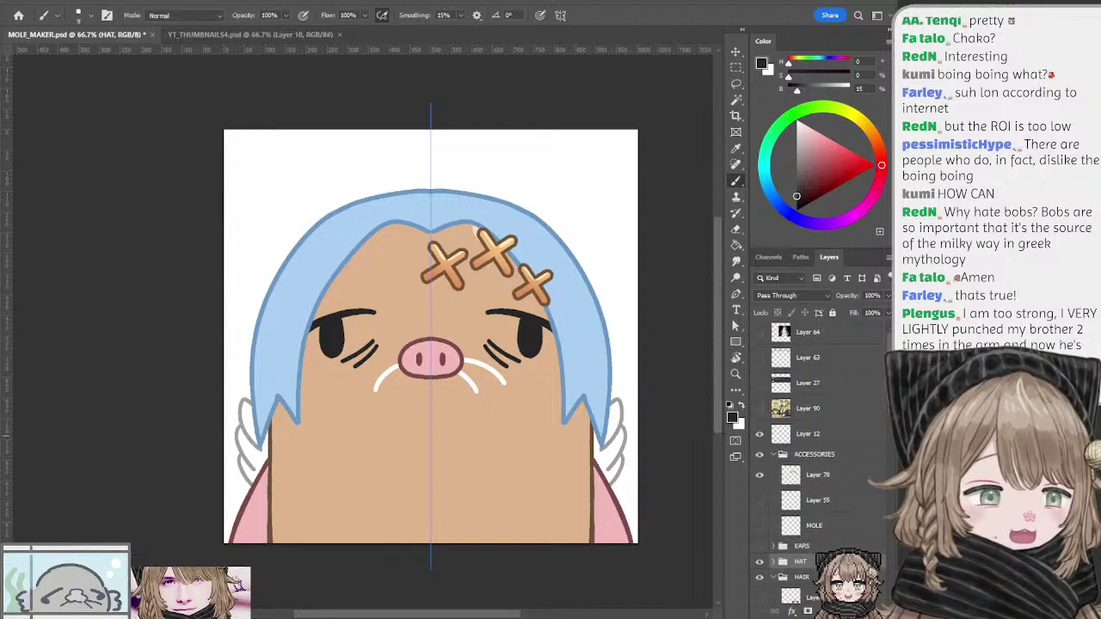
{"action": "scroll", "coordinate": [879, 375], "scroll_direction": "down", "scroll_amount": 1}
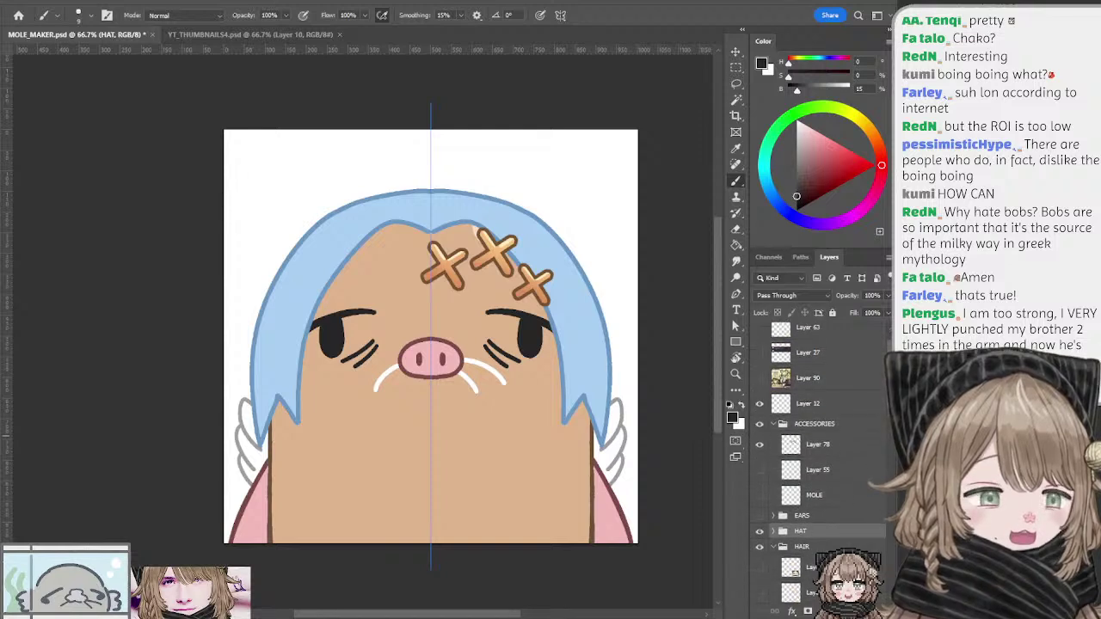
{"action": "left_click", "coordinate": [590, 328], "text": "ctrl"}
{"action": "scroll", "coordinate": [804, 472], "scroll_direction": "up", "scroll_amount": 4}
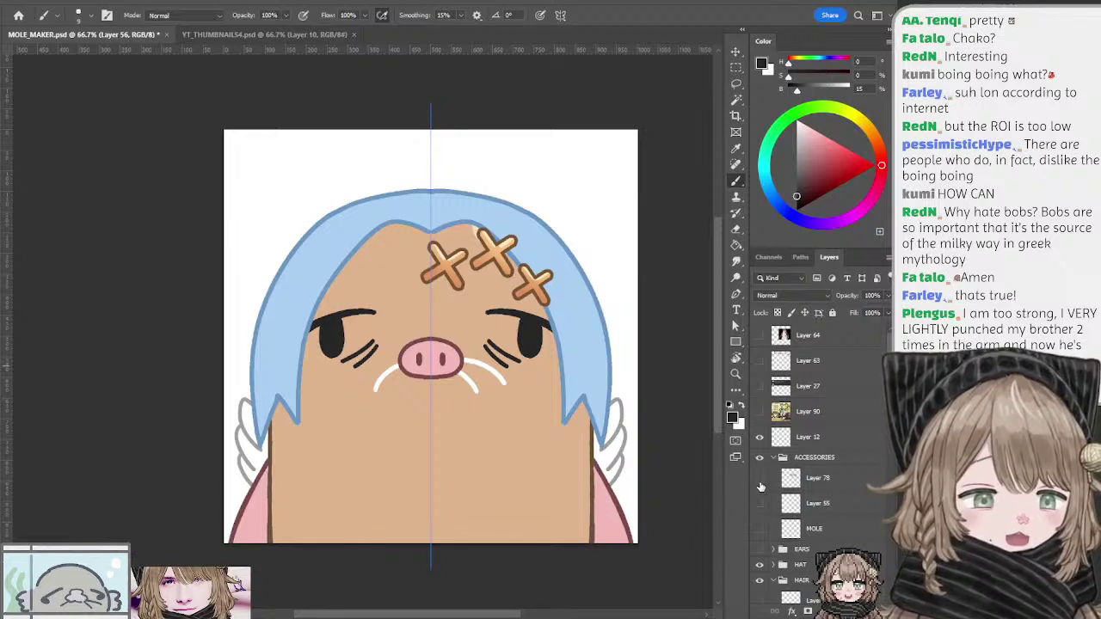
{"action": "scroll", "coordinate": [645, 344], "scroll_direction": "down", "scroll_amount": 2}
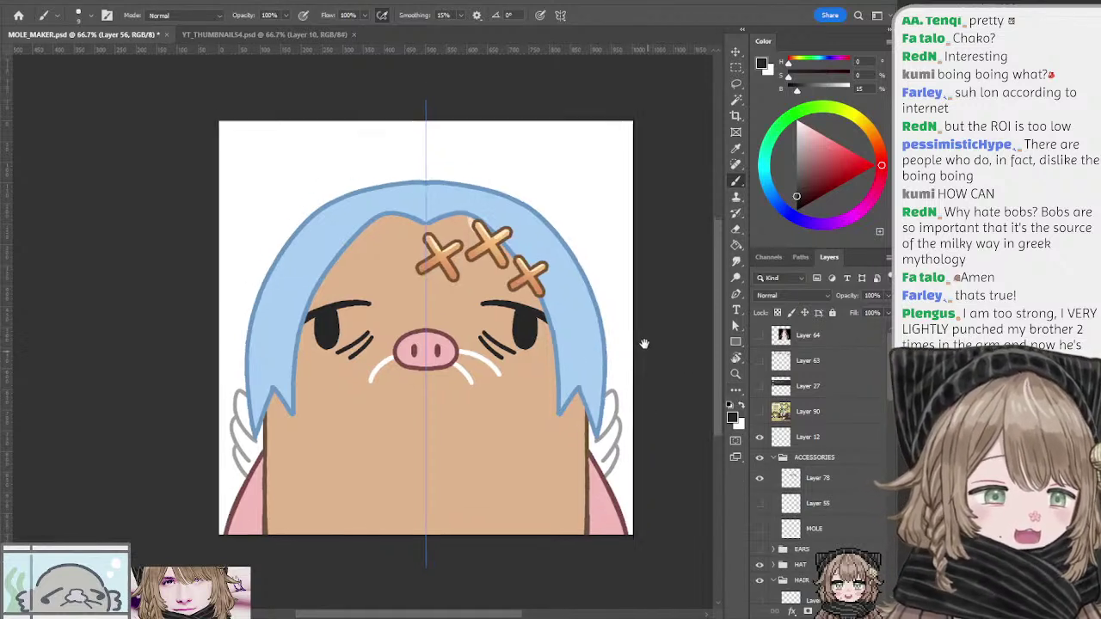
{"action": "scroll", "coordinate": [860, 429], "scroll_direction": "down", "scroll_amount": 3}
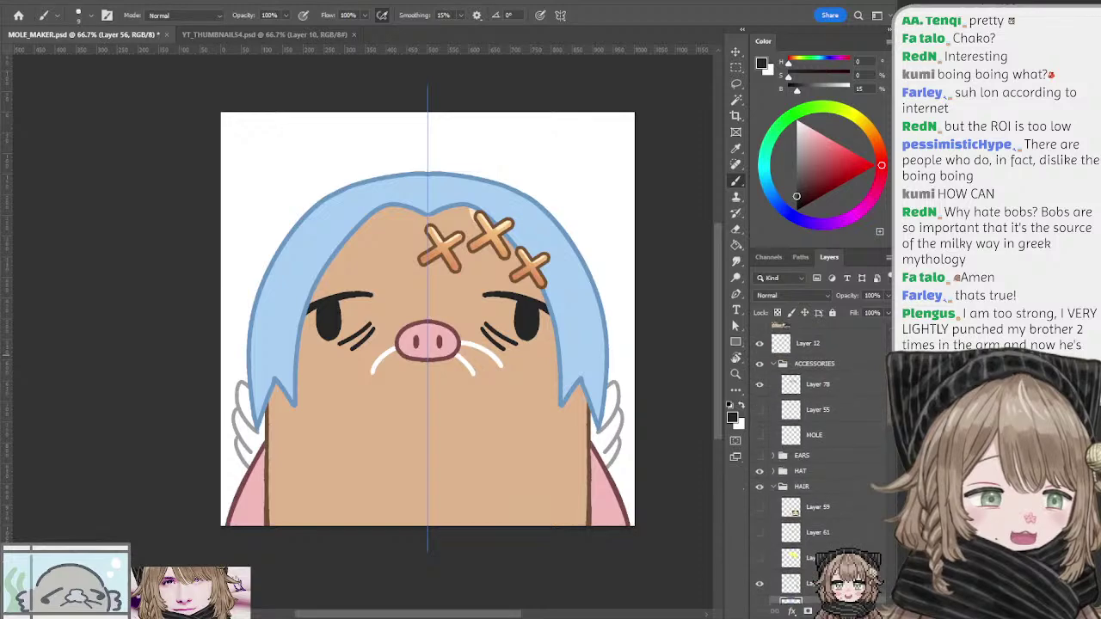
Step: Draw a symmetric black curve across the forehead on Layer 92 in the HAT group as the hat's lower edge
{"action": "left_click", "coordinate": [774, 477]}
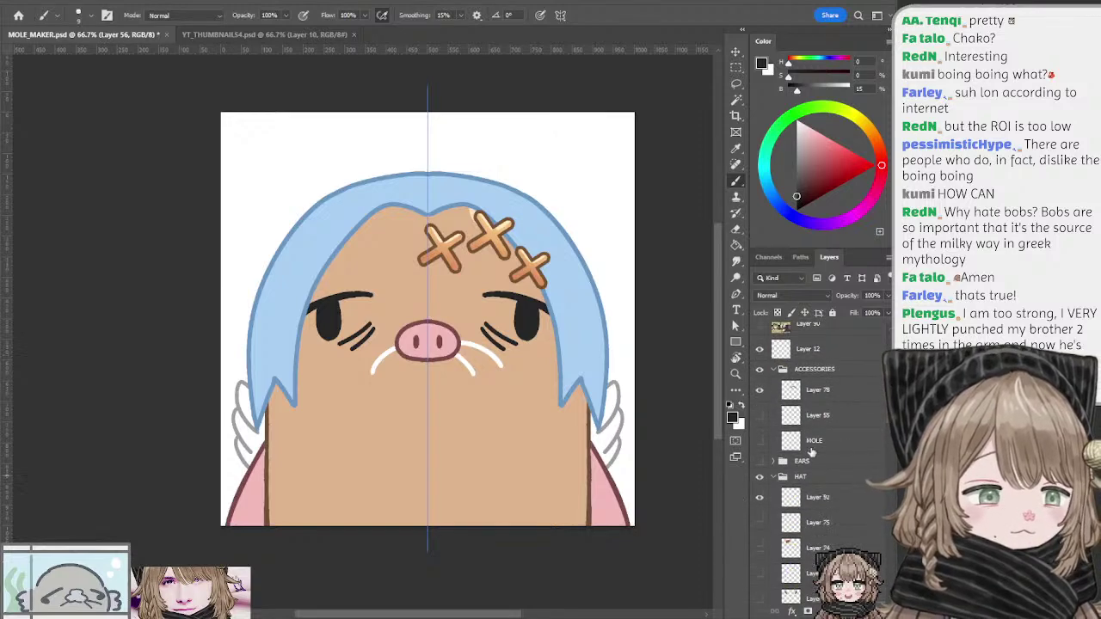
{"action": "scroll", "coordinate": [805, 396], "scroll_direction": "down", "scroll_amount": 4}
{"action": "left_click", "coordinate": [809, 387]}
{"action": "key", "text": "r"}
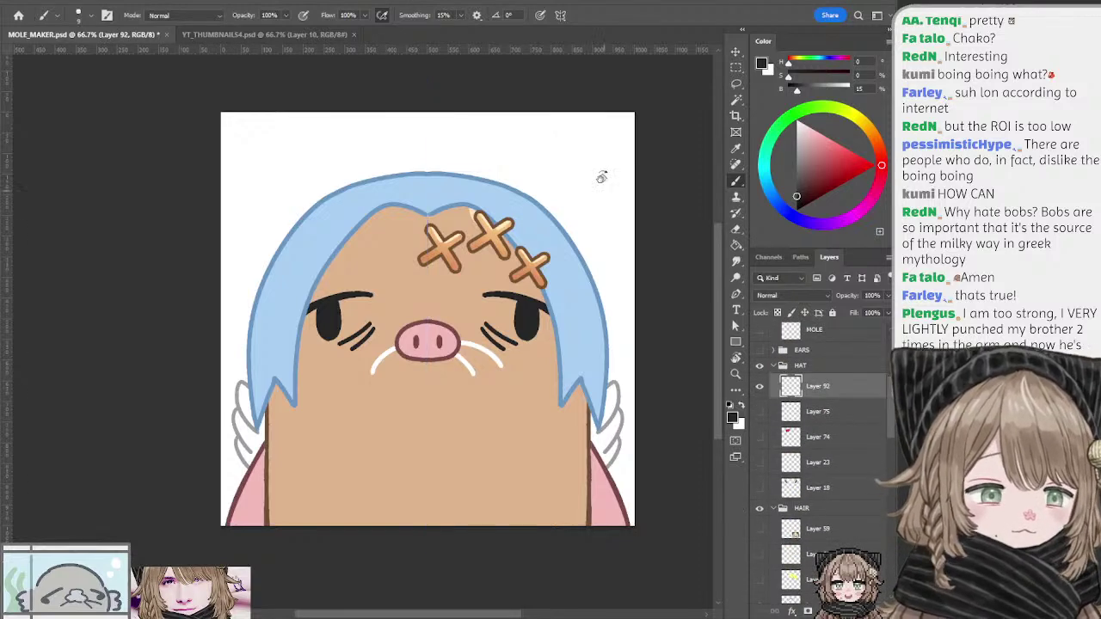
{"action": "mouse_move", "coordinate": [602, 179]}
{"action": "left_mouse_down"}
{"action": "mouse_move", "coordinate": [556, 129]}
{"action": "mouse_move", "coordinate": [607, 179]}
{"action": "mouse_move", "coordinate": [581, 161]}
{"action": "mouse_move", "coordinate": [536, 221]}
{"action": "mouse_move", "coordinate": [538, 207]}
{"action": "left_mouse_up"}
{"action": "key", "text": "b"}
{"action": "left_click_drag", "start_coordinate": [268, 282], "coordinate": [351, 255]}
{"action": "left_click_drag", "start_coordinate": [490, 246], "coordinate": [578, 262]}
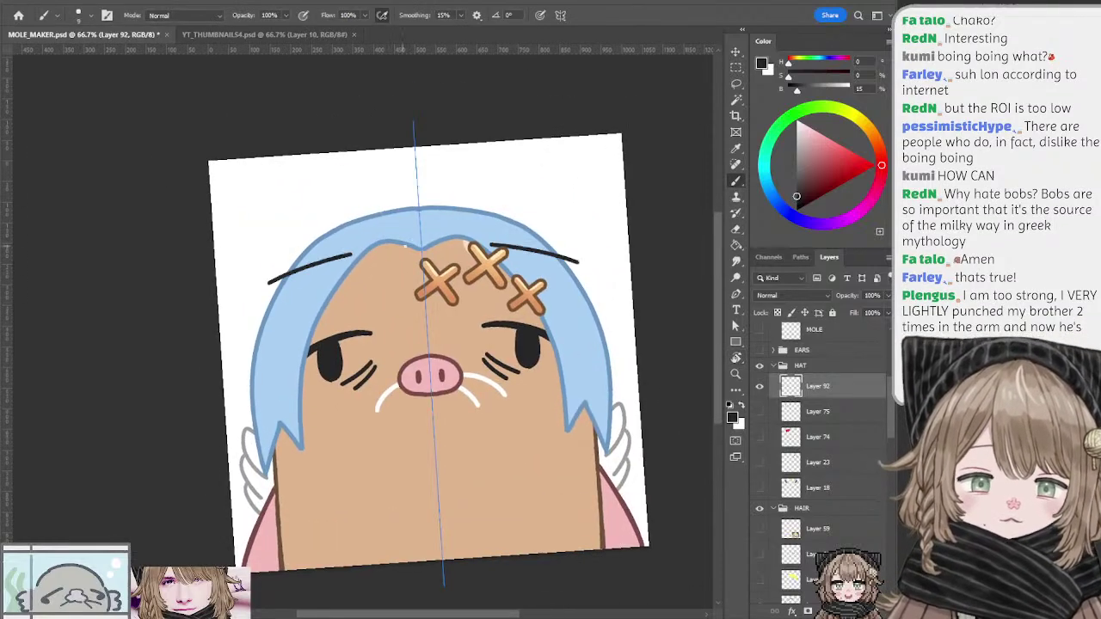
{"action": "key", "text": "ctrl+z"}
{"action": "left_click_drag", "start_coordinate": [276, 285], "coordinate": [428, 243]}
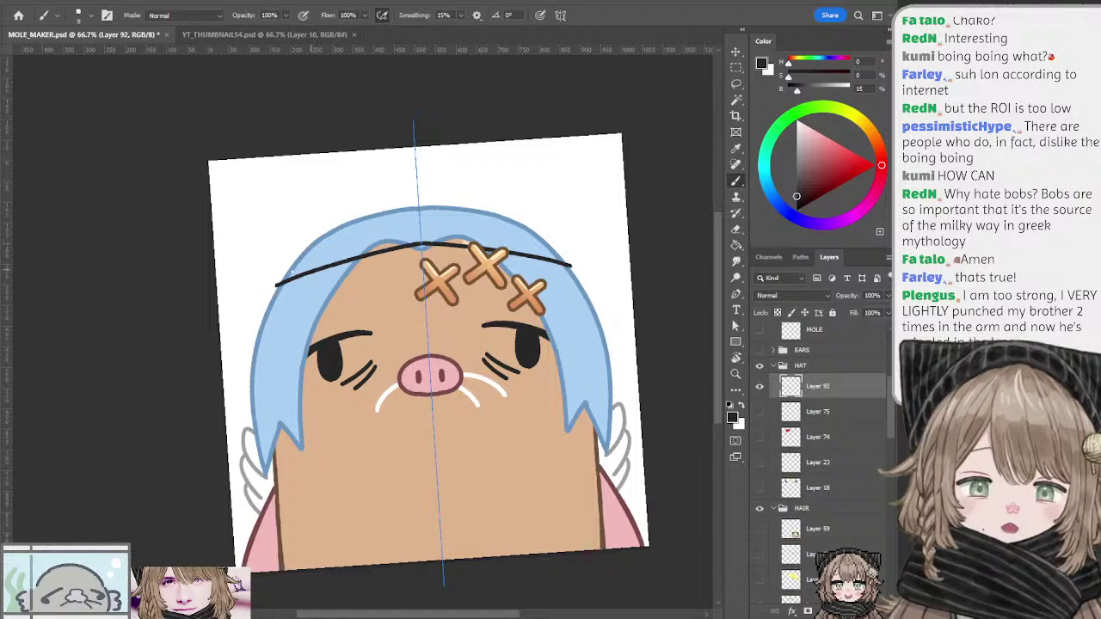
{"action": "key", "text": "ctrl+z"}
{"action": "left_click_drag", "start_coordinate": [277, 283], "coordinate": [413, 242]}
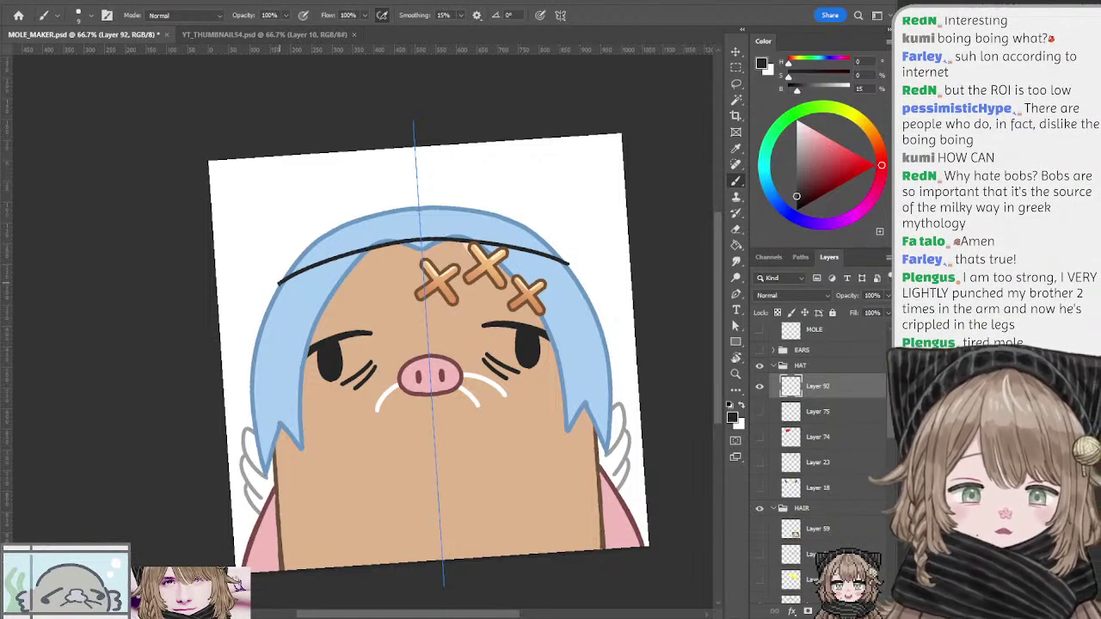
{"action": "key", "text": "ctrl+z"}
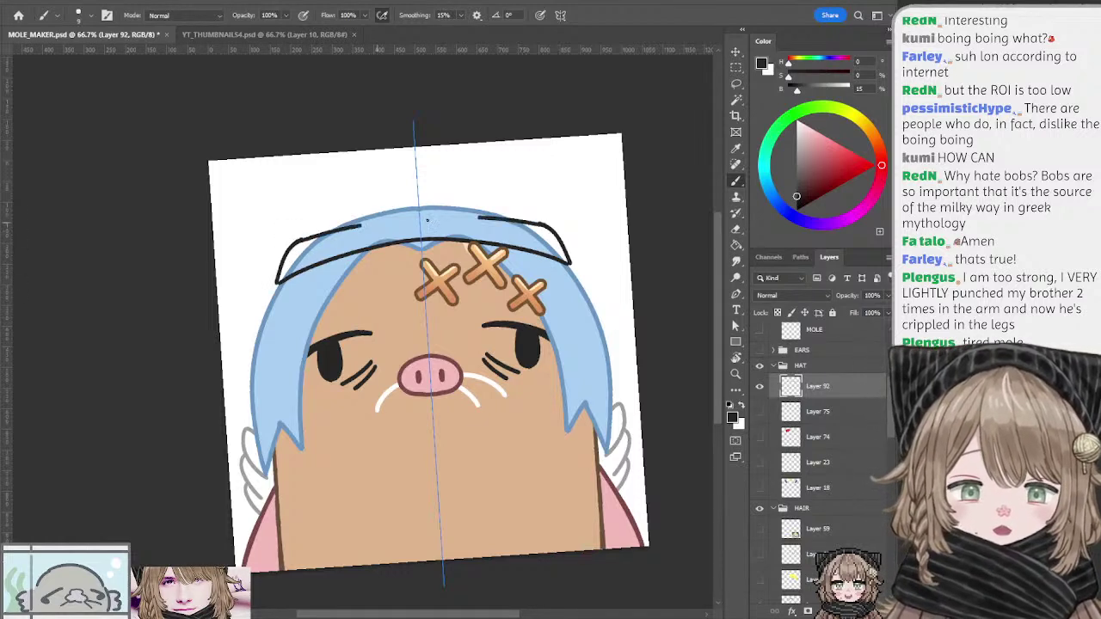
Step: Draw the brim's upper edge and the rounded crown outline above it on Layer 92, and set the Eraser size to 15 px
{"action": "key", "text": "ctrl+z"}
{"action": "left_click_drag", "start_coordinate": [297, 240], "coordinate": [423, 208]}
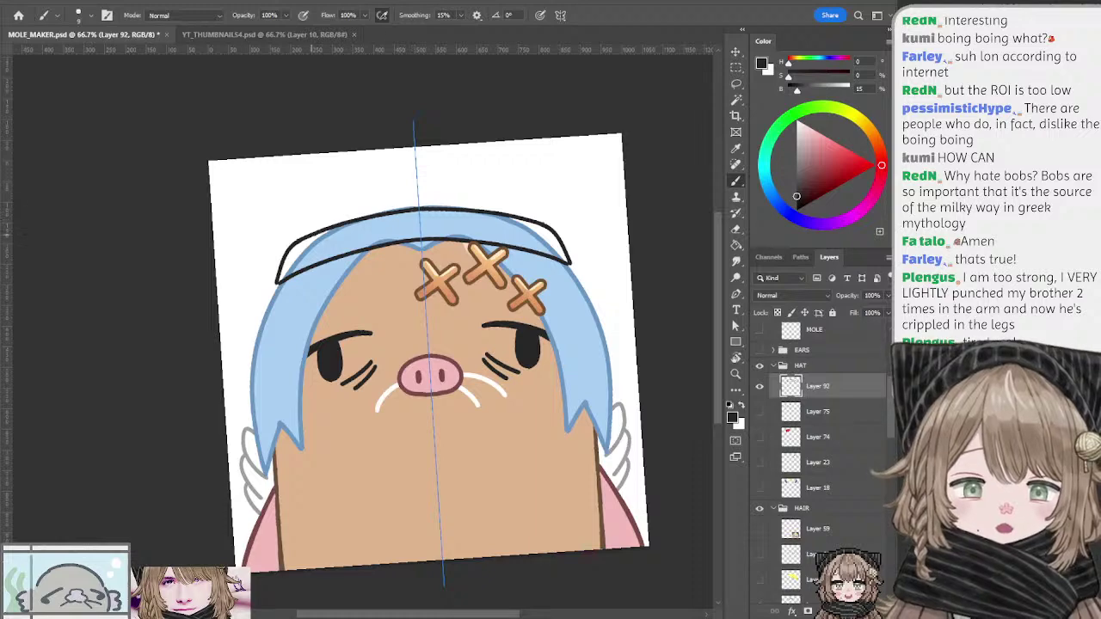
{"action": "left_click_drag", "start_coordinate": [297, 240], "coordinate": [410, 174]}
{"action": "key", "text": "ctrl+z"}
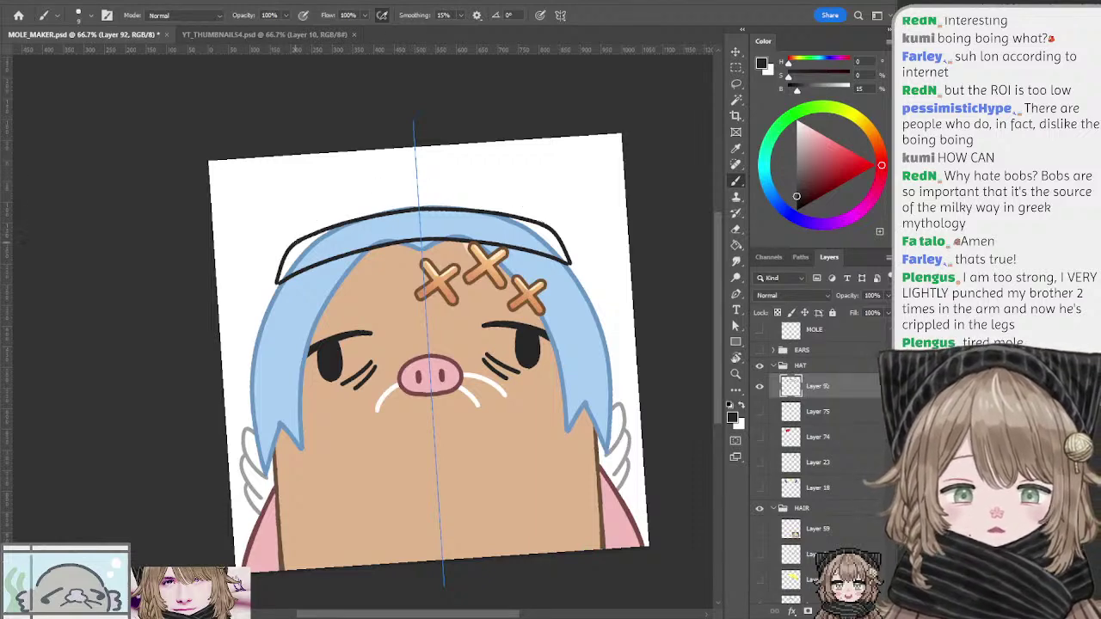
{"action": "left_click_drag", "start_coordinate": [298, 240], "coordinate": [416, 179]}
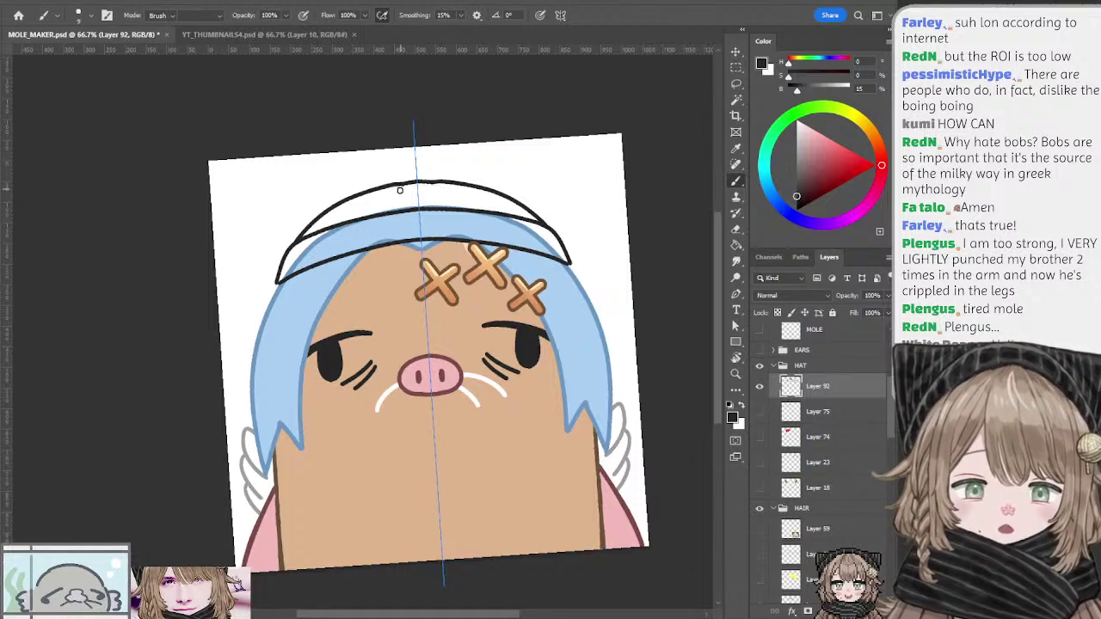
{"action": "key", "text": "e"}
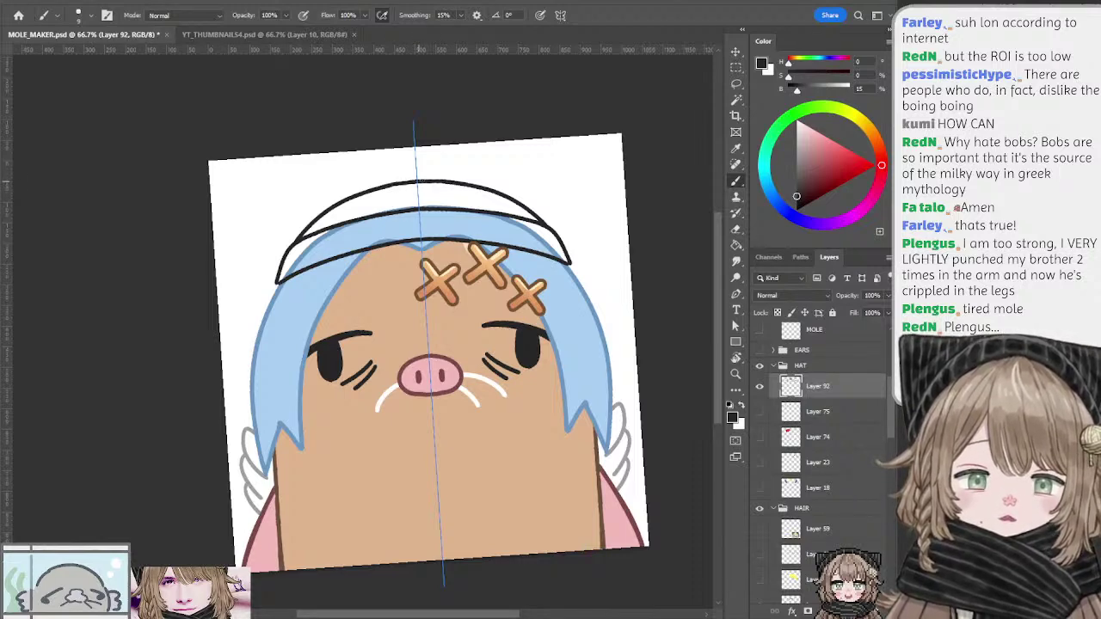
{"action": "key", "text": "e"}
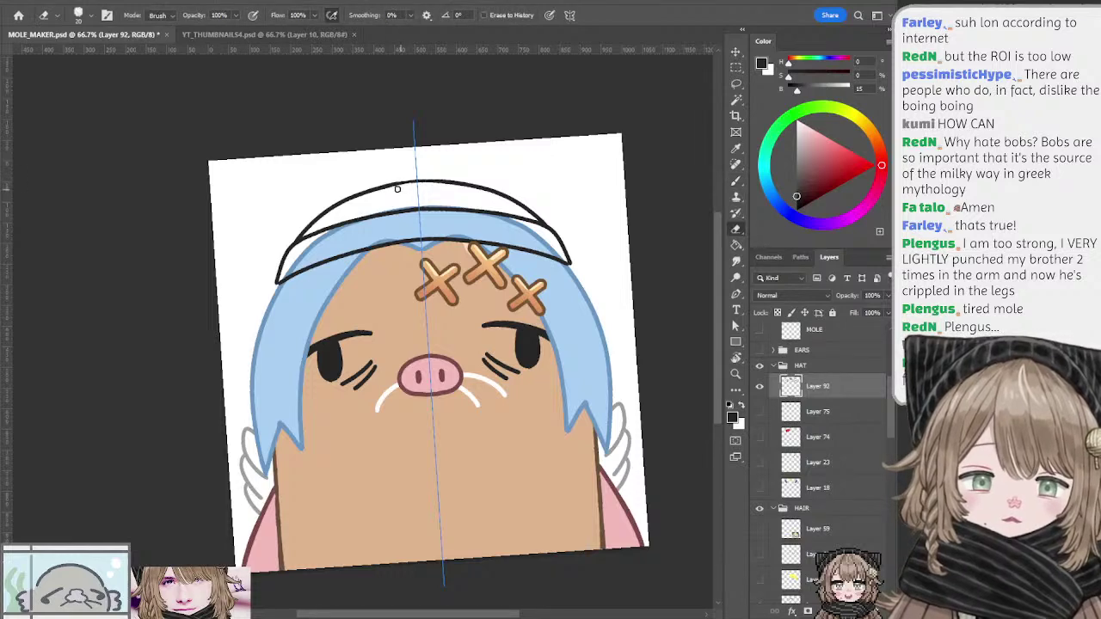
{"action": "key", "text": "["}
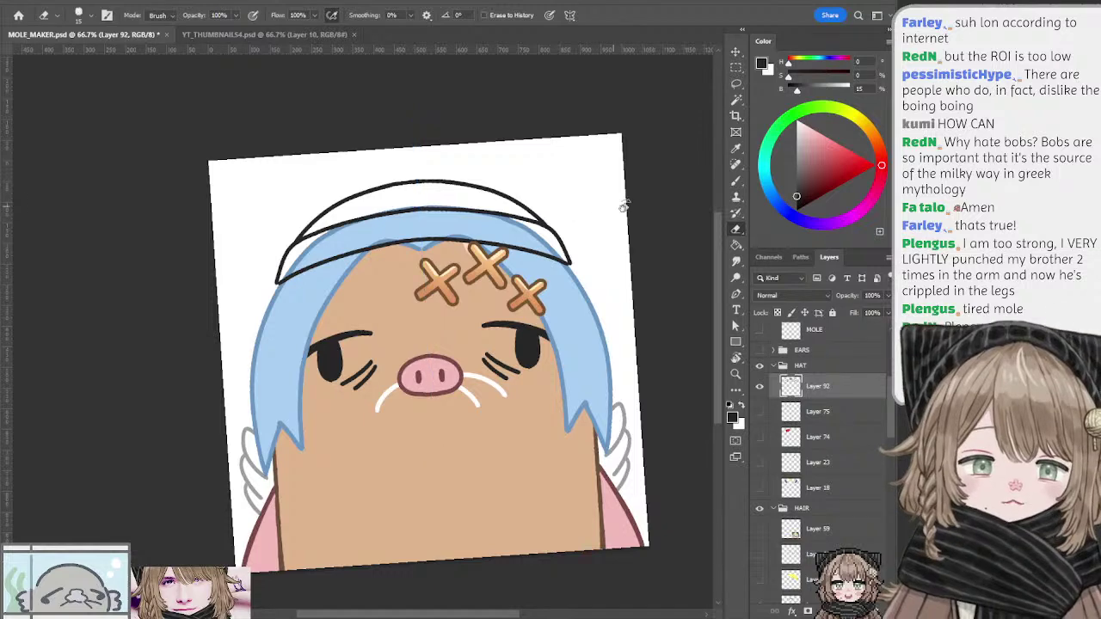
Step: Add a new layer between Layer 92 and Layer 75 and choose a dark grey brush colour at 34% brightness
{"action": "key", "text": "r"}
{"action": "left_click_drag", "start_coordinate": [651, 206], "coordinate": [666, 203]}
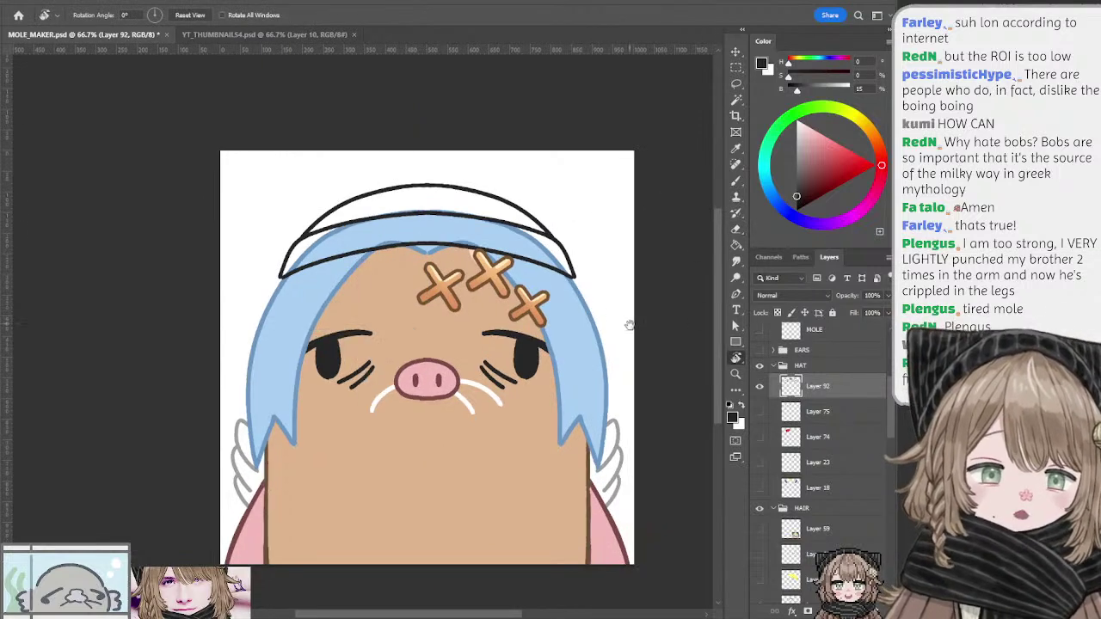
{"action": "left_click_drag", "start_coordinate": [628, 324], "coordinate": [622, 315]}
{"action": "key", "text": "e"}
{"action": "left_click", "coordinate": [813, 413]}
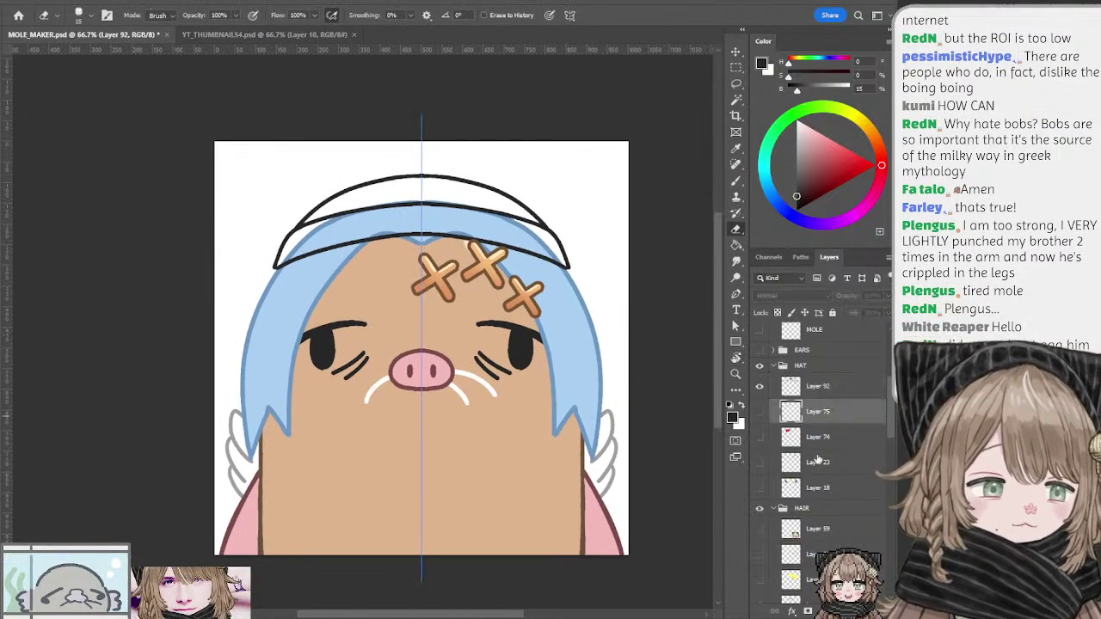
{"action": "key", "text": "ctrl+shift+alt+n"}
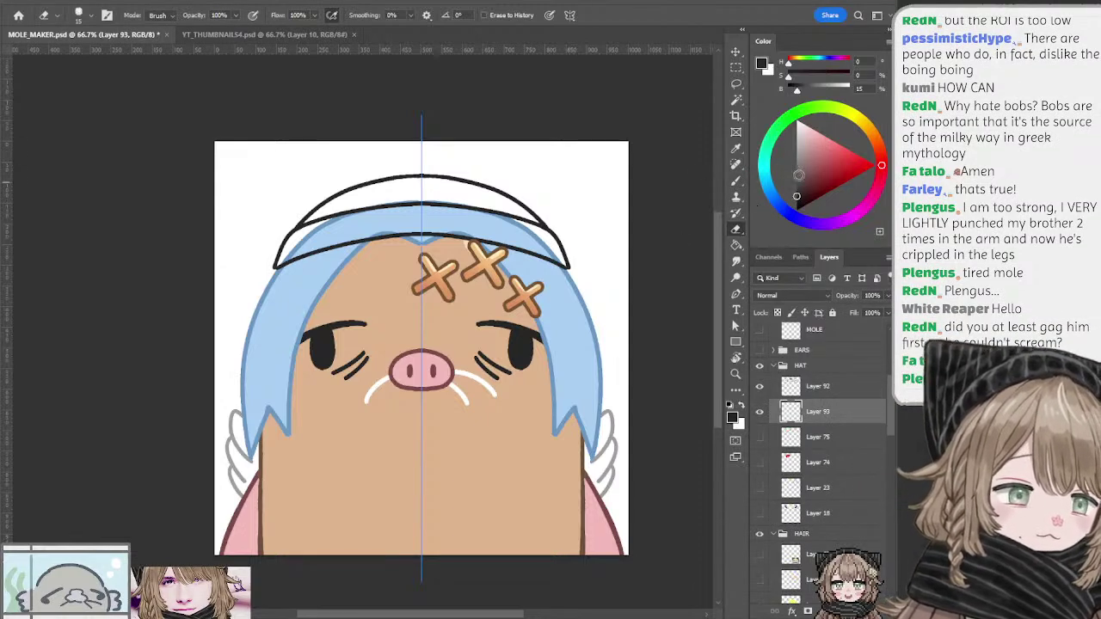
{"action": "left_click", "coordinate": [796, 179]}
{"action": "key", "text": "b"}
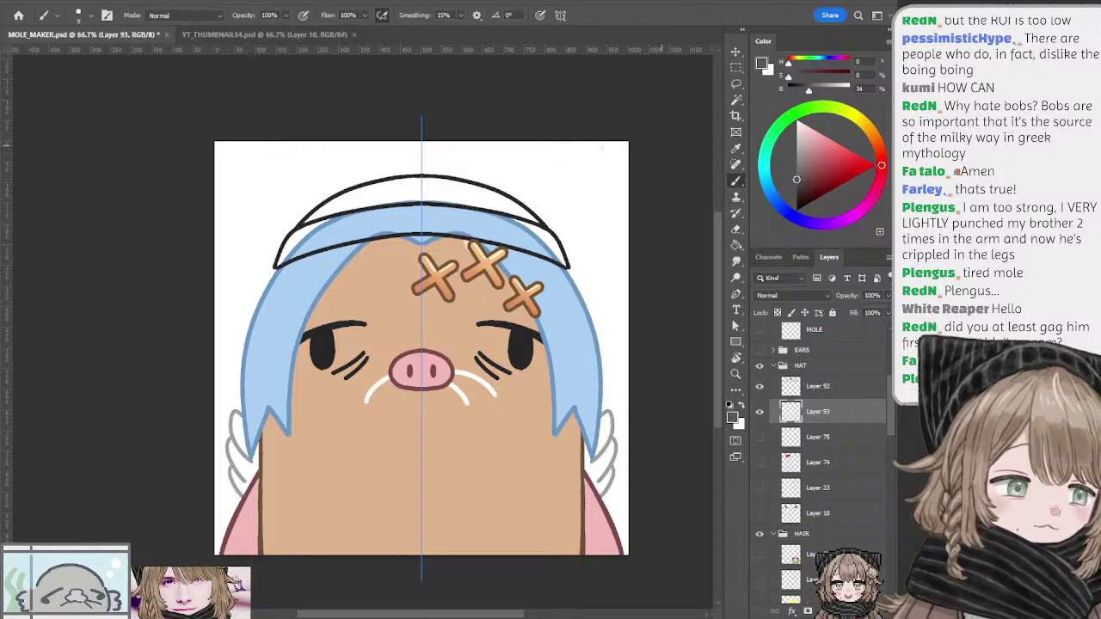
Step: Paint the hat's brim dark grey beneath the outline on Layer 93
{"action": "left_click_drag", "start_coordinate": [301, 234], "coordinate": [359, 213]}
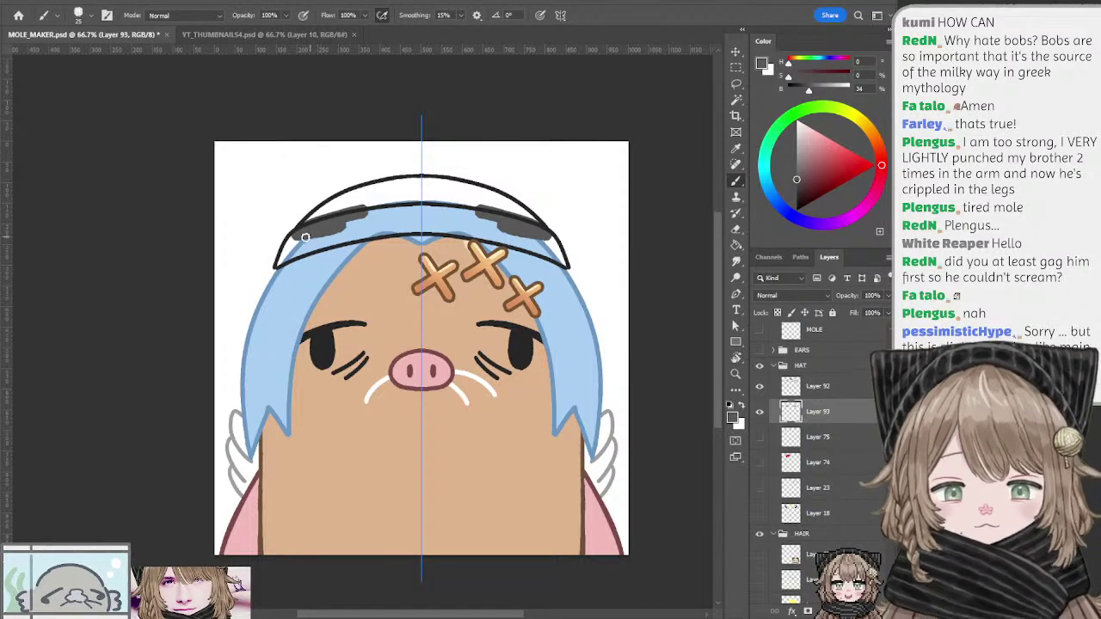
{"action": "mouse_move", "coordinate": [304, 237]}
{"action": "left_mouse_down"}
{"action": "mouse_move", "coordinate": [277, 264]}
{"action": "mouse_move", "coordinate": [398, 214]}
{"action": "mouse_move", "coordinate": [330, 230]}
{"action": "mouse_move", "coordinate": [401, 212]}
{"action": "mouse_move", "coordinate": [344, 218]}
{"action": "mouse_move", "coordinate": [413, 203]}
{"action": "mouse_move", "coordinate": [331, 241]}
{"action": "mouse_move", "coordinate": [398, 227]}
{"action": "mouse_move", "coordinate": [362, 229]}
{"action": "mouse_move", "coordinate": [345, 235]}
{"action": "mouse_move", "coordinate": [440, 227]}
{"action": "mouse_move", "coordinate": [390, 221]}
{"action": "mouse_move", "coordinate": [442, 223]}
{"action": "mouse_move", "coordinate": [411, 204]}
{"action": "left_mouse_up"}
{"action": "key", "text": "ctrl+z"}
{"action": "key", "text": "["}
{"action": "key", "text": "ctrl+z"}
{"action": "key", "text": "]"}
{"action": "key", "text": "ctrl+z"}
{"action": "key", "text": "ctrl+z"}
{"action": "key", "text": "ctrl+z"}
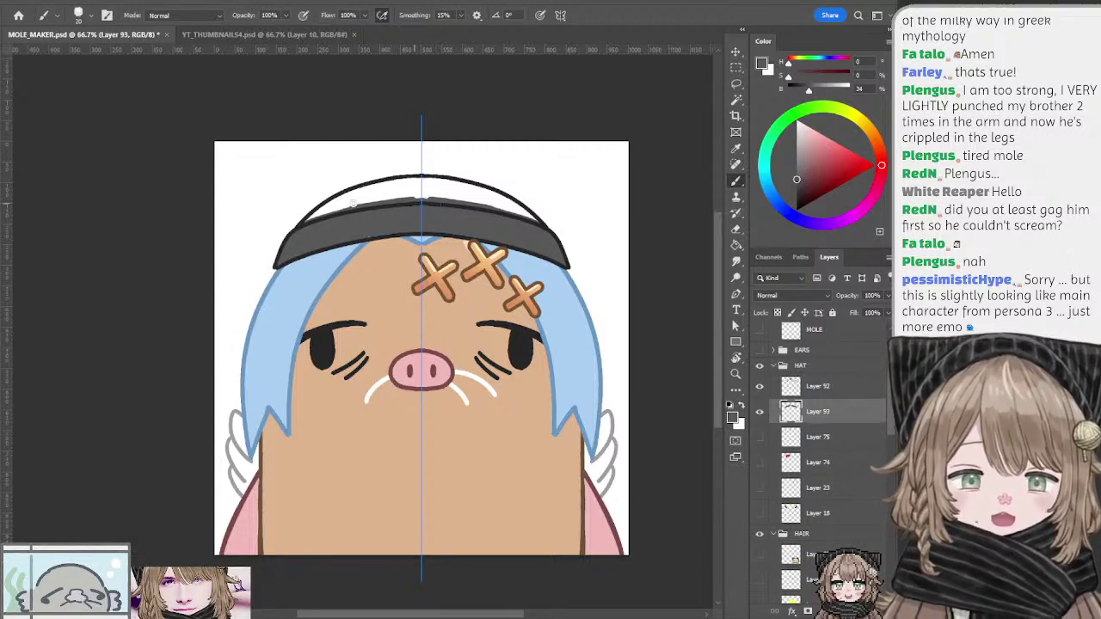
Step: Fill the hat's crown with the same dark grey on Layer 93
{"action": "mouse_move", "coordinate": [308, 220]}
{"action": "left_mouse_down"}
{"action": "mouse_move", "coordinate": [404, 187]}
{"action": "mouse_move", "coordinate": [325, 215]}
{"action": "left_mouse_up"}
{"action": "key", "text": "ctrl+z"}
{"action": "left_click_drag", "start_coordinate": [413, 189], "coordinate": [472, 203]}
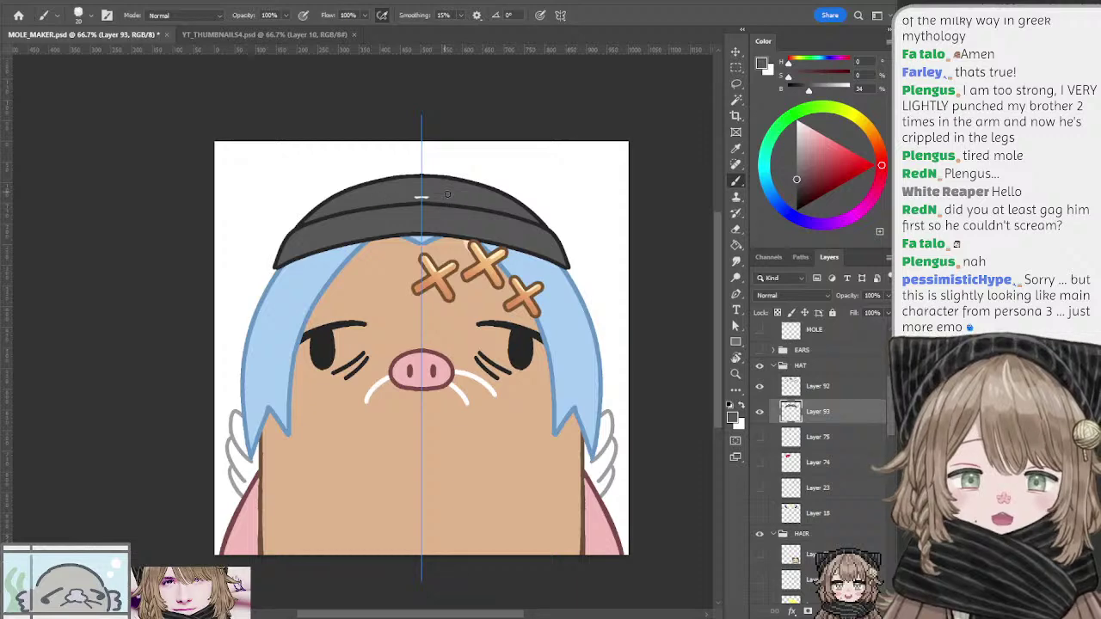
{"action": "left_click_drag", "start_coordinate": [562, 238], "coordinate": [552, 228]}
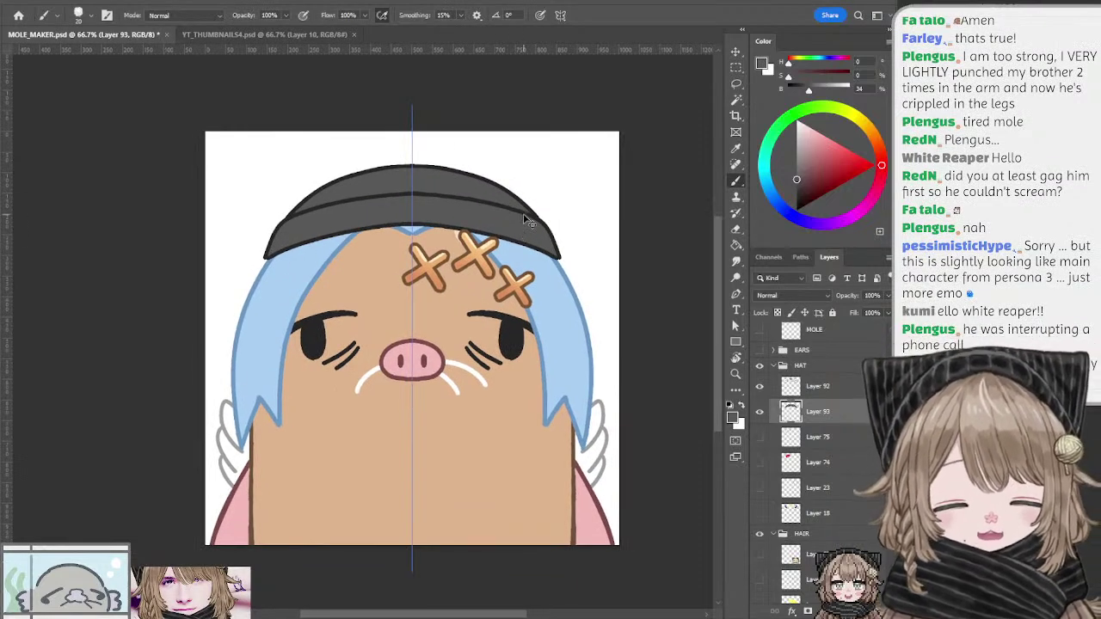
Step: Darken the grey fill of the hat on Layer 93 and switch to the Lasso tool
{"action": "key", "text": "i"}
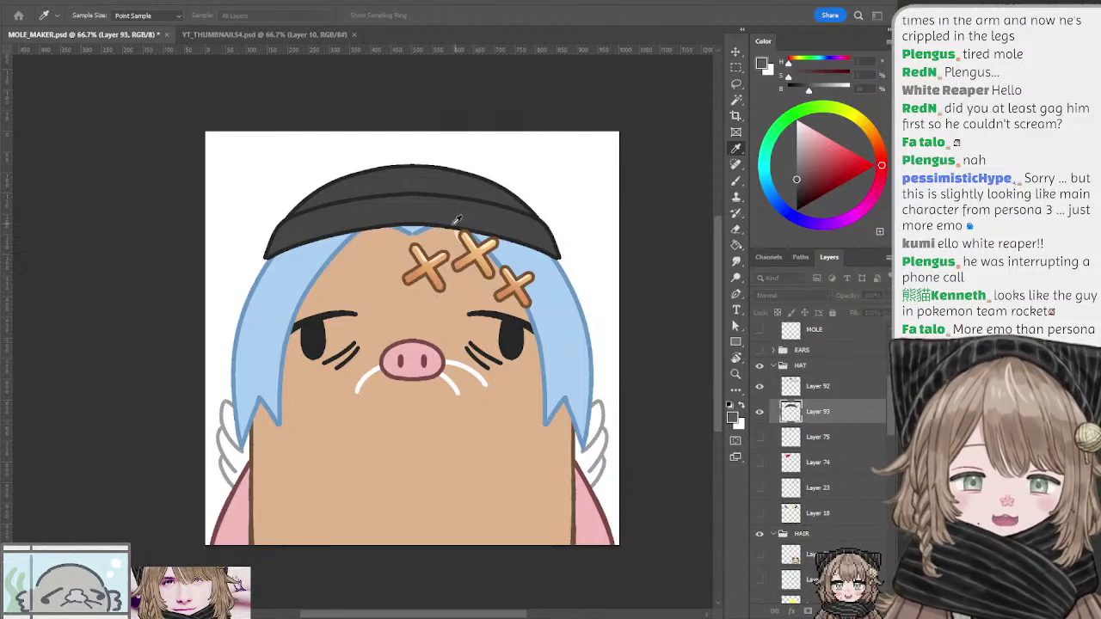
{"action": "key", "text": "l"}
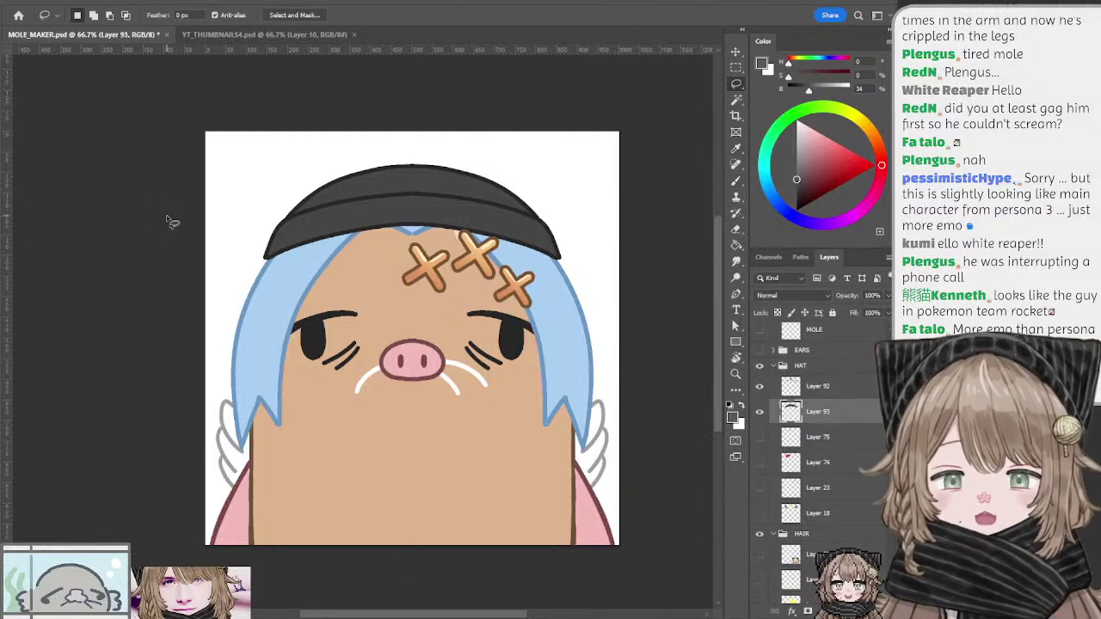
{"action": "mouse_move", "coordinate": [250, 219]}
{"action": "left_mouse_down"}
{"action": "mouse_move", "coordinate": [283, 253]}
{"action": "mouse_move", "coordinate": [264, 216]}
{"action": "left_mouse_up"}
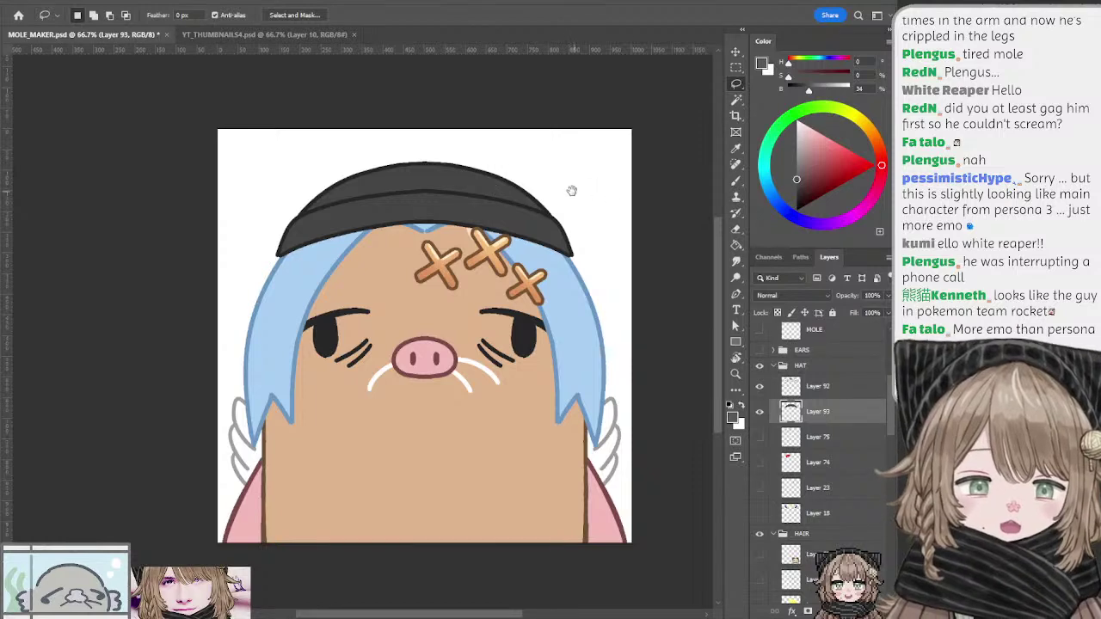
{"action": "left_click_drag", "start_coordinate": [570, 189], "coordinate": [592, 196]}
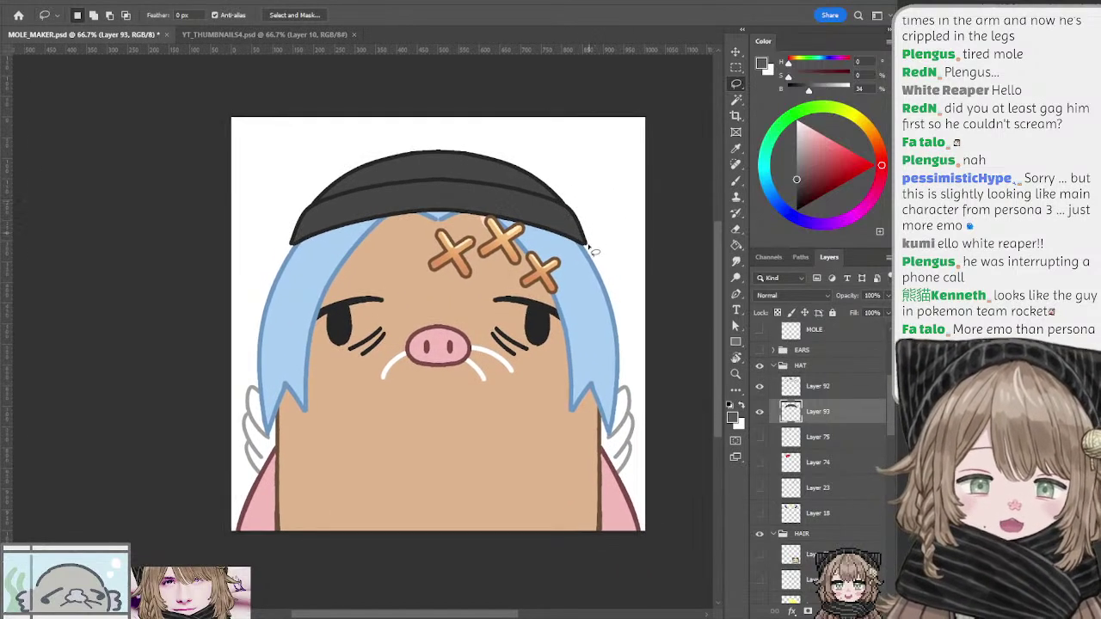
{"action": "left_click", "coordinate": [583, 247], "text": "ctrl"}
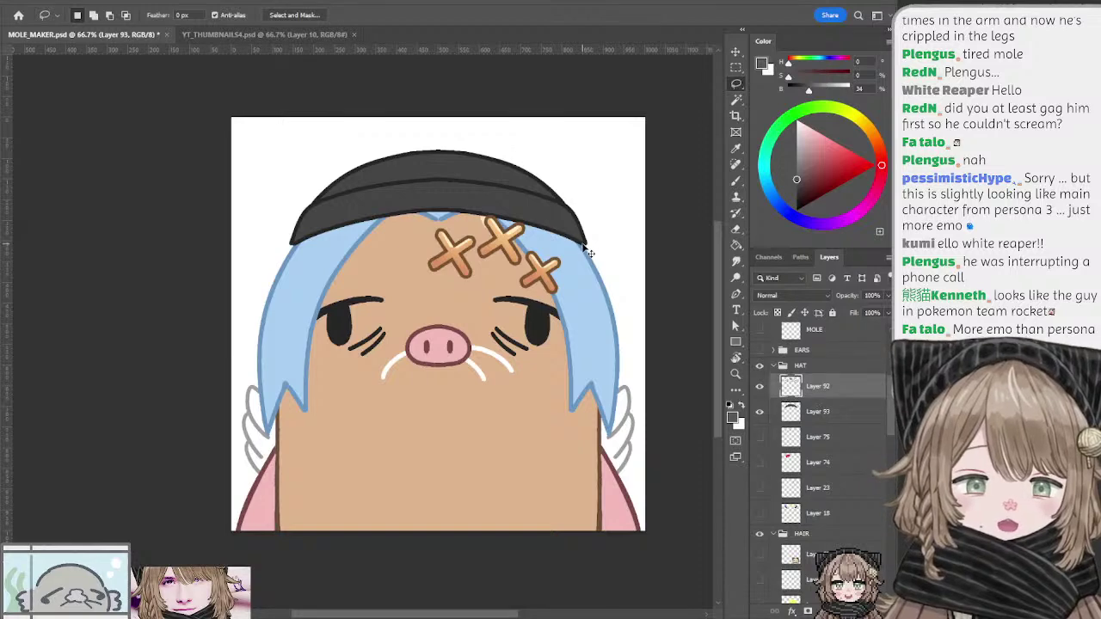
{"action": "left_click", "coordinate": [735, 52]}
{"action": "key", "text": "ctrl+t"}
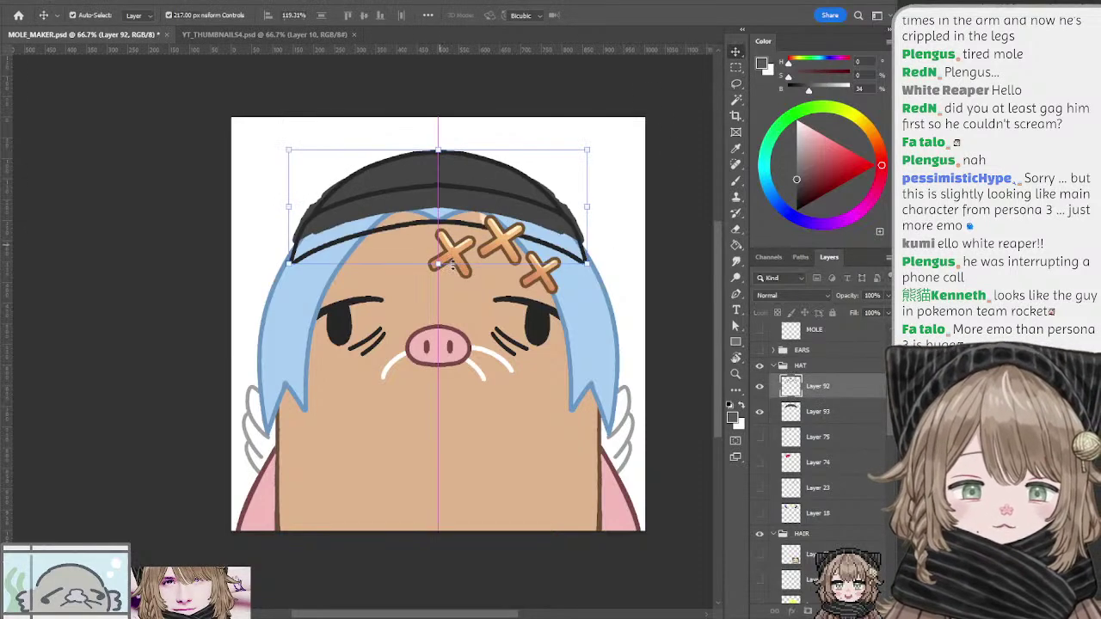
{"action": "key", "text": "Escape"}
Step: Try stretching the hat downward and widening its lower edge by transforming Layers 92 and 93 together
{"action": "left_click", "coordinate": [817, 411], "text": "ctrl"}
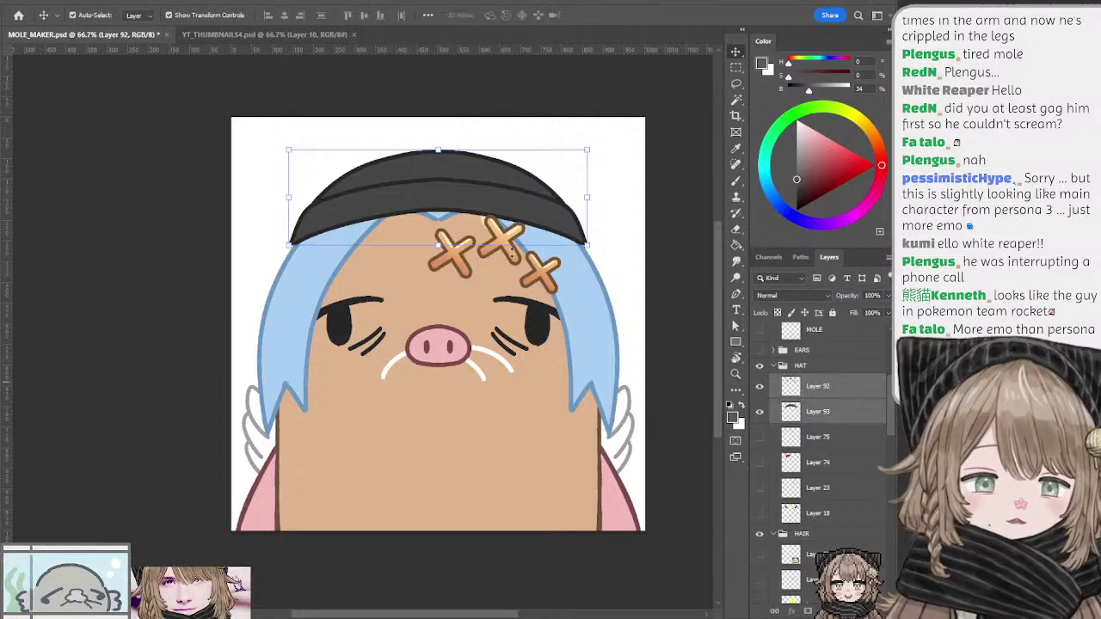
{"action": "left_click_drag", "start_coordinate": [438, 245], "coordinate": [600, 273]}
{"action": "key", "text": "ctrl+z"}
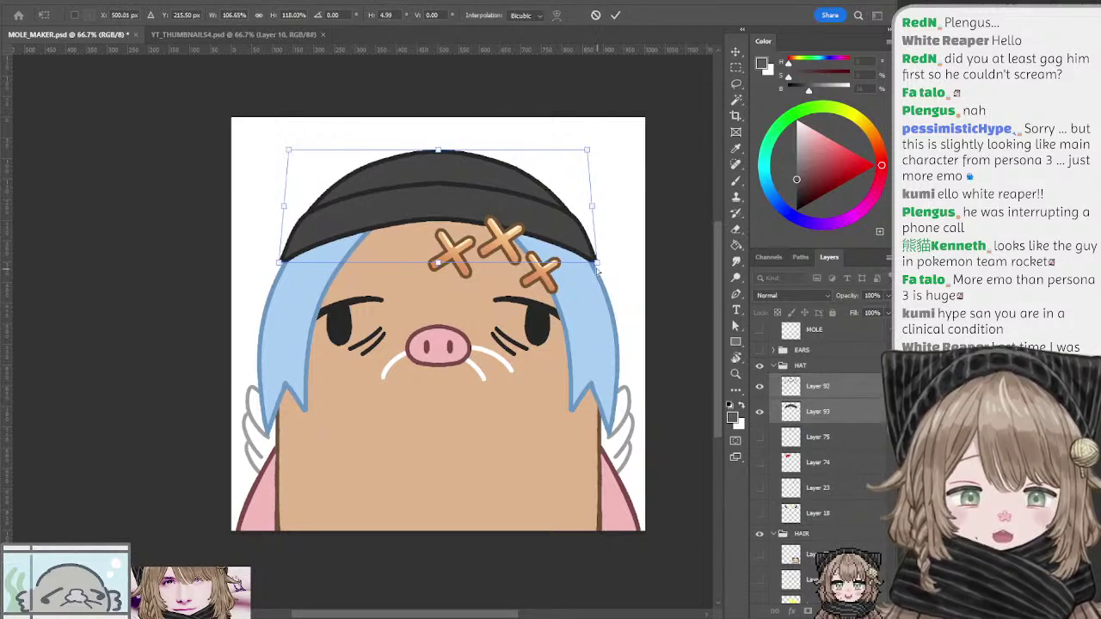
{"action": "key", "text": "Return"}
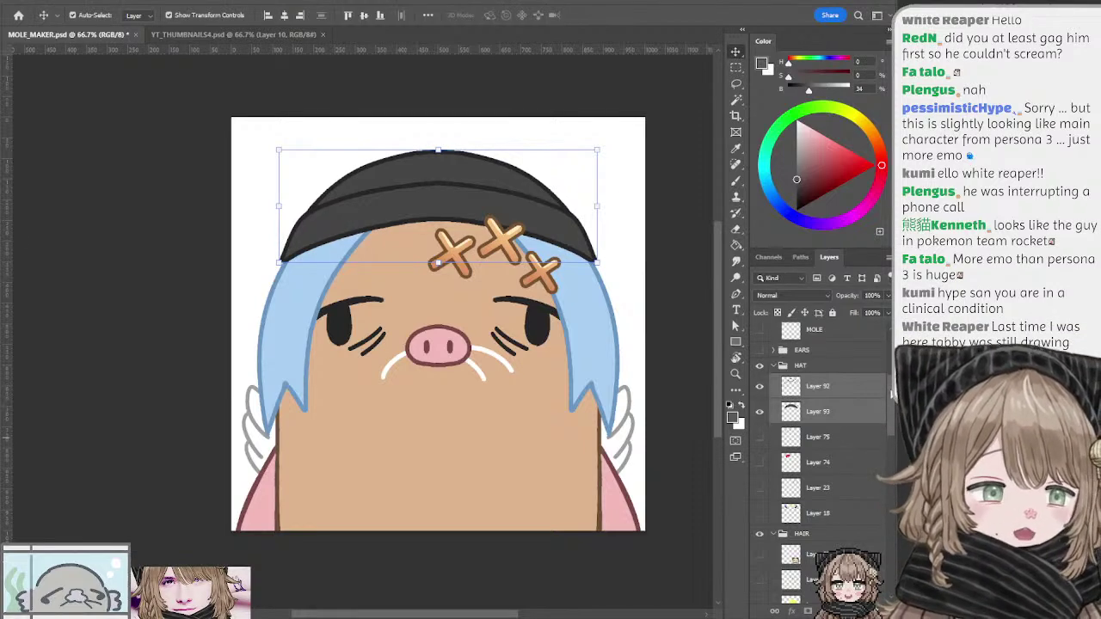
Step: Hide the light blue hair on Layers 57 and 56 to check how the stretched hat fits the bare head
{"action": "scroll", "coordinate": [886, 419], "scroll_direction": "down", "scroll_amount": 3}
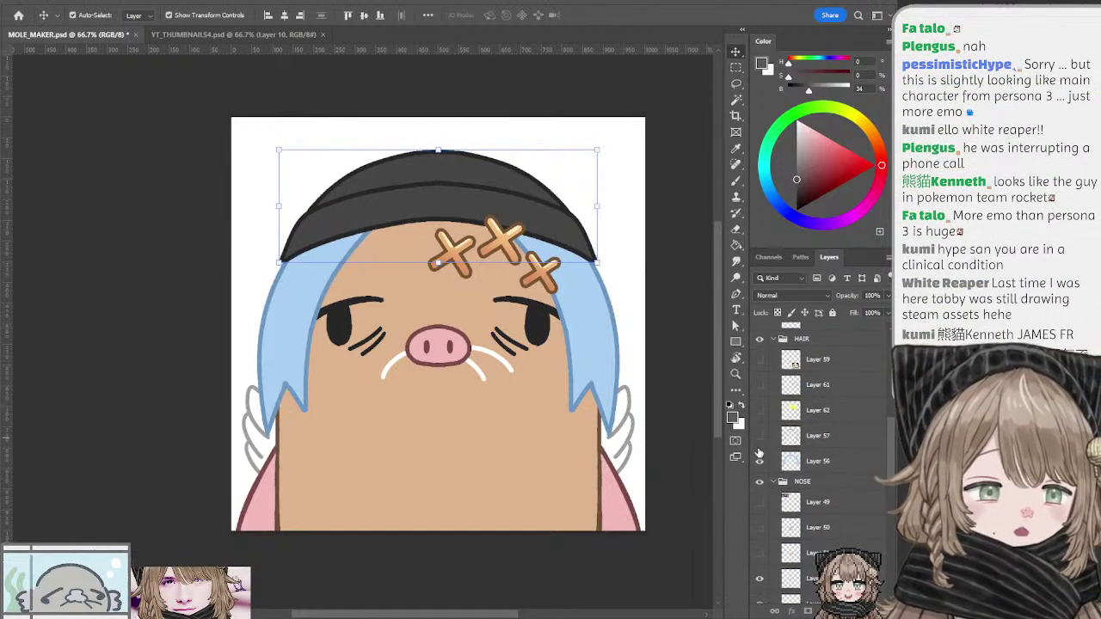
{"action": "left_click_drag", "start_coordinate": [759, 435], "coordinate": [761, 462]}
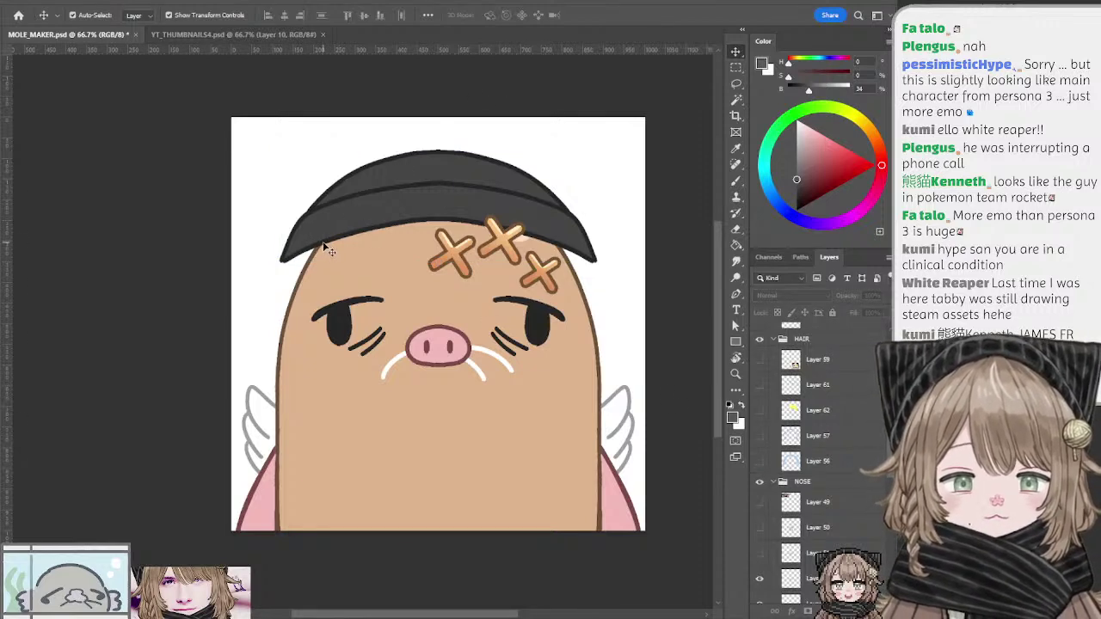
{"action": "left_click", "coordinate": [329, 247]}
{"action": "left_click", "coordinate": [516, 94]}
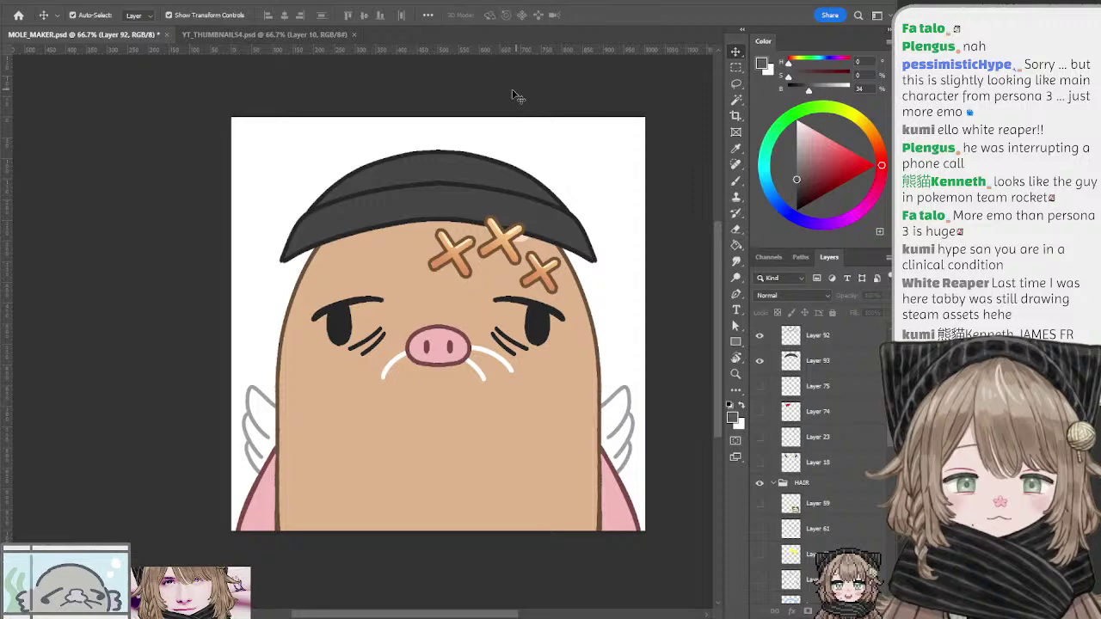
{"action": "left_click", "coordinate": [320, 244]}
Step: Undo the hiding of the blue hair and the stretching of the hat, and deselect the layers
{"action": "key", "text": "ctrl+z"}
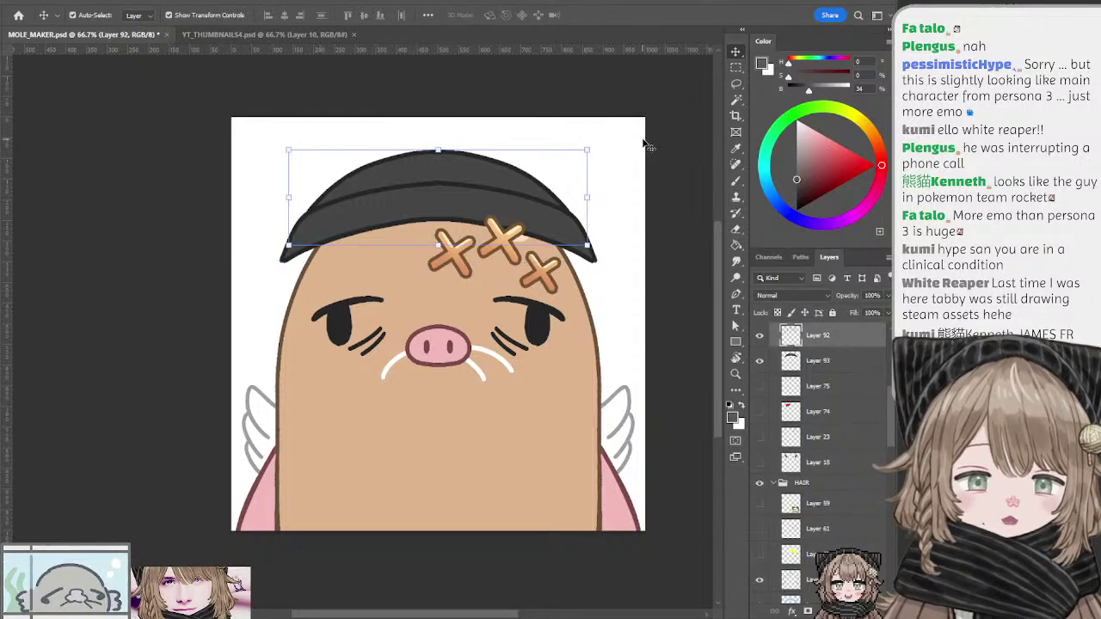
{"action": "key", "text": "ctrl+z"}
{"action": "left_click", "coordinate": [665, 142]}
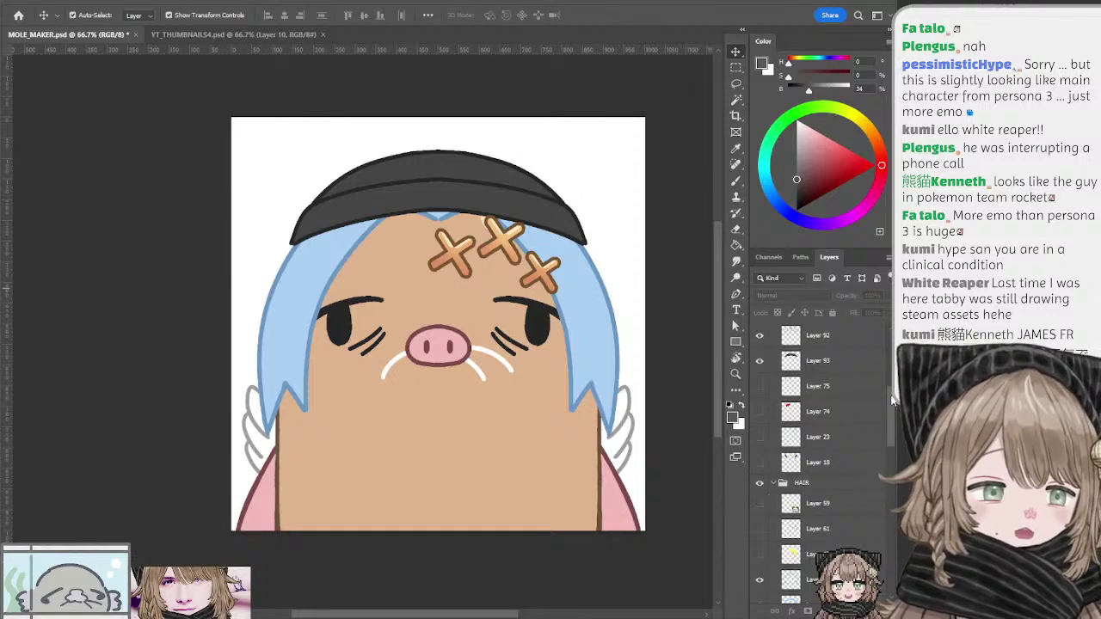
Step: Hide the light blue hair on Layers 57 and 56 in the HAIR group
{"action": "scroll", "coordinate": [765, 472], "scroll_direction": "down", "scroll_amount": 3}
{"action": "left_click", "coordinate": [759, 477]}
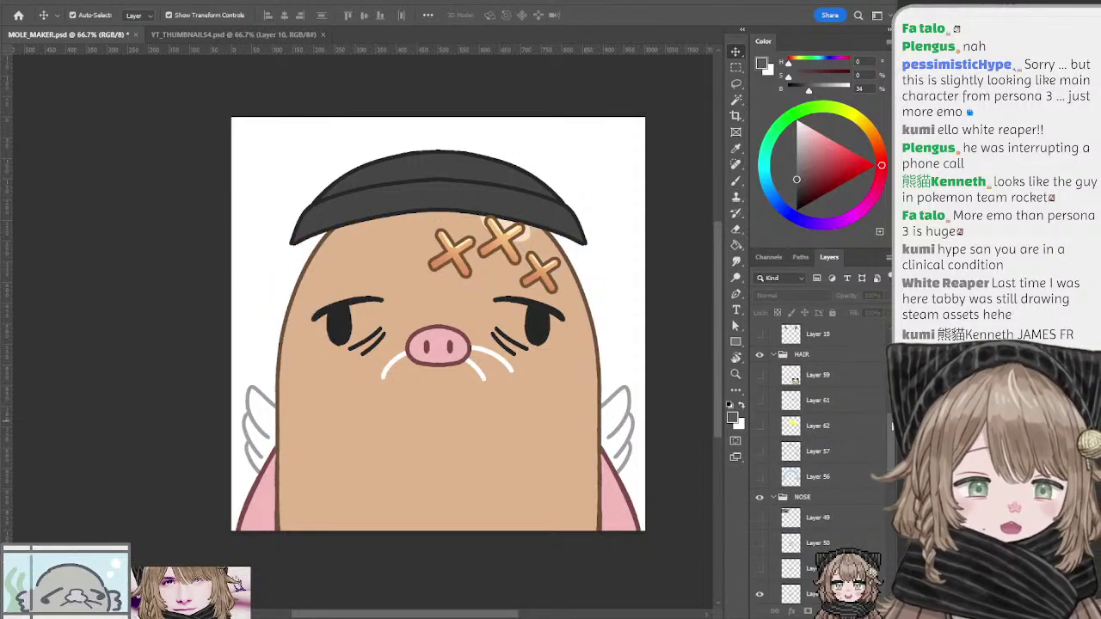
Step: Duplicate Layers 92 and 93 in the HAT group and hide the two originals
{"action": "scroll", "coordinate": [891, 430], "scroll_direction": "up", "scroll_amount": 3}
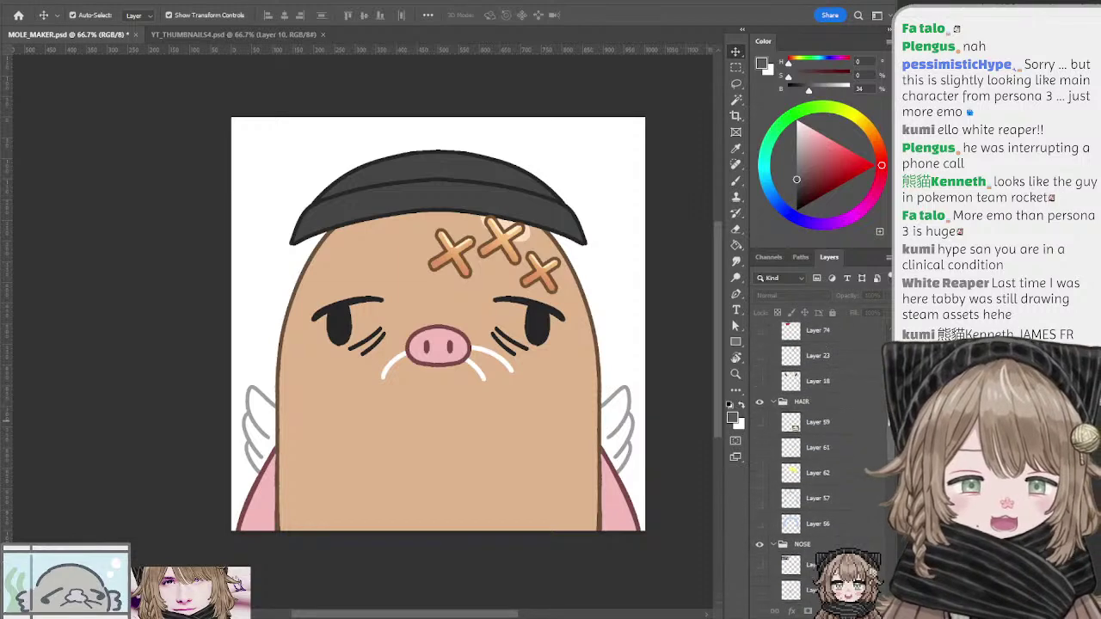
{"action": "scroll", "coordinate": [887, 403], "scroll_direction": "up", "scroll_amount": 3}
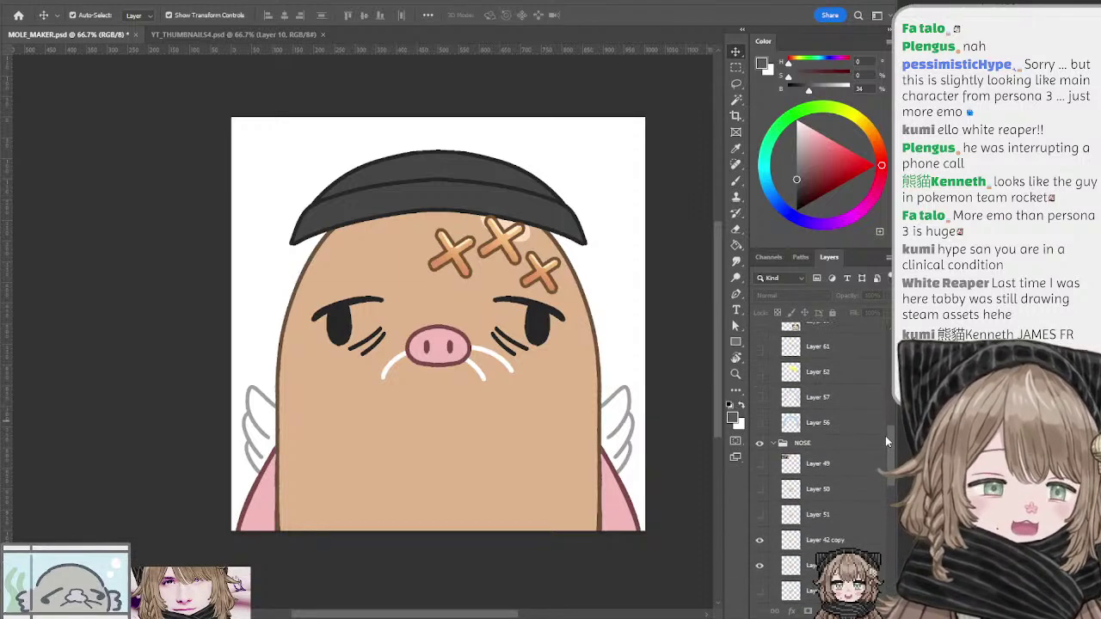
{"action": "scroll", "coordinate": [887, 391], "scroll_direction": "down", "scroll_amount": 2}
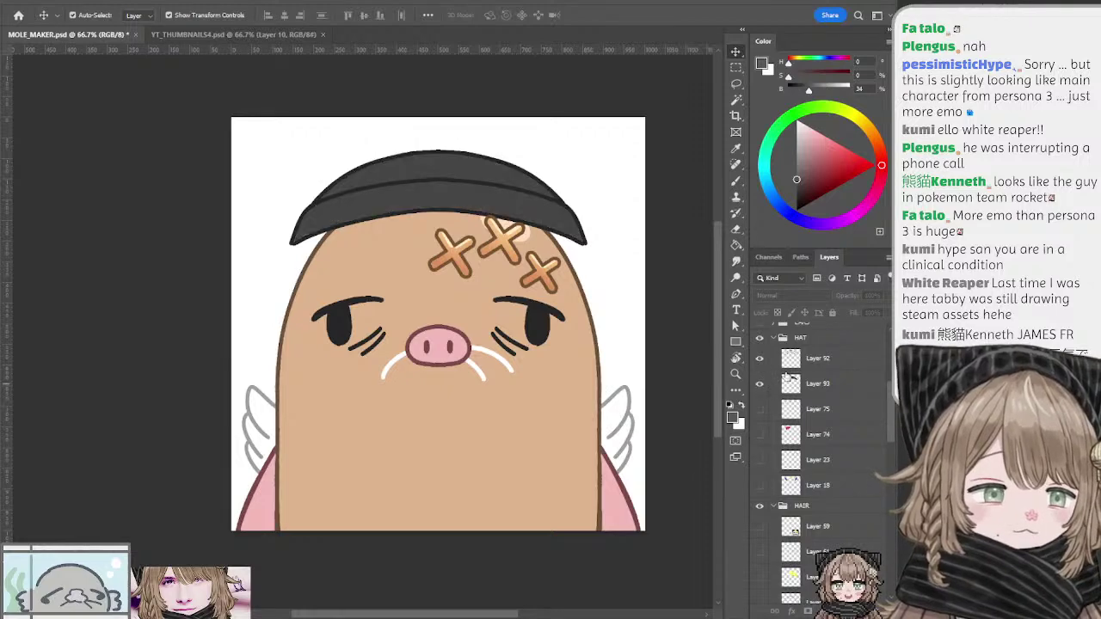
{"action": "left_click", "coordinate": [830, 382]}
{"action": "left_click", "coordinate": [821, 358], "text": "shift"}
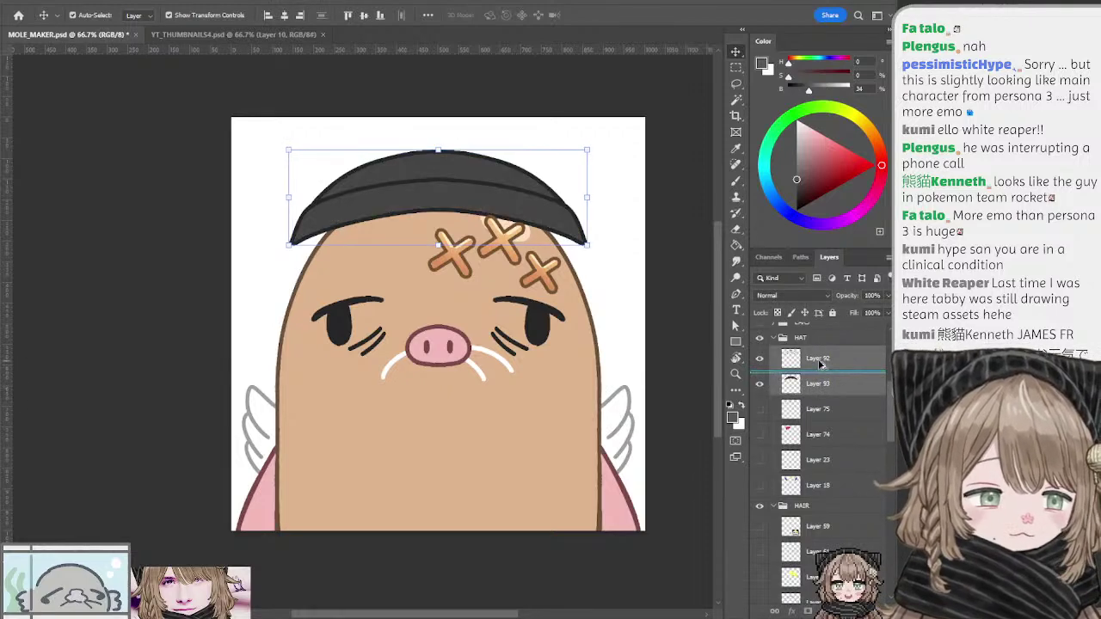
{"action": "key", "text": "ctrl+j"}
{"action": "left_click", "coordinate": [760, 409]}
{"action": "left_click", "coordinate": [759, 434]}
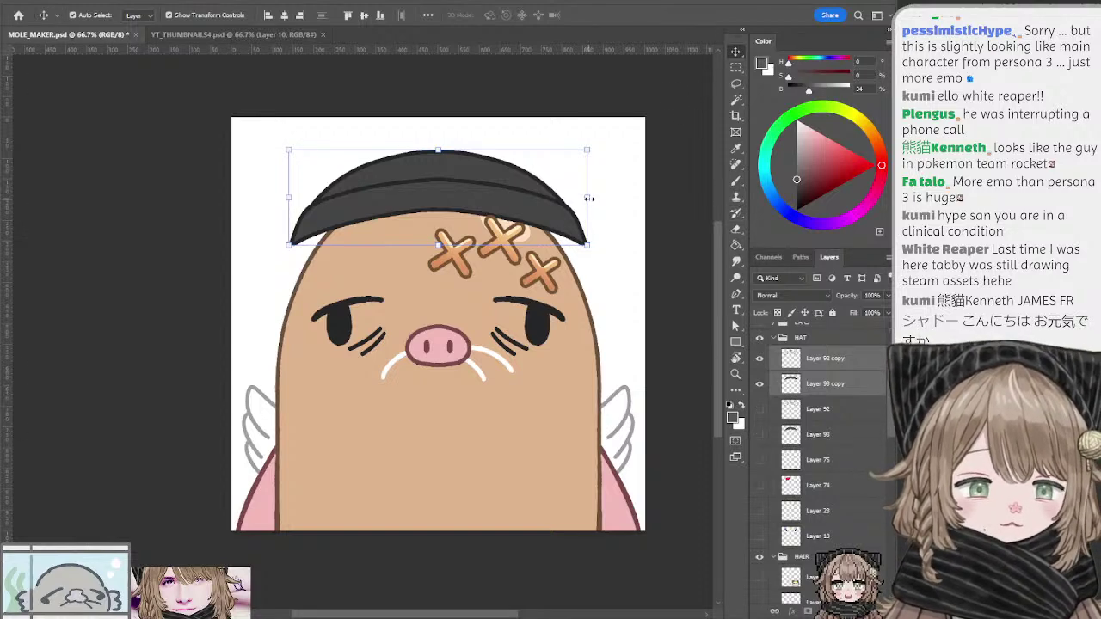
Step: Narrow the duplicated beanie to about 90% width and stretch it to about 103% height, lowering it slightly onto the bare head
{"action": "mouse_move", "coordinate": [588, 197]}
{"action": "left_mouse_down"}
{"action": "mouse_move", "coordinate": [567, 198]}
{"action": "mouse_move", "coordinate": [587, 197]}
{"action": "left_mouse_up"}
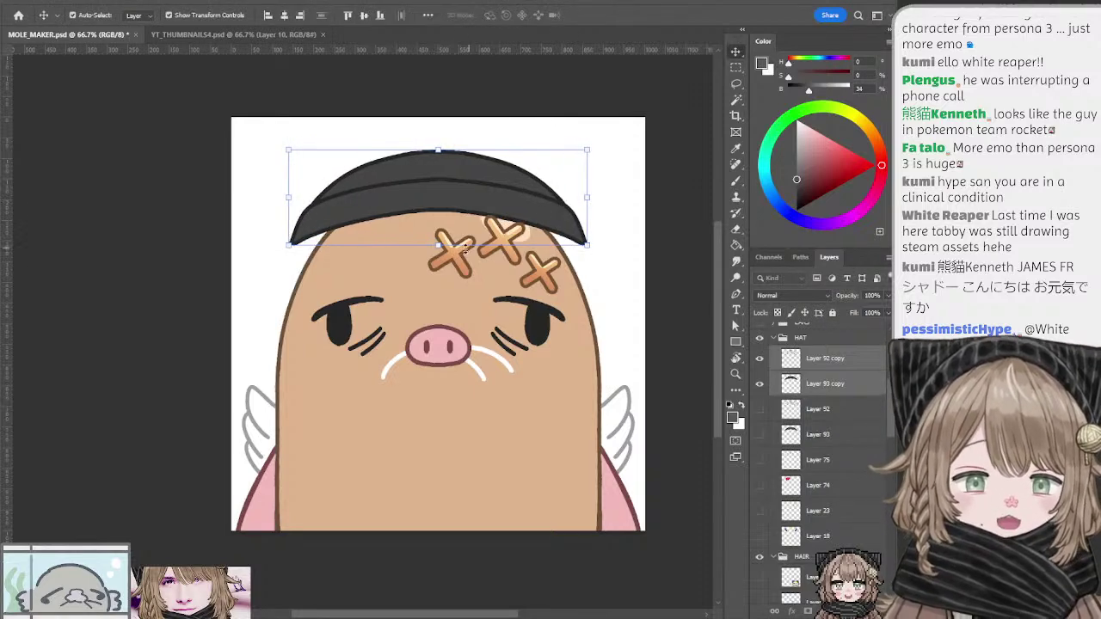
{"action": "key", "text": "Return"}
{"action": "left_click_drag", "start_coordinate": [447, 259], "coordinate": [449, 260]}
{"action": "left_click_drag", "start_coordinate": [584, 204], "coordinate": [575, 205]}
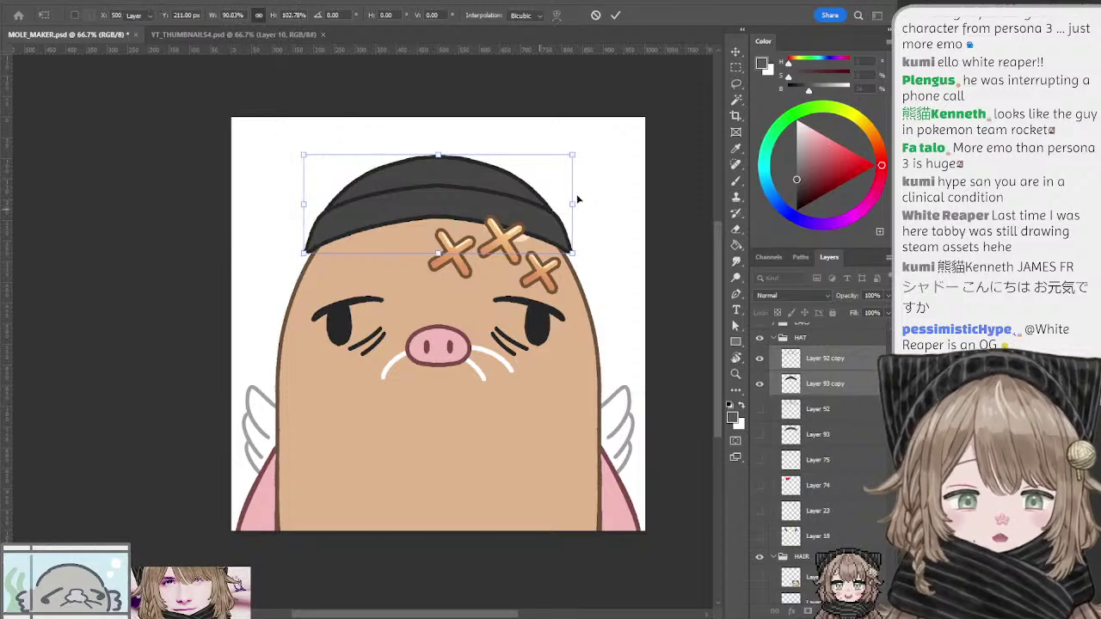
{"action": "key", "text": "Return"}
Step: Nudge Layer 92 copy and Layer 93 copy together slightly downward on the head
{"action": "key", "text": "l"}
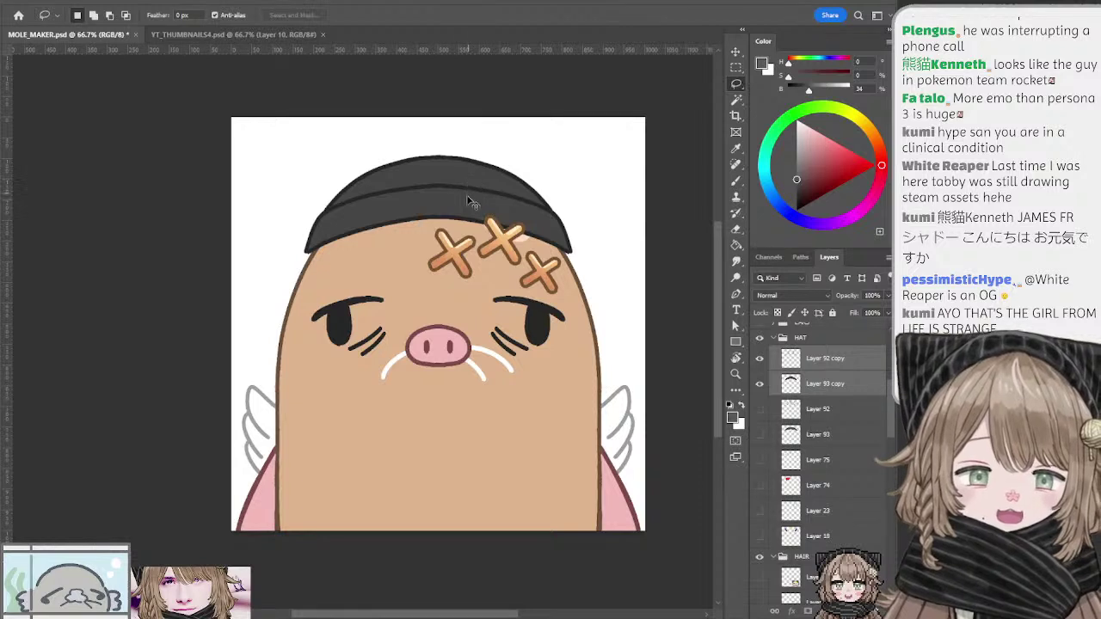
{"action": "left_click", "coordinate": [791, 358]}
{"action": "left_click", "coordinate": [810, 384], "text": "shift"}
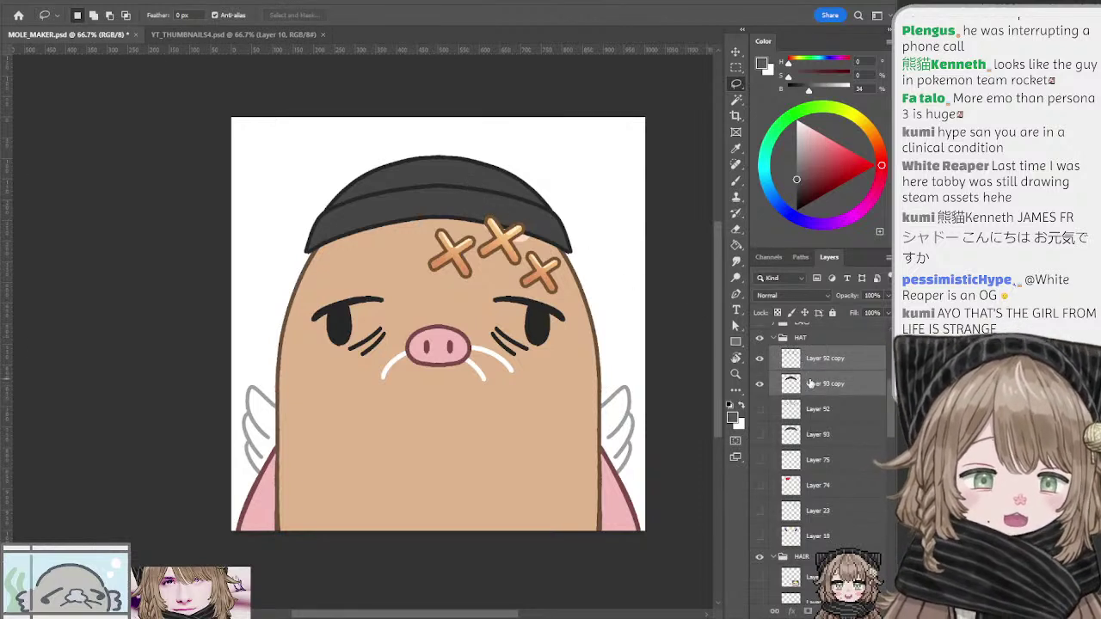
{"action": "key", "text": "ctrl+shift+Down"}
{"action": "key", "text": "Down"}
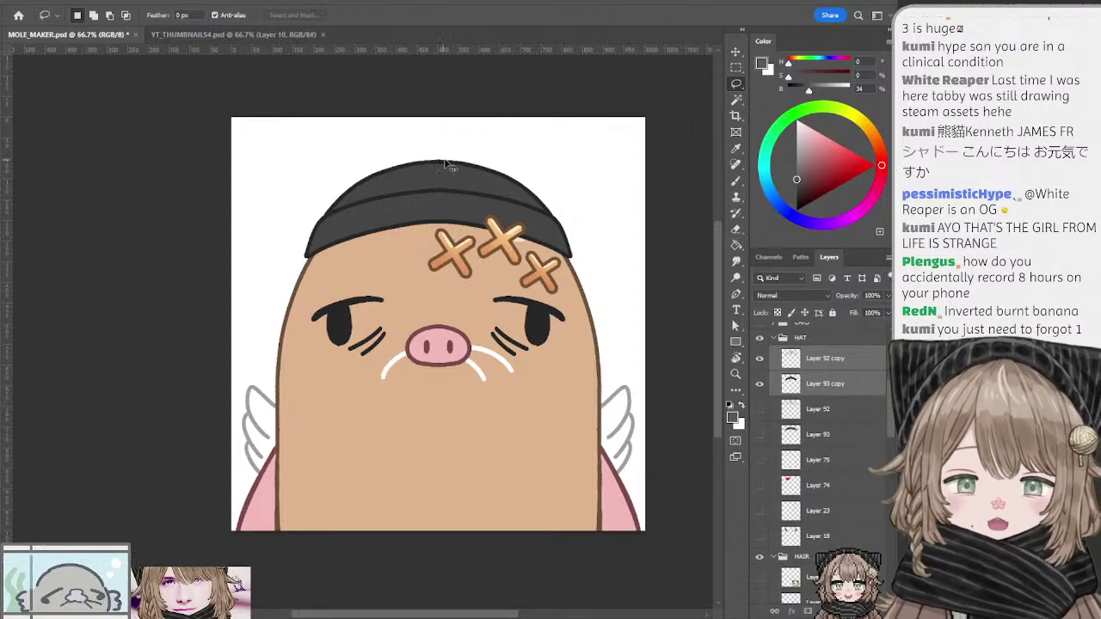
{"action": "left_click", "coordinate": [787, 353]}
{"action": "key", "text": "e"}
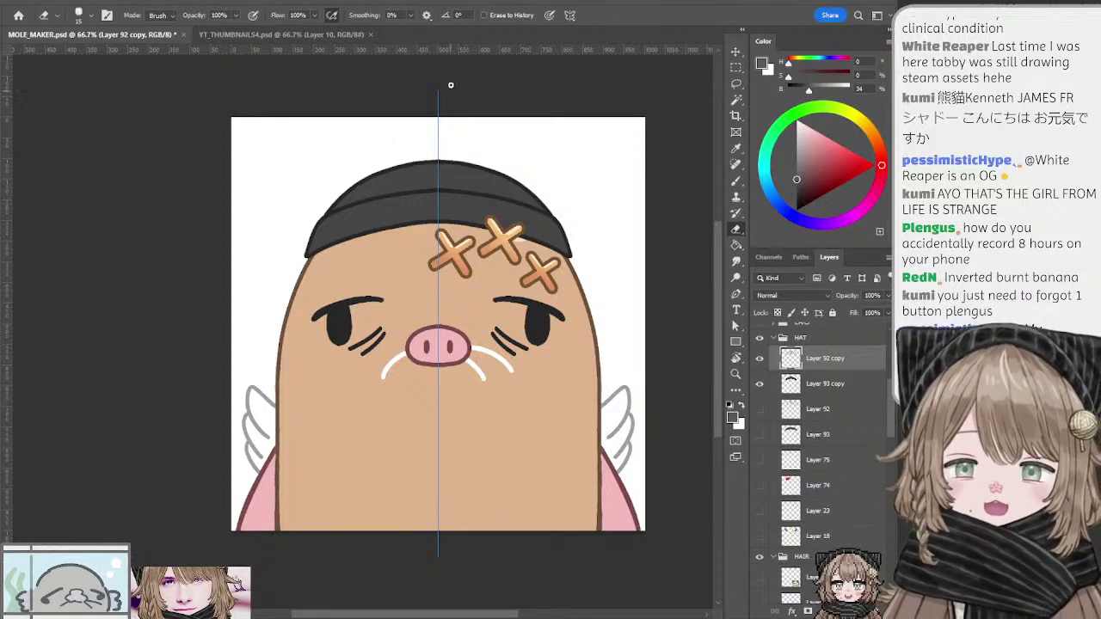
{"action": "key", "text": "l"}
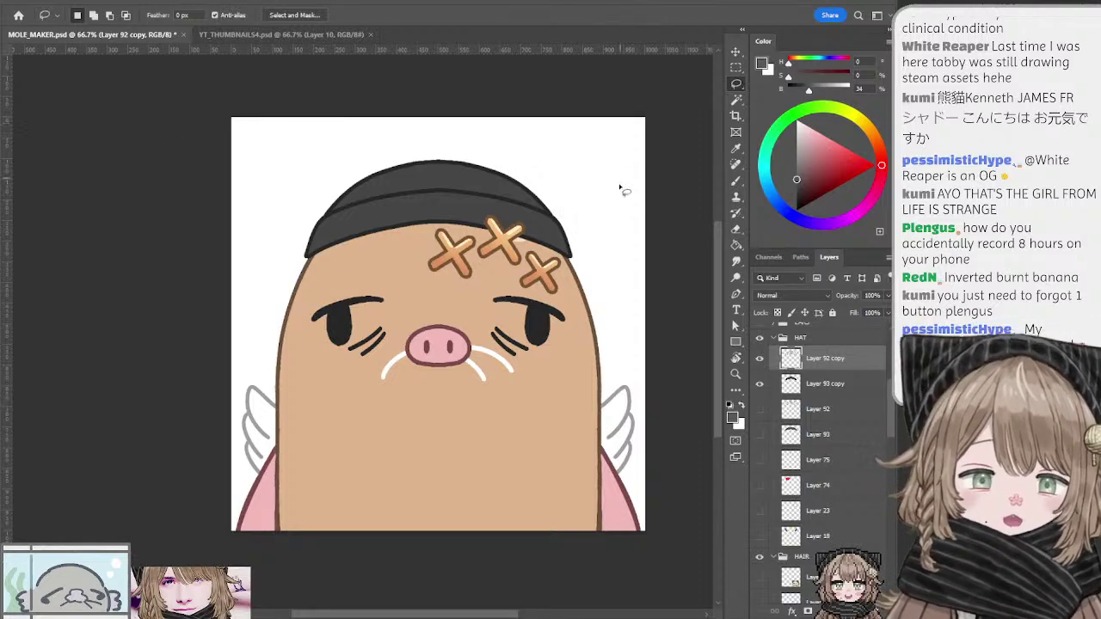
{"action": "mouse_move", "coordinate": [590, 216]}
{"action": "left_mouse_down"}
{"action": "mouse_move", "coordinate": [593, 227]}
{"action": "mouse_move", "coordinate": [597, 209]}
{"action": "left_mouse_up"}
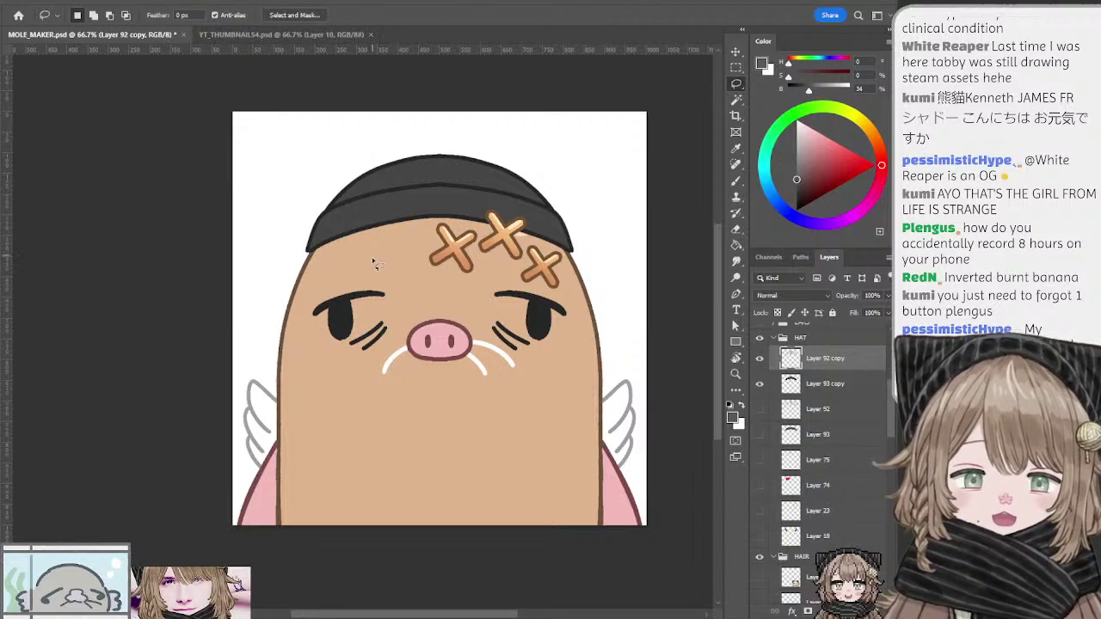
{"action": "mouse_move", "coordinate": [361, 256]}
{"action": "left_mouse_down"}
{"action": "mouse_move", "coordinate": [373, 259]}
{"action": "mouse_move", "coordinate": [368, 250]}
{"action": "left_mouse_up"}
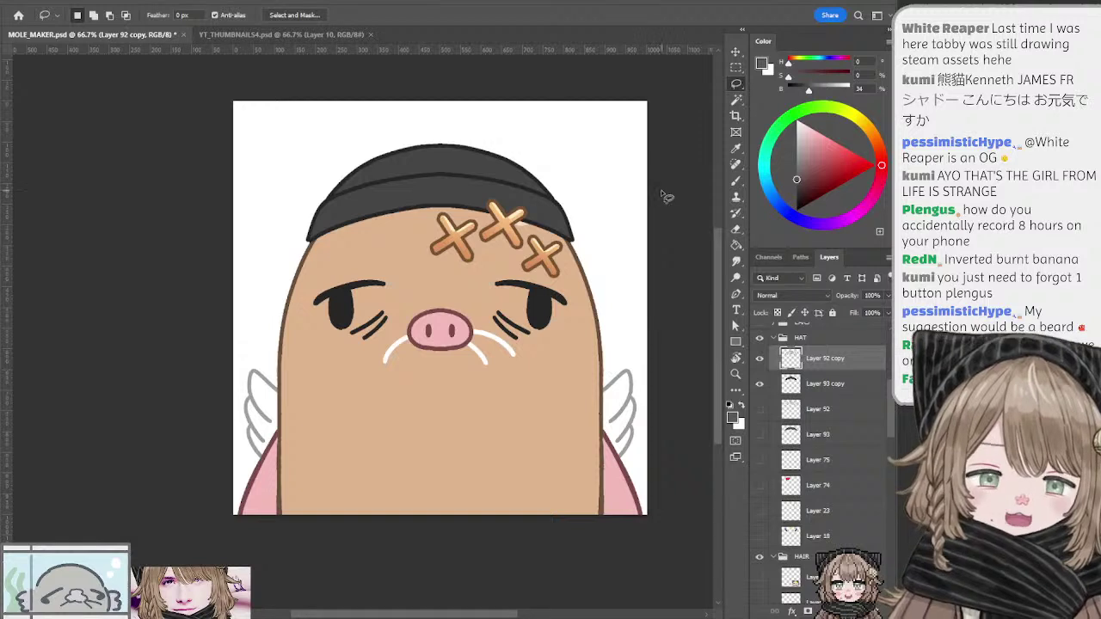
{"action": "left_click_drag", "start_coordinate": [661, 177], "coordinate": [573, 181]}
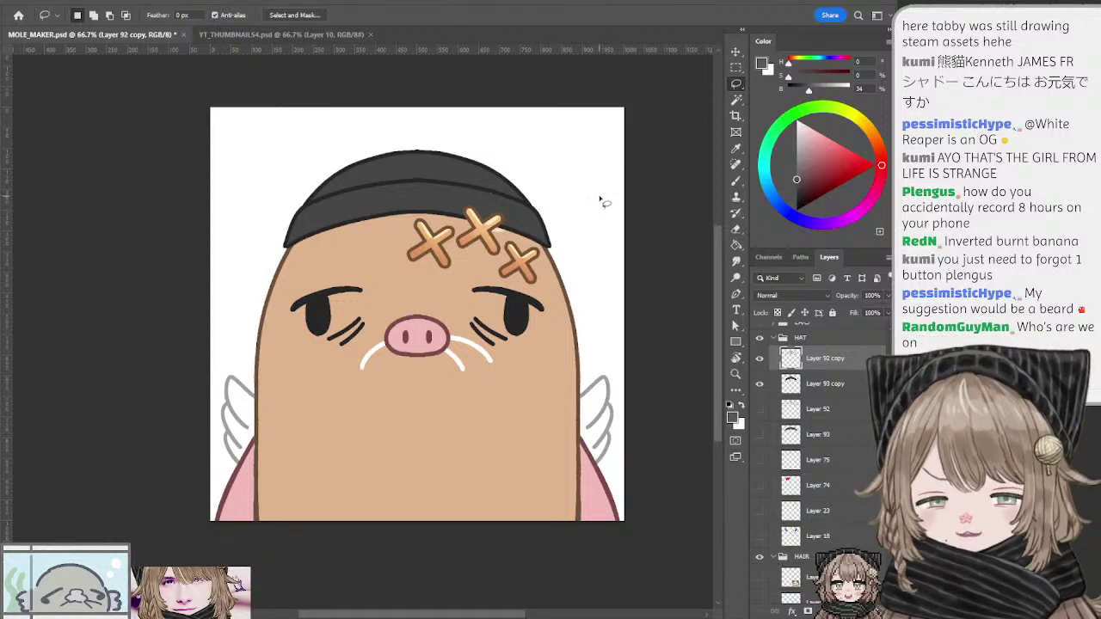
{"action": "left_click_drag", "start_coordinate": [577, 202], "coordinate": [583, 204]}
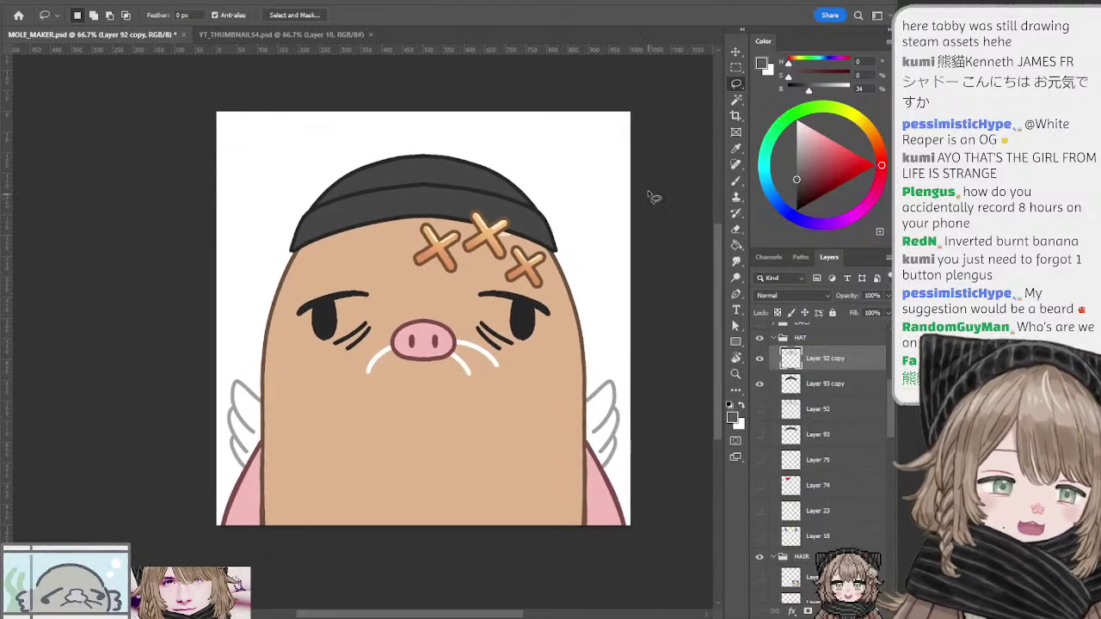
{"action": "mouse_move", "coordinate": [649, 181]}
{"action": "left_mouse_down"}
{"action": "mouse_move", "coordinate": [646, 197]}
{"action": "mouse_move", "coordinate": [651, 188]}
{"action": "left_mouse_up"}
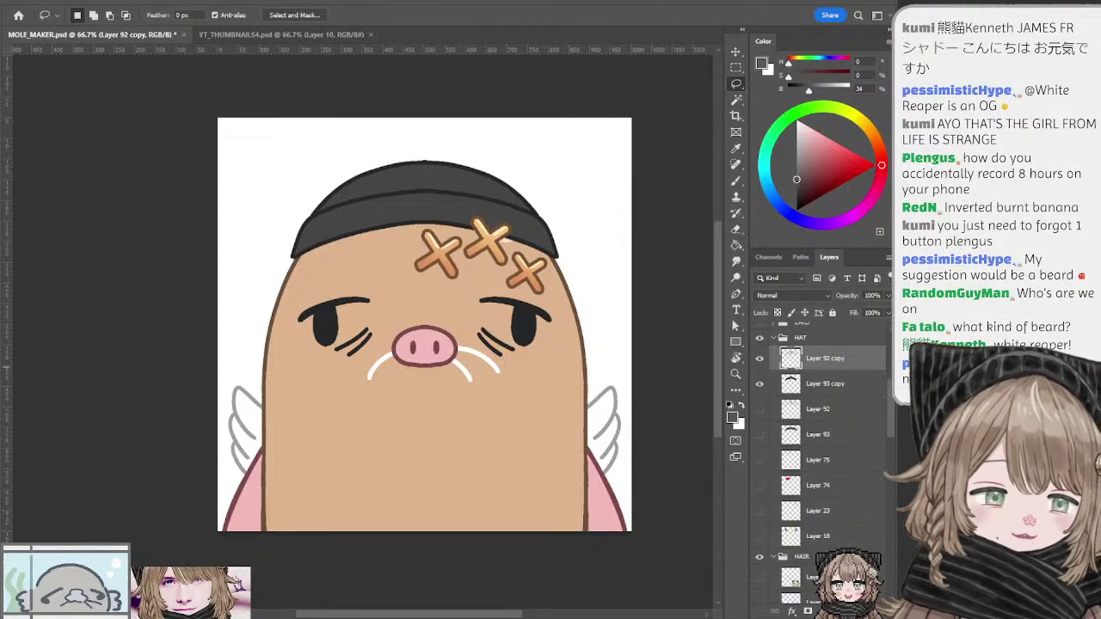
{"action": "scroll", "coordinate": [804, 352], "scroll_direction": "up", "scroll_amount": 2}
{"action": "left_click_drag", "start_coordinate": [670, 293], "coordinate": [671, 303]}
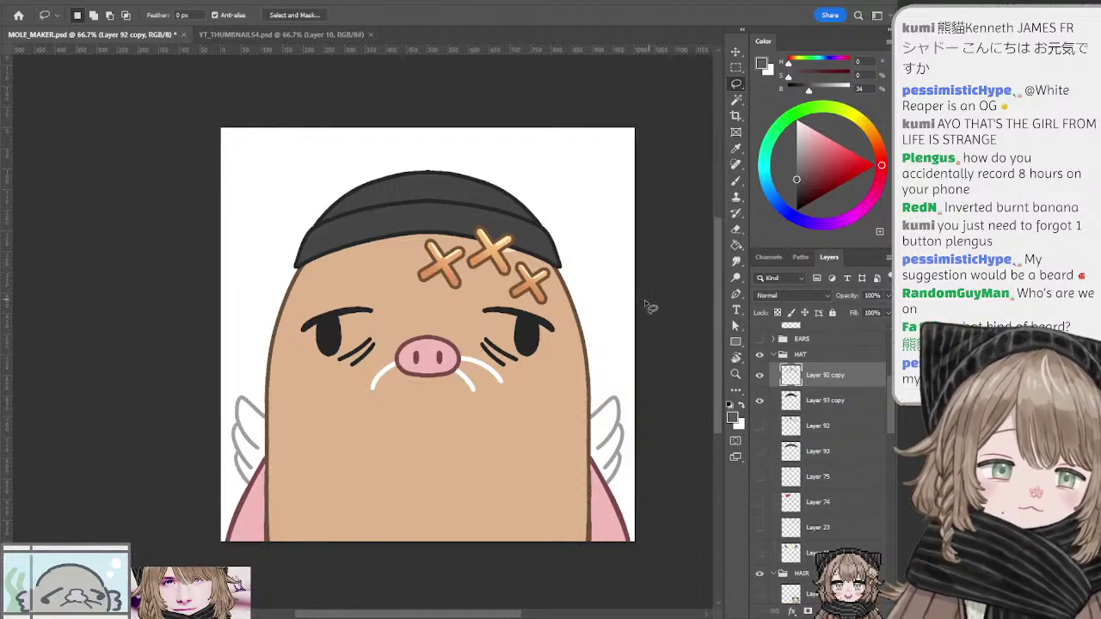
Step: Hide the narrowed beanie on Layer 92 copy and Layer 93 copy in the HAT group
{"action": "left_click", "coordinate": [528, 340], "text": "ctrl"}
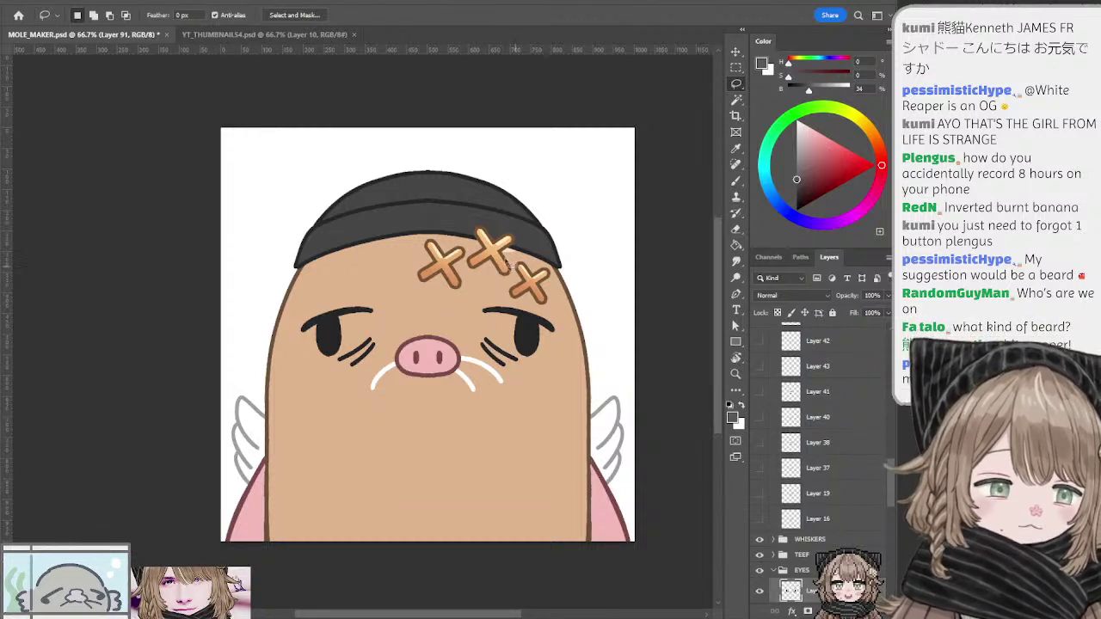
{"action": "left_click", "coordinate": [536, 242], "text": "ctrl"}
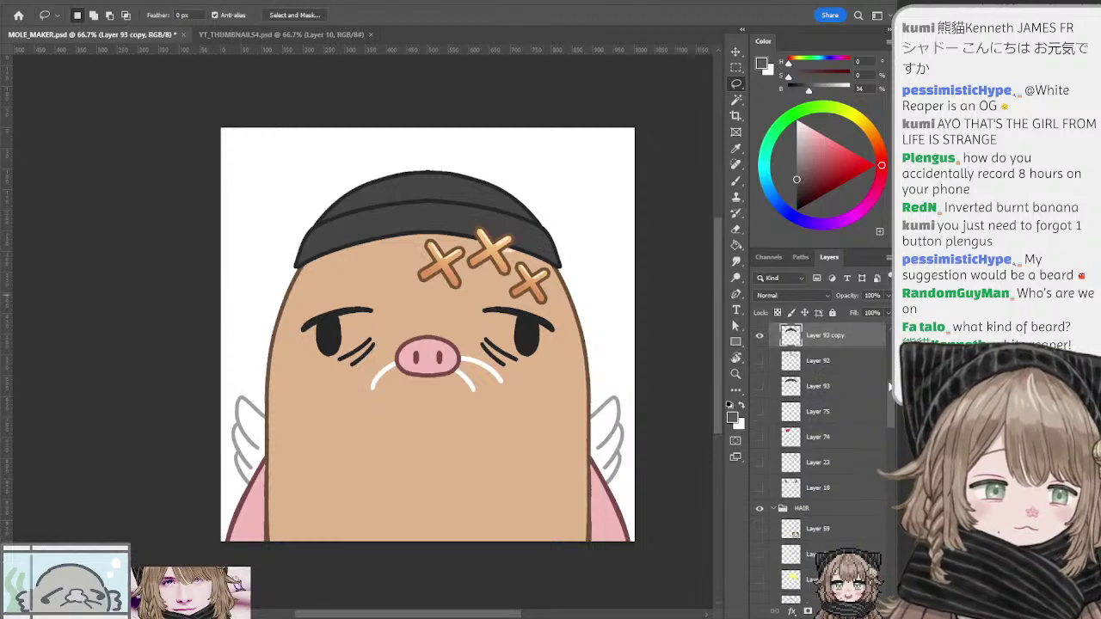
{"action": "scroll", "coordinate": [770, 471], "scroll_direction": "up", "scroll_amount": 3}
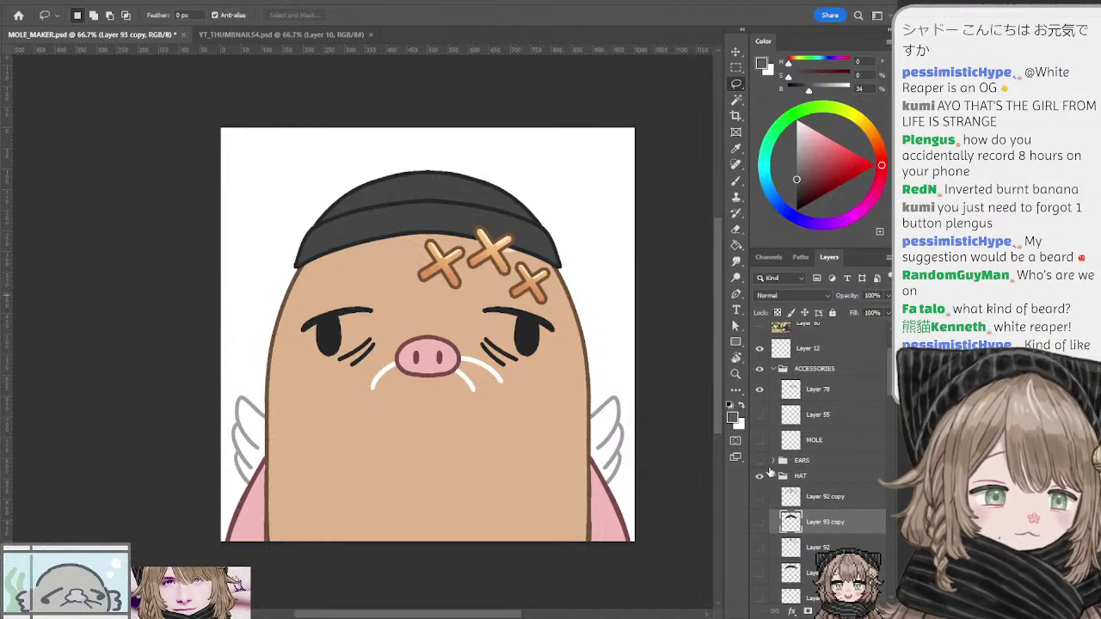
{"action": "mouse_move", "coordinate": [888, 366]}
{"action": "left_mouse_down"}
{"action": "mouse_move", "coordinate": [888, 397]}
{"action": "mouse_move", "coordinate": [887, 387]}
{"action": "left_mouse_up"}
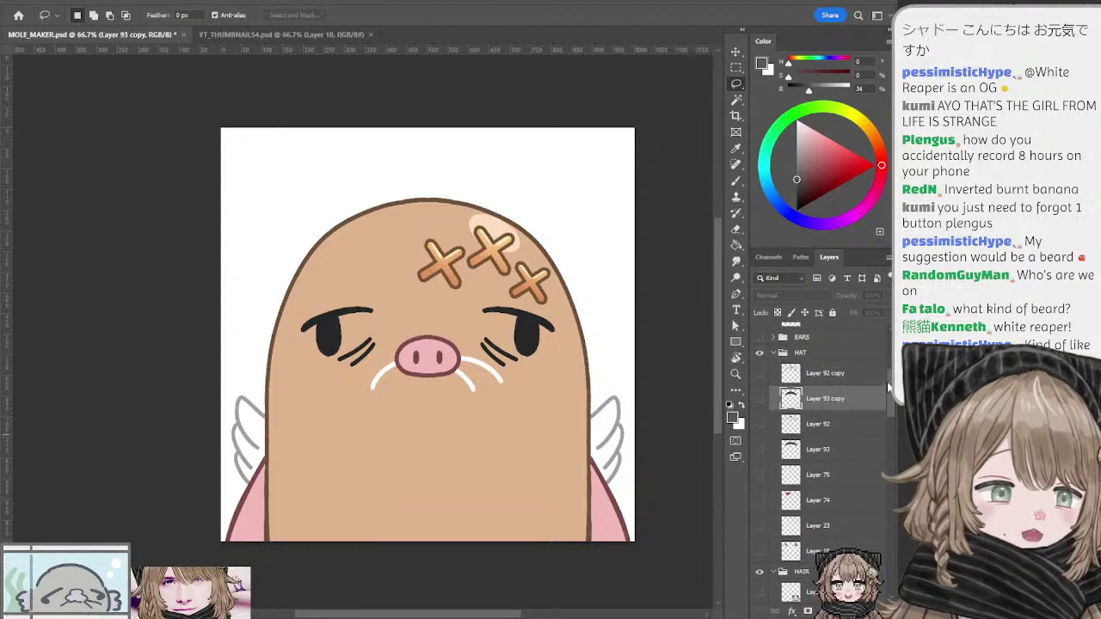
Step: Add a new layer at the top of the HAIR group and set a 10 px brush in the eye's near-black colour
{"action": "scroll", "coordinate": [885, 393], "scroll_direction": "down", "scroll_amount": 5}
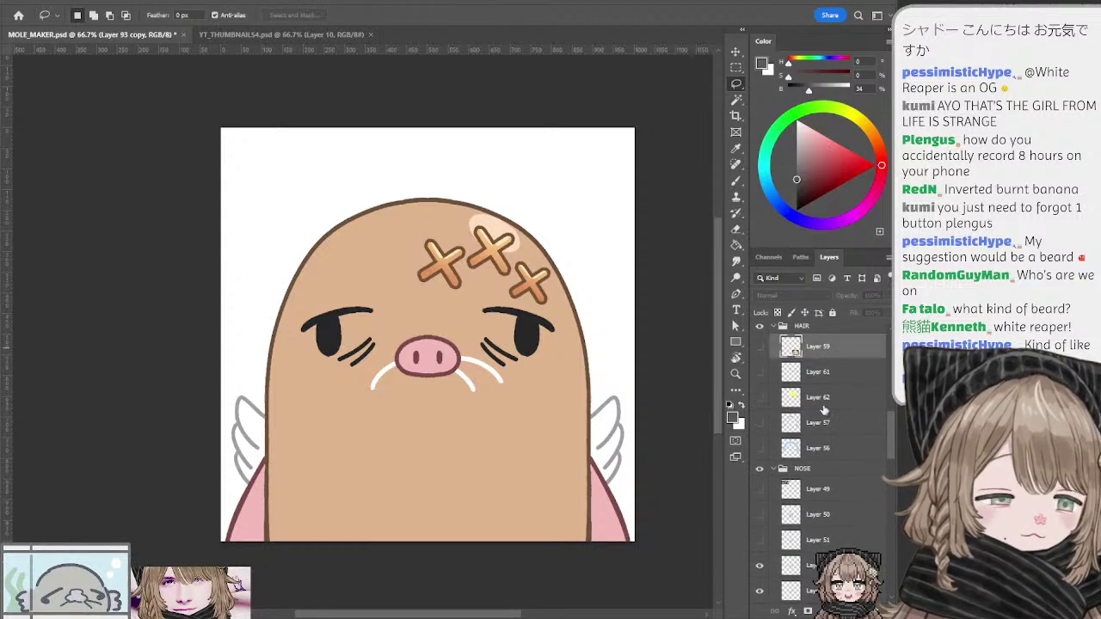
{"action": "key", "text": "ctrl+shift+alt+n"}
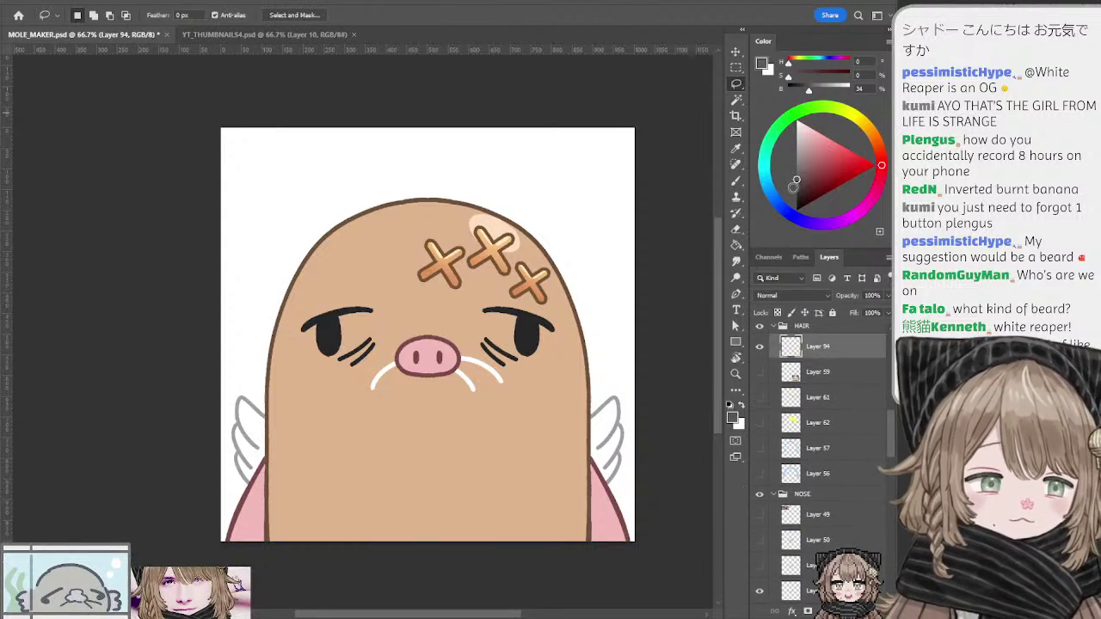
{"action": "left_click", "coordinate": [796, 189]}
{"action": "key", "text": "b"}
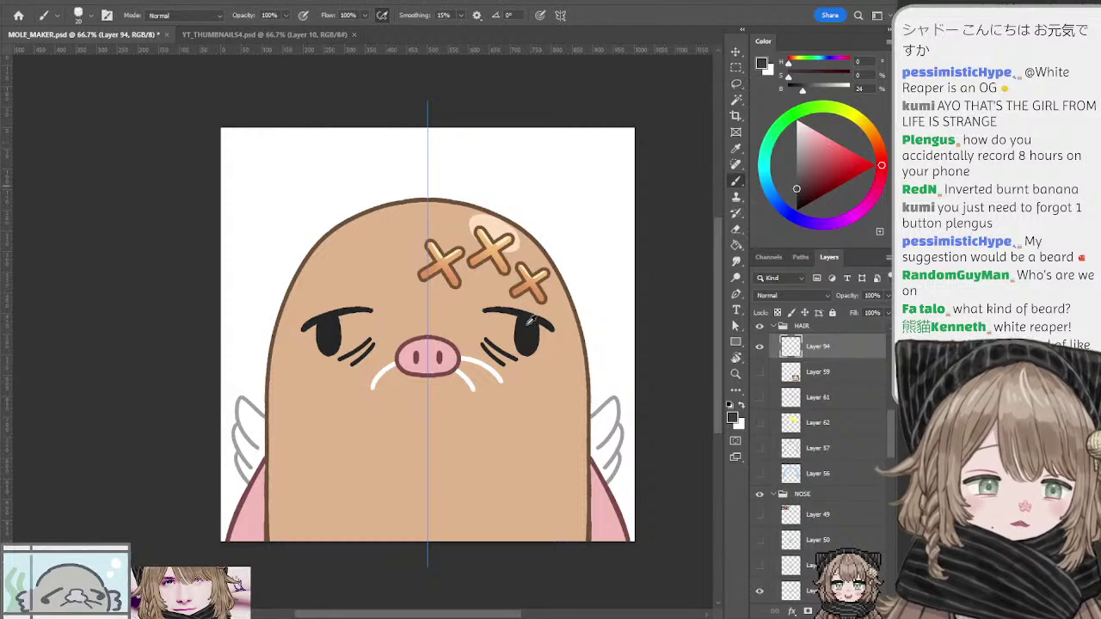
{"action": "left_click", "coordinate": [527, 324], "text": "alt"}
{"action": "key", "text": "["}
{"action": "key", "text": "["}
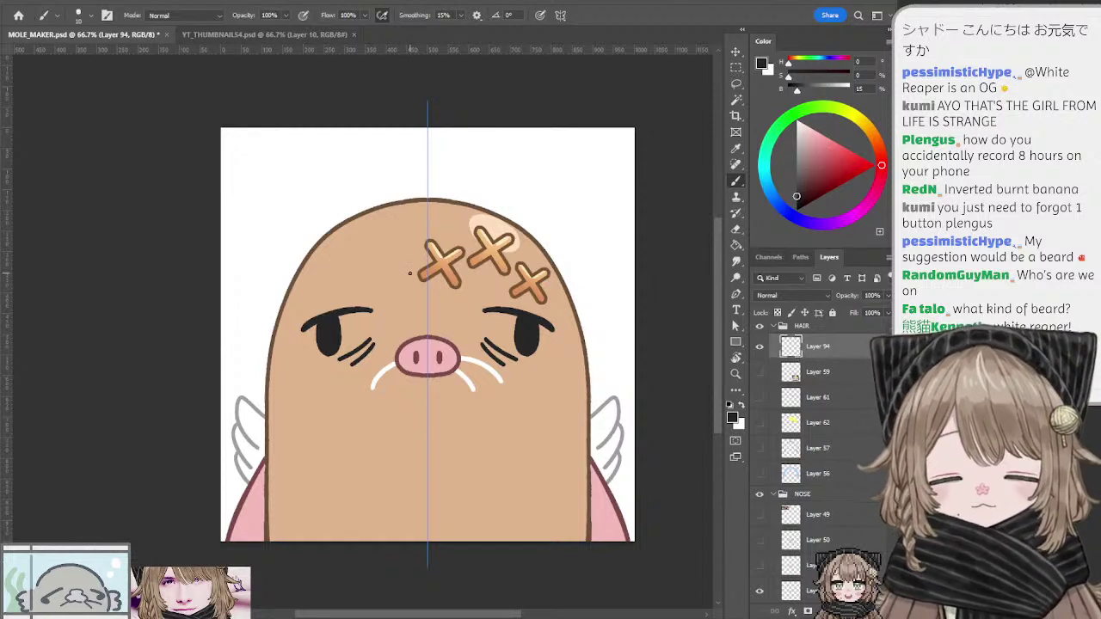
Step: Try drawing a mirrored rounded hair outline from the sides of the head upward, undoing the strokes
{"action": "left_click", "coordinate": [266, 354]}
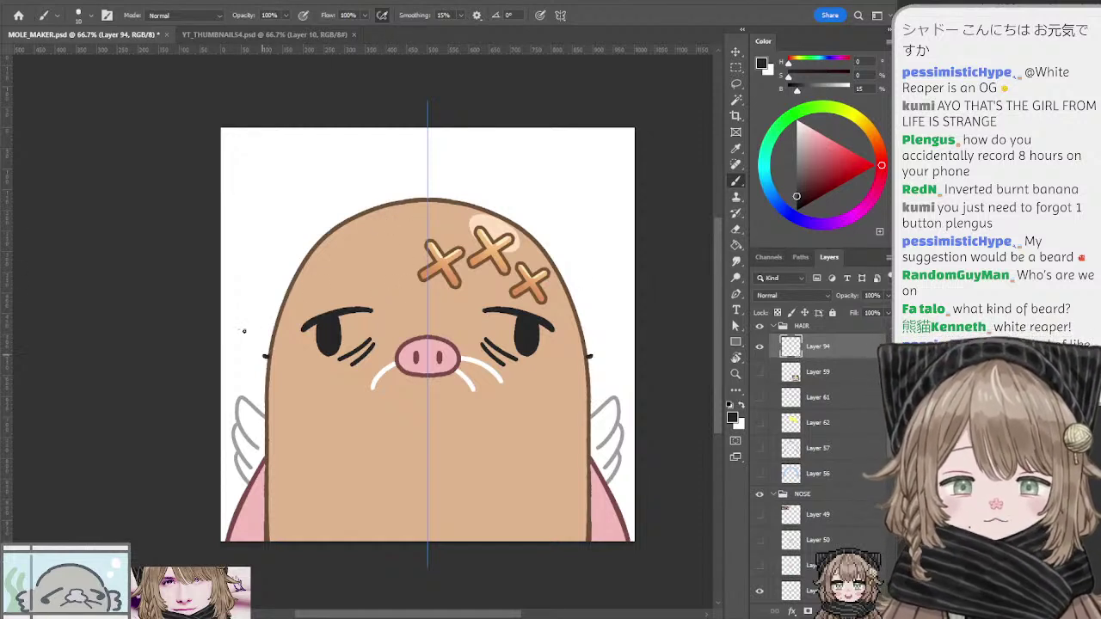
{"action": "left_click_drag", "start_coordinate": [244, 331], "coordinate": [263, 230]}
{"action": "key", "text": "ctrl+z"}
{"action": "mouse_move", "coordinate": [265, 355]}
{"action": "left_mouse_down"}
{"action": "mouse_move", "coordinate": [234, 326]}
{"action": "mouse_move", "coordinate": [232, 300]}
{"action": "left_mouse_up"}
{"action": "key", "text": "ctrl+z"}
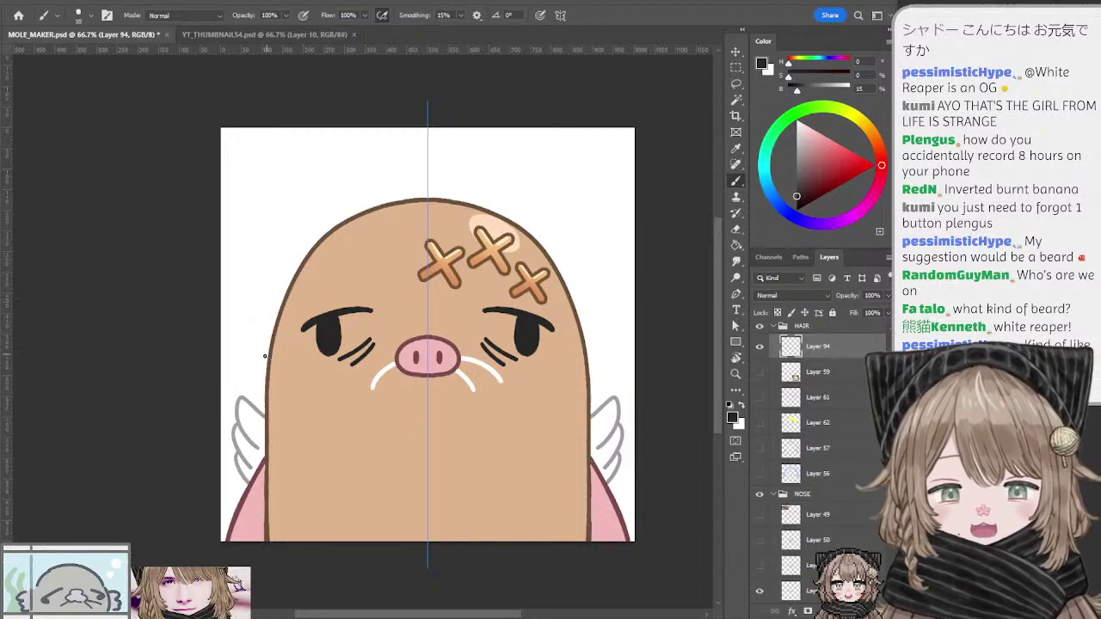
{"action": "left_click_drag", "start_coordinate": [265, 355], "coordinate": [240, 295]}
{"action": "left_click_drag", "start_coordinate": [246, 181], "coordinate": [258, 240]}
{"action": "key", "text": "ctrl+z"}
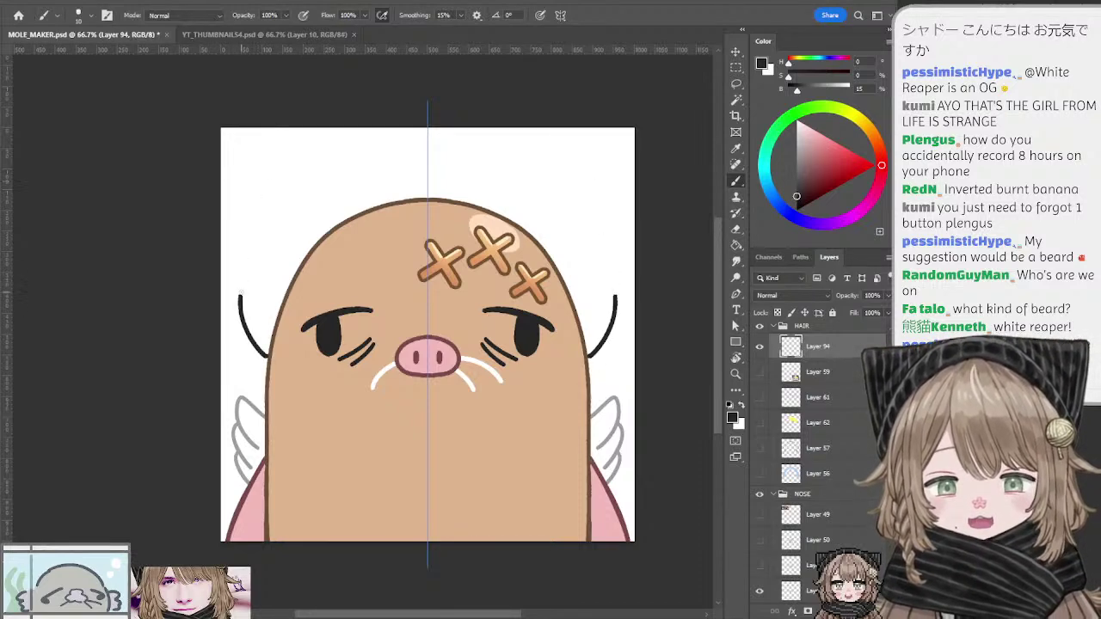
{"action": "mouse_move", "coordinate": [240, 295]}
{"action": "left_mouse_down"}
{"action": "mouse_move", "coordinate": [255, 157]}
{"action": "mouse_move", "coordinate": [376, 132]}
{"action": "left_mouse_up"}
{"action": "key", "text": "ctrl+z"}
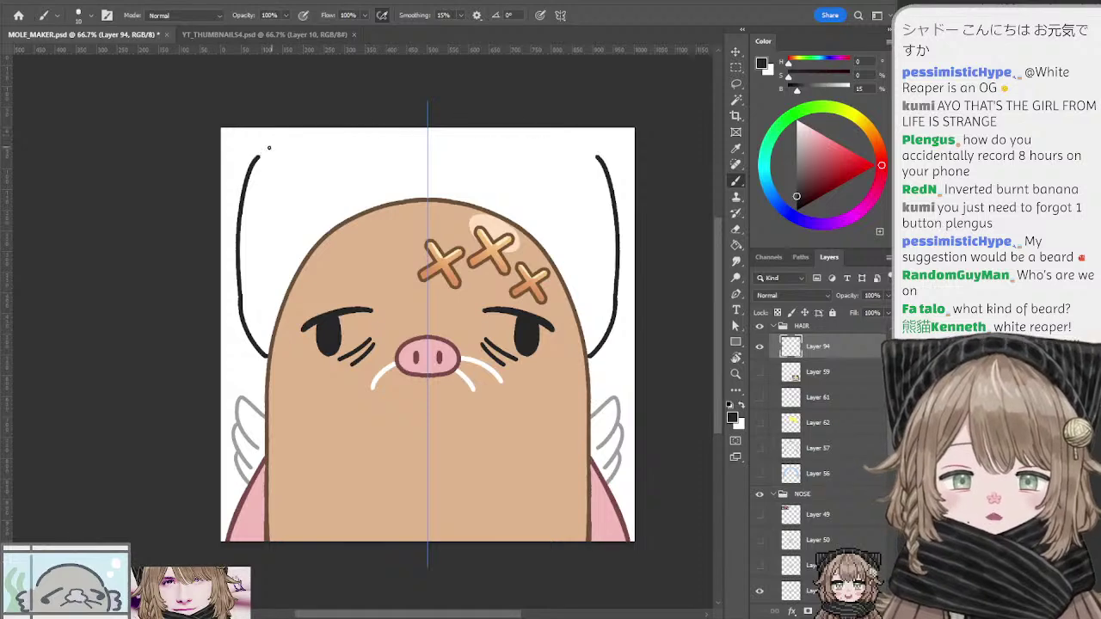
{"action": "mouse_move", "coordinate": [257, 158]}
{"action": "left_mouse_down"}
{"action": "mouse_move", "coordinate": [419, 136]}
{"action": "mouse_move", "coordinate": [236, 292]}
{"action": "mouse_move", "coordinate": [234, 337]}
{"action": "mouse_move", "coordinate": [270, 369]}
{"action": "left_mouse_up"}
{"action": "key", "text": "ctrl+z"}
{"action": "key", "text": "ctrl+z"}
{"action": "key", "text": "ctrl+z"}
{"action": "key", "text": "ctrl+z"}
{"action": "key", "text": "ctrl+z"}
{"action": "key", "text": "ctrl+z"}
{"action": "key", "text": "ctrl+z"}
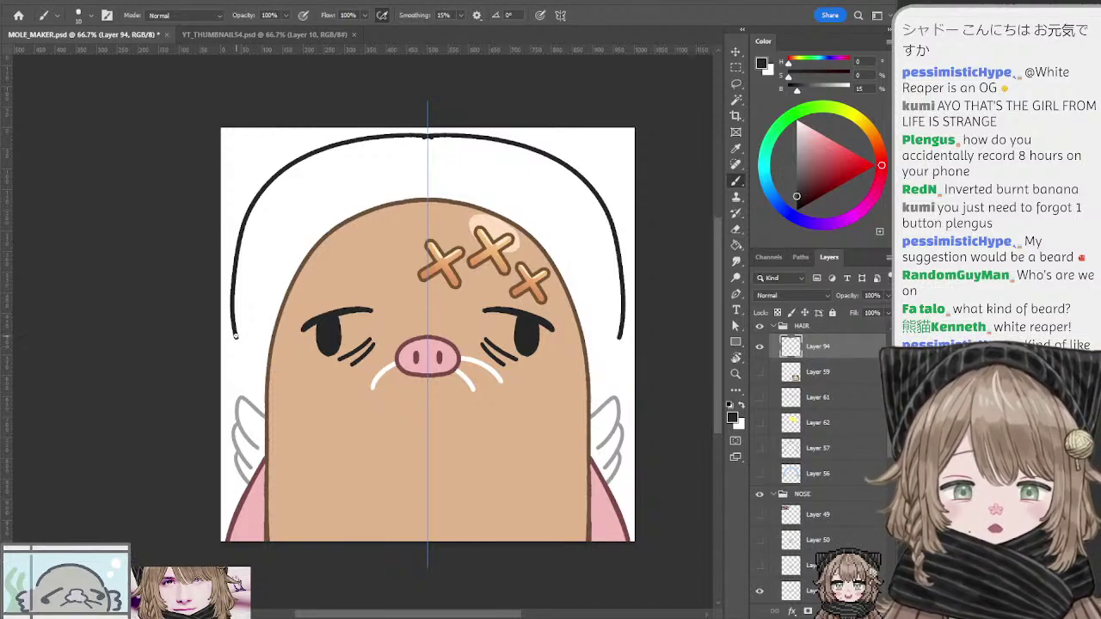
Step: Draw a large mirrored rounded hair outline around the head on Layer 94, curving its lower ends into the head's sides
{"action": "left_click_drag", "start_coordinate": [236, 337], "coordinate": [266, 372]}
{"action": "key", "text": "ctrl+z"}
{"action": "key", "text": "ctrl+shift+z"}
{"action": "key", "text": "ctrl+z"}
{"action": "key", "text": "ctrl+shift+z"}
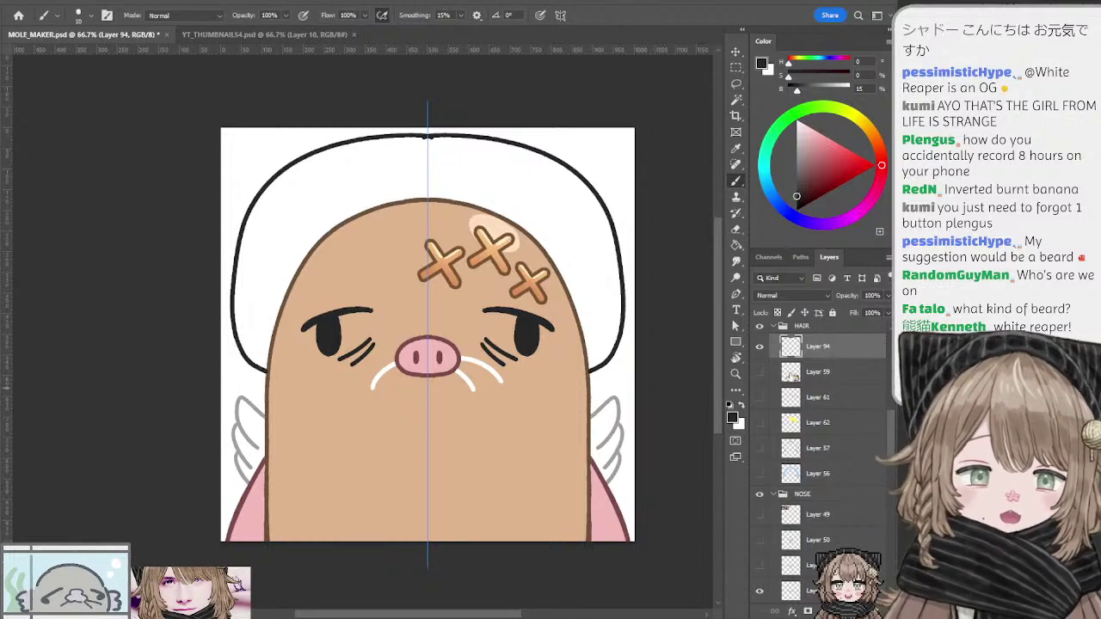
Step: Hide the rounded outline on Layer 94 and start a mirrored scalloped hair outline above the head on a new layer
{"action": "left_click", "coordinate": [760, 346]}
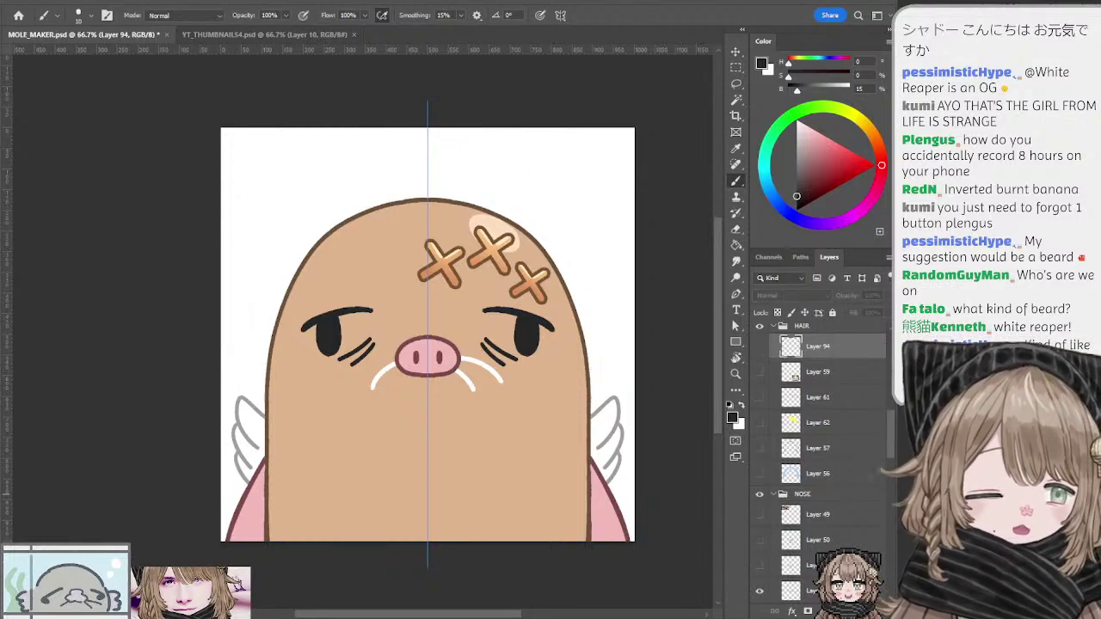
{"action": "key", "text": "ctrl+shift+alt+n"}
{"action": "mouse_move", "coordinate": [448, 139]}
{"action": "left_mouse_down"}
{"action": "mouse_move", "coordinate": [483, 147]}
{"action": "mouse_move", "coordinate": [451, 147]}
{"action": "mouse_move", "coordinate": [540, 164]}
{"action": "mouse_move", "coordinate": [564, 192]}
{"action": "left_mouse_up"}
{"action": "key", "text": "ctrl+z"}
{"action": "key", "text": "ctrl+z"}
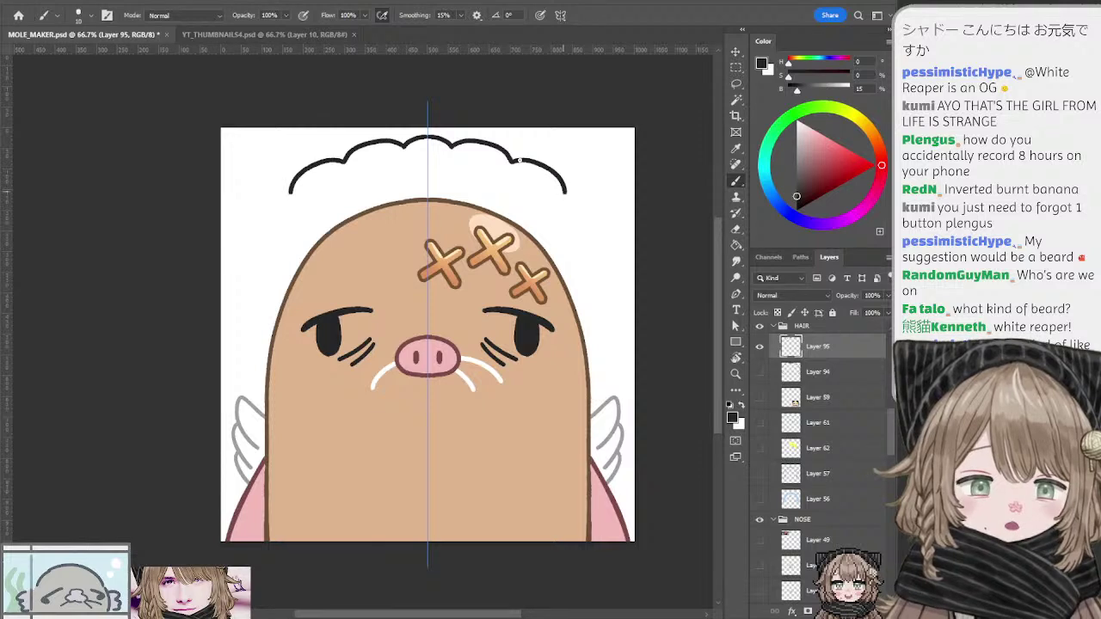
Step: Try extending the scalloped hair outline down toward the sides, then undo the strokes back to an empty Layer 95
{"action": "key", "text": "ctrl+z"}
{"action": "left_click_drag", "start_coordinate": [511, 161], "coordinate": [559, 187]}
{"action": "key", "text": "ctrl+z"}
{"action": "mouse_move", "coordinate": [513, 157]}
{"action": "left_mouse_down"}
{"action": "mouse_move", "coordinate": [559, 190]}
{"action": "mouse_move", "coordinate": [583, 236]}
{"action": "left_mouse_up"}
{"action": "key", "text": "ctrl+z"}
{"action": "mouse_move", "coordinate": [558, 191]}
{"action": "left_mouse_down"}
{"action": "mouse_move", "coordinate": [596, 242]}
{"action": "mouse_move", "coordinate": [591, 220]}
{"action": "left_mouse_up"}
{"action": "key", "text": "ctrl+z"}
{"action": "key", "text": "ctrl+z"}
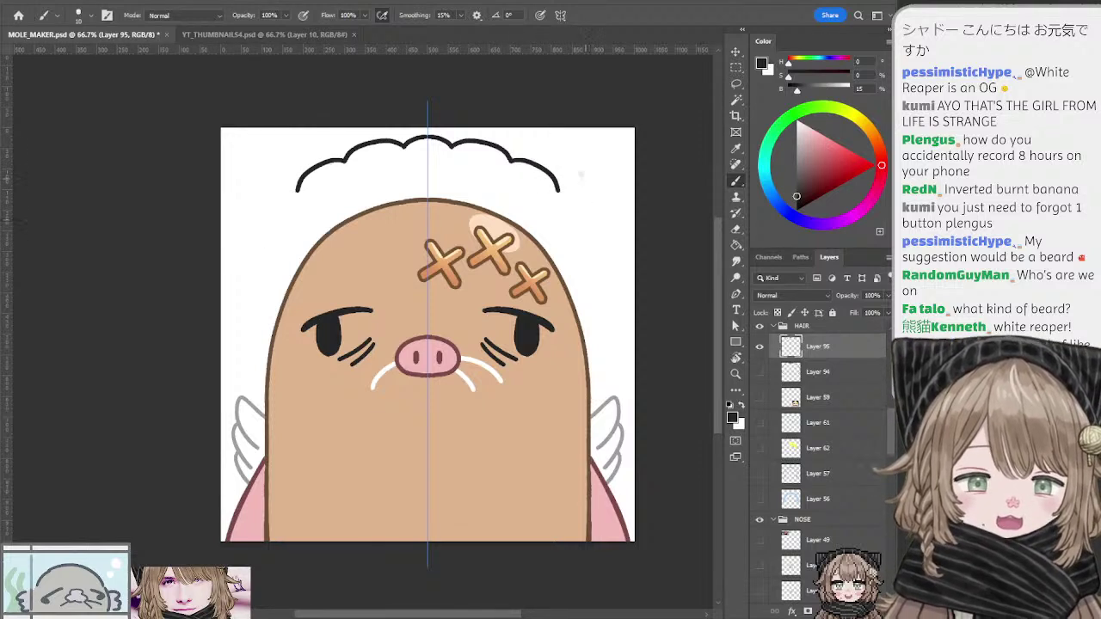
{"action": "key", "text": "ctrl+z"}
{"action": "key", "text": "ctrl+z"}
{"action": "key", "text": "ctrl+z"}
{"action": "key", "text": "ctrl+z"}
{"action": "key", "text": "ctrl+z"}
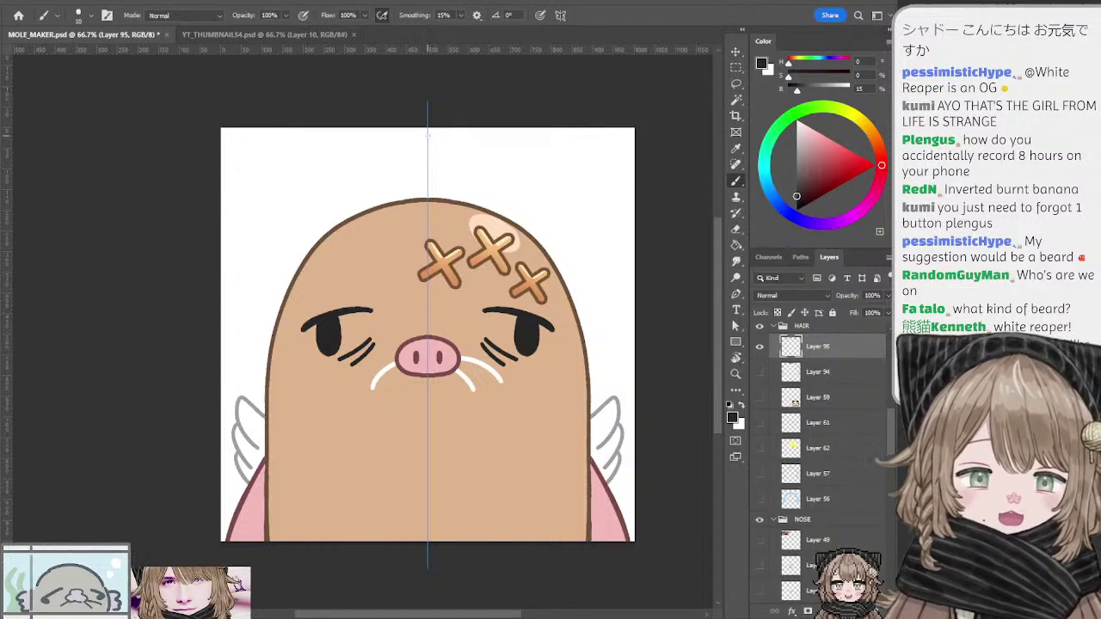
Step: Draw a mirrored scalloped hair outline from above the head's centre outward and down both sides to about eye level
{"action": "left_click_drag", "start_coordinate": [427, 136], "coordinate": [447, 143]}
{"action": "mouse_move", "coordinate": [448, 143]}
{"action": "left_mouse_down"}
{"action": "mouse_move", "coordinate": [501, 143]}
{"action": "mouse_move", "coordinate": [492, 148]}
{"action": "mouse_move", "coordinate": [521, 155]}
{"action": "mouse_move", "coordinate": [490, 150]}
{"action": "mouse_move", "coordinate": [603, 169]}
{"action": "mouse_move", "coordinate": [631, 323]}
{"action": "mouse_move", "coordinate": [621, 317]}
{"action": "mouse_move", "coordinate": [616, 372]}
{"action": "left_mouse_up"}
{"action": "key", "text": "ctrl+z"}
{"action": "key", "text": "ctrl+z"}
{"action": "key", "text": "ctrl+z"}
{"action": "key", "text": "ctrl+z"}
{"action": "key", "text": "ctrl+z"}
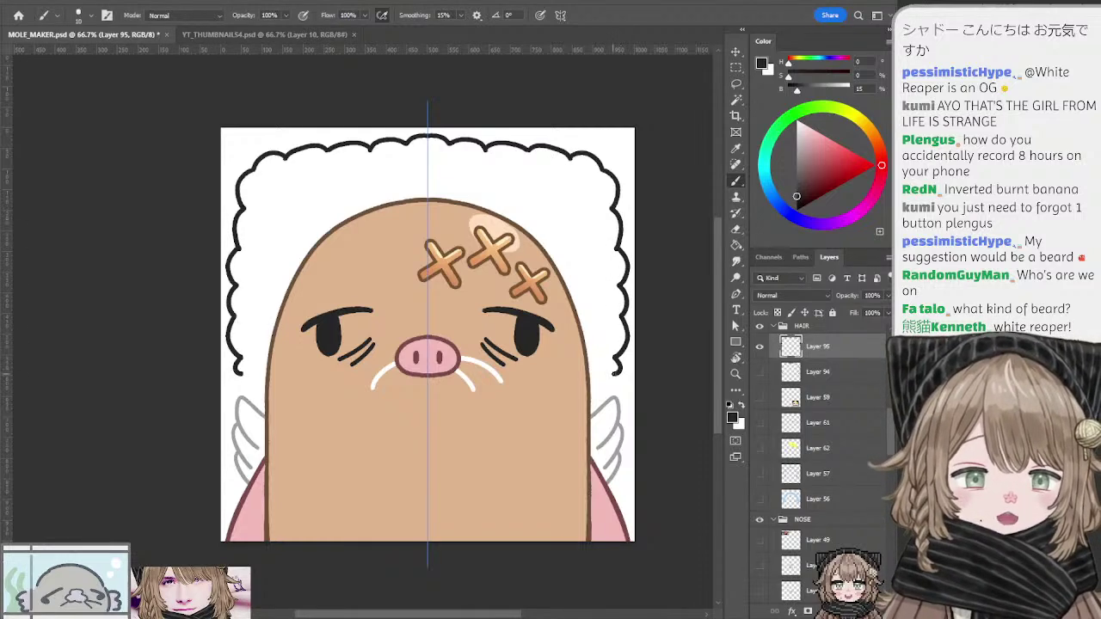
Step: Redraw the lower ends of the scalloped outline so they curl inward and meet the head's sides
{"action": "key", "text": "ctrl+z"}
{"action": "left_click_drag", "start_coordinate": [621, 318], "coordinate": [615, 369]}
{"action": "key", "text": "ctrl+z"}
{"action": "key", "text": "ctrl+z"}
{"action": "key", "text": "ctrl+z"}
{"action": "left_click_drag", "start_coordinate": [620, 318], "coordinate": [617, 362]}
{"action": "key", "text": "ctrl+z"}
{"action": "mouse_move", "coordinate": [625, 315]}
{"action": "left_mouse_down"}
{"action": "mouse_move", "coordinate": [617, 364]}
{"action": "mouse_move", "coordinate": [590, 387]}
{"action": "left_mouse_up"}
{"action": "key", "text": "ctrl+z"}
{"action": "key", "text": "ctrl+z"}
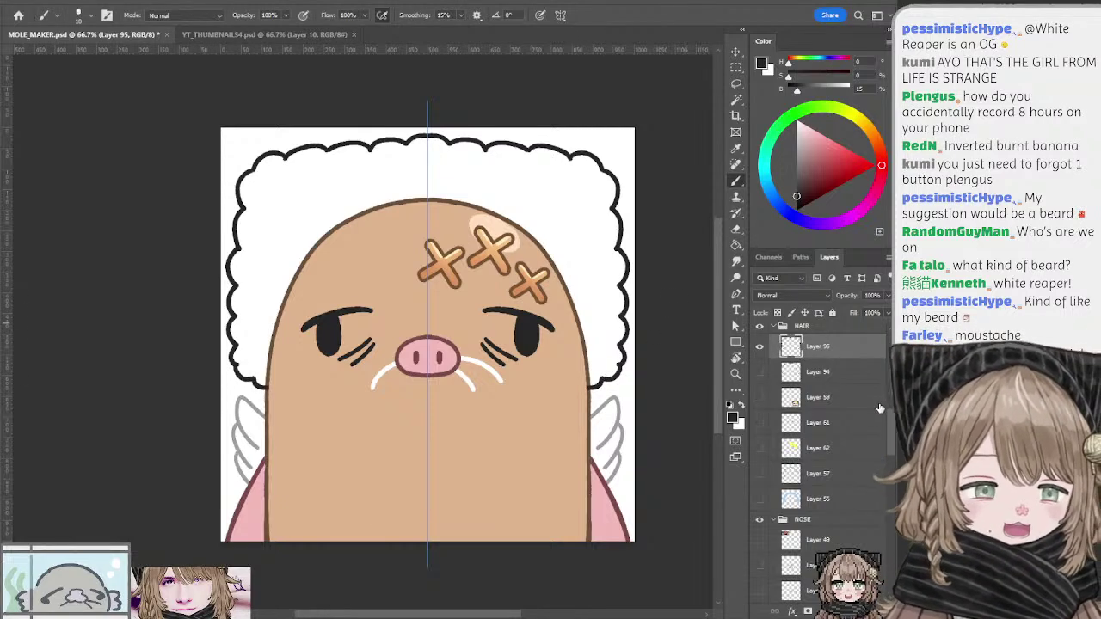
Step: Hide the scalloped outline on Layer 95, show and select Layer 94, and tidy its rounded outline at the top centre
{"action": "scroll", "coordinate": [808, 430], "scroll_direction": "up", "scroll_amount": 2}
{"action": "left_click", "coordinate": [759, 392]}
{"action": "left_click", "coordinate": [759, 417]}
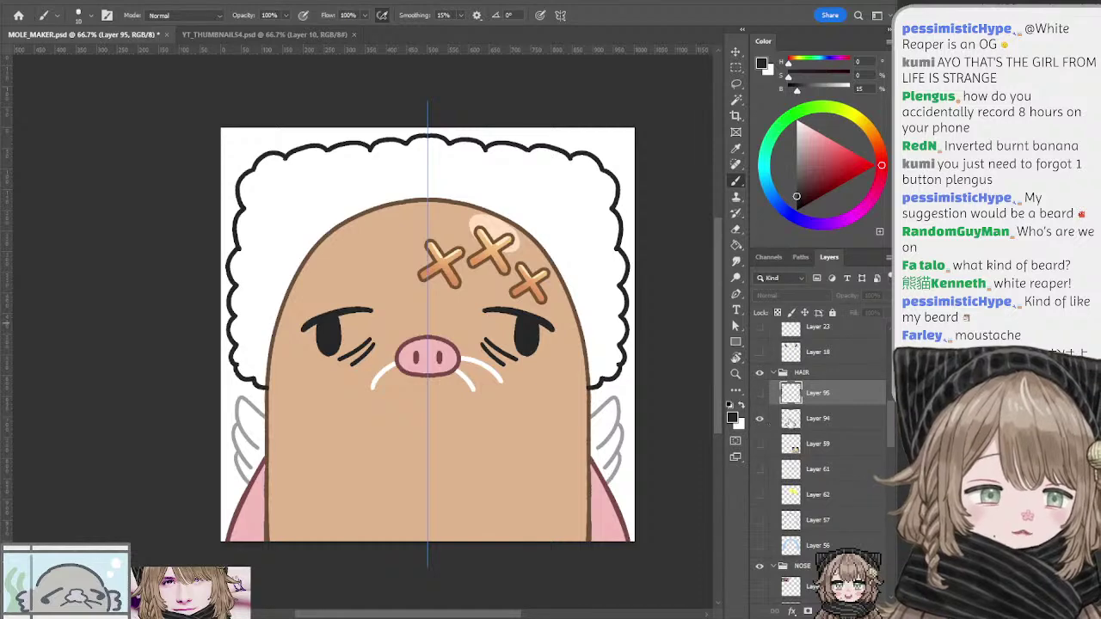
{"action": "left_click", "coordinate": [813, 419]}
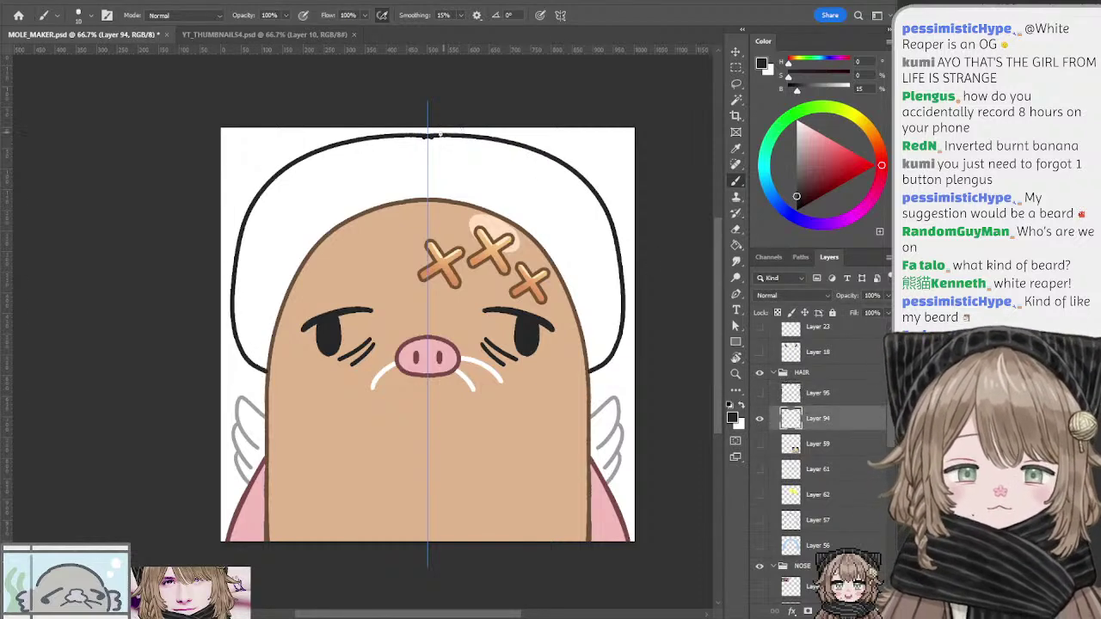
{"action": "key", "text": "e"}
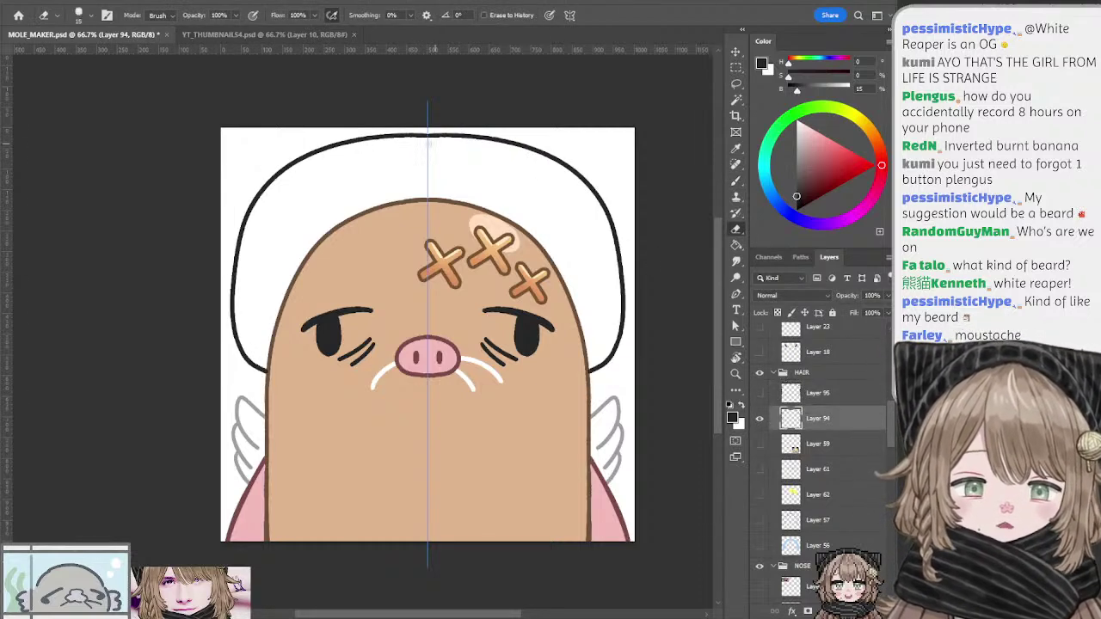
{"action": "key", "text": "b"}
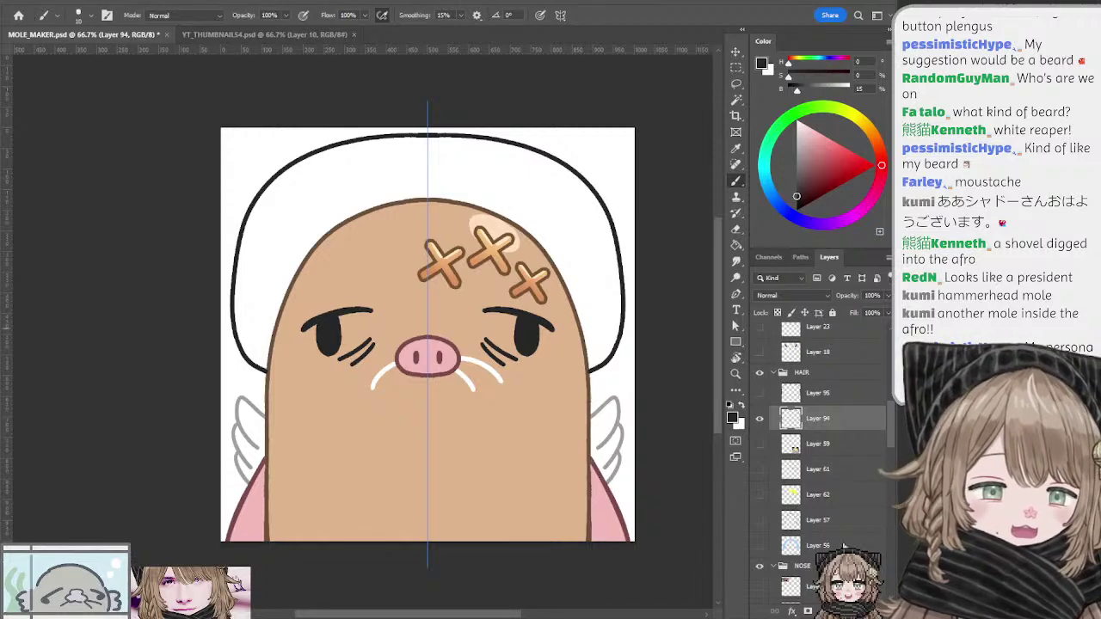
Step: Add a new layer above Layer 94, reduce Layer 94 to 43% opacity, and make the new layer active
{"action": "key", "text": "ctrl+shift+alt+n"}
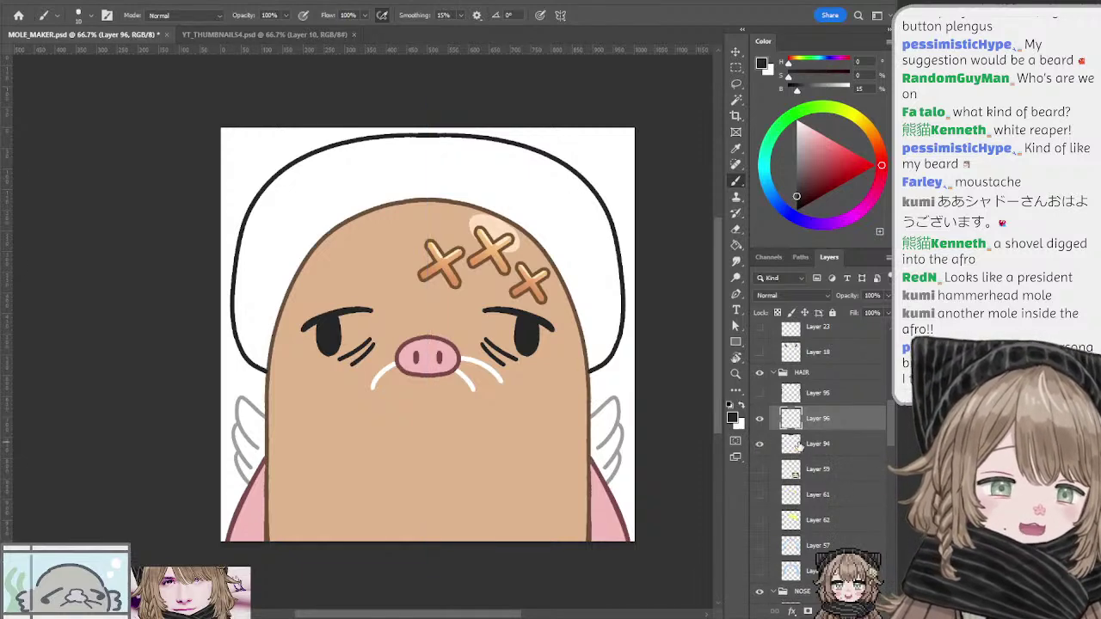
{"action": "left_click", "coordinate": [780, 442]}
{"action": "left_click_drag", "start_coordinate": [857, 296], "coordinate": [831, 368]}
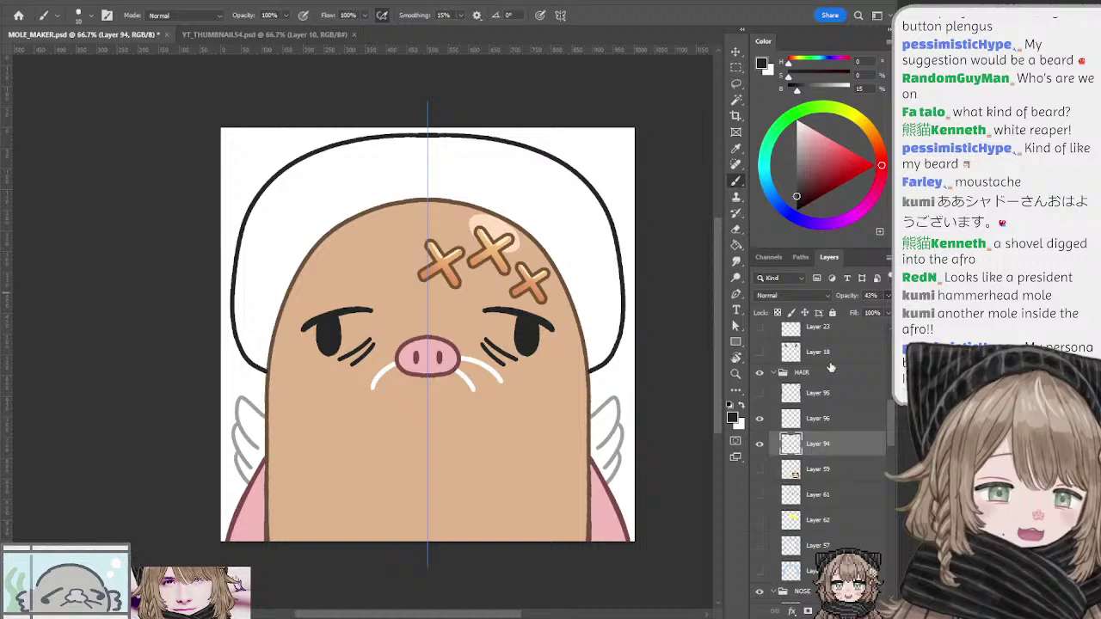
{"action": "left_click", "coordinate": [816, 419]}
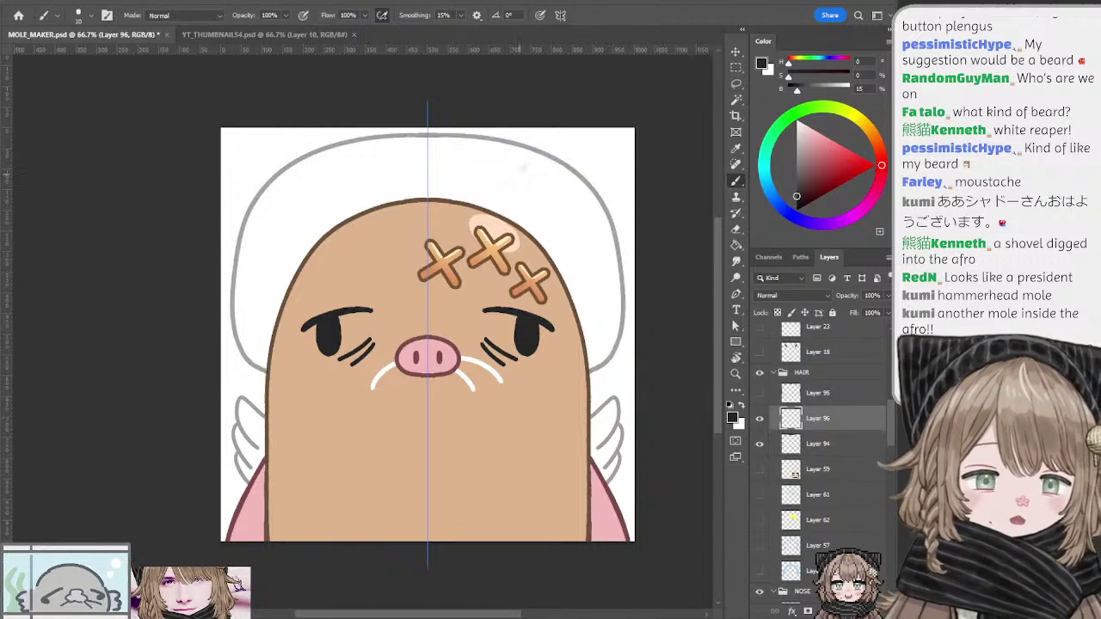
Step: Try drawing angular mirrored shovel-blade outlines over the hair's upper corners, then undo them
{"action": "mouse_move", "coordinate": [553, 148]}
{"action": "left_mouse_down"}
{"action": "mouse_move", "coordinate": [541, 220]}
{"action": "mouse_move", "coordinate": [535, 203]}
{"action": "left_mouse_up"}
{"action": "key", "text": "ctrl+z"}
{"action": "key", "text": "ctrl+z"}
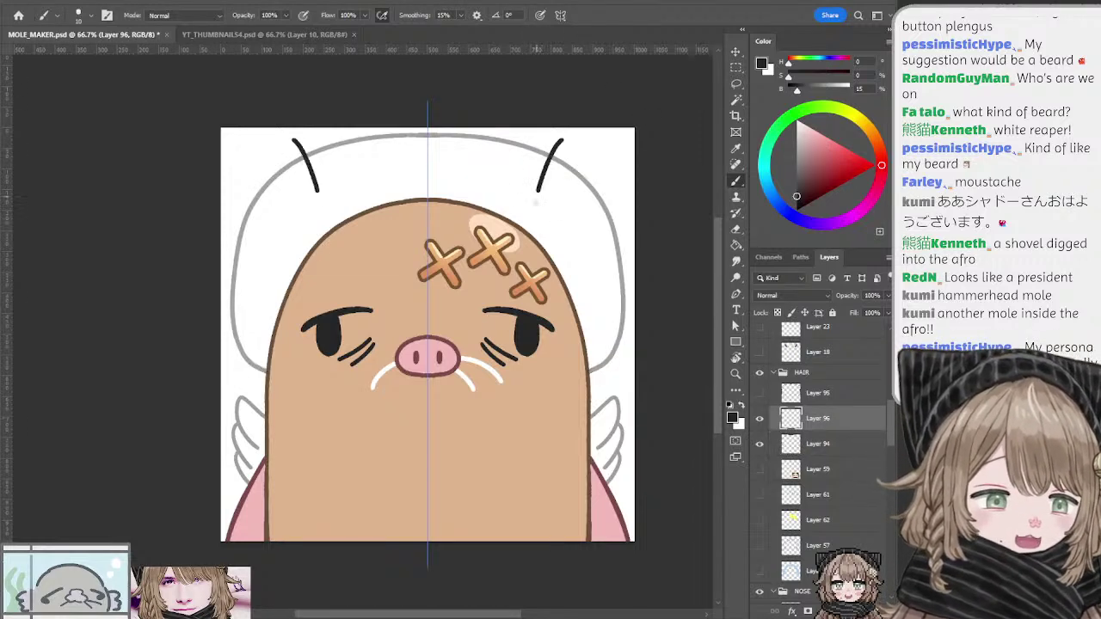
{"action": "key", "text": "ctrl+z"}
{"action": "mouse_move", "coordinate": [568, 162]}
{"action": "left_mouse_down"}
{"action": "mouse_move", "coordinate": [542, 215]}
{"action": "mouse_move", "coordinate": [538, 199]}
{"action": "left_mouse_up"}
{"action": "key", "text": "ctrl+z"}
{"action": "key", "text": "ctrl+z"}
{"action": "key", "text": "ctrl+z"}
{"action": "left_click_drag", "start_coordinate": [557, 160], "coordinate": [543, 197]}
{"action": "key", "text": "ctrl+z"}
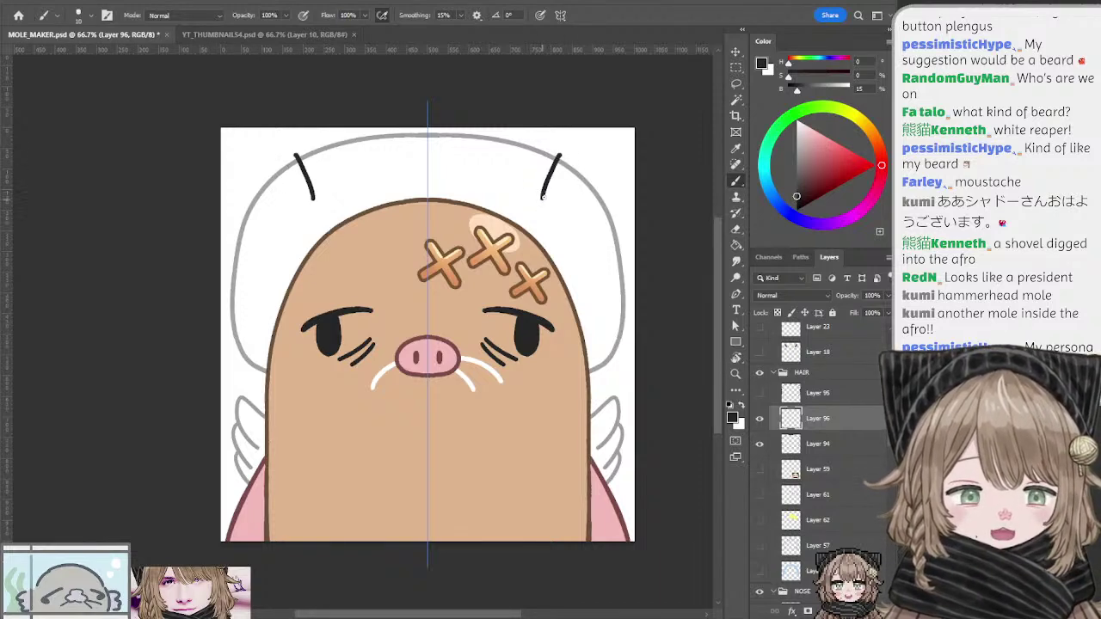
{"action": "key", "text": "ctrl+z"}
{"action": "left_click_drag", "start_coordinate": [560, 154], "coordinate": [546, 192]}
{"action": "mouse_move", "coordinate": [560, 153]}
{"action": "left_mouse_down"}
{"action": "mouse_move", "coordinate": [598, 196]}
{"action": "mouse_move", "coordinate": [588, 170]}
{"action": "mouse_move", "coordinate": [589, 215]}
{"action": "mouse_move", "coordinate": [602, 201]}
{"action": "mouse_move", "coordinate": [580, 215]}
{"action": "left_mouse_up"}
{"action": "key", "text": "ctrl+z"}
{"action": "key", "text": "ctrl+z"}
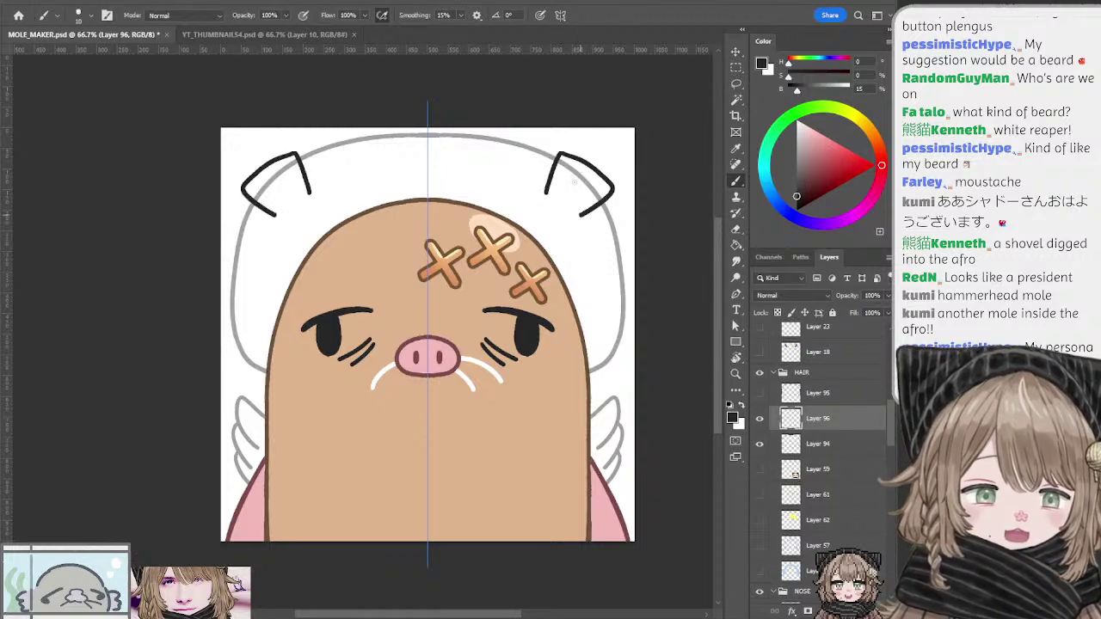
{"action": "key", "text": "v"}
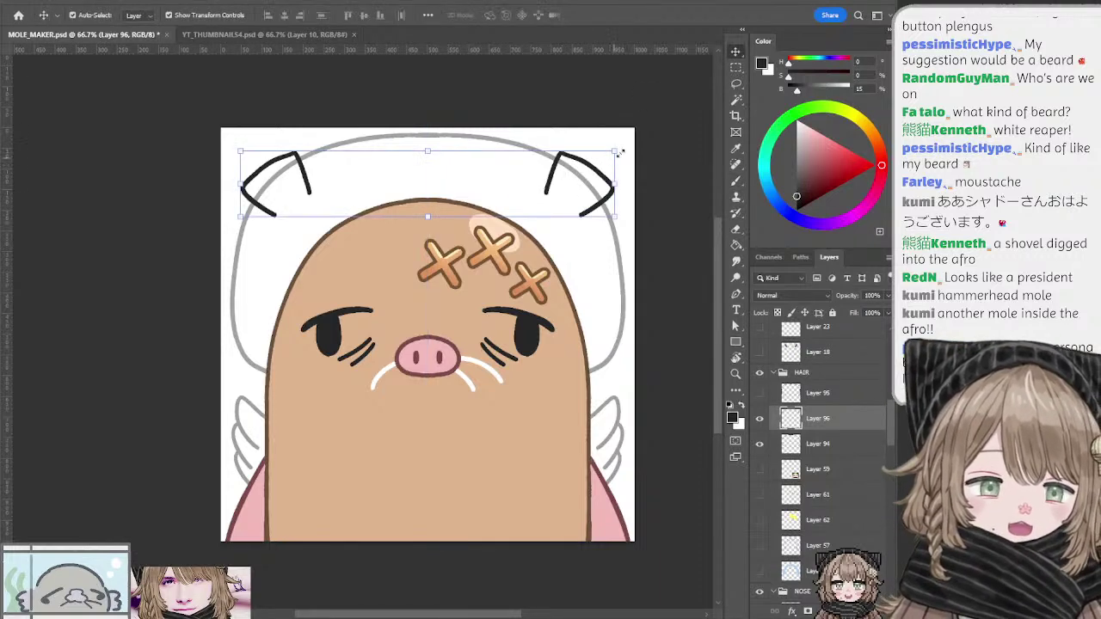
{"action": "key", "text": "ctrl+z"}
{"action": "key", "text": "ctrl+z"}
{"action": "key", "text": "ctrl+z"}
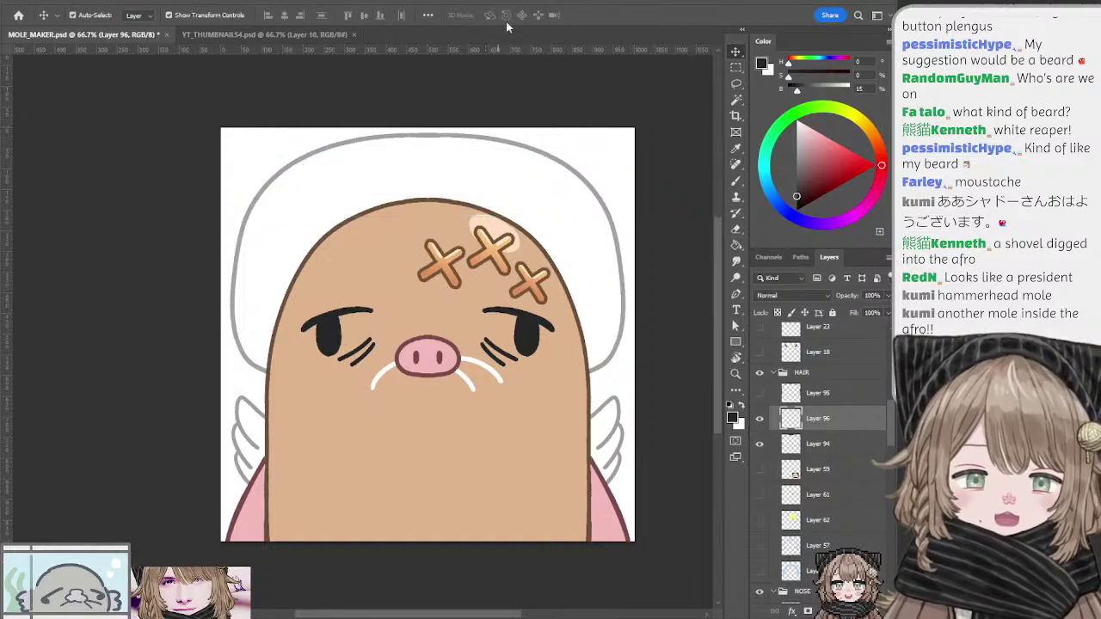
Step: Draw mirrored rounded shovel-blade outlines over the upper corners of the hair on Layer 96
{"action": "key", "text": "b"}
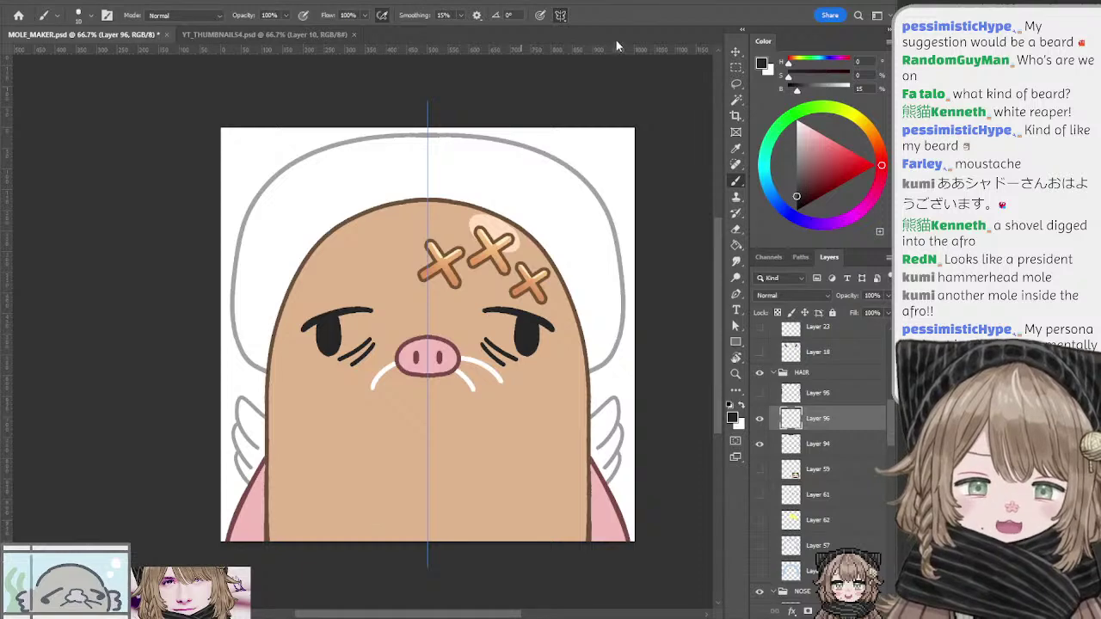
{"action": "mouse_move", "coordinate": [531, 197]}
{"action": "left_mouse_down"}
{"action": "mouse_move", "coordinate": [541, 177]}
{"action": "mouse_move", "coordinate": [590, 197]}
{"action": "mouse_move", "coordinate": [604, 186]}
{"action": "mouse_move", "coordinate": [593, 172]}
{"action": "mouse_move", "coordinate": [610, 202]}
{"action": "mouse_move", "coordinate": [587, 220]}
{"action": "left_mouse_up"}
{"action": "key", "text": "ctrl+z"}
{"action": "key", "text": "ctrl+z"}
{"action": "key", "text": "ctrl+z"}
{"action": "left_click_drag", "start_coordinate": [595, 170], "coordinate": [579, 222]}
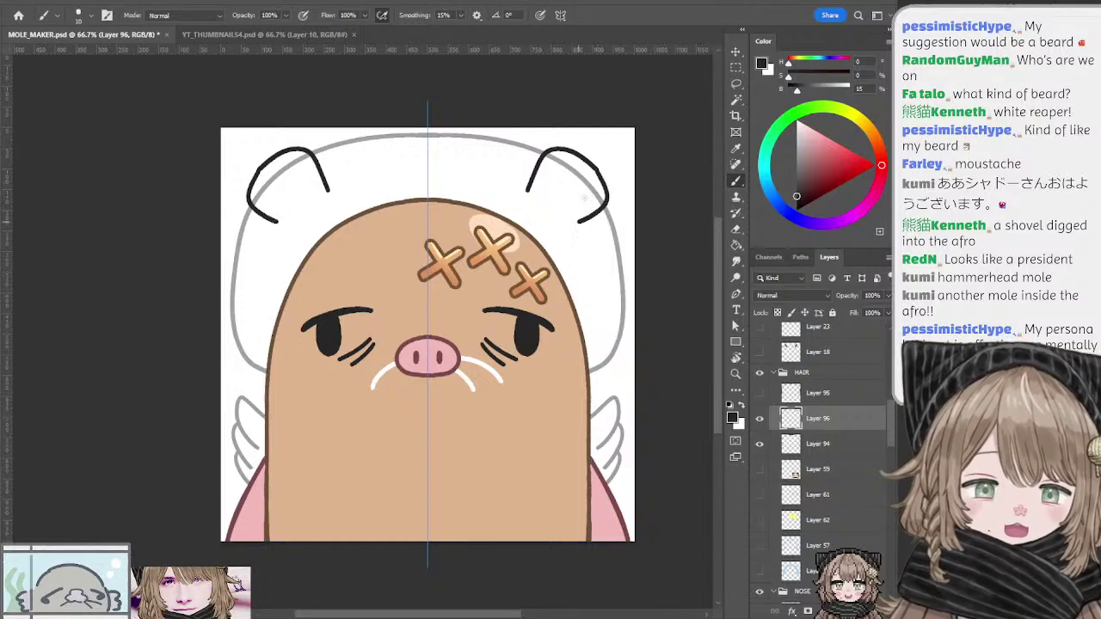
Step: Turn off the brush symmetry and trim the inner end of the right blade outline with the Eraser
{"action": "left_click_drag", "start_coordinate": [514, 189], "coordinate": [548, 213]}
{"action": "key", "text": "ctrl+z"}
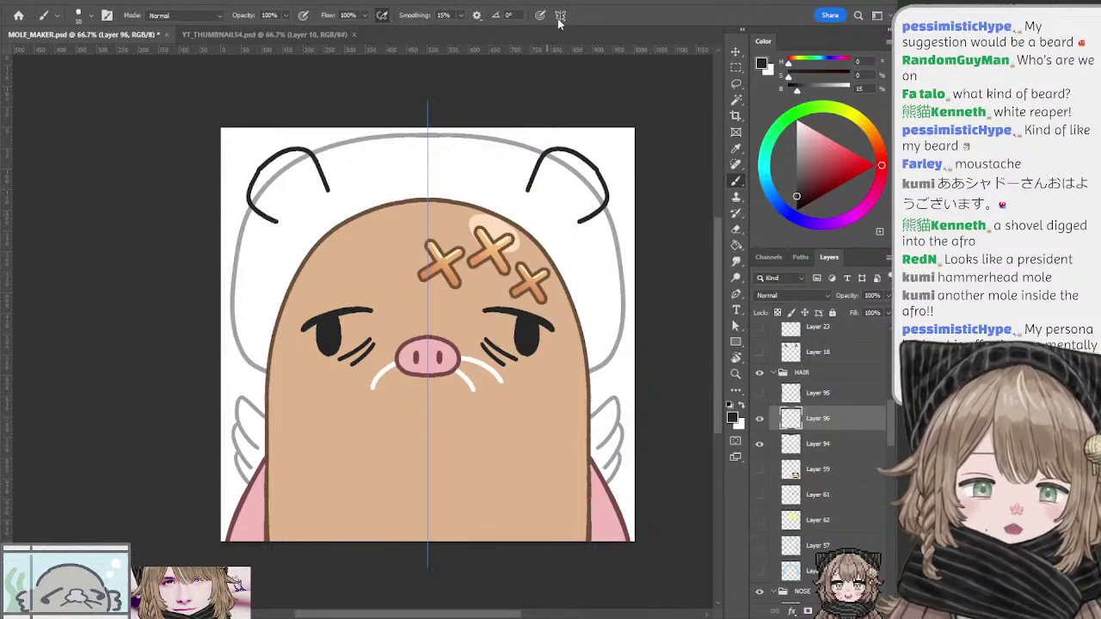
{"action": "left_click", "coordinate": [578, 48]}
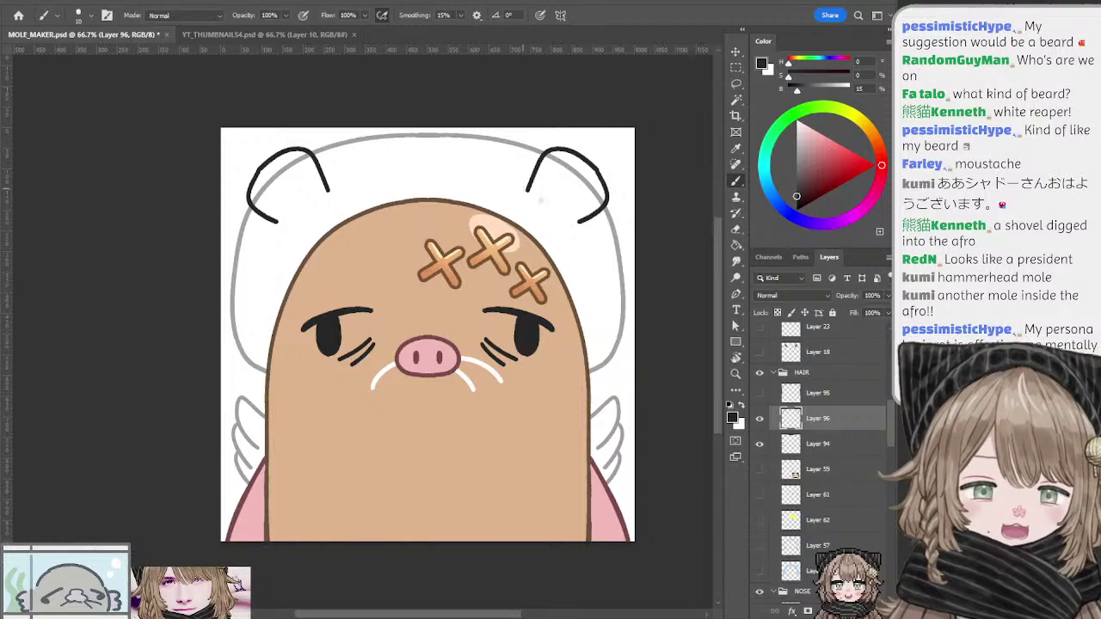
{"action": "key", "text": "e"}
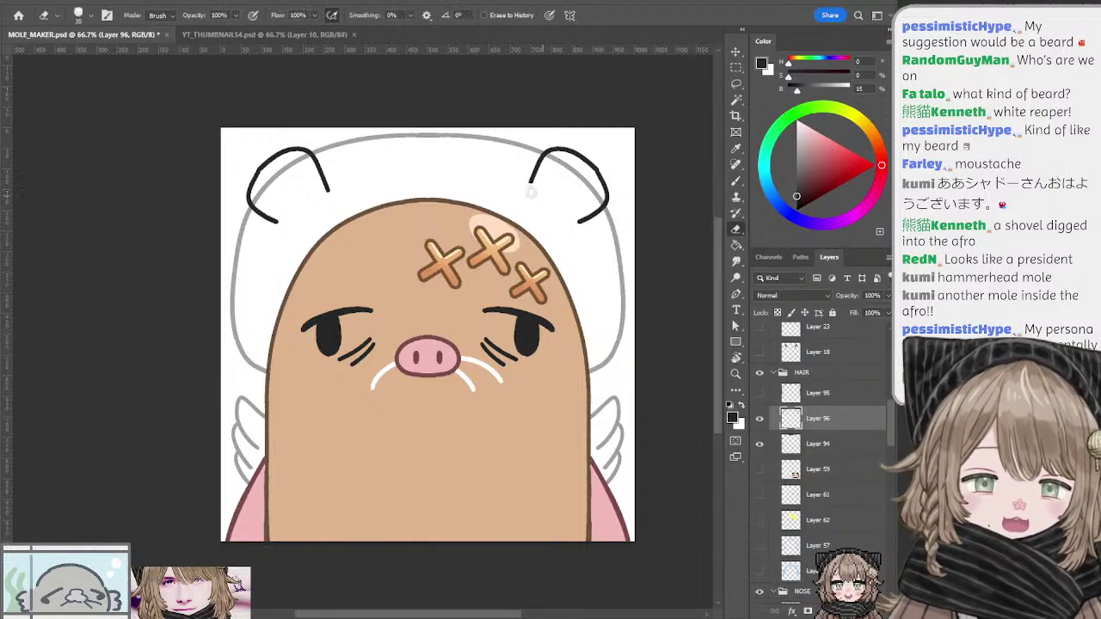
Step: Draw a scalloped edge across the open lower side of the right shovel blade, where it digs into the hair
{"action": "key", "text": "b"}
{"action": "left_click_drag", "start_coordinate": [519, 182], "coordinate": [573, 225]}
{"action": "key", "text": "ctrl+z"}
{"action": "left_click_drag", "start_coordinate": [540, 193], "coordinate": [581, 231]}
{"action": "key", "text": "ctrl+z"}
{"action": "key", "text": "ctrl+z"}
{"action": "key", "text": "ctrl+z"}
{"action": "left_click_drag", "start_coordinate": [555, 197], "coordinate": [584, 231]}
{"action": "key", "text": "ctrl+z"}
{"action": "key", "text": "ctrl+z"}
{"action": "key", "text": "ctrl+z"}
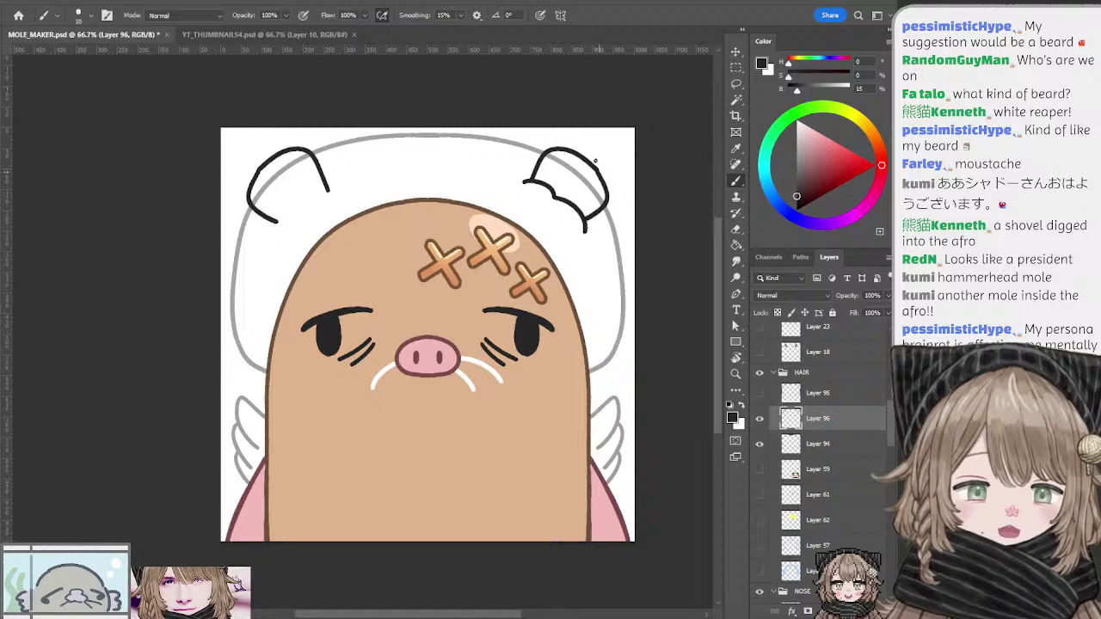
Step: Draw a short shovel handle with a small looped grip above the right blade, using a thinner brush
{"action": "mouse_move", "coordinate": [595, 148]}
{"action": "left_mouse_down"}
{"action": "mouse_move", "coordinate": [614, 142]}
{"action": "mouse_move", "coordinate": [606, 136]}
{"action": "mouse_move", "coordinate": [613, 148]}
{"action": "mouse_move", "coordinate": [597, 148]}
{"action": "mouse_move", "coordinate": [601, 134]}
{"action": "mouse_move", "coordinate": [621, 147]}
{"action": "left_mouse_up"}
{"action": "key", "text": "ctrl+z"}
{"action": "key", "text": "ctrl+z"}
{"action": "key", "text": "ctrl+z"}
{"action": "key", "text": "ctrl+z"}
{"action": "key", "text": "ctrl+z"}
{"action": "key", "text": "ctrl+z"}
{"action": "key", "text": "ctrl+z"}
{"action": "mouse_move", "coordinate": [620, 148]}
{"action": "left_mouse_down"}
{"action": "mouse_move", "coordinate": [607, 149]}
{"action": "mouse_move", "coordinate": [626, 165]}
{"action": "mouse_move", "coordinate": [608, 154]}
{"action": "mouse_move", "coordinate": [594, 166]}
{"action": "left_mouse_up"}
{"action": "key", "text": "ctrl+z"}
{"action": "key", "text": "ctrl+z"}
{"action": "key", "text": "ctrl+z"}
{"action": "key", "text": "ctrl+z"}
{"action": "key", "text": "ctrl+z"}
{"action": "key", "text": "ctrl+z"}
{"action": "key", "text": "ctrl+z"}
{"action": "left_click_drag", "start_coordinate": [606, 153], "coordinate": [594, 166]}
{"action": "key", "text": "ctrl+z"}
{"action": "key", "text": "ctrl+z"}
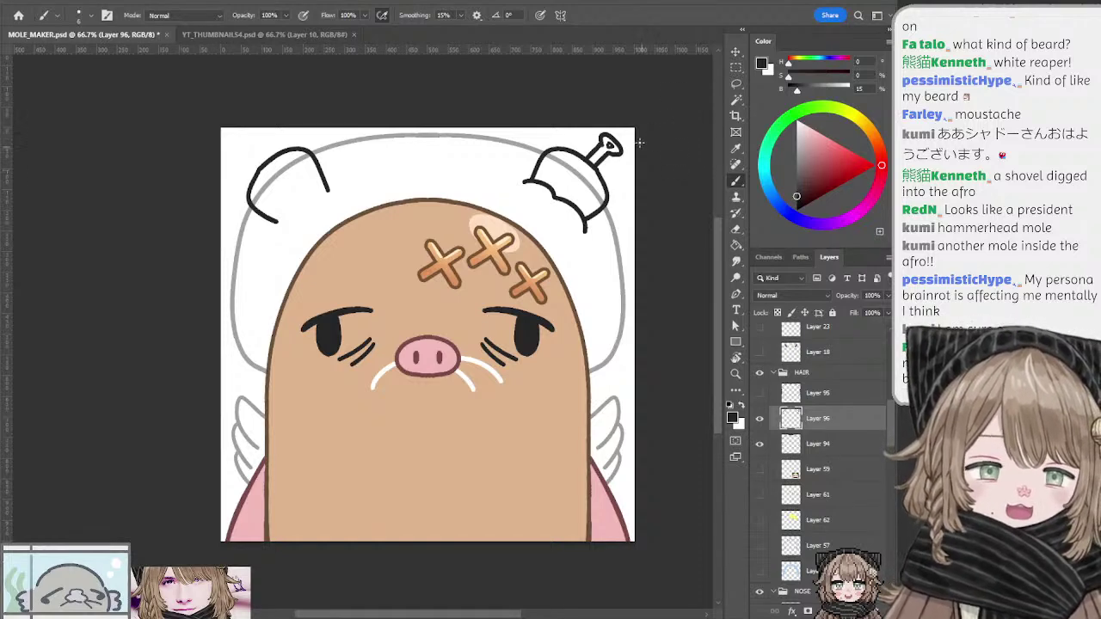
Step: Erase the mirrored blade outline on the left and shift the shovel drawing slightly downward
{"action": "key", "text": "e"}
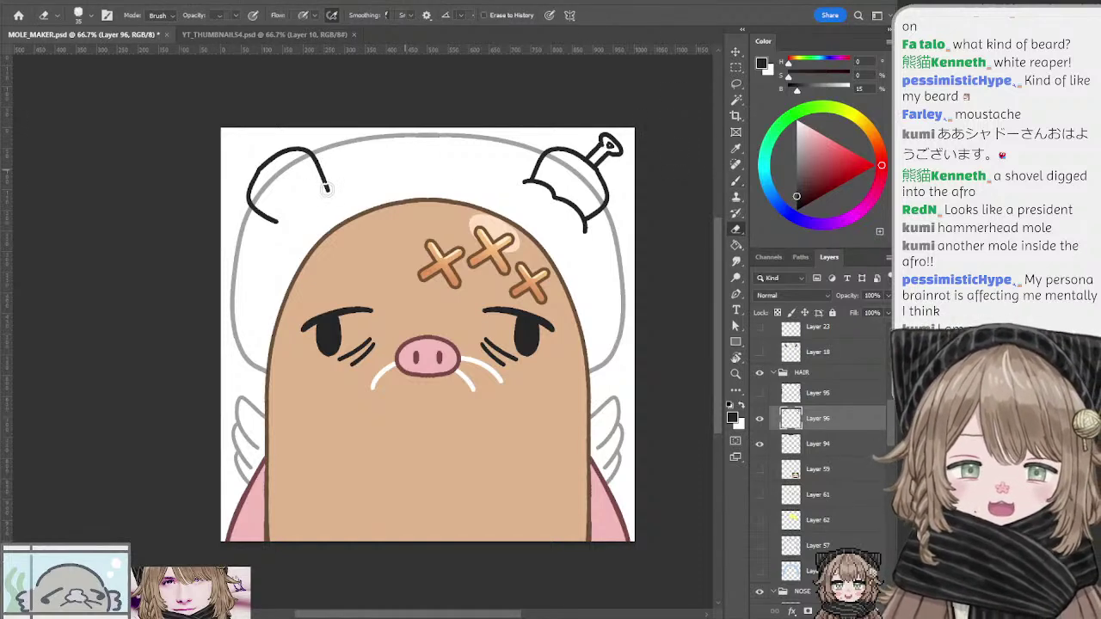
{"action": "mouse_move", "coordinate": [300, 150]}
{"action": "left_mouse_down"}
{"action": "mouse_move", "coordinate": [251, 181]}
{"action": "mouse_move", "coordinate": [273, 222]}
{"action": "mouse_move", "coordinate": [249, 199]}
{"action": "left_mouse_up"}
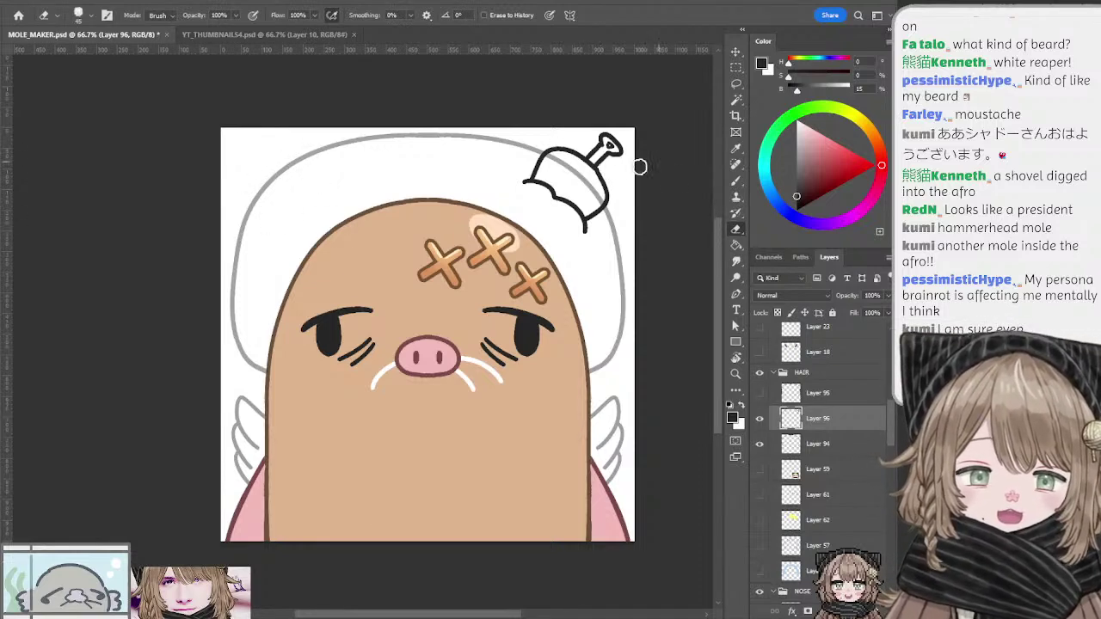
{"action": "left_click_drag", "start_coordinate": [568, 201], "coordinate": [563, 210]}
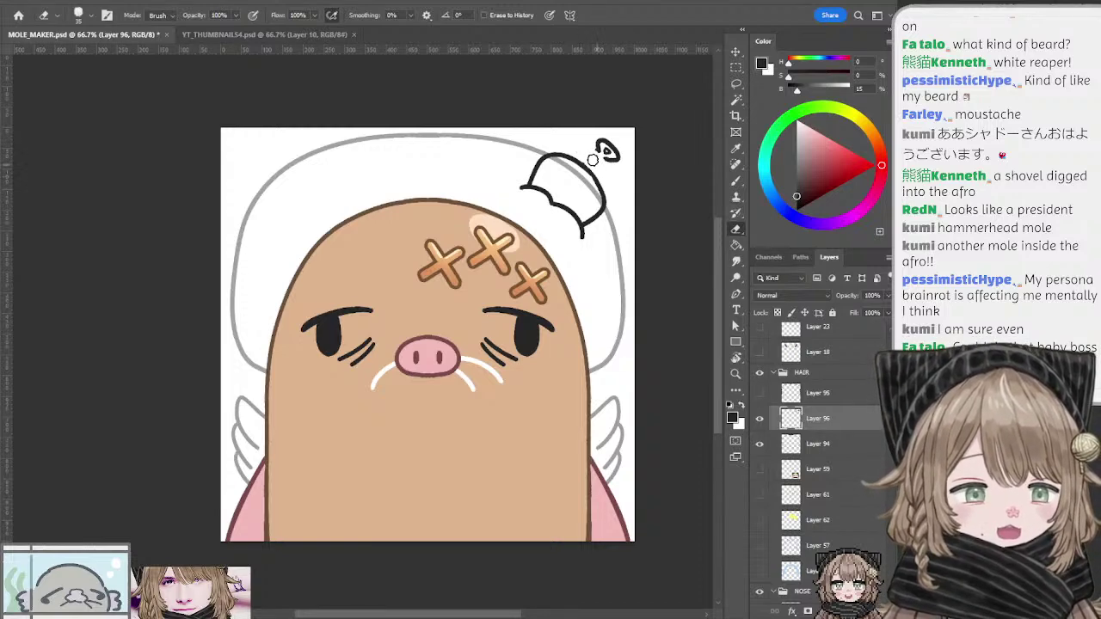
Step: Erase the shovel's handle and redraw it as a narrow shaft with a triangular grip
{"action": "left_click_drag", "start_coordinate": [612, 155], "coordinate": [606, 137]}
{"action": "key", "text": "b"}
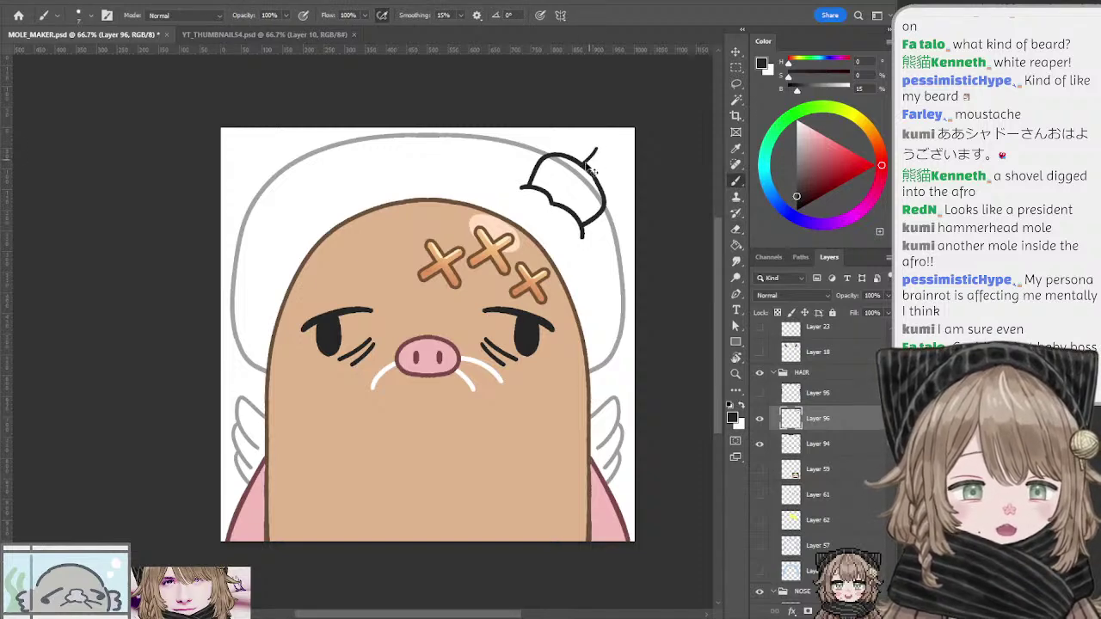
{"action": "mouse_move", "coordinate": [612, 146]}
{"action": "left_mouse_down"}
{"action": "mouse_move", "coordinate": [619, 156]}
{"action": "mouse_move", "coordinate": [614, 148]}
{"action": "mouse_move", "coordinate": [619, 157]}
{"action": "mouse_move", "coordinate": [606, 158]}
{"action": "left_mouse_up"}
{"action": "key", "text": "ctrl+z"}
{"action": "key", "text": "ctrl+z"}
{"action": "key", "text": "ctrl+z"}
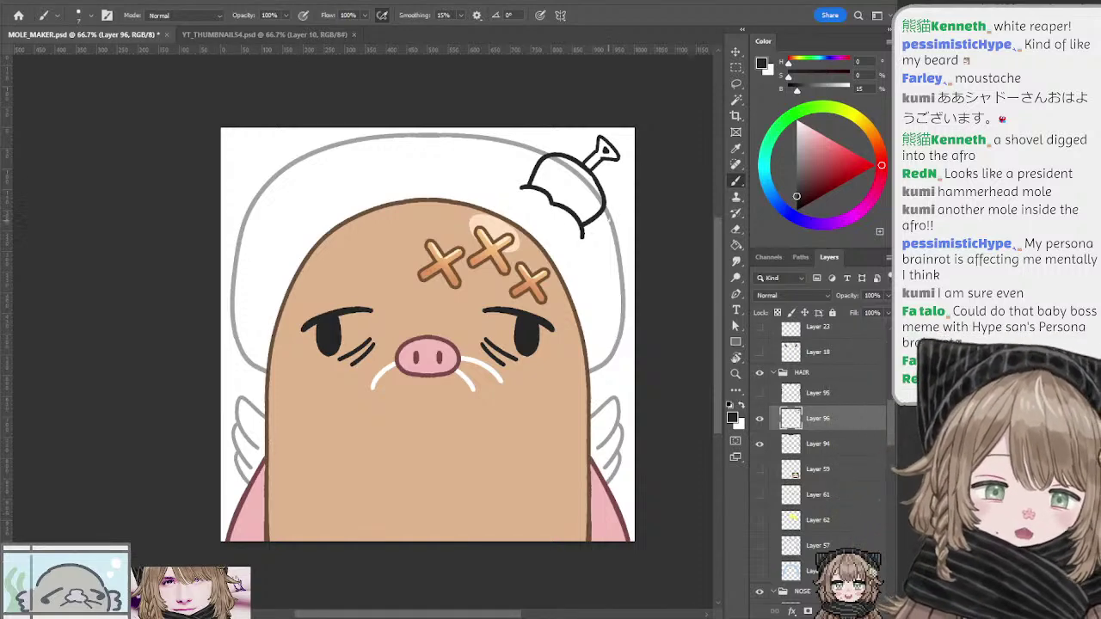
Step: Restore Layer 94 to 100% opacity, add a new layer beneath it, and choose a mid-grey with 53% brightness
{"action": "key", "text": "alt+bracketleft"}
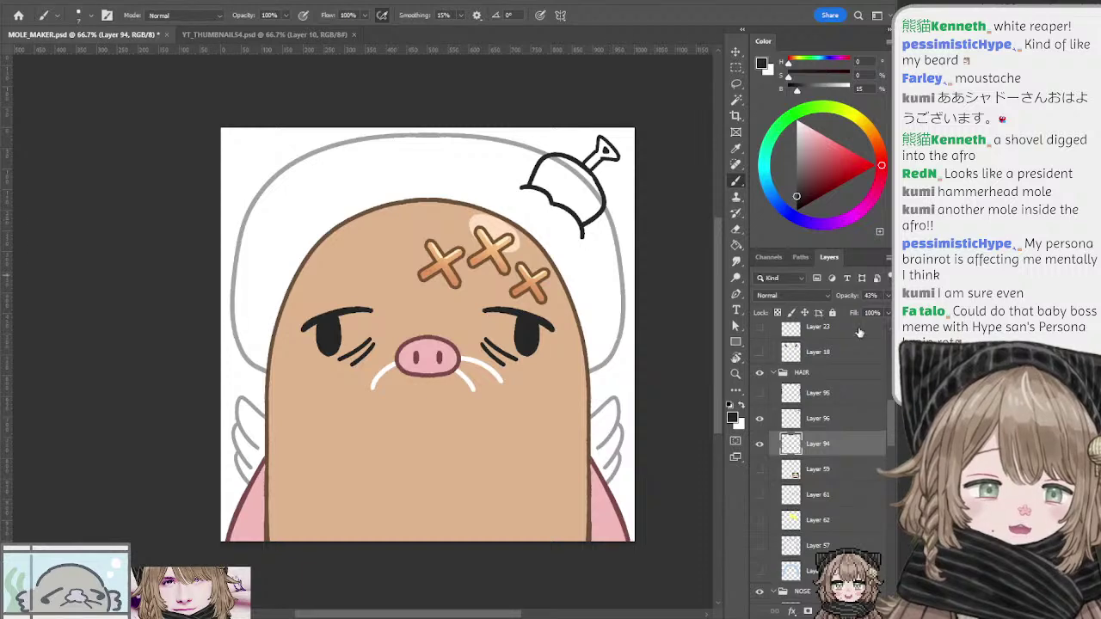
{"action": "left_click_drag", "start_coordinate": [845, 295], "coordinate": [896, 295]}
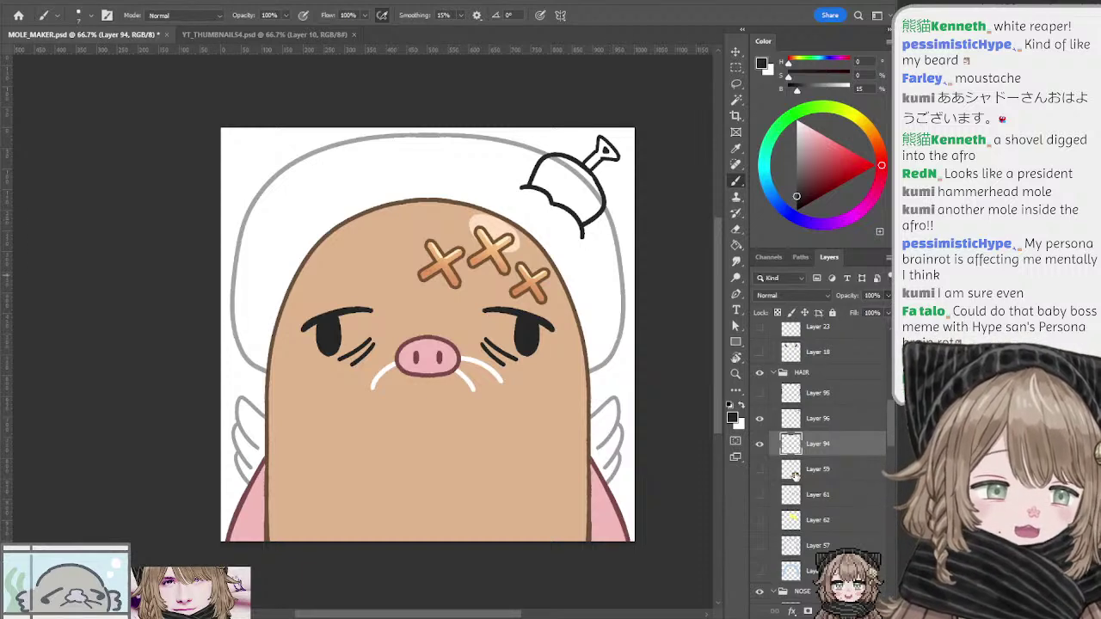
{"action": "key", "text": "alt+bracketleft"}
{"action": "left_click", "coordinate": [856, 611]}
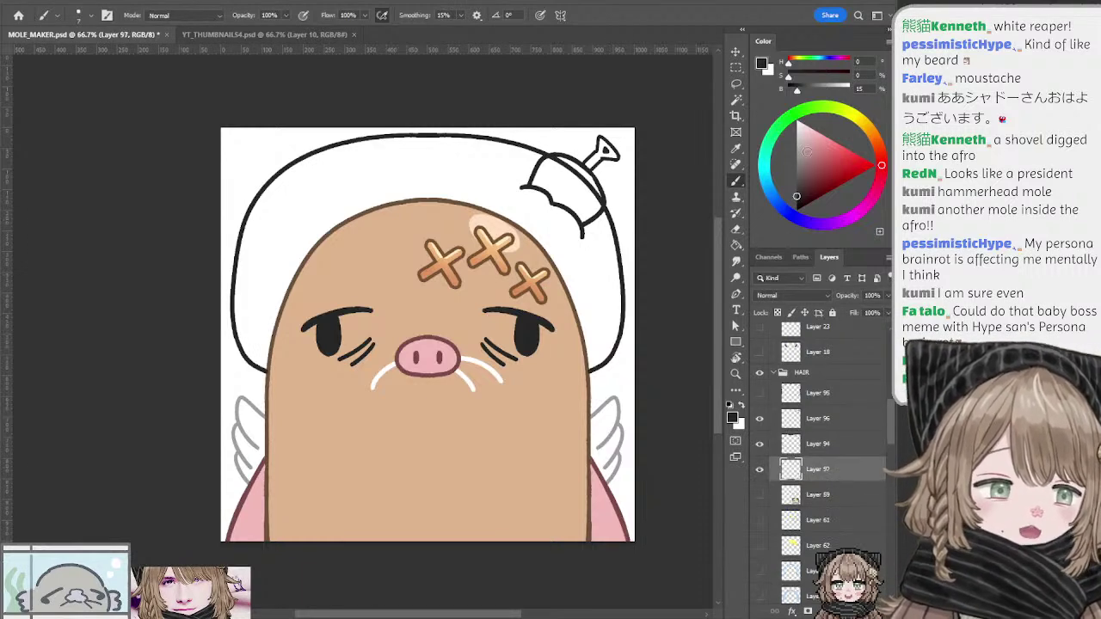
{"action": "left_click", "coordinate": [796, 163]}
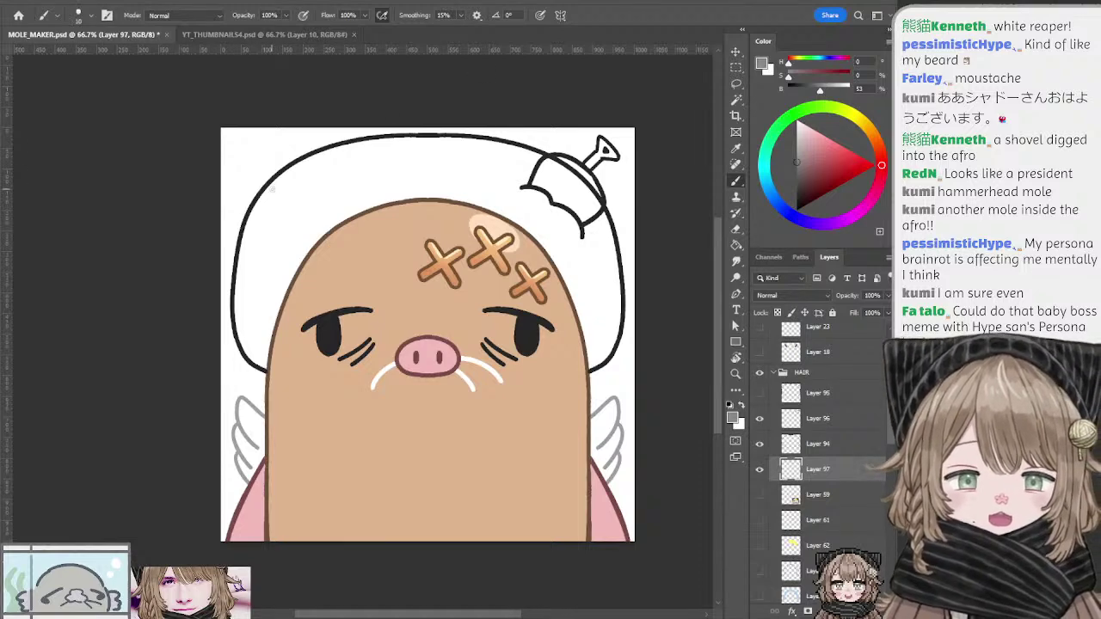
Step: Select the hair area between the rounded outline and the head with the Magic Wand and expand the selection
{"action": "left_click", "coordinate": [736, 98]}
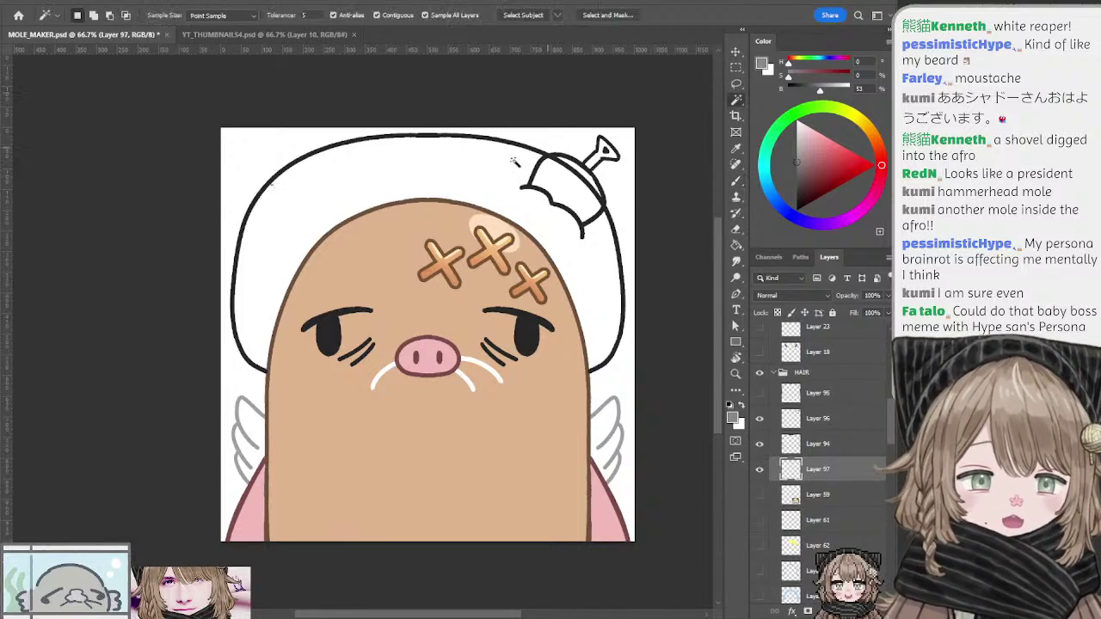
{"action": "left_click", "coordinate": [575, 200]}
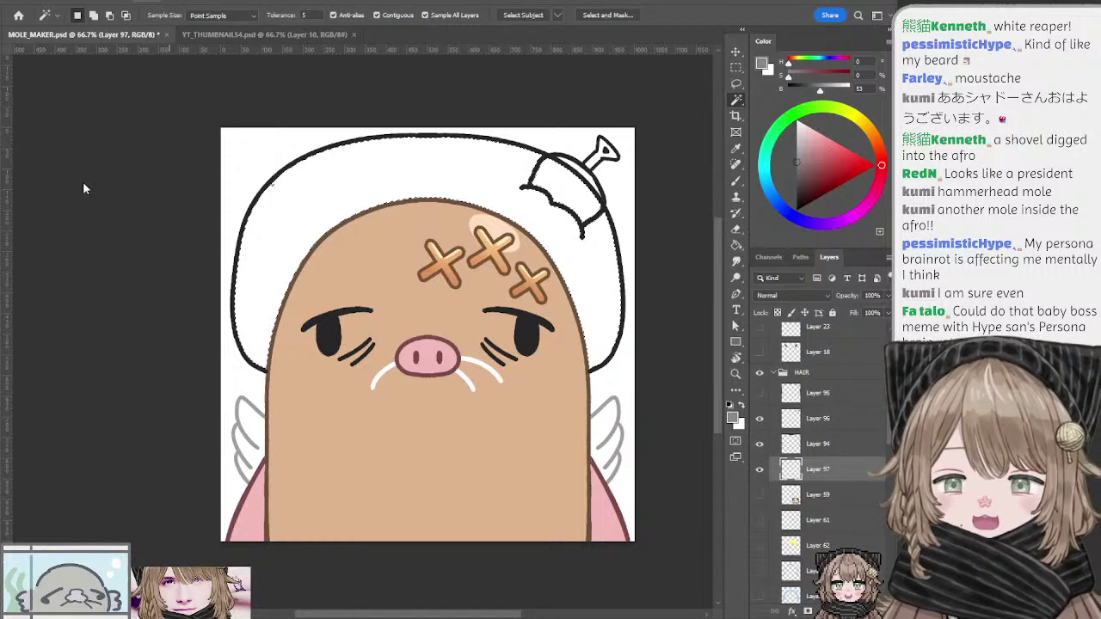
{"action": "left_click", "coordinate": [80, 205]}
{"action": "key", "text": "Return"}
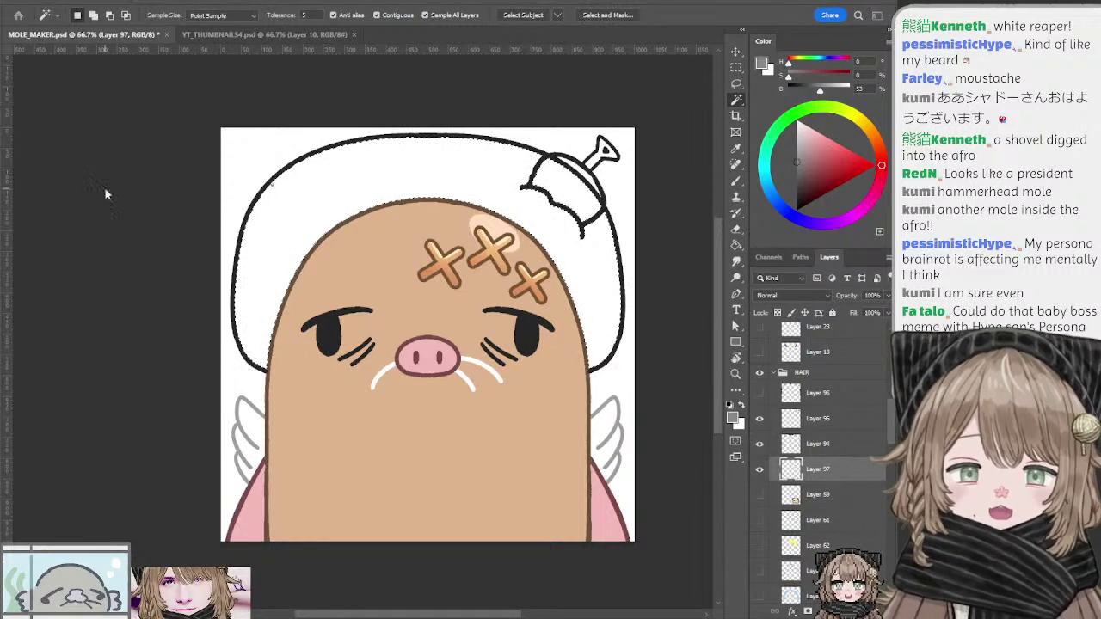
Step: Fill the selected hair area with the mid-grey and deselect it
{"action": "key", "text": "alt+BackSpace"}
{"action": "key", "text": "l"}
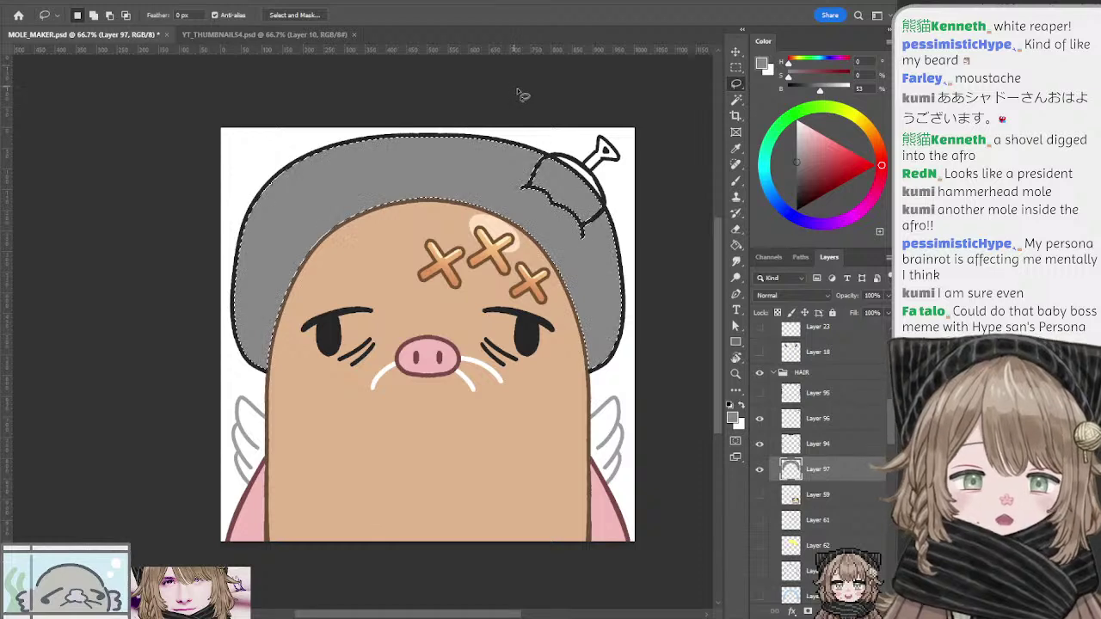
{"action": "key", "text": "ctrl+d"}
Step: Darken the afro's grey fill to a charcoal of 25% brightness with Hue/Saturation
{"action": "key", "text": "i"}
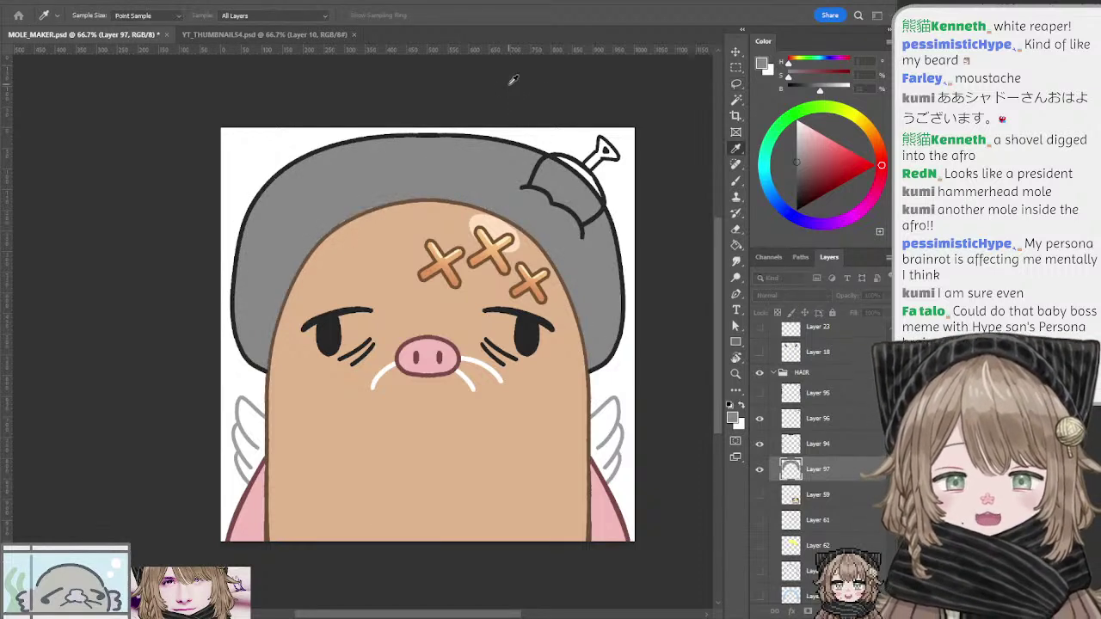
{"action": "key", "text": "shift+Down"}
{"action": "key", "text": "shift+Down"}
{"action": "key", "text": "shift+Down"}
{"action": "key", "text": "shift+Down"}
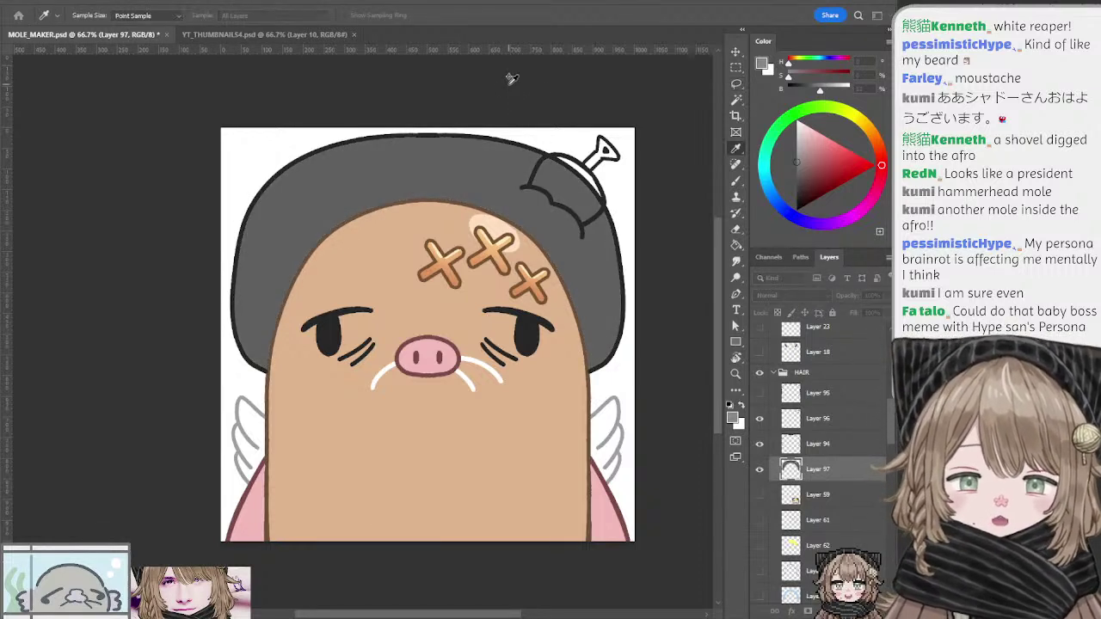
{"action": "key", "text": "shift+plus"}
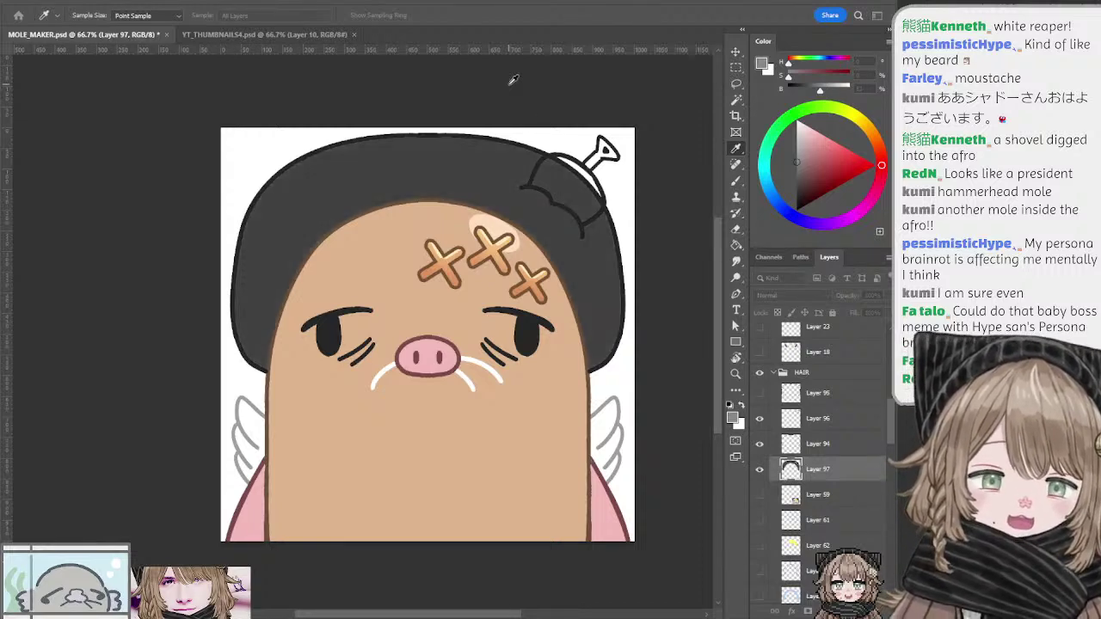
{"action": "key", "text": "l"}
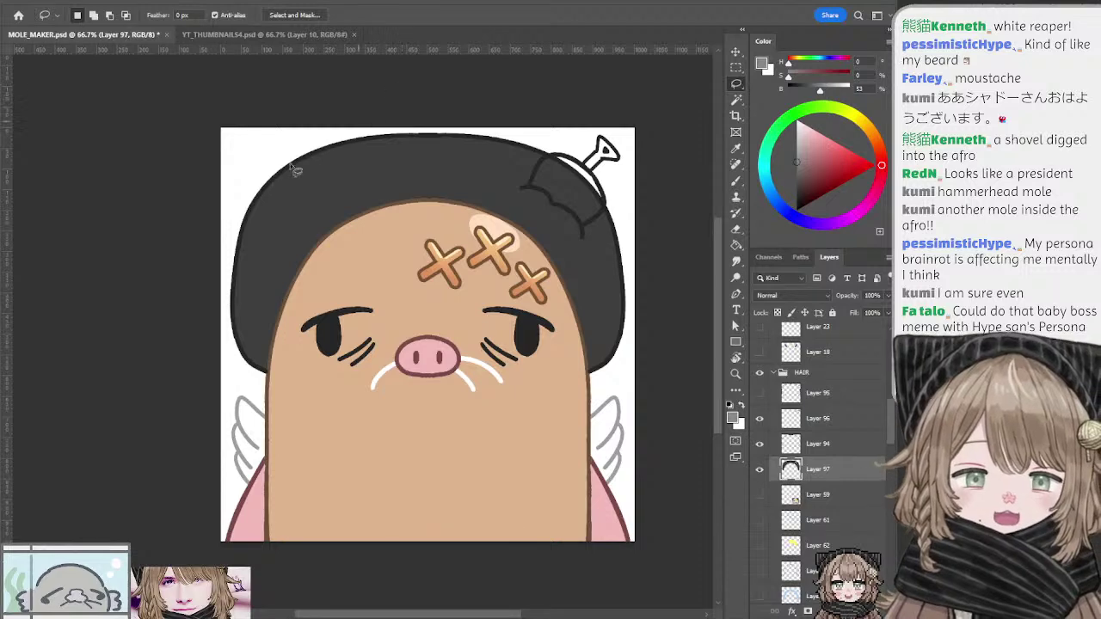
Step: Add a new layer above Layer 94 and choose a light grey with 66% brightness for the Brush
{"action": "key", "text": "b"}
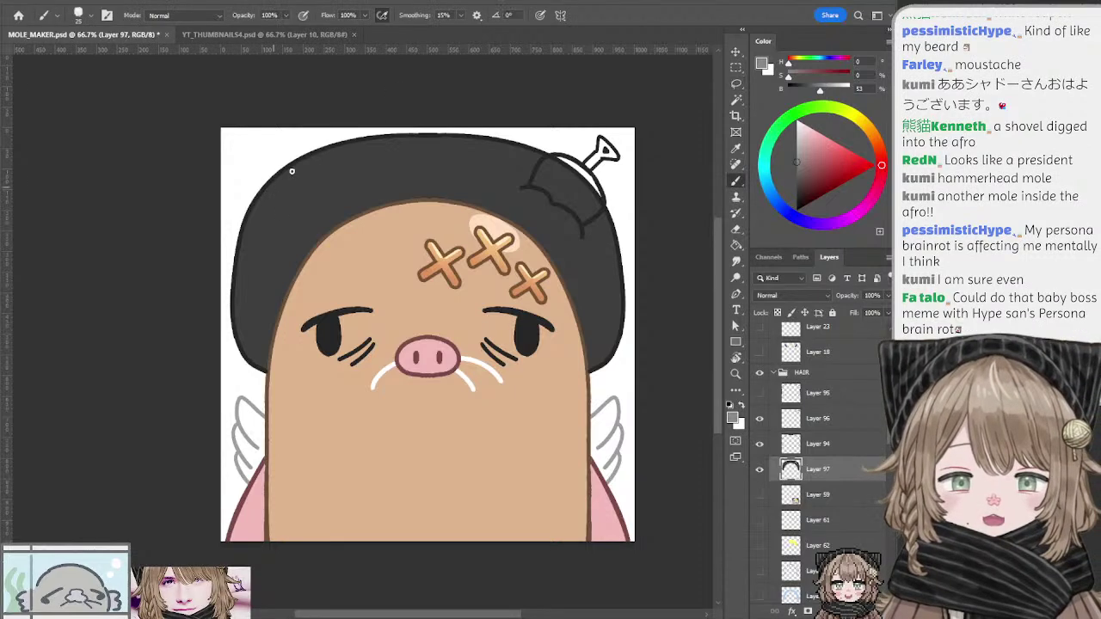
{"action": "left_click", "coordinate": [282, 189], "text": "alt"}
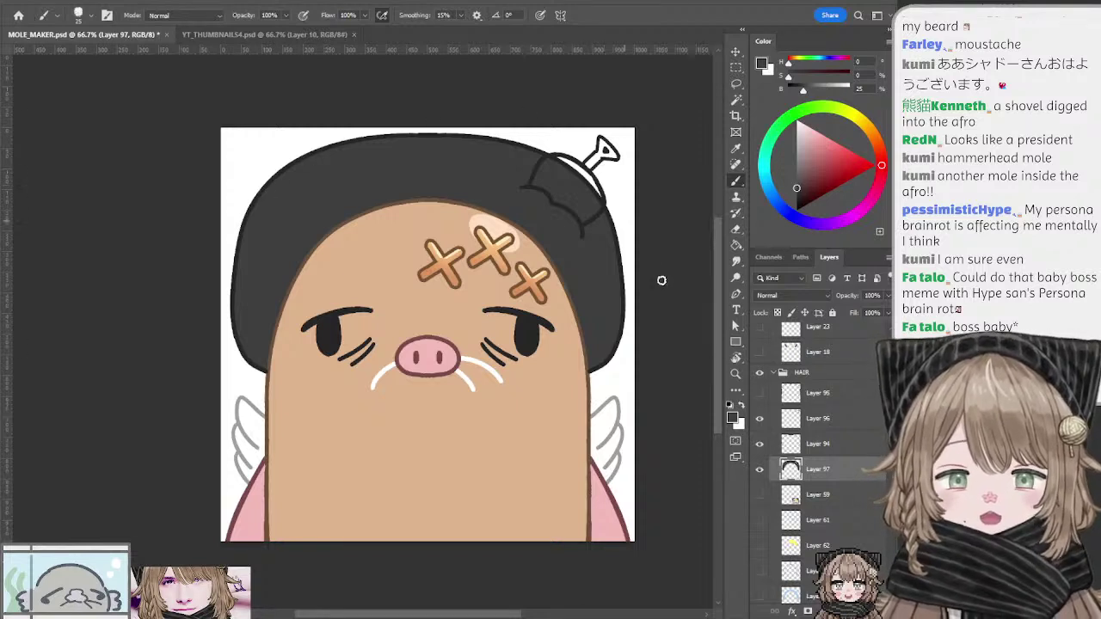
{"action": "left_click", "coordinate": [594, 180], "text": "ctrl"}
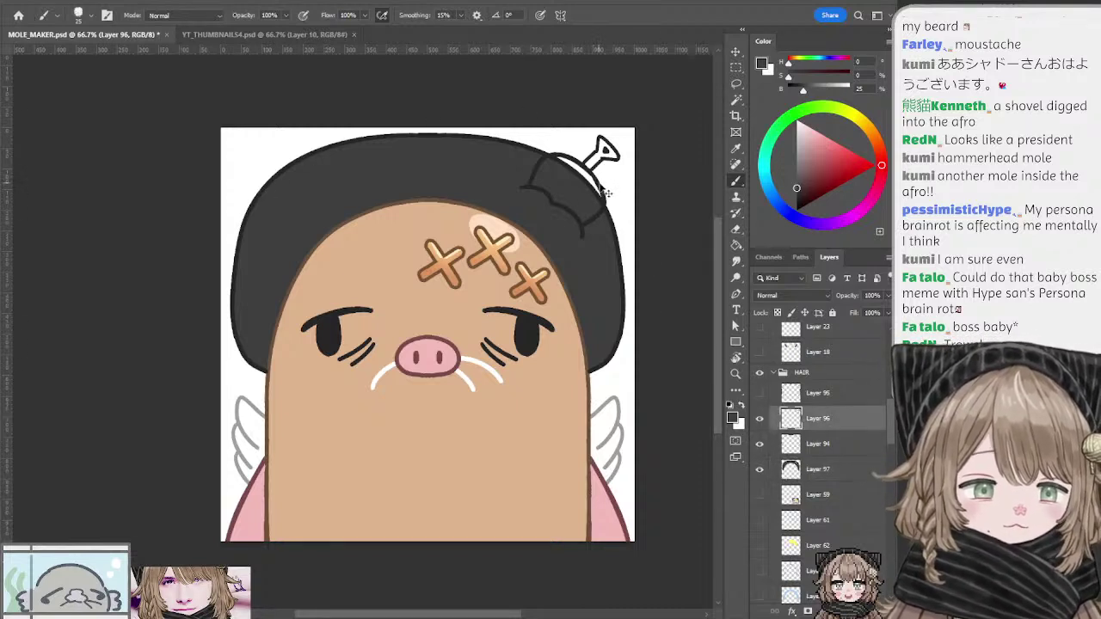
{"action": "left_click", "coordinate": [807, 451]}
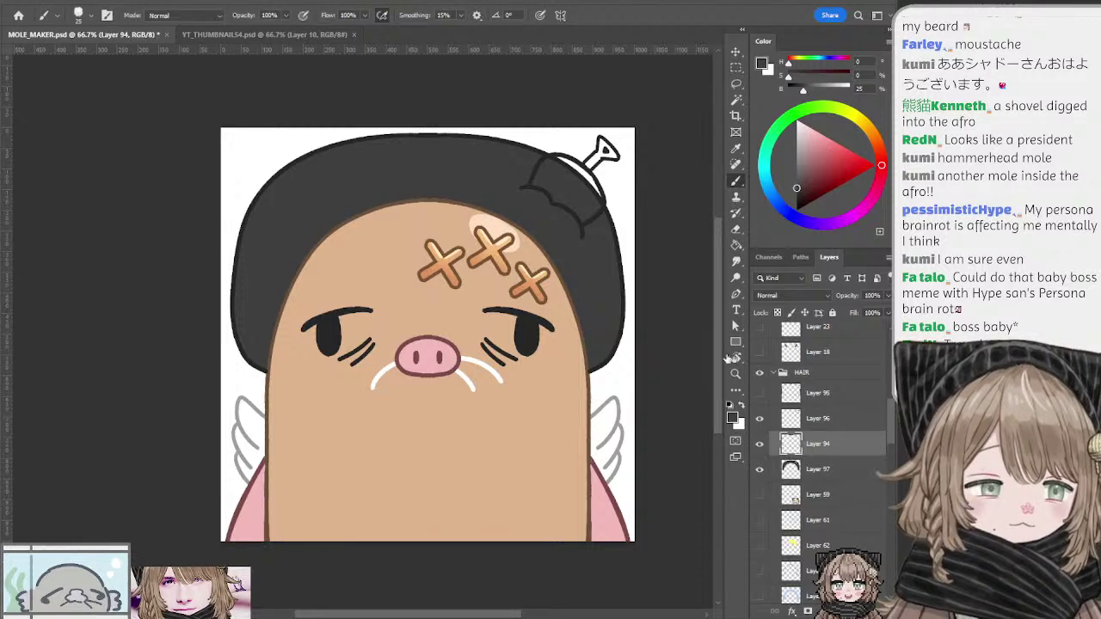
{"action": "key", "text": "ctrl+shift+alt+n"}
{"action": "left_click", "coordinate": [797, 151]}
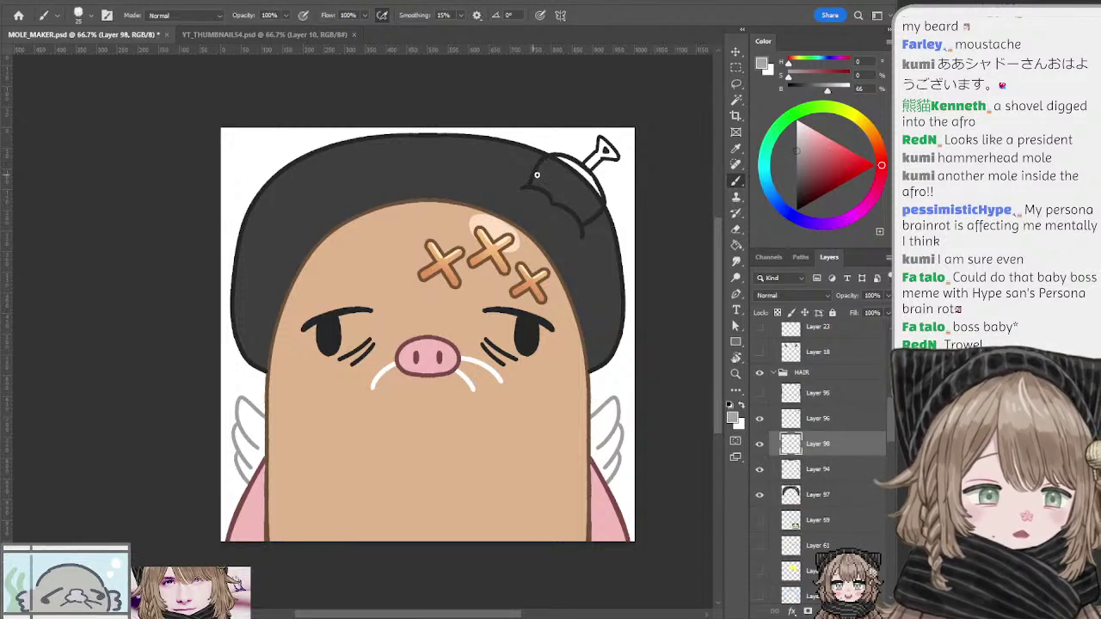
Step: Paint the shovel's blade light grey inside its outline, covering the whole area between the outer edge and the hair
{"action": "left_click_drag", "start_coordinate": [534, 183], "coordinate": [552, 160]}
{"action": "key", "text": "ctrl+z"}
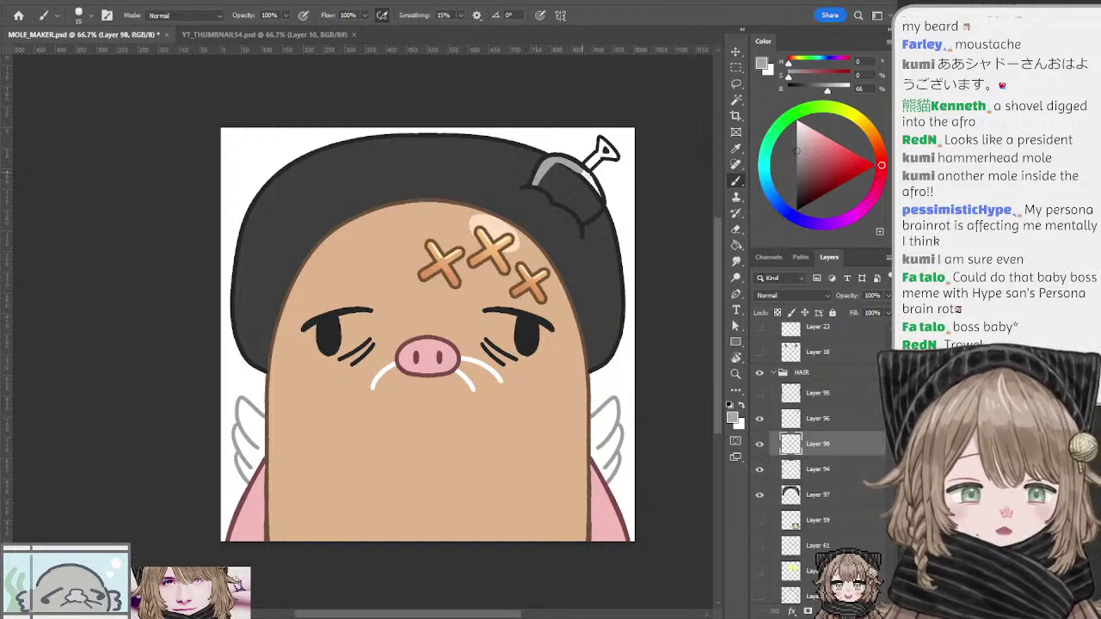
{"action": "mouse_move", "coordinate": [581, 172]}
{"action": "left_mouse_down"}
{"action": "mouse_move", "coordinate": [600, 193]}
{"action": "mouse_move", "coordinate": [584, 219]}
{"action": "left_mouse_up"}
{"action": "key", "text": "ctrl+z"}
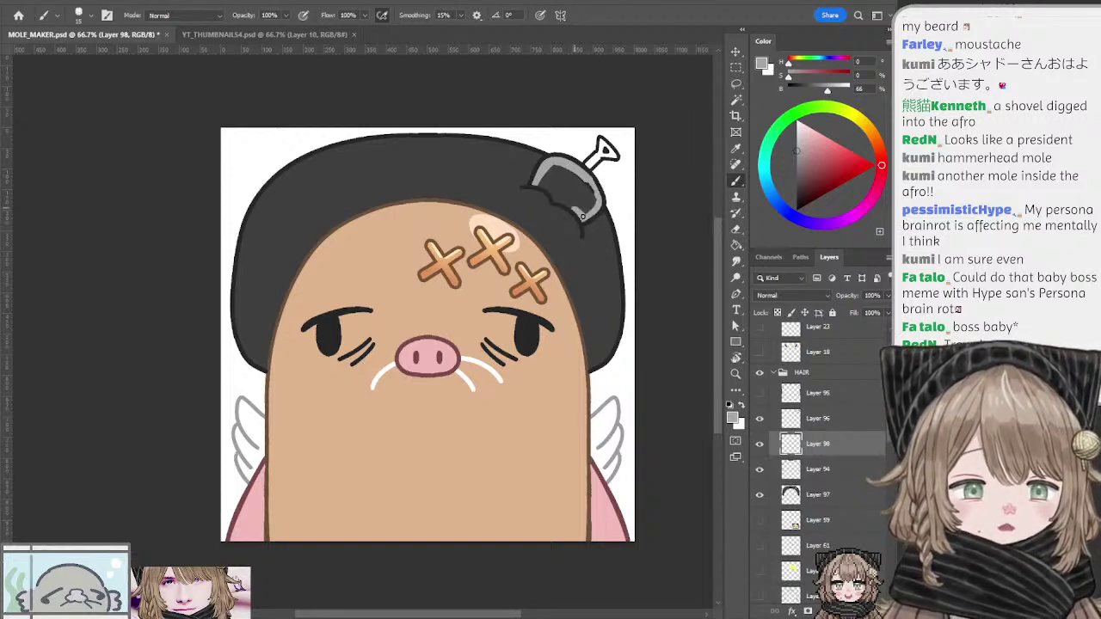
{"action": "mouse_move", "coordinate": [556, 199]}
{"action": "left_mouse_down"}
{"action": "mouse_move", "coordinate": [572, 208]}
{"action": "mouse_move", "coordinate": [540, 187]}
{"action": "mouse_move", "coordinate": [555, 175]}
{"action": "mouse_move", "coordinate": [581, 182]}
{"action": "mouse_move", "coordinate": [588, 203]}
{"action": "mouse_move", "coordinate": [564, 186]}
{"action": "mouse_move", "coordinate": [593, 207]}
{"action": "left_mouse_up"}
{"action": "key", "text": "ctrl+z"}
{"action": "key", "text": "bracketright"}
{"action": "key", "text": "bracketright"}
{"action": "key", "text": "bracketright"}
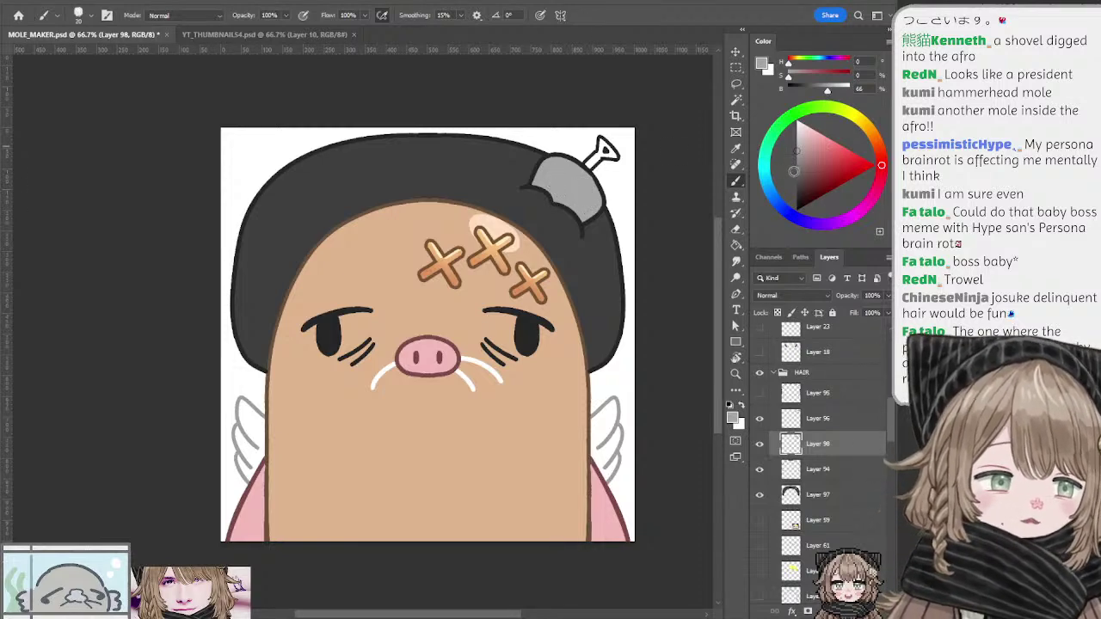
Step: Choose a muted brown with hue 24, saturation 40% and brightness 45% as the painting colour
{"action": "left_click", "coordinate": [796, 172]}
{"action": "left_click", "coordinate": [809, 168]}
{"action": "left_click_drag", "start_coordinate": [809, 167], "coordinate": [819, 165]}
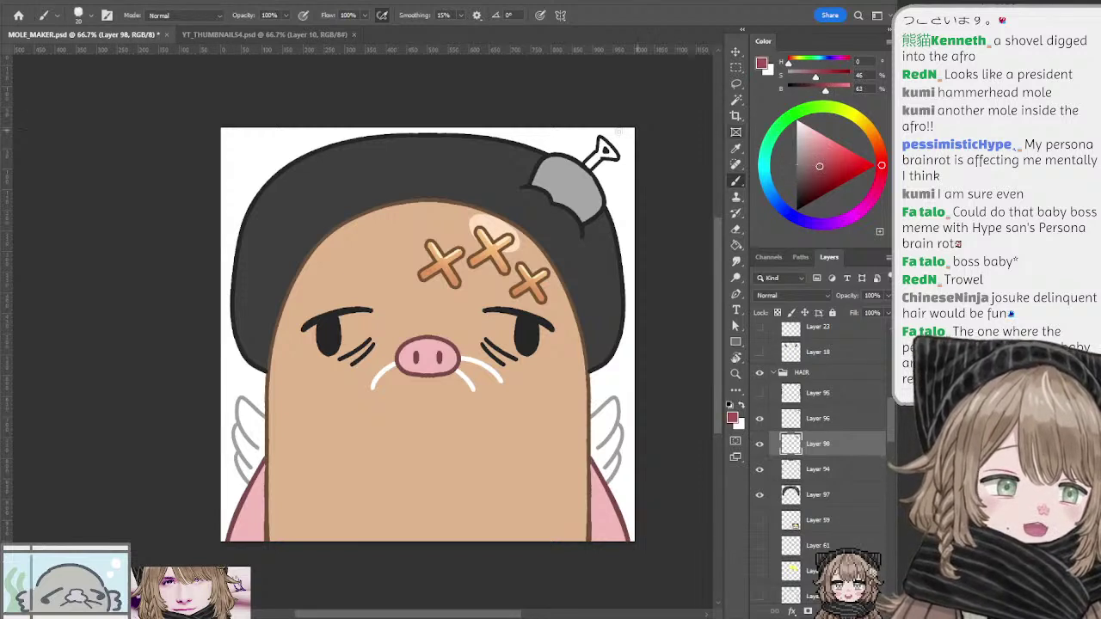
{"action": "left_click", "coordinate": [766, 180]}
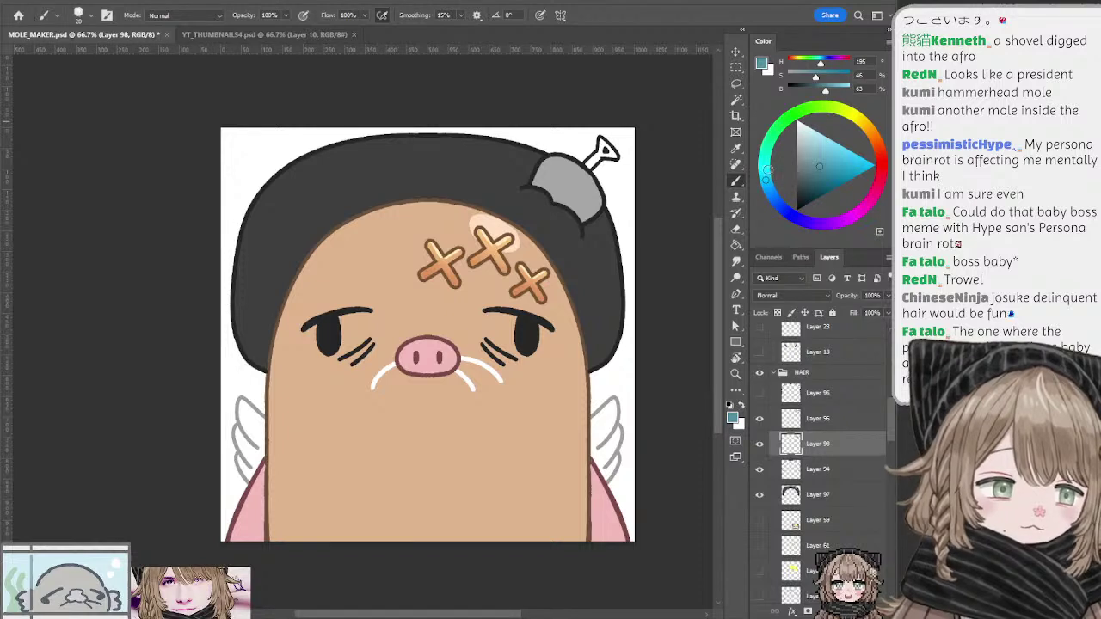
{"action": "left_click_drag", "start_coordinate": [822, 180], "coordinate": [812, 166]}
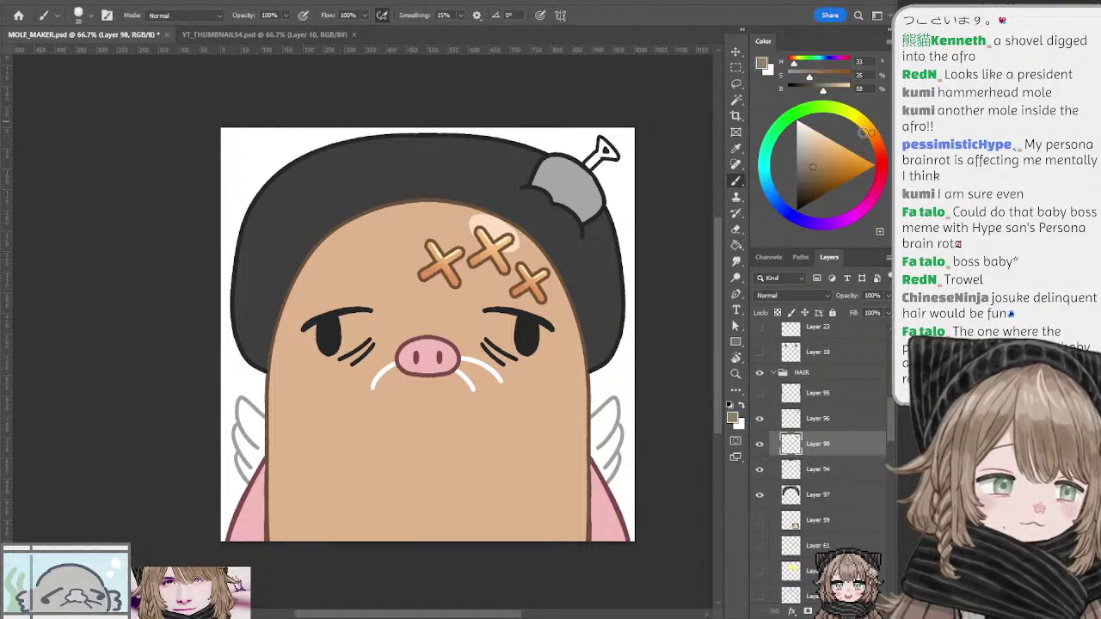
{"action": "left_click", "coordinate": [875, 137]}
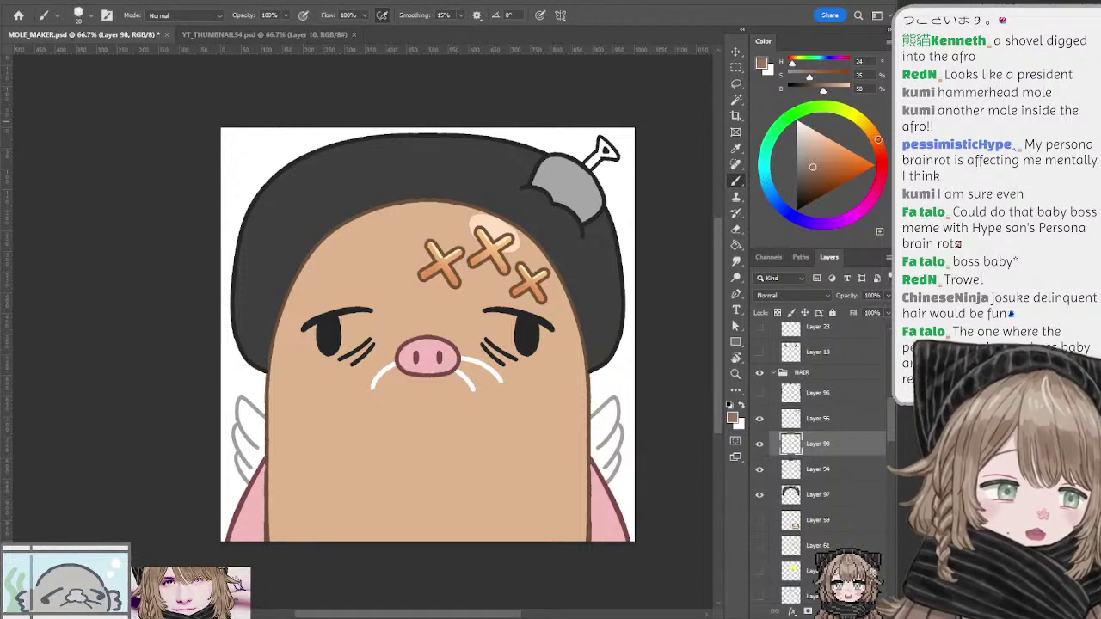
{"action": "left_click_drag", "start_coordinate": [808, 178], "coordinate": [811, 171]}
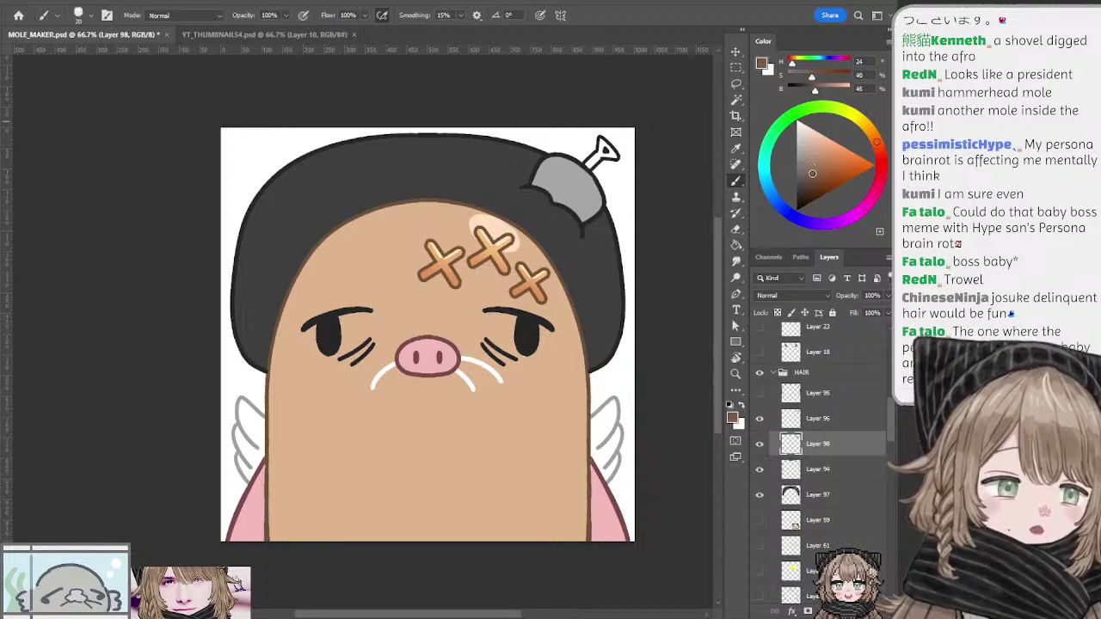
Step: Paint the shovel's shaft and grip in a lighter brown (hue 24, saturation 26%, brightness 63%) and adjust the colour with Hue/Saturation
{"action": "left_click_drag", "start_coordinate": [600, 141], "coordinate": [610, 153]}
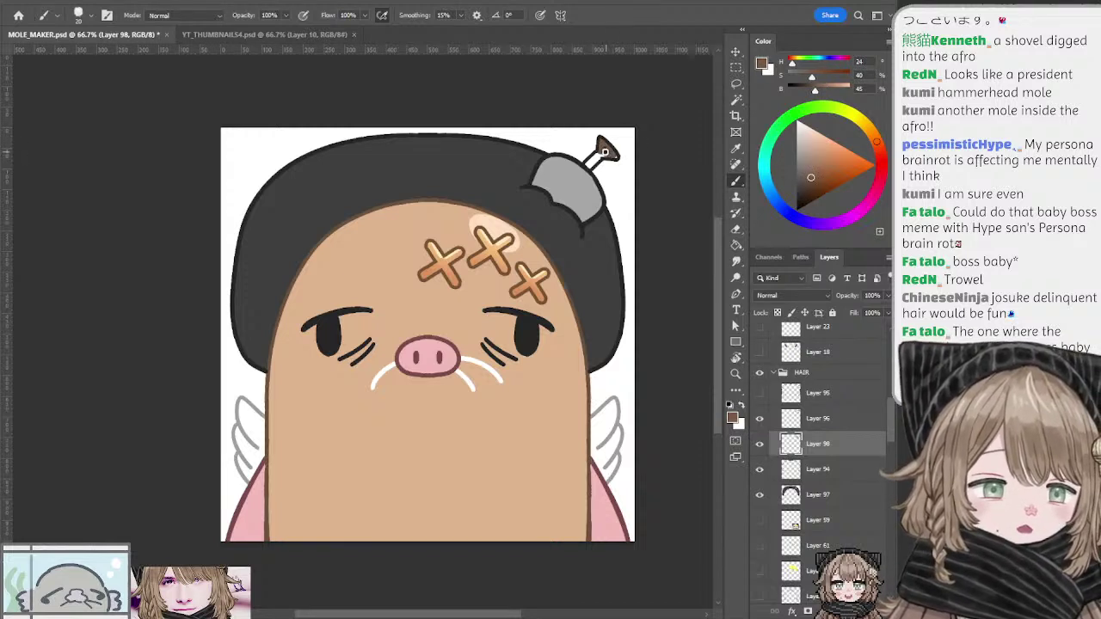
{"action": "key", "text": "ctrl+z"}
{"action": "left_click", "coordinate": [809, 160]}
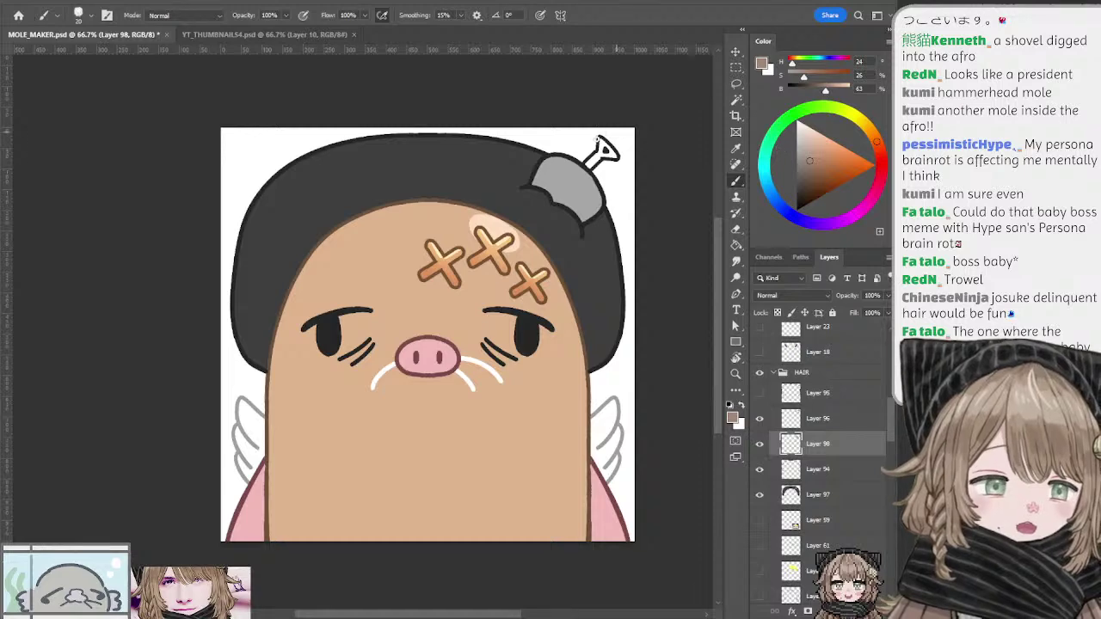
{"action": "mouse_move", "coordinate": [596, 139]}
{"action": "left_mouse_down"}
{"action": "mouse_move", "coordinate": [606, 152]}
{"action": "mouse_move", "coordinate": [589, 161]}
{"action": "mouse_move", "coordinate": [603, 157]}
{"action": "left_mouse_up"}
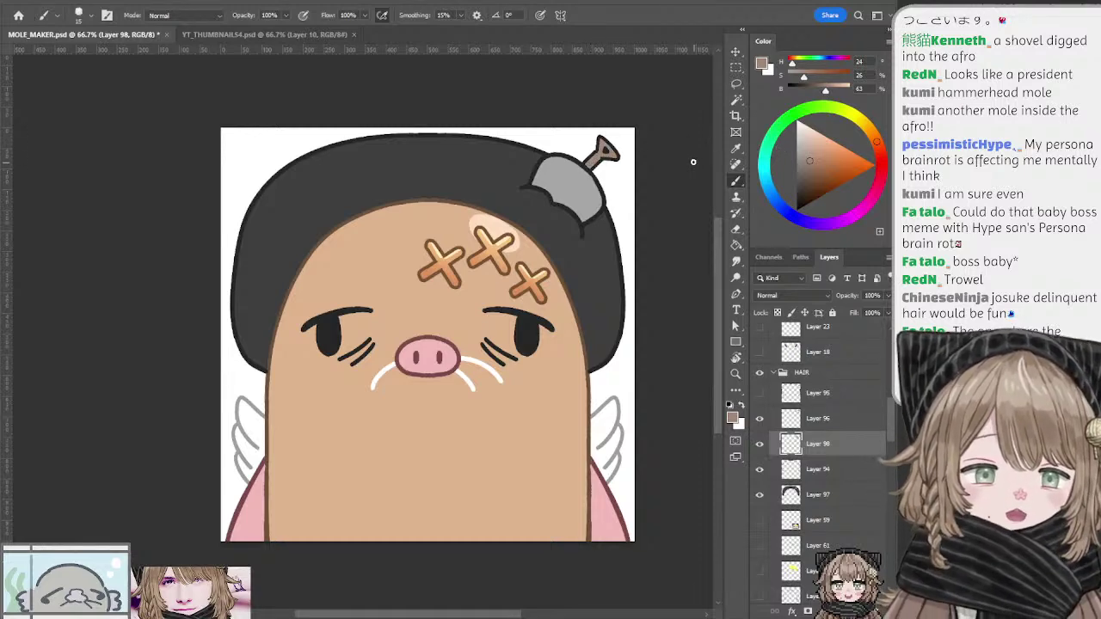
{"action": "left_click_drag", "start_coordinate": [663, 137], "coordinate": [665, 146]}
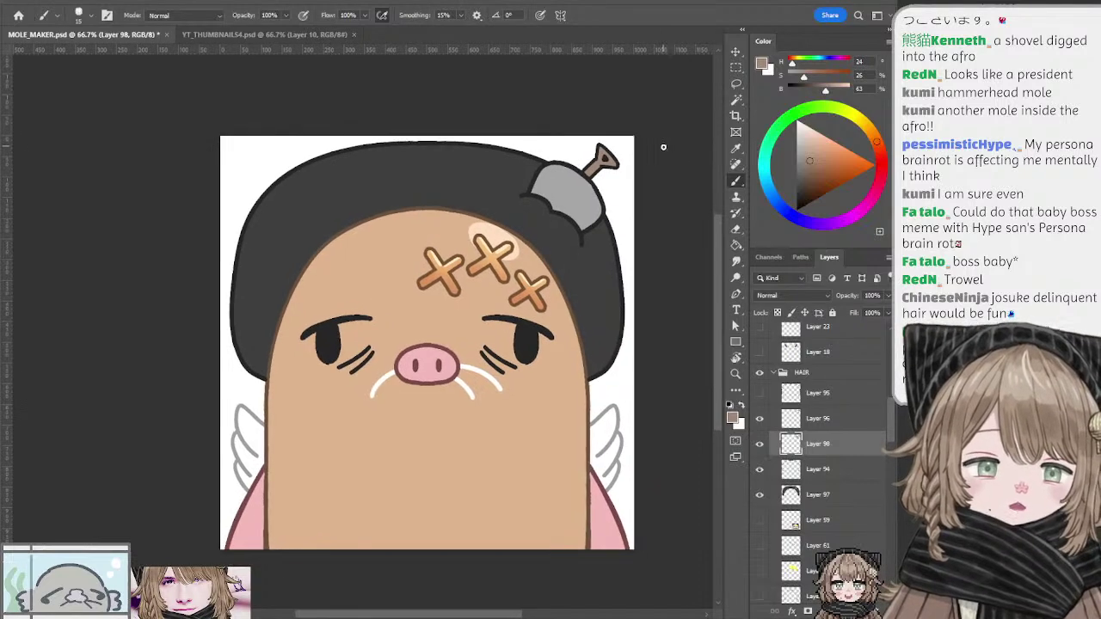
{"action": "key", "text": "ctrl+u"}
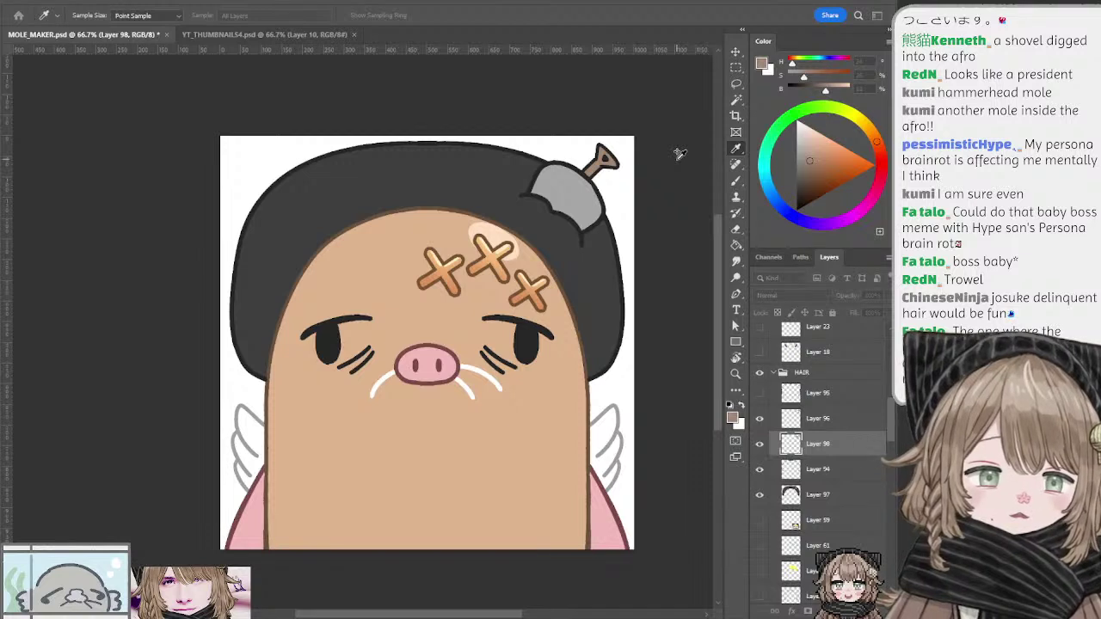
{"action": "key", "text": "b"}
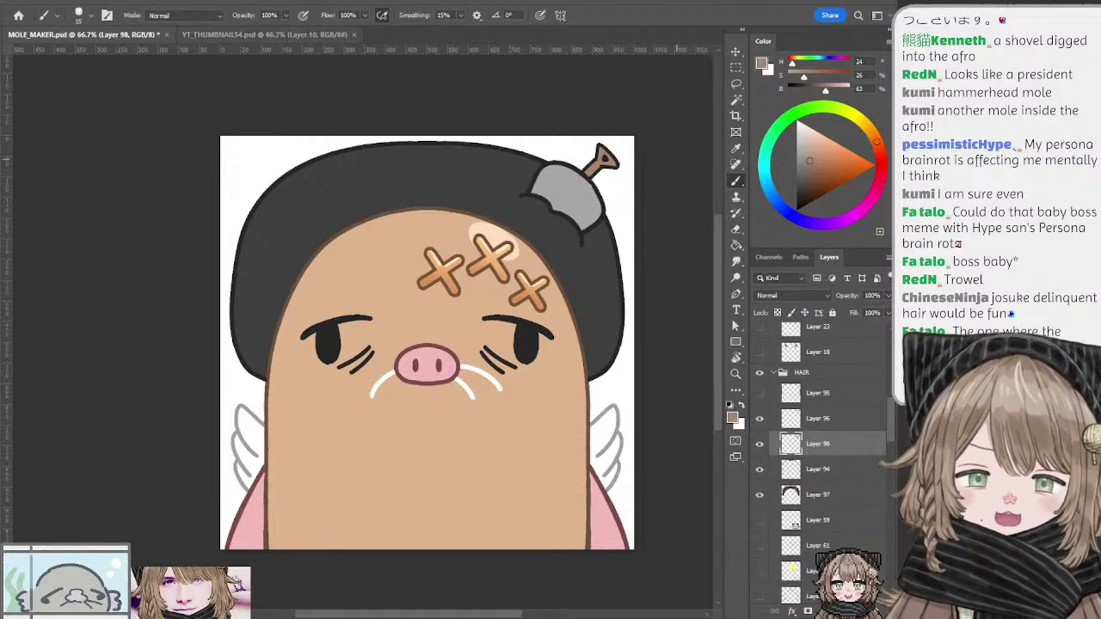
Step: Look at the open thumbnail document, return to MOLE_MAKER.psd and save it
{"action": "left_click", "coordinate": [318, 35]}
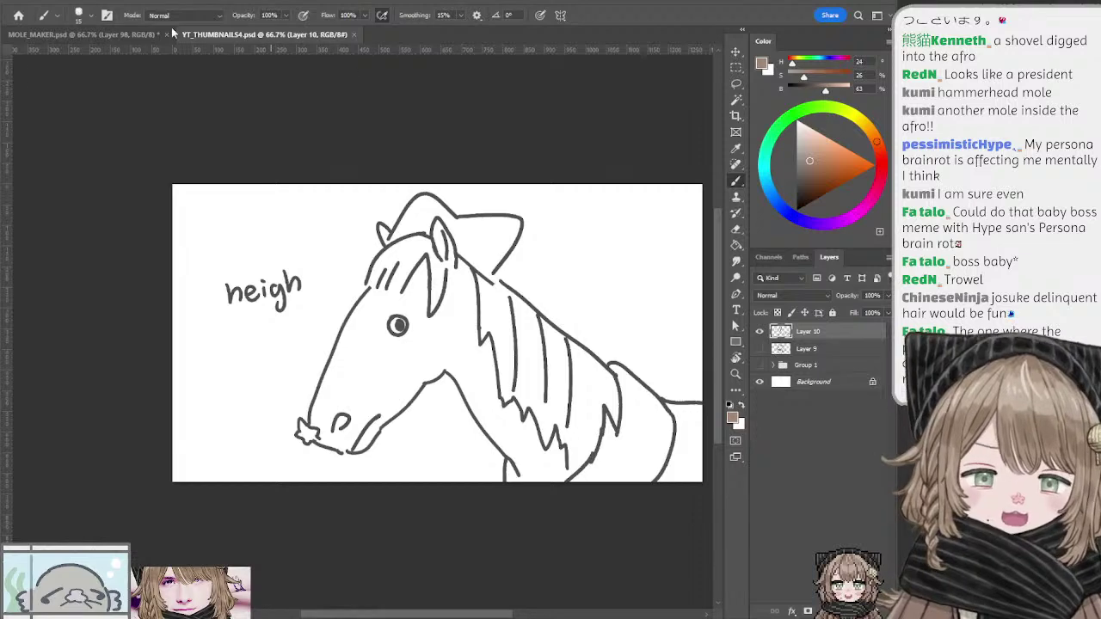
{"action": "left_click", "coordinate": [124, 35]}
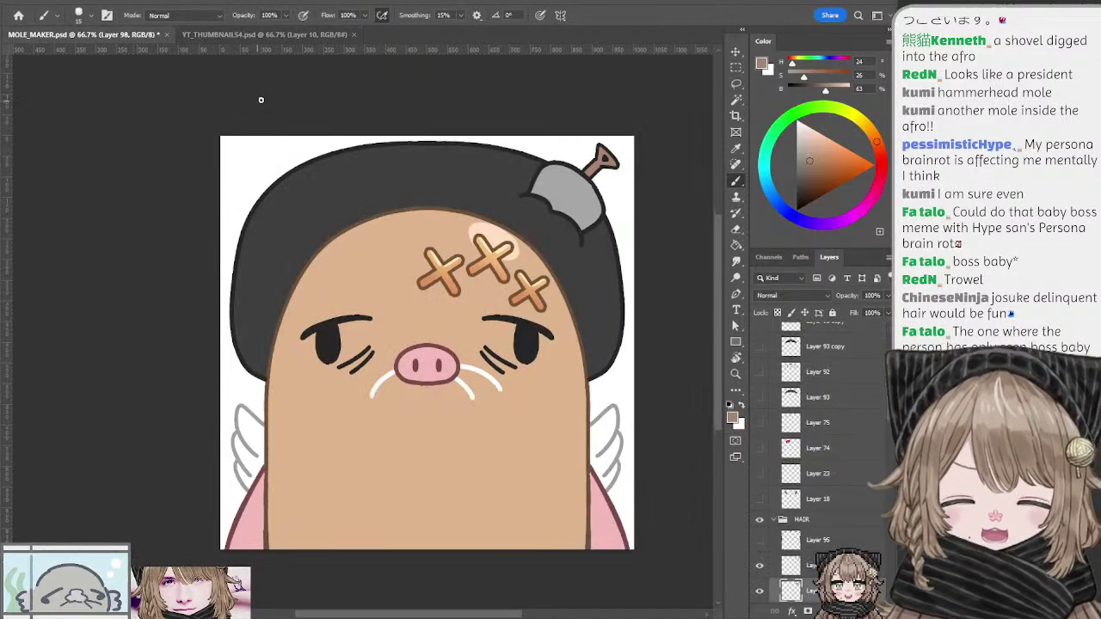
{"action": "key", "text": "ctrl+s"}
Step: On Layer 96, sample the outline's dark colour and touch up the shovel outline beside the handle's base with a smaller brush
{"action": "key", "text": "l"}
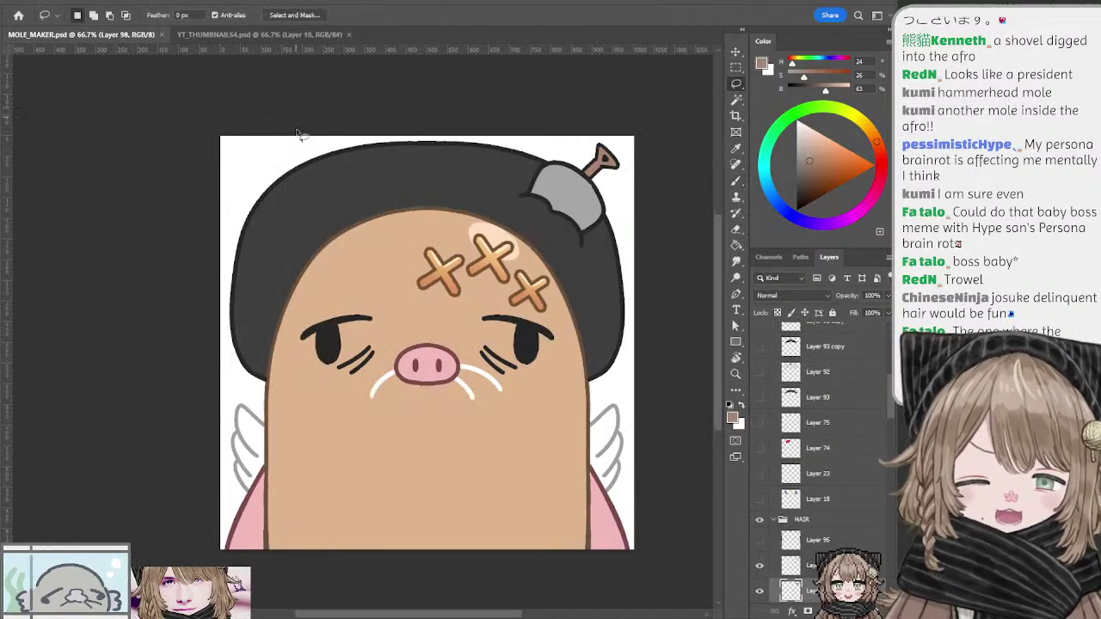
{"action": "mouse_move", "coordinate": [246, 109]}
{"action": "left_mouse_down"}
{"action": "mouse_move", "coordinate": [261, 128]}
{"action": "mouse_move", "coordinate": [258, 114]}
{"action": "left_mouse_up"}
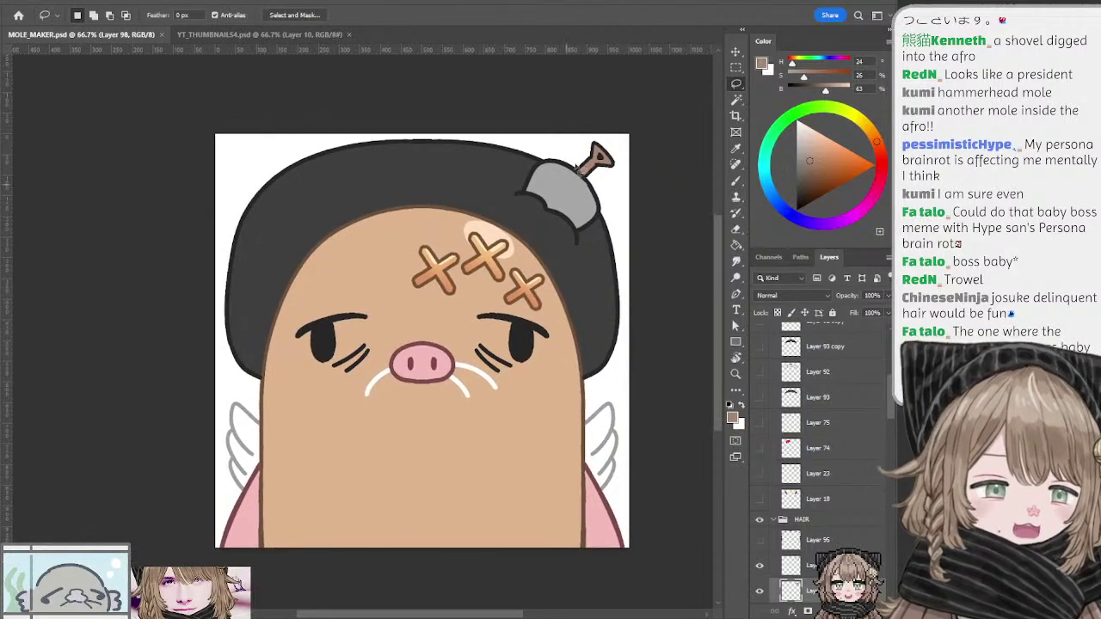
{"action": "left_click", "coordinate": [593, 187], "text": "ctrl"}
{"action": "key", "text": "b"}
{"action": "left_click", "coordinate": [587, 178], "text": "alt"}
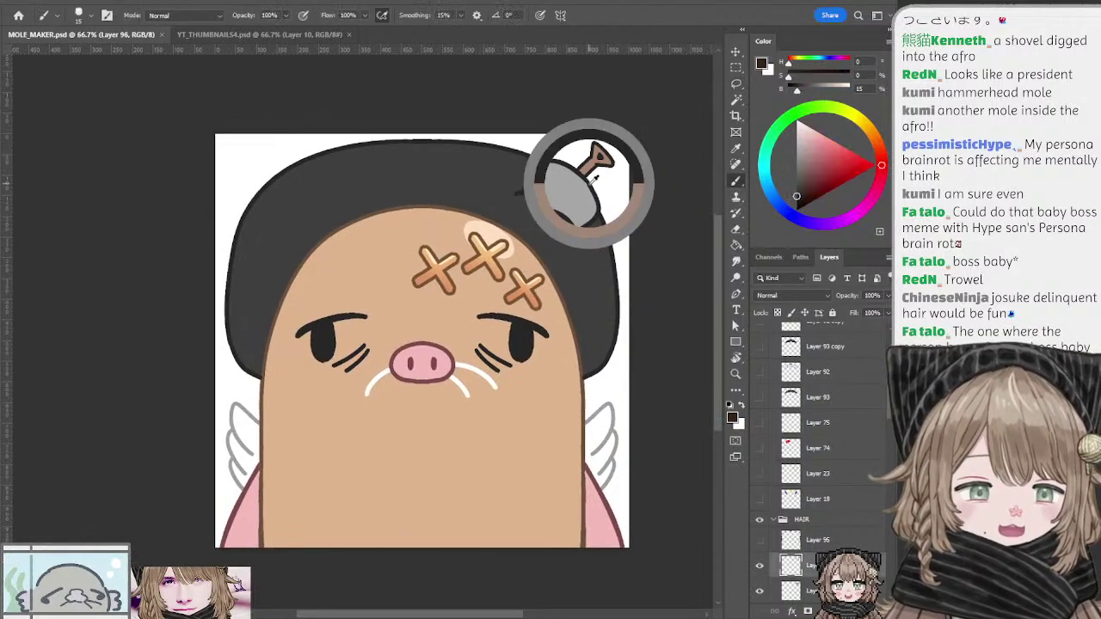
{"action": "key", "text": "bracketleft"}
{"action": "key", "text": "bracketleft"}
{"action": "left_click_drag", "start_coordinate": [586, 179], "coordinate": [592, 188]}
{"action": "key", "text": "ctrl+z"}
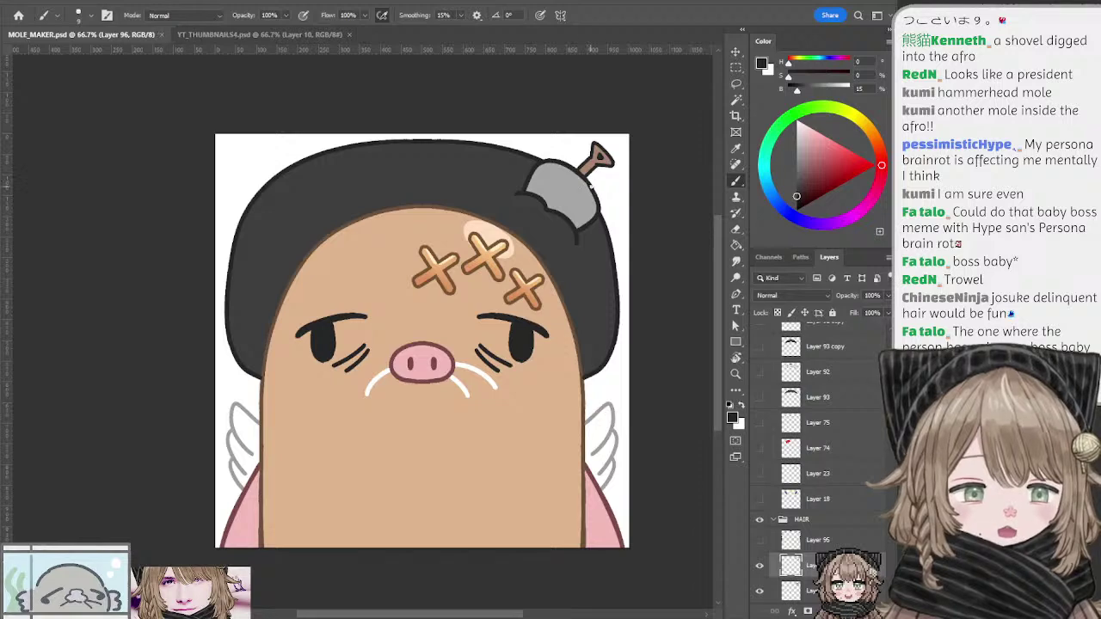
{"action": "left_click", "coordinate": [588, 182]}
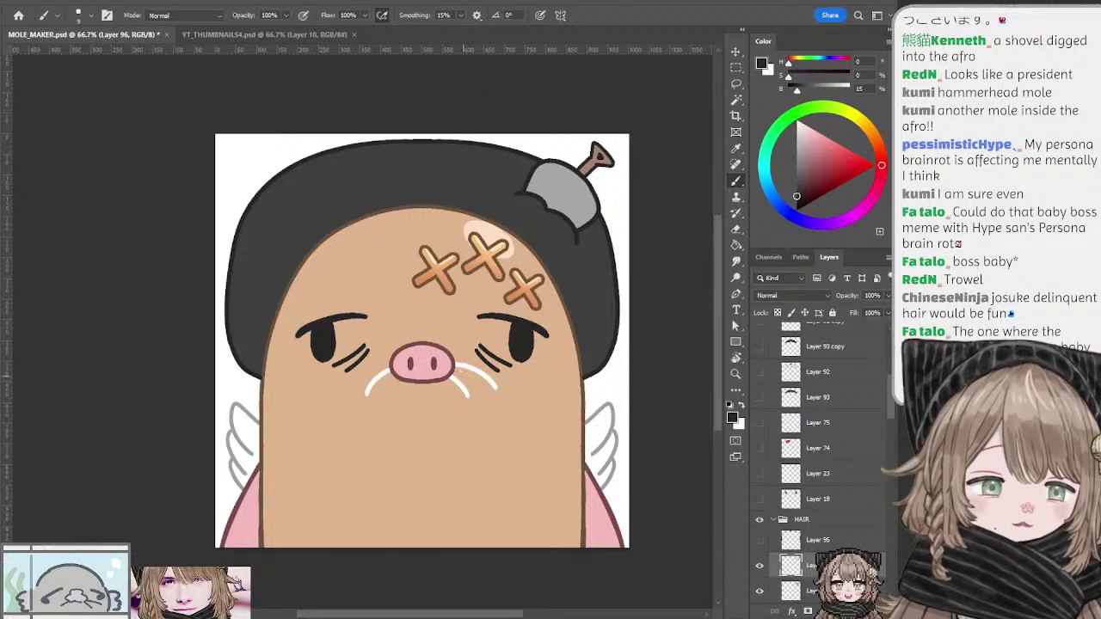
Step: Add a new layer above the HAIR group and move it between Layer 12 and the ACCESSORIES group, ready for drawing
{"action": "left_click_drag", "start_coordinate": [482, 327], "coordinate": [486, 278]}
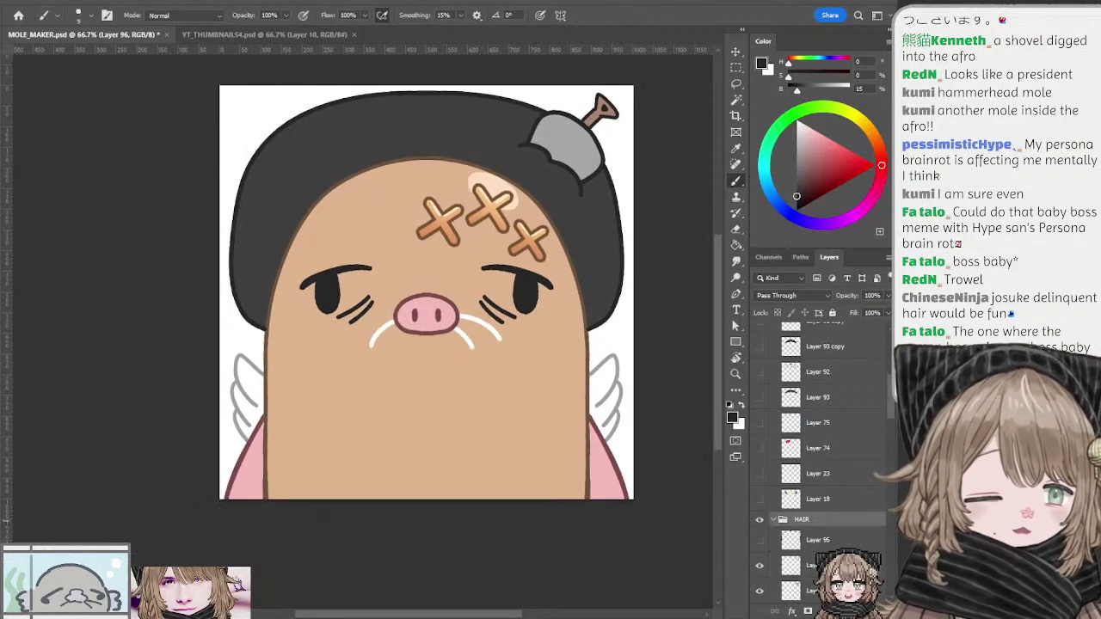
{"action": "left_click", "coordinate": [809, 520]}
{"action": "key", "text": "ctrl+shift+alt+n"}
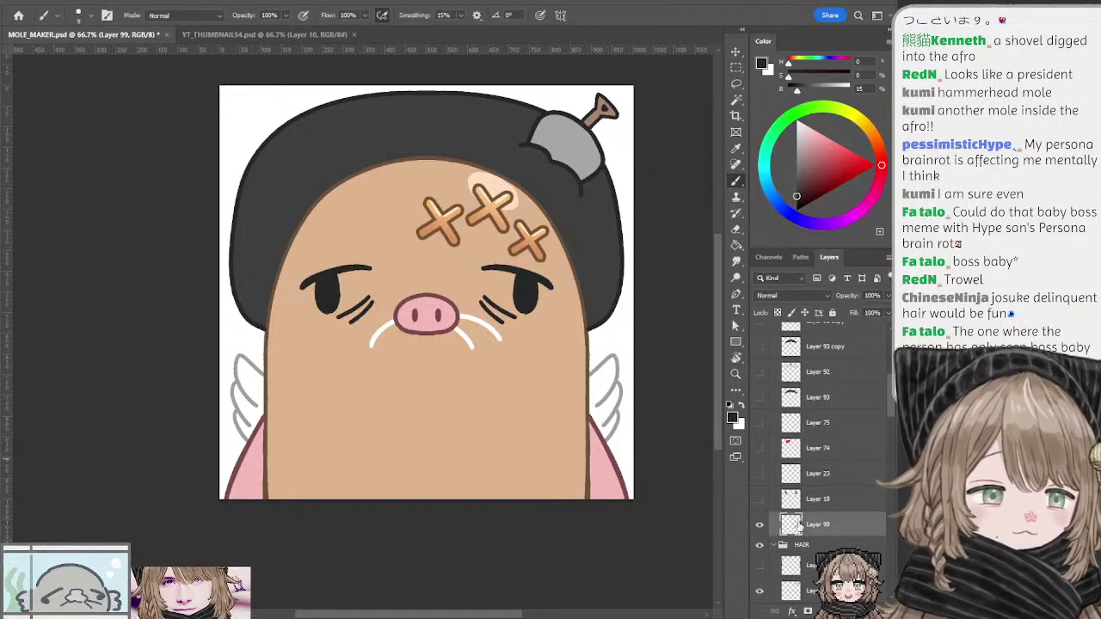
{"action": "scroll", "coordinate": [800, 327], "scroll_direction": "up", "scroll_amount": 3}
{"action": "left_click_drag", "start_coordinate": [798, 313], "coordinate": [791, 449]}
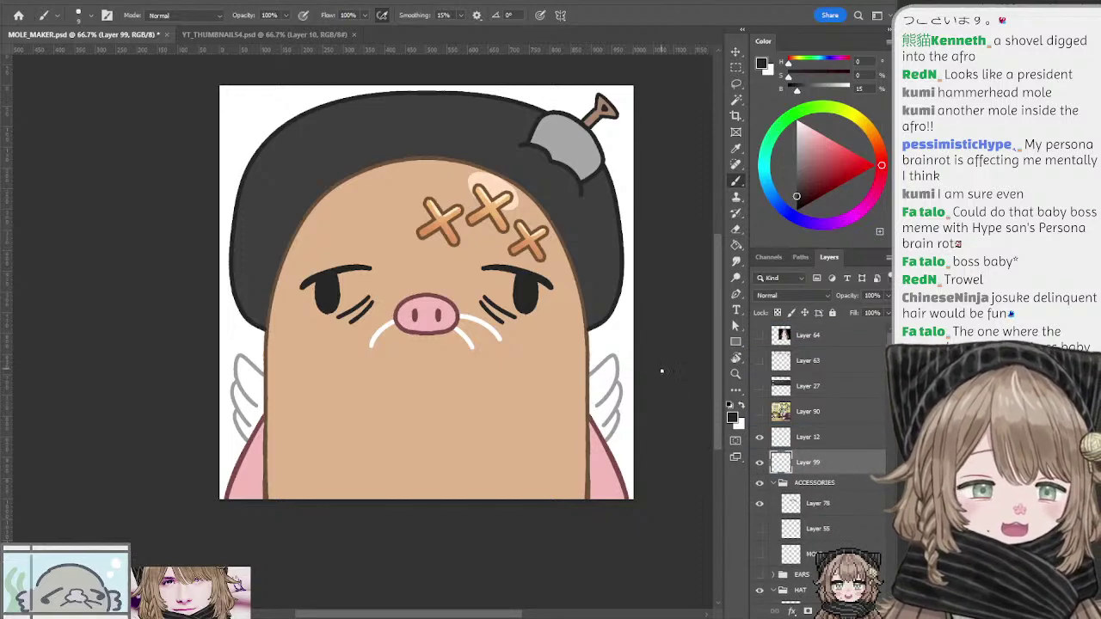
{"action": "left_click_drag", "start_coordinate": [405, 425], "coordinate": [456, 430]}
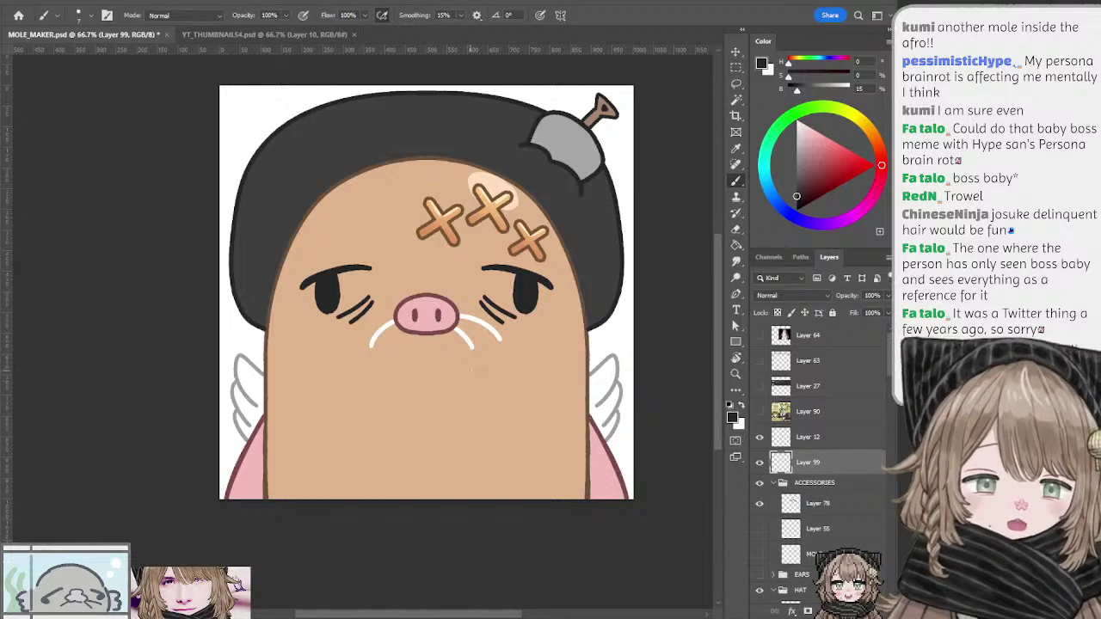
Step: Paste the social media profile screenshot into MOLE_MAKER.psd and enlarge it over the upper half of the mole
{"action": "left_click_drag", "start_coordinate": [472, 369], "coordinate": [463, 344]}
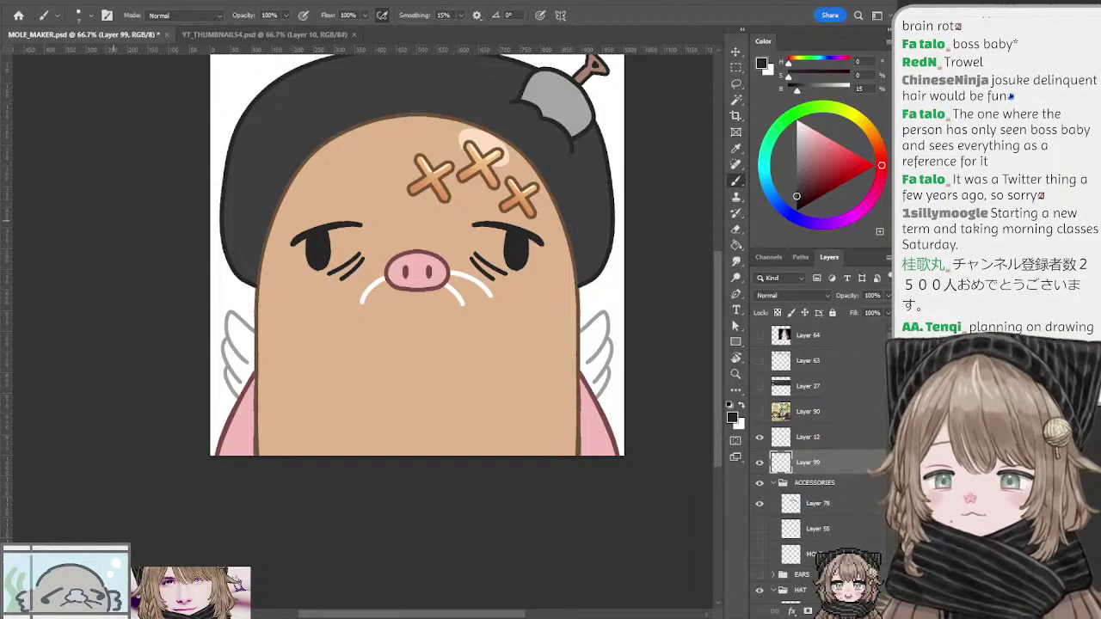
{"action": "key", "text": "ctrl+v"}
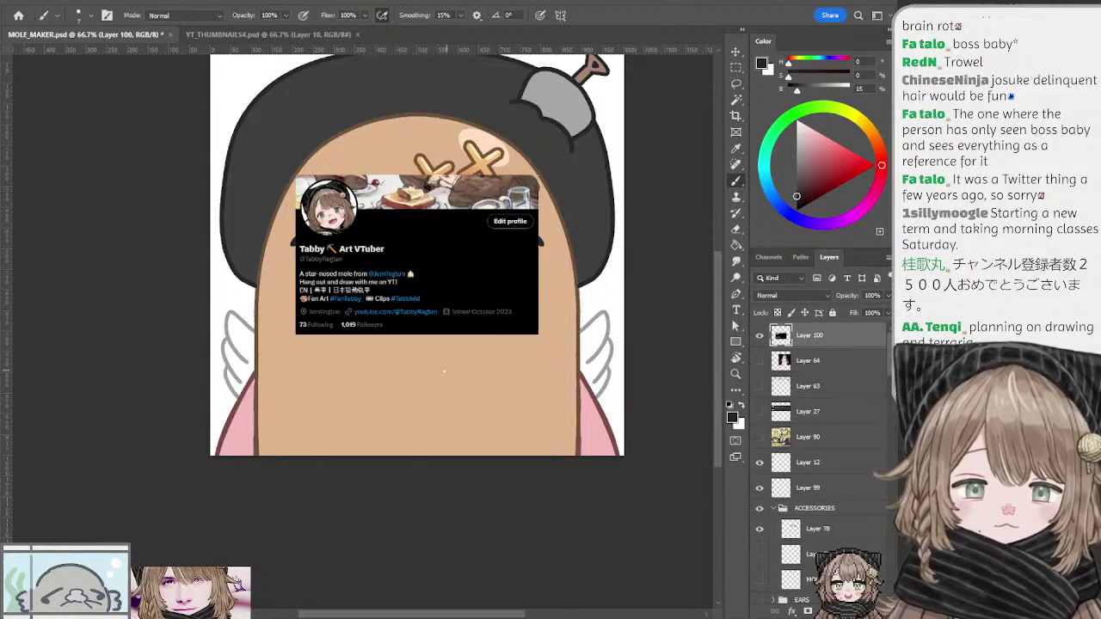
{"action": "left_click_drag", "start_coordinate": [409, 272], "coordinate": [419, 186]}
{"action": "left_click_drag", "start_coordinate": [422, 231], "coordinate": [418, 336]}
{"action": "left_click_drag", "start_coordinate": [435, 293], "coordinate": [425, 299]}
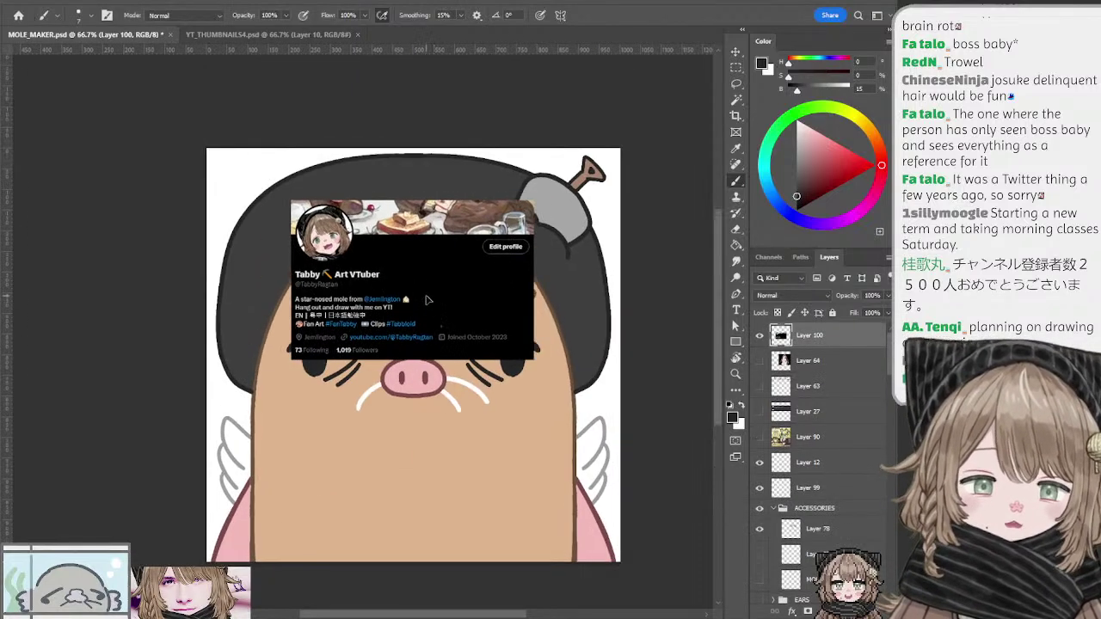
{"action": "left_click", "coordinate": [736, 54]}
{"action": "left_click_drag", "start_coordinate": [534, 203], "coordinate": [563, 175]}
{"action": "mouse_move", "coordinate": [489, 270]}
{"action": "left_mouse_down"}
{"action": "mouse_move", "coordinate": [489, 248]}
{"action": "mouse_move", "coordinate": [485, 259]}
{"action": "left_mouse_up"}
{"action": "key", "text": "Return"}
{"action": "scroll", "coordinate": [503, 259], "scroll_direction": "down", "scroll_amount": 2}
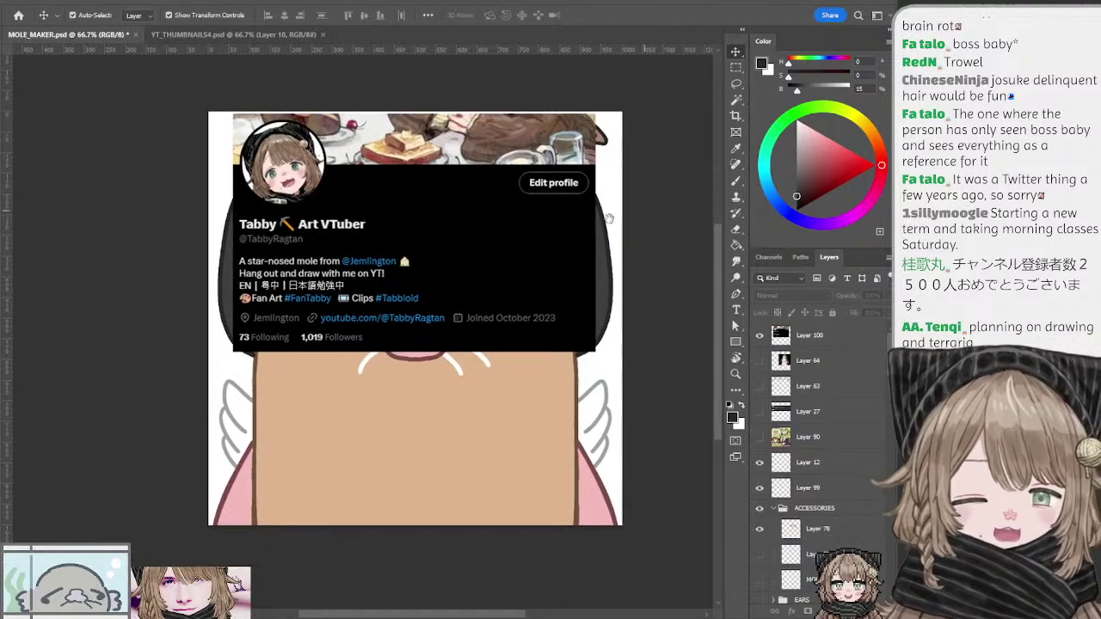
Step: Add a layer beneath the pasted screenshot and sketch a small chibi's curved head top, left cheek and chin line in dark strokes
{"action": "left_click", "coordinate": [814, 360]}
{"action": "left_click", "coordinate": [856, 611]}
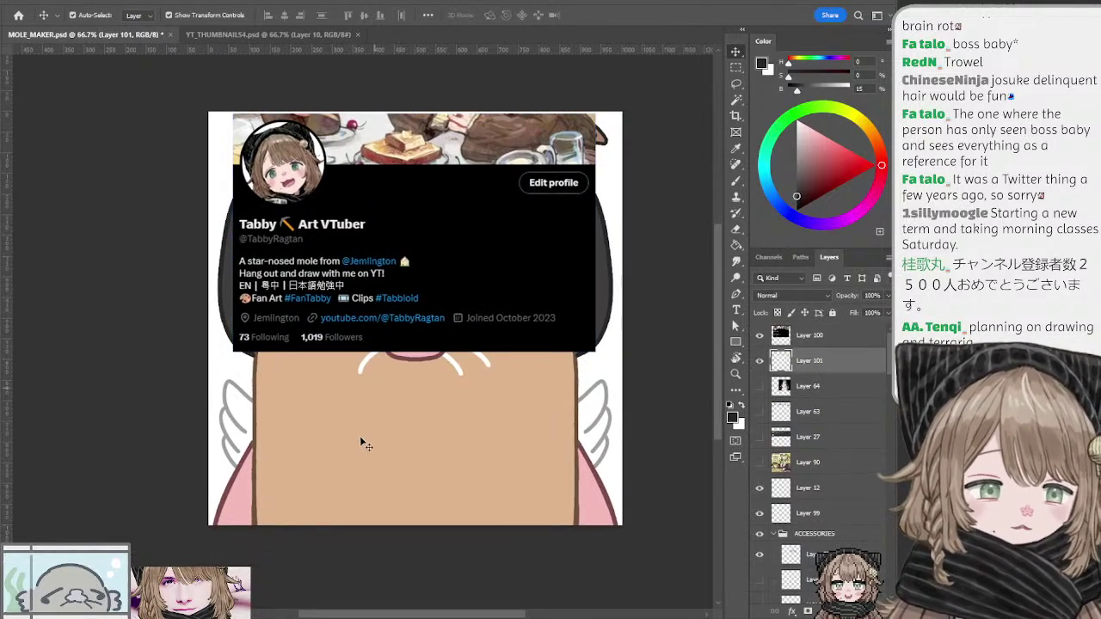
{"action": "key", "text": "b"}
{"action": "left_click_drag", "start_coordinate": [366, 428], "coordinate": [405, 466]}
{"action": "key", "text": "ctrl+z"}
{"action": "key", "text": "ctrl+z"}
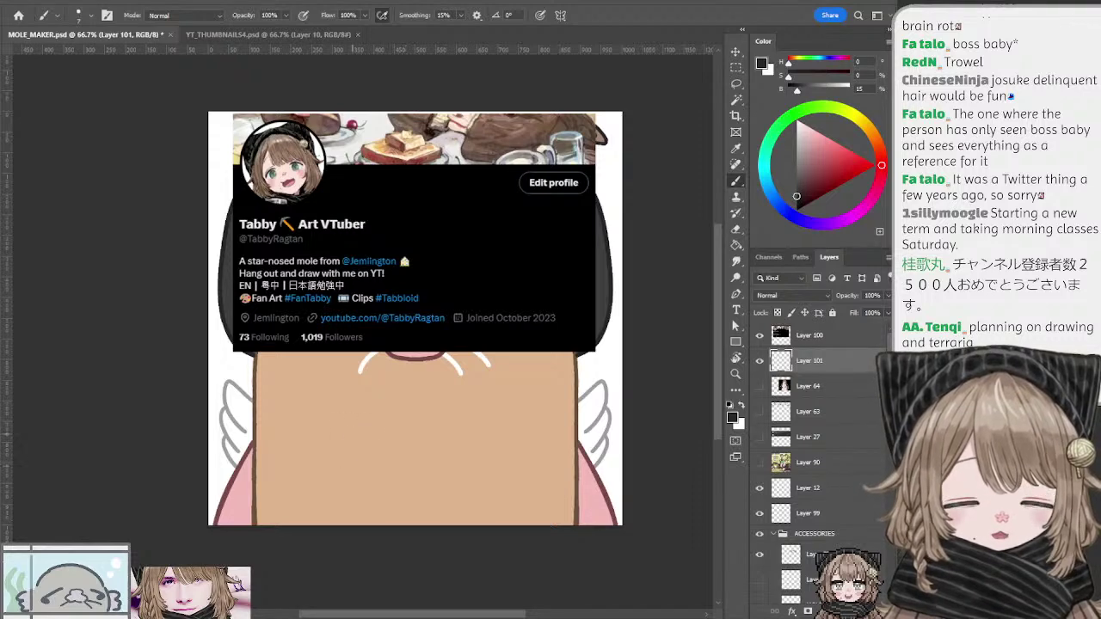
{"action": "mouse_move", "coordinate": [357, 427]}
{"action": "left_mouse_down"}
{"action": "mouse_move", "coordinate": [411, 461]}
{"action": "mouse_move", "coordinate": [330, 465]}
{"action": "mouse_move", "coordinate": [391, 401]}
{"action": "left_mouse_up"}
{"action": "key", "text": "ctrl+z"}
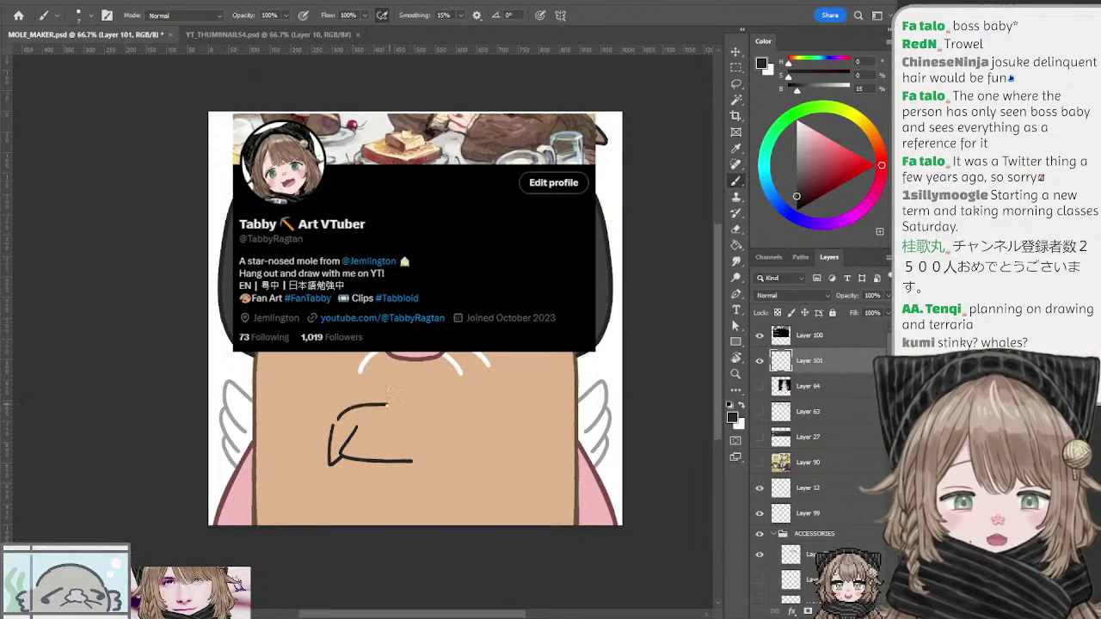
{"action": "key", "text": "ctrl+z"}
{"action": "mouse_move", "coordinate": [332, 441]}
{"action": "left_mouse_down"}
{"action": "mouse_move", "coordinate": [453, 407]}
{"action": "mouse_move", "coordinate": [466, 465]}
{"action": "left_mouse_up"}
{"action": "key", "text": "ctrl+z"}
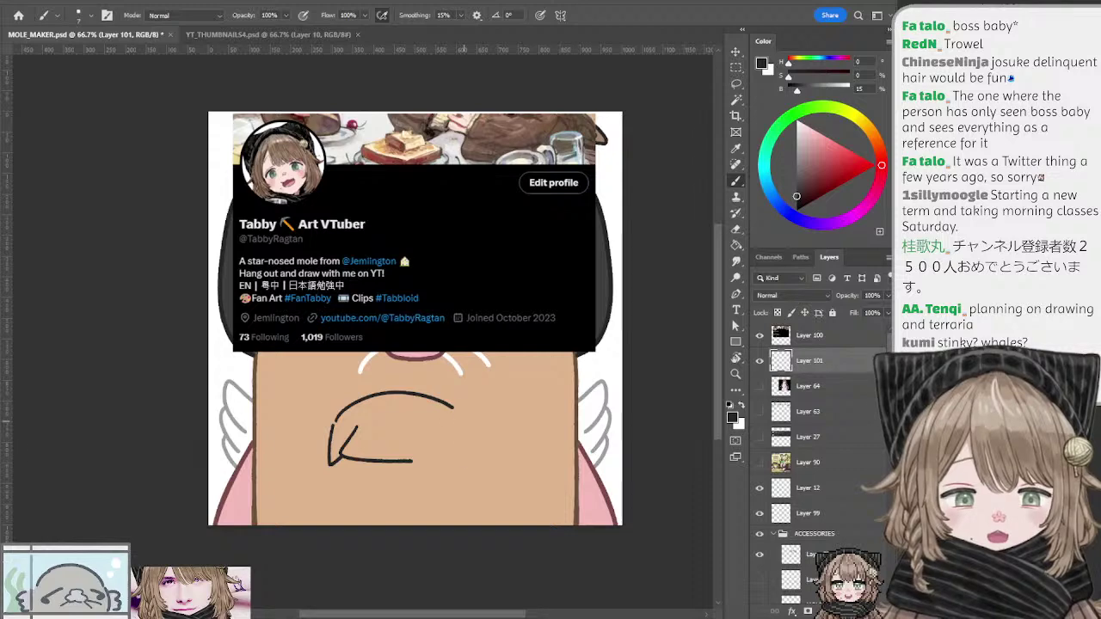
Step: Sketch the right side of the chibi's head, the pointed fringe and a short line beside the right cheek
{"action": "left_click_drag", "start_coordinate": [454, 411], "coordinate": [448, 467]}
{"action": "key", "text": "ctrl+z"}
{"action": "key", "text": "ctrl+z"}
{"action": "mouse_move", "coordinate": [359, 422]}
{"action": "left_mouse_down"}
{"action": "mouse_move", "coordinate": [373, 407]}
{"action": "mouse_move", "coordinate": [380, 423]}
{"action": "left_mouse_up"}
{"action": "left_click_drag", "start_coordinate": [467, 430], "coordinate": [489, 427]}
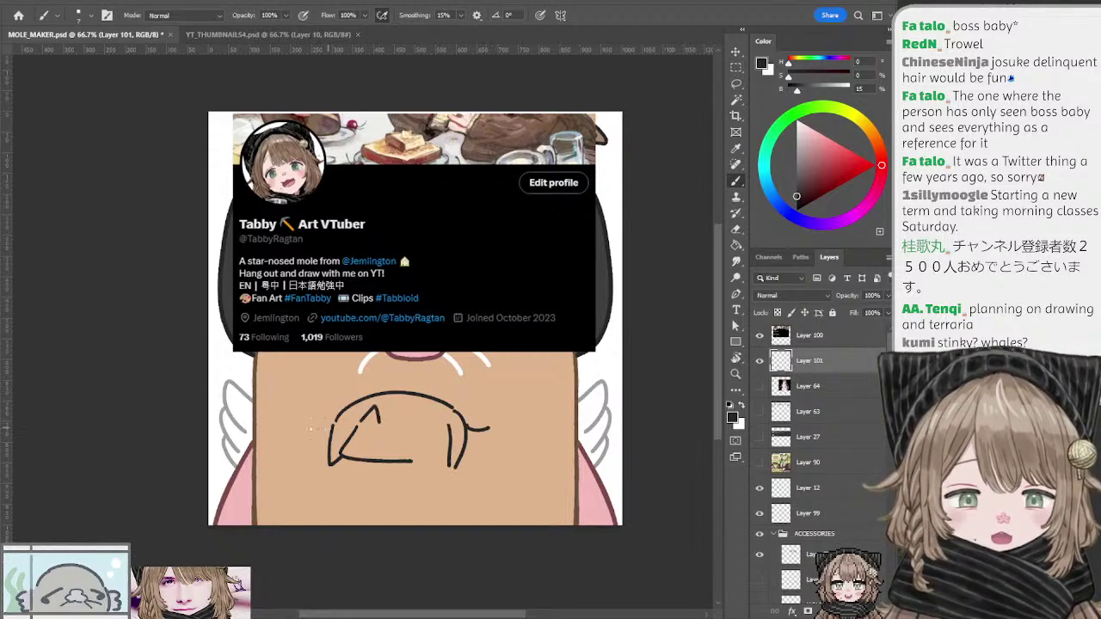
Step: Sketch the chibi's square hat with two pointed corners and a small raised hand beside its right edge
{"action": "mouse_move", "coordinate": [310, 428]}
{"action": "left_mouse_down"}
{"action": "mouse_move", "coordinate": [410, 382]}
{"action": "mouse_move", "coordinate": [470, 385]}
{"action": "mouse_move", "coordinate": [470, 418]}
{"action": "left_mouse_up"}
{"action": "key", "text": "ctrl+z"}
{"action": "left_click_drag", "start_coordinate": [416, 383], "coordinate": [461, 414]}
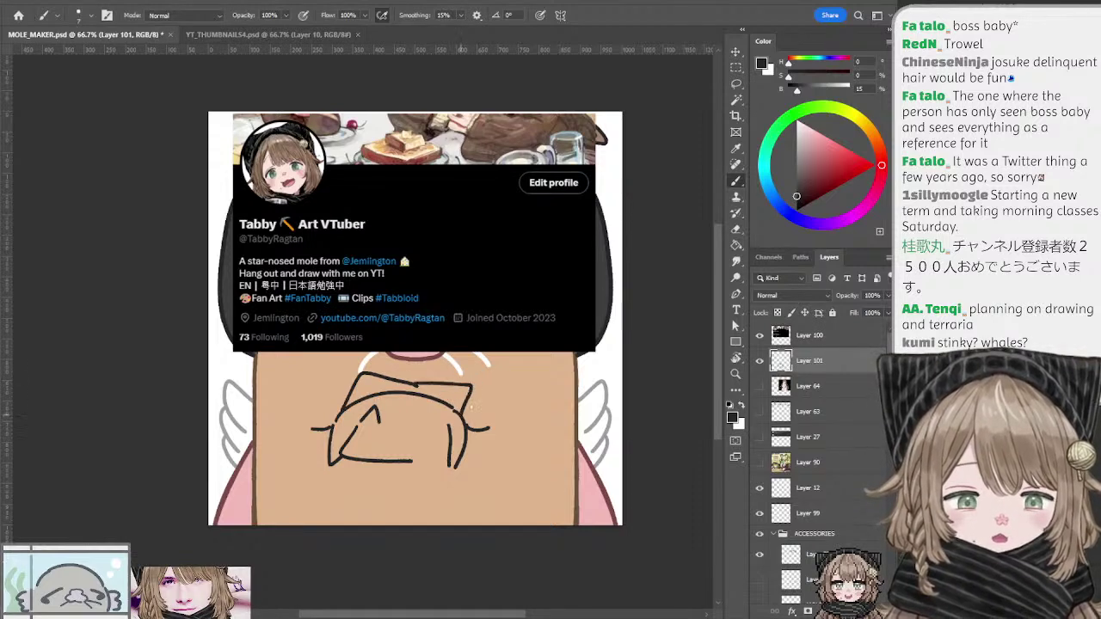
{"action": "key", "text": "ctrl+z"}
{"action": "mouse_move", "coordinate": [416, 385]}
{"action": "left_mouse_down"}
{"action": "mouse_move", "coordinate": [484, 392]}
{"action": "mouse_move", "coordinate": [477, 427]}
{"action": "left_mouse_up"}
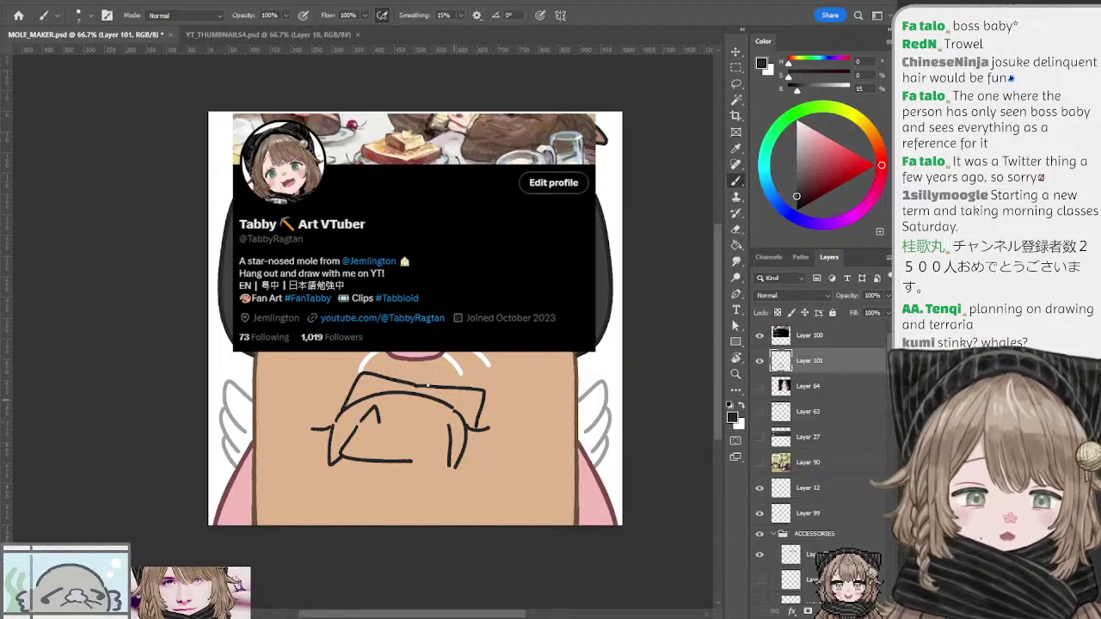
{"action": "key", "text": "ctrl+z"}
{"action": "mouse_move", "coordinate": [423, 387]}
{"action": "left_mouse_down"}
{"action": "mouse_move", "coordinate": [467, 411]}
{"action": "mouse_move", "coordinate": [488, 439]}
{"action": "mouse_move", "coordinate": [494, 416]}
{"action": "mouse_move", "coordinate": [481, 427]}
{"action": "mouse_move", "coordinate": [482, 470]}
{"action": "left_mouse_up"}
{"action": "key", "text": "ctrl+z"}
{"action": "key", "text": "ctrl+z"}
{"action": "key", "text": "ctrl+z"}
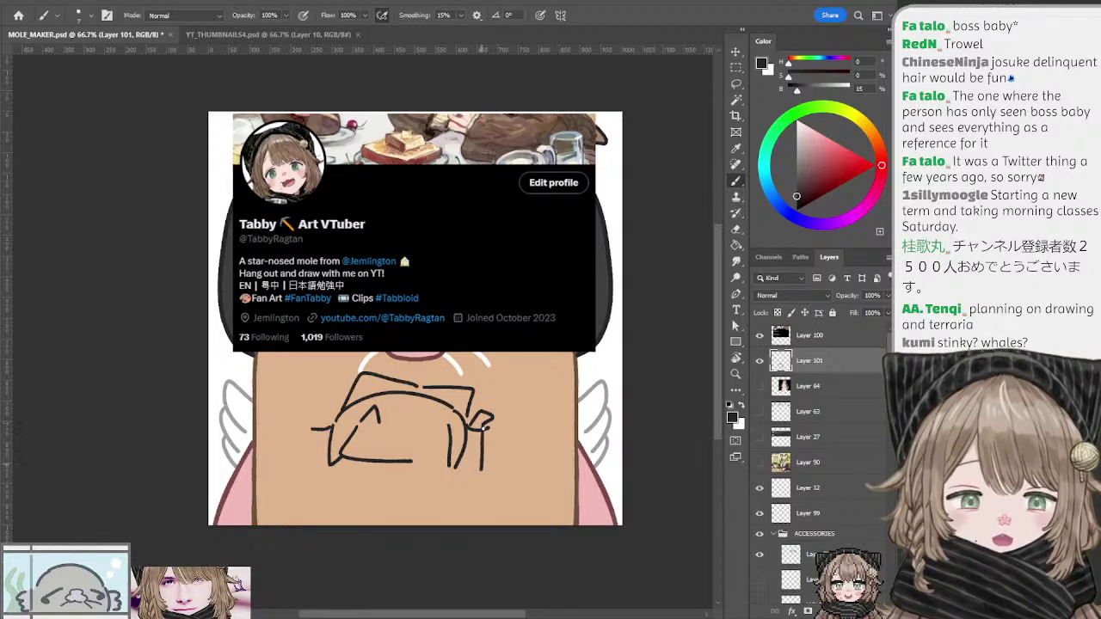
Step: Redraw the chibi's right arm as a bent curve and sketch the raised left hand with its bent arm
{"action": "key", "text": "ctrl+z"}
{"action": "mouse_move", "coordinate": [482, 428]}
{"action": "left_mouse_down"}
{"action": "mouse_move", "coordinate": [492, 441]}
{"action": "mouse_move", "coordinate": [482, 461]}
{"action": "mouse_move", "coordinate": [449, 488]}
{"action": "left_mouse_up"}
{"action": "key", "text": "ctrl+z"}
{"action": "key", "text": "ctrl+z"}
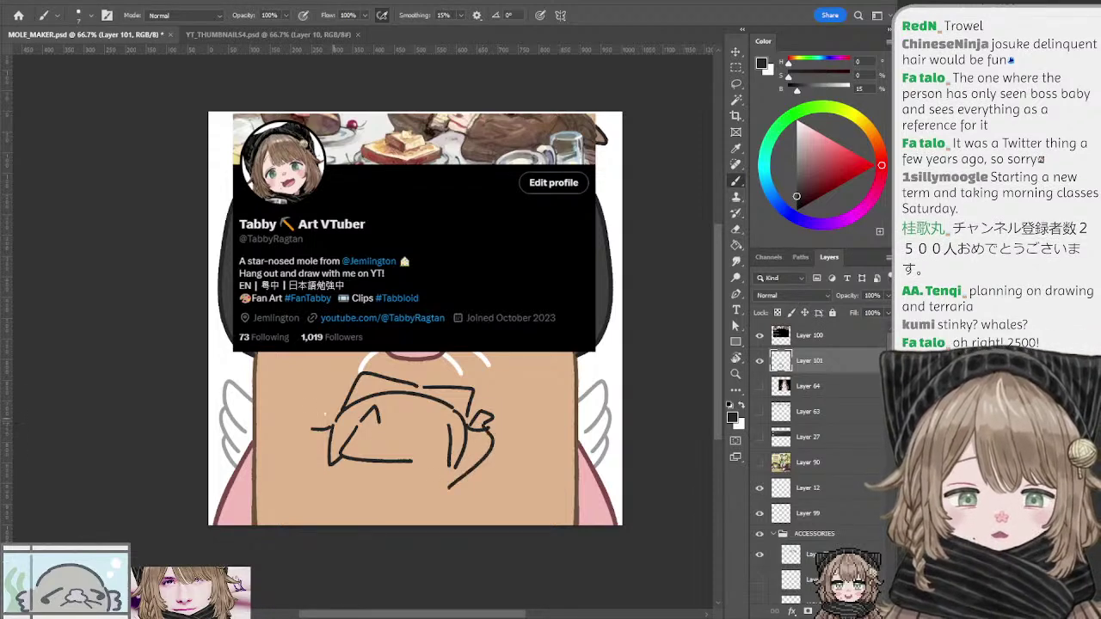
{"action": "left_click_drag", "start_coordinate": [344, 414], "coordinate": [329, 396]}
{"action": "key", "text": "ctrl+z"}
{"action": "mouse_move", "coordinate": [333, 409]}
{"action": "left_mouse_down"}
{"action": "mouse_move", "coordinate": [306, 428]}
{"action": "mouse_move", "coordinate": [321, 472]}
{"action": "left_mouse_up"}
{"action": "key", "text": "ctrl+z"}
{"action": "left_click_drag", "start_coordinate": [311, 430], "coordinate": [331, 474]}
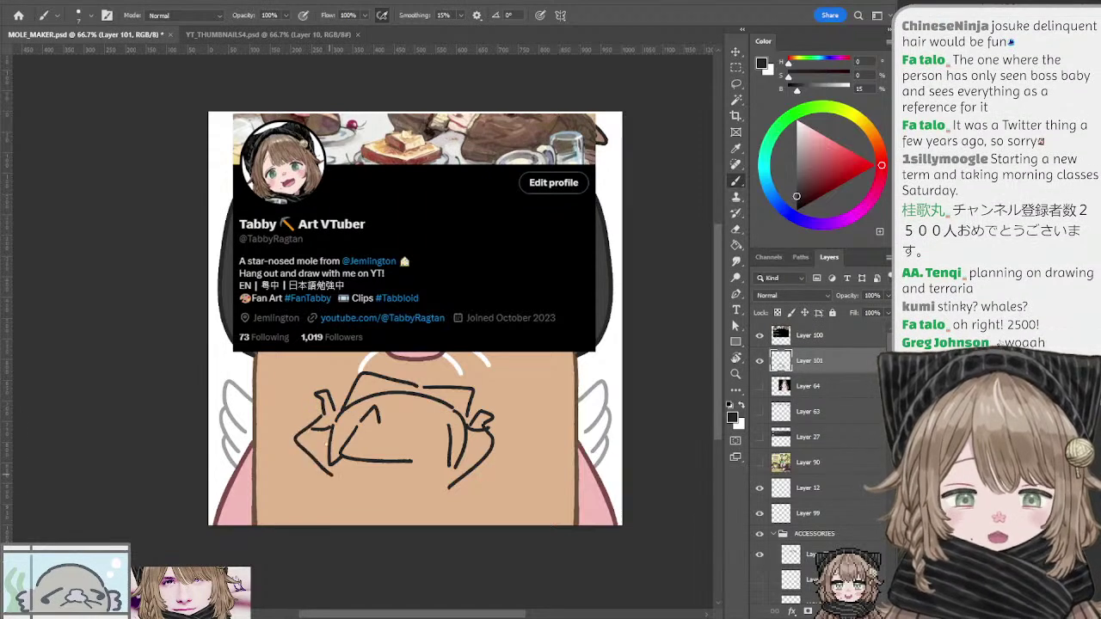
Step: Sketch the chibi's lower body with a flat bottom line, joining it to both arms
{"action": "key", "text": "ctrl+z"}
{"action": "mouse_move", "coordinate": [325, 418]}
{"action": "left_mouse_down"}
{"action": "mouse_move", "coordinate": [334, 478]}
{"action": "mouse_move", "coordinate": [363, 512]}
{"action": "mouse_move", "coordinate": [412, 505]}
{"action": "left_mouse_up"}
{"action": "key", "text": "ctrl+z"}
{"action": "key", "text": "ctrl+z"}
{"action": "key", "text": "ctrl+z"}
{"action": "left_click_drag", "start_coordinate": [323, 485], "coordinate": [436, 499]}
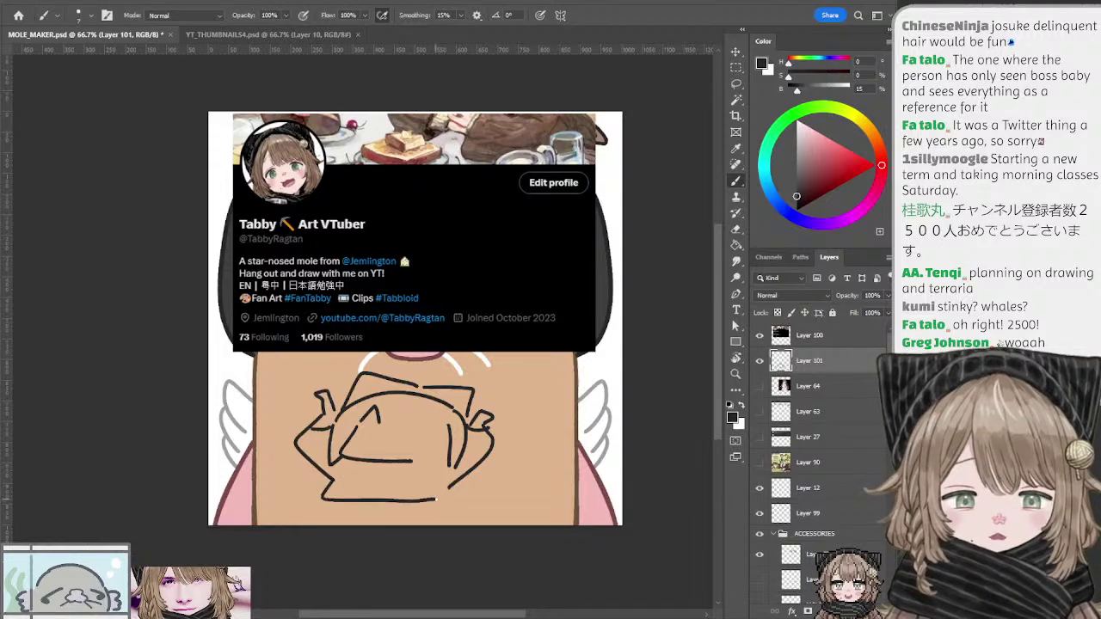
{"action": "key", "text": "e"}
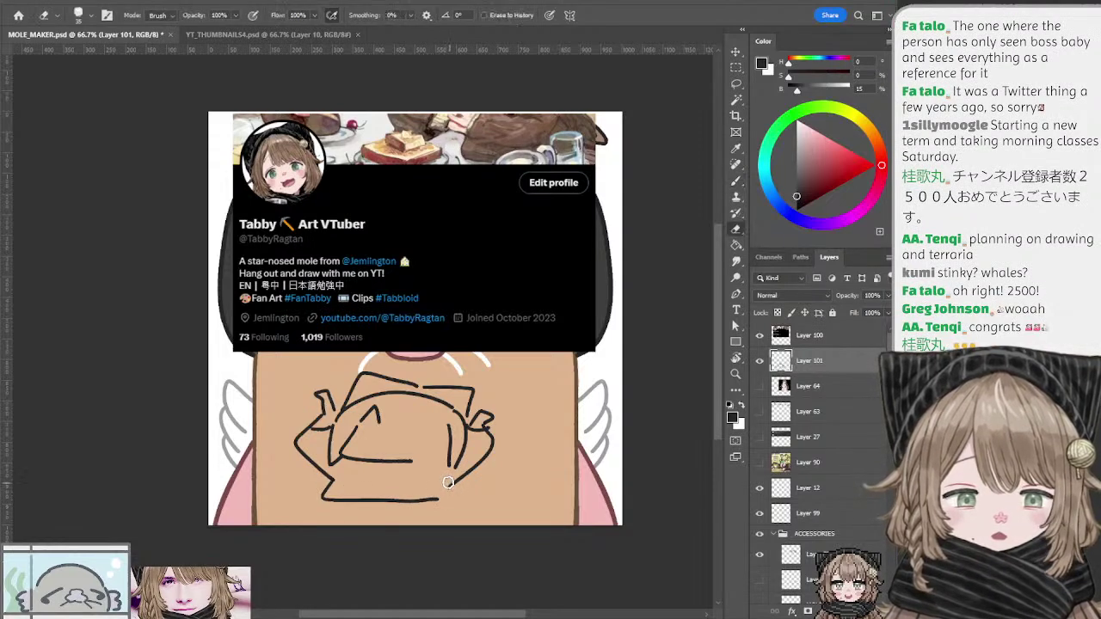
{"action": "key", "text": "b"}
{"action": "left_click_drag", "start_coordinate": [456, 482], "coordinate": [448, 496]}
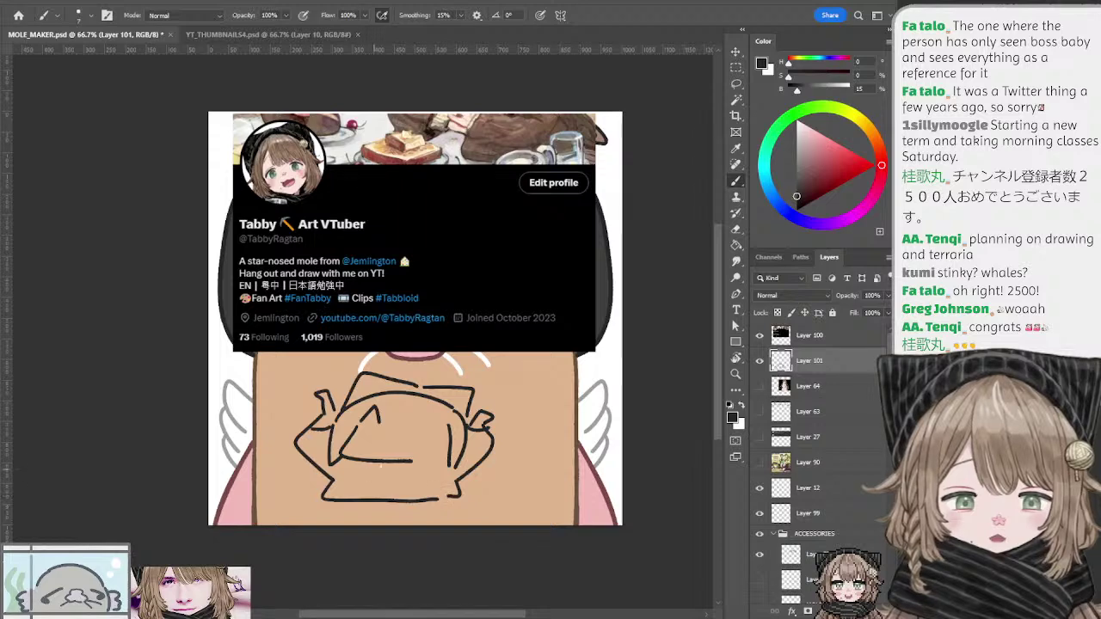
Step: Complete the chin line and sketch a scarf band below the chibi's face with a short hanging end
{"action": "left_click_drag", "start_coordinate": [412, 461], "coordinate": [439, 461]}
{"action": "key", "text": "ctrl+z"}
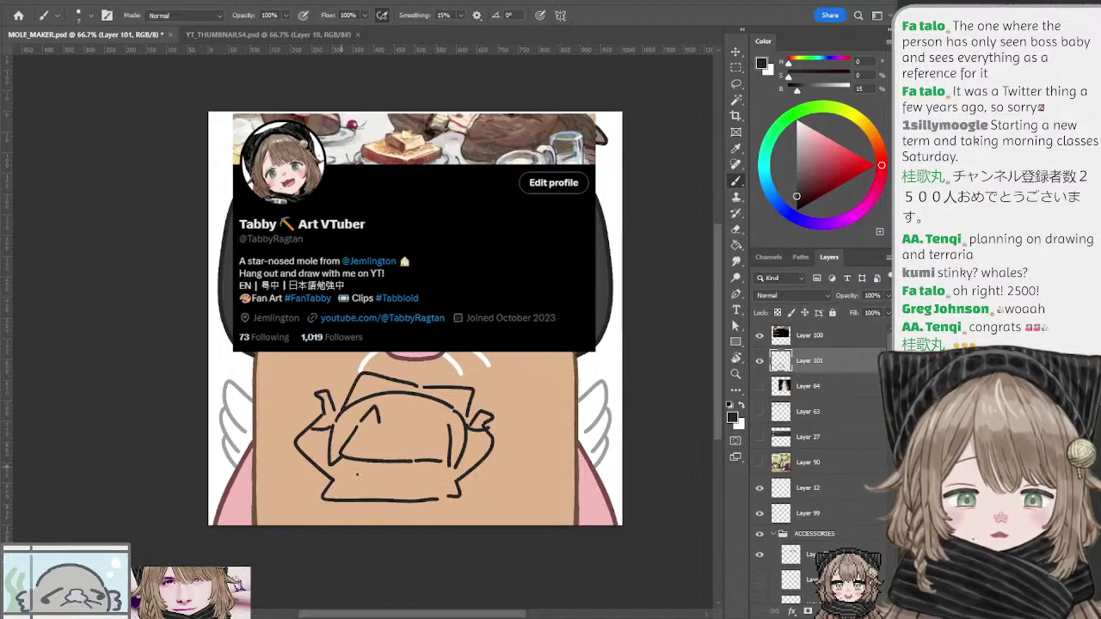
{"action": "mouse_move", "coordinate": [341, 469]}
{"action": "left_mouse_down"}
{"action": "mouse_move", "coordinate": [418, 471]}
{"action": "mouse_move", "coordinate": [423, 487]}
{"action": "mouse_move", "coordinate": [422, 474]}
{"action": "left_mouse_up"}
{"action": "mouse_move", "coordinate": [419, 474]}
{"action": "left_mouse_down"}
{"action": "mouse_move", "coordinate": [444, 473]}
{"action": "mouse_move", "coordinate": [433, 488]}
{"action": "mouse_move", "coordinate": [450, 472]}
{"action": "left_mouse_up"}
{"action": "key", "text": "ctrl+z"}
{"action": "key", "text": "ctrl+z"}
{"action": "key", "text": "ctrl+z"}
{"action": "key", "text": "ctrl+z"}
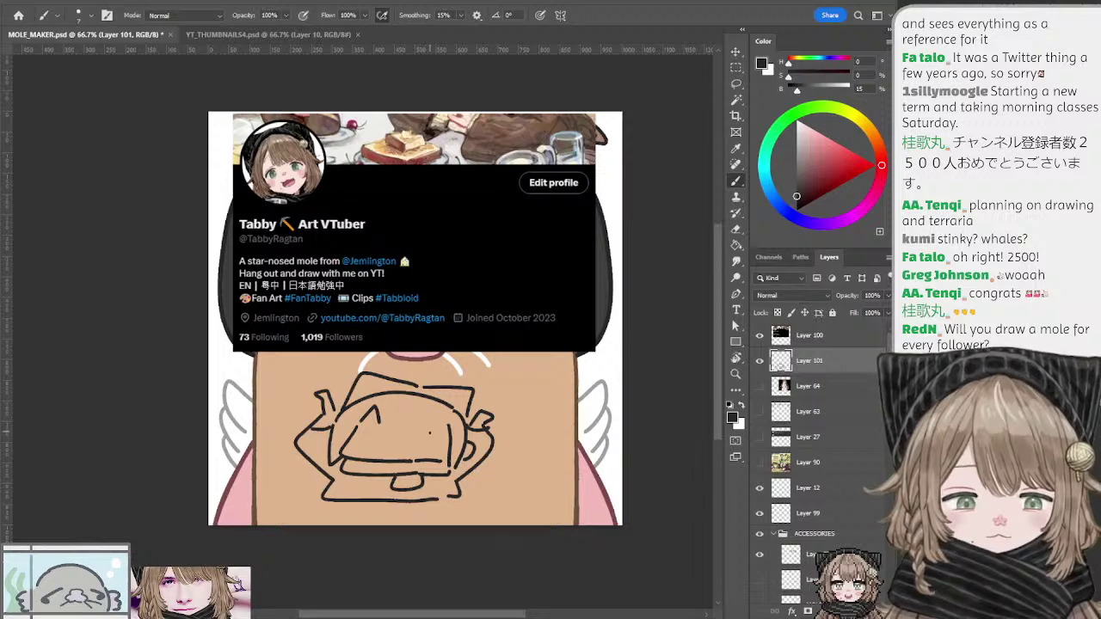
Step: Sketch the chibi's eyes, nose and open mouth, and add two small feet under the body
{"action": "mouse_move", "coordinate": [437, 433]}
{"action": "left_mouse_down"}
{"action": "mouse_move", "coordinate": [369, 429]}
{"action": "mouse_move", "coordinate": [405, 438]}
{"action": "mouse_move", "coordinate": [395, 442]}
{"action": "left_mouse_up"}
{"action": "key", "text": "ctrl+z"}
{"action": "key", "text": "ctrl+z"}
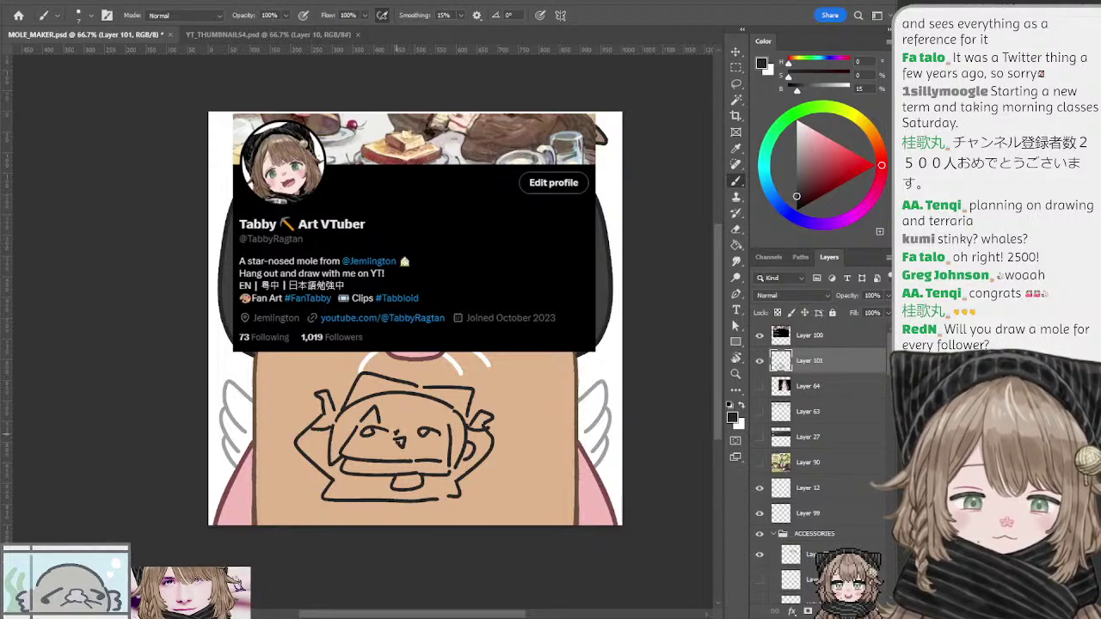
{"action": "left_click_drag", "start_coordinate": [339, 501], "coordinate": [353, 511]}
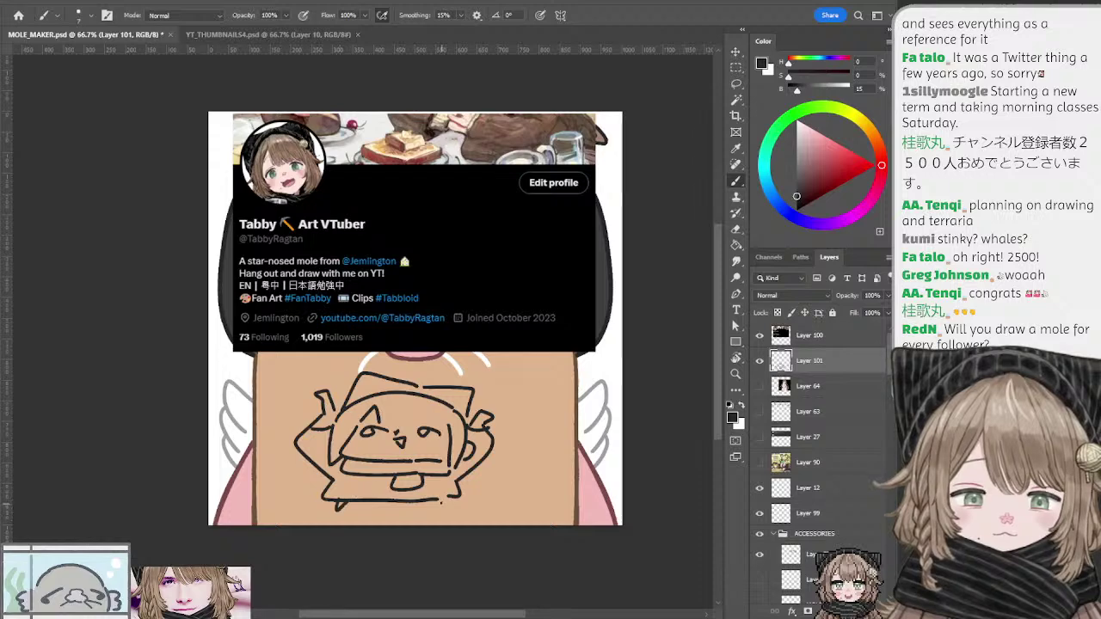
{"action": "left_click_drag", "start_coordinate": [440, 499], "coordinate": [450, 511]}
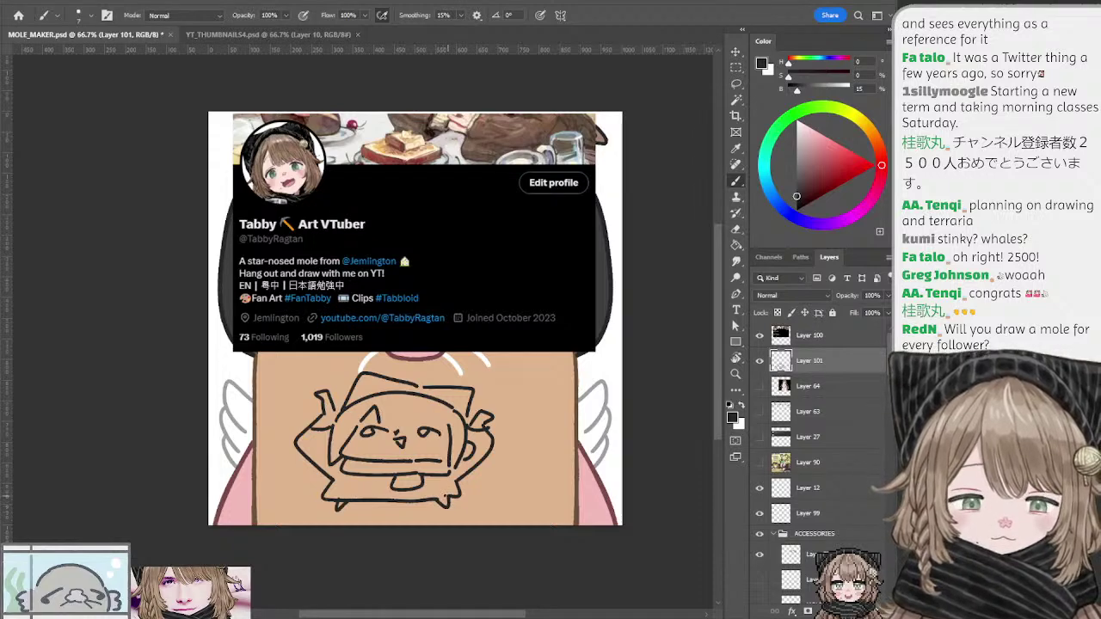
Step: Erase the chibi's half-closed eyes and redraw them as larger round eyes
{"action": "key", "text": "e"}
{"action": "left_click_drag", "start_coordinate": [423, 432], "coordinate": [435, 436]}
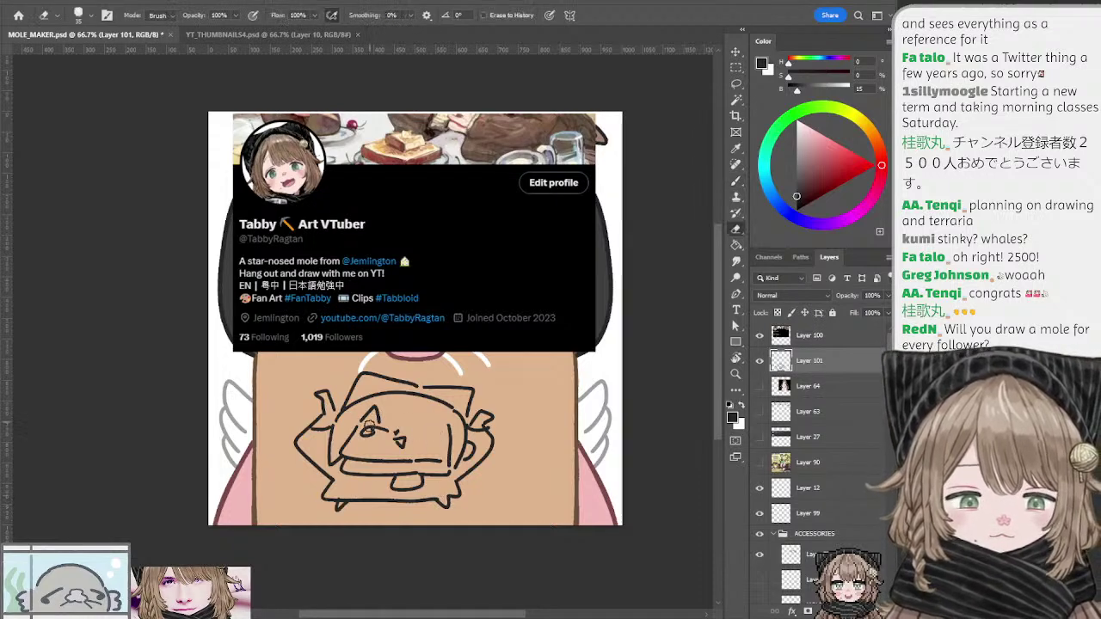
{"action": "mouse_move", "coordinate": [367, 431]}
{"action": "left_mouse_down"}
{"action": "mouse_move", "coordinate": [437, 429]}
{"action": "mouse_move", "coordinate": [441, 445]}
{"action": "mouse_move", "coordinate": [423, 438]}
{"action": "mouse_move", "coordinate": [439, 446]}
{"action": "mouse_move", "coordinate": [424, 427]}
{"action": "left_mouse_up"}
{"action": "key", "text": "b"}
{"action": "key", "text": "ctrl+z"}
{"action": "key", "text": "ctrl+z"}
{"action": "key", "text": "ctrl+z"}
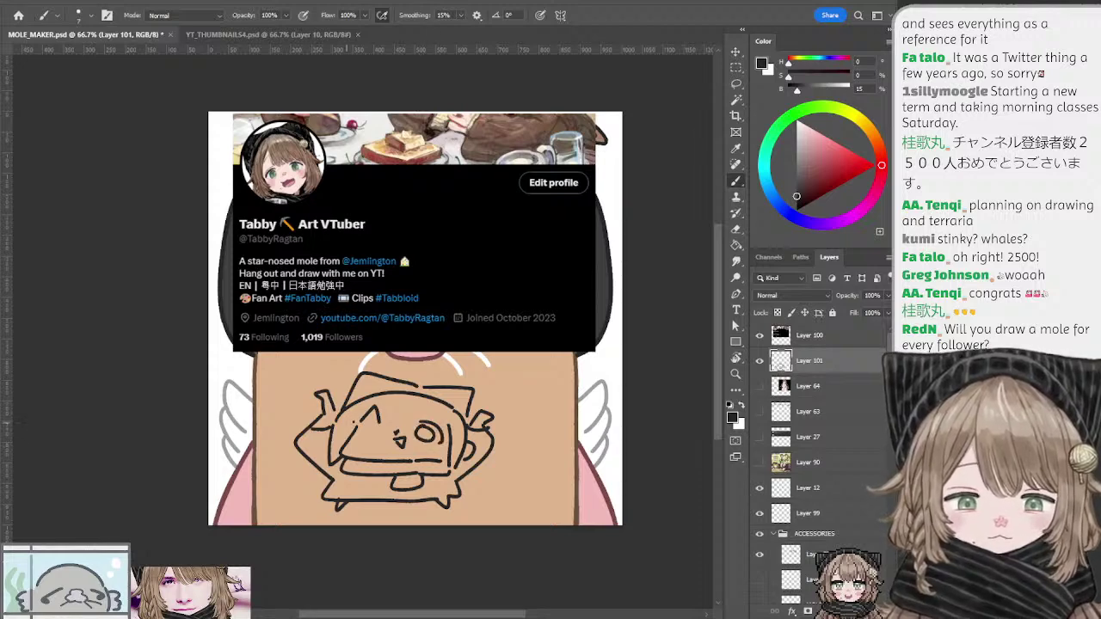
{"action": "mouse_move", "coordinate": [356, 438]}
{"action": "left_mouse_down"}
{"action": "mouse_move", "coordinate": [375, 425]}
{"action": "mouse_move", "coordinate": [386, 436]}
{"action": "mouse_move", "coordinate": [373, 425]}
{"action": "left_mouse_up"}
{"action": "key", "text": "ctrl+z"}
{"action": "key", "text": "ctrl+z"}
{"action": "key", "text": "ctrl+z"}
{"action": "key", "text": "ctrl+z"}
{"action": "key", "text": "ctrl+z"}
{"action": "key", "text": "ctrl+z"}
{"action": "key", "text": "ctrl+z"}
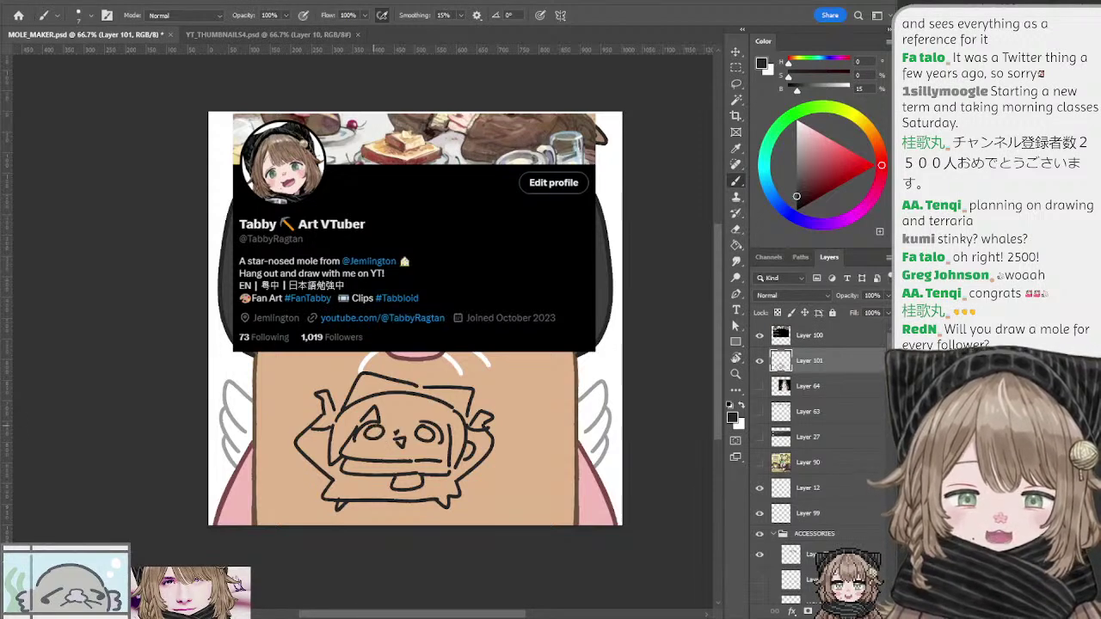
Step: Rework the lines around the scarf's hanging end, refine the raised hands and add a small bobble on the hat's right edge
{"action": "left_click_drag", "start_coordinate": [378, 479], "coordinate": [387, 497]}
{"action": "key", "text": "ctrl+z"}
{"action": "key", "text": "ctrl+z"}
{"action": "key", "text": "ctrl+z"}
{"action": "left_click_drag", "start_coordinate": [396, 486], "coordinate": [387, 497]}
{"action": "key", "text": "ctrl+z"}
{"action": "key", "text": "ctrl+z"}
{"action": "key", "text": "ctrl+z"}
{"action": "mouse_move", "coordinate": [327, 412]}
{"action": "left_mouse_down"}
{"action": "mouse_move", "coordinate": [337, 423]}
{"action": "mouse_move", "coordinate": [331, 416]}
{"action": "left_mouse_up"}
{"action": "left_click_drag", "start_coordinate": [449, 385], "coordinate": [468, 424]}
{"action": "key", "text": "e"}
{"action": "key", "text": "b"}
{"action": "key", "text": "ctrl+z"}
{"action": "key", "text": "ctrl+z"}
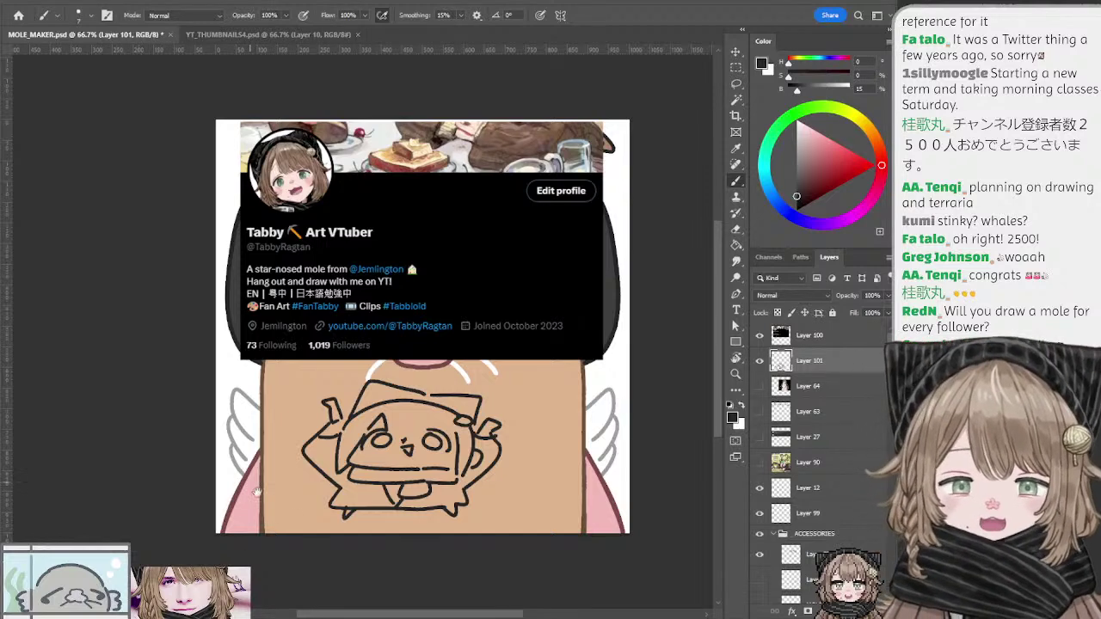
{"action": "left_click_drag", "start_coordinate": [257, 493], "coordinate": [247, 503]}
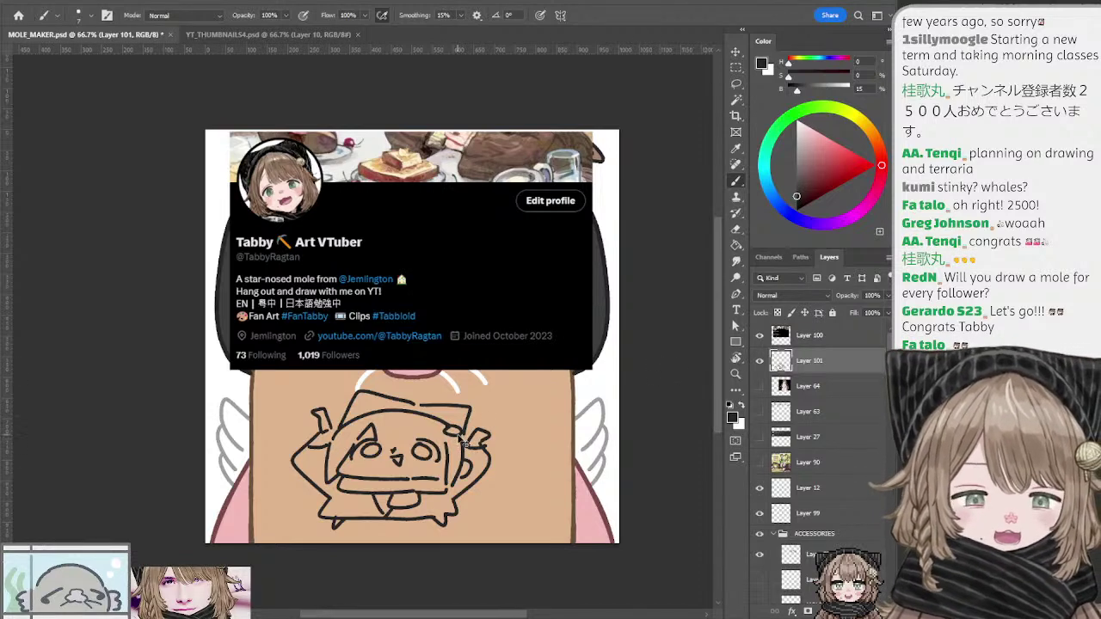
Step: Add a layer beneath the chibi sketch and paint the hat in pale peach (hue 17, saturation 9%, brightness 100%) with a larger brush
{"action": "left_click", "coordinate": [778, 388]}
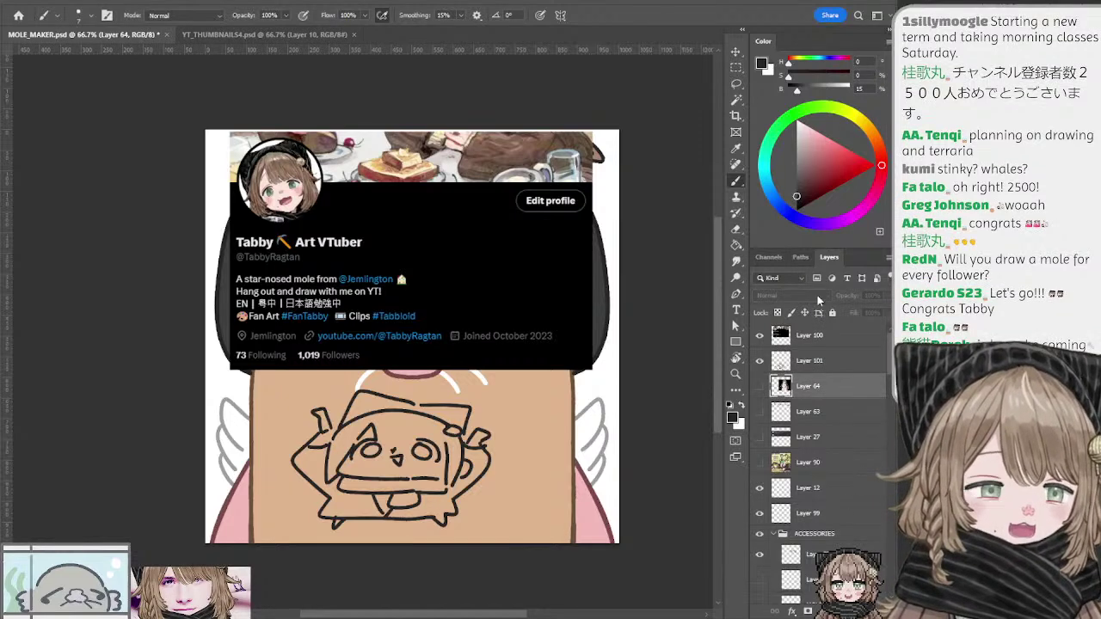
{"action": "key", "text": "ctrl+shift+alt+n"}
{"action": "left_click_drag", "start_coordinate": [808, 128], "coordinate": [803, 119]}
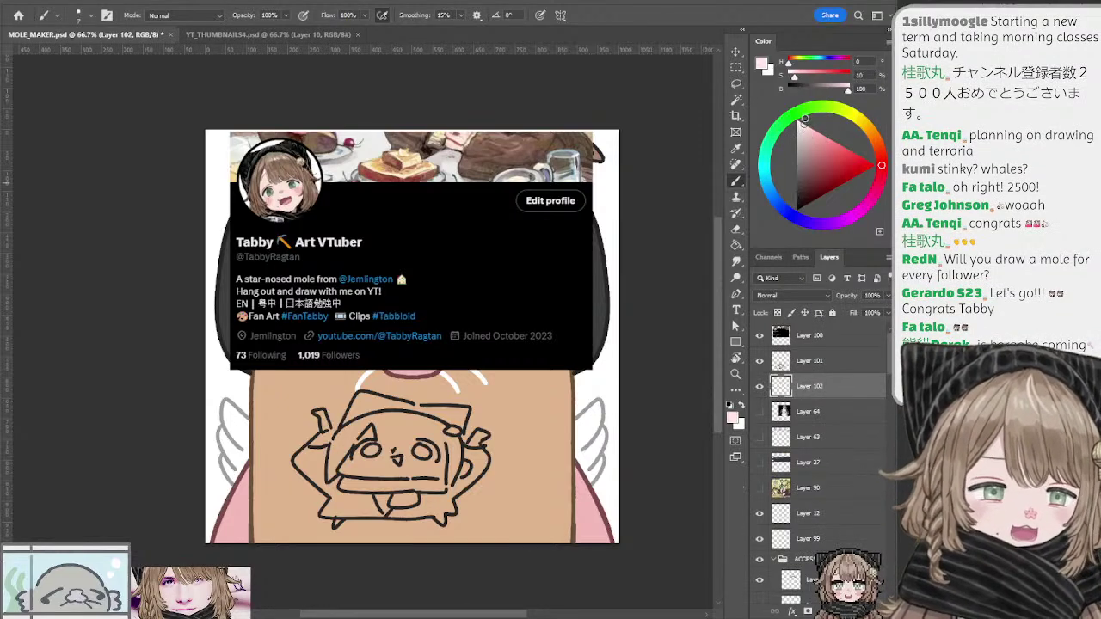
{"action": "left_click", "coordinate": [879, 148]}
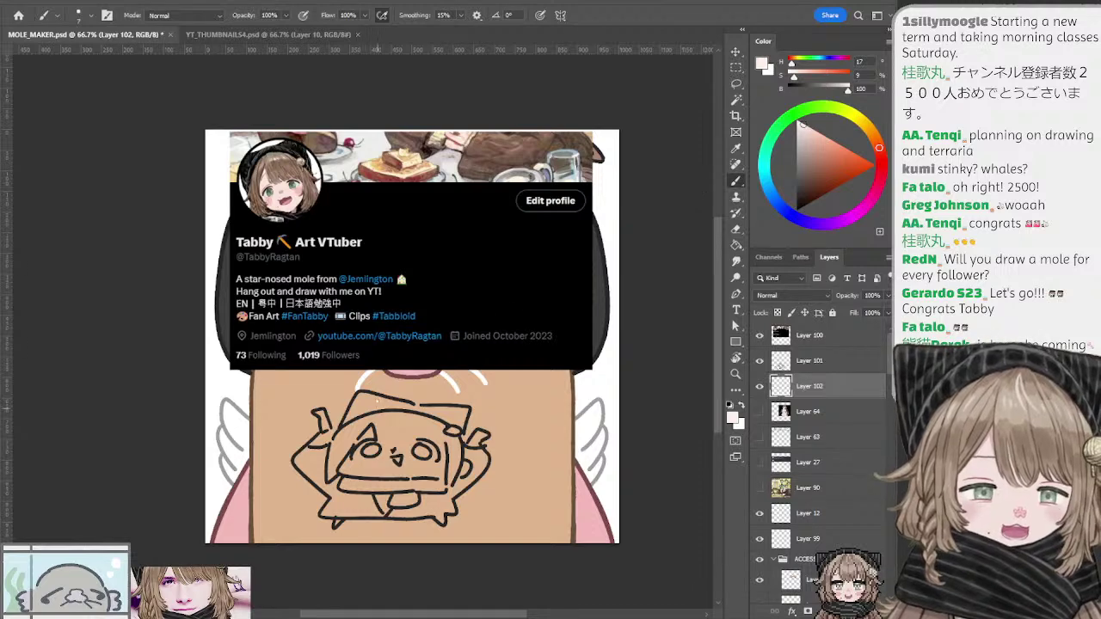
{"action": "key", "text": "]"}
{"action": "key", "text": "]"}
{"action": "key", "text": "]"}
{"action": "key", "text": "]"}
{"action": "key", "text": "]"}
{"action": "mouse_move", "coordinate": [358, 397]}
{"action": "left_mouse_down"}
{"action": "mouse_move", "coordinate": [453, 412]}
{"action": "mouse_move", "coordinate": [421, 412]}
{"action": "mouse_move", "coordinate": [447, 427]}
{"action": "left_mouse_up"}
{"action": "key", "text": "["}
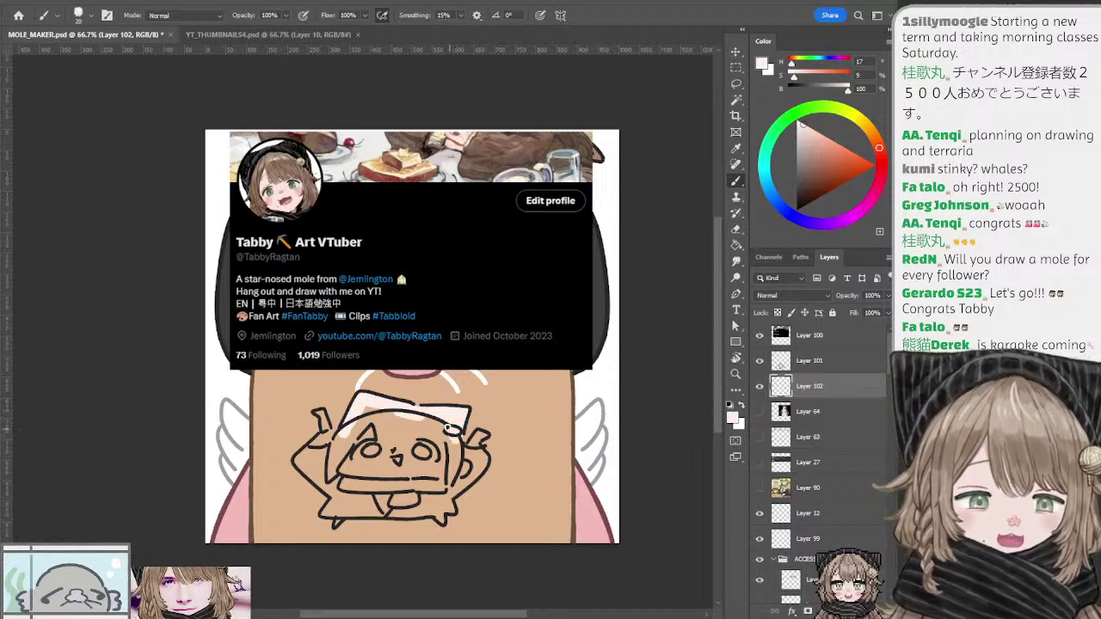
{"action": "mouse_move", "coordinate": [370, 407]}
{"action": "left_mouse_down"}
{"action": "mouse_move", "coordinate": [368, 425]}
{"action": "mouse_move", "coordinate": [417, 421]}
{"action": "mouse_move", "coordinate": [464, 447]}
{"action": "left_mouse_up"}
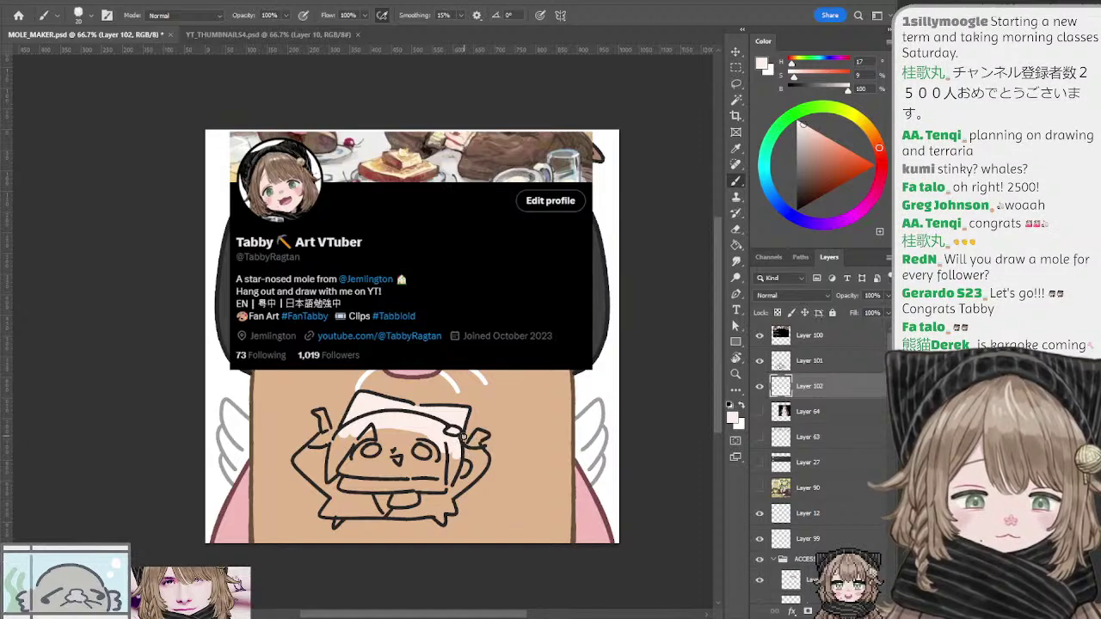
Step: Paint the chibi's raised hands, right arm and the outer edges of the hair in the pale peach base colour, varying the brush size
{"action": "key", "text": "e"}
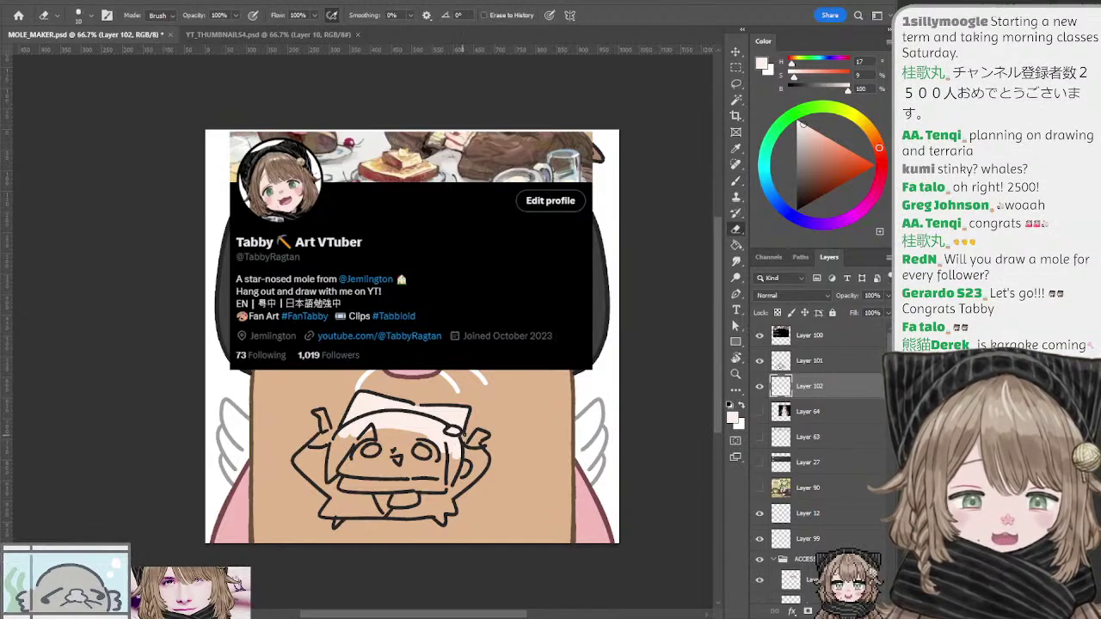
{"action": "key", "text": "b"}
{"action": "key", "text": "b"}
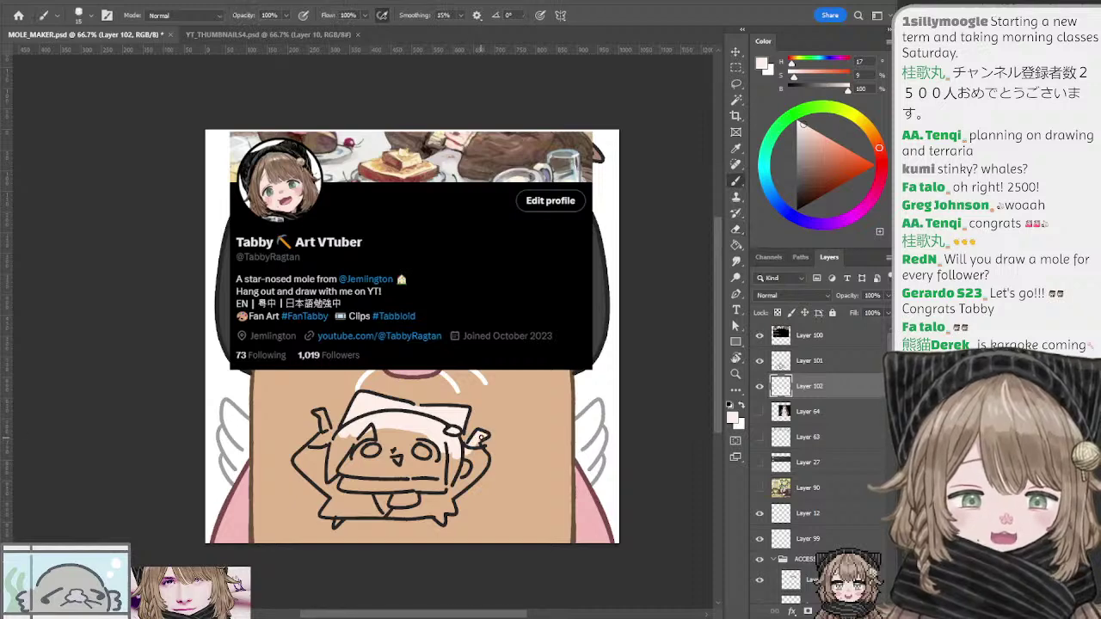
{"action": "mouse_move", "coordinate": [477, 439]}
{"action": "left_mouse_down"}
{"action": "mouse_move", "coordinate": [488, 464]}
{"action": "mouse_move", "coordinate": [450, 494]}
{"action": "mouse_move", "coordinate": [469, 471]}
{"action": "left_mouse_up"}
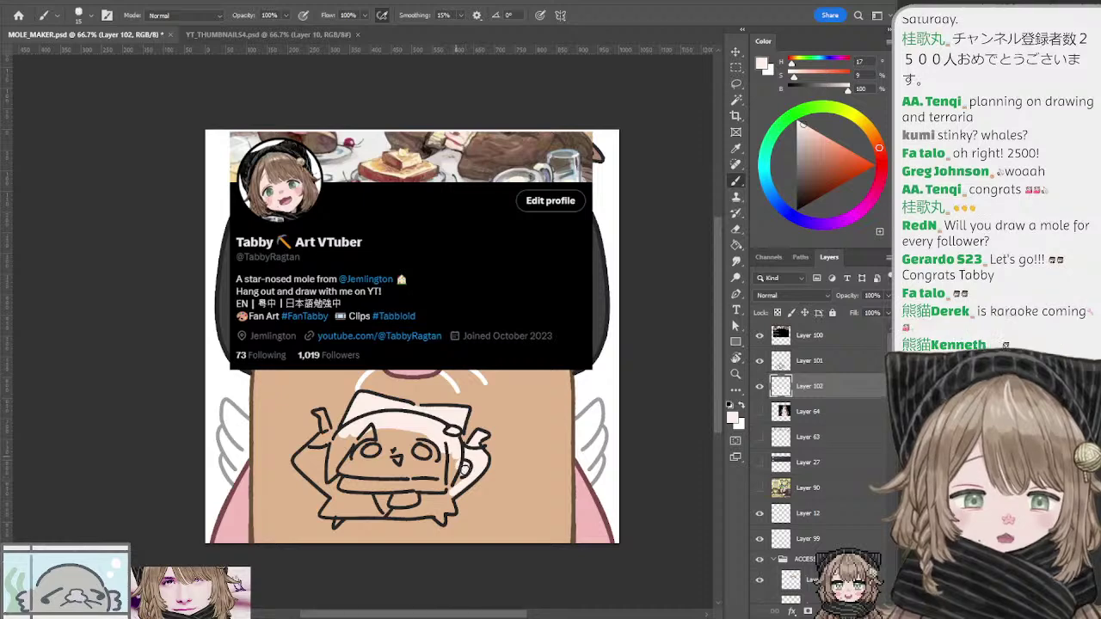
{"action": "key", "text": "]"}
{"action": "left_click_drag", "start_coordinate": [451, 457], "coordinate": [463, 478]}
{"action": "left_click_drag", "start_coordinate": [345, 435], "coordinate": [331, 445]}
{"action": "key", "text": "bracketleft"}
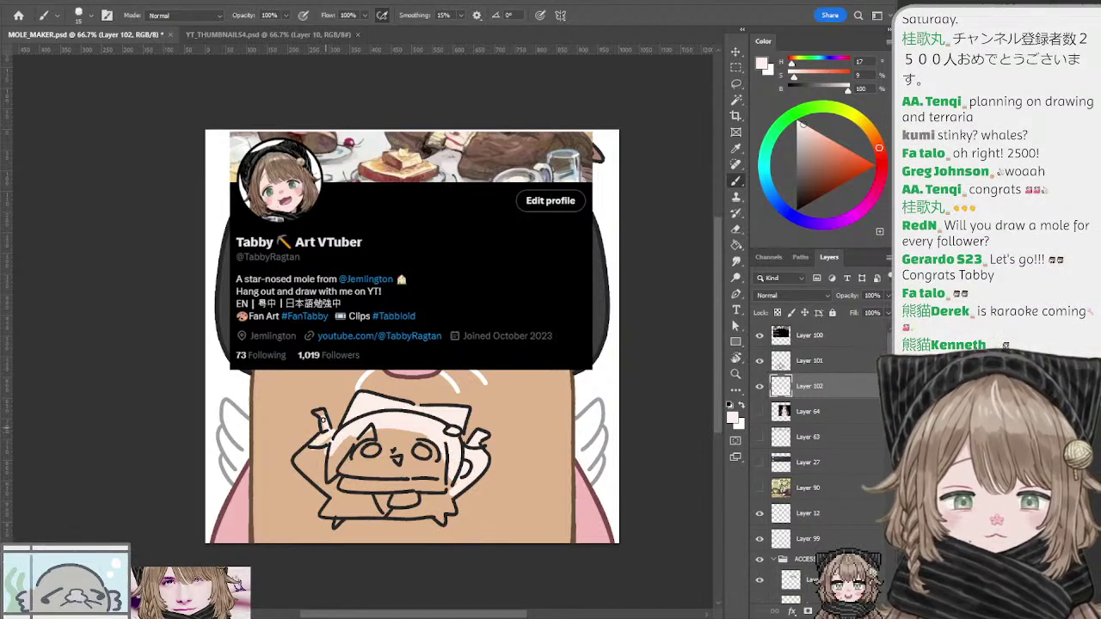
{"action": "key", "text": "bracketleft"}
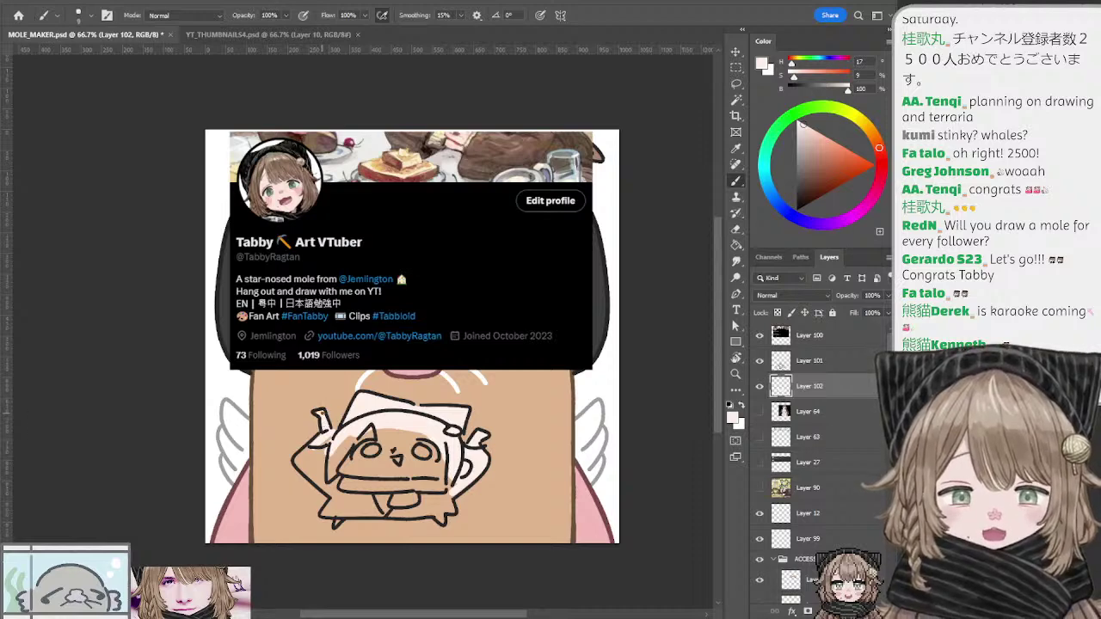
Step: Fill the chibi's left arm, body, feet and face with the same pale peach, using a larger brush for the wide areas
{"action": "key", "text": "bracketright"}
{"action": "key", "text": "bracketright"}
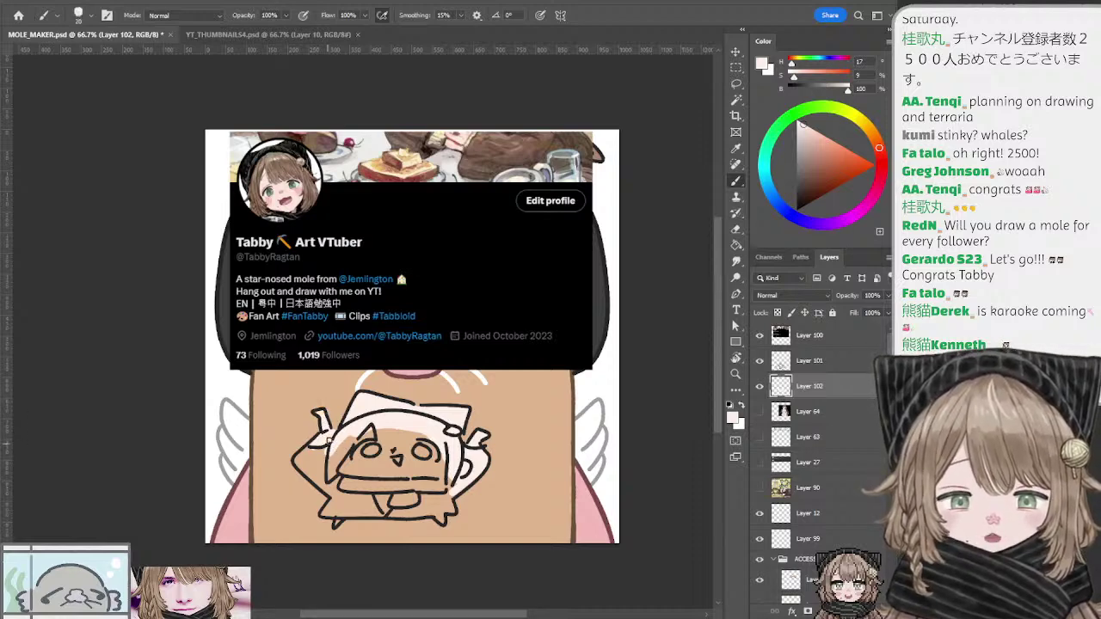
{"action": "mouse_move", "coordinate": [307, 447]}
{"action": "left_mouse_down"}
{"action": "mouse_move", "coordinate": [338, 496]}
{"action": "mouse_move", "coordinate": [296, 460]}
{"action": "mouse_move", "coordinate": [331, 489]}
{"action": "mouse_move", "coordinate": [340, 513]}
{"action": "mouse_move", "coordinate": [333, 503]}
{"action": "mouse_move", "coordinate": [324, 512]}
{"action": "mouse_move", "coordinate": [360, 512]}
{"action": "mouse_move", "coordinate": [341, 503]}
{"action": "mouse_move", "coordinate": [435, 511]}
{"action": "left_mouse_up"}
{"action": "key", "text": "["}
{"action": "key", "text": "]"}
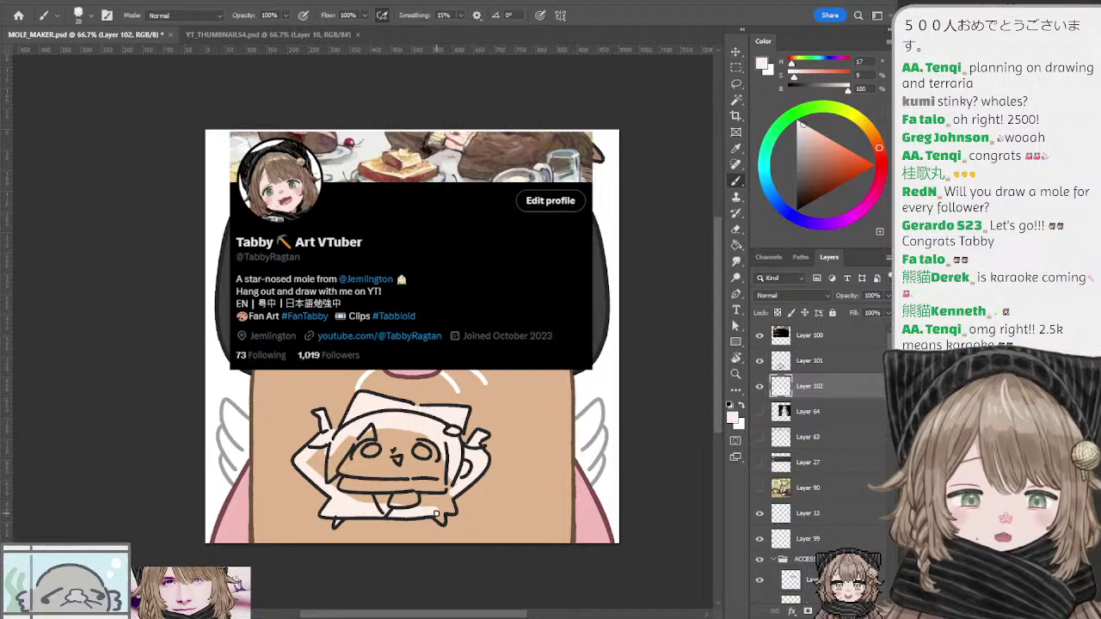
{"action": "key", "text": "e"}
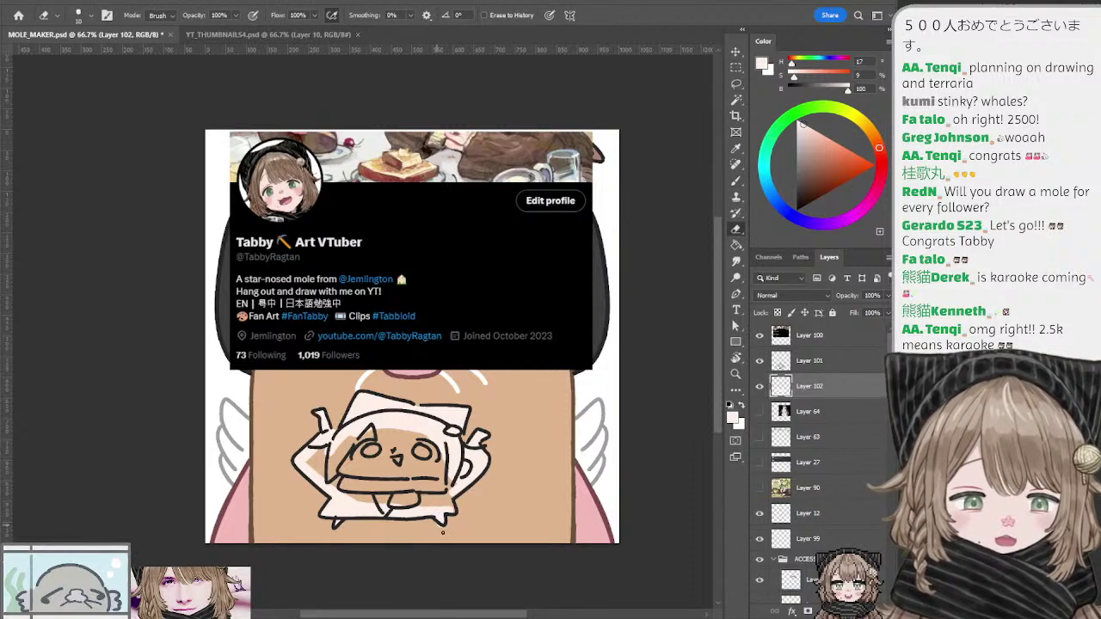
{"action": "key", "text": "b"}
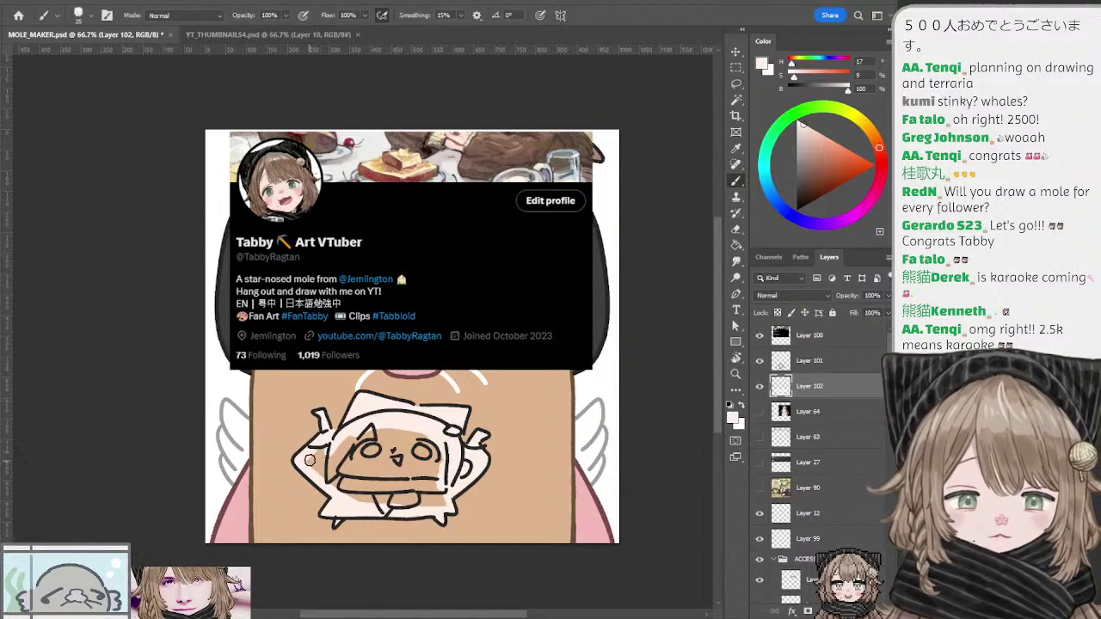
{"action": "mouse_move", "coordinate": [403, 437]}
{"action": "left_mouse_down"}
{"action": "mouse_move", "coordinate": [426, 449]}
{"action": "mouse_move", "coordinate": [331, 469]}
{"action": "mouse_move", "coordinate": [361, 486]}
{"action": "mouse_move", "coordinate": [369, 468]}
{"action": "mouse_move", "coordinate": [438, 463]}
{"action": "mouse_move", "coordinate": [356, 482]}
{"action": "mouse_move", "coordinate": [383, 498]}
{"action": "mouse_move", "coordinate": [421, 497]}
{"action": "left_mouse_up"}
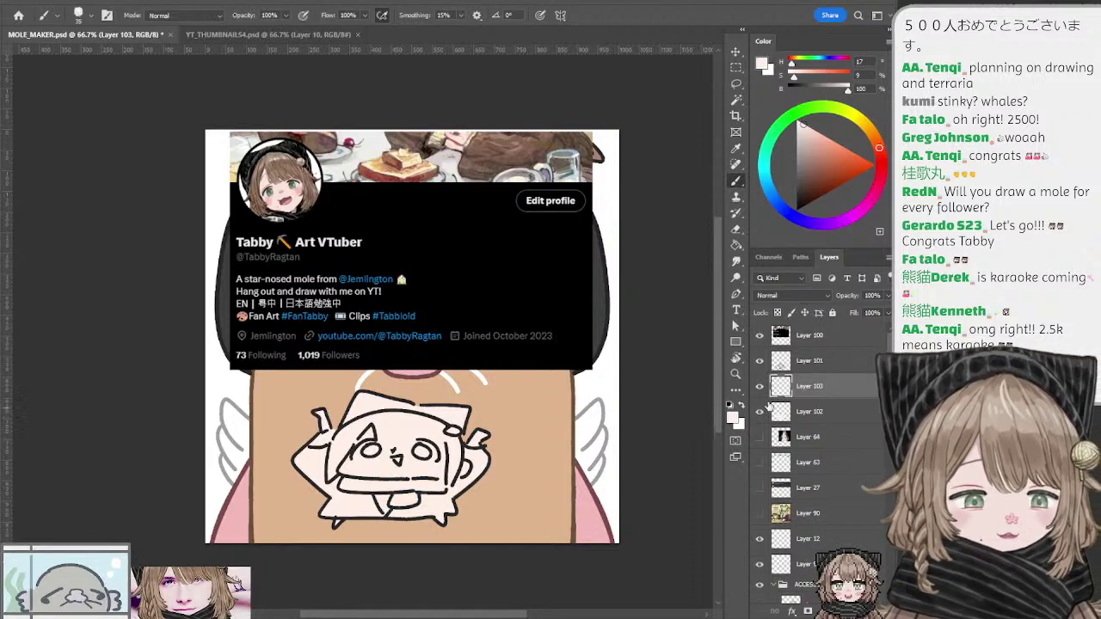
Step: Add a layer clipped to the peach base and try a greyish beige (hue 25, saturation 16%, brightness 79%) on the hair
{"action": "key", "text": "ctrl+shift+alt+n"}
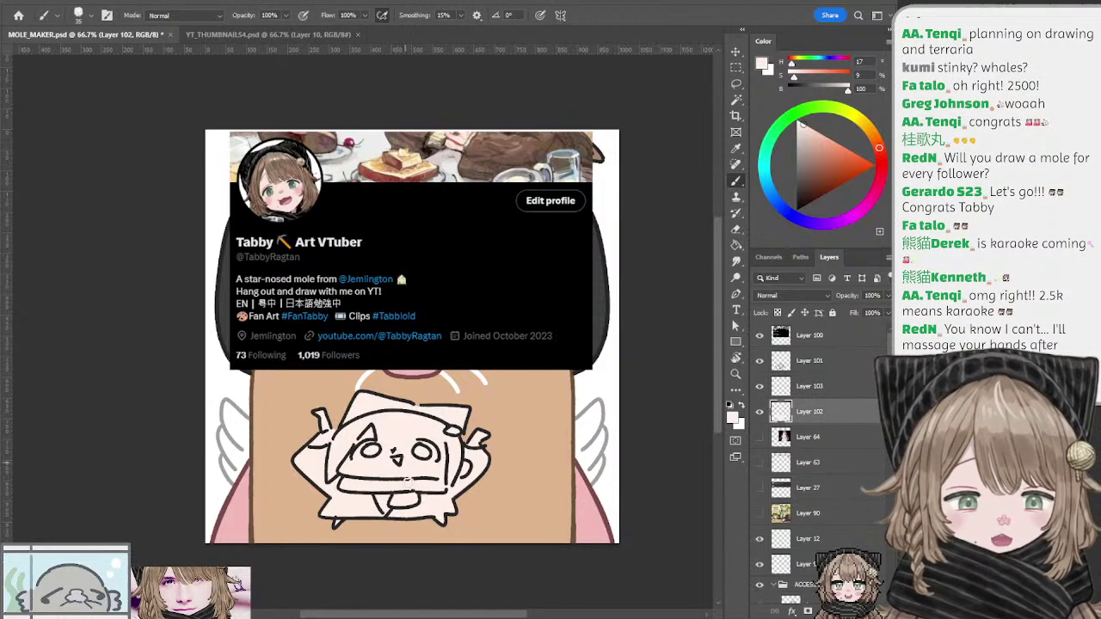
{"action": "left_click", "coordinate": [789, 386]}
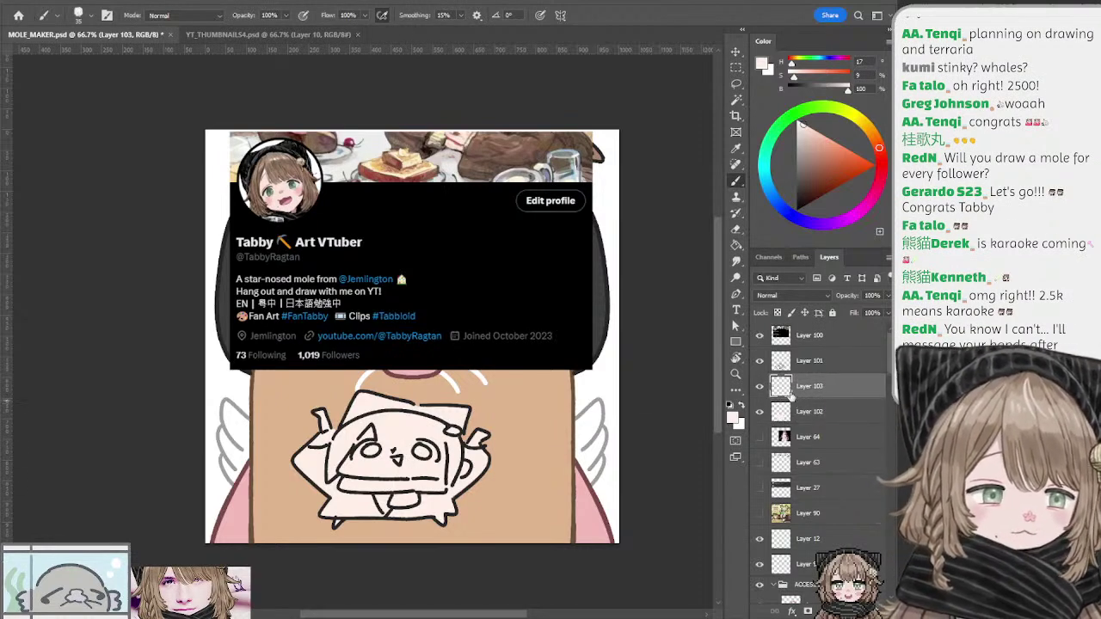
{"action": "left_click", "coordinate": [791, 398], "text": "alt"}
{"action": "left_click_drag", "start_coordinate": [814, 156], "coordinate": [806, 144]}
{"action": "left_click", "coordinate": [876, 140]}
{"action": "key", "text": "bracketleft"}
{"action": "key", "text": "bracketleft"}
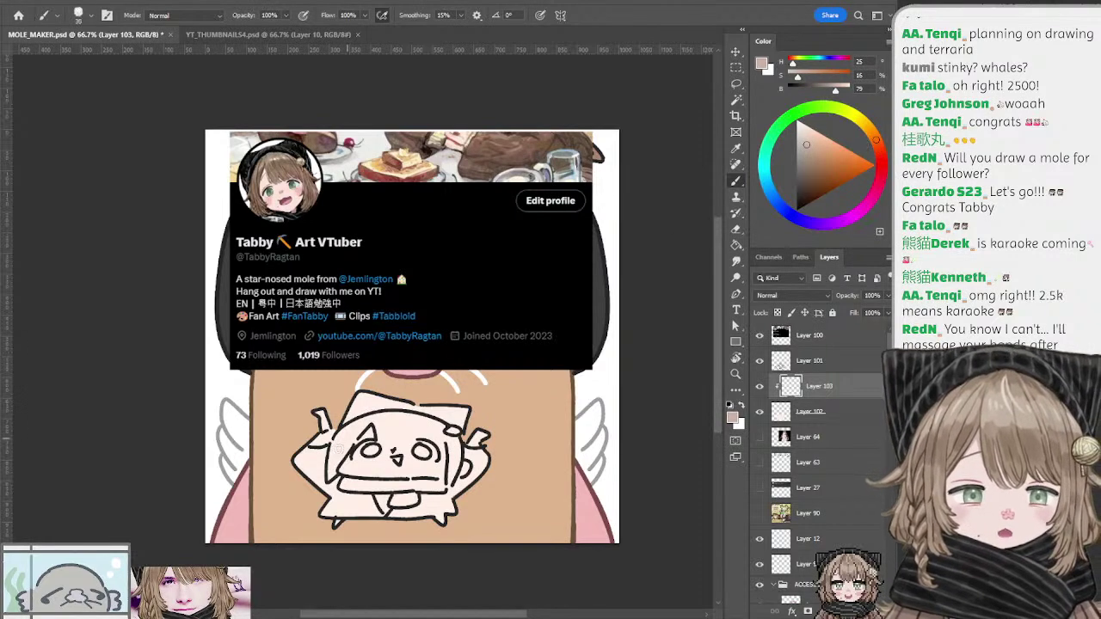
{"action": "mouse_move", "coordinate": [333, 462]}
{"action": "left_mouse_down"}
{"action": "mouse_move", "coordinate": [362, 417]}
{"action": "mouse_move", "coordinate": [342, 436]}
{"action": "left_mouse_up"}
{"action": "key", "text": "ctrl+z"}
Step: Paint the chibi's fringe and side hair in light brown (hue 25, saturation 27%, brightness 82%) with a smaller brush, undoing stray strokes
{"action": "left_click_drag", "start_coordinate": [815, 144], "coordinate": [814, 146]}
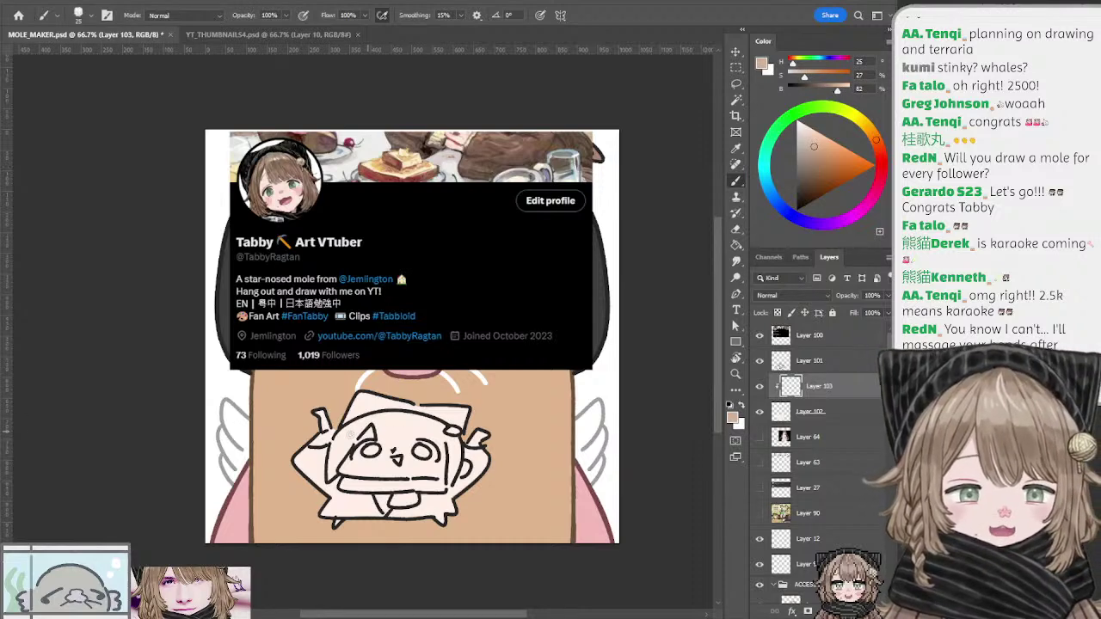
{"action": "key", "text": "bracketleft"}
{"action": "key", "text": "bracketleft"}
{"action": "mouse_move", "coordinate": [361, 426]}
{"action": "left_mouse_down"}
{"action": "mouse_move", "coordinate": [338, 468]}
{"action": "mouse_move", "coordinate": [370, 433]}
{"action": "mouse_move", "coordinate": [340, 460]}
{"action": "mouse_move", "coordinate": [337, 440]}
{"action": "mouse_move", "coordinate": [386, 413]}
{"action": "mouse_move", "coordinate": [334, 461]}
{"action": "mouse_move", "coordinate": [344, 442]}
{"action": "mouse_move", "coordinate": [332, 478]}
{"action": "mouse_move", "coordinate": [342, 473]}
{"action": "mouse_move", "coordinate": [332, 472]}
{"action": "left_mouse_up"}
{"action": "key", "text": "ctrl+z"}
{"action": "key", "text": "ctrl+z"}
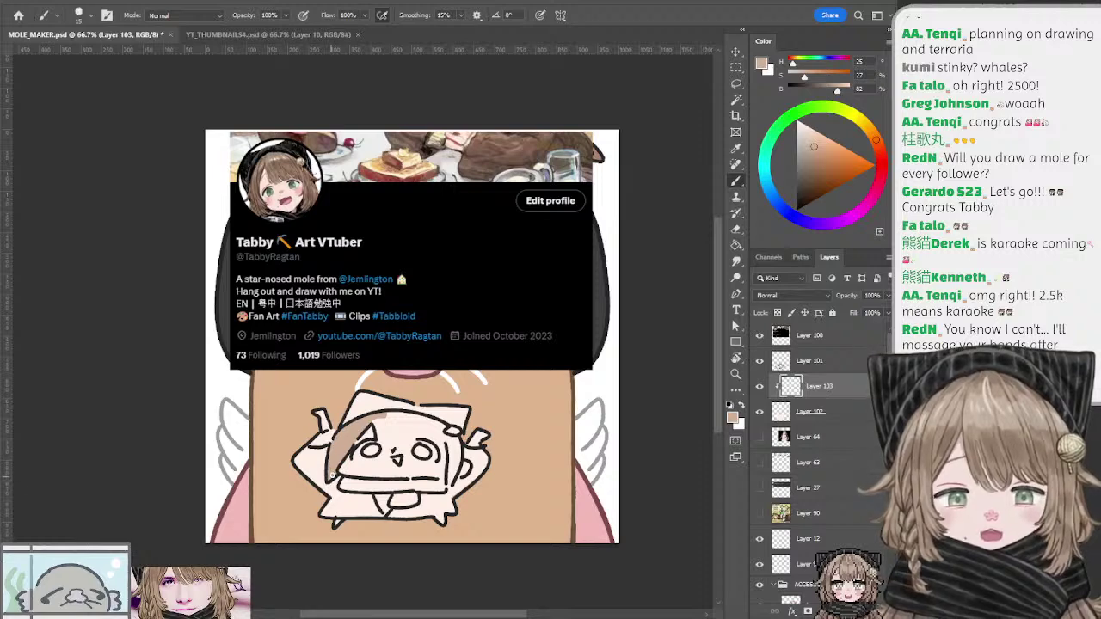
{"action": "mouse_move", "coordinate": [376, 420]}
{"action": "left_mouse_down"}
{"action": "mouse_move", "coordinate": [376, 435]}
{"action": "mouse_move", "coordinate": [447, 436]}
{"action": "mouse_move", "coordinate": [380, 423]}
{"action": "mouse_move", "coordinate": [420, 423]}
{"action": "mouse_move", "coordinate": [393, 417]}
{"action": "mouse_move", "coordinate": [442, 427]}
{"action": "mouse_move", "coordinate": [450, 478]}
{"action": "mouse_move", "coordinate": [456, 443]}
{"action": "mouse_move", "coordinate": [451, 470]}
{"action": "mouse_move", "coordinate": [458, 453]}
{"action": "mouse_move", "coordinate": [451, 485]}
{"action": "left_mouse_up"}
{"action": "key", "text": "ctrl+z"}
{"action": "key", "text": "ctrl+z"}
{"action": "key", "text": "ctrl+z"}
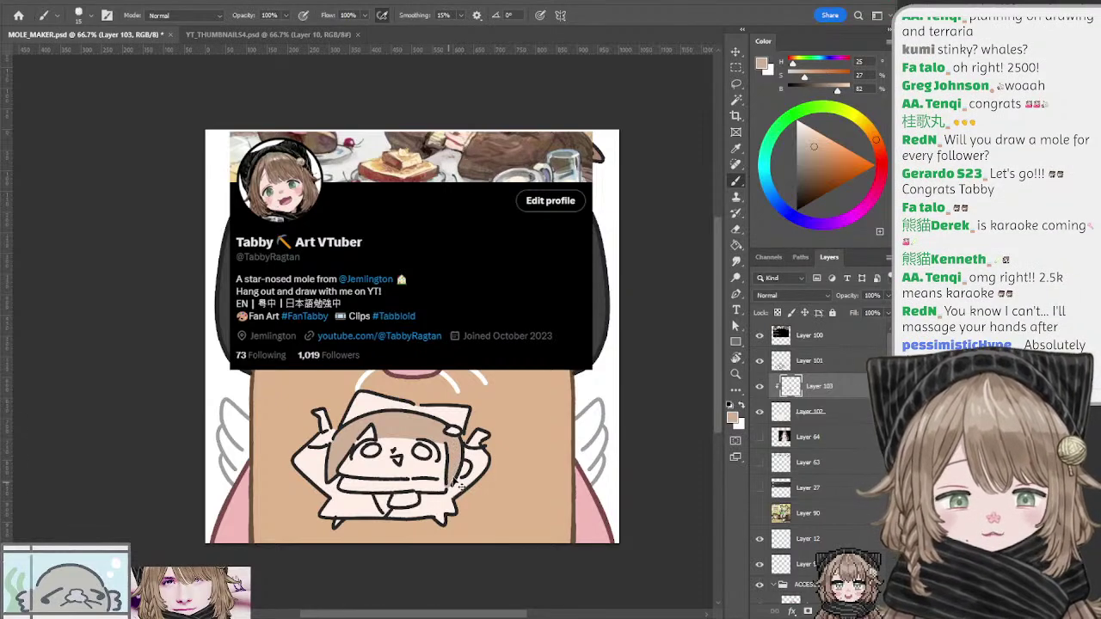
{"action": "key", "text": "ctrl+z"}
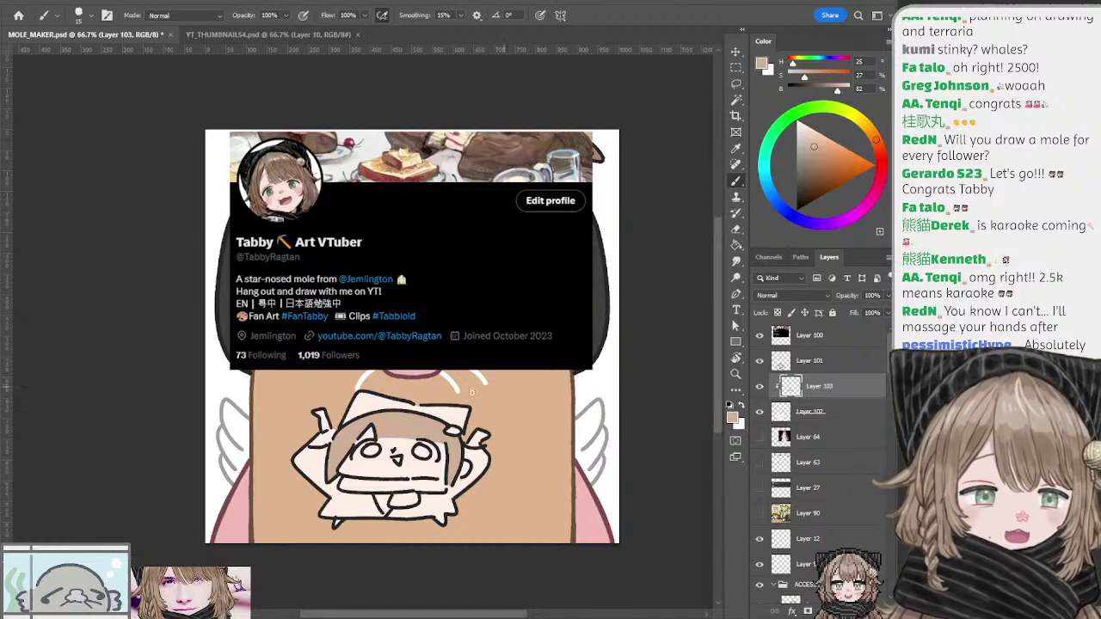
Step: Paint the chibi's hat dark grey (hue 18, saturation 0%, brightness 29%) and its bobble pale cream (saturation 14%, brightness 94%)
{"action": "left_click", "coordinate": [377, 400], "text": "alt"}
{"action": "left_click", "coordinate": [796, 171]}
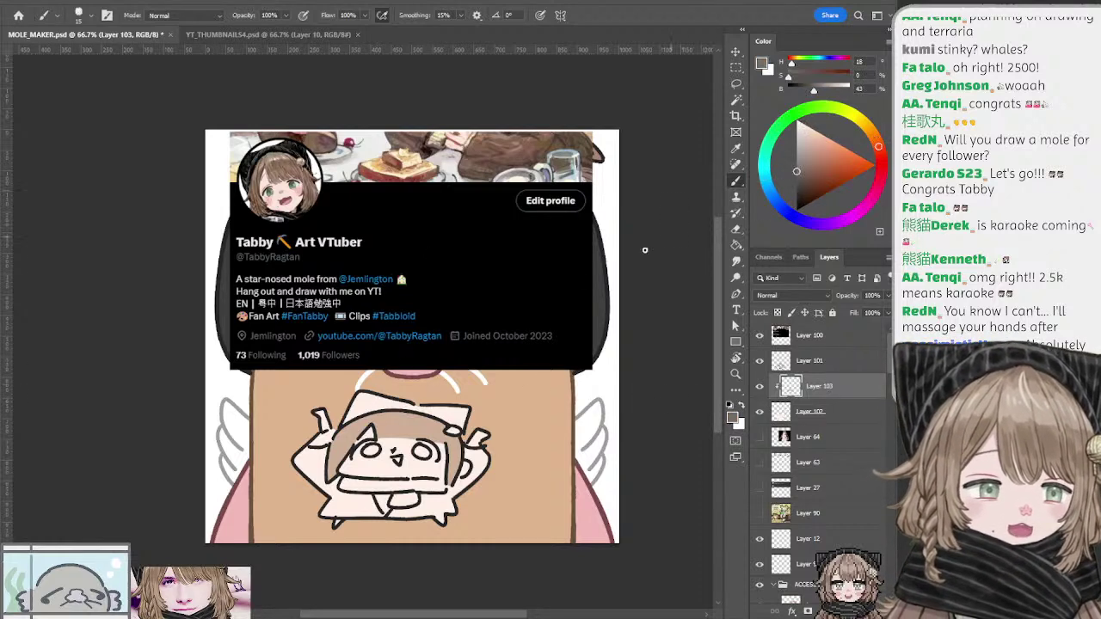
{"action": "left_click", "coordinate": [796, 184]}
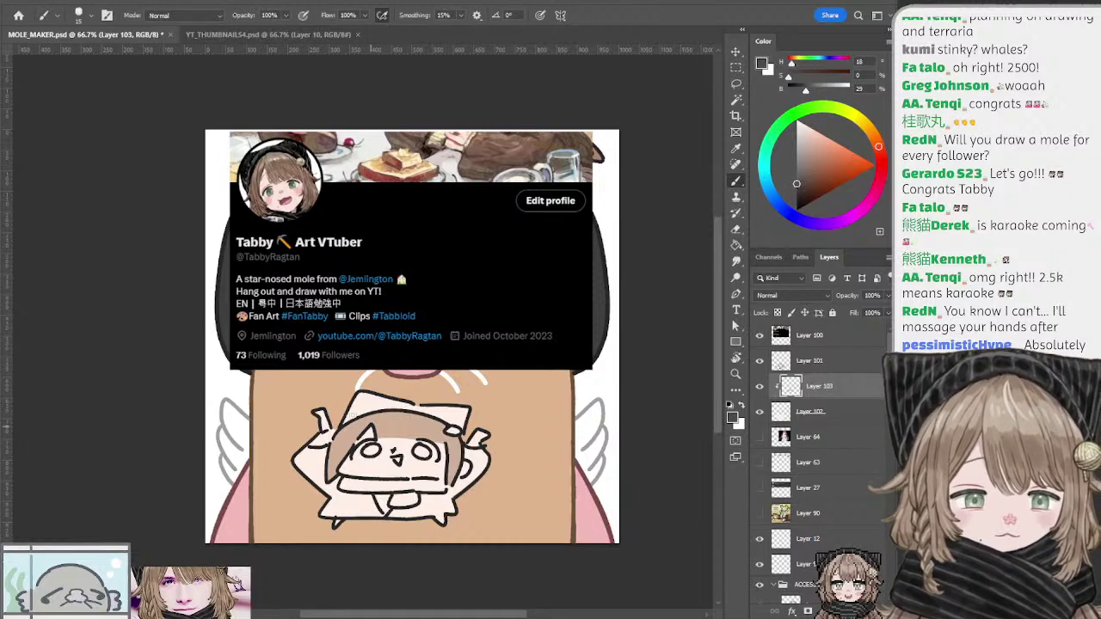
{"action": "key", "text": "bracketright"}
{"action": "key", "text": "bracketright"}
{"action": "mouse_move", "coordinate": [344, 418]}
{"action": "left_mouse_down"}
{"action": "mouse_move", "coordinate": [369, 394]}
{"action": "mouse_move", "coordinate": [340, 418]}
{"action": "mouse_move", "coordinate": [411, 399]}
{"action": "mouse_move", "coordinate": [389, 402]}
{"action": "mouse_move", "coordinate": [472, 414]}
{"action": "mouse_move", "coordinate": [431, 409]}
{"action": "mouse_move", "coordinate": [464, 425]}
{"action": "left_mouse_up"}
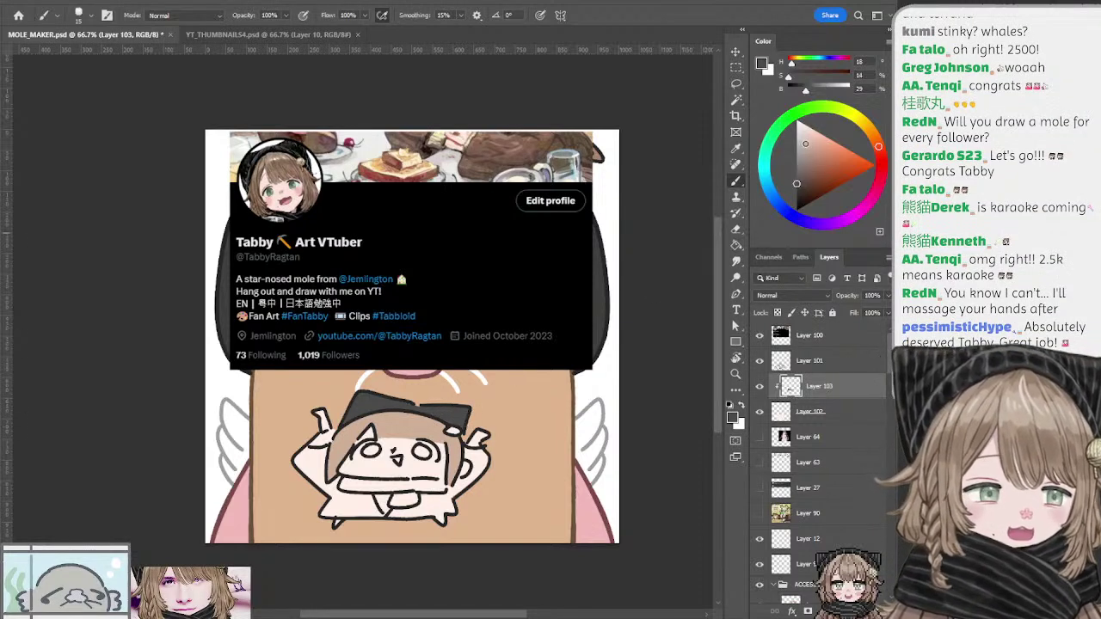
{"action": "mouse_move", "coordinate": [806, 142]}
{"action": "left_mouse_down"}
{"action": "mouse_move", "coordinate": [808, 131]}
{"action": "mouse_move", "coordinate": [872, 133]}
{"action": "left_mouse_up"}
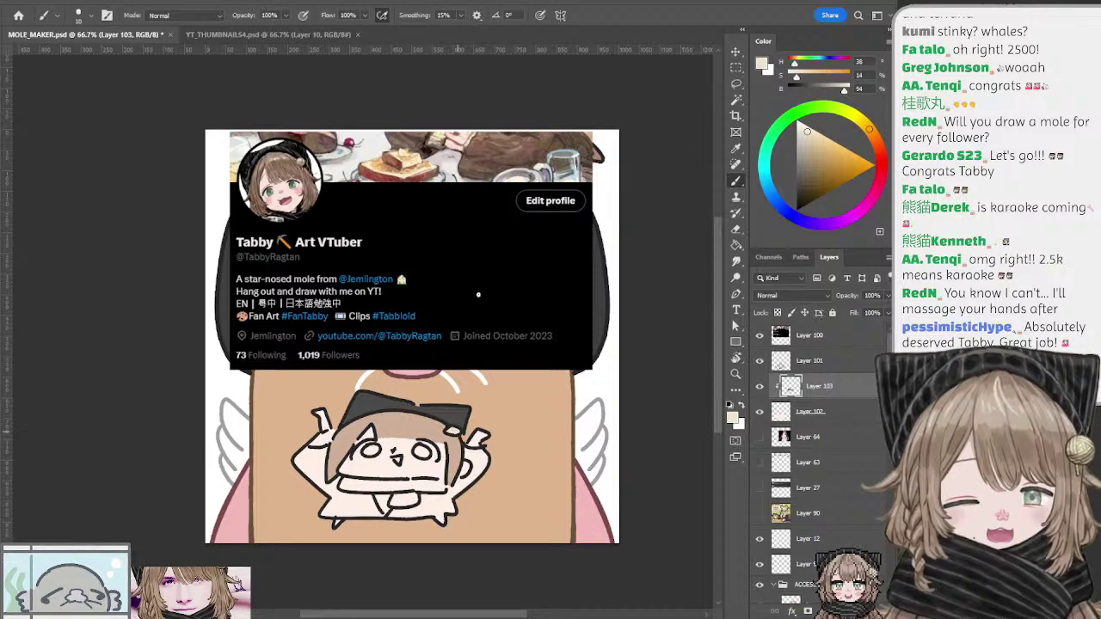
Step: Add a clipped layer beneath the hair colours and paint the coat's right sleeve and side brown (hue 21, saturation 33%, brightness 58%)
{"action": "left_click", "coordinate": [429, 418], "text": "alt"}
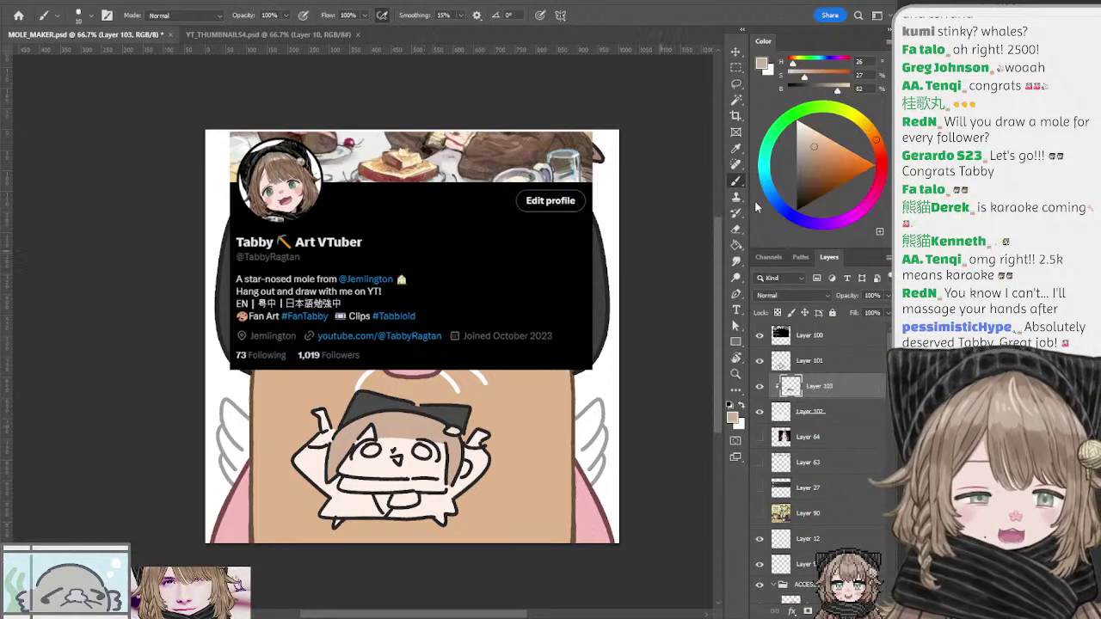
{"action": "left_click", "coordinate": [811, 166]}
{"action": "left_click", "coordinate": [877, 144]}
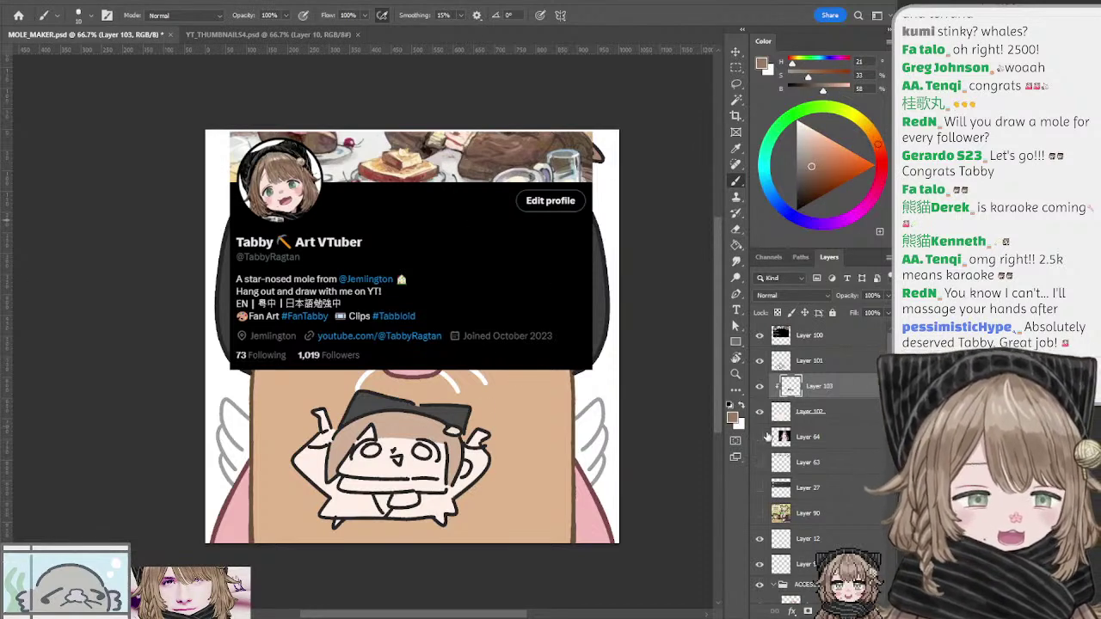
{"action": "key", "text": "alt+bracketleft"}
{"action": "key", "text": "ctrl+shift+alt+n"}
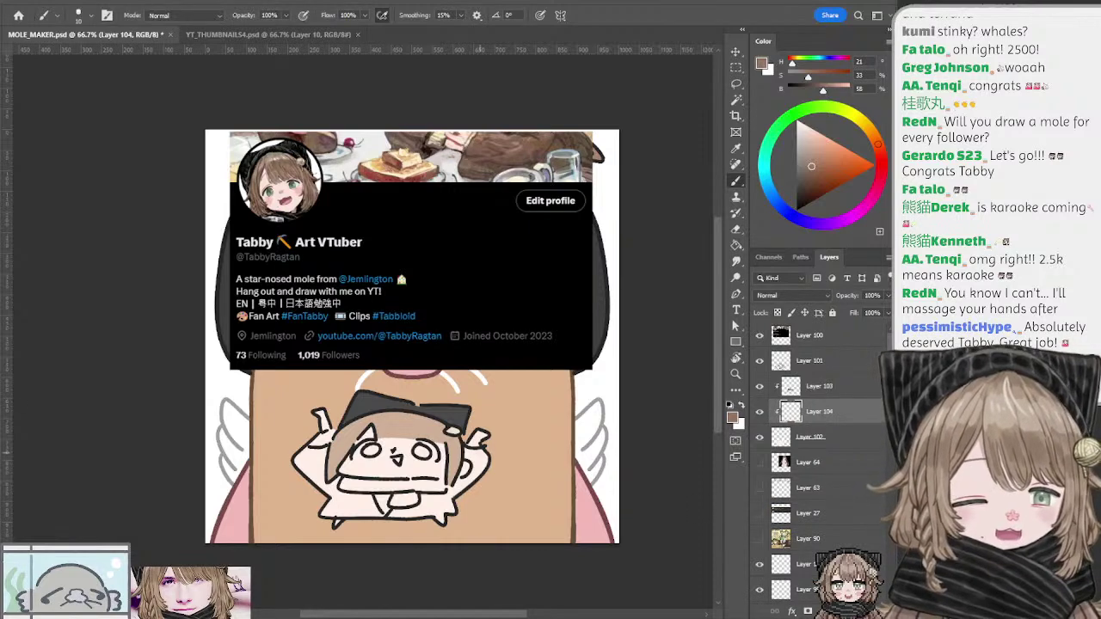
{"action": "key", "text": "bracketright"}
{"action": "mouse_move", "coordinate": [469, 451]}
{"action": "left_mouse_down"}
{"action": "mouse_move", "coordinate": [473, 480]}
{"action": "mouse_move", "coordinate": [480, 467]}
{"action": "mouse_move", "coordinate": [462, 485]}
{"action": "mouse_move", "coordinate": [483, 475]}
{"action": "mouse_move", "coordinate": [449, 489]}
{"action": "mouse_move", "coordinate": [450, 500]}
{"action": "left_mouse_up"}
{"action": "key", "text": "bracketright"}
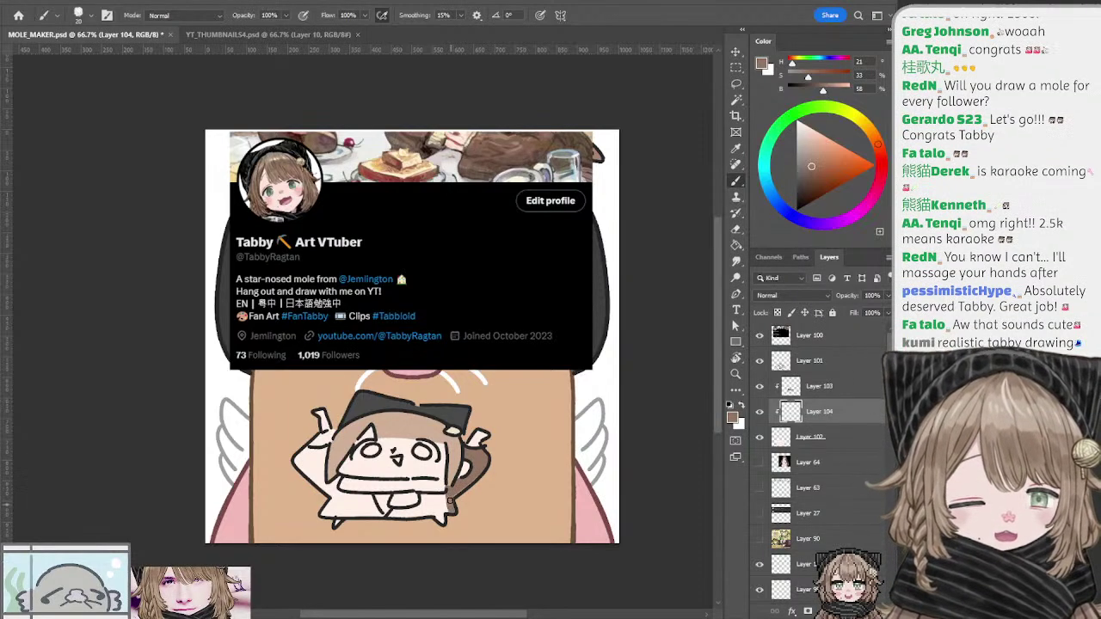
Step: Paint the coat's body and left sleeve in the same brown, leaving the scarf, hands and feet pale
{"action": "mouse_move", "coordinate": [343, 514]}
{"action": "left_mouse_down"}
{"action": "mouse_move", "coordinate": [316, 512]}
{"action": "mouse_move", "coordinate": [373, 512]}
{"action": "mouse_move", "coordinate": [366, 499]}
{"action": "mouse_move", "coordinate": [382, 520]}
{"action": "mouse_move", "coordinate": [367, 499]}
{"action": "mouse_move", "coordinate": [373, 511]}
{"action": "mouse_move", "coordinate": [330, 499]}
{"action": "mouse_move", "coordinate": [364, 495]}
{"action": "mouse_move", "coordinate": [361, 506]}
{"action": "mouse_move", "coordinate": [321, 488]}
{"action": "left_mouse_up"}
{"action": "key", "text": "["}
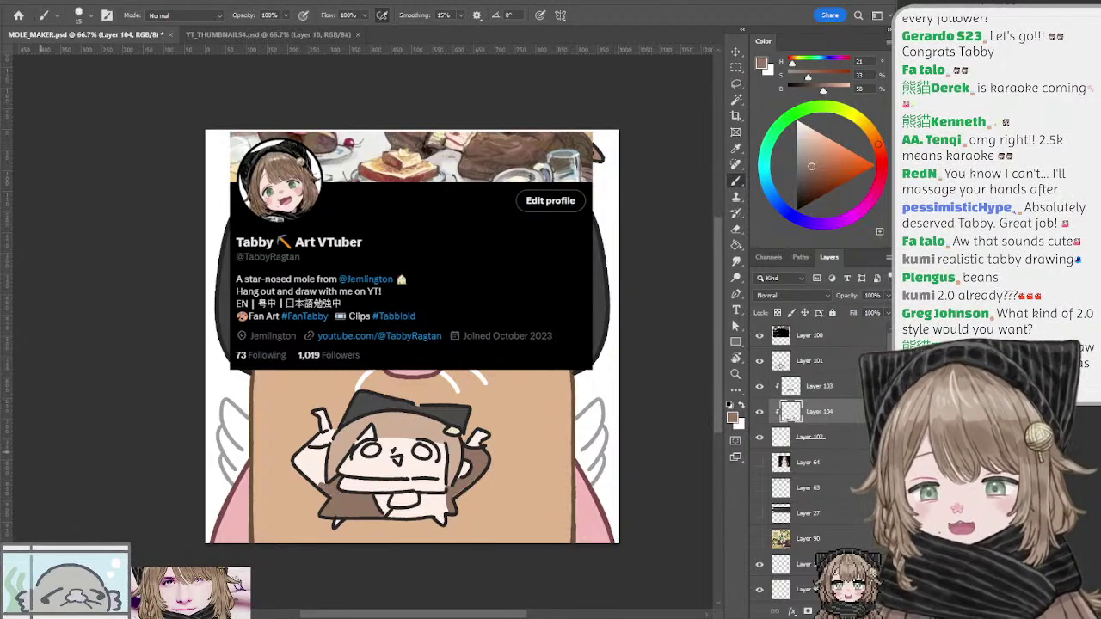
{"action": "key", "text": "bracketright"}
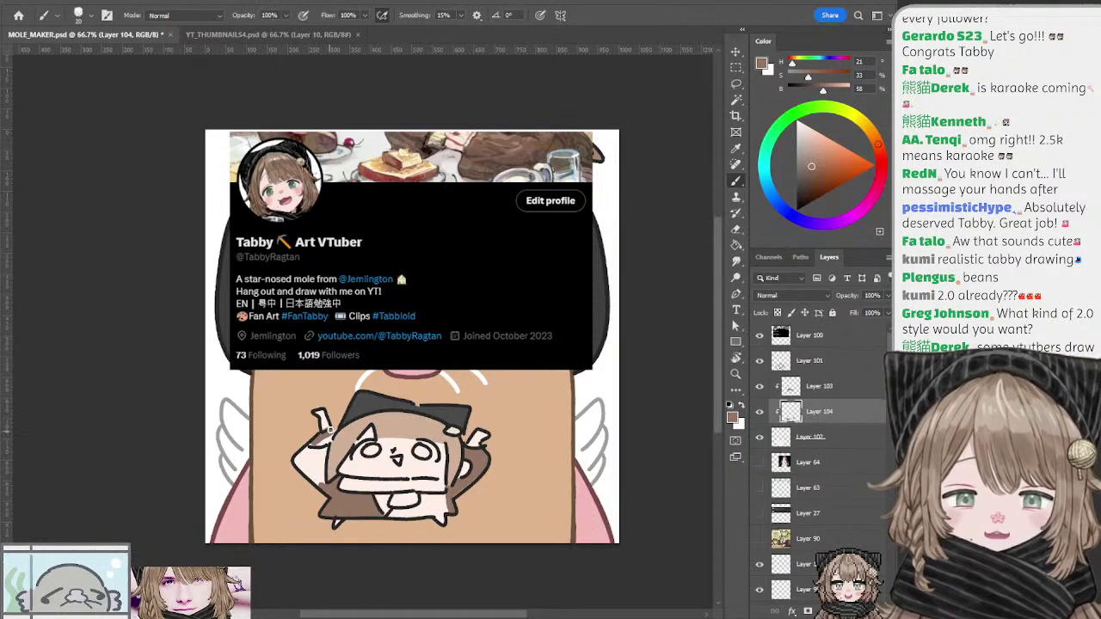
{"action": "mouse_move", "coordinate": [323, 459]}
{"action": "left_mouse_down"}
{"action": "mouse_move", "coordinate": [316, 448]}
{"action": "mouse_move", "coordinate": [303, 458]}
{"action": "mouse_move", "coordinate": [313, 477]}
{"action": "mouse_move", "coordinate": [319, 455]}
{"action": "left_mouse_up"}
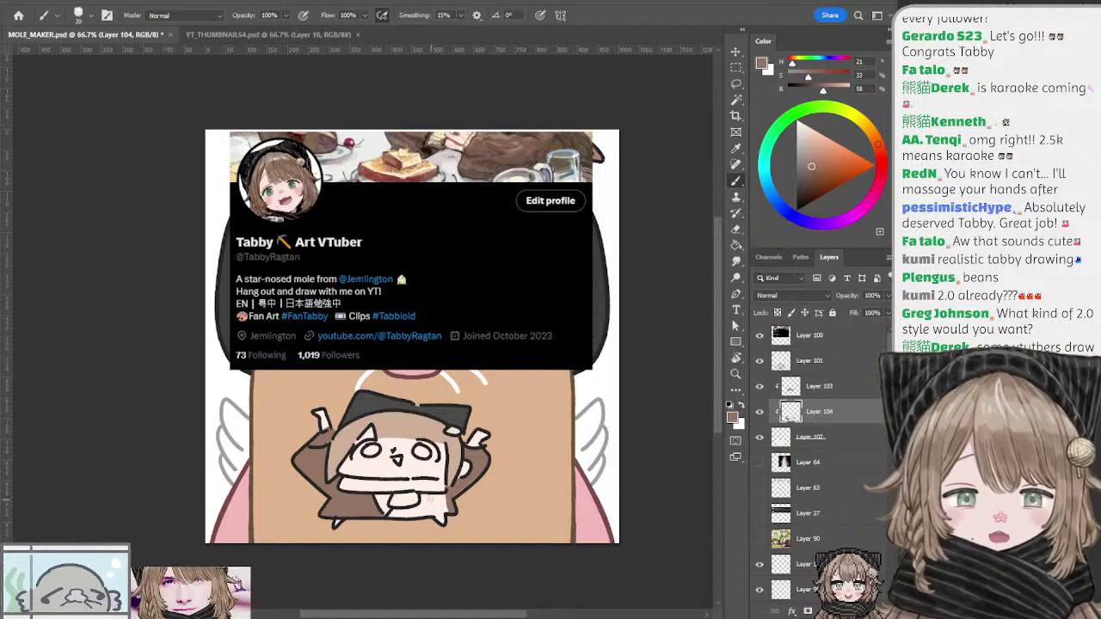
{"action": "key", "text": "bracketleft"}
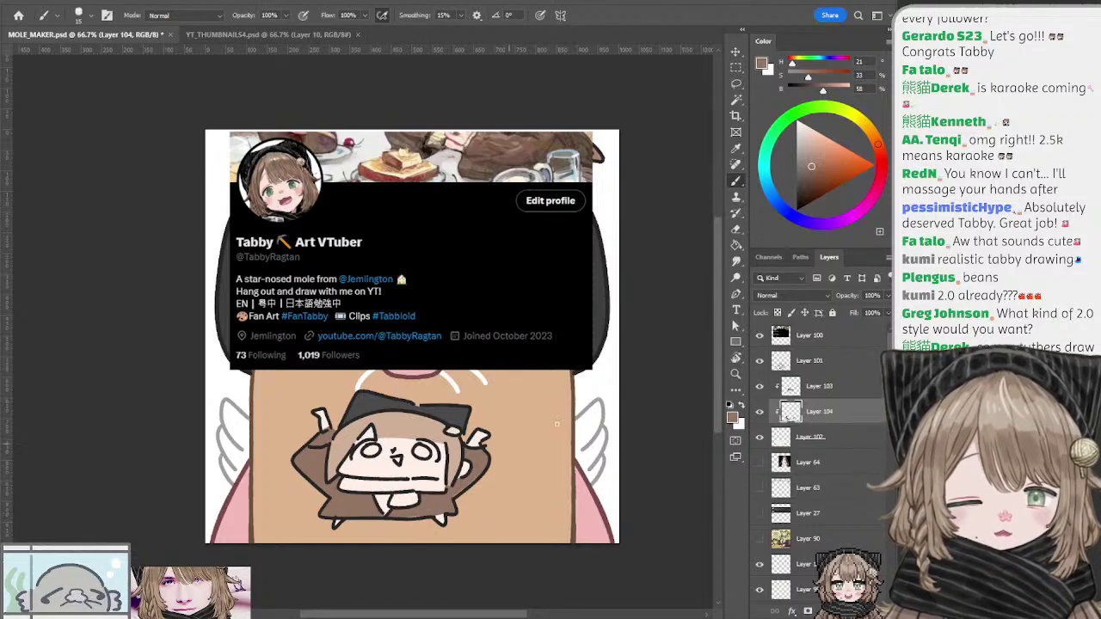
Step: Touch up the coat's lower edge near the right foot on the base layer in sampled pale peach with a smaller brush
{"action": "left_click", "coordinate": [779, 440]}
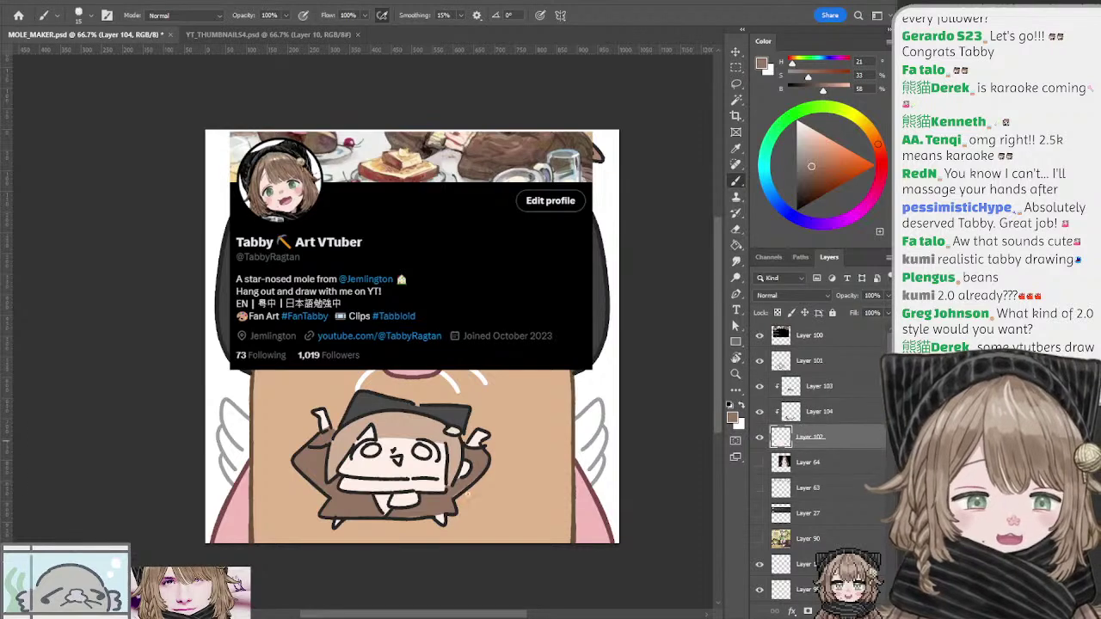
{"action": "left_click", "coordinate": [419, 472], "text": "alt"}
{"action": "key", "text": "bracketleft"}
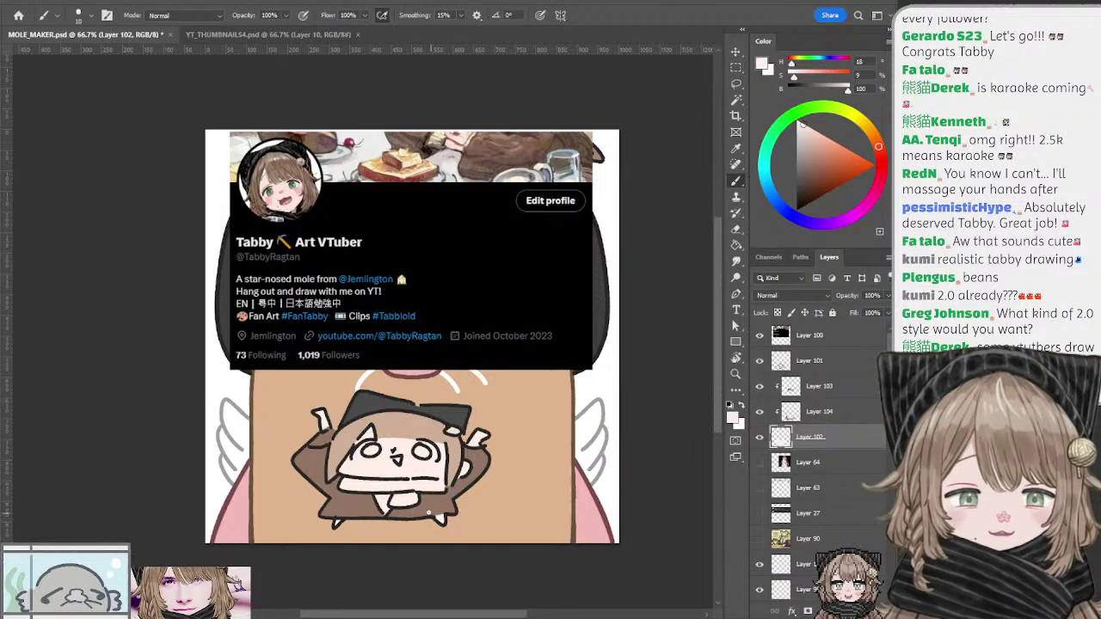
Step: Fill the small gap in the middle of the hat's upper edge on the base layer and reselect the hair and hat colour layer
{"action": "left_click", "coordinate": [790, 386]}
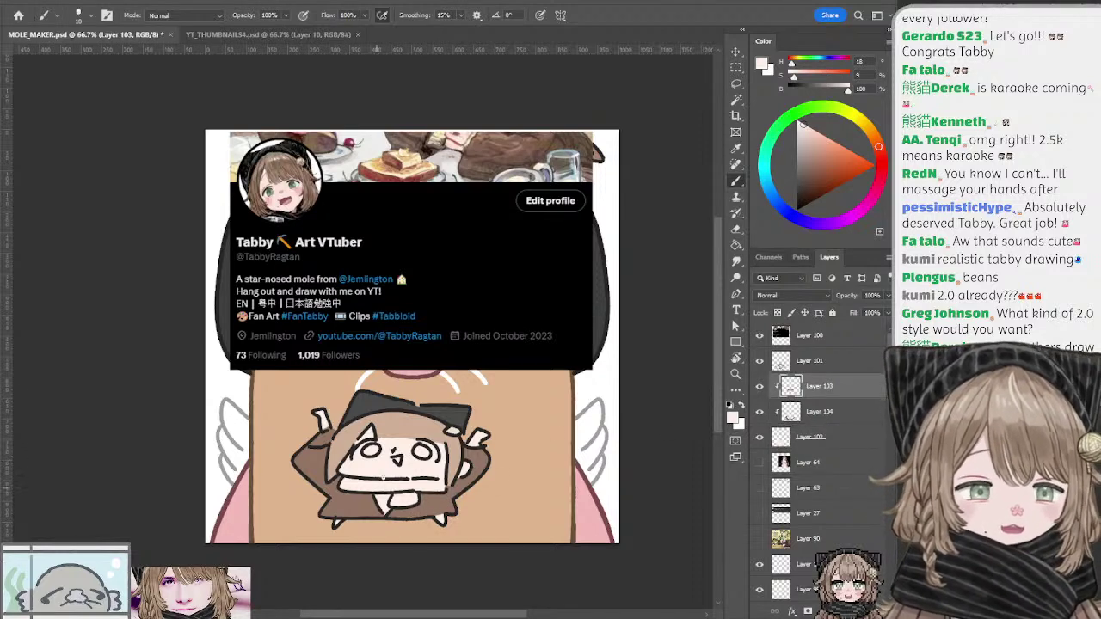
{"action": "left_click", "coordinate": [447, 412], "text": "alt"}
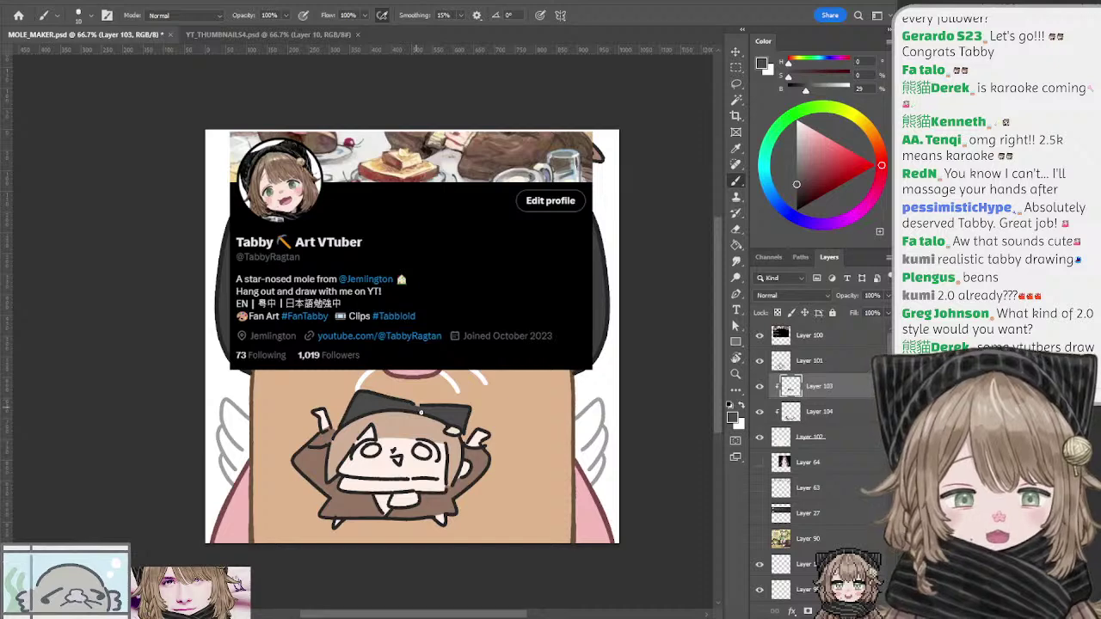
{"action": "left_click", "coordinate": [403, 440], "text": "ctrl"}
{"action": "left_click", "coordinate": [403, 440], "text": "alt"}
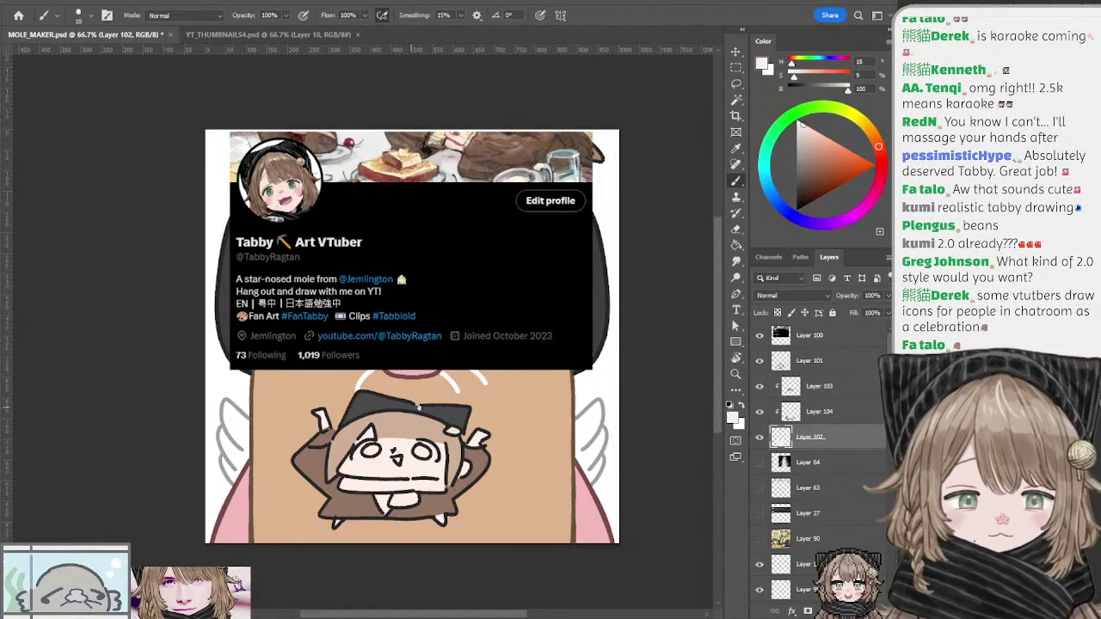
{"action": "left_click", "coordinate": [423, 435], "text": "ctrl"}
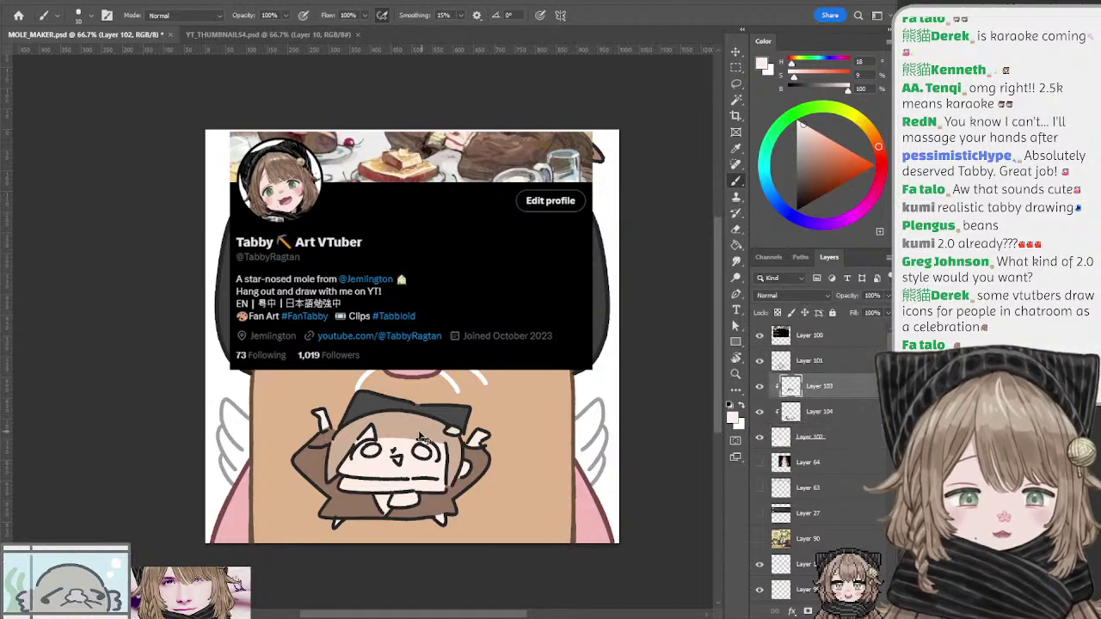
Step: Paint the chibi's scarf and its knot in dark grey sampled from the hat, using a larger brush
{"action": "left_click", "coordinate": [443, 415], "text": "alt"}
{"action": "key", "text": "]"}
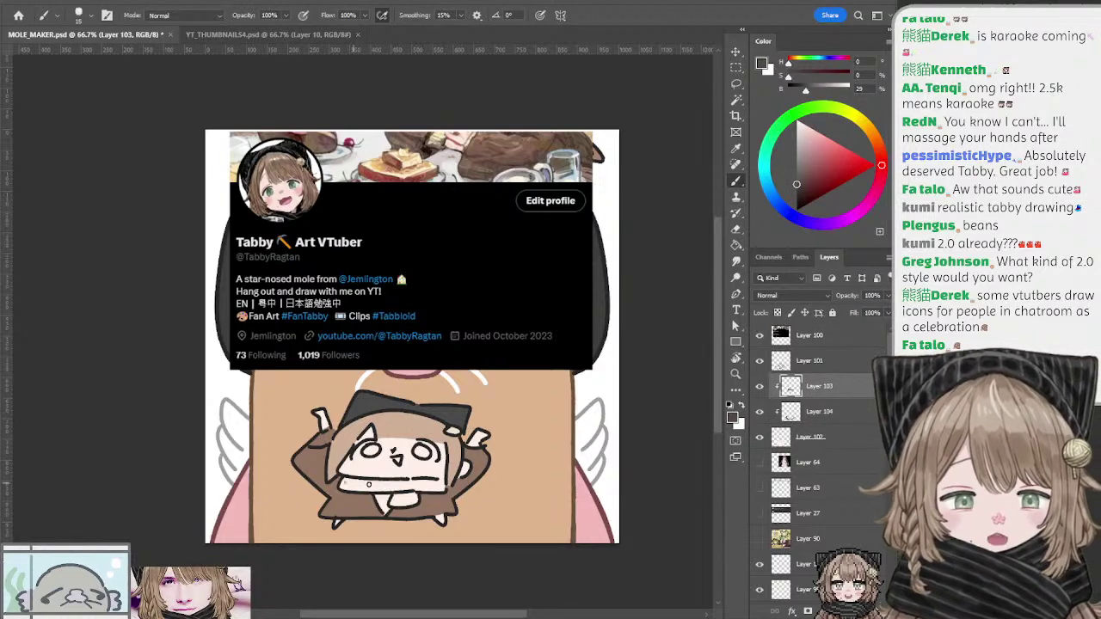
{"action": "mouse_move", "coordinate": [349, 482]}
{"action": "left_mouse_down"}
{"action": "mouse_move", "coordinate": [383, 492]}
{"action": "mouse_move", "coordinate": [344, 485]}
{"action": "mouse_move", "coordinate": [443, 489]}
{"action": "mouse_move", "coordinate": [410, 494]}
{"action": "left_mouse_up"}
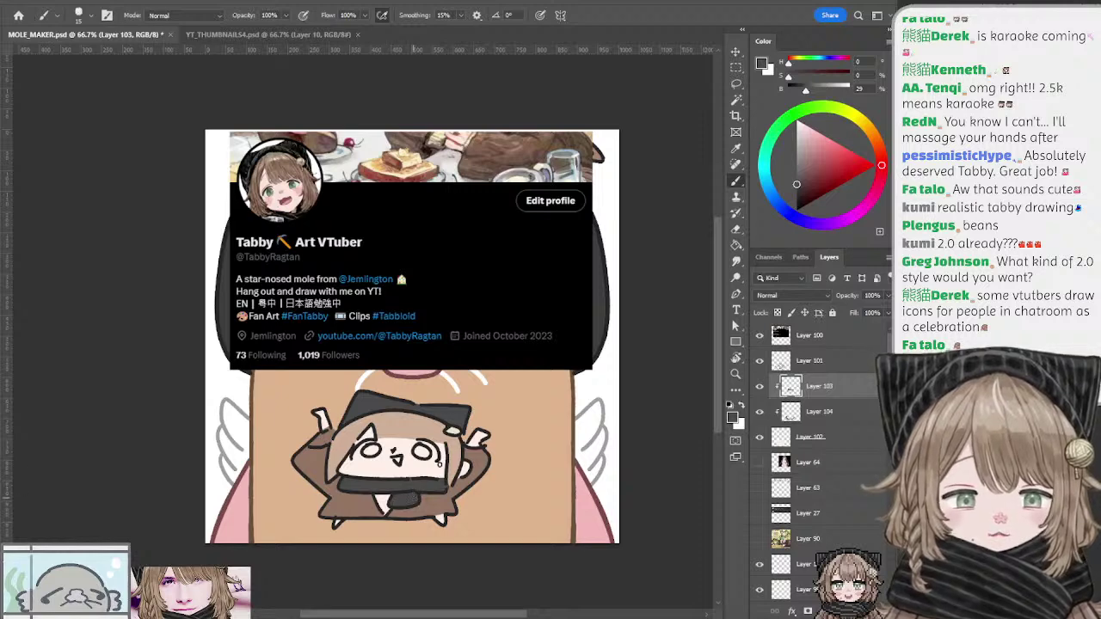
Step: Paint the hat's pom-pom and the shirt gap below the scarf pale cream (hue 43, saturation 14%, brightness 95%)
{"action": "left_click", "coordinate": [806, 130]}
{"action": "left_click", "coordinate": [866, 123]}
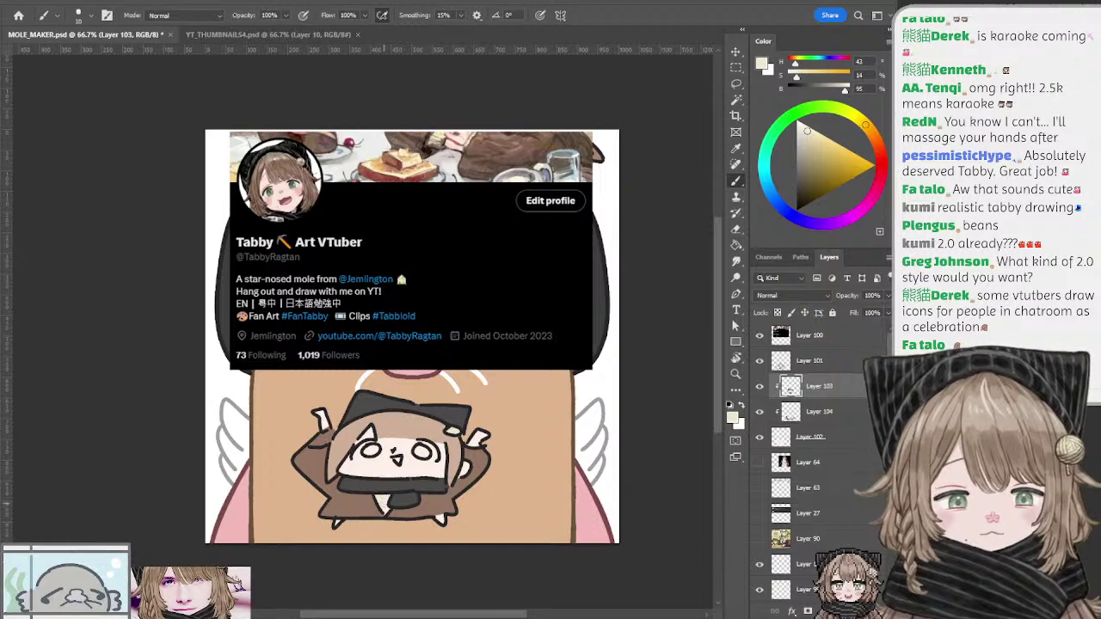
{"action": "left_click_drag", "start_coordinate": [481, 359], "coordinate": [486, 362]}
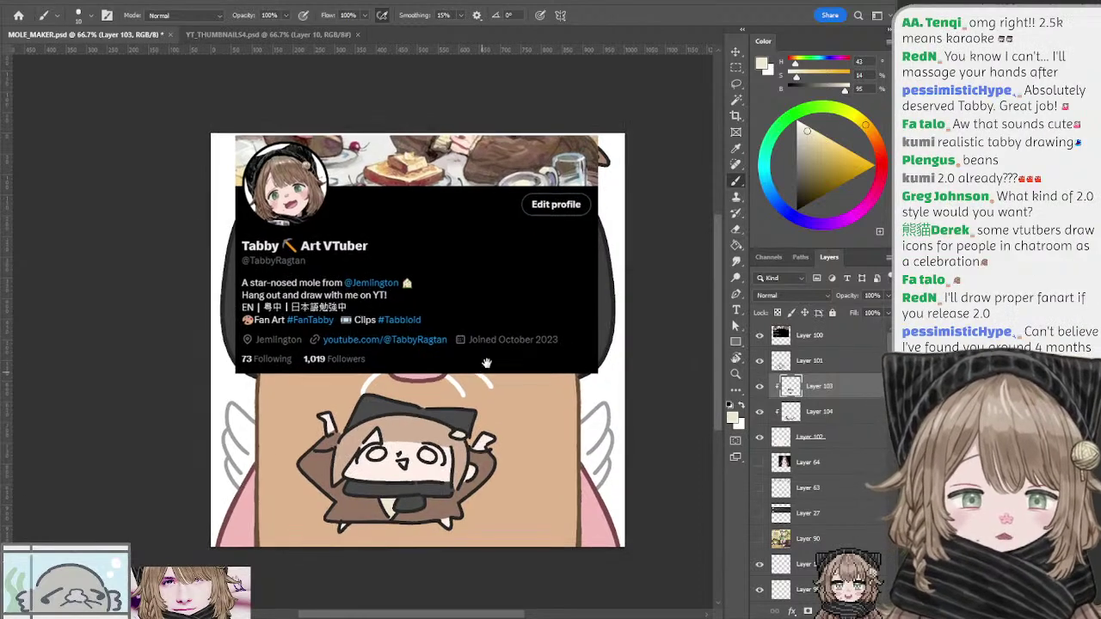
Step: Colour both eyes grey-green (hue 92, saturation 16%, brightness 74%) and shade them with a greyer green (saturation 9%, brightness 65%)
{"action": "key", "text": "x"}
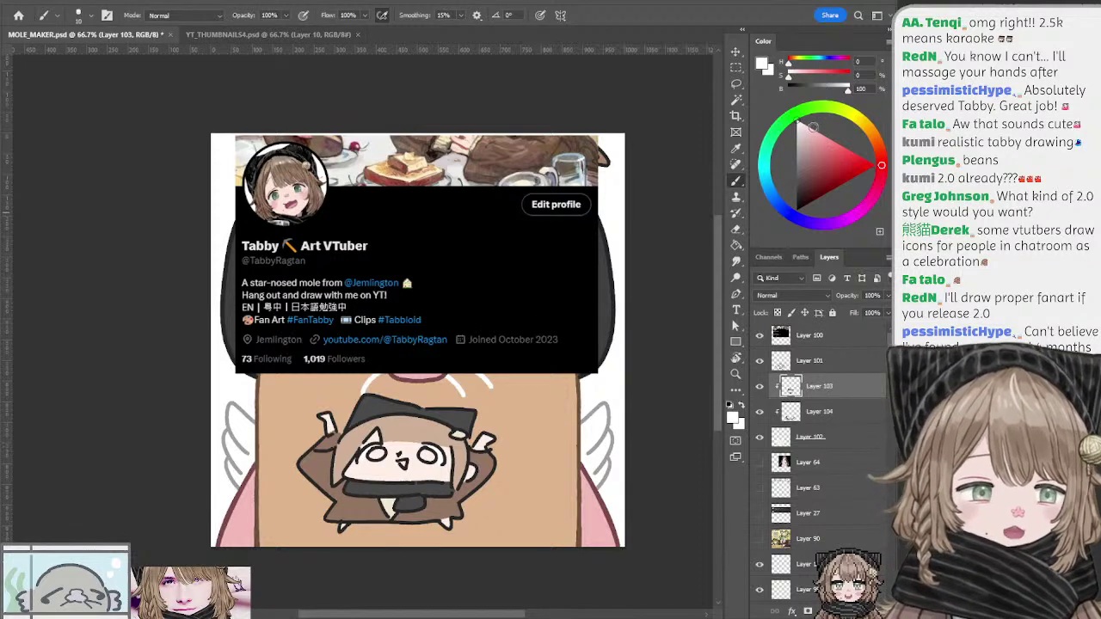
{"action": "left_click", "coordinate": [812, 127]}
{"action": "left_click", "coordinate": [820, 107]}
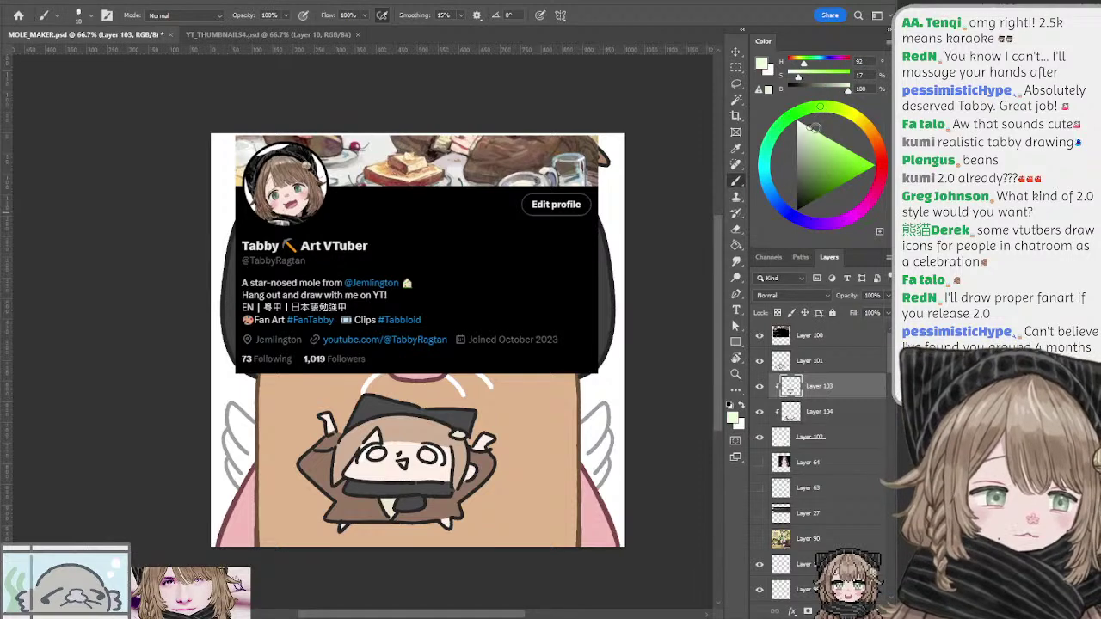
{"action": "left_click_drag", "start_coordinate": [812, 129], "coordinate": [804, 161]}
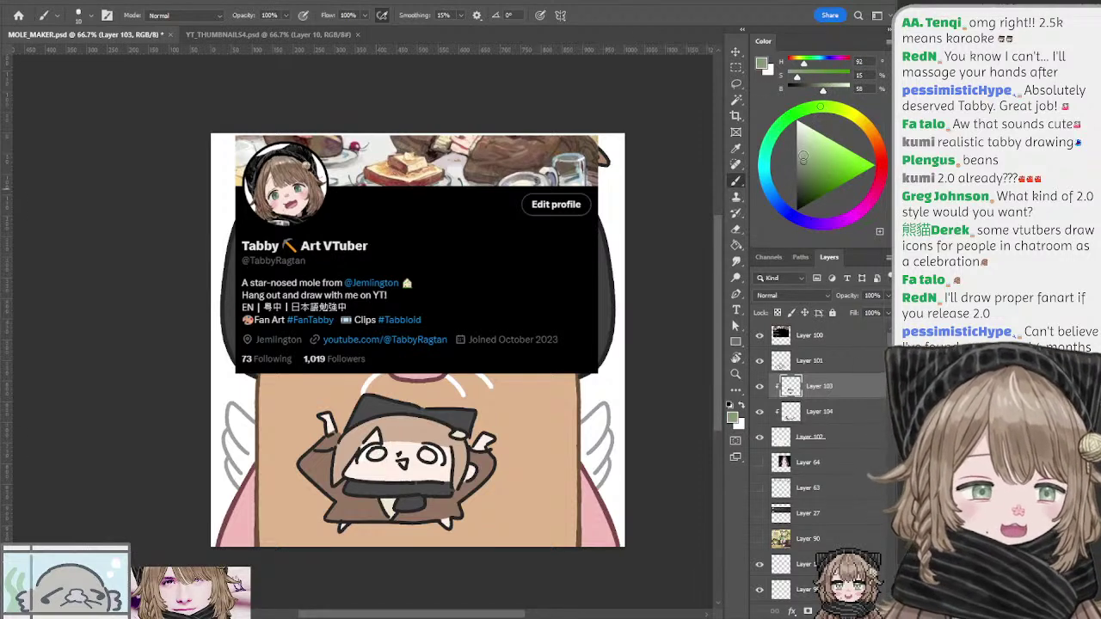
{"action": "left_click_drag", "start_coordinate": [807, 154], "coordinate": [806, 144]}
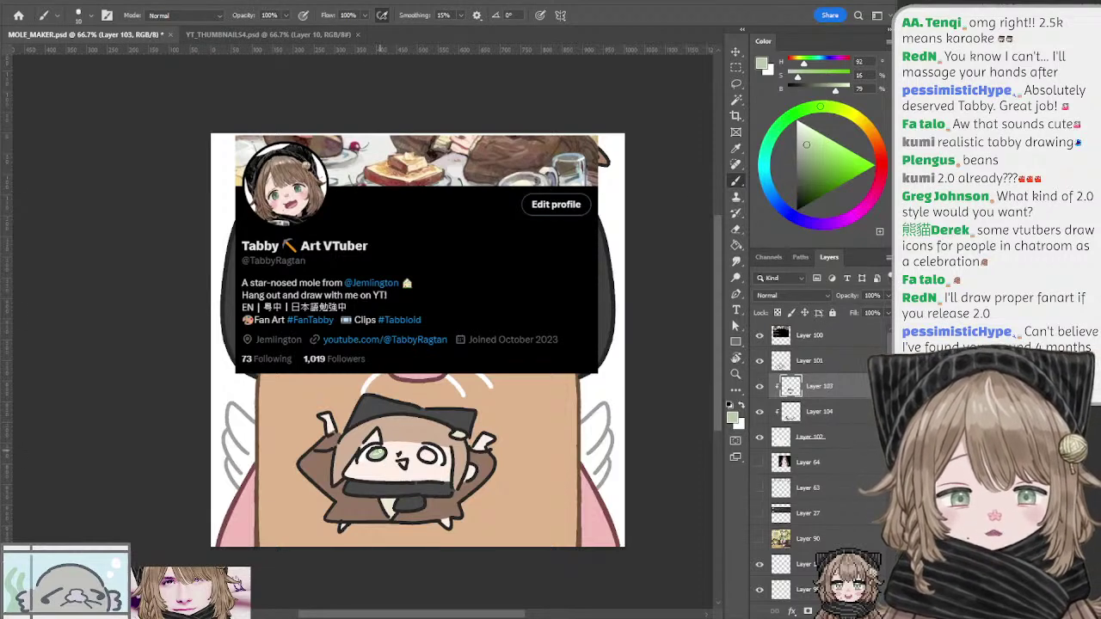
{"action": "left_click_drag", "start_coordinate": [807, 145], "coordinate": [805, 149]}
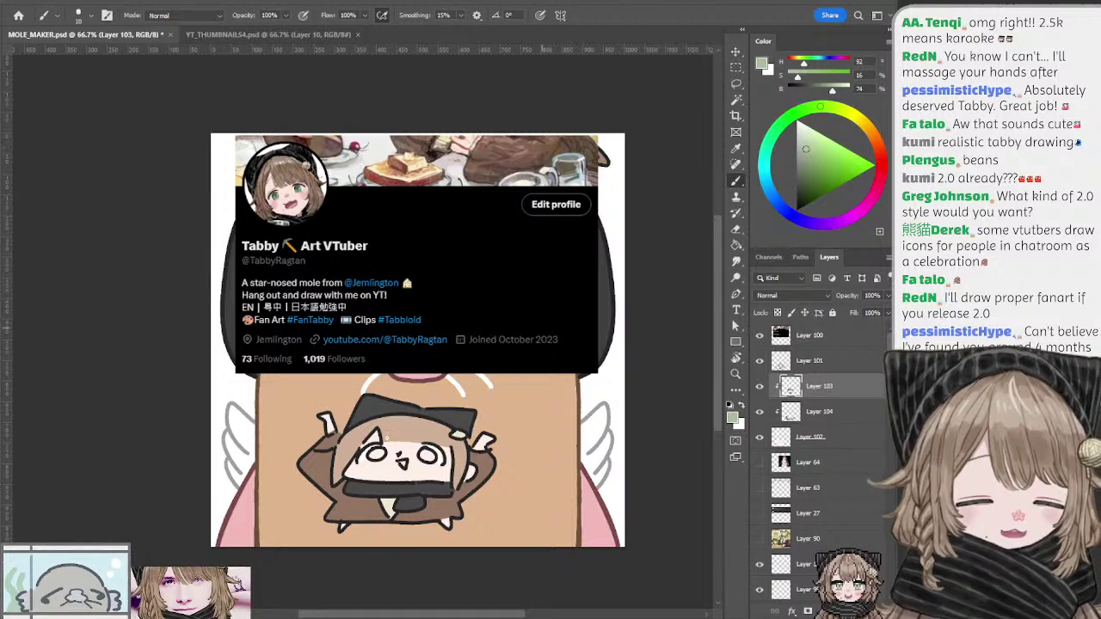
{"action": "left_click_drag", "start_coordinate": [372, 451], "coordinate": [385, 464]}
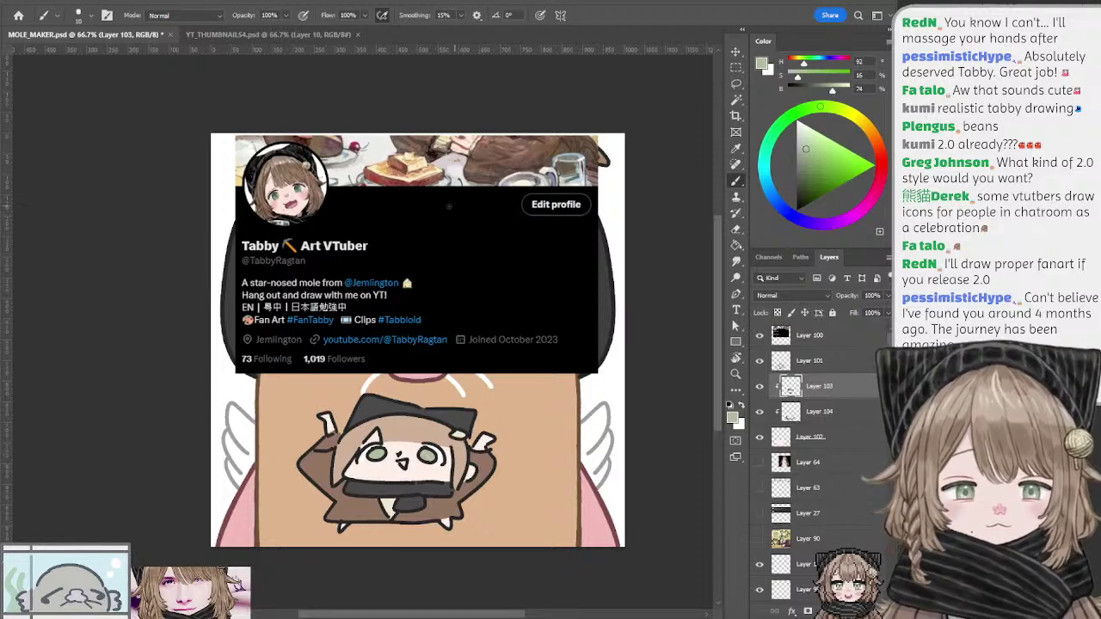
{"action": "left_click", "coordinate": [800, 154]}
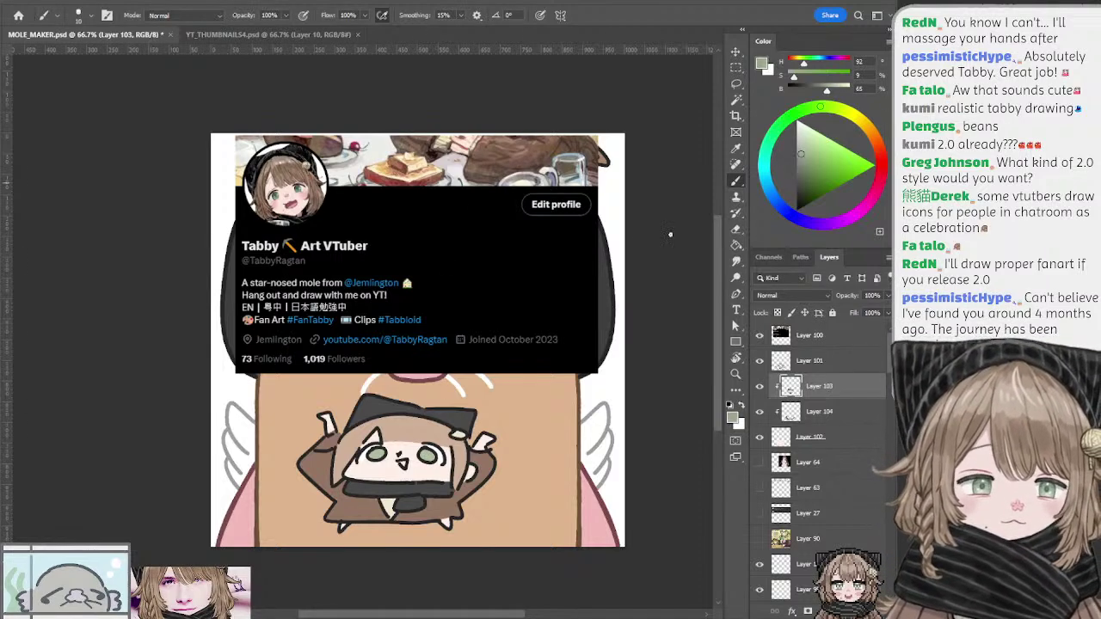
Step: Paint pale pink blush on both cheeks (hue 359, saturation 17%, brightness 100%) and add white highlights to the eyes
{"action": "left_click", "coordinate": [818, 147]}
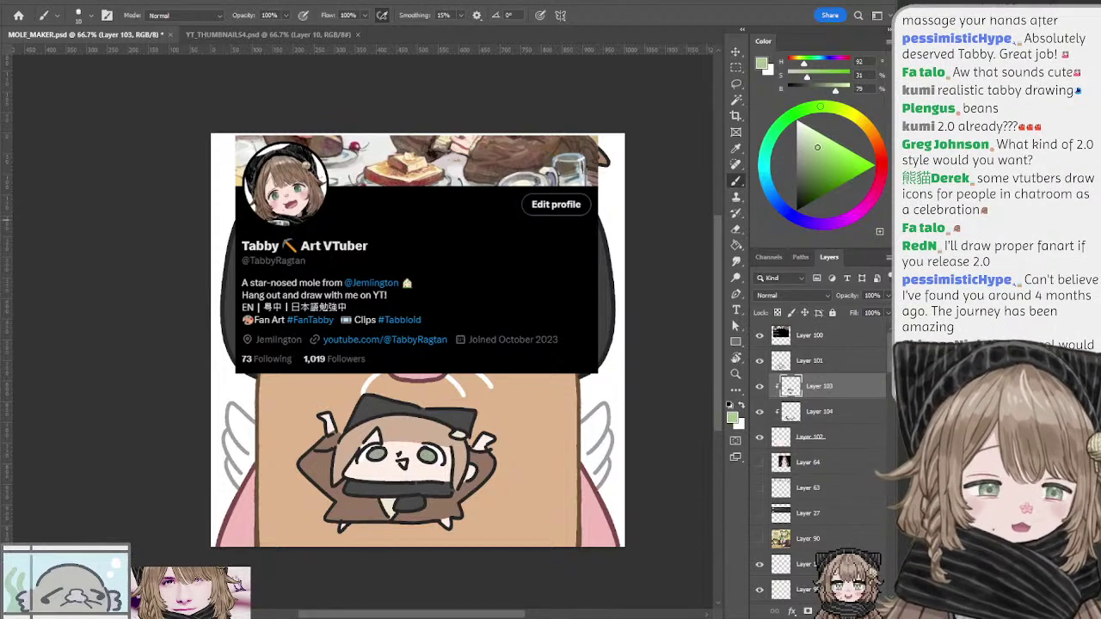
{"action": "left_click", "coordinate": [883, 162]}
{"action": "left_click", "coordinate": [881, 159]}
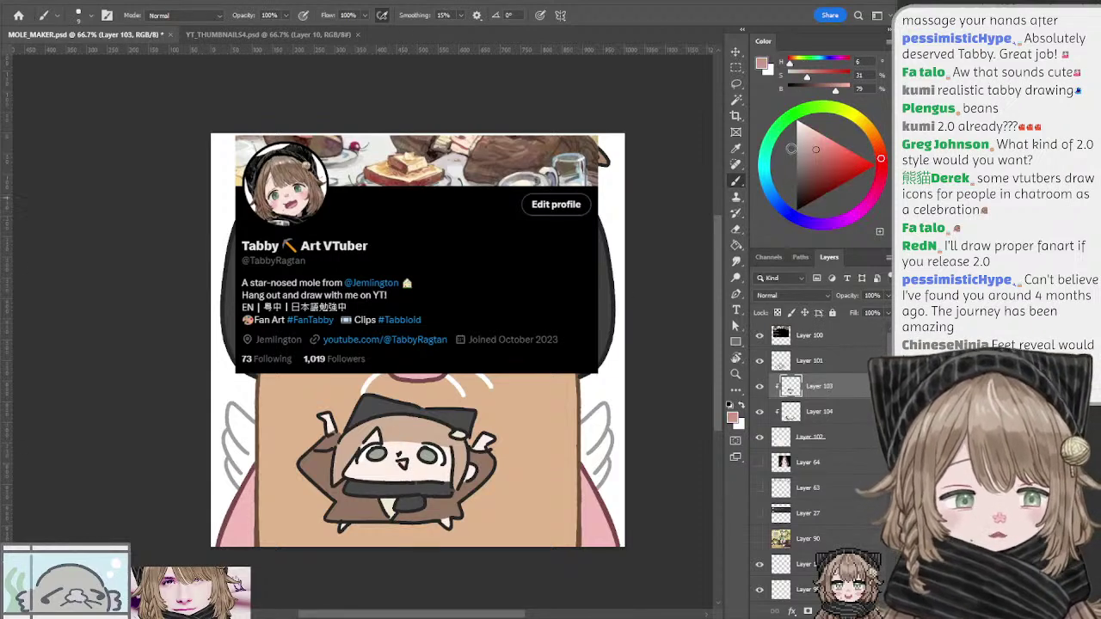
{"action": "left_click", "coordinate": [820, 139]}
{"action": "left_click_drag", "start_coordinate": [881, 162], "coordinate": [881, 166]}
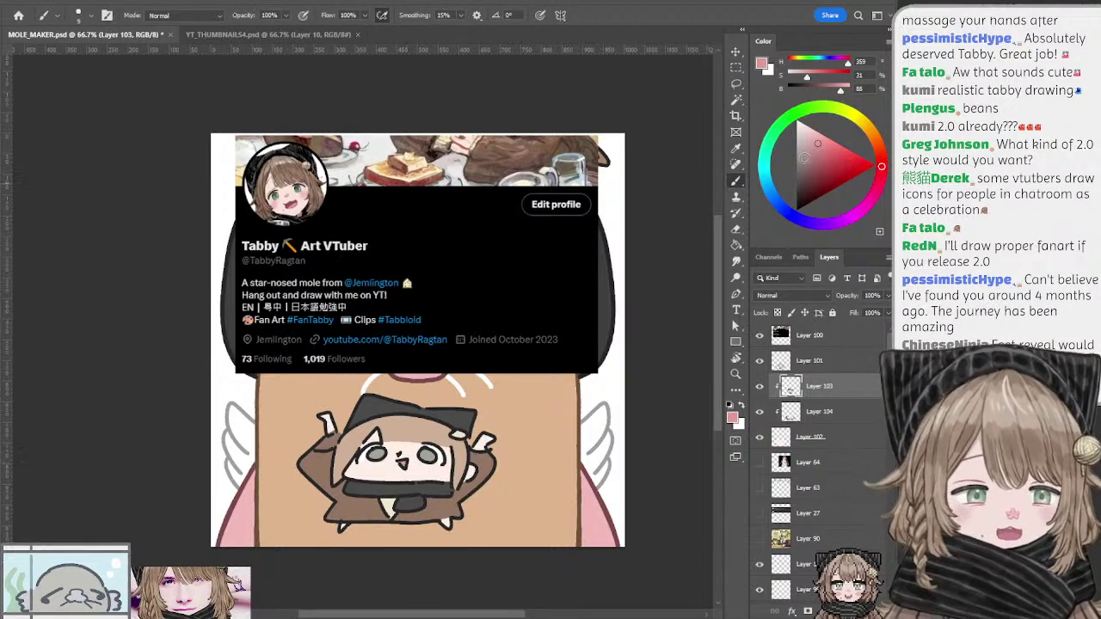
{"action": "left_click_drag", "start_coordinate": [816, 144], "coordinate": [809, 126]}
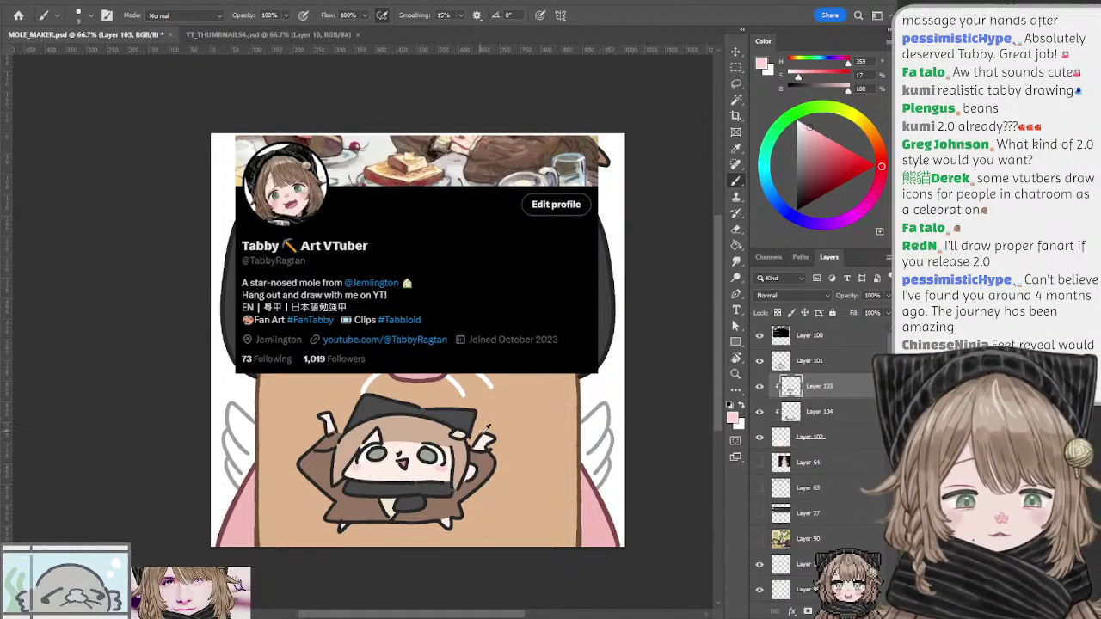
{"action": "left_click", "coordinate": [604, 390], "text": "alt"}
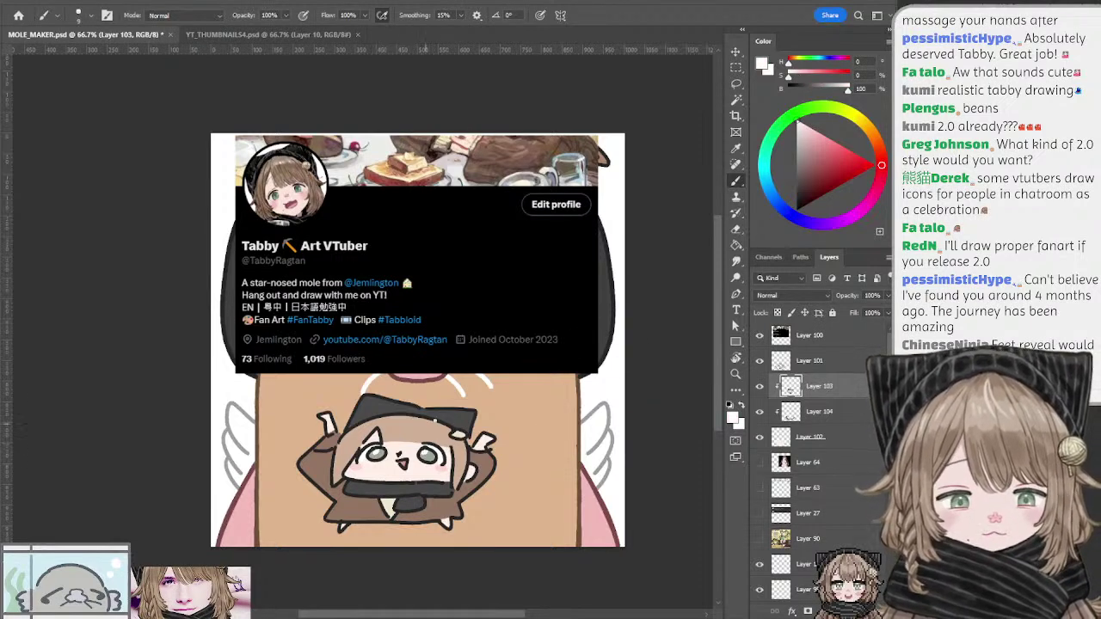
{"action": "left_click_drag", "start_coordinate": [635, 337], "coordinate": [644, 343]}
Step: Add a new layer above the pasted profile screenshot and choose pink (hue 349, saturation 53%, brightness 97%) for painting
{"action": "left_click", "coordinate": [792, 365]}
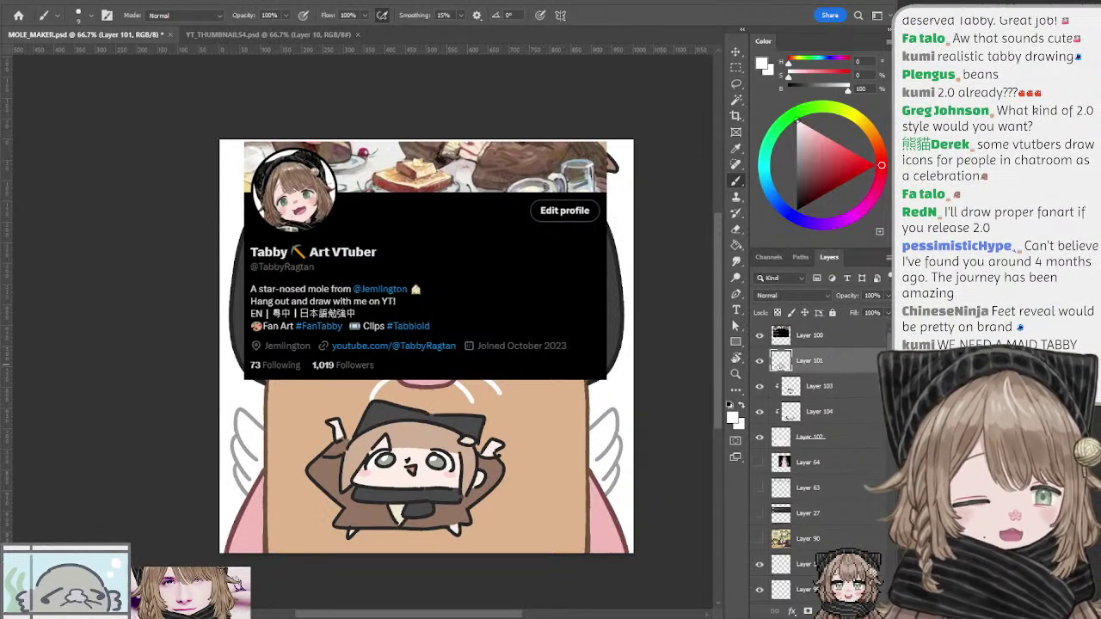
{"action": "left_click", "coordinate": [854, 610]}
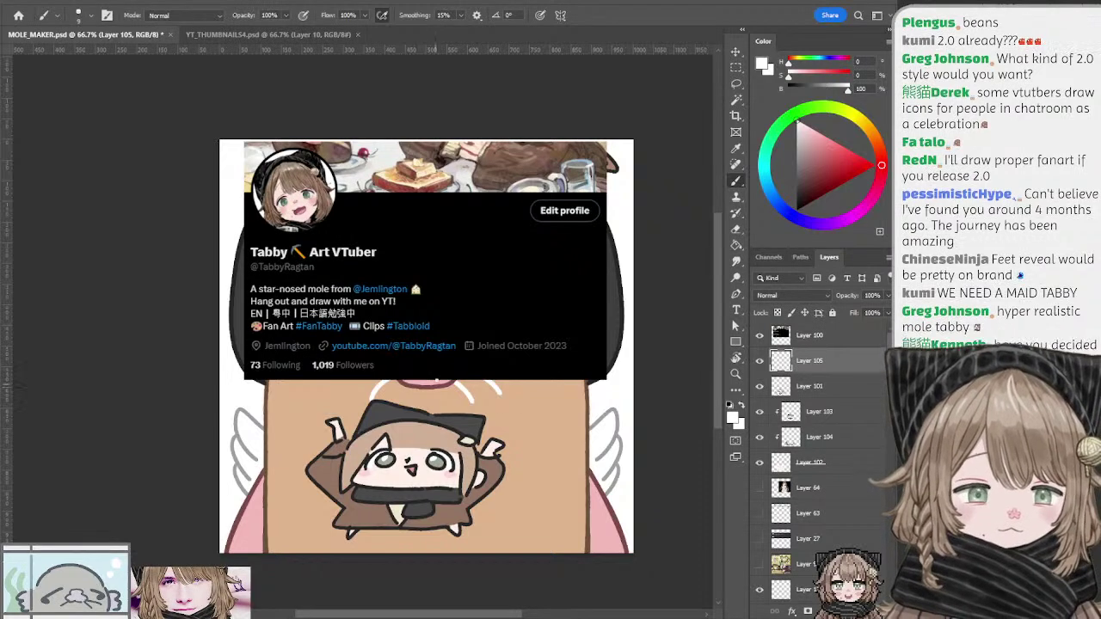
{"action": "mouse_move", "coordinate": [823, 148]}
{"action": "left_mouse_down"}
{"action": "mouse_move", "coordinate": [880, 179]}
{"action": "mouse_move", "coordinate": [836, 146]}
{"action": "left_mouse_up"}
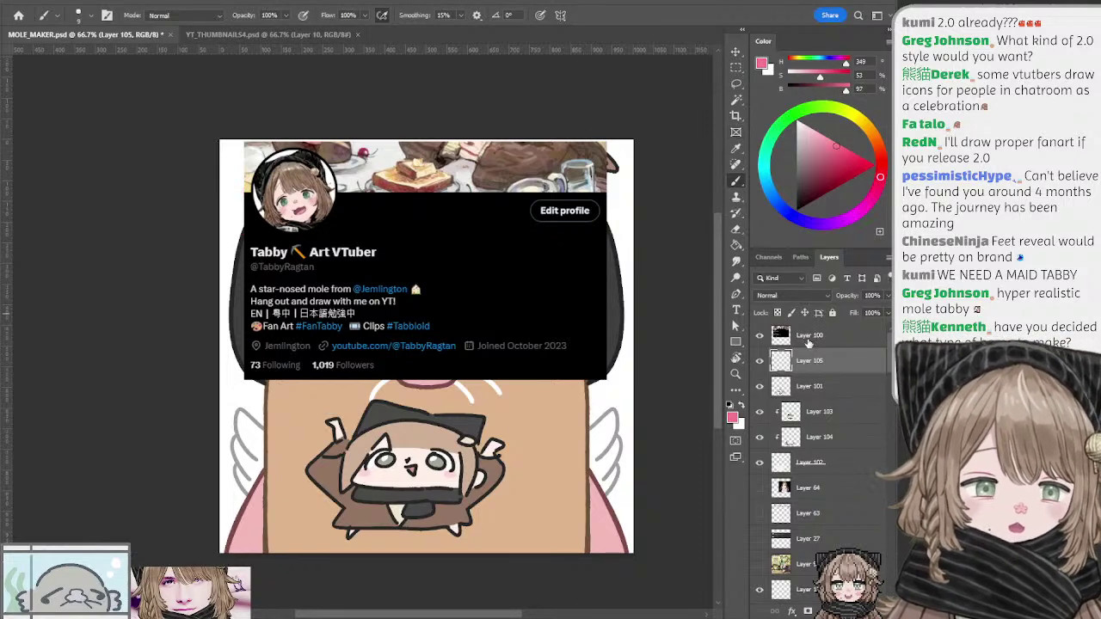
{"action": "left_click_drag", "start_coordinate": [807, 350], "coordinate": [802, 321]}
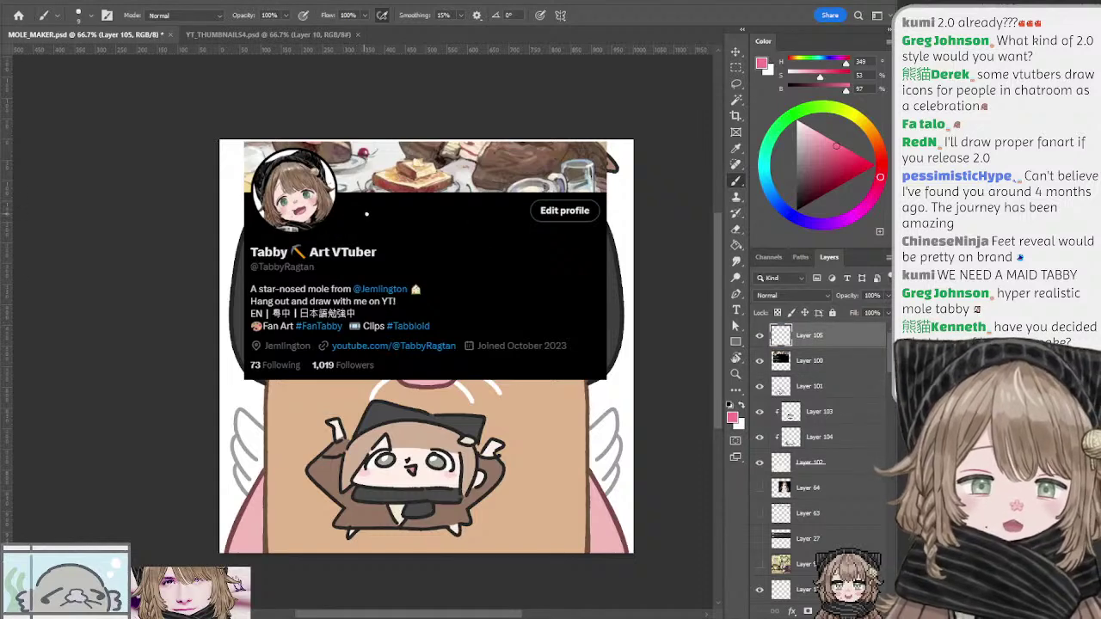
Step: Draw a large pink heart outline over the profile screenshot, undoing and redrawing its strokes until both lobes meet at a point
{"action": "mouse_move", "coordinate": [375, 218]}
{"action": "left_mouse_down"}
{"action": "mouse_move", "coordinate": [246, 206]}
{"action": "mouse_move", "coordinate": [227, 260]}
{"action": "mouse_move", "coordinate": [256, 356]}
{"action": "mouse_move", "coordinate": [313, 377]}
{"action": "mouse_move", "coordinate": [456, 379]}
{"action": "mouse_move", "coordinate": [583, 314]}
{"action": "mouse_move", "coordinate": [575, 218]}
{"action": "mouse_move", "coordinate": [484, 195]}
{"action": "mouse_move", "coordinate": [411, 218]}
{"action": "left_mouse_up"}
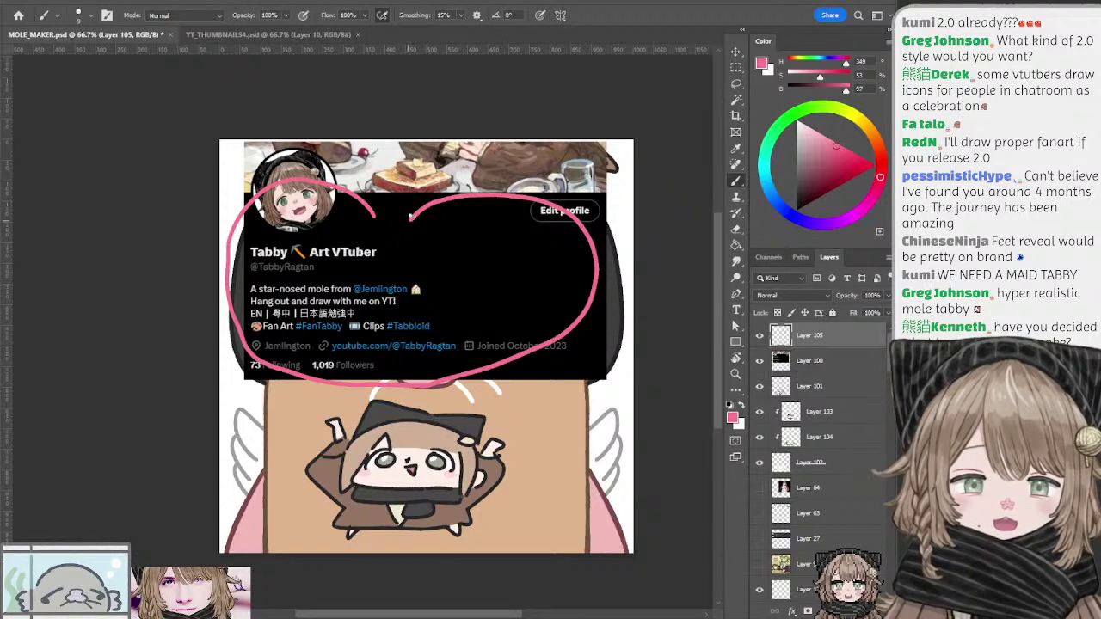
{"action": "key", "text": "ctrl+z"}
{"action": "mouse_move", "coordinate": [357, 172]}
{"action": "left_mouse_down"}
{"action": "mouse_move", "coordinate": [283, 177]}
{"action": "mouse_move", "coordinate": [258, 251]}
{"action": "left_mouse_up"}
{"action": "key", "text": "ctrl+z"}
{"action": "mouse_move", "coordinate": [422, 207]}
{"action": "left_mouse_down"}
{"action": "mouse_move", "coordinate": [308, 178]}
{"action": "mouse_move", "coordinate": [232, 243]}
{"action": "mouse_move", "coordinate": [252, 326]}
{"action": "mouse_move", "coordinate": [303, 383]}
{"action": "left_mouse_up"}
{"action": "key", "text": "ctrl+z"}
{"action": "mouse_move", "coordinate": [418, 206]}
{"action": "left_mouse_down"}
{"action": "mouse_move", "coordinate": [336, 168]}
{"action": "mouse_move", "coordinate": [252, 175]}
{"action": "mouse_move", "coordinate": [215, 267]}
{"action": "mouse_move", "coordinate": [230, 331]}
{"action": "mouse_move", "coordinate": [285, 368]}
{"action": "mouse_move", "coordinate": [423, 399]}
{"action": "mouse_move", "coordinate": [399, 197]}
{"action": "mouse_move", "coordinate": [272, 162]}
{"action": "mouse_move", "coordinate": [224, 209]}
{"action": "mouse_move", "coordinate": [233, 289]}
{"action": "mouse_move", "coordinate": [289, 368]}
{"action": "mouse_move", "coordinate": [415, 400]}
{"action": "mouse_move", "coordinate": [533, 345]}
{"action": "left_mouse_up"}
{"action": "key", "text": "ctrl+z"}
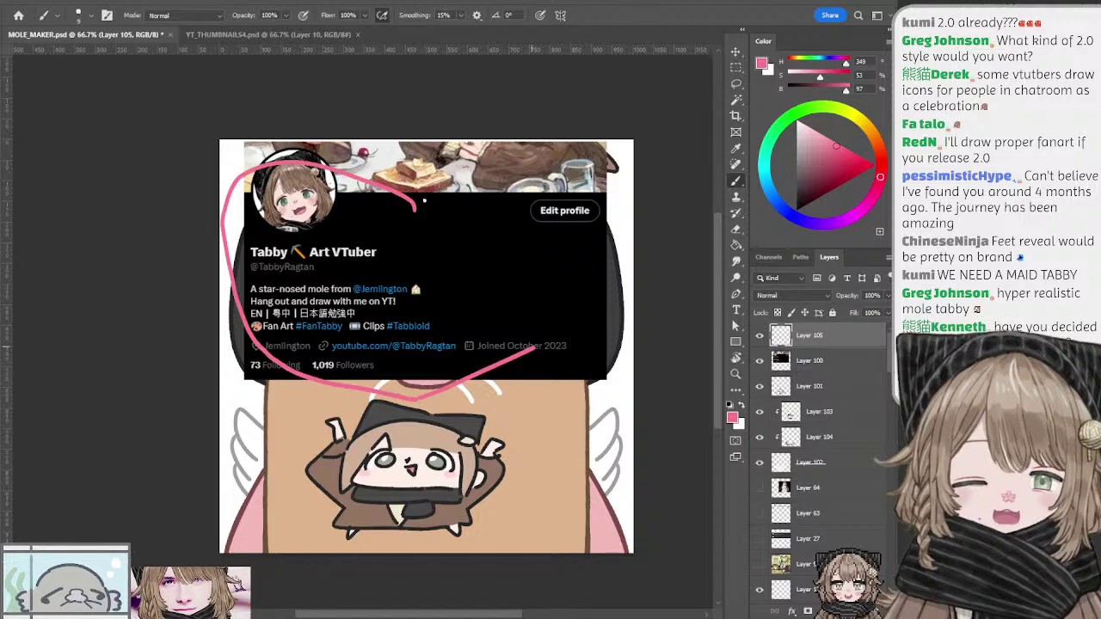
{"action": "key", "text": "ctrl+z"}
{"action": "mouse_move", "coordinate": [416, 206]}
{"action": "left_mouse_down"}
{"action": "mouse_move", "coordinate": [592, 227]}
{"action": "mouse_move", "coordinate": [563, 306]}
{"action": "mouse_move", "coordinate": [549, 177]}
{"action": "mouse_move", "coordinate": [574, 278]}
{"action": "mouse_move", "coordinate": [533, 346]}
{"action": "mouse_move", "coordinate": [439, 403]}
{"action": "left_mouse_up"}
{"action": "key", "text": "ctrl+z"}
{"action": "key", "text": "ctrl+z"}
{"action": "mouse_move", "coordinate": [416, 208]}
{"action": "left_mouse_down"}
{"action": "mouse_move", "coordinate": [568, 194]}
{"action": "mouse_move", "coordinate": [592, 274]}
{"action": "mouse_move", "coordinate": [520, 347]}
{"action": "mouse_move", "coordinate": [419, 399]}
{"action": "left_mouse_up"}
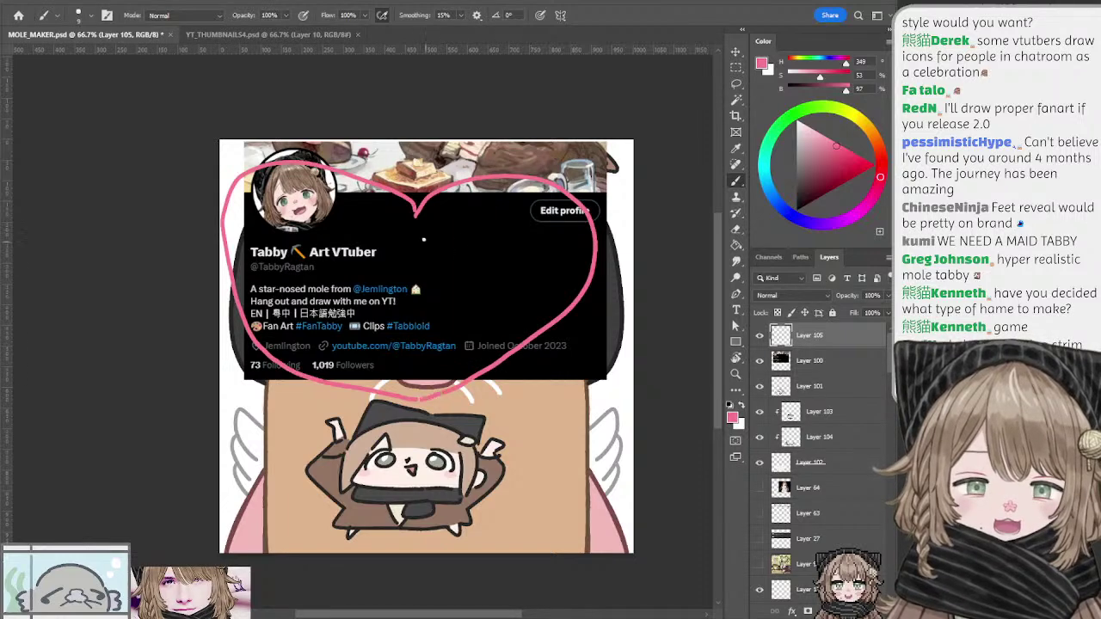
Step: Handwrite "Thank you" in pink on two lines inside the heart, beside the profile name
{"action": "mouse_move", "coordinate": [404, 232]}
{"action": "left_mouse_down"}
{"action": "mouse_move", "coordinate": [434, 229]}
{"action": "mouse_move", "coordinate": [418, 257]}
{"action": "left_mouse_up"}
{"action": "mouse_move", "coordinate": [436, 228]}
{"action": "left_mouse_down"}
{"action": "mouse_move", "coordinate": [482, 246]}
{"action": "mouse_move", "coordinate": [493, 229]}
{"action": "mouse_move", "coordinate": [521, 248]}
{"action": "left_mouse_up"}
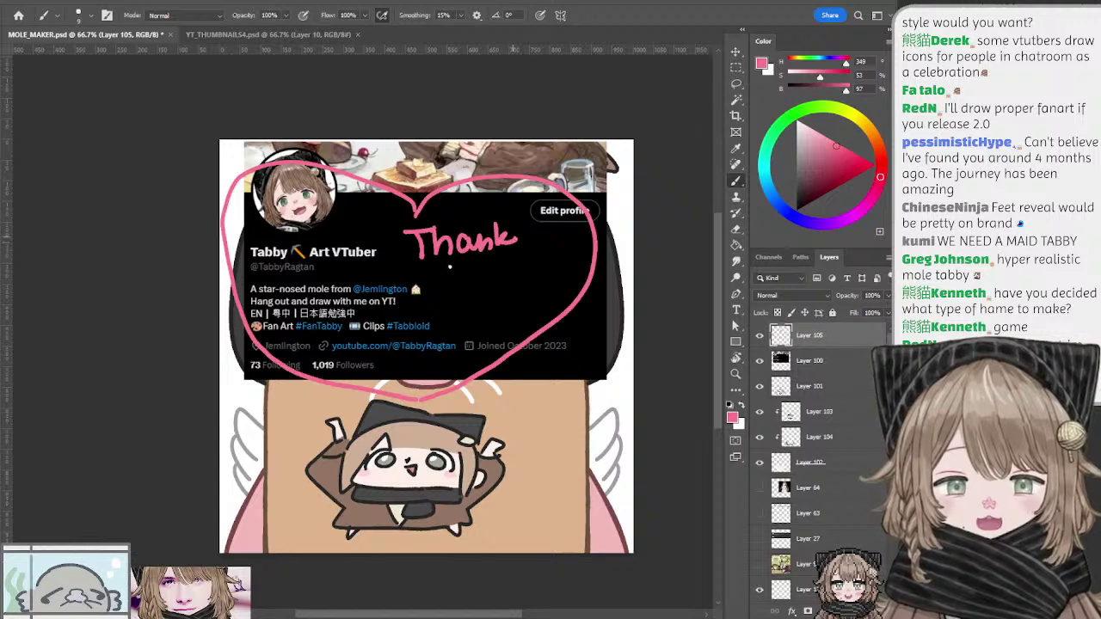
{"action": "left_click_drag", "start_coordinate": [449, 262], "coordinate": [456, 274]}
{"action": "mouse_move", "coordinate": [472, 261]}
{"action": "left_mouse_down"}
{"action": "mouse_move", "coordinate": [461, 293]}
{"action": "mouse_move", "coordinate": [511, 275]}
{"action": "left_mouse_up"}
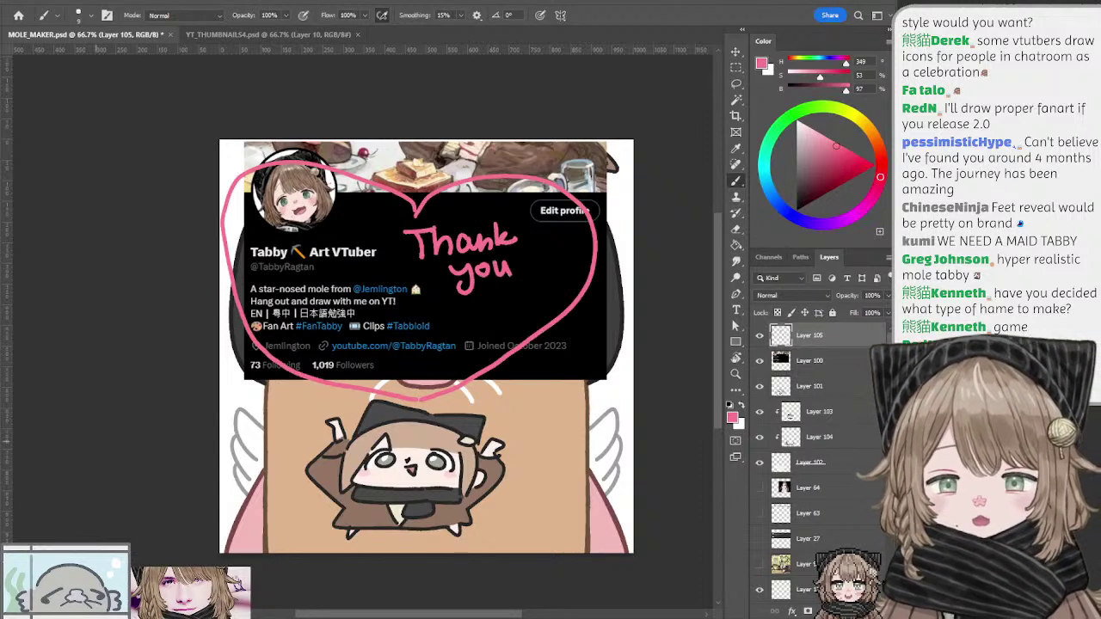
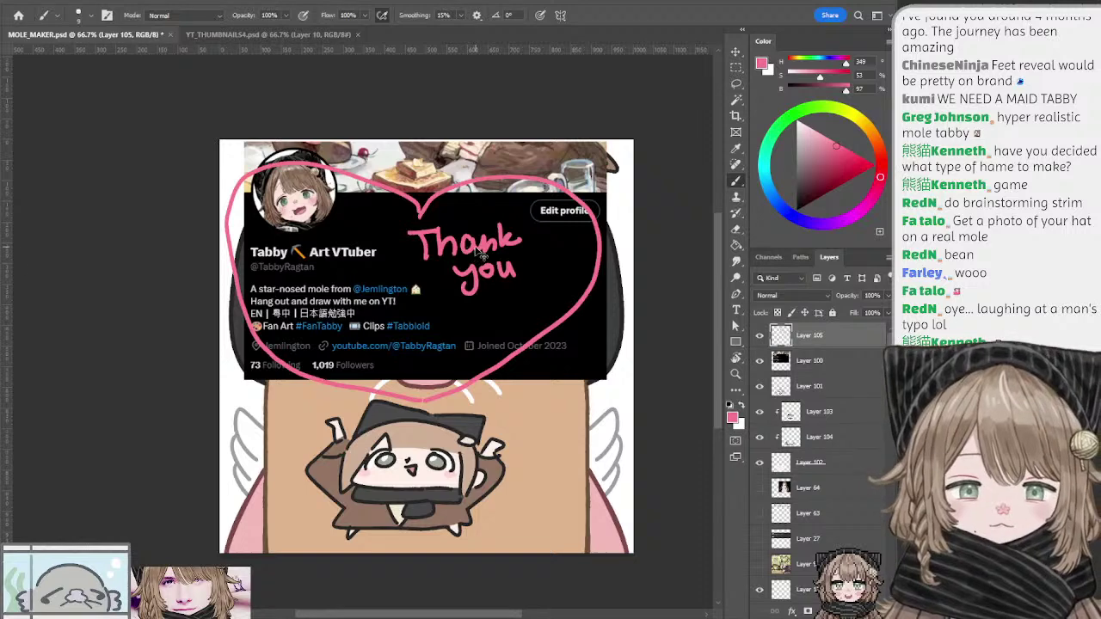
Step: Handwrite "Thank" in sampled black beside the chibi's raised hand, undoing the first tries and using a smaller brush
{"action": "left_click", "coordinate": [529, 249], "text": "alt"}
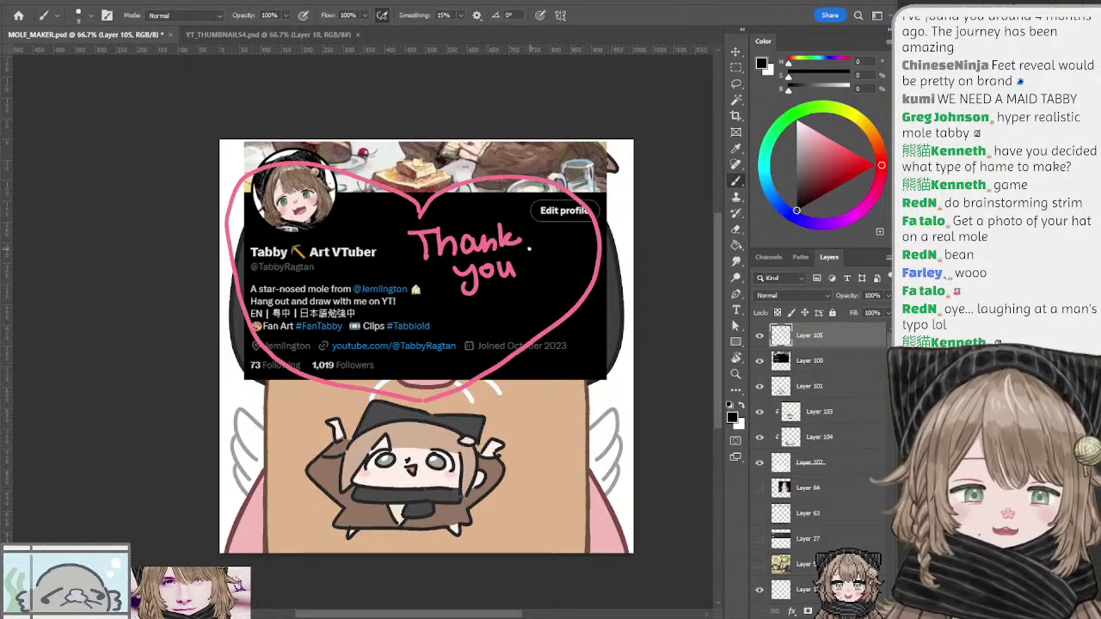
{"action": "left_click_drag", "start_coordinate": [552, 261], "coordinate": [492, 239]}
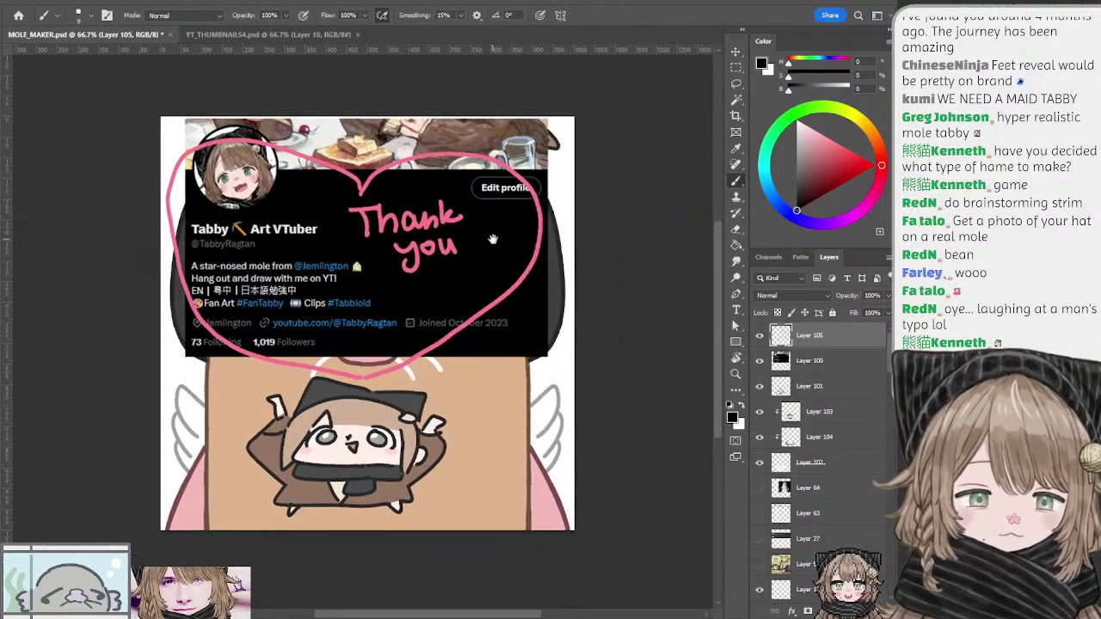
{"action": "key", "text": "ctrl+plus"}
{"action": "left_click_drag", "start_coordinate": [416, 285], "coordinate": [335, 217]}
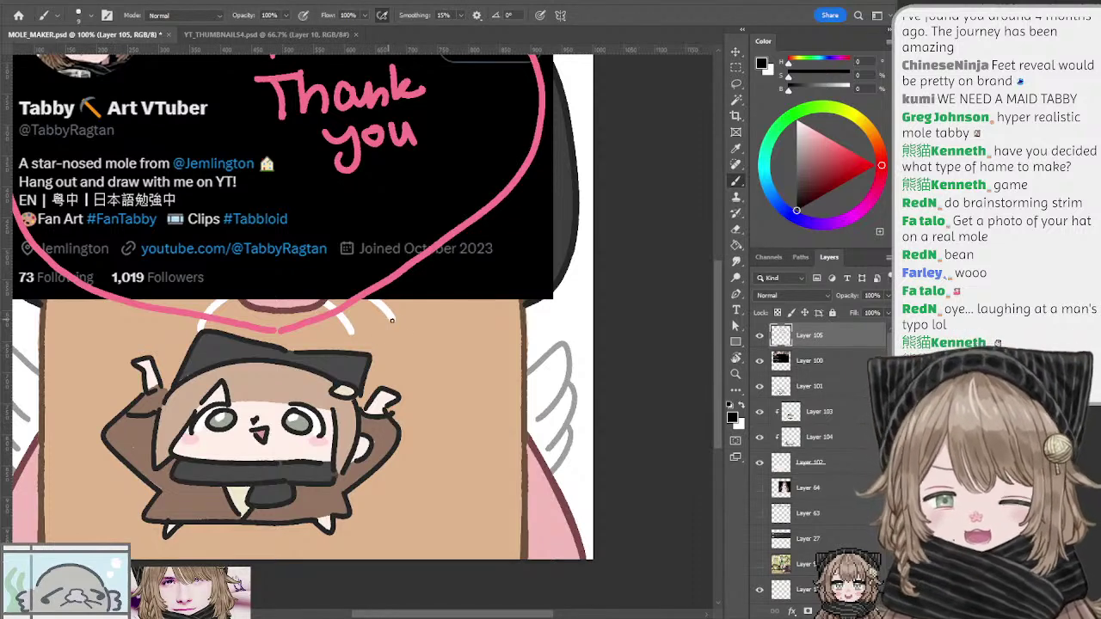
{"action": "left_click_drag", "start_coordinate": [401, 329], "coordinate": [427, 328]}
{"action": "key", "text": "ctrl+z"}
{"action": "mouse_move", "coordinate": [410, 331]}
{"action": "left_mouse_down"}
{"action": "mouse_move", "coordinate": [407, 368]}
{"action": "mouse_move", "coordinate": [439, 368]}
{"action": "mouse_move", "coordinate": [443, 347]}
{"action": "mouse_move", "coordinate": [454, 370]}
{"action": "mouse_move", "coordinate": [442, 348]}
{"action": "mouse_move", "coordinate": [457, 370]}
{"action": "mouse_move", "coordinate": [475, 357]}
{"action": "mouse_move", "coordinate": [477, 372]}
{"action": "left_mouse_up"}
{"action": "key", "text": "ctrl+z"}
{"action": "key", "text": "bracketleft"}
{"action": "key", "text": "ctrl+z"}
{"action": "mouse_move", "coordinate": [481, 339]}
{"action": "left_mouse_down"}
{"action": "mouse_move", "coordinate": [484, 375]}
{"action": "mouse_move", "coordinate": [500, 375]}
{"action": "mouse_move", "coordinate": [516, 333]}
{"action": "mouse_move", "coordinate": [534, 348]}
{"action": "mouse_move", "coordinate": [550, 338]}
{"action": "mouse_move", "coordinate": [537, 331]}
{"action": "left_mouse_up"}
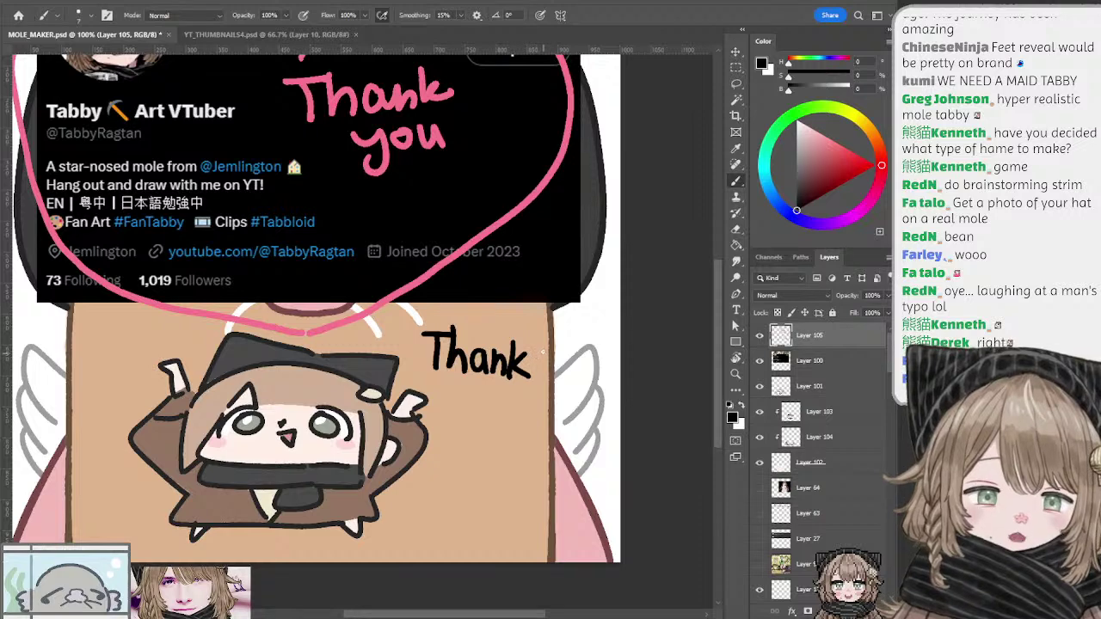
Step: Complete the black handwriting with "you" and a second line reading "for watching!"
{"action": "left_click_drag", "start_coordinate": [540, 353], "coordinate": [547, 401]}
{"action": "left_click_drag", "start_coordinate": [574, 355], "coordinate": [598, 394]}
{"action": "left_click_drag", "start_coordinate": [462, 402], "coordinate": [449, 429]}
{"action": "mouse_move", "coordinate": [445, 412]}
{"action": "left_mouse_down"}
{"action": "mouse_move", "coordinate": [512, 413]}
{"action": "mouse_move", "coordinate": [547, 440]}
{"action": "mouse_move", "coordinate": [588, 435]}
{"action": "mouse_move", "coordinate": [588, 452]}
{"action": "mouse_move", "coordinate": [614, 467]}
{"action": "left_mouse_up"}
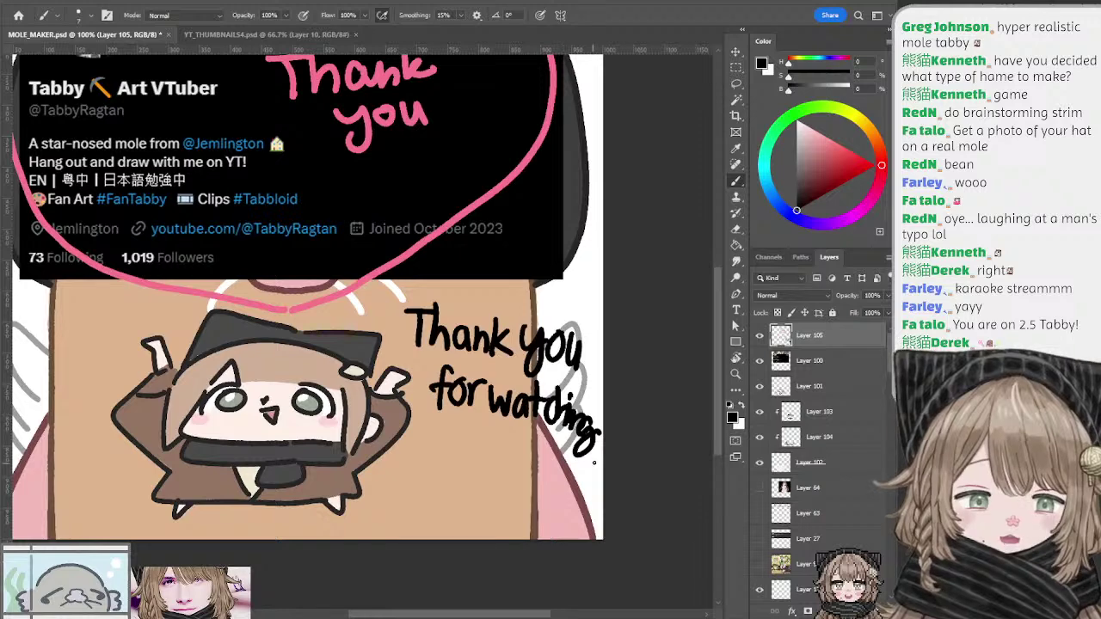
{"action": "left_click_drag", "start_coordinate": [593, 461], "coordinate": [585, 471]}
Step: Sketch a small black doodle with a spiky top, wide brim and leg strokes below the handwritten message
{"action": "left_click_drag", "start_coordinate": [465, 408], "coordinate": [419, 370]}
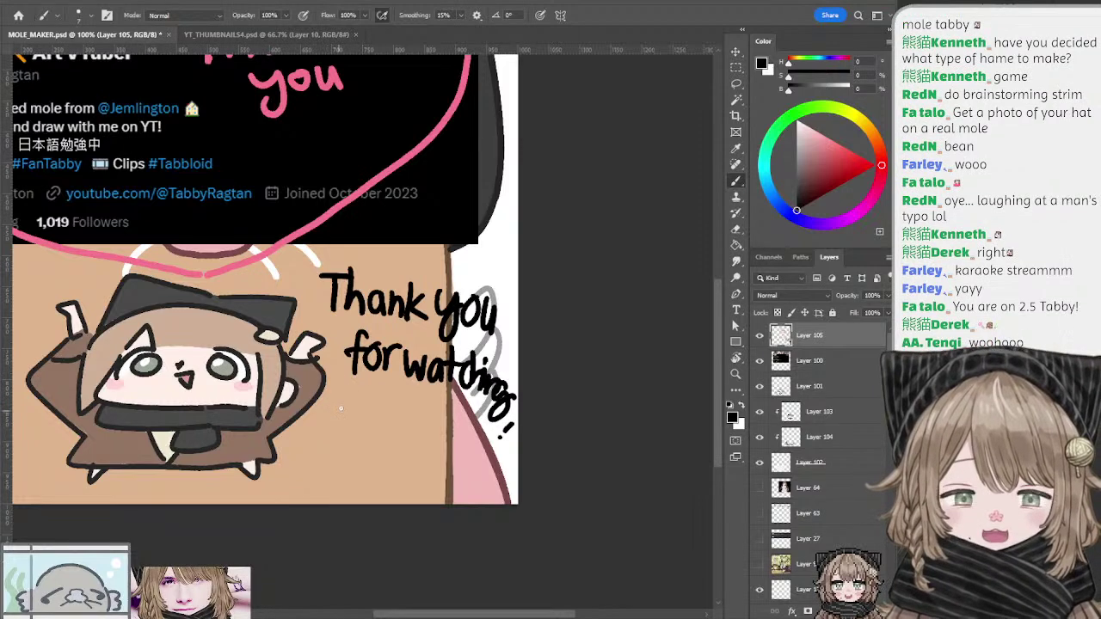
{"action": "left_click_drag", "start_coordinate": [365, 404], "coordinate": [385, 416]}
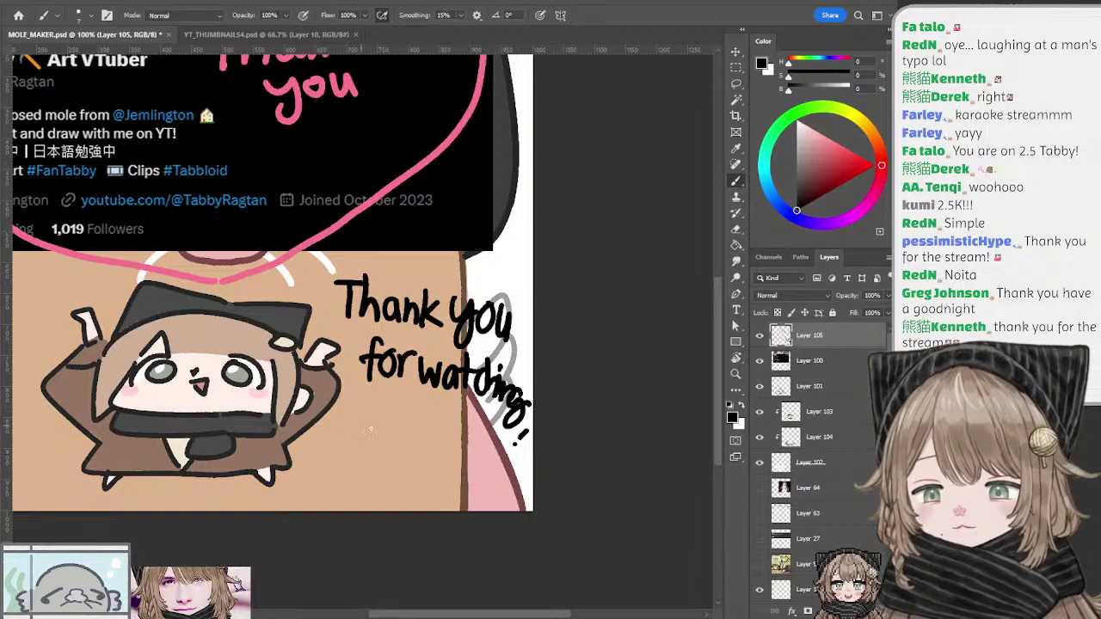
{"action": "mouse_move", "coordinate": [363, 429]}
{"action": "left_mouse_down"}
{"action": "mouse_move", "coordinate": [405, 426]}
{"action": "mouse_move", "coordinate": [335, 455]}
{"action": "mouse_move", "coordinate": [411, 431]}
{"action": "mouse_move", "coordinate": [414, 445]}
{"action": "mouse_move", "coordinate": [356, 454]}
{"action": "mouse_move", "coordinate": [399, 443]}
{"action": "mouse_move", "coordinate": [387, 467]}
{"action": "mouse_move", "coordinate": [439, 440]}
{"action": "left_mouse_up"}
{"action": "left_click_drag", "start_coordinate": [370, 464], "coordinate": [387, 494]}
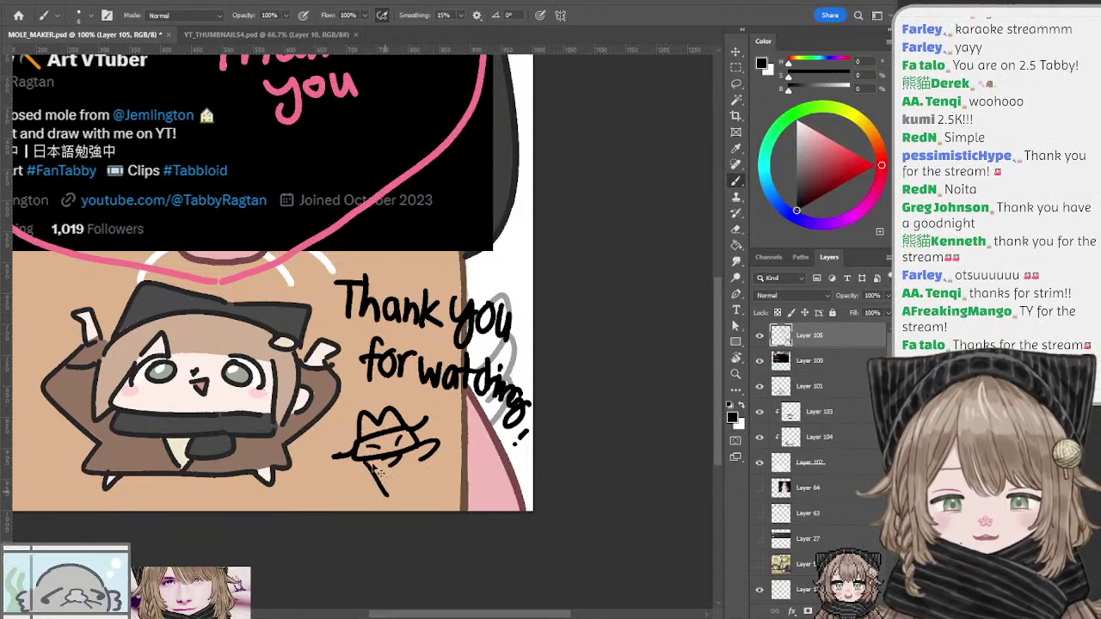
Step: Finish the doodle's lower strokes and letter "IN-N OUT" in black on two lines beside it
{"action": "mouse_move", "coordinate": [413, 458]}
{"action": "left_mouse_down"}
{"action": "mouse_move", "coordinate": [433, 483]}
{"action": "mouse_move", "coordinate": [456, 449]}
{"action": "mouse_move", "coordinate": [506, 446]}
{"action": "mouse_move", "coordinate": [490, 483]}
{"action": "left_mouse_up"}
{"action": "mouse_move", "coordinate": [438, 408]}
{"action": "left_mouse_down"}
{"action": "mouse_move", "coordinate": [440, 436]}
{"action": "mouse_move", "coordinate": [469, 408]}
{"action": "mouse_move", "coordinate": [483, 420]}
{"action": "left_mouse_up"}
{"action": "mouse_move", "coordinate": [487, 416]}
{"action": "left_mouse_down"}
{"action": "mouse_move", "coordinate": [485, 432]}
{"action": "mouse_move", "coordinate": [500, 418]}
{"action": "mouse_move", "coordinate": [513, 442]}
{"action": "left_mouse_up"}
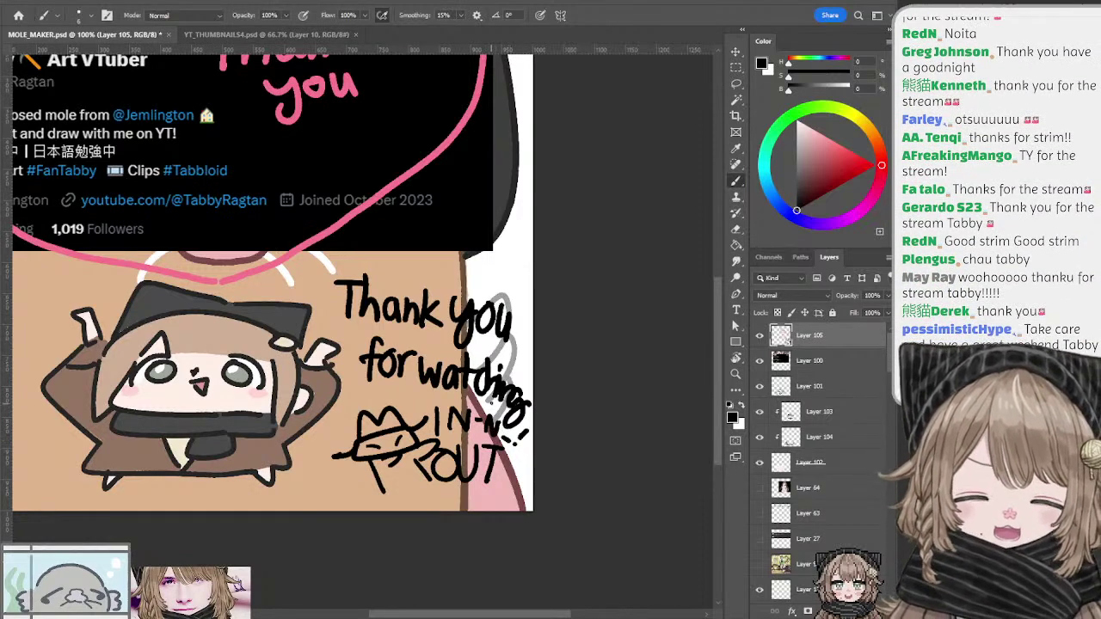
{"action": "mouse_move", "coordinate": [366, 347]}
{"action": "left_mouse_down"}
{"action": "mouse_move", "coordinate": [510, 428]}
{"action": "mouse_move", "coordinate": [495, 436]}
{"action": "left_mouse_up"}
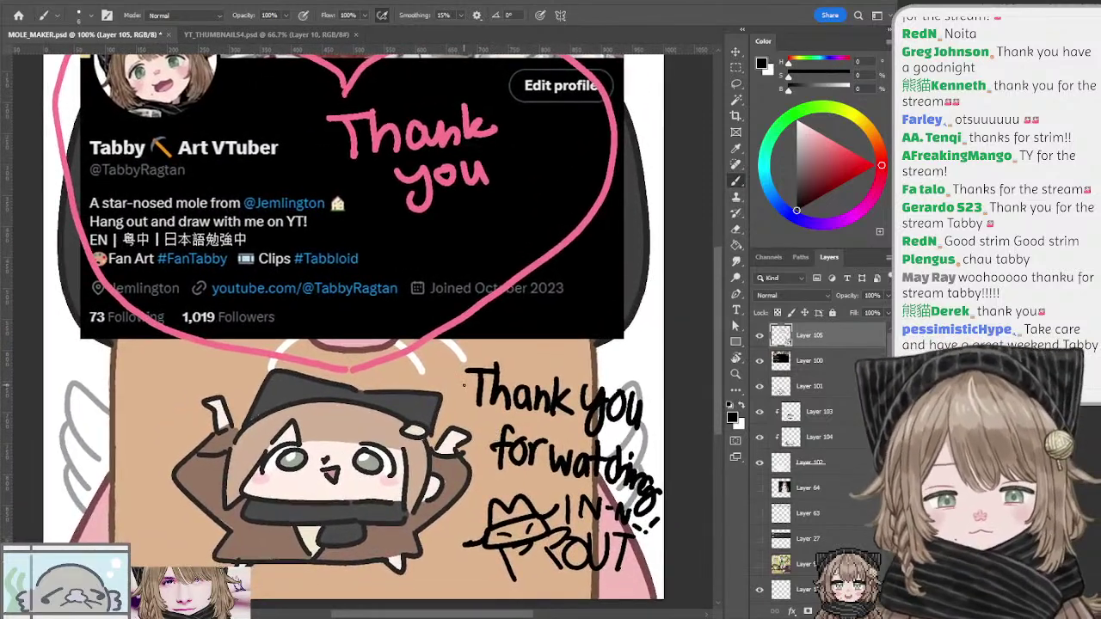